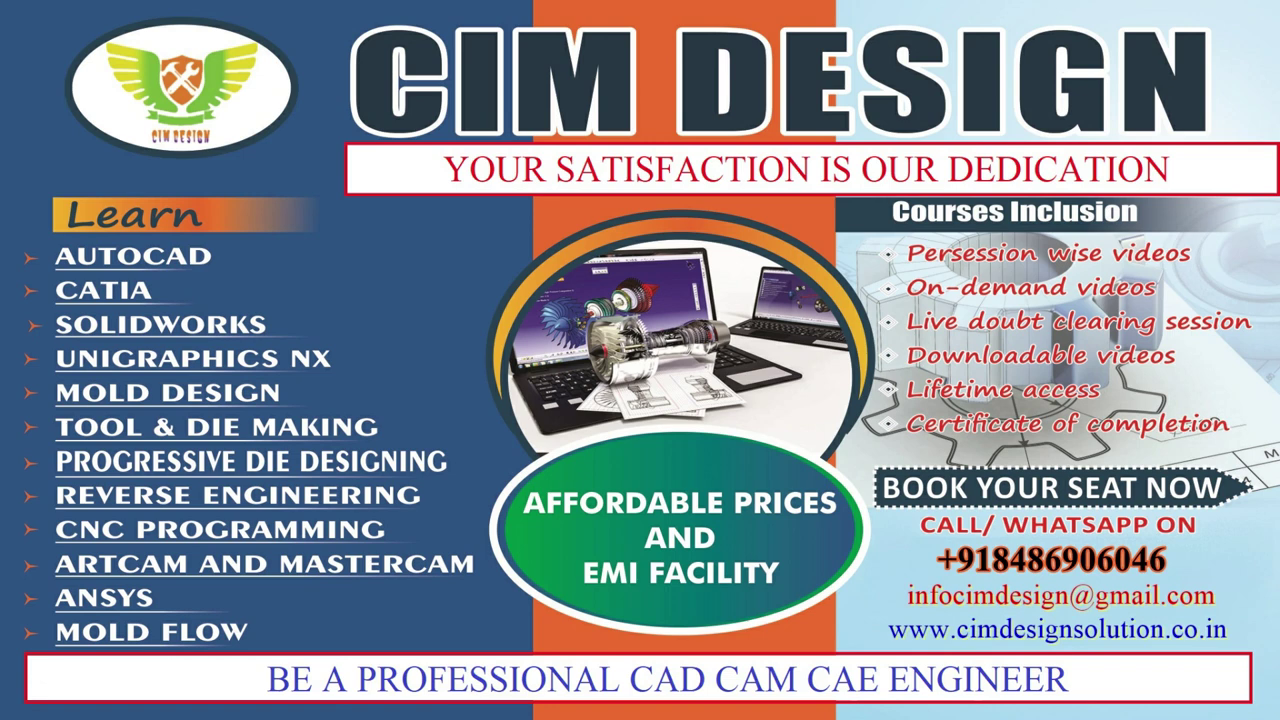
# Bring up Split mold pa.prt with the full mold assembly displayed.
pyautogui.write('5')
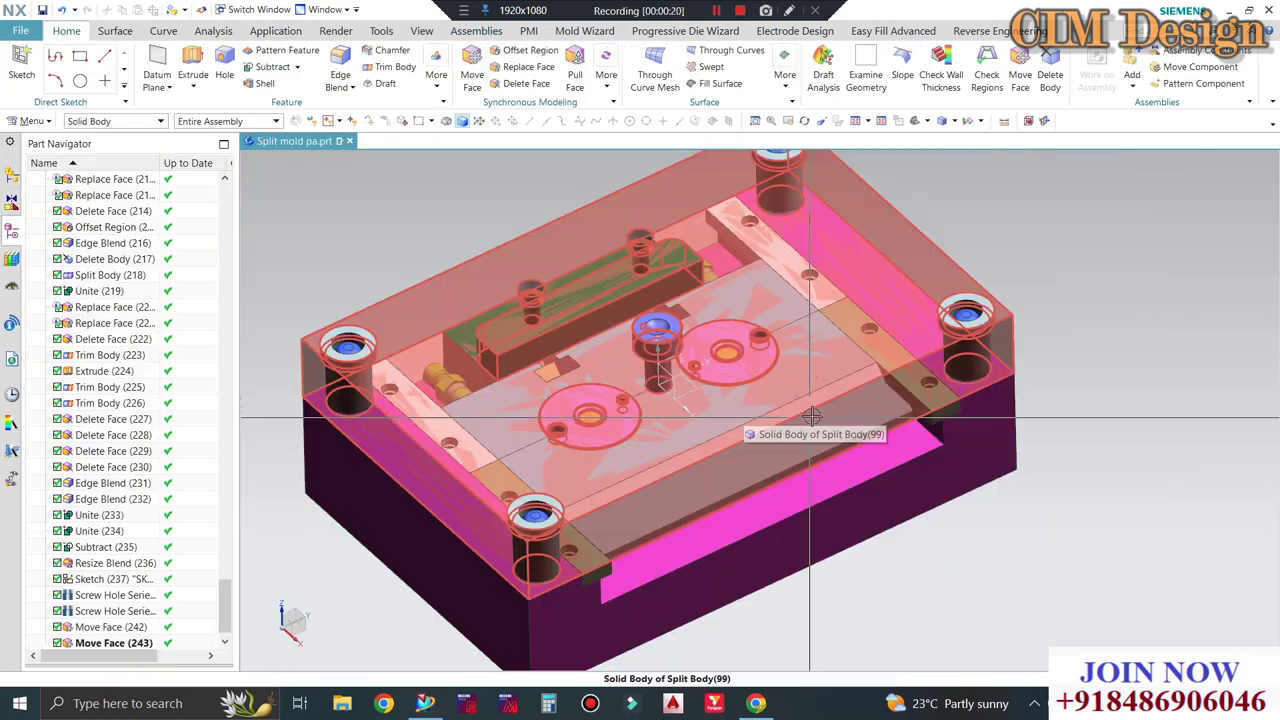
# Orbit the mold to a front view and hide its top plate with Ctrl+B.
pyautogui.moveTo(808, 397)
pyautogui.mouseDown(button='middle')
pyautogui.moveTo(753, 346)
pyautogui.moveTo(770, 370)
pyautogui.mouseUp(button='middle')
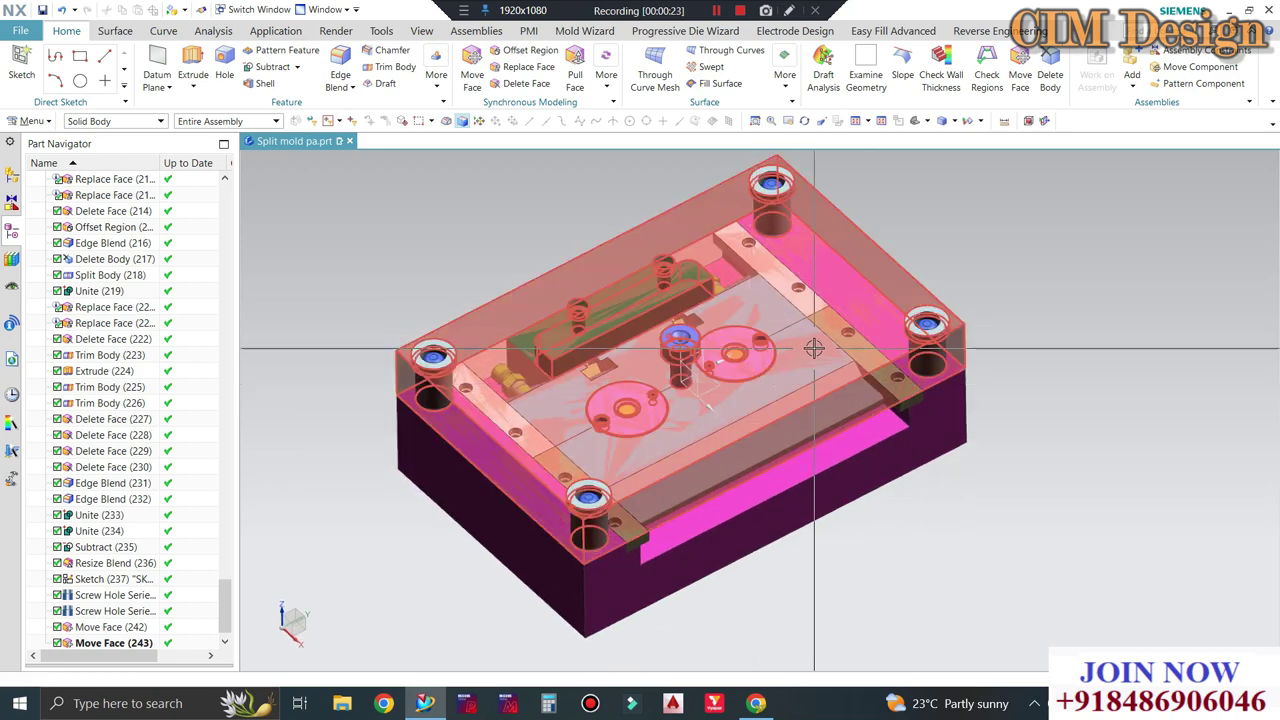
pyautogui.scroll(-2, 772, 373)
pyautogui.scroll(2, 772, 373)
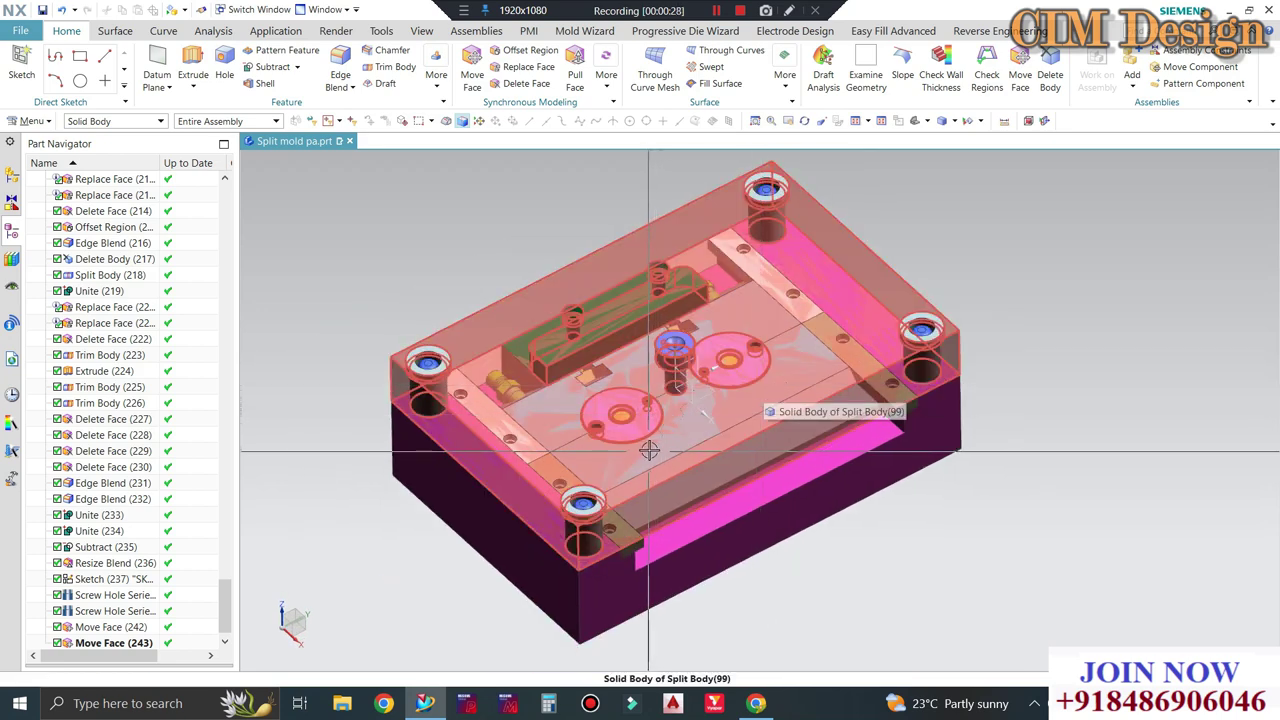
pyautogui.scroll(-2, 670, 430)
pyautogui.moveTo(689, 411)
pyautogui.mouseDown(button='middle')
pyautogui.moveTo(611, 381)
pyautogui.moveTo(692, 325)
pyautogui.moveTo(830, 327)
pyautogui.moveTo(826, 343)
pyautogui.mouseUp(button='middle')
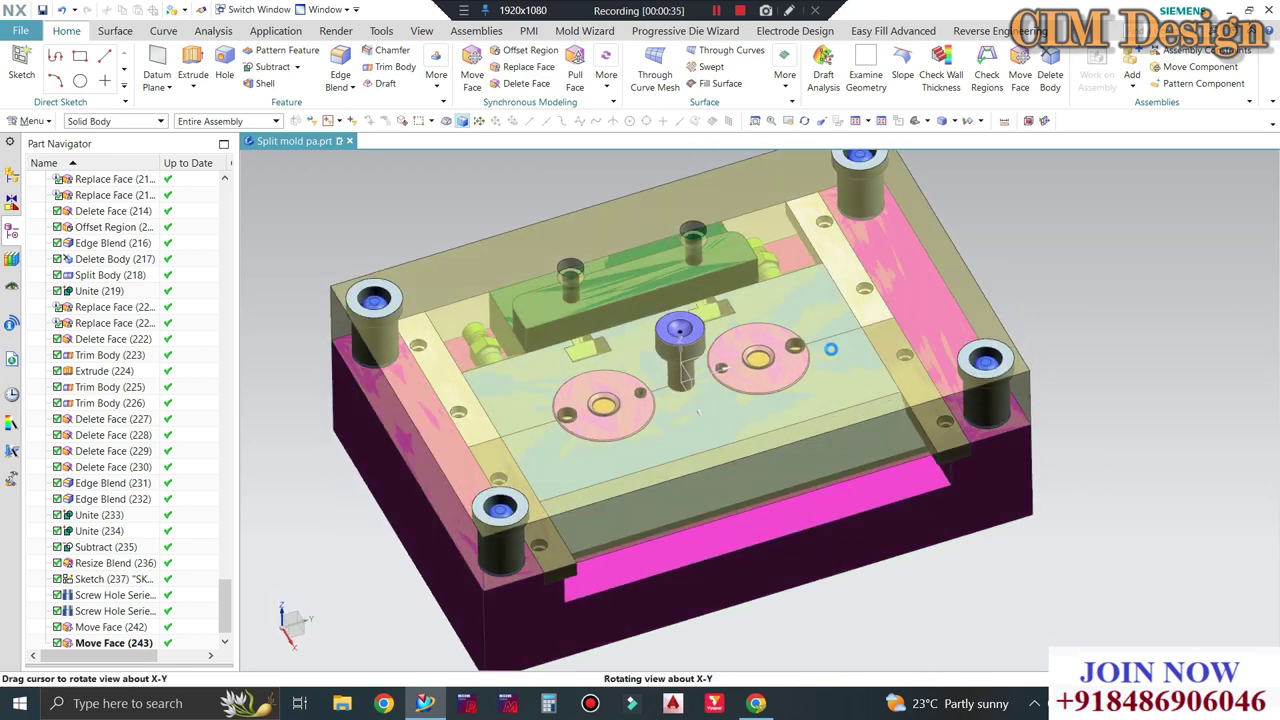
pyautogui.click(826, 343)
pyautogui.hotkey('ctrl', 'b')
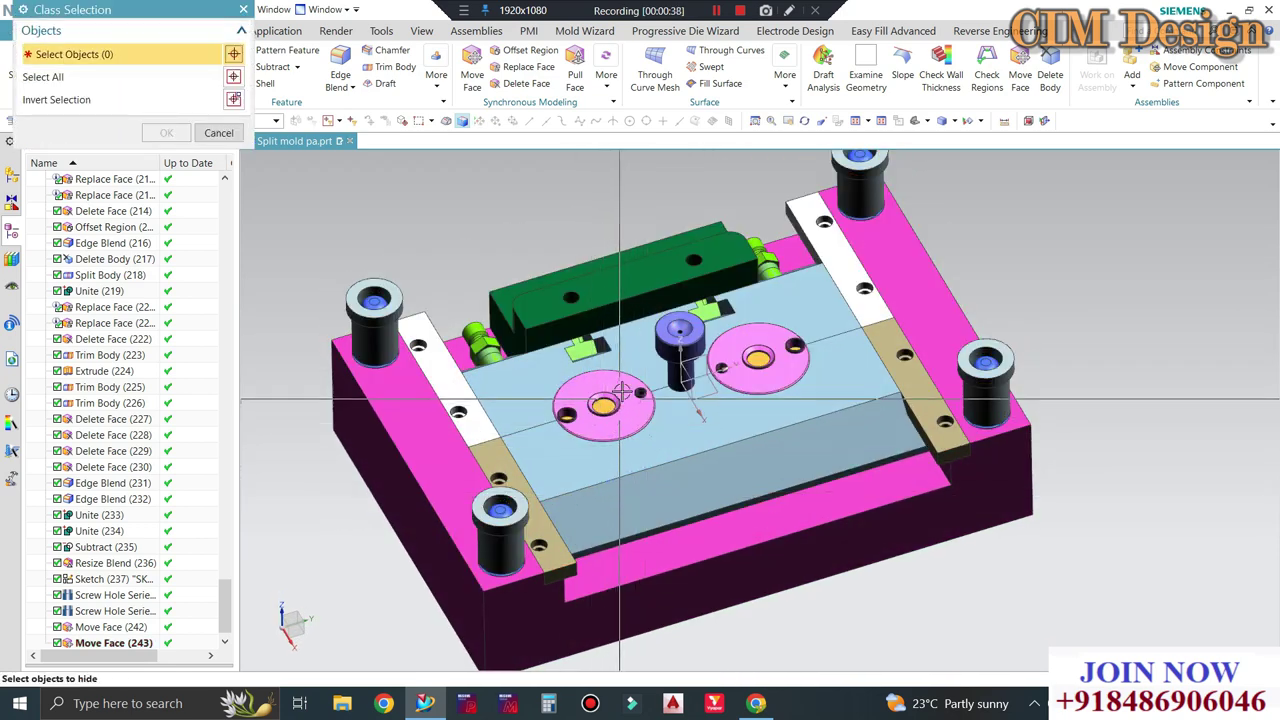
# Isolate the left round cover disc by hiding all other bodies, and orbit to inspect it.
pyautogui.click(620, 425)
pyautogui.click(233, 103)
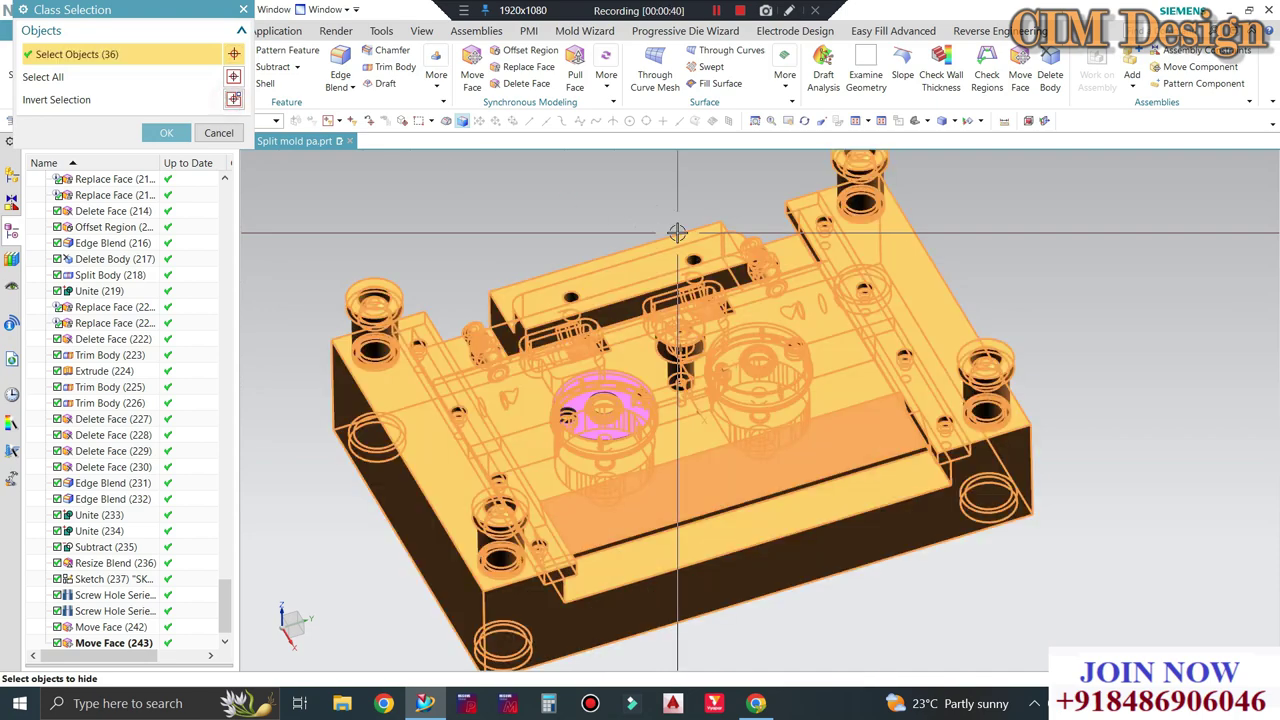
pyautogui.middleClick(634, 303)
pyautogui.moveTo(634, 303); pyautogui.dragTo(614, 314, button='middle')
pyautogui.scroll(-5, 536, 452)
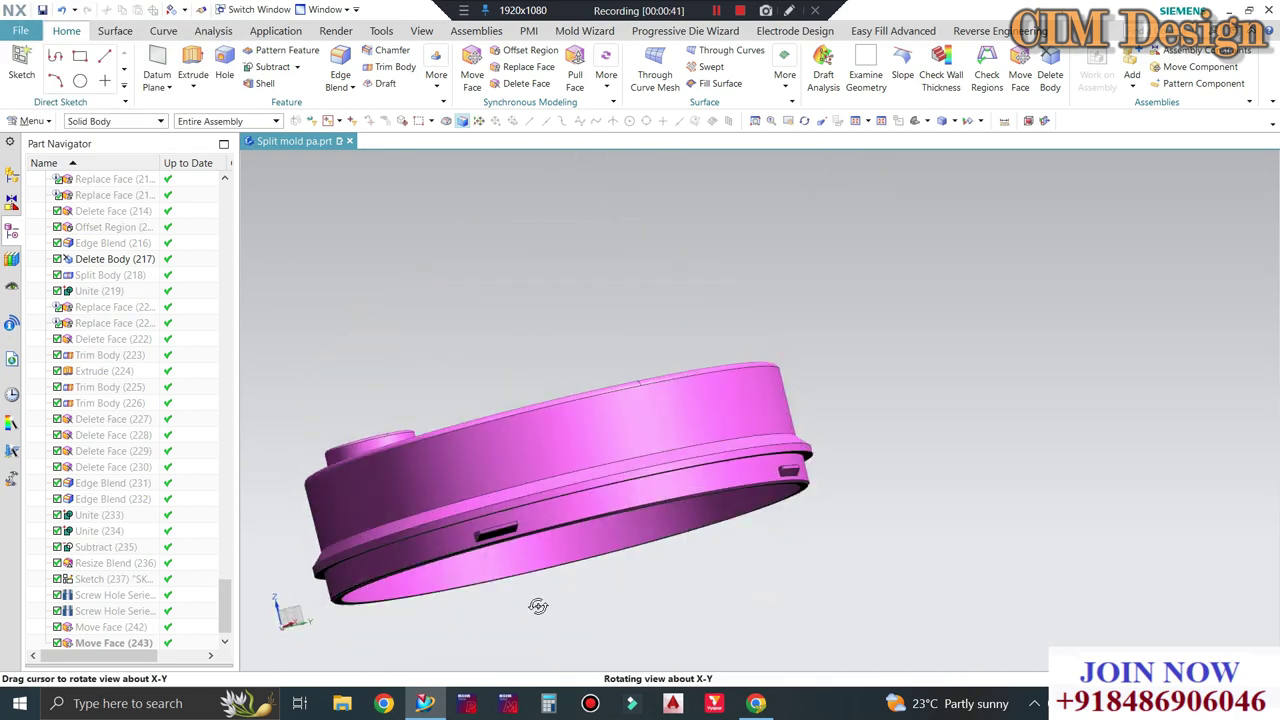
pyautogui.moveTo(536, 452)
pyautogui.mouseDown(button='middle')
pyautogui.moveTo(724, 345)
pyautogui.moveTo(437, 303)
pyautogui.mouseUp(button='middle')
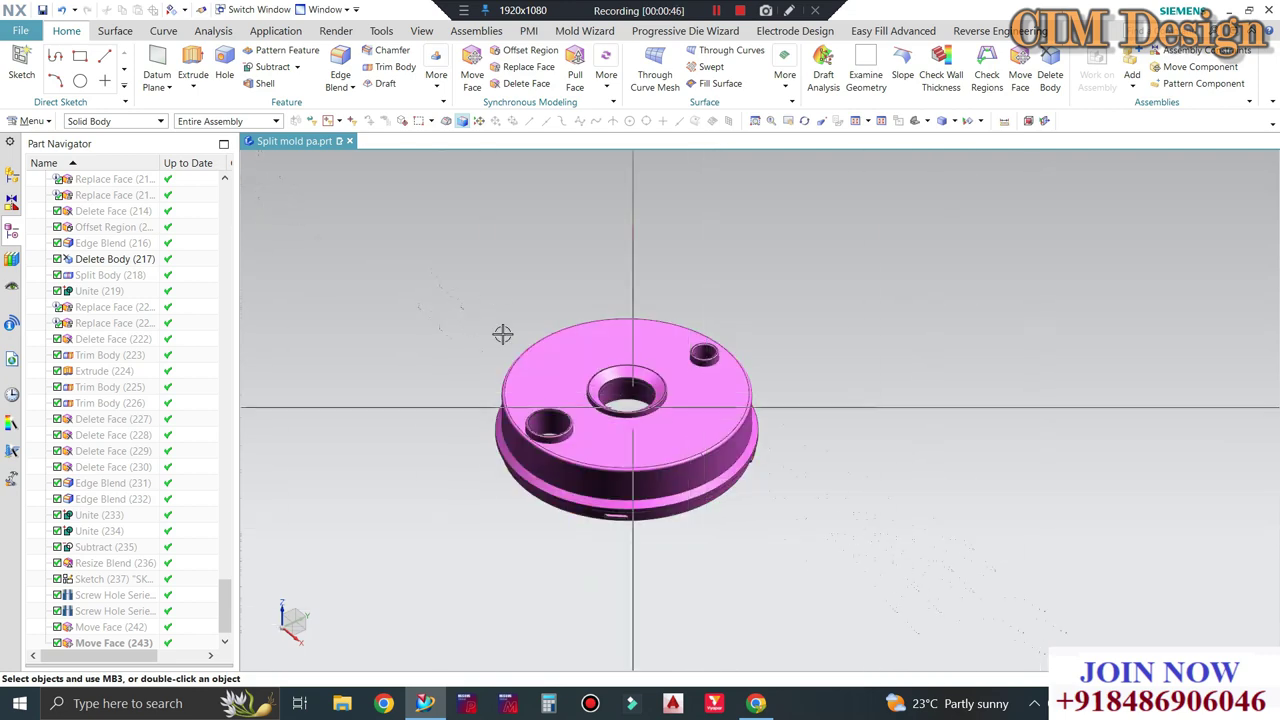
pyautogui.scroll(-2, 652, 346)
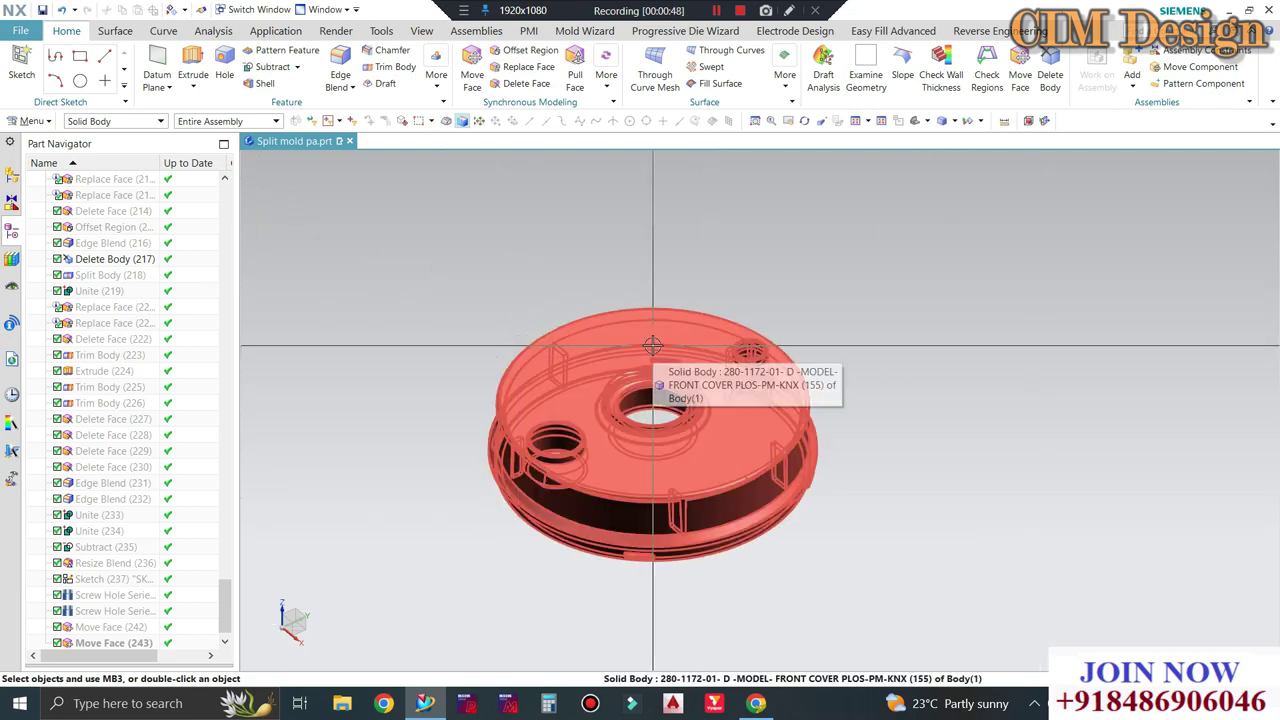
# Show all hidden bodies again and orbit the mold to a top-down view.
pyautogui.hotkey('ctrl', 'shift', 'b')
pyautogui.scroll(3, 663, 346)
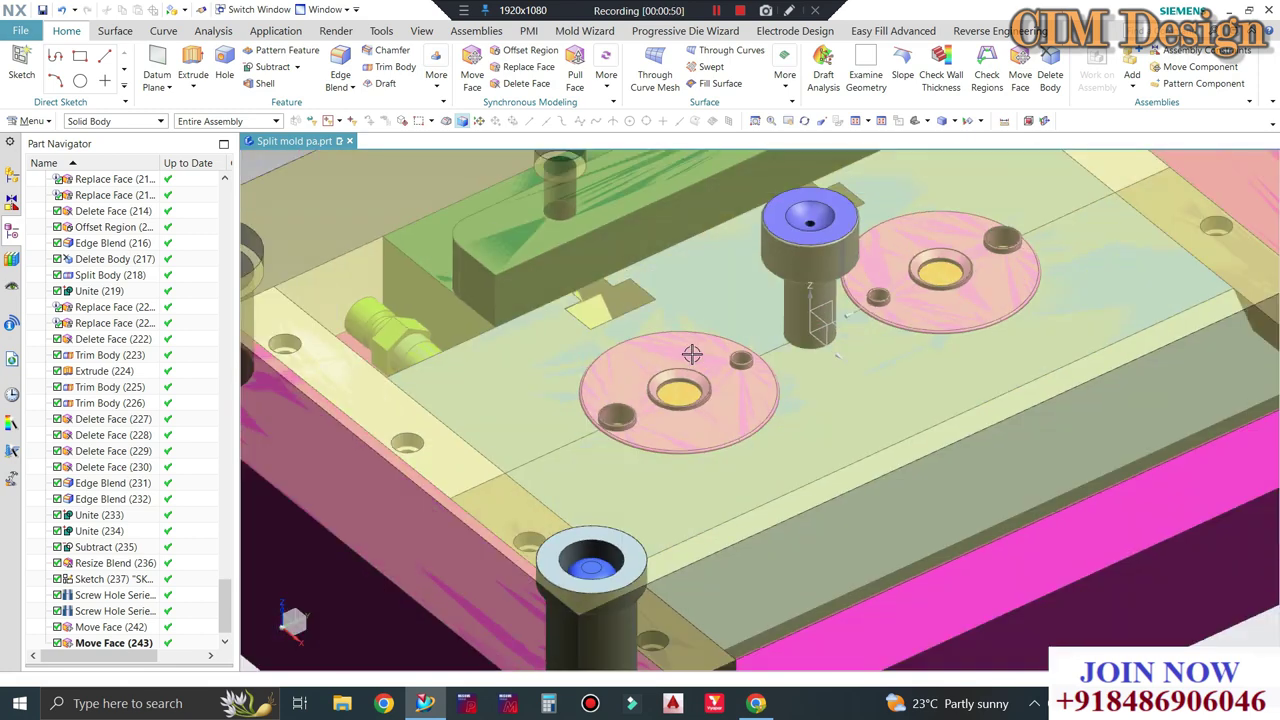
pyautogui.scroll(2, 789, 424)
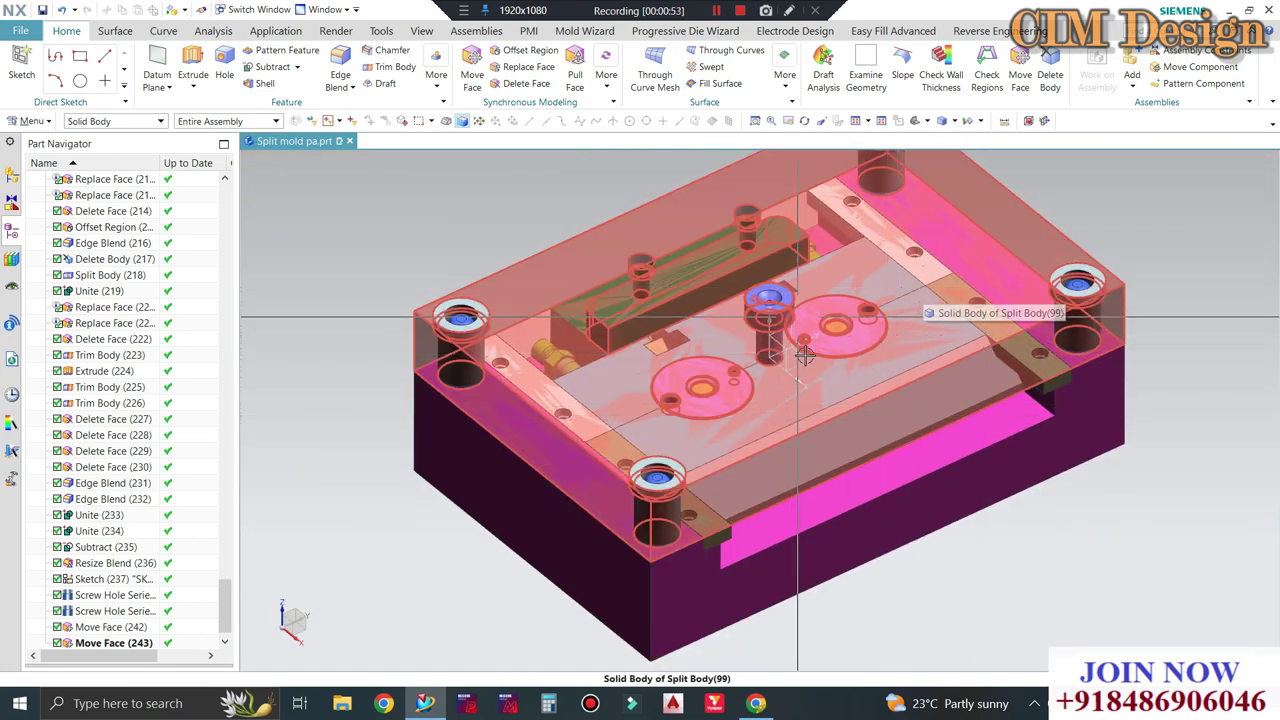
pyautogui.scroll(-1, 803, 383)
pyautogui.scroll(-1, 788, 390)
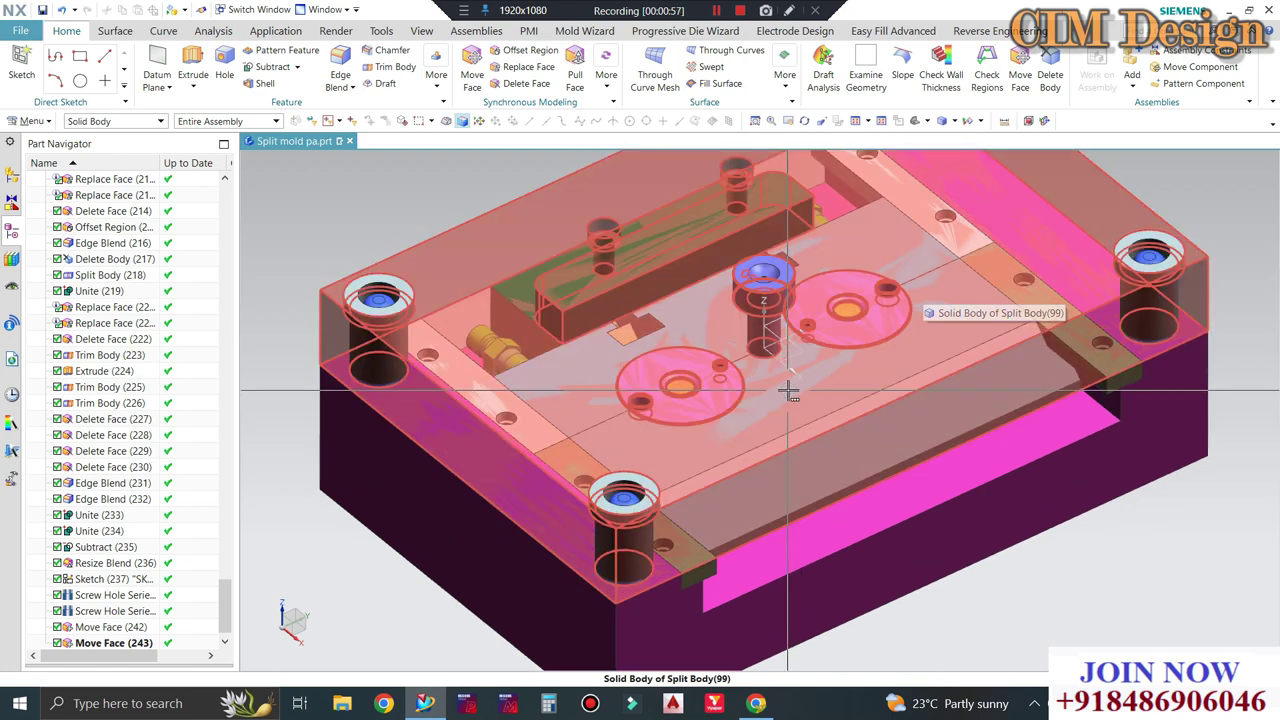
pyautogui.scroll(2, 872, 363)
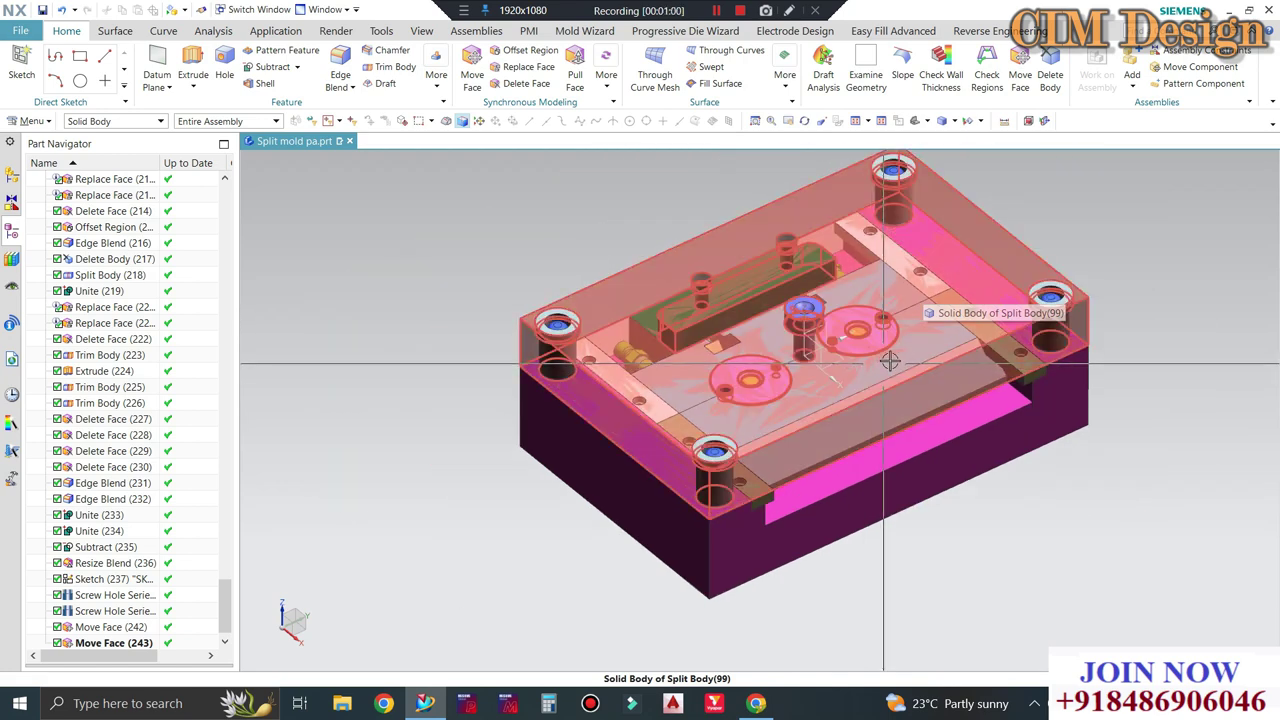
pyautogui.moveTo(981, 225); pyautogui.dragTo(774, 432, button='middle')
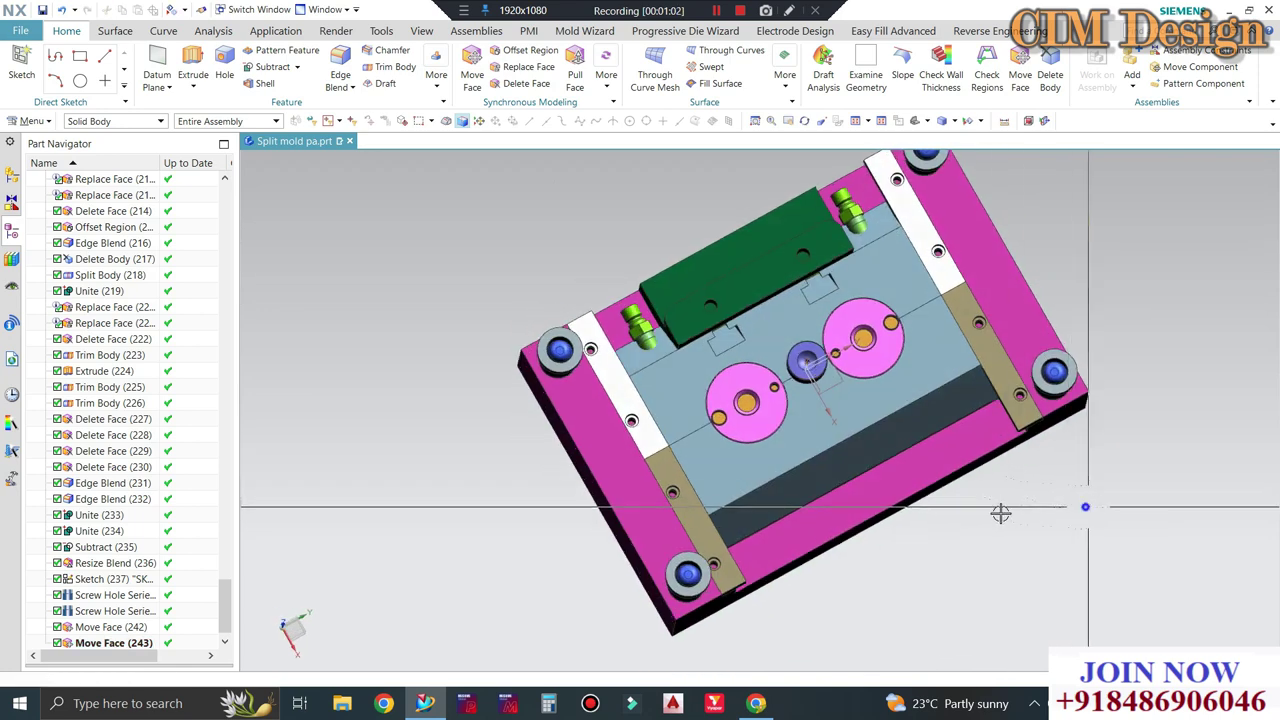
pyautogui.scroll(-1, 774, 432)
pyautogui.scroll(-1, 755, 405)
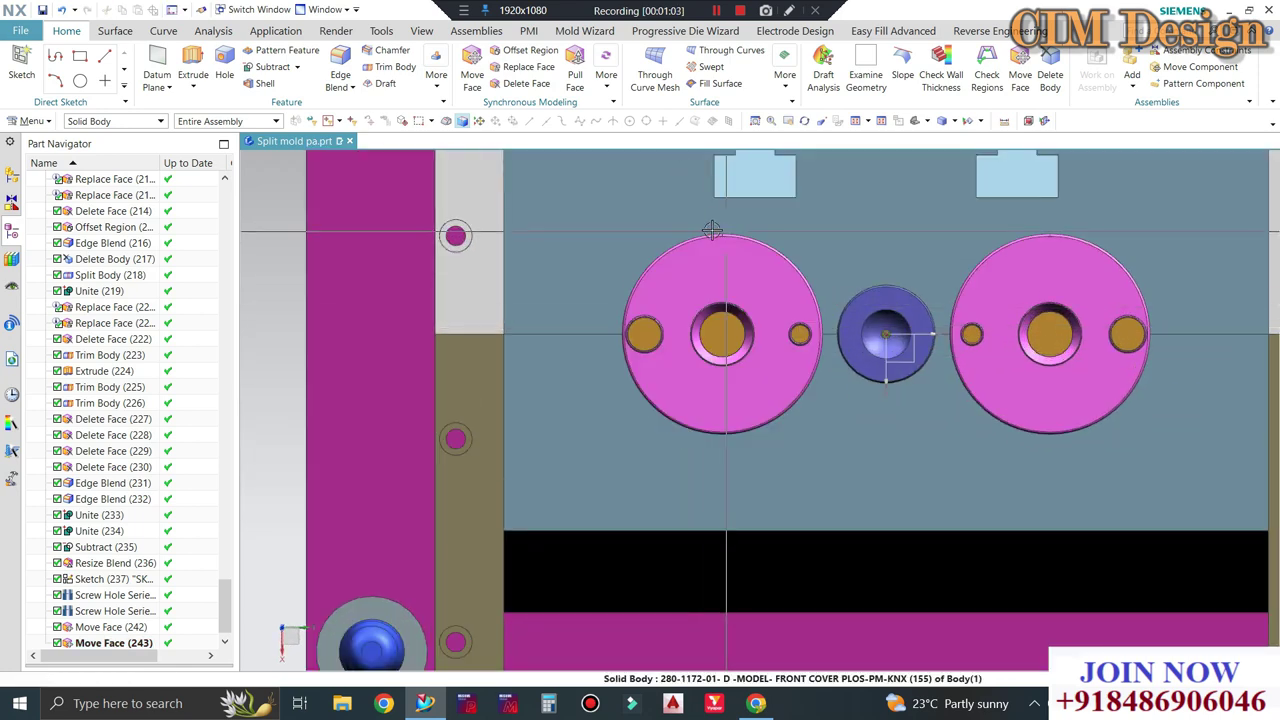
# Start a bounding block on the left disc, cancel it, and tilt to an oblique view.
pyautogui.click(1027, 121)
pyautogui.click(760, 348)
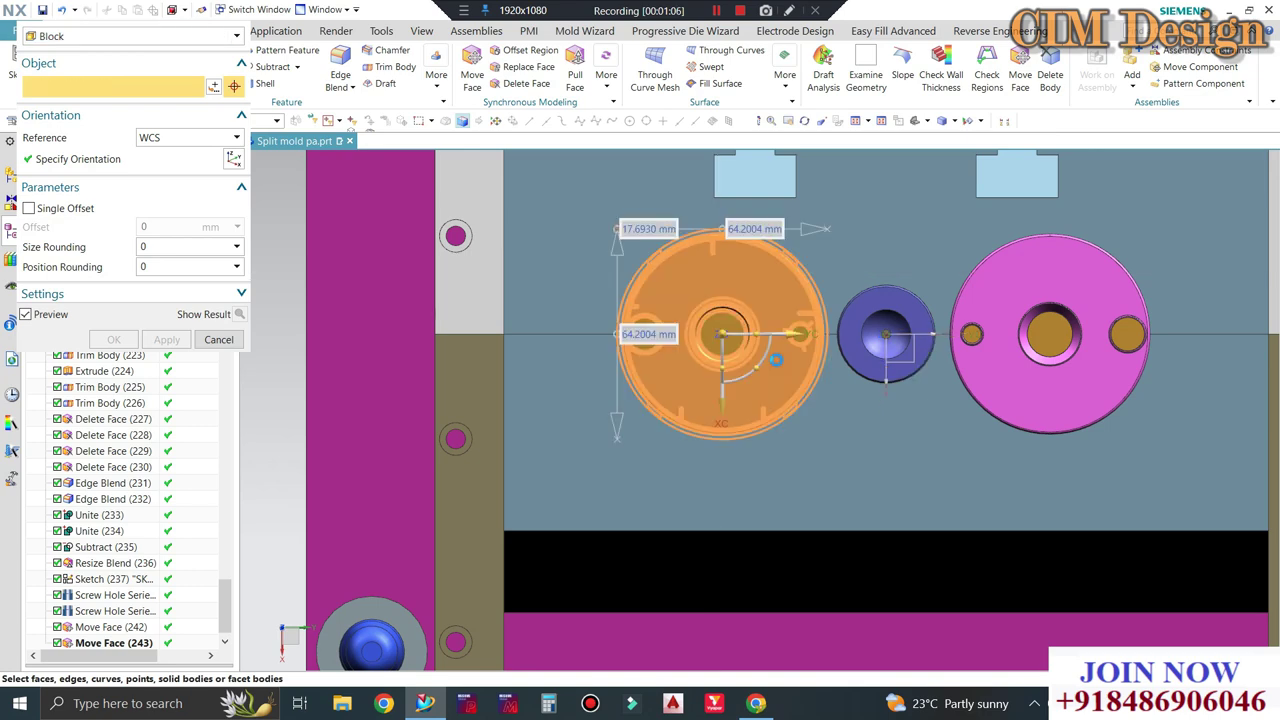
pyautogui.click(167, 339)
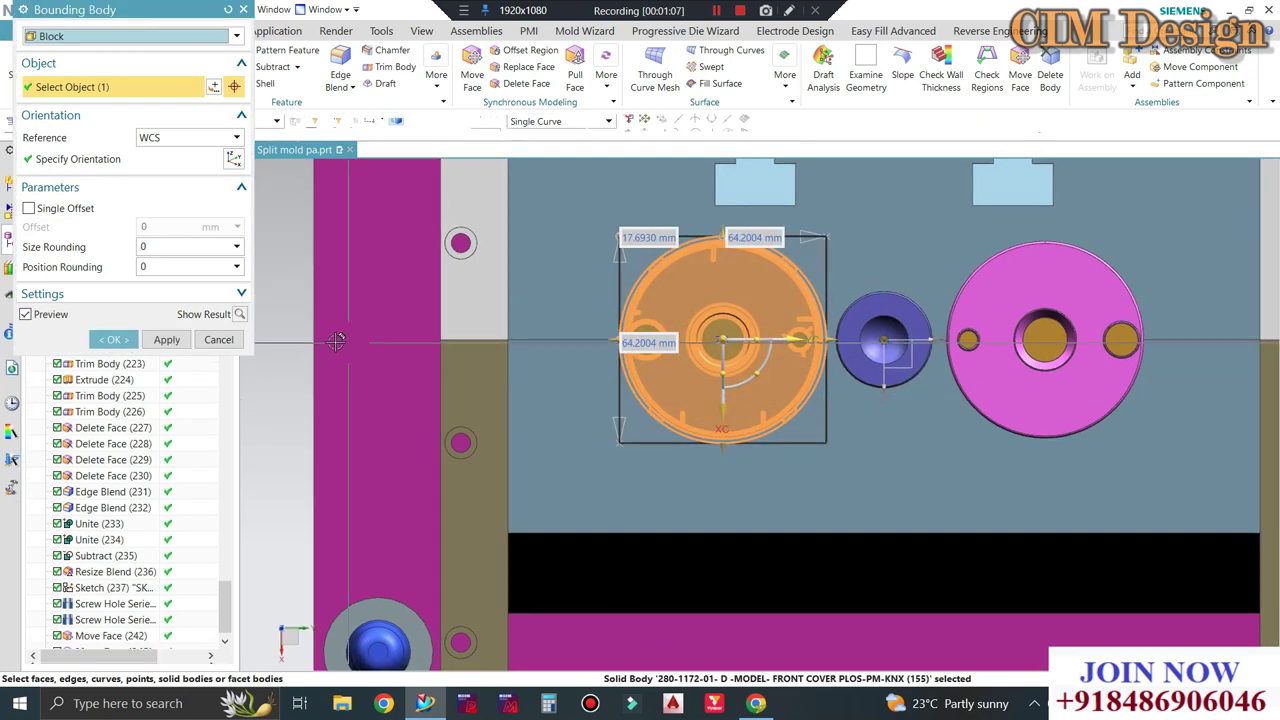
pyautogui.click(218, 339)
pyautogui.scroll(1, 726, 256)
pyautogui.scroll(2, 726, 256)
pyautogui.moveTo(1000, 200); pyautogui.dragTo(1098, 289, button='middle')
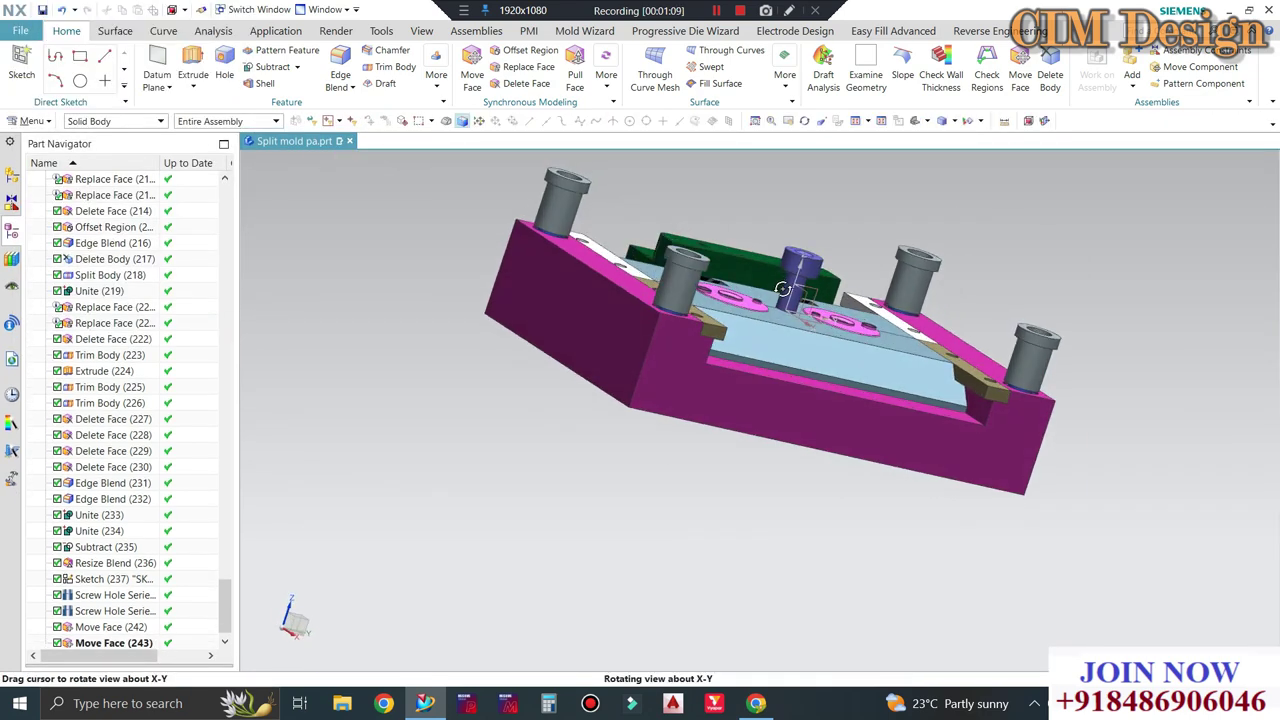
pyautogui.press('F8')
pyautogui.scroll(-3, 812, 340)
pyautogui.scroll(-2, 812, 340)
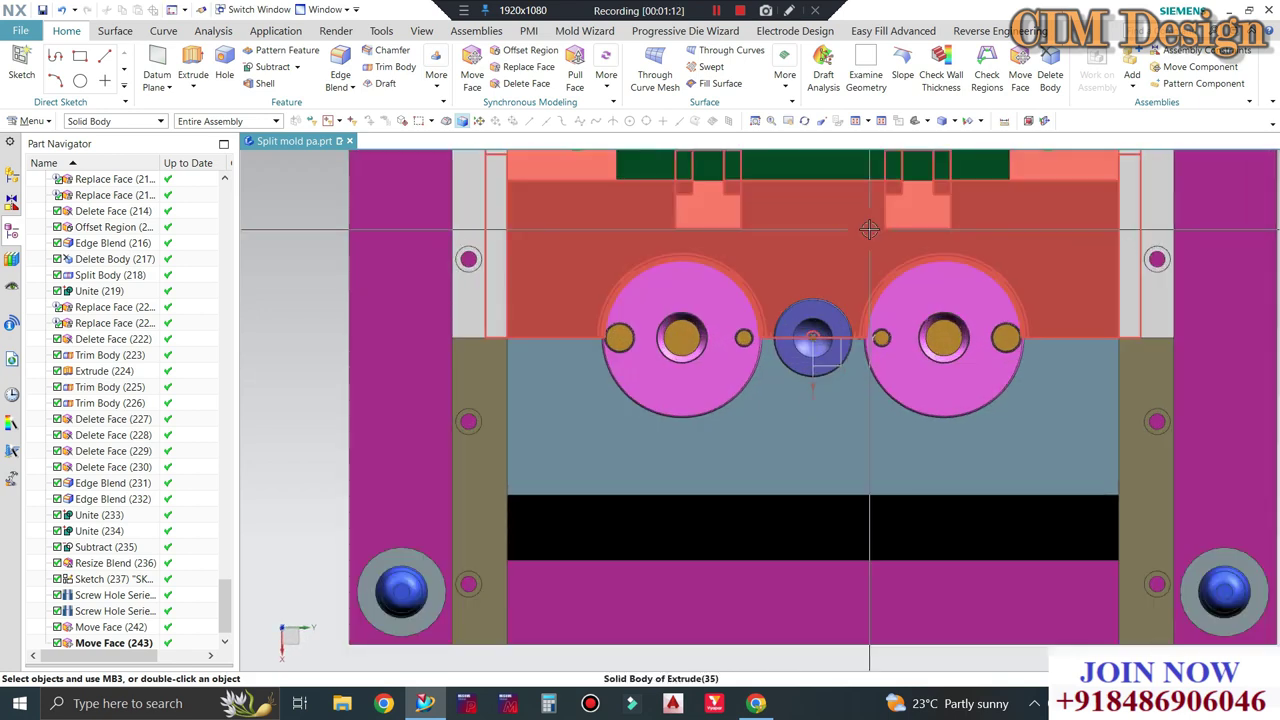
pyautogui.hotkey('ctrl', 't')
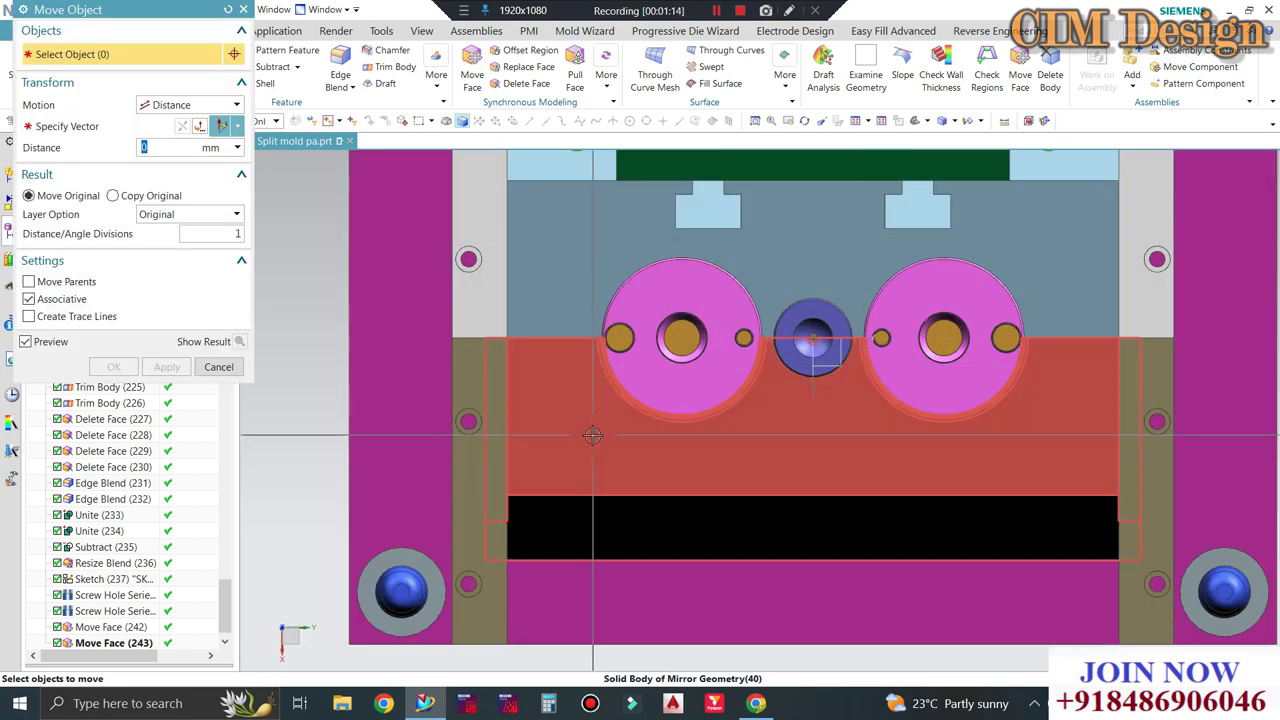
pyautogui.click(592, 435)
pyautogui.click(99, 128)
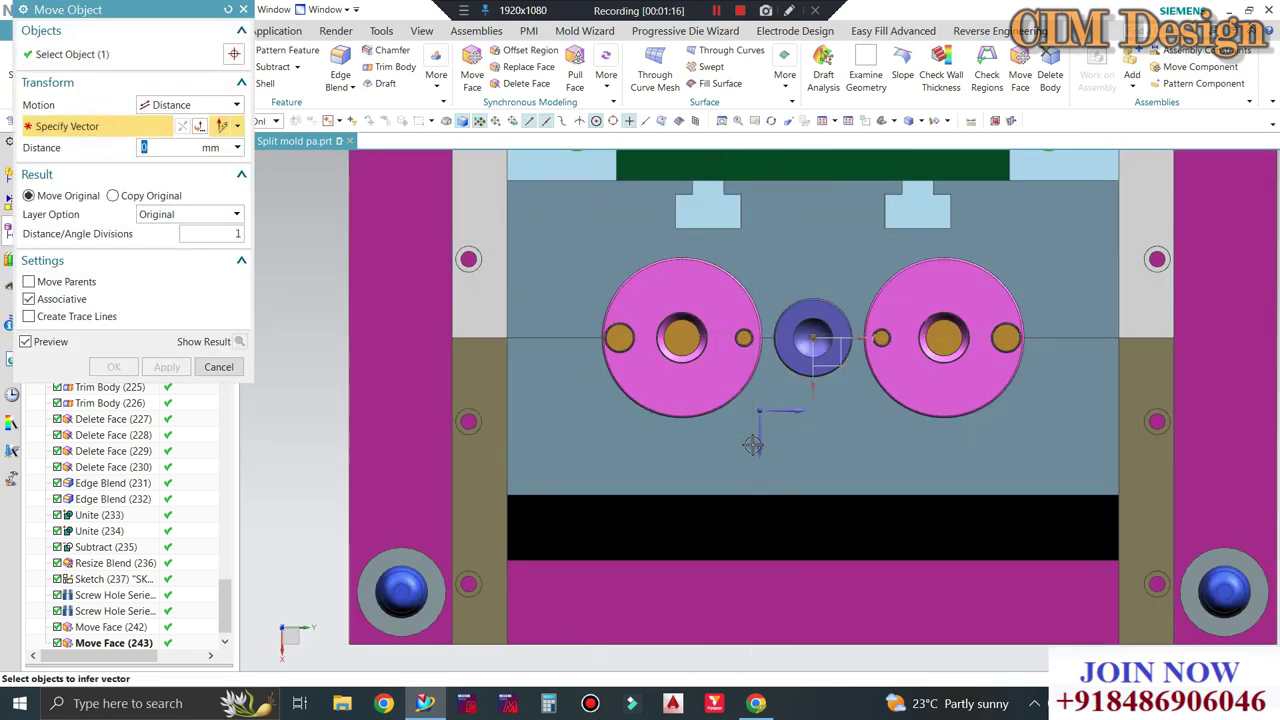
pyautogui.click(813, 340)
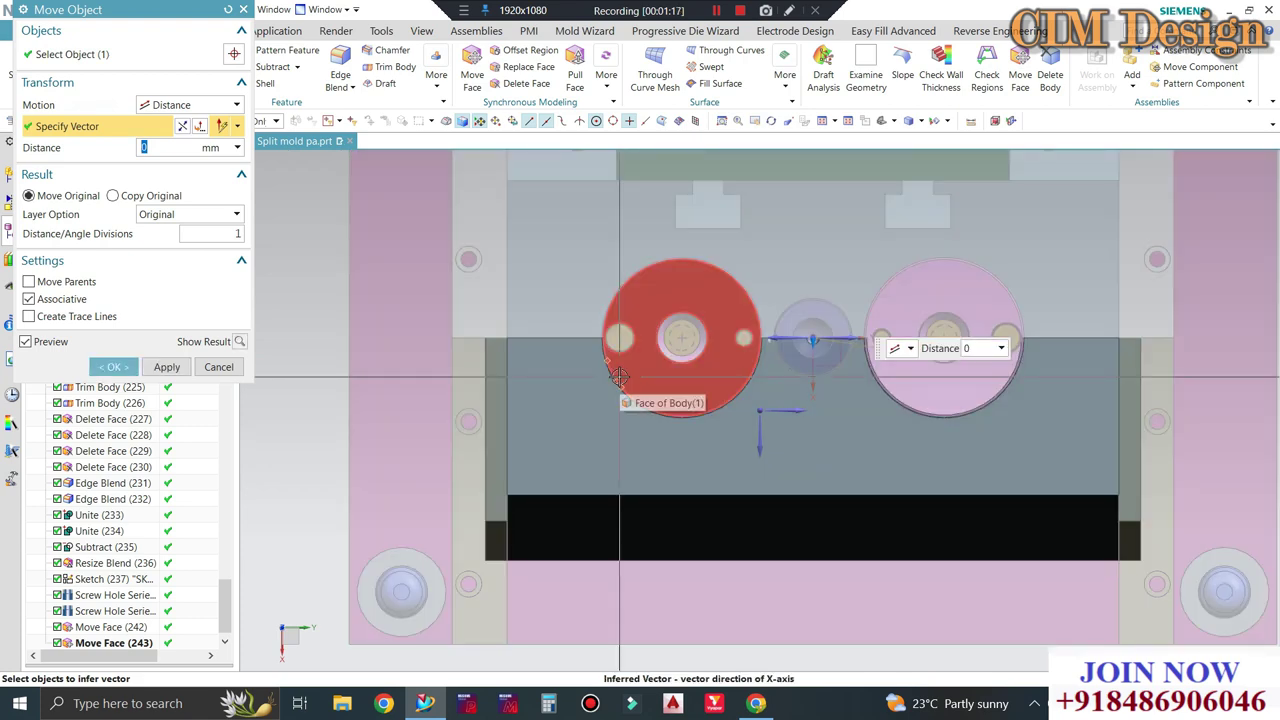
pyautogui.write('8')
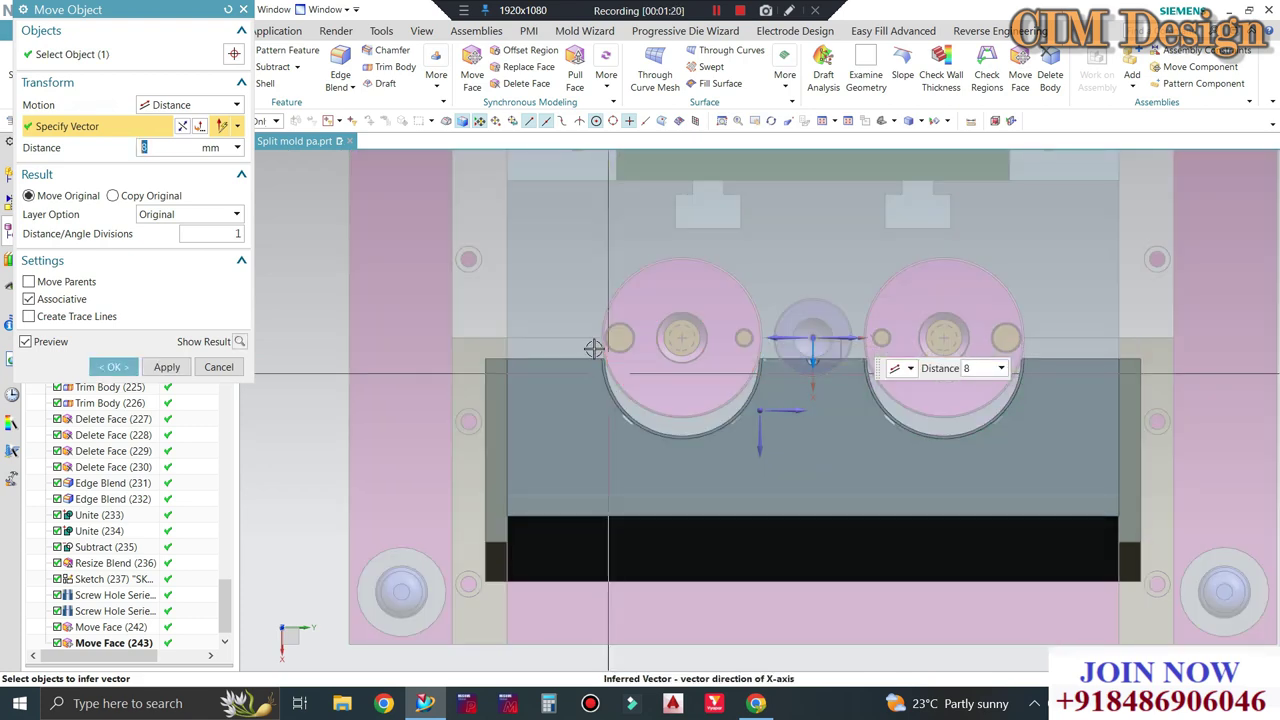
pyautogui.scroll(3, 610, 374)
pyautogui.scroll(3, 610, 374)
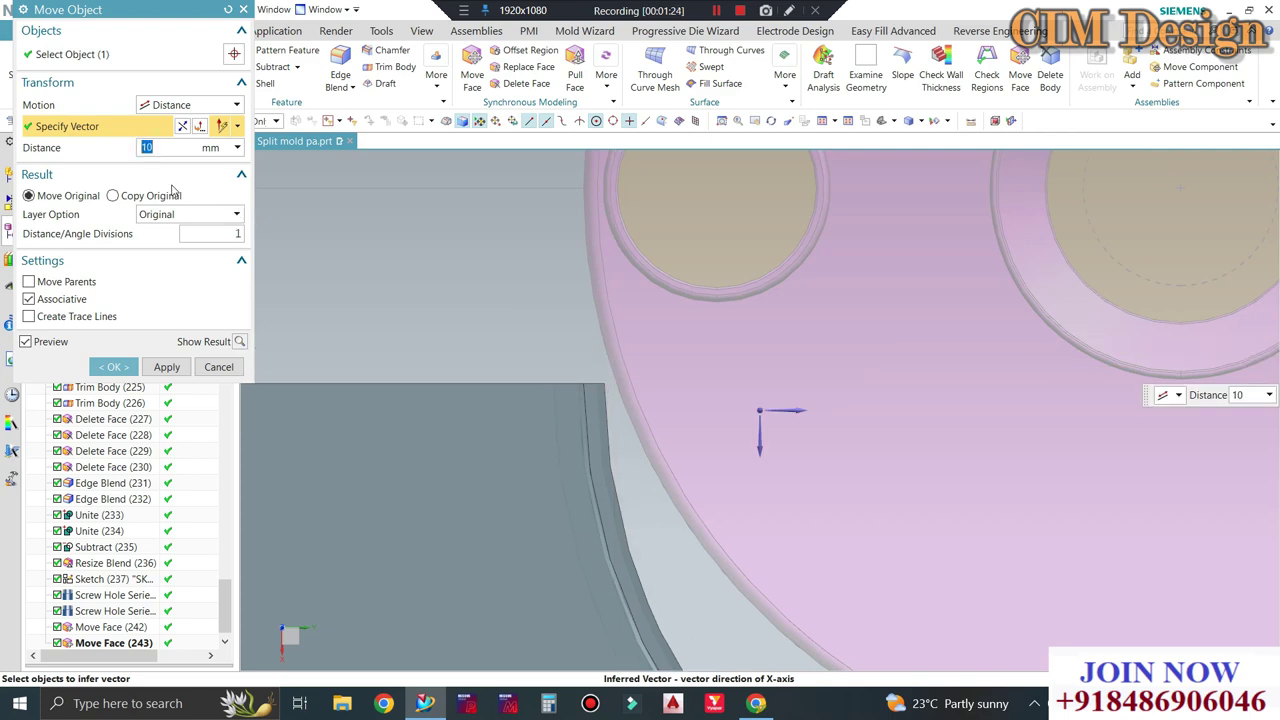
pyautogui.scroll(-2, 471, 257)
pyautogui.scroll(-2, 474, 274)
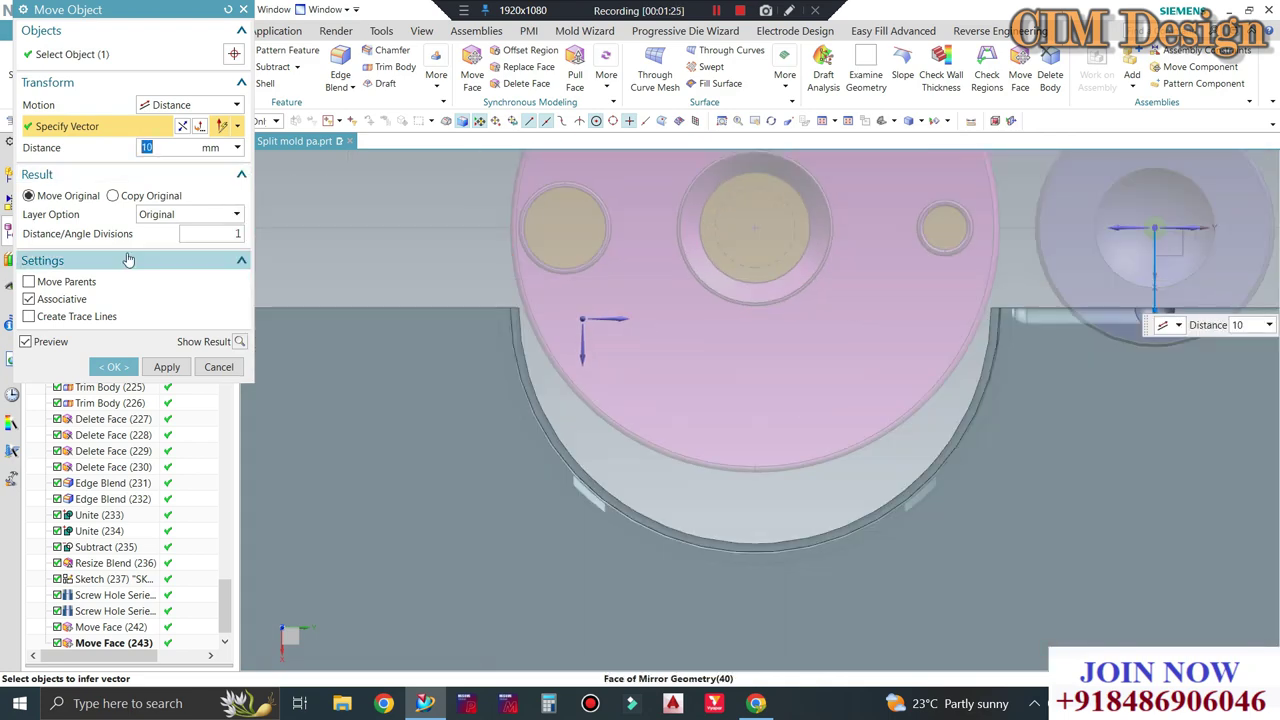
pyautogui.write('15')
pyautogui.press('Return')
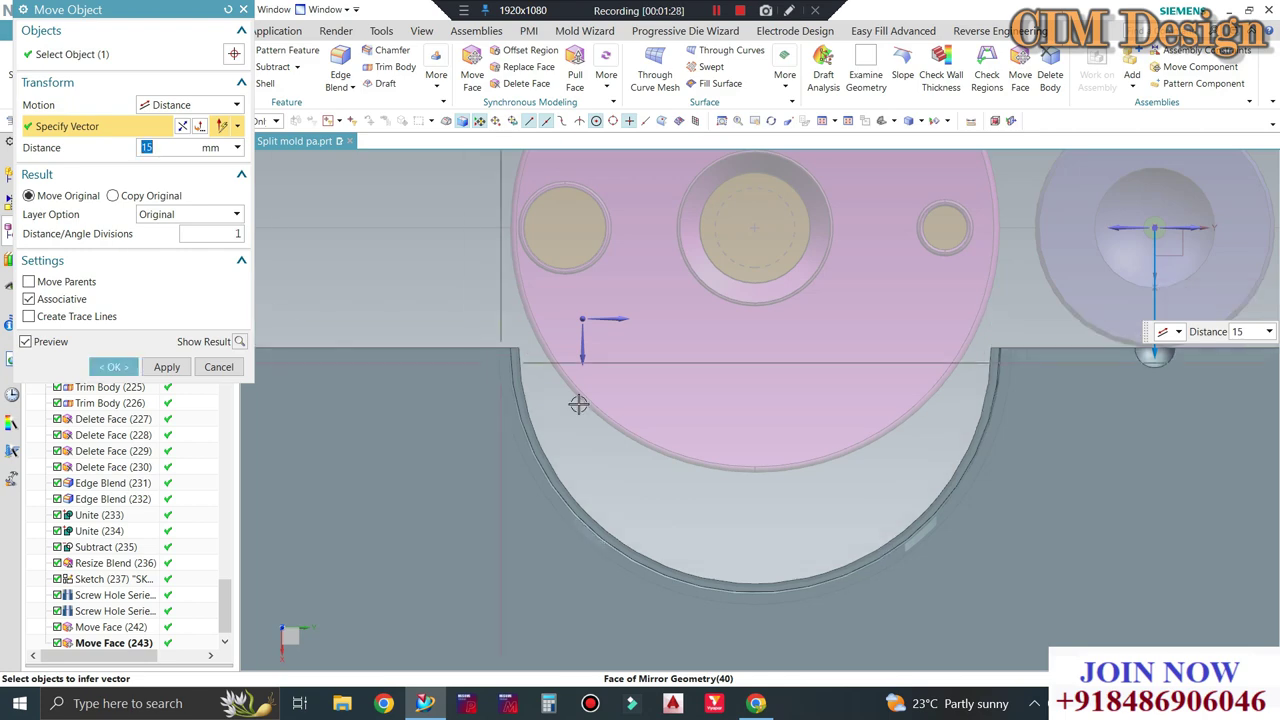
pyautogui.scroll(-2, 579, 398)
pyautogui.scroll(-2, 819, 386)
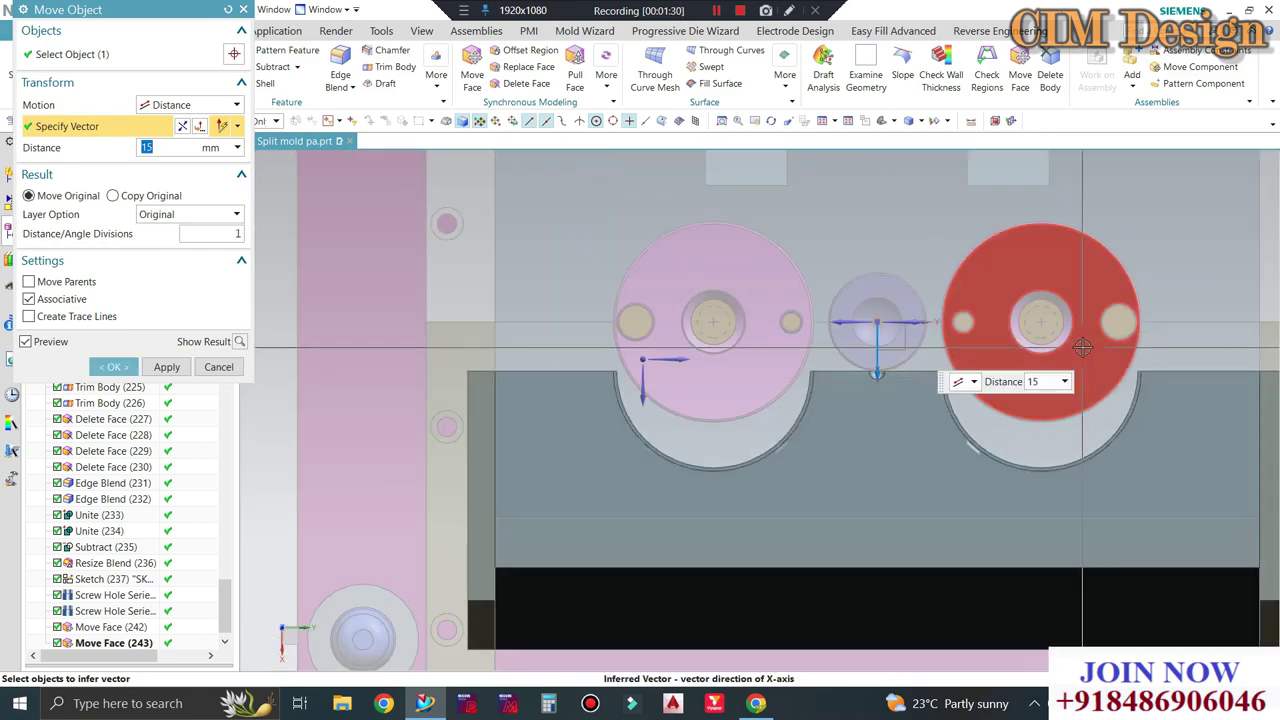
pyautogui.moveTo(850, 472); pyautogui.dragTo(660, 385, button='middle')
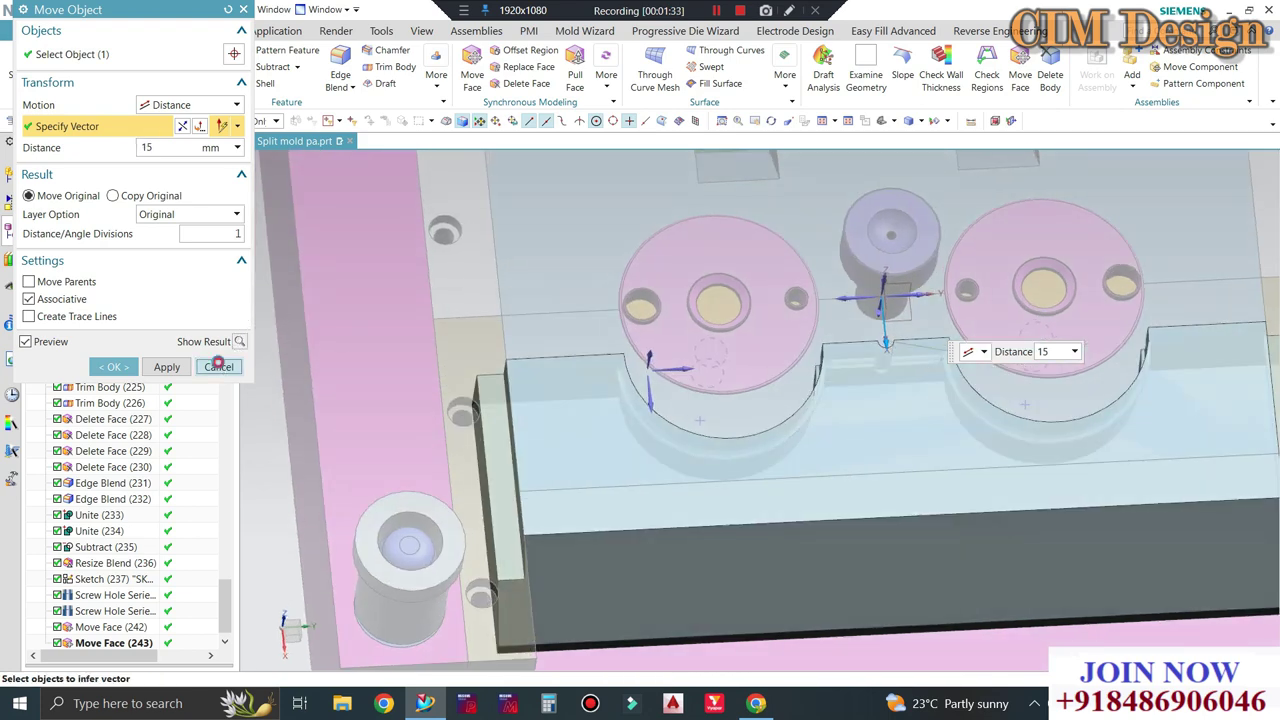
# Close Move Object without applying, orbit, and snap to the top view with F8.
pyautogui.click(219, 367)
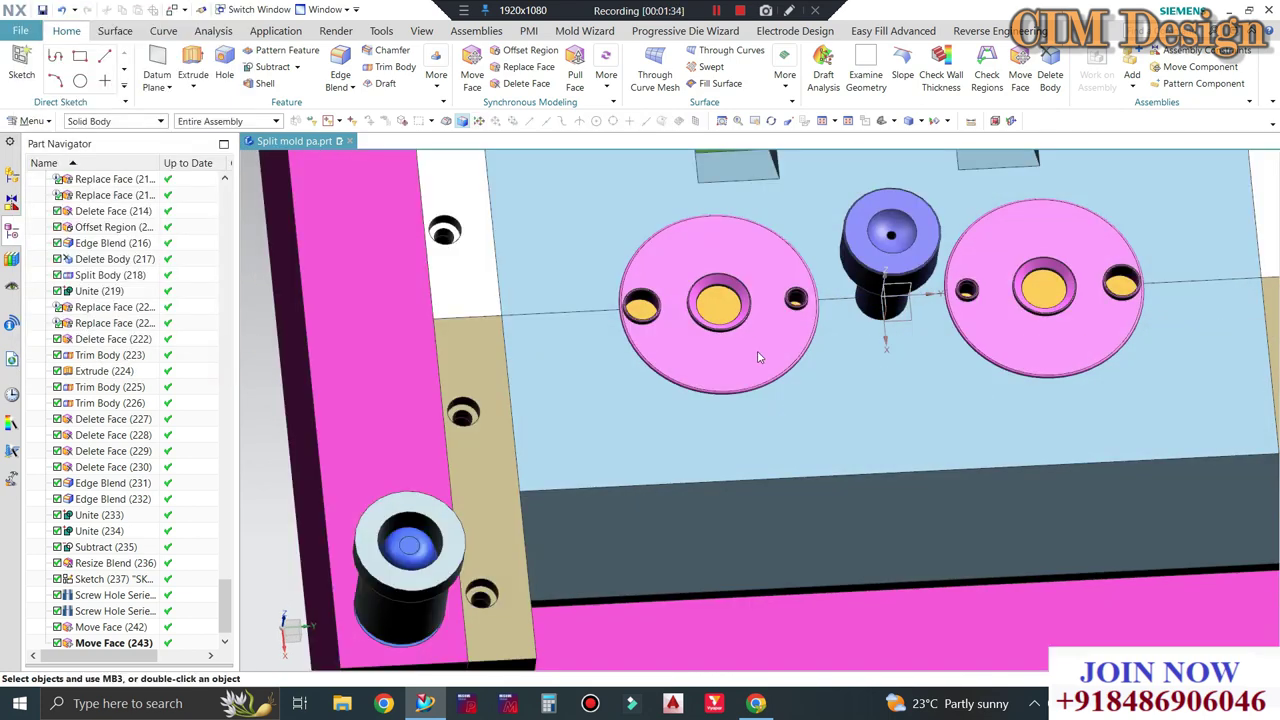
pyautogui.scroll(-3, 1049, 365)
pyautogui.moveTo(1049, 365); pyautogui.dragTo(1114, 331, button='middle')
pyautogui.scroll(3, 800, 480)
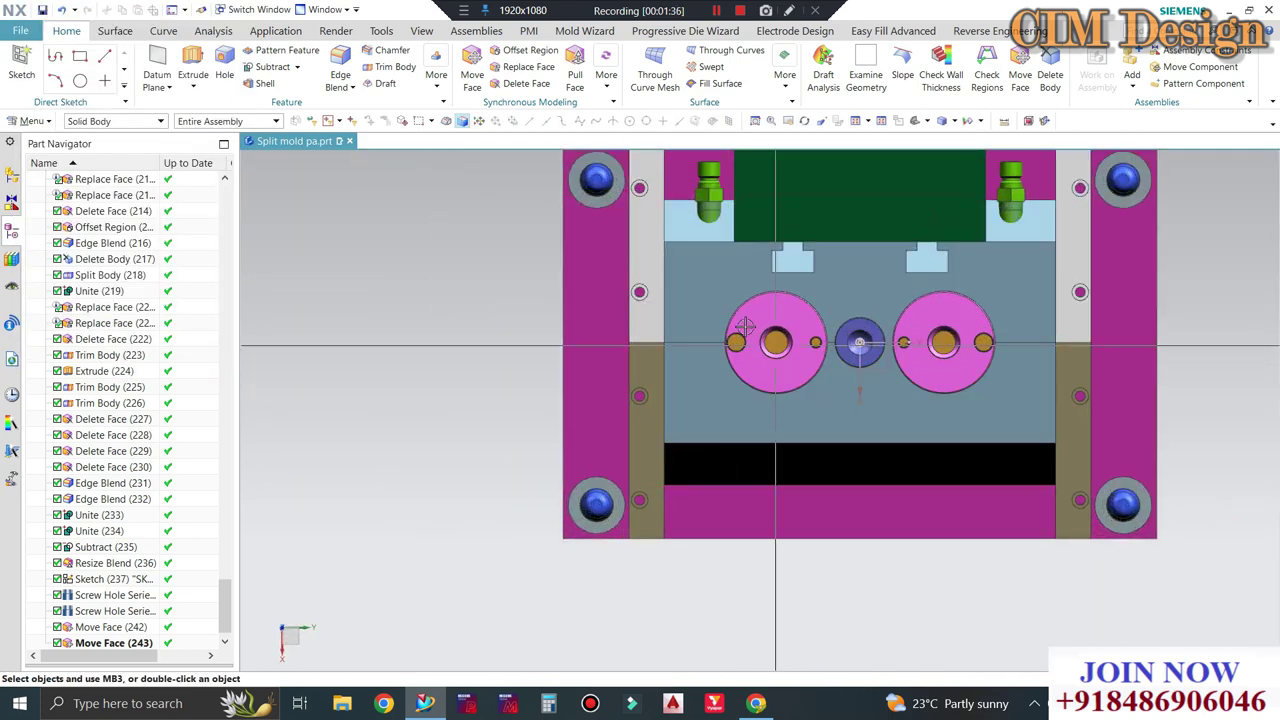
pyautogui.moveTo(797, 489)
pyautogui.mouseDown(button='middle')
pyautogui.moveTo(828, 403)
pyautogui.moveTo(798, 400)
pyautogui.moveTo(1171, 305)
pyautogui.moveTo(1052, 305)
pyautogui.mouseUp(button='middle')
pyautogui.press('F8')
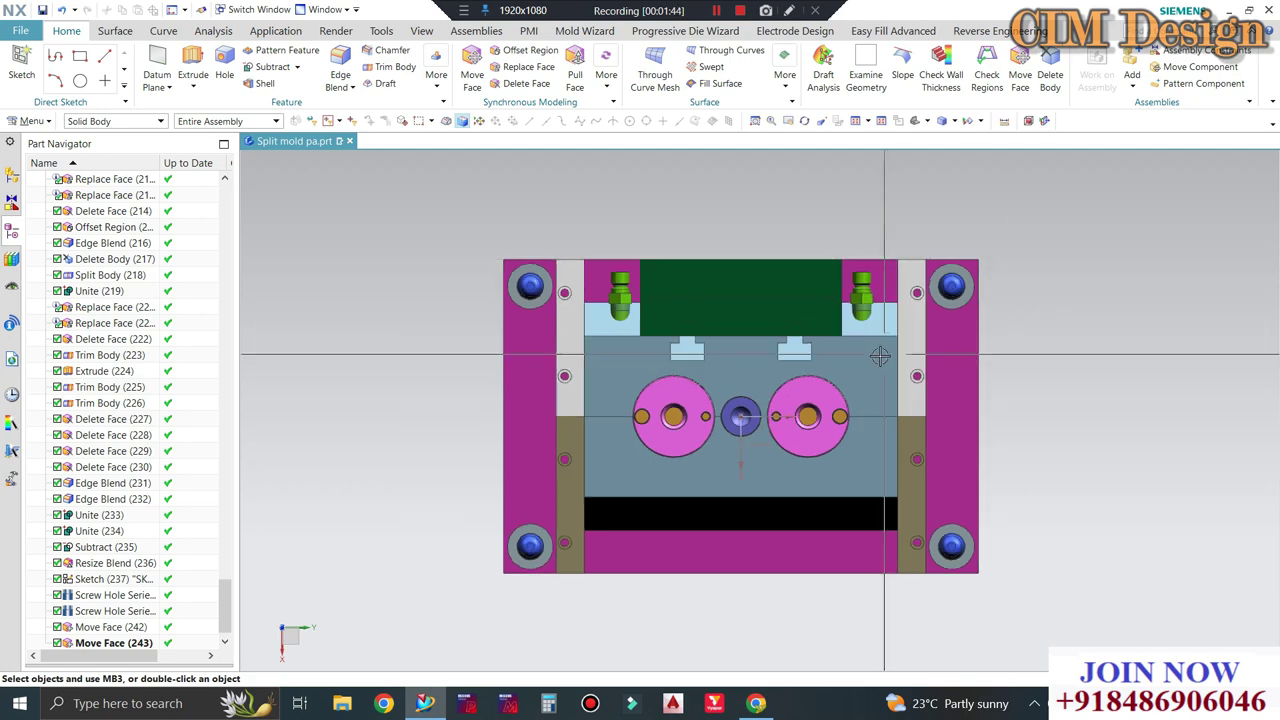
# Tilt the top view into an isometric view of the slider area, zooming to inspect it.
pyautogui.moveTo(1052, 305)
pyautogui.mouseDown(button='middle')
pyautogui.moveTo(863, 277)
pyautogui.moveTo(880, 400)
pyautogui.mouseUp(button='middle')
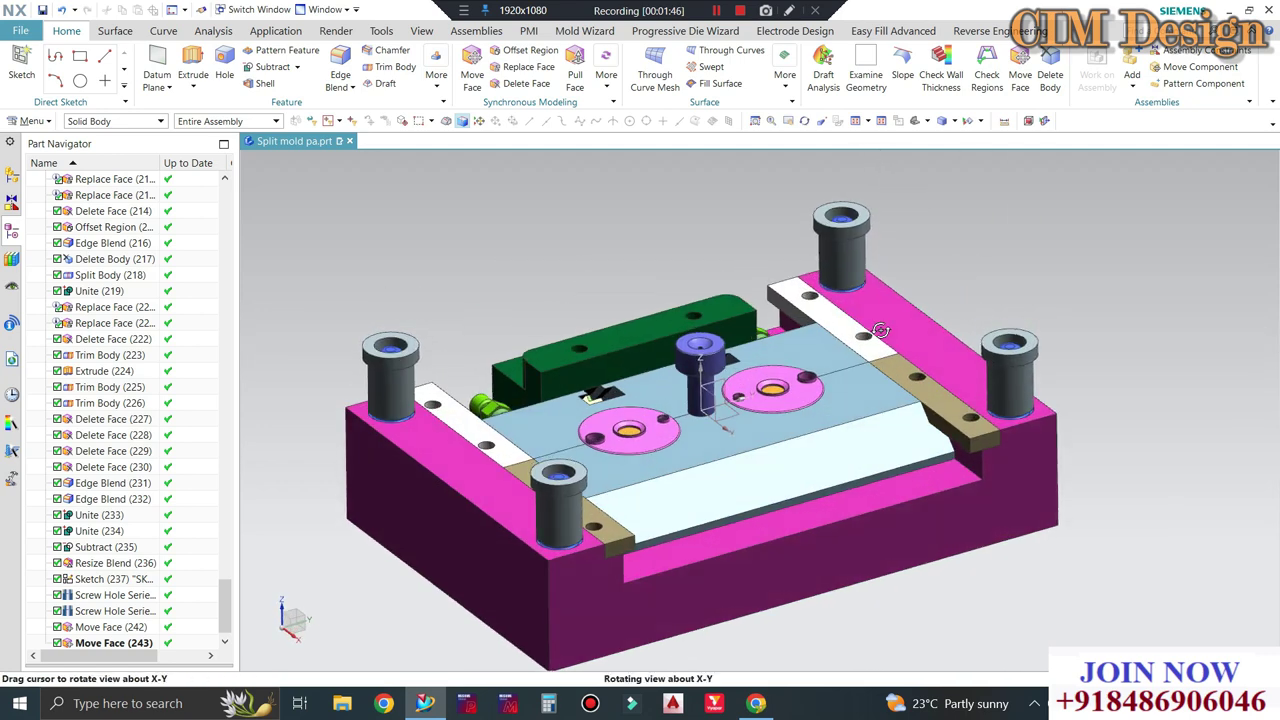
pyautogui.scroll(2, 880, 405)
pyautogui.scroll(2, 863, 423)
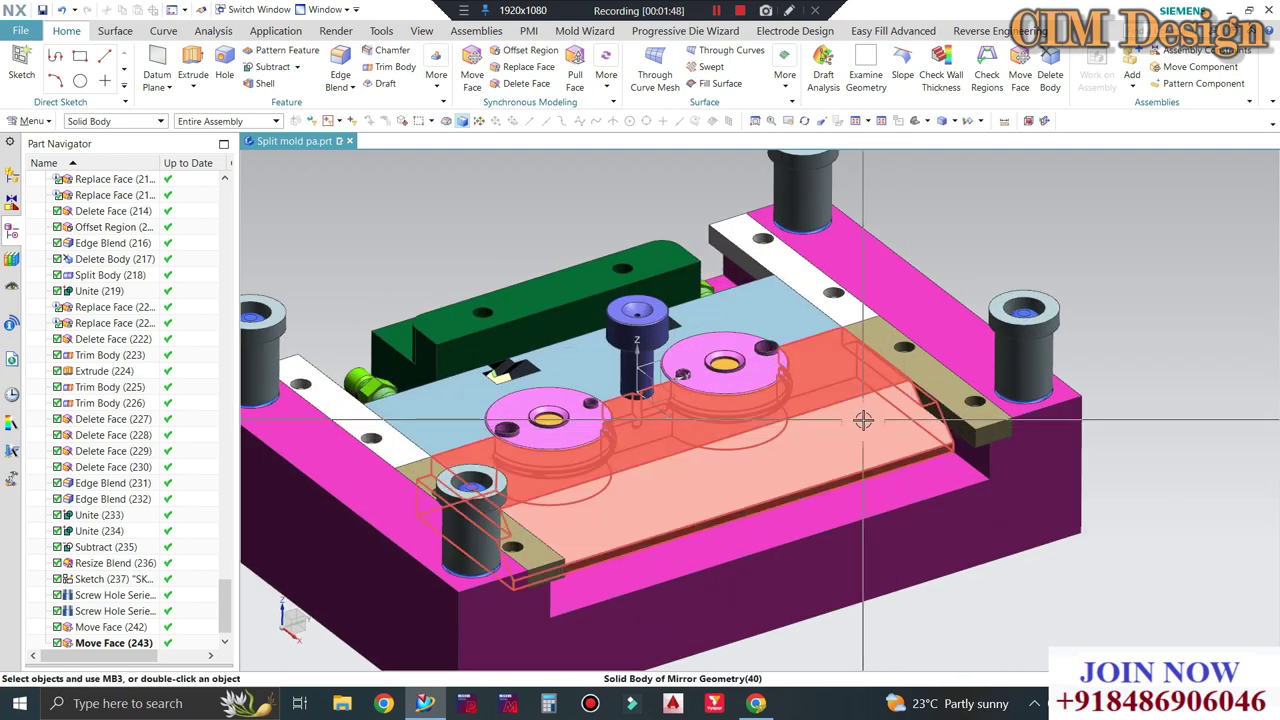
pyautogui.scroll(-2, 863, 423)
pyautogui.scroll(-1, 757, 420)
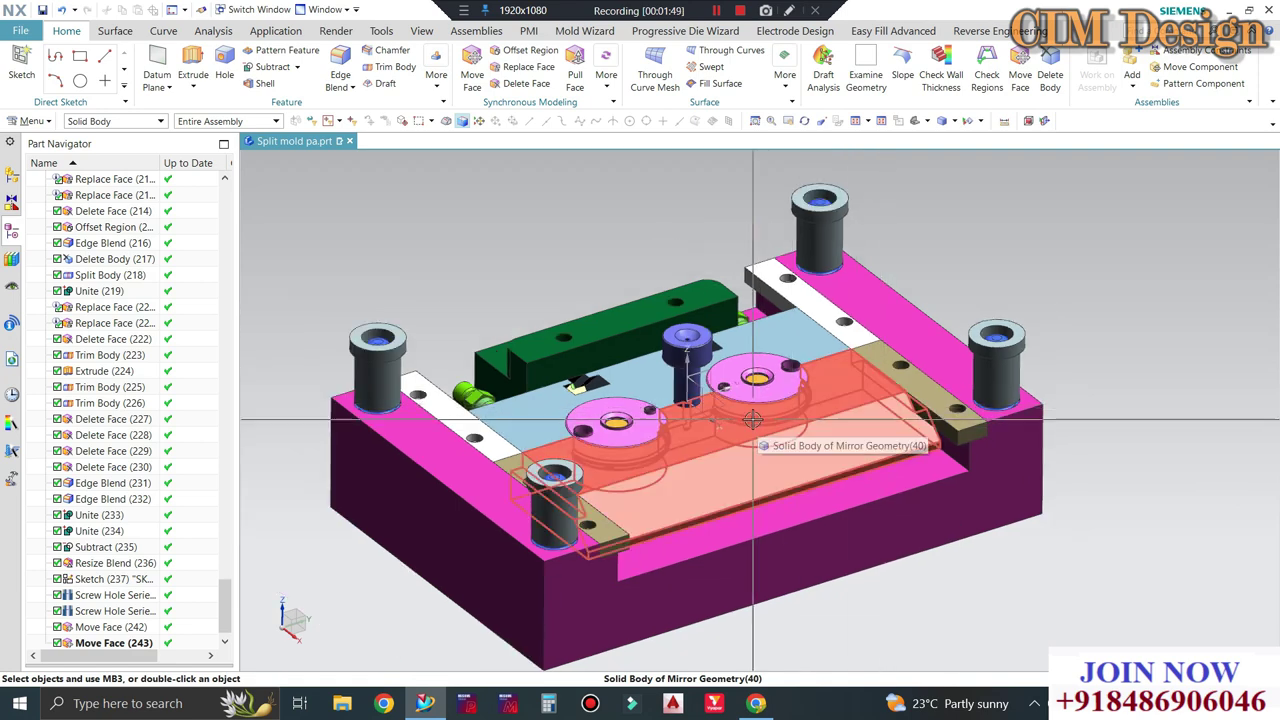
pyautogui.moveTo(757, 420); pyautogui.dragTo(755, 452, button='middle')
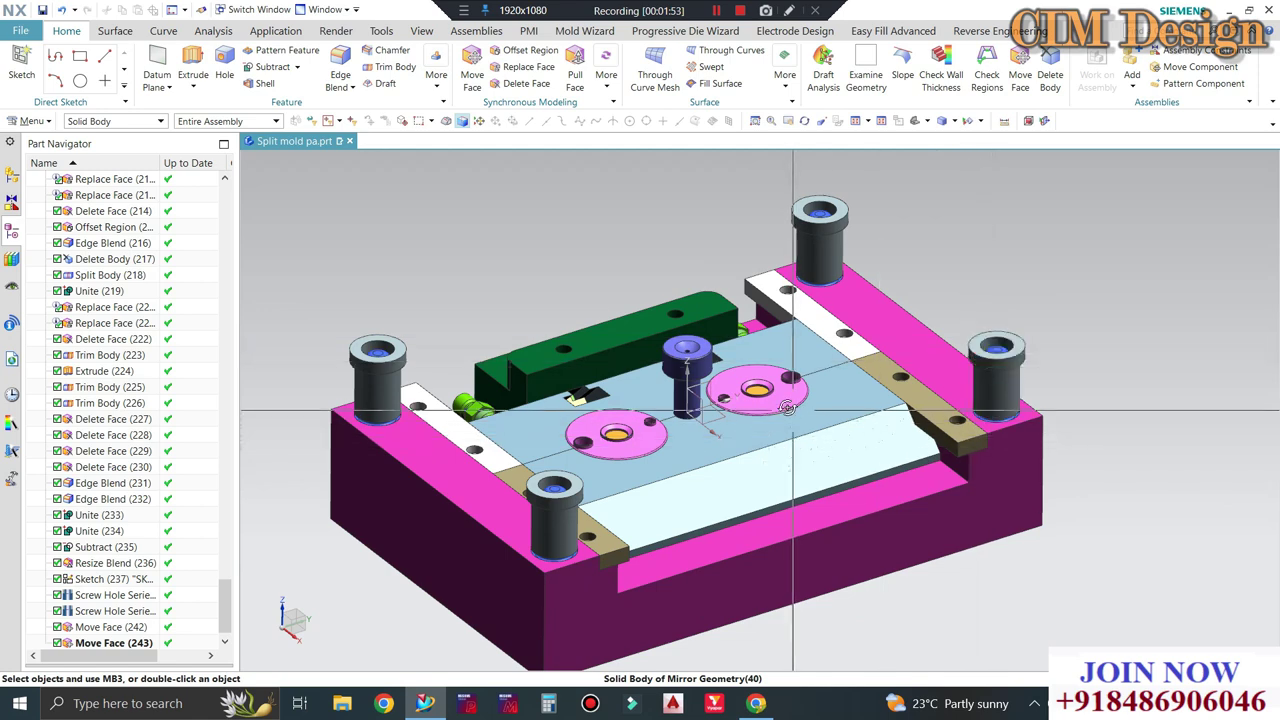
pyautogui.moveTo(760, 441)
pyautogui.mouseDown(button='middle')
pyautogui.moveTo(803, 405)
pyautogui.moveTo(814, 366)
pyautogui.mouseUp(button='middle')
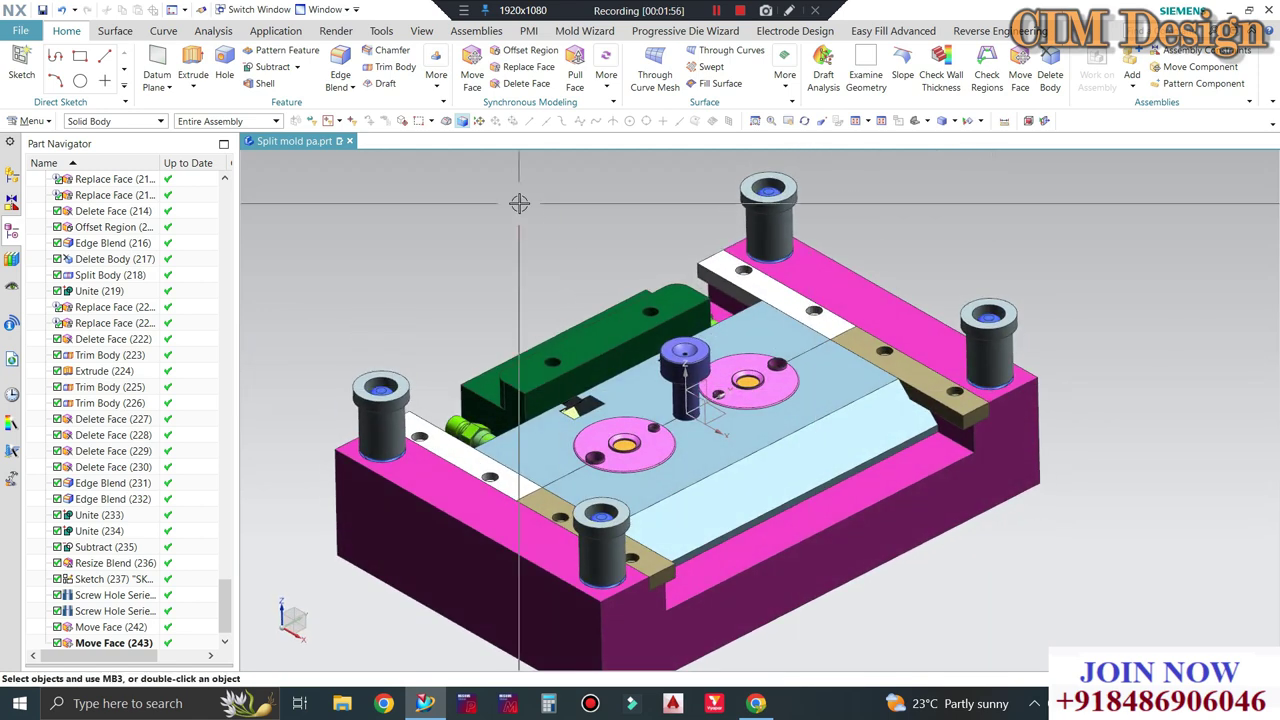
pyautogui.click(463, 10)
# Handwrite the notes 1-25, M = 15, θ = and L = in yellow ink.
pyautogui.click(789, 10)
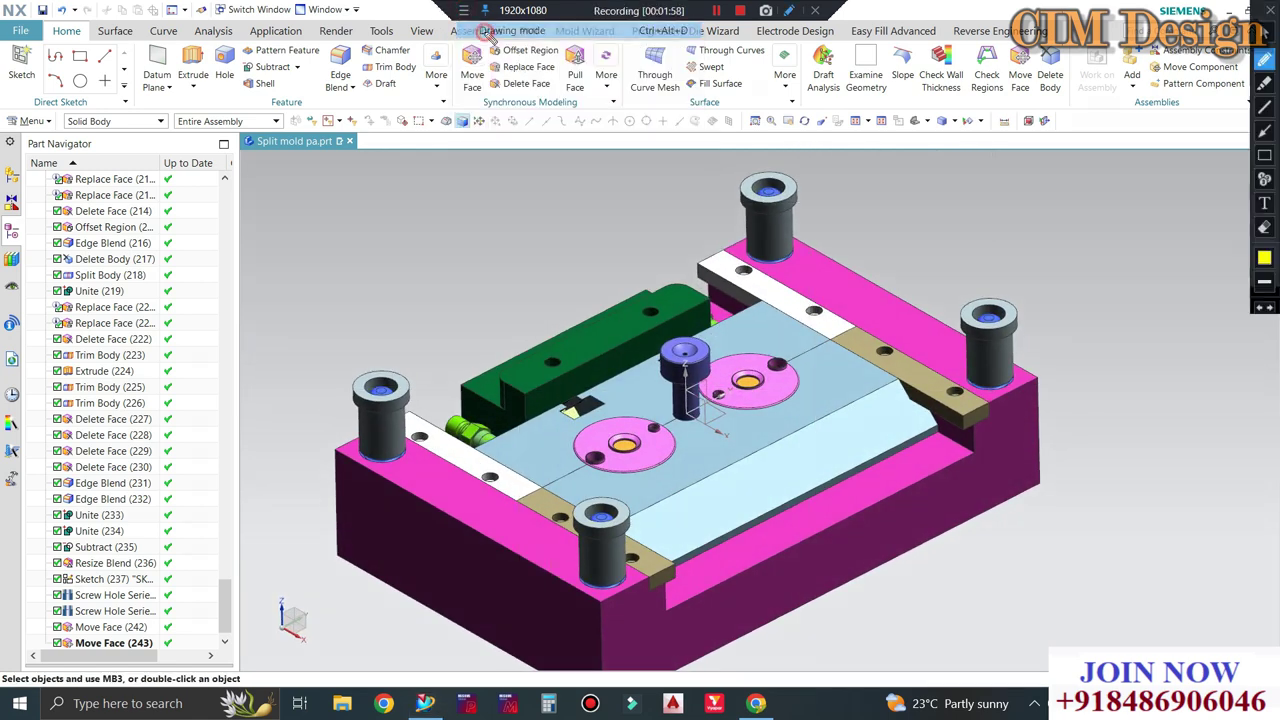
pyautogui.moveTo(1058, 194)
pyautogui.mouseDown()
pyautogui.moveTo(1067, 213)
pyautogui.moveTo(1152, 199)
pyautogui.moveTo(1180, 177)
pyautogui.mouseUp()
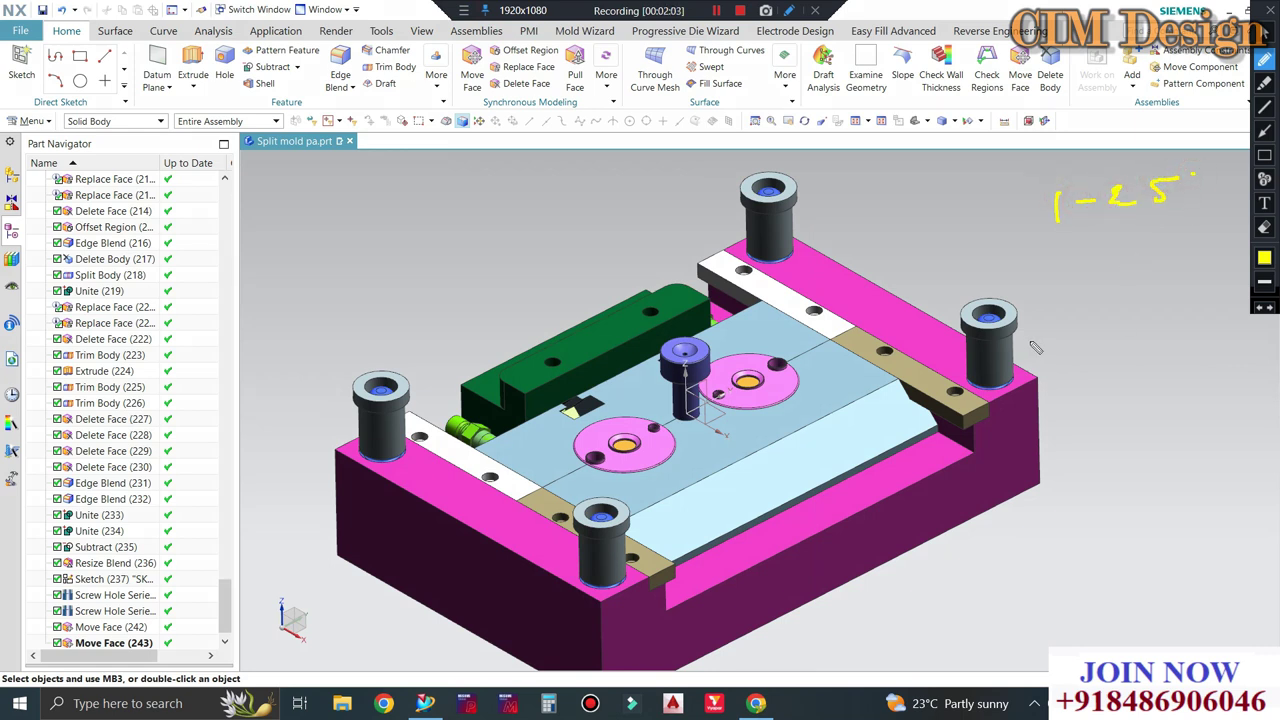
pyautogui.moveTo(1052, 232); pyautogui.dragTo(1146, 220)
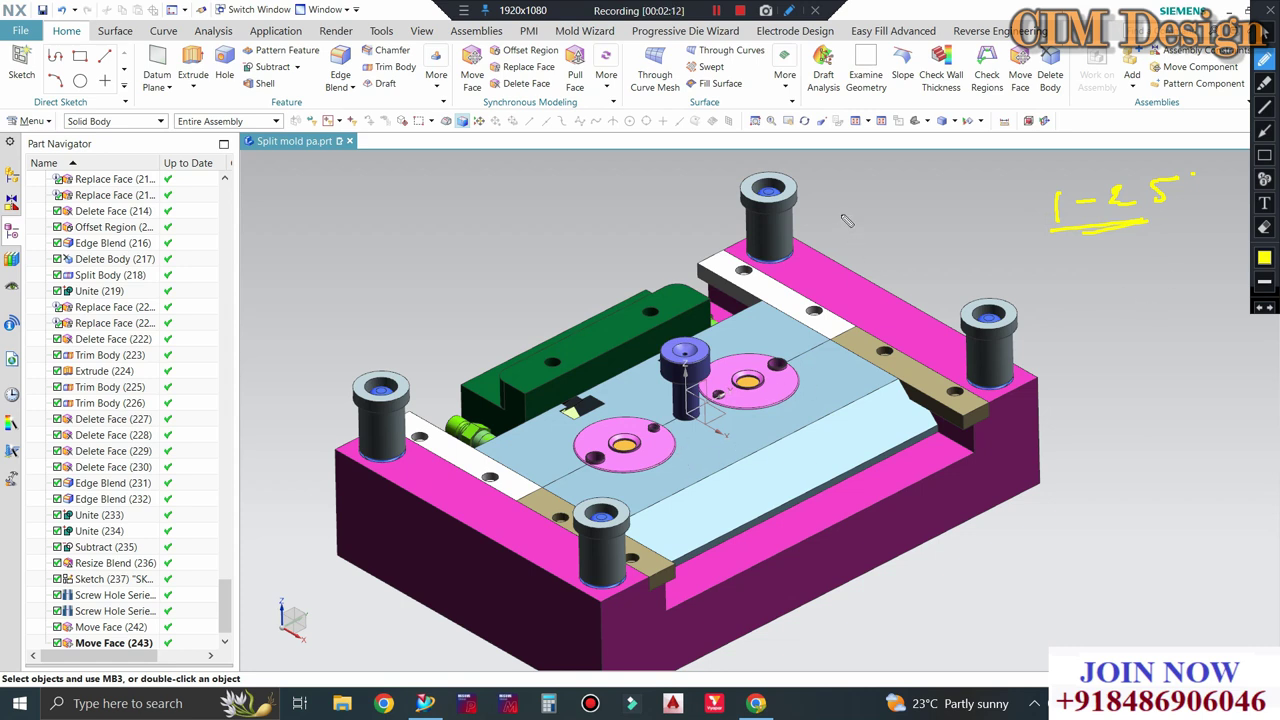
pyautogui.moveTo(893, 158)
pyautogui.mouseDown()
pyautogui.moveTo(902, 178)
pyautogui.moveTo(997, 188)
pyautogui.mouseUp()
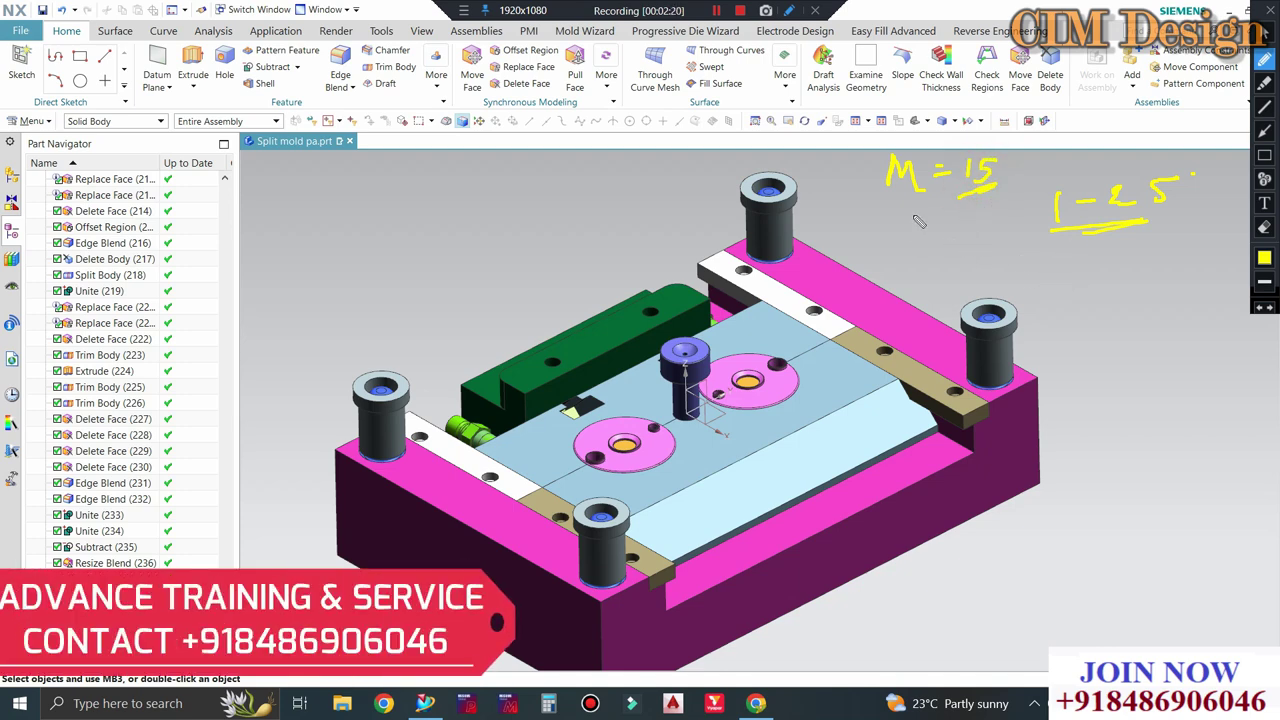
pyautogui.moveTo(912, 214)
pyautogui.mouseDown()
pyautogui.moveTo(914, 238)
pyautogui.moveTo(920, 221)
pyautogui.moveTo(950, 213)
pyautogui.mouseUp()
pyautogui.moveTo(936, 222); pyautogui.dragTo(952, 221)
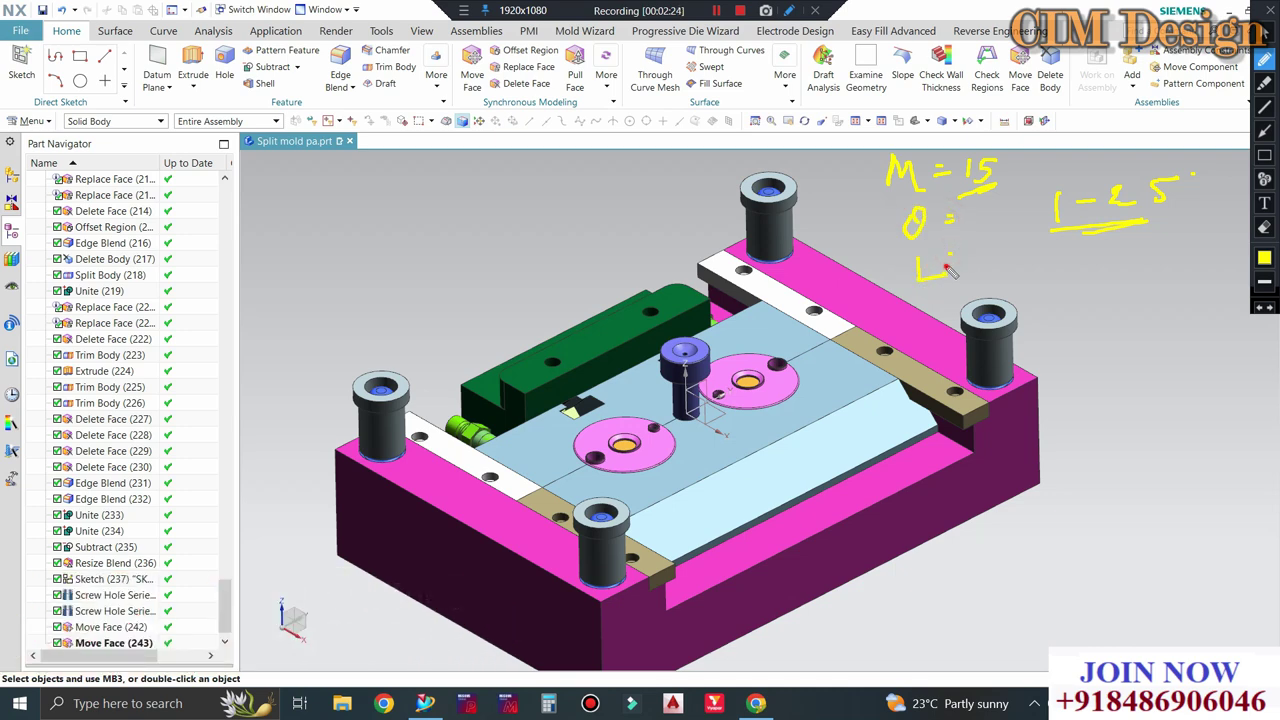
pyautogui.moveTo(958, 250); pyautogui.dragTo(948, 262)
# Sketch several angled slot lines on the mold plate.
pyautogui.moveTo(801, 399); pyautogui.dragTo(866, 472)
pyautogui.moveTo(690, 467); pyautogui.dragTo(722, 545)
pyautogui.moveTo(803, 401); pyautogui.dragTo(849, 462)
pyautogui.moveTo(746, 462); pyautogui.dragTo(740, 516)
pyautogui.moveTo(792, 456)
pyautogui.mouseDown()
pyautogui.moveTo(784, 505)
pyautogui.moveTo(804, 490)
pyautogui.mouseUp()
pyautogui.moveTo(874, 410)
pyautogui.mouseDown()
pyautogui.moveTo(865, 432)
pyautogui.moveTo(877, 426)
pyautogui.mouseUp()
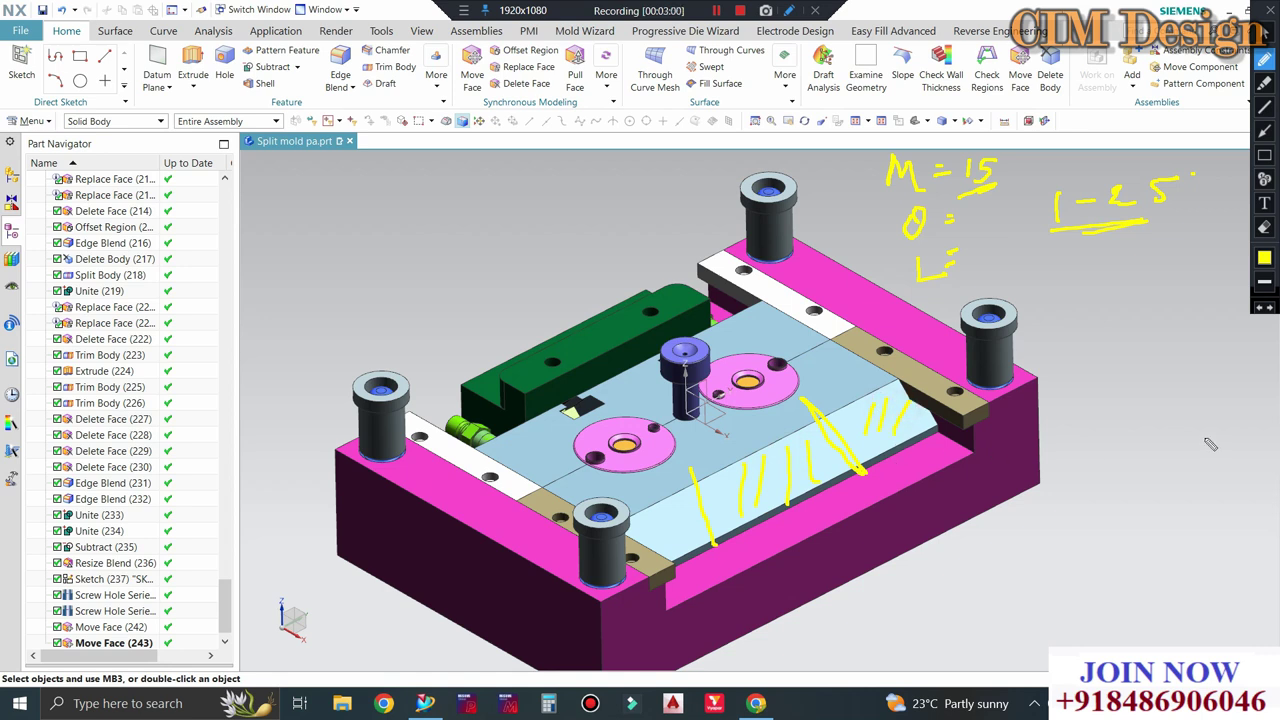
# Add a 2 : ? note, a diagonal line, and a circled 22 below 1-25.
pyautogui.click(1162, 384)
pyautogui.click(1162, 396)
pyautogui.click(1202, 397)
pyautogui.moveTo(1193, 372)
pyautogui.mouseDown()
pyautogui.moveTo(1202, 388)
pyautogui.moveTo(1125, 457)
pyautogui.mouseUp()
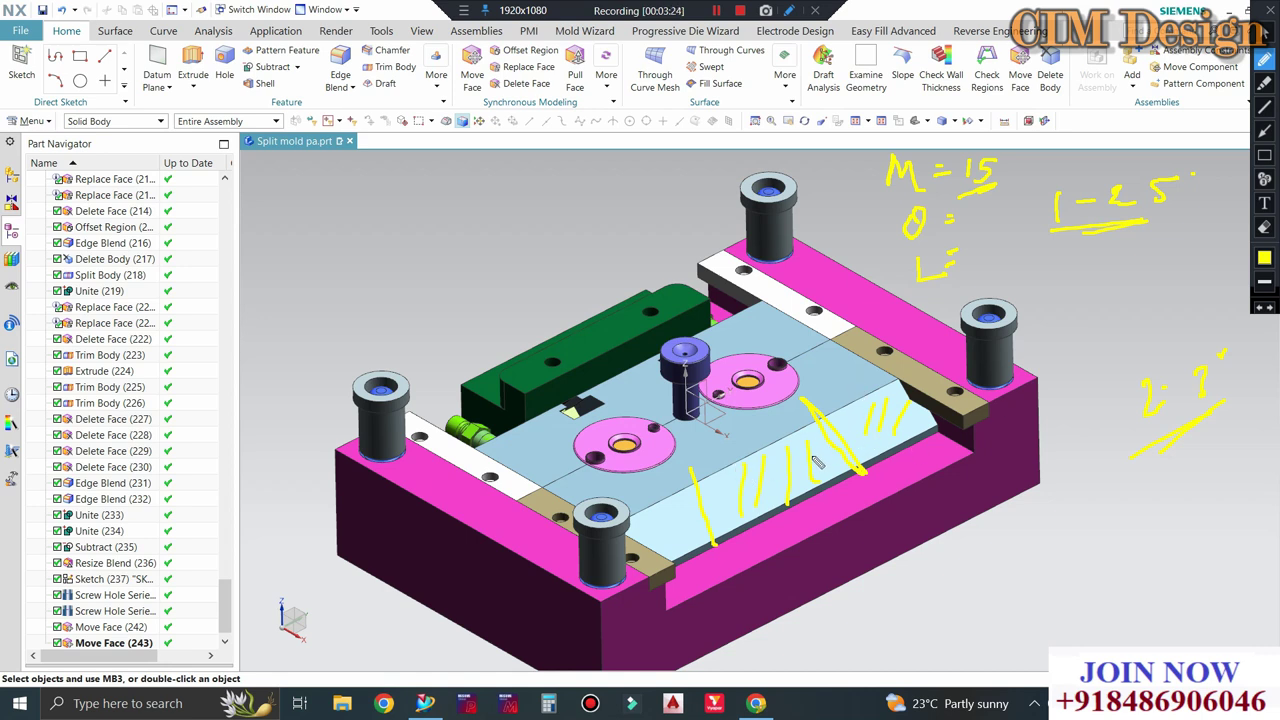
pyautogui.moveTo(660, 530)
pyautogui.mouseDown()
pyautogui.moveTo(907, 412)
pyautogui.moveTo(660, 533)
pyautogui.mouseUp()
pyautogui.moveTo(1078, 277)
pyautogui.mouseDown()
pyautogui.moveTo(1094, 296)
pyautogui.moveTo(1128, 295)
pyautogui.moveTo(1068, 255)
pyautogui.moveTo(1145, 265)
pyautogui.mouseUp()
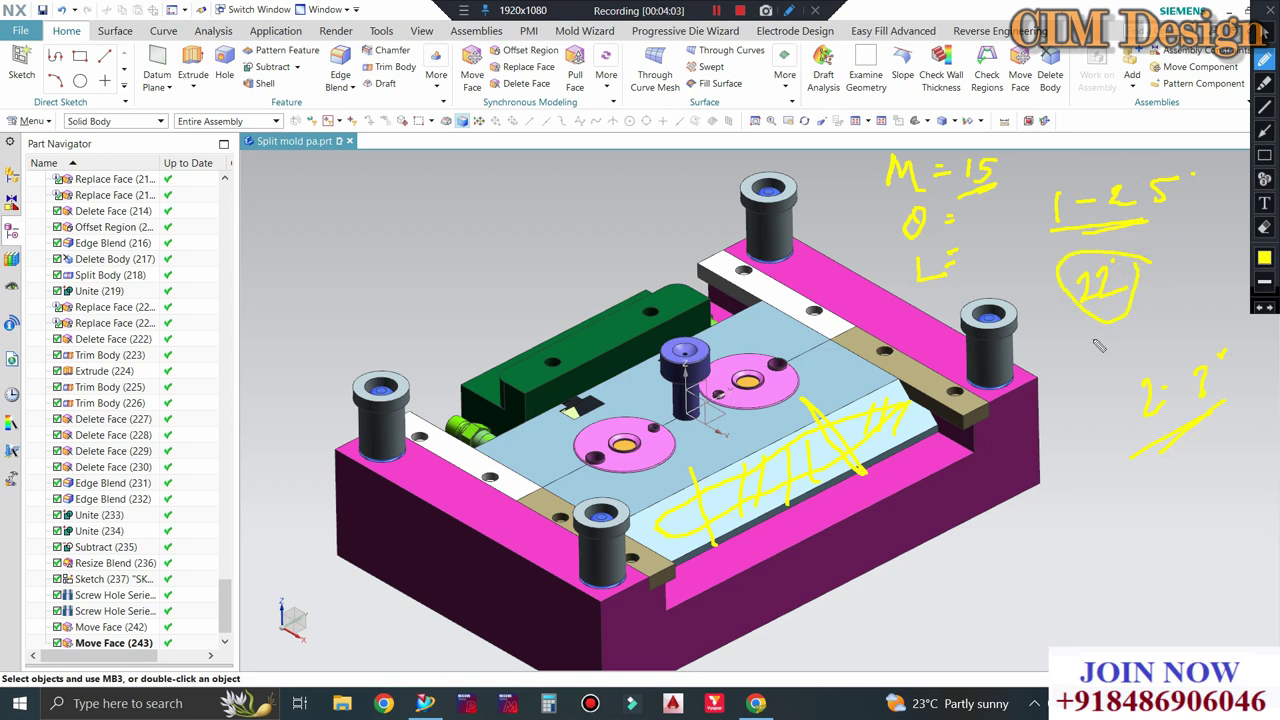
pyautogui.moveTo(1150, 310); pyautogui.dragTo(1093, 340)
pyautogui.moveTo(1130, 280); pyautogui.dragTo(1128, 275)
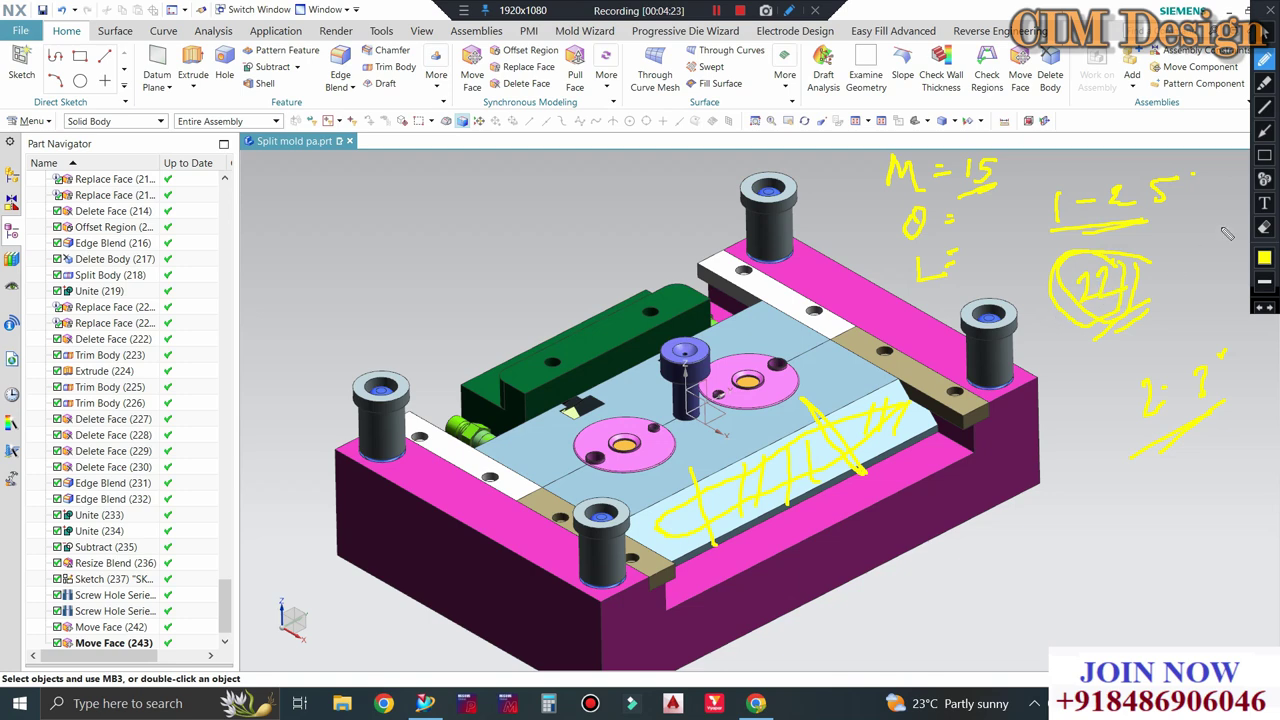
# Switch the pen to red and write M = (L sinθ) − (c/cosθ).
pyautogui.click(1264, 258)
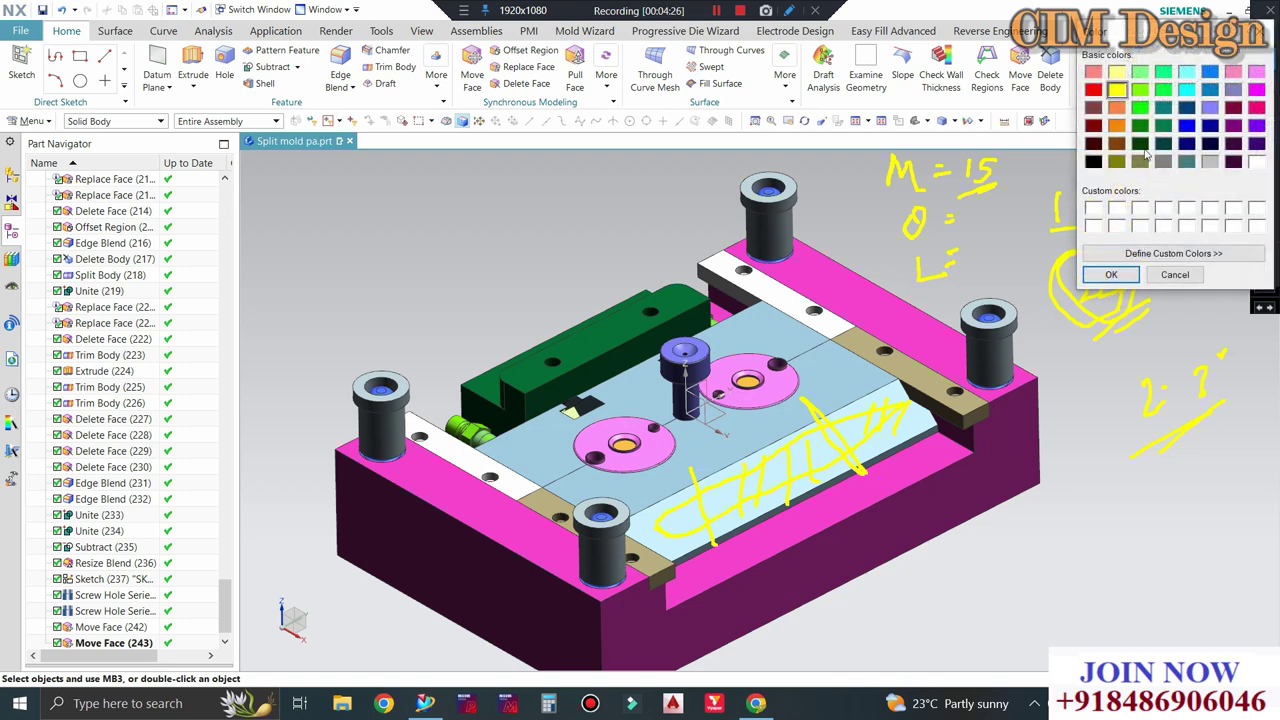
pyautogui.click(1093, 89)
pyautogui.click(1110, 275)
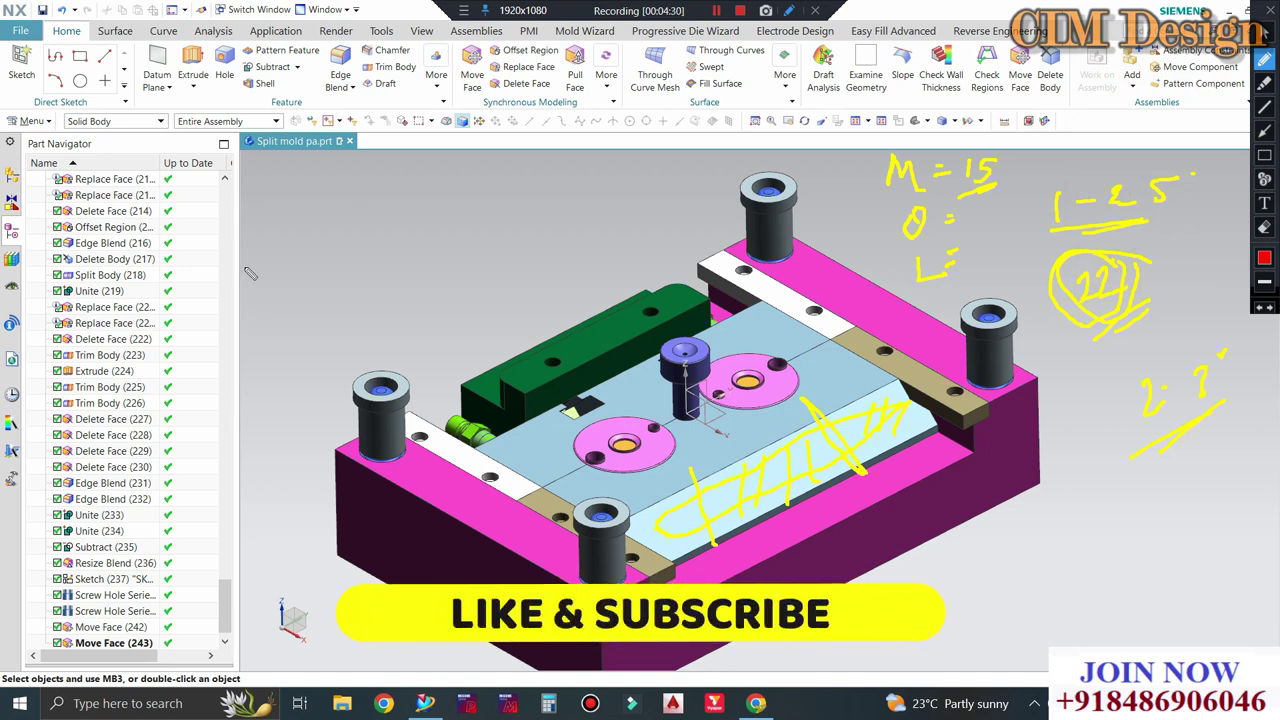
pyautogui.moveTo(260, 214)
pyautogui.mouseDown()
pyautogui.moveTo(288, 192)
pyautogui.moveTo(296, 212)
pyautogui.moveTo(323, 198)
pyautogui.moveTo(347, 220)
pyautogui.moveTo(401, 200)
pyautogui.moveTo(392, 216)
pyautogui.moveTo(444, 200)
pyautogui.moveTo(455, 214)
pyautogui.moveTo(543, 204)
pyautogui.moveTo(568, 236)
pyautogui.mouseUp()
pyautogui.click(415, 178)
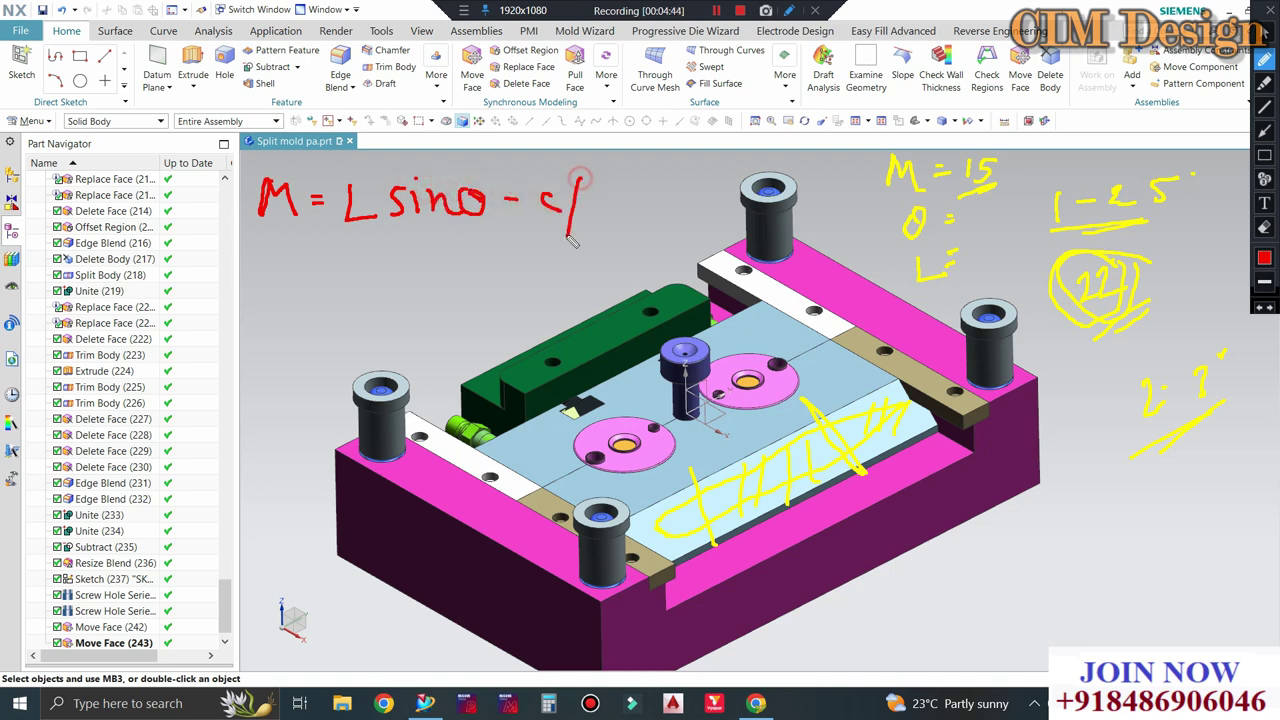
pyautogui.moveTo(598, 195)
pyautogui.mouseDown()
pyautogui.moveTo(598, 224)
pyautogui.moveTo(616, 199)
pyautogui.moveTo(632, 213)
pyautogui.moveTo(666, 192)
pyautogui.moveTo(680, 222)
pyautogui.mouseUp()
pyautogui.moveTo(540, 180); pyautogui.dragTo(530, 232)
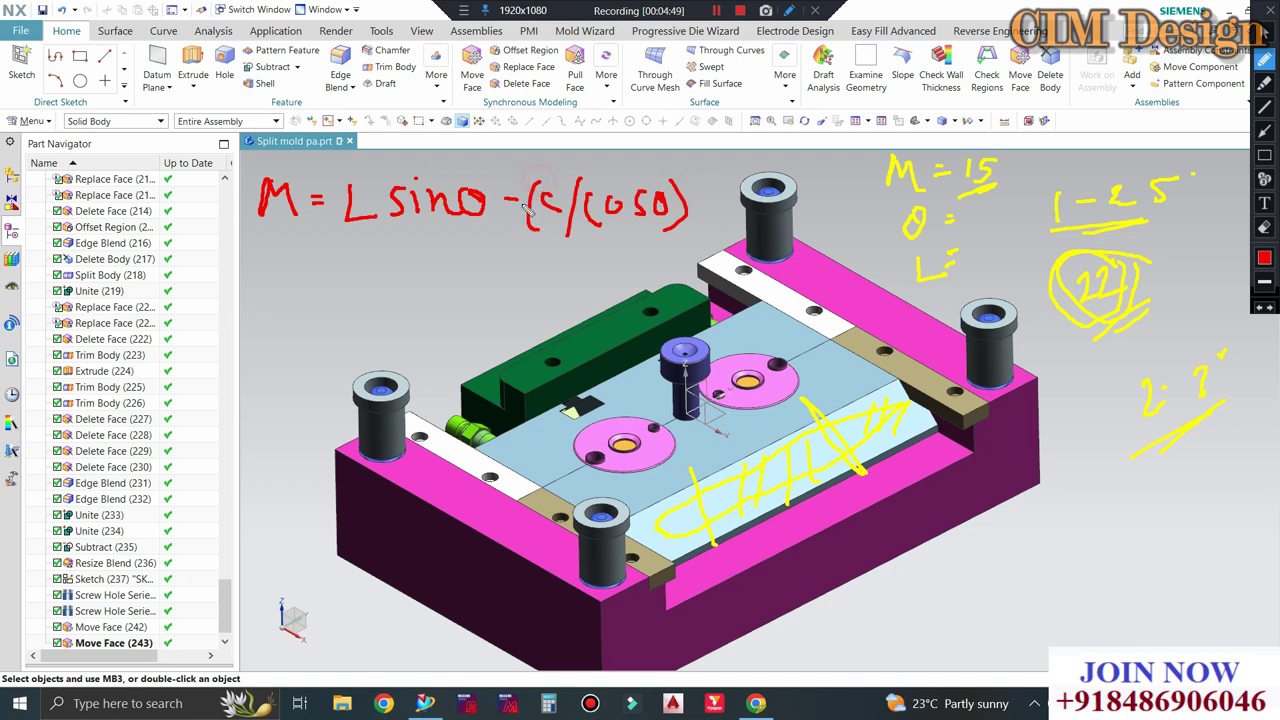
pyautogui.moveTo(494, 186); pyautogui.dragTo(496, 218)
pyautogui.moveTo(340, 181); pyautogui.dragTo(338, 216)
# Substitute values on a second line: 15 = (L sin22) − (0·02/cos22).
pyautogui.moveTo(266, 246)
pyautogui.mouseDown()
pyautogui.moveTo(266, 278)
pyautogui.moveTo(347, 265)
pyautogui.mouseUp()
pyautogui.moveTo(331, 276); pyautogui.dragTo(349, 275)
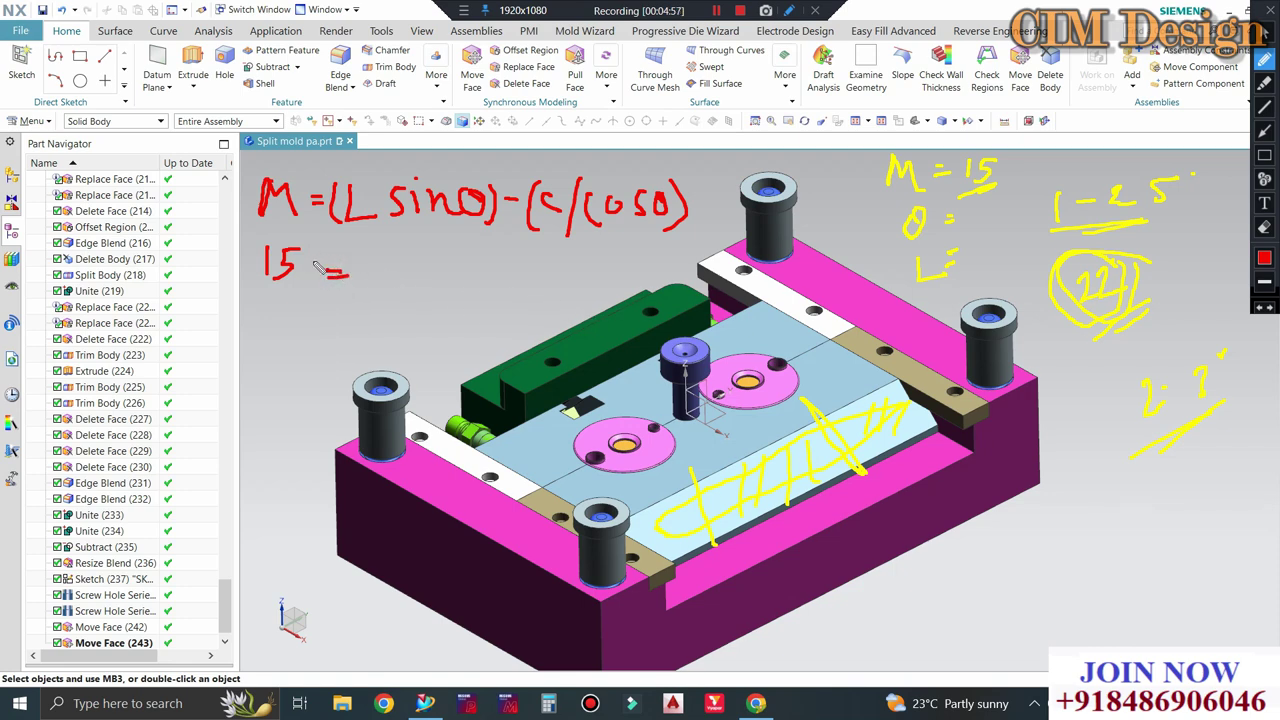
pyautogui.moveTo(366, 247)
pyautogui.mouseDown()
pyautogui.moveTo(366, 277)
pyautogui.moveTo(508, 262)
pyautogui.moveTo(519, 281)
pyautogui.mouseUp()
pyautogui.click(424, 238)
pyautogui.moveTo(364, 240); pyautogui.dragTo(368, 289)
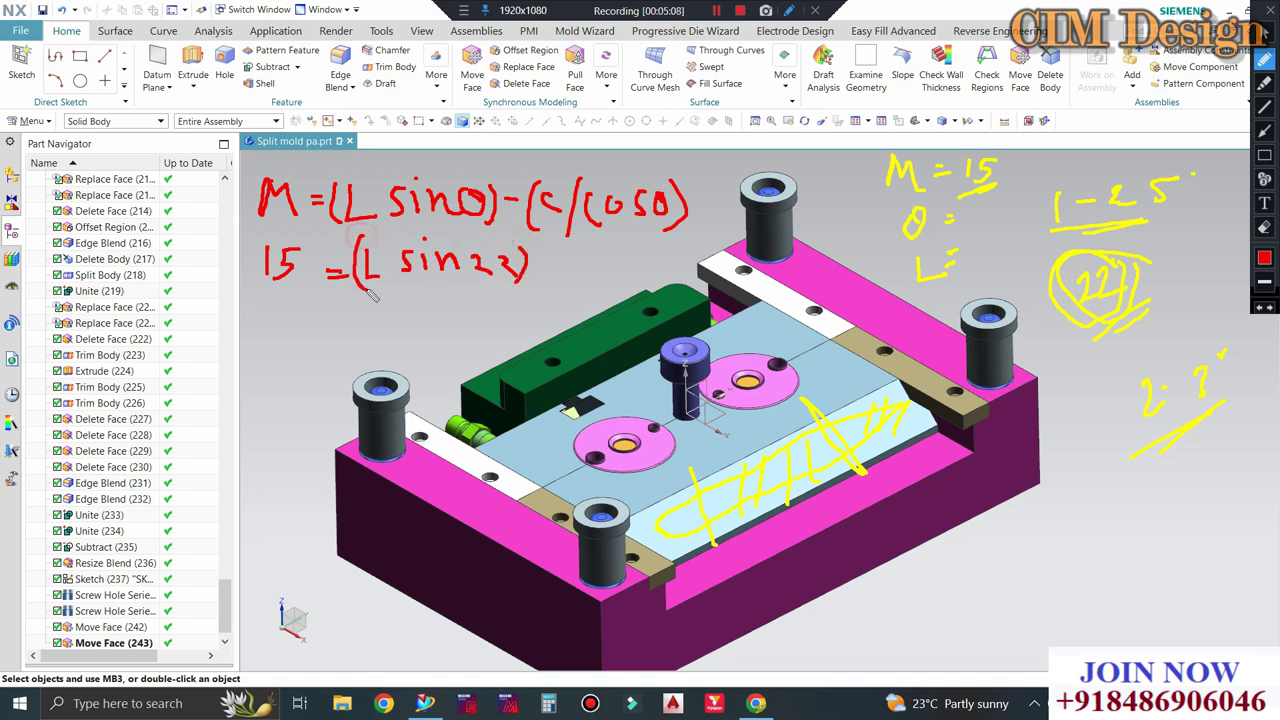
pyautogui.moveTo(547, 268)
pyautogui.mouseDown()
pyautogui.moveTo(580, 279)
pyautogui.moveTo(606, 254)
pyautogui.mouseUp()
pyautogui.moveTo(630, 254)
pyautogui.mouseDown()
pyautogui.moveTo(674, 268)
pyautogui.moveTo(688, 296)
pyautogui.mouseUp()
pyautogui.moveTo(726, 254)
pyautogui.mouseDown()
pyautogui.moveTo(718, 270)
pyautogui.moveTo(744, 248)
pyautogui.moveTo(757, 267)
pyautogui.moveTo(840, 270)
pyautogui.mouseUp()
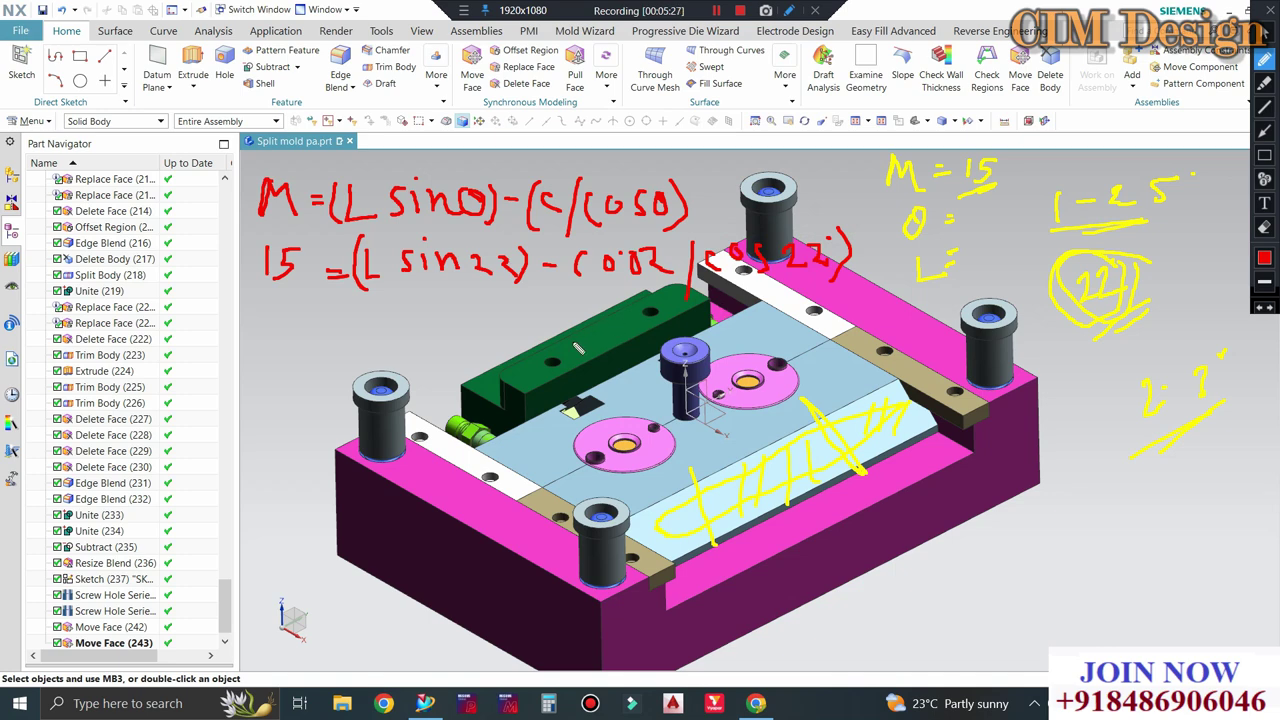
# Begin a third line with L multiplied by the value of sin 22.
pyautogui.moveTo(328, 326)
pyautogui.mouseDown()
pyautogui.moveTo(345, 334)
pyautogui.moveTo(280, 340)
pyautogui.moveTo(308, 314)
pyautogui.moveTo(296, 338)
pyautogui.mouseUp()
pyautogui.moveTo(371, 310); pyautogui.dragTo(395, 341)
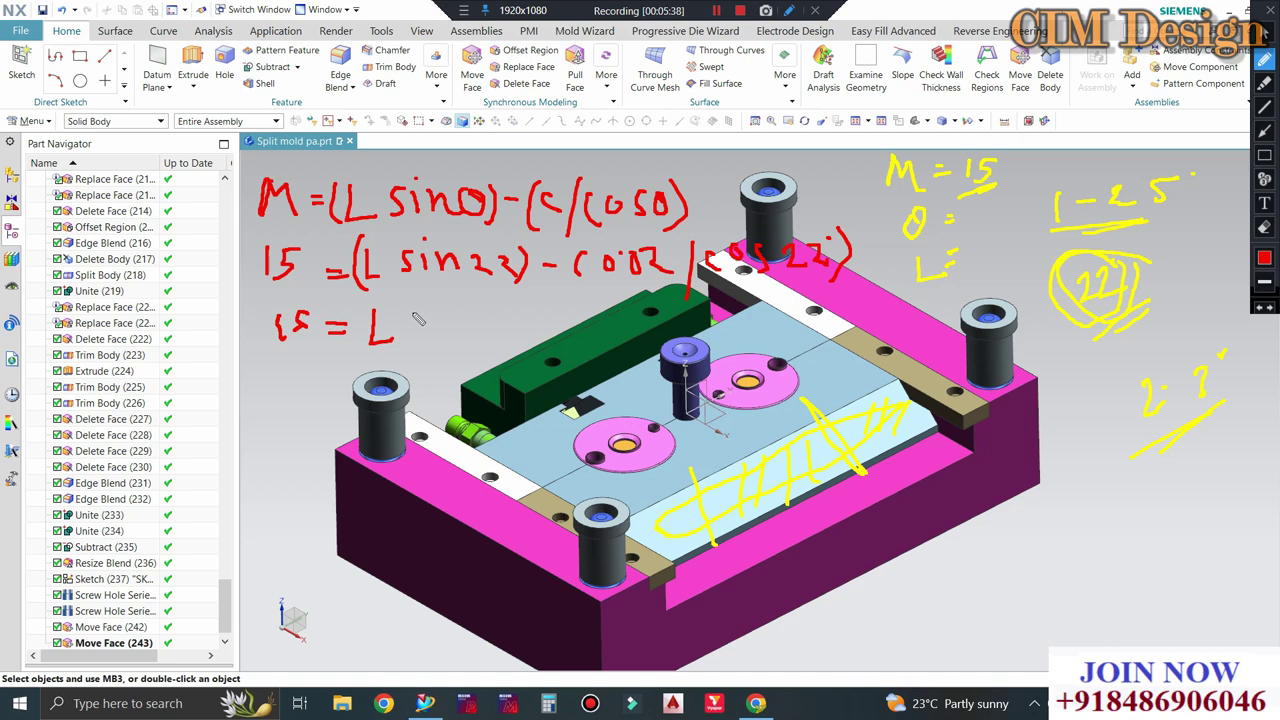
pyautogui.moveTo(426, 312)
pyautogui.mouseDown()
pyautogui.moveTo(421, 340)
pyautogui.moveTo(426, 312)
pyautogui.moveTo(472, 311)
pyautogui.moveTo(452, 340)
pyautogui.mouseUp()
pyautogui.moveTo(480, 313)
pyautogui.mouseDown()
pyautogui.moveTo(487, 340)
pyautogui.moveTo(505, 318)
pyautogui.moveTo(518, 339)
pyautogui.moveTo(545, 317)
pyautogui.moveTo(575, 338)
pyautogui.moveTo(595, 317)
pyautogui.moveTo(660, 341)
pyautogui.mouseUp()
# Evaluate 0·02/cos22 as −0·021 and write 15 = L·0·374 − 0·021 in red.
pyautogui.click(617, 312)
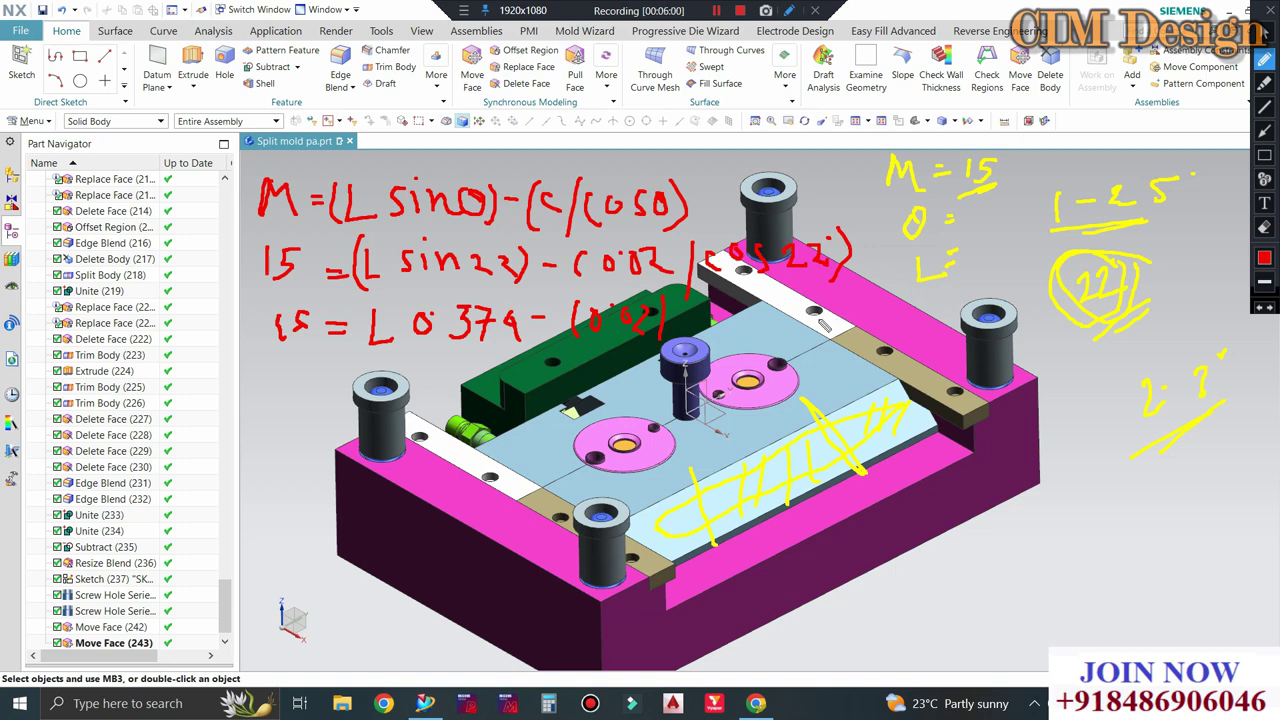
pyautogui.moveTo(695, 308)
pyautogui.mouseDown()
pyautogui.moveTo(736, 330)
pyautogui.moveTo(788, 306)
pyautogui.moveTo(814, 322)
pyautogui.mouseUp()
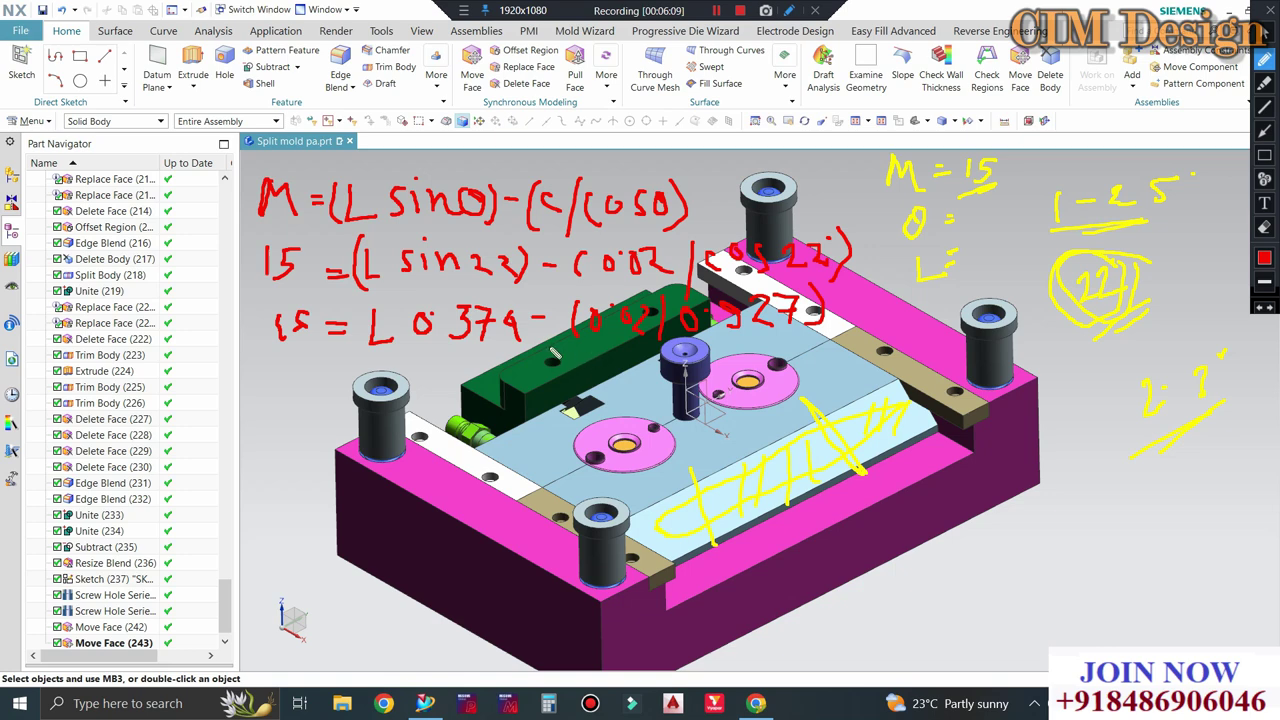
pyautogui.moveTo(612, 354); pyautogui.dragTo(786, 340)
pyautogui.moveTo(620, 378); pyautogui.dragTo(762, 366)
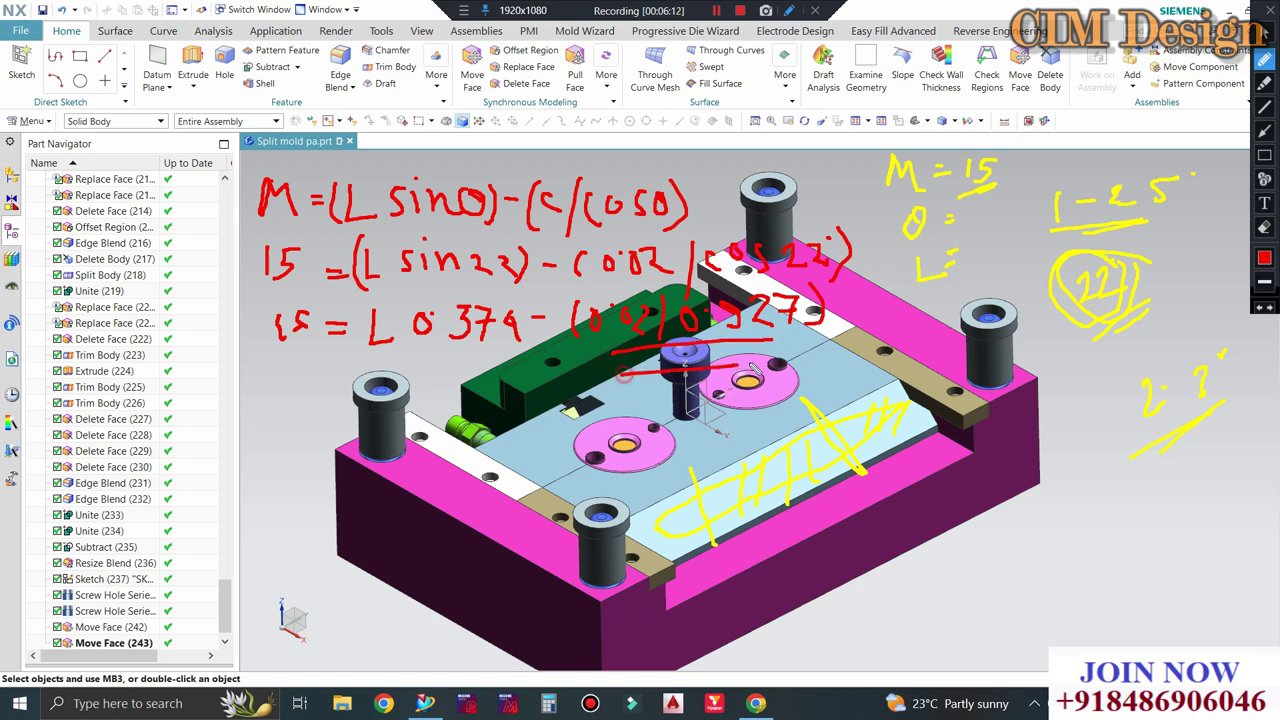
pyautogui.moveTo(546, 398); pyautogui.dragTo(560, 396)
pyautogui.moveTo(597, 391)
pyautogui.mouseDown()
pyautogui.moveTo(668, 402)
pyautogui.moveTo(710, 432)
pyautogui.mouseUp()
pyautogui.click(610, 412)
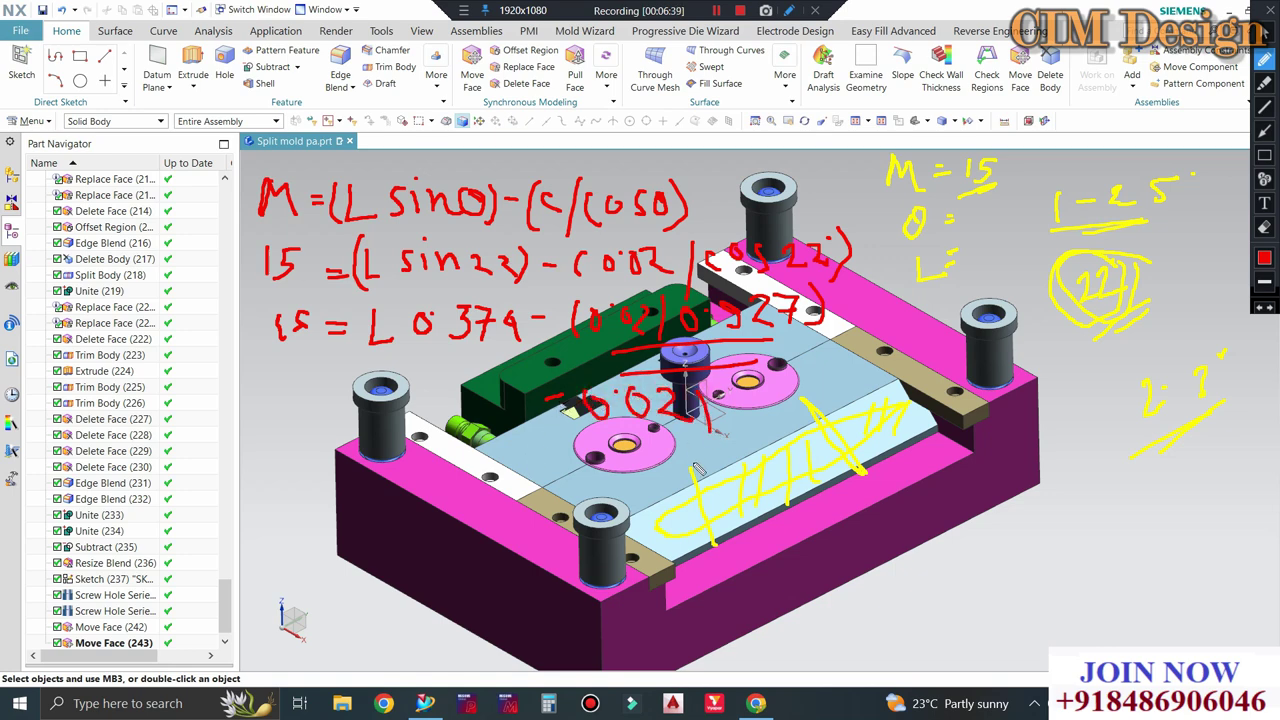
pyautogui.moveTo(424, 378); pyautogui.dragTo(542, 414)
pyautogui.moveTo(326, 396); pyautogui.dragTo(360, 386)
pyautogui.moveTo(267, 380)
pyautogui.mouseDown()
pyautogui.moveTo(268, 398)
pyautogui.moveTo(284, 400)
pyautogui.mouseUp()
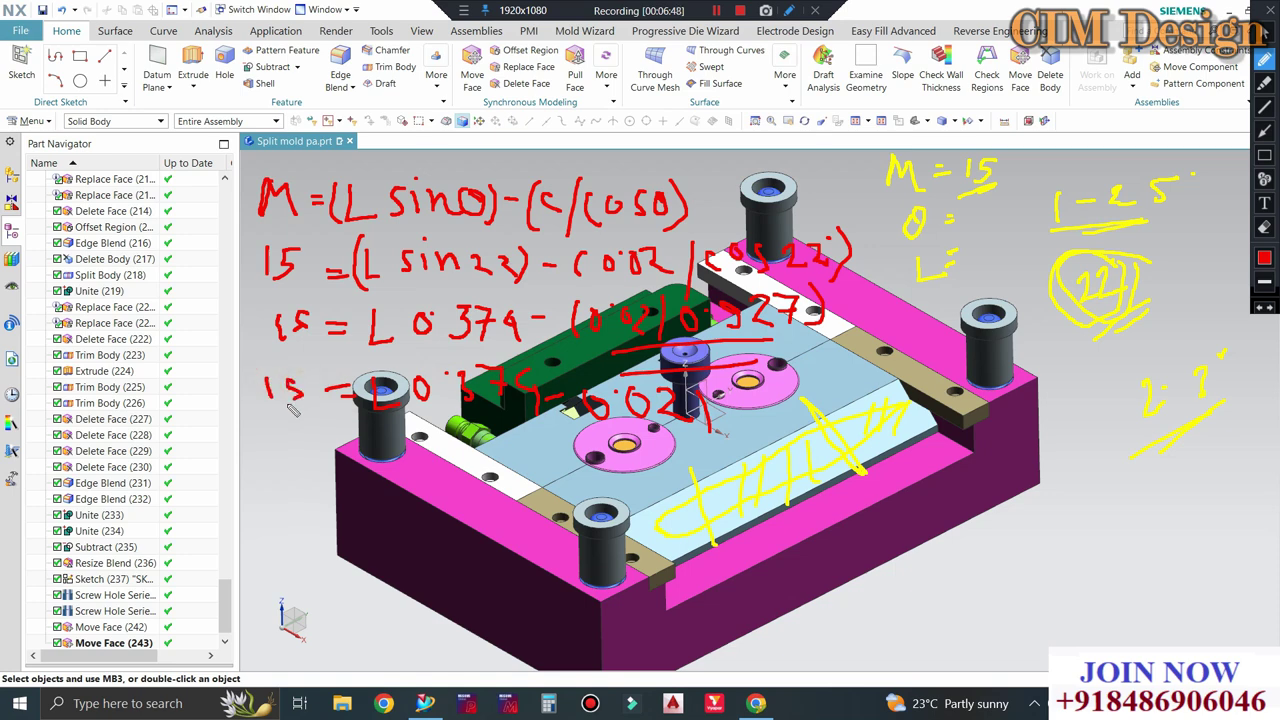
# Switch the pen to yellow, circle the sine value, and write 15 = L·0·374 with an arrow.
pyautogui.click(1264, 258)
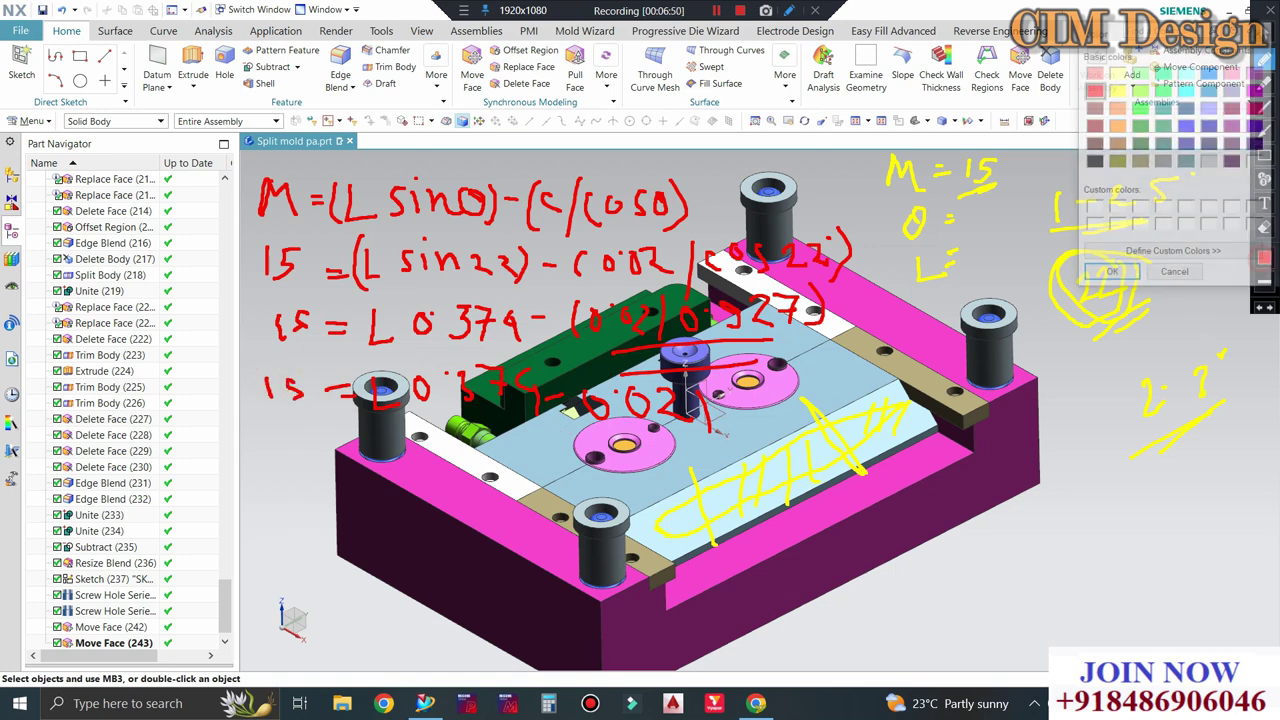
pyautogui.click(1116, 89)
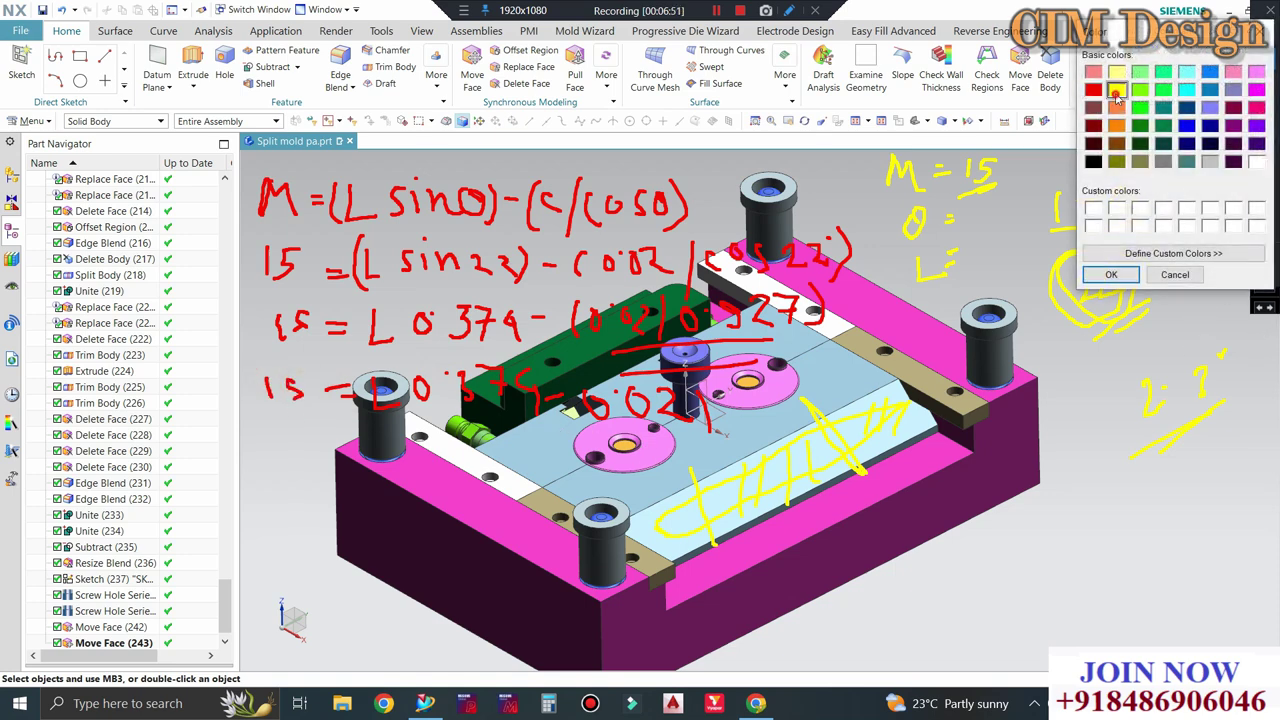
pyautogui.click(1111, 274)
pyautogui.moveTo(580, 385); pyautogui.dragTo(330, 447)
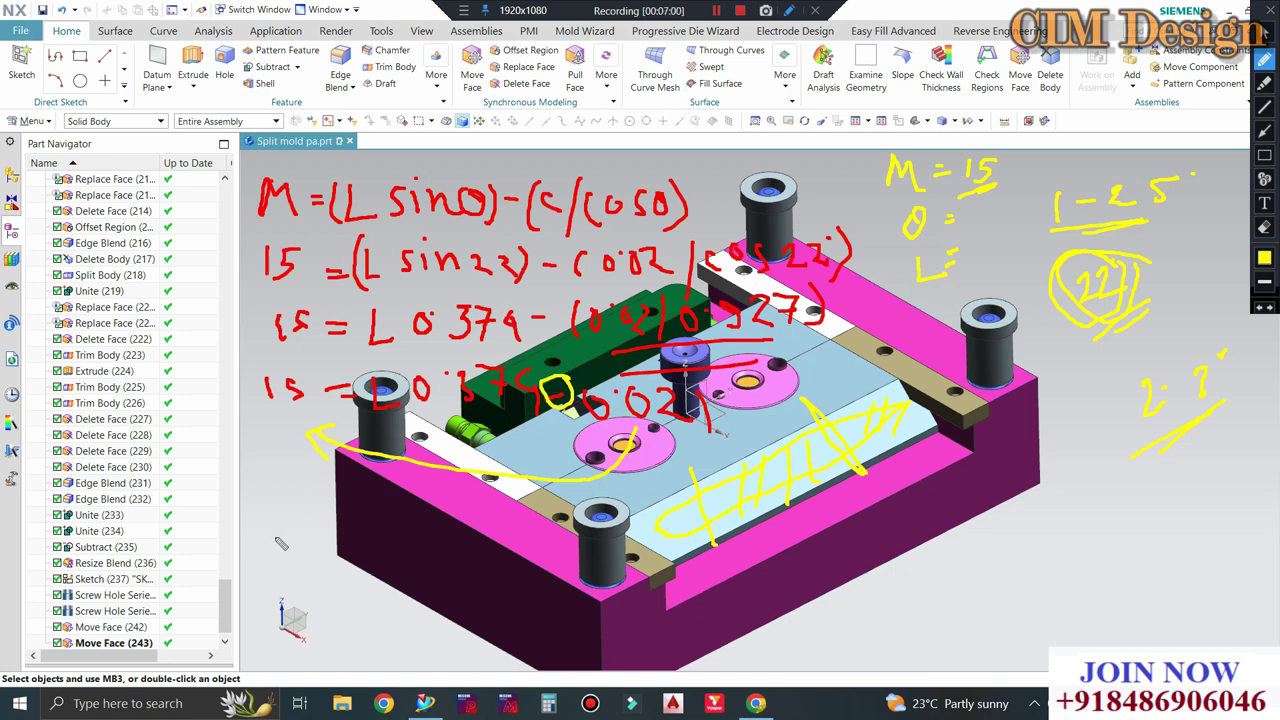
pyautogui.moveTo(270, 512)
pyautogui.mouseDown()
pyautogui.moveTo(268, 543)
pyautogui.moveTo(328, 513)
pyautogui.moveTo(401, 511)
pyautogui.mouseUp()
pyautogui.moveTo(290, 530); pyautogui.dragTo(306, 515)
pyautogui.moveTo(428, 500); pyautogui.dragTo(522, 508)
pyautogui.moveTo(578, 476)
pyautogui.mouseDown()
pyautogui.moveTo(586, 496)
pyautogui.moveTo(650, 490)
pyautogui.mouseUp()
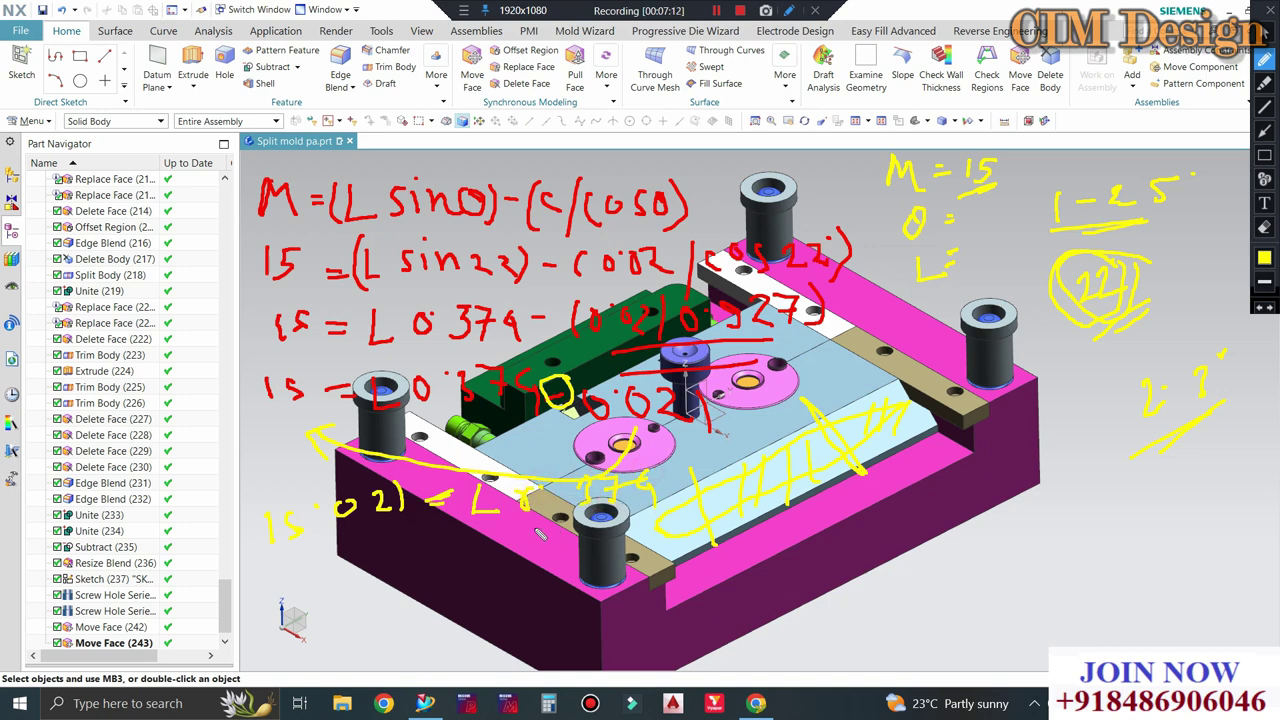
pyautogui.moveTo(527, 497); pyautogui.dragTo(526, 514)
pyautogui.moveTo(566, 512)
pyautogui.mouseDown()
pyautogui.moveTo(558, 578)
pyautogui.moveTo(398, 556)
pyautogui.moveTo(414, 550)
pyautogui.mouseUp()
pyautogui.moveTo(237, 562); pyautogui.dragTo(440, 530)
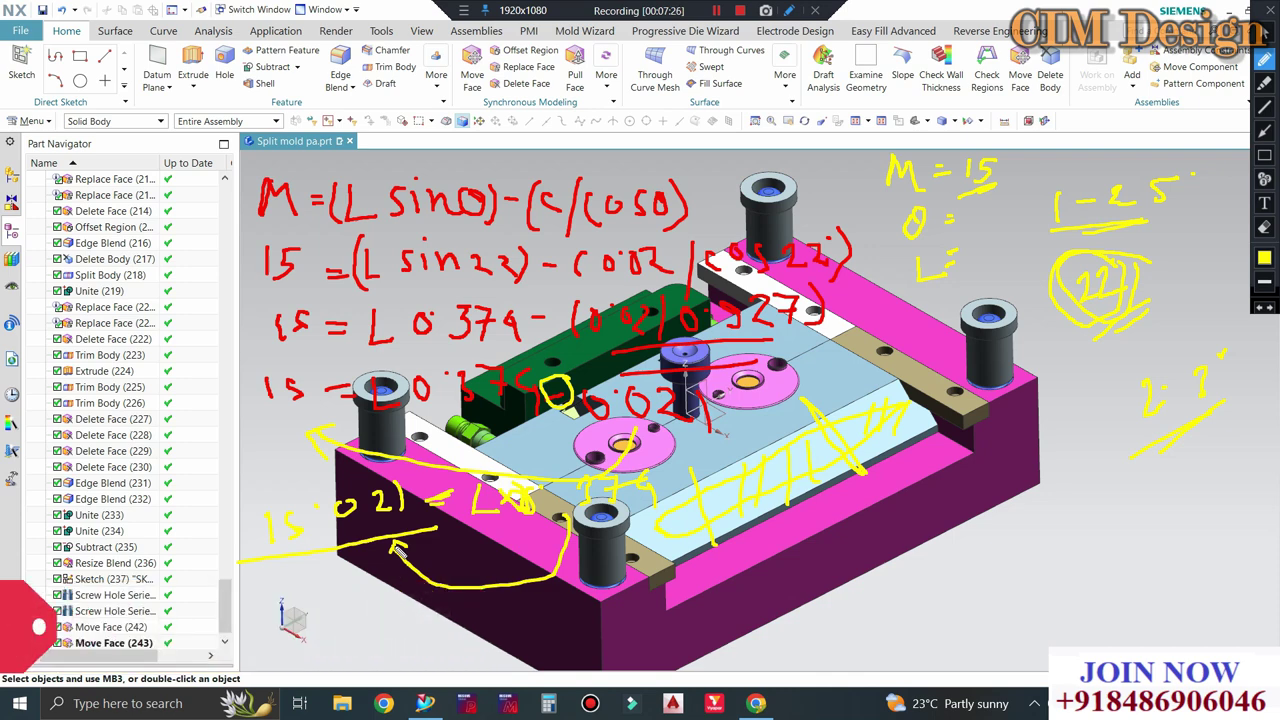
# Circle sinθ, write L = 40.1 below, and circle the result on the front face.
pyautogui.moveTo(470, 190)
pyautogui.mouseDown()
pyautogui.moveTo(395, 178)
pyautogui.moveTo(455, 238)
pyautogui.moveTo(490, 187)
pyautogui.mouseUp()
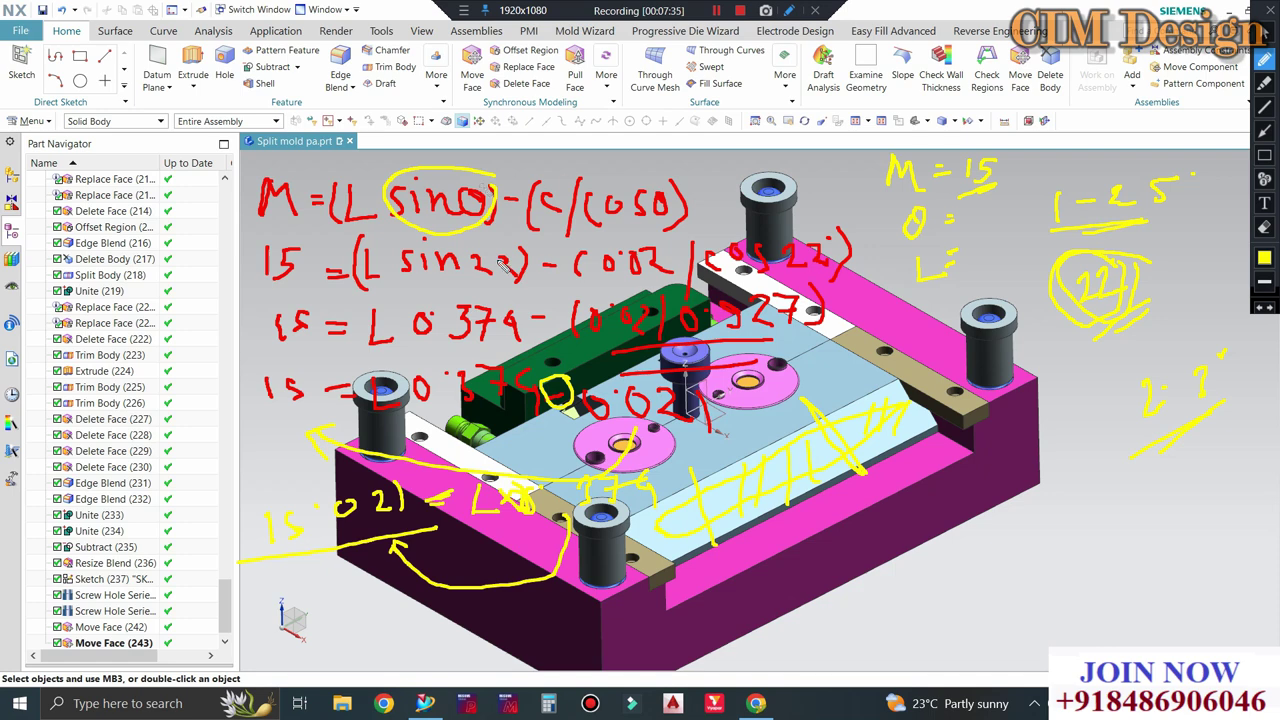
pyautogui.moveTo(335, 597)
pyautogui.mouseDown()
pyautogui.moveTo(370, 618)
pyautogui.moveTo(488, 618)
pyautogui.moveTo(484, 630)
pyautogui.moveTo(504, 606)
pyautogui.moveTo(566, 624)
pyautogui.moveTo(592, 606)
pyautogui.mouseUp()
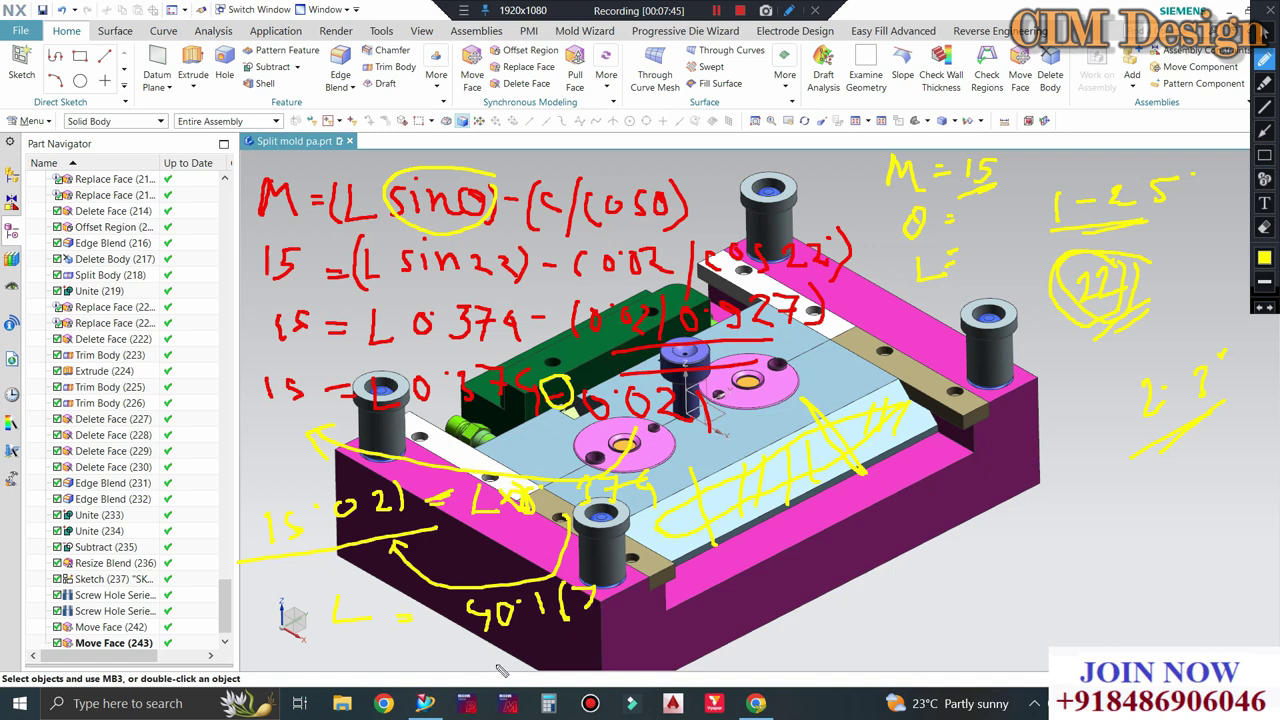
pyautogui.moveTo(490, 658); pyautogui.dragTo(565, 634)
pyautogui.moveTo(784, 614); pyautogui.dragTo(842, 580)
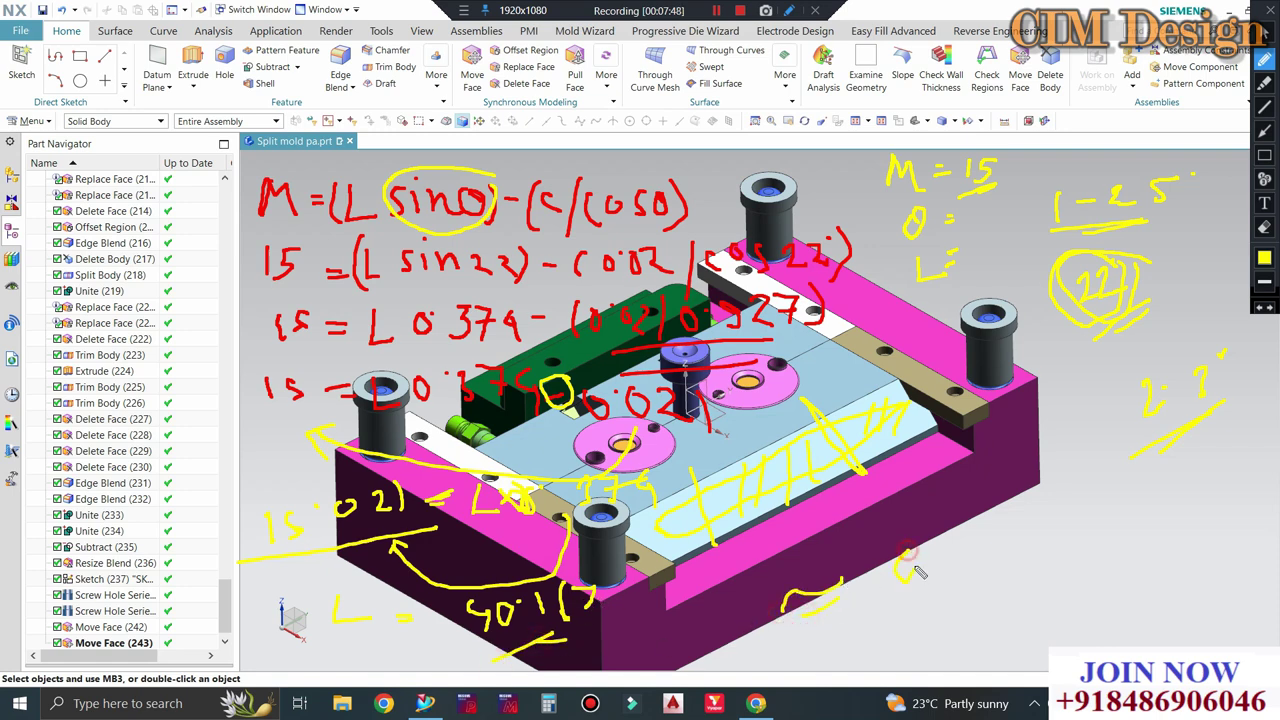
pyautogui.moveTo(904, 553)
pyautogui.mouseDown()
pyautogui.moveTo(906, 586)
pyautogui.moveTo(940, 584)
pyautogui.mouseUp()
pyautogui.moveTo(945, 528)
pyautogui.mouseDown()
pyautogui.moveTo(888, 630)
pyautogui.moveTo(954, 574)
pyautogui.moveTo(1018, 572)
pyautogui.mouseUp()
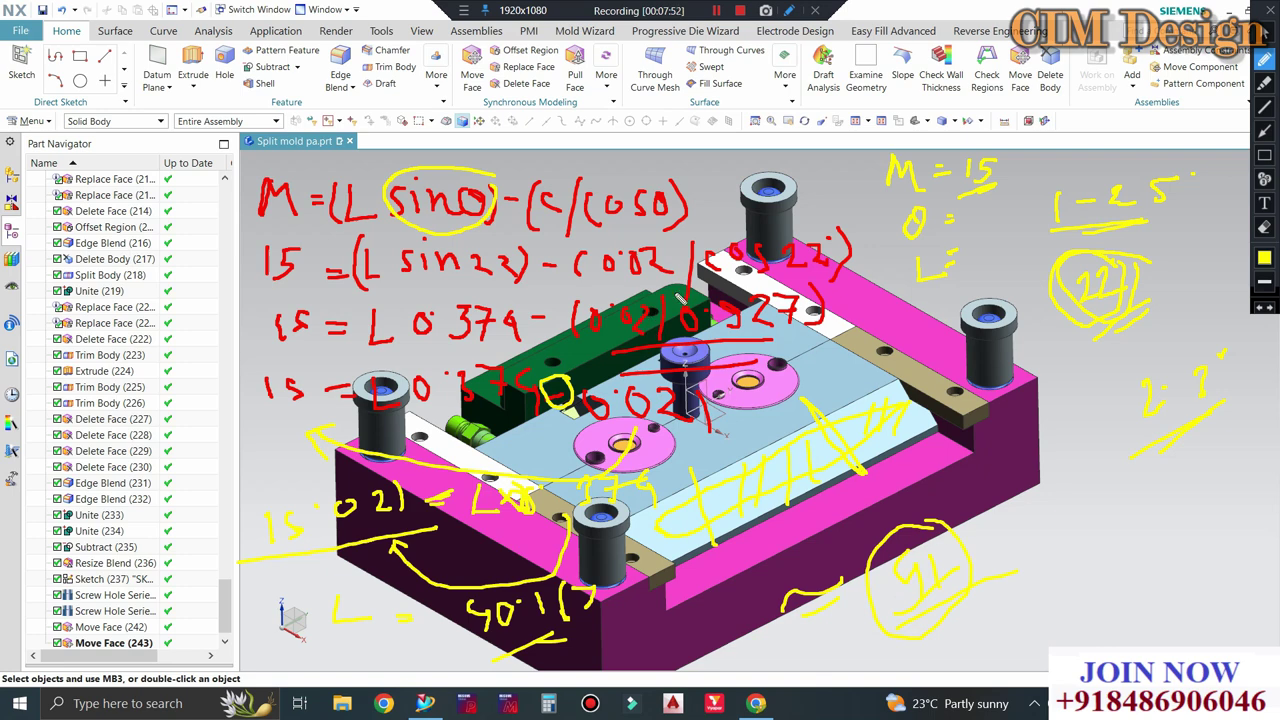
pyautogui.moveTo(1041, 452); pyautogui.dragTo(1066, 491)
# Clear all notes and write tan(90−θ) = P/B above the mold.
pyautogui.click(1268, 18)
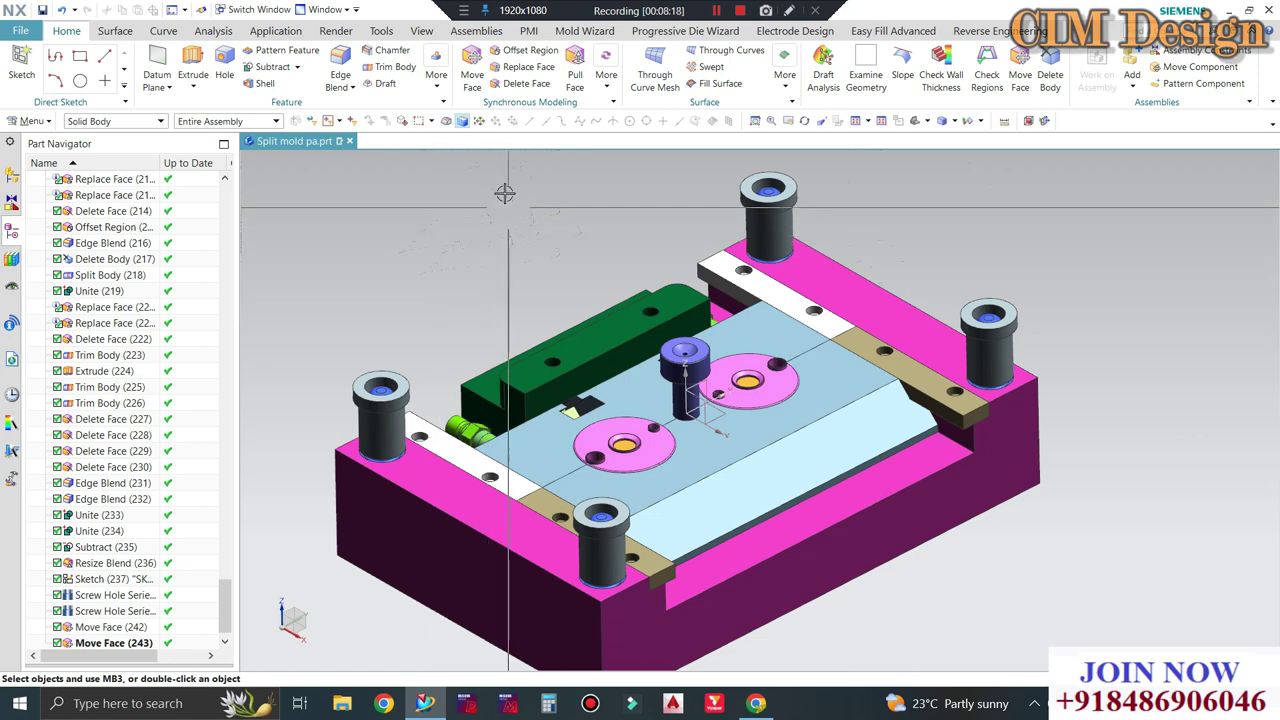
pyautogui.click(465, 12)
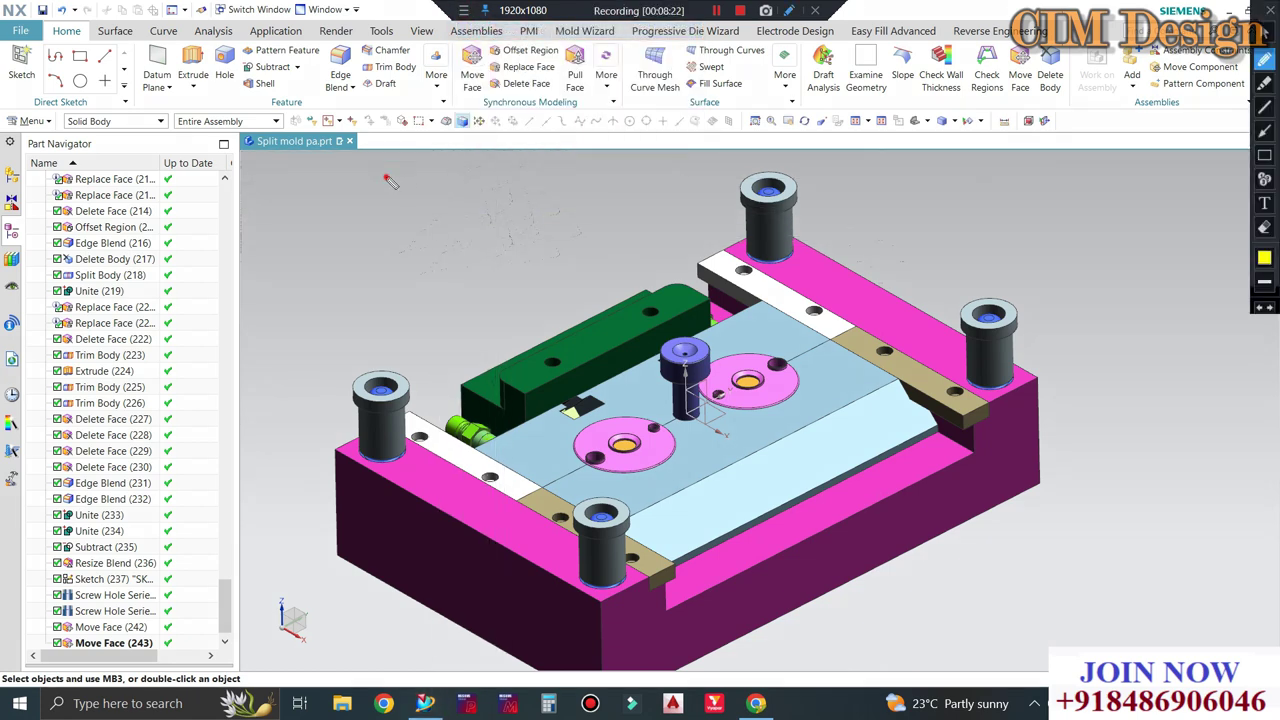
pyautogui.moveTo(388, 176)
pyautogui.mouseDown()
pyautogui.moveTo(374, 214)
pyautogui.moveTo(398, 193)
pyautogui.moveTo(398, 206)
pyautogui.moveTo(452, 214)
pyautogui.moveTo(506, 186)
pyautogui.moveTo(566, 197)
pyautogui.mouseUp()
pyautogui.moveTo(572, 182)
pyautogui.mouseDown()
pyautogui.moveTo(574, 212)
pyautogui.moveTo(630, 197)
pyautogui.mouseUp()
pyautogui.moveTo(612, 205)
pyautogui.mouseDown()
pyautogui.moveTo(660, 196)
pyautogui.moveTo(697, 212)
pyautogui.moveTo(712, 199)
pyautogui.moveTo(704, 213)
pyautogui.mouseUp()
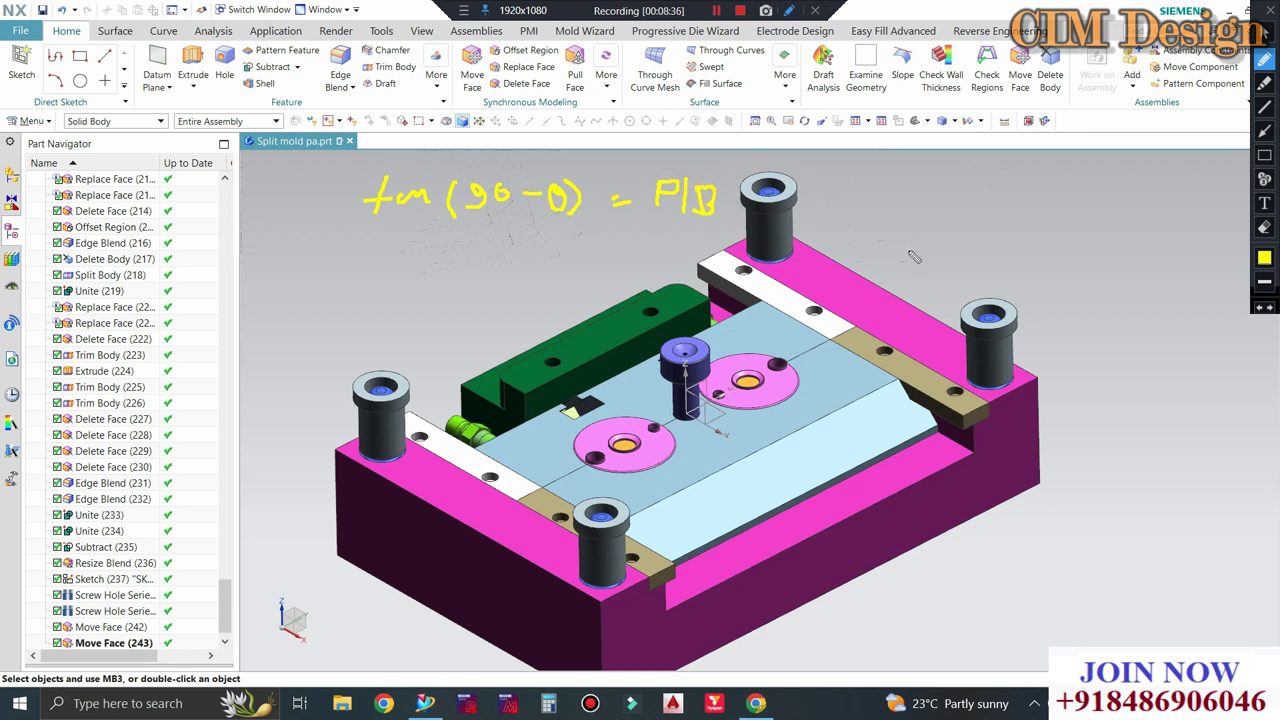
# Sketch a right triangle beside it labelled with side B and angle θ.
pyautogui.moveTo(897, 200)
pyautogui.mouseDown()
pyautogui.moveTo(1031, 196)
pyautogui.moveTo(970, 268)
pyautogui.mouseUp()
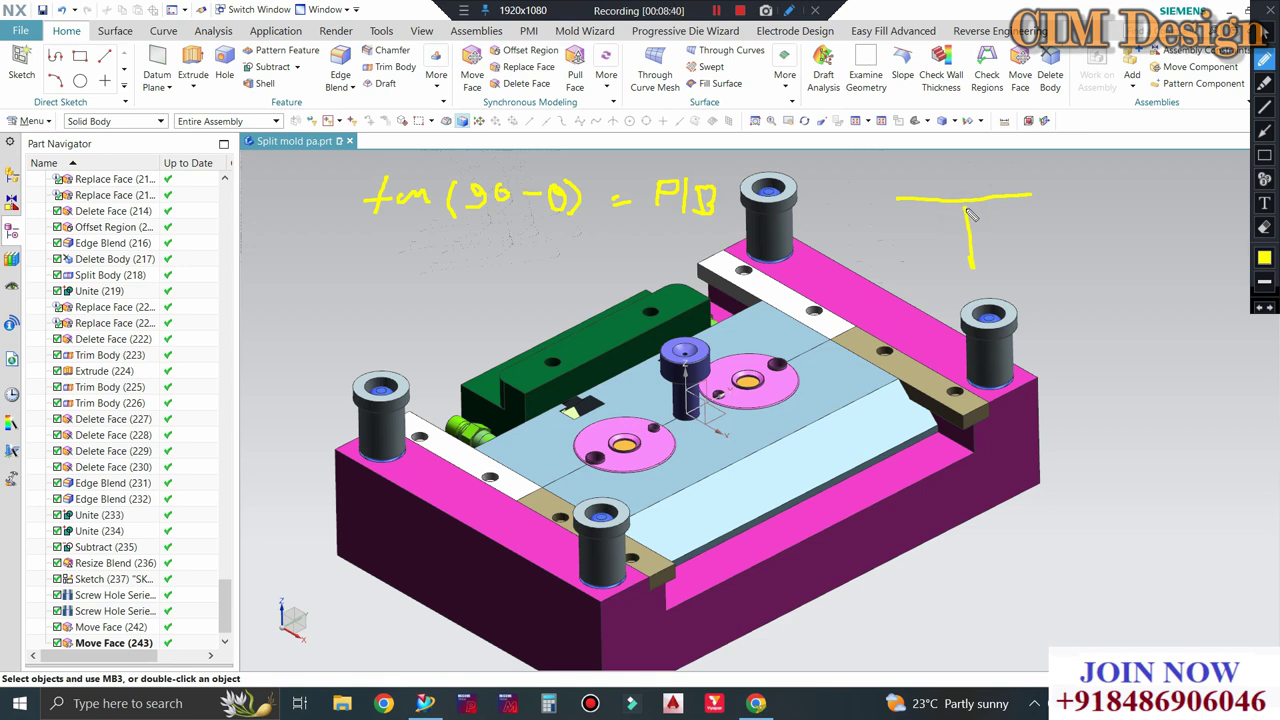
pyautogui.moveTo(970, 206)
pyautogui.mouseDown()
pyautogui.moveTo(916, 212)
pyautogui.moveTo(1000, 273)
pyautogui.mouseUp()
pyautogui.moveTo(978, 215); pyautogui.dragTo(995, 272)
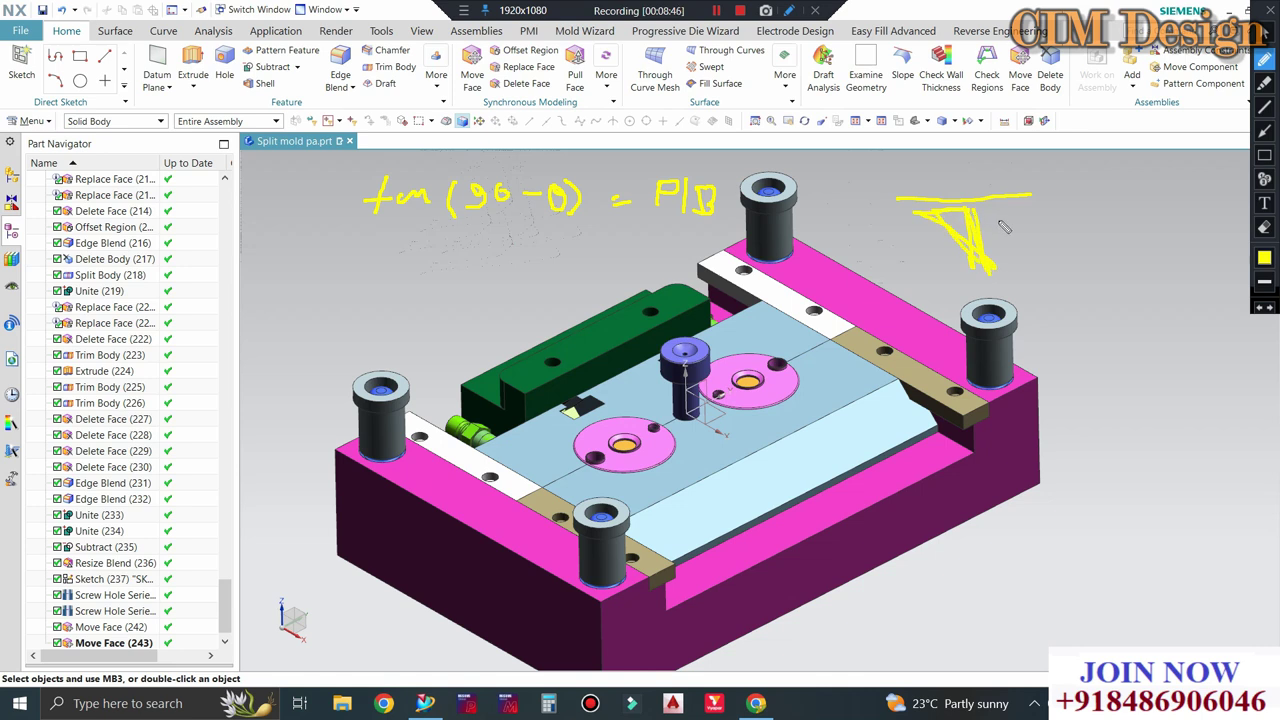
pyautogui.moveTo(998, 237)
pyautogui.mouseDown()
pyautogui.moveTo(1011, 221)
pyautogui.moveTo(1018, 262)
pyautogui.mouseUp()
pyautogui.moveTo(915, 155); pyautogui.dragTo(928, 186)
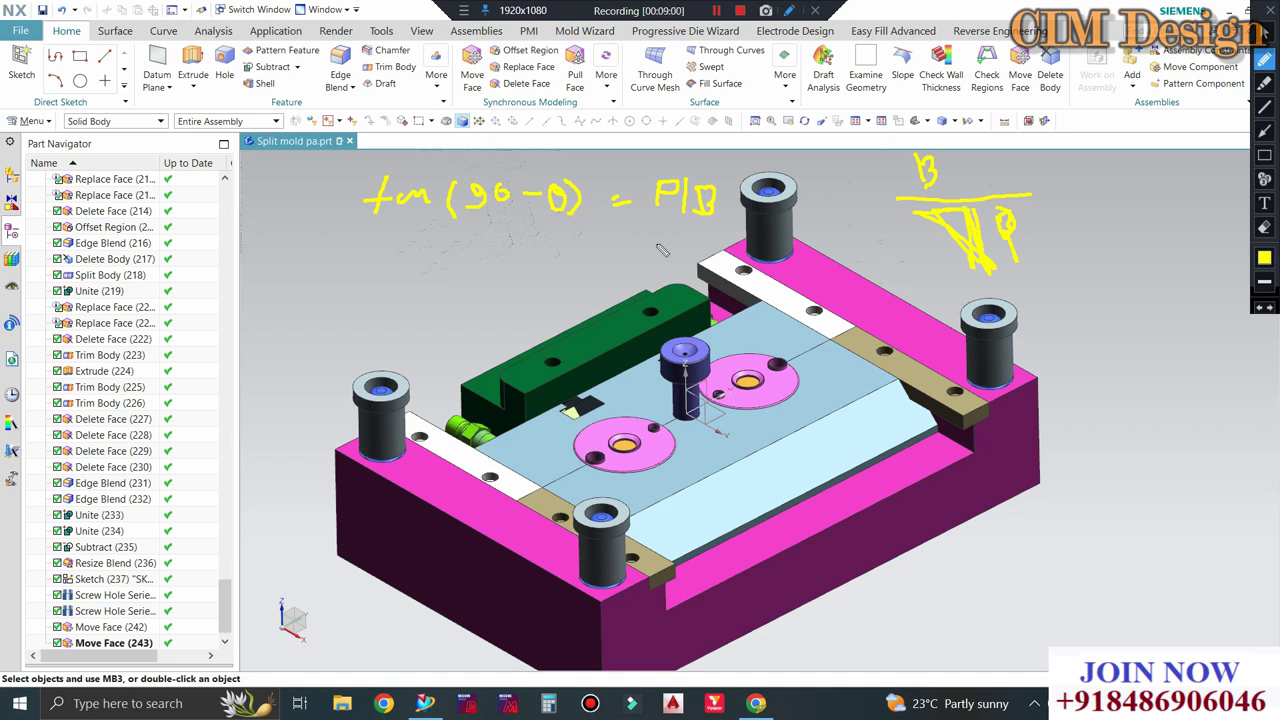
# Write the rearranged line applying tan⁻¹ to P/B.
pyautogui.moveTo(334, 246)
pyautogui.mouseDown()
pyautogui.moveTo(330, 272)
pyautogui.moveTo(386, 258)
pyautogui.mouseUp()
pyautogui.moveTo(408, 248); pyautogui.dragTo(428, 266)
pyautogui.moveTo(428, 248)
pyautogui.mouseDown()
pyautogui.moveTo(409, 266)
pyautogui.moveTo(492, 262)
pyautogui.moveTo(507, 244)
pyautogui.moveTo(531, 264)
pyautogui.moveTo(612, 253)
pyautogui.moveTo(626, 266)
pyautogui.moveTo(640, 252)
pyautogui.moveTo(650, 284)
pyautogui.moveTo(688, 255)
pyautogui.moveTo(722, 252)
pyautogui.moveTo(746, 276)
pyautogui.mouseUp()
pyautogui.moveTo(796, 236)
pyautogui.mouseDown()
pyautogui.moveTo(804, 250)
pyautogui.moveTo(862, 236)
pyautogui.moveTo(870, 248)
pyautogui.mouseUp()
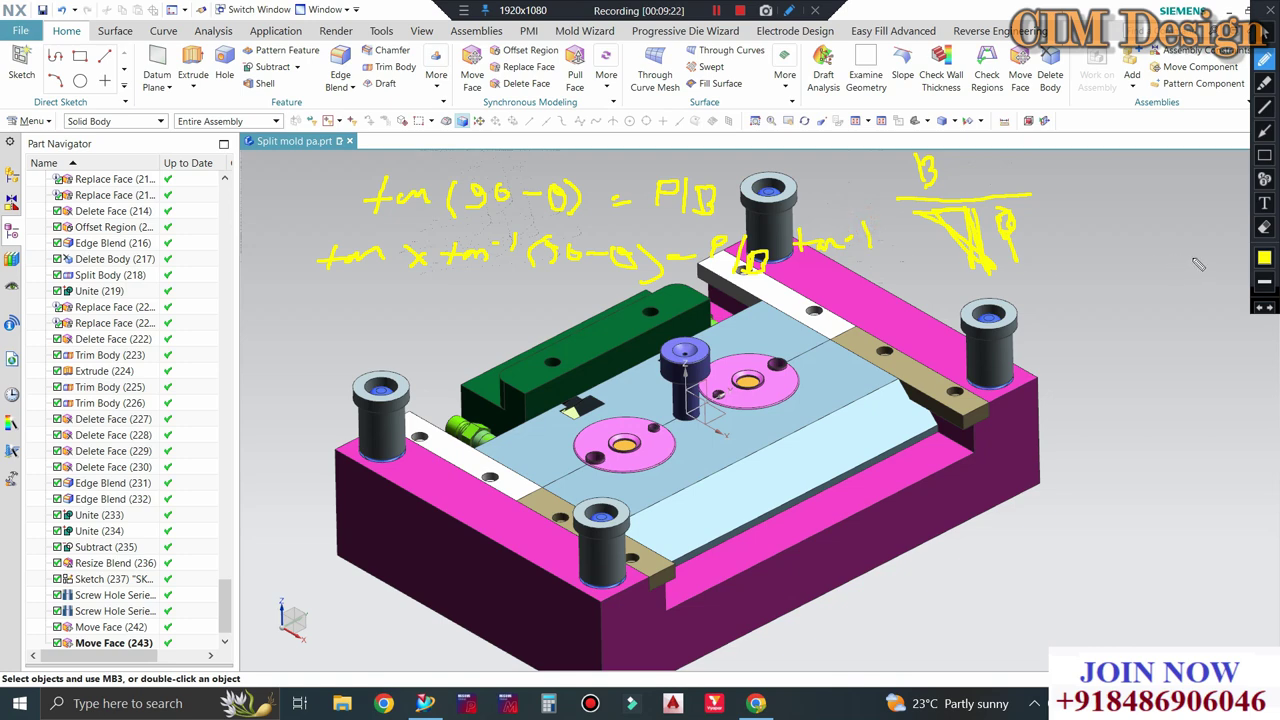
# Switch the ink to red and cross out the tan and tan⁻¹ terms.
pyautogui.click(1264, 257)
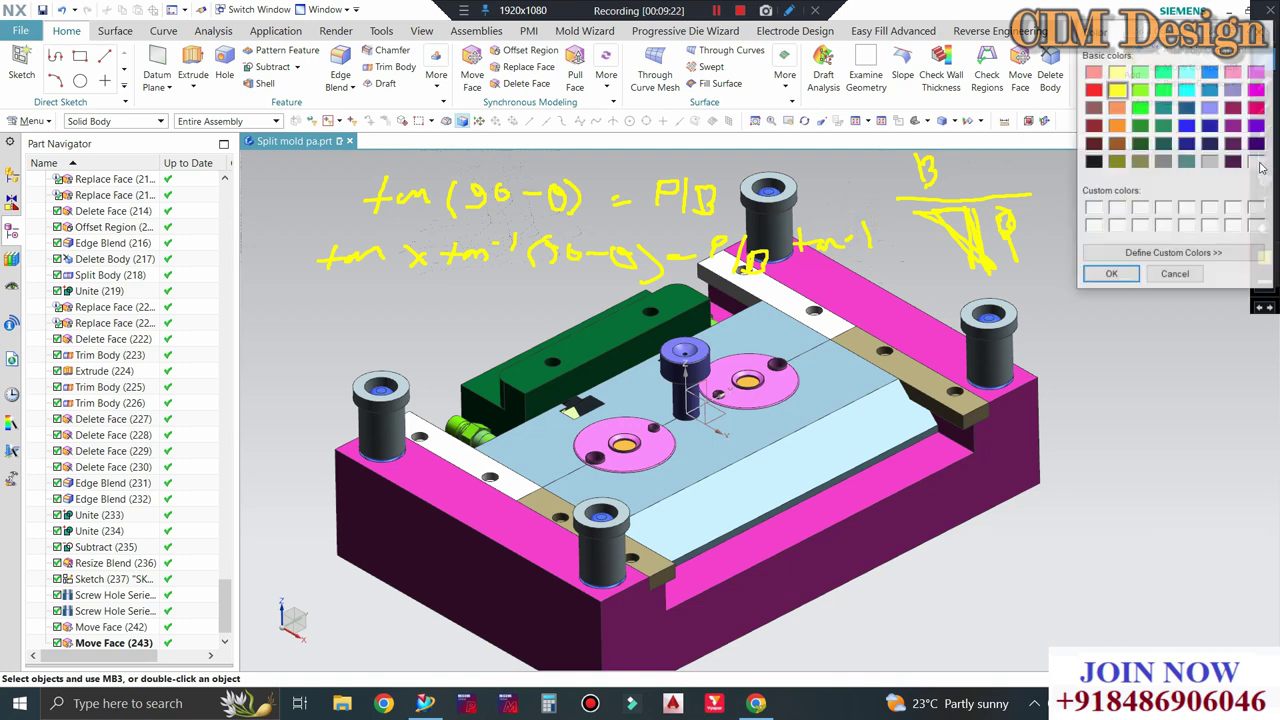
pyautogui.click(1093, 90)
pyautogui.click(1111, 274)
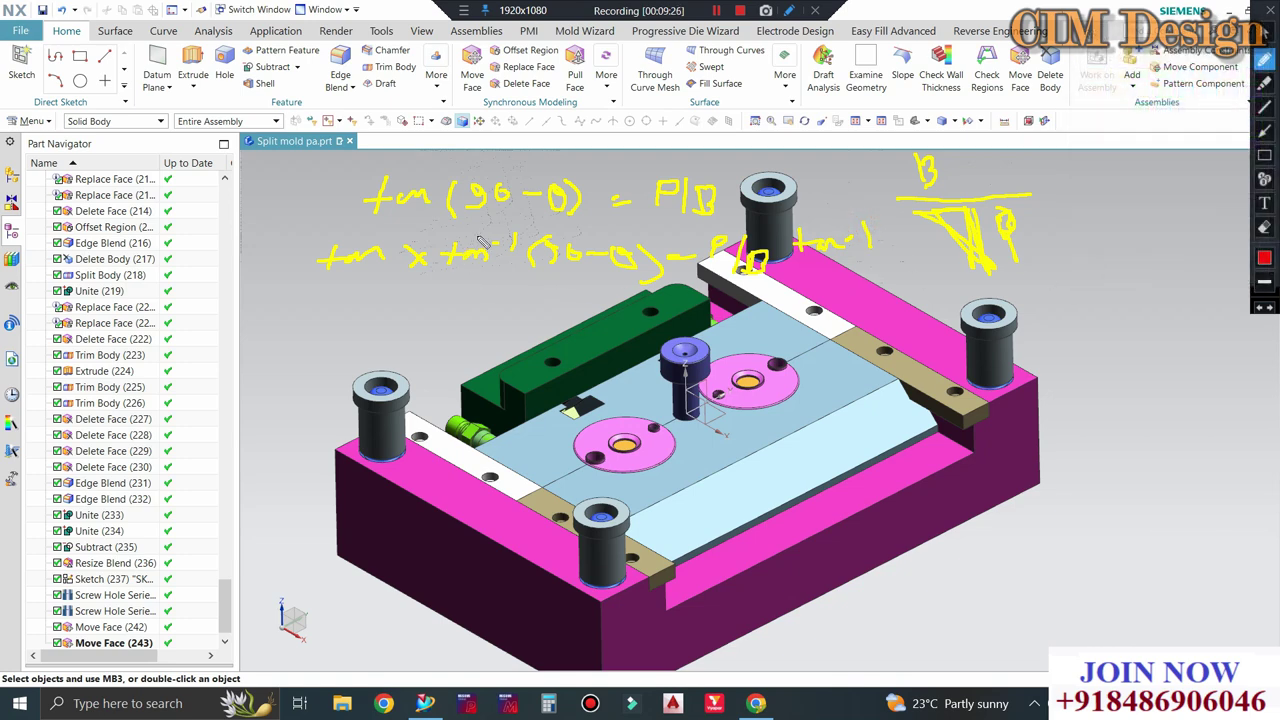
pyautogui.moveTo(453, 262); pyautogui.dragTo(497, 232)
pyautogui.moveTo(356, 260); pyautogui.dragTo(383, 230)
# Write 90−θ = 41/15 tan⁻¹ in red, add a circled M, and begin the next line.
pyautogui.moveTo(336, 310)
pyautogui.mouseDown()
pyautogui.moveTo(331, 332)
pyautogui.moveTo(362, 309)
pyautogui.moveTo(466, 311)
pyautogui.mouseUp()
pyautogui.moveTo(451, 318); pyautogui.dragTo(466, 318)
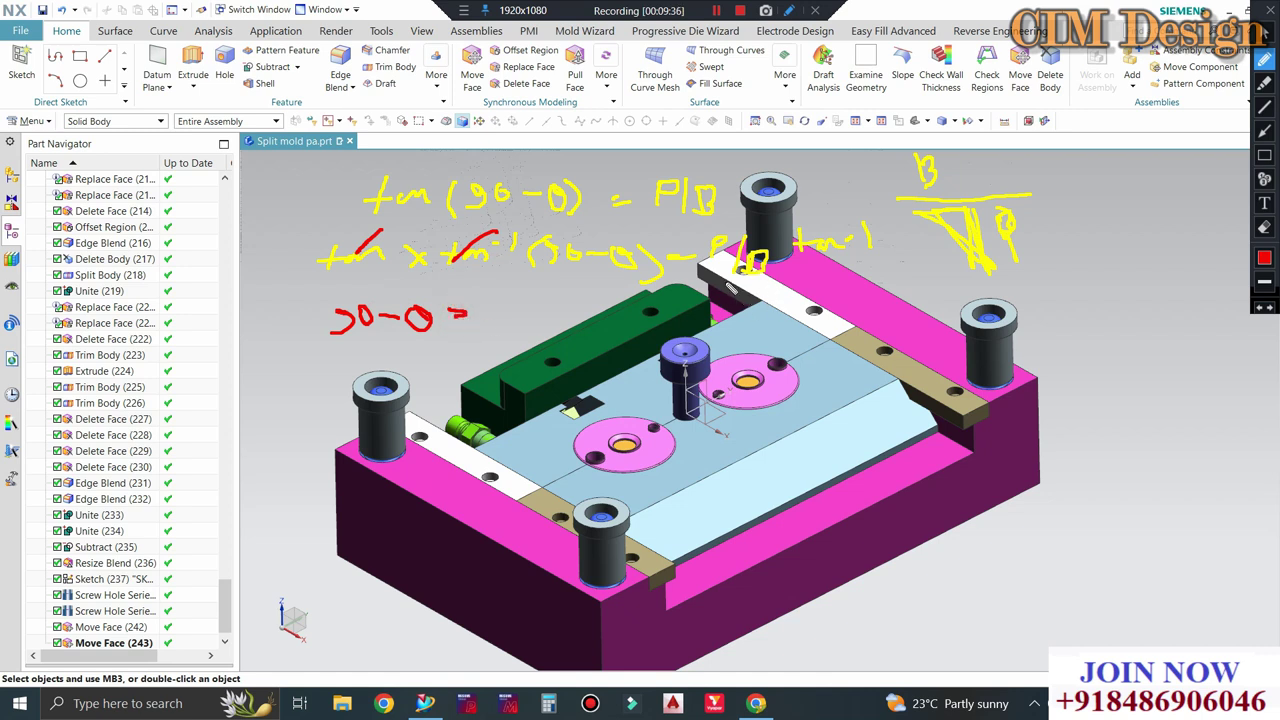
pyautogui.moveTo(532, 297)
pyautogui.mouseDown()
pyautogui.moveTo(530, 318)
pyautogui.moveTo(561, 306)
pyautogui.moveTo(550, 337)
pyautogui.mouseUp()
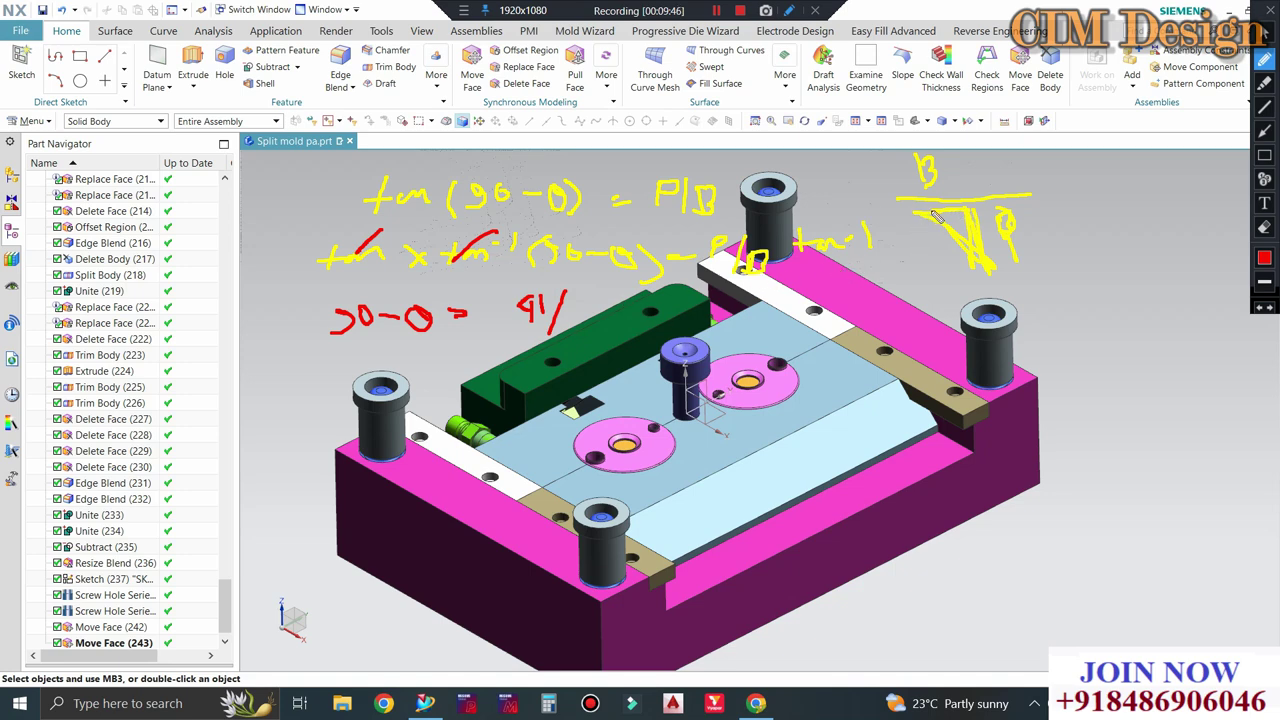
pyautogui.moveTo(1068, 230)
pyautogui.mouseDown()
pyautogui.moveTo(1106, 195)
pyautogui.moveTo(1051, 183)
pyautogui.mouseUp()
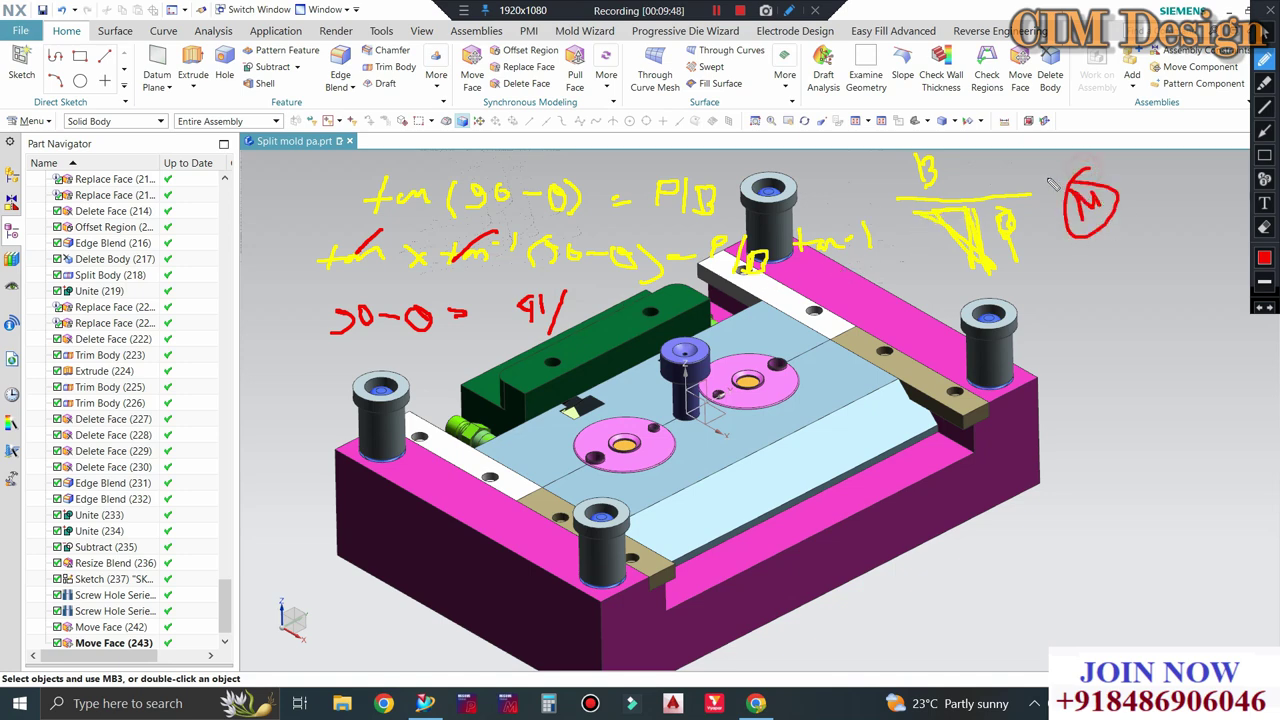
pyautogui.moveTo(580, 300); pyautogui.dragTo(590, 324)
pyautogui.moveTo(648, 302)
pyautogui.mouseDown()
pyautogui.moveTo(652, 318)
pyautogui.moveTo(682, 318)
pyautogui.moveTo(708, 300)
pyautogui.mouseUp()
pyautogui.moveTo(345, 368)
pyautogui.mouseDown()
pyautogui.moveTo(334, 396)
pyautogui.moveTo(352, 374)
pyautogui.moveTo(406, 380)
pyautogui.mouseUp()
# Write 90−θ = 2.79 + tan⁻¹ on a new red line.
pyautogui.moveTo(422, 372); pyautogui.dragTo(446, 378)
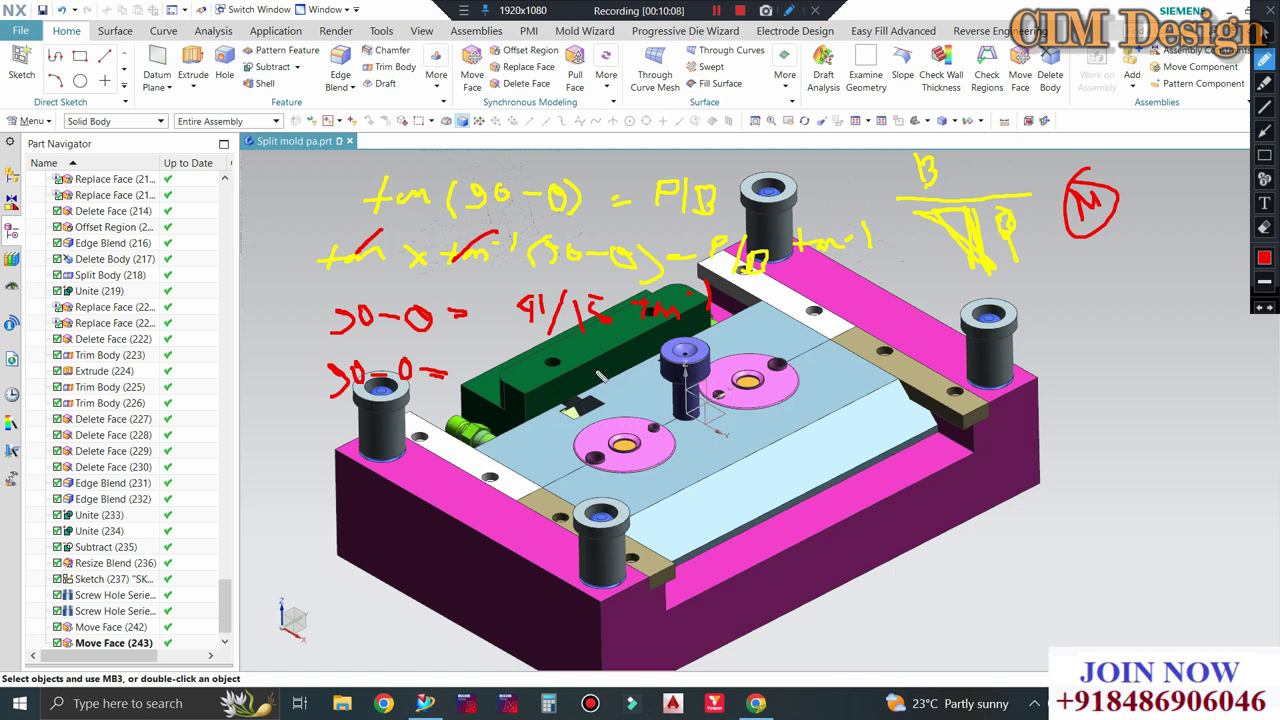
pyautogui.moveTo(503, 357); pyautogui.dragTo(524, 390)
pyautogui.moveTo(574, 360)
pyautogui.mouseDown()
pyautogui.moveTo(600, 386)
pyautogui.moveTo(636, 390)
pyautogui.moveTo(662, 372)
pyautogui.moveTo(686, 383)
pyautogui.moveTo(704, 346)
pyautogui.moveTo(720, 360)
pyautogui.mouseUp()
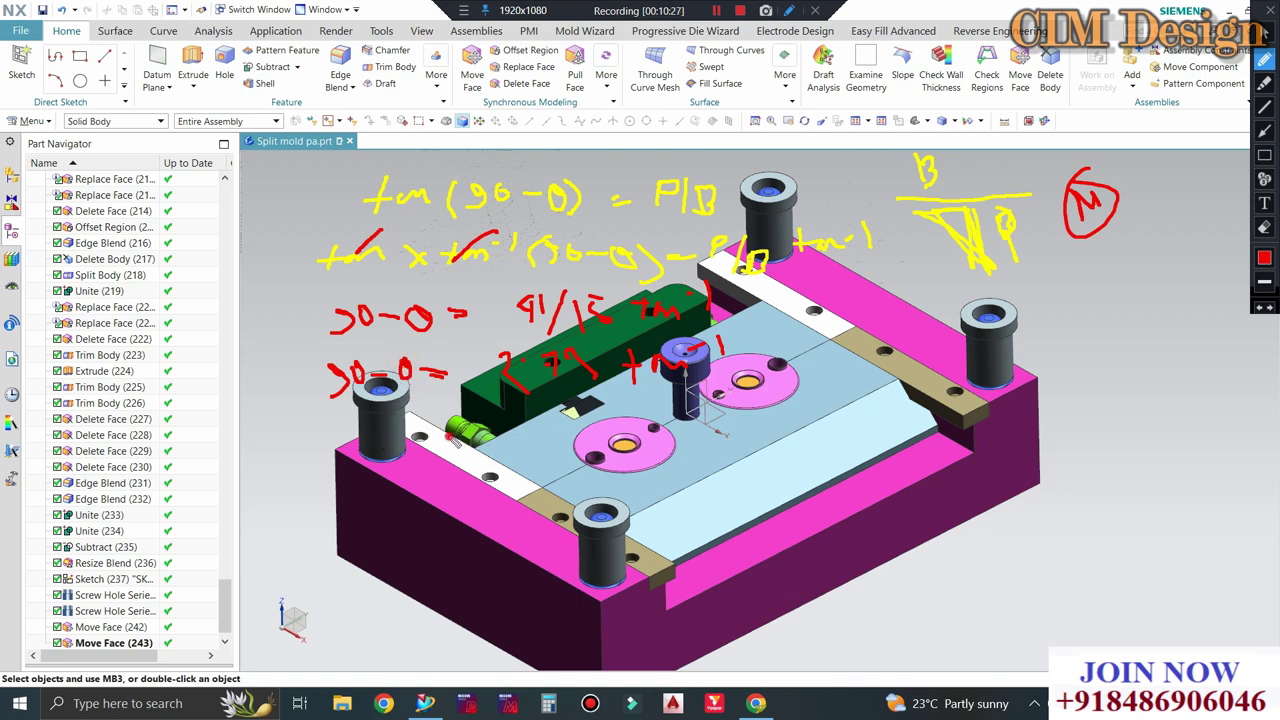
pyautogui.moveTo(446, 428); pyautogui.dragTo(478, 452)
# Write the computed angle in brackets below and circle the 2.79 + tan step.
pyautogui.moveTo(644, 613); pyautogui.dragTo(668, 613)
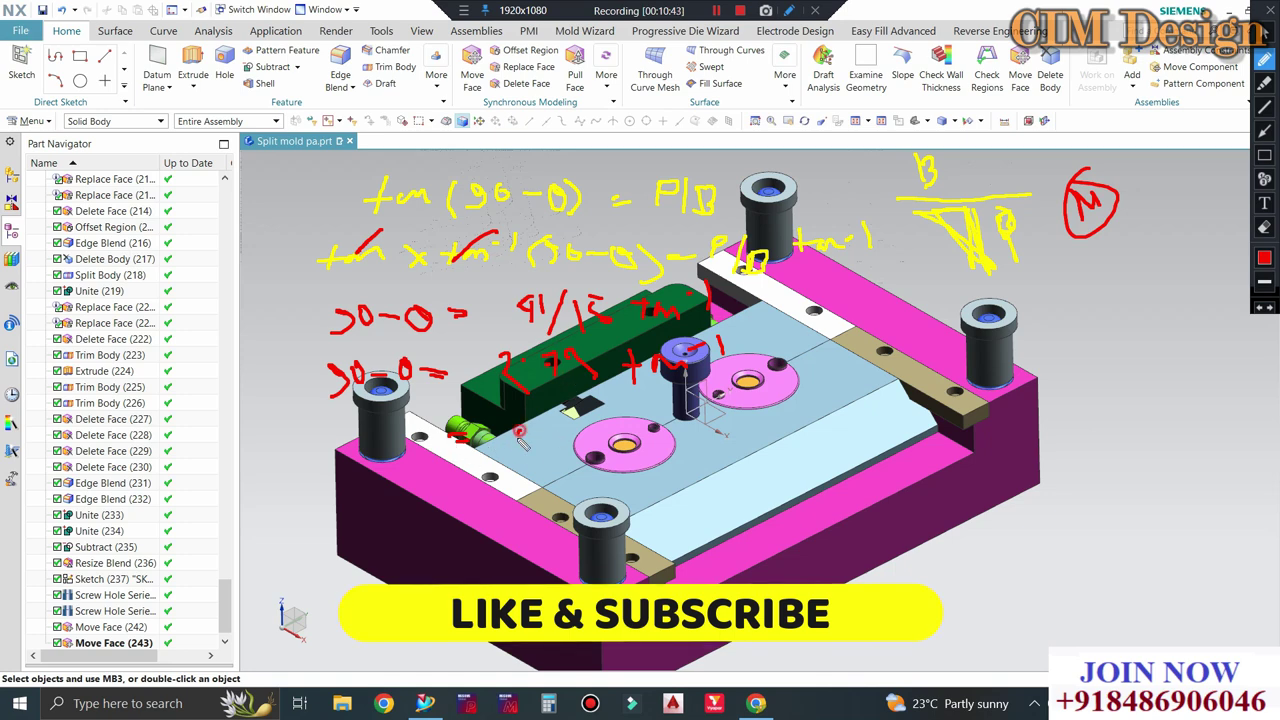
pyautogui.moveTo(527, 430)
pyautogui.mouseDown()
pyautogui.moveTo(545, 462)
pyautogui.moveTo(564, 436)
pyautogui.moveTo(606, 462)
pyautogui.mouseUp()
pyautogui.moveTo(630, 416)
pyautogui.mouseDown()
pyautogui.moveTo(645, 440)
pyautogui.moveTo(621, 418)
pyautogui.moveTo(704, 450)
pyautogui.mouseUp()
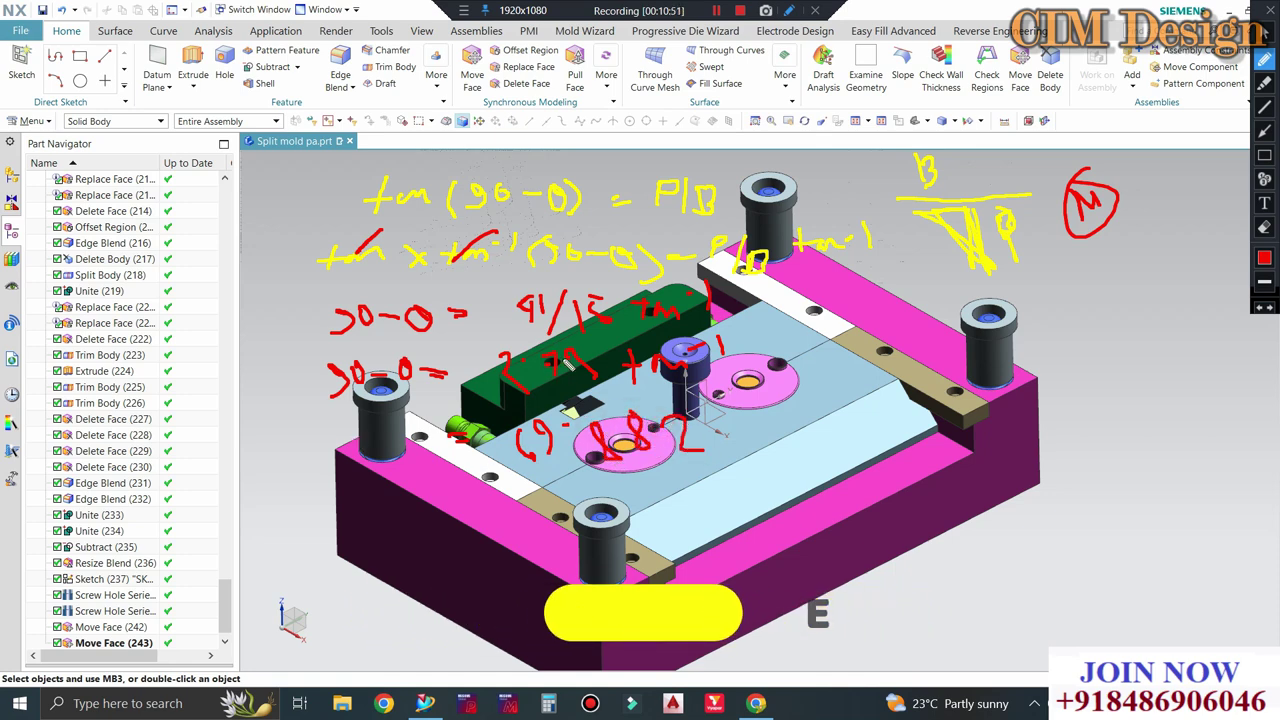
pyautogui.moveTo(712, 328); pyautogui.dragTo(678, 411)
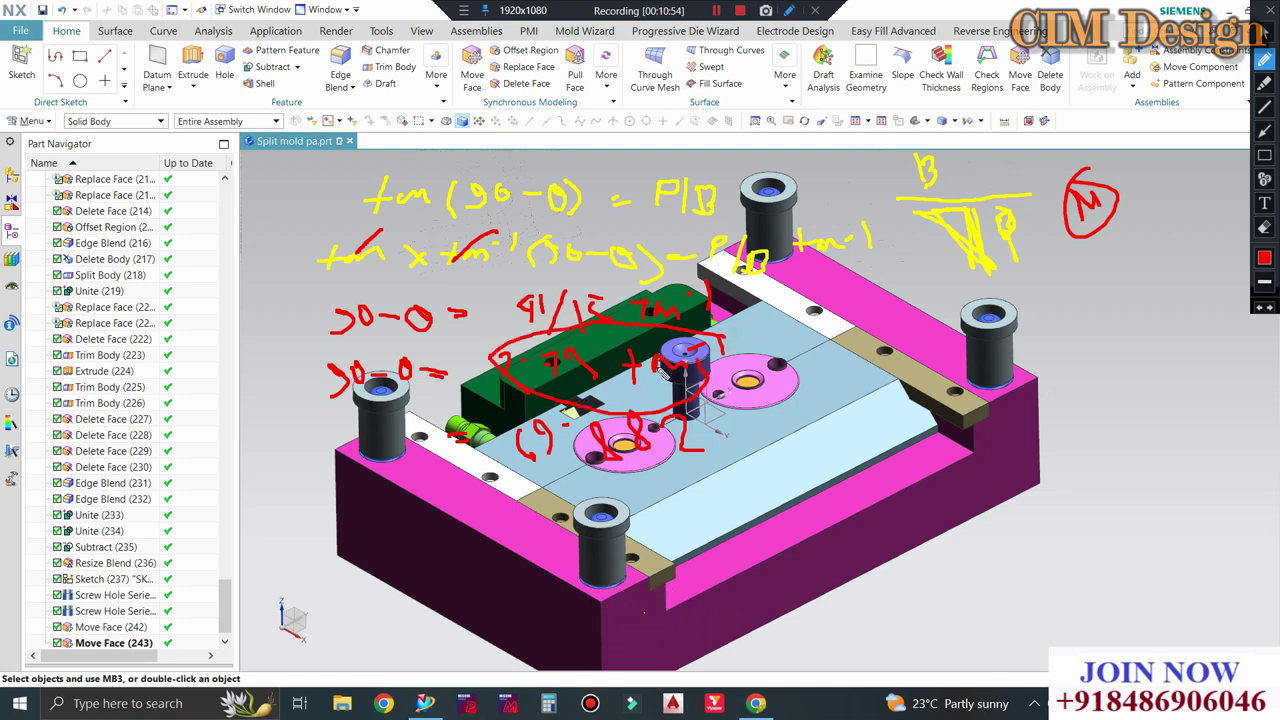
# Switch the ink to yellow and write 90−θ beside the front-left pillar.
pyautogui.click(1264, 257)
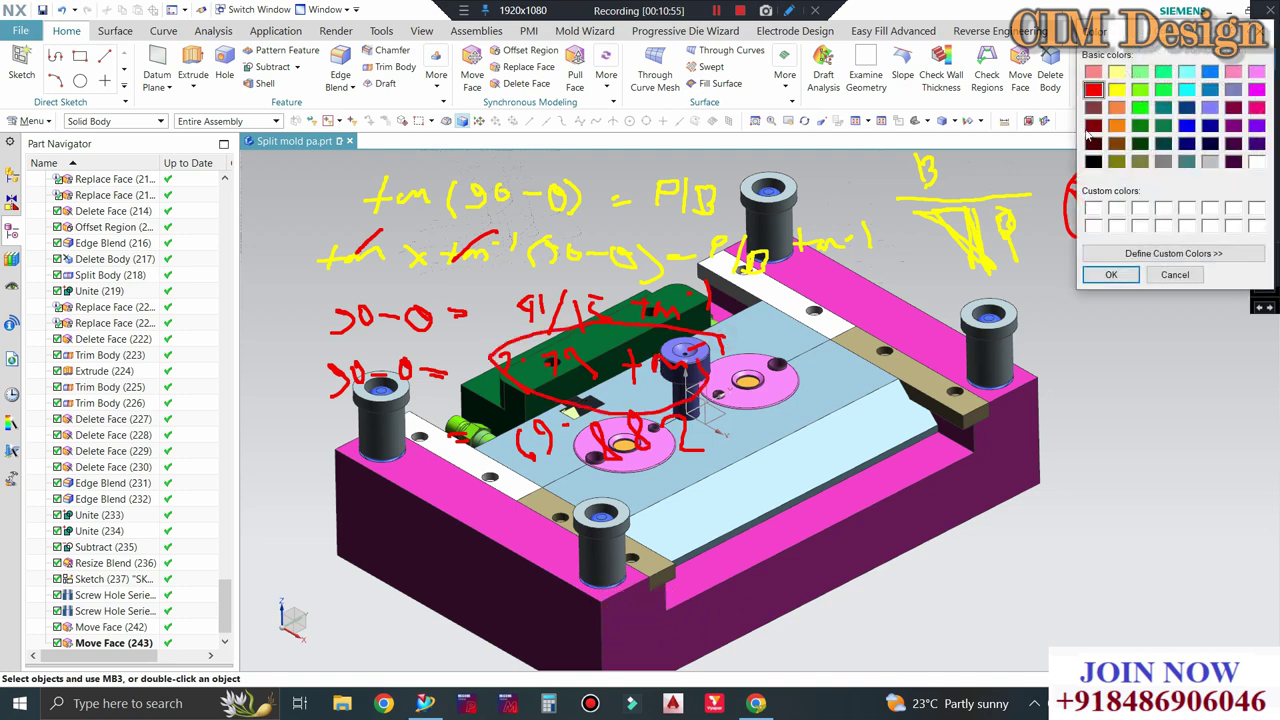
pyautogui.click(1117, 91)
pyautogui.click(1110, 274)
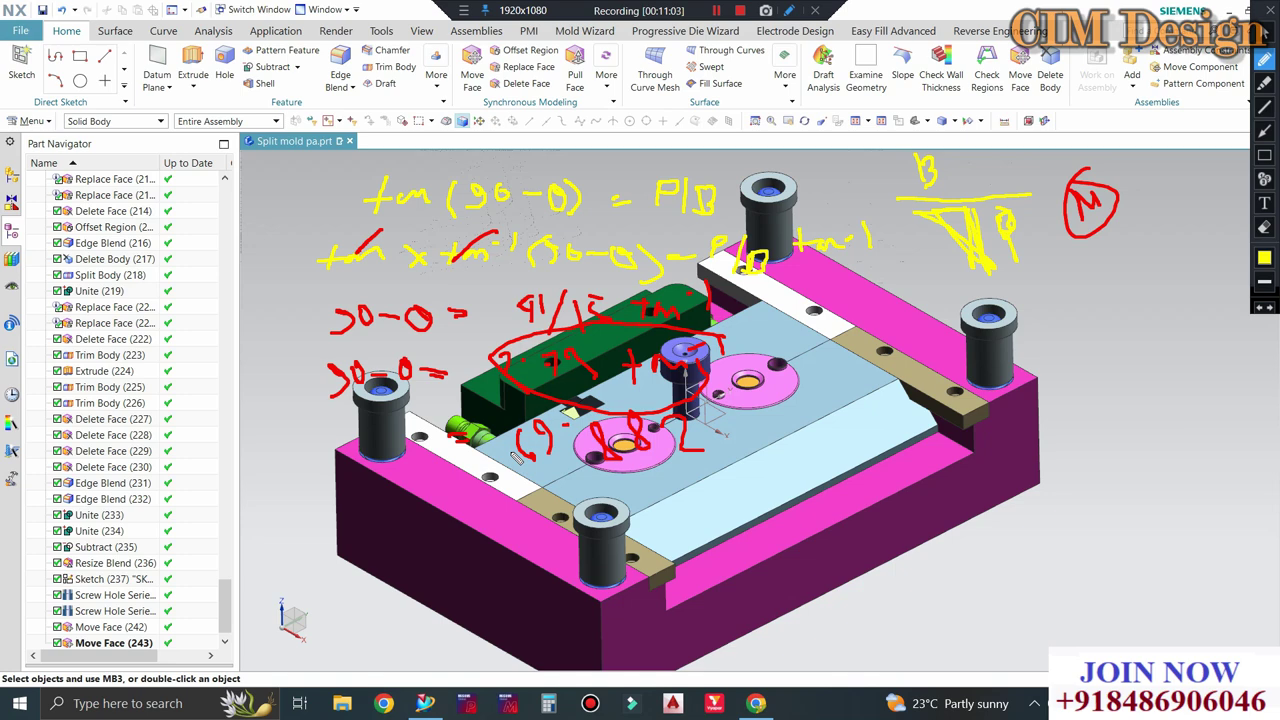
pyautogui.moveTo(273, 471)
pyautogui.mouseDown()
pyautogui.moveTo(287, 452)
pyautogui.moveTo(364, 452)
pyautogui.mouseUp()
# Draw arrows linking 90−θ to the red angle result and start the circled θ result.
pyautogui.moveTo(390, 492)
pyautogui.mouseDown()
pyautogui.moveTo(560, 550)
pyautogui.moveTo(740, 440)
pyautogui.moveTo(730, 445)
pyautogui.moveTo(760, 473)
pyautogui.mouseUp()
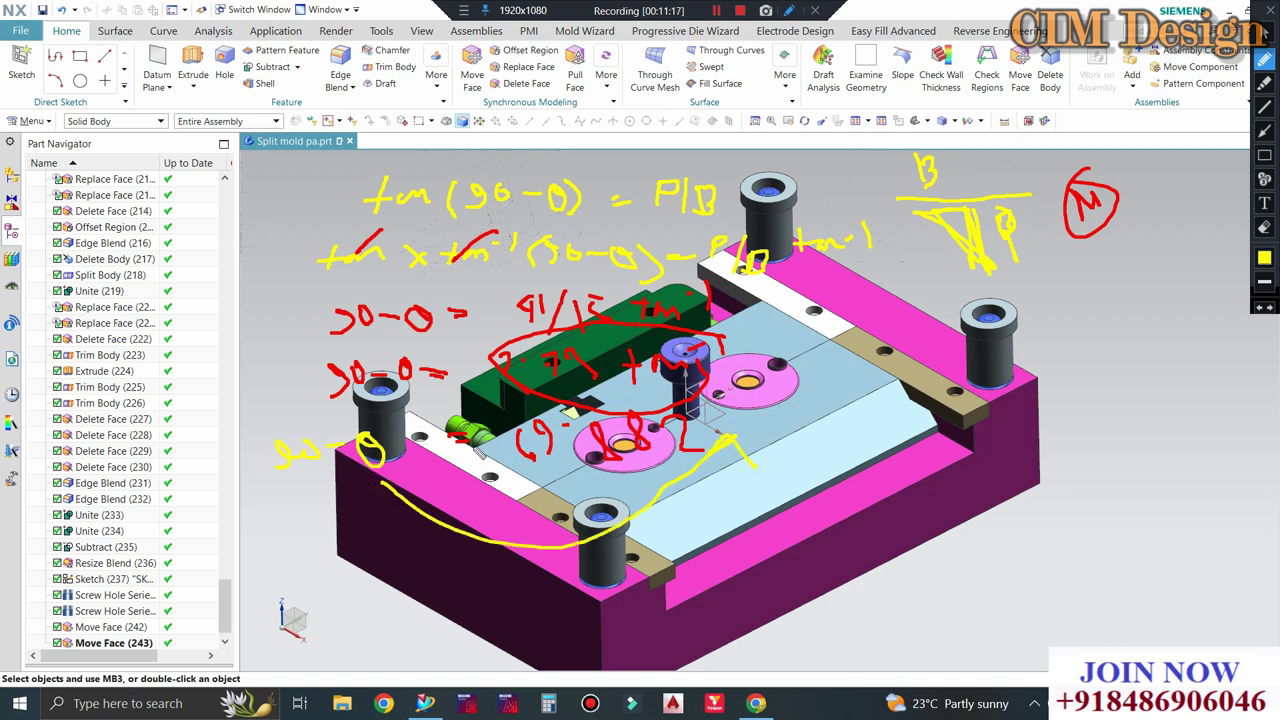
pyautogui.moveTo(530, 440)
pyautogui.mouseDown()
pyautogui.moveTo(472, 497)
pyautogui.moveTo(352, 486)
pyautogui.moveTo(343, 468)
pyautogui.moveTo(358, 492)
pyautogui.mouseUp()
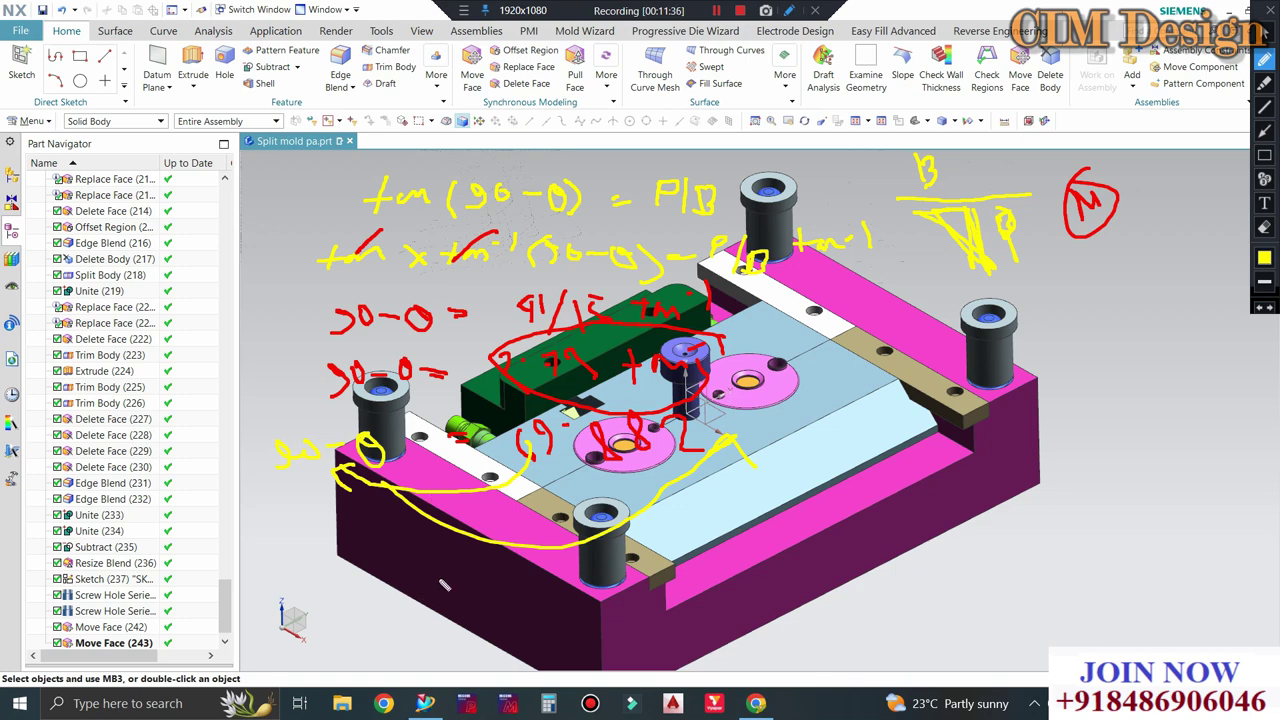
pyautogui.moveTo(448, 580)
pyautogui.mouseDown()
pyautogui.moveTo(495, 564)
pyautogui.moveTo(566, 574)
pyautogui.moveTo(496, 540)
pyautogui.moveTo(584, 528)
pyautogui.mouseUp()
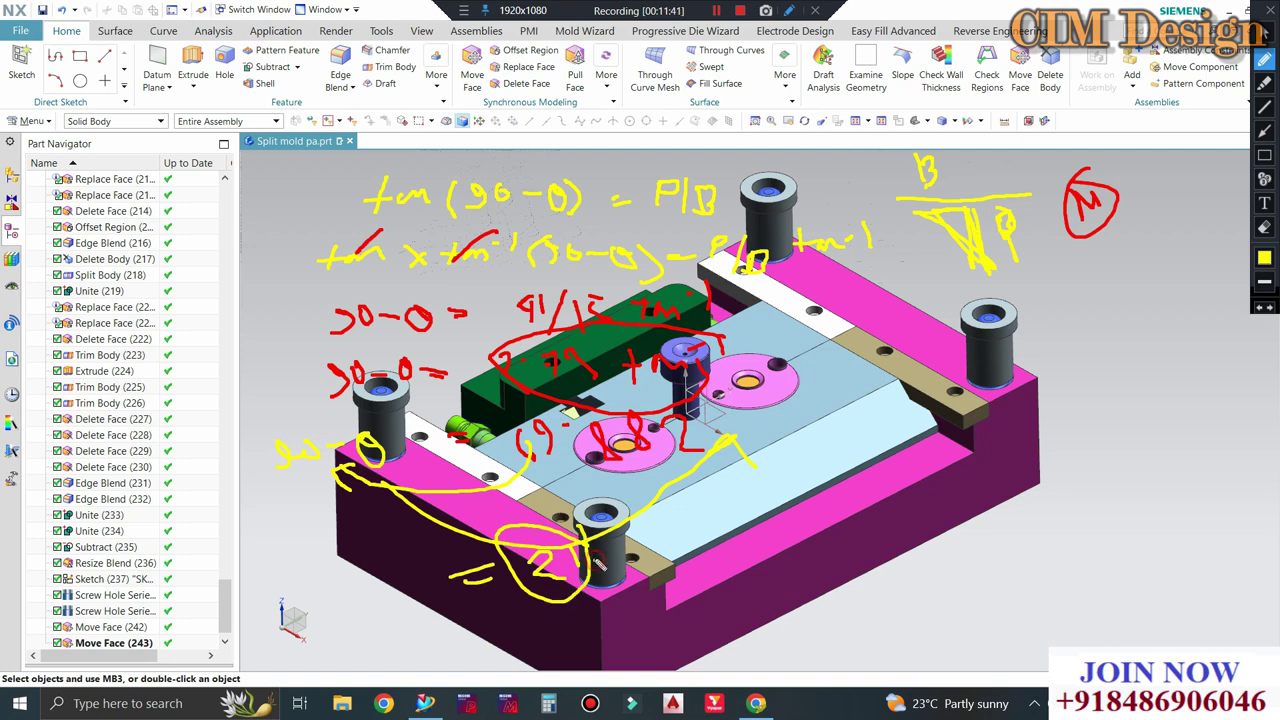
pyautogui.moveTo(618, 545); pyautogui.dragTo(621, 567)
pyautogui.moveTo(565, 622); pyautogui.dragTo(676, 576)
pyautogui.moveTo(828, 506); pyautogui.dragTo(896, 520)
pyautogui.moveTo(910, 453); pyautogui.dragTo(886, 480)
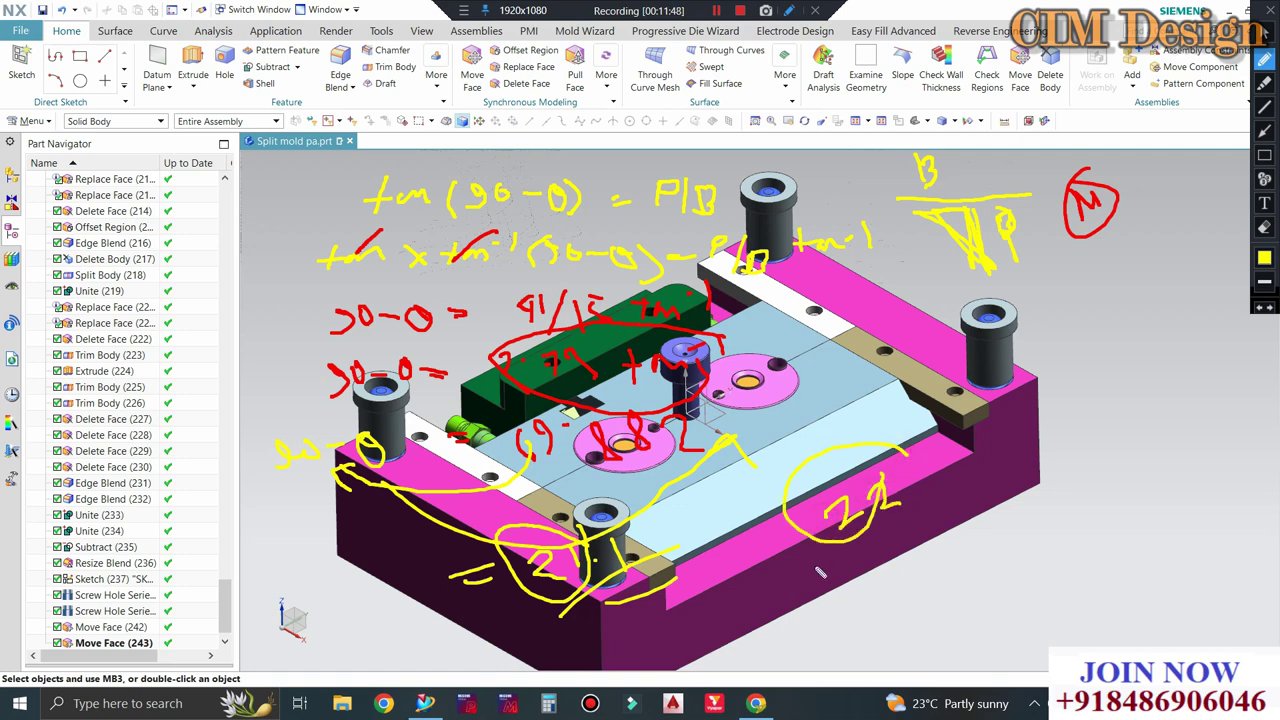
pyautogui.moveTo(818, 567); pyautogui.dragTo(940, 494)
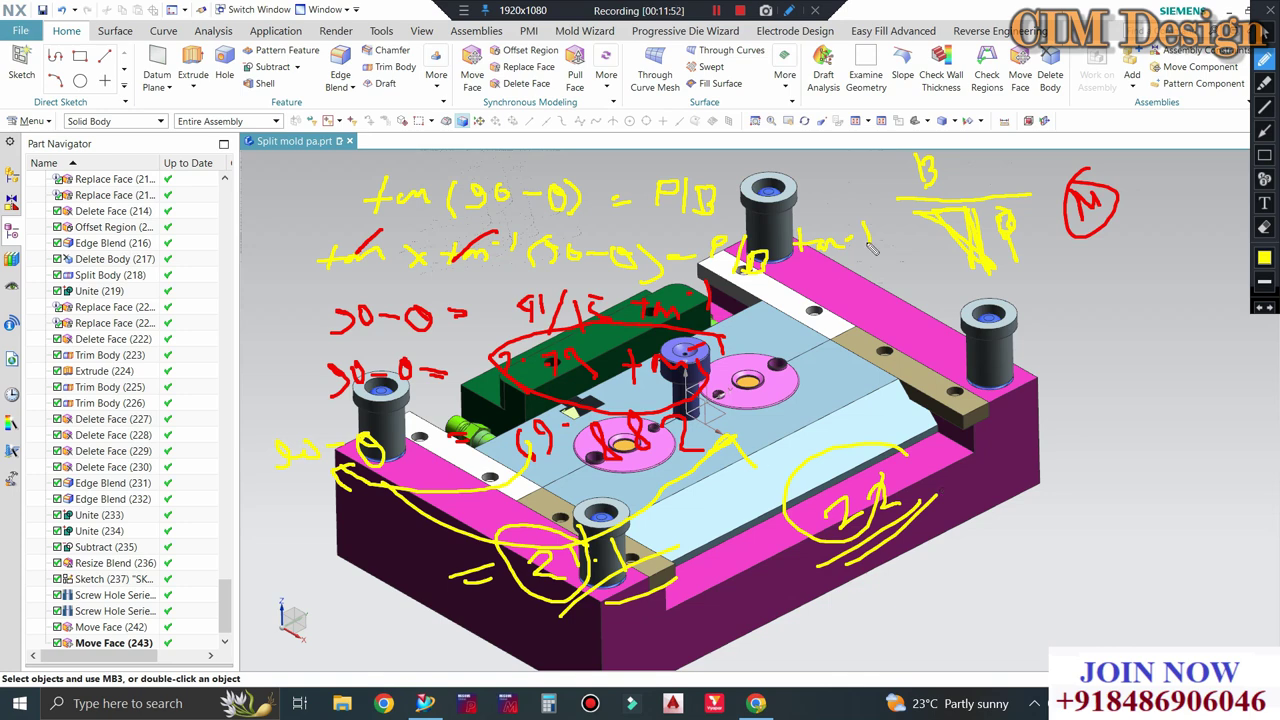
pyautogui.moveTo(1145, 264)
pyautogui.mouseDown()
pyautogui.moveTo(1140, 296)
pyautogui.moveTo(1106, 338)
pyautogui.mouseUp()
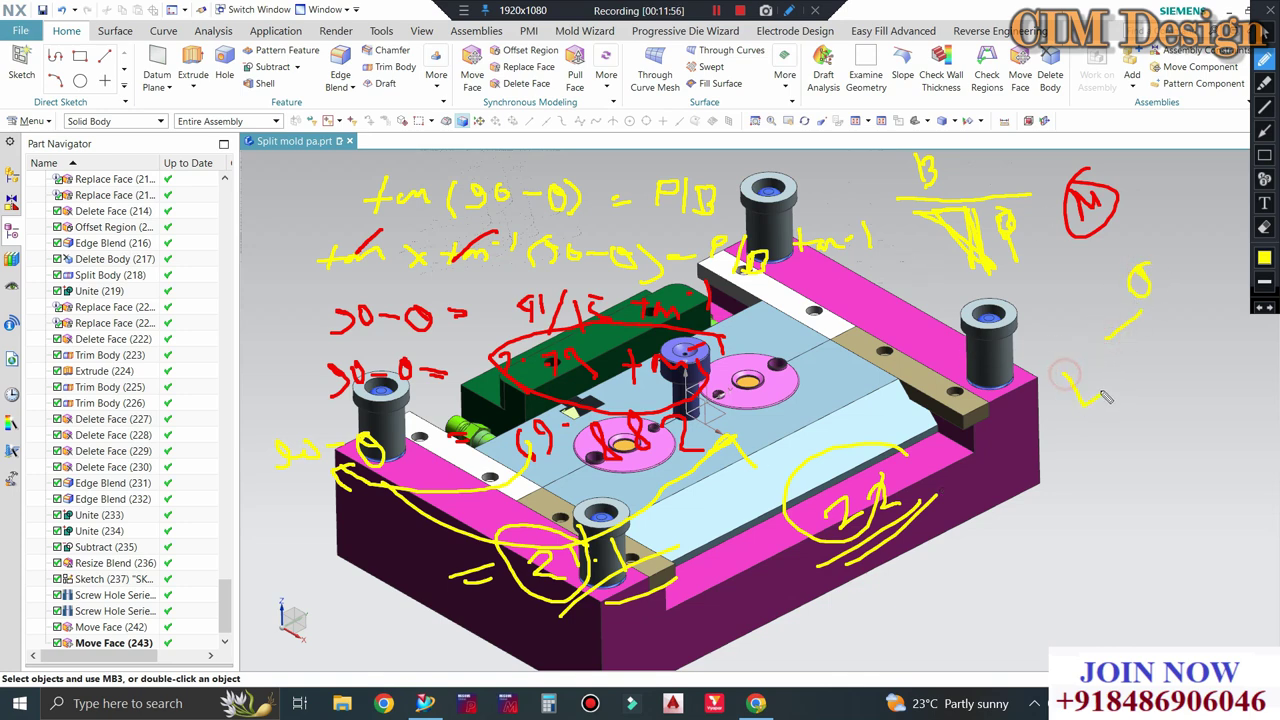
pyautogui.moveTo(1065, 380); pyautogui.dragTo(1098, 395)
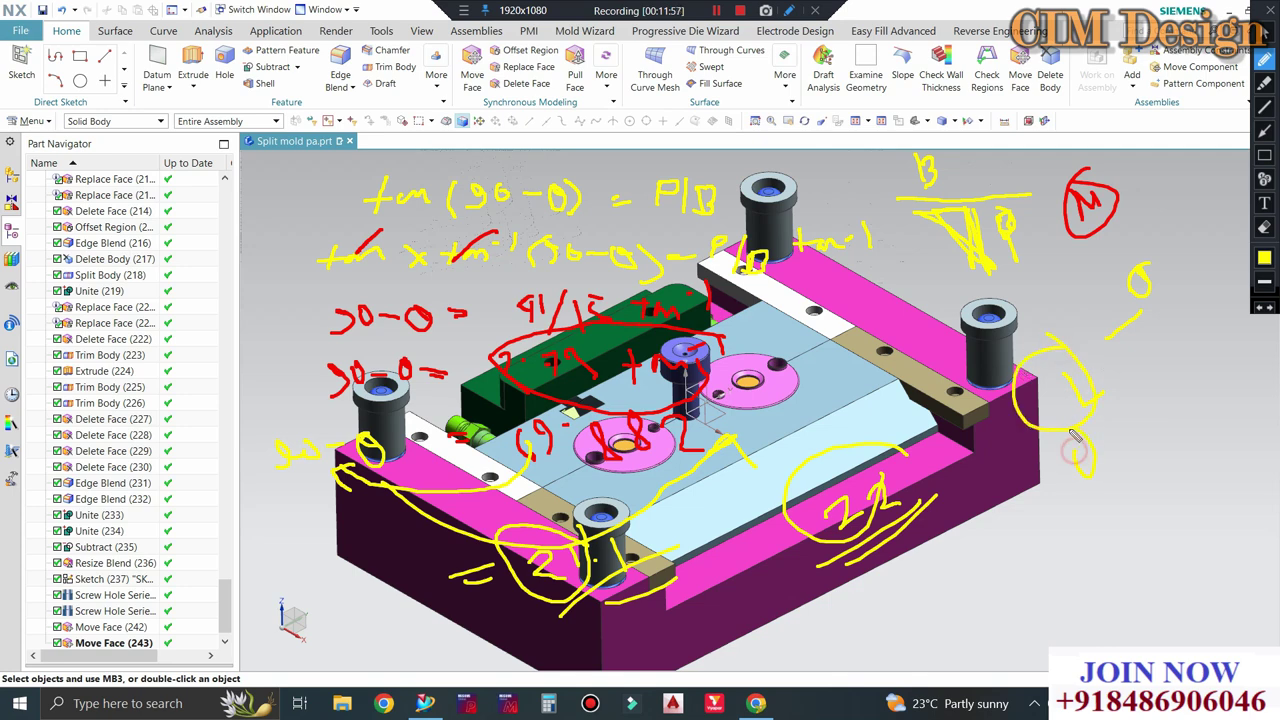
pyautogui.moveTo(1063, 464); pyautogui.dragTo(1075, 430)
pyautogui.click(1270, 12)
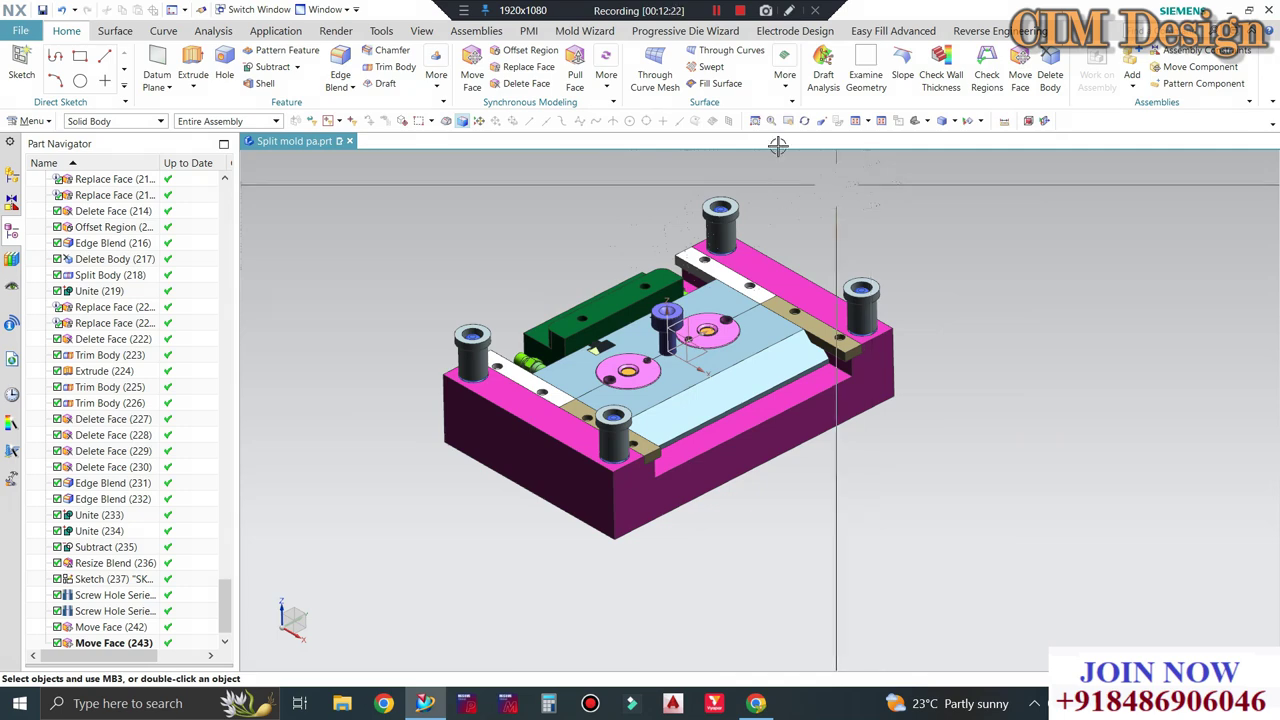
# Draft the slider block's long side at 22+2° along Z, keeping its top long edge stationary.
pyautogui.scroll(3, 653, 291)
pyautogui.click(385, 83)
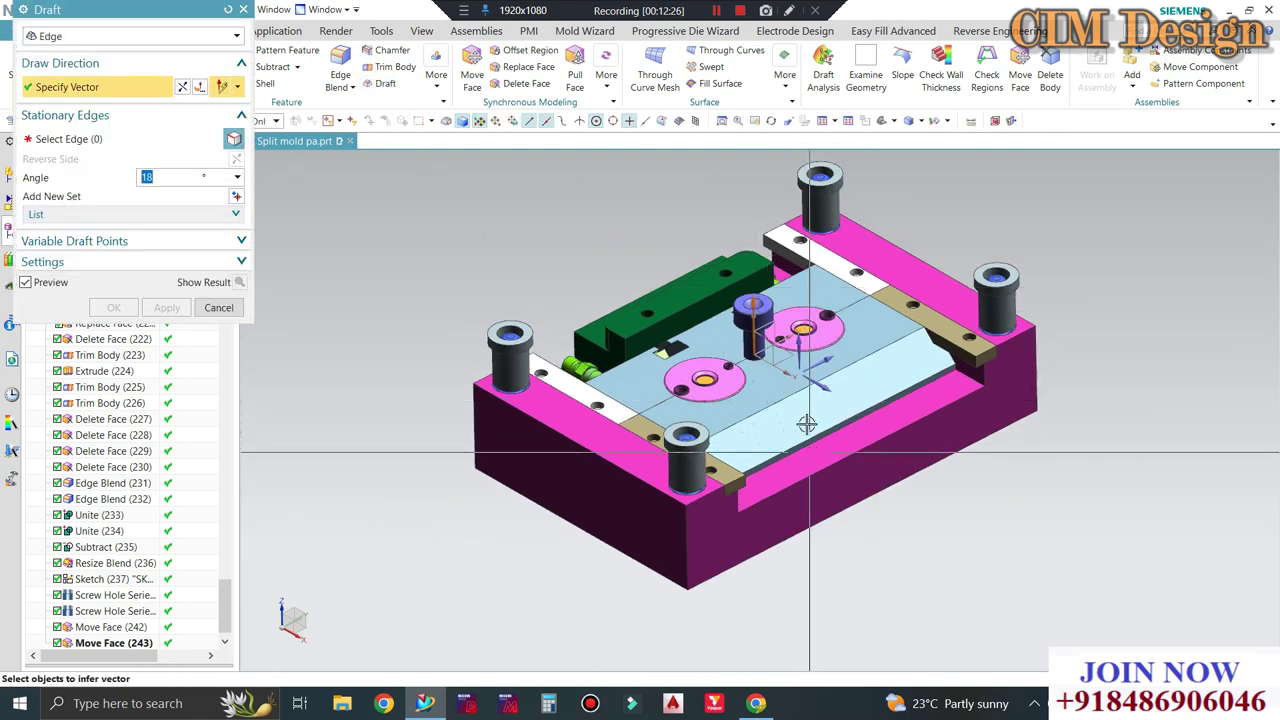
pyautogui.scroll(1, 785, 400)
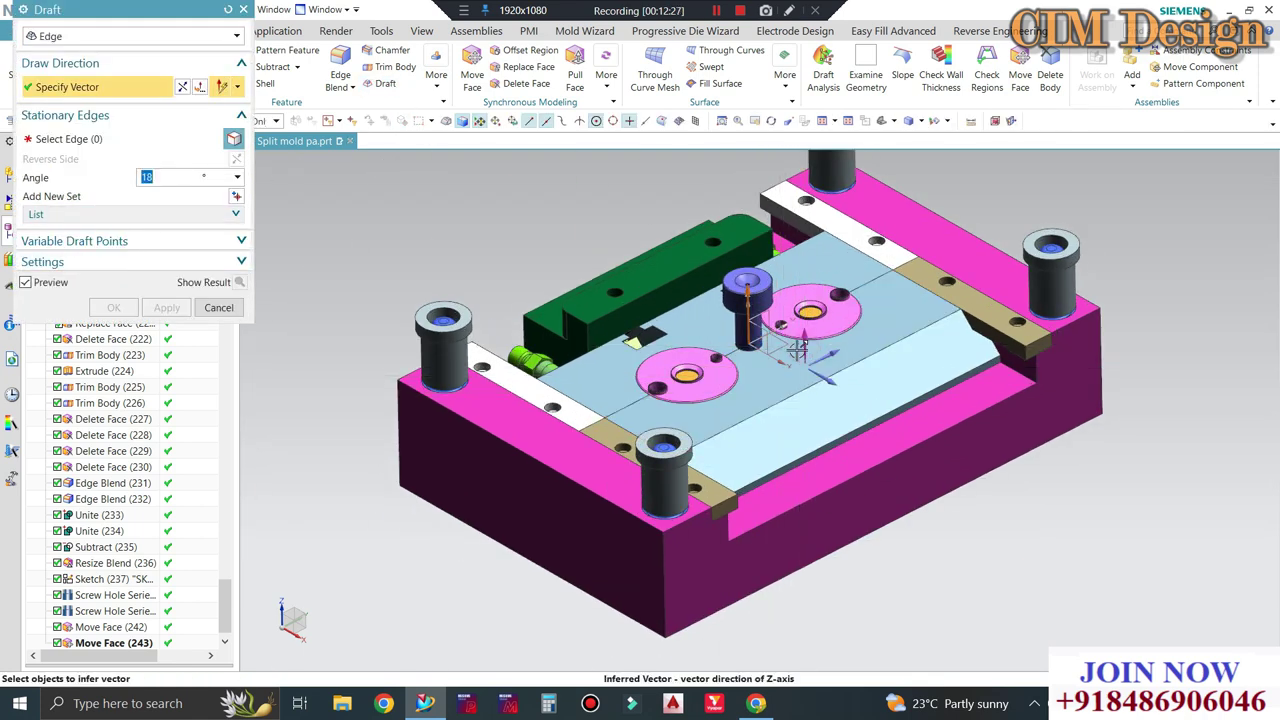
pyautogui.click(805, 345)
pyautogui.scroll(1, 767, 405)
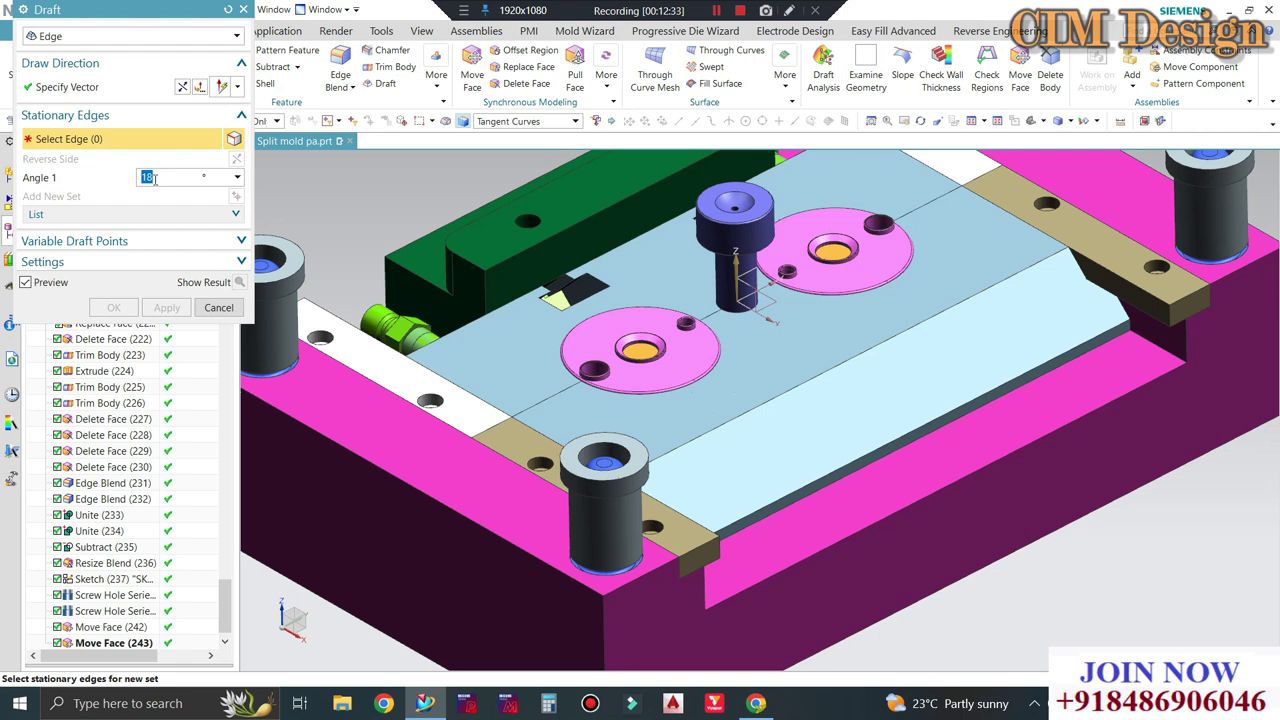
pyautogui.write('22')
pyautogui.write('+2')
pyautogui.press('Return')
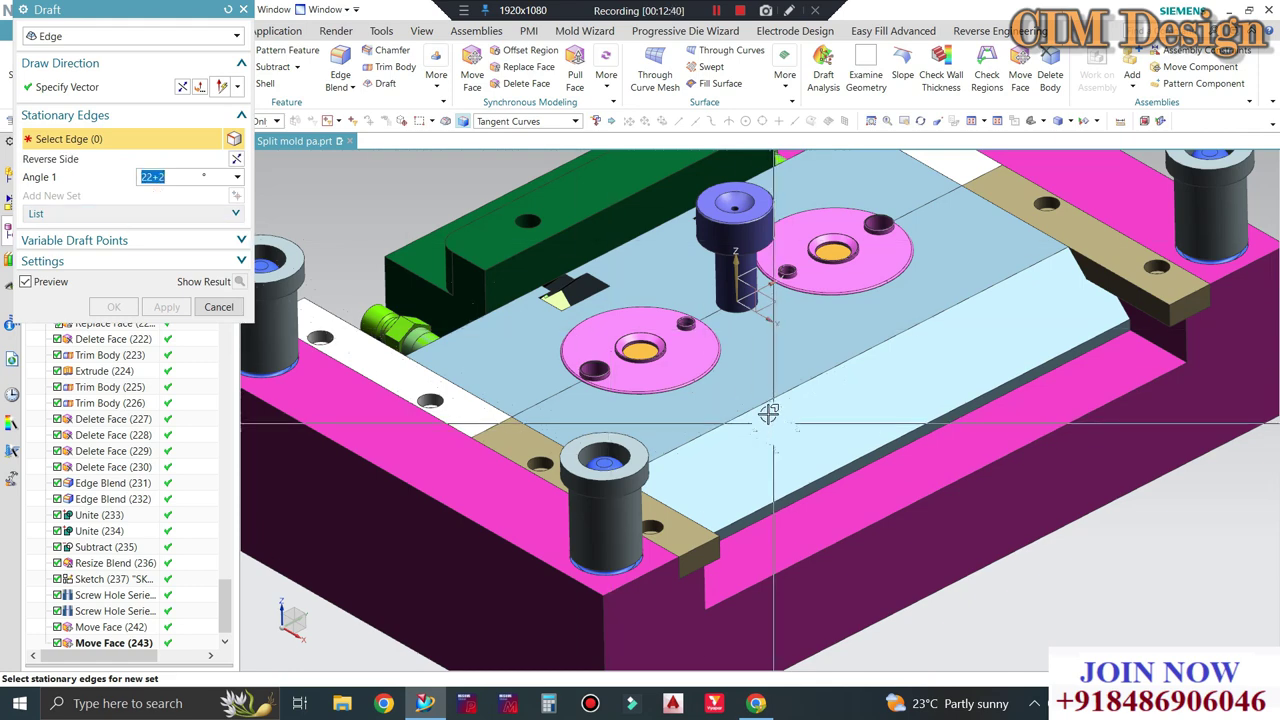
pyautogui.click(762, 404)
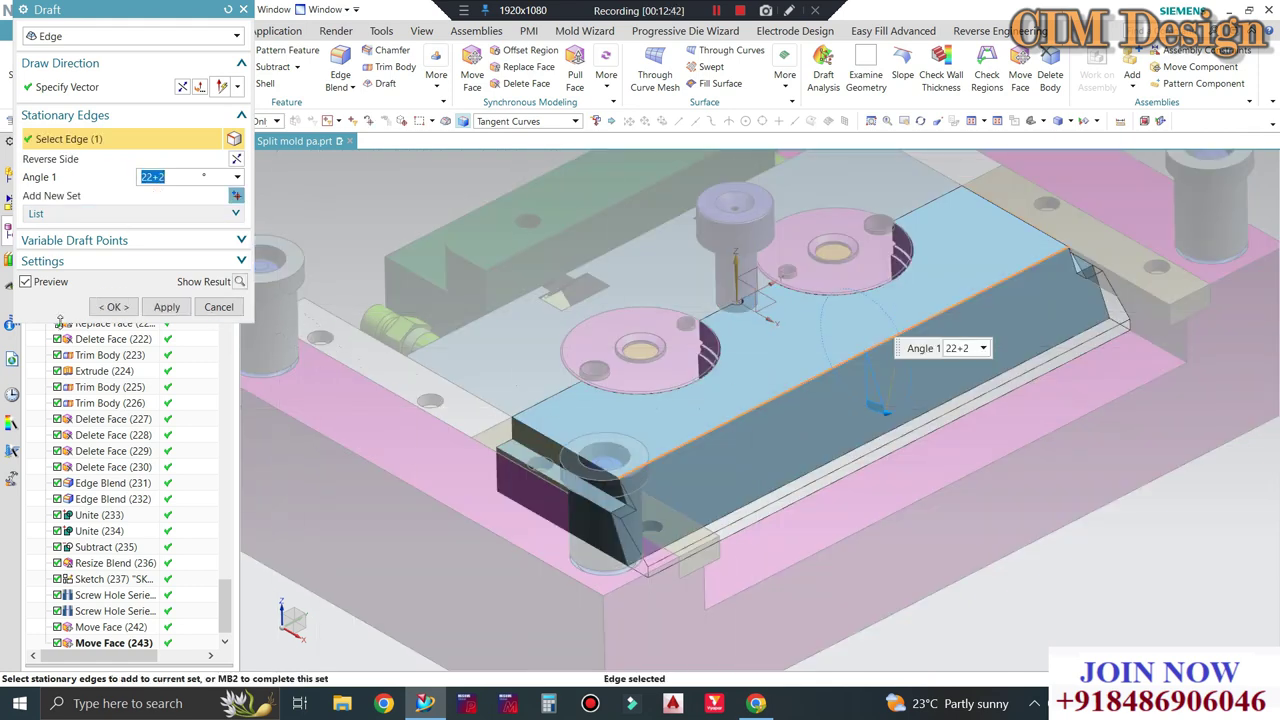
pyautogui.click(113, 306)
pyautogui.scroll(-2, 800, 373)
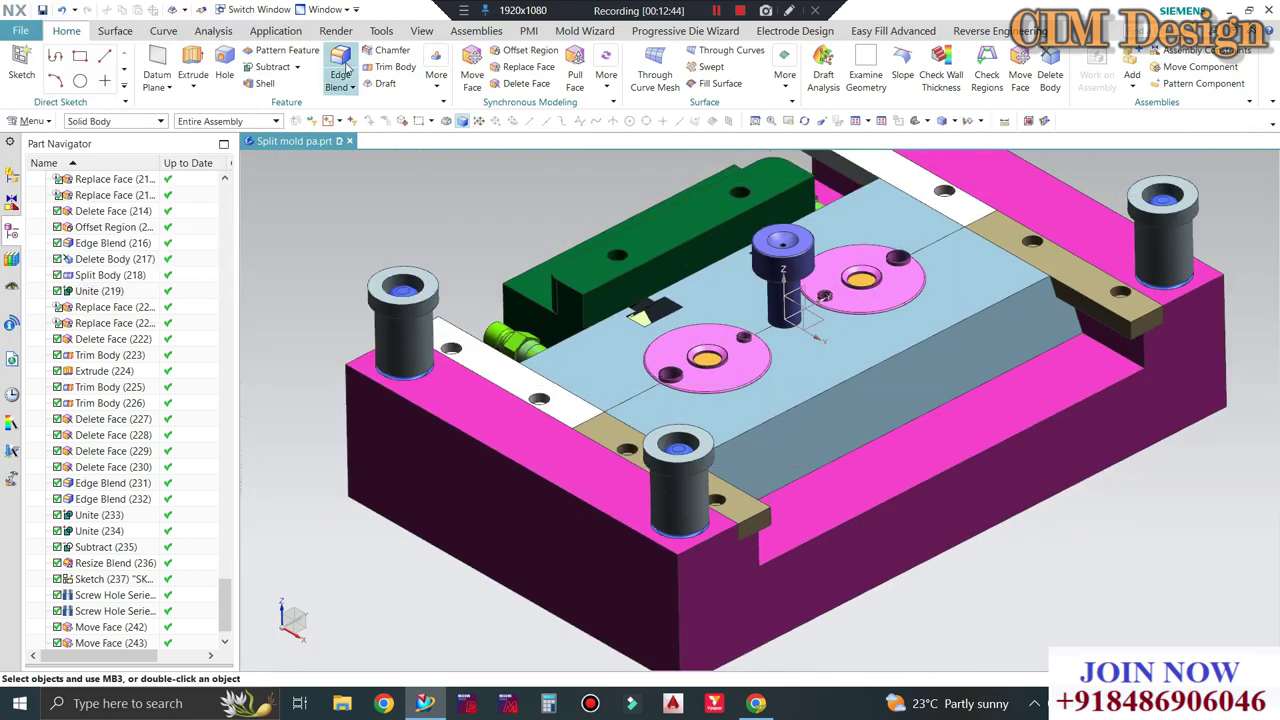
# Move the slider block's drafted side face by 10 mm.
pyautogui.click(471, 70)
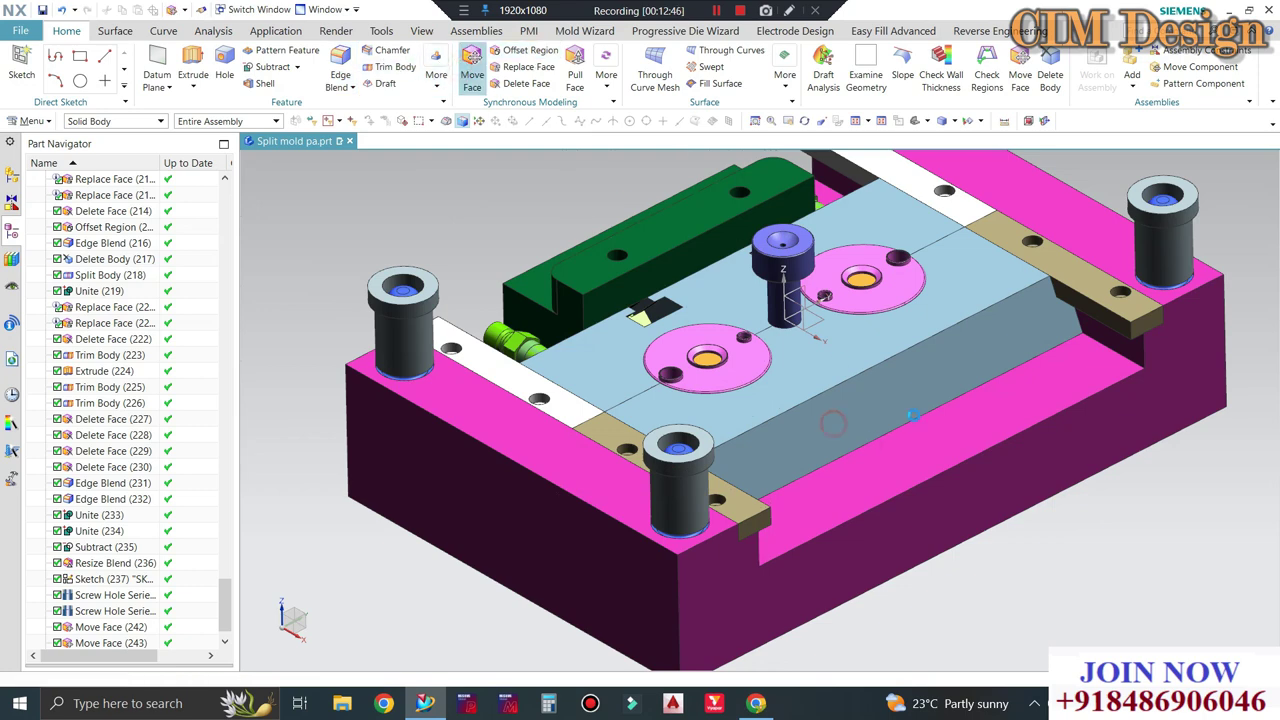
pyautogui.click(833, 424)
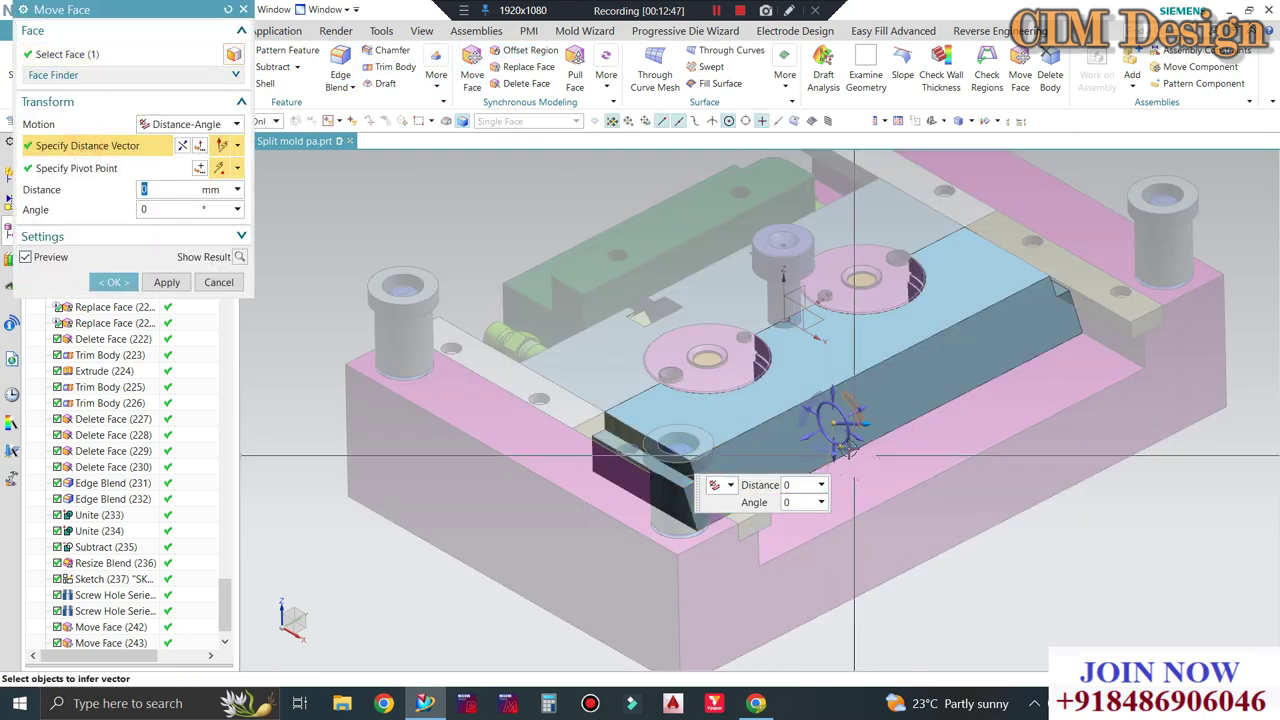
pyautogui.click(800, 460)
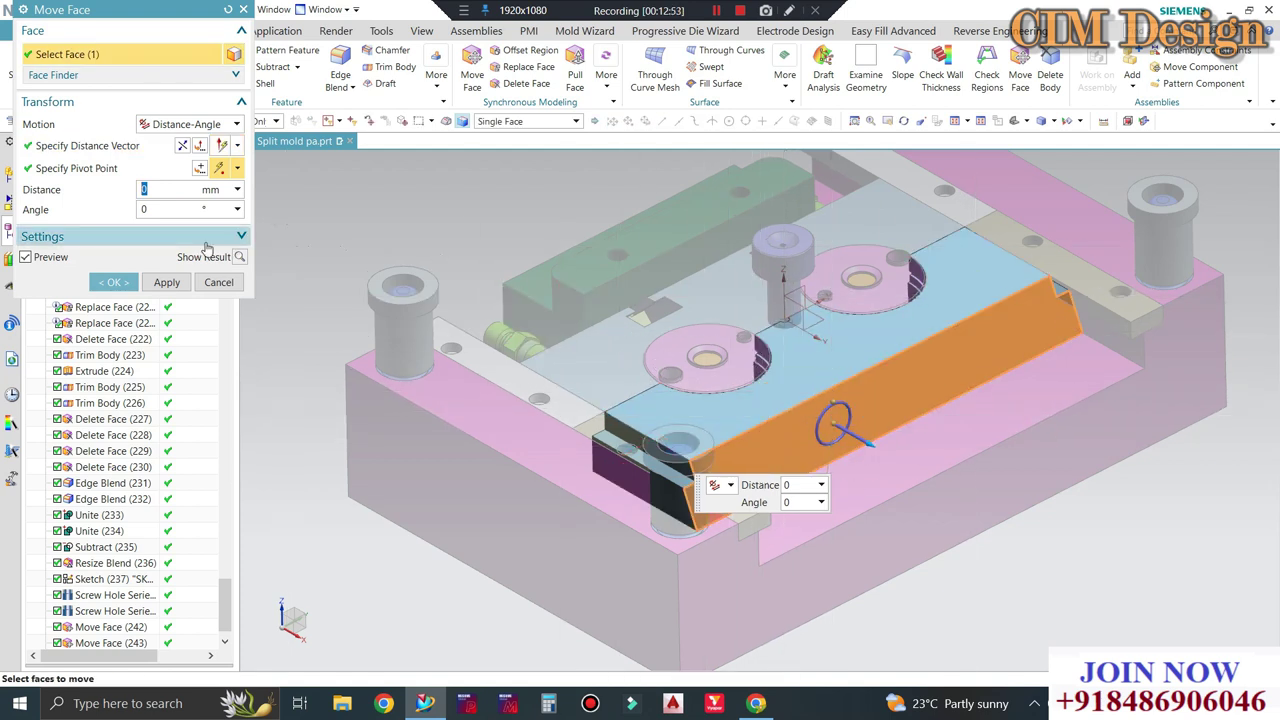
pyautogui.write('10')
pyautogui.press('Return')
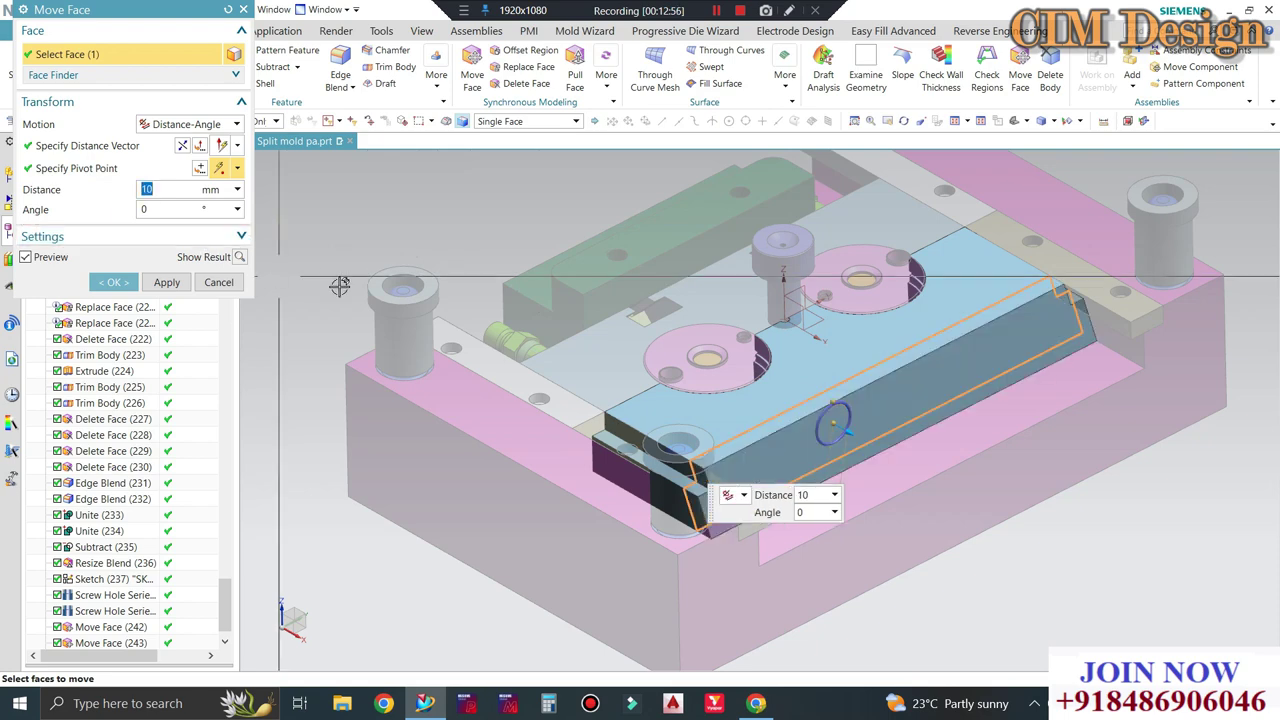
pyautogui.middleClick(736, 377)
pyautogui.moveTo(736, 377); pyautogui.dragTo(844, 356, button='middle')
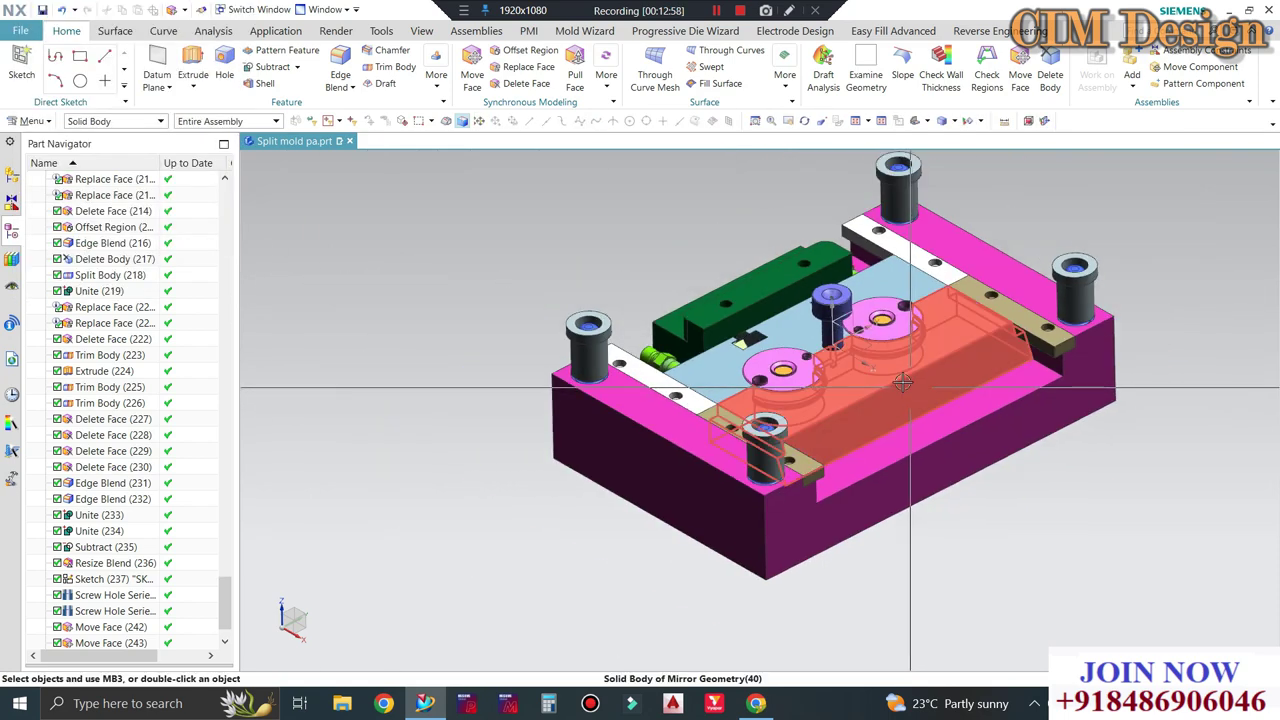
pyautogui.press('F8')
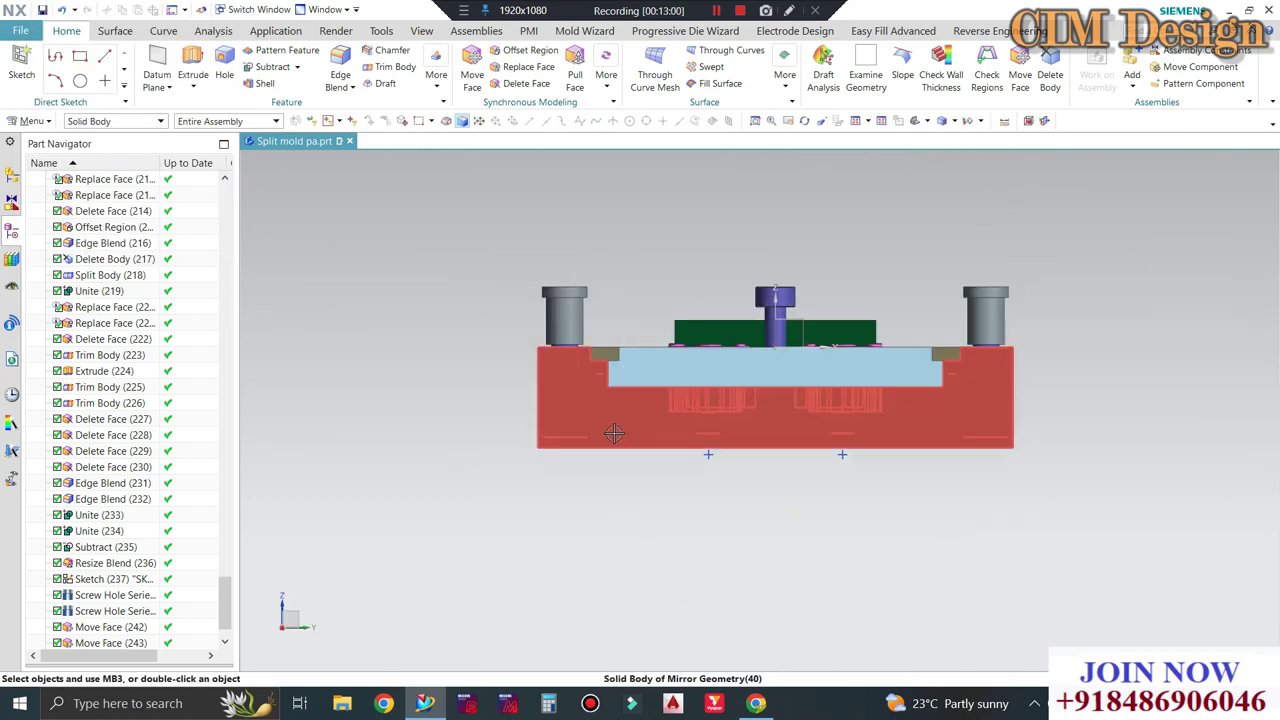
pyautogui.moveTo(628, 429); pyautogui.dragTo(886, 600, button='middle')
pyautogui.press('F8')
pyautogui.moveTo(720, 420); pyautogui.dragTo(662, 482, button='middle')
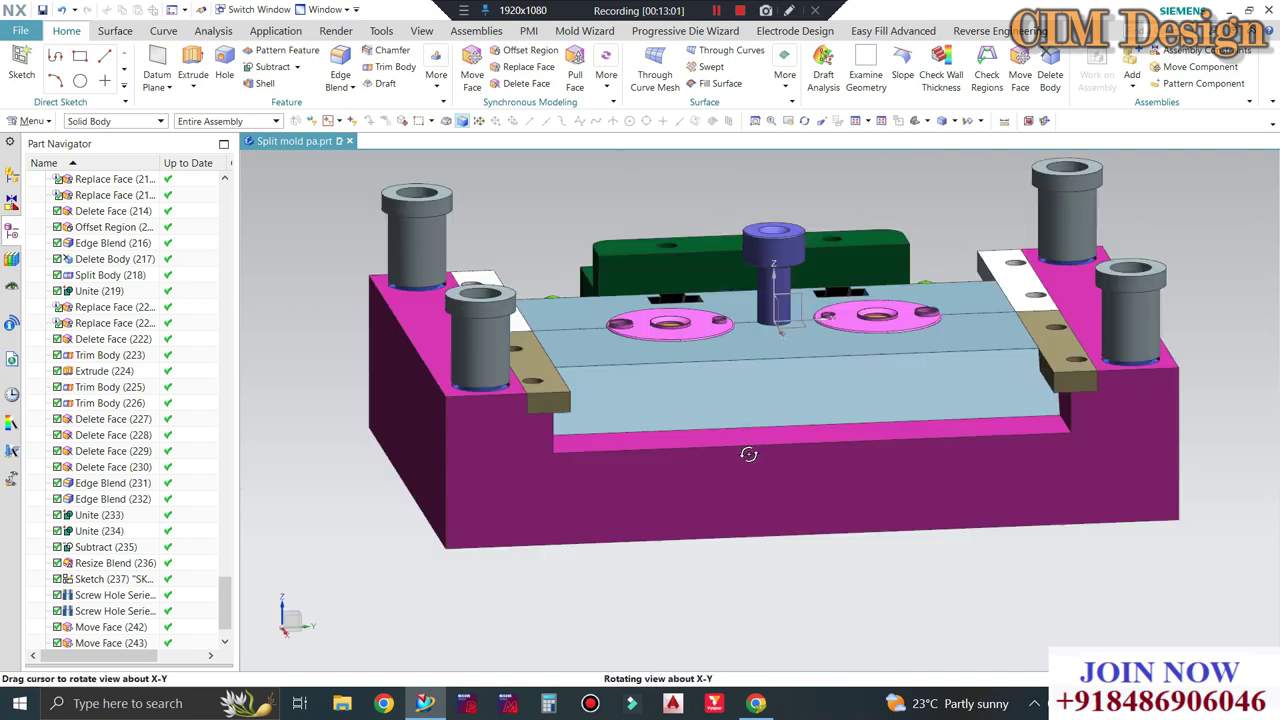
# Set the Single Curve selection filter and start a sketch on the slider's front face.
pyautogui.click(193, 62)
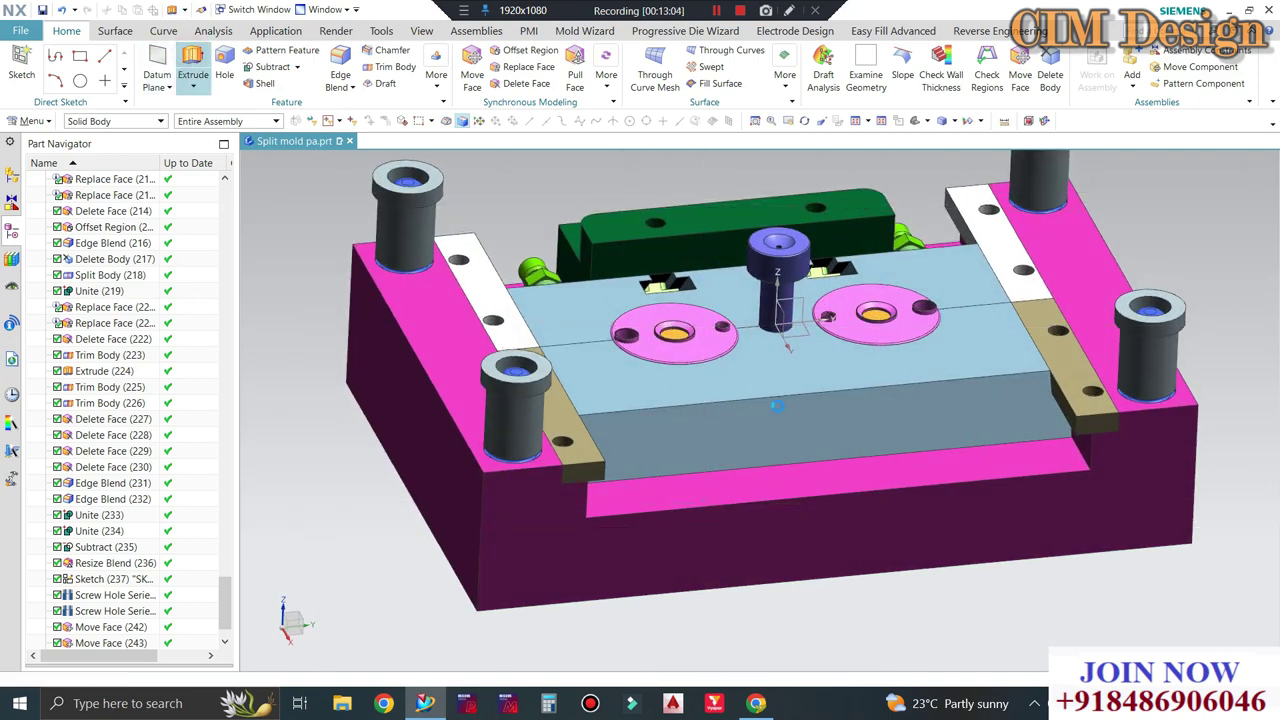
pyautogui.click(741, 422)
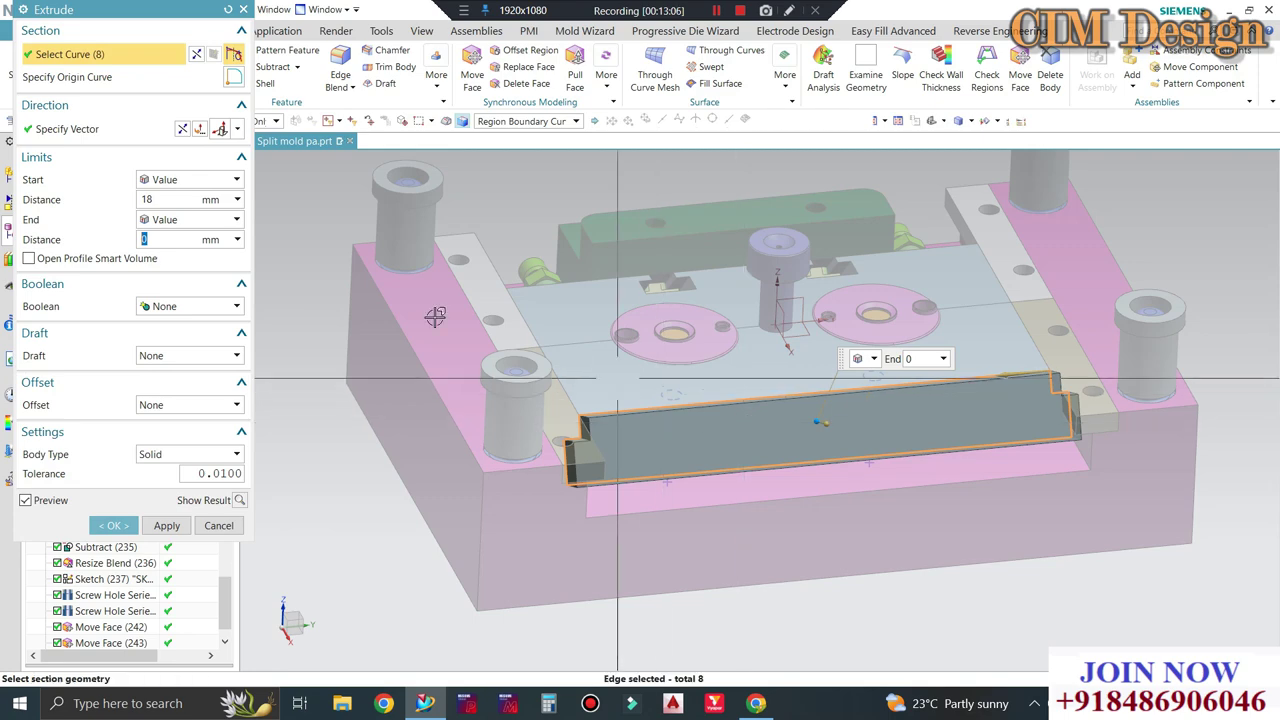
pyautogui.click(193, 62)
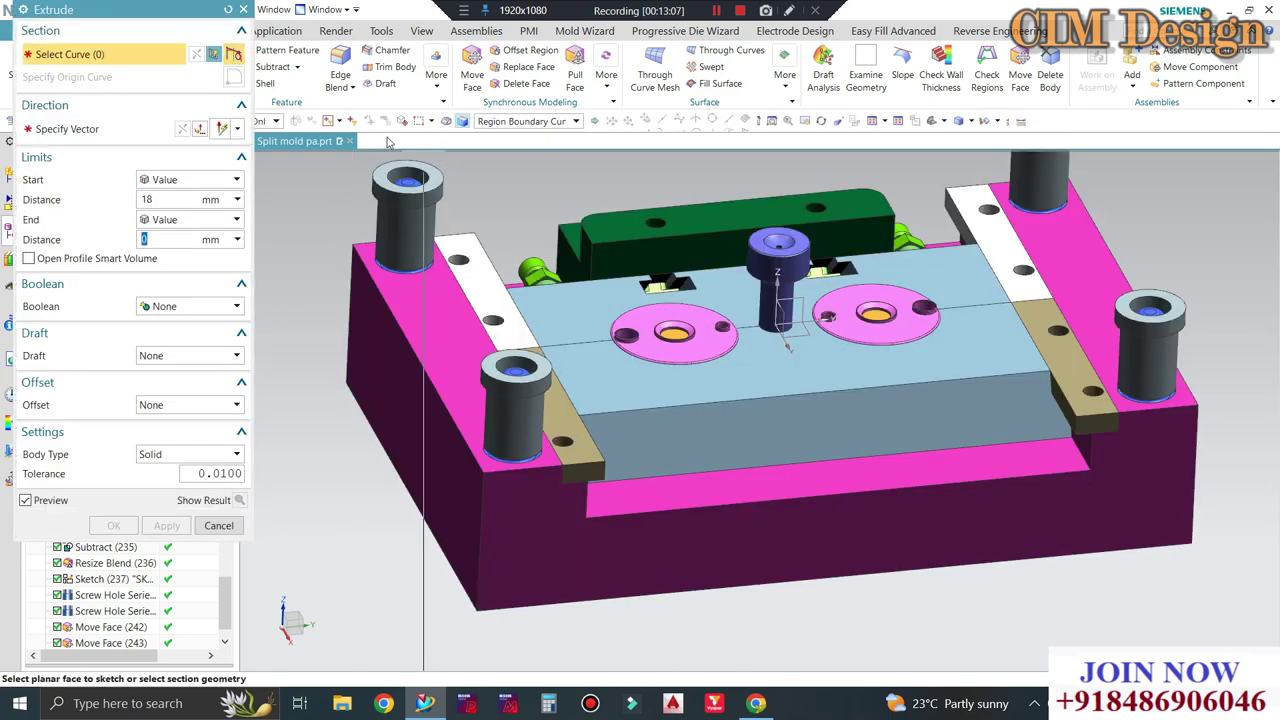
pyautogui.click(520, 121)
pyautogui.click(515, 157)
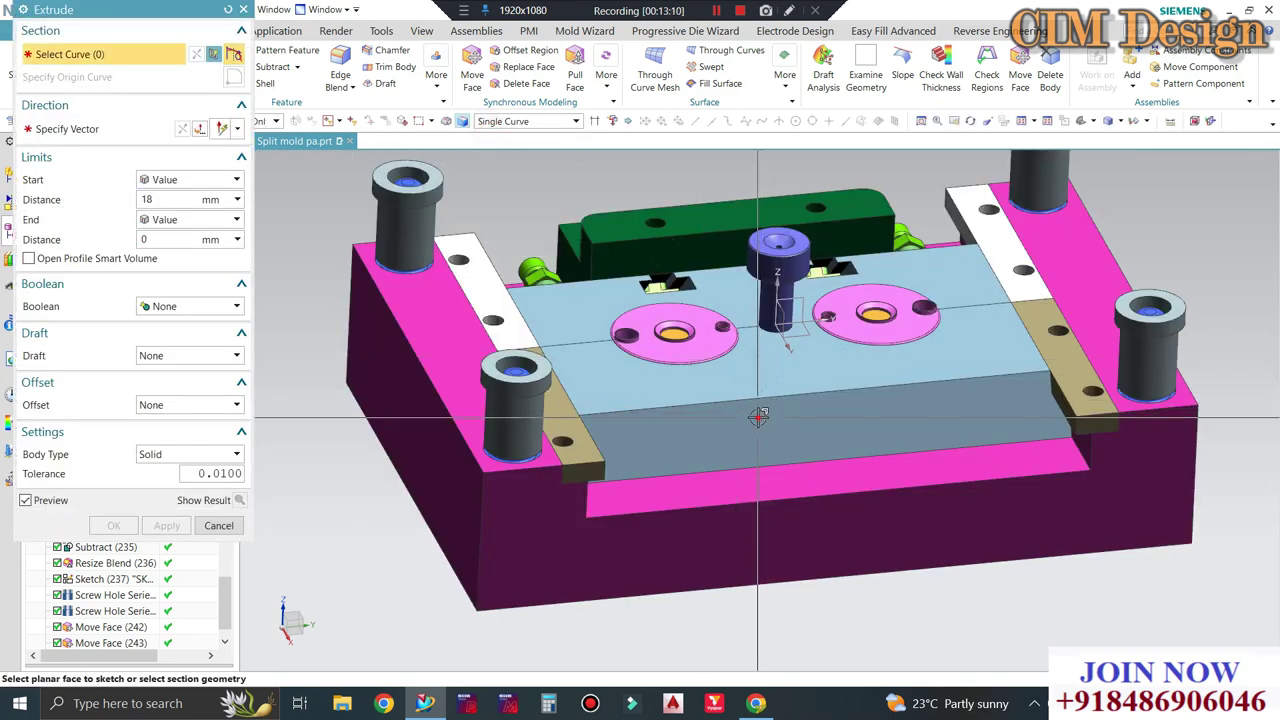
pyautogui.press('Escape')
pyautogui.click(755, 422)
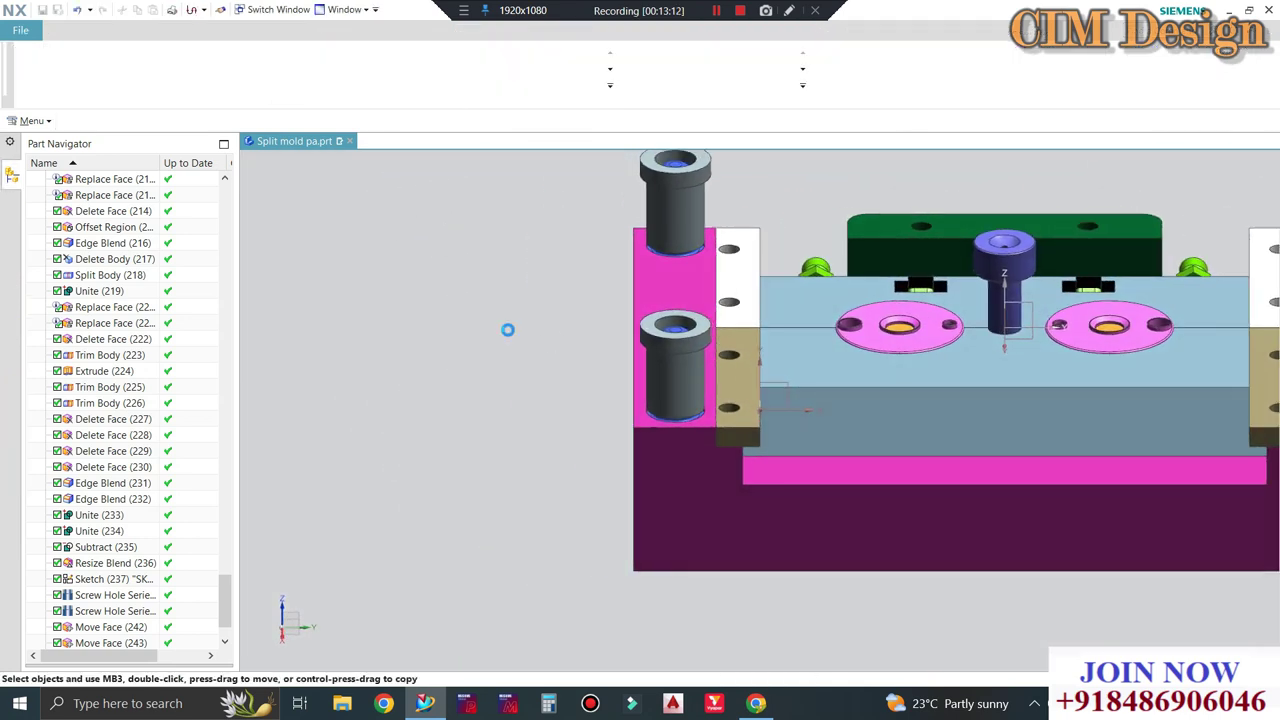
# Offset the front face's top and bottom long edges 5 mm inward.
pyautogui.scroll(2, 800, 371)
pyautogui.scroll(1, 800, 371)
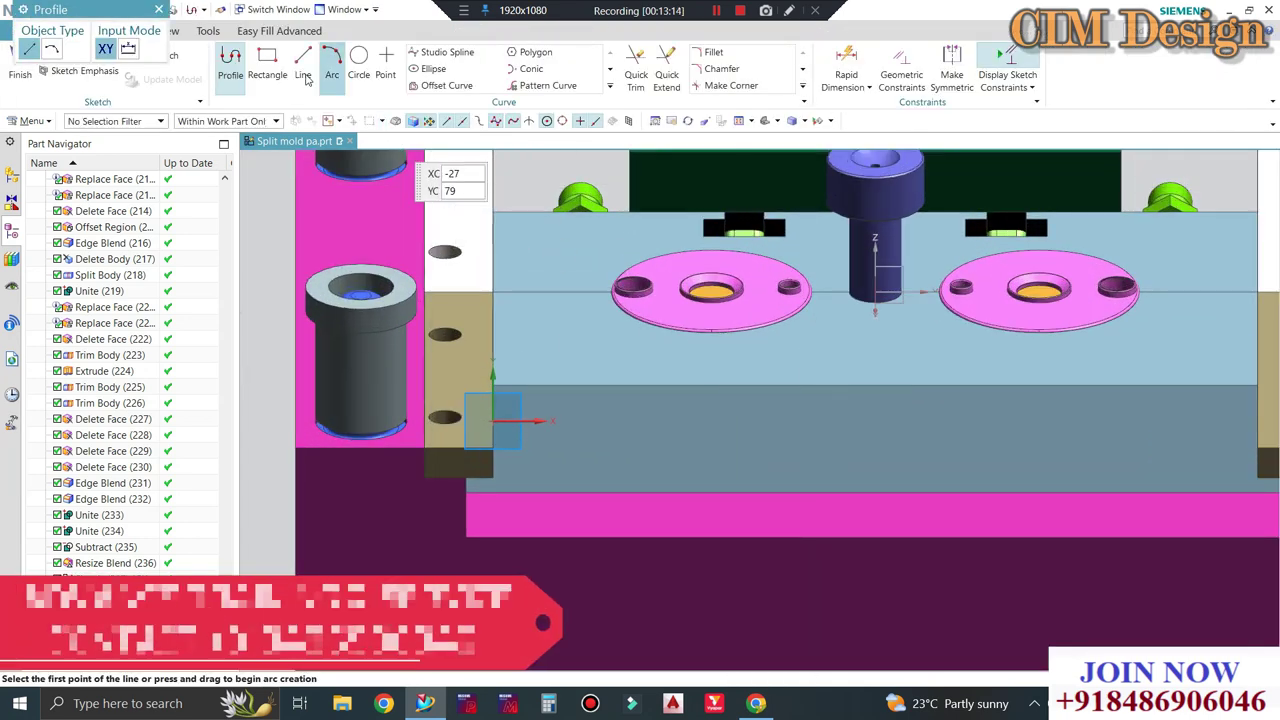
pyautogui.click(267, 57)
pyautogui.scroll(3, 647, 411)
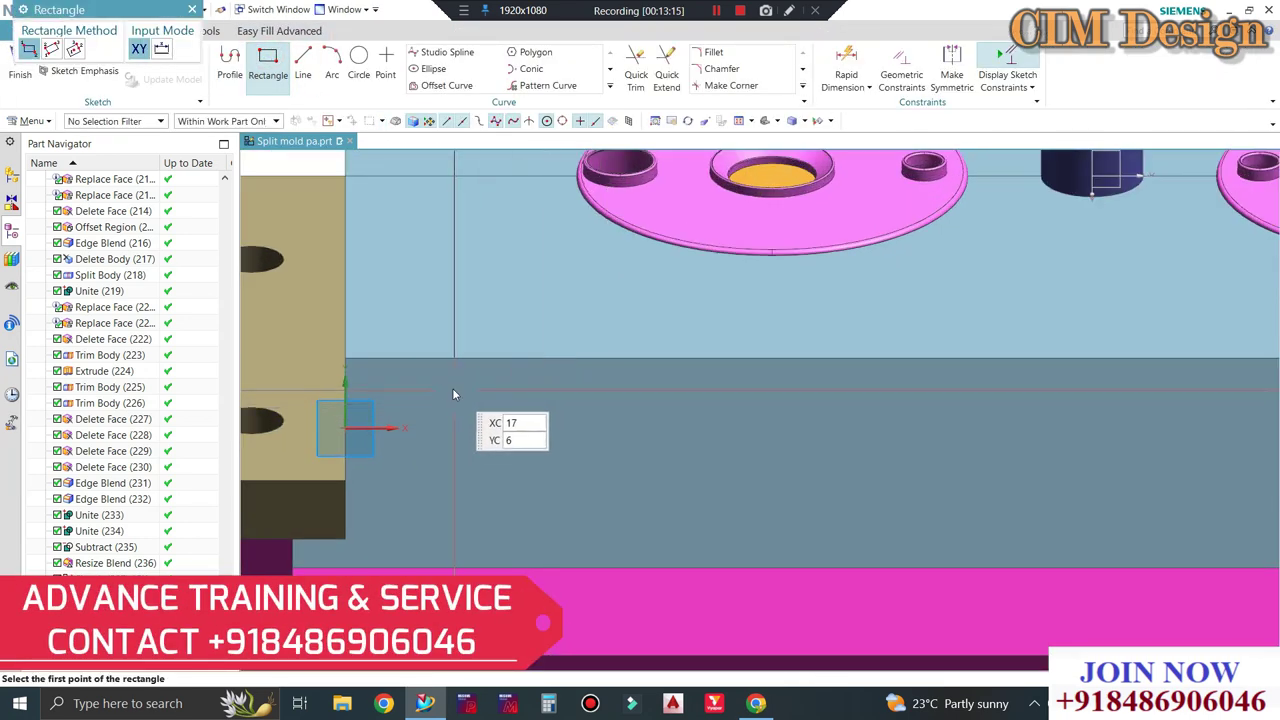
pyautogui.click(440, 85)
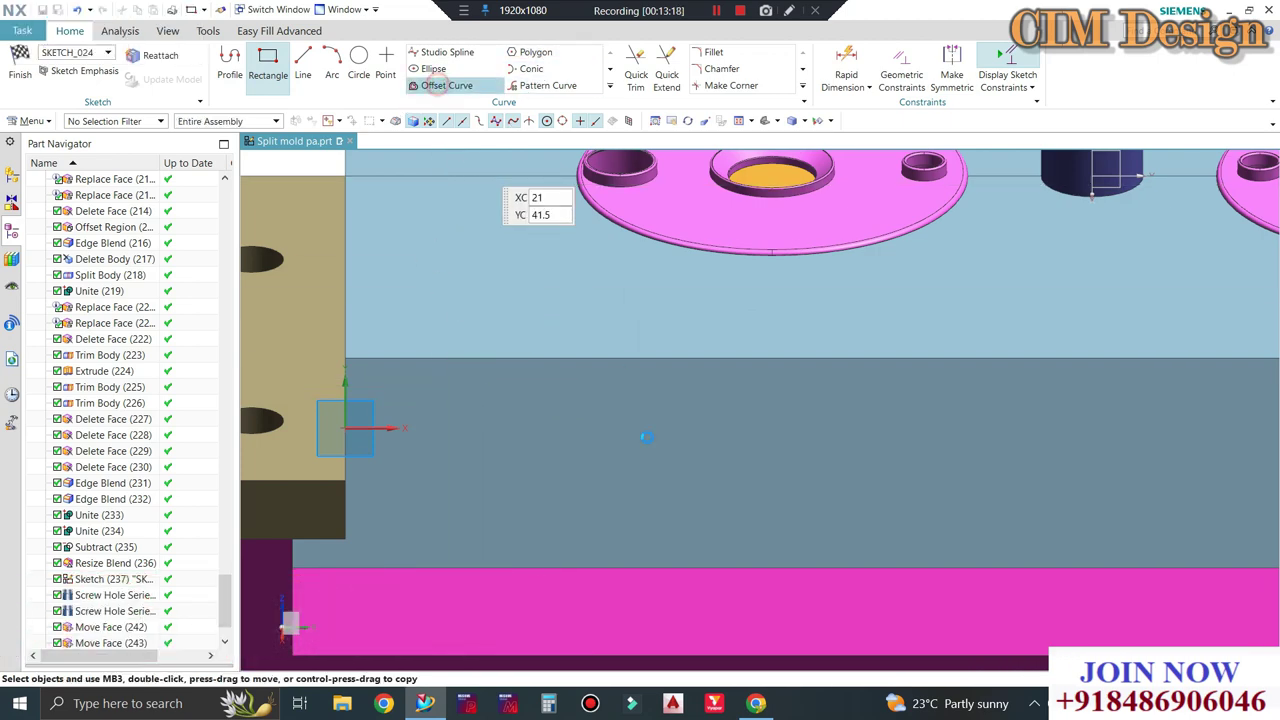
pyautogui.click(608, 359)
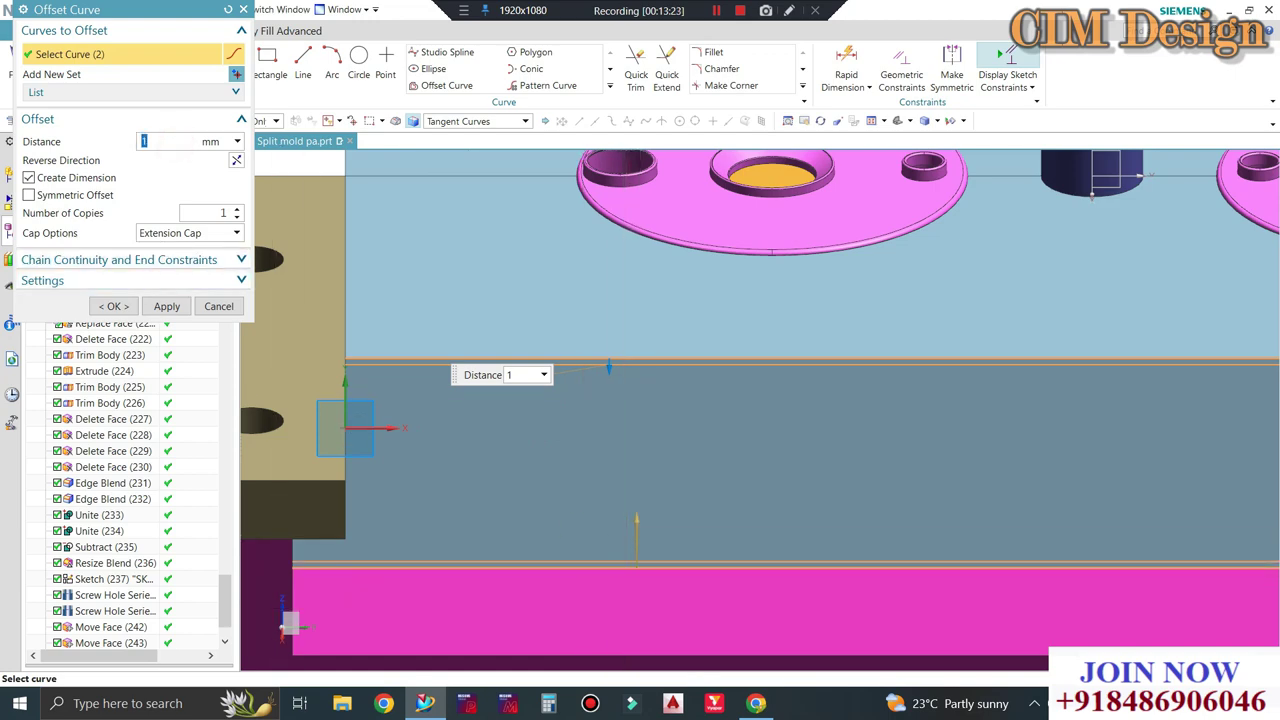
pyautogui.write('5')
pyautogui.click(113, 306)
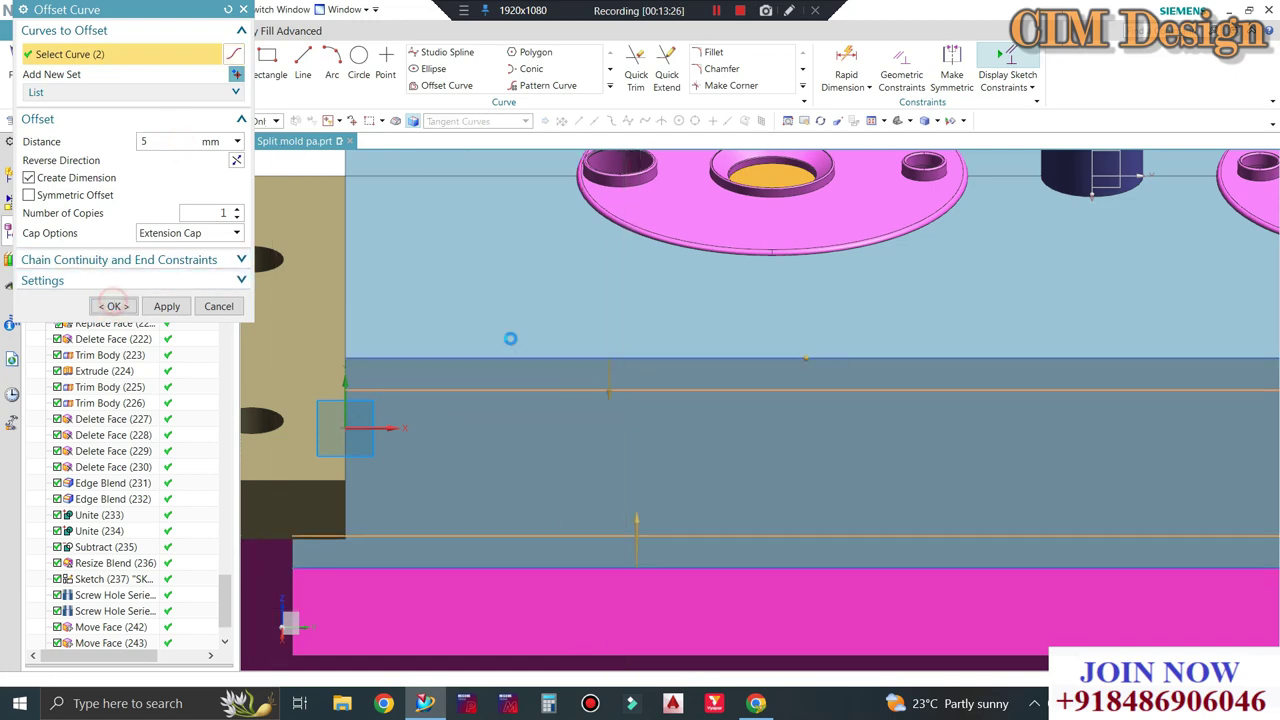
pyautogui.scroll(-3, 640, 341)
pyautogui.moveTo(640, 341); pyautogui.dragTo(338, 121, button='middle')
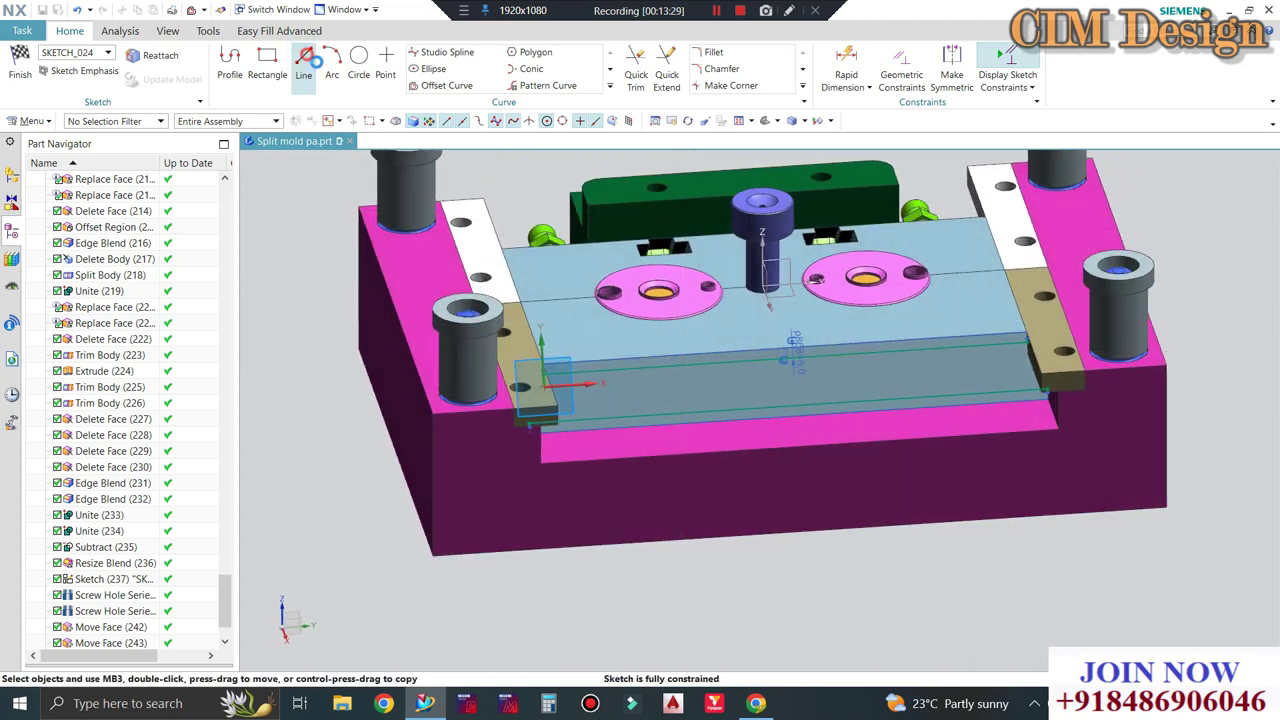
# Draw a vertical line between the offset lines, offset it, and dimension it.
pyautogui.click(313, 60)
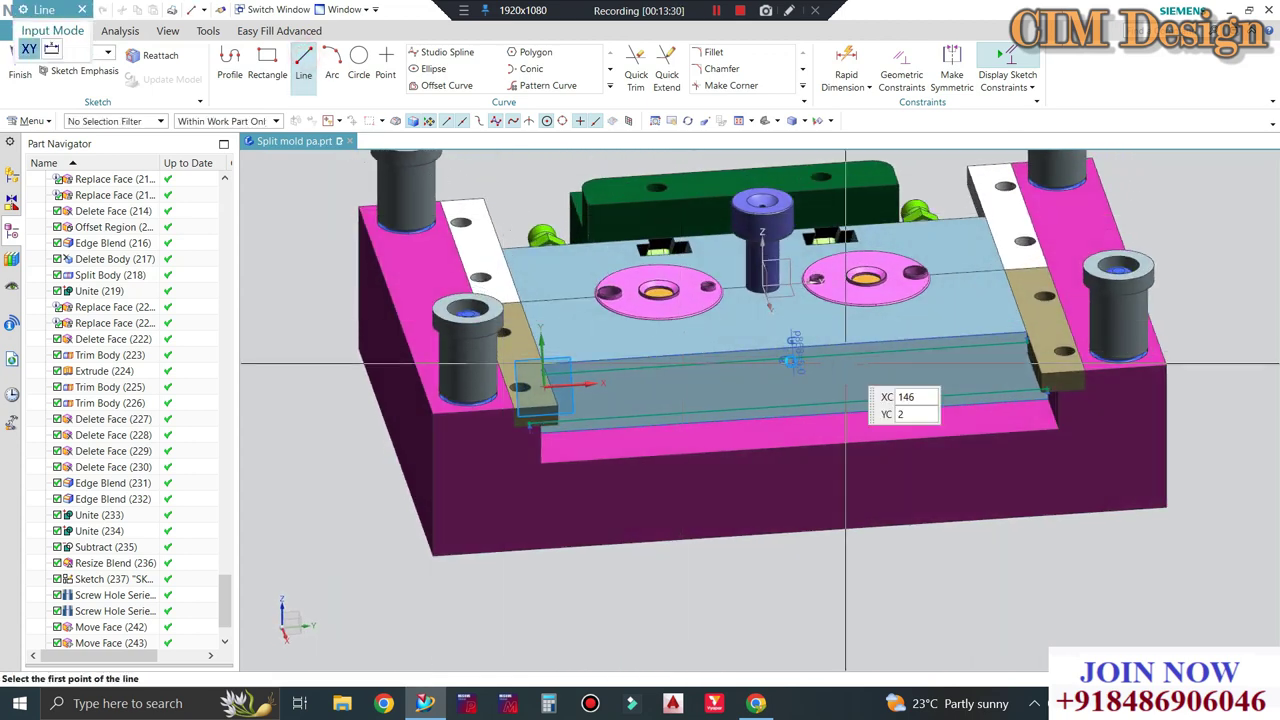
pyautogui.scroll(5, 868, 386)
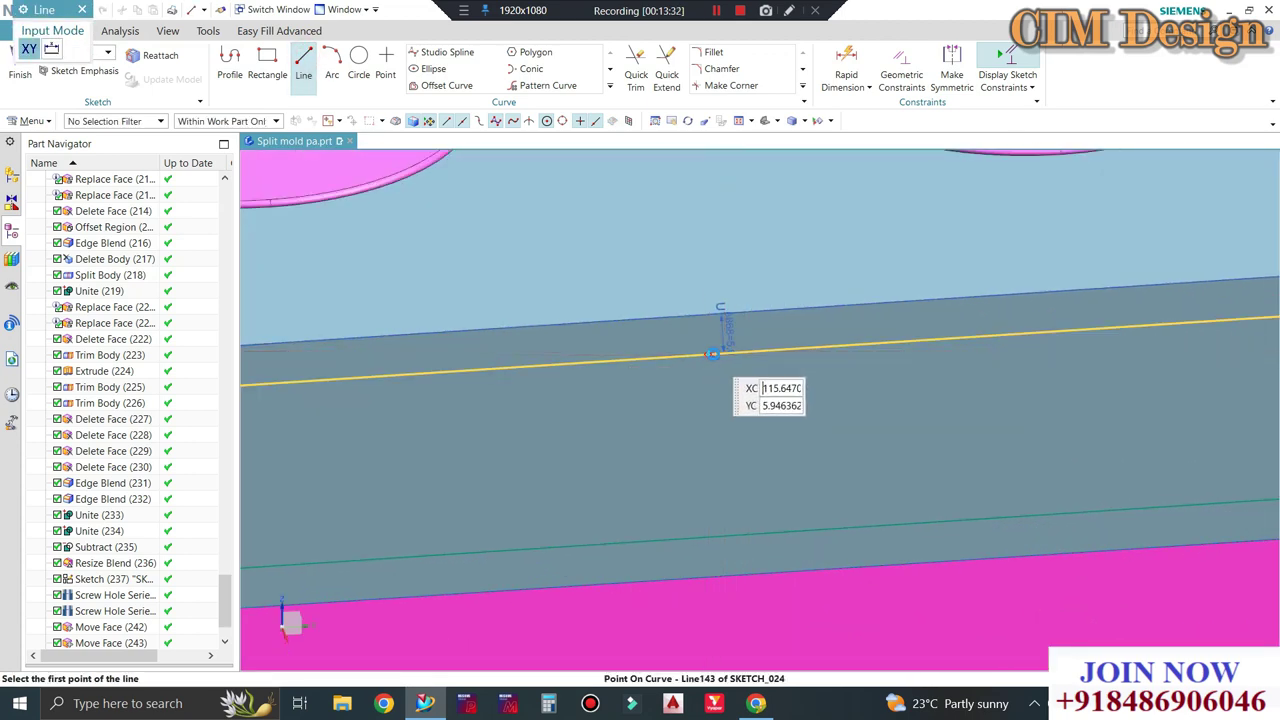
pyautogui.click(713, 354)
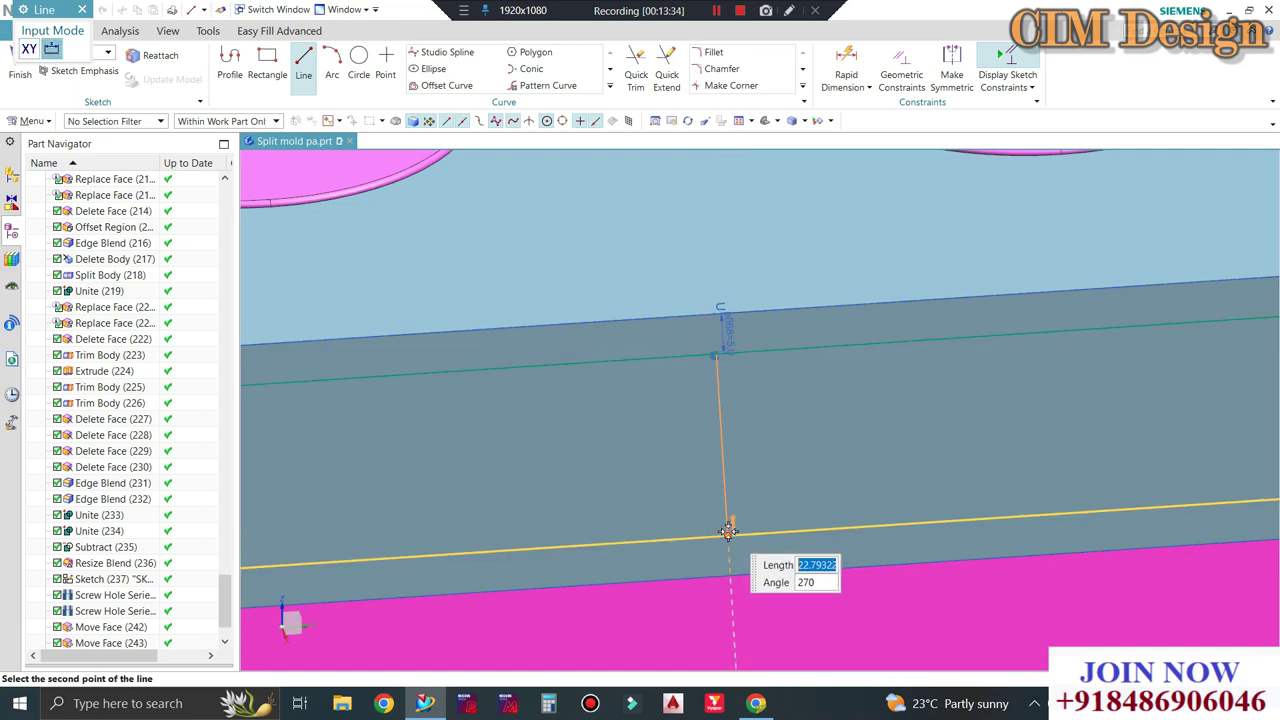
pyautogui.click(727, 530)
pyautogui.scroll(-5, 727, 430)
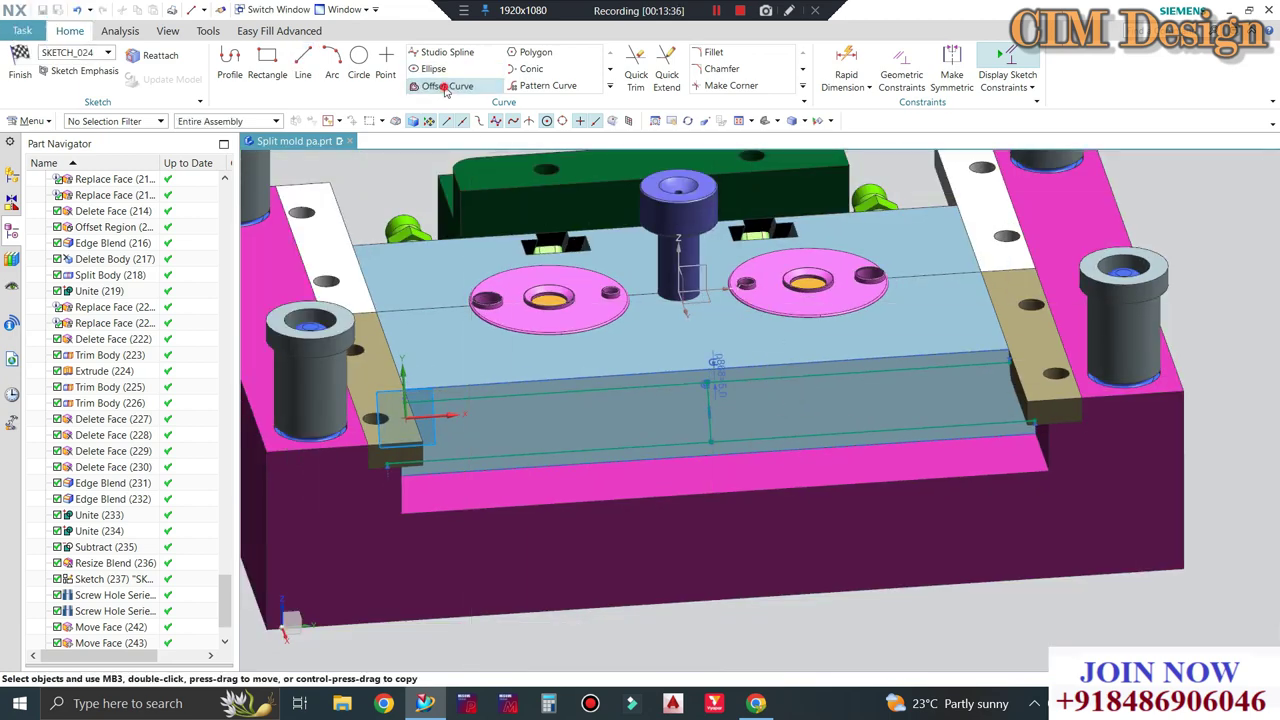
pyautogui.click(446, 85)
pyautogui.click(709, 410)
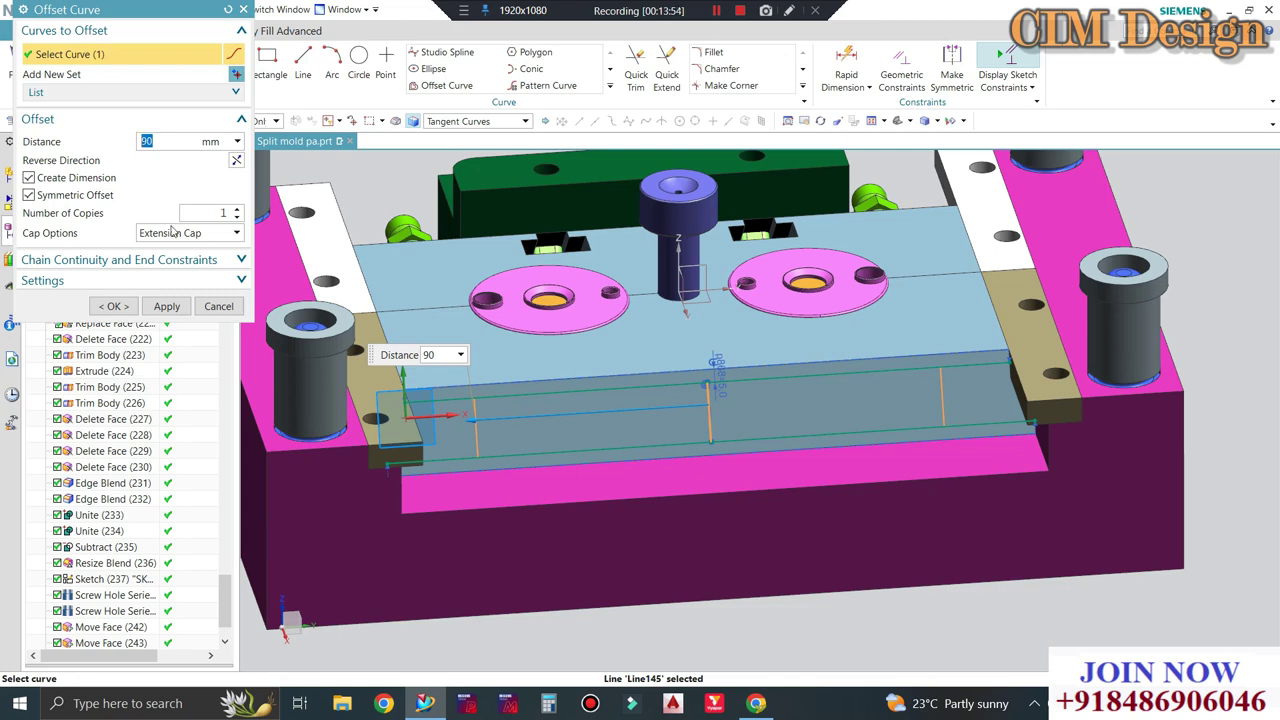
pyautogui.click(120, 305)
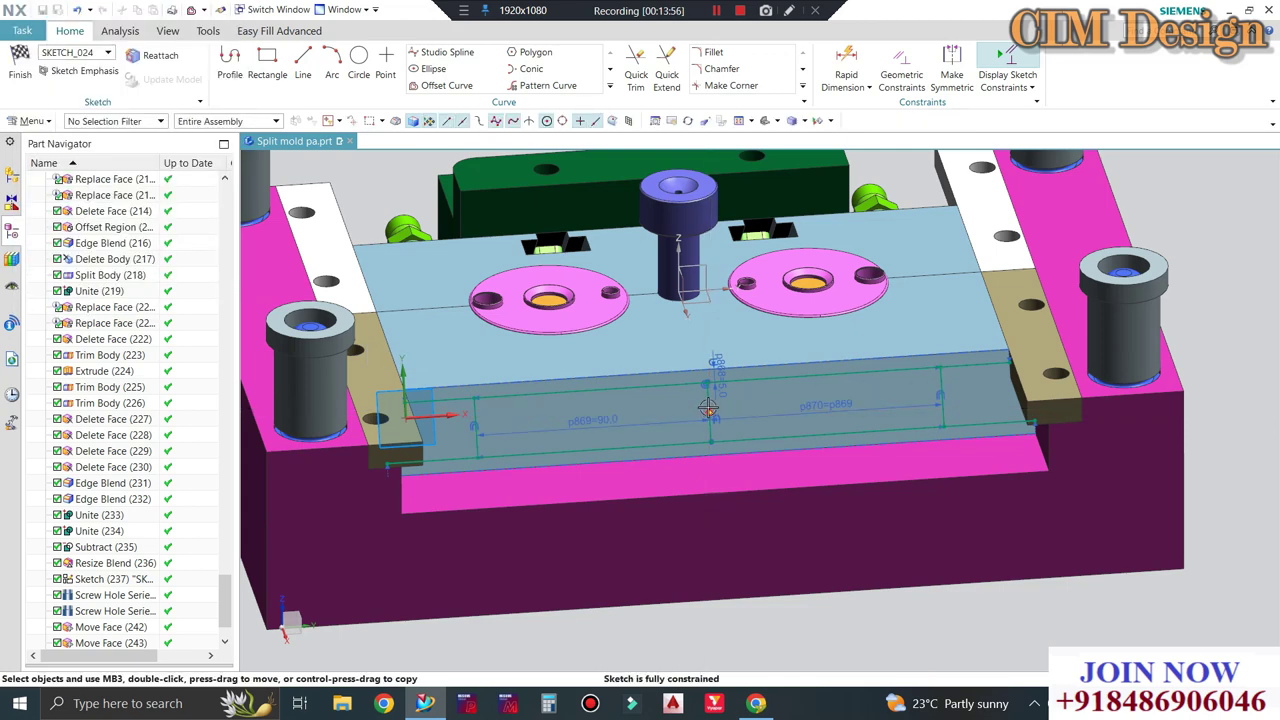
pyautogui.rightClick(708, 440)
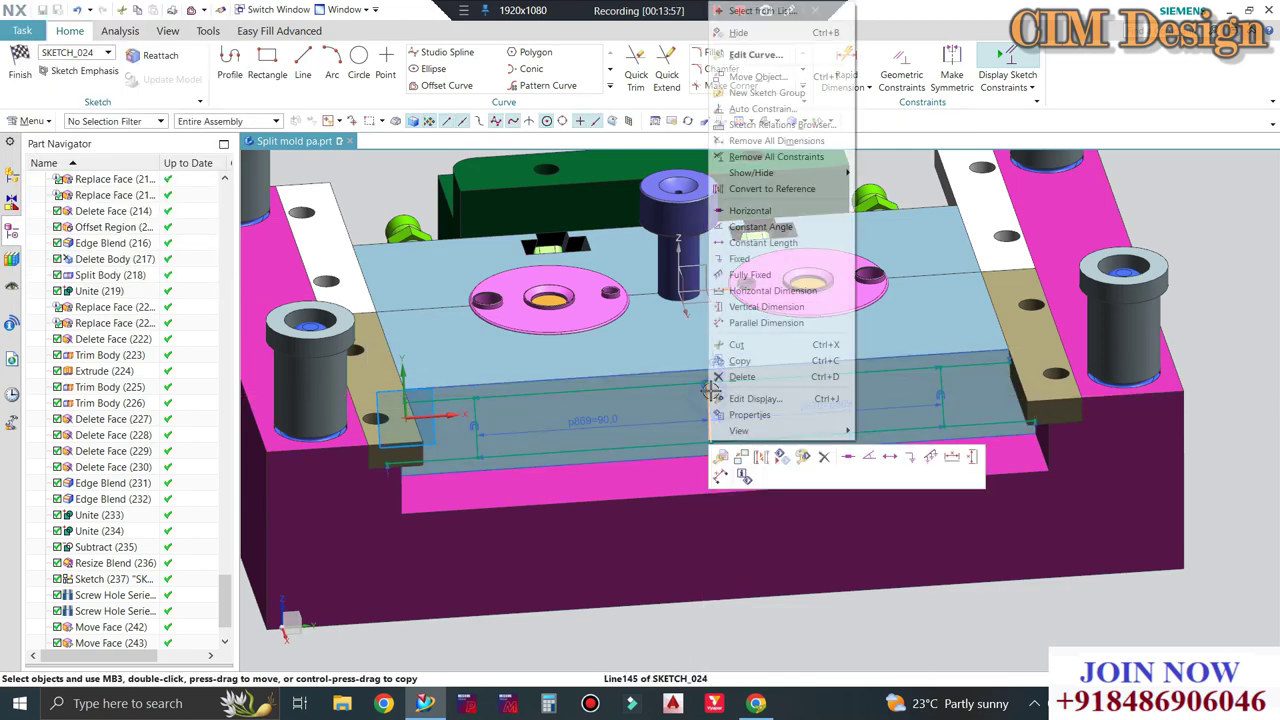
pyautogui.click(763, 457)
# Quick Trim the extra line segment into a rectangular profile and finish the sketch.
pyautogui.click(628, 72)
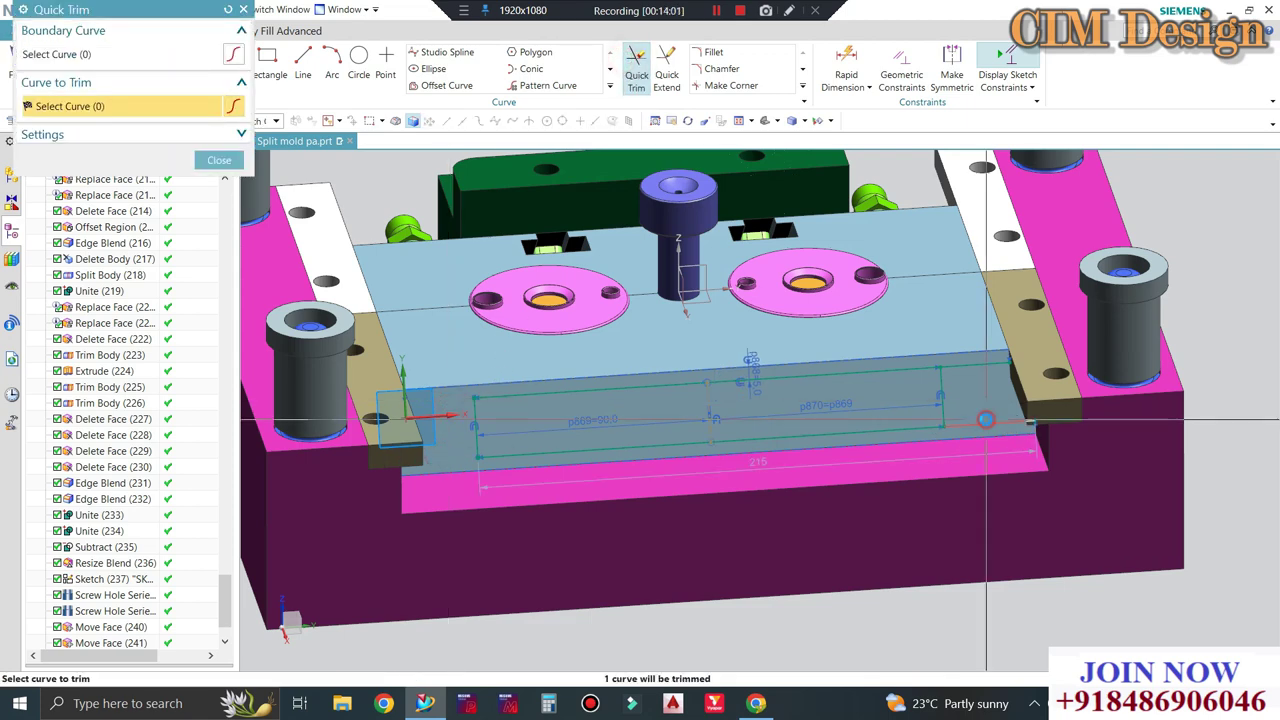
pyautogui.scroll(-3, 985, 419)
pyautogui.scroll(-3, 985, 419)
pyautogui.moveTo(985, 419); pyautogui.dragTo(905, 380, button='middle')
pyautogui.scroll(5, 765, 393)
pyautogui.click(955, 347)
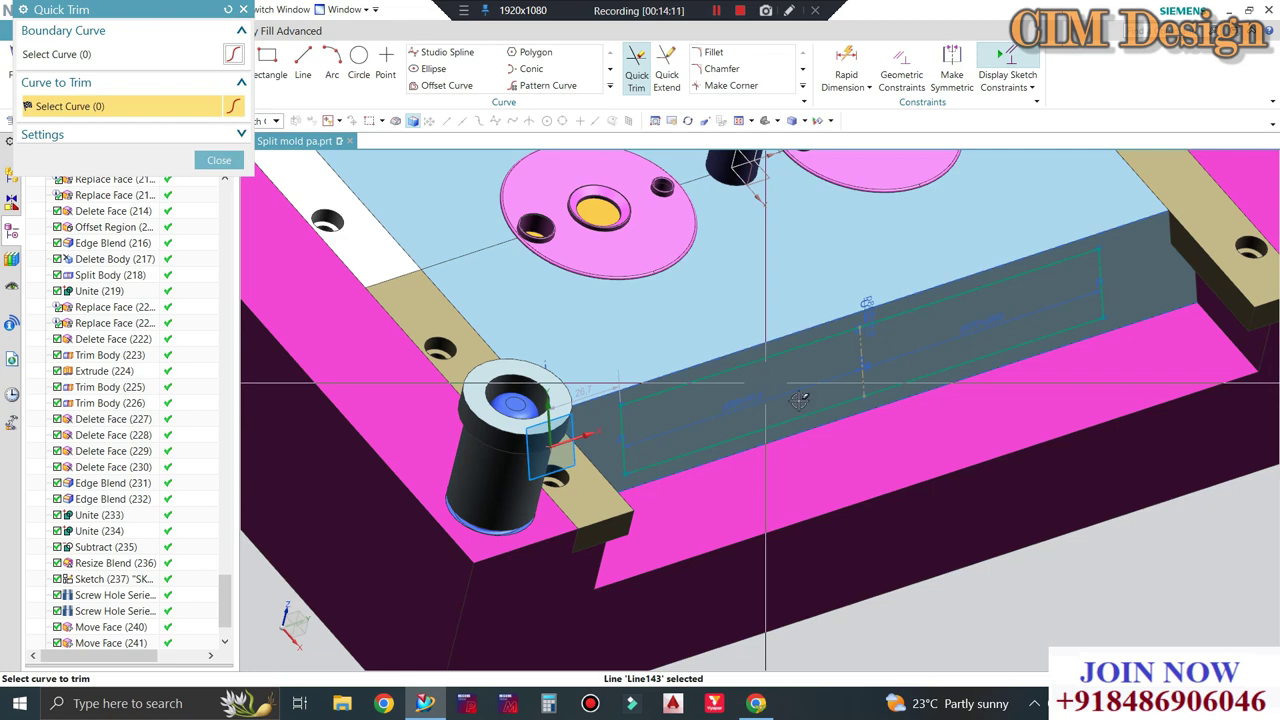
pyautogui.scroll(-1, 831, 419)
pyautogui.click(218, 161)
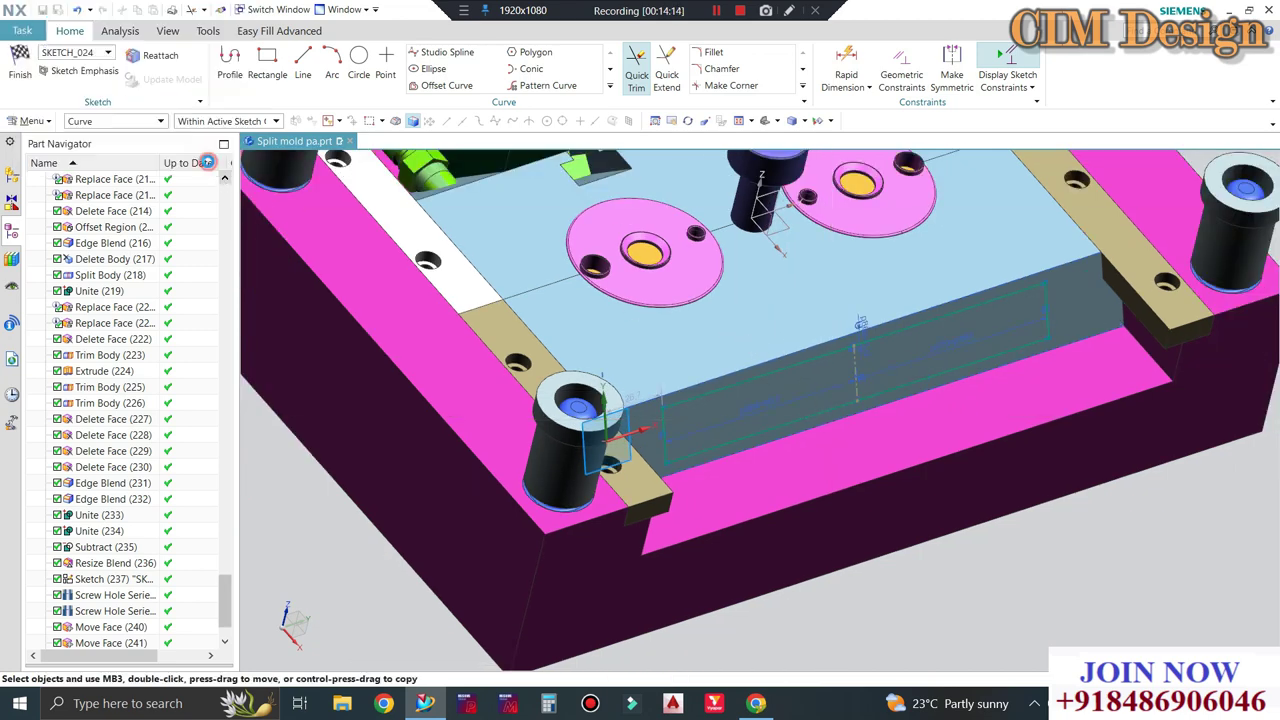
pyautogui.hotkey('ctrl', 'q')
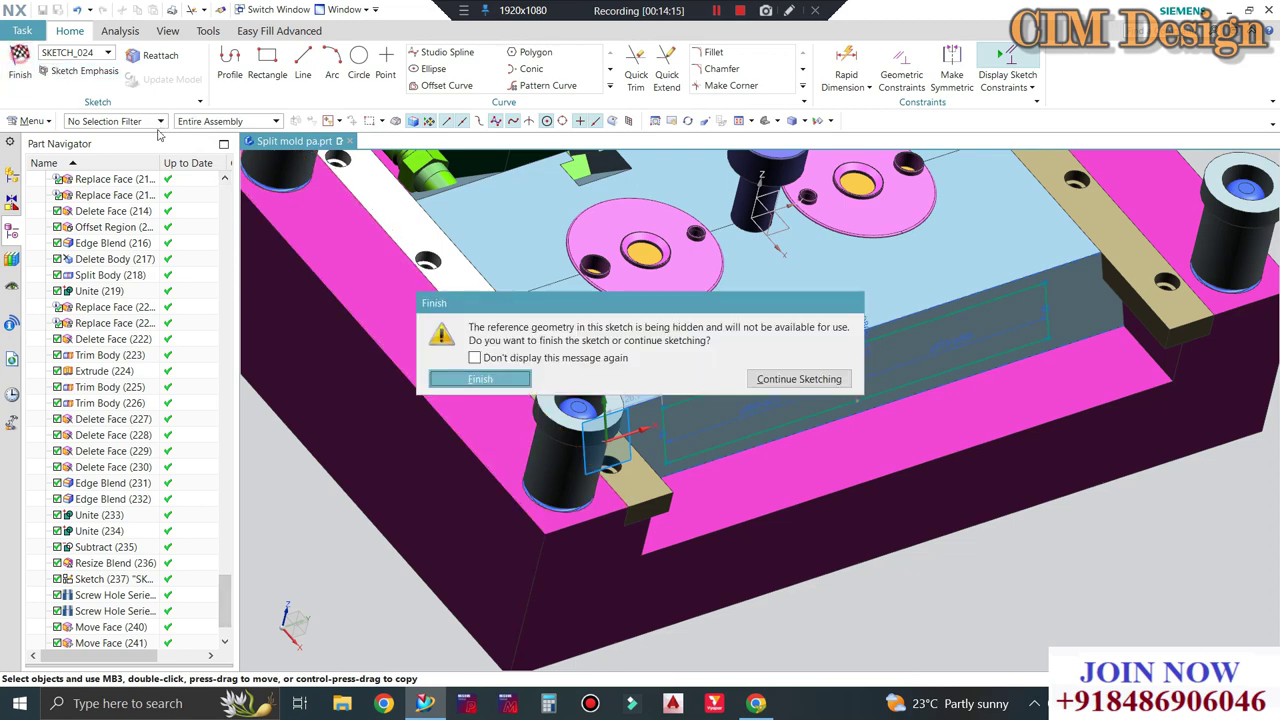
pyautogui.press('Return')
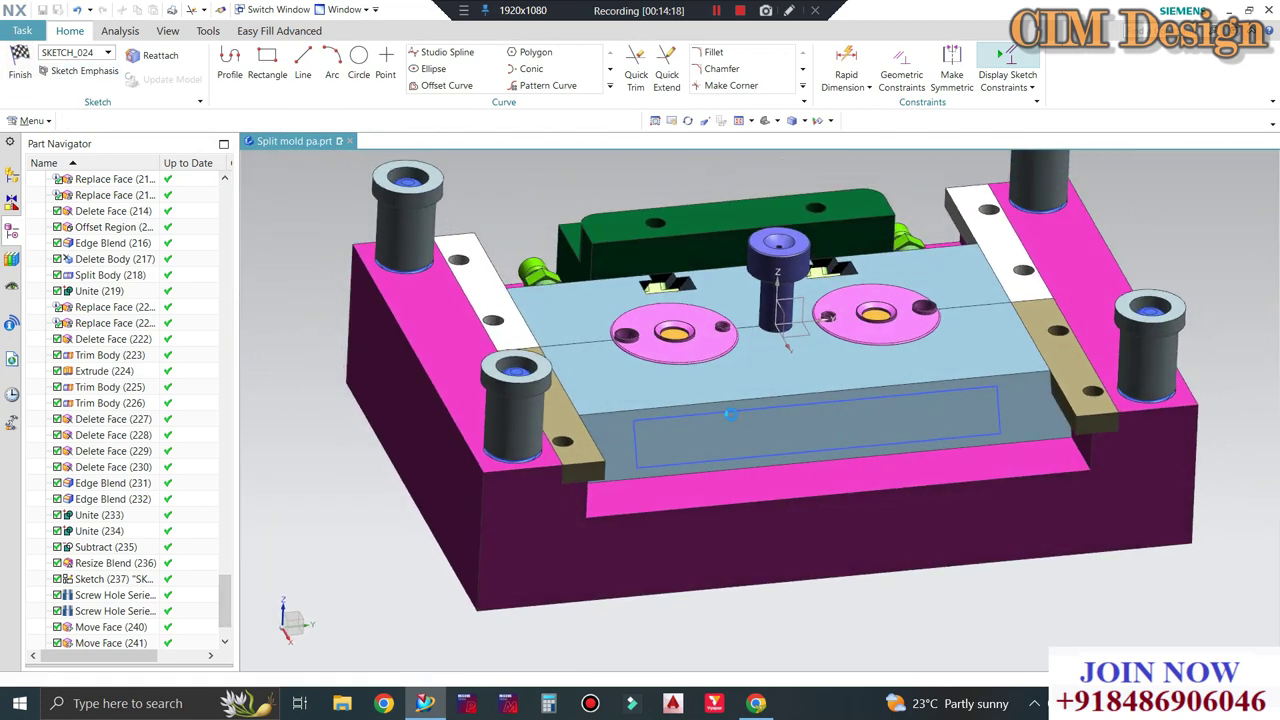
# Extrude the SKETCH_024 rectangle from 6 mm start to -0.5 mm end, creating Extrude (244).
pyautogui.press('x')
pyautogui.click(731, 413)
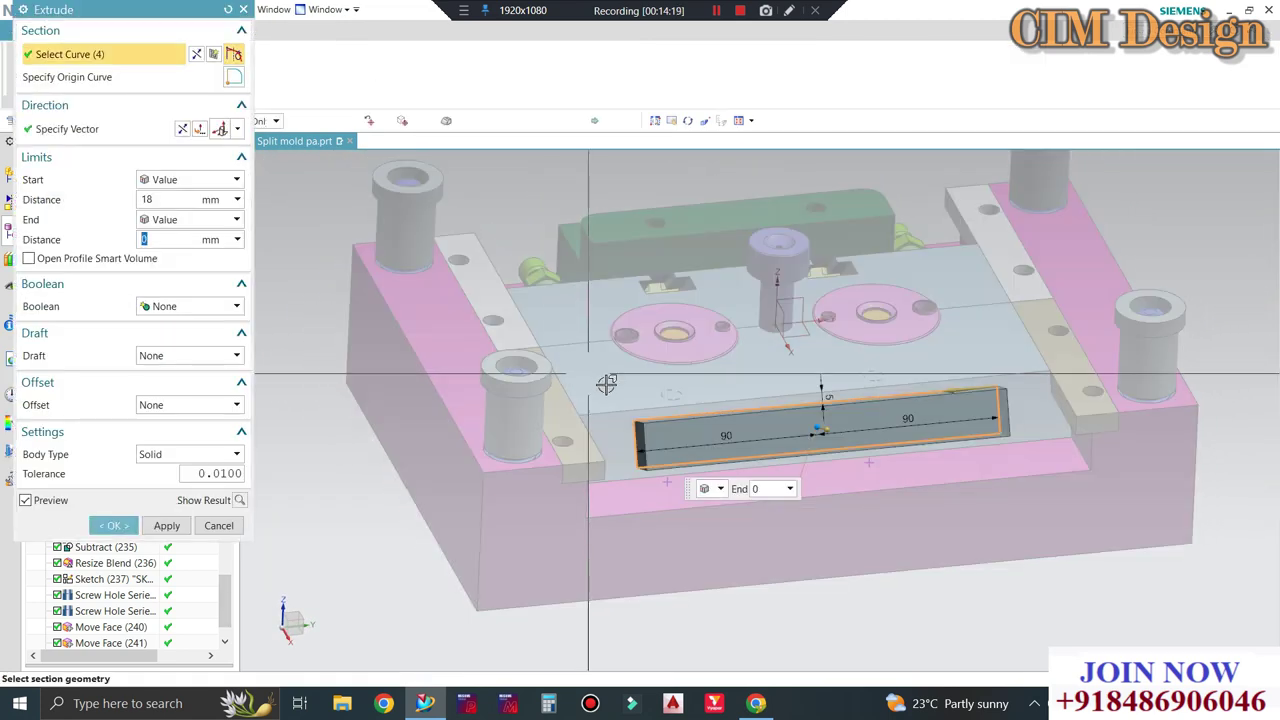
pyautogui.moveTo(636, 416); pyautogui.dragTo(760, 430, button='middle')
pyautogui.scroll(3, 800, 420)
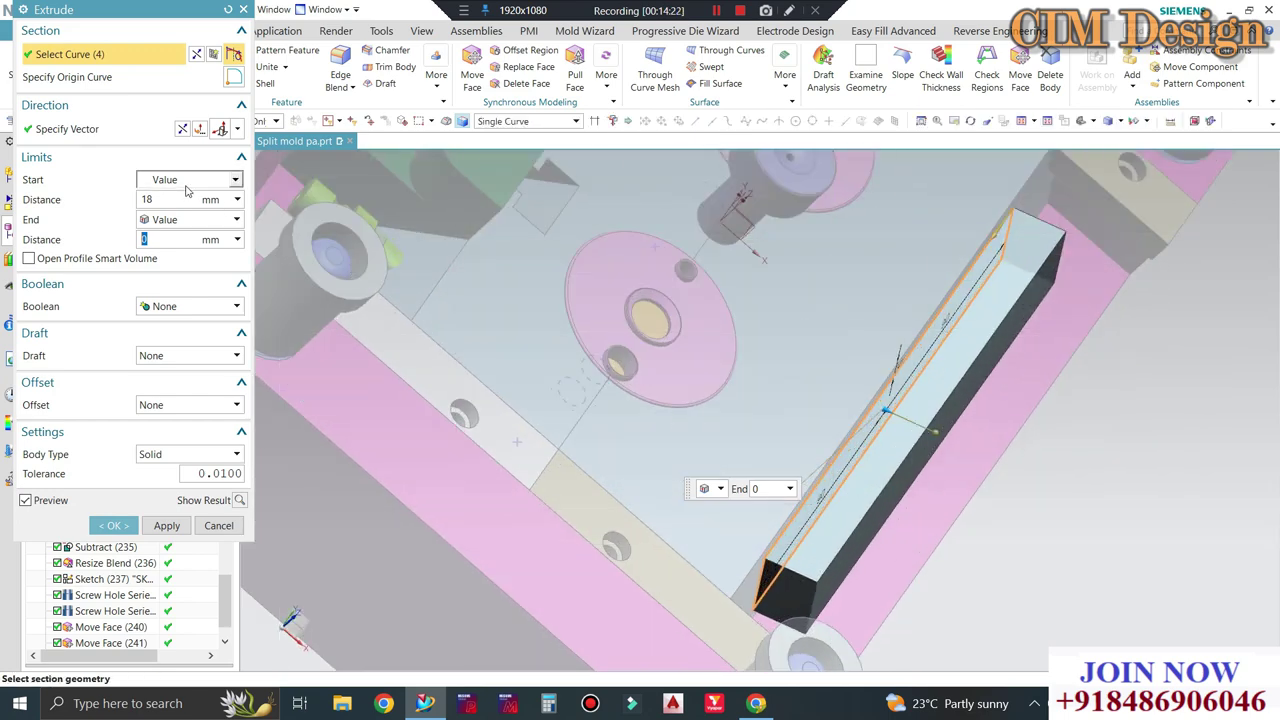
pyautogui.click(179, 199)
pyautogui.write('6')
pyautogui.press('Return')
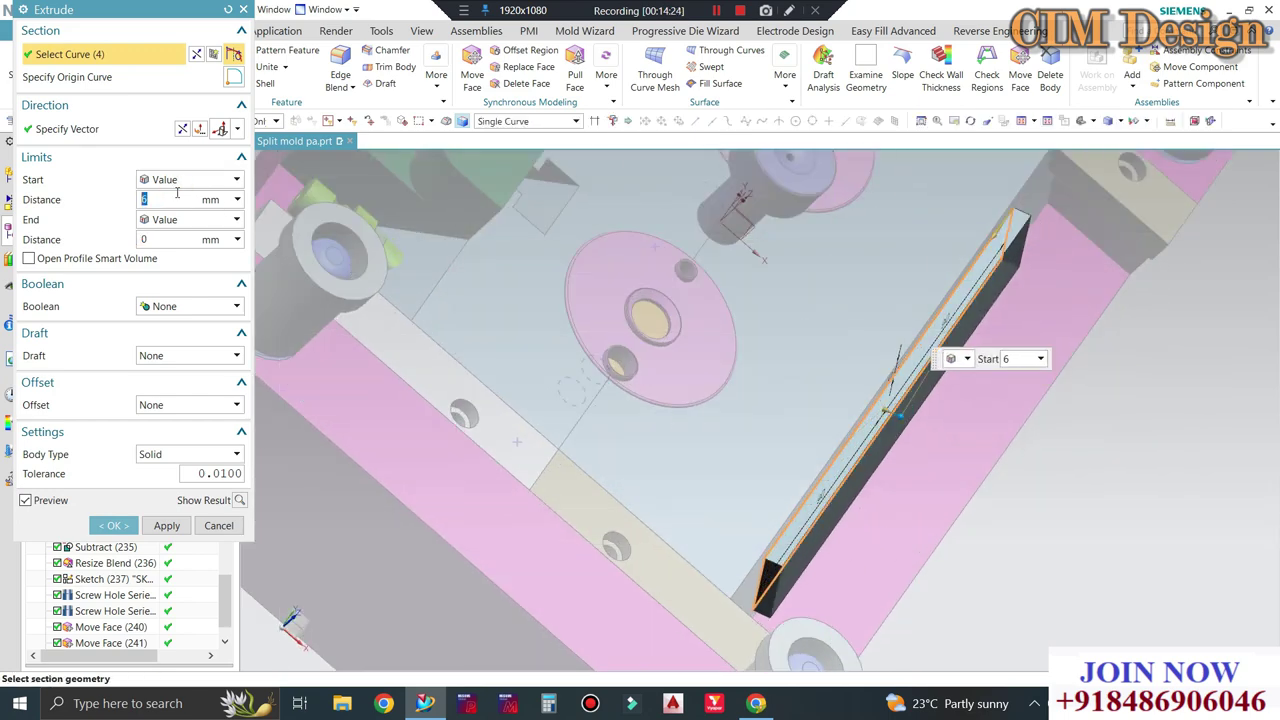
pyautogui.doubleClick(161, 239)
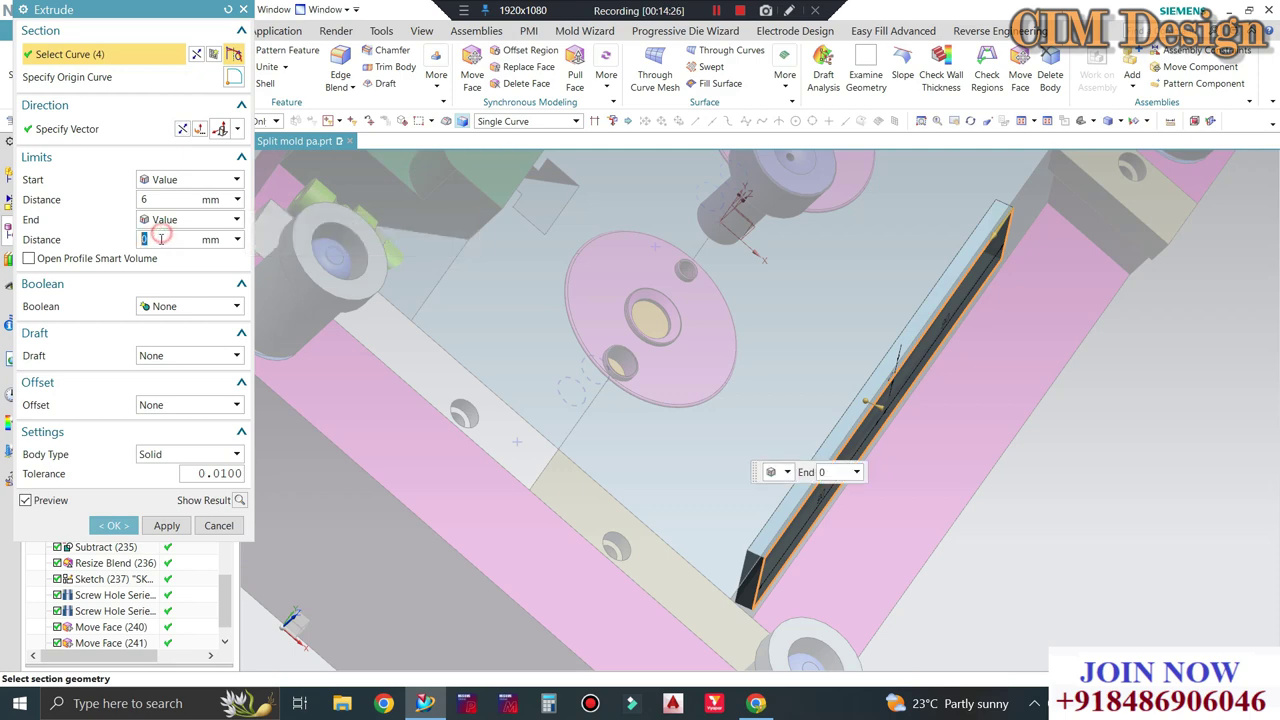
pyautogui.scroll(3, 792, 555)
pyautogui.scroll(2, 792, 555)
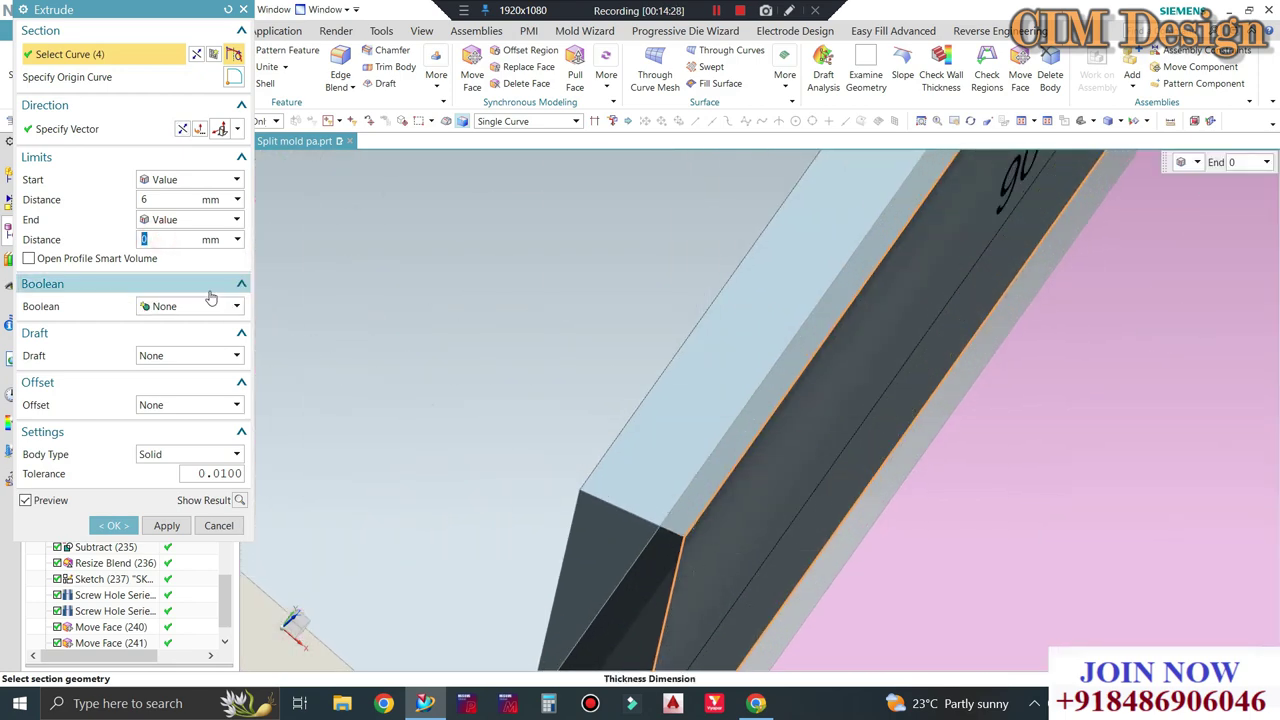
pyautogui.write('.5')
pyautogui.press('Return')
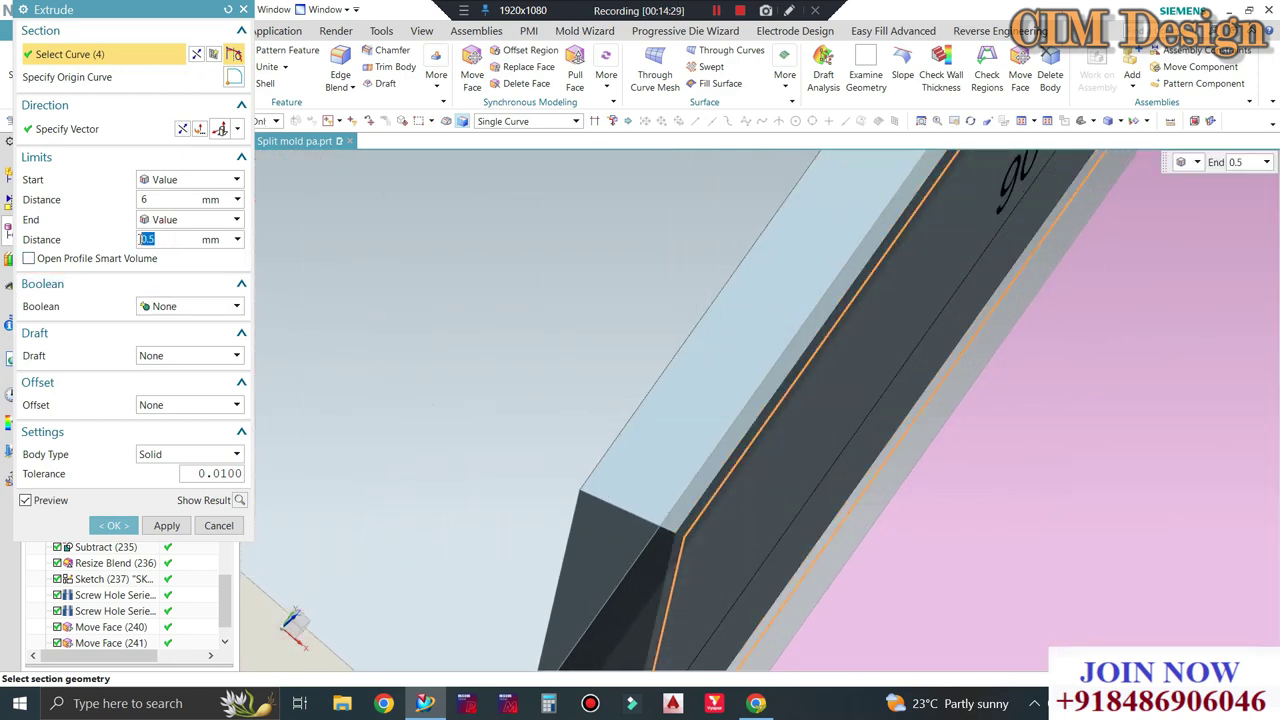
pyautogui.write('-0.5')
pyautogui.press('Return')
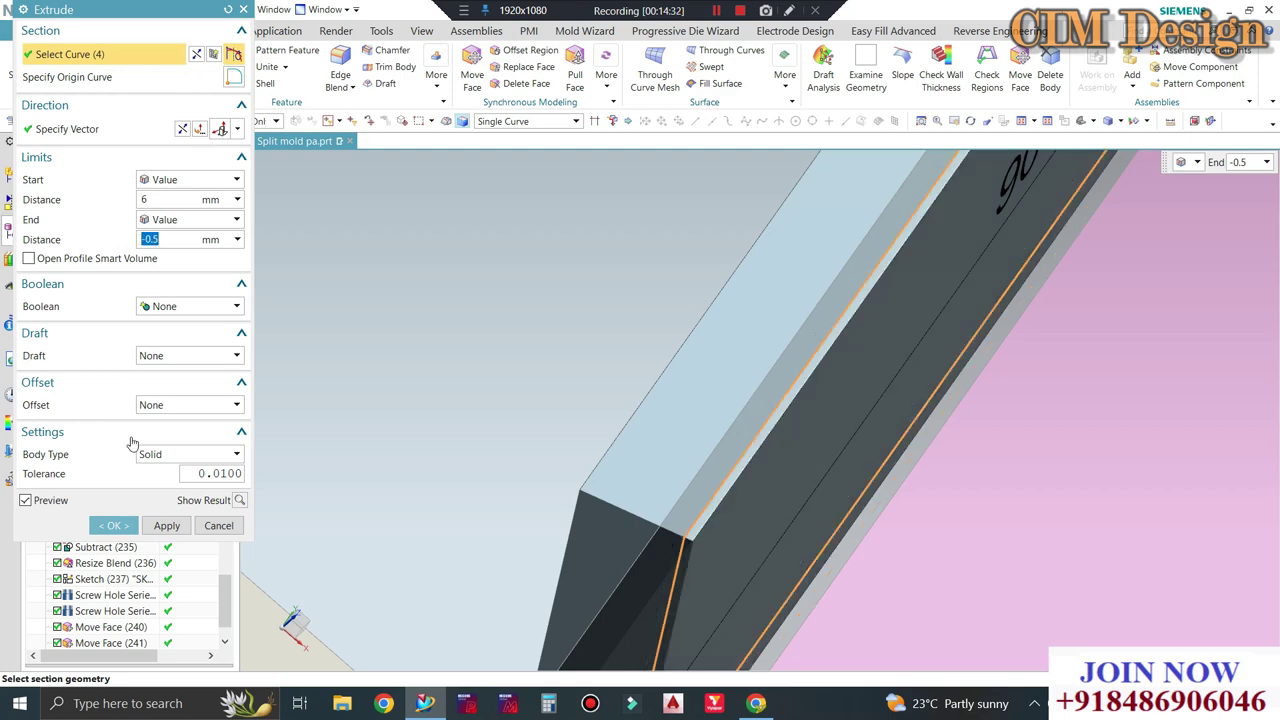
pyautogui.click(118, 524)
pyautogui.moveTo(788, 347)
pyautogui.mouseDown(button='middle')
pyautogui.moveTo(766, 433)
pyautogui.moveTo(663, 443)
pyautogui.mouseUp(button='middle')
# Zoom in and out around Extrude (244), then rotate to an overview of the mold plate.
pyautogui.scroll(3, 663, 443)
pyautogui.scroll(-3, 771, 430)
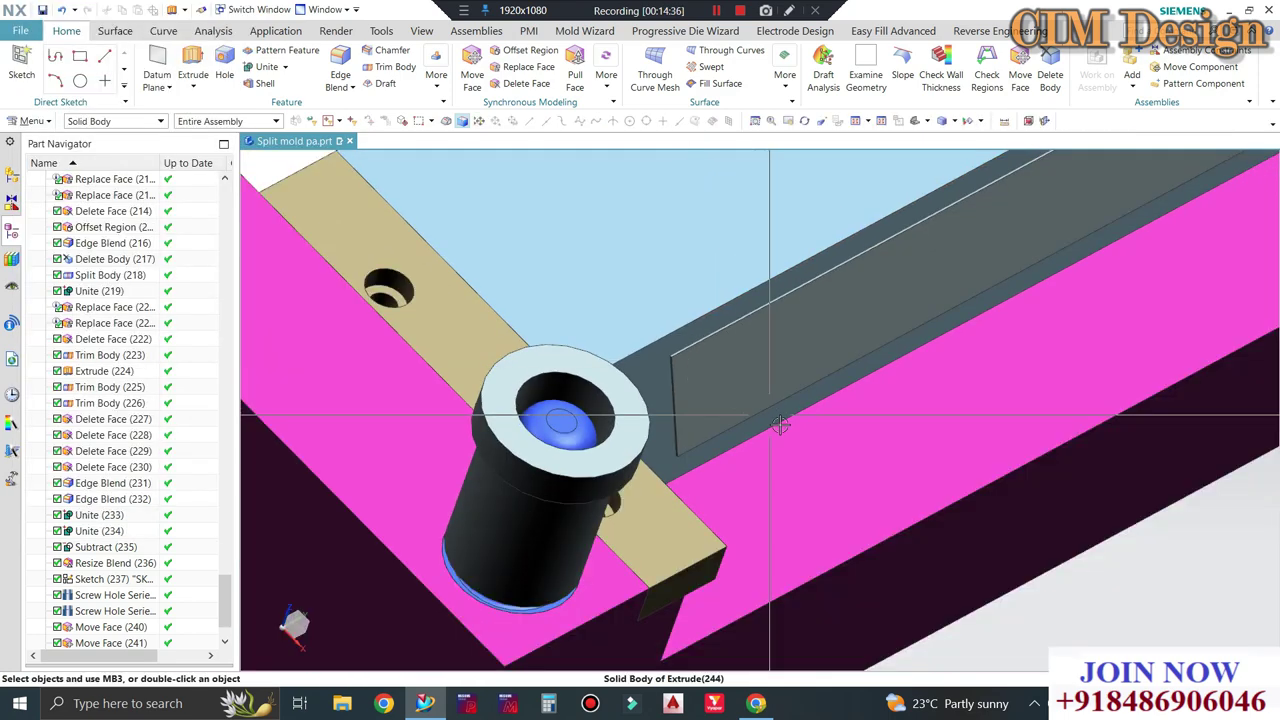
pyautogui.scroll(-2, 790, 420)
pyautogui.scroll(3, 818, 408)
pyautogui.scroll(2, 750, 400)
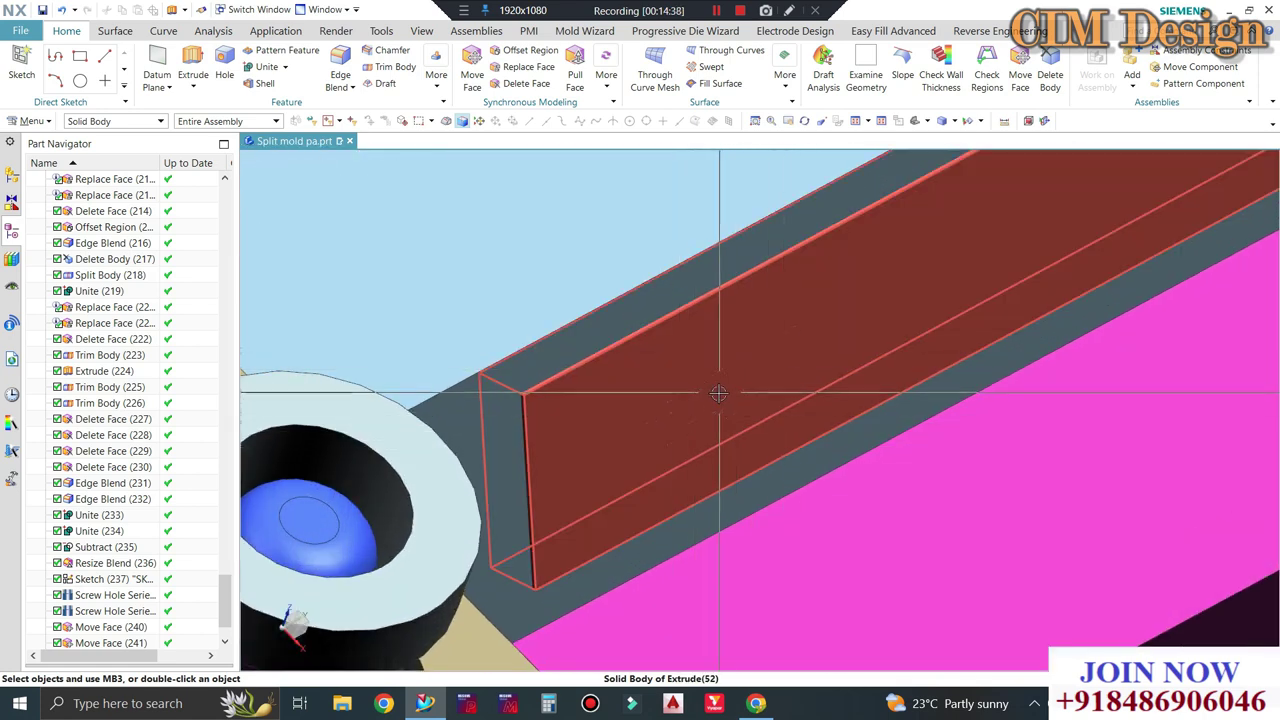
pyautogui.scroll(-2, 718, 394)
pyautogui.scroll(-1, 690, 410)
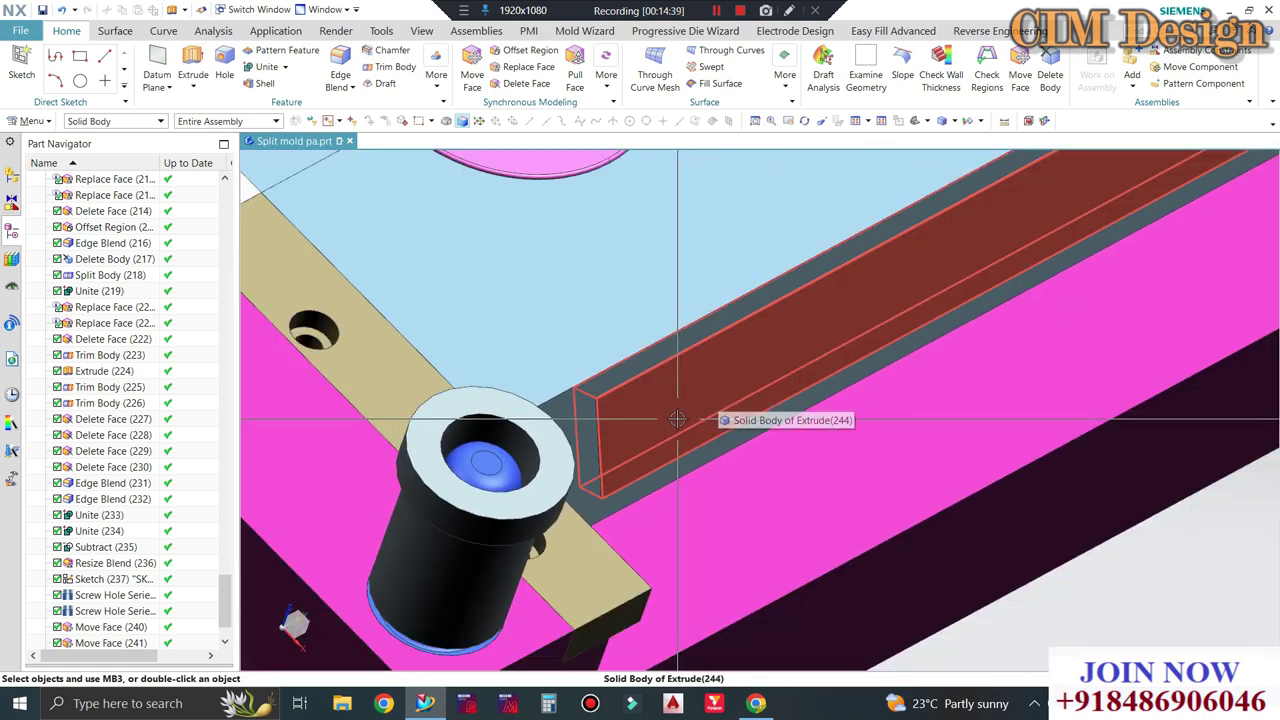
pyautogui.scroll(-2, 678, 420)
pyautogui.scroll(2, 612, 371)
pyautogui.scroll(1, 583, 347)
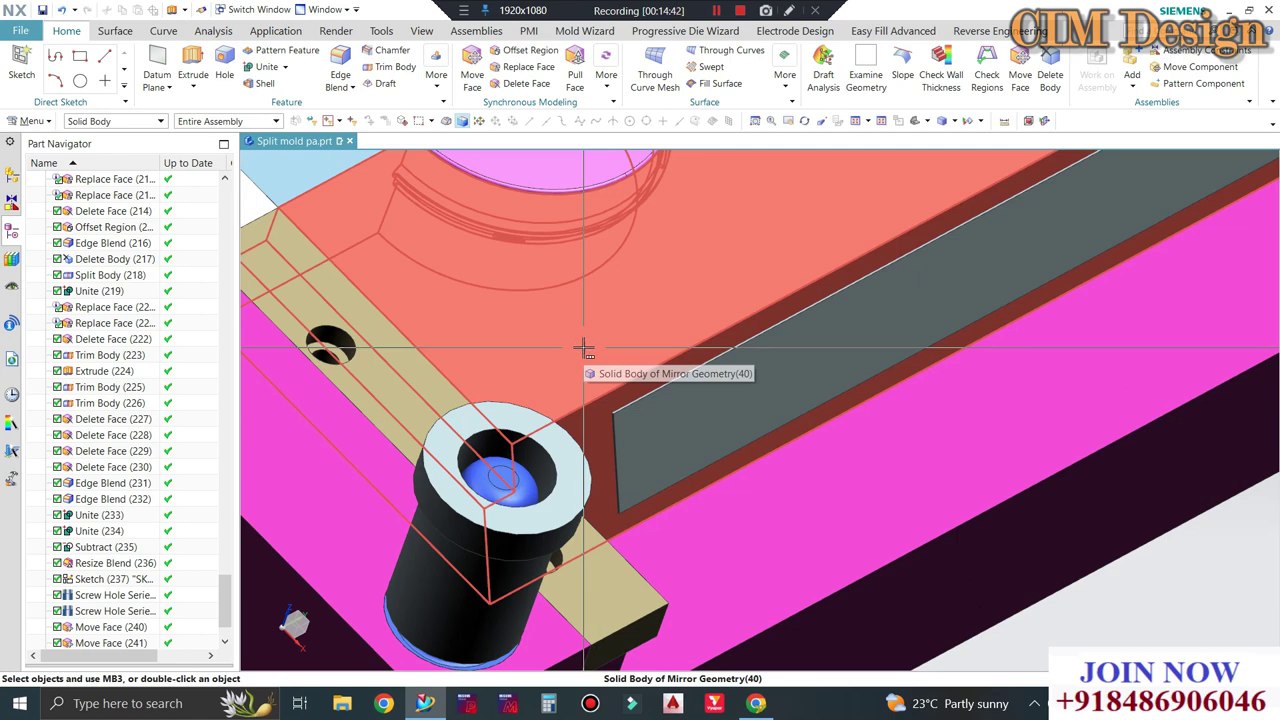
pyautogui.scroll(-3, 583, 347)
pyautogui.scroll(-1, 665, 418)
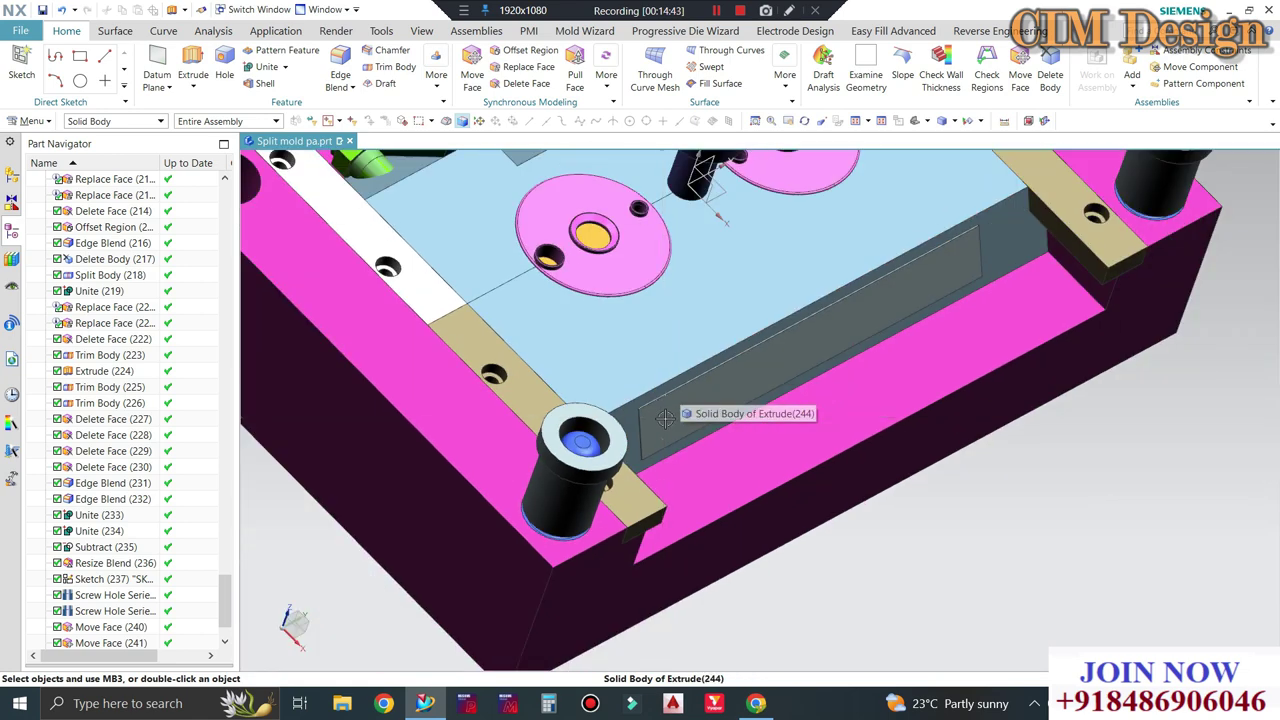
pyautogui.scroll(2, 665, 418)
pyautogui.scroll(2, 655, 400)
pyautogui.scroll(1, 639, 376)
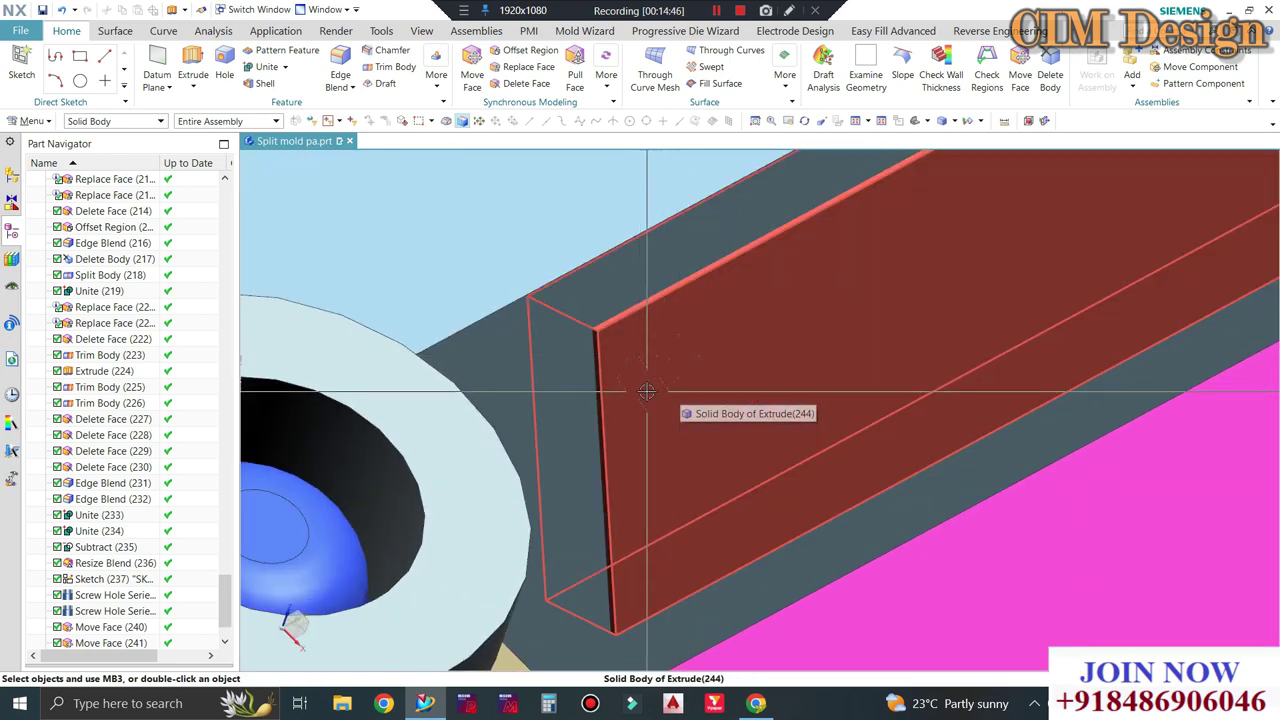
pyautogui.scroll(-1, 675, 395)
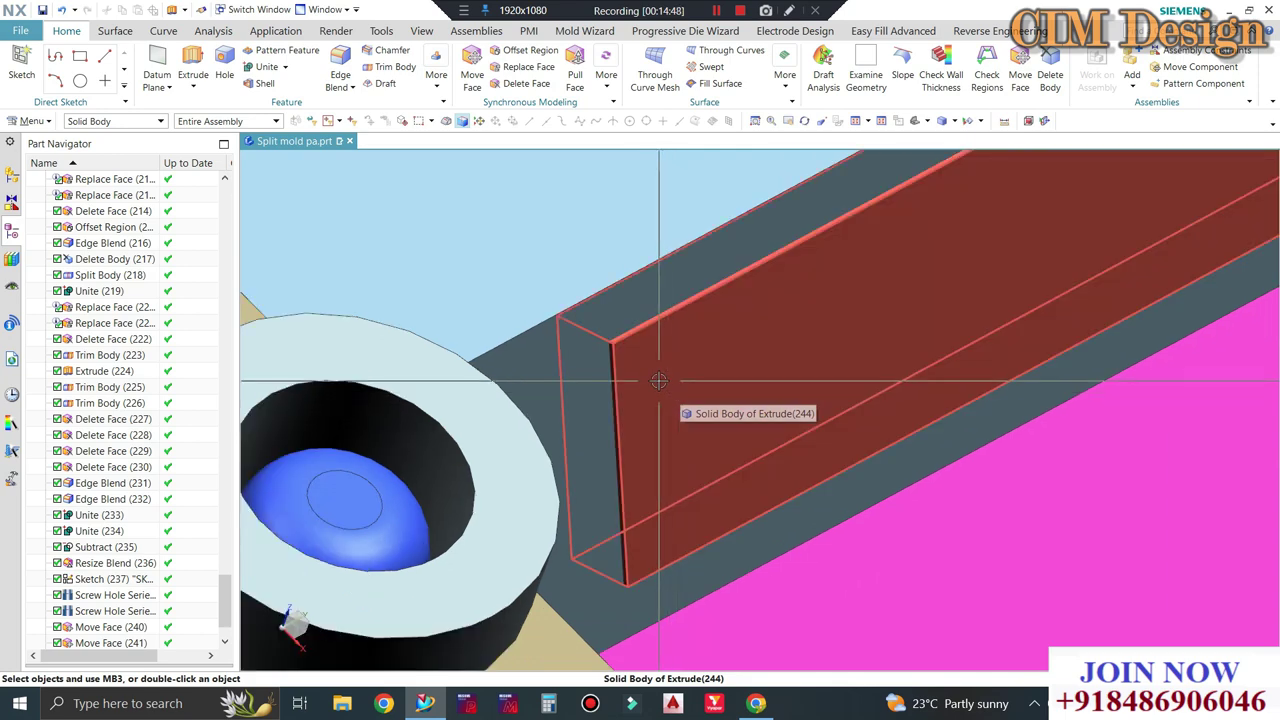
pyautogui.scroll(-2, 662, 378)
pyautogui.scroll(-1, 662, 378)
pyautogui.scroll(2, 560, 341)
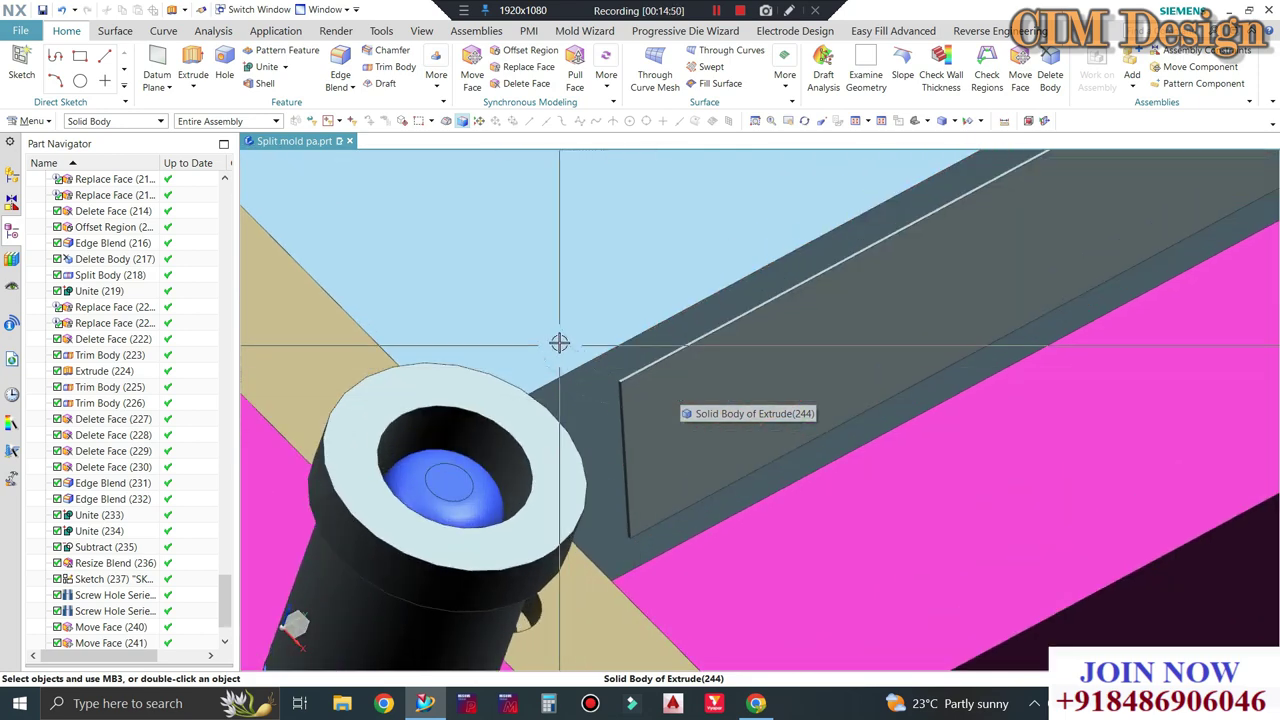
pyautogui.scroll(2, 559, 343)
pyautogui.scroll(-2, 560, 345)
pyautogui.scroll(-1, 900, 372)
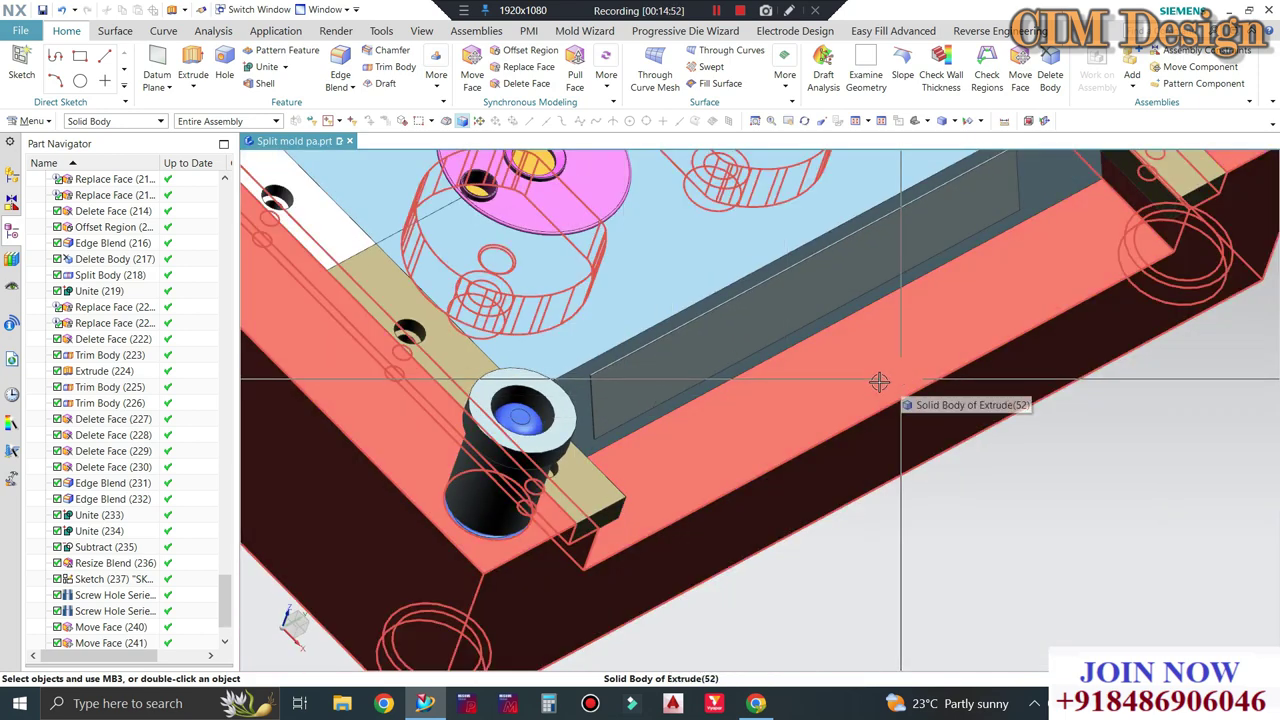
pyautogui.scroll(3, 602, 408)
pyautogui.moveTo(597, 401)
pyautogui.mouseDown(button='middle')
pyautogui.moveTo(474, 283)
pyautogui.moveTo(740, 477)
pyautogui.moveTo(751, 414)
pyautogui.moveTo(648, 442)
pyautogui.moveTo(523, 201)
pyautogui.mouseUp(button='middle')
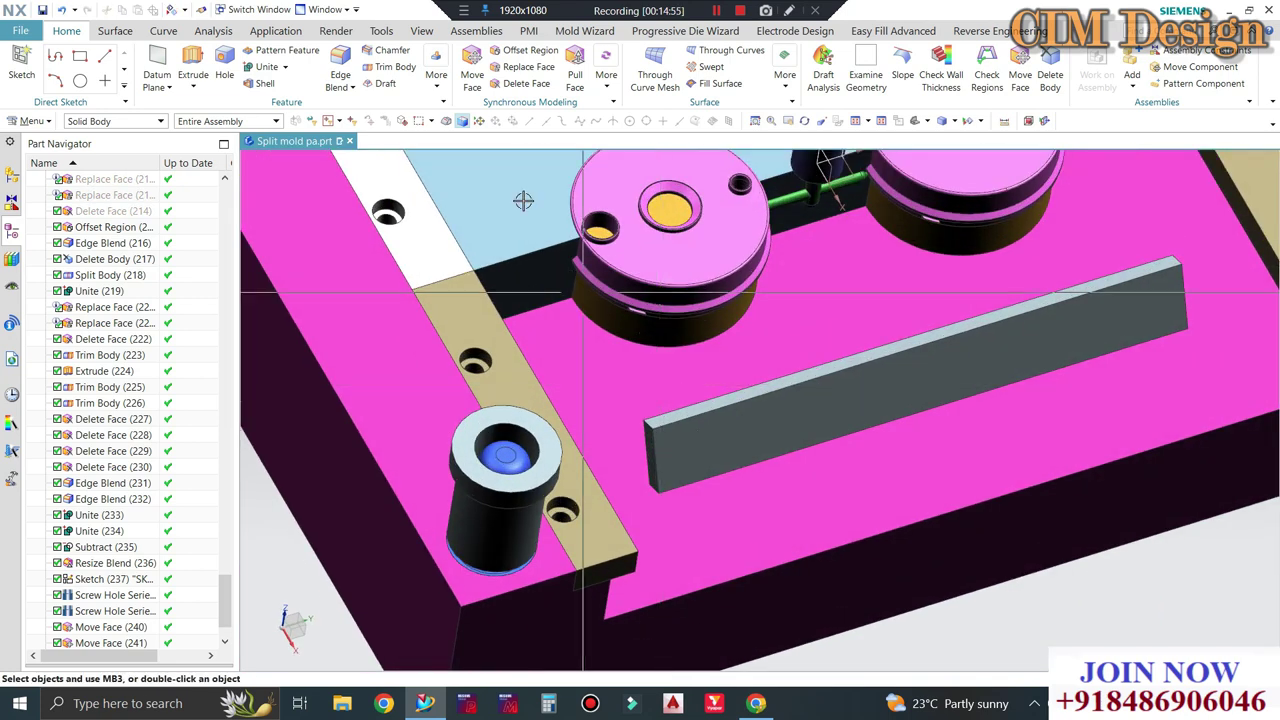
# Chamfer the slab's four end edges at both ends with an 8 mm chamfer.
pyautogui.click(390, 52)
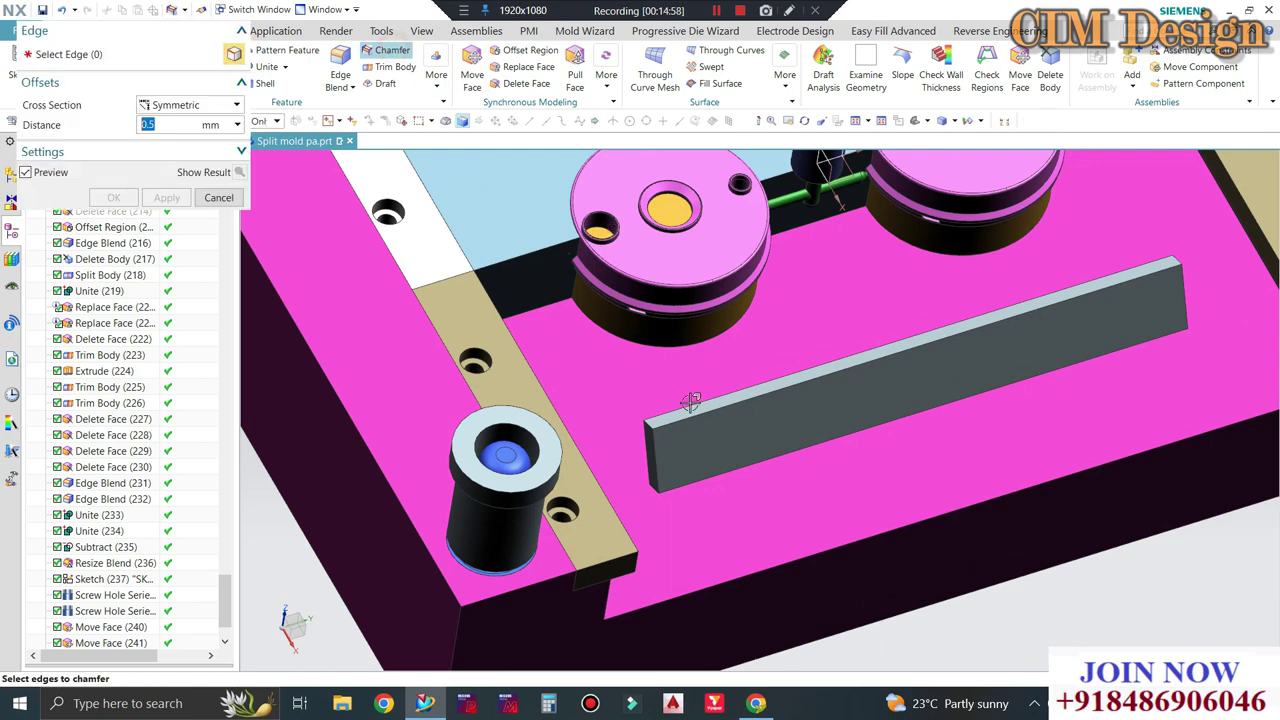
pyautogui.scroll(3, 650, 430)
pyautogui.scroll(3, 650, 430)
pyautogui.click(643, 403)
pyautogui.click(668, 662)
pyautogui.scroll(-2, 566, 546)
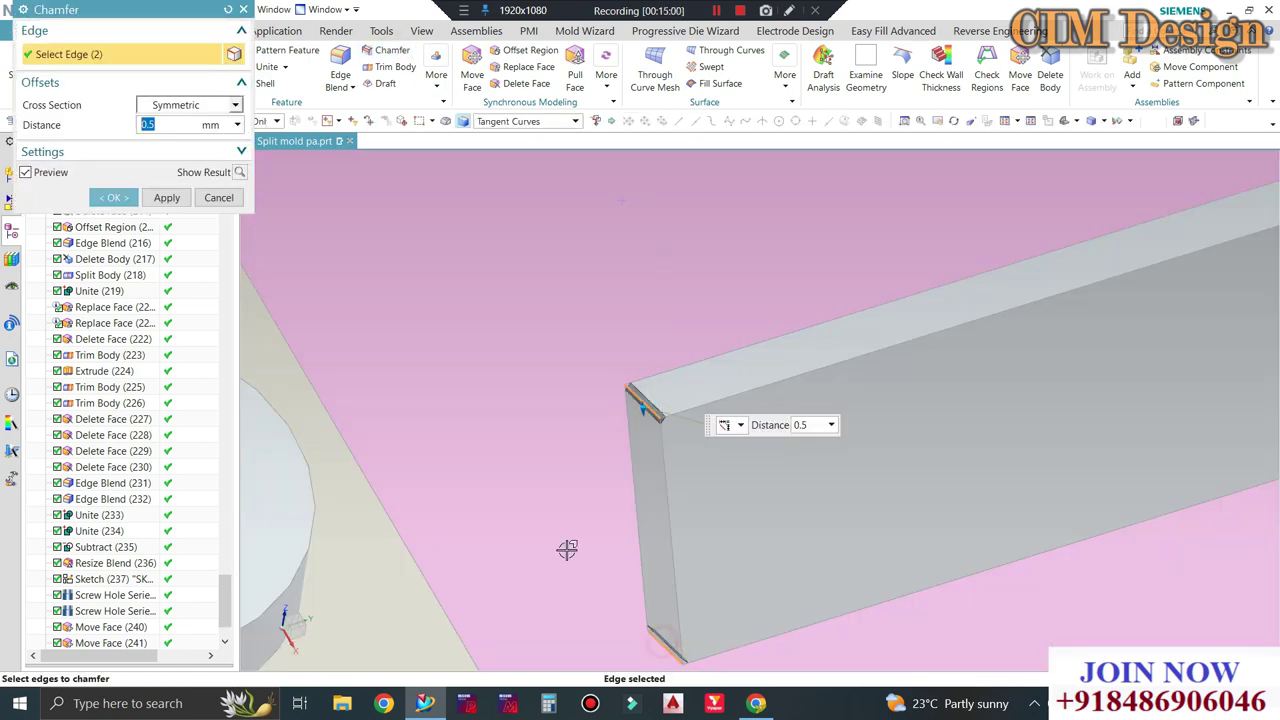
pyautogui.scroll(-2, 657, 531)
pyautogui.moveTo(657, 531)
pyautogui.mouseDown(button='middle')
pyautogui.moveTo(833, 539)
pyautogui.moveTo(1020, 463)
pyautogui.mouseUp(button='middle')
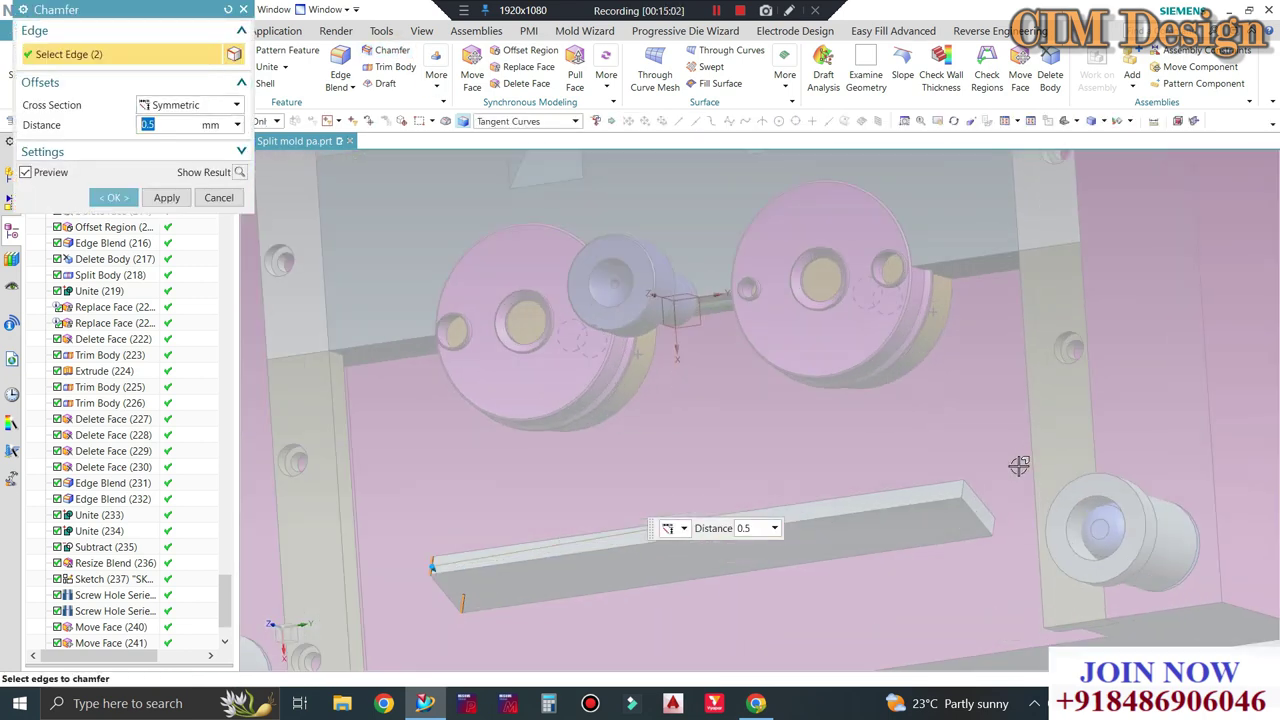
pyautogui.scroll(3, 923, 511)
pyautogui.click(908, 514)
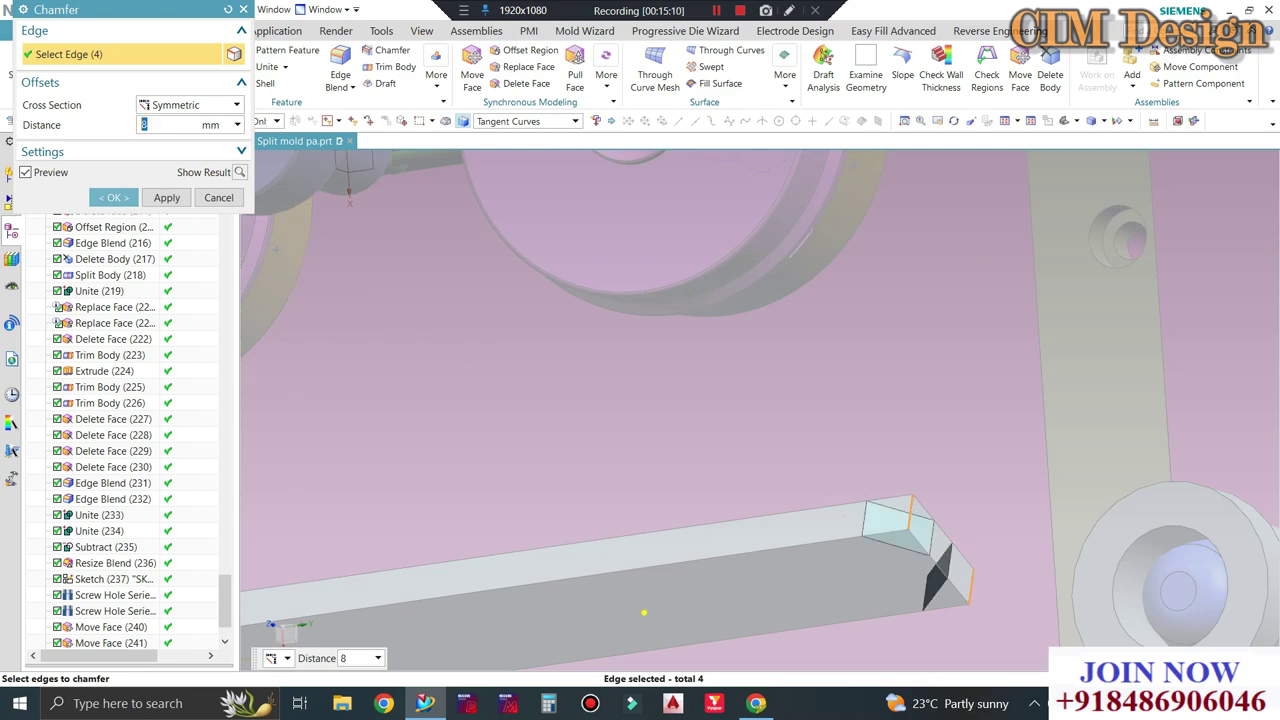
pyautogui.scroll(-3, 640, 608)
pyautogui.moveTo(789, 377)
pyautogui.mouseDown(button='middle')
pyautogui.moveTo(818, 400)
pyautogui.moveTo(850, 376)
pyautogui.mouseUp(button='middle')
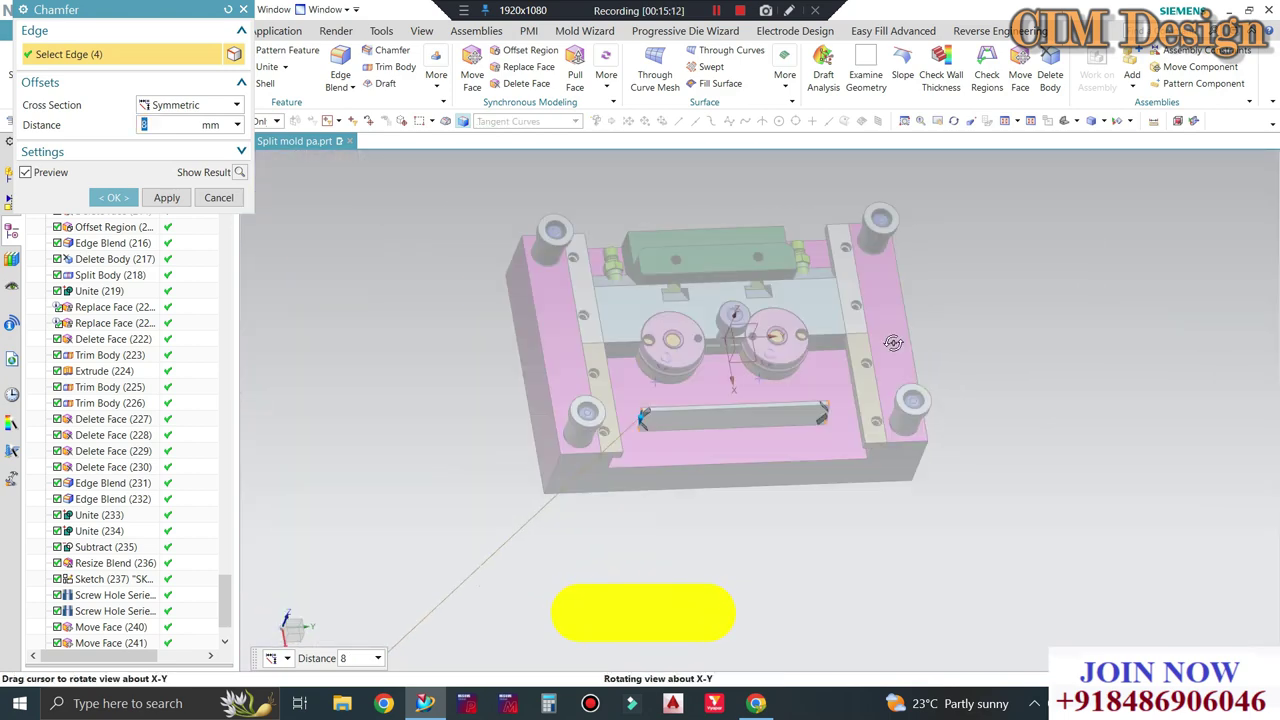
pyautogui.press('Return')
# Reopen Chamfer (245), reconfirm it, and switch to a top-down view of the mold.
pyautogui.moveTo(660, 405)
pyautogui.mouseDown(button='middle')
pyautogui.moveTo(659, 363)
pyautogui.moveTo(662, 430)
pyautogui.mouseUp(button='middle')
pyautogui.scroll(3, 660, 385)
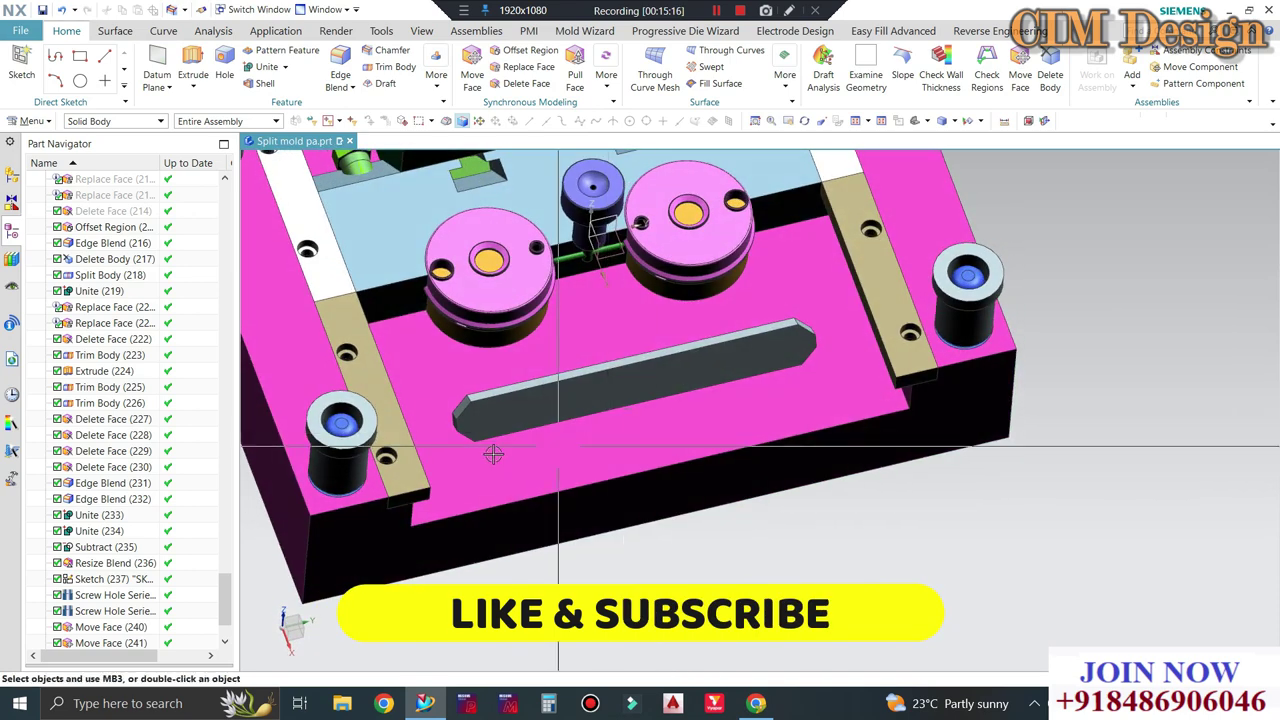
pyautogui.doubleClick(120, 627)
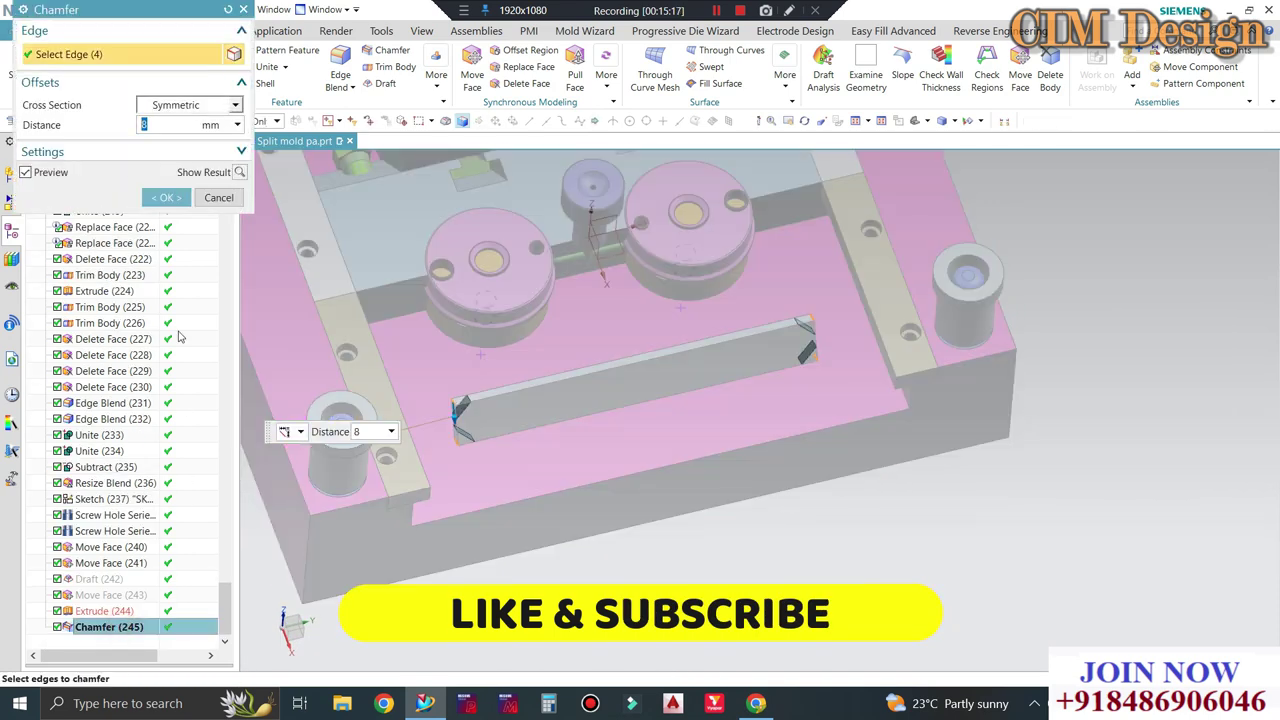
pyautogui.middleClick(726, 345)
pyautogui.hotkey('ctrl', 'alt', 't')
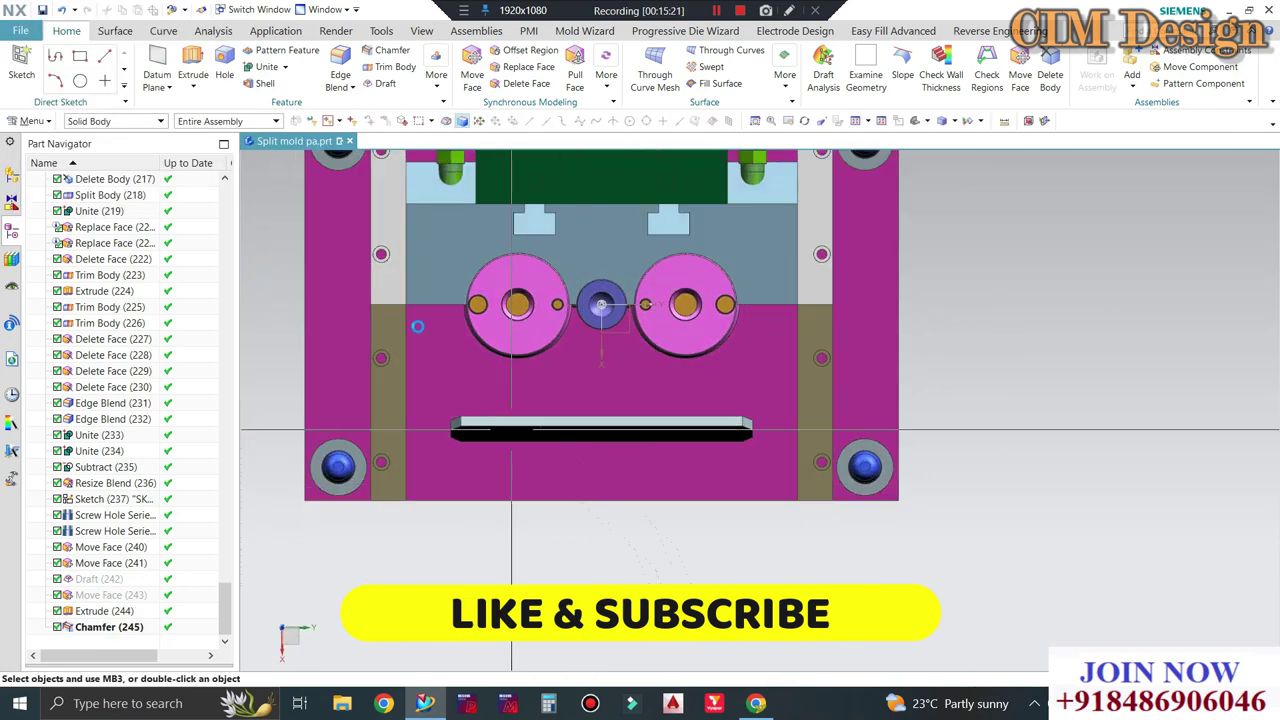
# Set the Chamfer on the bar's 24 edges to a symmetric 1 mm distance.
pyautogui.click(378, 50)
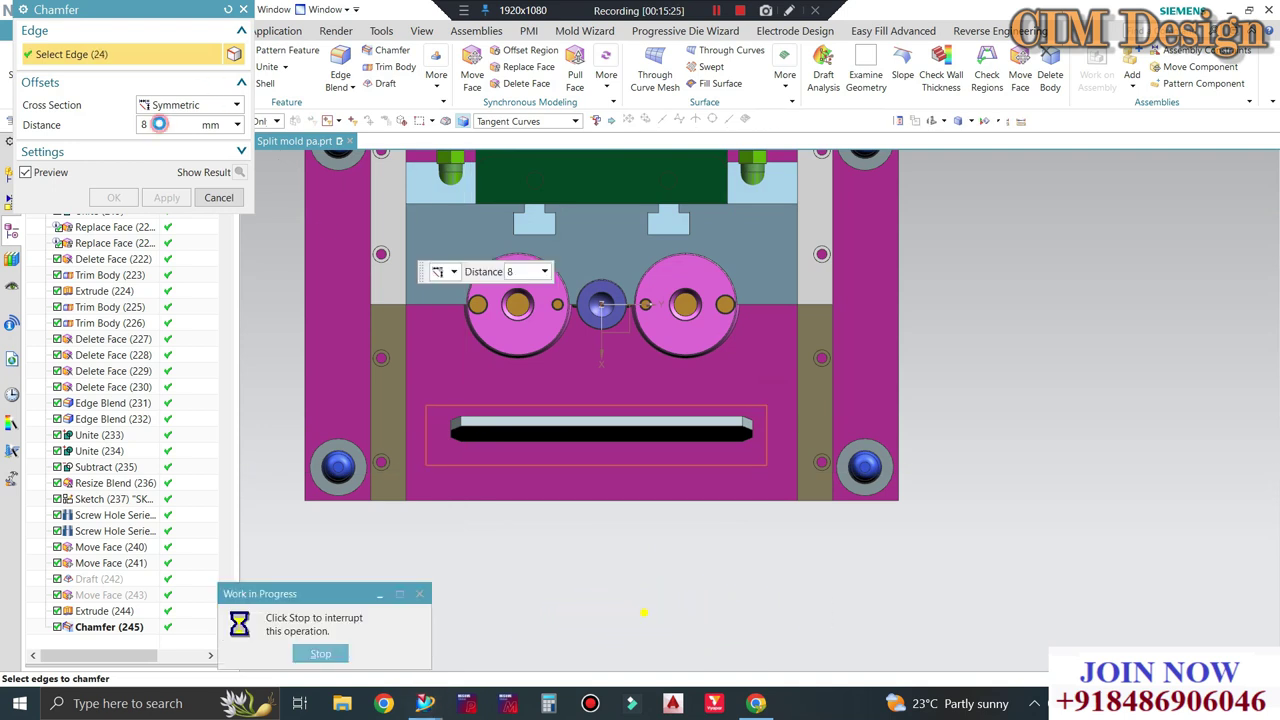
pyautogui.write('1')
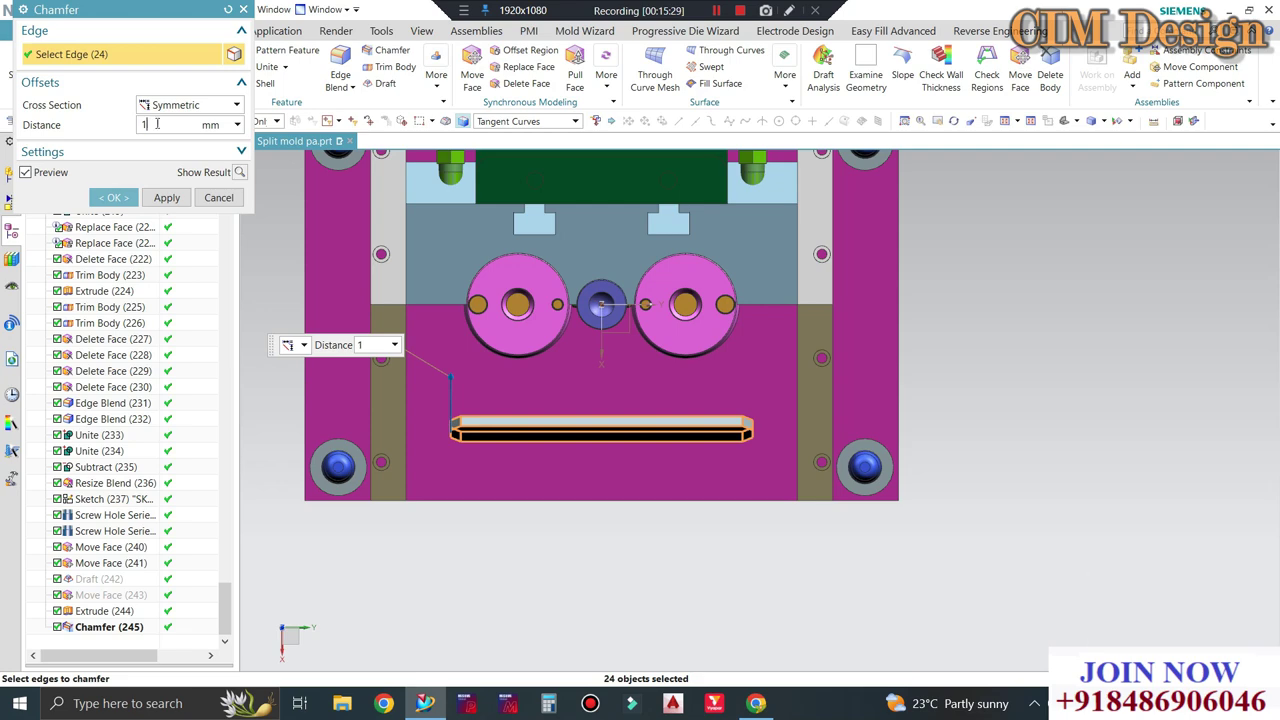
pyautogui.middleClick(600, 294)
pyautogui.moveTo(600, 294)
pyautogui.mouseDown(button='middle')
pyautogui.moveTo(654, 358)
pyautogui.moveTo(623, 377)
pyautogui.mouseUp(button='middle')
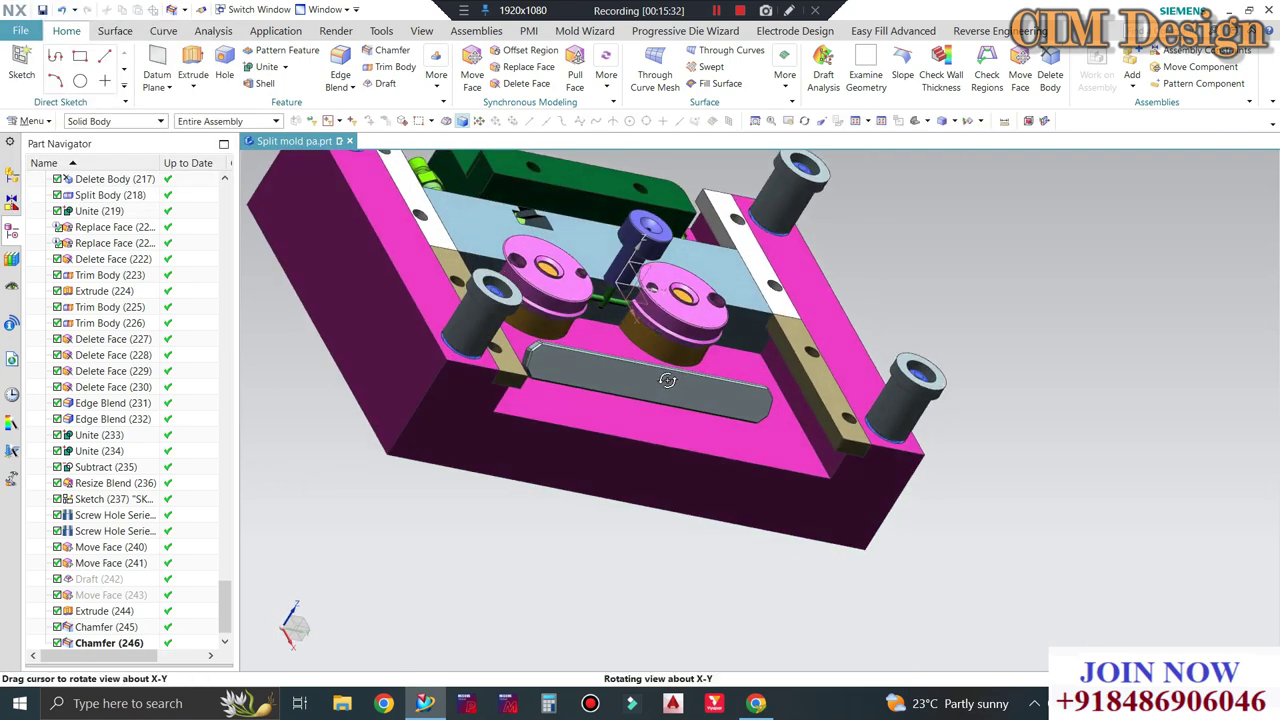
# Show the hidden cavity plate body again with Ctrl+Shift+K.
pyautogui.hotkey('ctrl', 'shift', 'k')
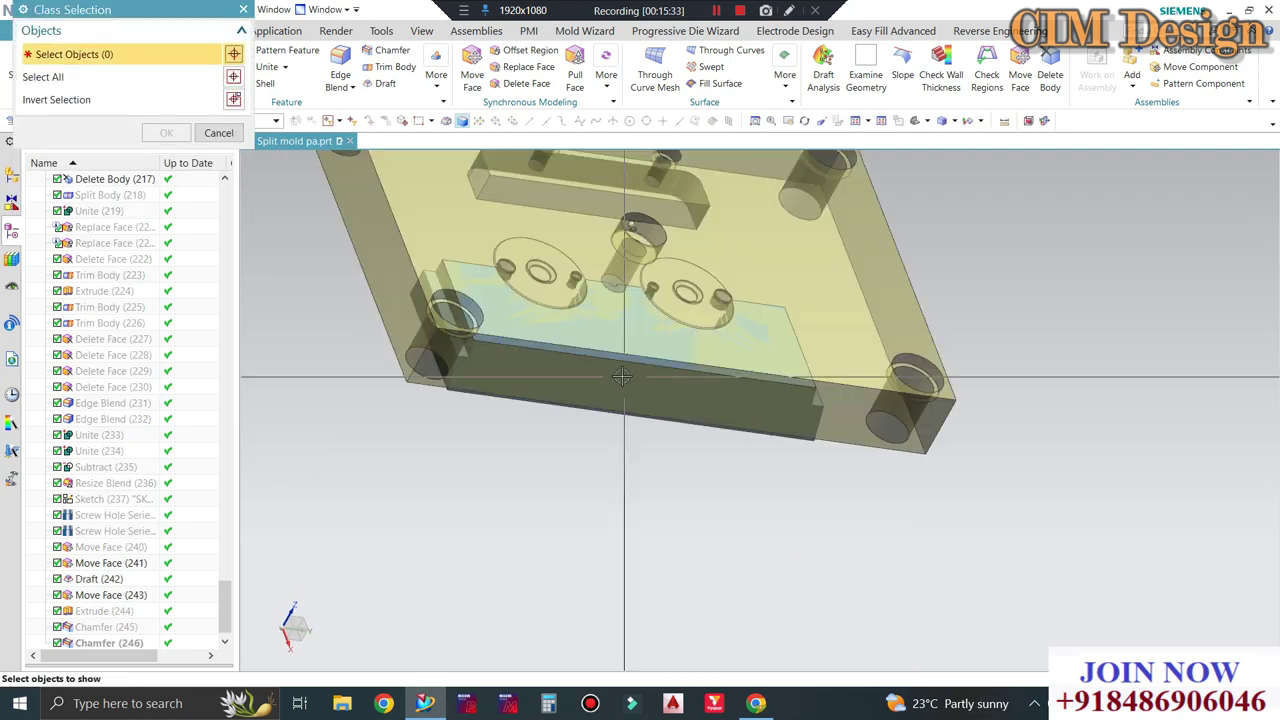
pyautogui.moveTo(531, 423); pyautogui.dragTo(571, 277, button='middle')
pyautogui.click(571, 337)
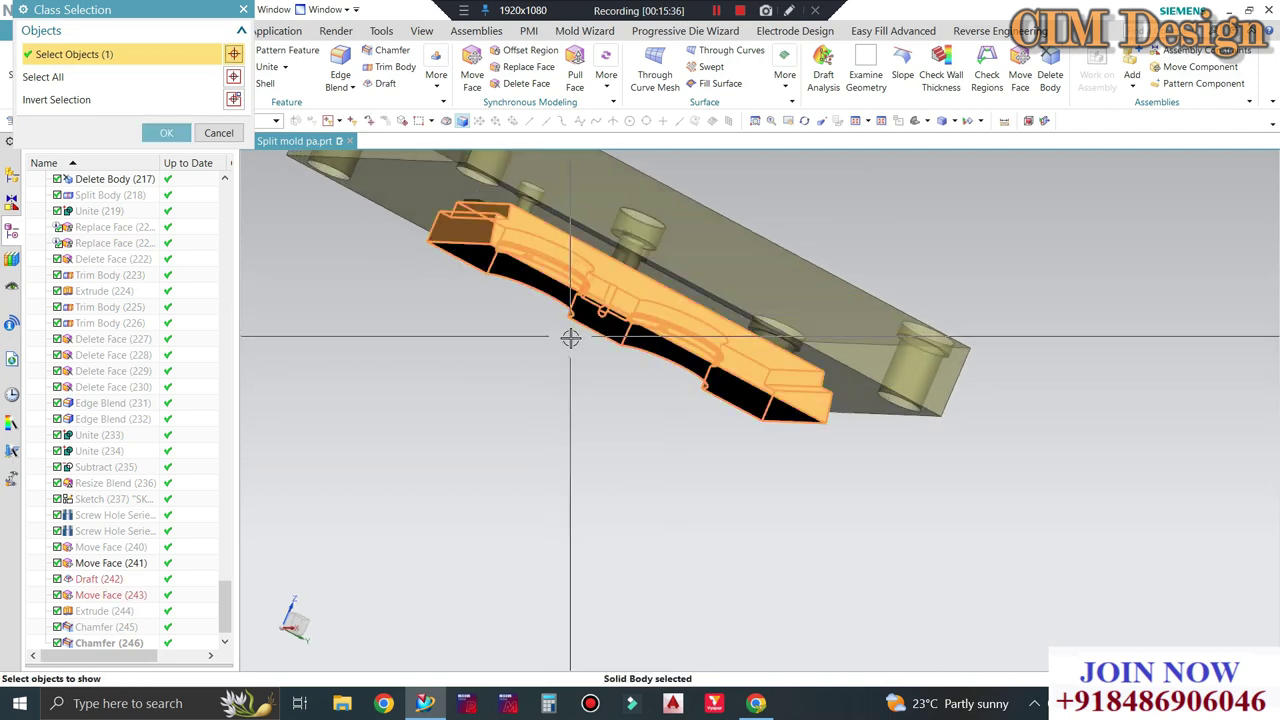
pyautogui.middleClick(556, 385)
pyautogui.moveTo(556, 385); pyautogui.dragTo(172, 617, button='middle')
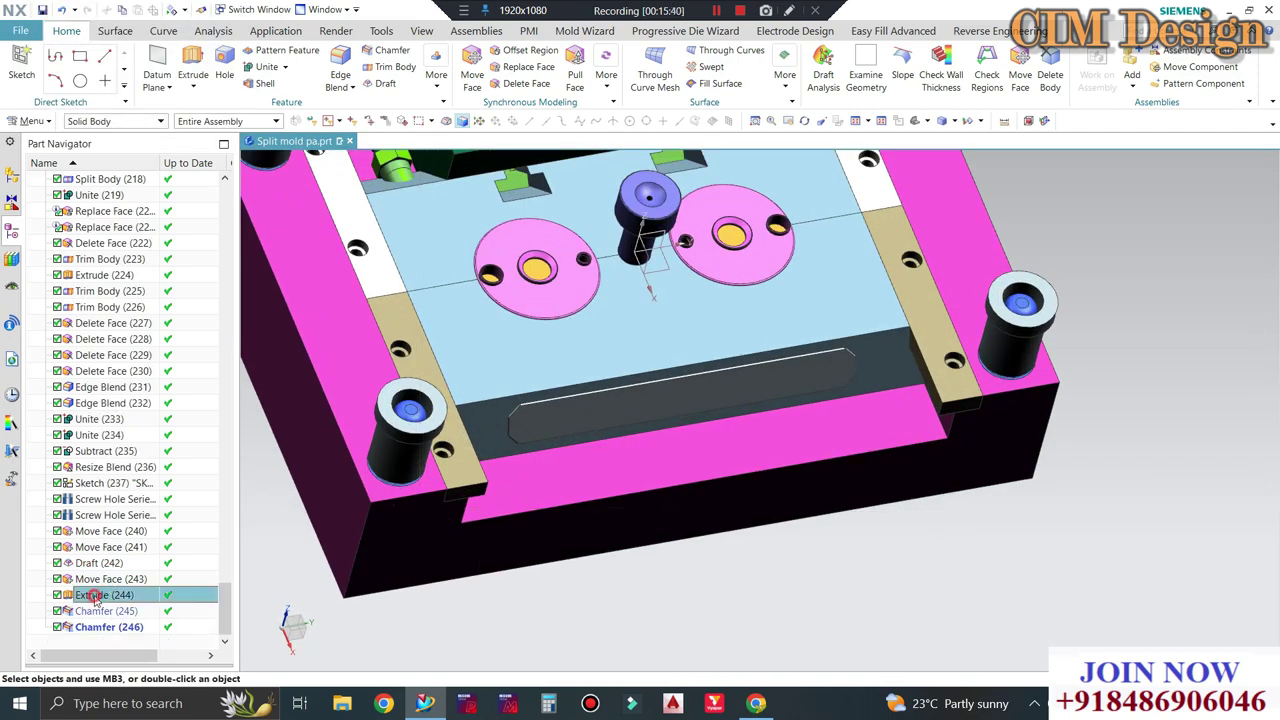
# With Extrude (244) as current feature, subtract the slider bar from the plate.
pyautogui.rightClick(95, 597)
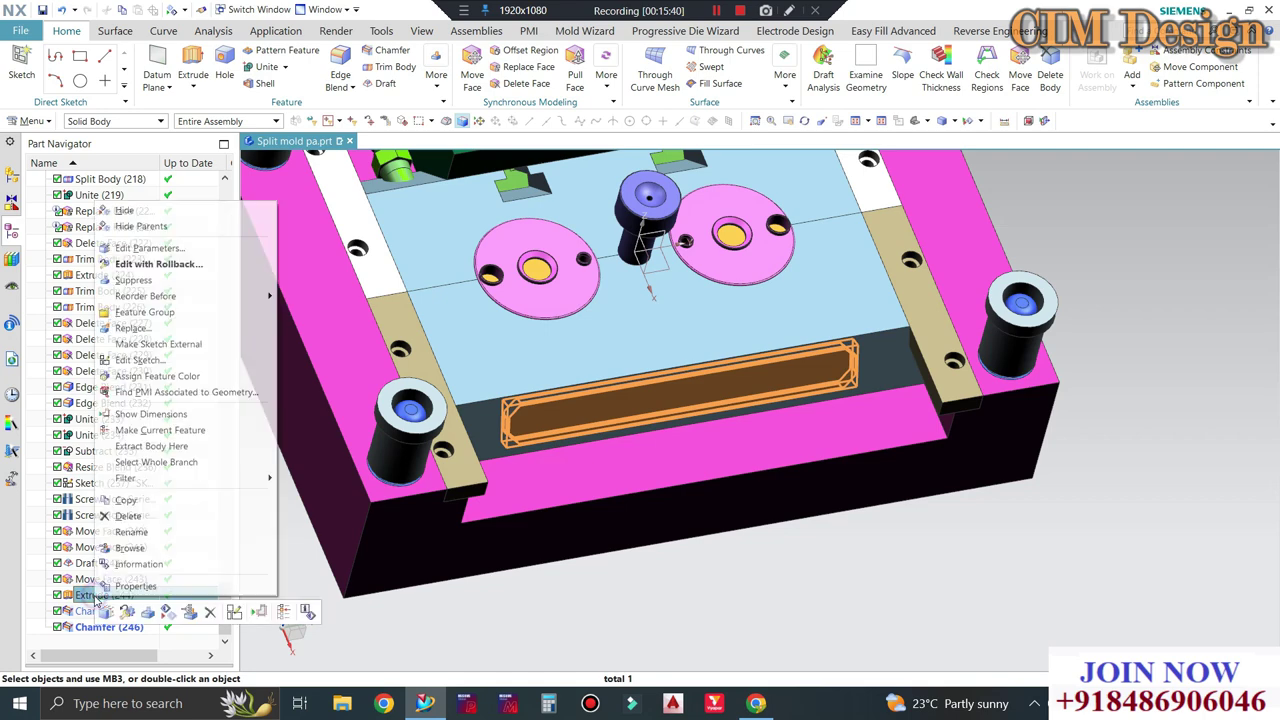
pyautogui.click(152, 433)
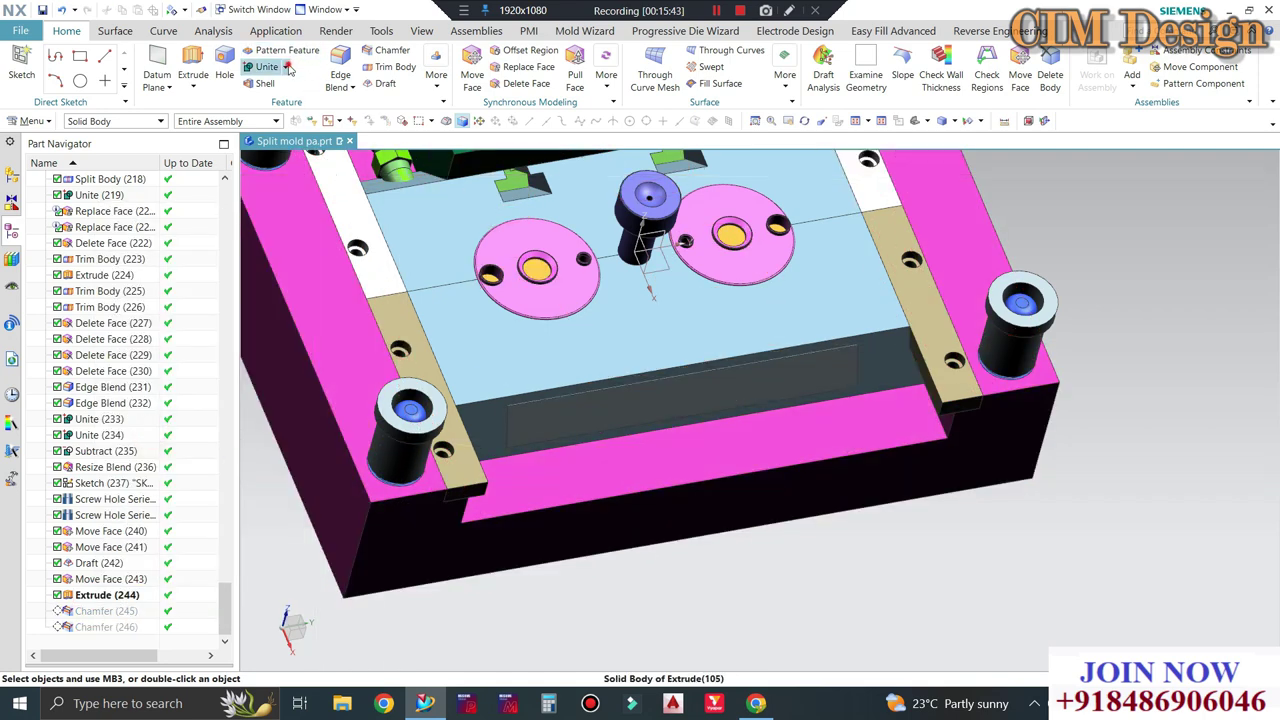
pyautogui.click(278, 102)
pyautogui.click(646, 275)
pyautogui.scroll(2, 503, 321)
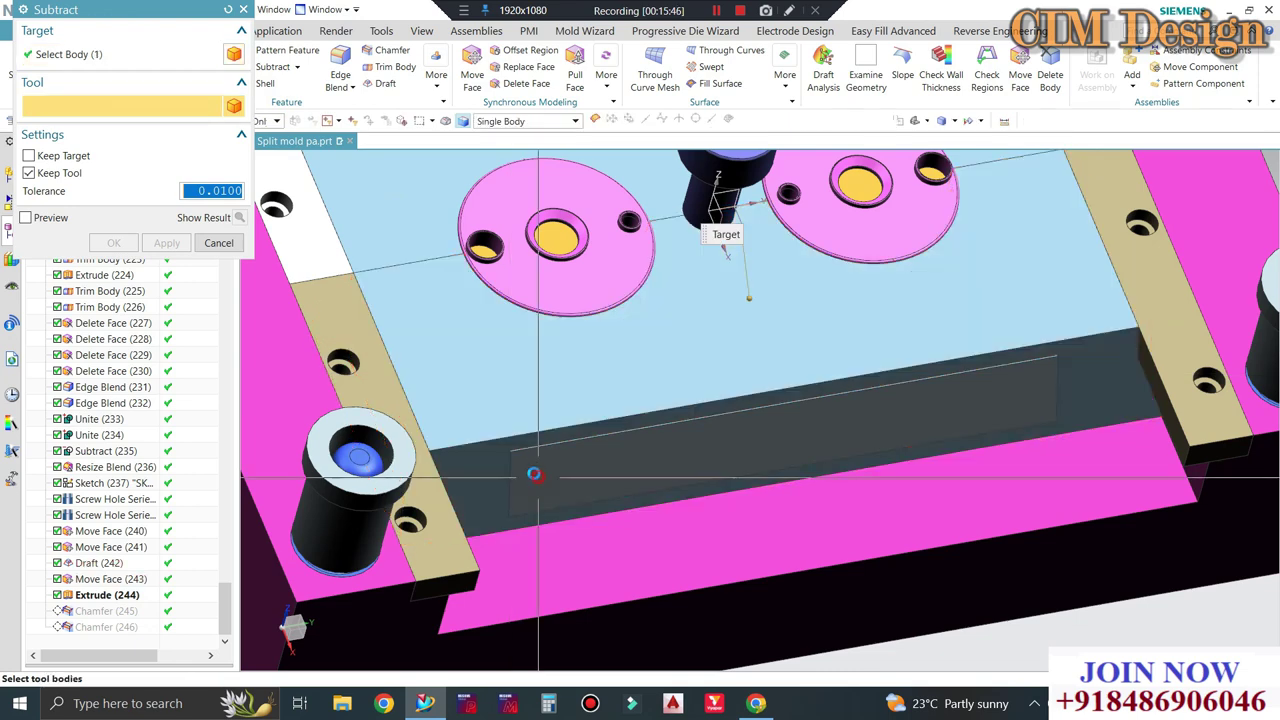
pyautogui.click(780, 430)
pyautogui.click(112, 248)
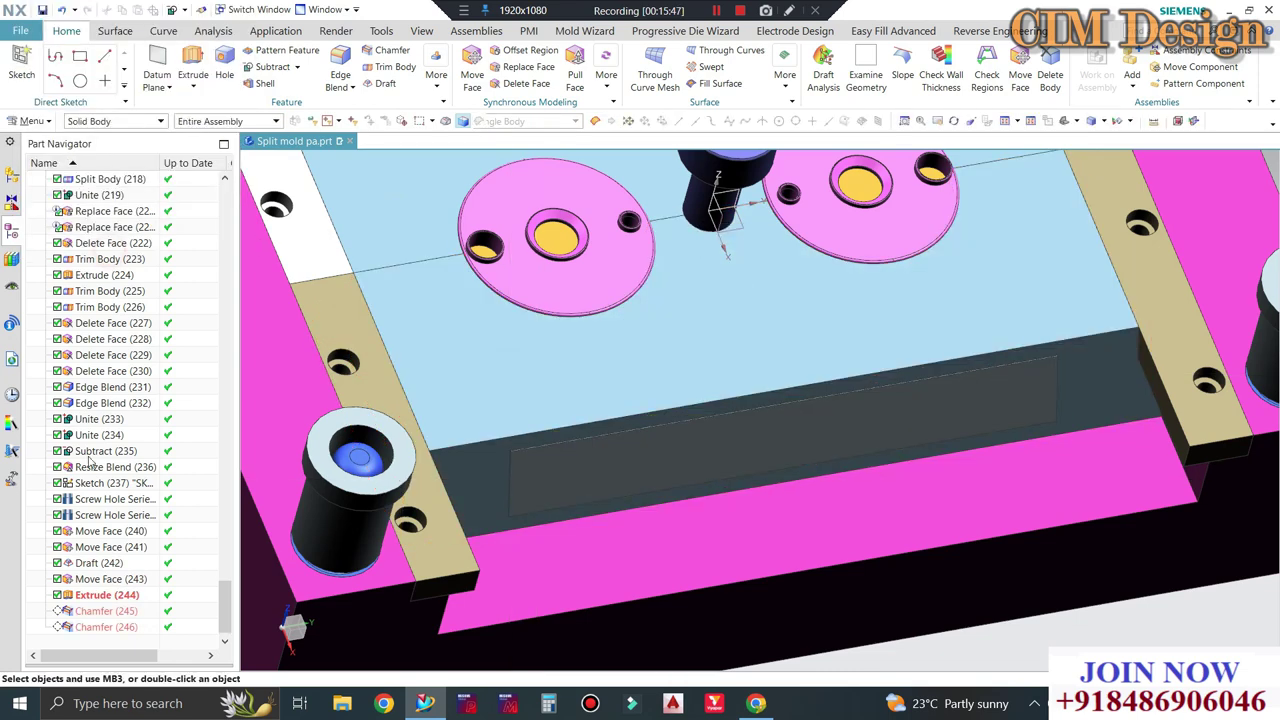
# Roll forward so Chamfer (247) is the current feature again.
pyautogui.rightClick(100, 628)
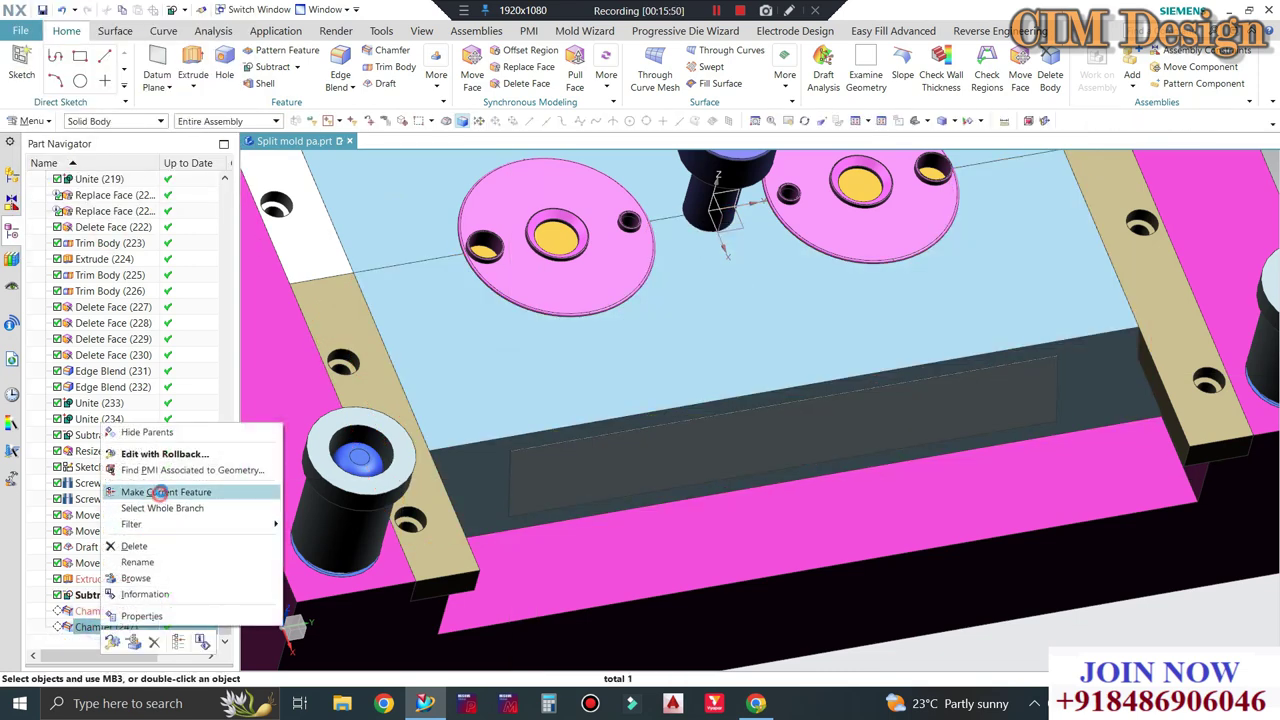
pyautogui.click(160, 490)
pyautogui.moveTo(579, 453); pyautogui.dragTo(506, 443, button='middle')
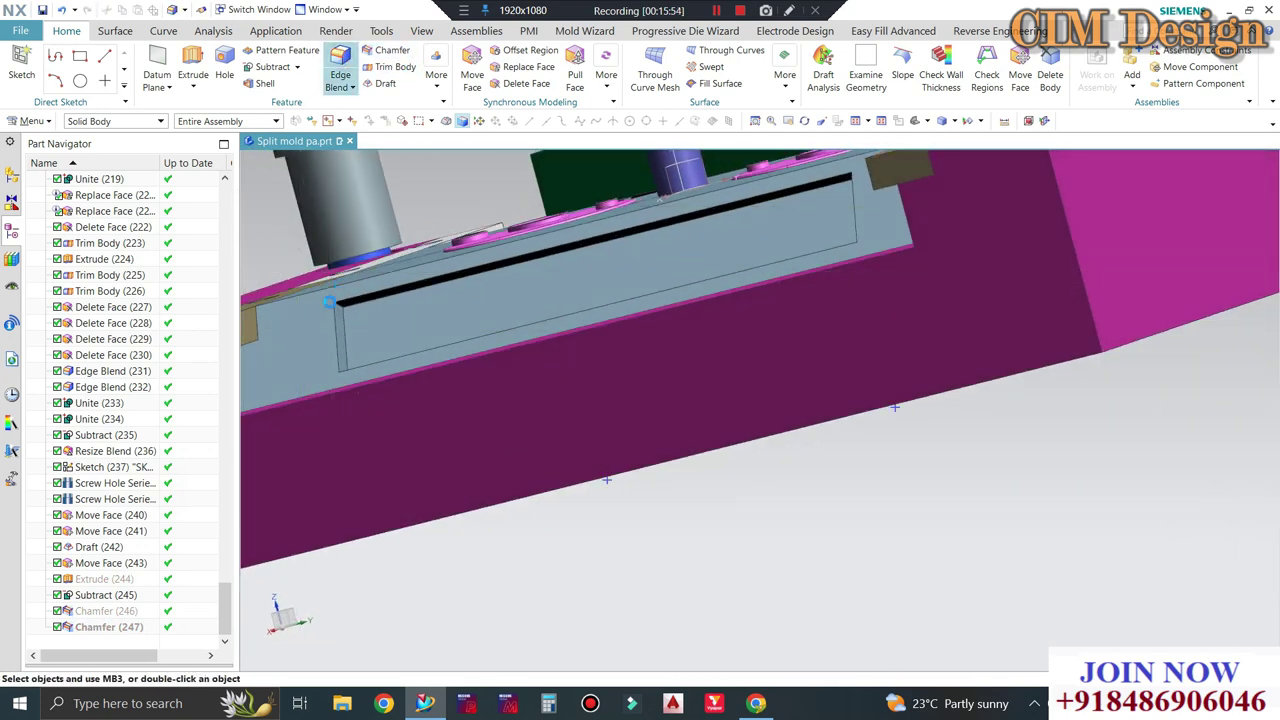
pyautogui.click(340, 70)
pyautogui.scroll(3, 338, 300)
pyautogui.scroll(2, 338, 215)
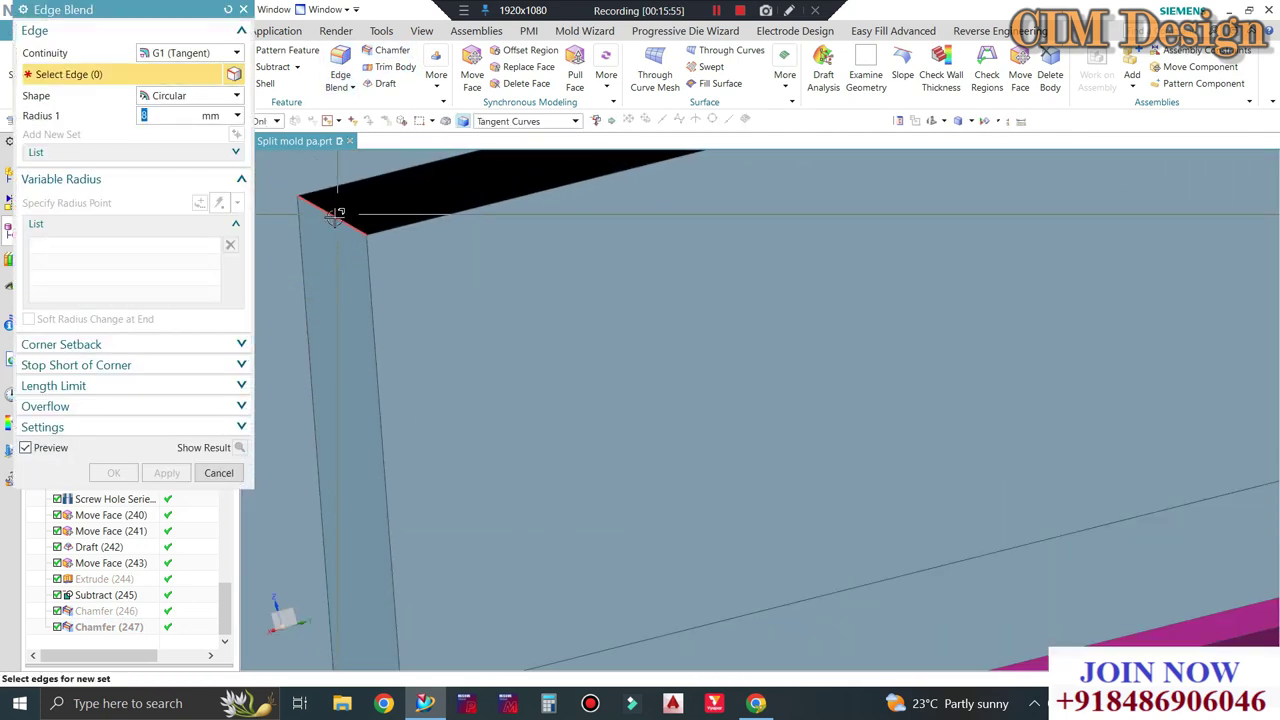
# Select the first two corner edges of the plate's slot for blending.
pyautogui.click(338, 215)
pyautogui.scroll(-3, 390, 230)
pyautogui.scroll(-3, 430, 270)
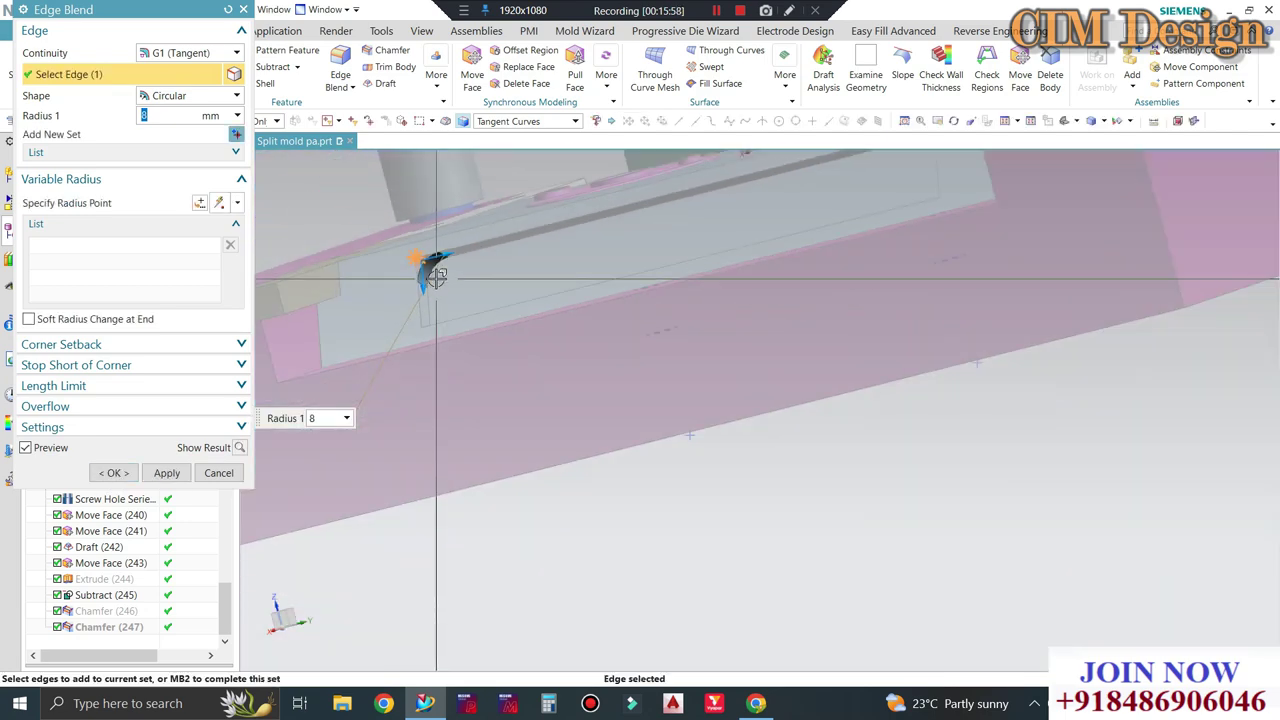
pyautogui.moveTo(436, 277); pyautogui.dragTo(429, 323, button='middle')
pyautogui.scroll(-2, 437, 363)
pyautogui.scroll(3, 429, 363)
pyautogui.click(425, 369)
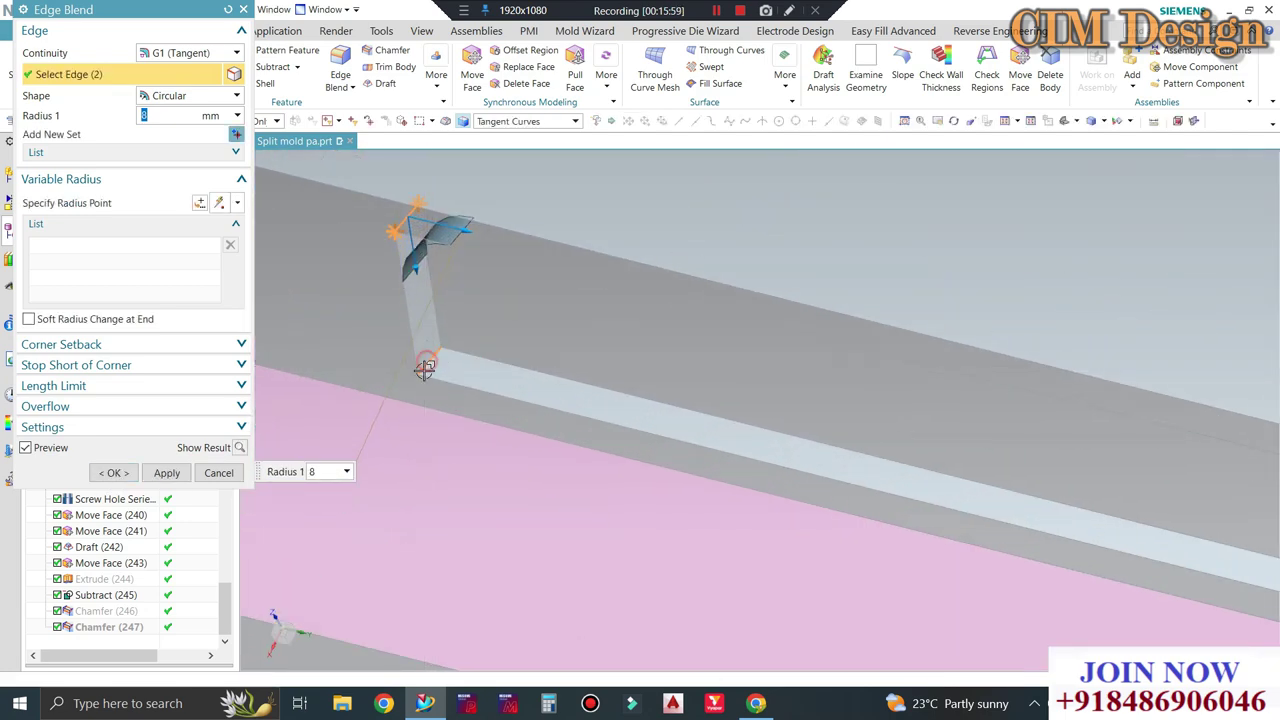
# Add the remaining slot corner edges and apply the 5 mm radius blend.
pyautogui.scroll(-3, 425, 369)
pyautogui.moveTo(654, 409); pyautogui.dragTo(563, 300, button='middle')
pyautogui.scroll(2, 974, 357)
pyautogui.scroll(3, 879, 321)
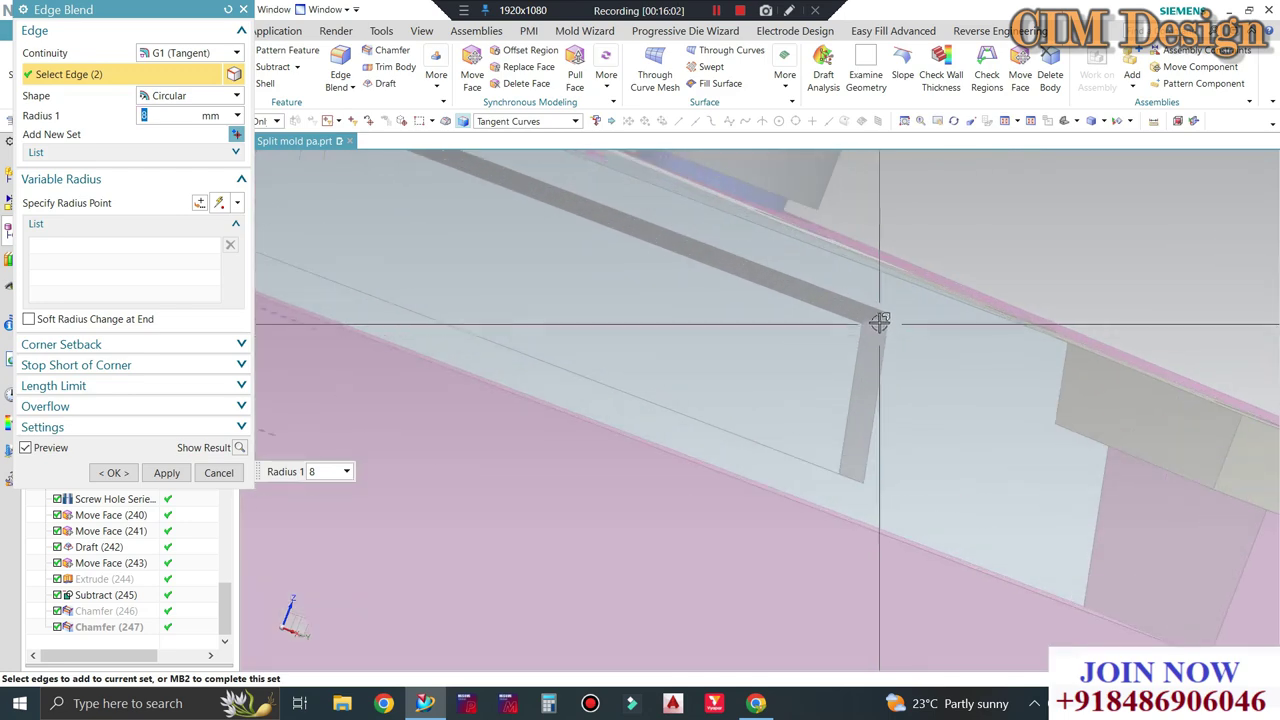
pyautogui.click(874, 318)
pyautogui.moveTo(951, 320)
pyautogui.mouseDown(button='middle')
pyautogui.moveTo(840, 414)
pyautogui.moveTo(843, 386)
pyautogui.mouseUp(button='middle')
pyautogui.scroll(3, 843, 388)
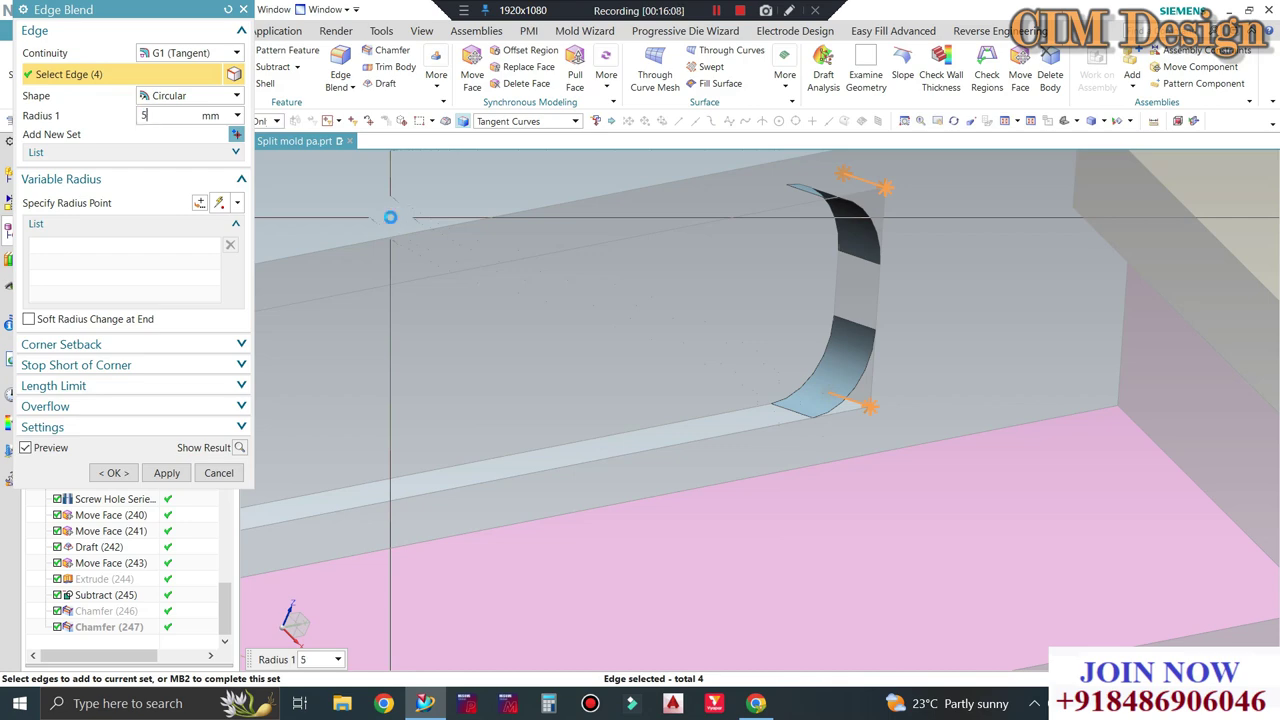
pyautogui.click(113, 472)
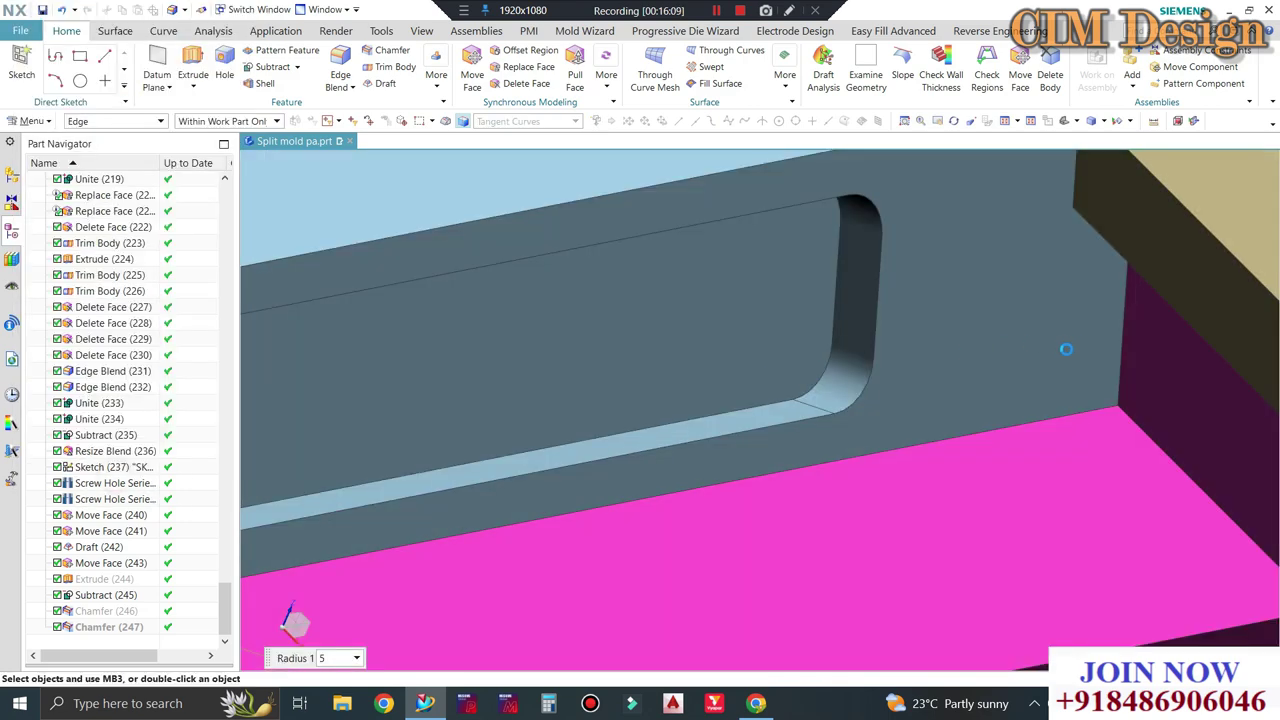
pyautogui.scroll(-3, 1066, 349)
# Show the hidden slider bar body again with Ctrl+Shift+K.
pyautogui.scroll(-3, 1019, 369)
pyautogui.hotkey('ctrl', 'shift', 'k')
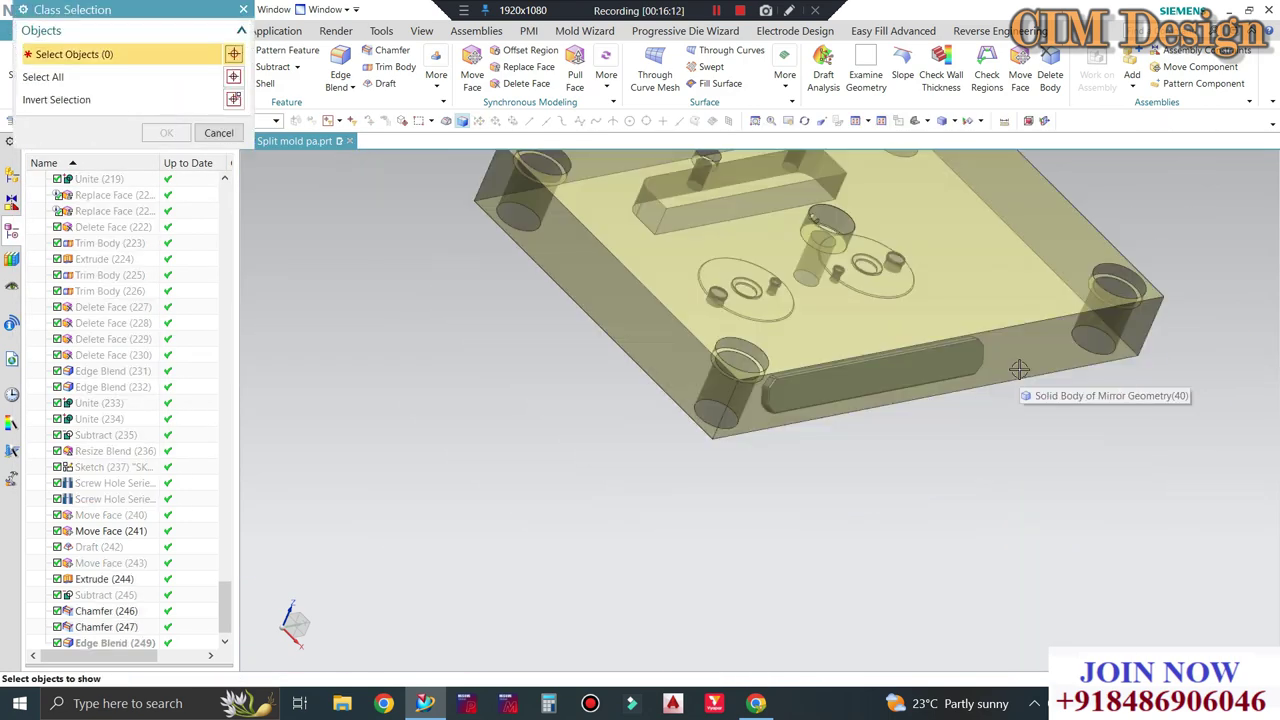
pyautogui.moveTo(1007, 406)
pyautogui.mouseDown(button='middle')
pyautogui.moveTo(870, 300)
pyautogui.moveTo(705, 435)
pyautogui.moveTo(651, 460)
pyautogui.mouseUp(button='middle')
pyautogui.click(870, 300)
pyautogui.middleClick(870, 300)
# Orbit and zoom around the slot to inspect the bar seated in it.
pyautogui.scroll(5, 651, 460)
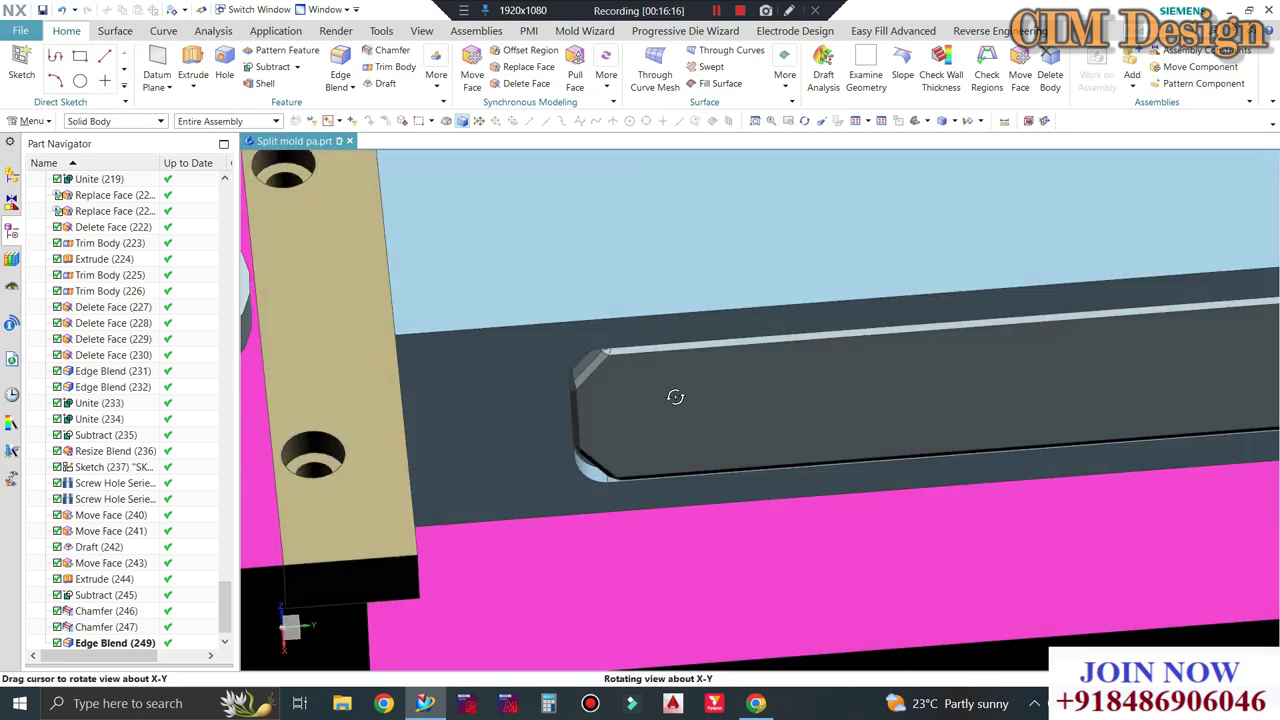
pyautogui.moveTo(674, 394)
pyautogui.mouseDown(button='middle')
pyautogui.moveTo(705, 433)
pyautogui.moveTo(683, 449)
pyautogui.moveTo(563, 420)
pyautogui.moveTo(602, 507)
pyautogui.moveTo(620, 366)
pyautogui.moveTo(614, 409)
pyautogui.mouseUp(button='middle')
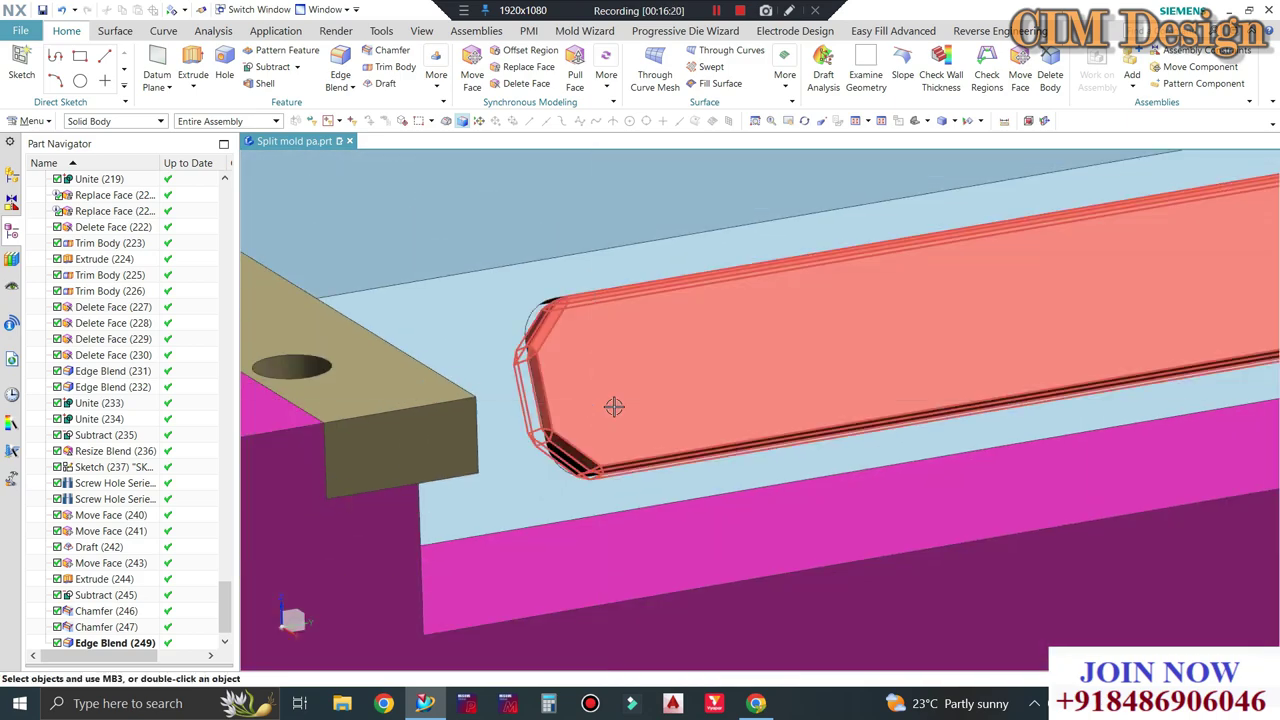
pyautogui.scroll(-5, 614, 409)
pyautogui.scroll(2, 878, 419)
pyautogui.scroll(3, 878, 419)
pyautogui.moveTo(878, 419); pyautogui.dragTo(820, 410, button='middle')
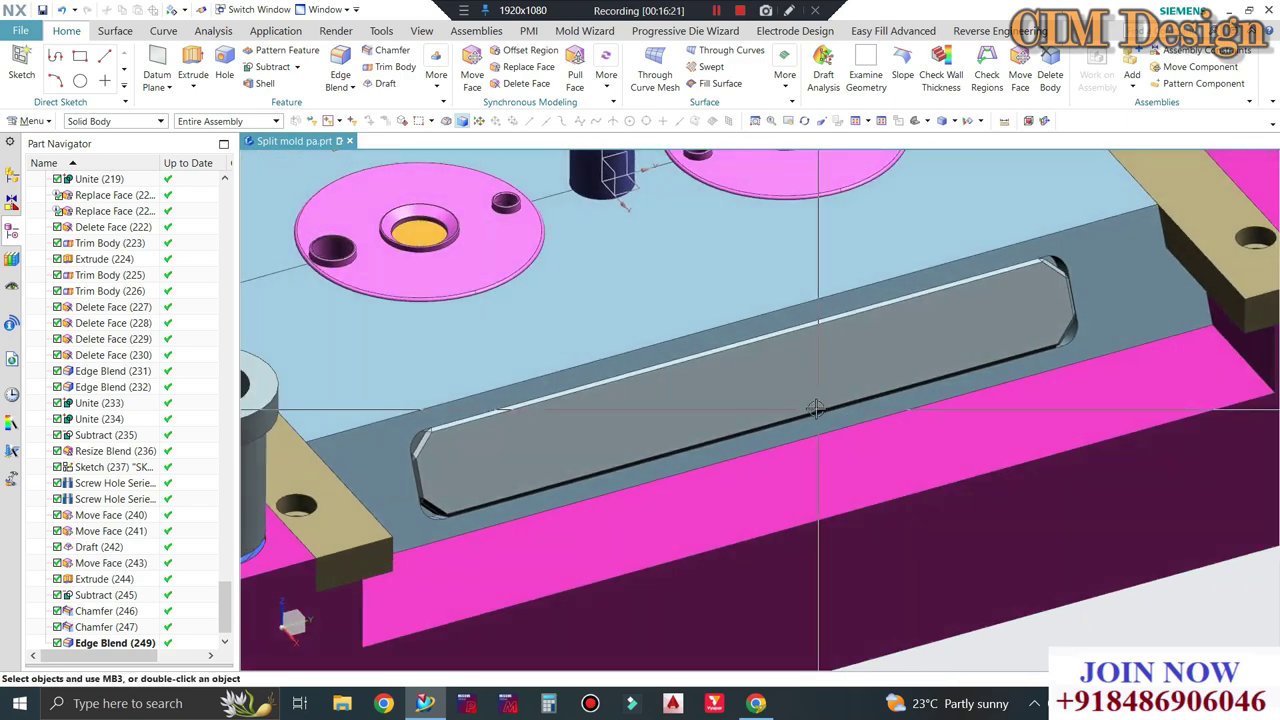
pyautogui.scroll(-3, 820, 410)
pyautogui.scroll(2, 790, 407)
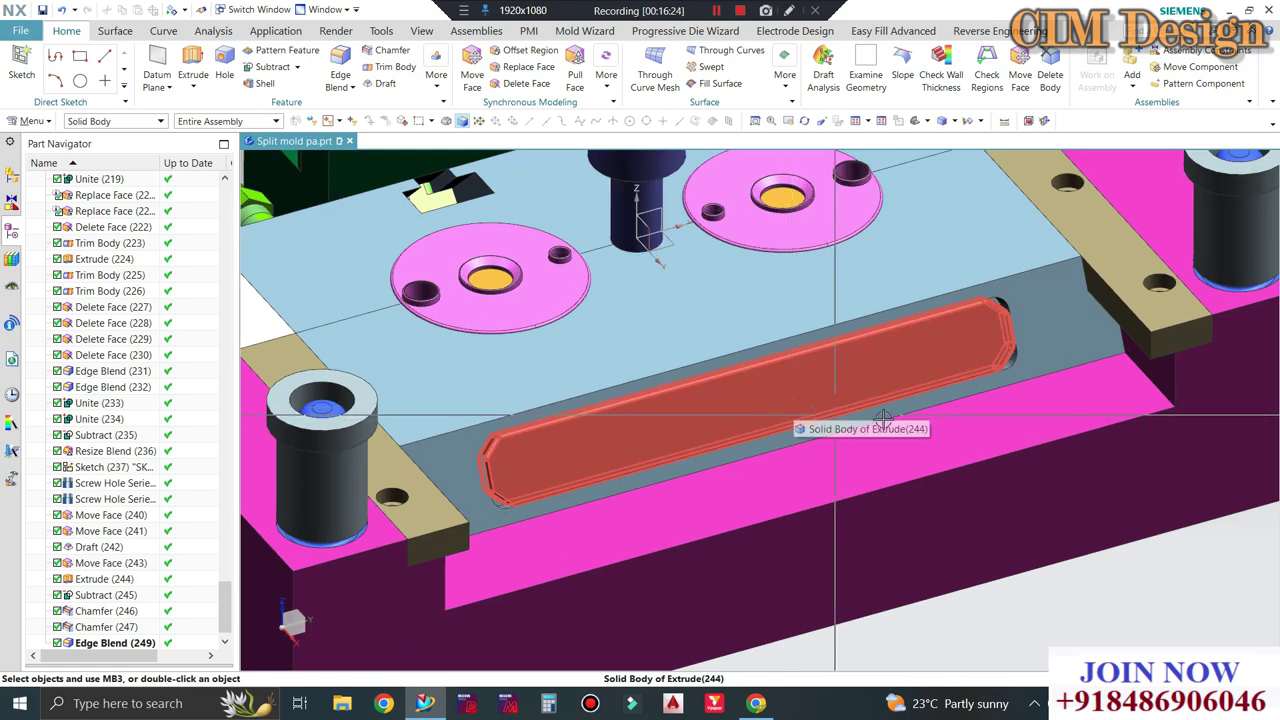
pyautogui.scroll(-1, 884, 419)
pyautogui.scroll(1, 797, 418)
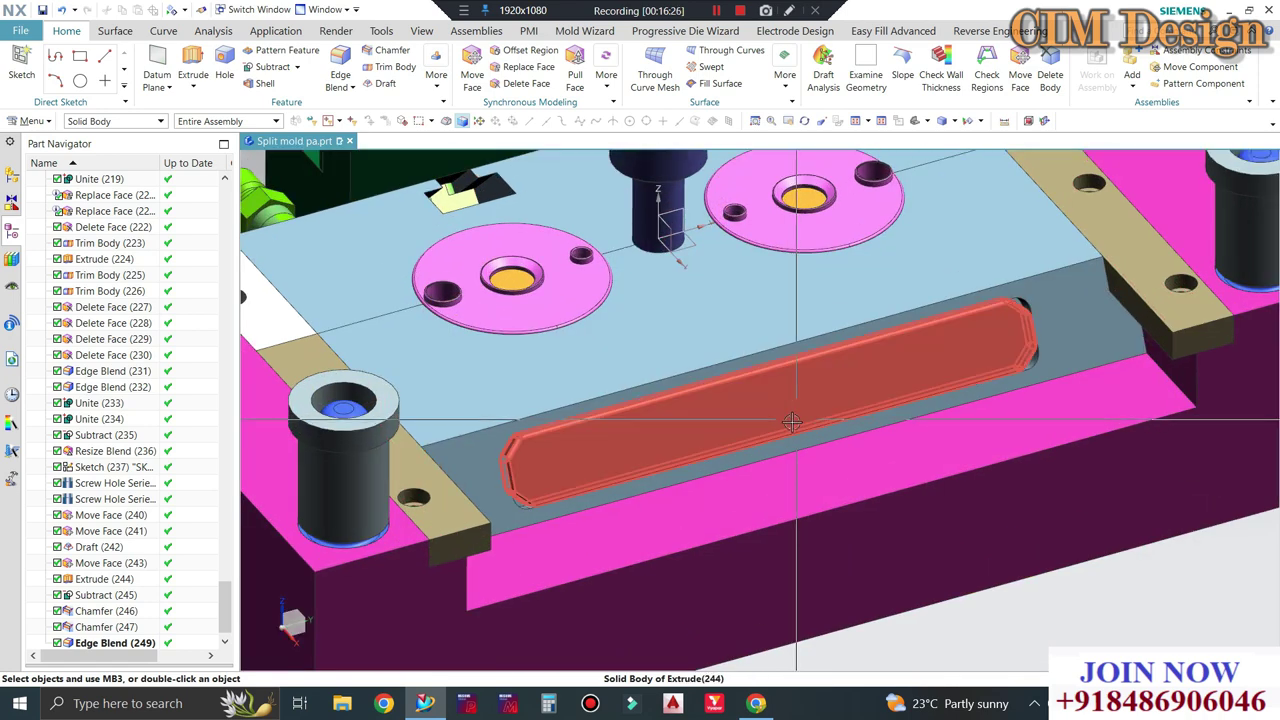
pyautogui.scroll(-1, 722, 443)
pyautogui.scroll(1, 660, 440)
pyautogui.scroll(-1, 660, 440)
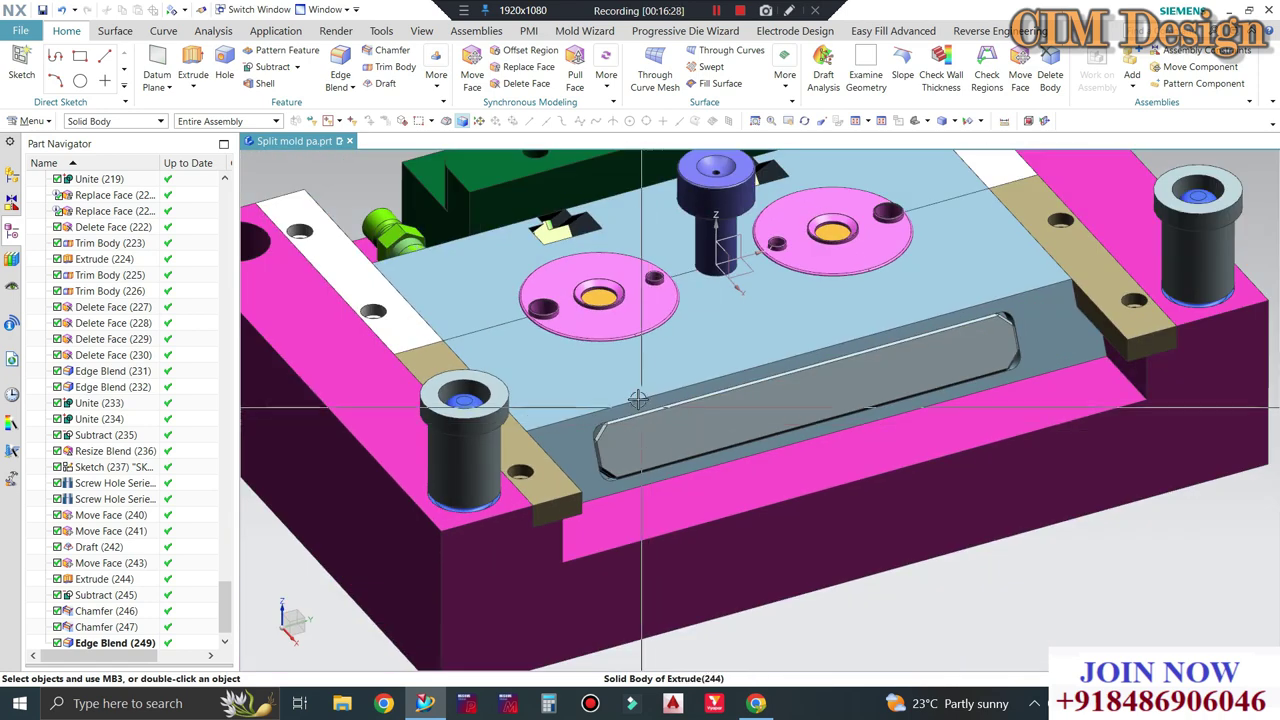
pyautogui.scroll(1, 644, 553)
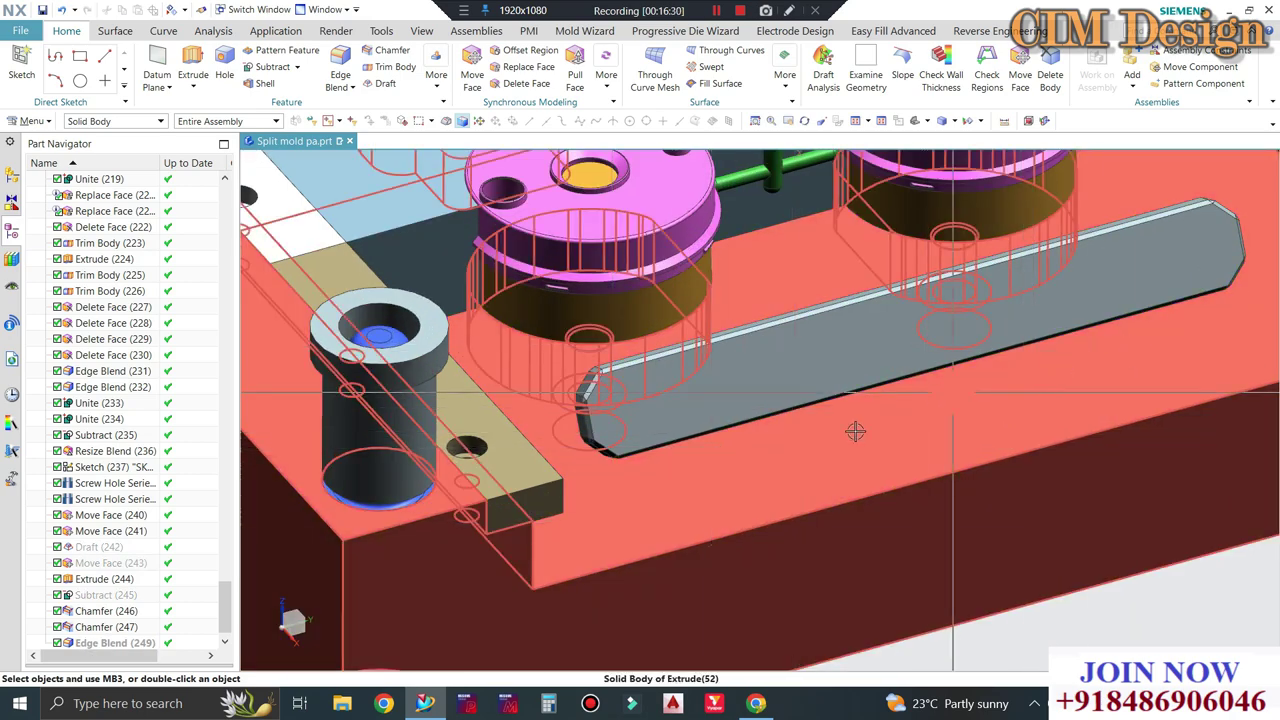
pyautogui.moveTo(855, 431); pyautogui.dragTo(627, 466, button='middle')
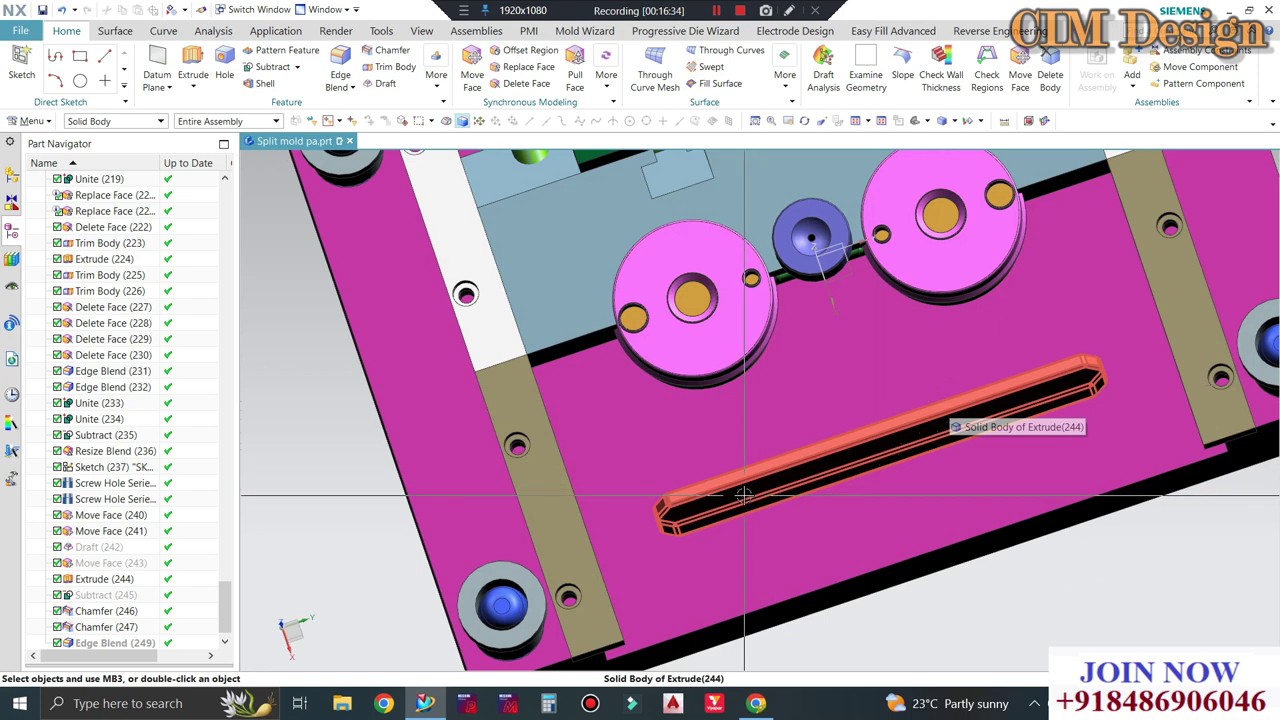
pyautogui.moveTo(748, 497); pyautogui.dragTo(808, 466, button='middle')
pyautogui.scroll(1, 808, 466)
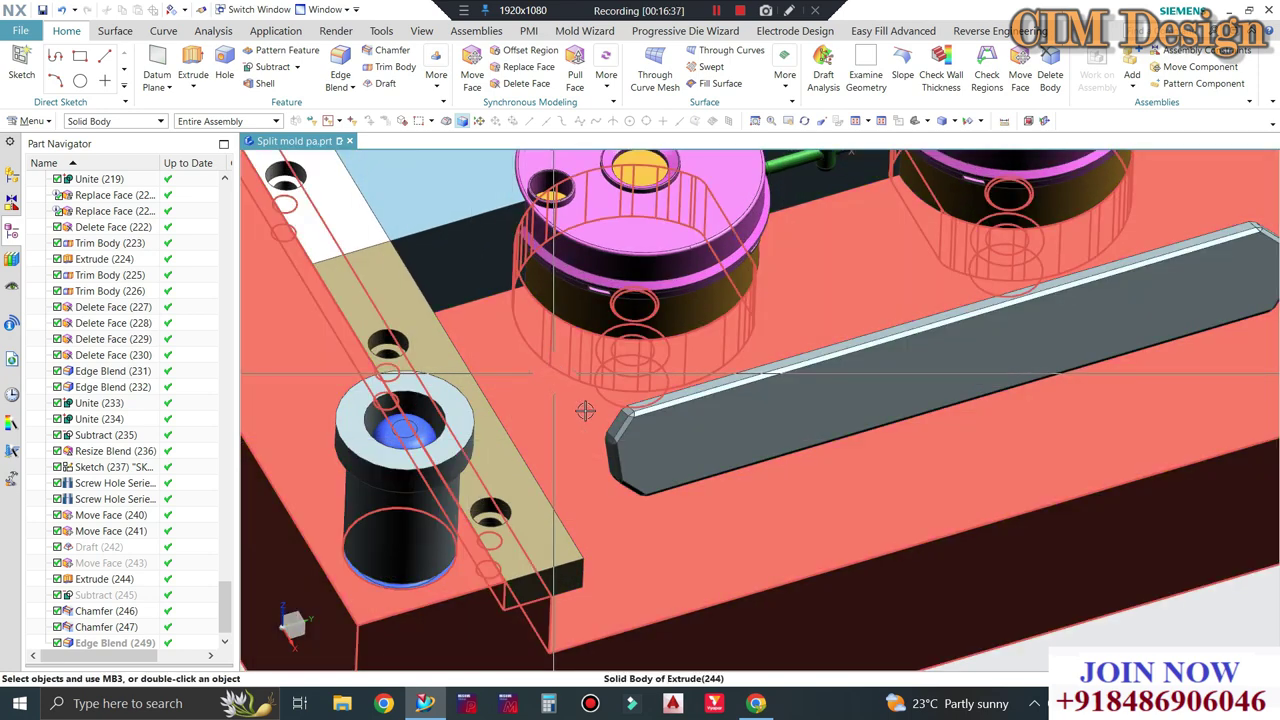
pyautogui.scroll(-2, 826, 465)
# Orbit and zoom around the mold plate to bring the slot into view.
pyautogui.scroll(-3, 529, 531)
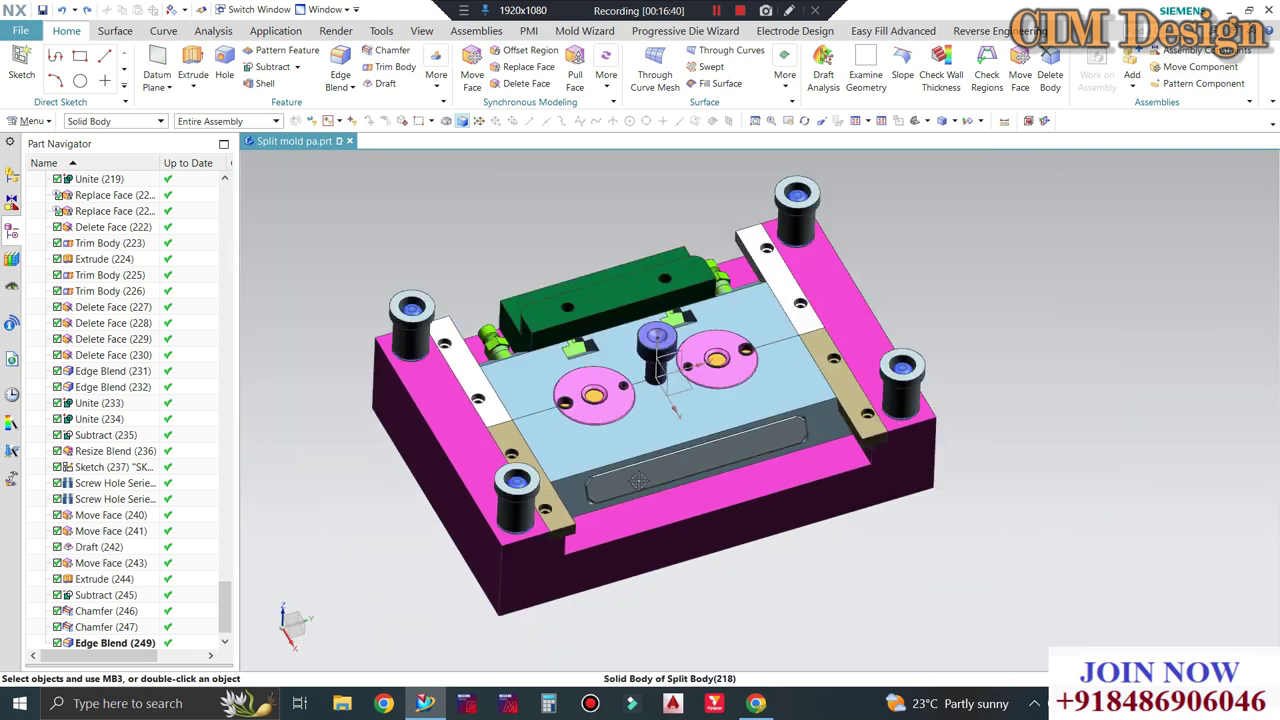
pyautogui.scroll(2, 635, 483)
pyautogui.scroll(2, 635, 483)
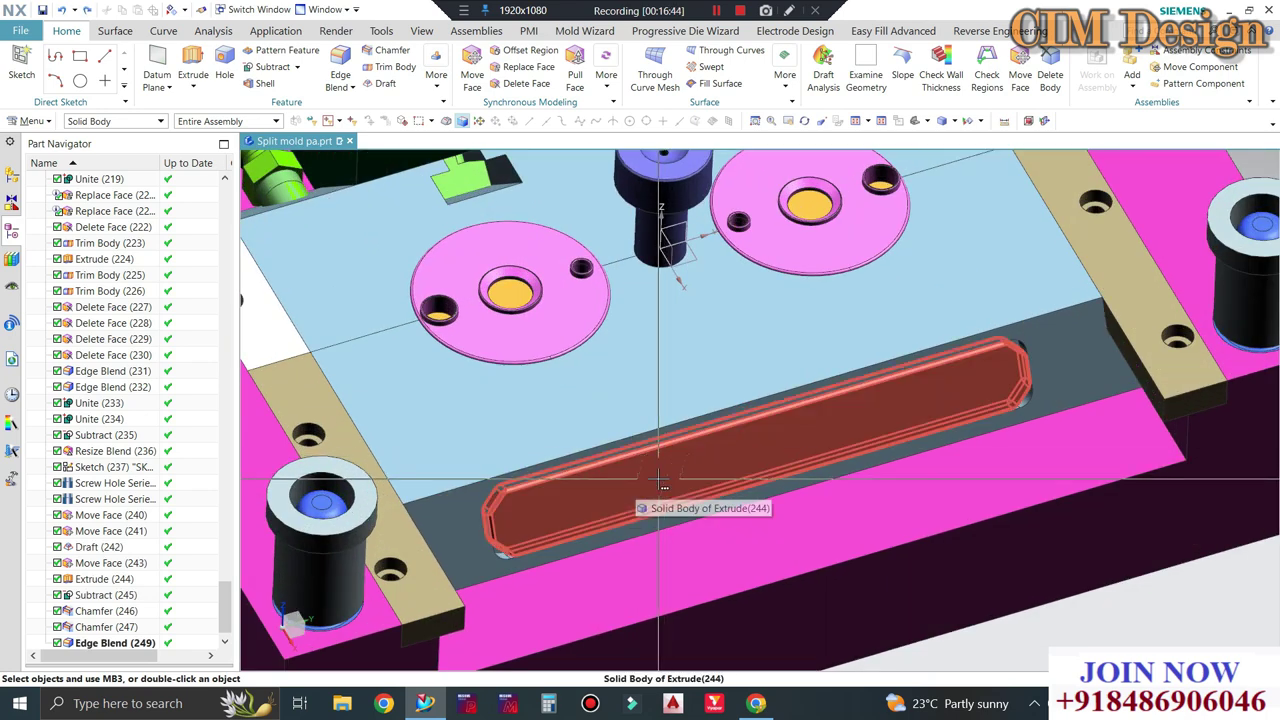
pyautogui.scroll(-3, 660, 483)
pyautogui.moveTo(658, 475)
pyautogui.mouseDown(button='middle')
pyautogui.moveTo(678, 477)
pyautogui.moveTo(720, 574)
pyautogui.mouseUp(button='middle')
pyautogui.scroll(3, 586, 460)
pyautogui.scroll(2, 640, 321)
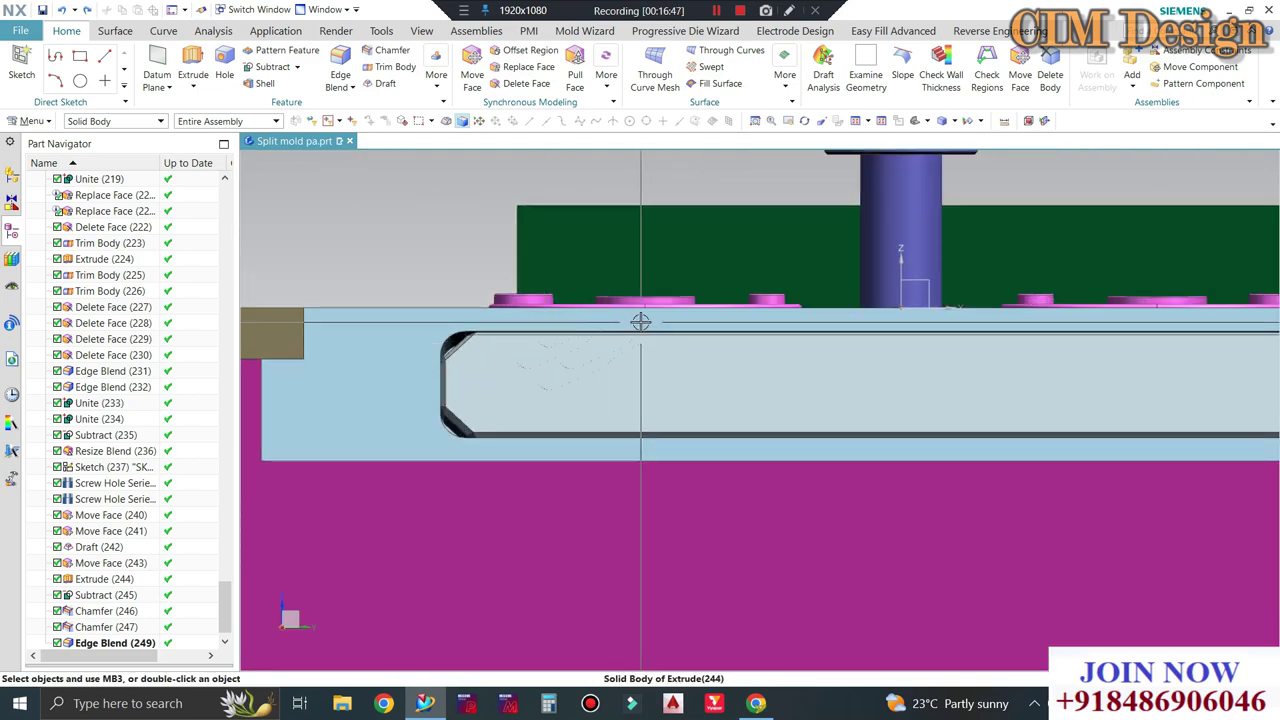
pyautogui.scroll(-2, 640, 321)
pyautogui.moveTo(640, 321); pyautogui.dragTo(686, 431, button='middle')
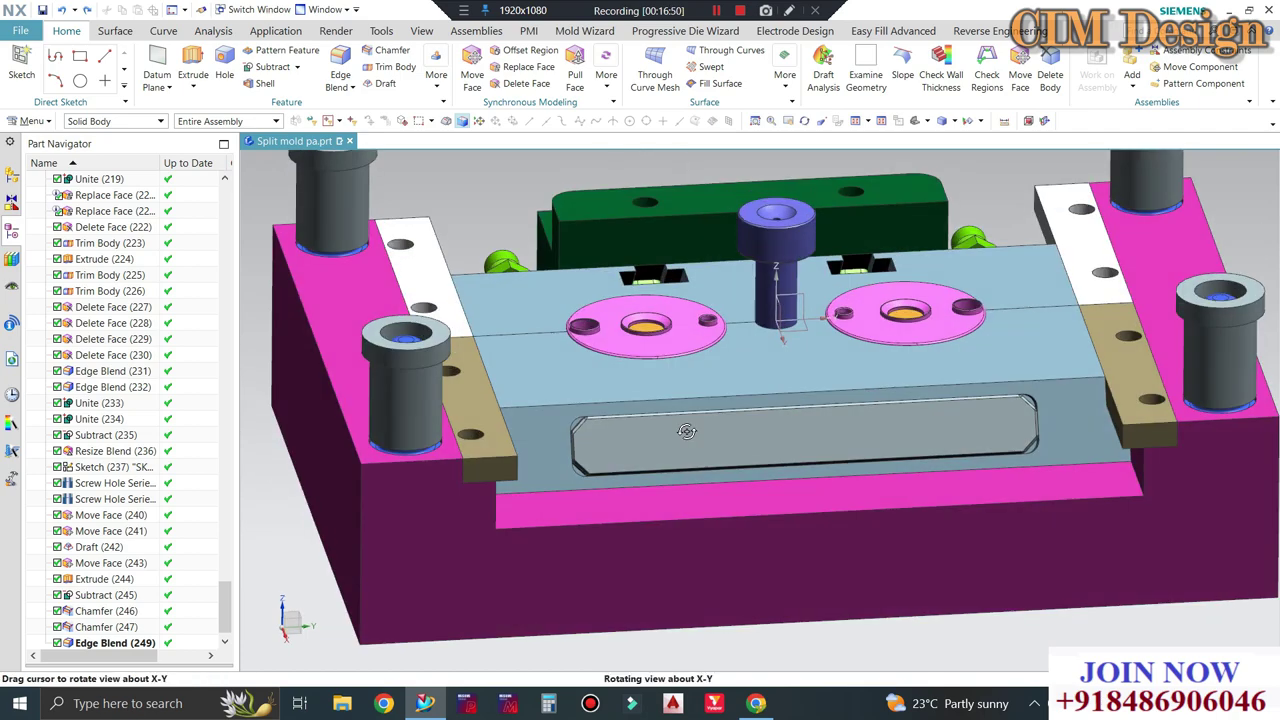
pyautogui.scroll(3, 686, 431)
pyautogui.moveTo(655, 480); pyautogui.dragTo(531, 363, button='middle')
pyautogui.scroll(2, 586, 432)
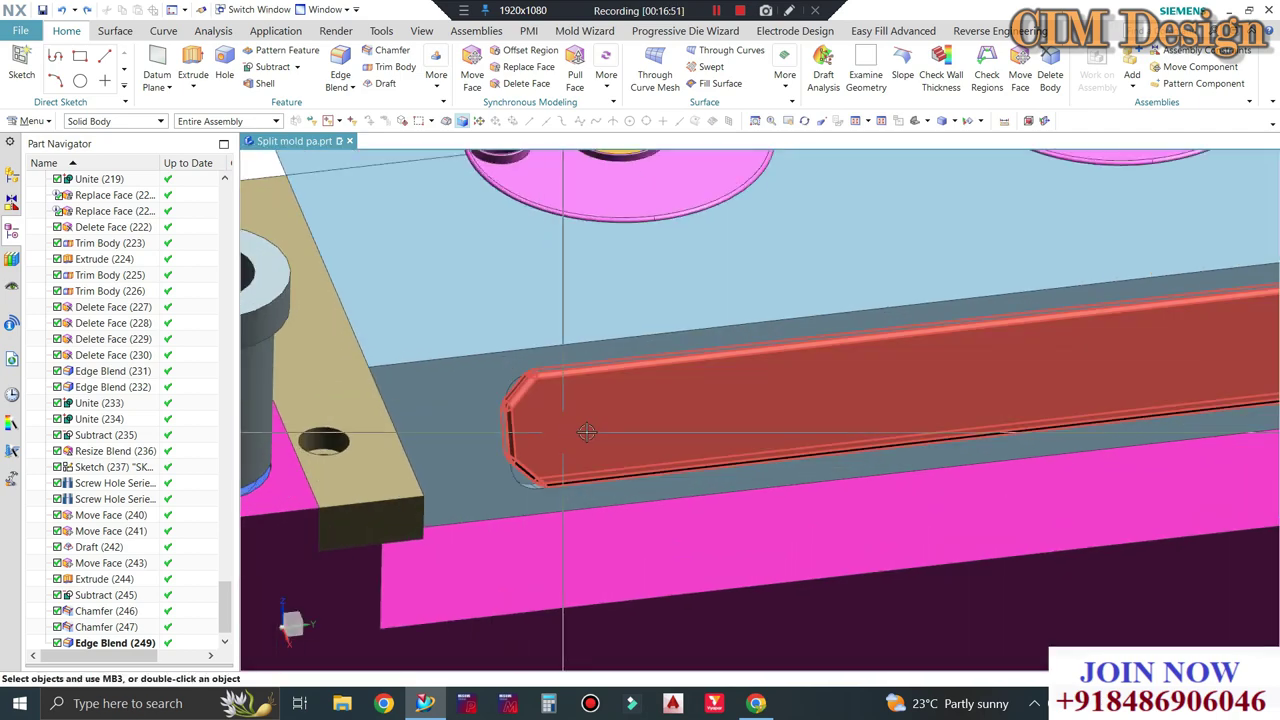
pyautogui.scroll(-3, 568, 427)
pyautogui.moveTo(600, 380); pyautogui.dragTo(626, 437, button='middle')
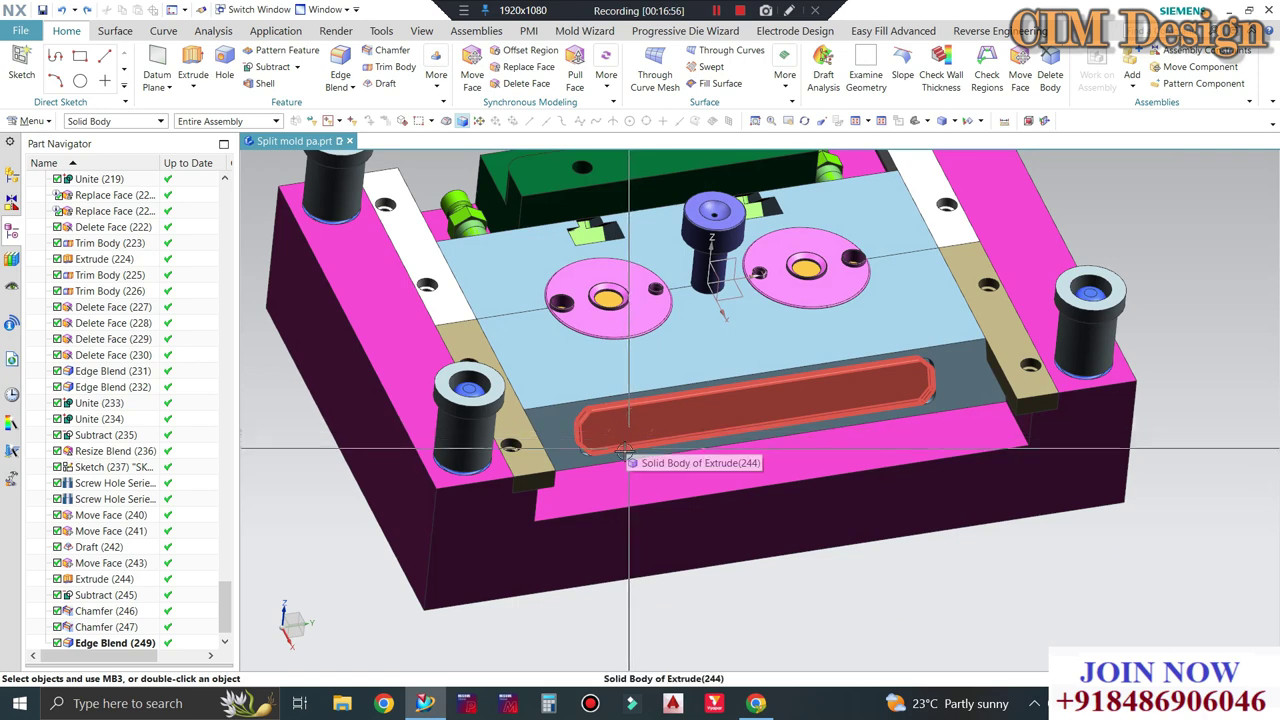
pyautogui.scroll(2, 627, 451)
pyautogui.scroll(1, 605, 445)
pyautogui.scroll(1, 591, 439)
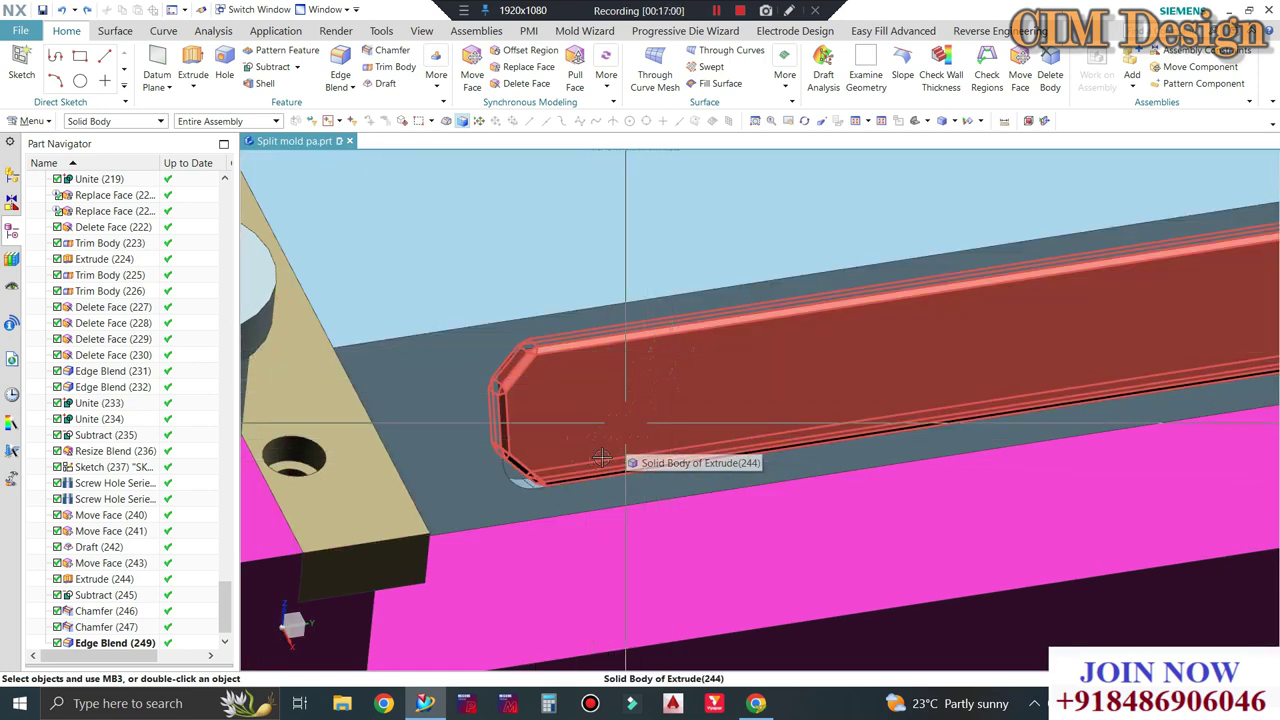
pyautogui.scroll(-1, 699, 383)
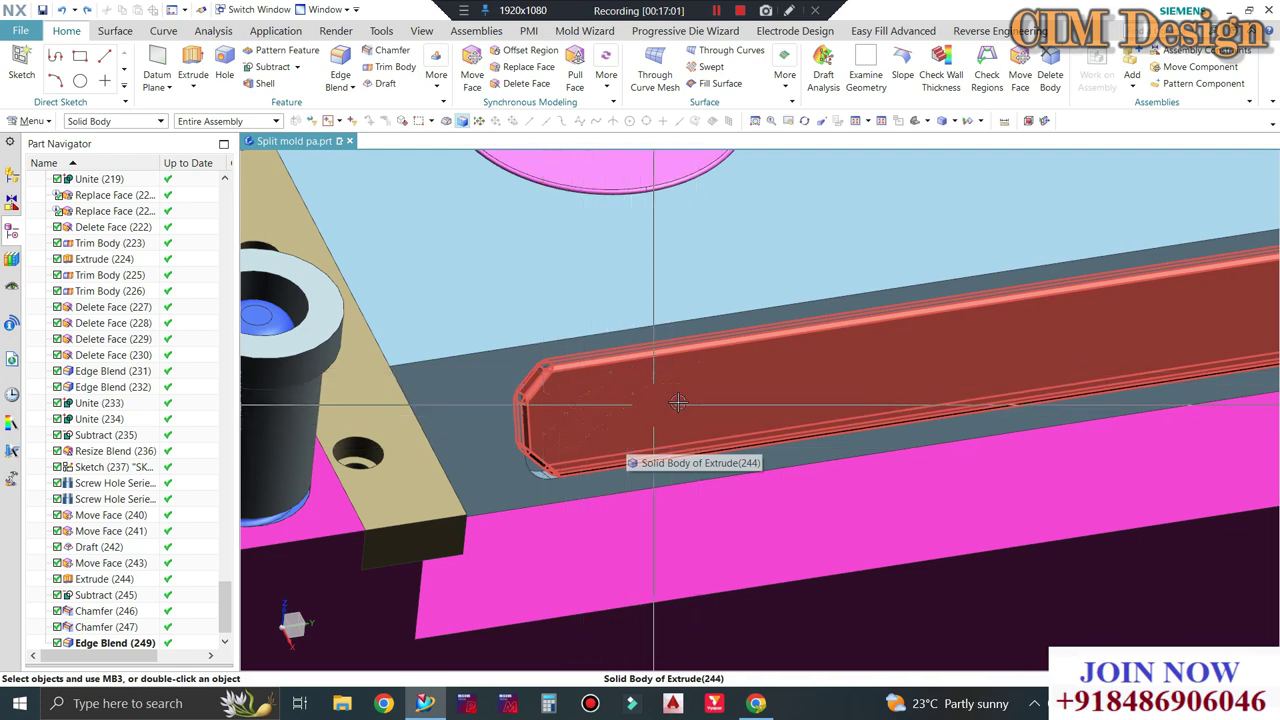
pyautogui.scroll(-3, 678, 402)
pyautogui.moveTo(678, 402); pyautogui.dragTo(1134, 302, button='middle')
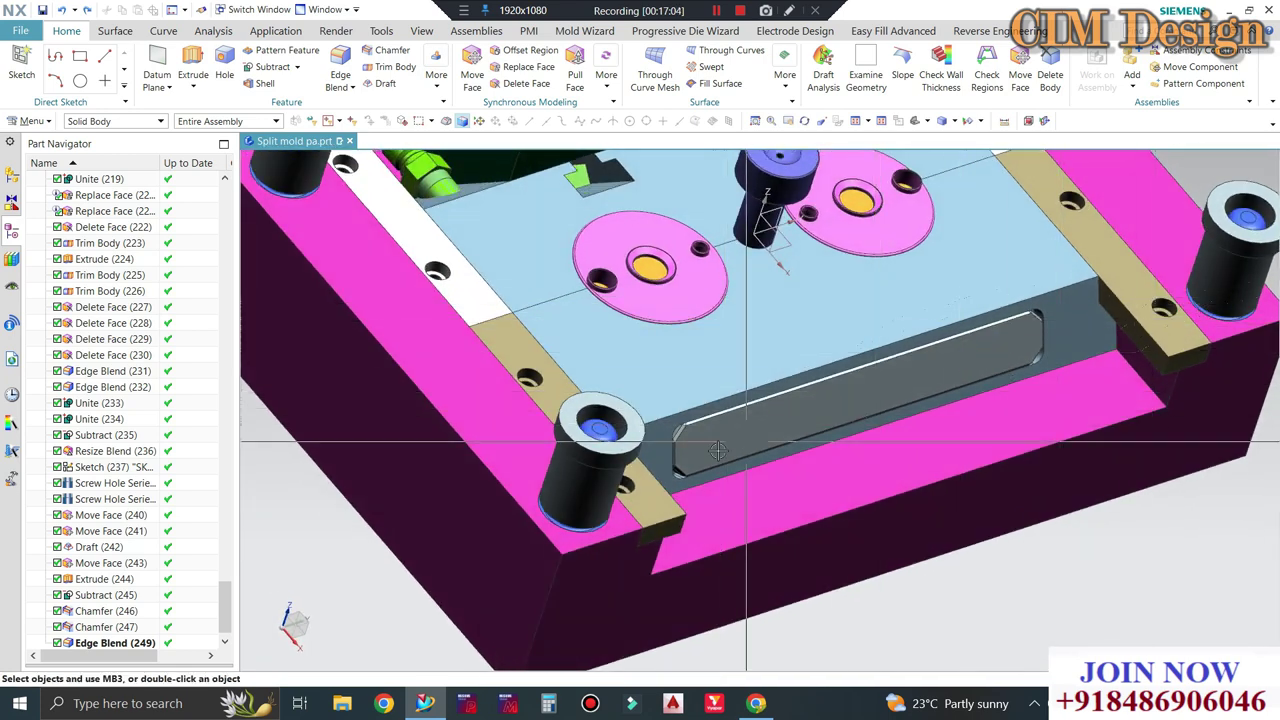
pyautogui.scroll(2, 718, 451)
pyautogui.scroll(1, 694, 388)
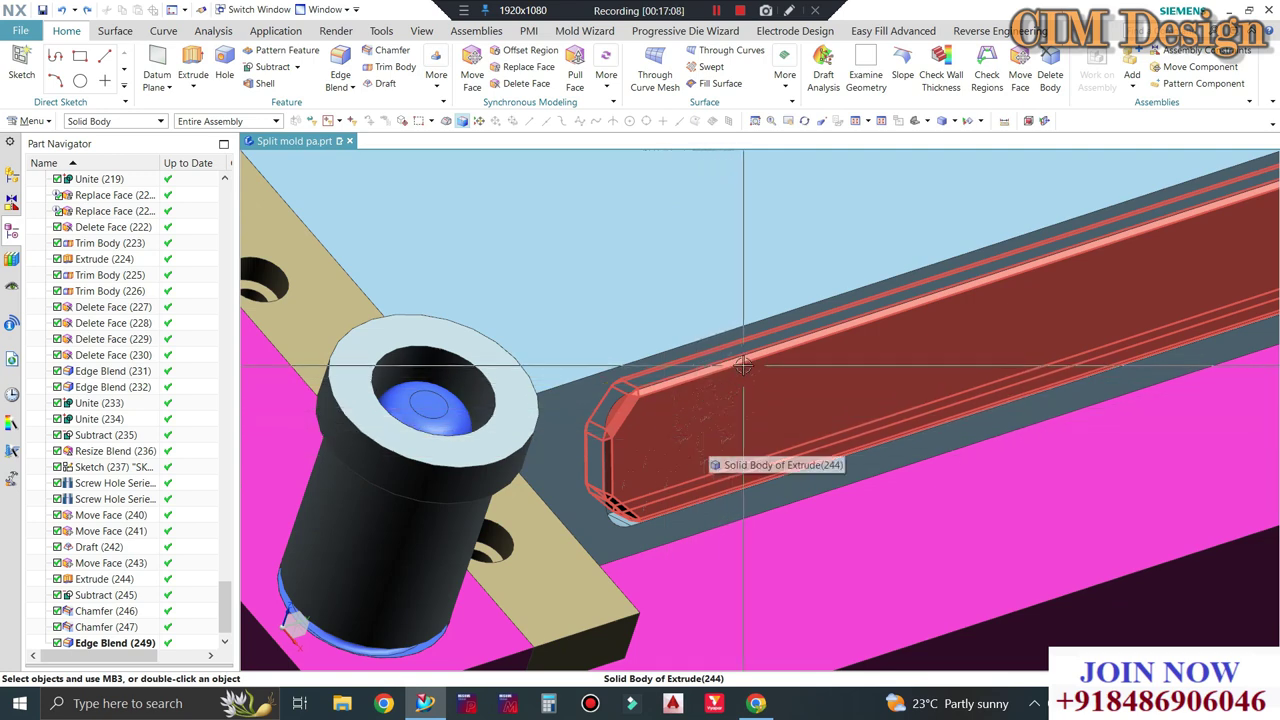
pyautogui.scroll(-1, 743, 366)
pyautogui.scroll(-2, 752, 376)
pyautogui.moveTo(752, 376); pyautogui.dragTo(960, 420, button='middle')
pyautogui.scroll(1, 969, 424)
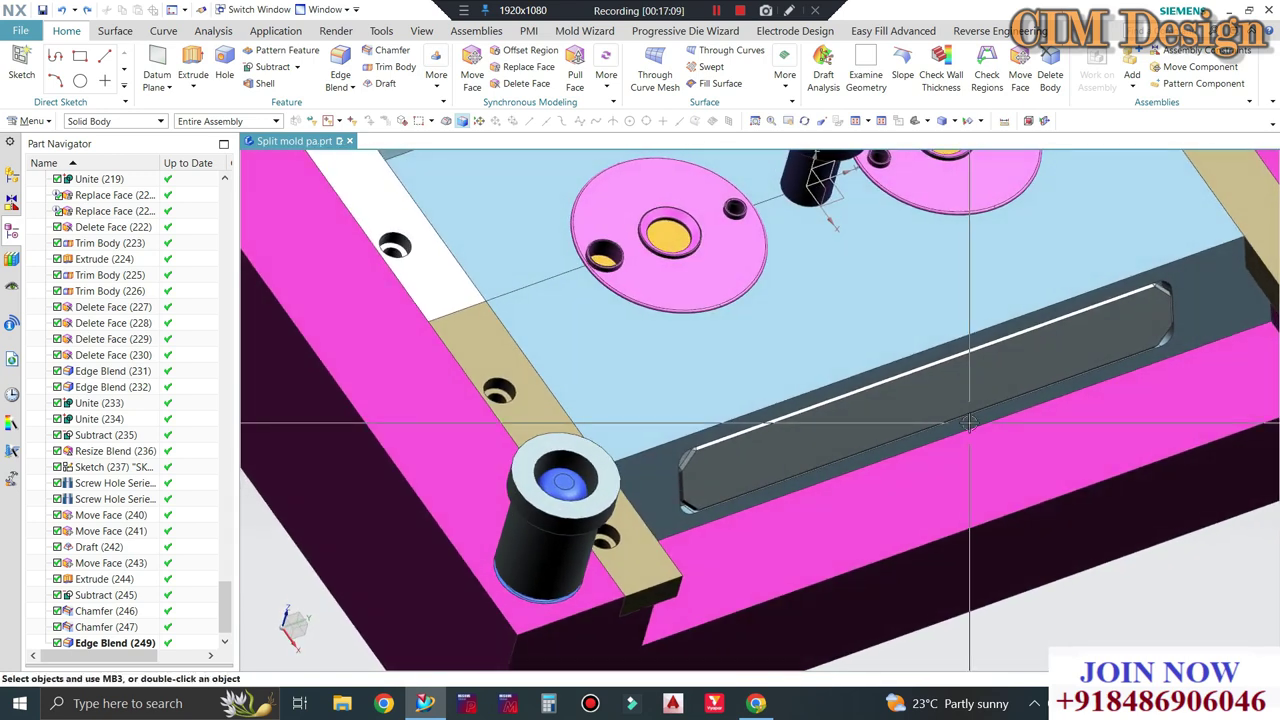
# Hide the mirrored body filling the slot with Ctrl+B.
pyautogui.click(1060, 358)
pyautogui.hotkey('ctrl', 'b')
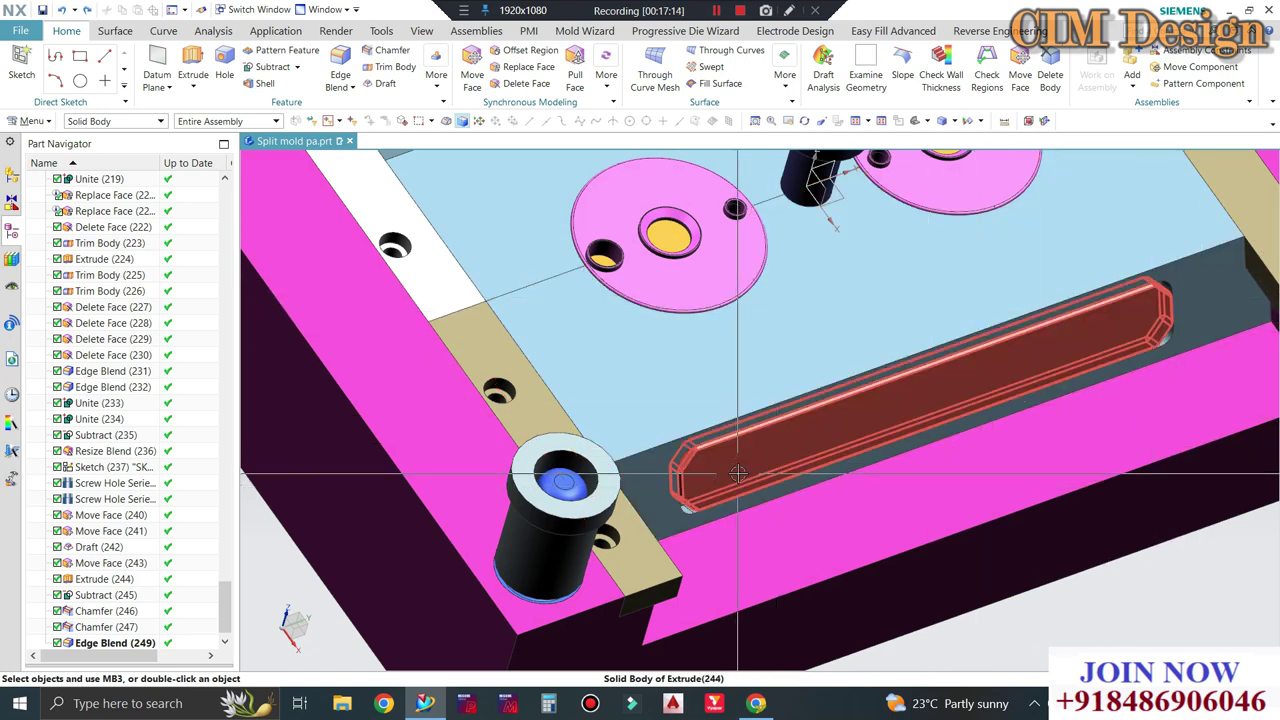
pyautogui.scroll(2, 742, 460)
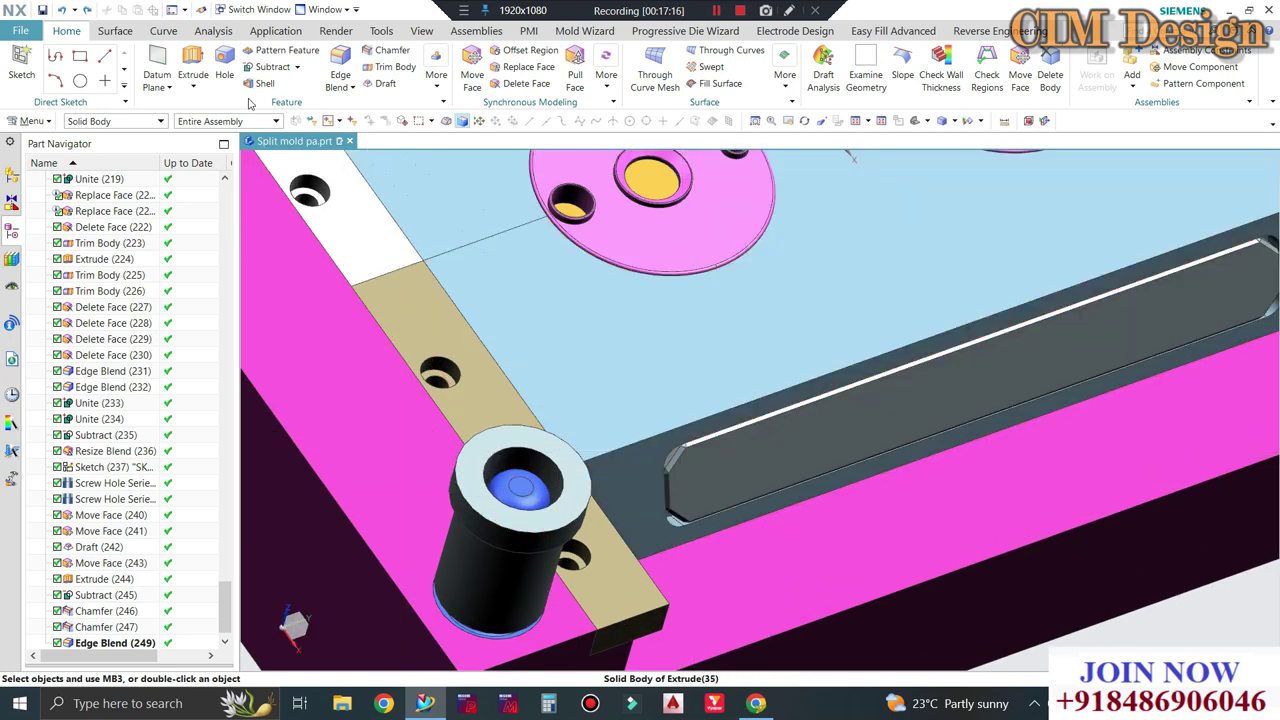
# Start a sketch at the slot end and draw the first angled line across the bar.
pyautogui.click(193, 68)
pyautogui.press('Escape')
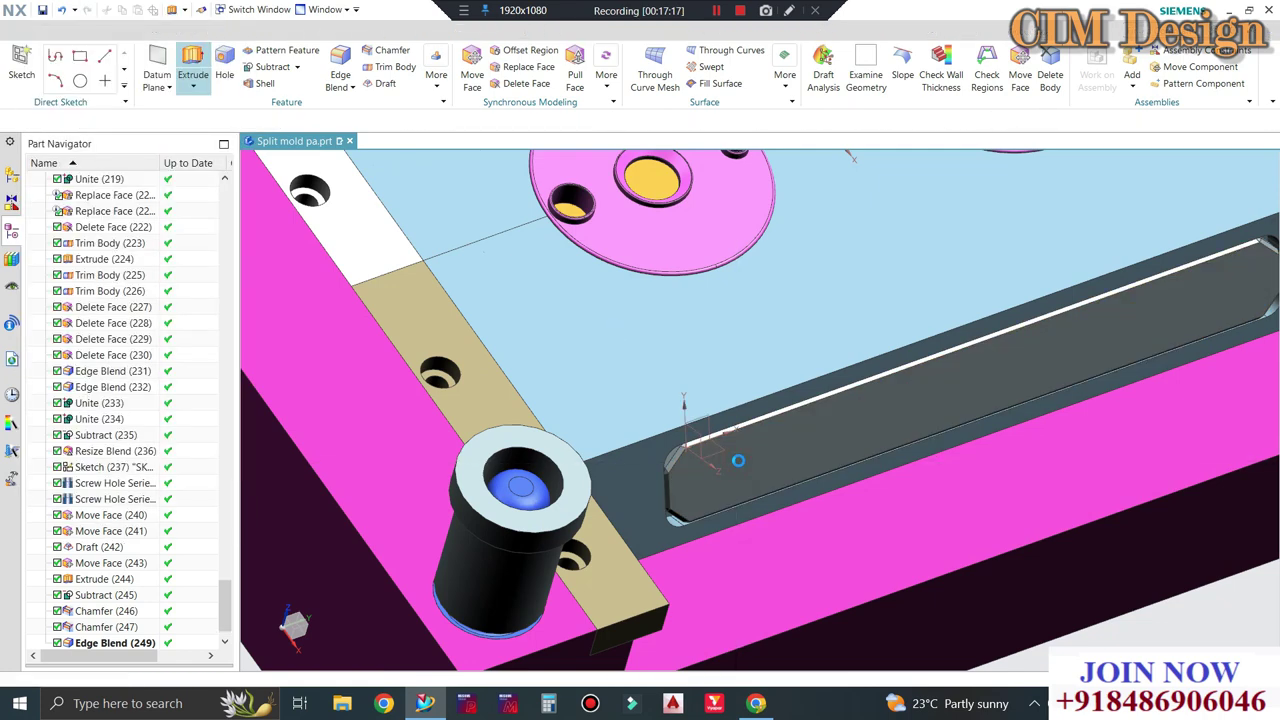
pyautogui.moveTo(738, 462); pyautogui.dragTo(738, 460, button='middle')
pyautogui.scroll(-5, 751, 457)
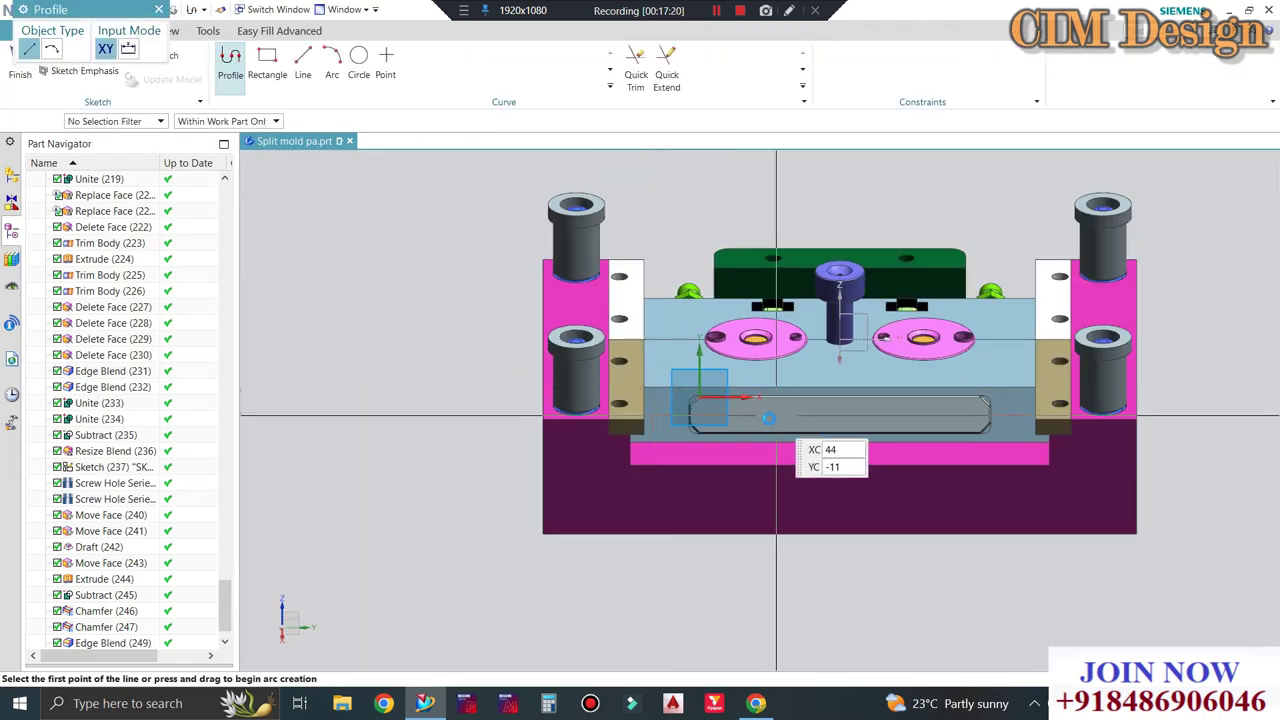
pyautogui.scroll(5, 689, 403)
pyautogui.click(313, 77)
pyautogui.scroll(2, 530, 450)
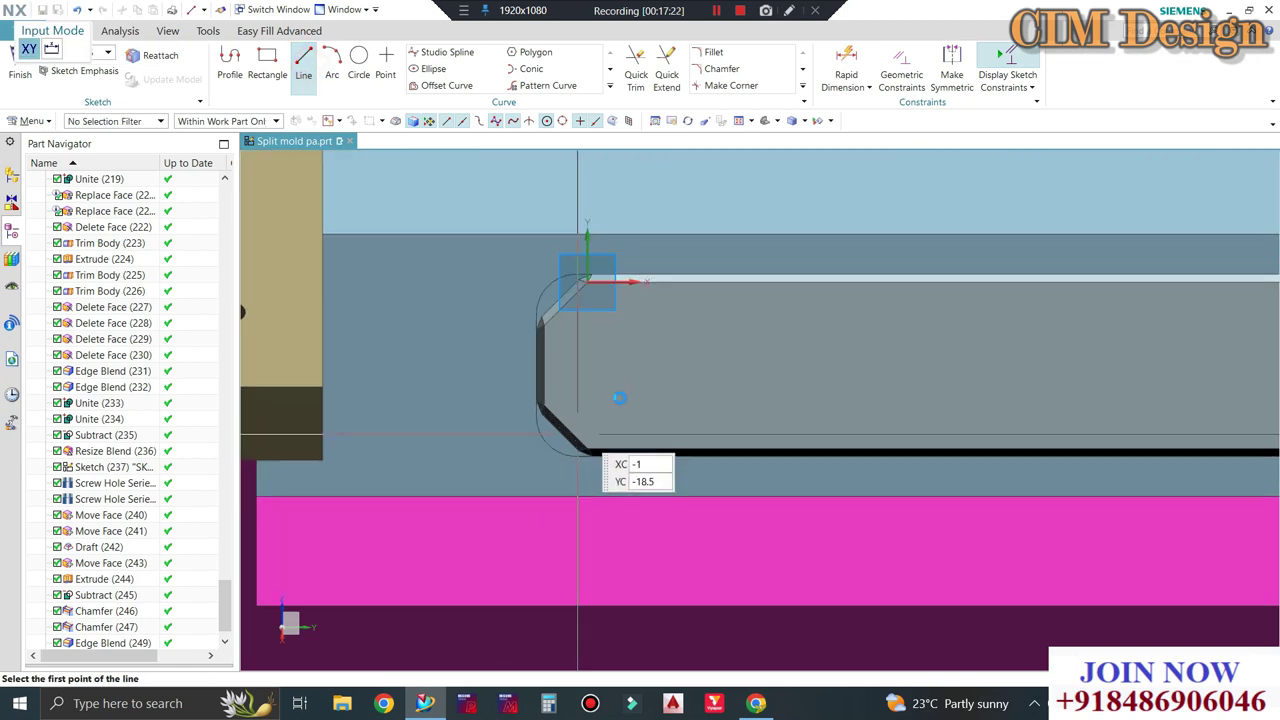
pyautogui.click(714, 245)
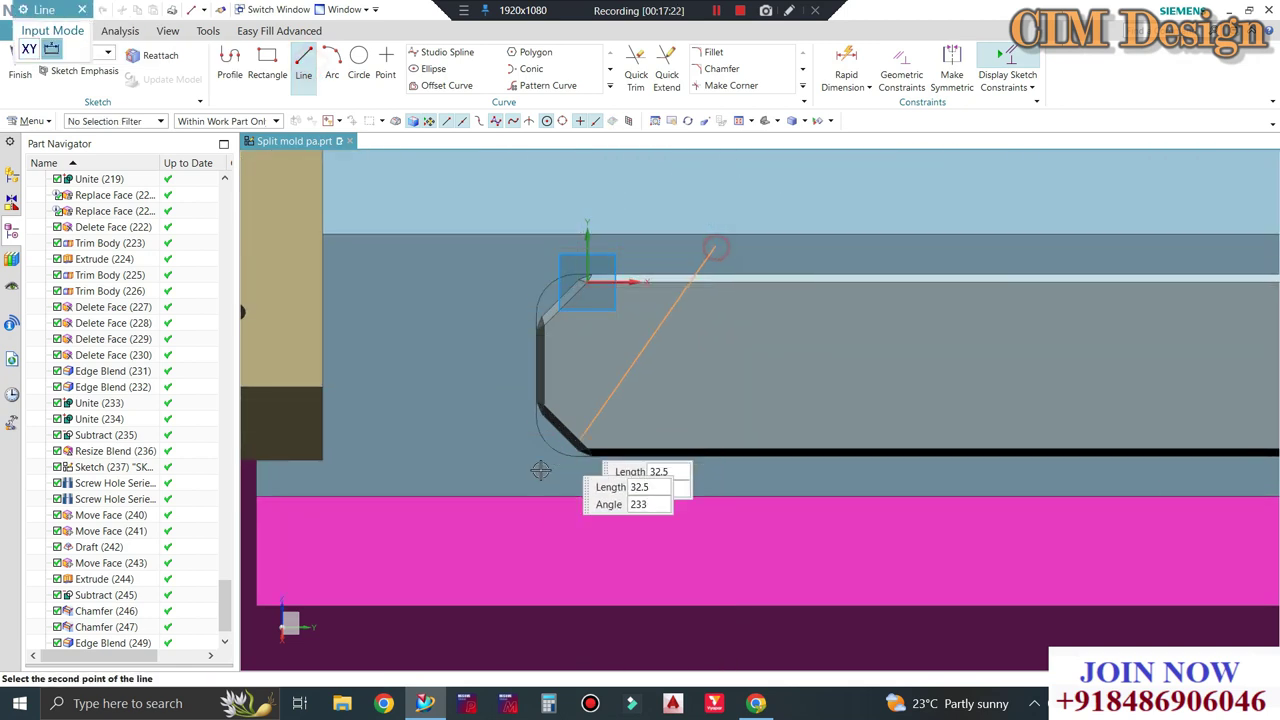
pyautogui.click(521, 517)
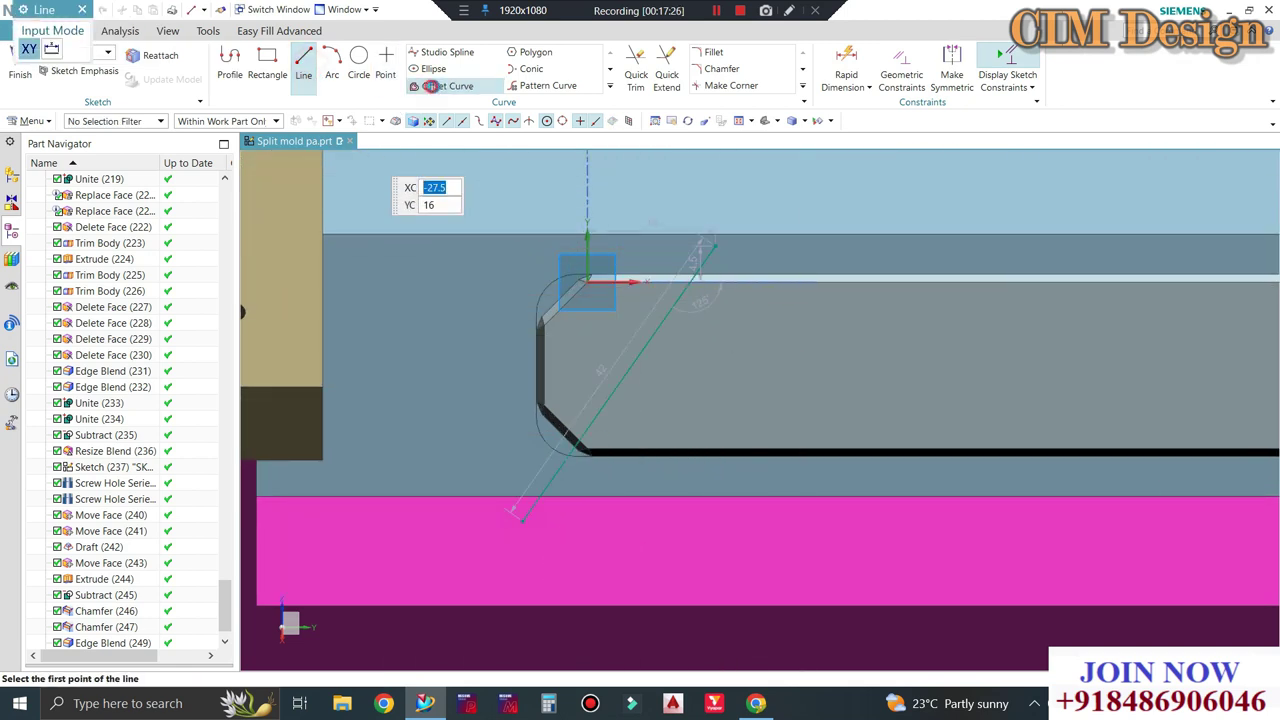
# Offset the angled line 1 mm to form its parallel partner.
pyautogui.click(430, 86)
pyautogui.click(648, 336)
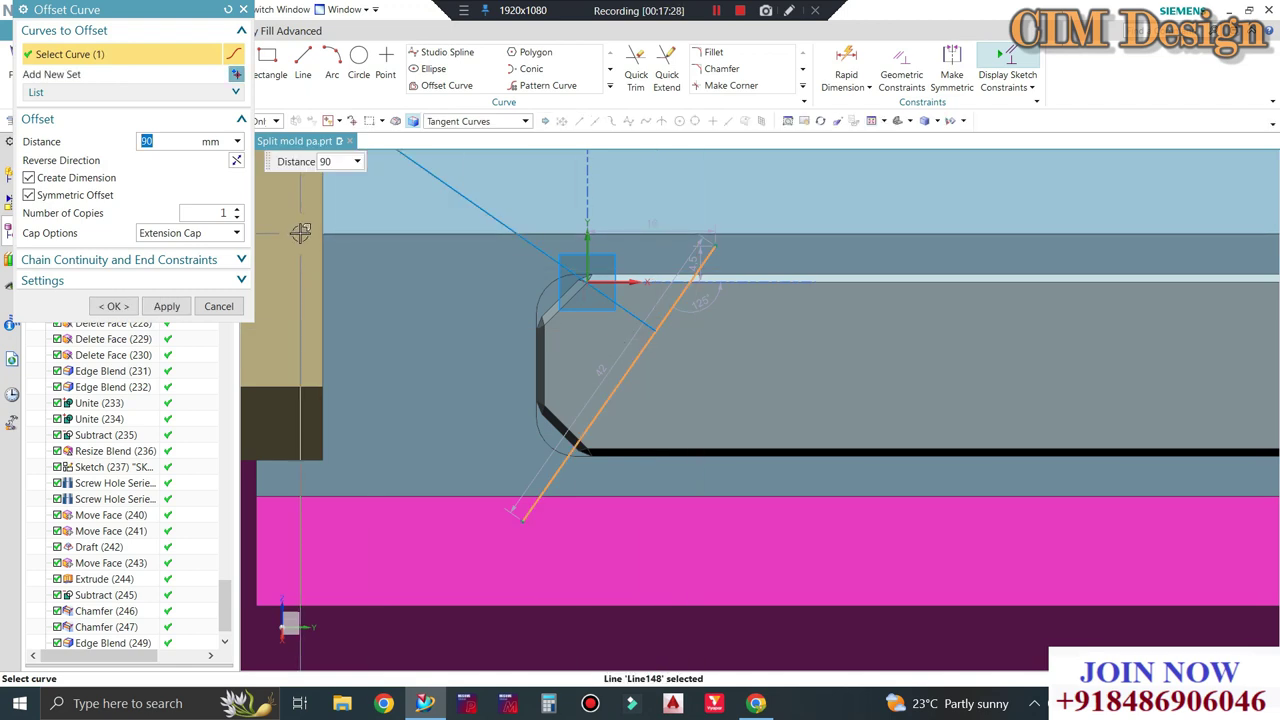
pyautogui.write('1')
pyautogui.press('Return')
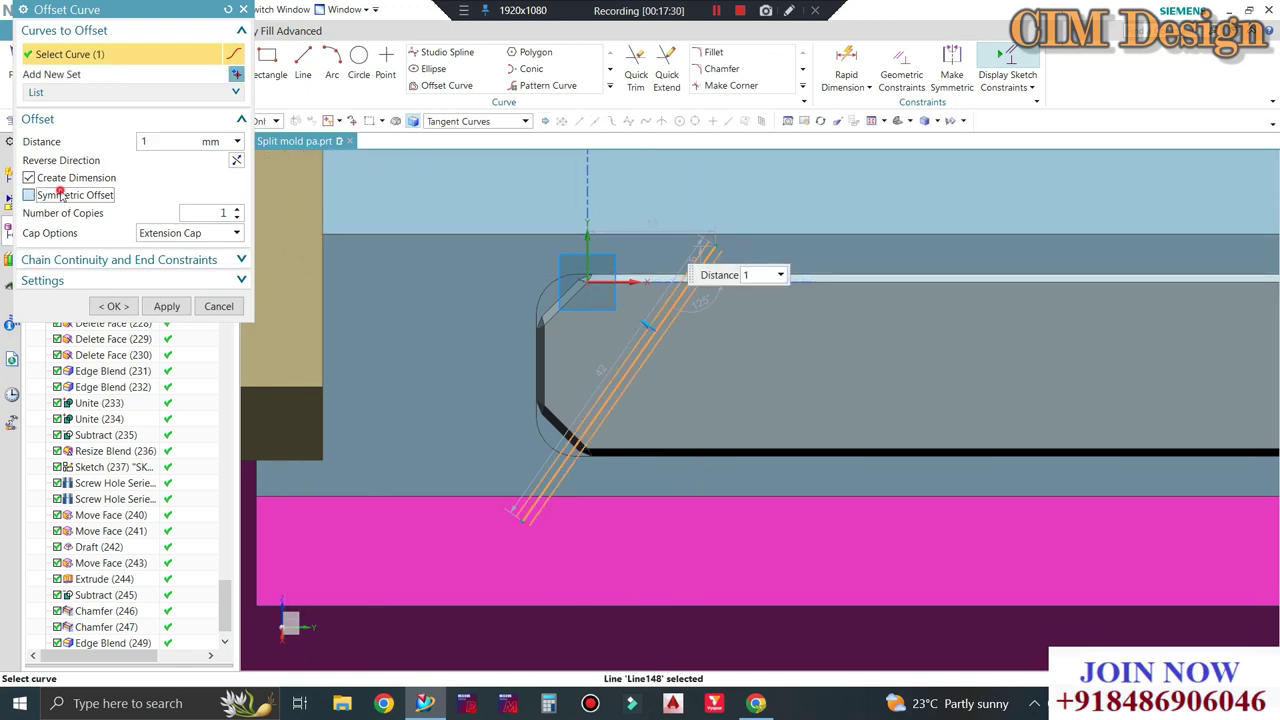
pyautogui.click(110, 305)
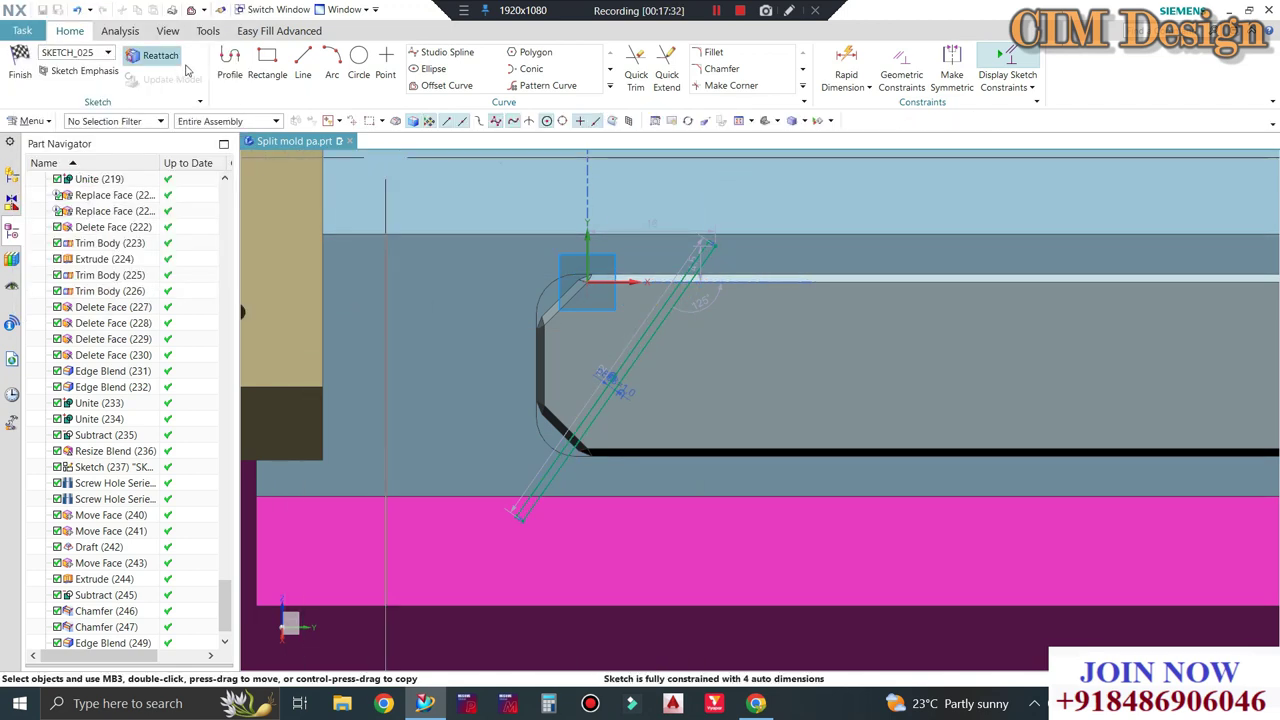
# Draw connecting lines from the angled line's top end to close the first strip.
pyautogui.click(303, 62)
pyautogui.scroll(2, 700, 255)
pyautogui.scroll(2, 690, 255)
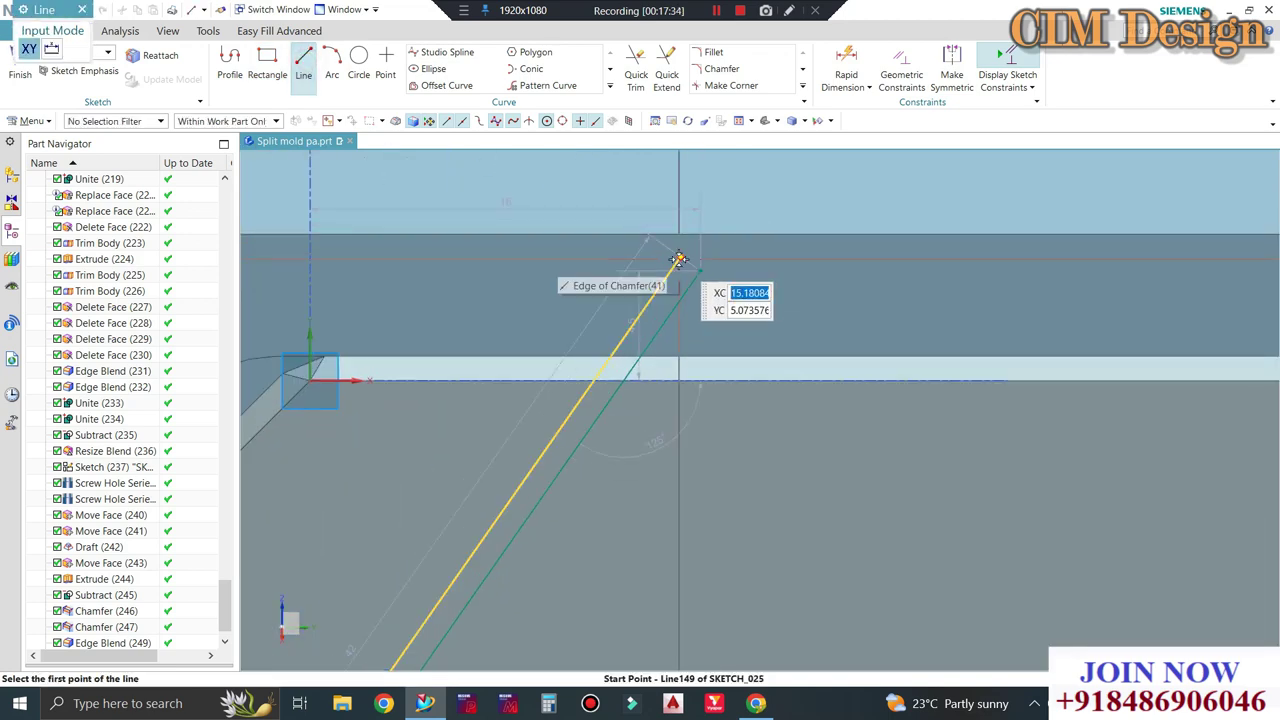
pyautogui.click(680, 260)
pyautogui.scroll(-3, 690, 265)
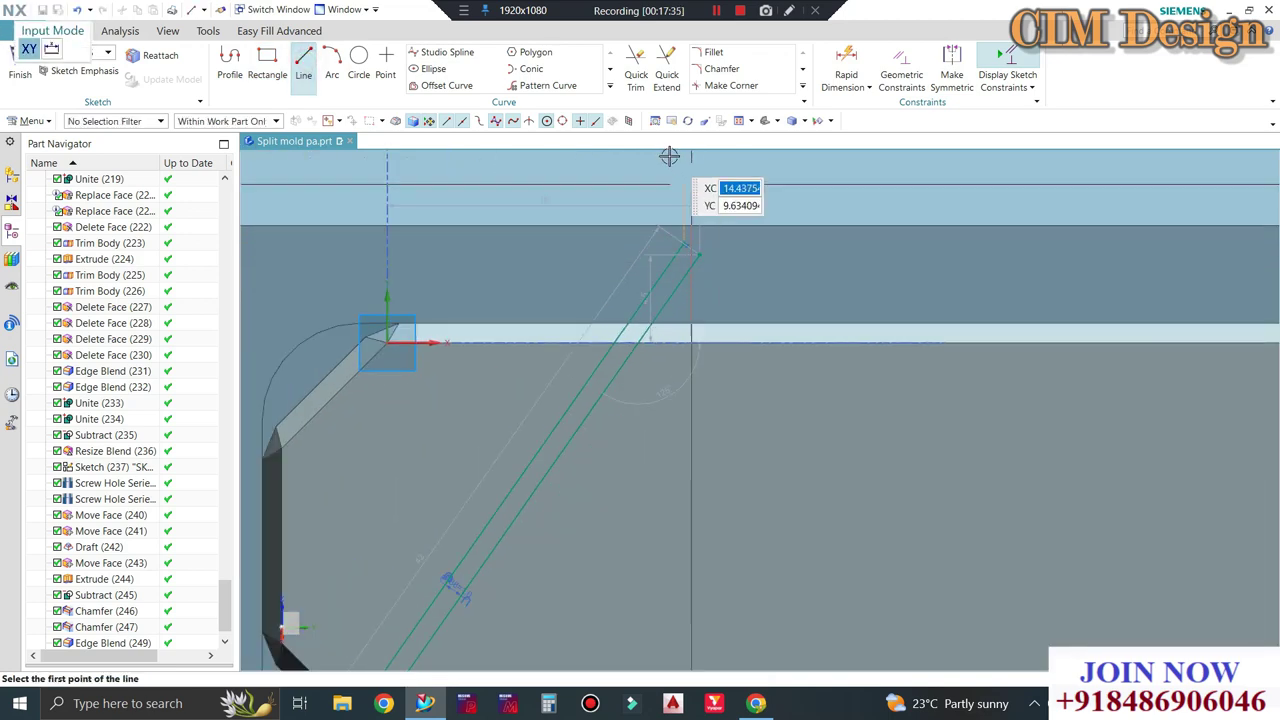
pyautogui.click(445, 600)
pyautogui.scroll(2, 387, 628)
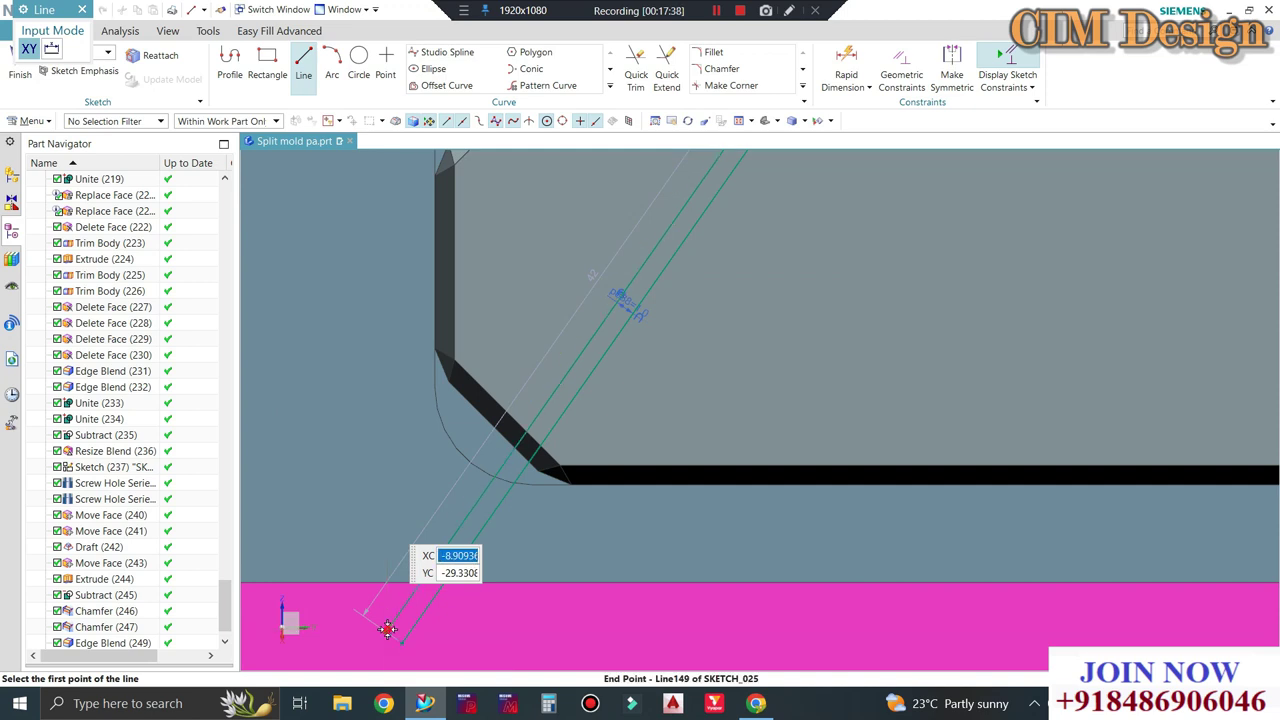
pyautogui.click(388, 630)
pyautogui.scroll(-3, 560, 405)
pyautogui.scroll(-1, 566, 412)
pyautogui.press('Escape')
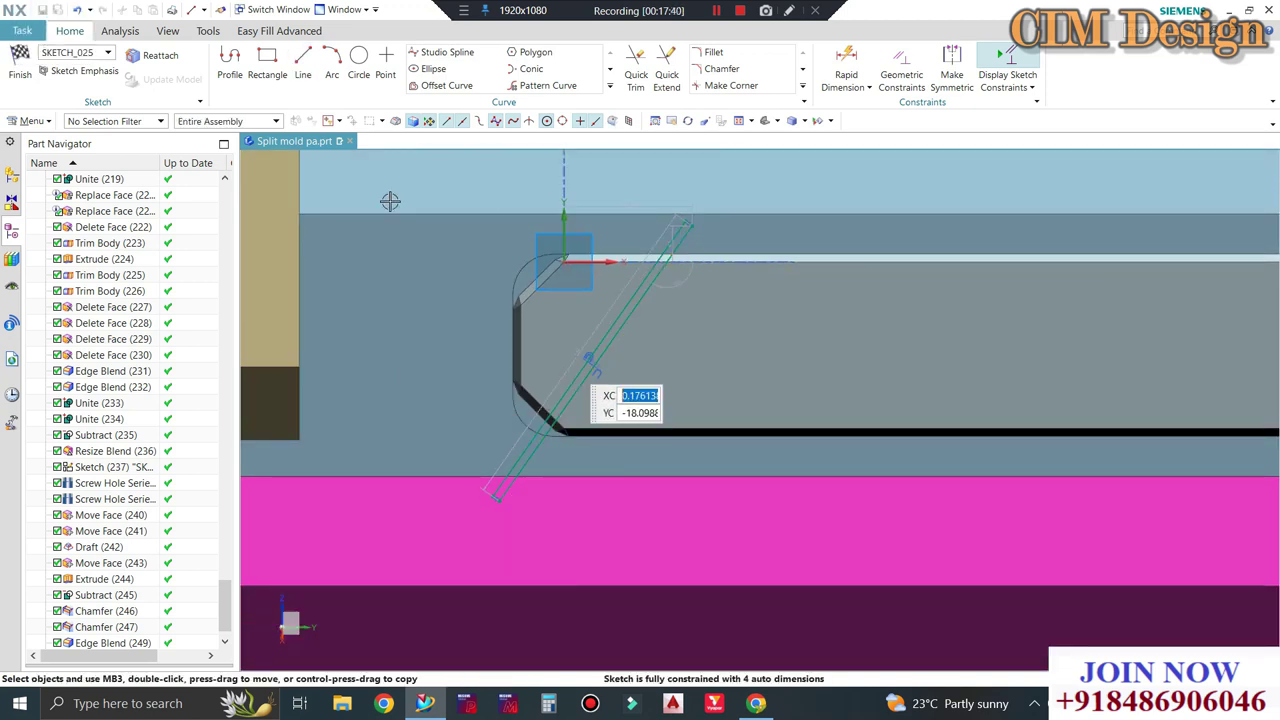
# Draw the crossing angled line over the bar and offset a parallel copy.
pyautogui.click(305, 68)
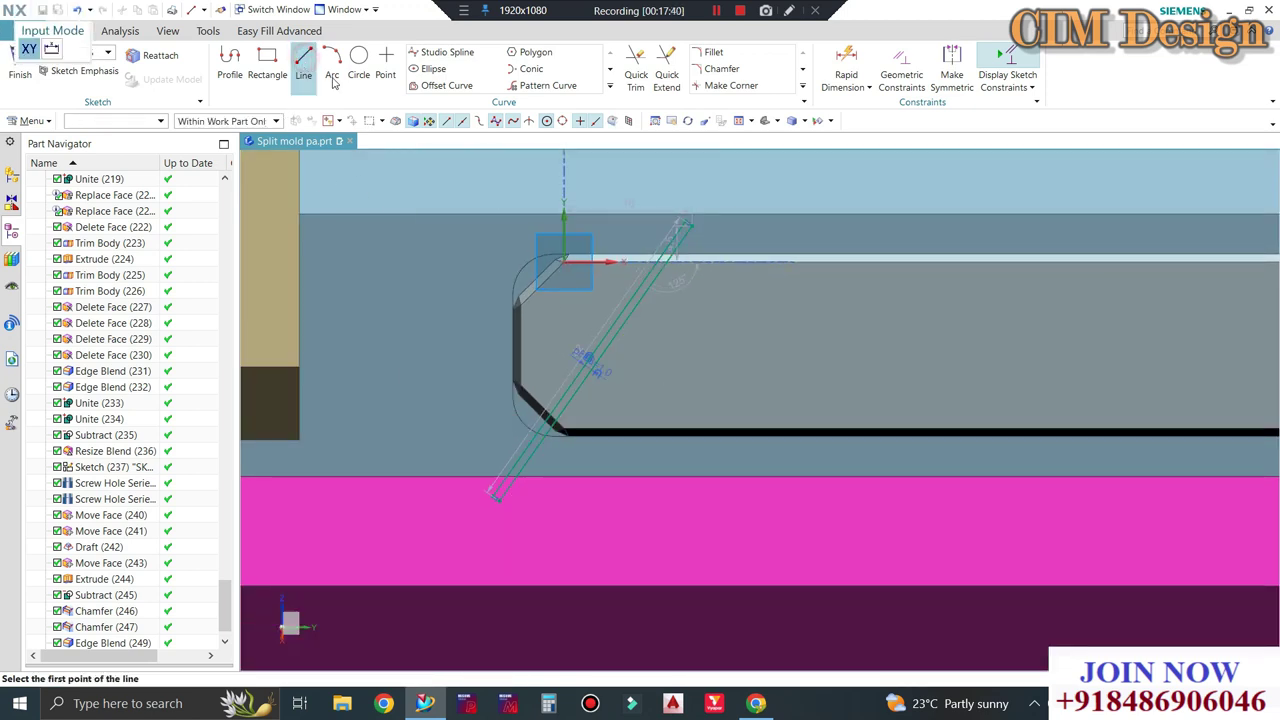
pyautogui.click(614, 228)
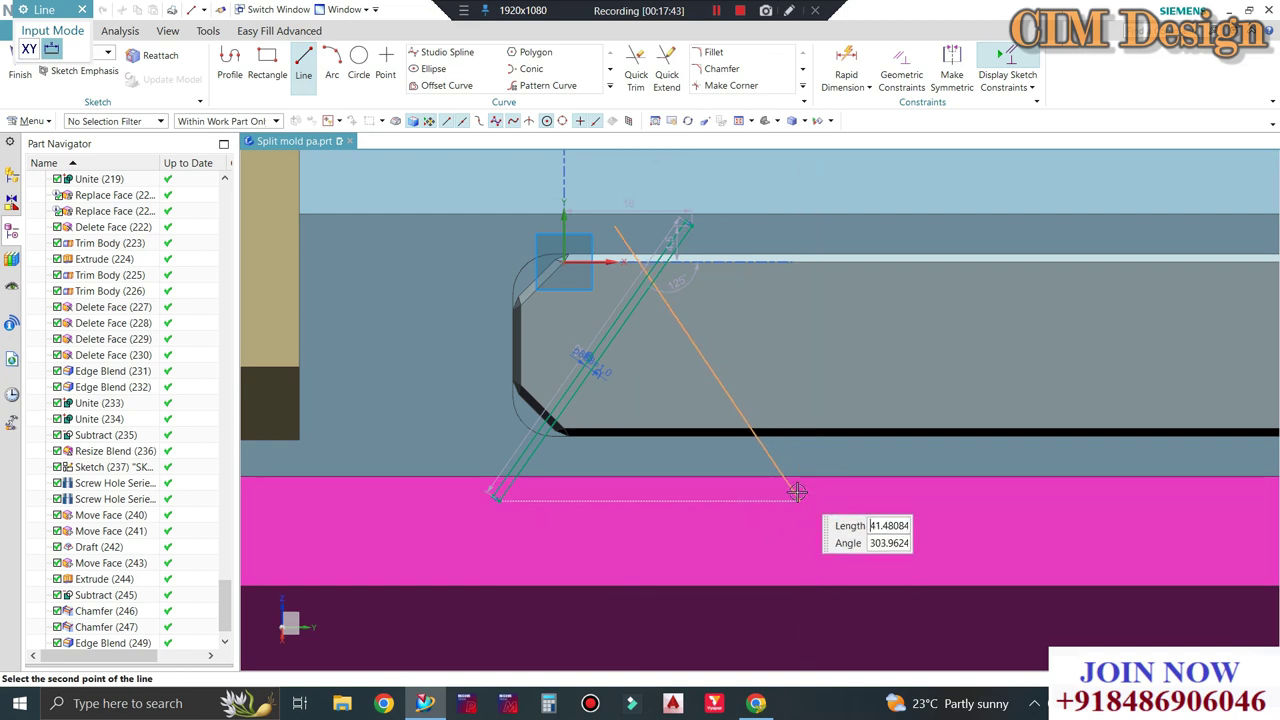
pyautogui.press('Escape')
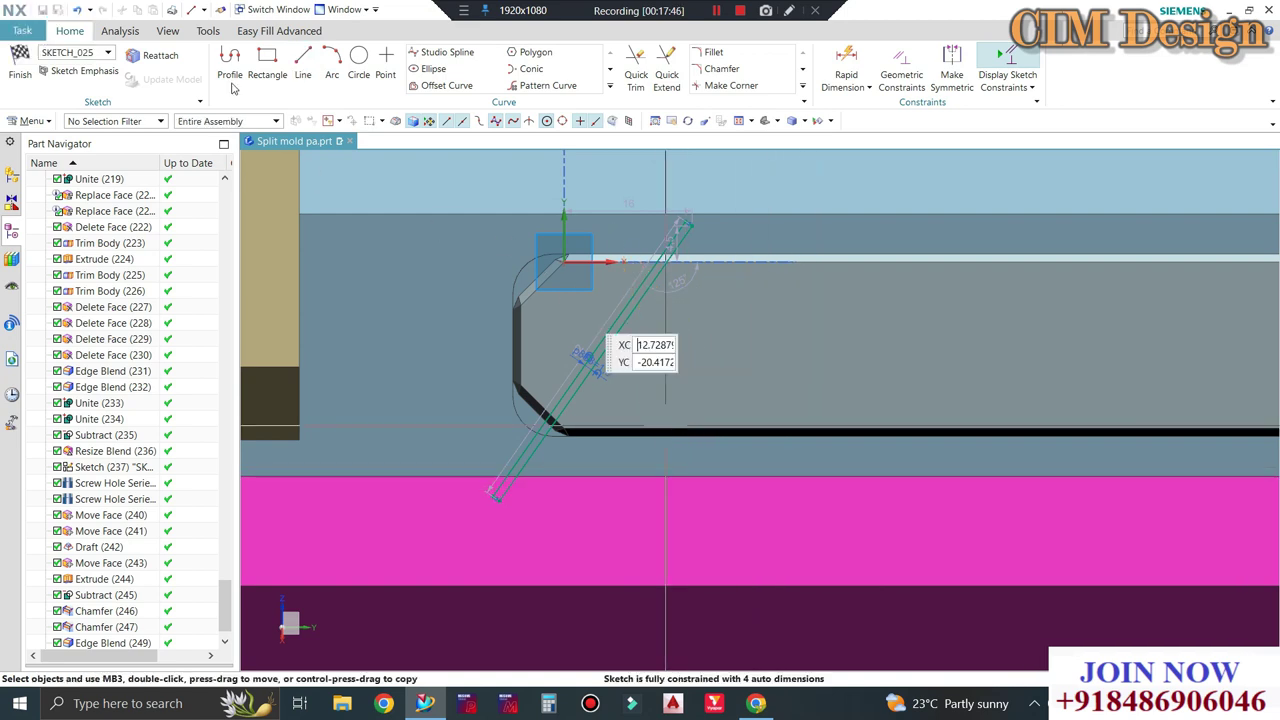
pyautogui.click(514, 180)
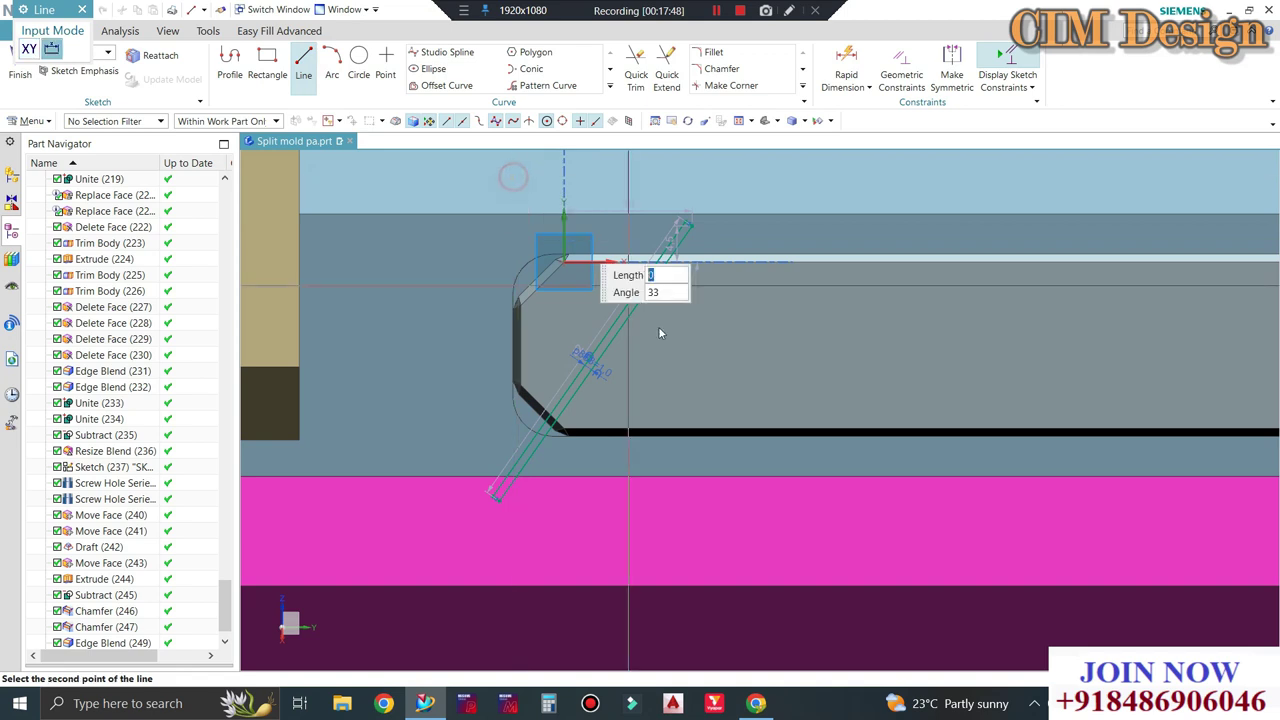
pyautogui.click(797, 494)
pyautogui.press('Escape')
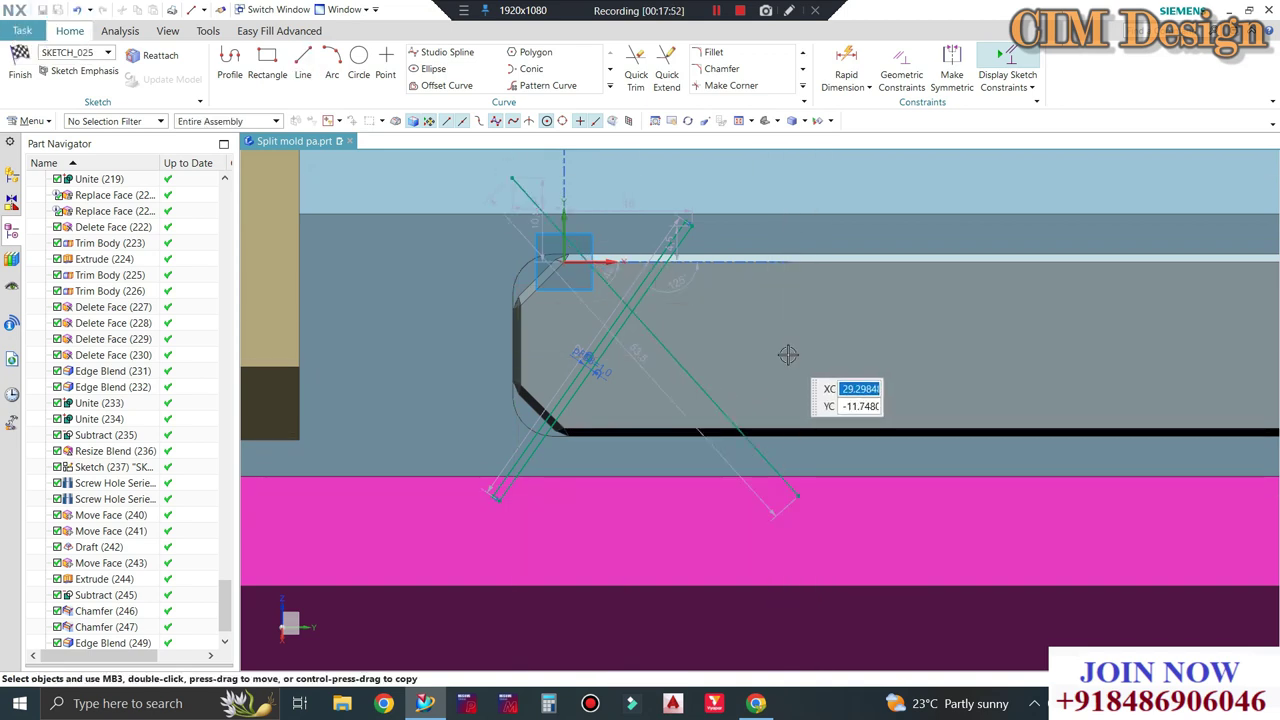
pyautogui.click(457, 88)
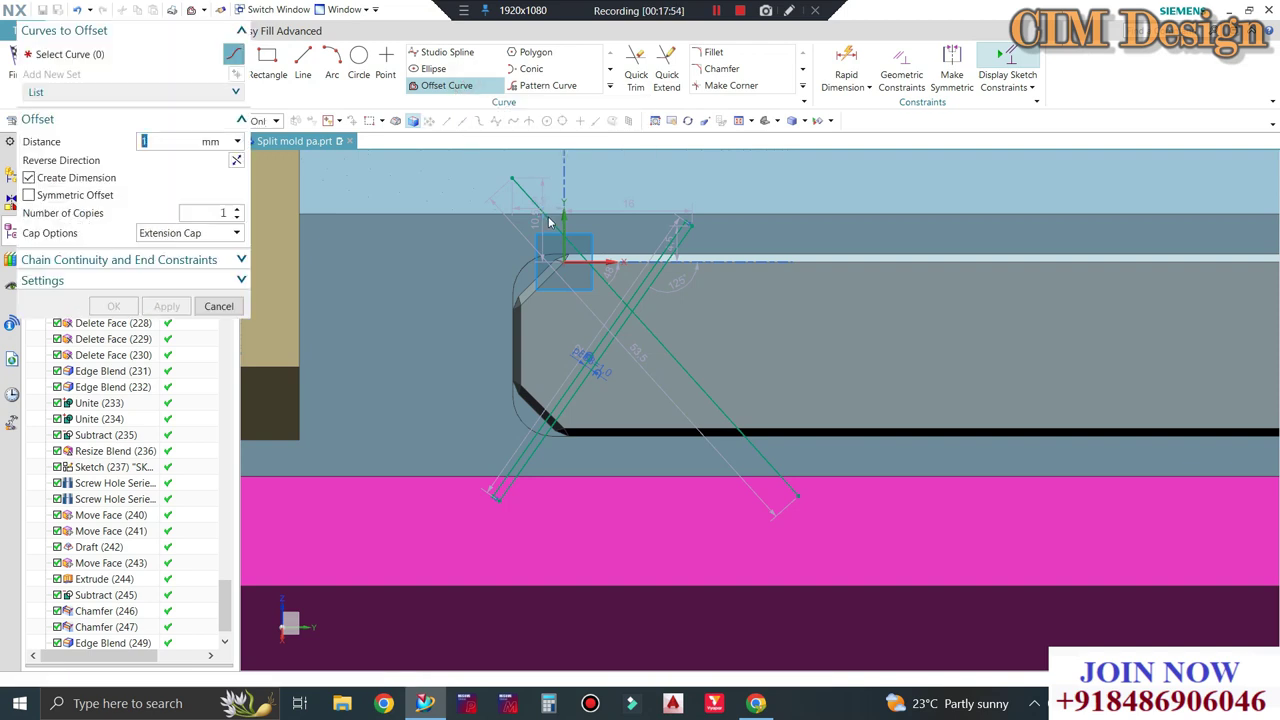
pyautogui.middleClick(425, 292)
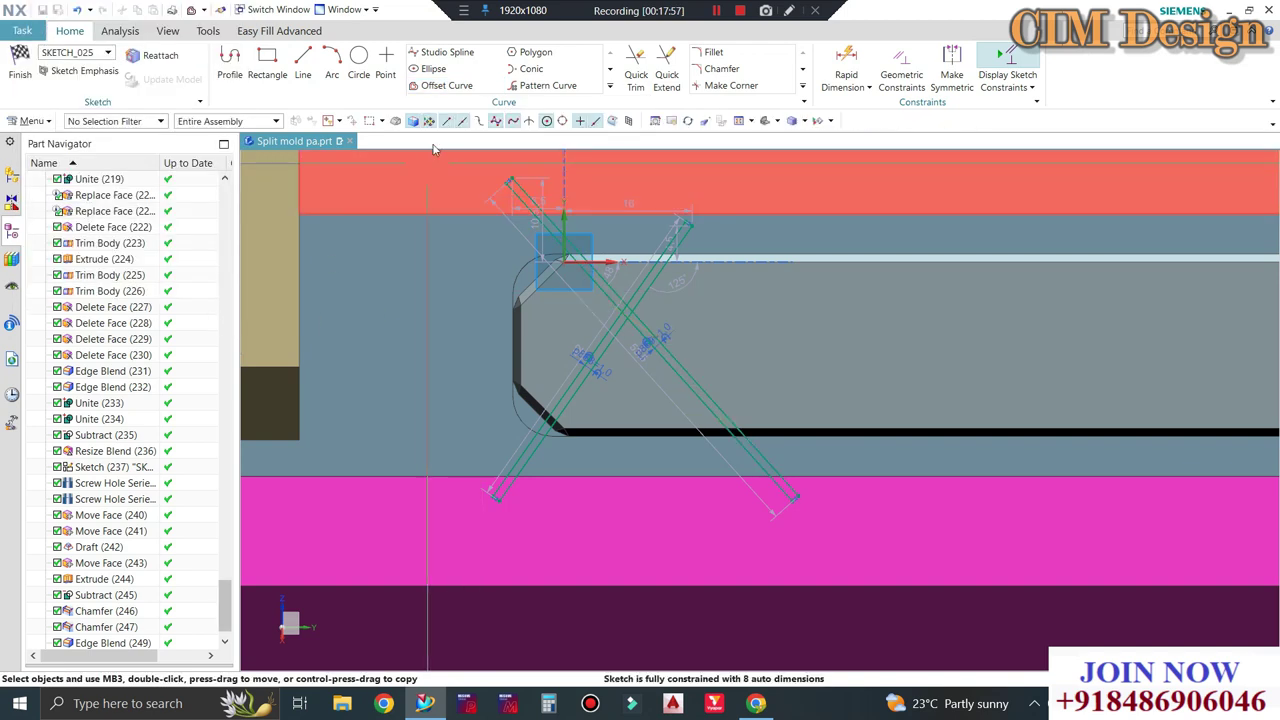
# Draw the last slot line and zoom to check that the sketch is fully constrained.
pyautogui.click(303, 63)
pyautogui.scroll(2, 541, 224)
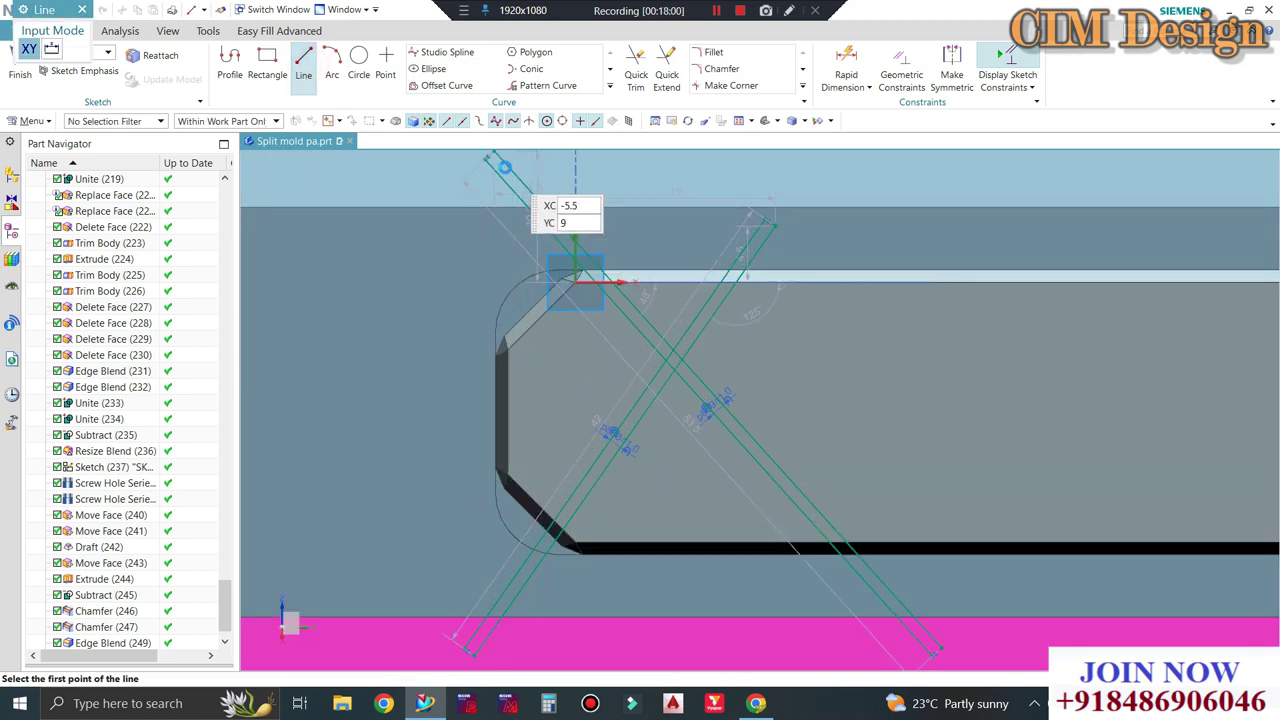
pyautogui.click(494, 157)
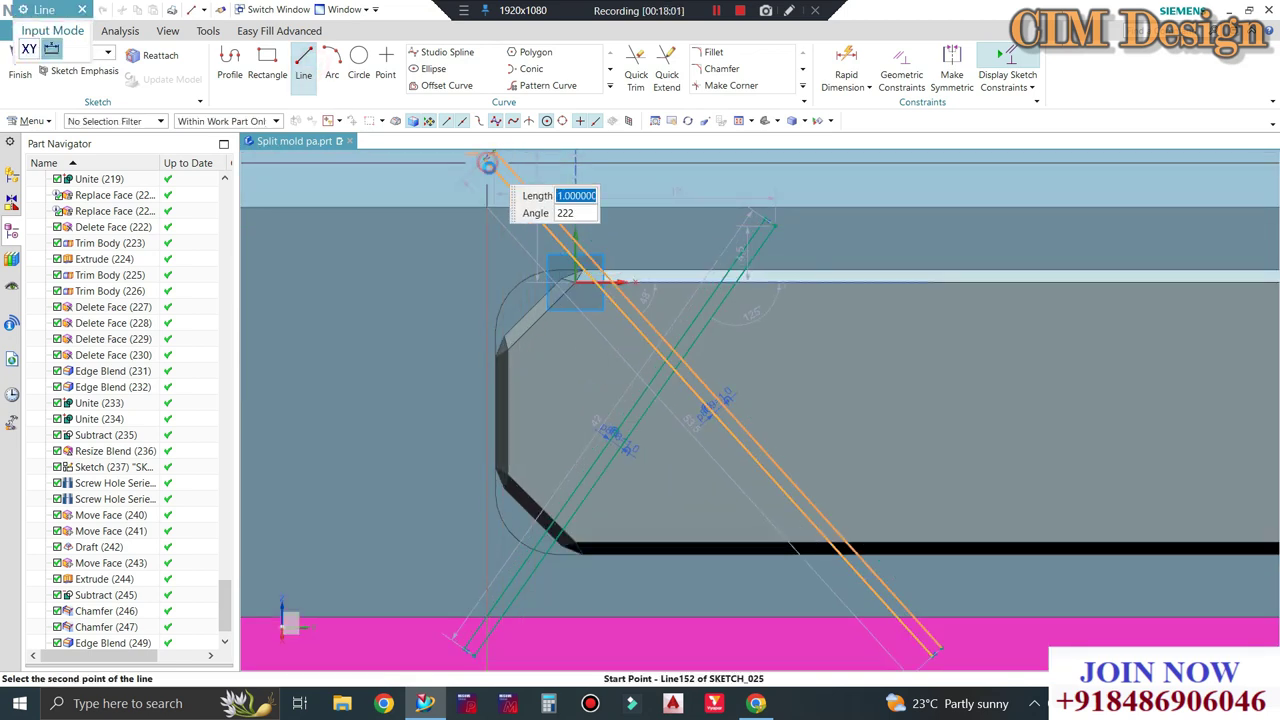
pyautogui.click(938, 651)
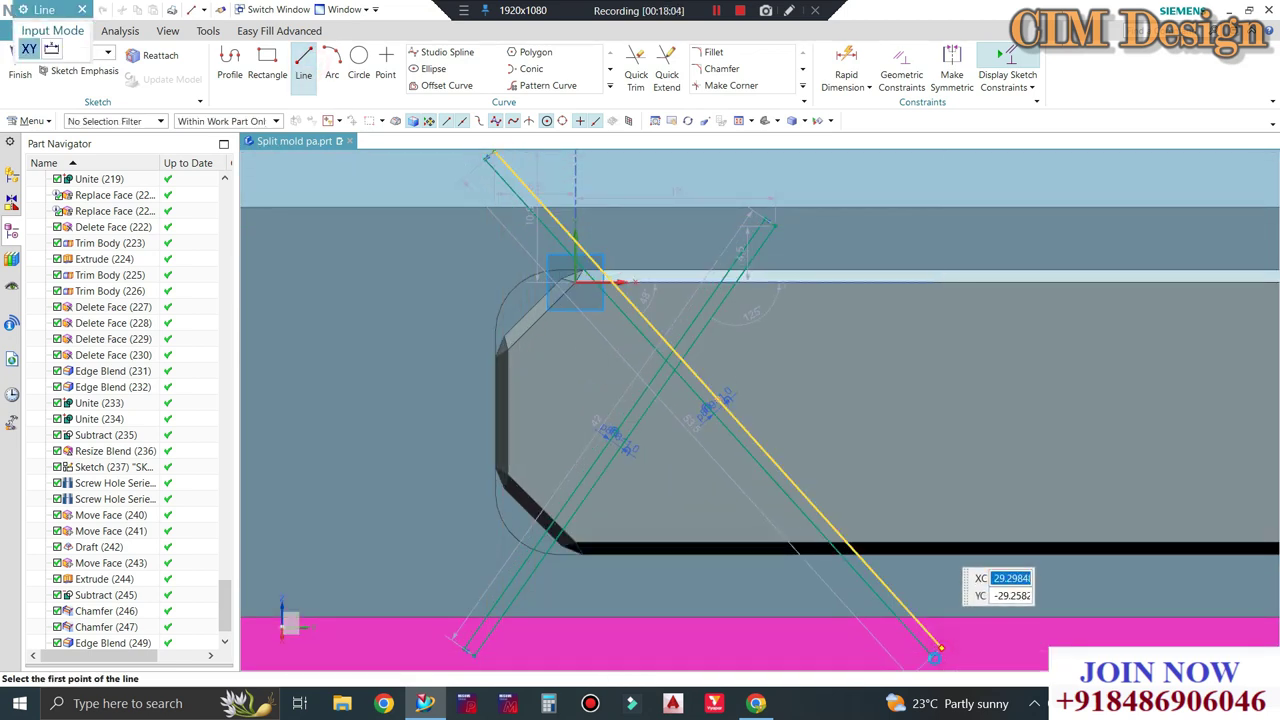
pyautogui.click(935, 656)
pyautogui.press('Escape')
pyautogui.press('Escape')
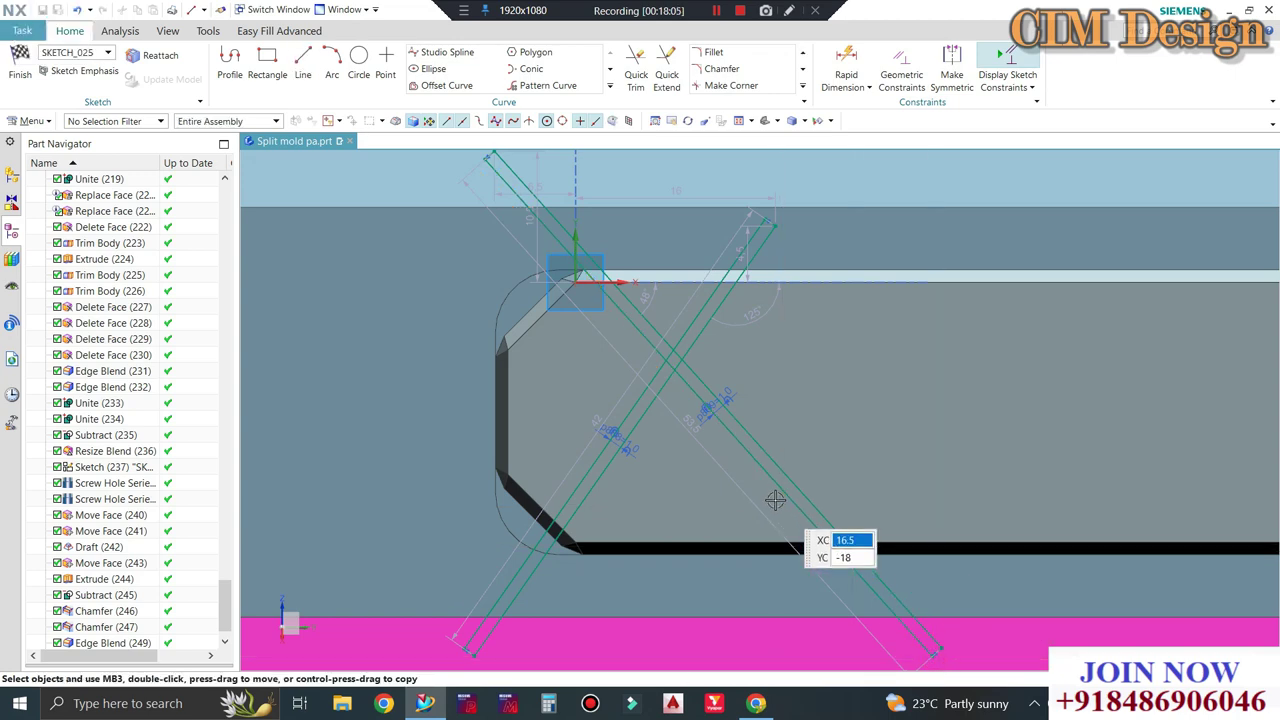
pyautogui.scroll(3, 678, 380)
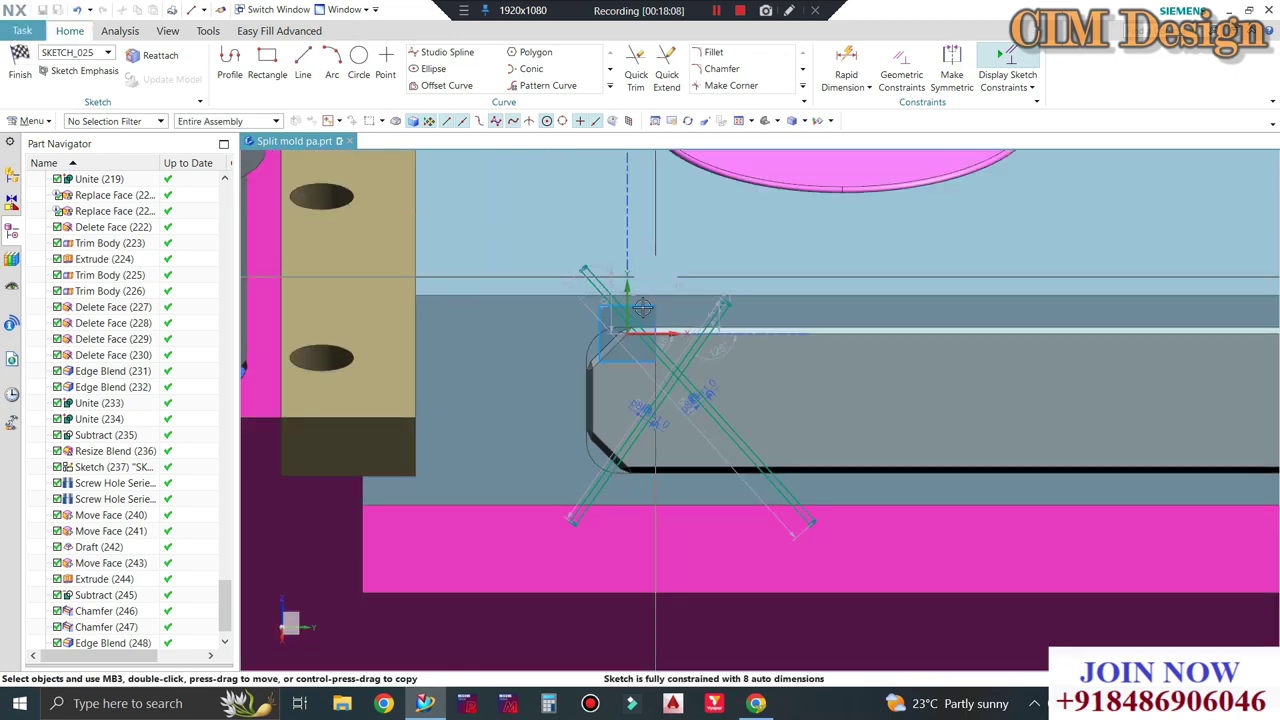
pyautogui.scroll(-3, 608, 292)
pyautogui.scroll(2, 608, 288)
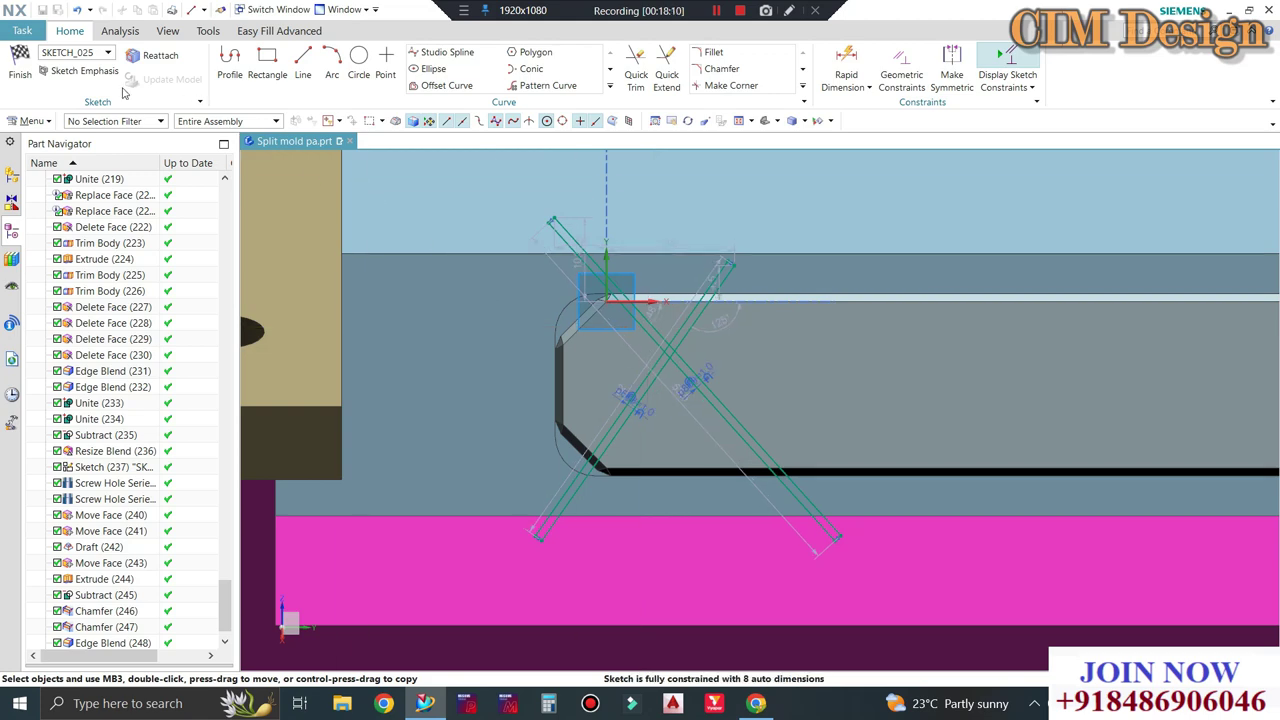
# Finish the sketch and discard the leftover pending extrude.
pyautogui.click(20, 60)
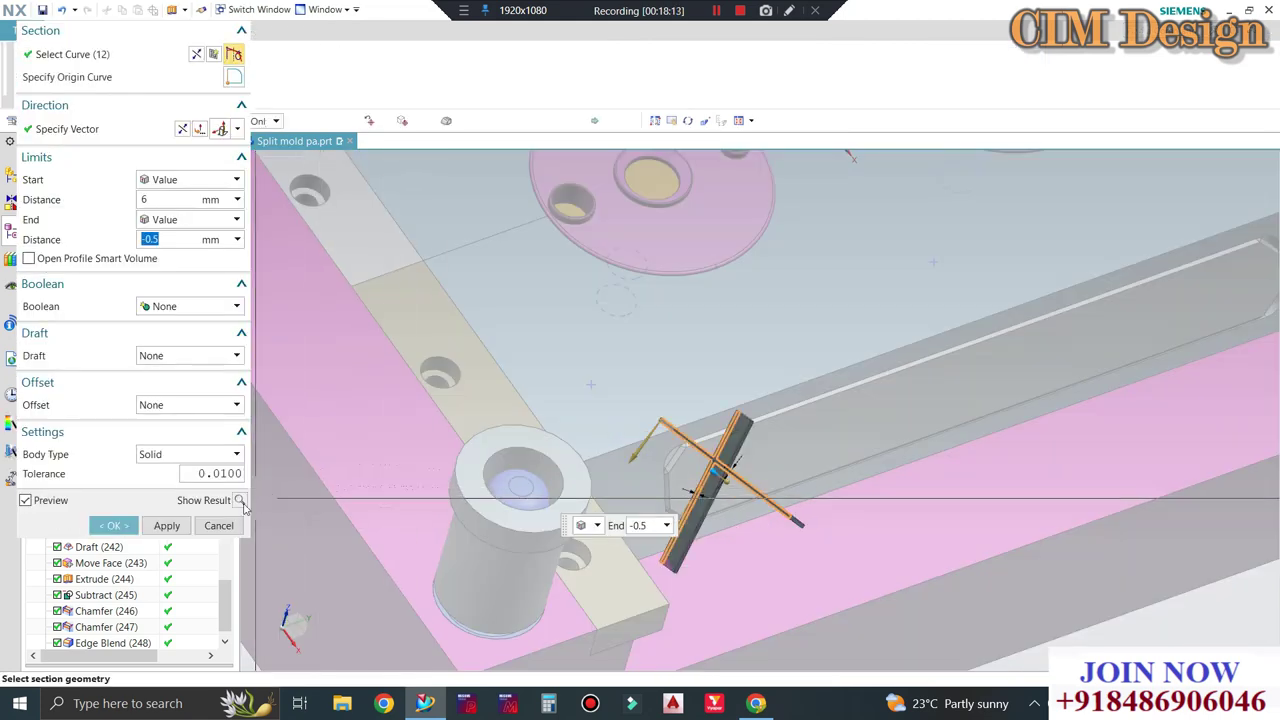
pyautogui.click(218, 525)
pyautogui.click(515, 370)
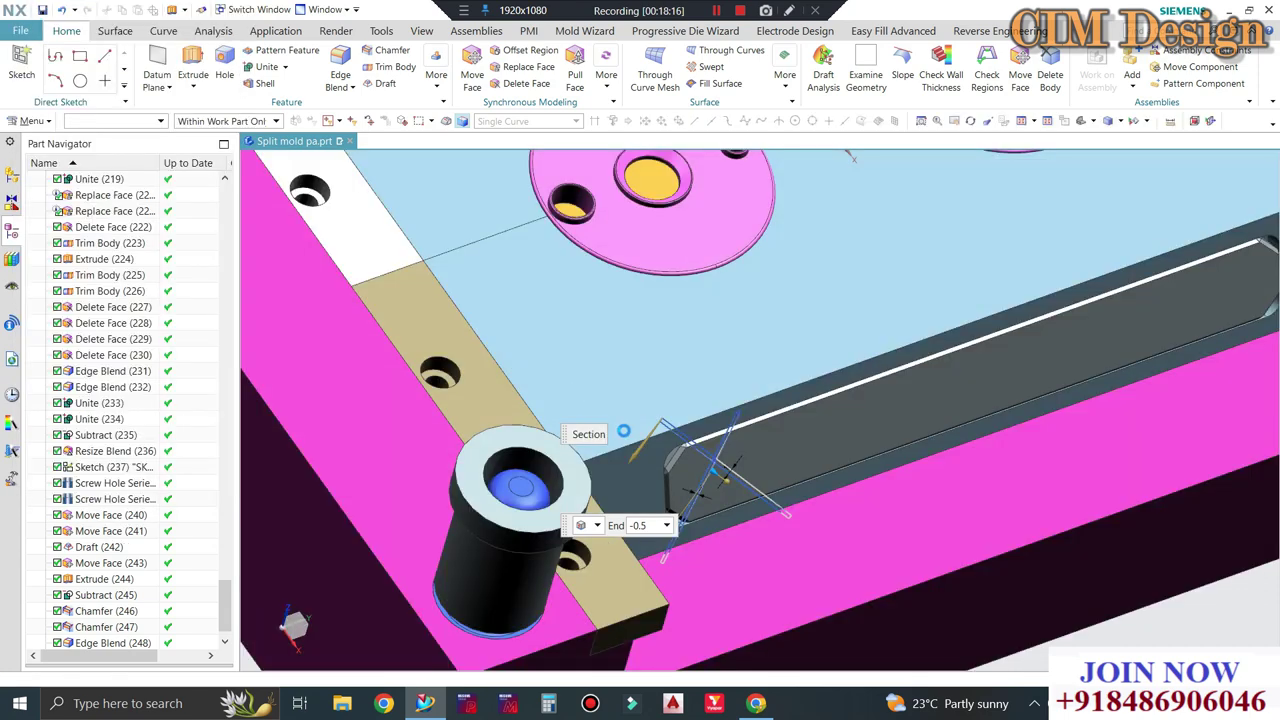
# Start an Extrude using the Region Boundary Curves filter and select one angled strip.
pyautogui.click(192, 62)
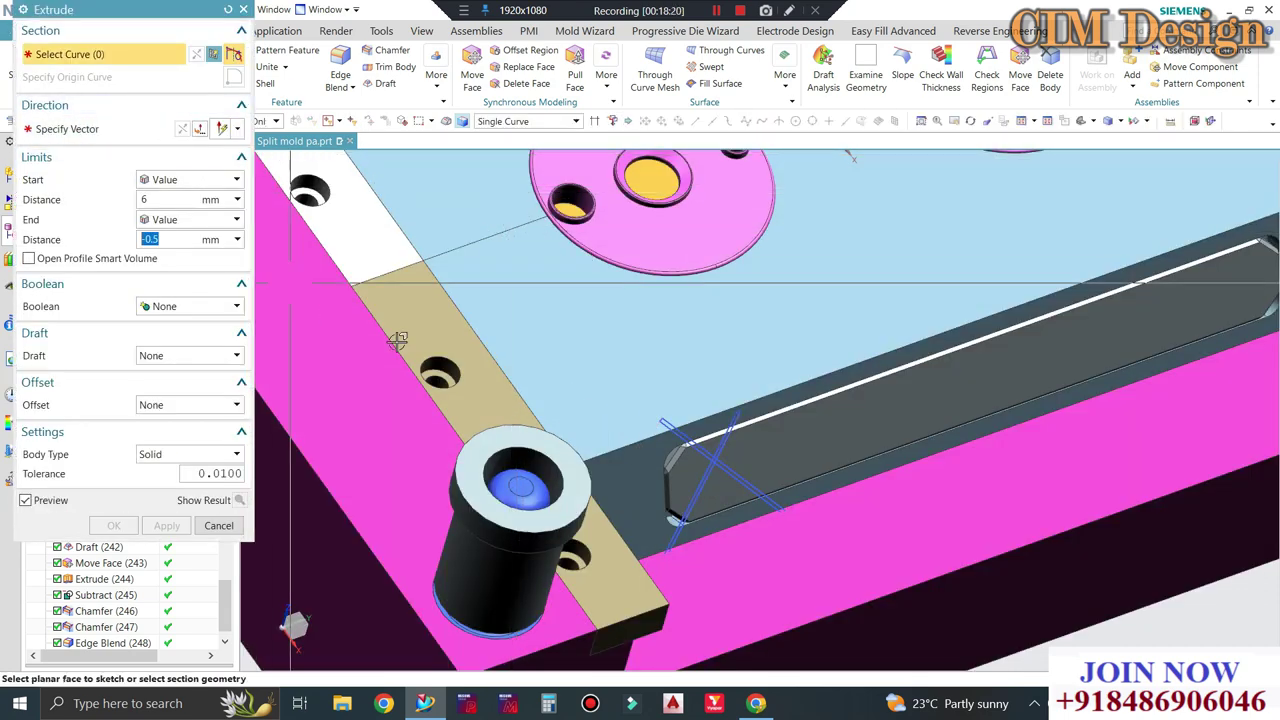
pyautogui.scroll(3, 673, 440)
pyautogui.scroll(2, 673, 440)
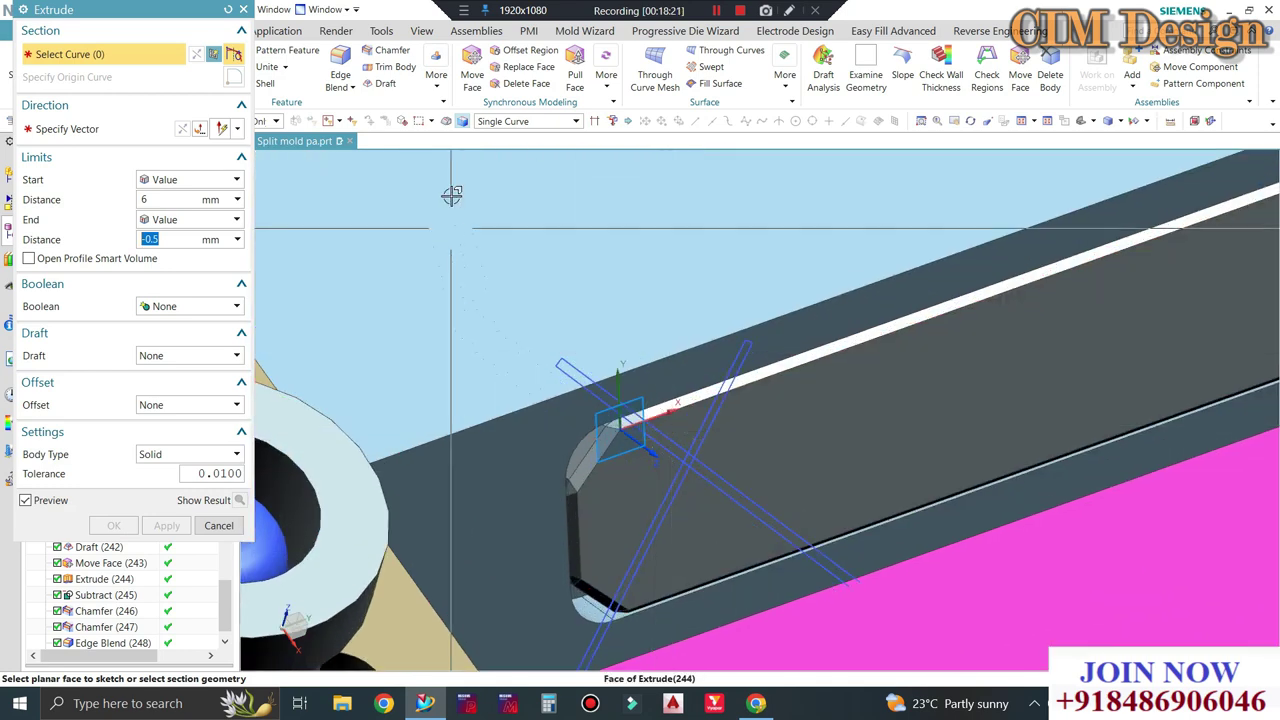
pyautogui.click(515, 121)
pyautogui.click(517, 222)
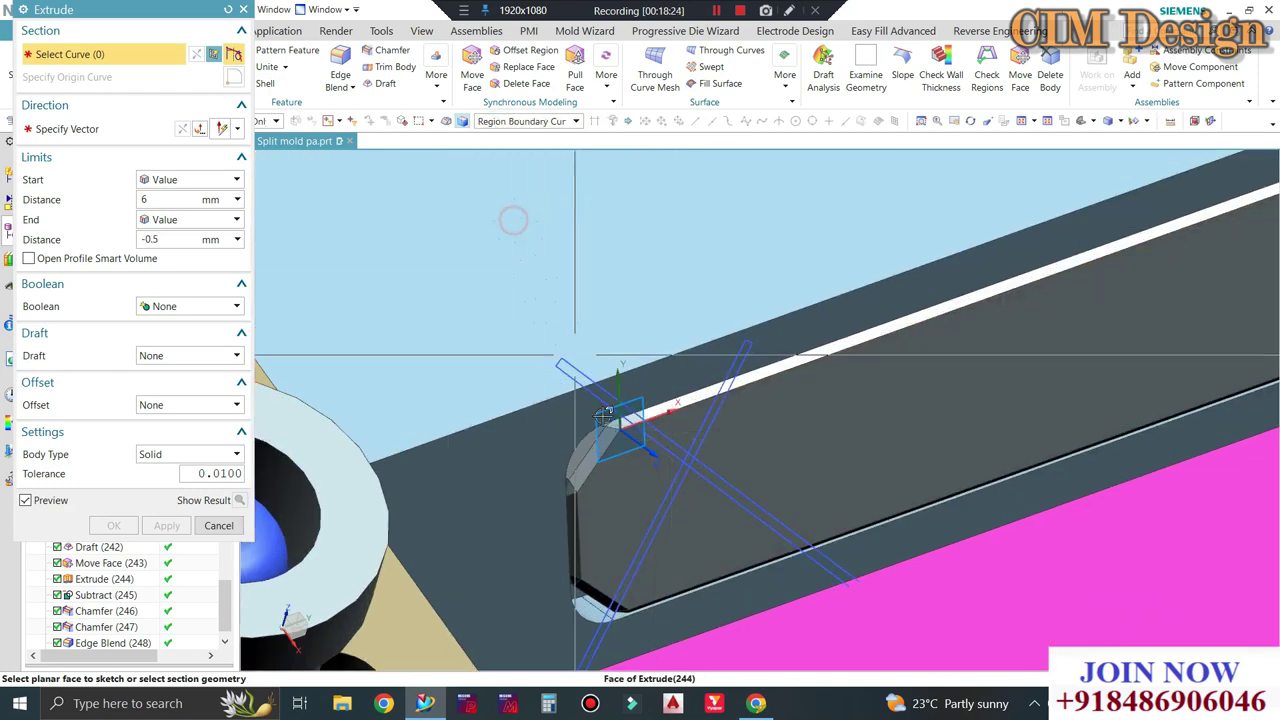
pyautogui.scroll(2, 588, 377)
pyautogui.click(587, 376)
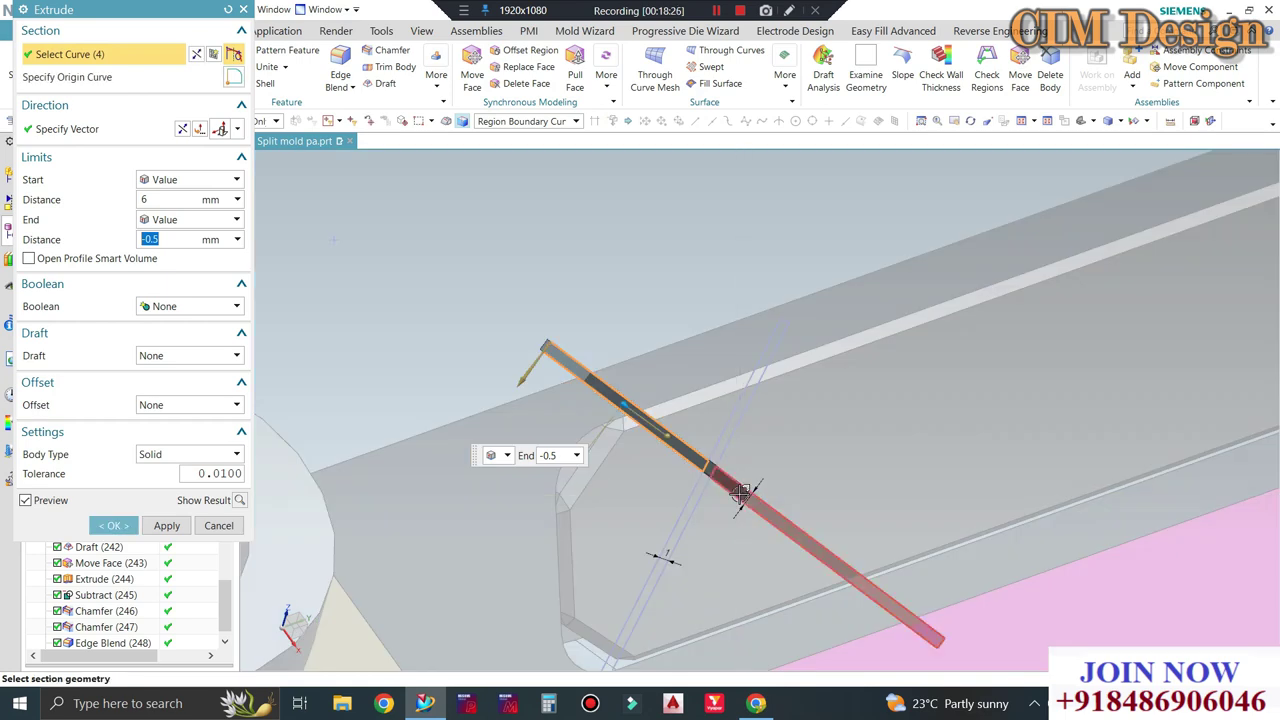
# Extrude the strip from 0 to 0.2 mm into a thin angled bar.
pyautogui.scroll(2, 713, 470)
pyautogui.scroll(1, 706, 464)
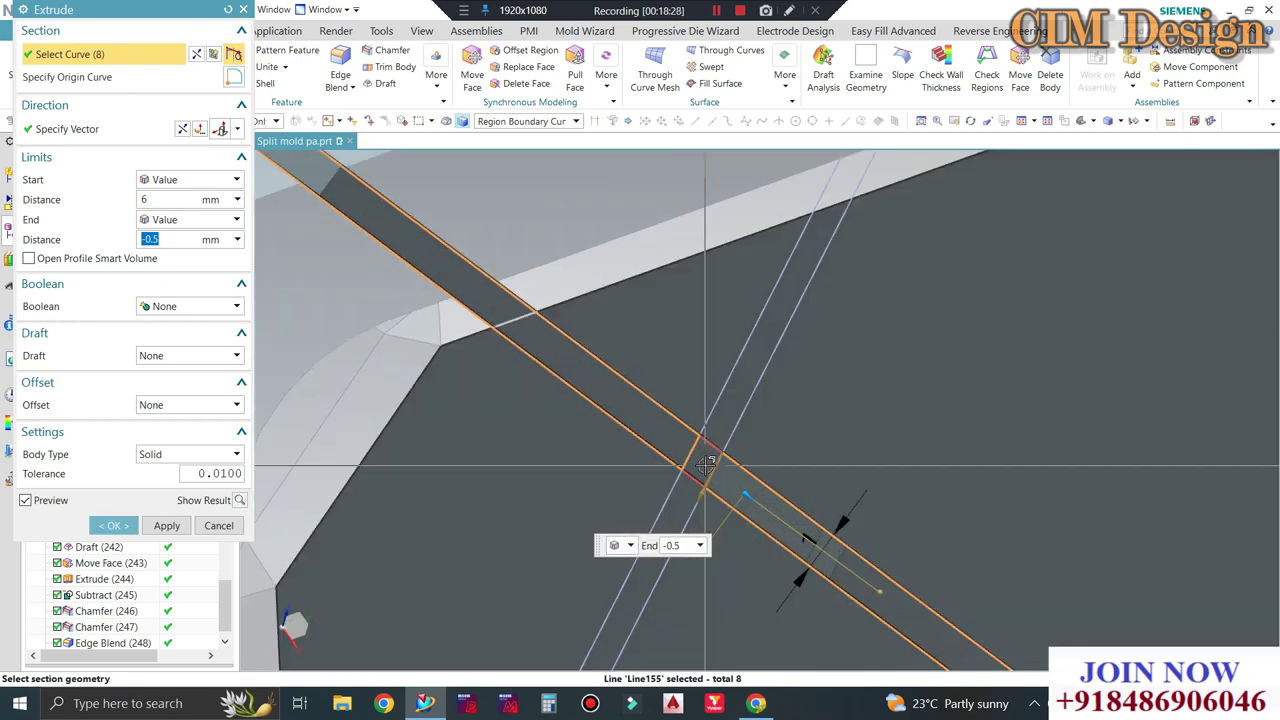
pyautogui.scroll(-2, 706, 462)
pyautogui.scroll(-2, 694, 371)
pyautogui.scroll(-2, 608, 523)
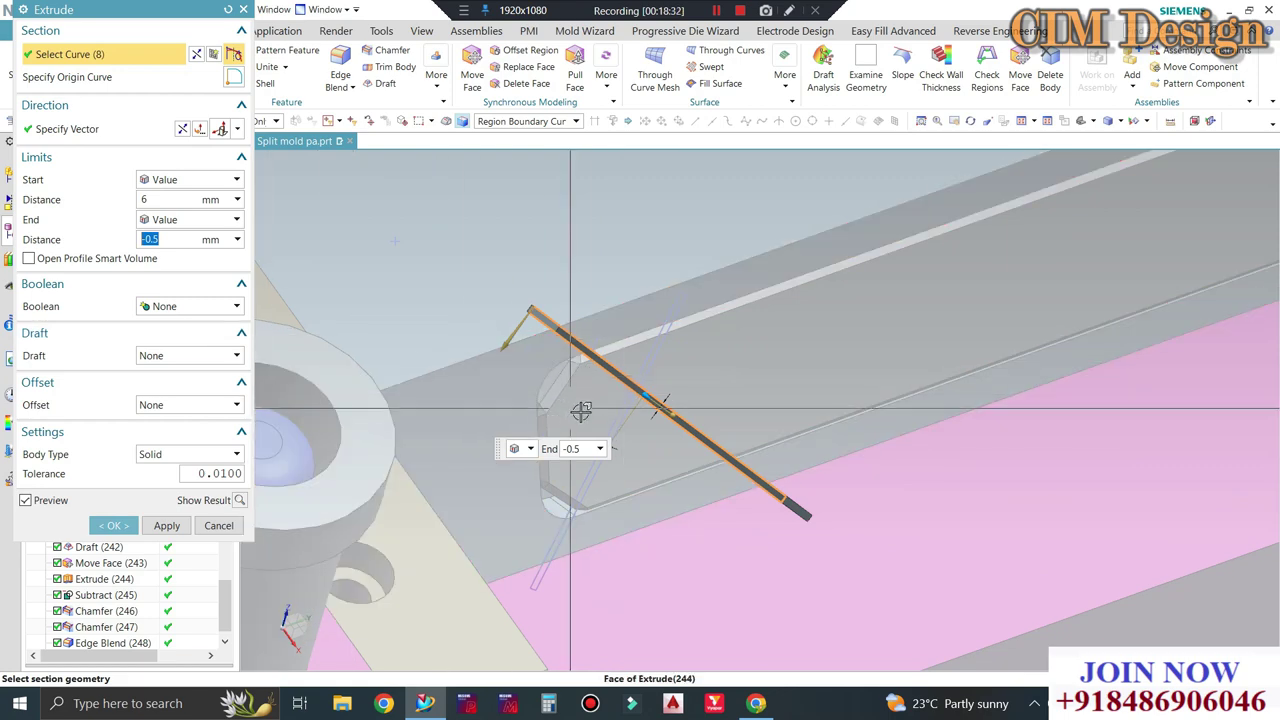
pyautogui.moveTo(580, 408); pyautogui.dragTo(600, 420, button='middle')
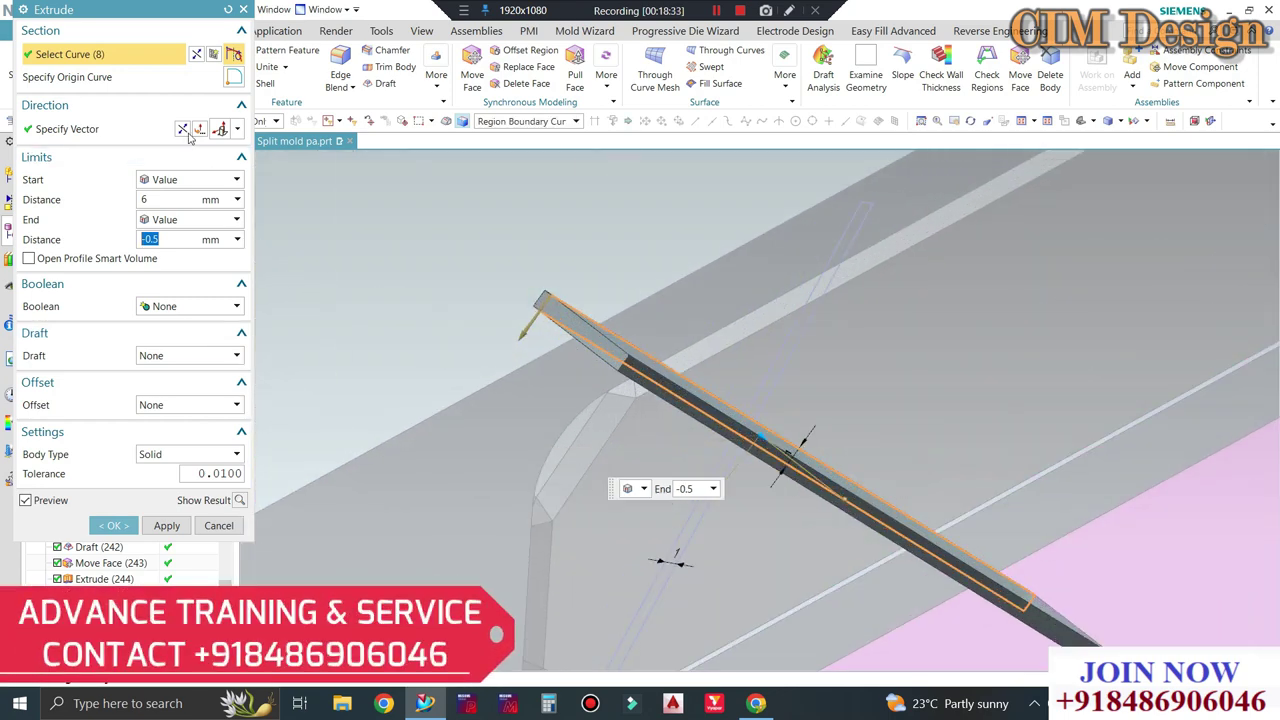
pyautogui.scroll(2, 640, 420)
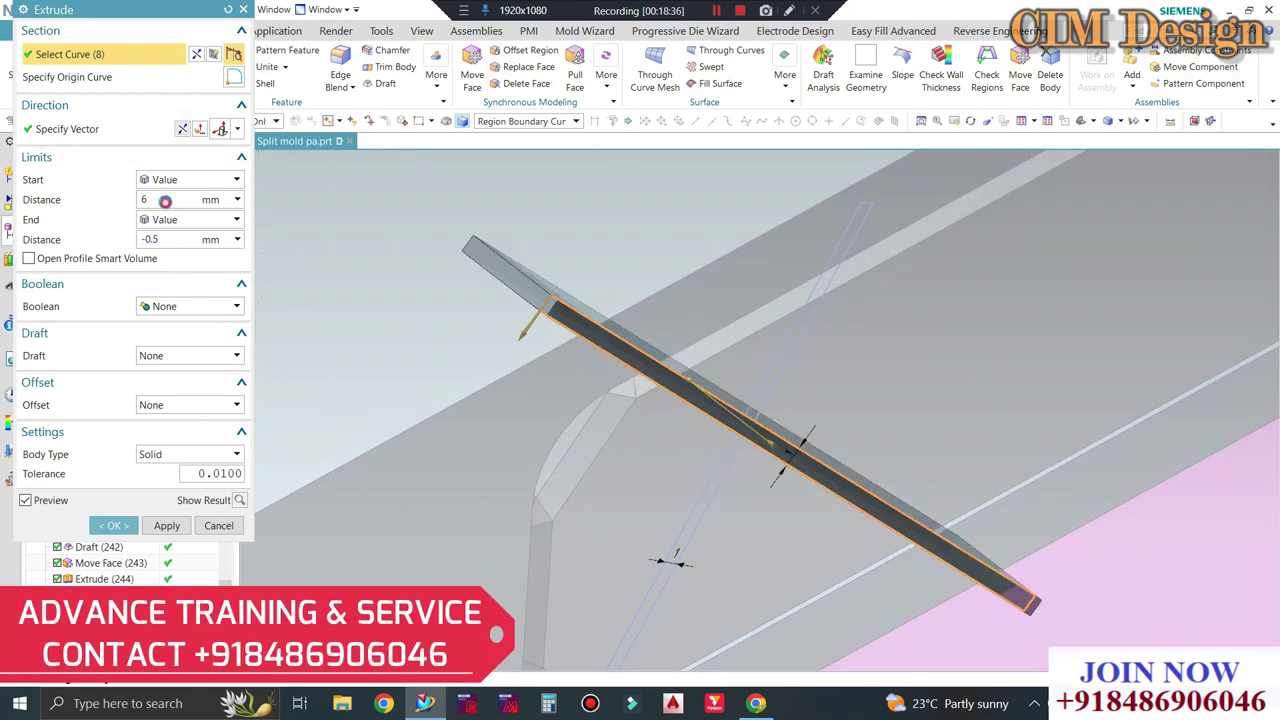
pyautogui.write('0')
pyautogui.press('Return')
pyautogui.write('0.2')
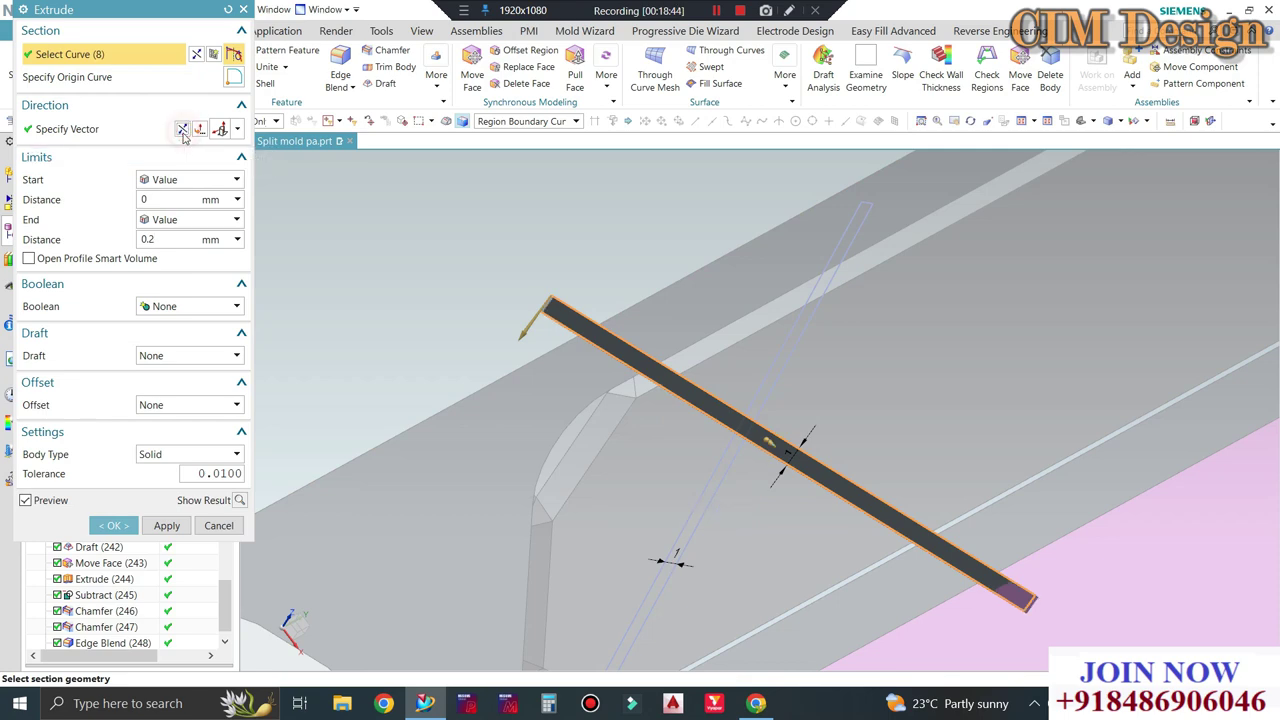
pyautogui.click(113, 526)
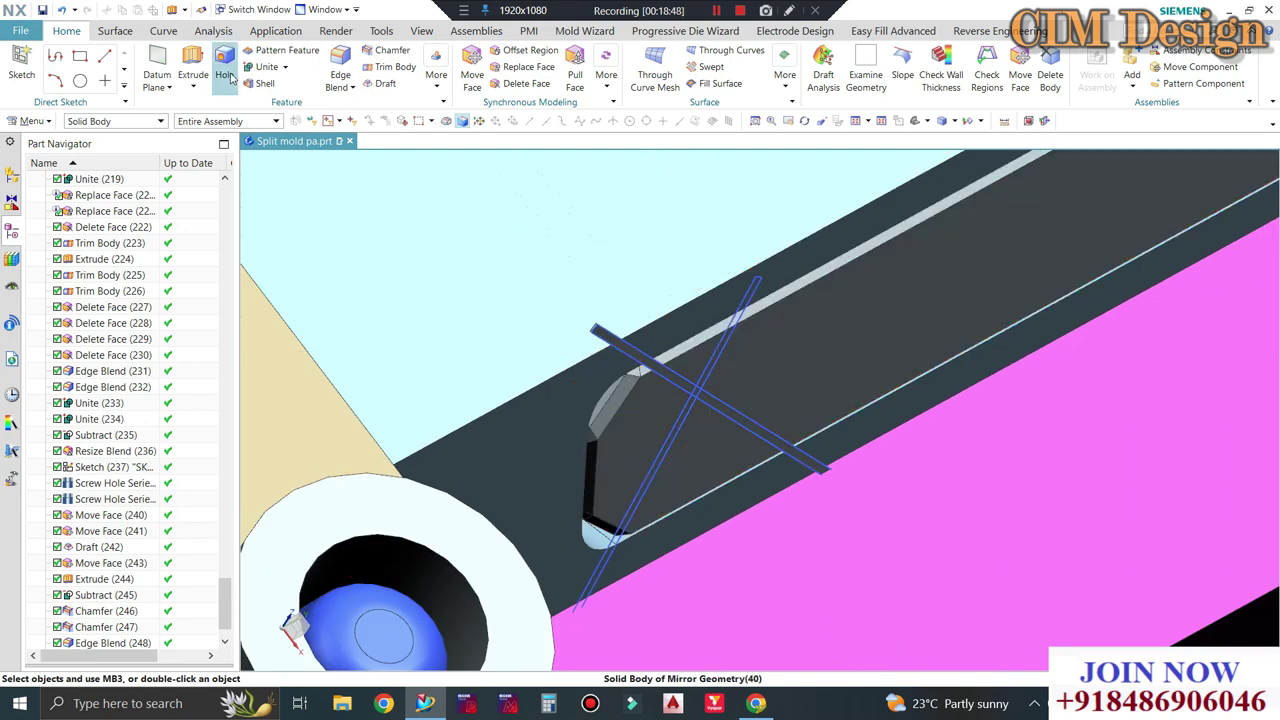
pyautogui.press('x')
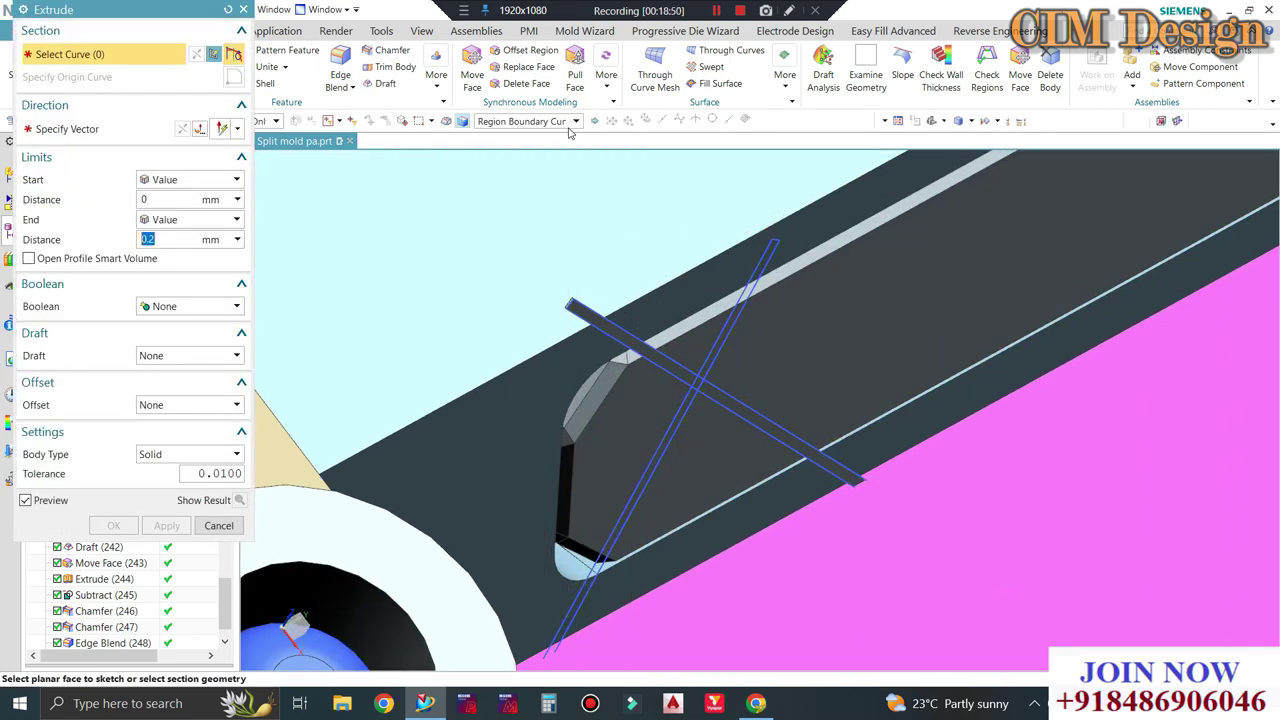
pyautogui.scroll(3, 700, 380)
pyautogui.click(709, 368)
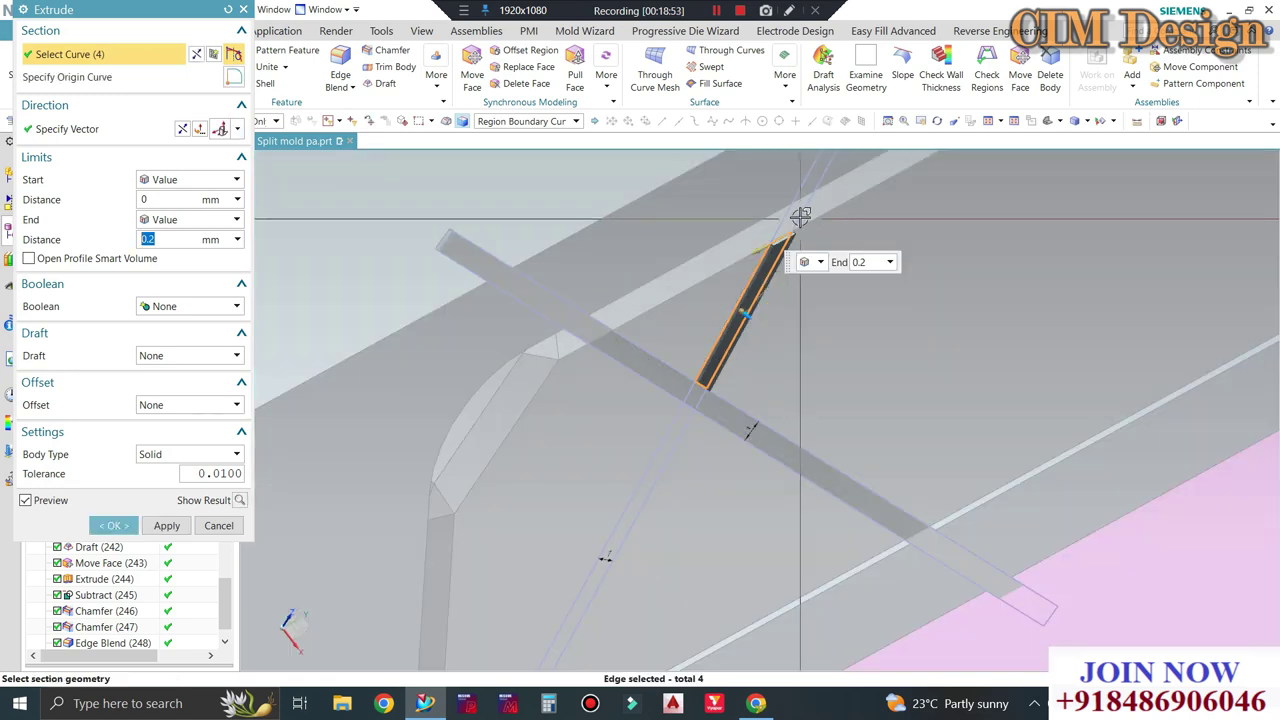
pyautogui.moveTo(800, 216); pyautogui.dragTo(769, 242)
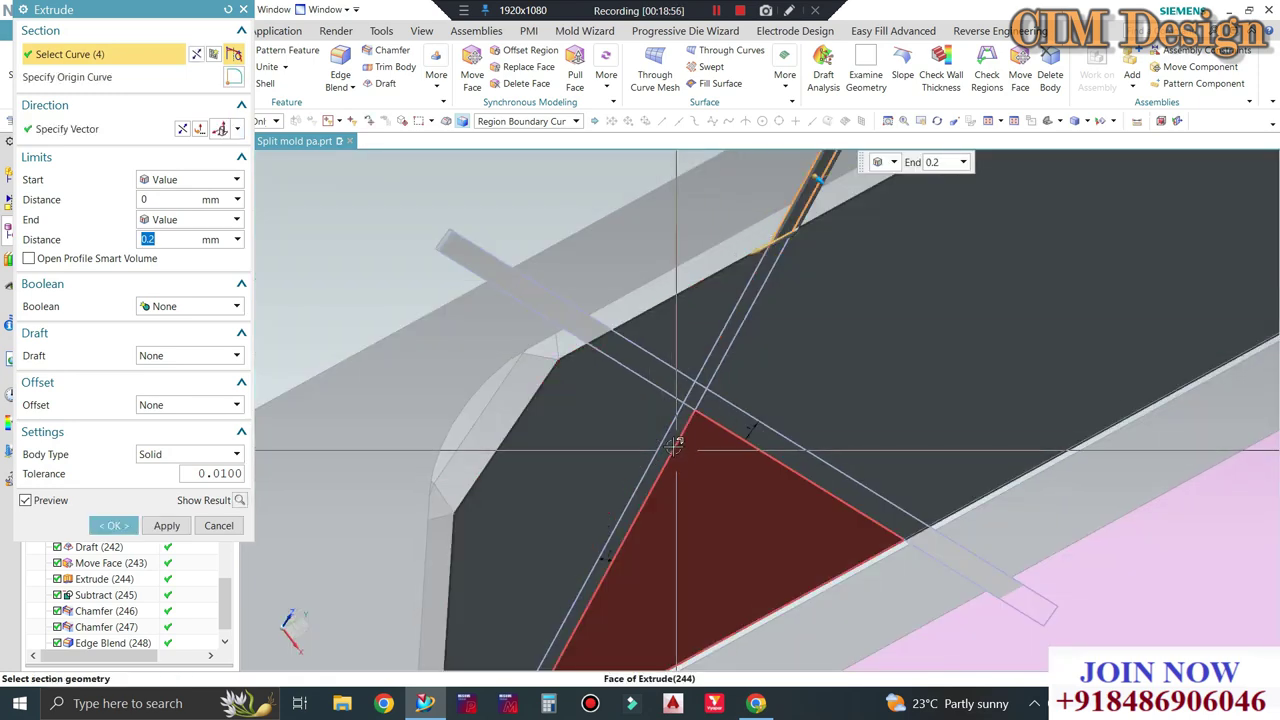
pyautogui.scroll(-3, 692, 407)
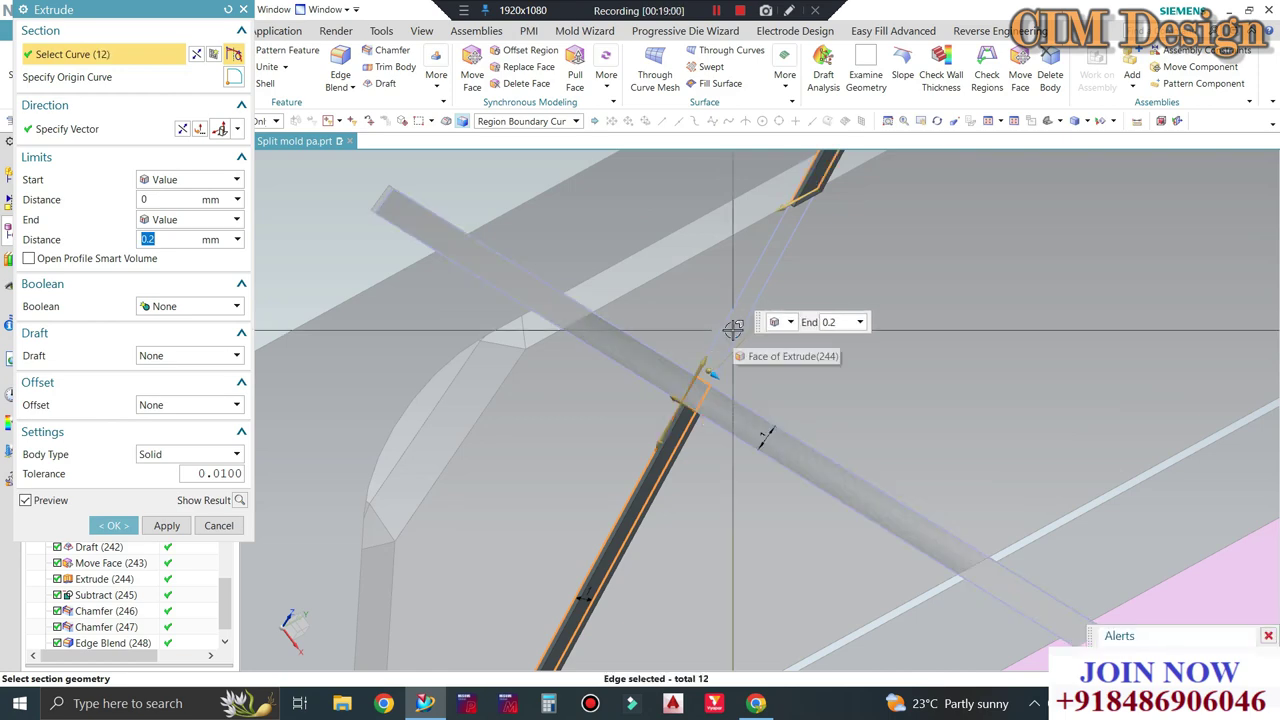
pyautogui.scroll(3, 660, 395)
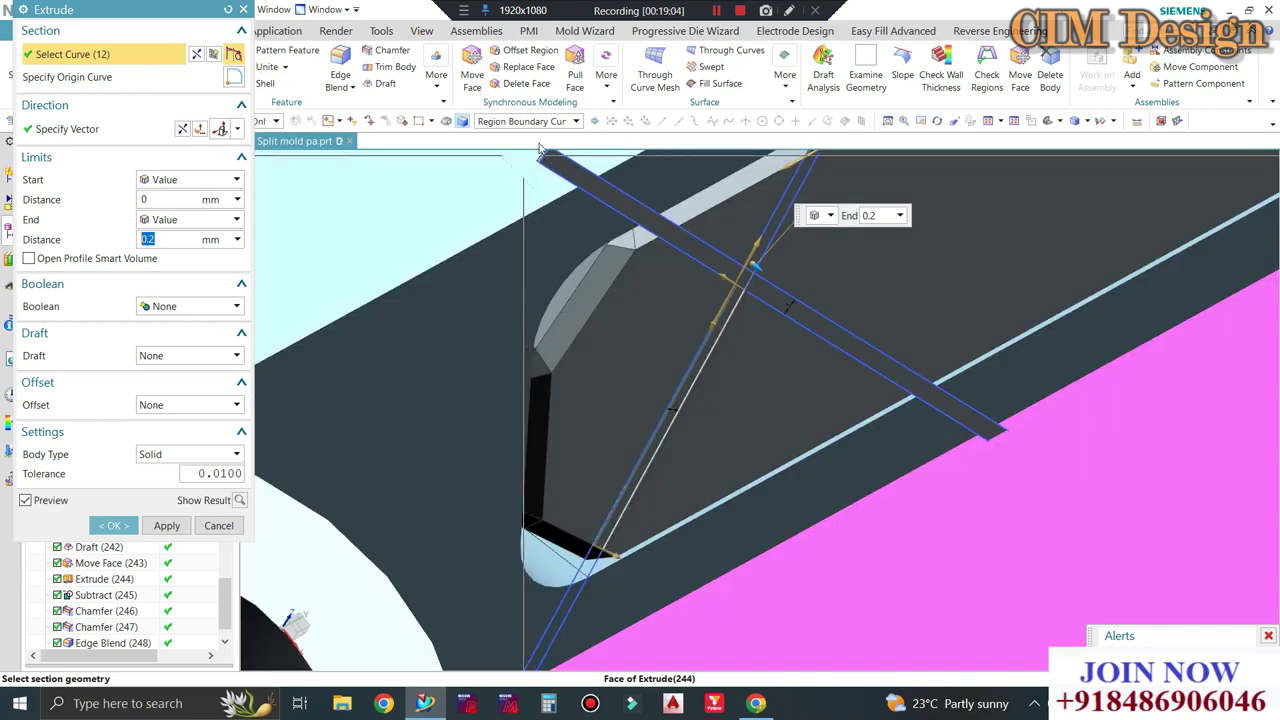
pyautogui.press('Escape')
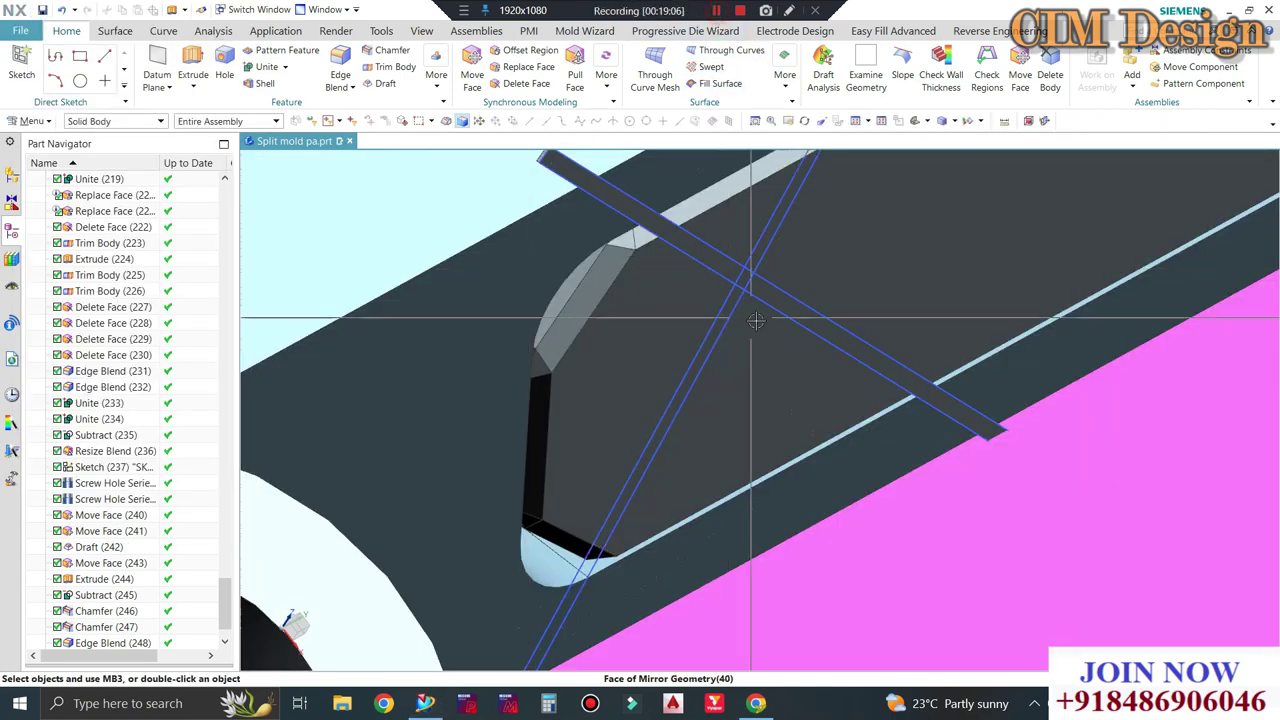
pyautogui.moveTo(755, 321); pyautogui.dragTo(603, 284, button='middle')
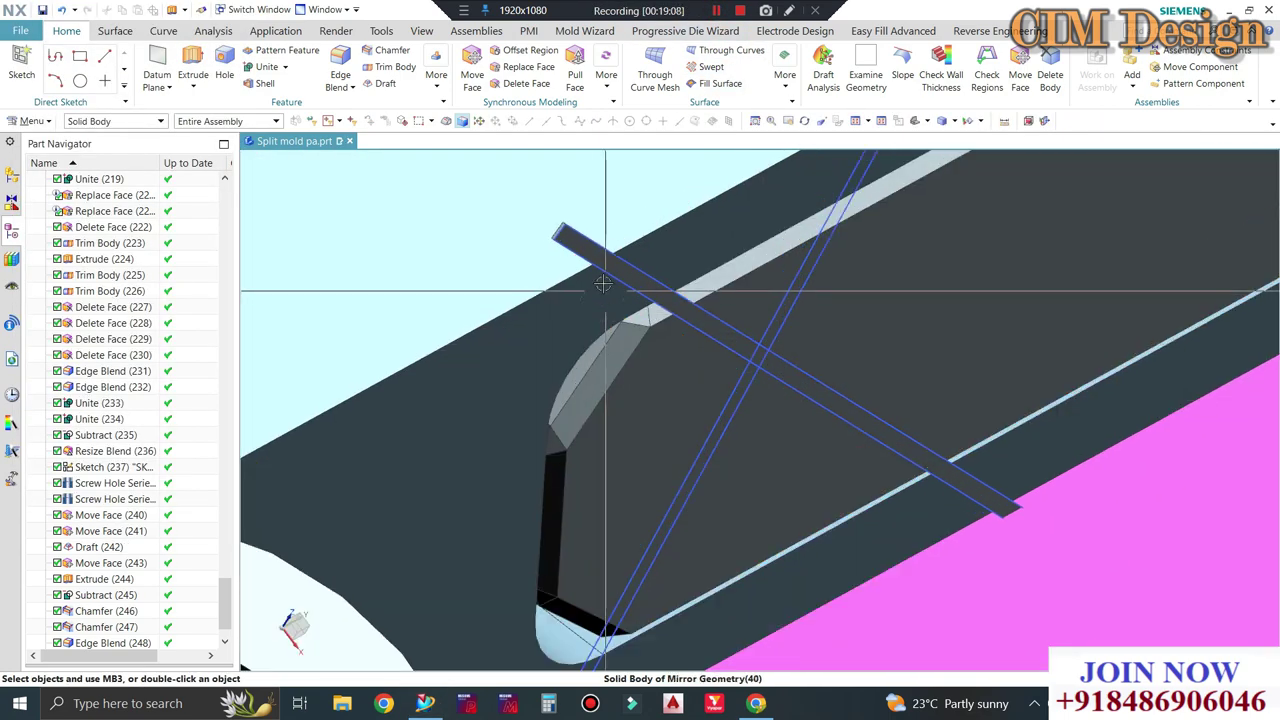
# Pattern the extruded angled bar with Pattern Geometry in a linear layout along the Y-axis.
pyautogui.click(430, 88)
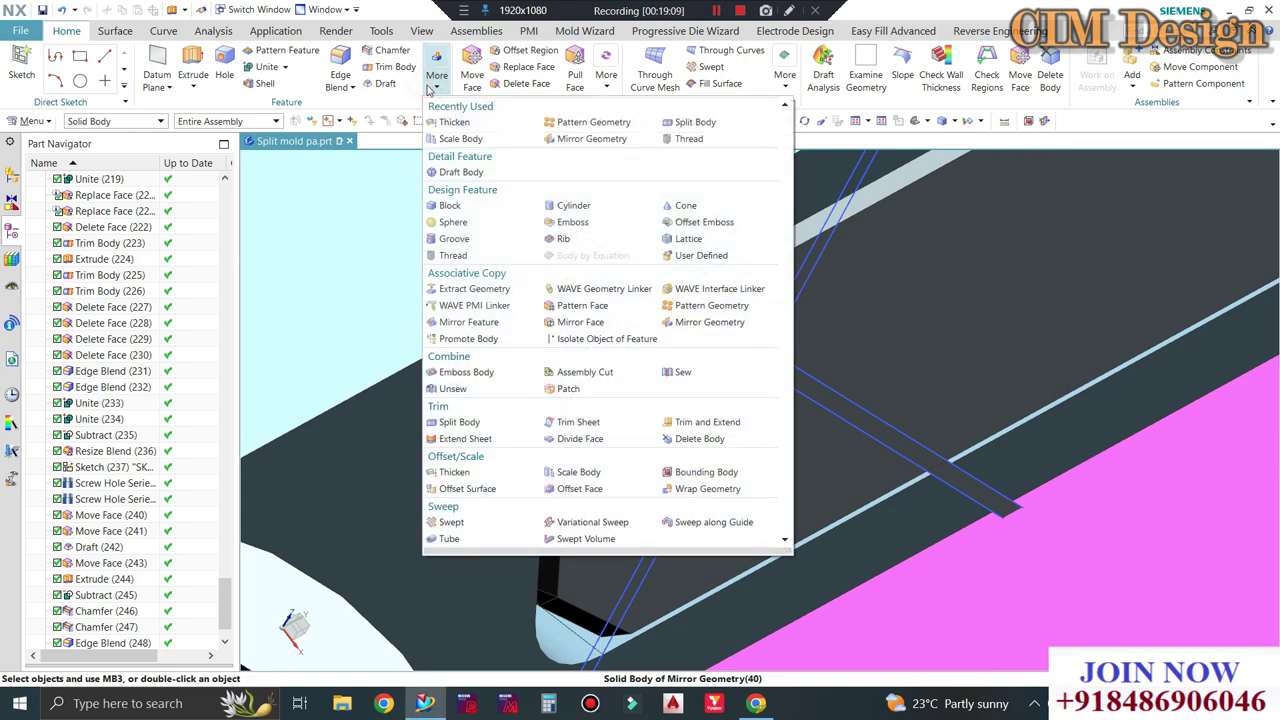
pyautogui.click(557, 122)
pyautogui.click(614, 264)
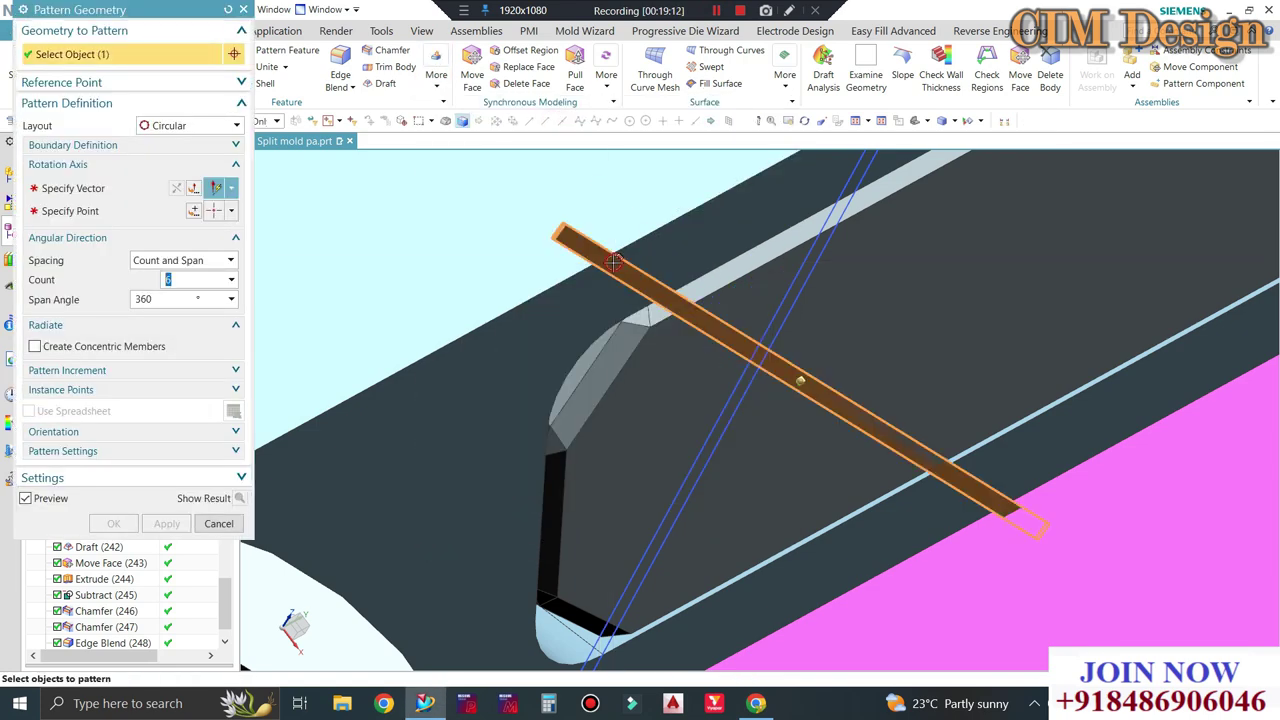
pyautogui.scroll(-2, 562, 289)
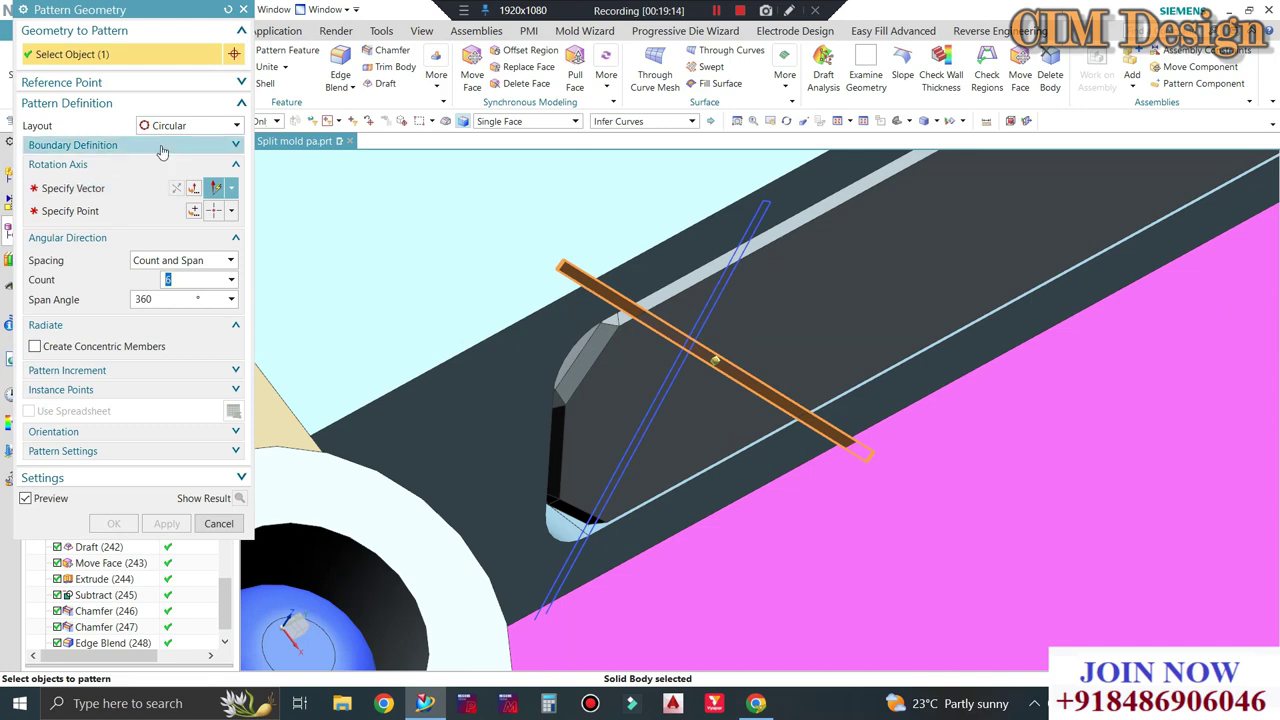
pyautogui.click(188, 125)
pyautogui.click(163, 142)
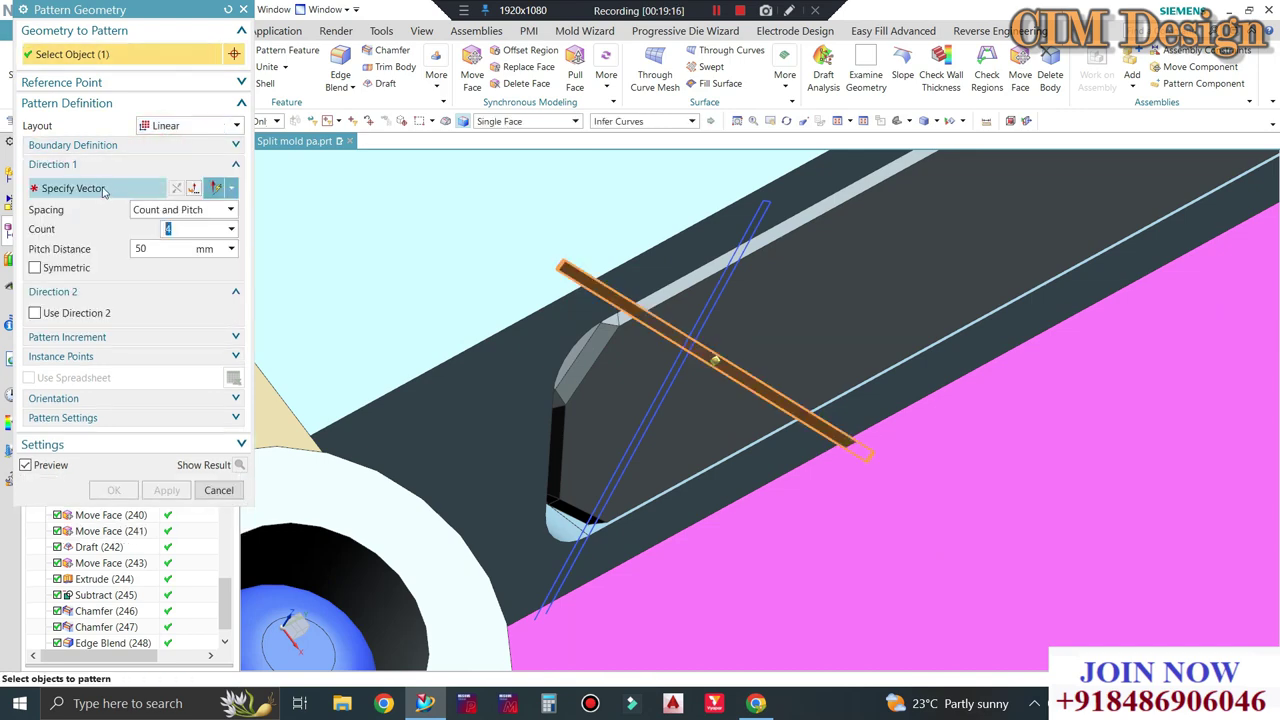
pyautogui.click(103, 190)
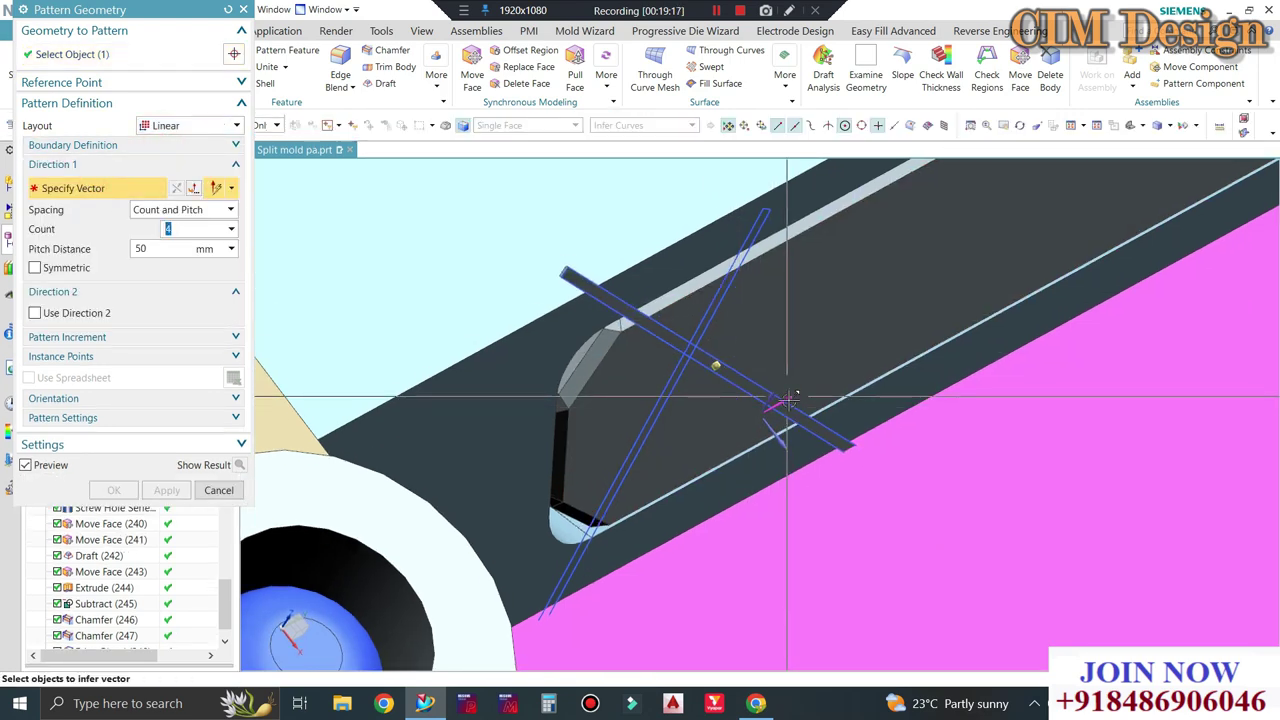
pyautogui.click(790, 400)
pyautogui.scroll(-2, 785, 390)
pyautogui.scroll(-2, 770, 320)
pyautogui.scroll(-2, 760, 289)
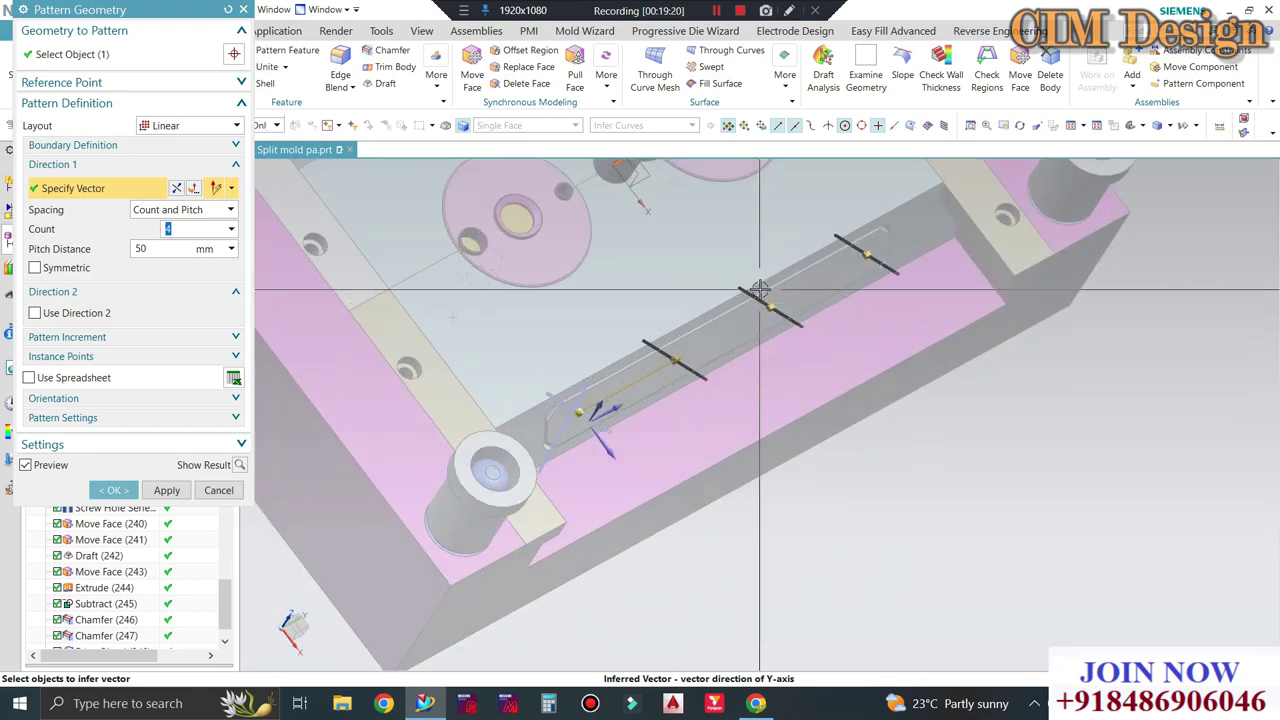
pyautogui.scroll(1, 760, 289)
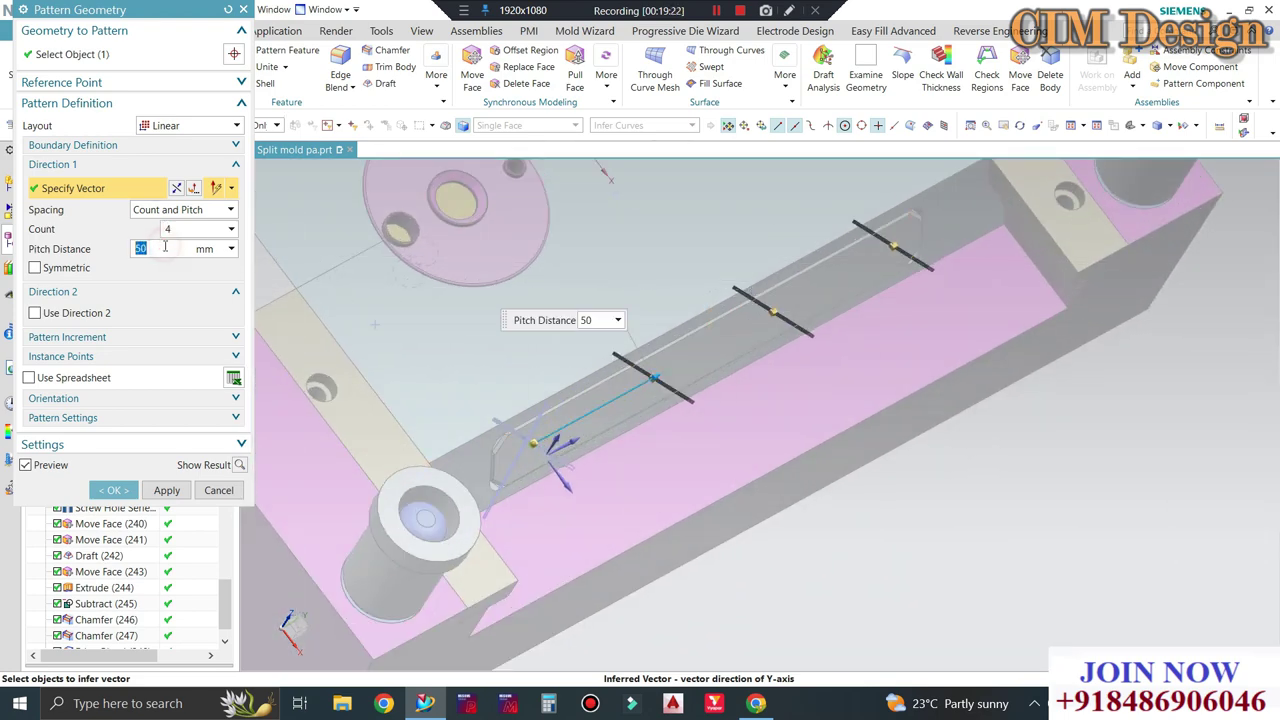
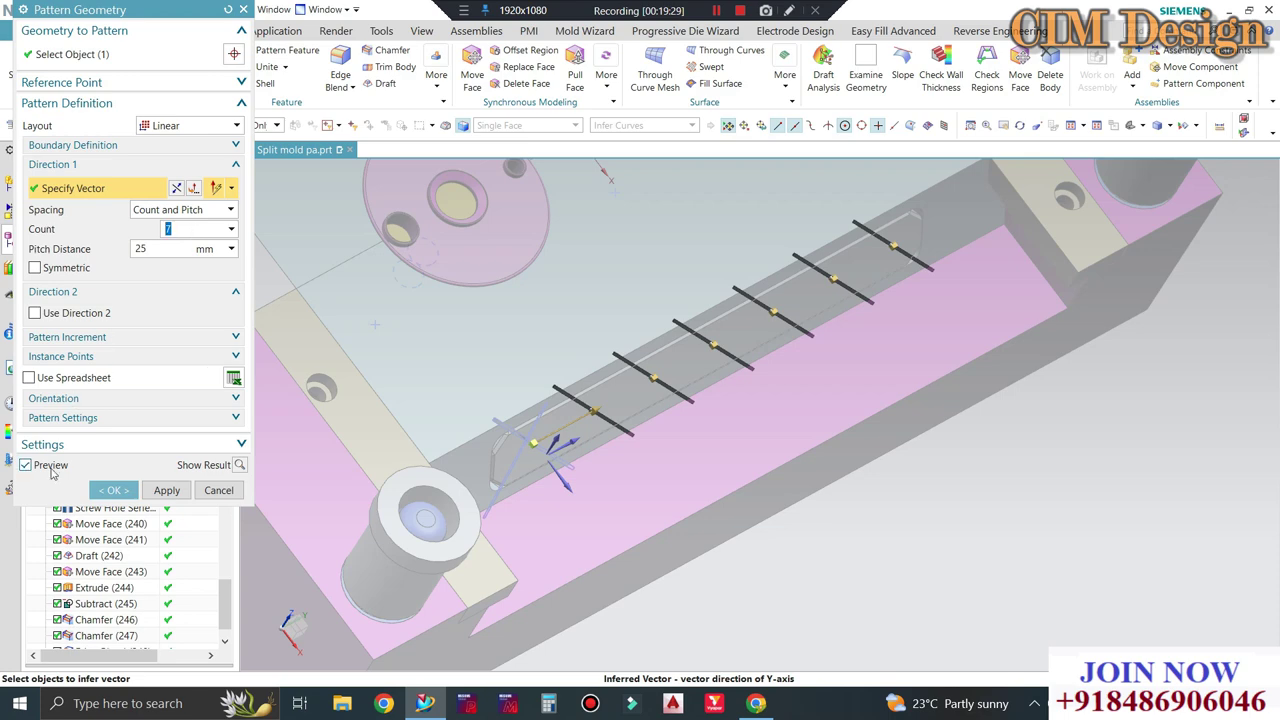
# Commit the seven-bar pattern and pick the long block as the Subtract target.
pyautogui.click(110, 490)
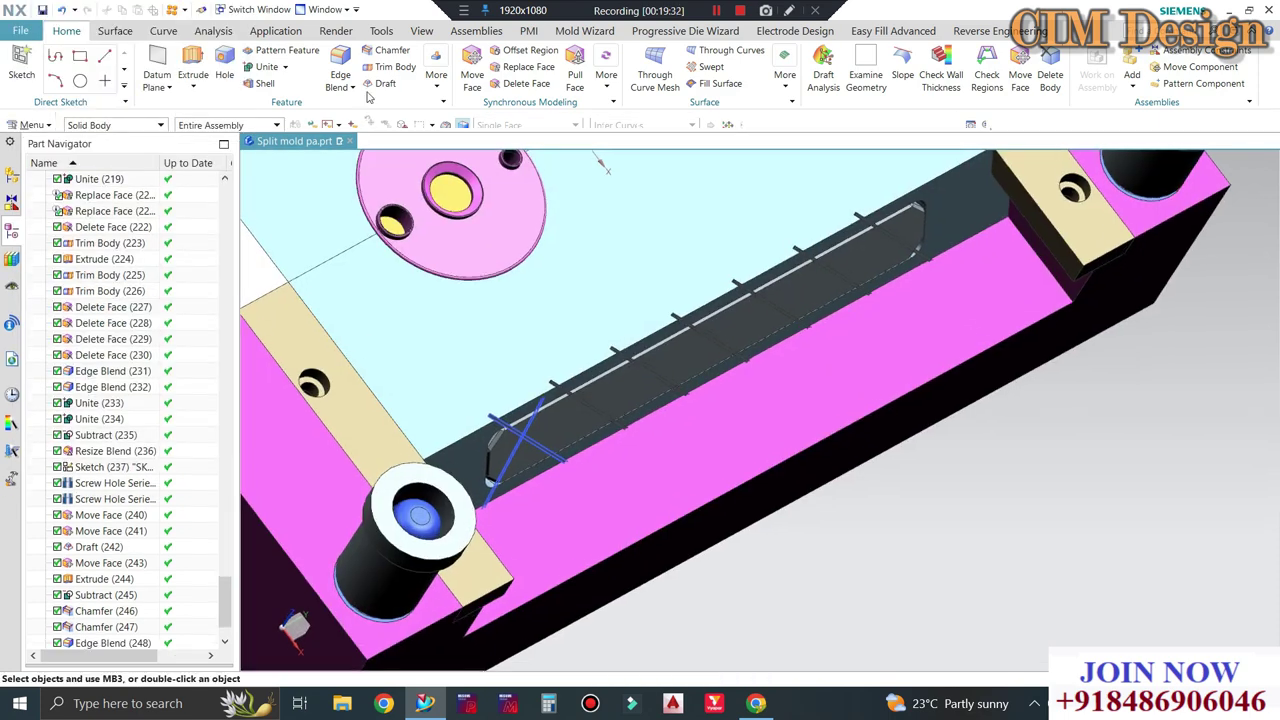
pyautogui.click(279, 102)
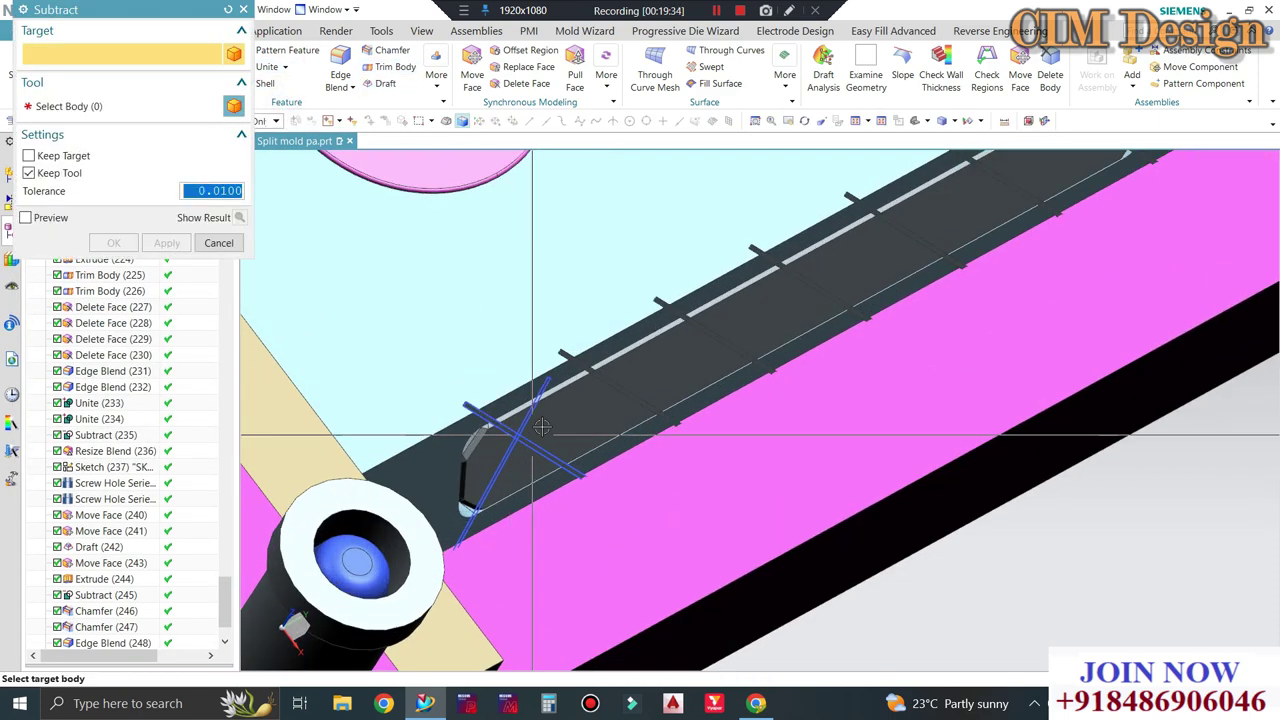
pyautogui.click(532, 410)
pyautogui.scroll(2, 470, 403)
pyautogui.scroll(2, 470, 403)
# Cut all seven bars out of the block as tool bodies with Keep Tool checked.
pyautogui.click(470, 403)
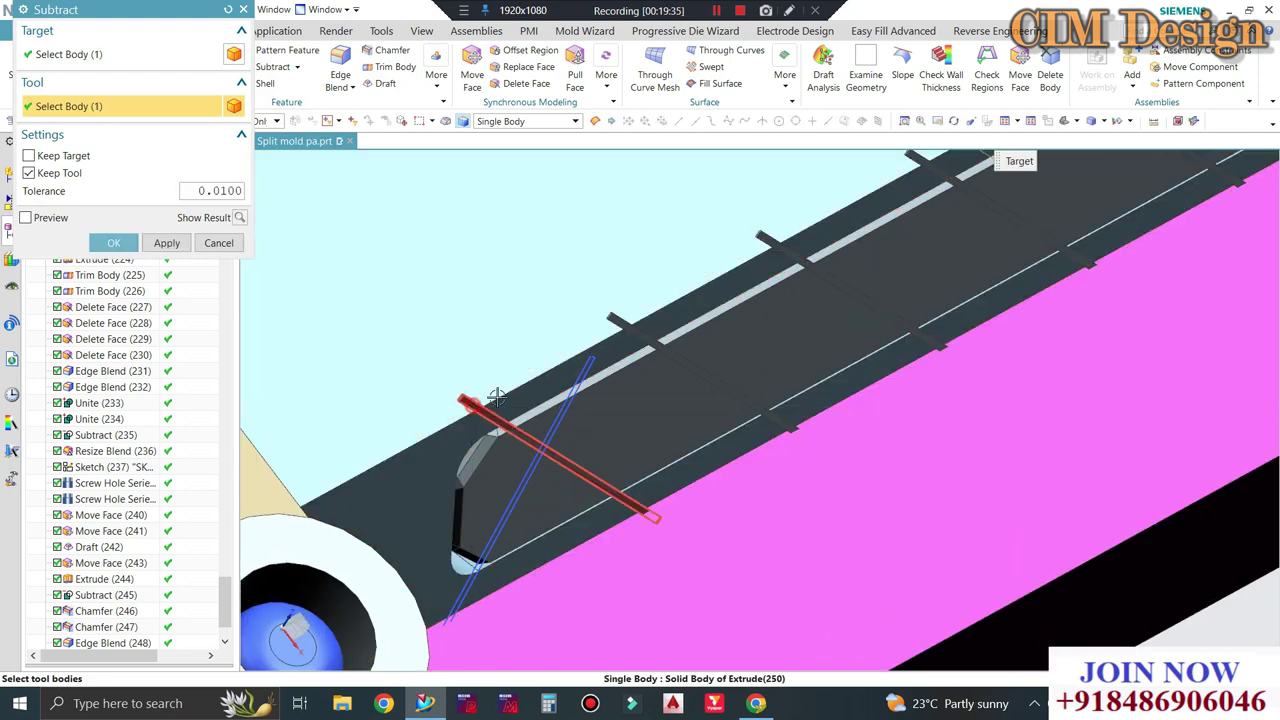
pyautogui.click(620, 324)
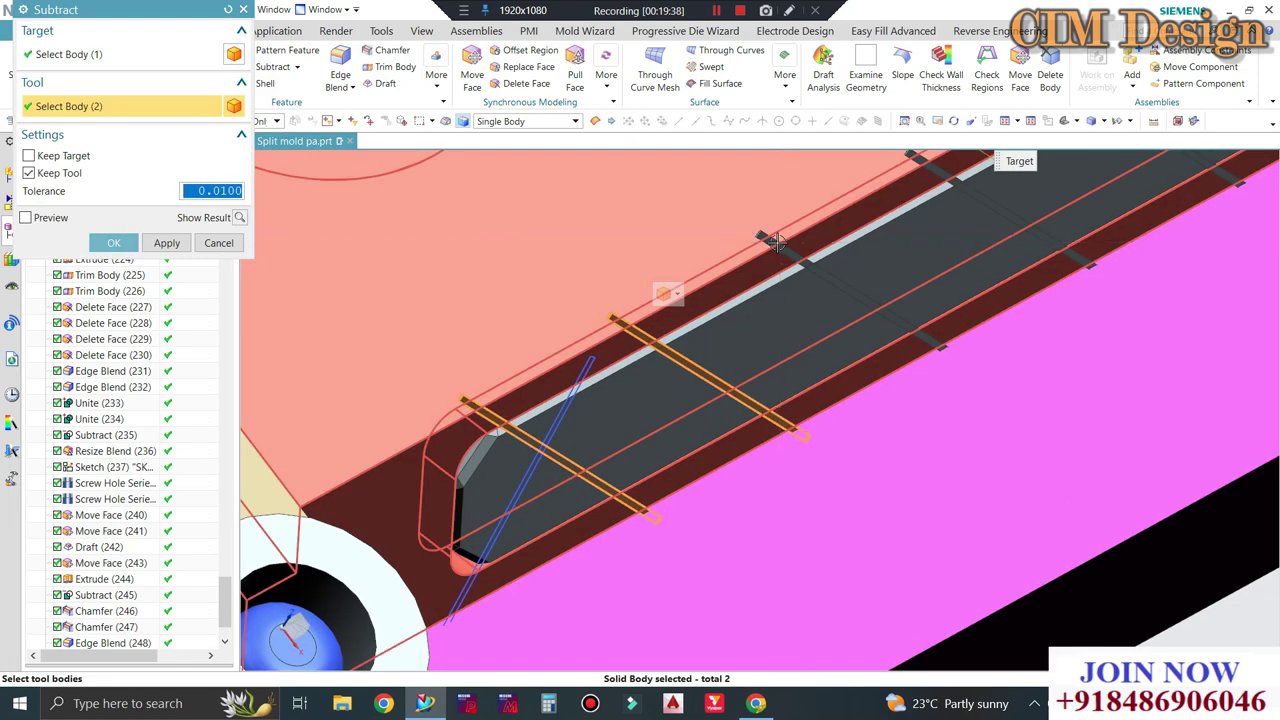
pyautogui.click(779, 254)
pyautogui.scroll(-2, 819, 288)
pyautogui.scroll(2, 819, 288)
pyautogui.click(819, 288)
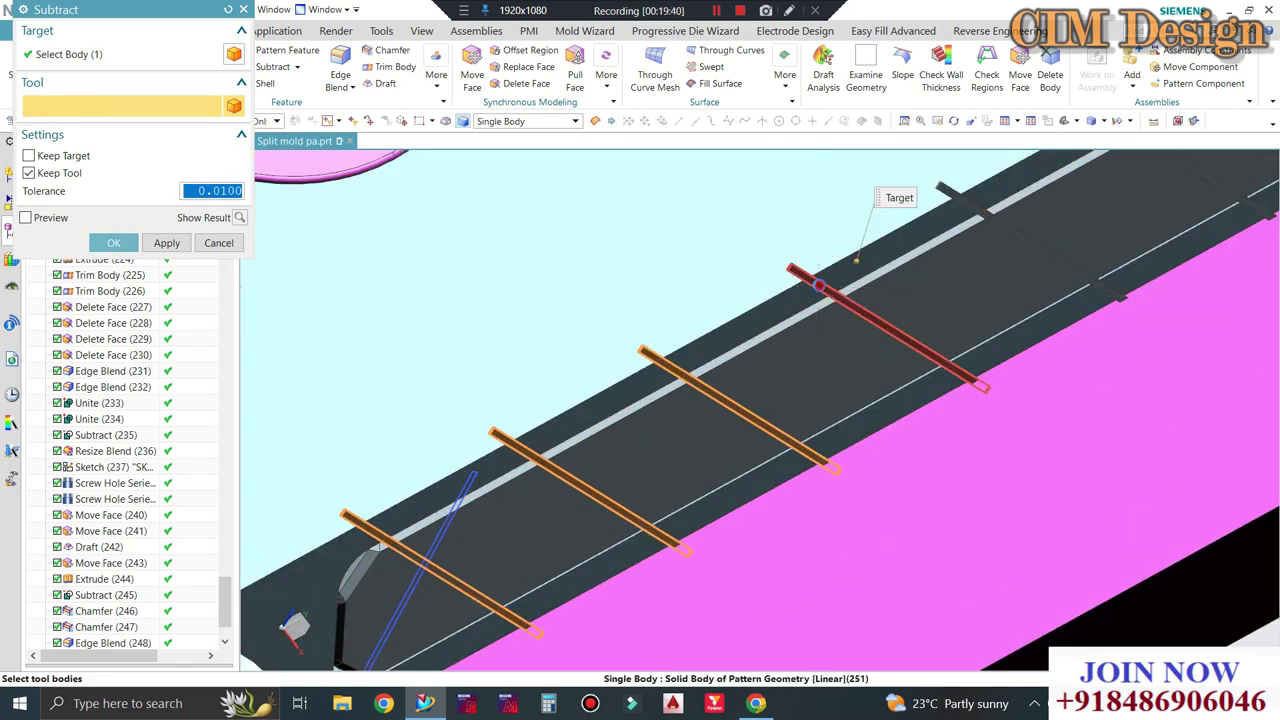
pyautogui.scroll(-2, 860, 280)
pyautogui.scroll(2, 908, 270)
pyautogui.click(908, 270)
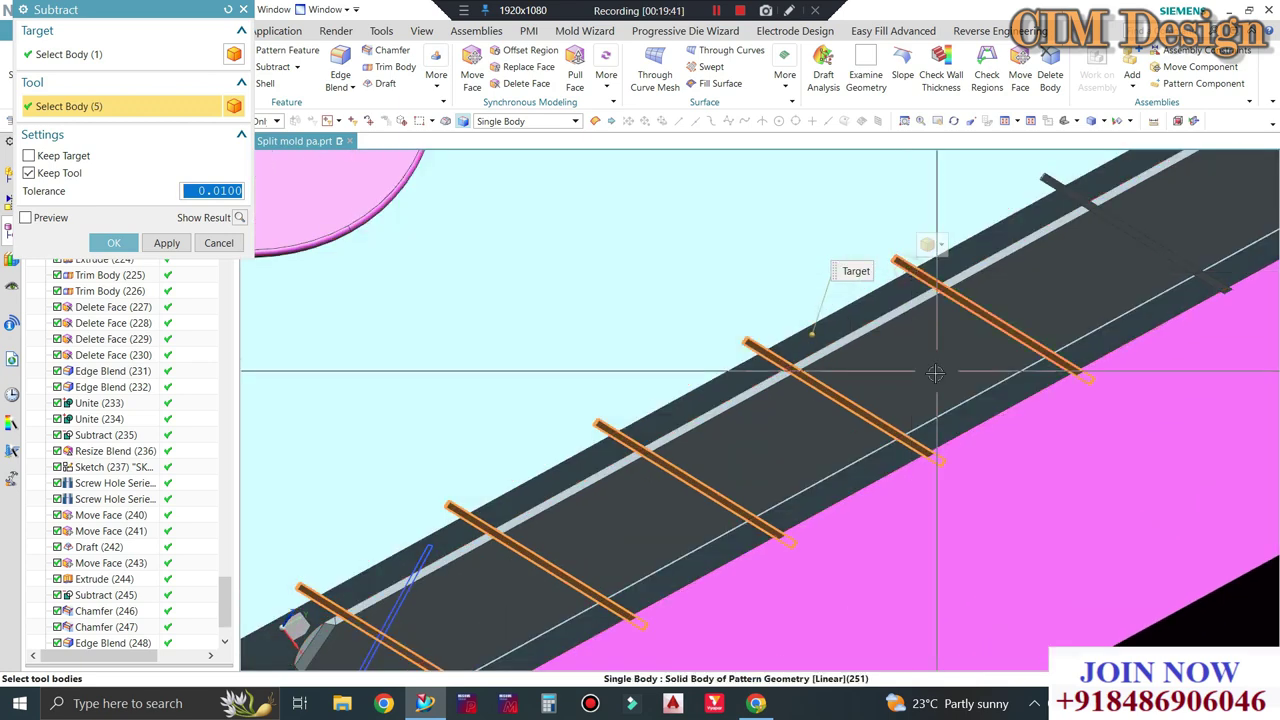
pyautogui.scroll(-2, 908, 270)
pyautogui.scroll(2, 1016, 258)
pyautogui.click(1020, 254)
pyautogui.scroll(-2, 1020, 254)
pyautogui.scroll(2, 1020, 254)
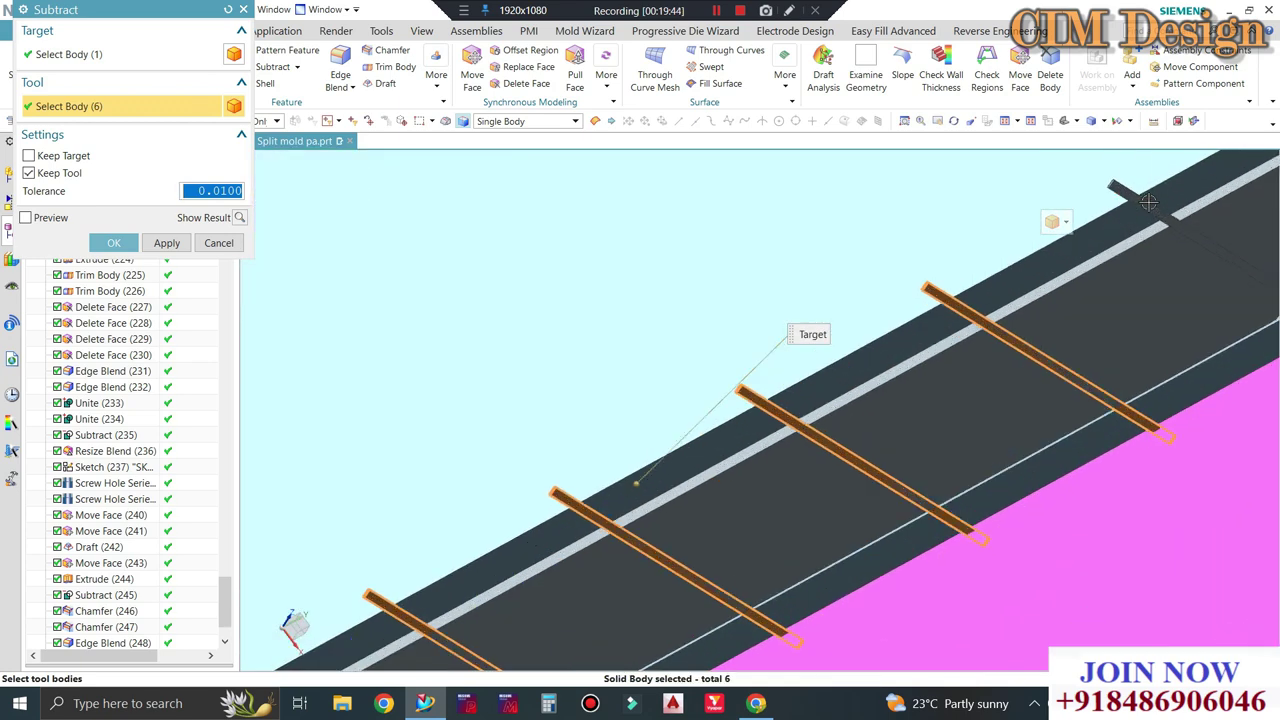
pyautogui.click(1057, 222)
pyautogui.scroll(-1, 922, 273)
pyautogui.scroll(-1, 922, 273)
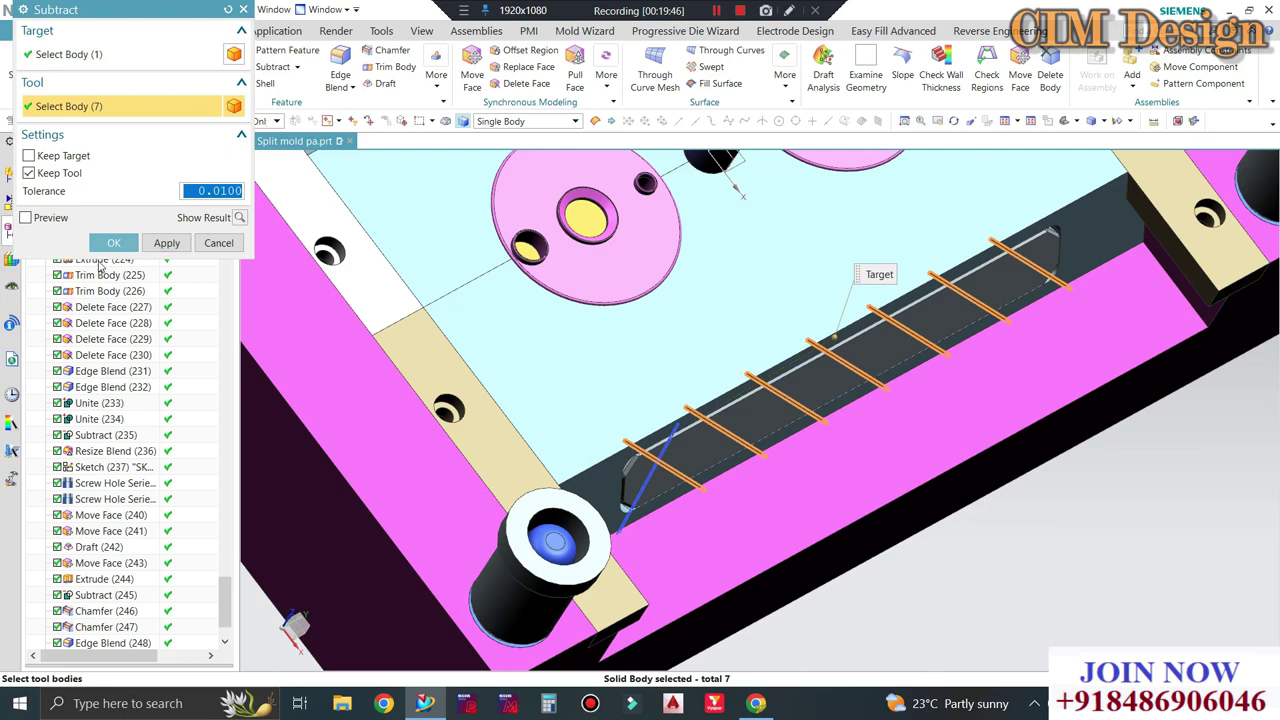
pyautogui.click(104, 239)
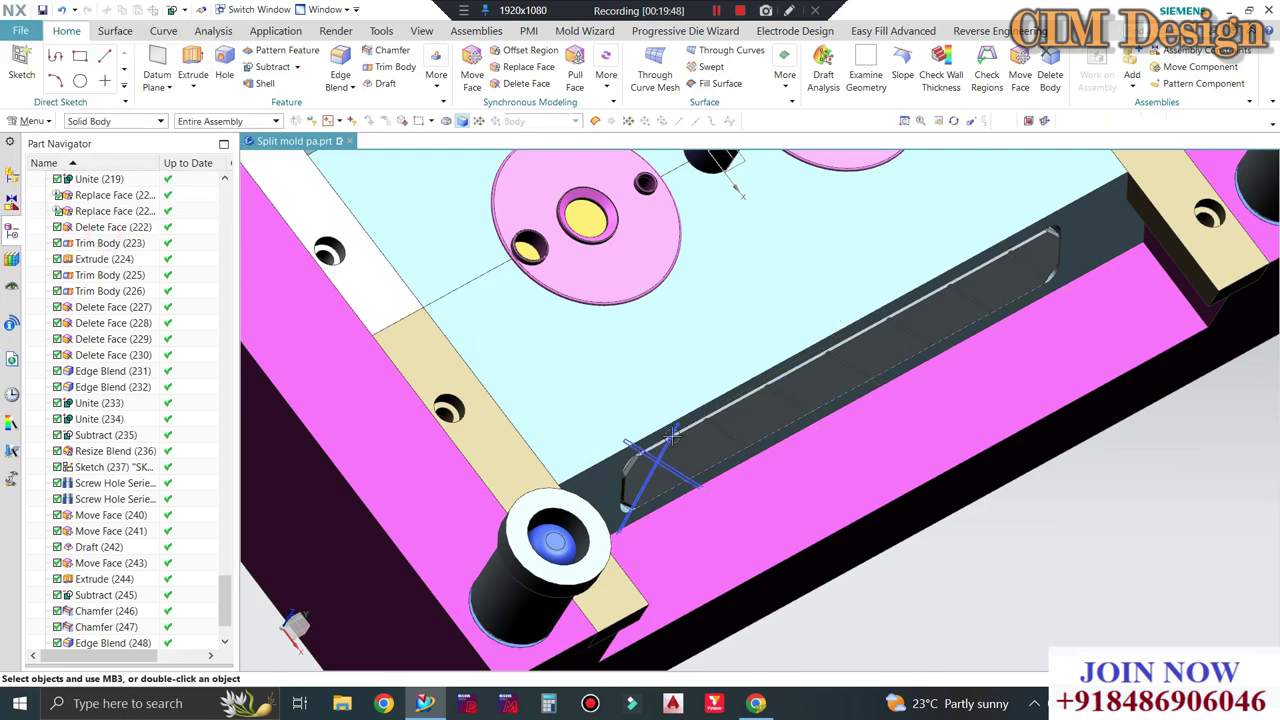
pyautogui.moveTo(677, 426)
pyautogui.mouseDown(button='middle')
pyautogui.moveTo(663, 418)
pyautogui.moveTo(686, 290)
pyautogui.mouseUp(button='middle')
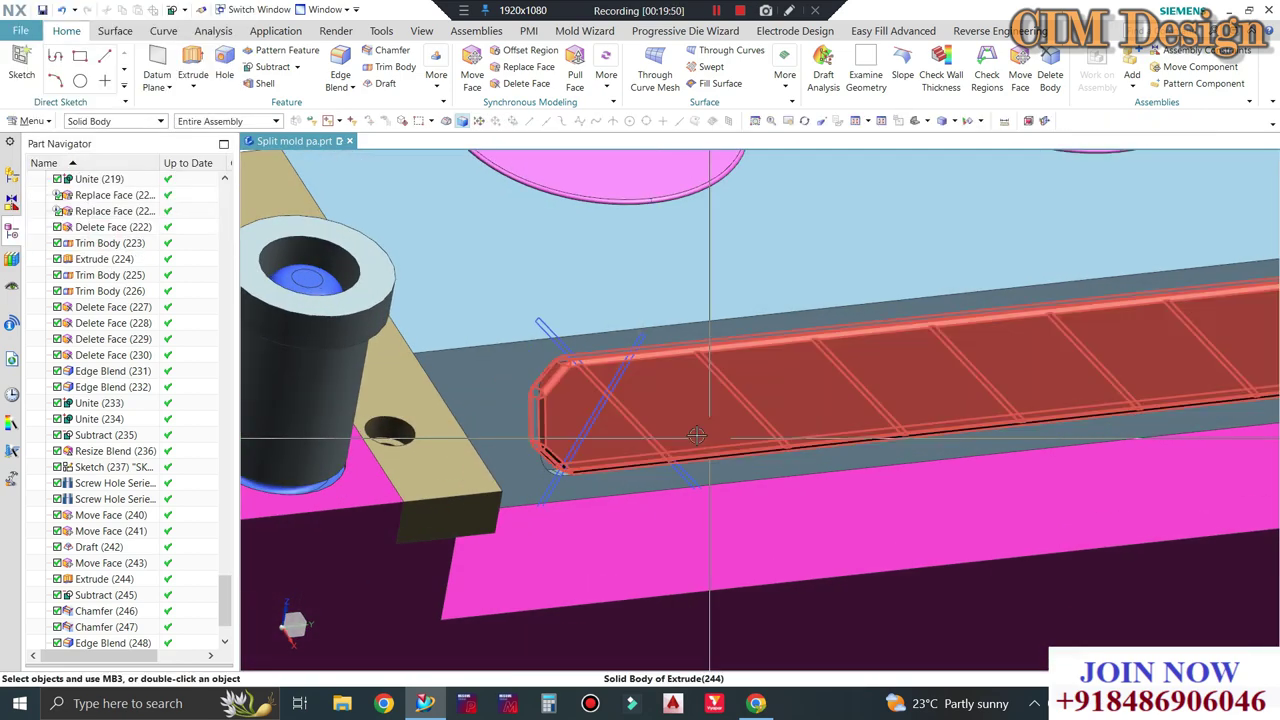
# Extrude the angled strip curves at the block's rounded end 0.2 mm with Boolean None.
pyautogui.scroll(1, 686, 290)
pyautogui.scroll(1, 773, 284)
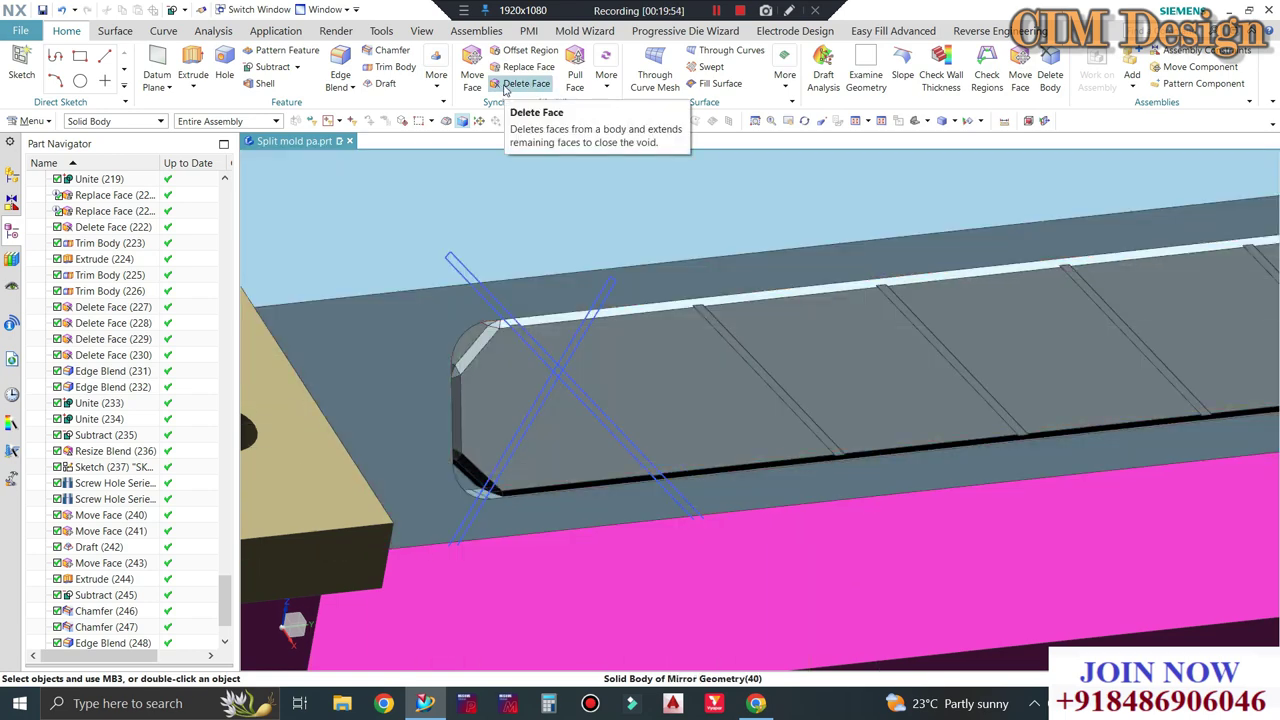
pyautogui.click(193, 68)
pyautogui.scroll(1, 657, 228)
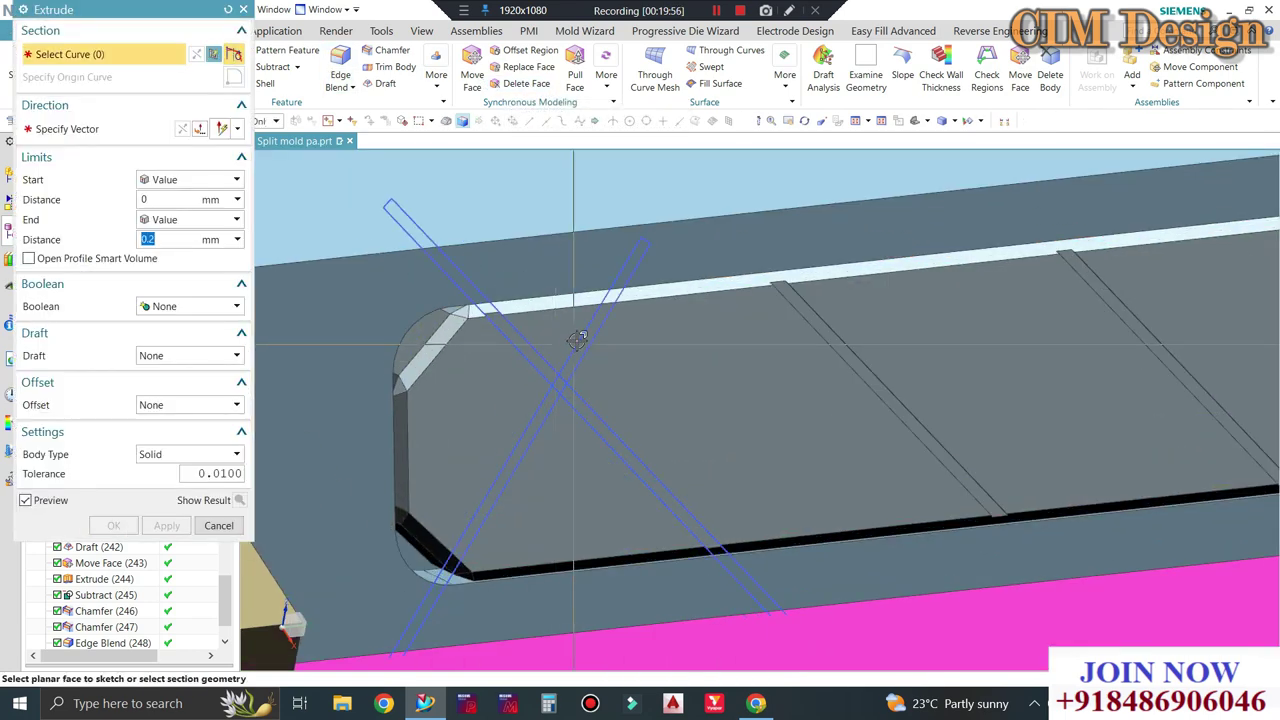
pyautogui.scroll(1, 657, 228)
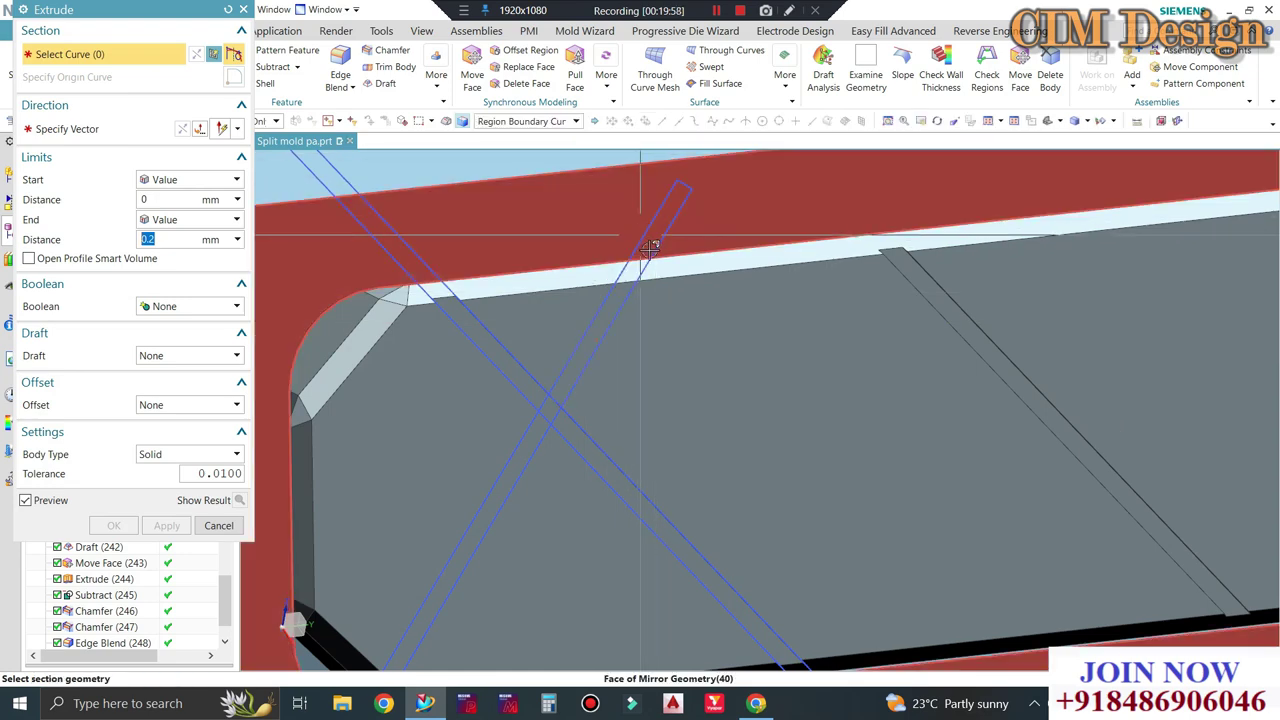
pyautogui.click(650, 262)
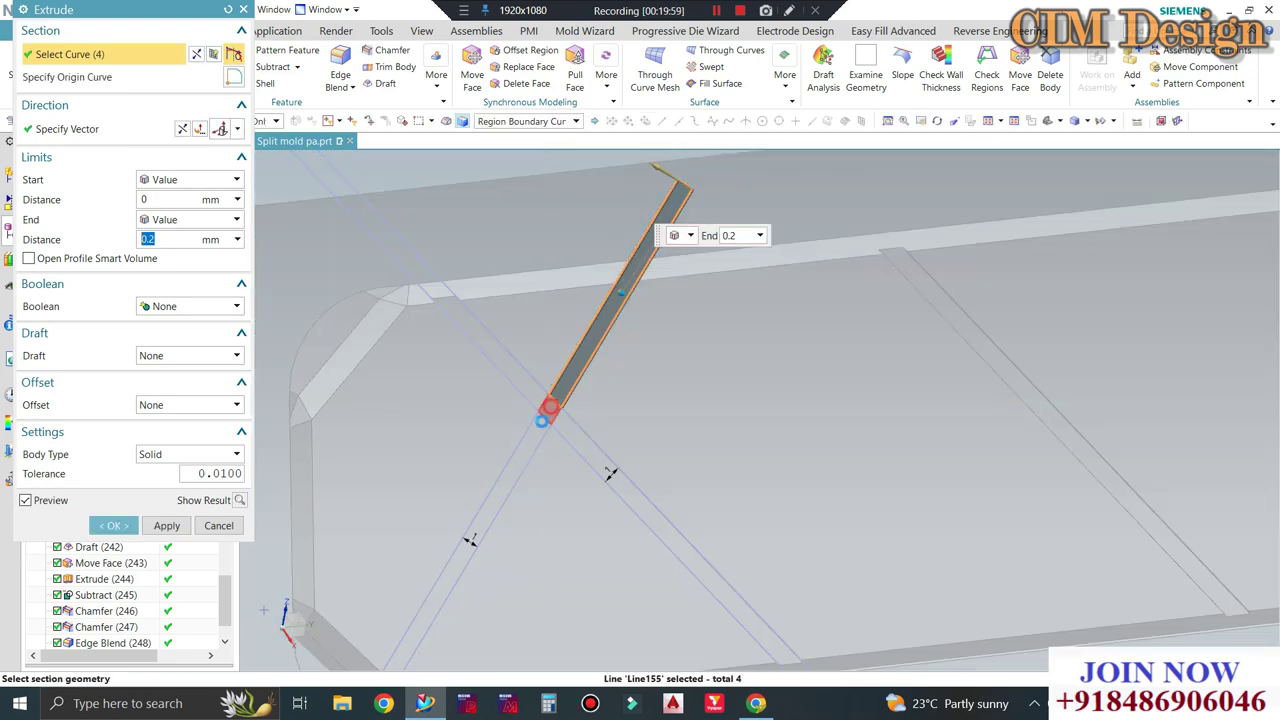
pyautogui.click(518, 460)
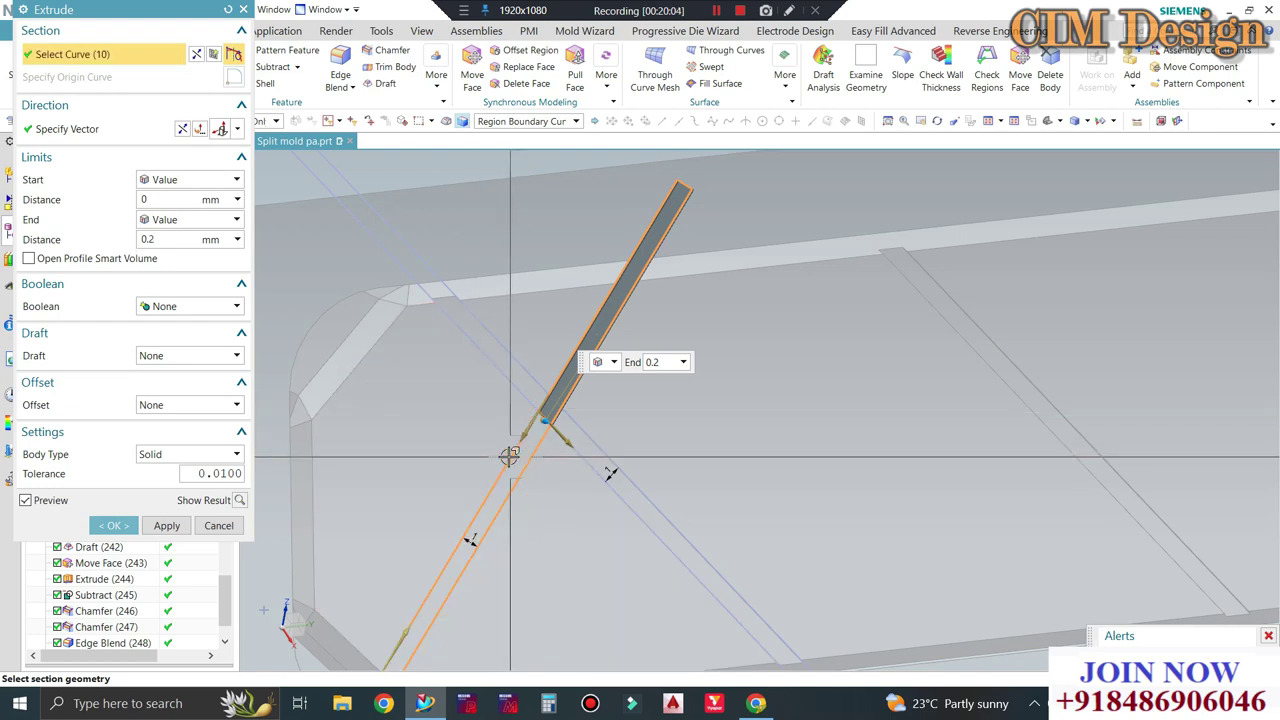
pyautogui.keyDown('shift'); pyautogui.click(508, 462); pyautogui.keyUp('shift')
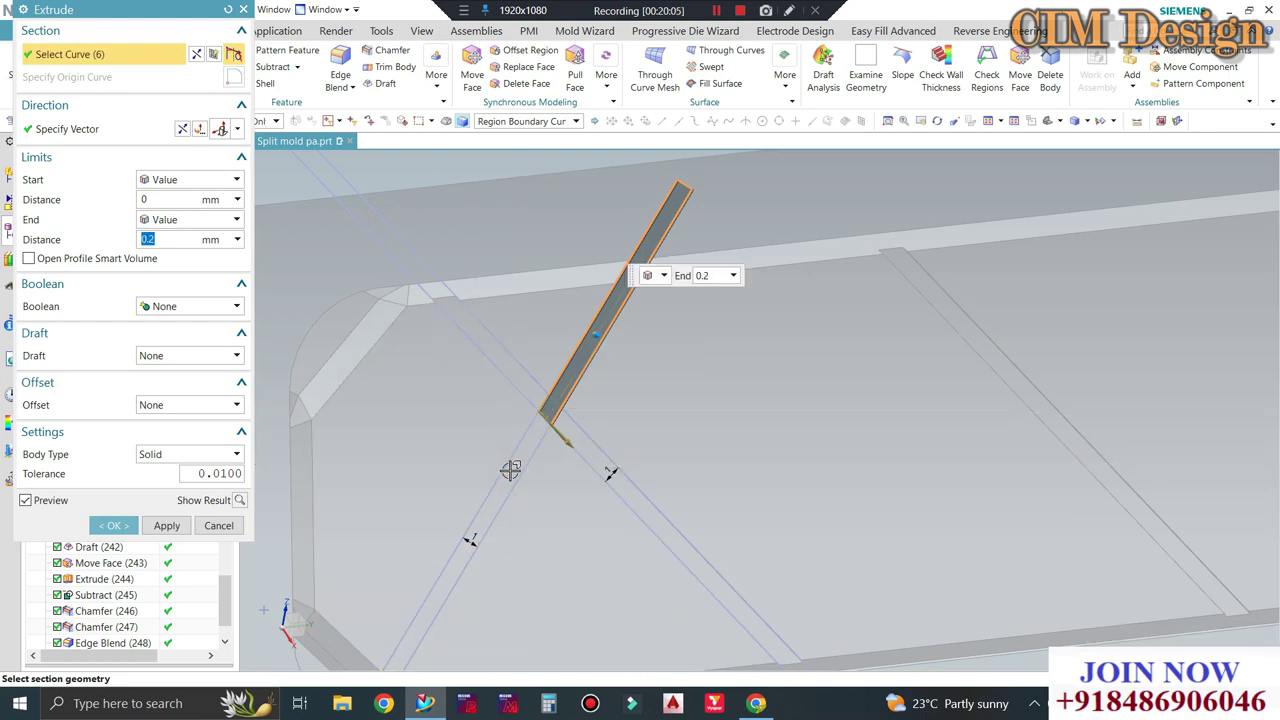
pyautogui.click(522, 401)
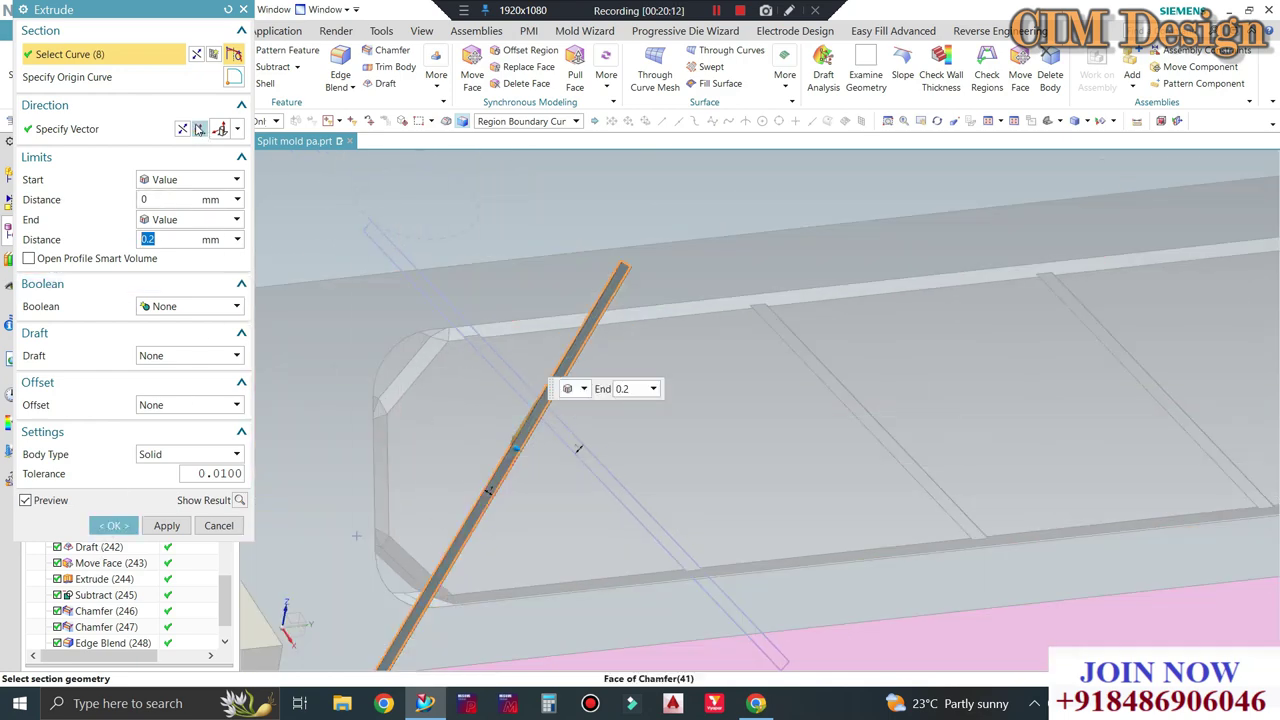
pyautogui.press('Escape')
pyautogui.moveTo(560, 380); pyautogui.dragTo(425, 257, button='middle')
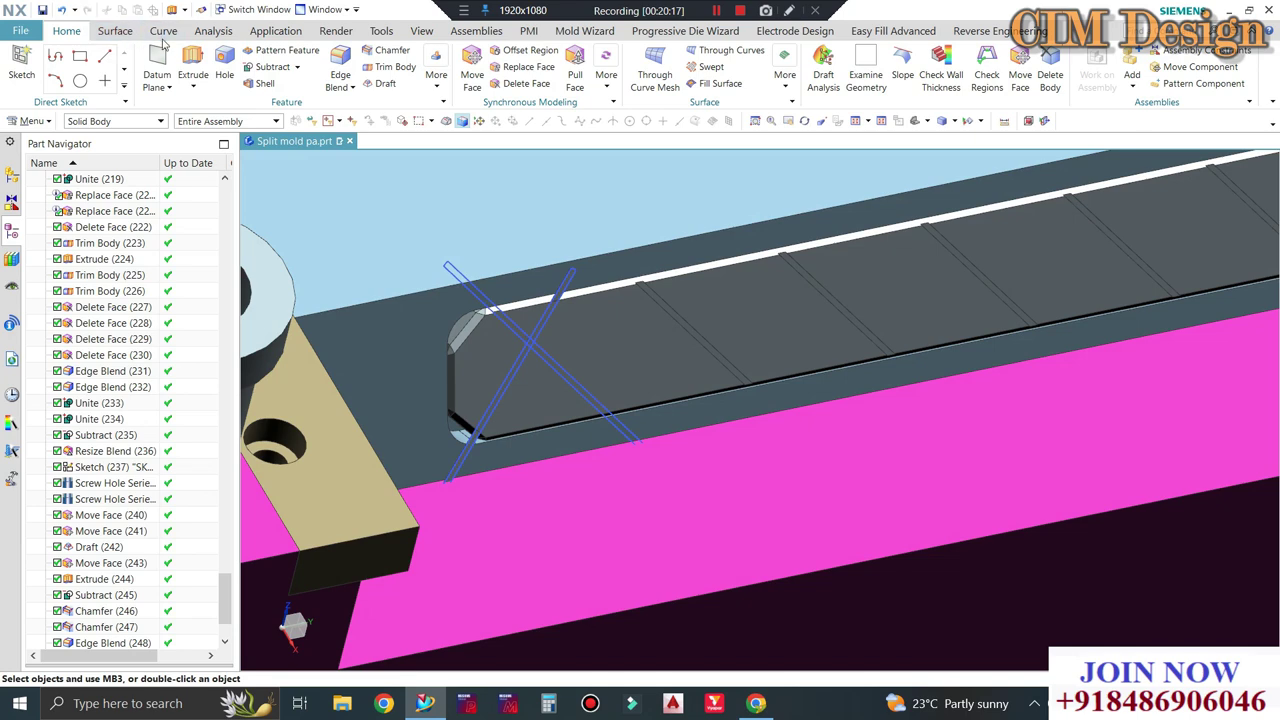
# Pattern the thin strip along the block at 30 mm spacing.
pyautogui.click(436, 72)
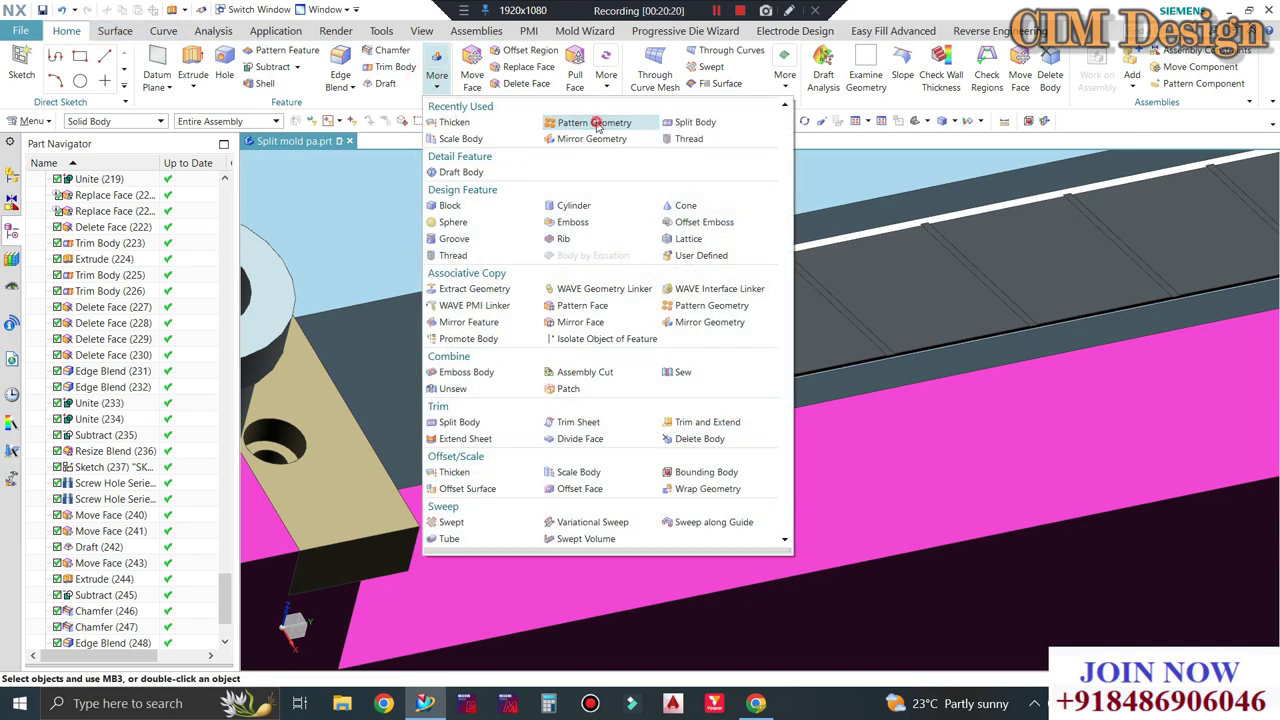
pyautogui.click(597, 123)
pyautogui.scroll(2, 475, 437)
pyautogui.click(470, 400)
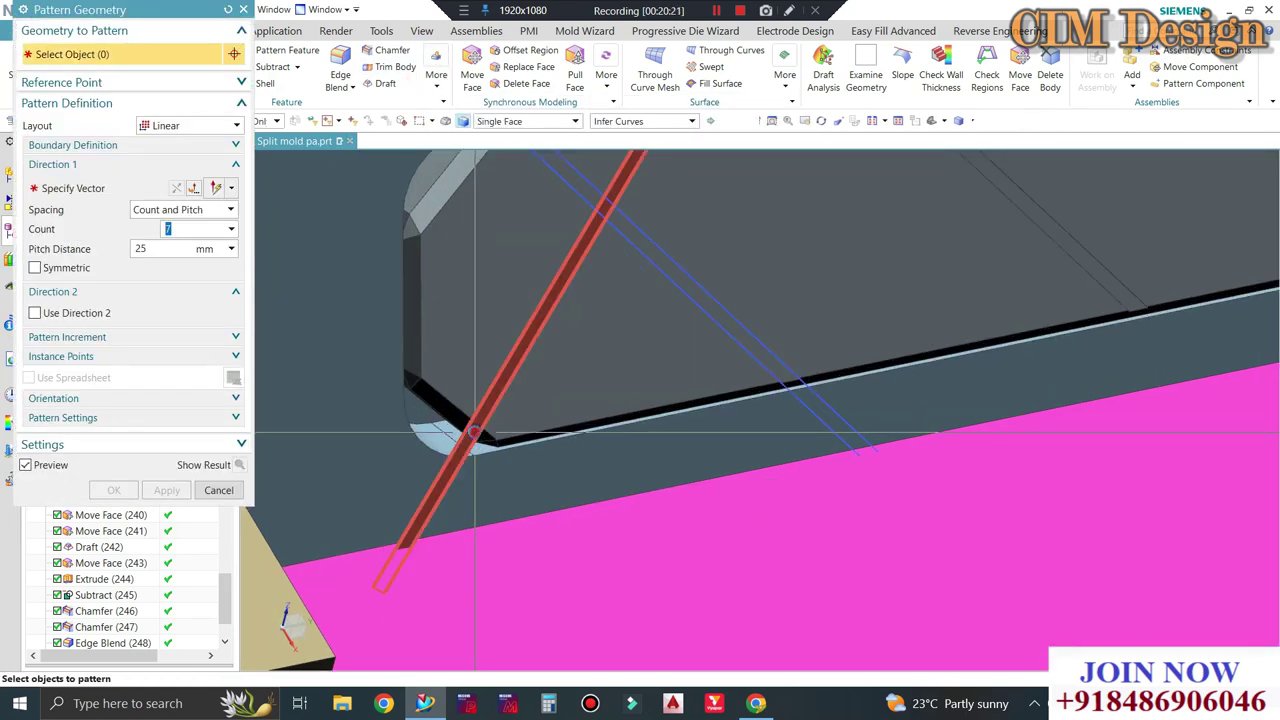
pyautogui.click(92, 186)
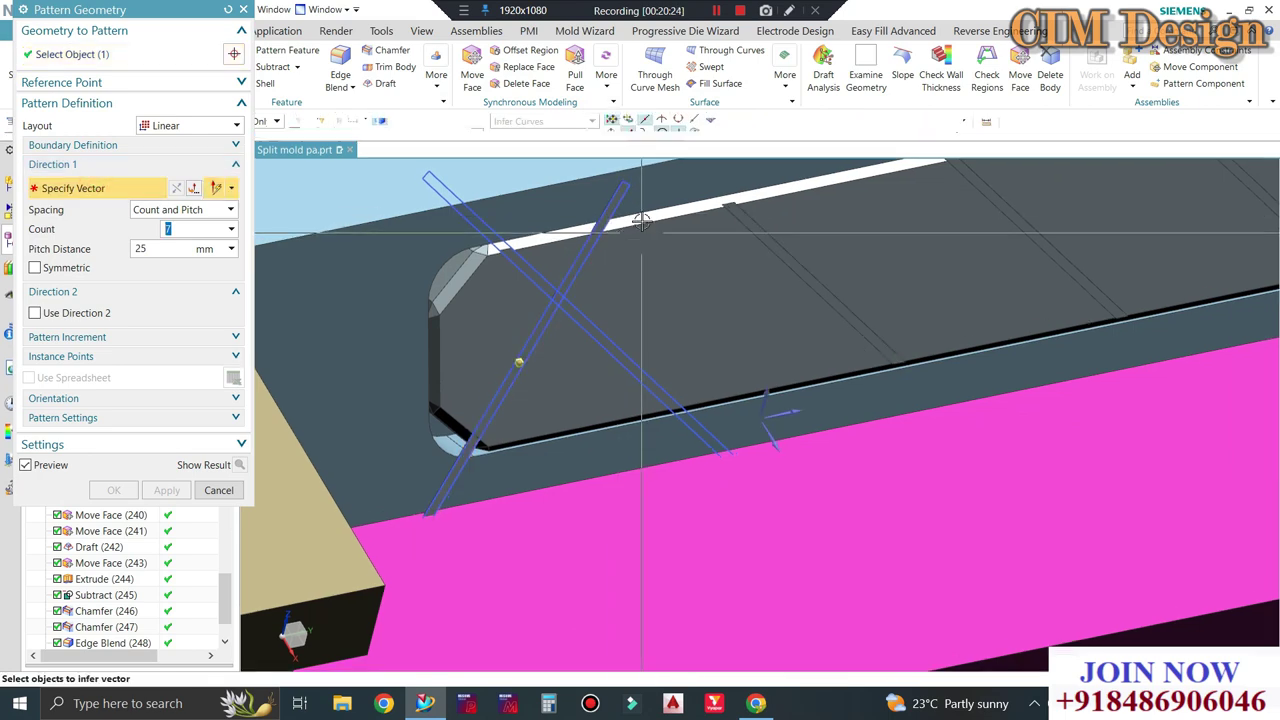
pyautogui.click(789, 405)
pyautogui.scroll(-1, 634, 386)
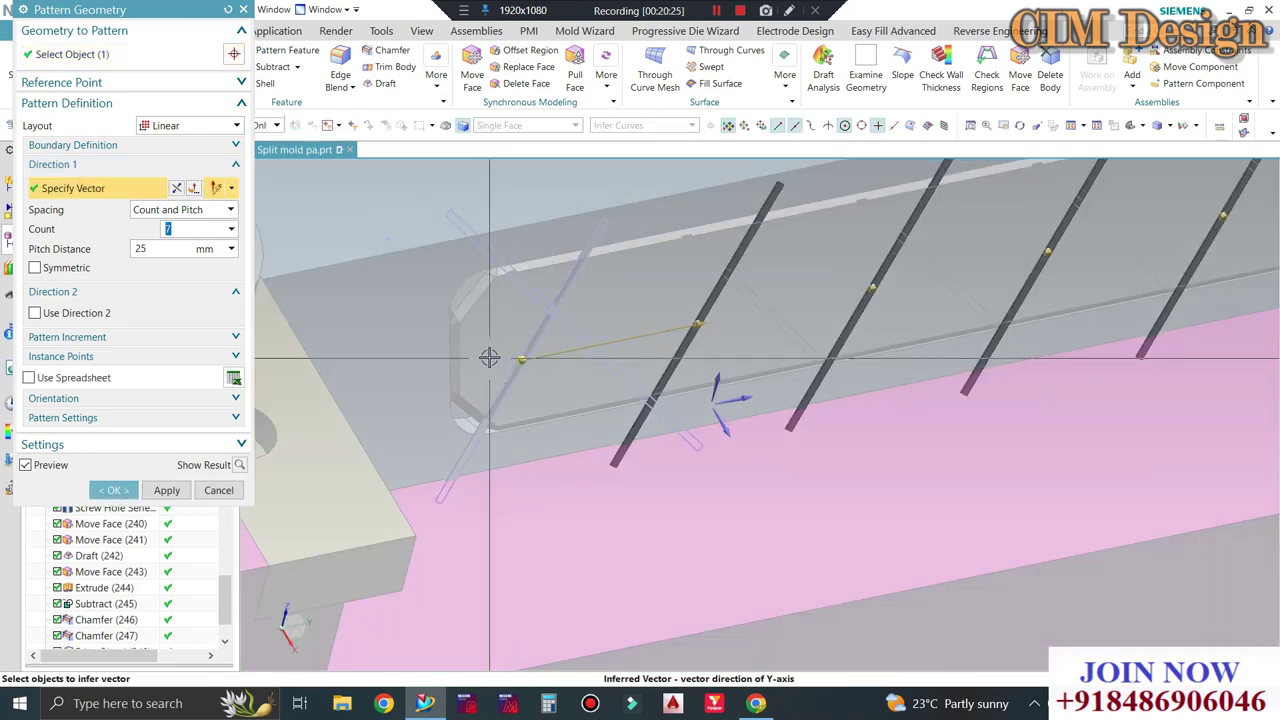
pyautogui.scroll(-2, 489, 357)
pyautogui.scroll(-1, 949, 240)
pyautogui.write('30')
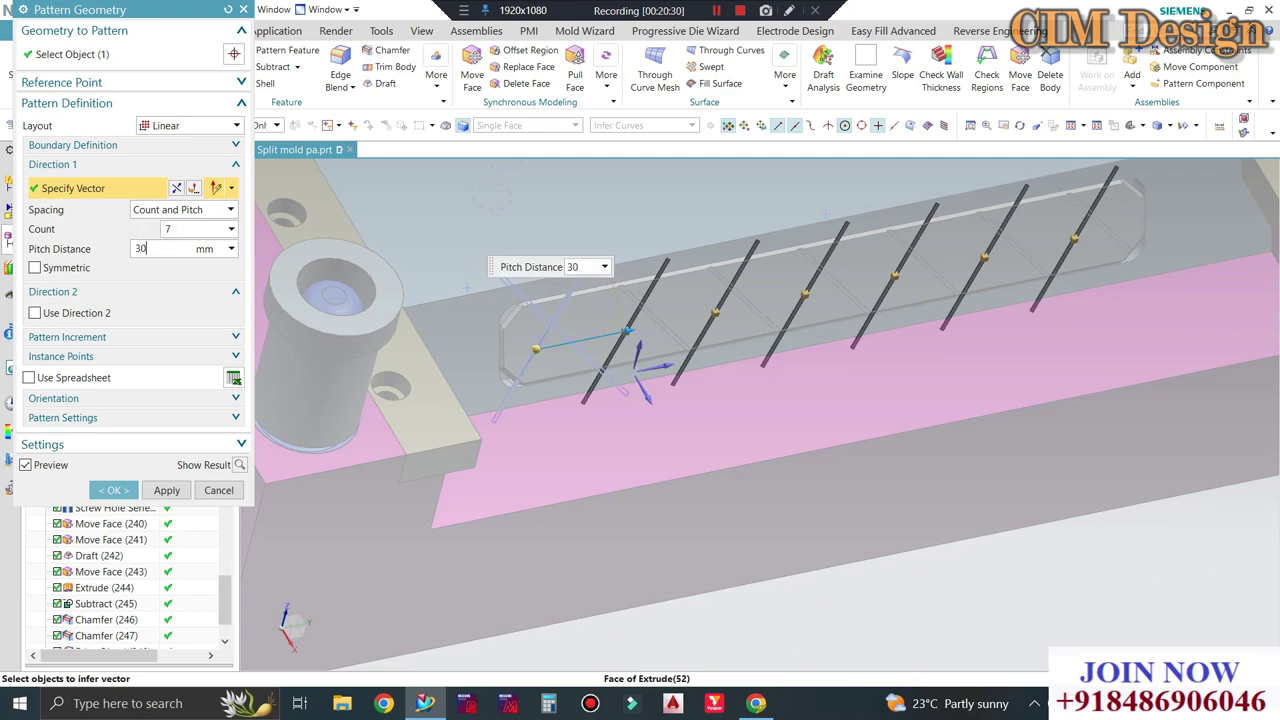
pyautogui.press('Return')
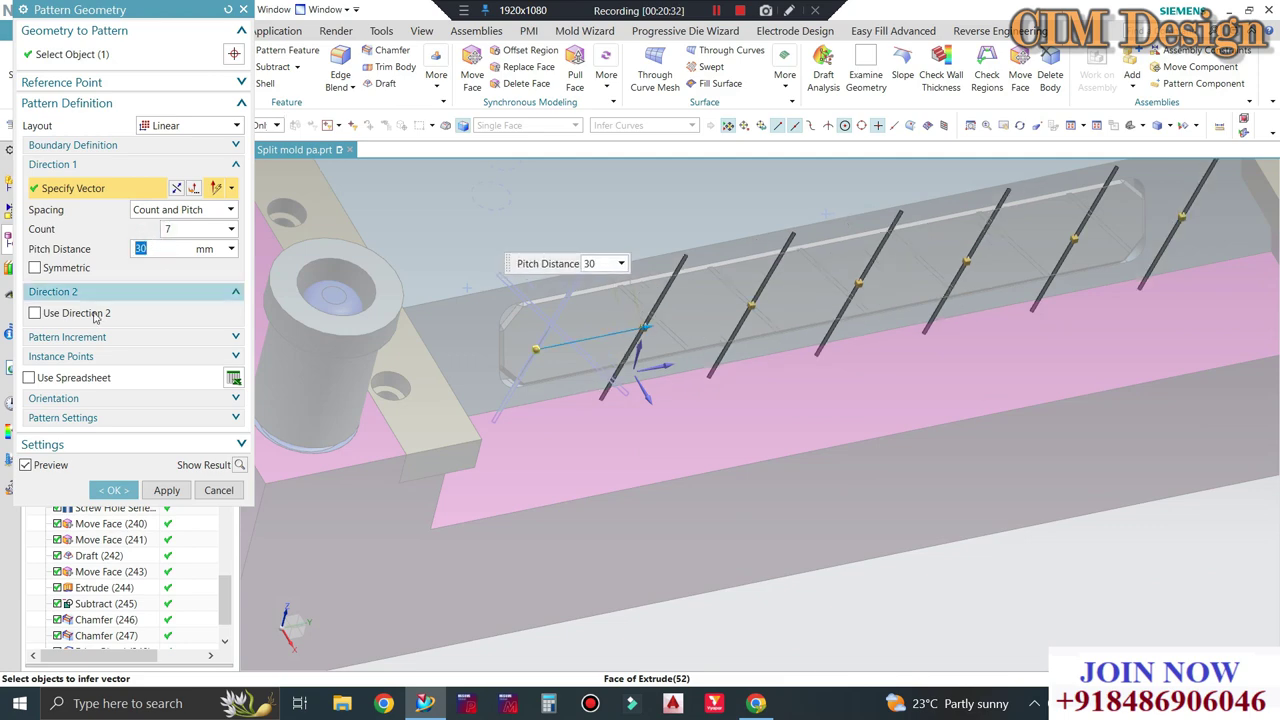
pyautogui.click(116, 492)
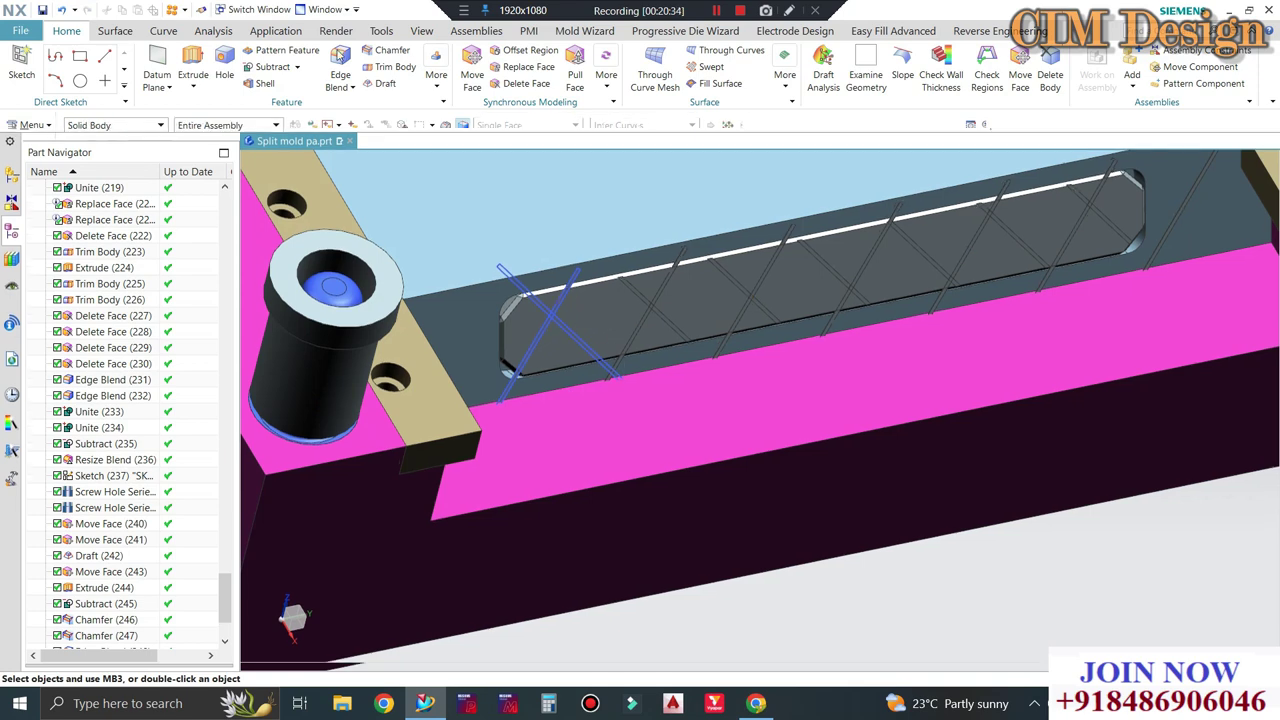
# Subtract the six patterned strips from the slot block, leaving diagonal grooves.
pyautogui.click(66, 30)
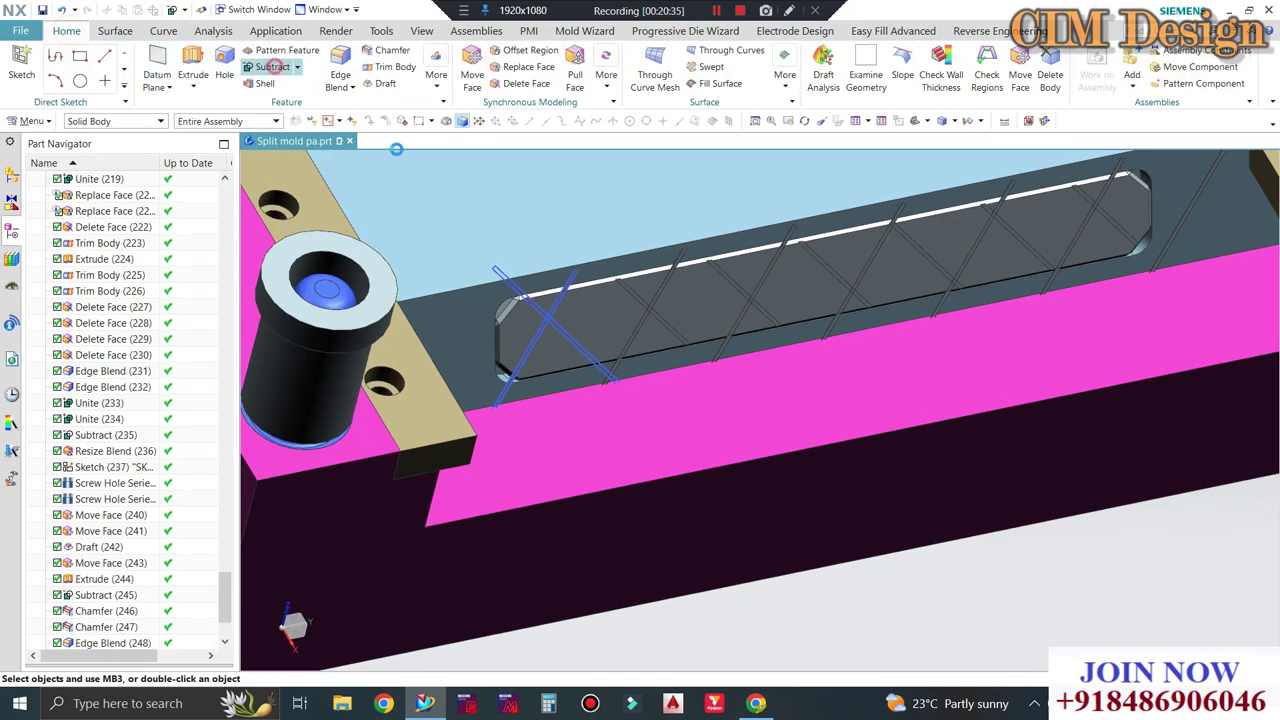
pyautogui.scroll(3, 700, 350)
pyautogui.click(1038, 300)
pyautogui.click(560, 390)
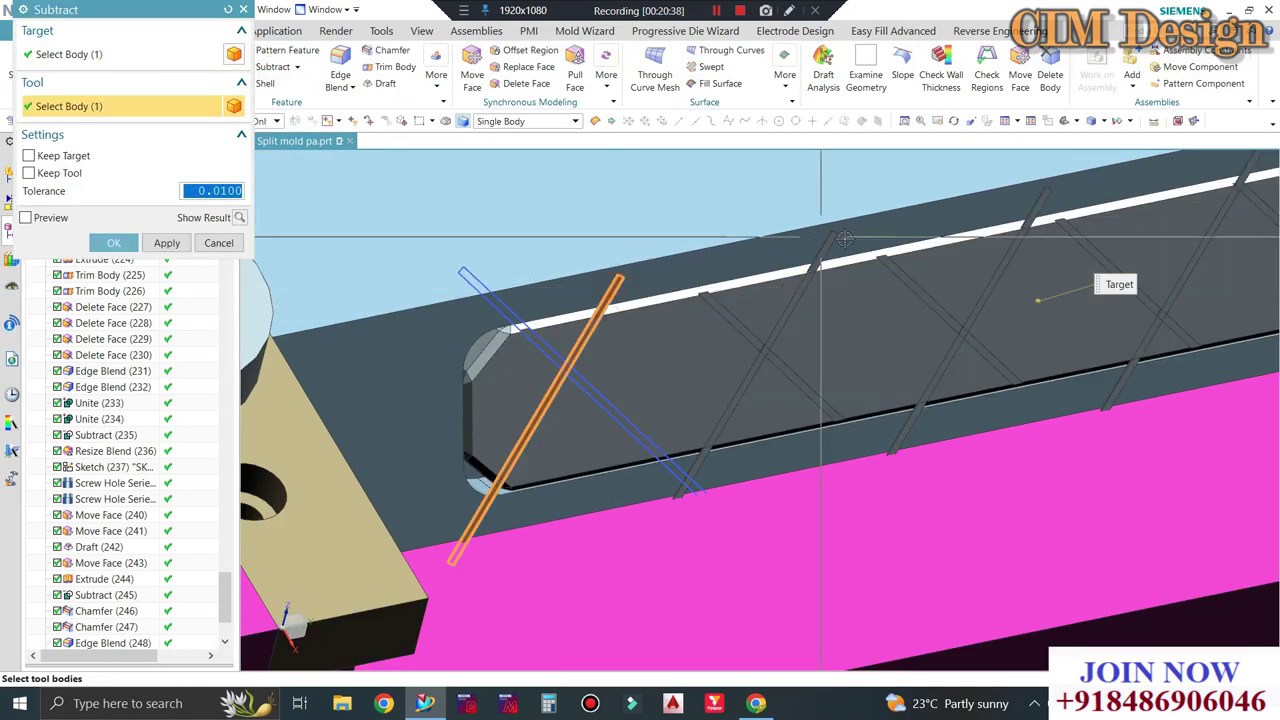
pyautogui.click(818, 248)
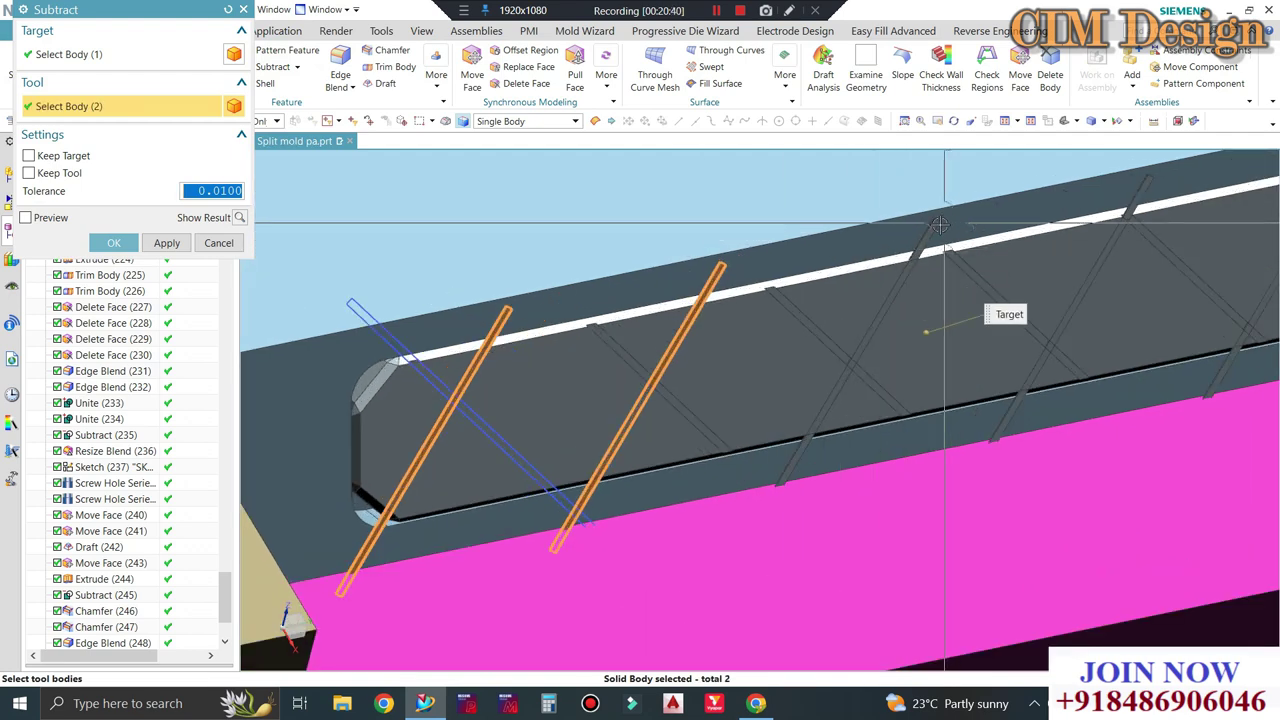
pyautogui.click(940, 225)
pyautogui.scroll(-2, 920, 250)
pyautogui.click(900, 268)
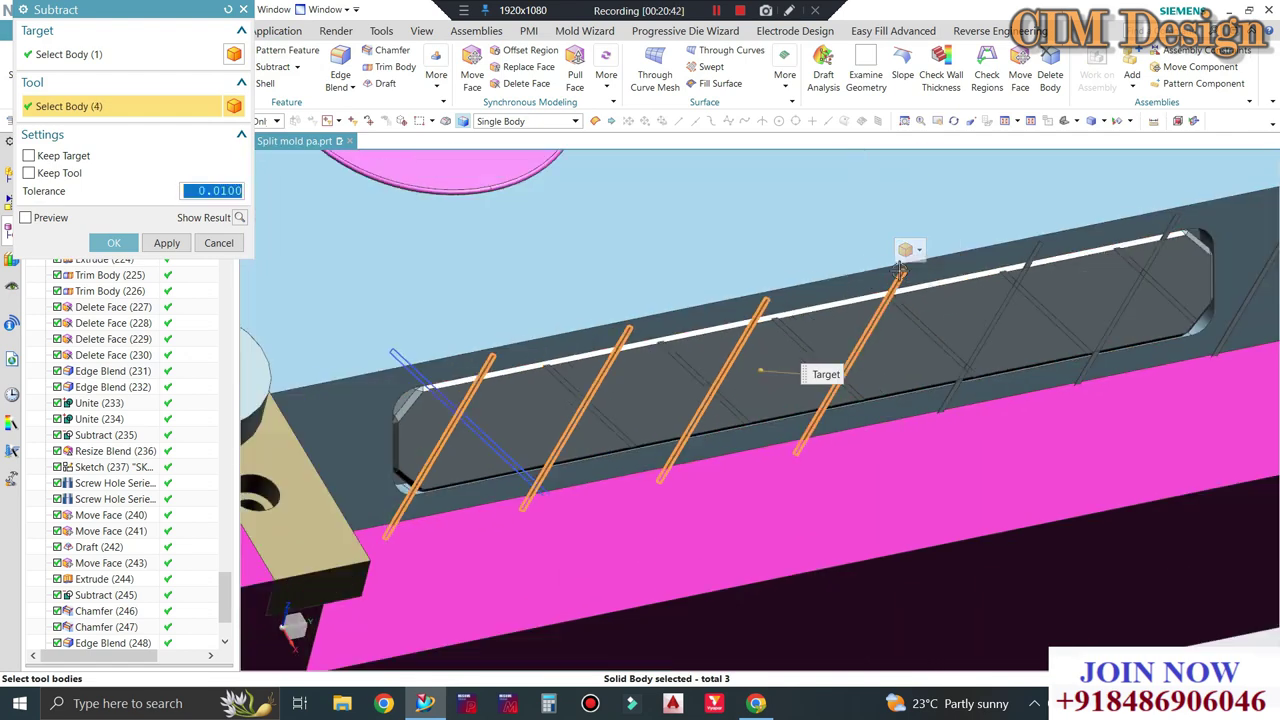
pyautogui.scroll(1, 900, 268)
pyautogui.click(909, 251)
pyautogui.scroll(2, 1218, 220)
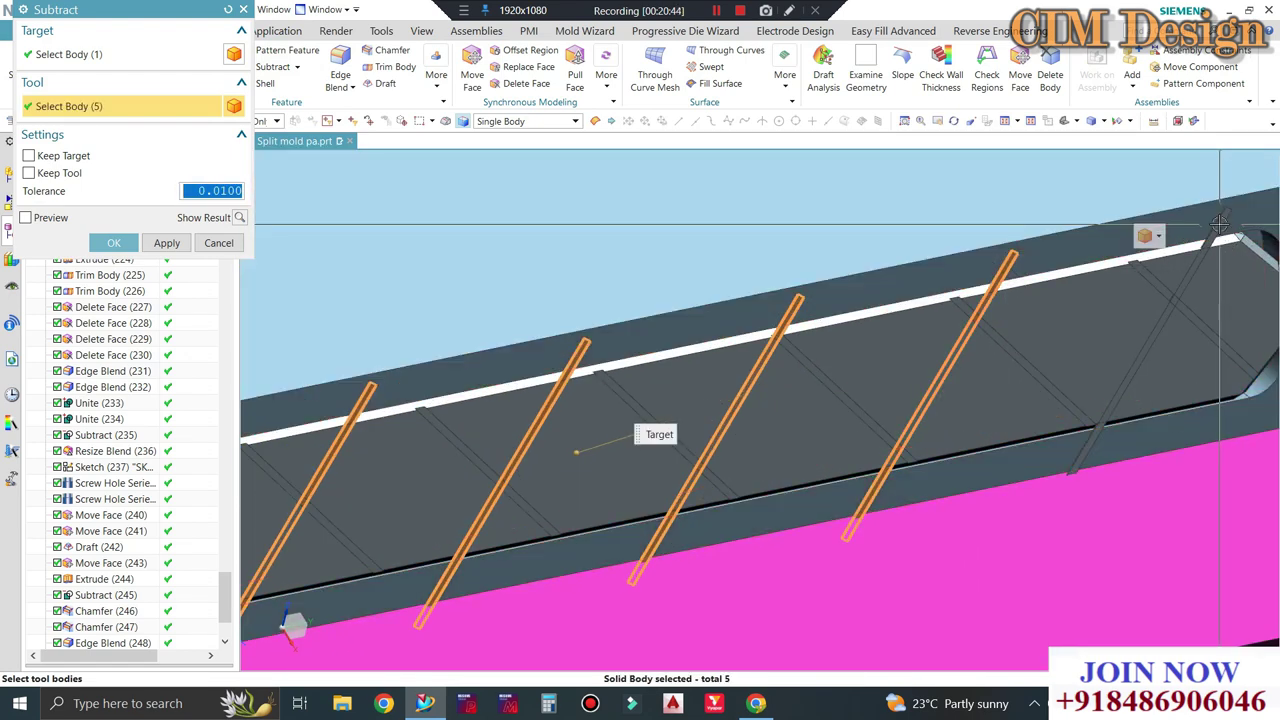
pyautogui.click(1218, 220)
pyautogui.scroll(-2, 1218, 220)
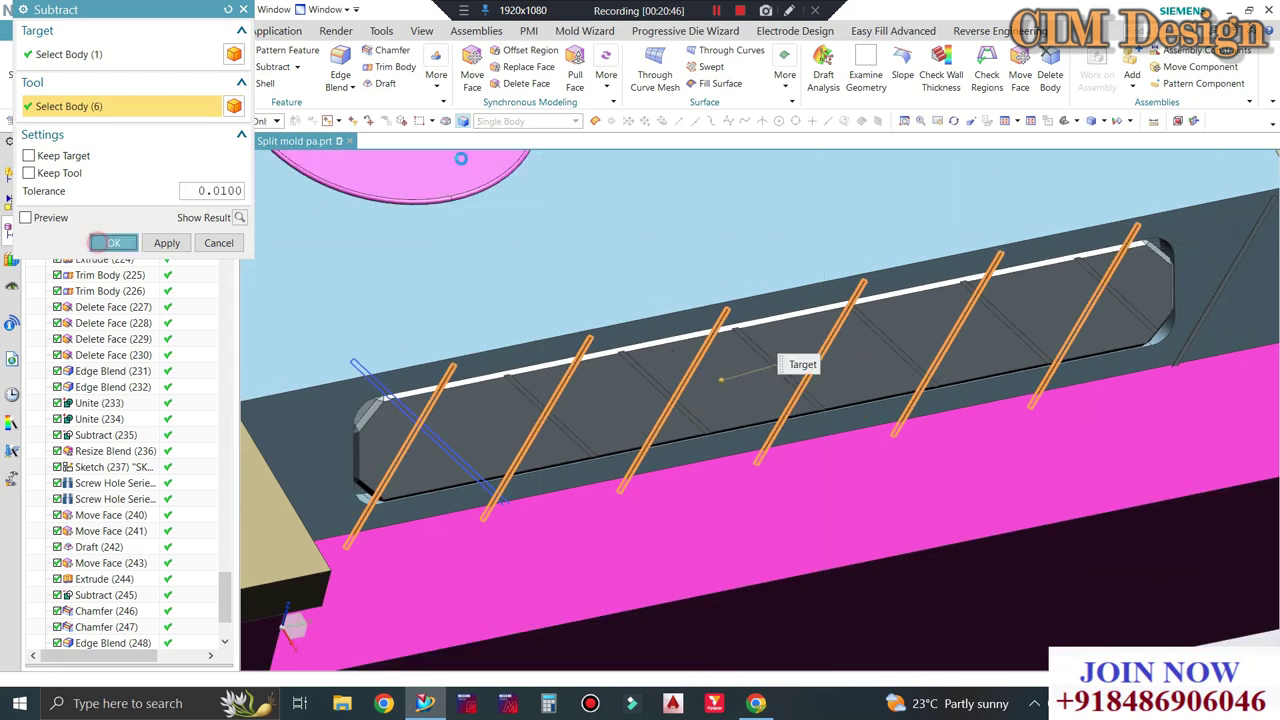
pyautogui.click(112, 243)
pyautogui.click(606, 76)
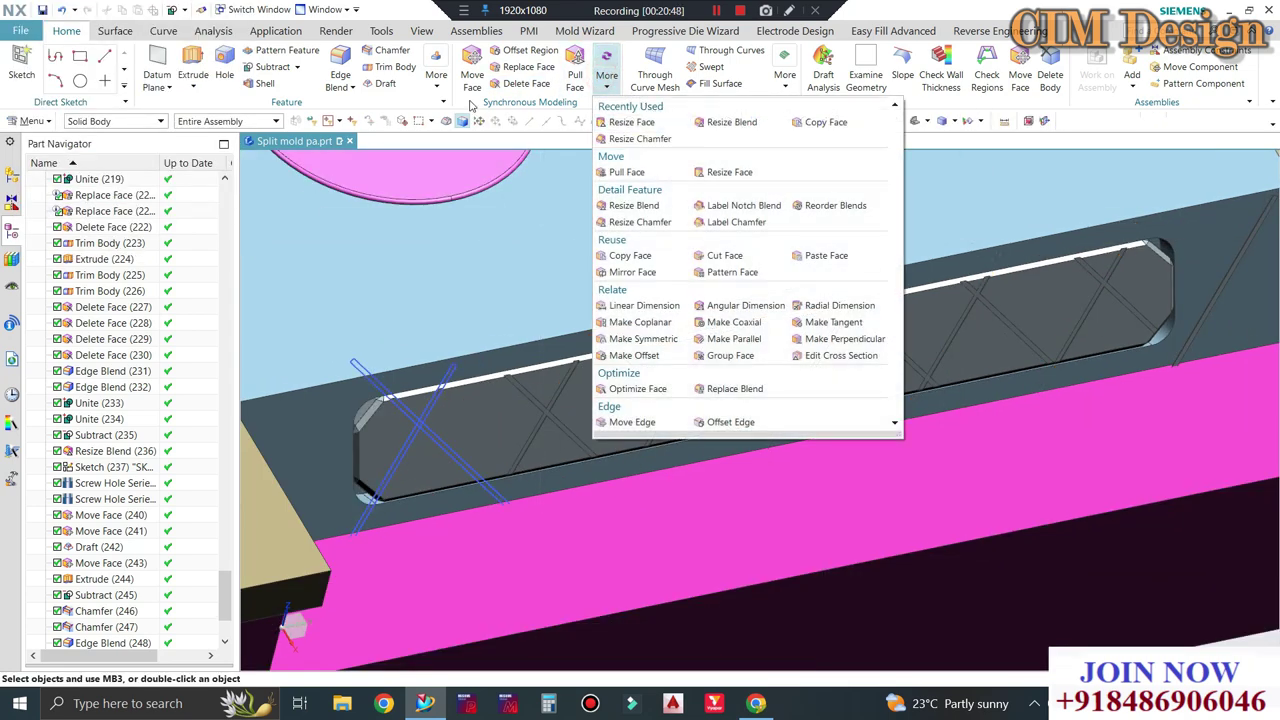
# Move the leftover sketch lines to layer 10 so they are hidden.
pyautogui.click(1050, 75)
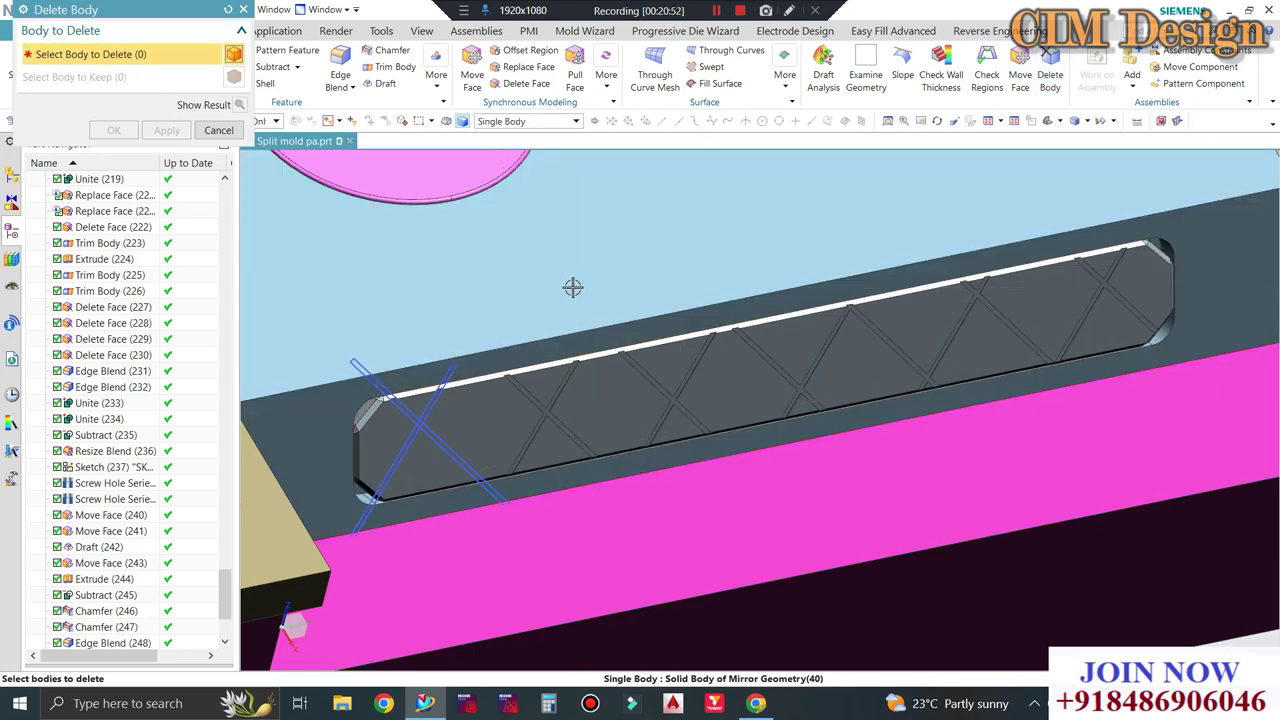
pyautogui.hotkey('ctrl', 'j')
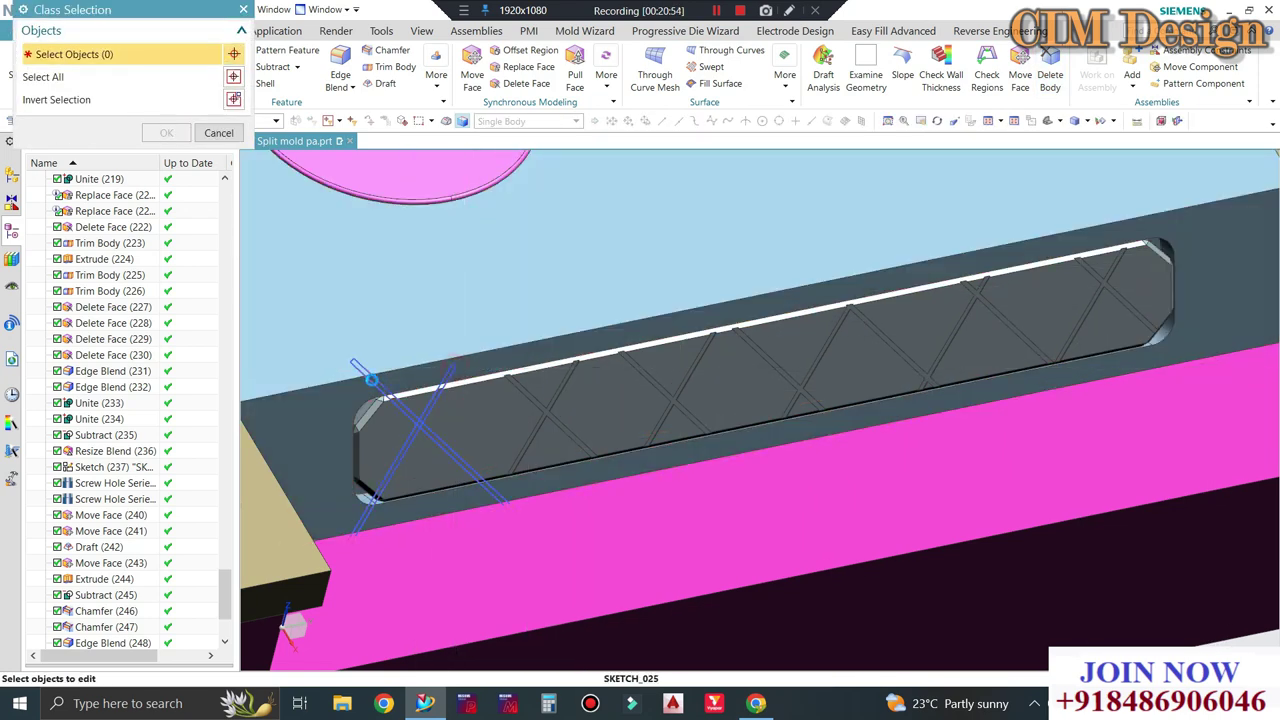
pyautogui.click(371, 378)
pyautogui.click(165, 133)
pyautogui.press('Return')
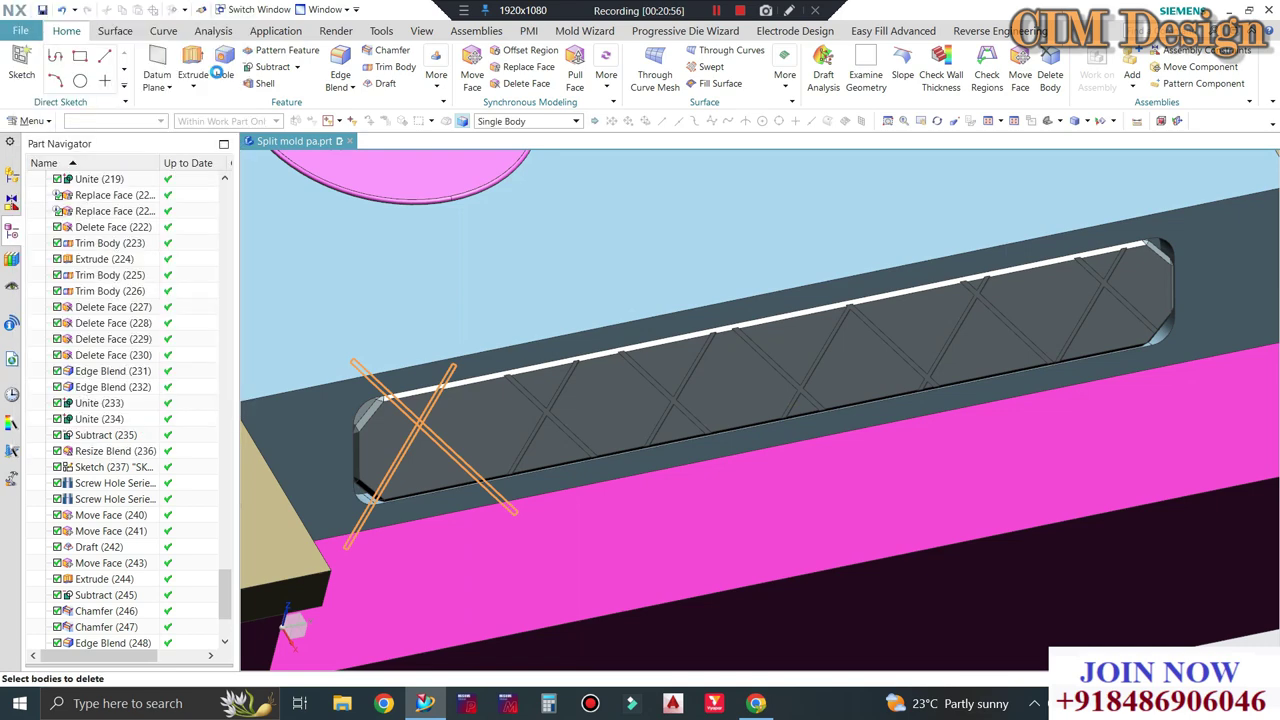
pyautogui.click(218, 131)
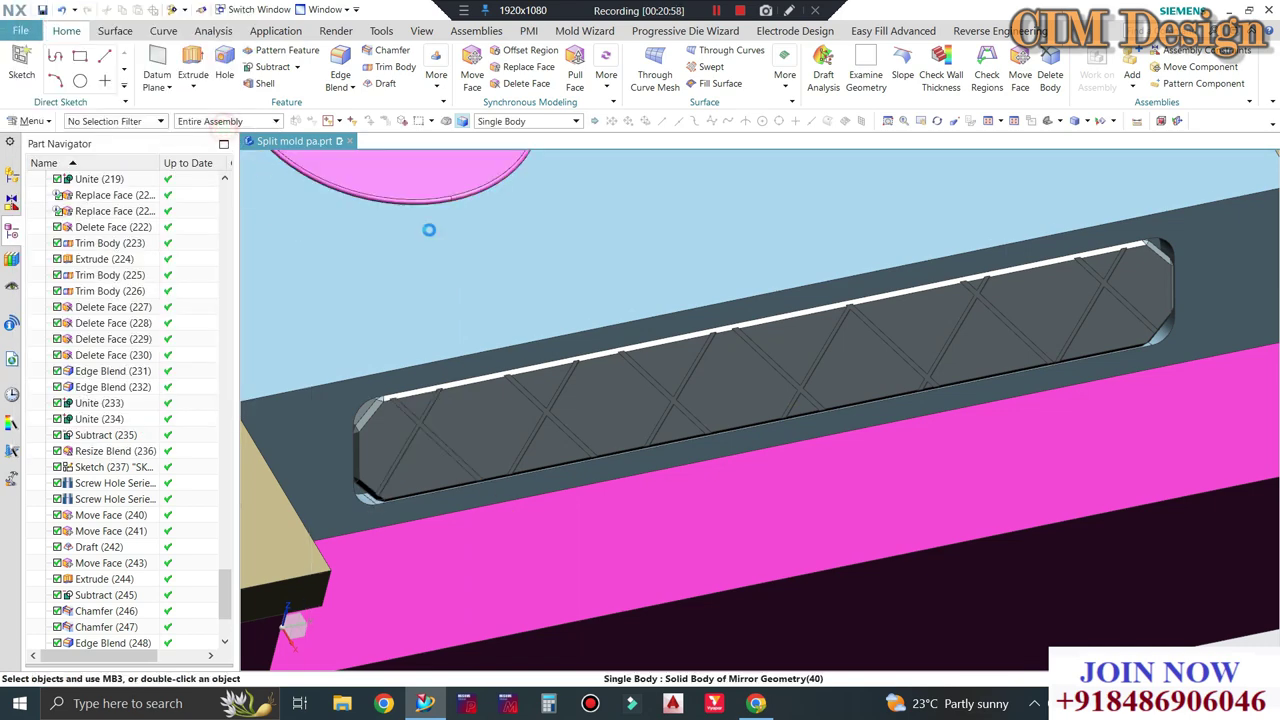
pyautogui.hotkey('ctrl', 'j')
pyautogui.click(380, 385)
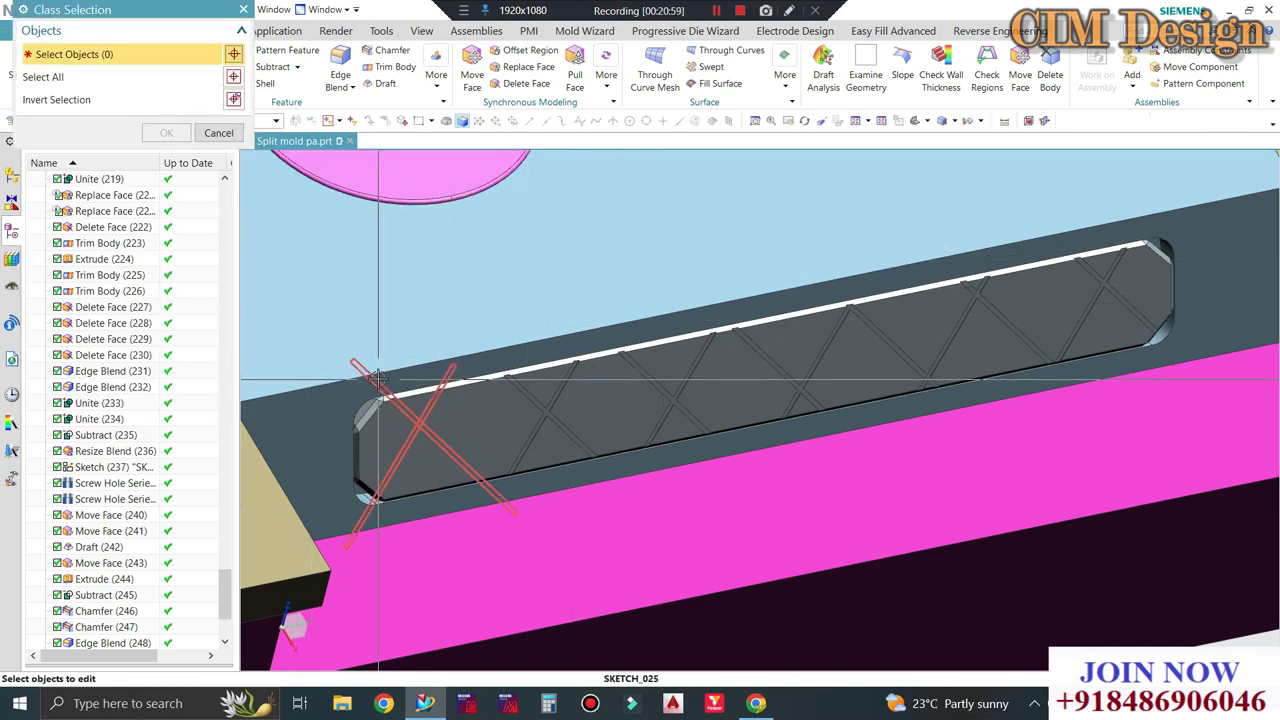
pyautogui.press('Return')
pyautogui.press('Return')
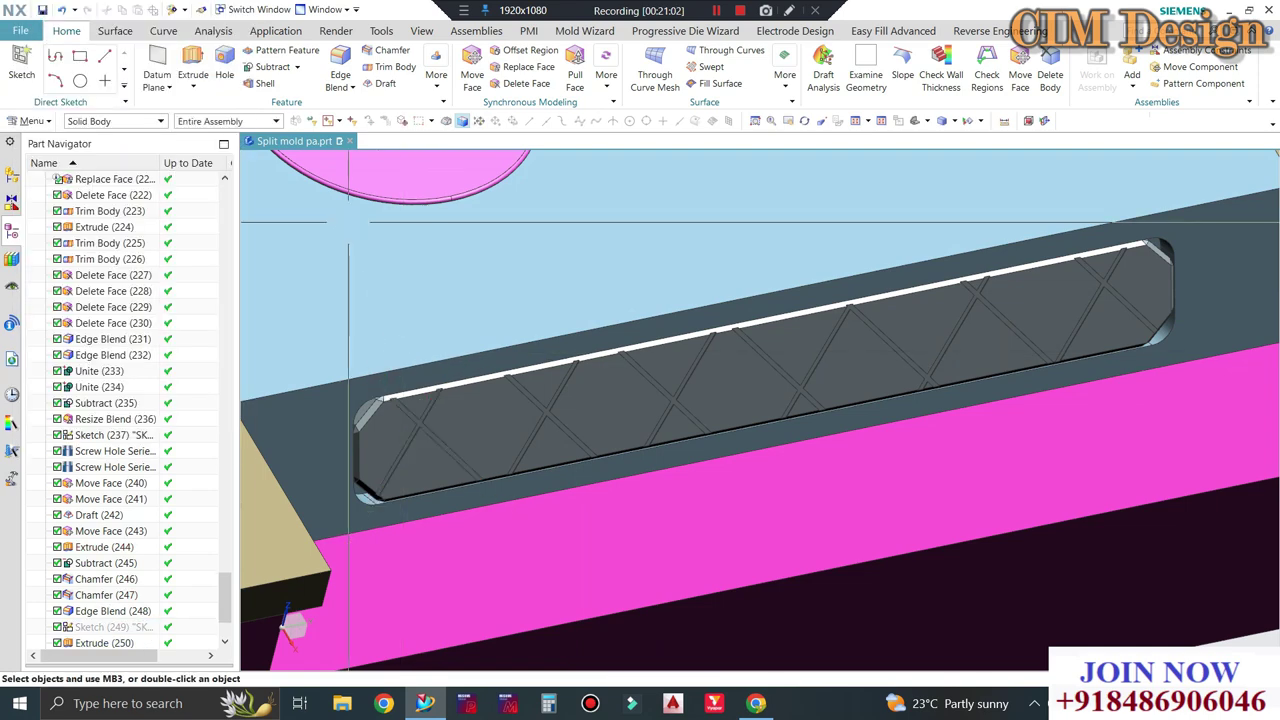
# Fit and orbit the view to inspect the diamond crisscross grooves in the slot.
pyautogui.hotkey('ctrl', 'f')
pyautogui.hotkey('ctrl', 'alt', 'f')
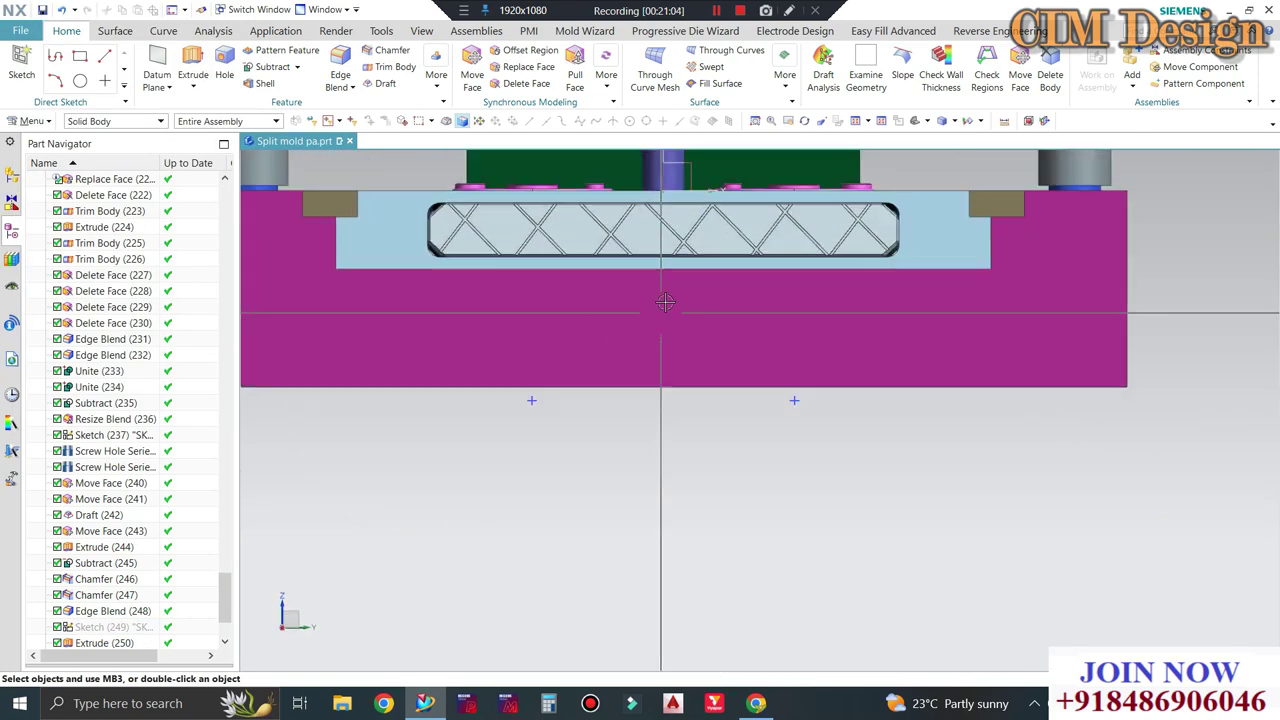
pyautogui.moveTo(698, 365)
pyautogui.mouseDown(button='middle')
pyautogui.moveTo(938, 455)
pyautogui.moveTo(937, 591)
pyautogui.moveTo(829, 554)
pyautogui.mouseUp(button='middle')
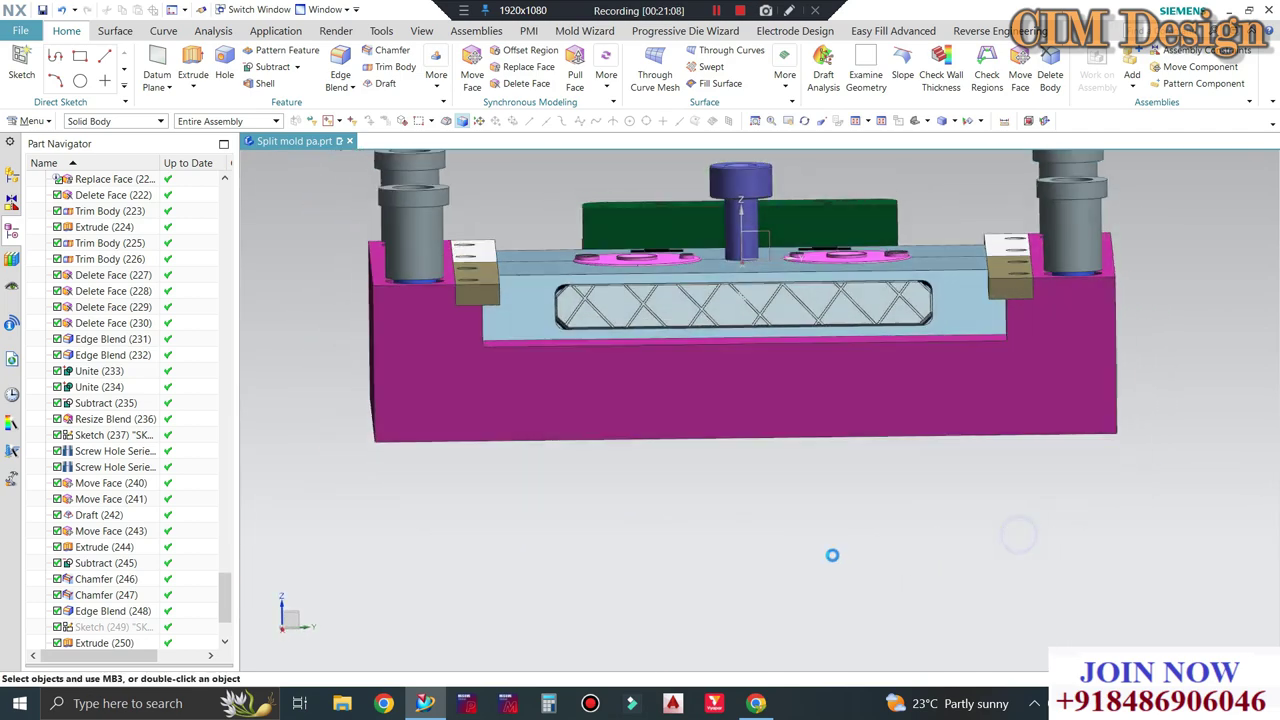
pyautogui.scroll(4, 640, 242)
pyautogui.moveTo(622, 246)
pyautogui.mouseDown(button='middle')
pyautogui.moveTo(614, 417)
pyautogui.moveTo(686, 323)
pyautogui.mouseUp(button='middle')
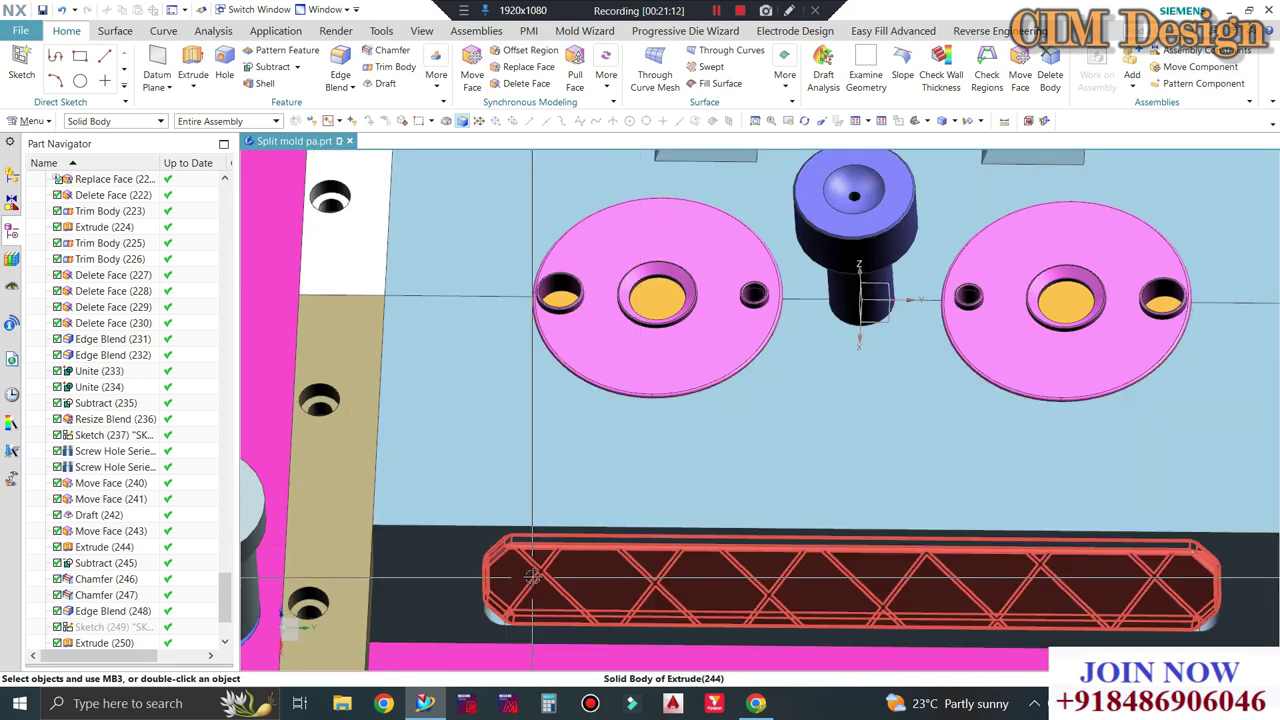
pyautogui.moveTo(529, 585); pyautogui.dragTo(526, 540, button='middle')
pyautogui.scroll(3, 525, 530)
pyautogui.scroll(-3, 525, 527)
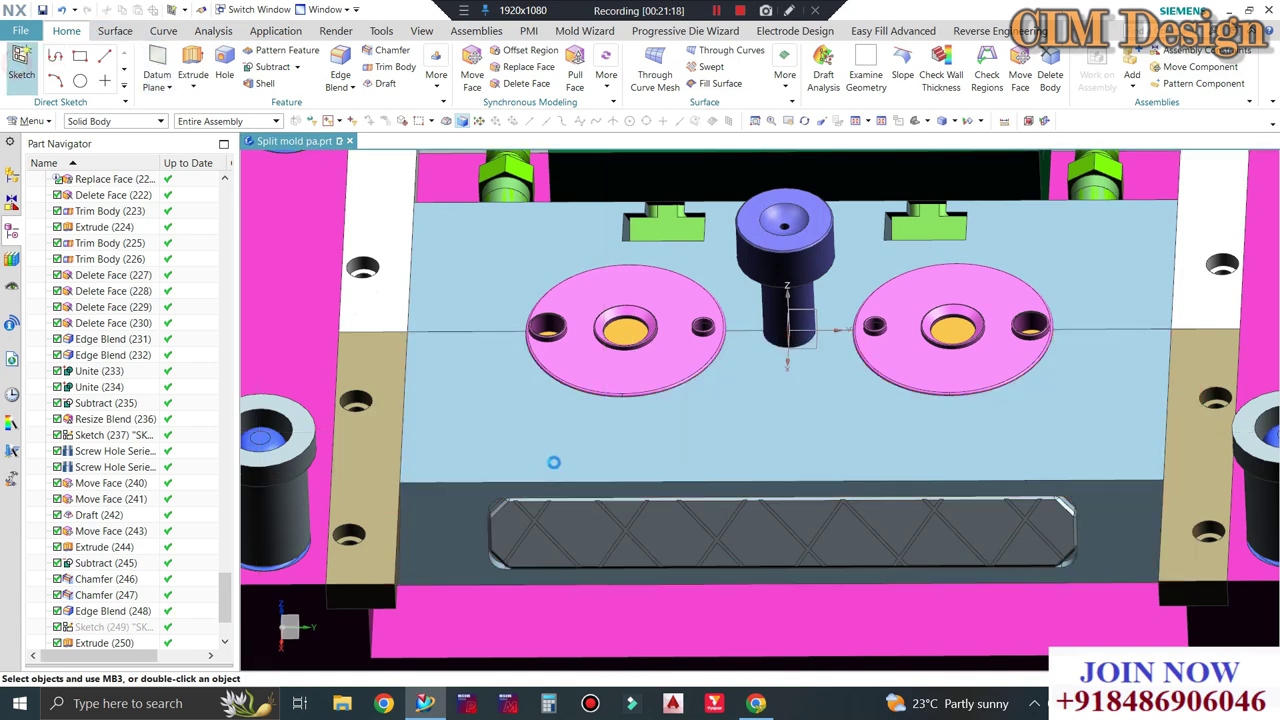
# Sketch a line on the slot face between the two chamfer edge midpoints.
pyautogui.click(583, 522)
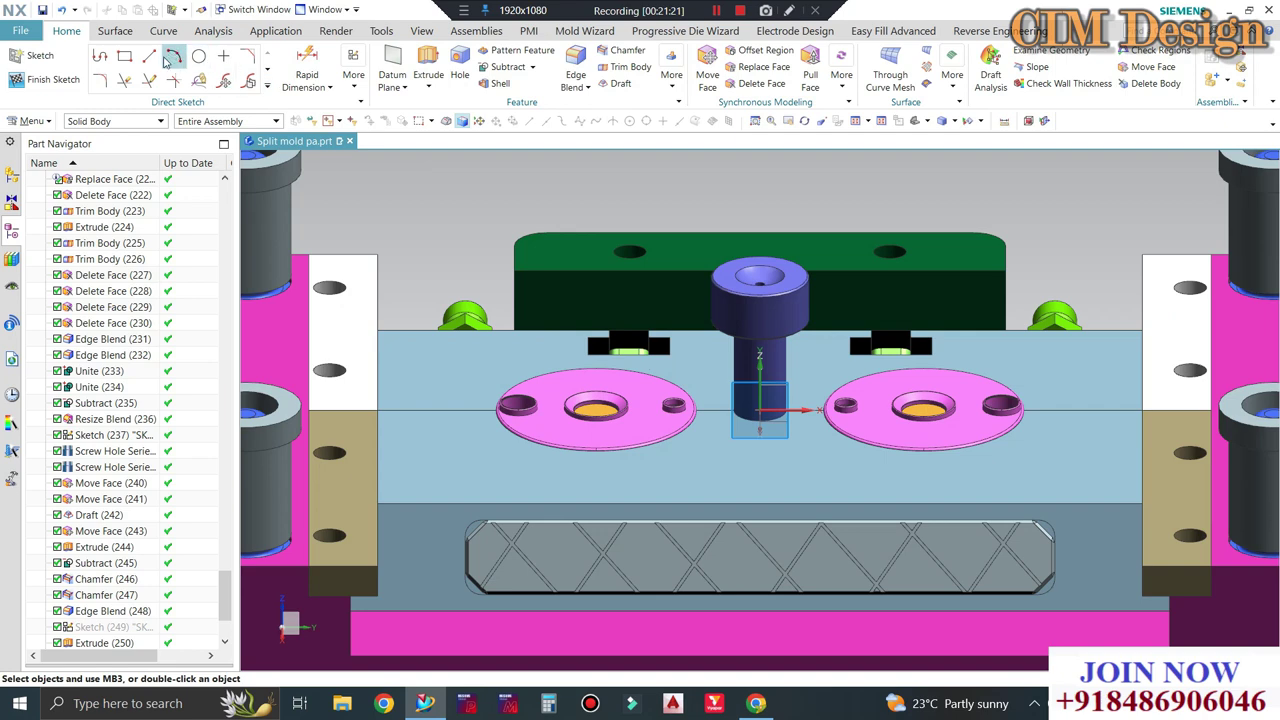
pyautogui.click(150, 57)
pyautogui.scroll(3, 476, 552)
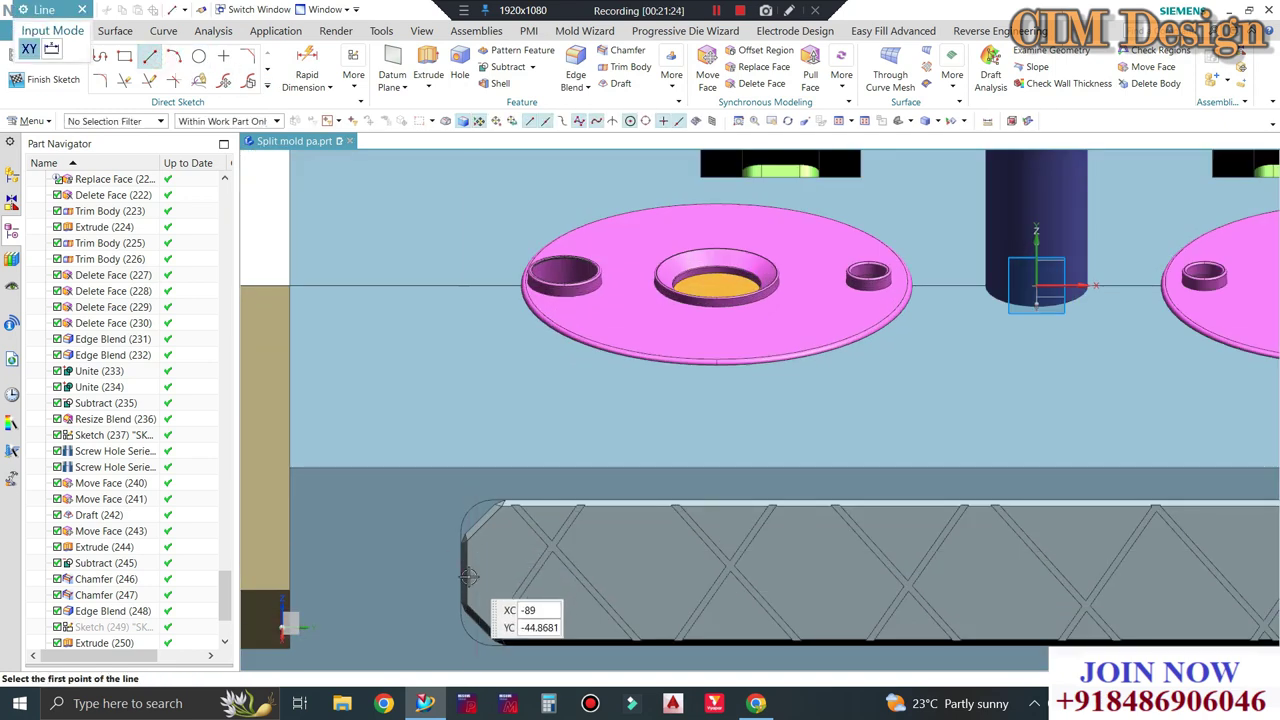
pyautogui.click(458, 606)
pyautogui.scroll(-3, 551, 380)
pyautogui.scroll(1, 814, 434)
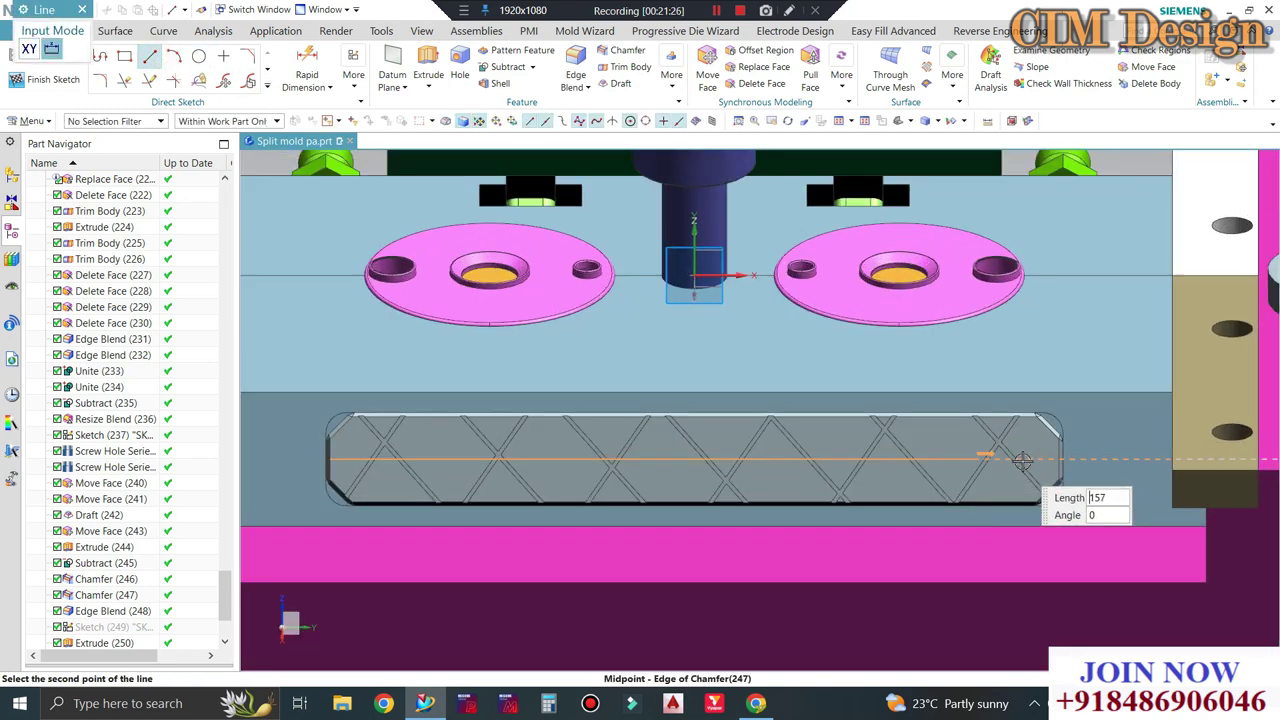
pyautogui.scroll(3, 1022, 461)
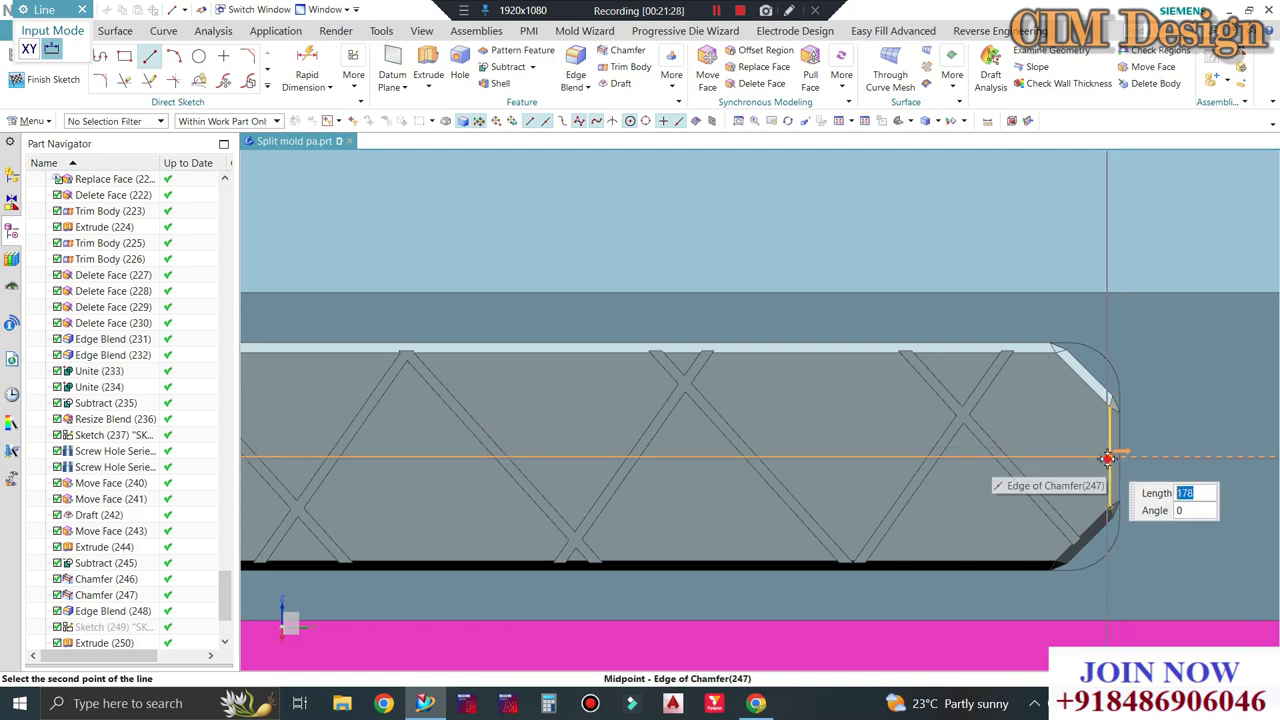
pyautogui.scroll(-1, 1107, 459)
pyautogui.click(1100, 403)
pyautogui.scroll(-1, 990, 370)
pyautogui.scroll(-2, 880, 320)
pyautogui.press('Escape')
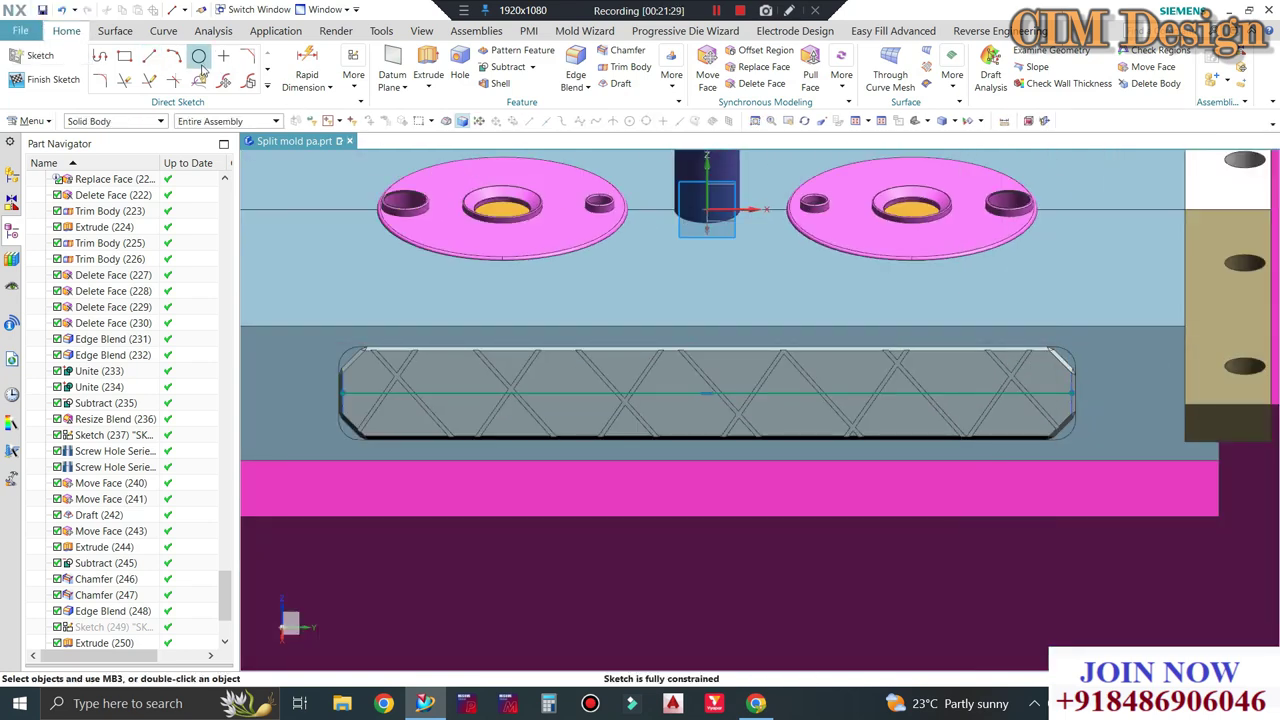
# Add a sketch point on the line near its left end, then begin mirroring the curve.
pyautogui.click(224, 57)
pyautogui.scroll(4, 405, 400)
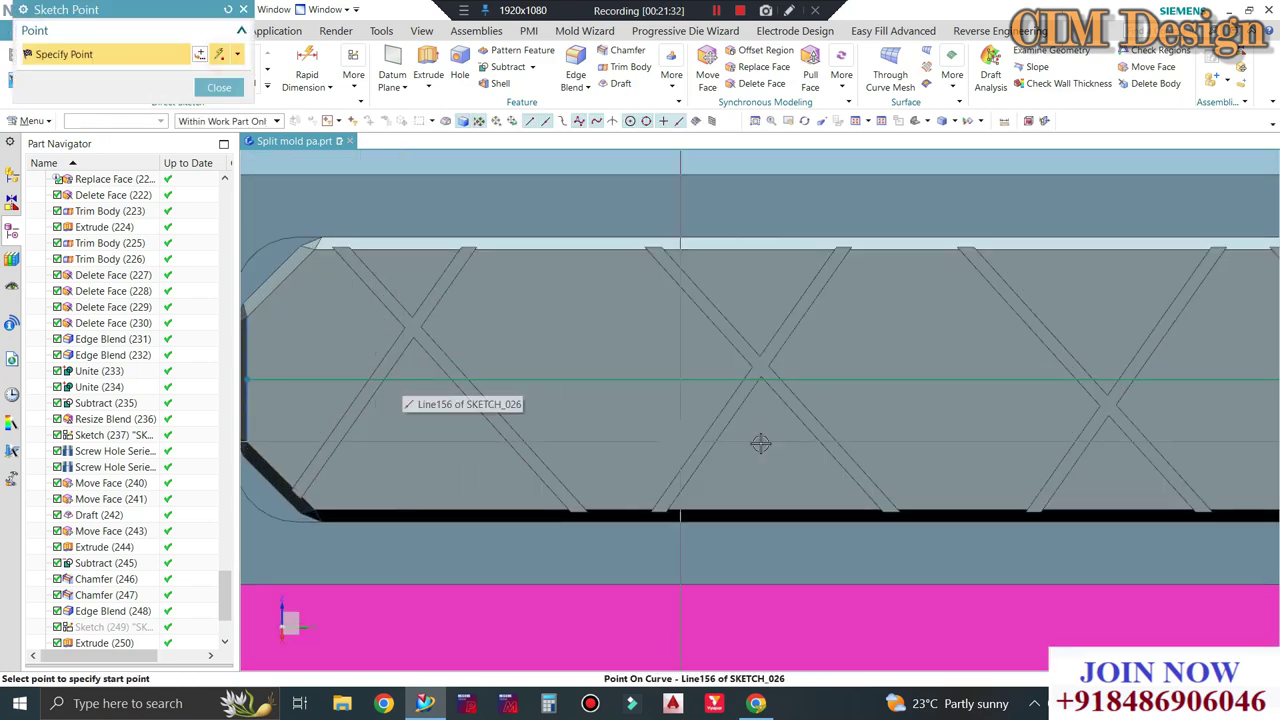
pyautogui.scroll(-3, 750, 440)
pyautogui.scroll(2, 571, 400)
pyautogui.scroll(1, 585, 405)
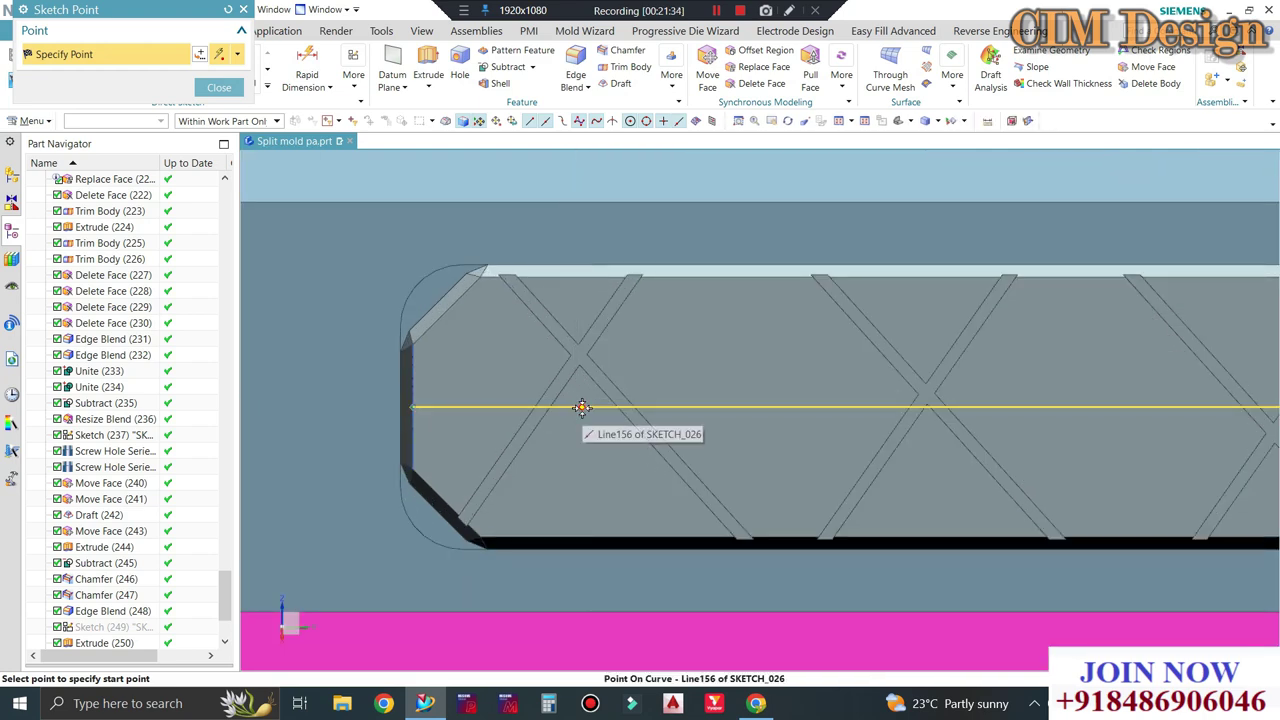
pyautogui.scroll(-2, 582, 406)
pyautogui.scroll(-2, 686, 410)
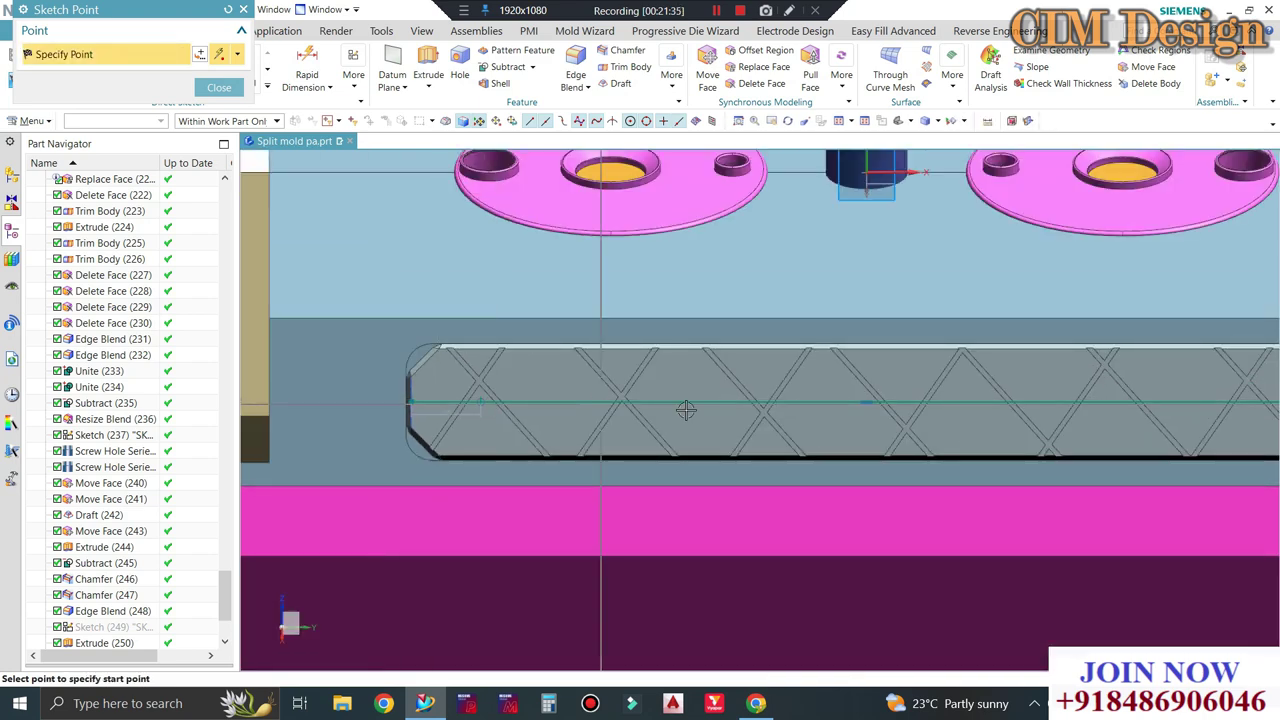
pyautogui.click(865, 401)
pyautogui.press('Escape')
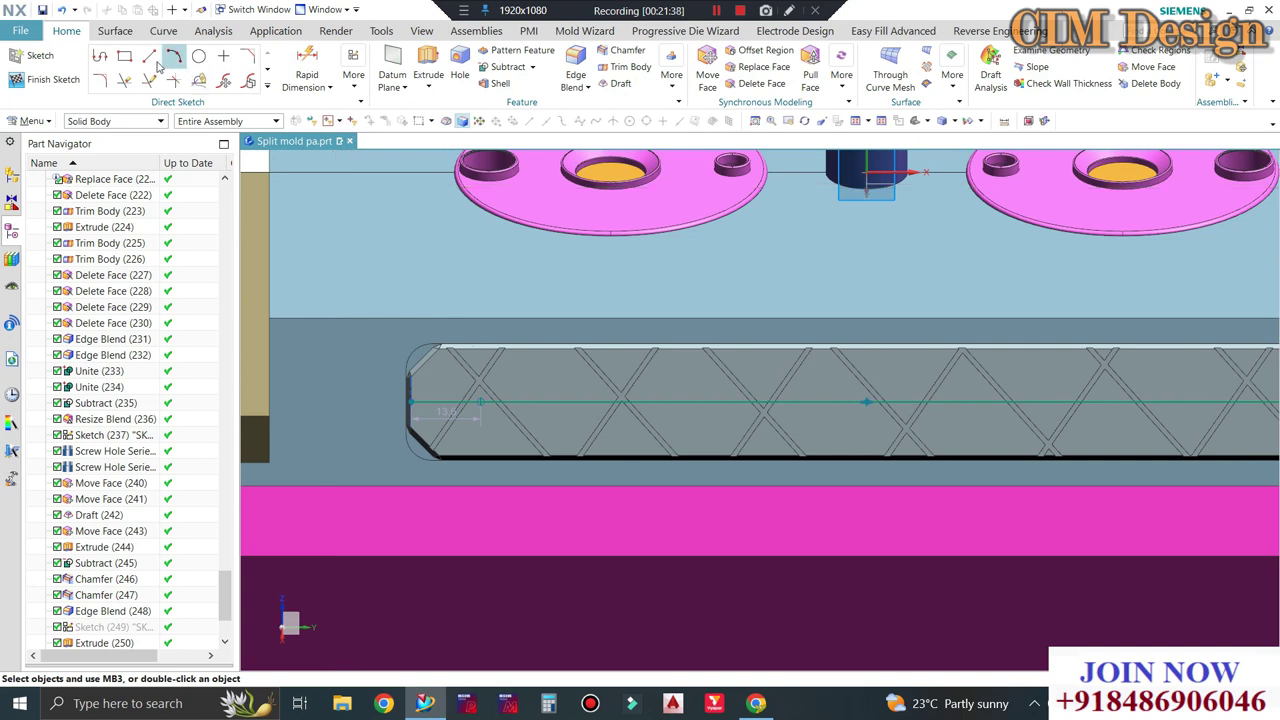
pyautogui.click(149, 56)
pyautogui.press('Escape')
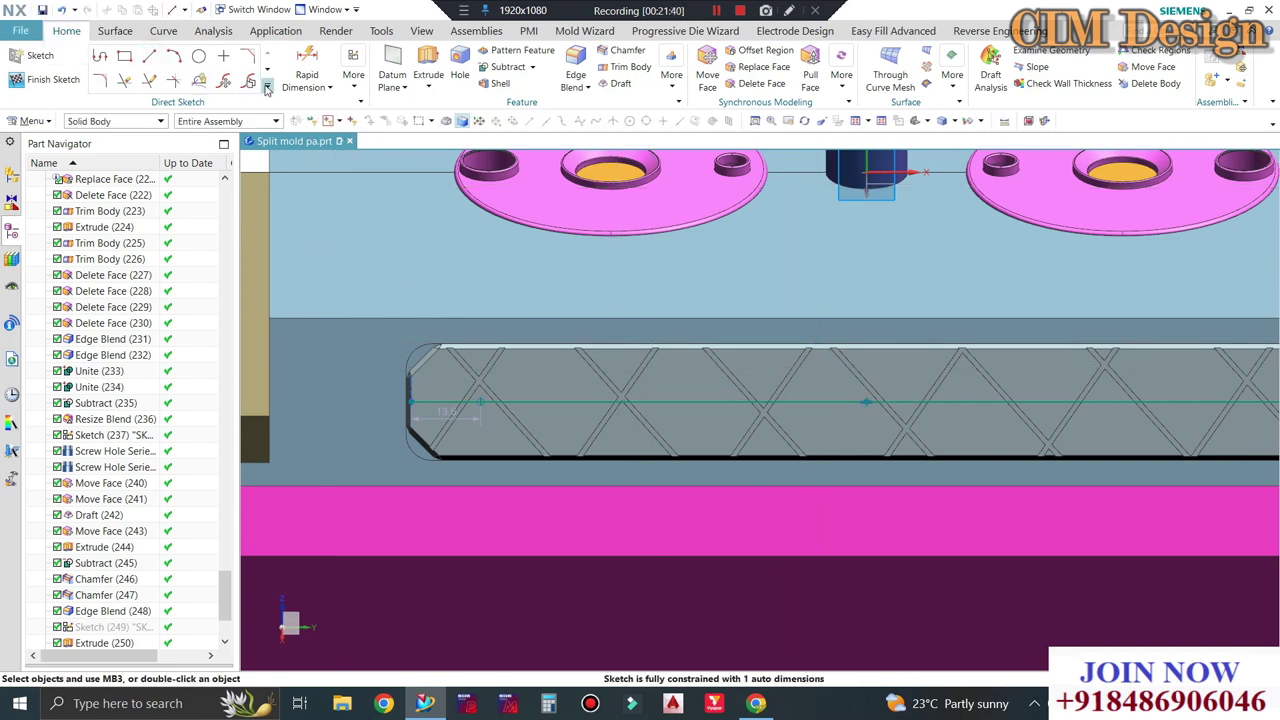
pyautogui.click(267, 88)
pyautogui.click(100, 206)
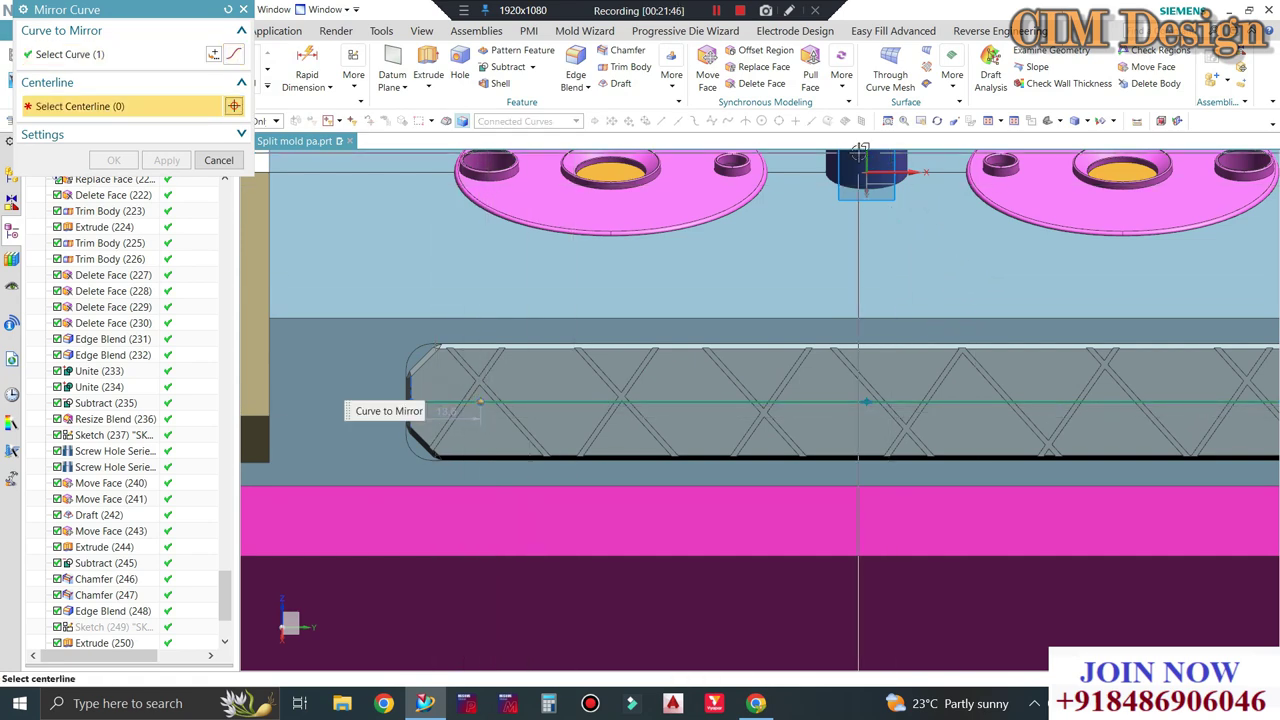
# Confirm the mirrored curve, set the selection filter to all objects, and fit the view.
pyautogui.middleClick(951, 270)
pyautogui.scroll(-3, 760, 400)
pyautogui.middleClick(828, 401)
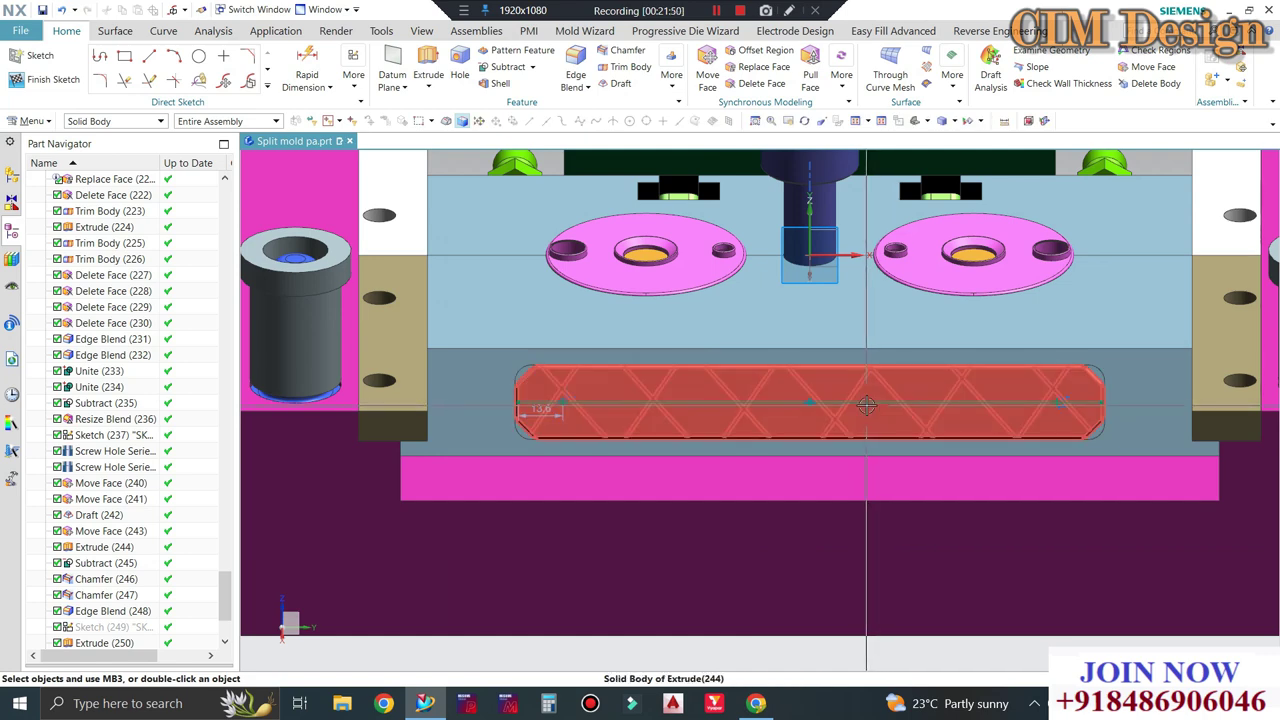
pyautogui.click(110, 121)
pyautogui.click(111, 137)
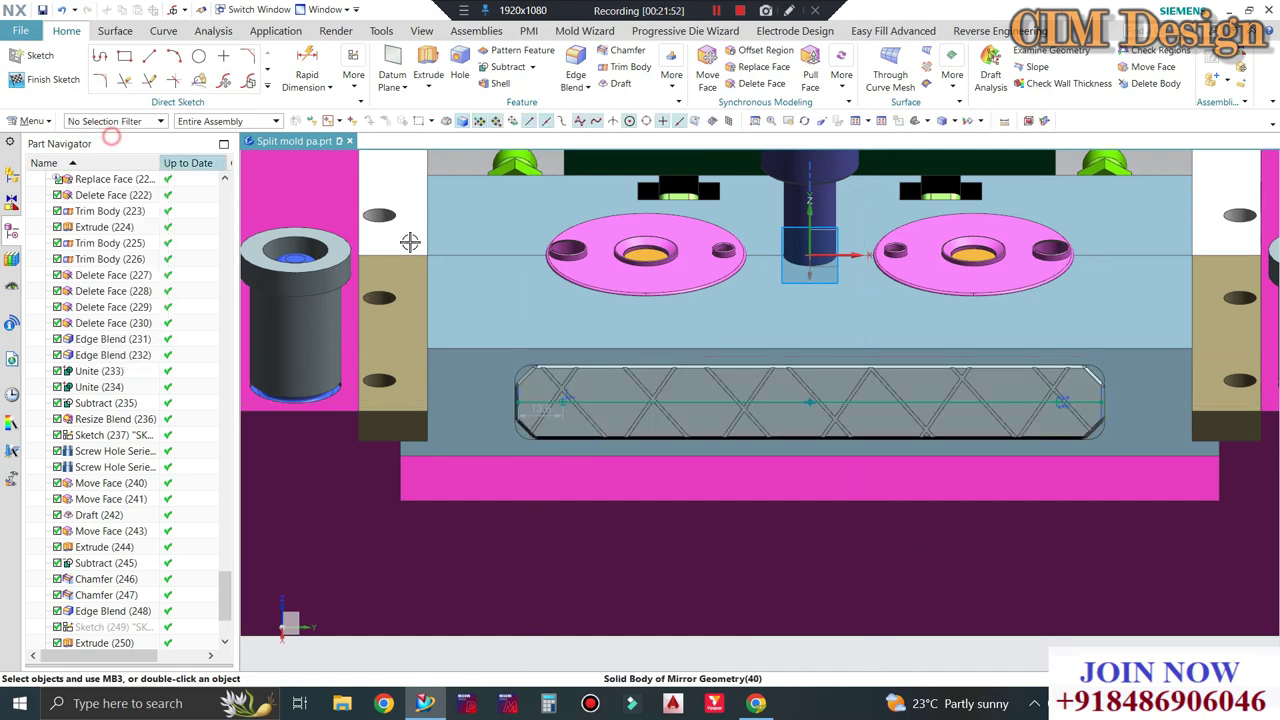
pyautogui.rightClick(697, 401)
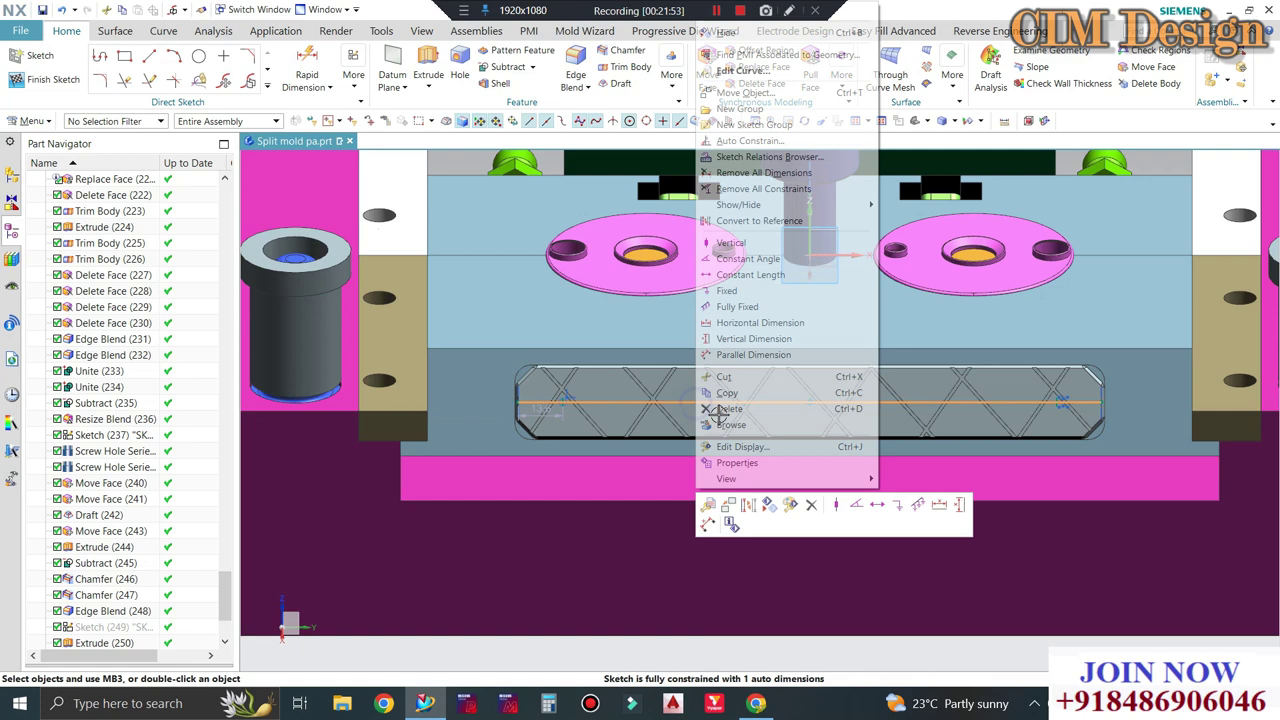
pyautogui.click(737, 514)
# Change the point's 13.6 mm distance from the slot end to 15 mm.
pyautogui.moveTo(789, 360); pyautogui.dragTo(700, 440, button='middle')
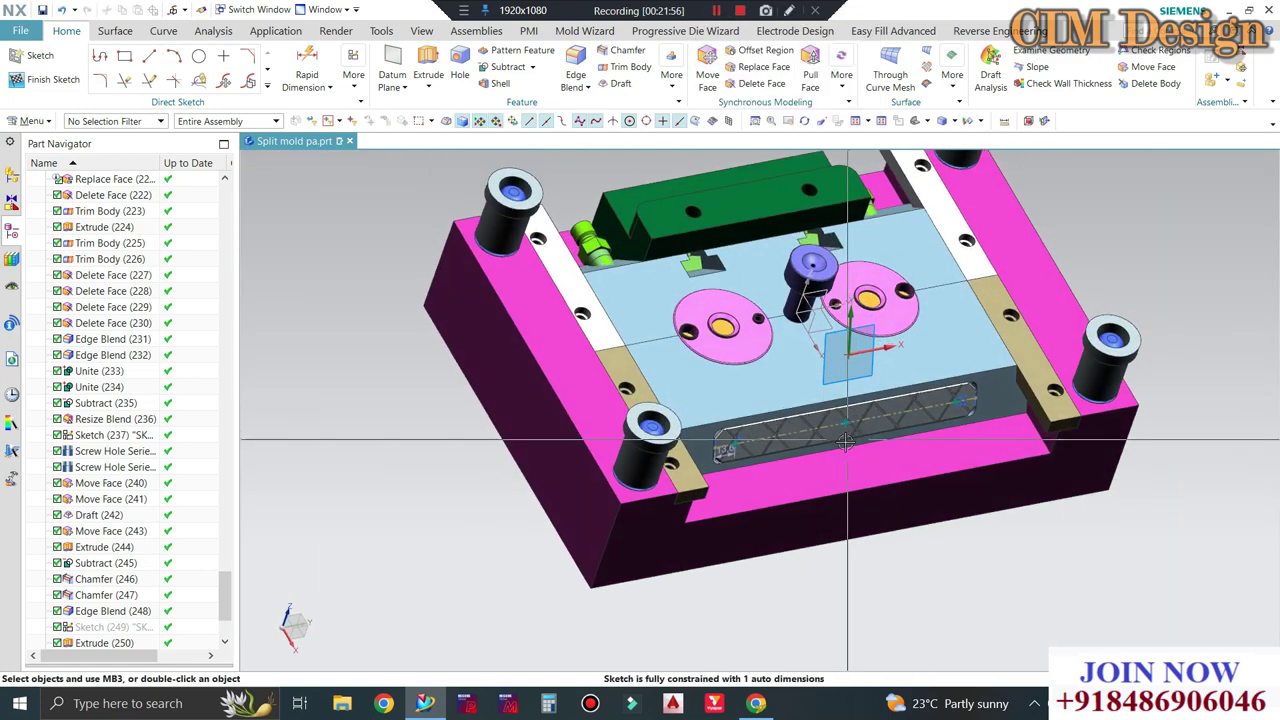
pyautogui.scroll(3, 690, 450)
pyautogui.scroll(3, 679, 462)
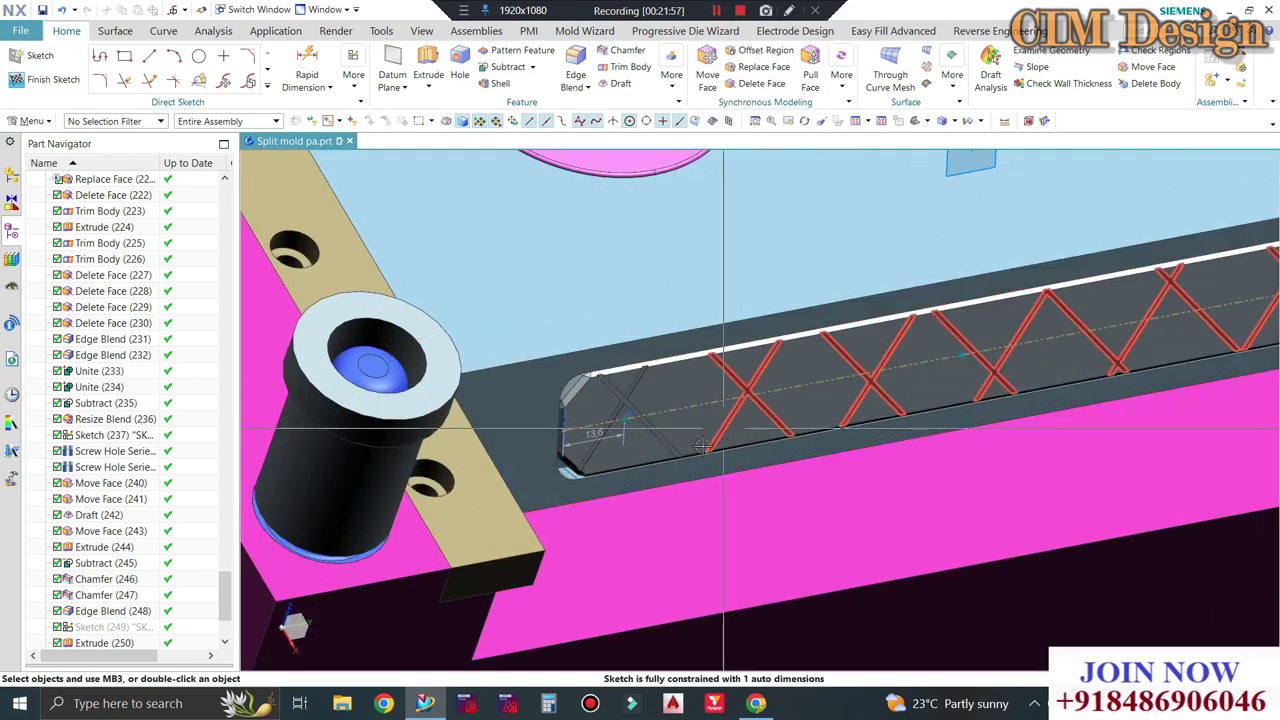
pyautogui.scroll(-2, 556, 418)
pyautogui.scroll(3, 580, 430)
pyautogui.scroll(1, 587, 436)
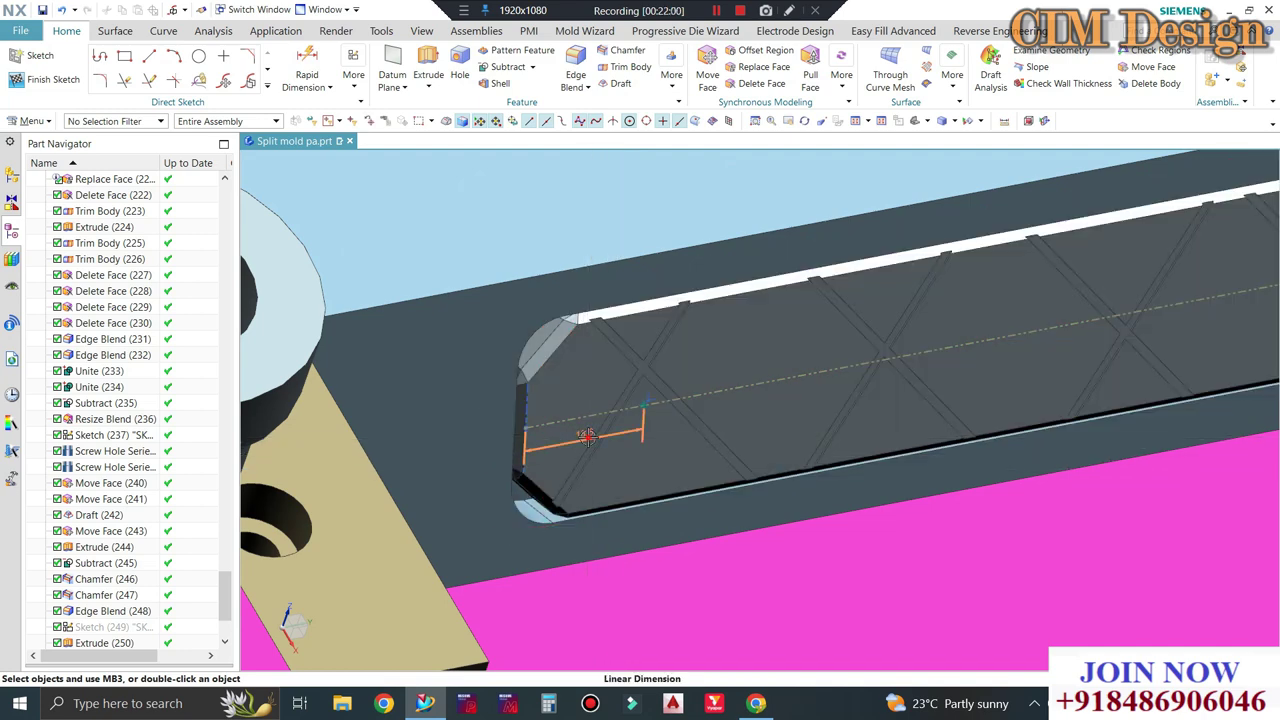
pyautogui.doubleClick(724, 402)
pyautogui.write('1')
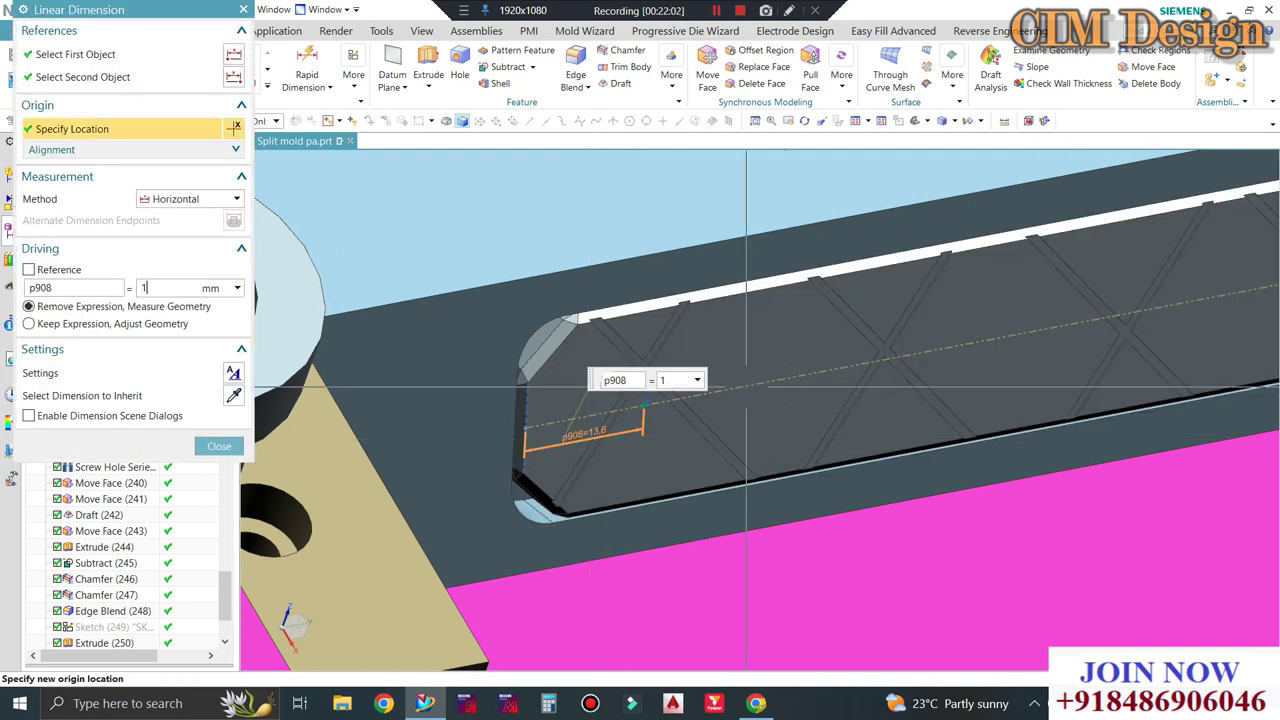
pyautogui.press('Return')
pyautogui.press('Return')
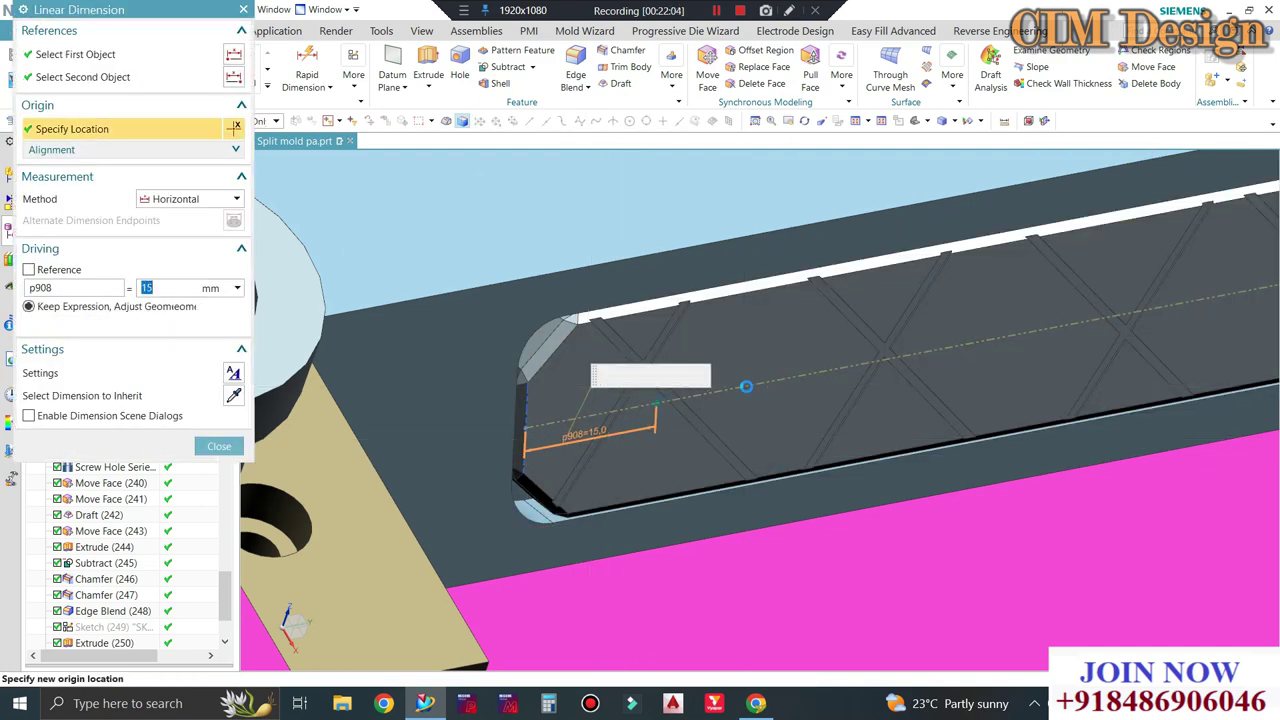
pyautogui.middleClick(746, 386)
# Finish the sketch and orbit the mold to an oblique view.
pyautogui.hotkey('ctrl', 'q')
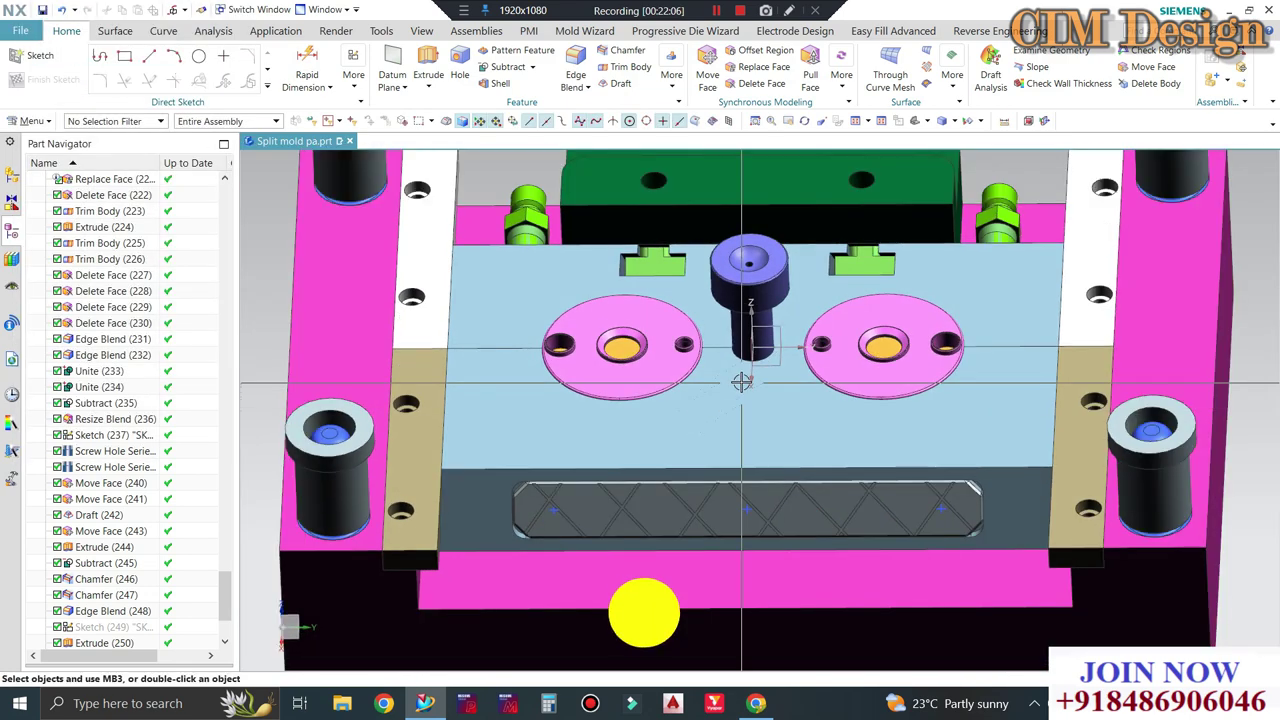
pyautogui.scroll(-3, 741, 382)
pyautogui.moveTo(741, 382); pyautogui.dragTo(380, 148, button='middle')
pyautogui.scroll(4, 380, 148)
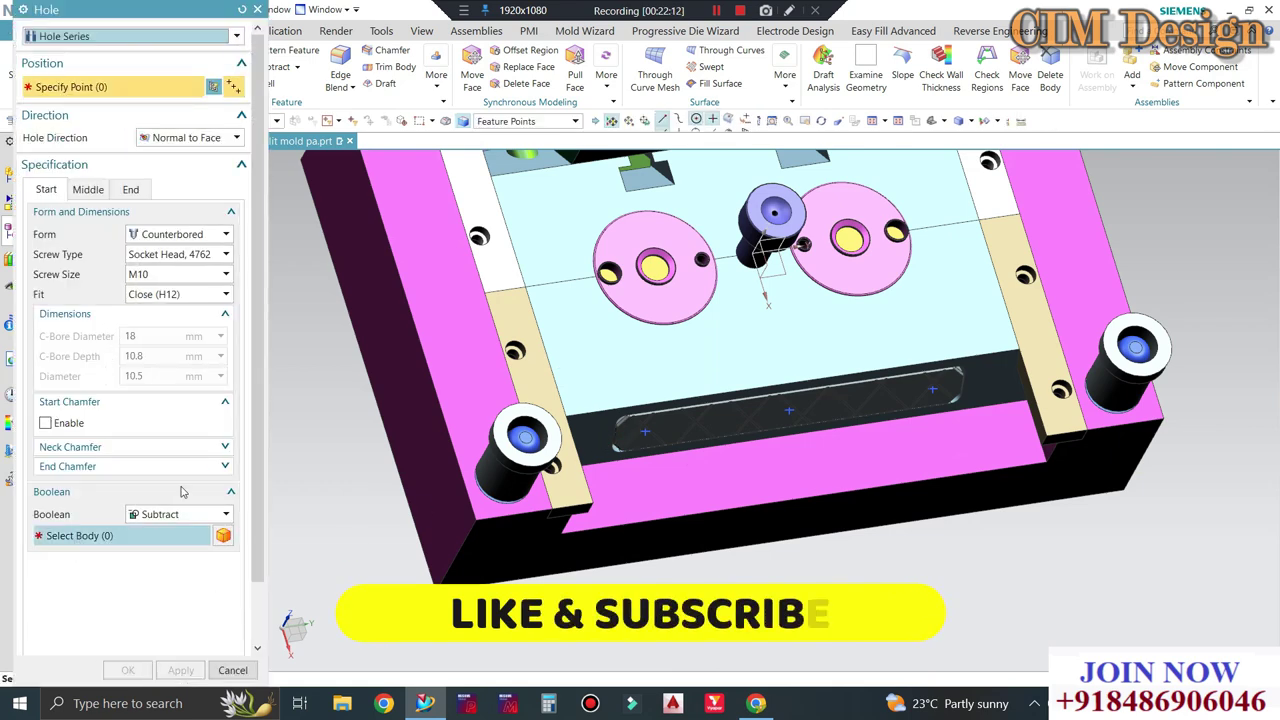
# Set up Hole Series holes at the three sketched points, countersunk, cutting the slotted bar.
pyautogui.click(119, 36)
pyautogui.click(141, 33)
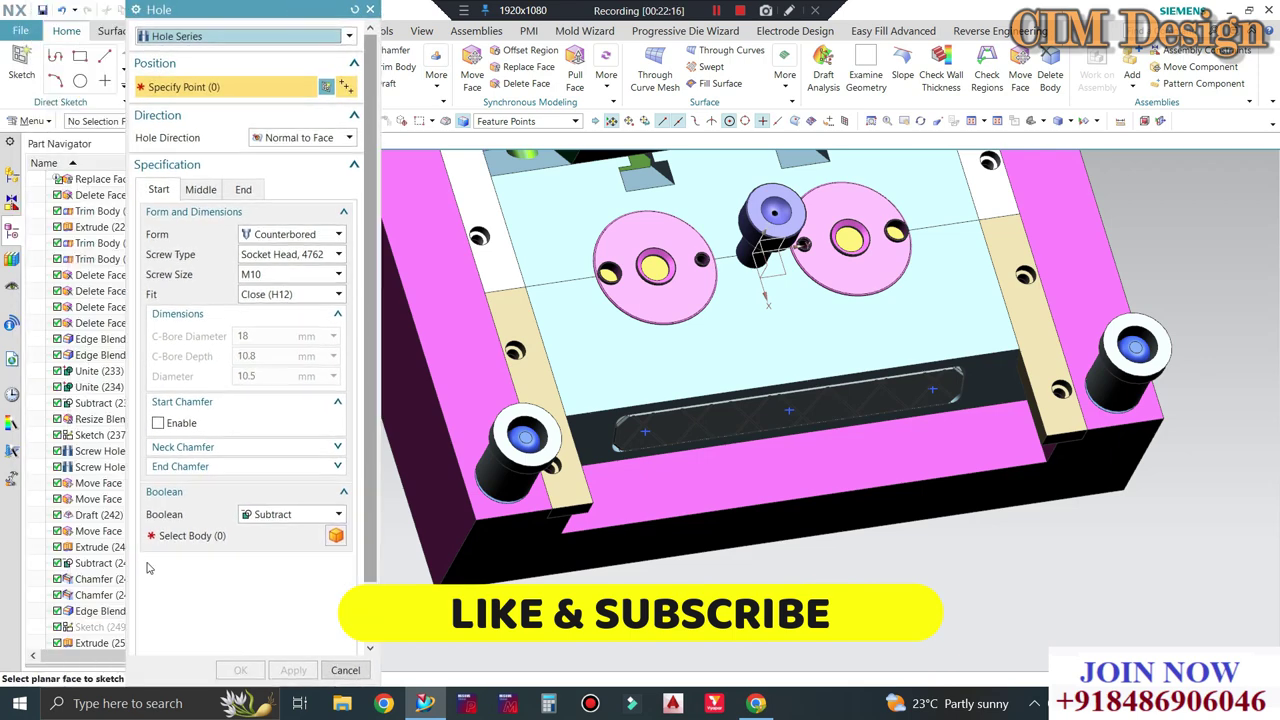
pyautogui.scroll(-3, 103, 578)
pyautogui.click(88, 627)
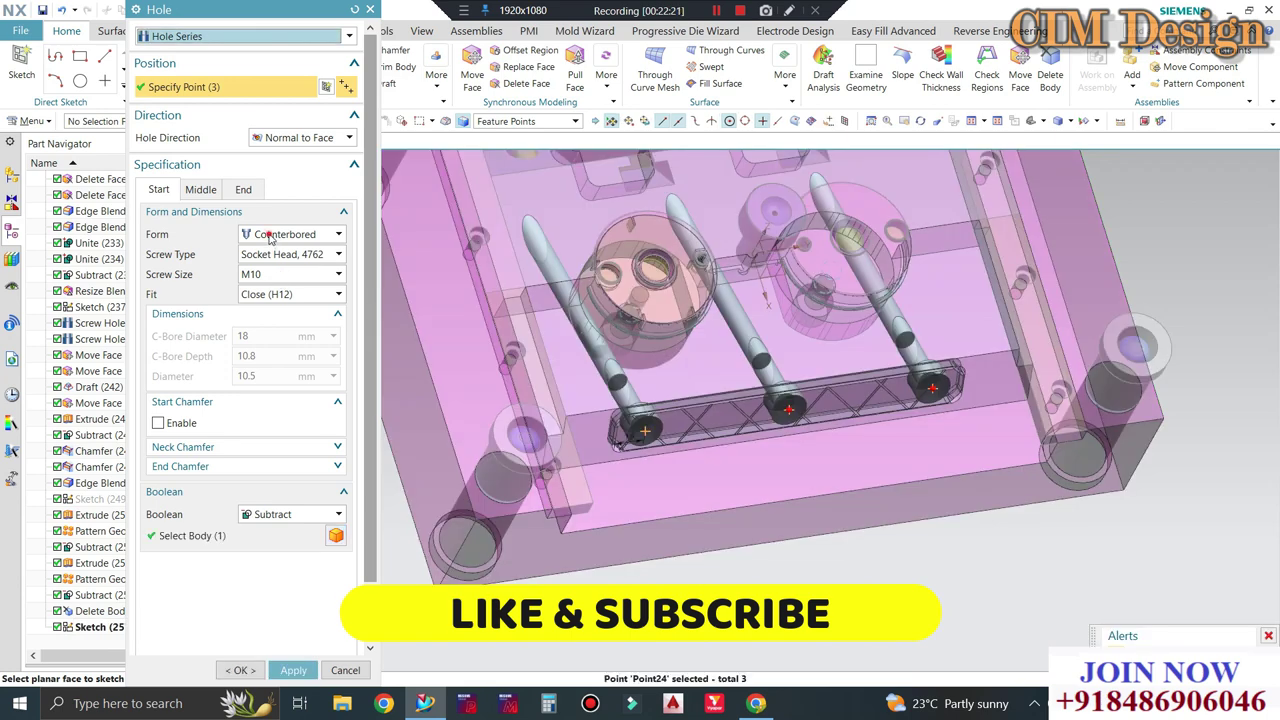
pyautogui.click(270, 236)
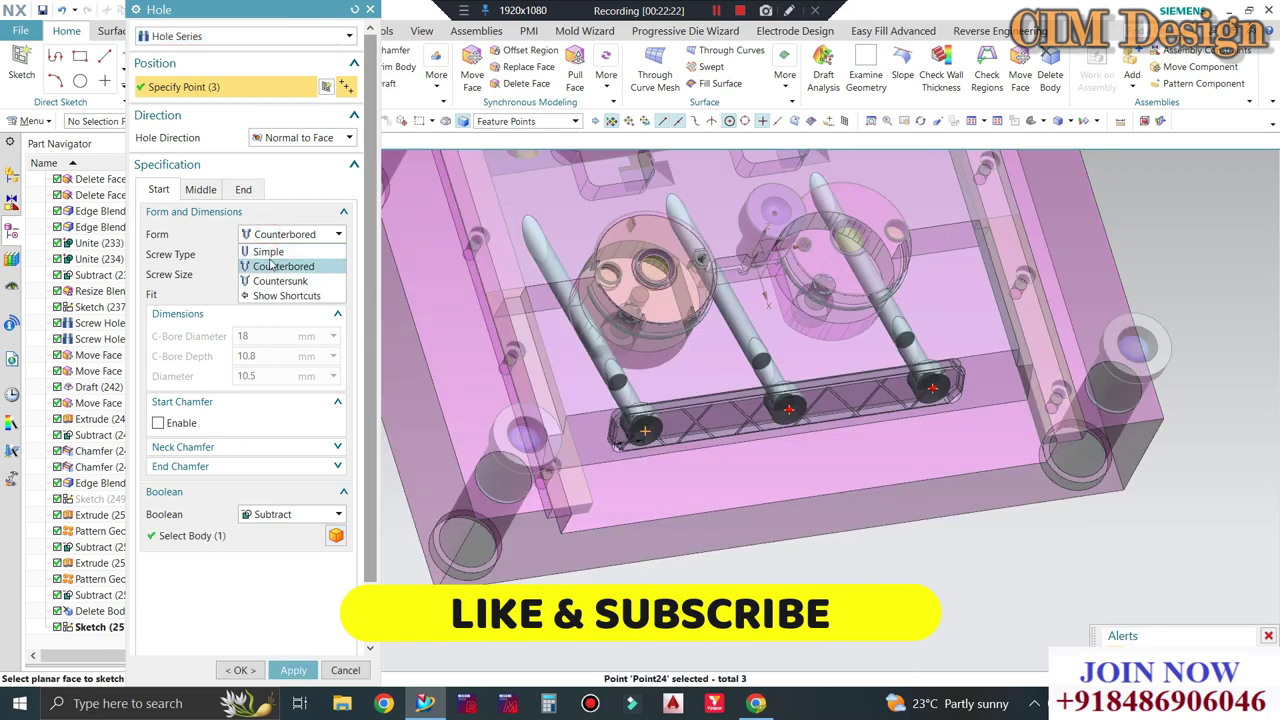
pyautogui.click(268, 281)
pyautogui.scroll(3, 638, 408)
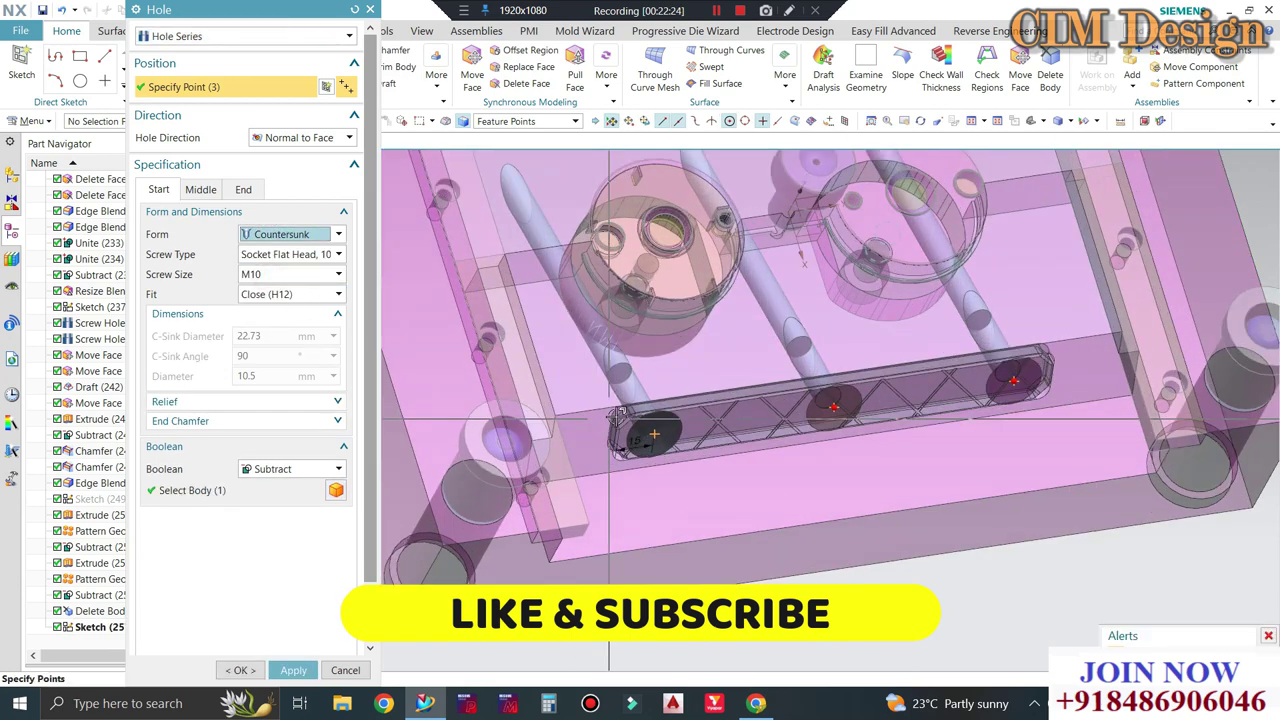
pyautogui.scroll(3, 638, 408)
pyautogui.click(238, 489)
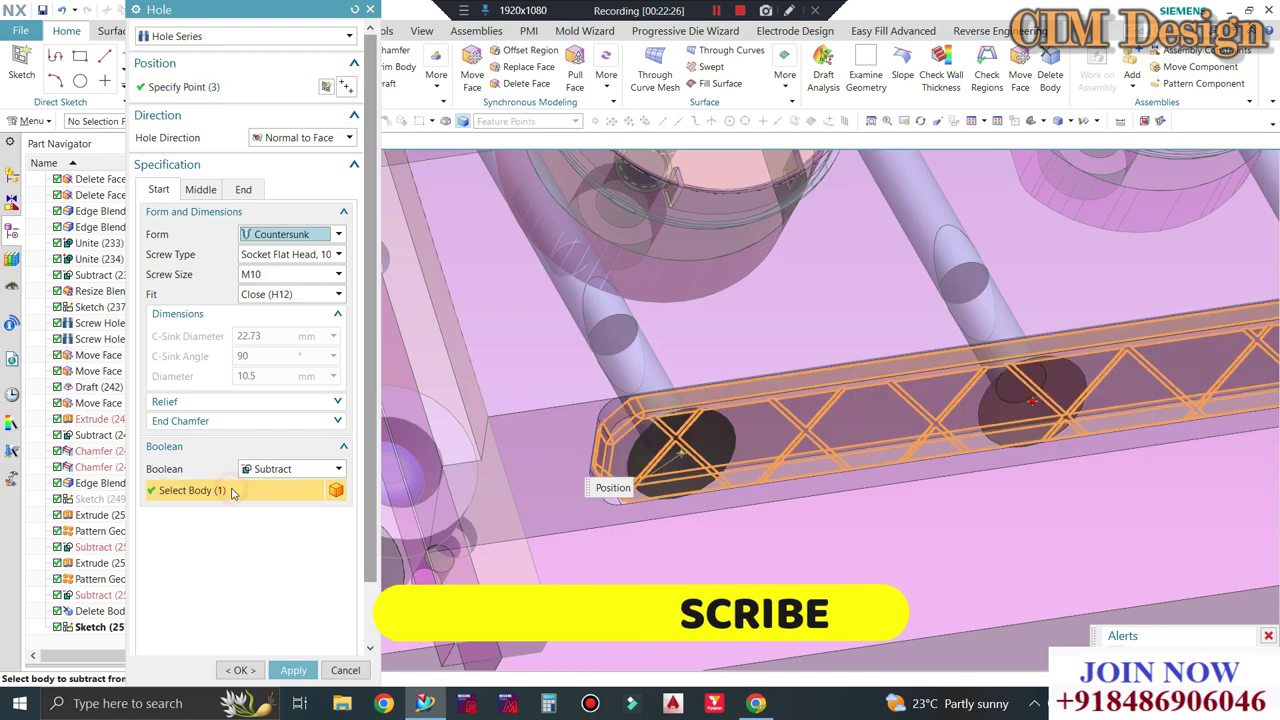
# Drop the extra body from the cut, keep the end hole Threaded, and set screw size M6.
pyautogui.click(195, 192)
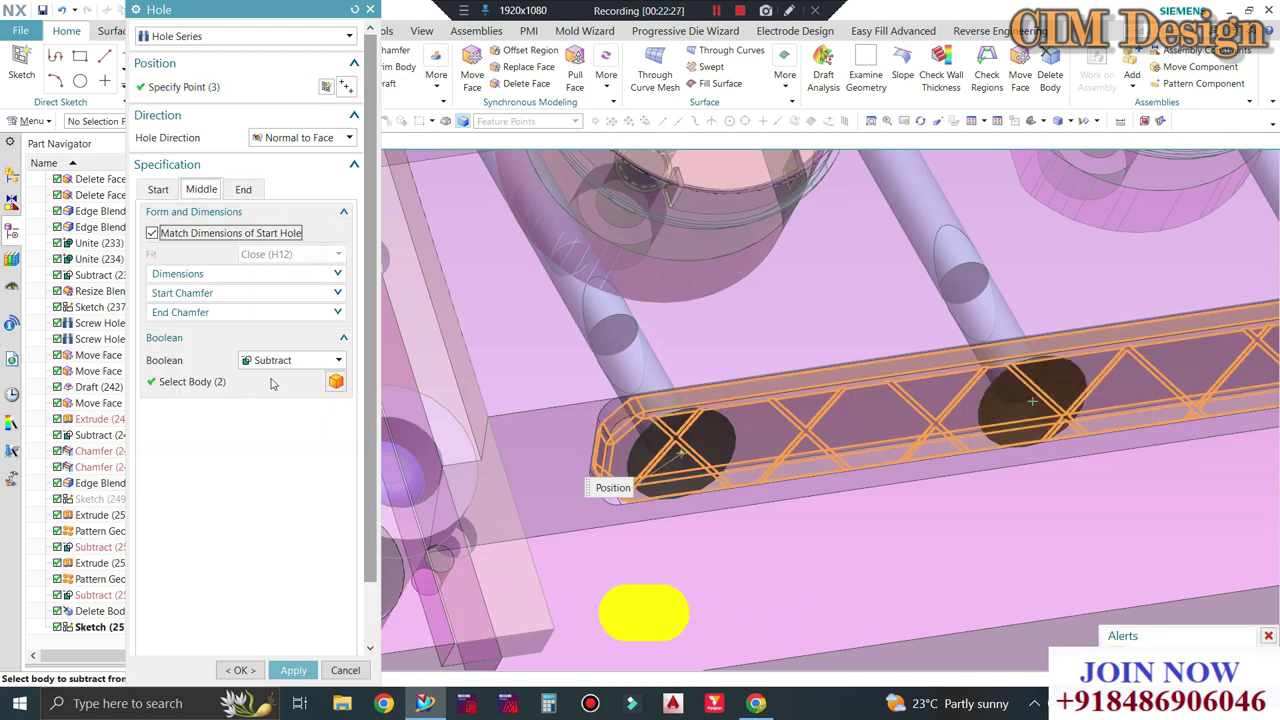
pyautogui.keyDown('shift'); pyautogui.click(641, 341); pyautogui.keyUp('shift')
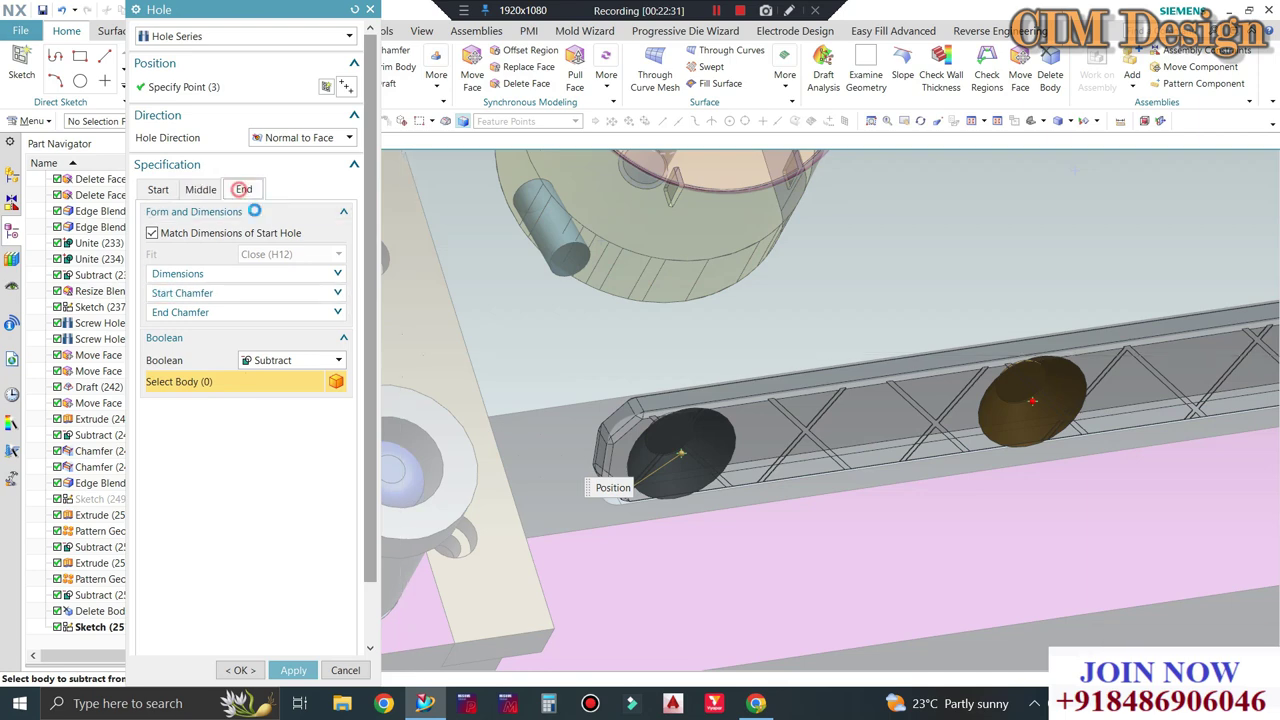
pyautogui.click(243, 189)
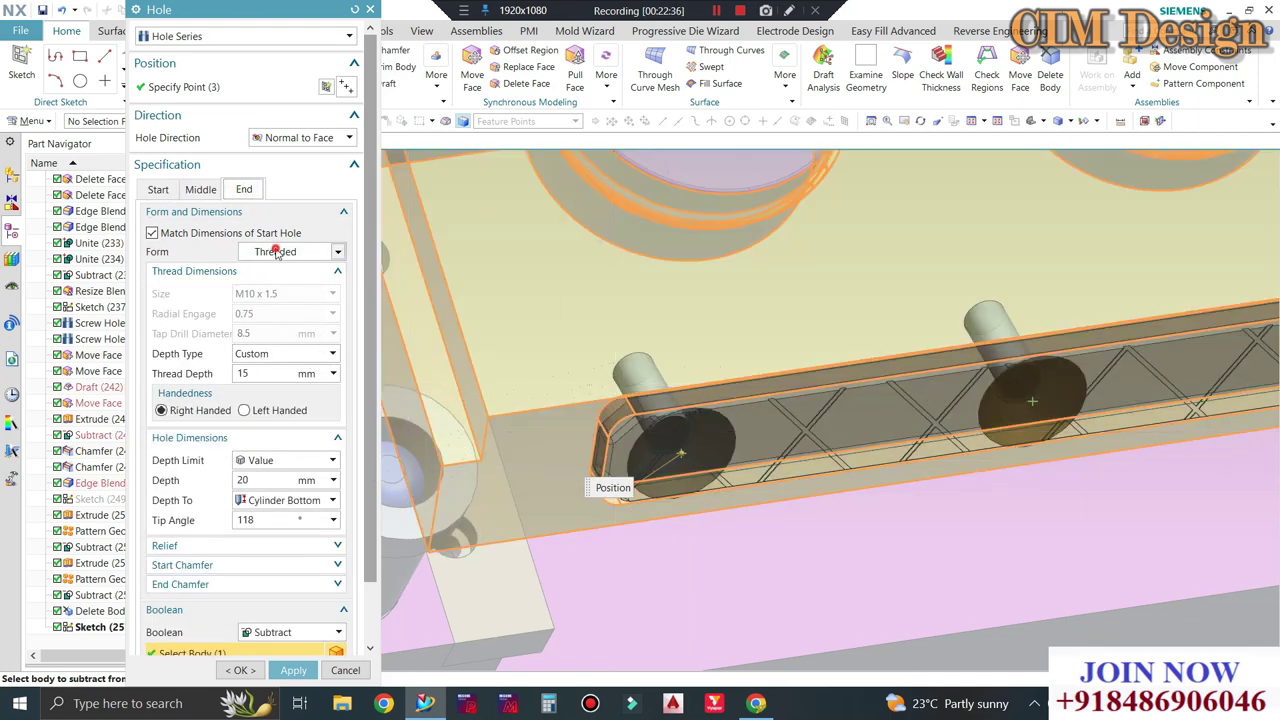
pyautogui.click(275, 254)
pyautogui.moveTo(814, 271)
pyautogui.mouseDown(button='middle')
pyautogui.moveTo(854, 368)
pyautogui.moveTo(875, 370)
pyautogui.mouseUp(button='middle')
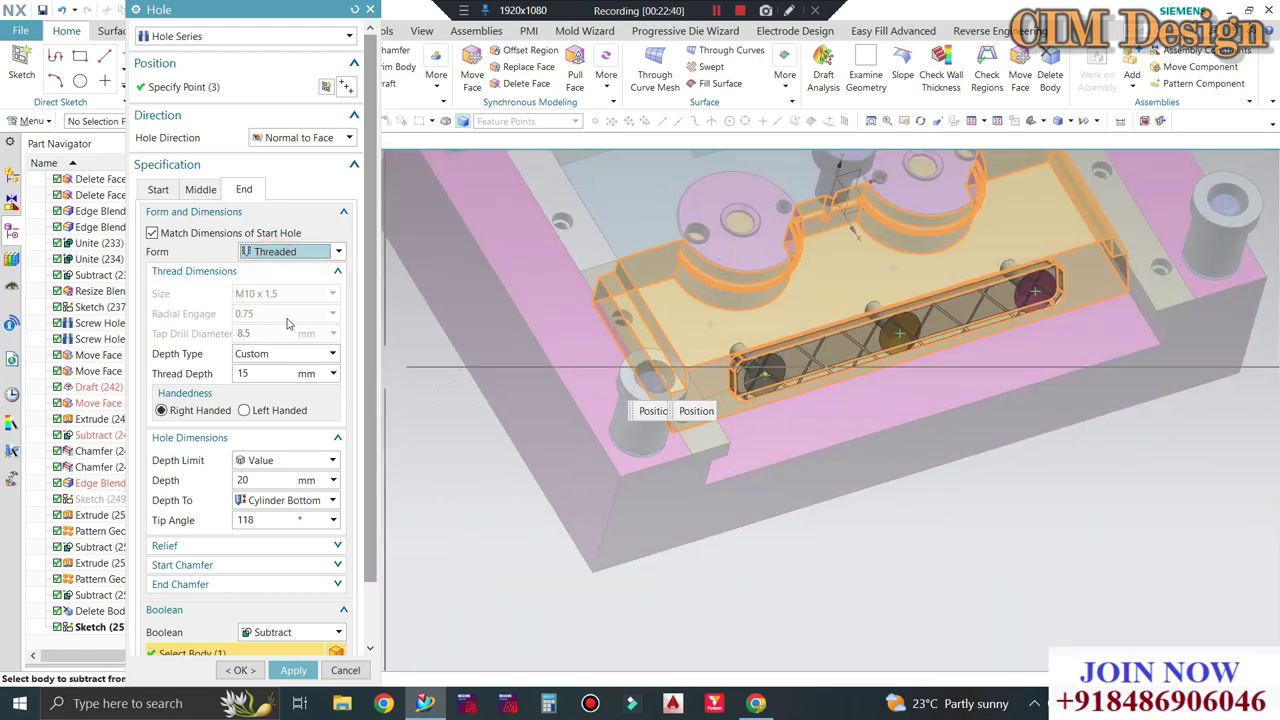
pyautogui.click(167, 188)
pyautogui.click(272, 276)
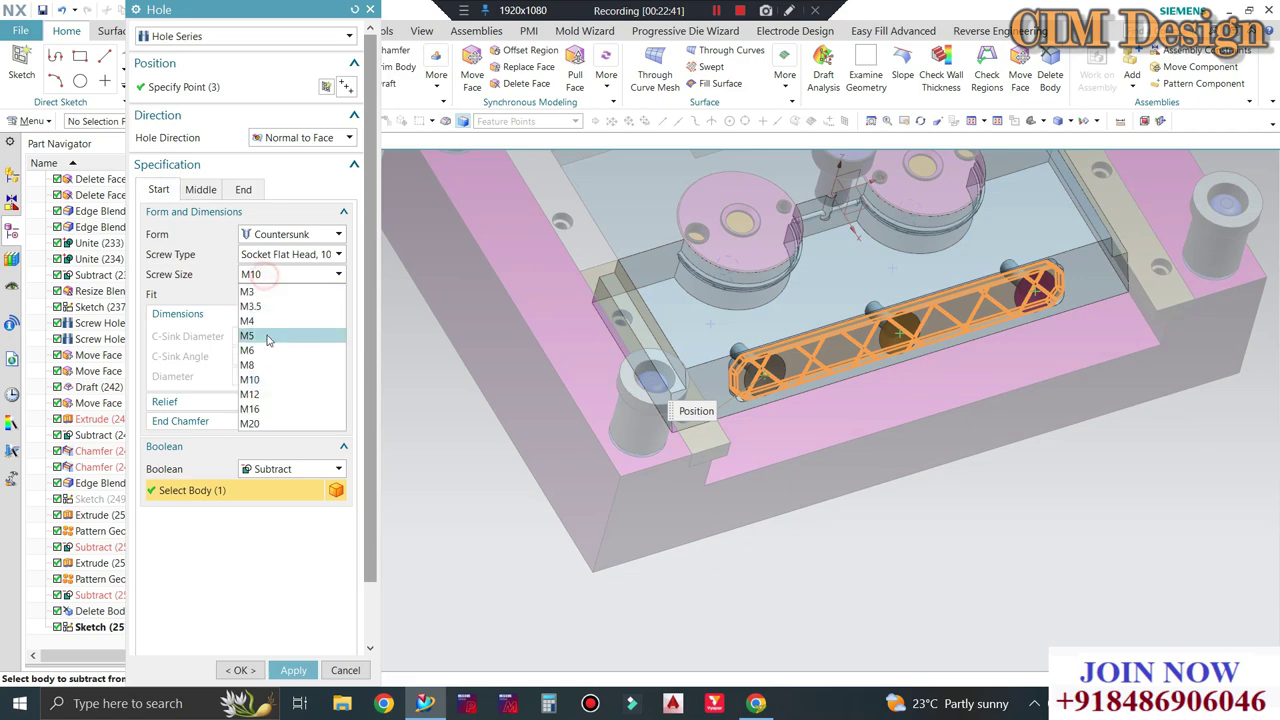
pyautogui.click(262, 349)
pyautogui.moveTo(816, 368)
pyautogui.mouseDown(button='middle')
pyautogui.moveTo(807, 407)
pyautogui.moveTo(884, 324)
pyautogui.mouseUp(button='middle')
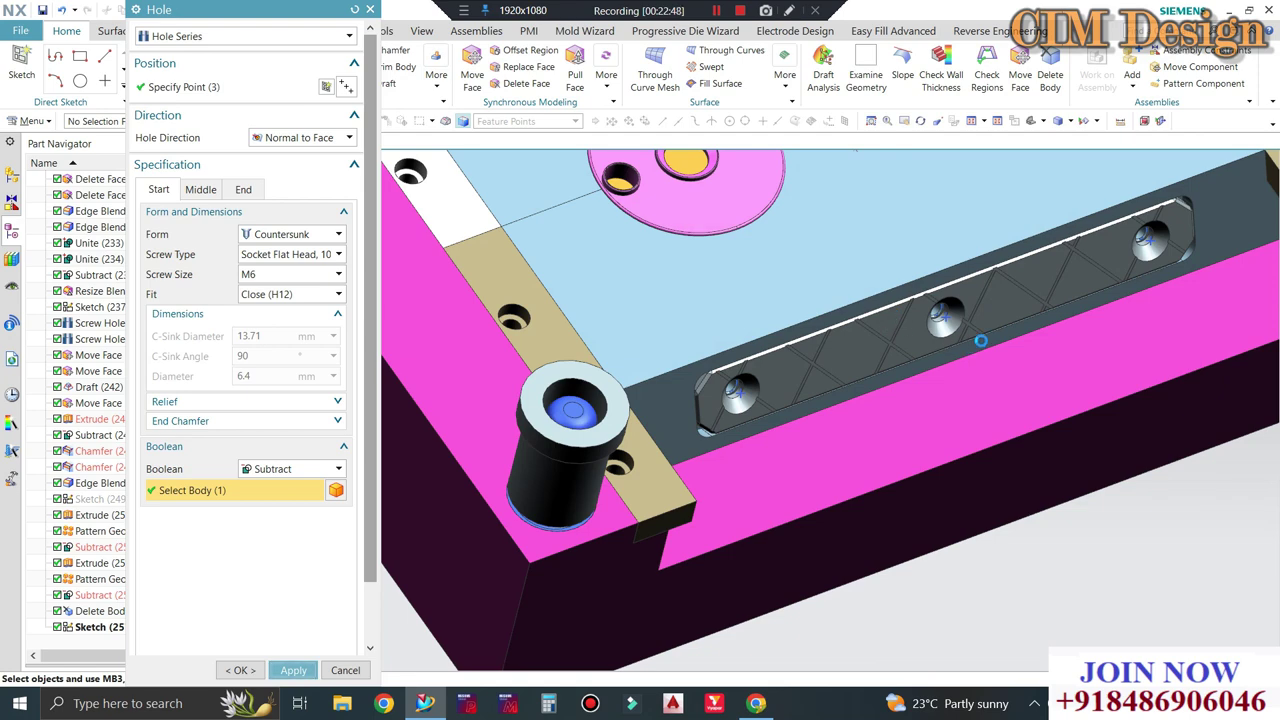
# Create the countersunk holes and apply an Edit Object Display change with Ctrl+J.
pyautogui.middleClick(828, 352)
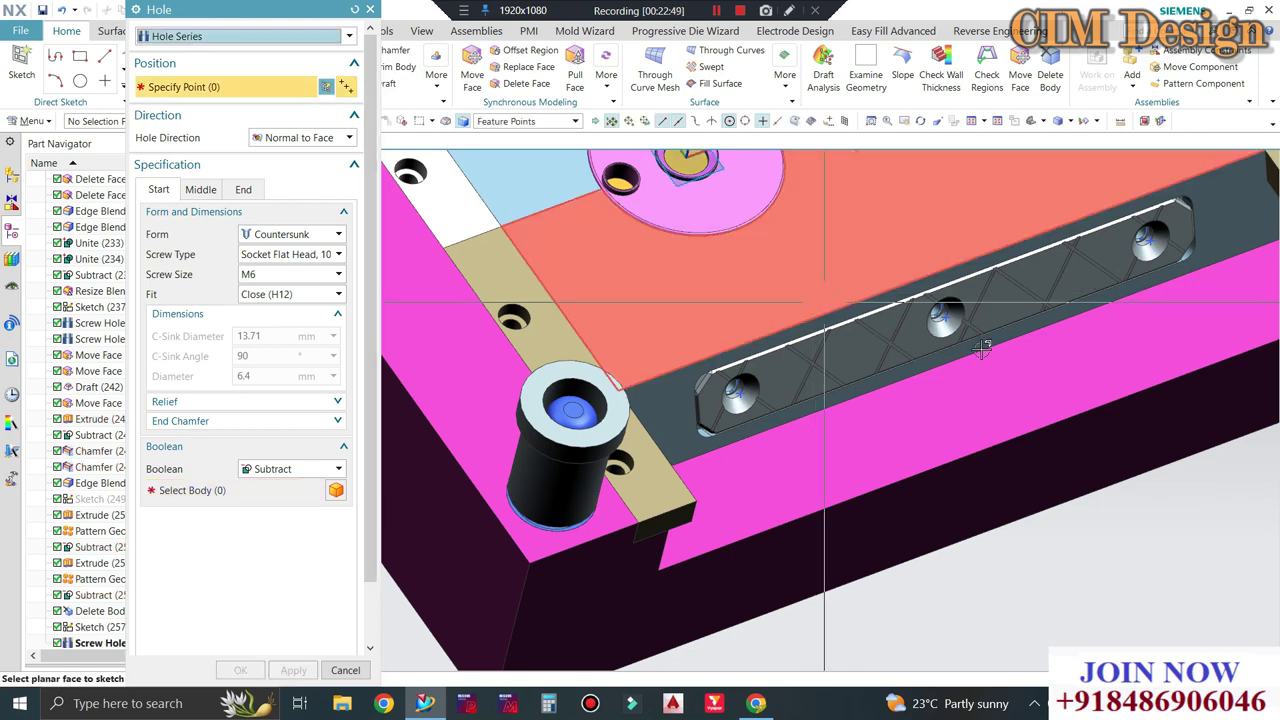
pyautogui.scroll(2, 739, 390)
pyautogui.hotkey('ctrl', 'j')
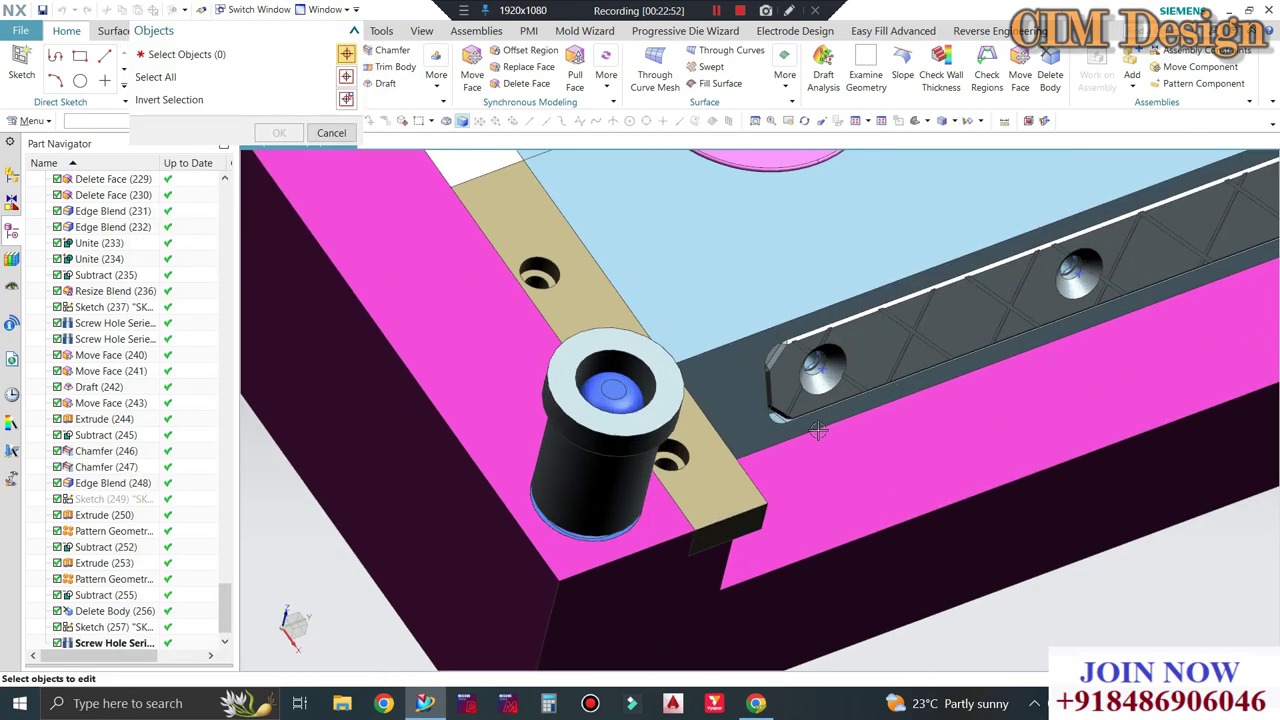
pyautogui.scroll(3, 815, 338)
pyautogui.middleClick(565, 368)
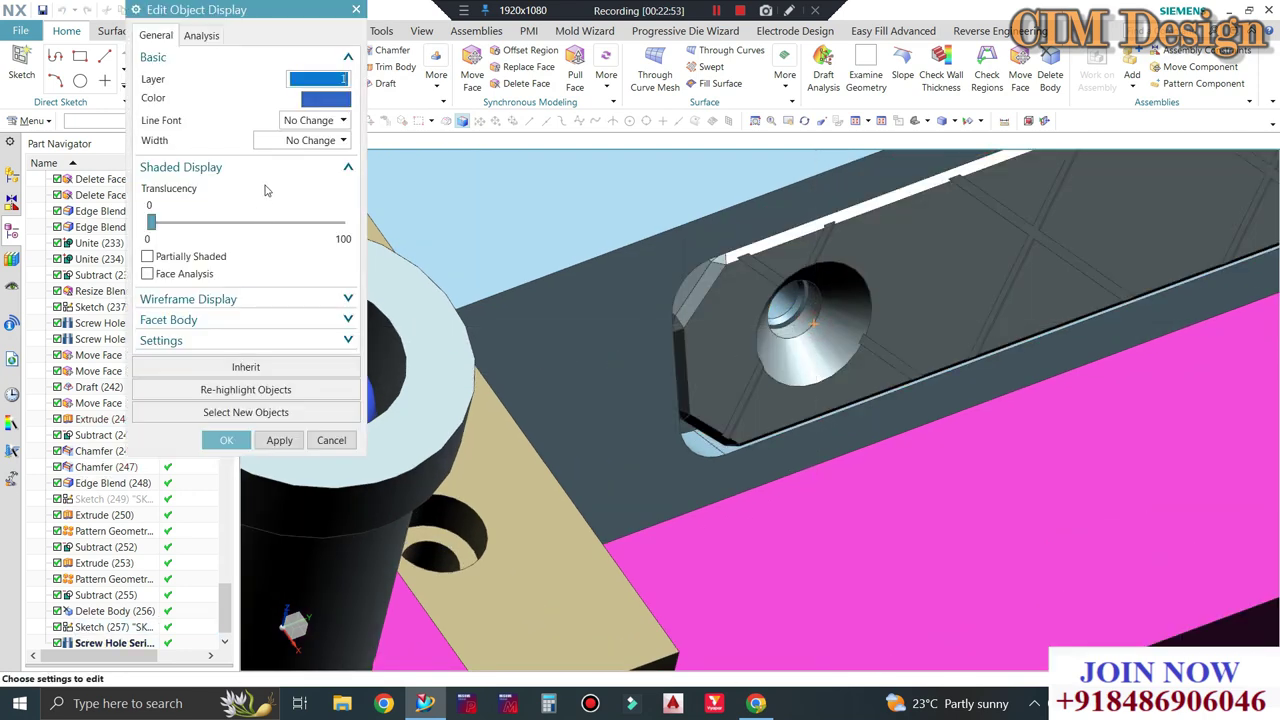
pyautogui.middleClick(813, 323)
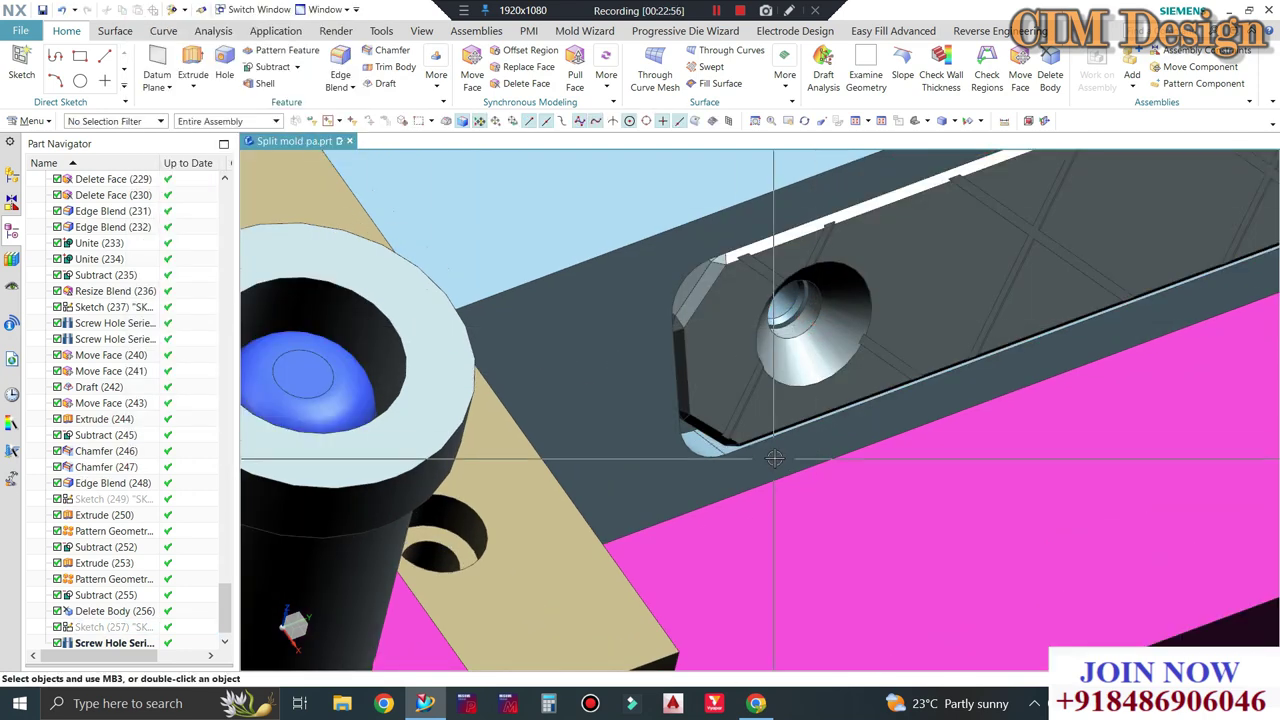
# Orbit and zoom around the mold to inspect the three countersunk holes in the slotted bar.
pyautogui.scroll(-5, 775, 458)
pyautogui.moveTo(775, 458)
pyautogui.mouseDown(button='middle')
pyautogui.moveTo(716, 428)
pyautogui.moveTo(760, 330)
pyautogui.moveTo(826, 270)
pyautogui.moveTo(830, 300)
pyautogui.mouseUp(button='middle')
pyautogui.scroll(3, 830, 300)
pyautogui.scroll(-3, 818, 400)
pyautogui.scroll(3, 773, 408)
pyautogui.scroll(-2, 773, 408)
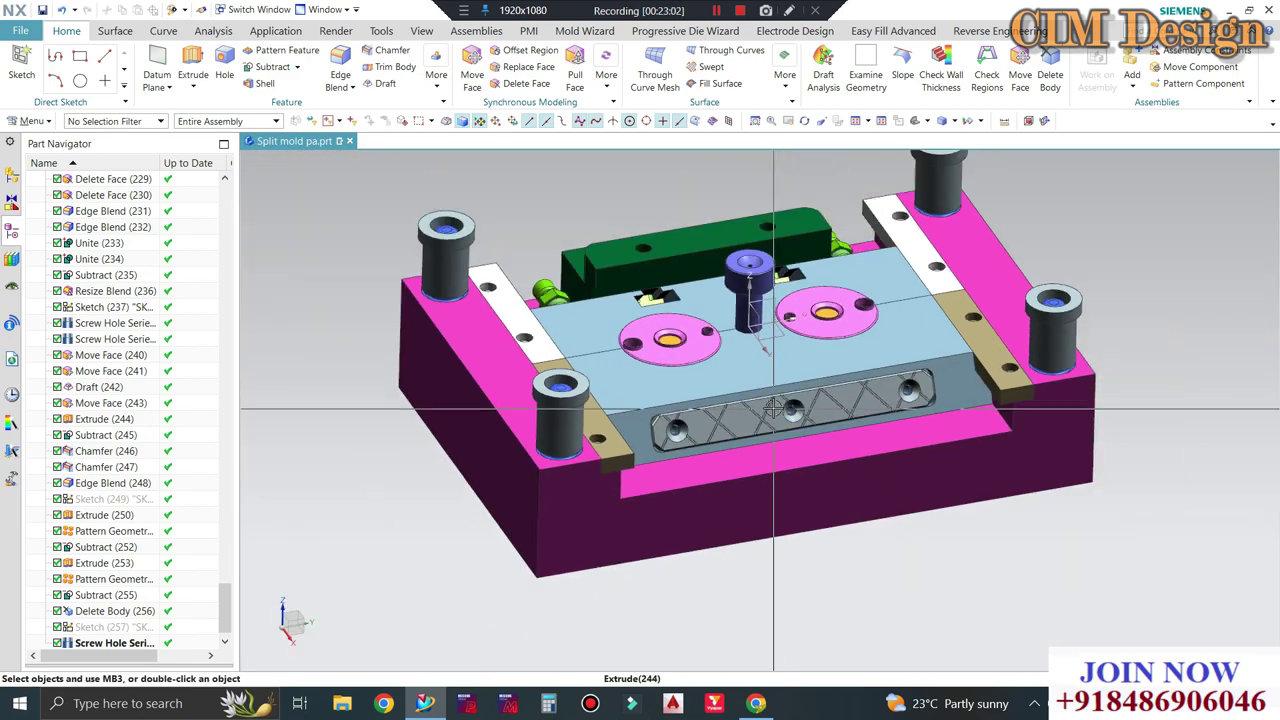
pyautogui.moveTo(773, 408)
pyautogui.mouseDown(button='middle')
pyautogui.moveTo(614, 600)
pyautogui.moveTo(732, 440)
pyautogui.mouseUp(button='middle')
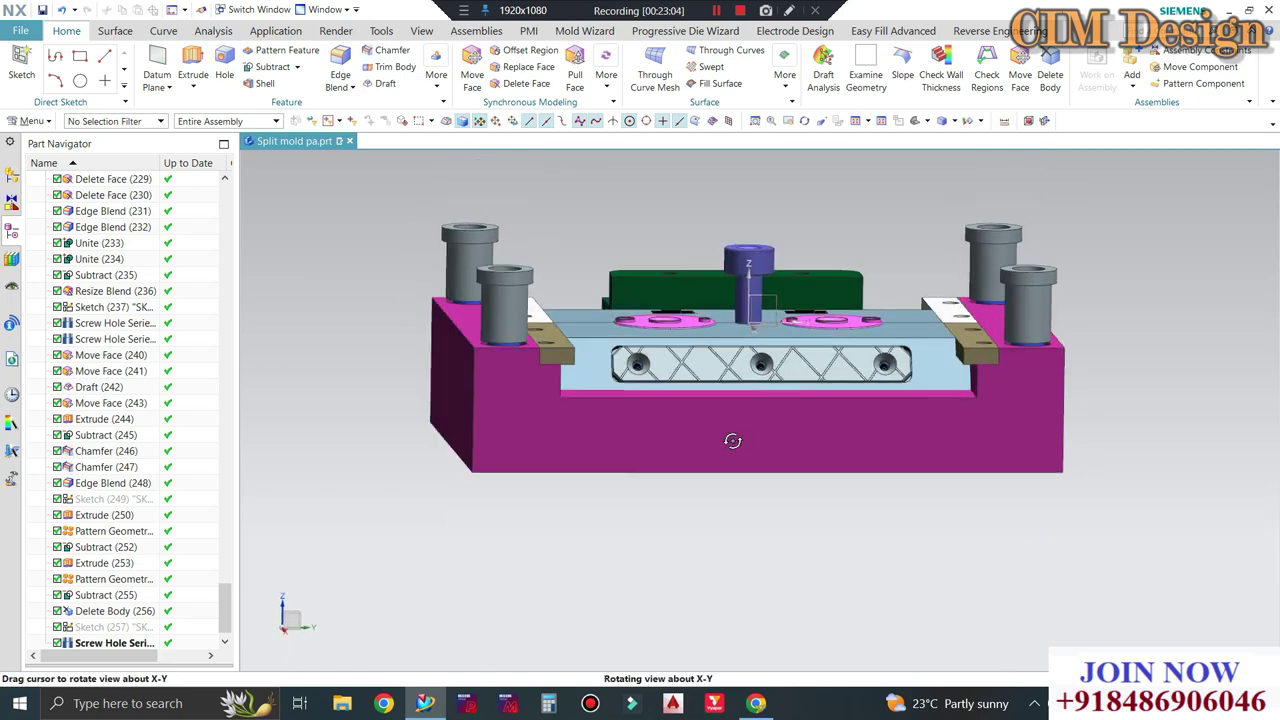
pyautogui.scroll(3, 766, 520)
pyautogui.moveTo(766, 520); pyautogui.dragTo(743, 566, button='middle')
pyautogui.scroll(-3, 729, 449)
pyautogui.scroll(3, 806, 414)
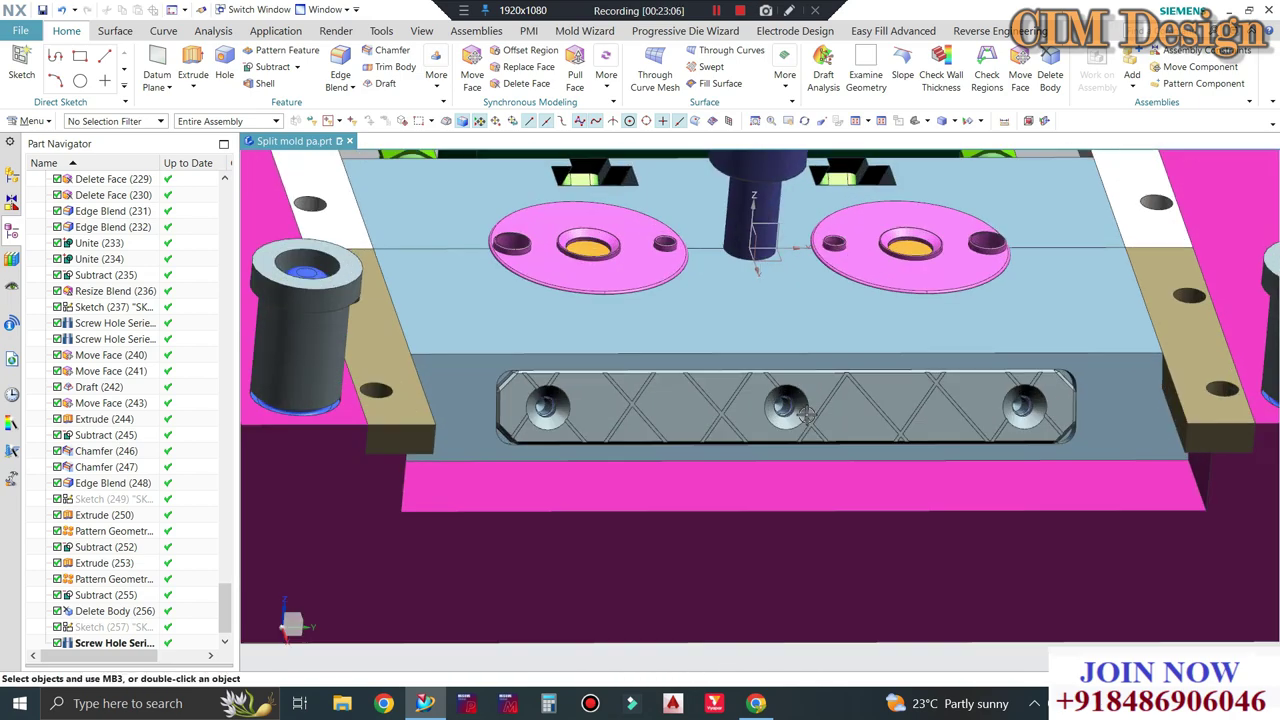
pyautogui.scroll(-3, 806, 414)
pyautogui.scroll(2, 610, 409)
pyautogui.scroll(1, 610, 409)
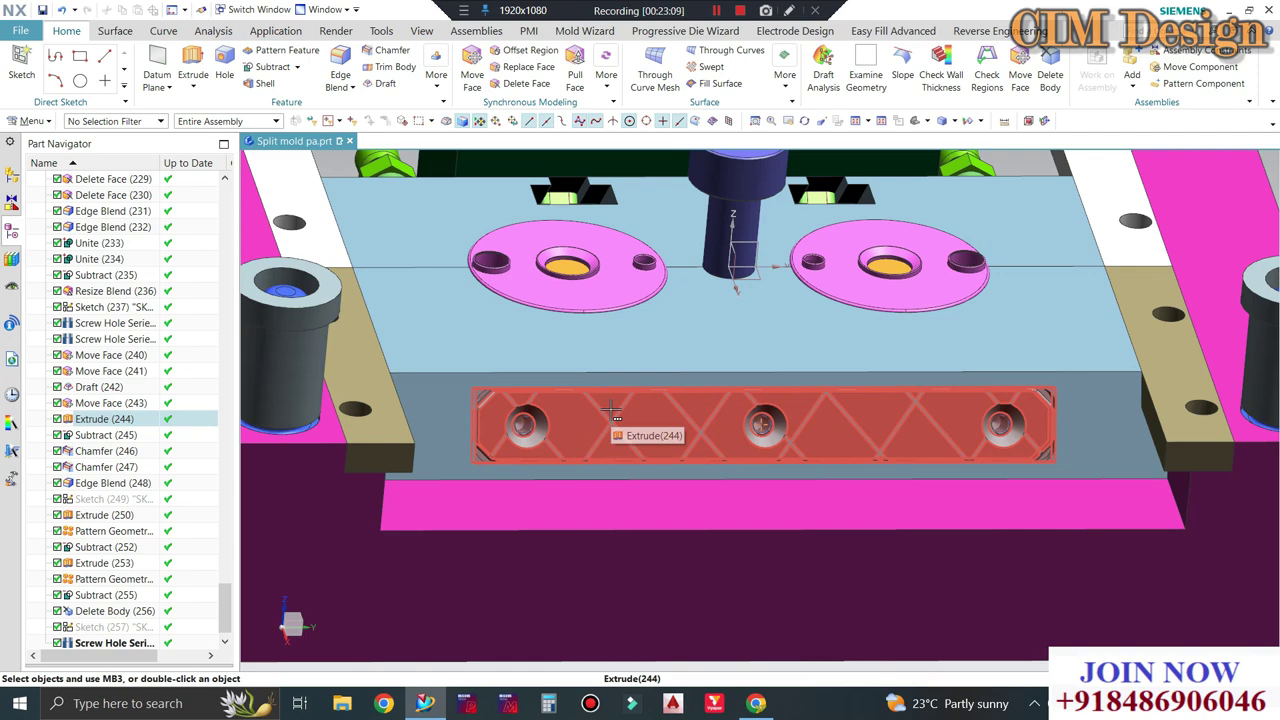
pyautogui.scroll(-2, 610, 409)
pyautogui.scroll(3, 508, 494)
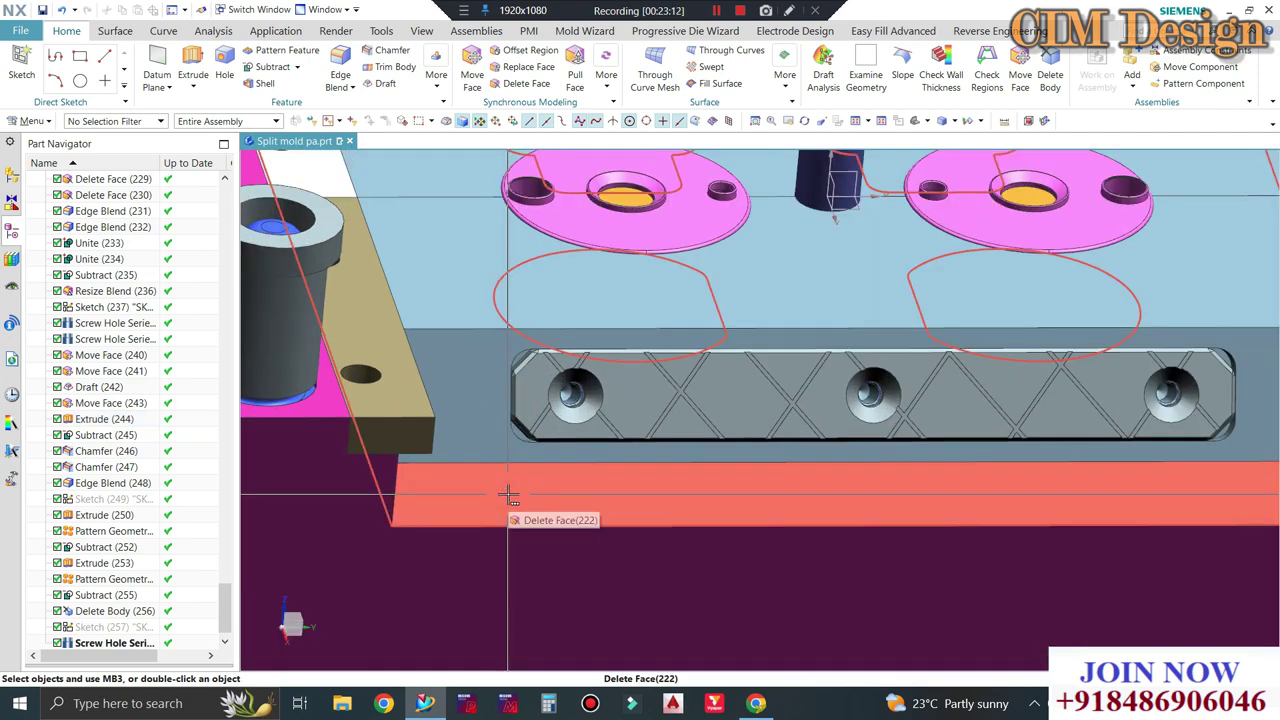
pyautogui.scroll(-3, 591, 447)
pyautogui.scroll(-1, 748, 351)
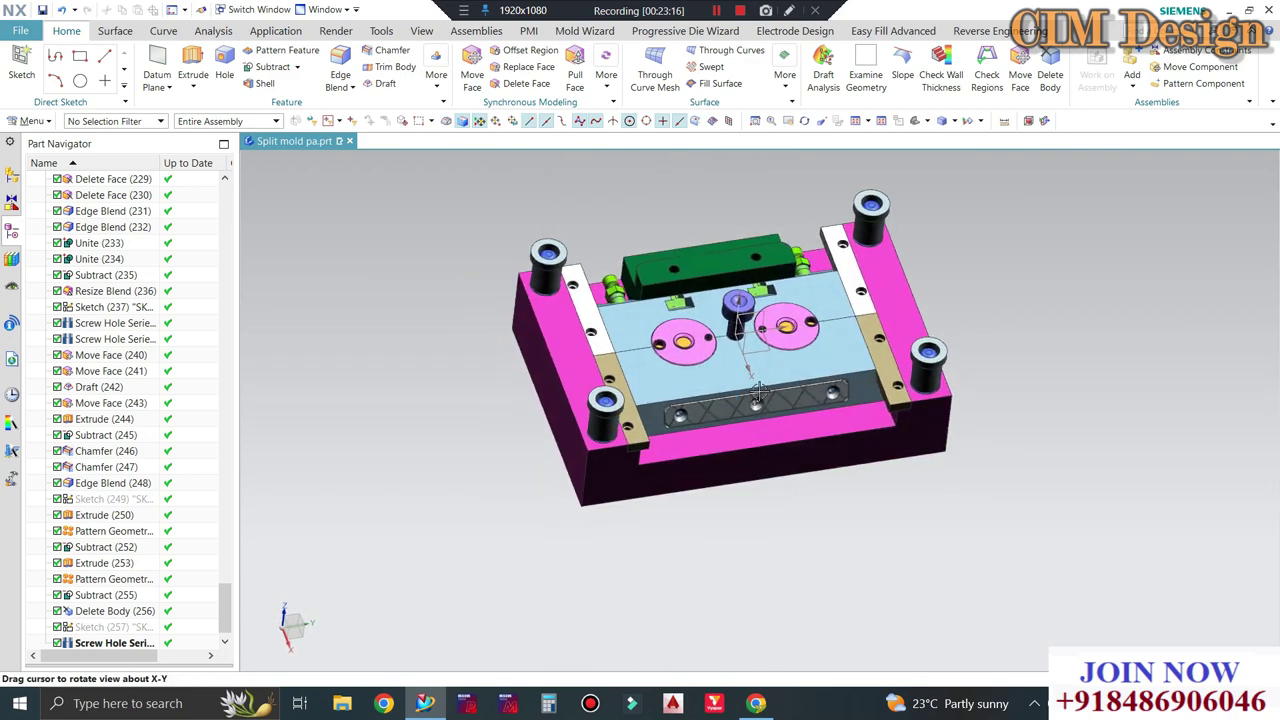
pyautogui.scroll(2, 758, 393)
pyautogui.moveTo(758, 393)
pyautogui.mouseDown(button='middle')
pyautogui.moveTo(748, 409)
pyautogui.moveTo(514, 308)
pyautogui.moveTo(647, 360)
pyautogui.mouseUp(button='middle')
pyautogui.scroll(-1, 748, 409)
pyautogui.scroll(2, 748, 409)
pyautogui.scroll(-1, 647, 360)
# Create a new sketch on the XZ plane.
pyautogui.moveTo(633, 328); pyautogui.dragTo(640, 330, button='middle')
pyautogui.scroll(2, 640, 330)
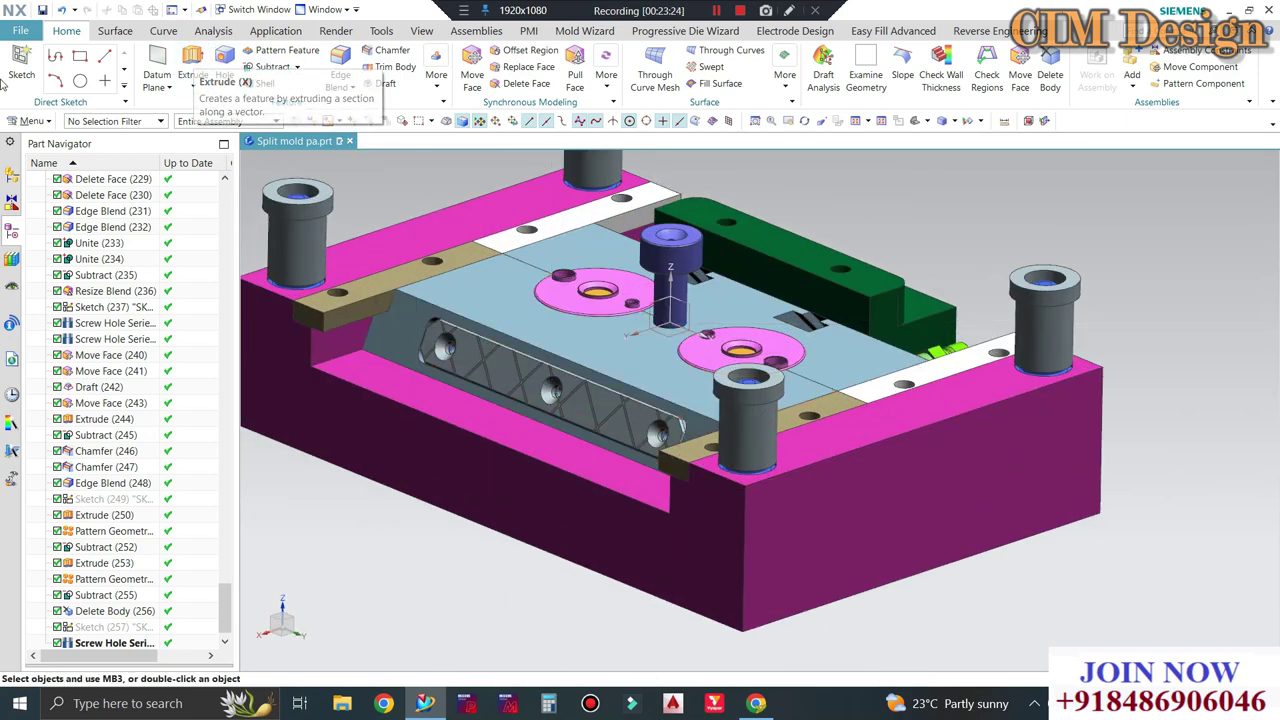
pyautogui.click(640, 330)
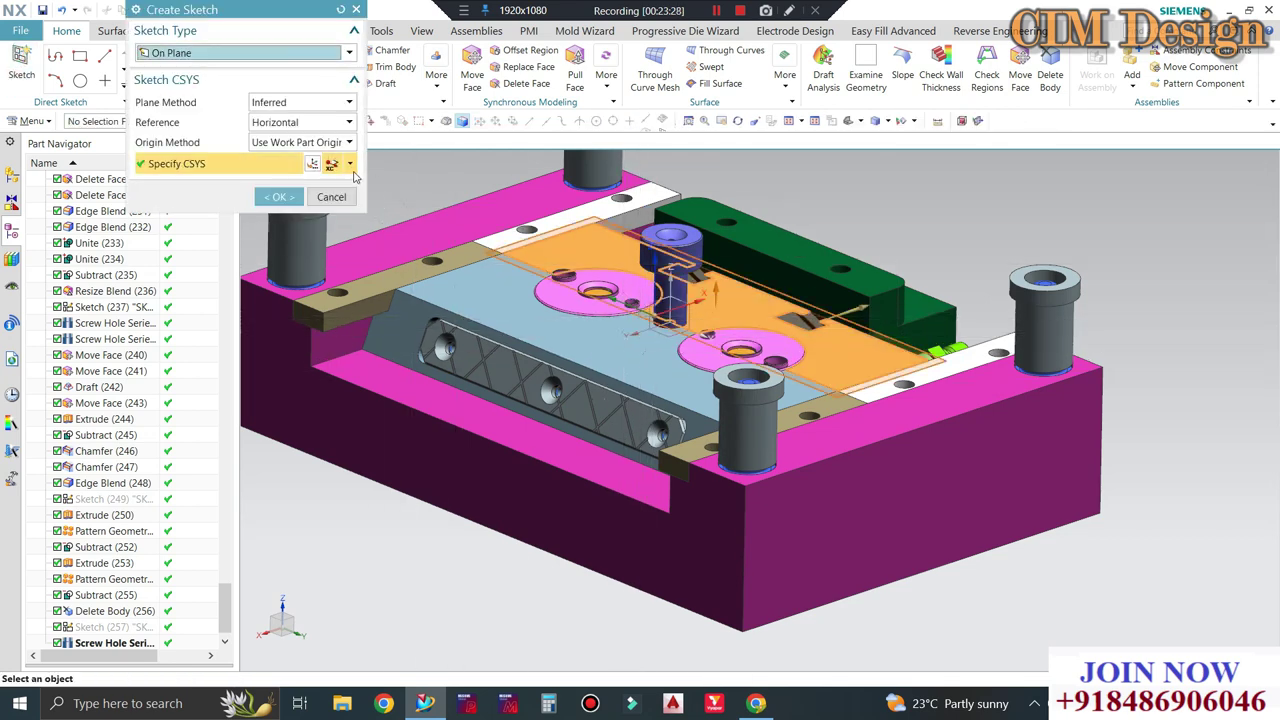
pyautogui.press('Escape')
pyautogui.click(20, 62)
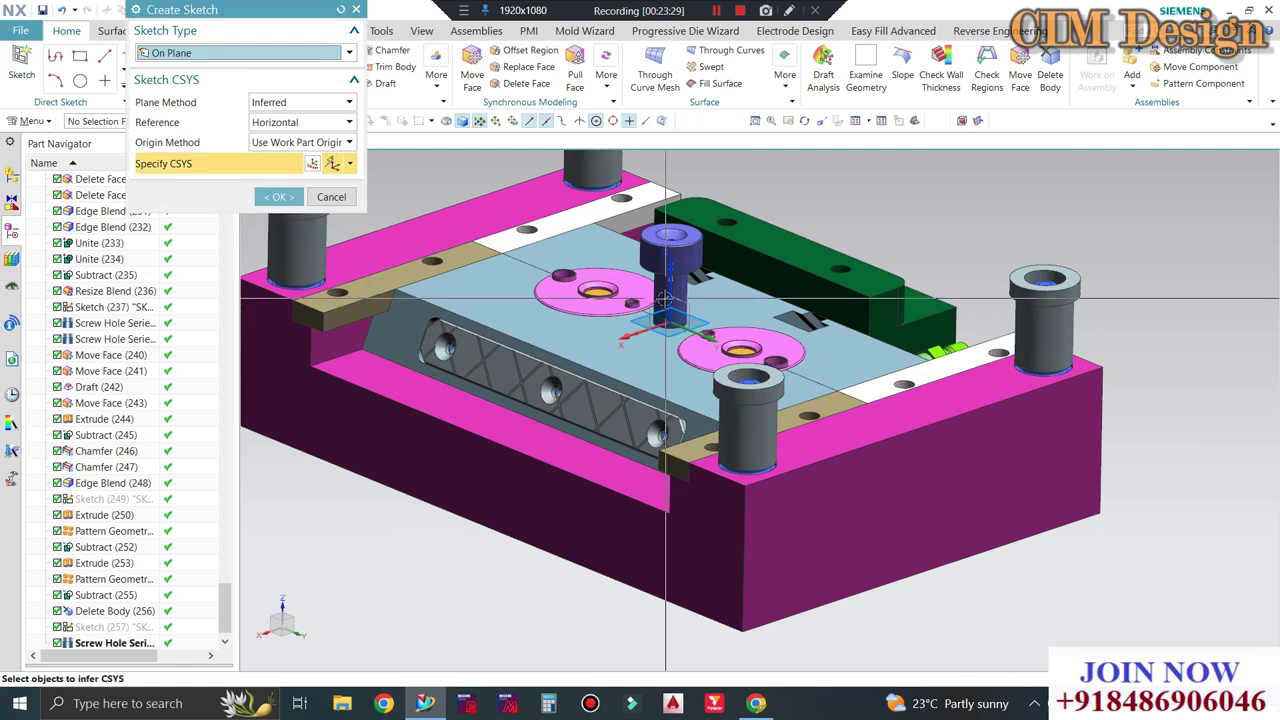
pyautogui.click(708, 342)
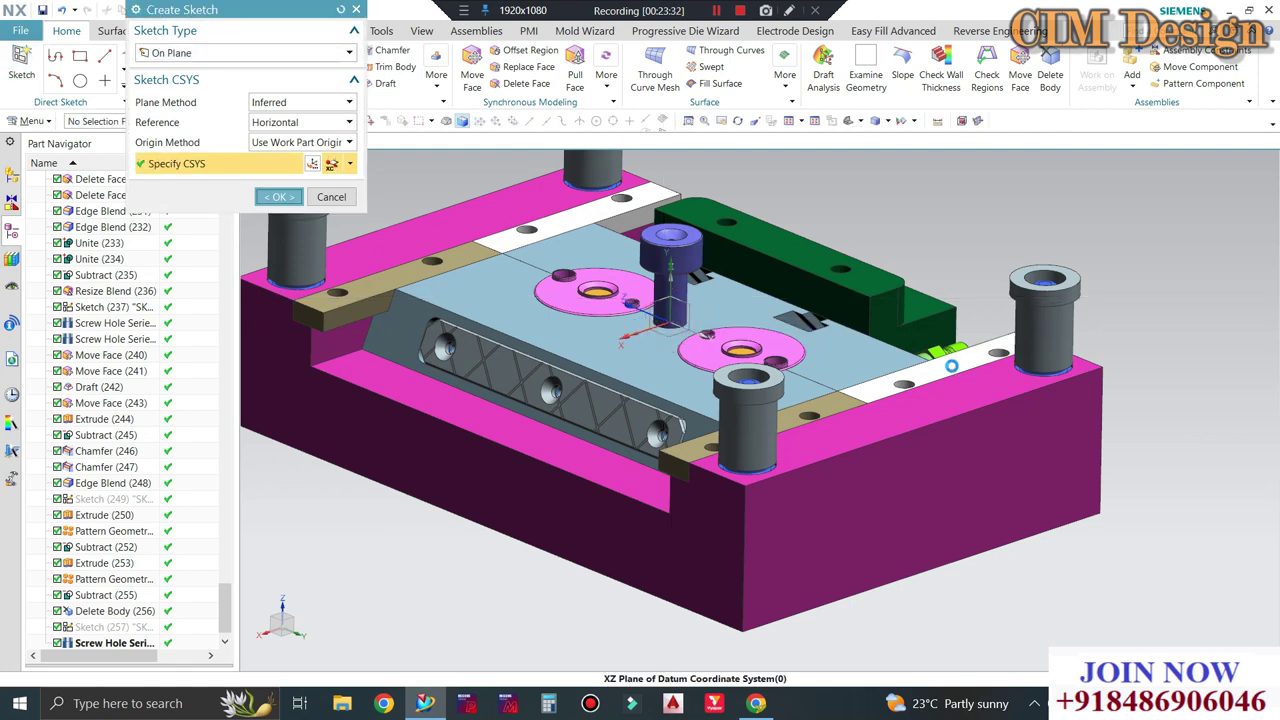
pyautogui.middleClick(950, 364)
pyautogui.moveTo(912, 369); pyautogui.dragTo(343, 314, button='middle')
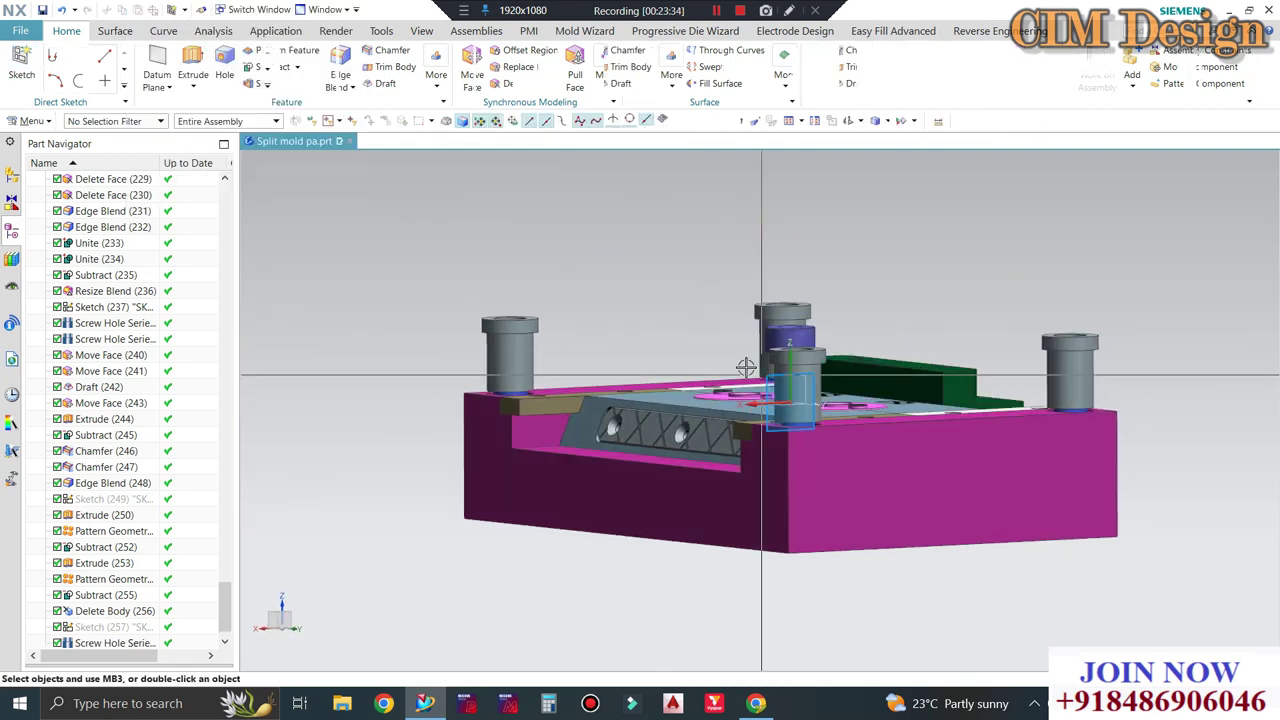
# Display the model as a section view cut along a different plane.
pyautogui.hotkey('ctrl', 'h')
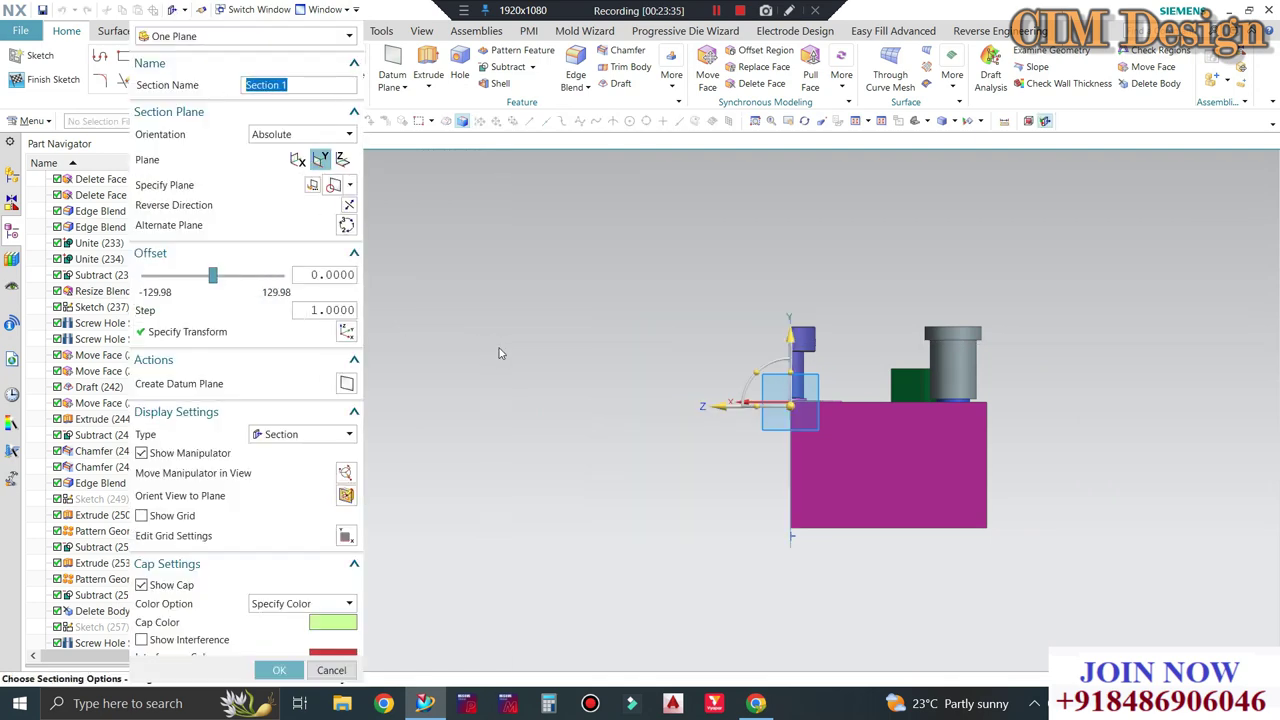
pyautogui.click(320, 159)
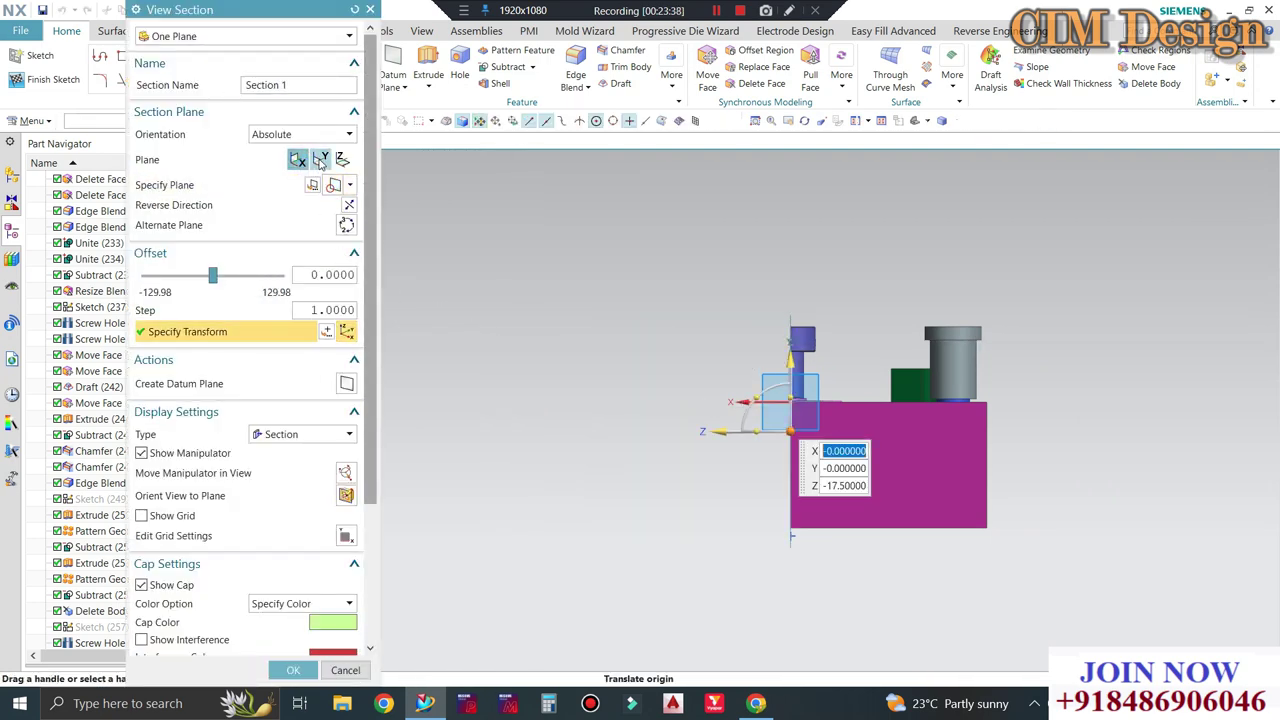
pyautogui.middleClick(512, 247)
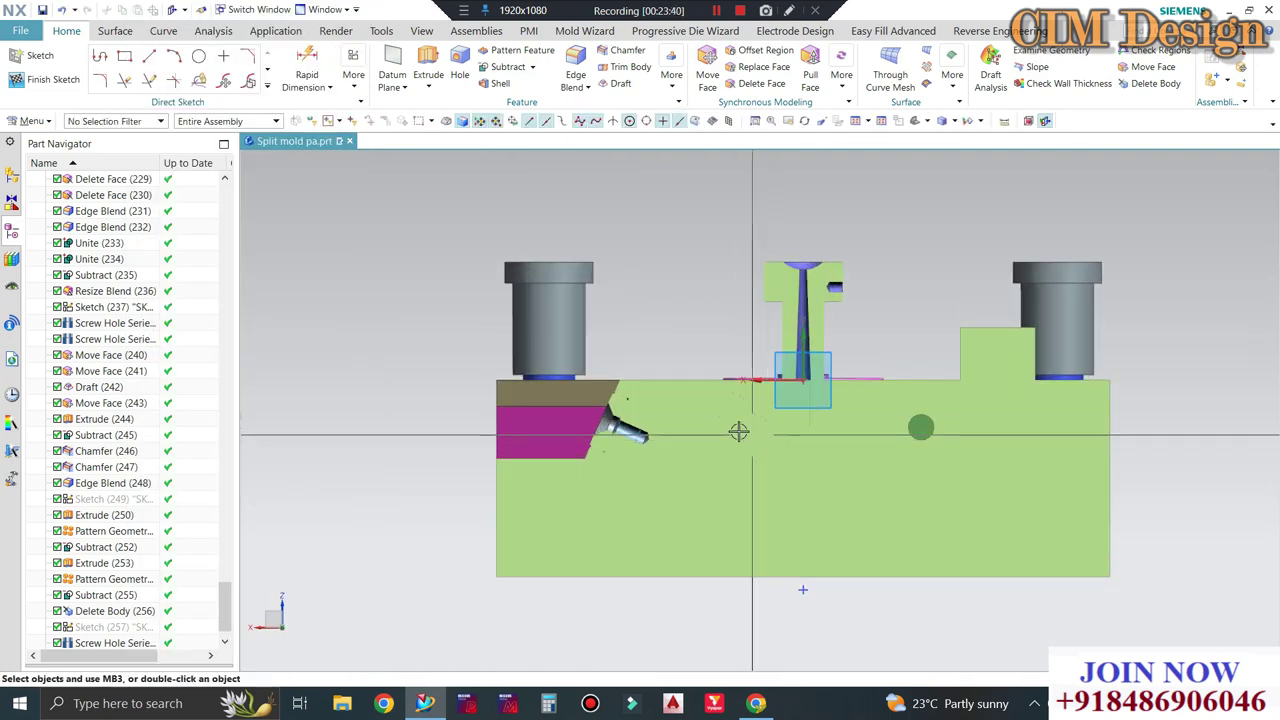
pyautogui.scroll(1, 654, 476)
# Show the hidden top plate again and enable Sections in the Assembly Navigator.
pyautogui.hotkey('ctrl', 'shift', 'k')
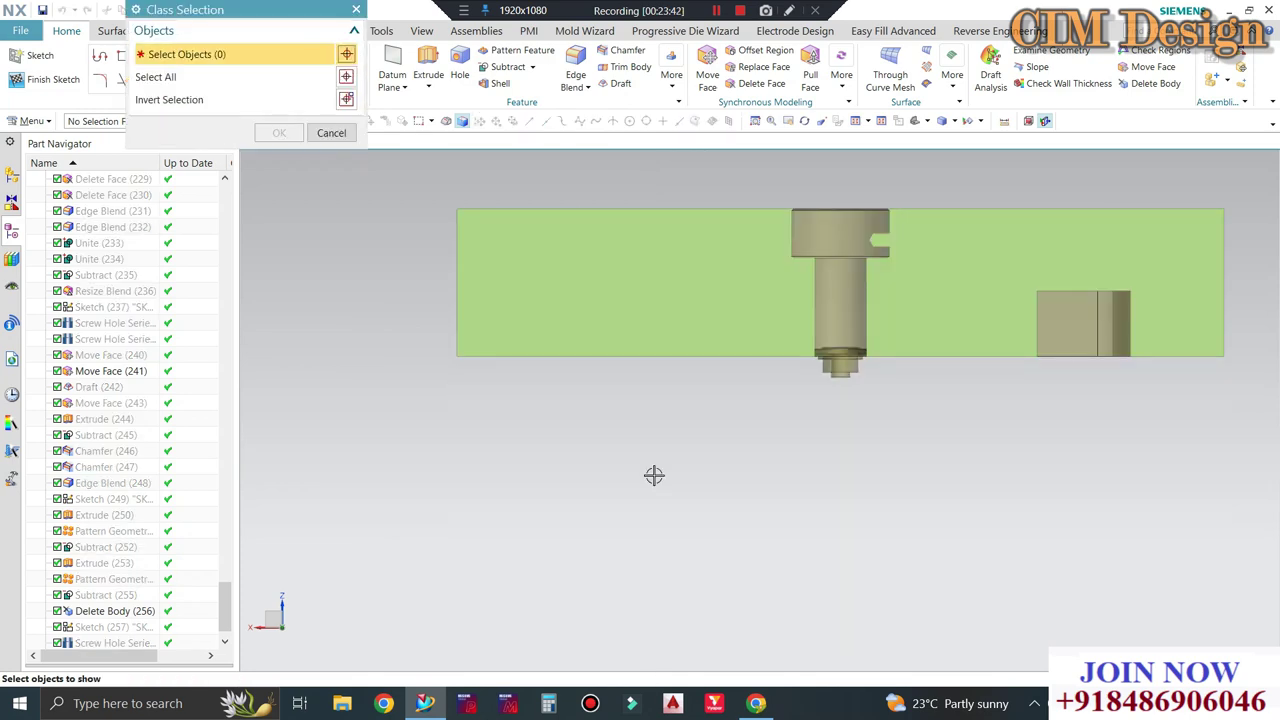
pyautogui.click(640, 274)
pyautogui.middleClick(628, 290)
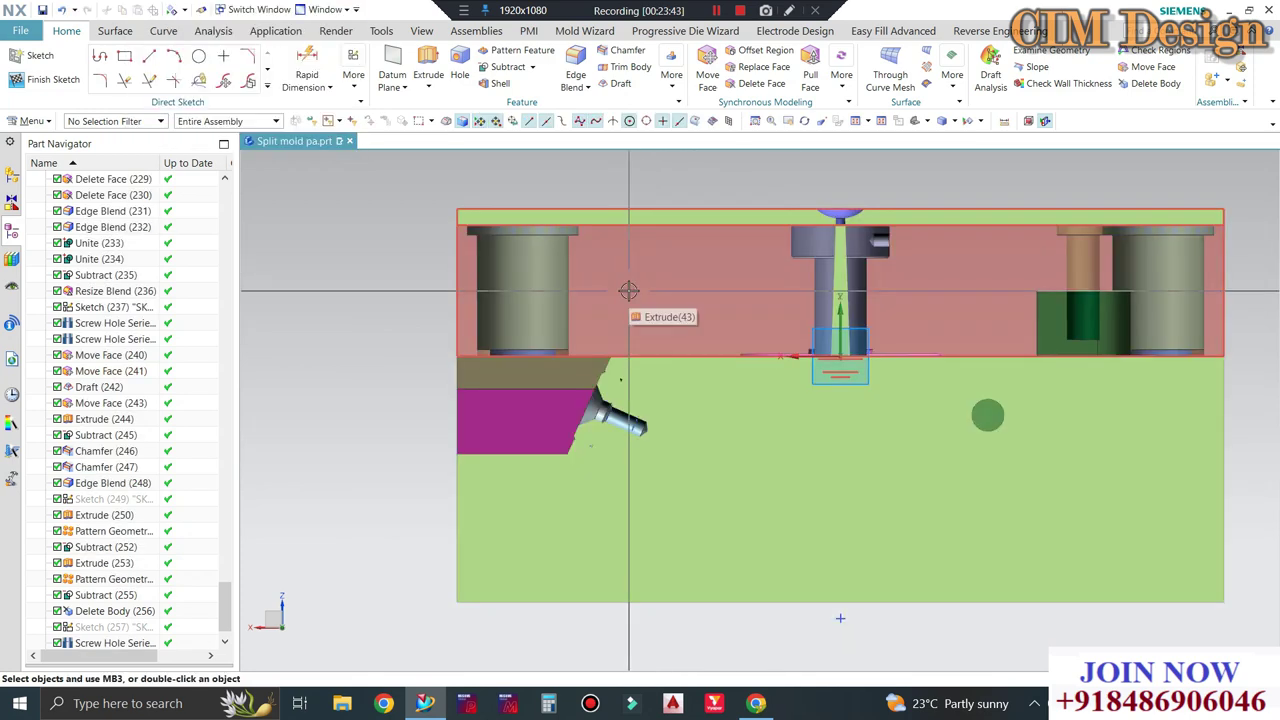
pyautogui.click(12, 177)
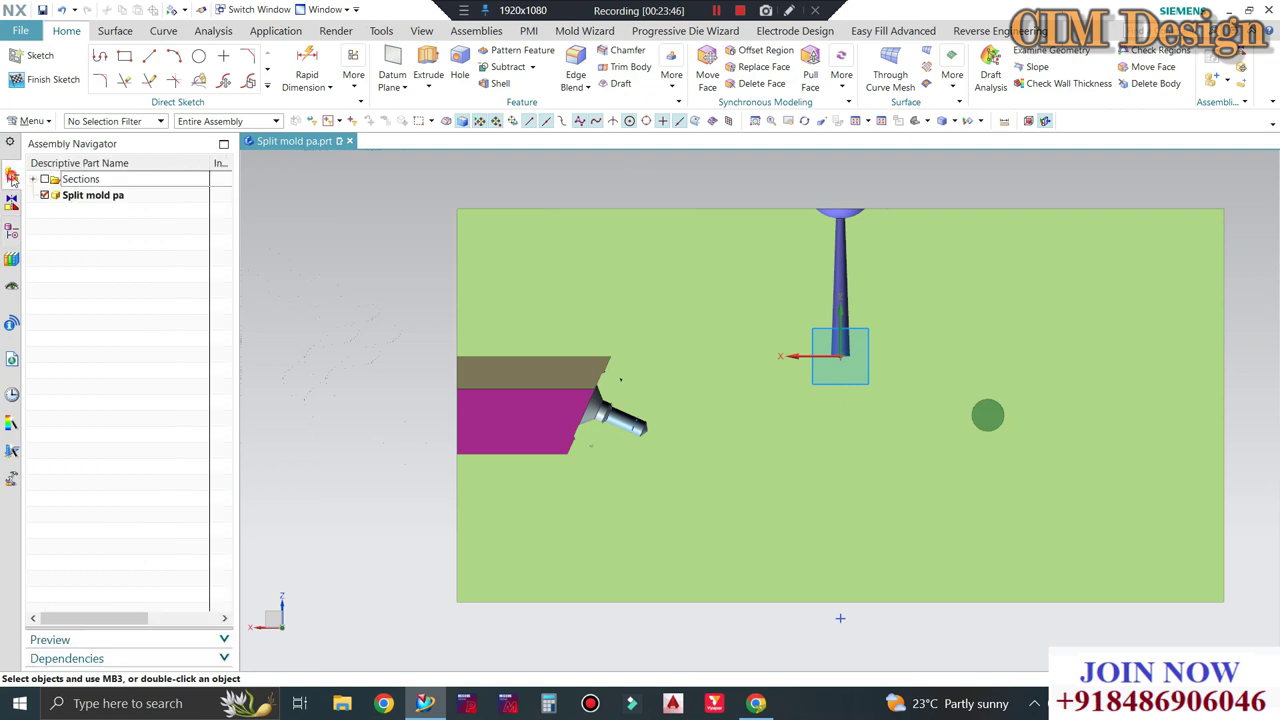
pyautogui.click(45, 180)
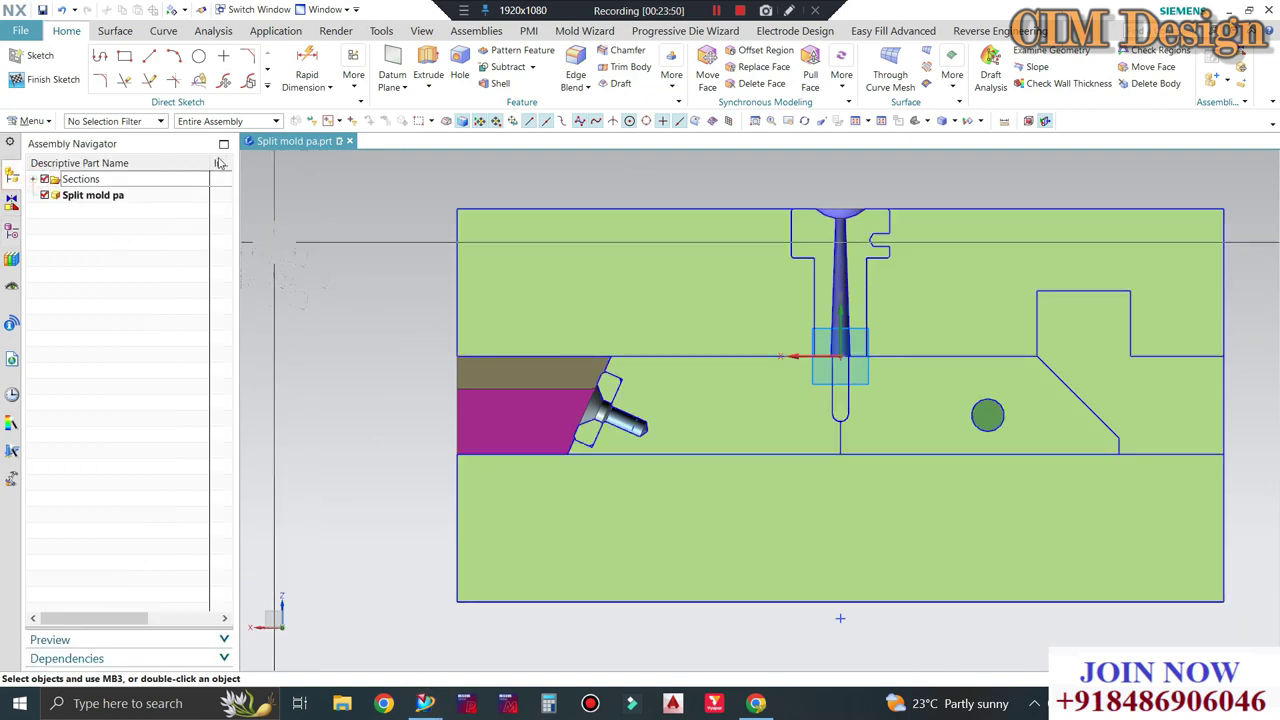
# Draw the 100-long slanted line from the top plate edge down into the lower plate.
pyautogui.click(151, 56)
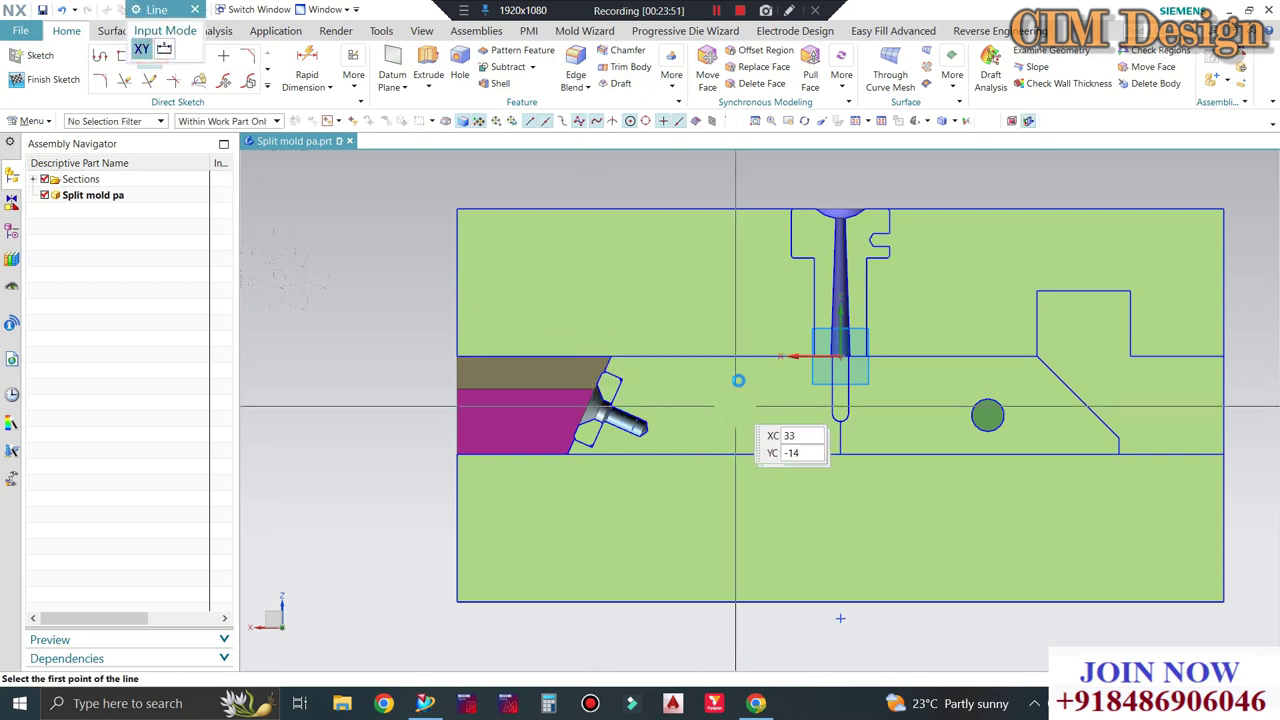
pyautogui.click(744, 211)
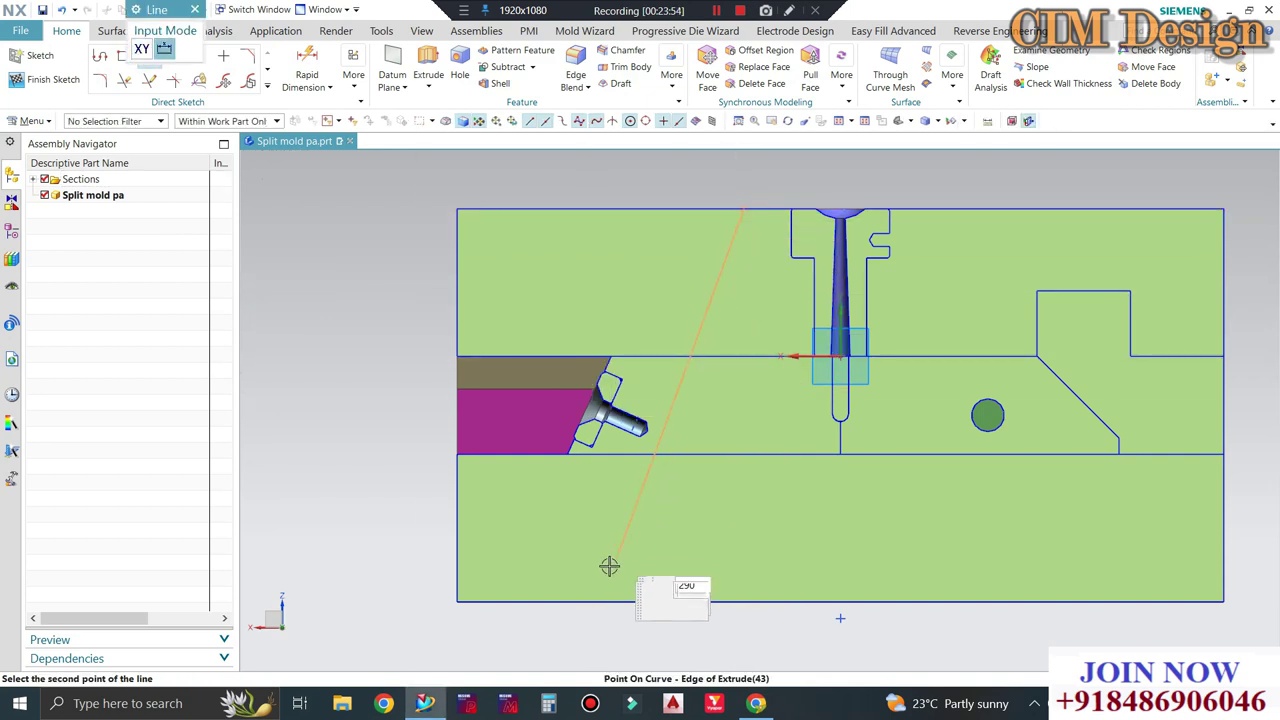
pyautogui.click(640, 519)
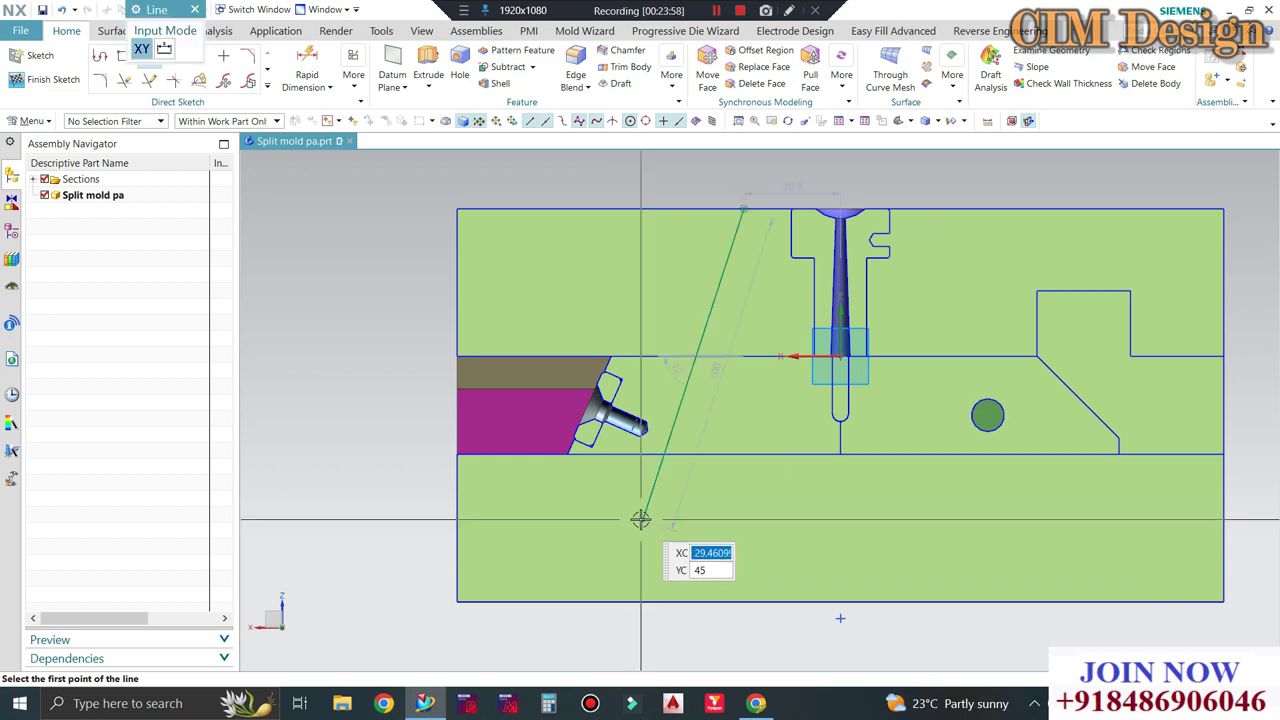
pyautogui.press('Escape')
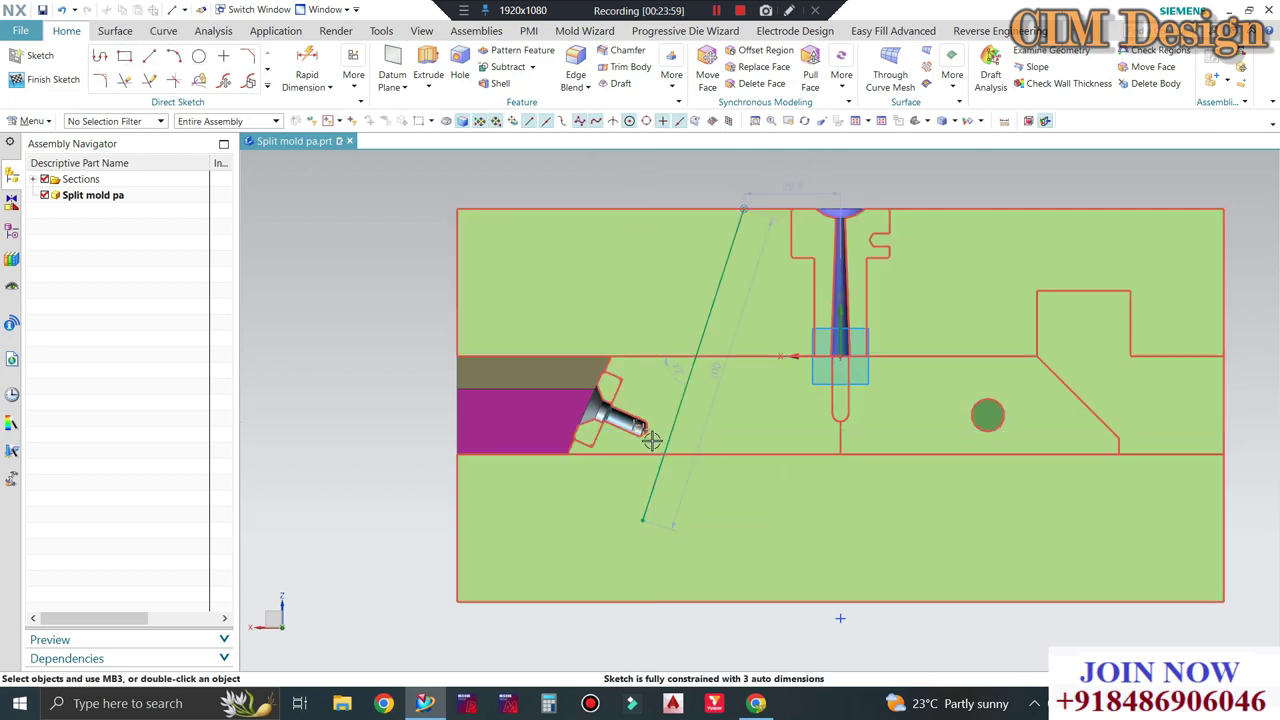
# Draw a vertical line straight down from the slanted line's top end.
pyautogui.click(150, 57)
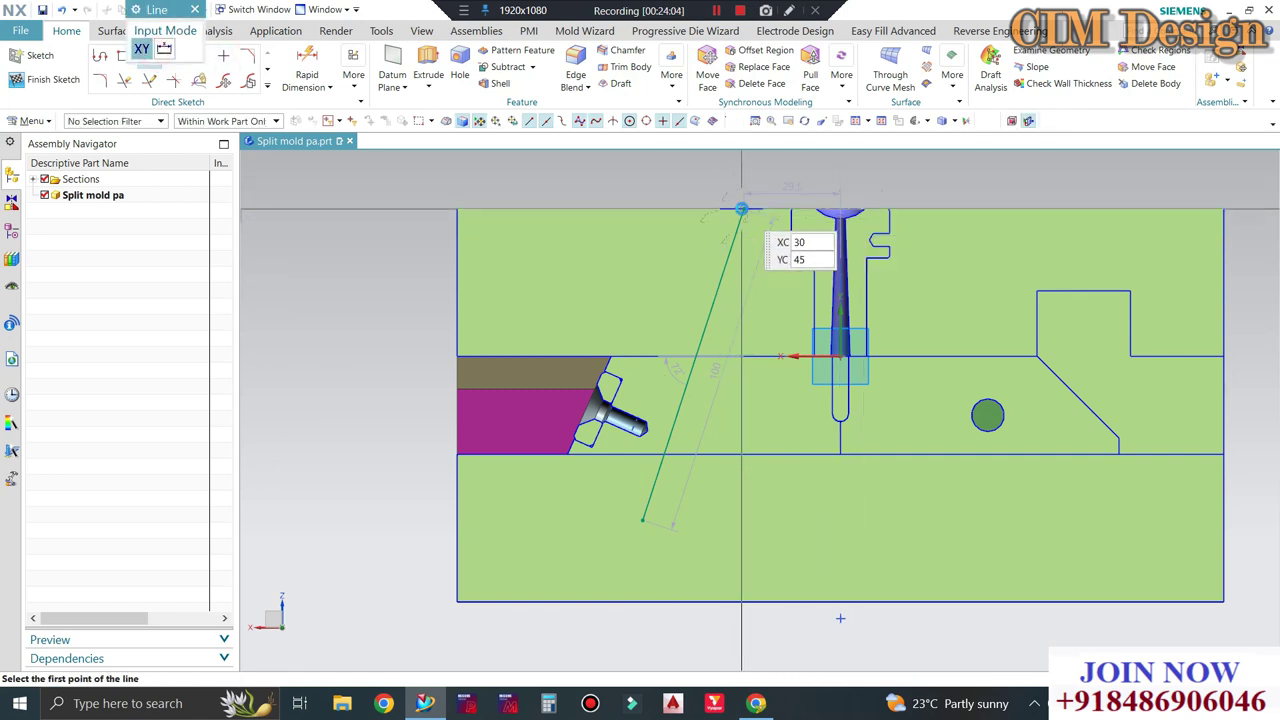
pyautogui.click(743, 209)
pyautogui.click(740, 538)
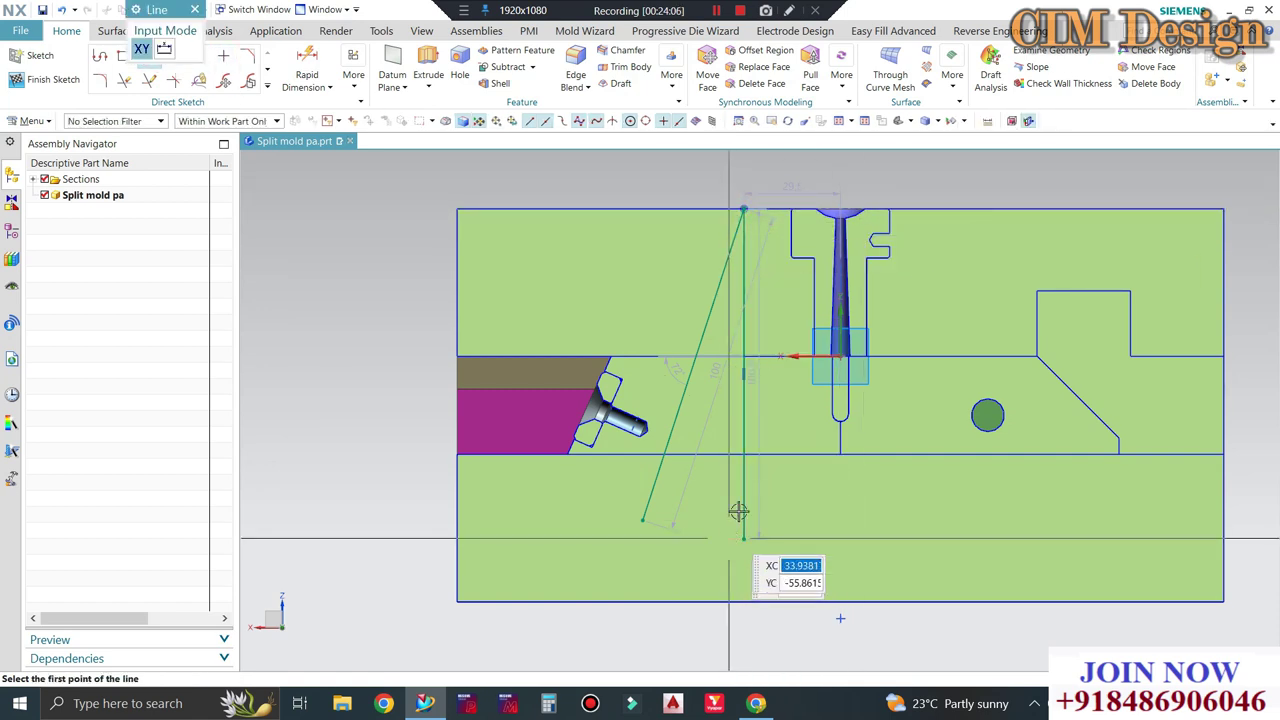
pyautogui.press('Escape')
# Convert the vertical line to reference and fix its angle to the slanted line at 22°.
pyautogui.rightClick(745, 468)
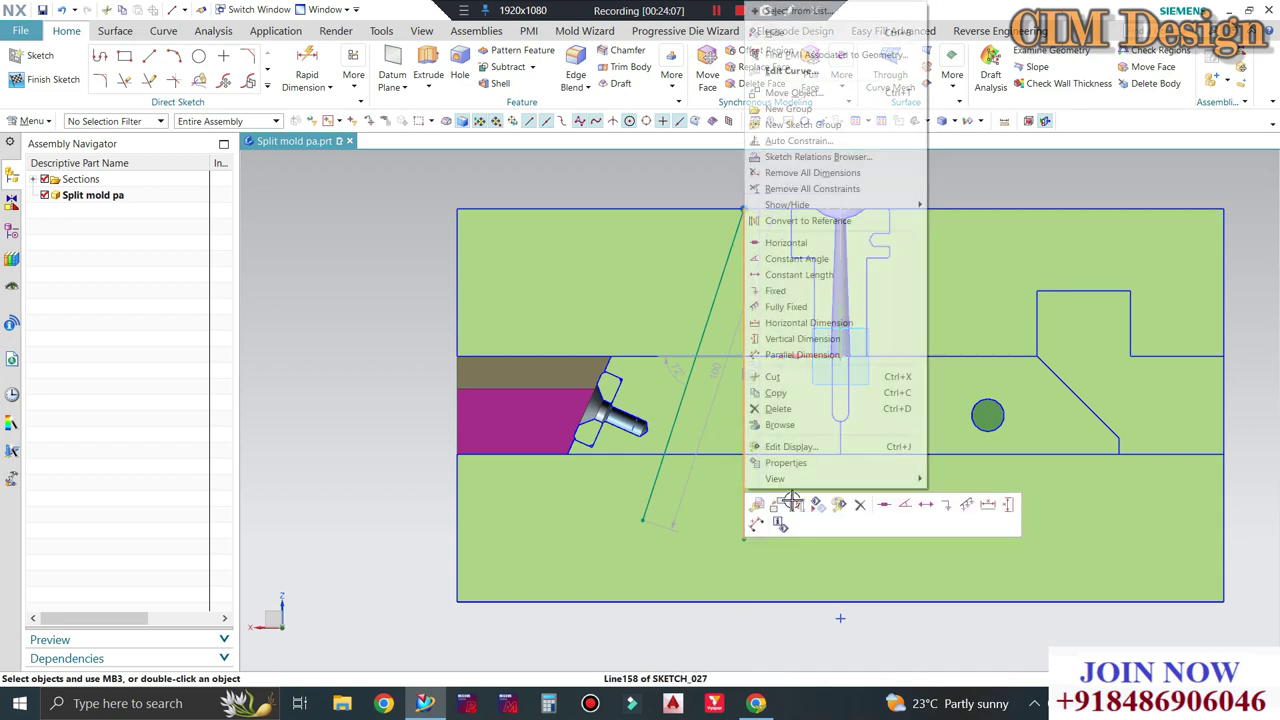
pyautogui.click(775, 522)
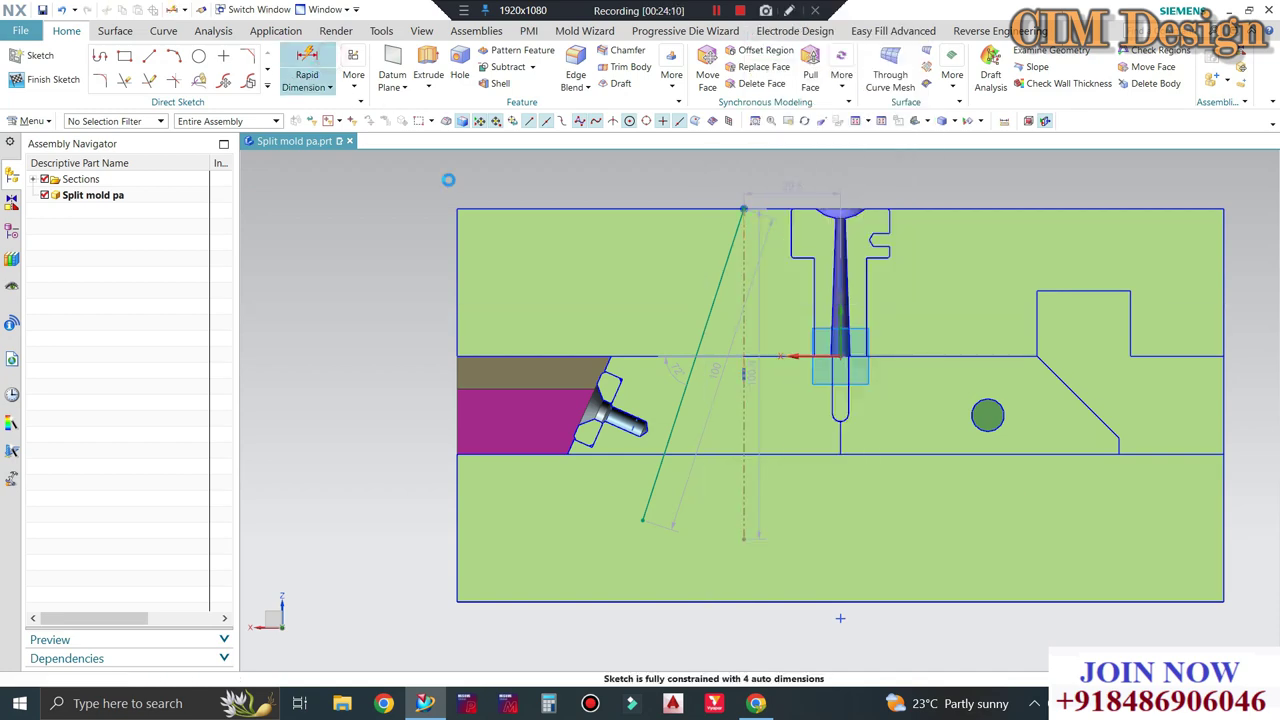
pyautogui.click(686, 386)
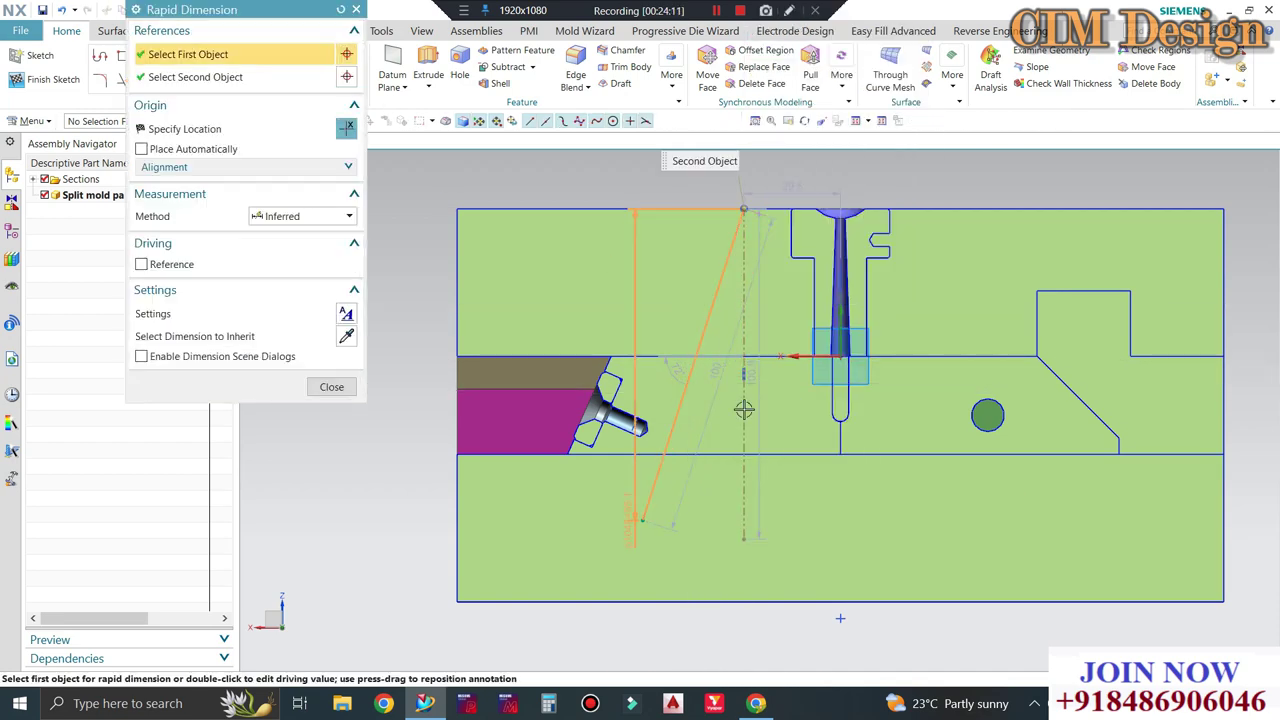
pyautogui.click(743, 409)
pyautogui.click(742, 408)
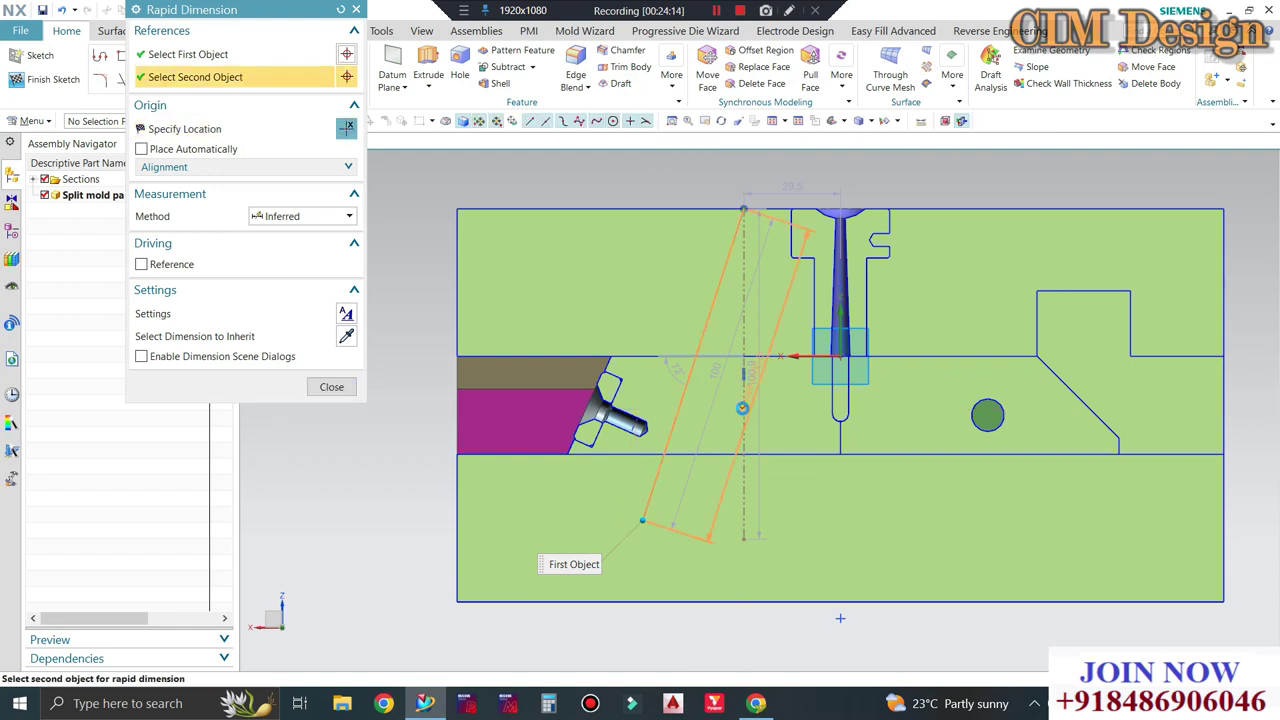
pyautogui.click(742, 408)
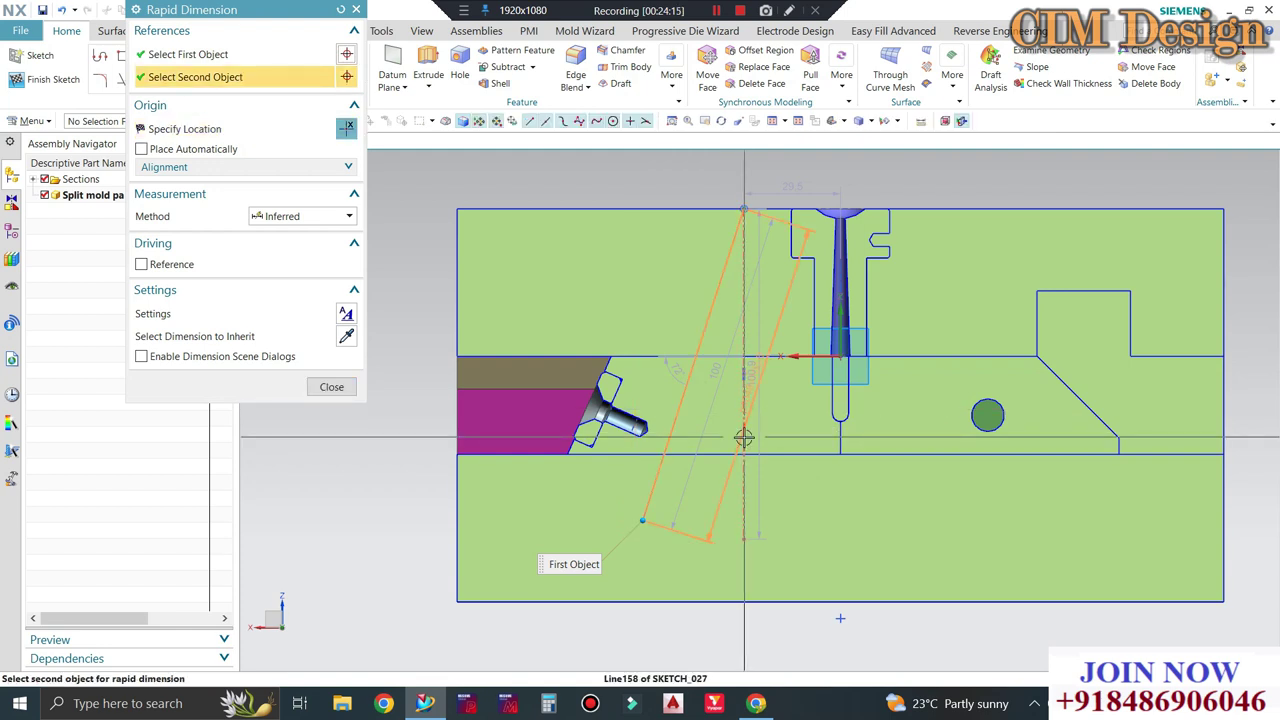
pyautogui.click(714, 537)
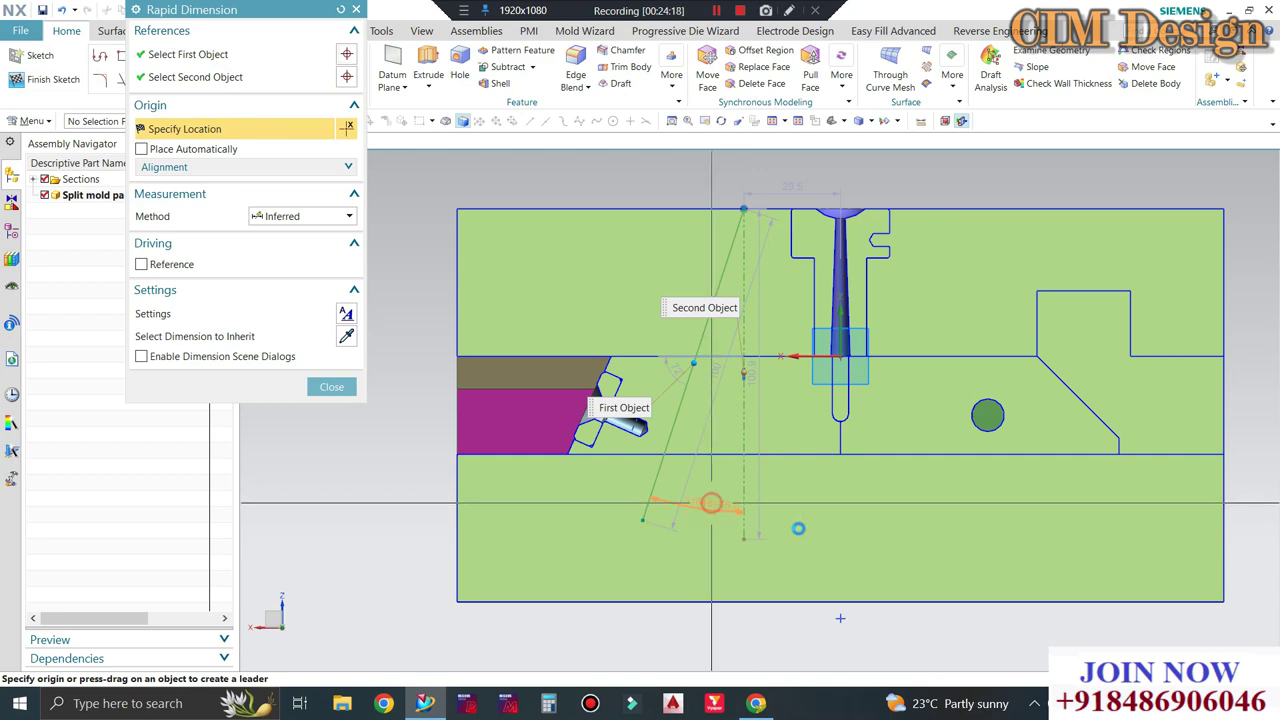
pyautogui.click(802, 530)
pyautogui.write('22')
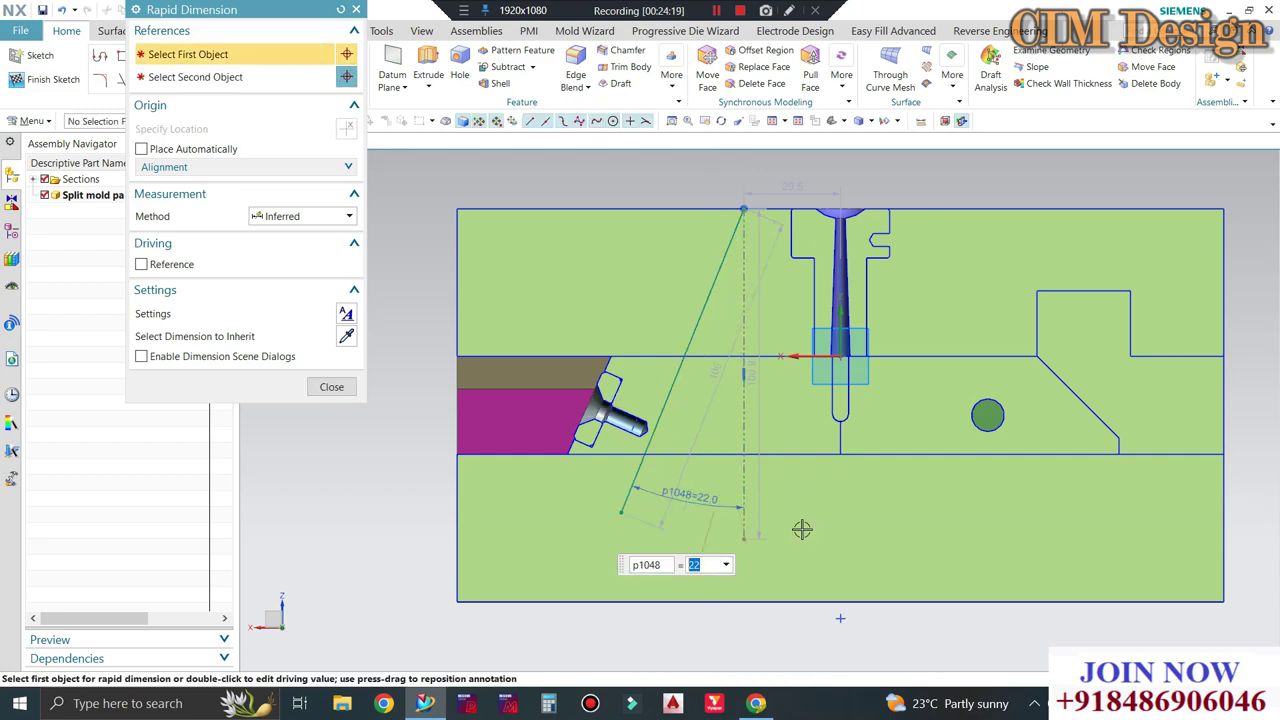
pyautogui.press('Return')
pyautogui.press('Escape')
# Zoom in and out to review the fully constrained sketch.
pyautogui.scroll(3, 636, 445)
pyautogui.scroll(2, 634, 440)
pyautogui.scroll(-2, 634, 449)
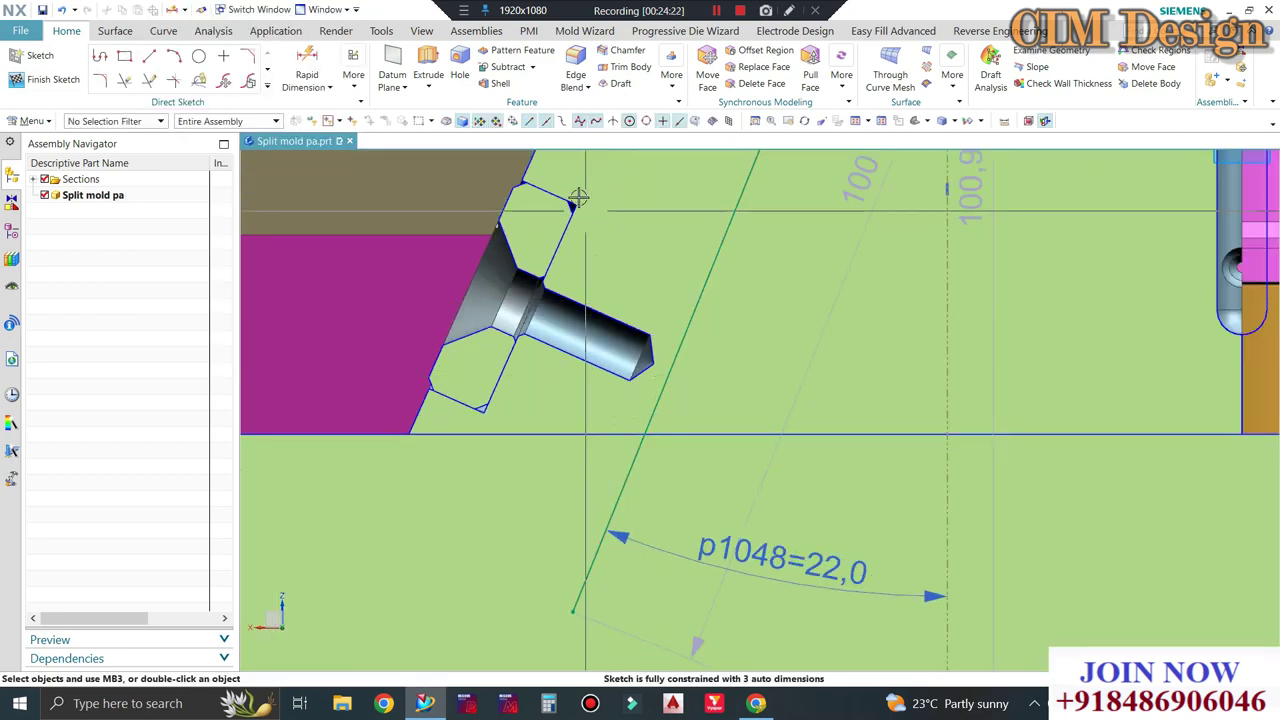
pyautogui.scroll(1, 722, 302)
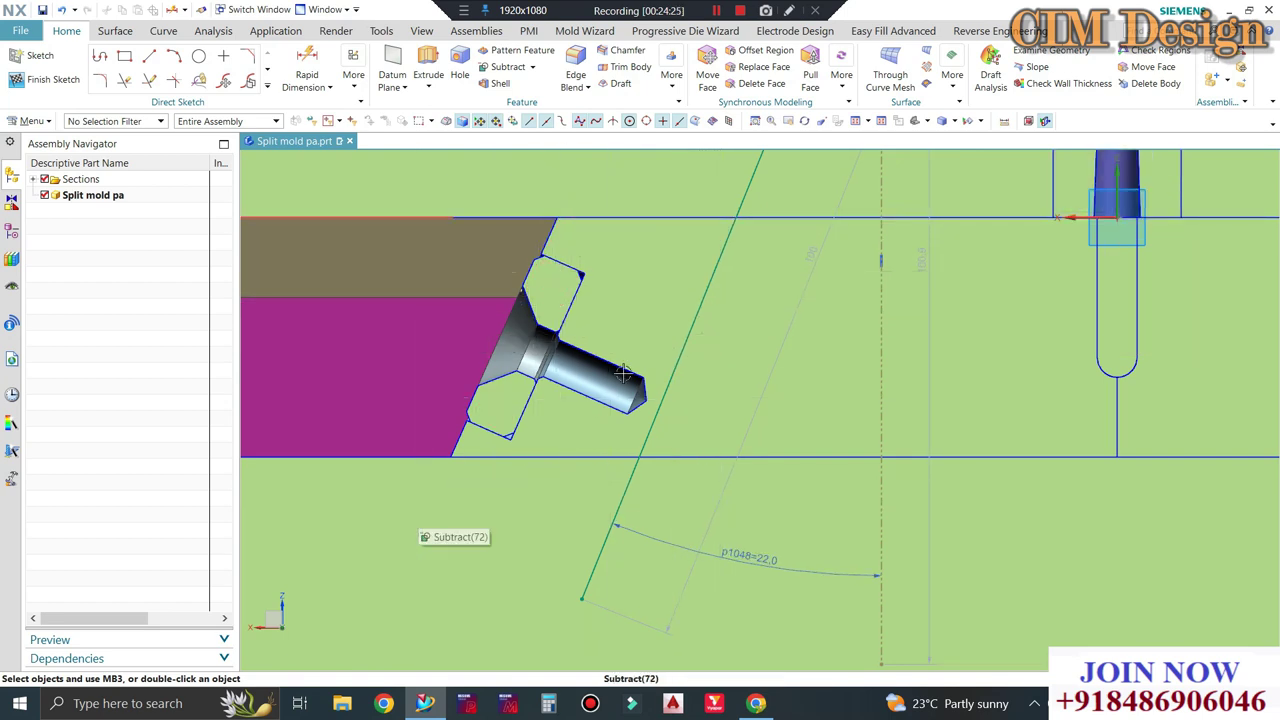
pyautogui.scroll(-1, 668, 449)
pyautogui.scroll(-1, 691, 389)
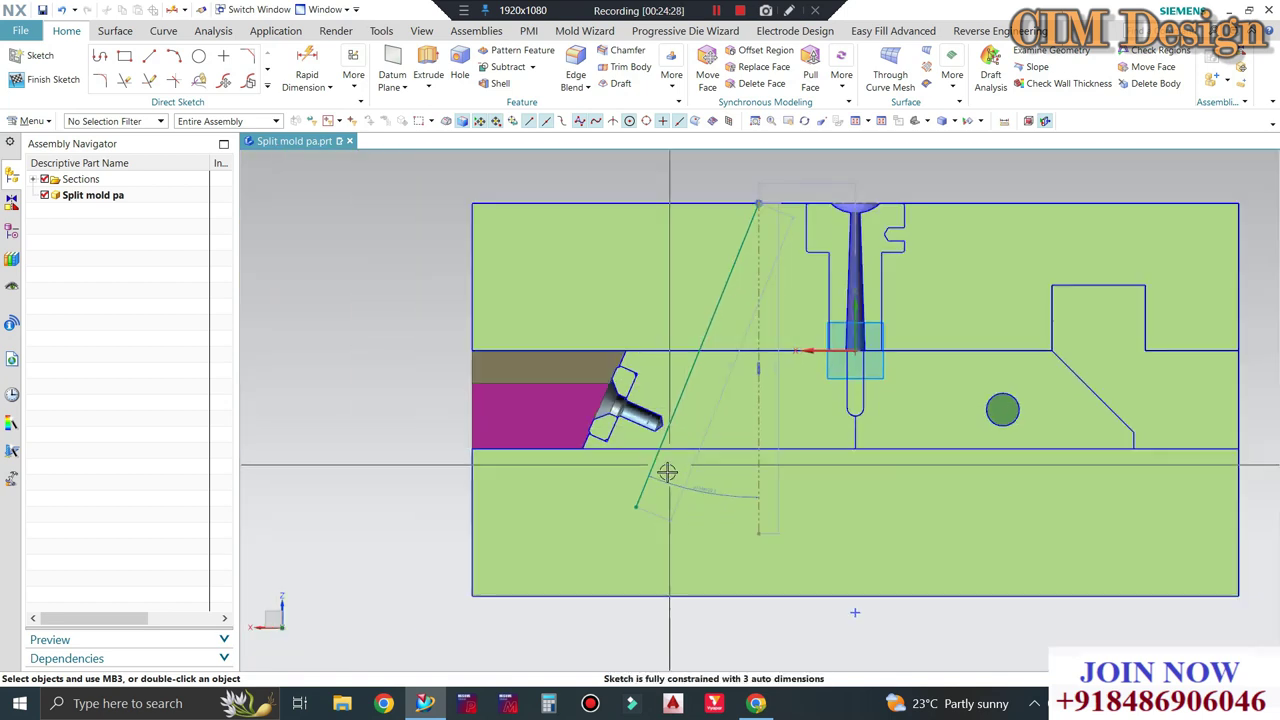
pyautogui.scroll(-1, 666, 471)
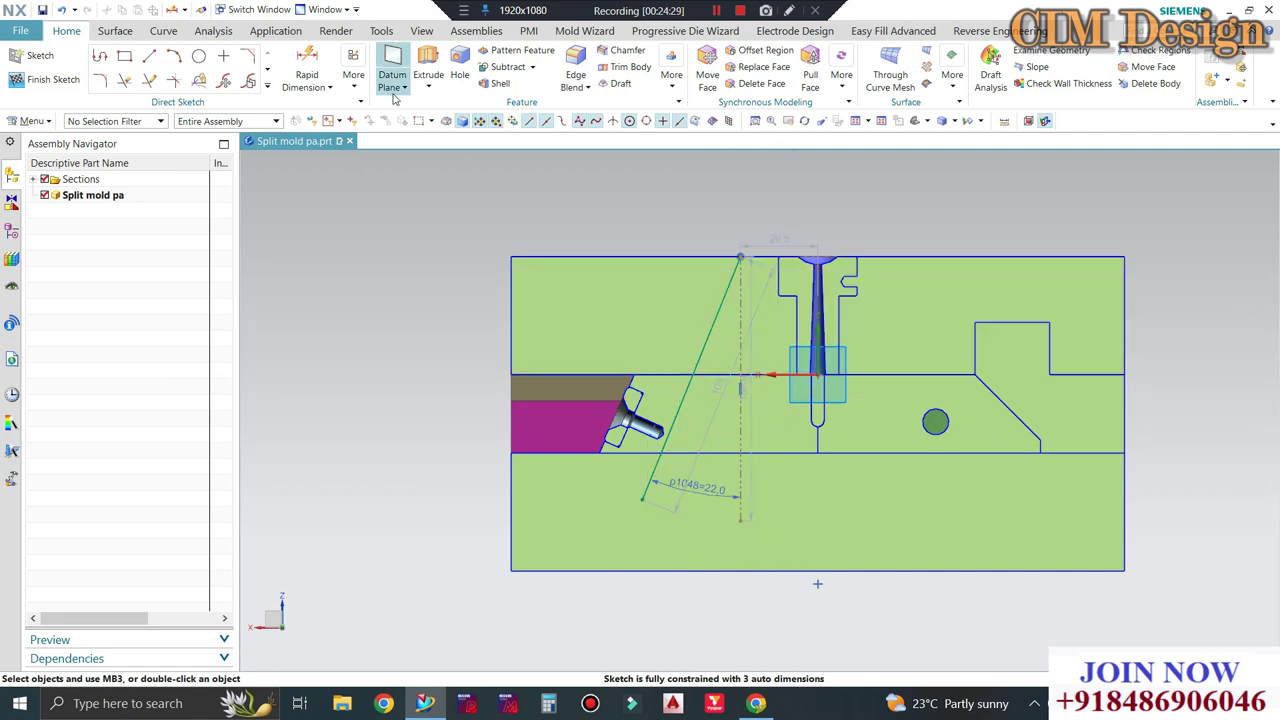
# Attempt a plate-edge-to-slanted-line distance dimension, then remove the conflicting 2.0 dimension.
pyautogui.click(312, 62)
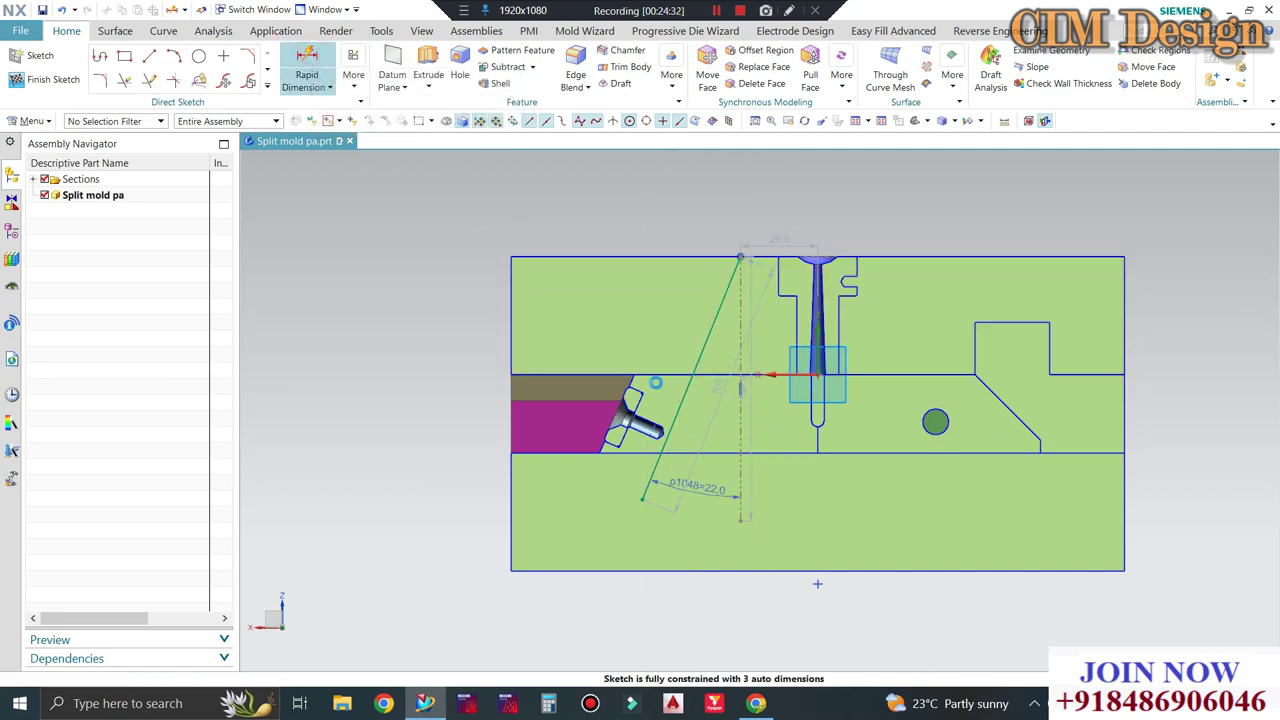
pyautogui.scroll(3, 643, 383)
pyautogui.scroll(2, 613, 369)
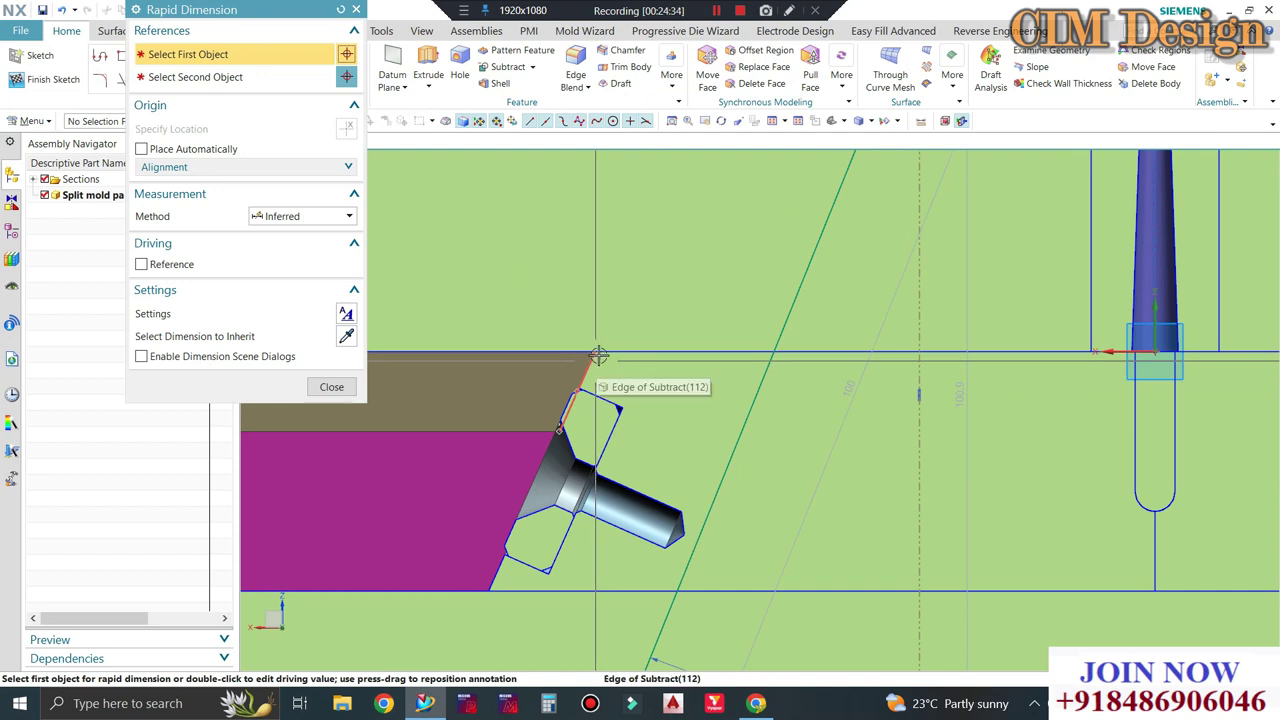
pyautogui.click(590, 365)
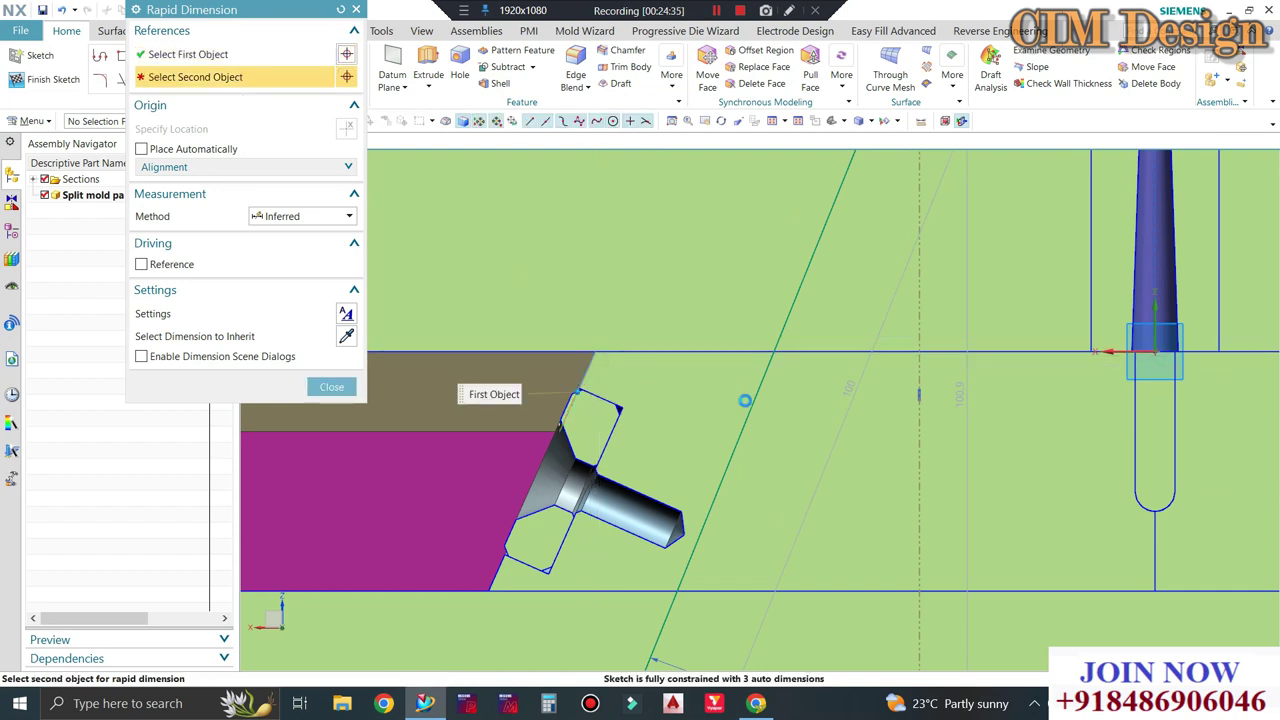
pyautogui.click(750, 398)
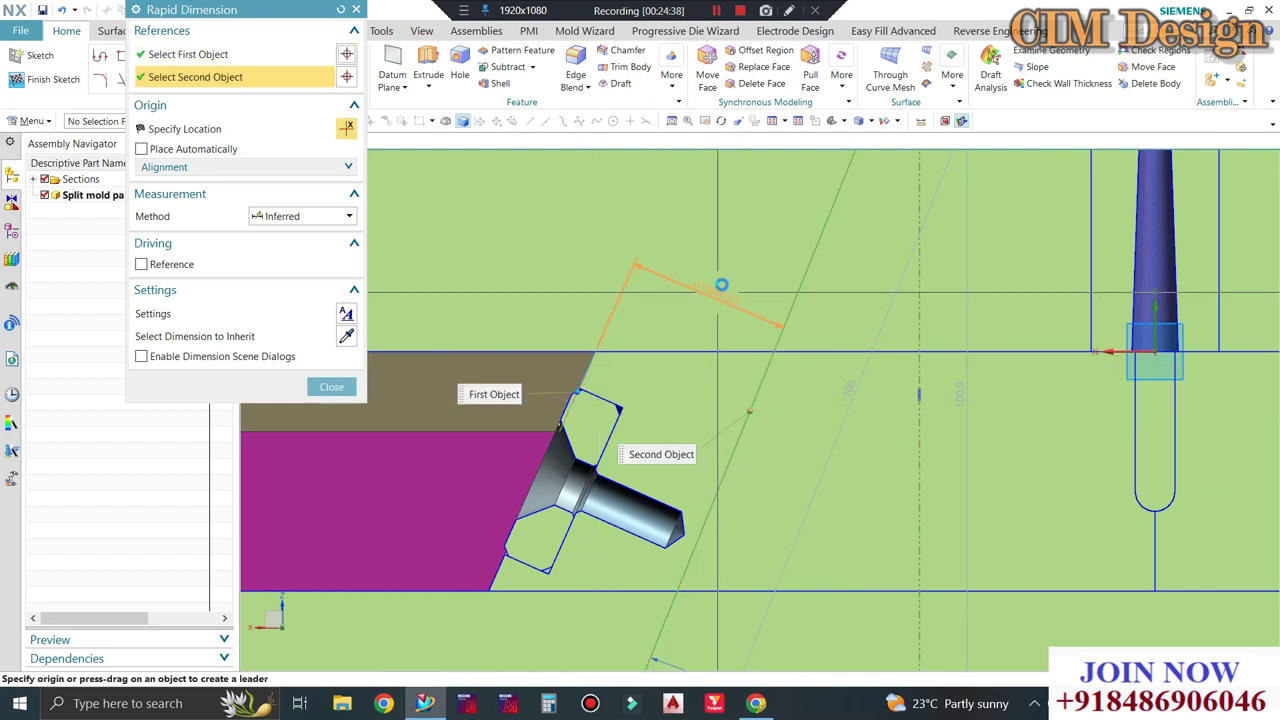
pyautogui.click(722, 285)
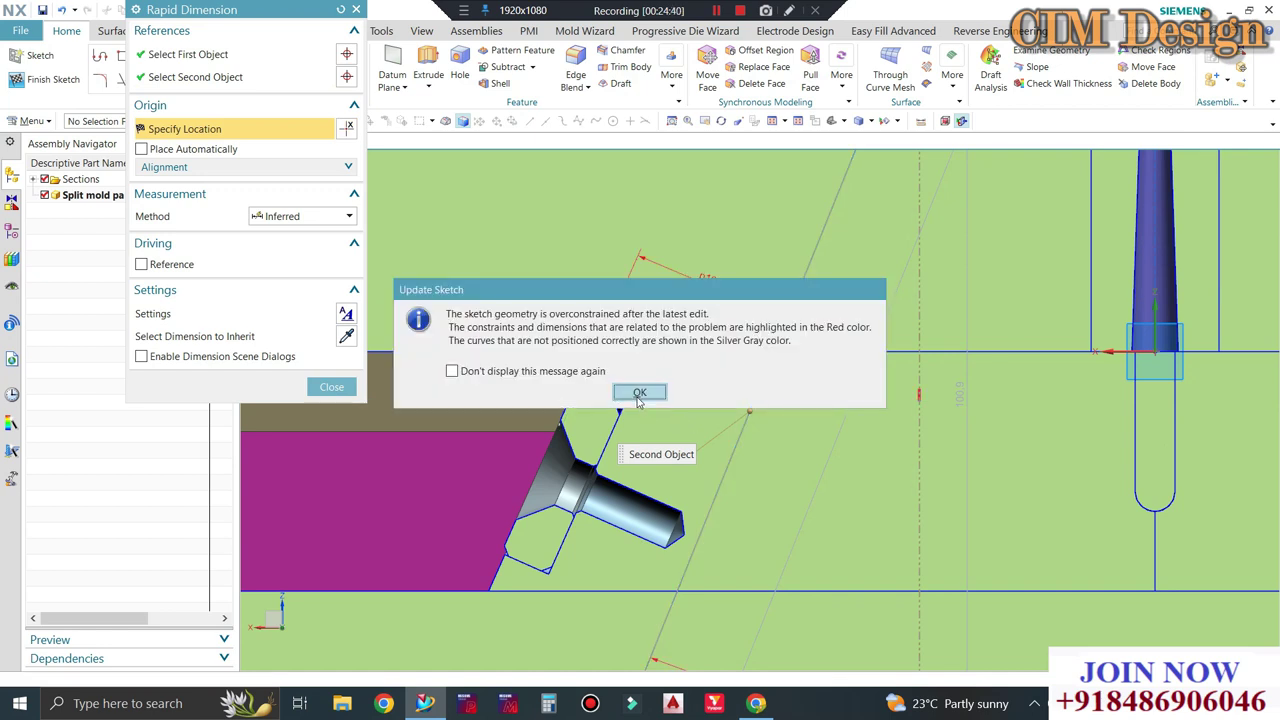
pyautogui.click(639, 393)
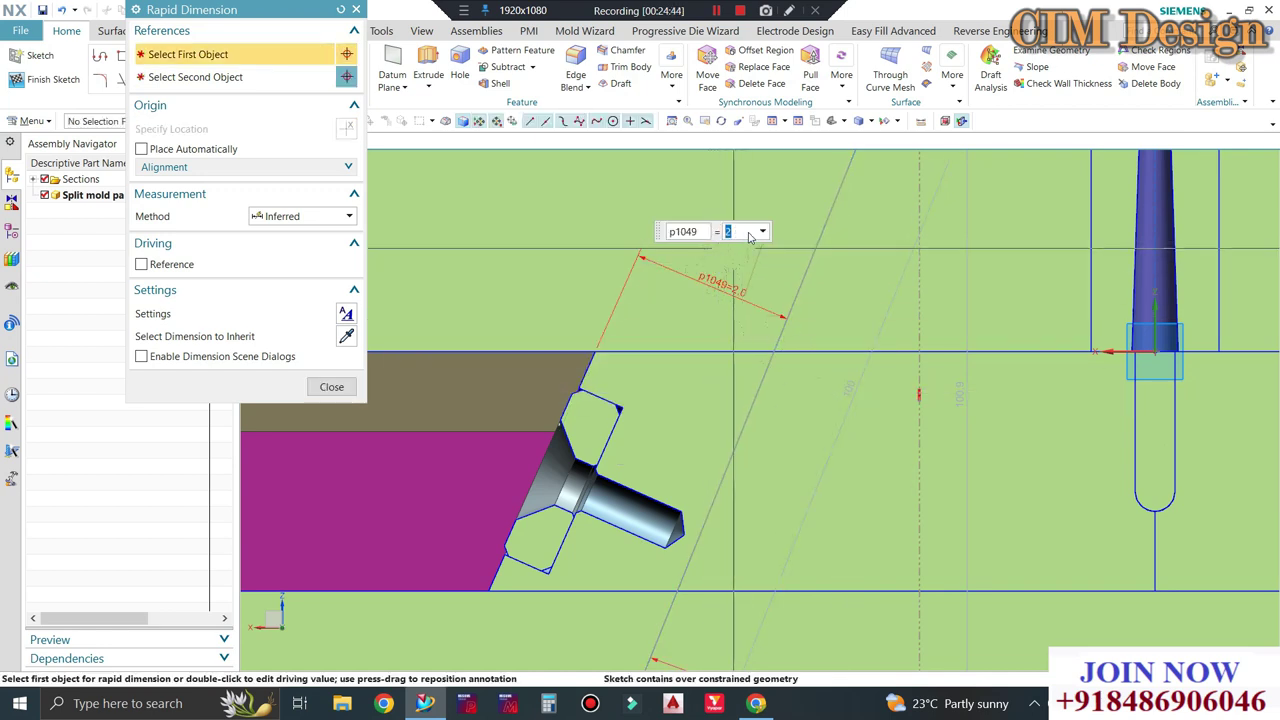
pyautogui.middleClick(740, 292)
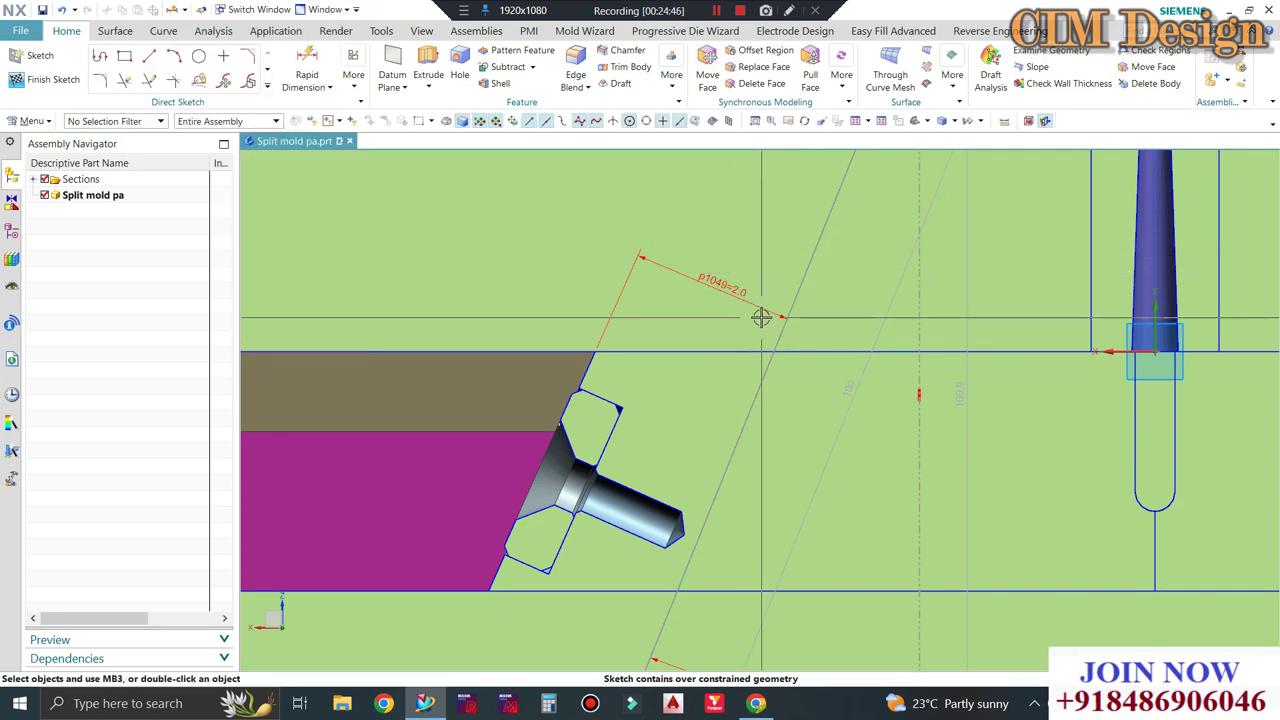
pyautogui.hotkey('ctrl', 'q')
pyautogui.scroll(3, 653, 373)
pyautogui.scroll(2, 677, 423)
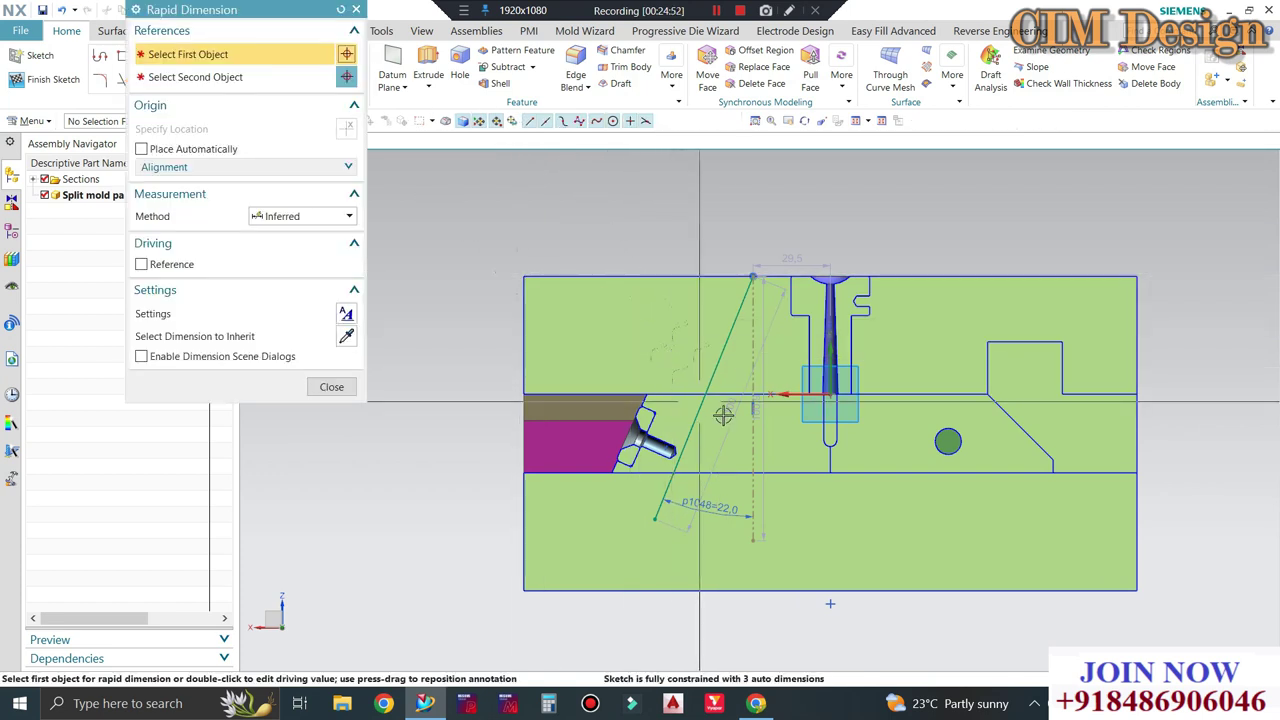
# Dimension the slanted line's top end horizontally to the sprue edge, changing 29.5 to 30.
pyautogui.click(752, 276)
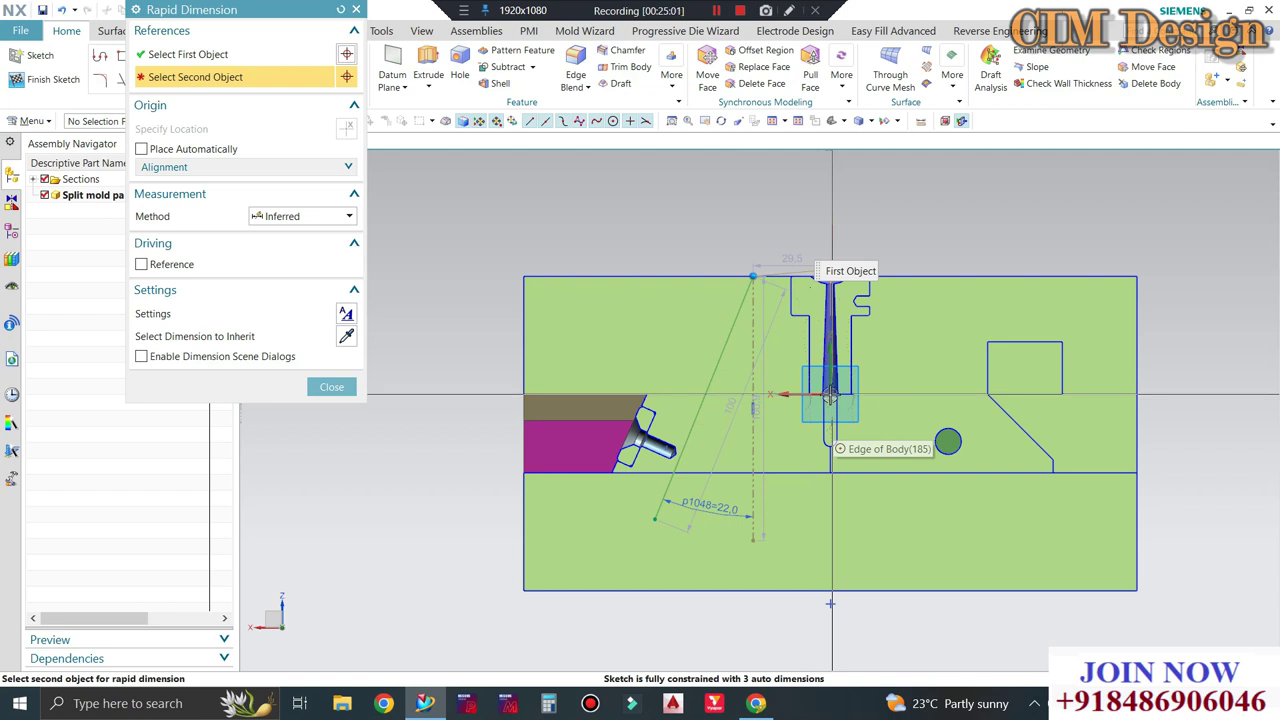
pyautogui.scroll(2, 831, 393)
pyautogui.scroll(1, 830, 396)
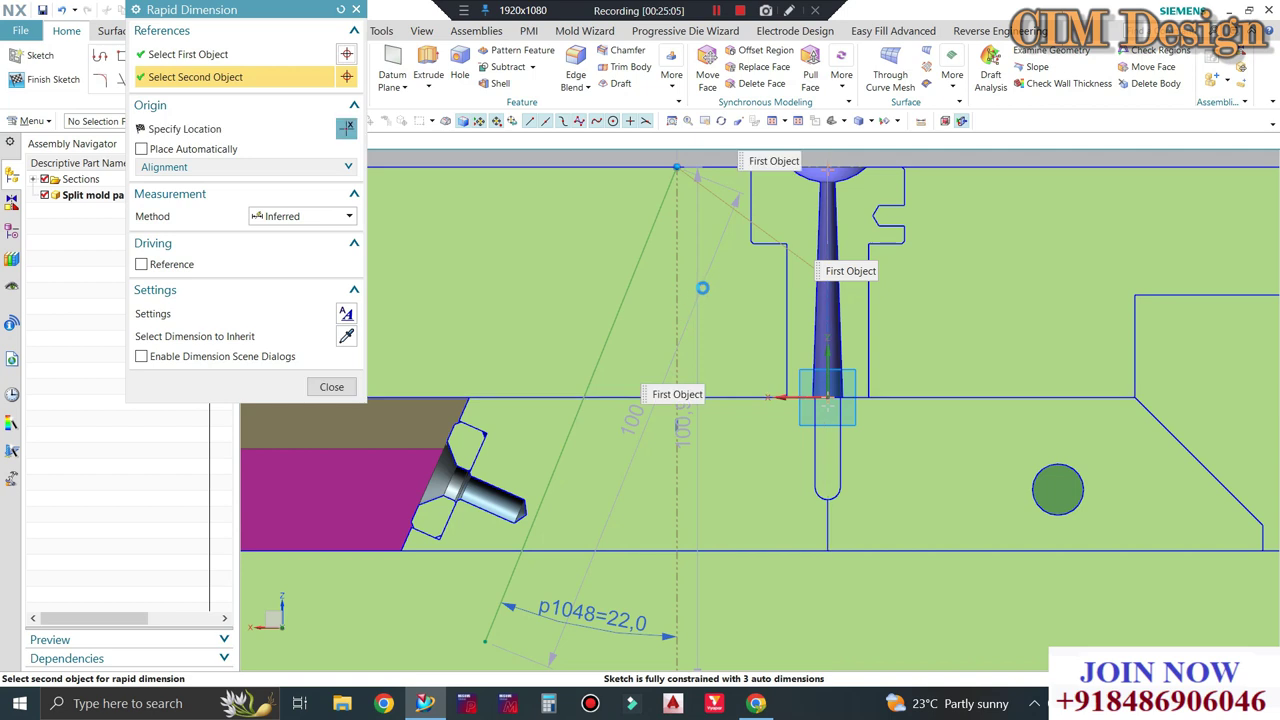
pyautogui.scroll(-2, 697, 297)
pyautogui.scroll(-1, 697, 297)
pyautogui.click(690, 300)
pyautogui.click(702, 601)
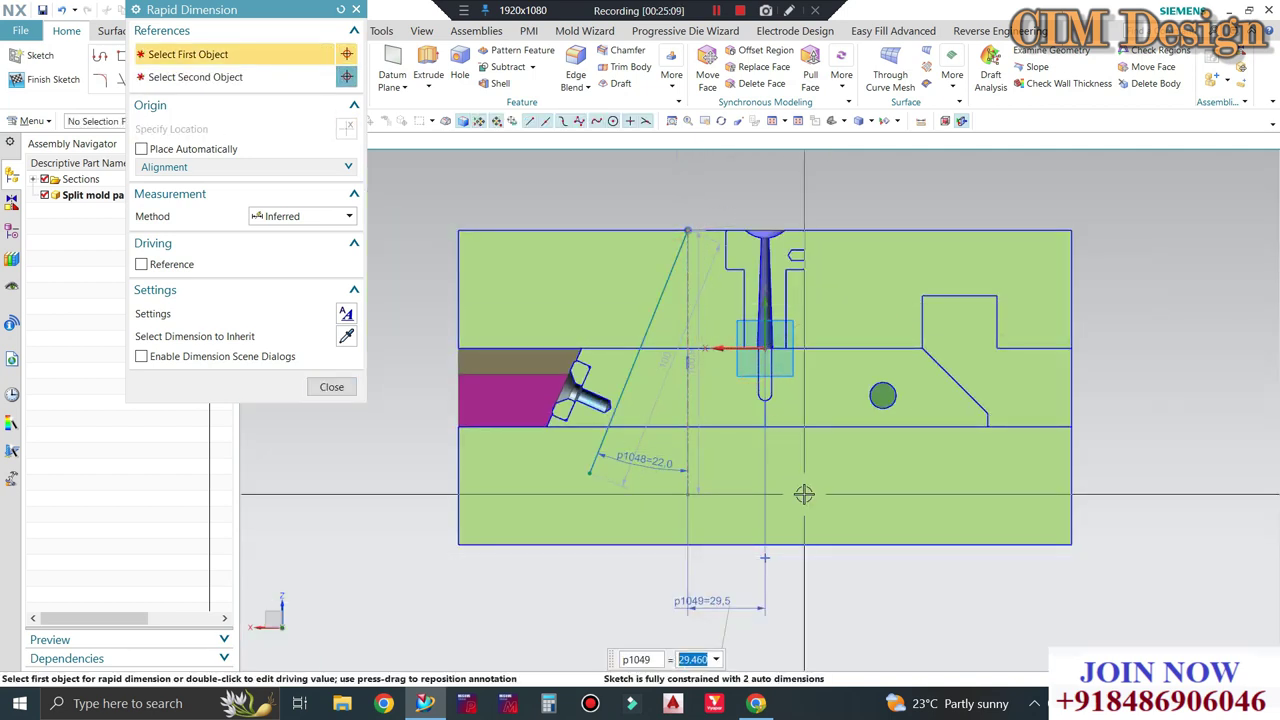
pyautogui.write('30')
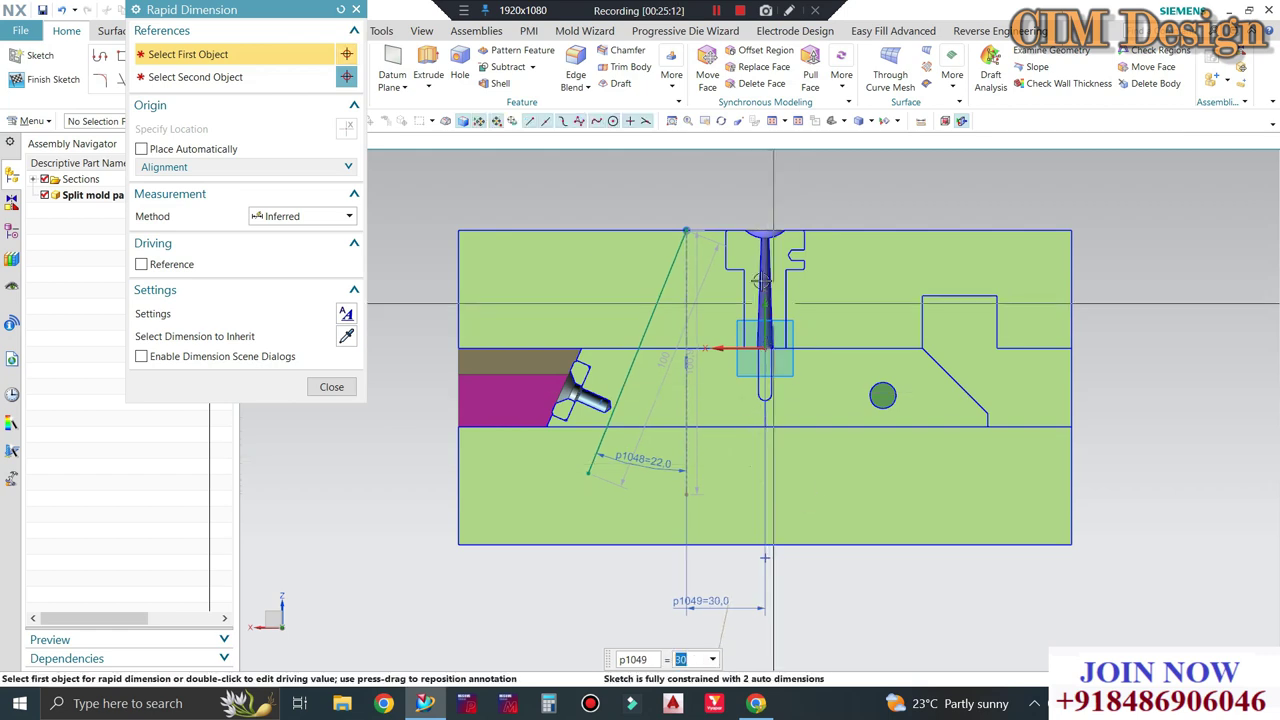
pyautogui.click(330, 388)
pyautogui.scroll(3, 598, 456)
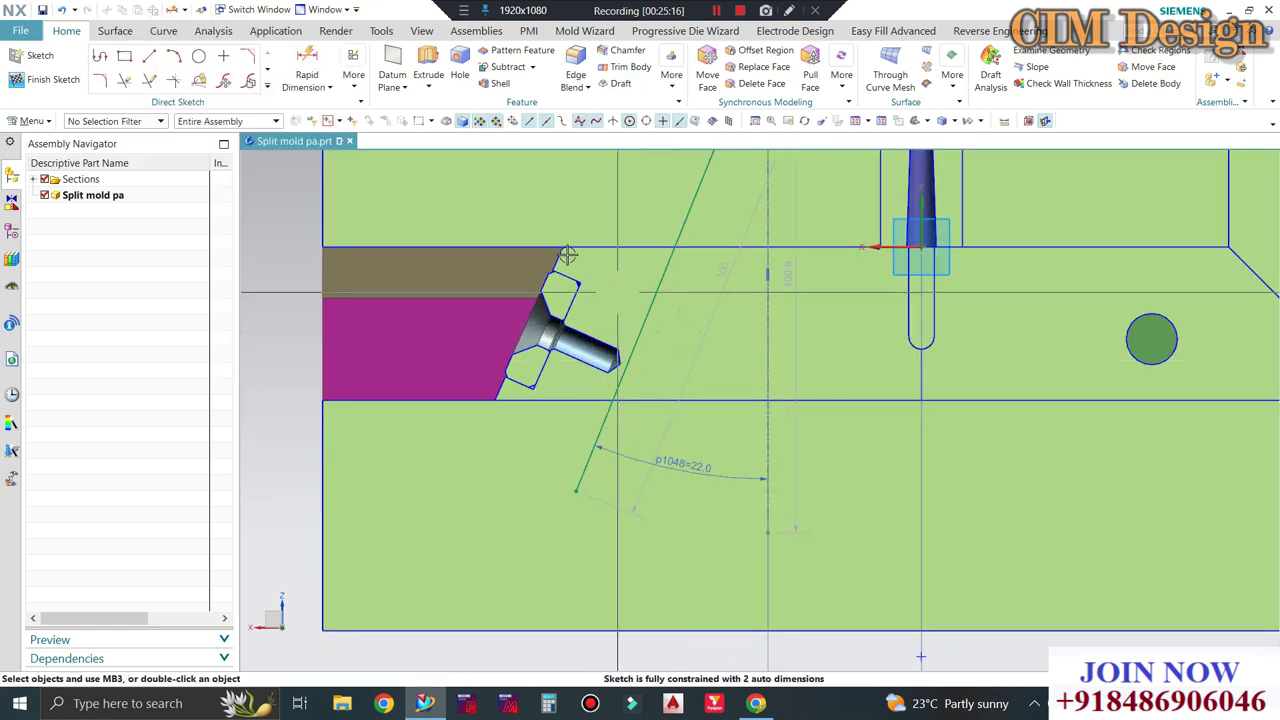
pyautogui.click(307, 55)
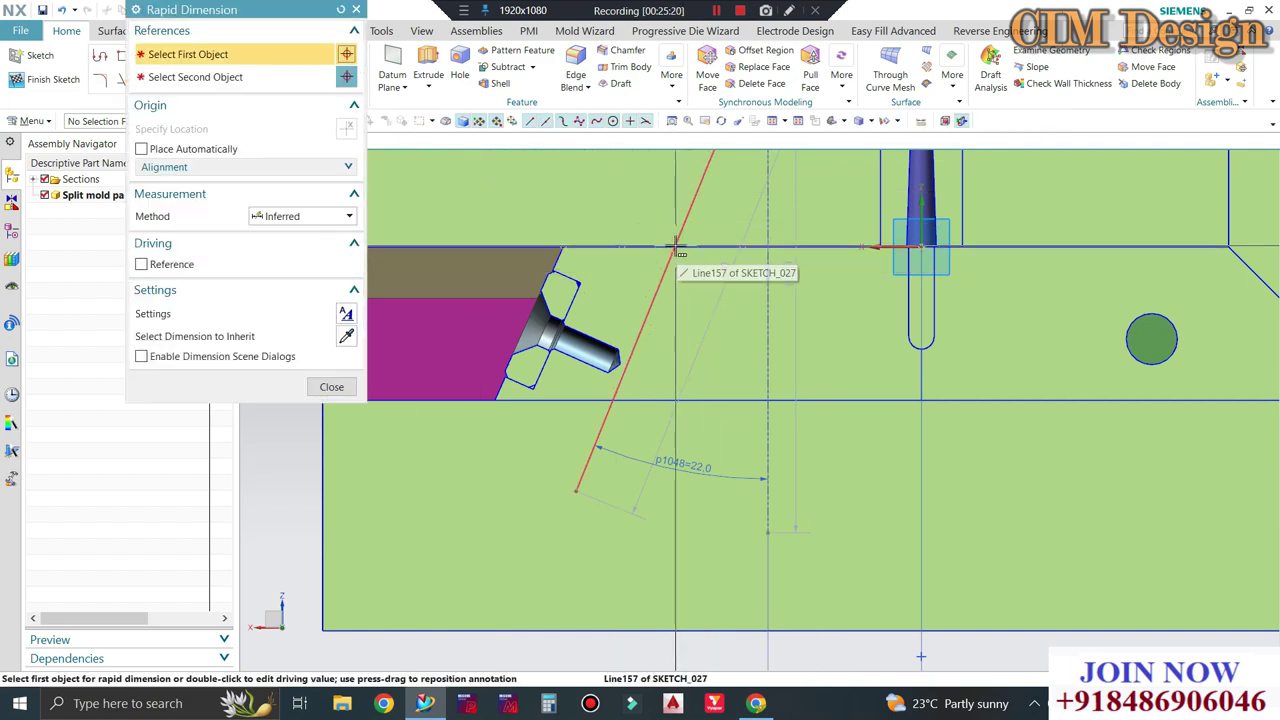
# Place a 47.7 vertical dimension from the plate's top edge to the angled line's lower end.
pyautogui.click(566, 245)
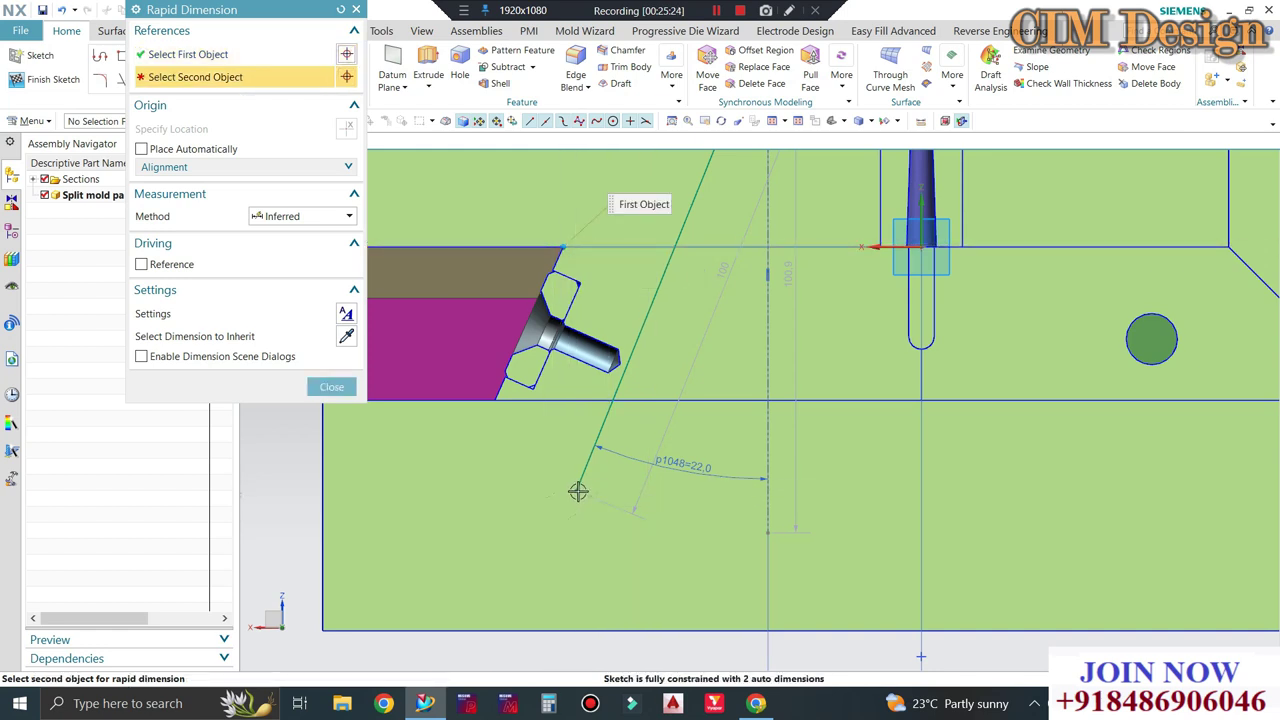
pyautogui.click(577, 490)
pyautogui.scroll(2, 480, 440)
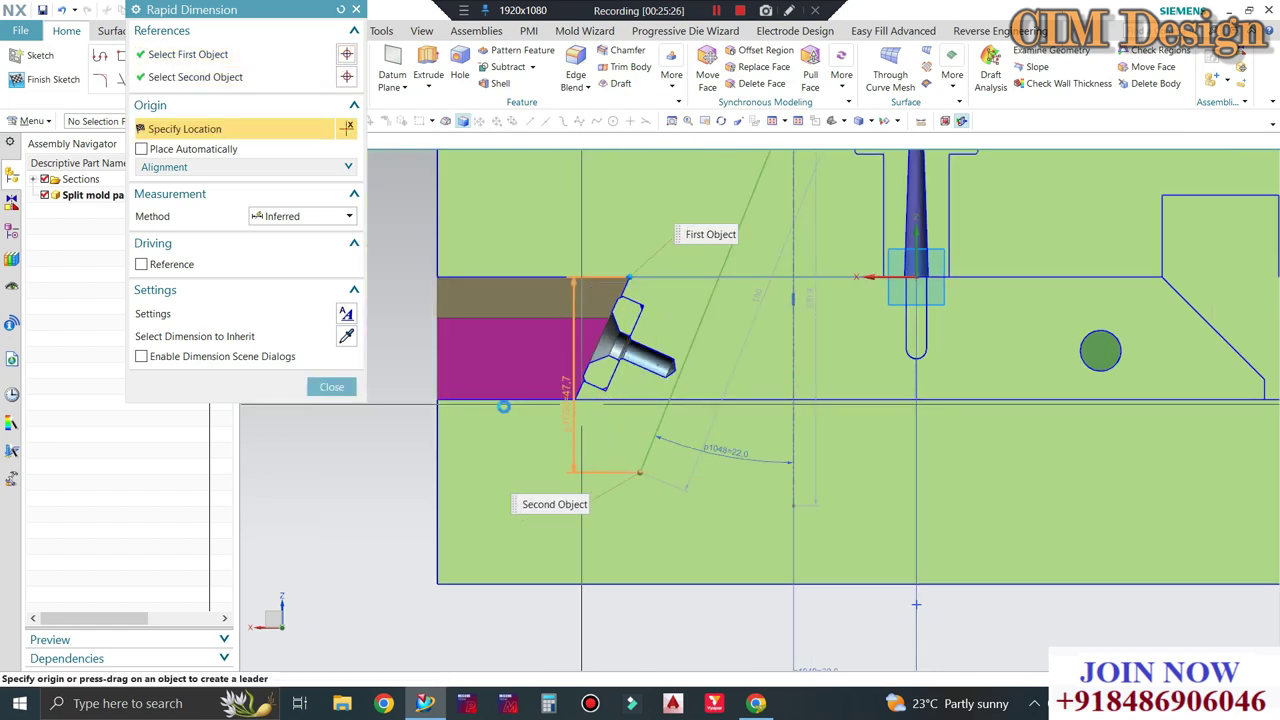
pyautogui.click(409, 360)
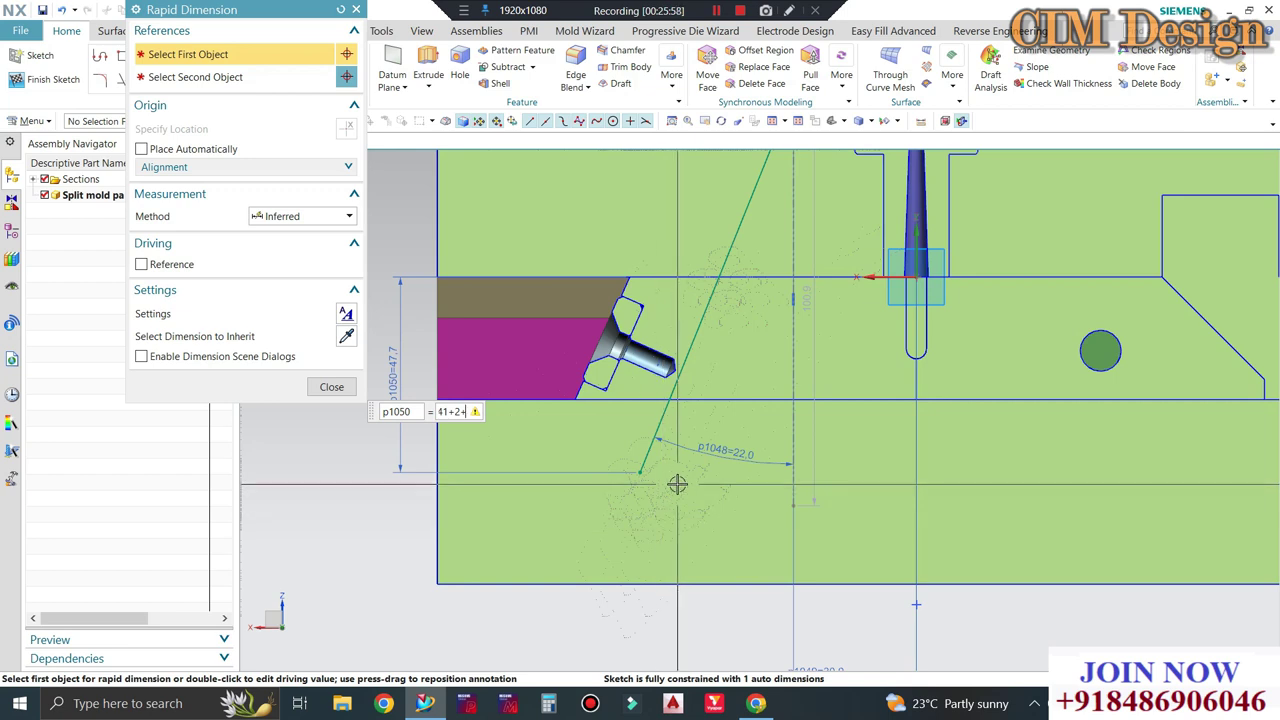
# Set the angled line's vertical dimension to 51 and finish dimensioning.
pyautogui.press('Return')
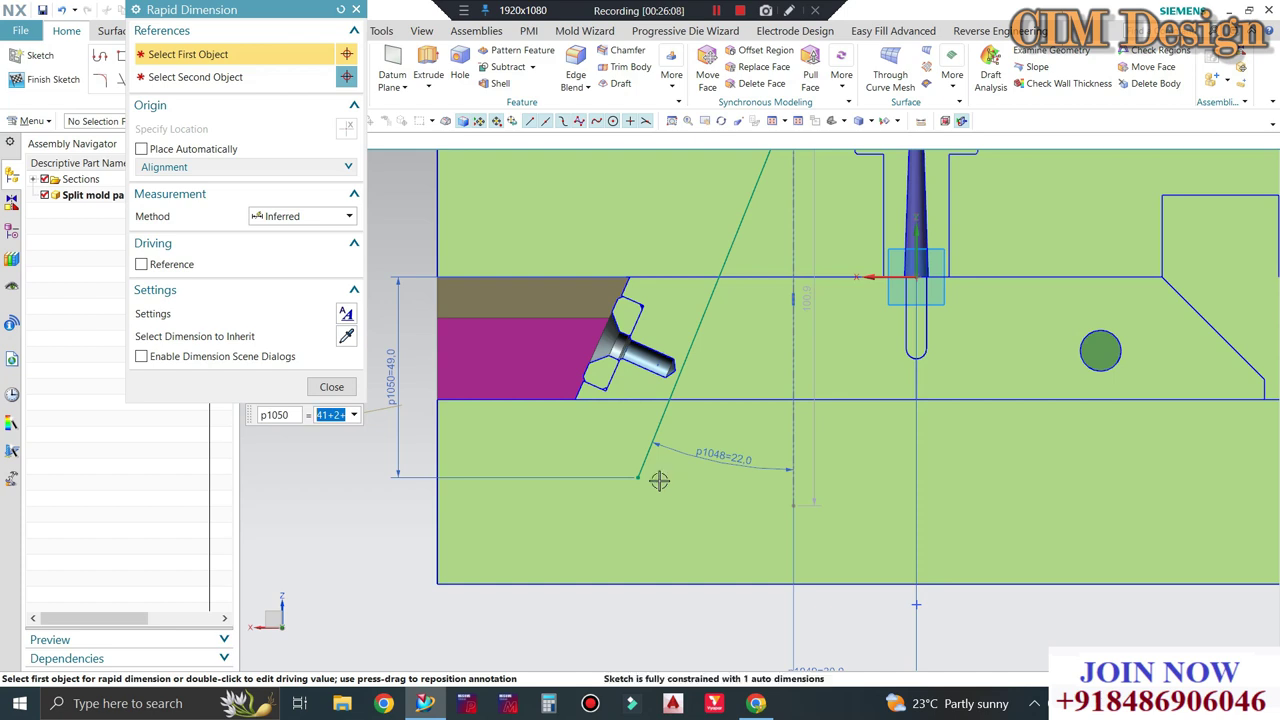
pyautogui.scroll(-1, 817, 443)
pyautogui.scroll(1, 631, 457)
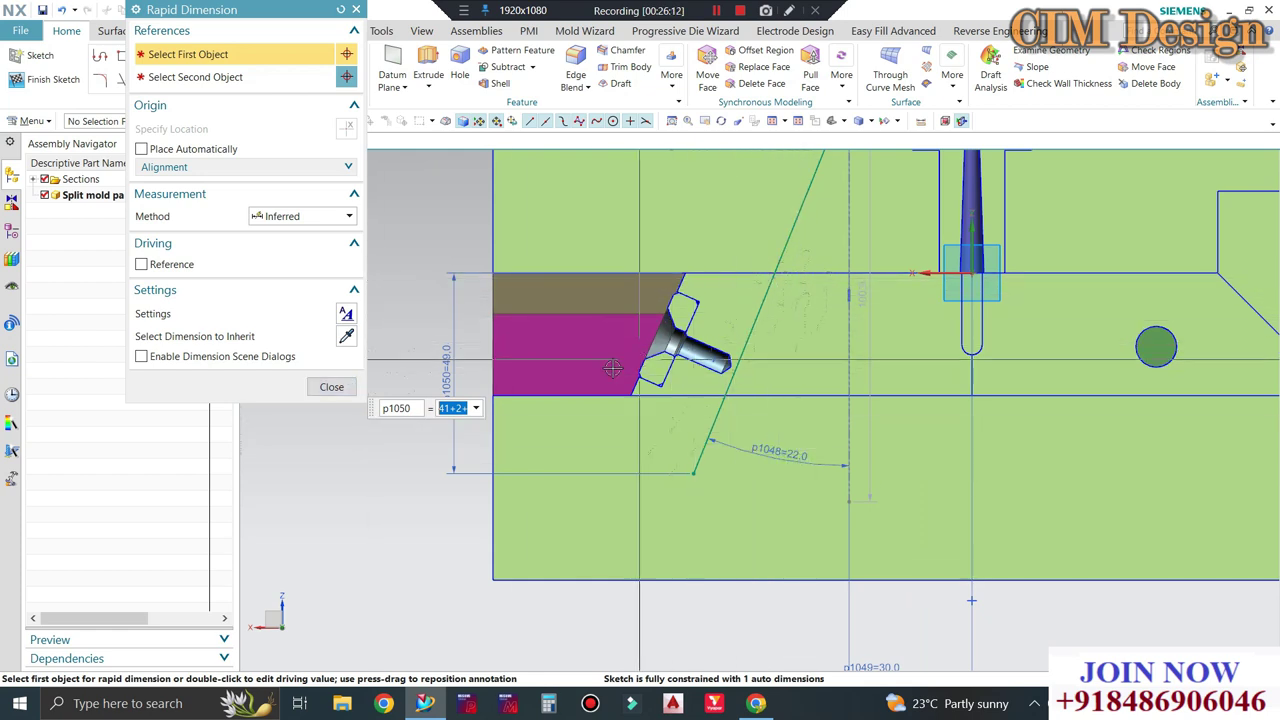
pyautogui.click(460, 410)
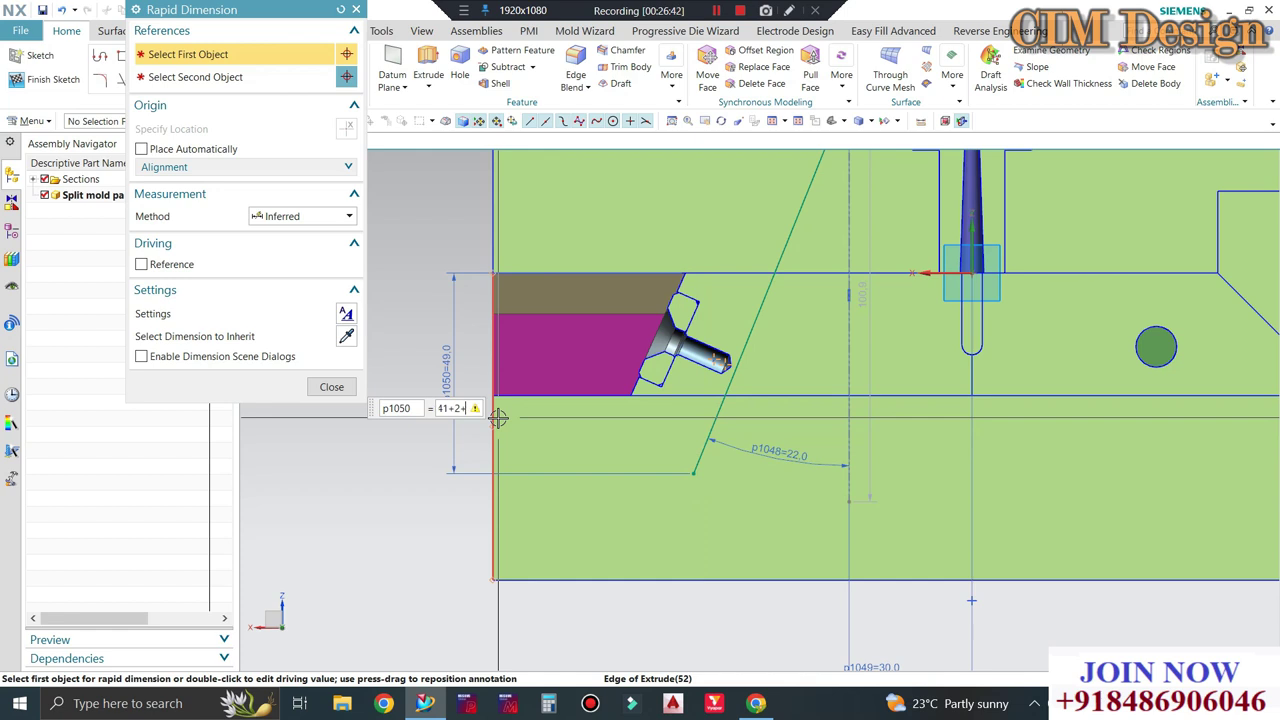
pyautogui.write('6')
pyautogui.press('Return')
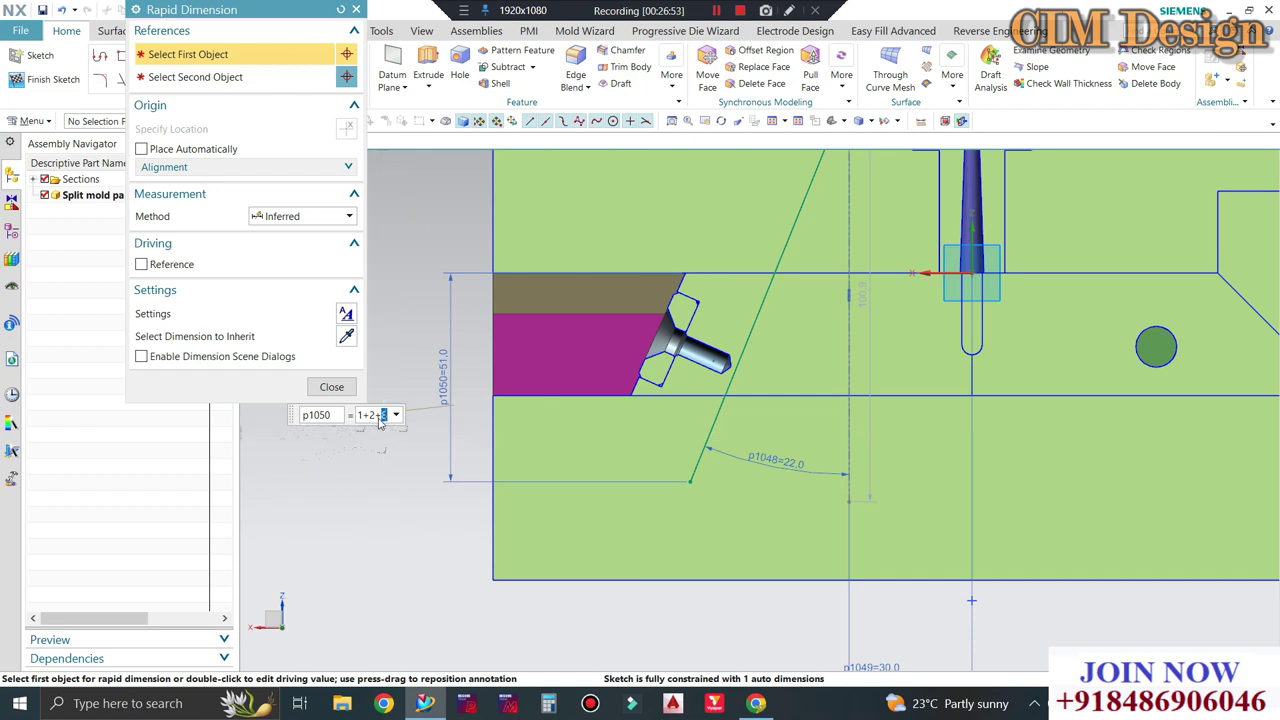
pyautogui.click(331, 387)
# Finish the sketch and turn off the section cut to show the whole mold.
pyautogui.scroll(-3, 600, 410)
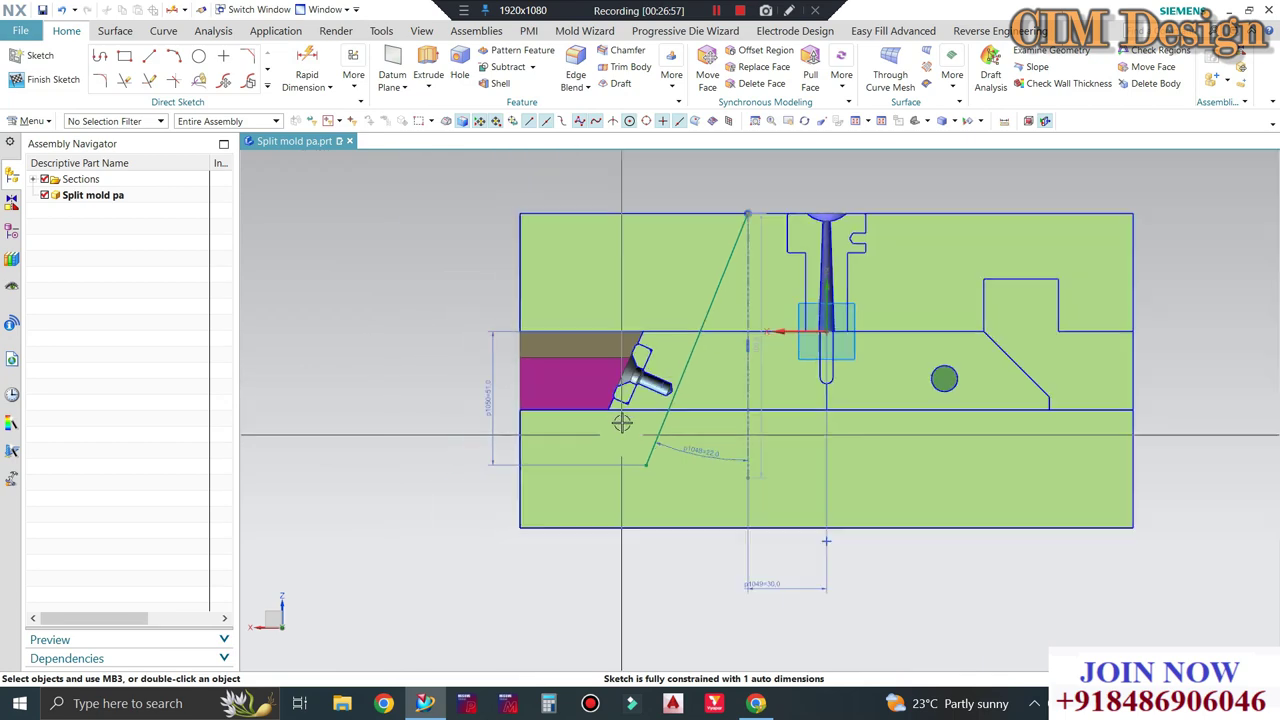
pyautogui.moveTo(623, 423)
pyautogui.mouseDown(button='middle')
pyautogui.moveTo(648, 414)
pyautogui.moveTo(600, 440)
pyautogui.mouseUp(button='middle')
pyautogui.click(47, 79)
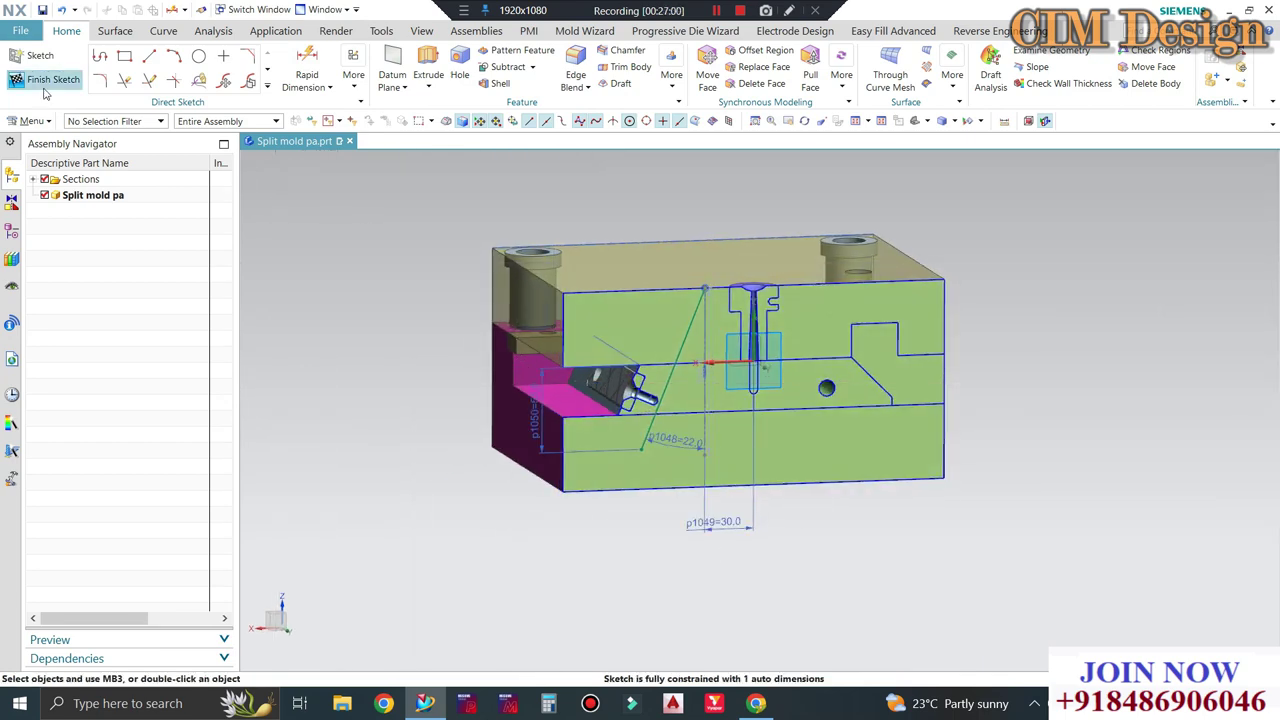
pyautogui.click(1044, 121)
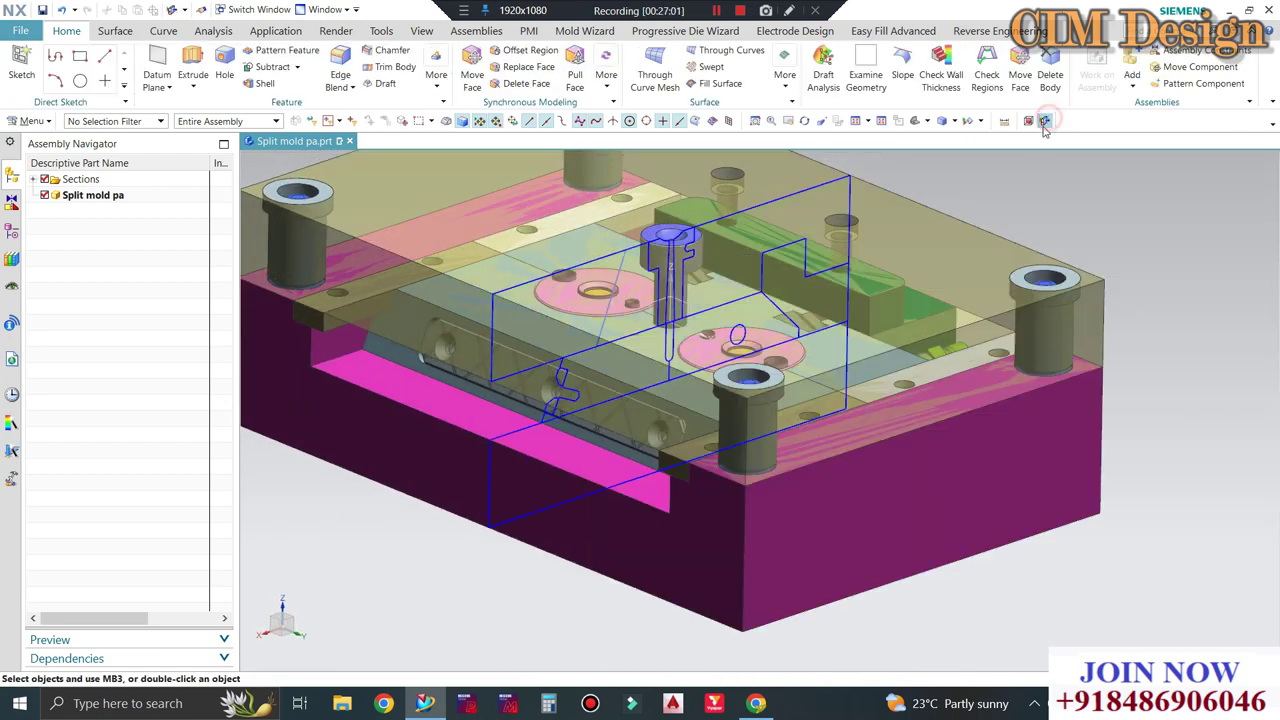
pyautogui.click(44, 179)
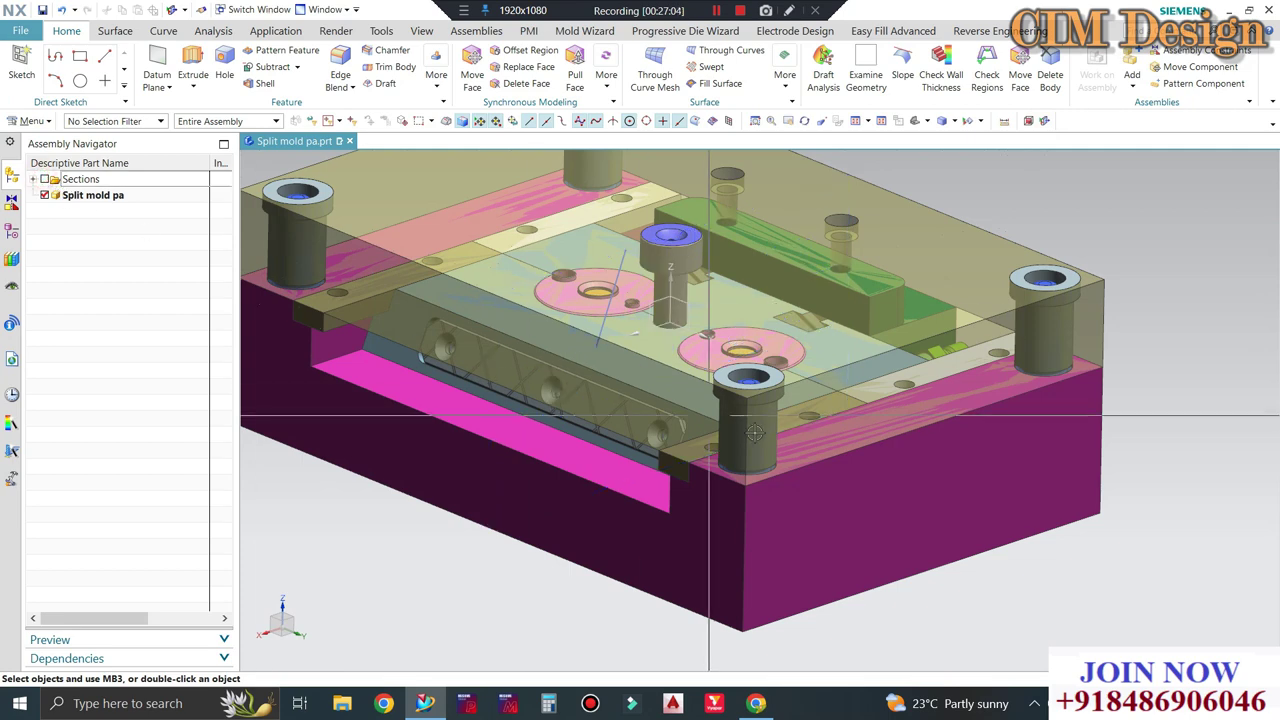
pyautogui.scroll(-2, 640, 400)
pyautogui.moveTo(640, 400); pyautogui.dragTo(668, 338, button='middle')
pyautogui.scroll(4, 668, 338)
pyautogui.scroll(1, 668, 338)
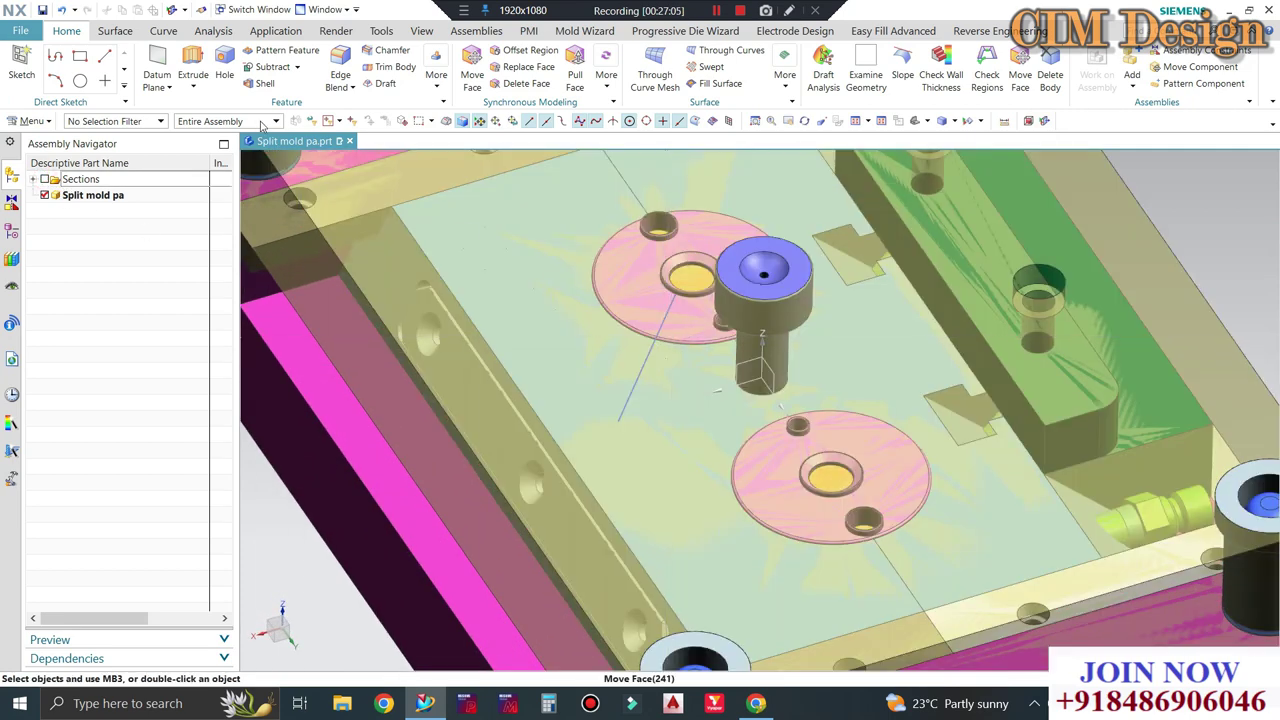
# Sweep a 12 mm outer-diameter tube along the angled line and orbit to inspect it.
pyautogui.click(30, 121)
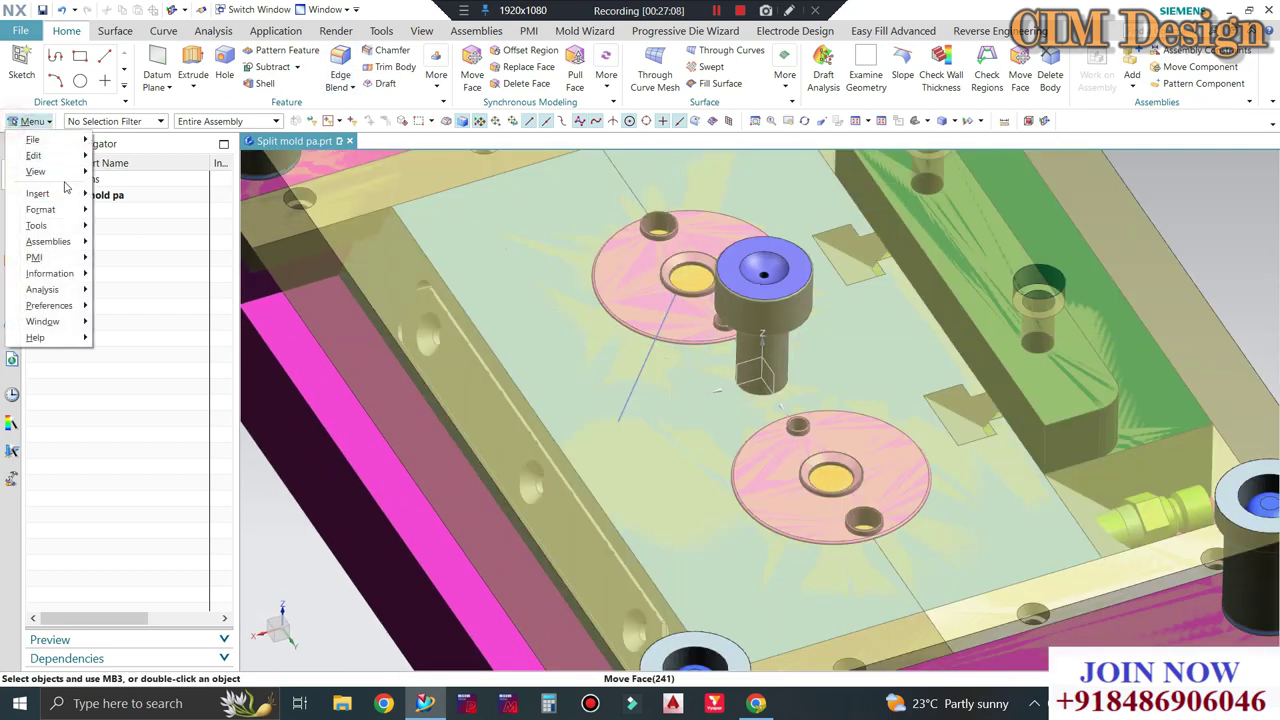
pyautogui.click(45, 193)
pyautogui.click(152, 460)
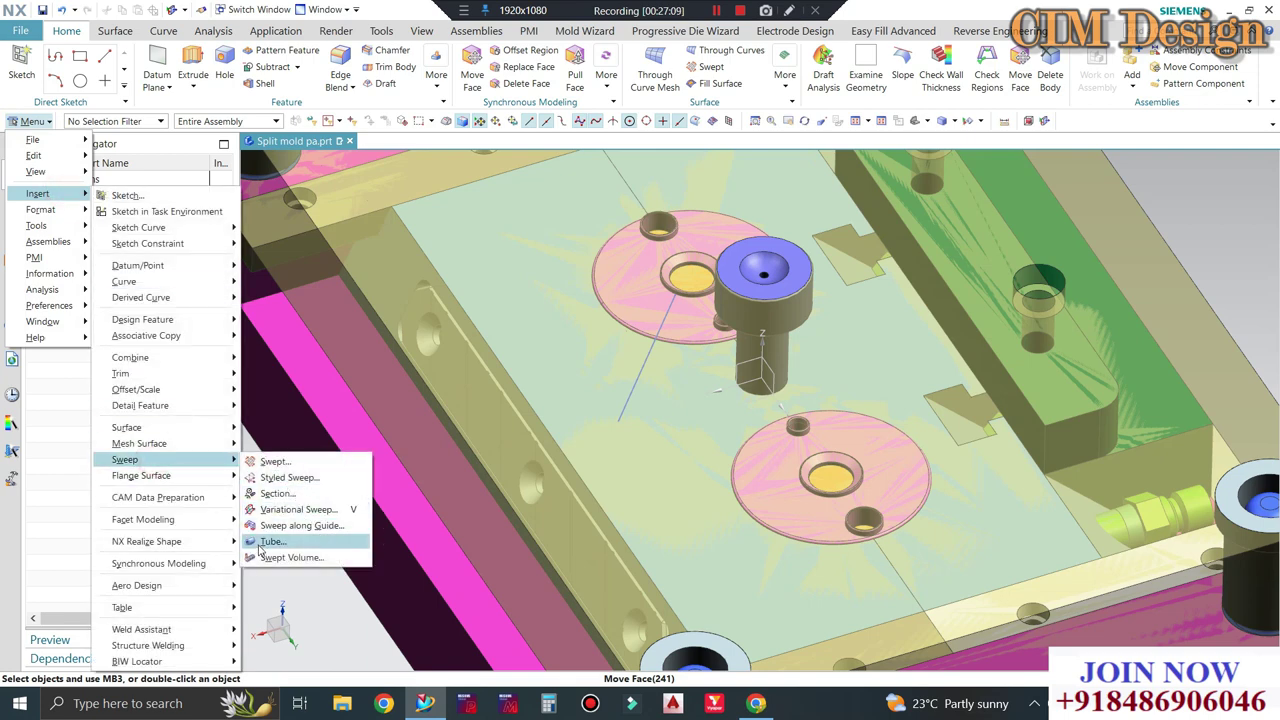
pyautogui.click(272, 541)
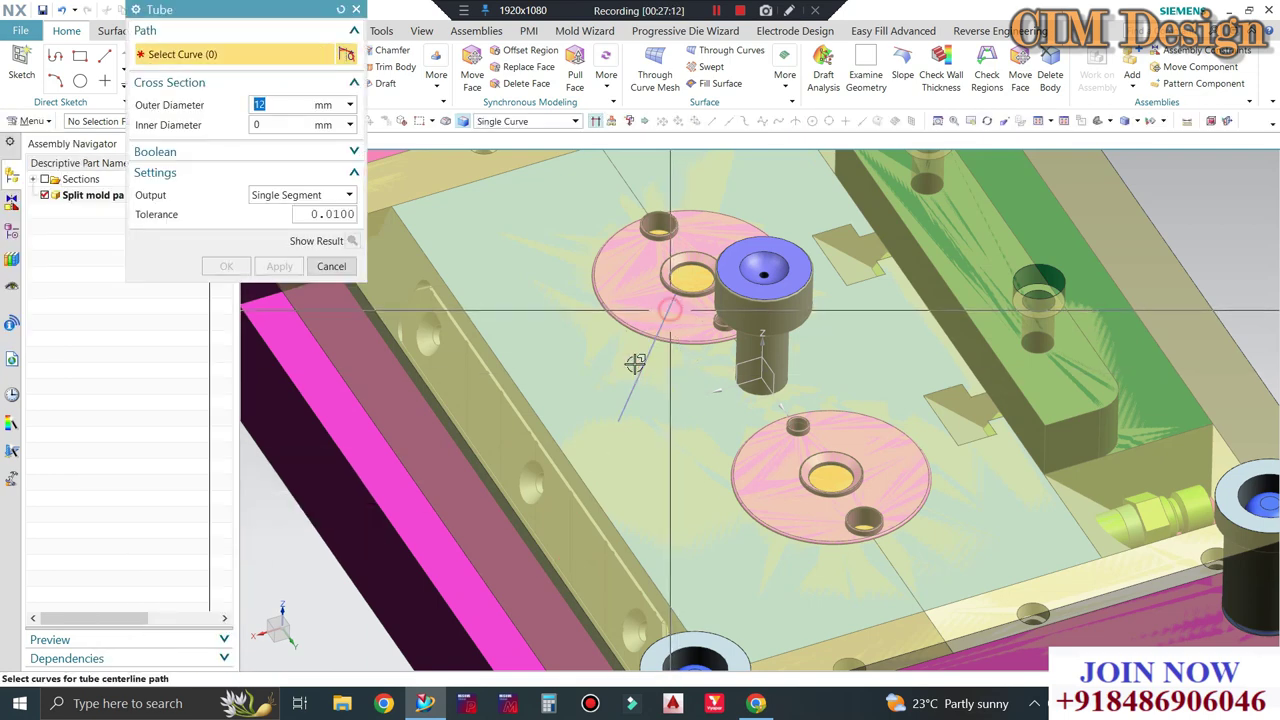
pyautogui.click(638, 362)
pyautogui.click(227, 266)
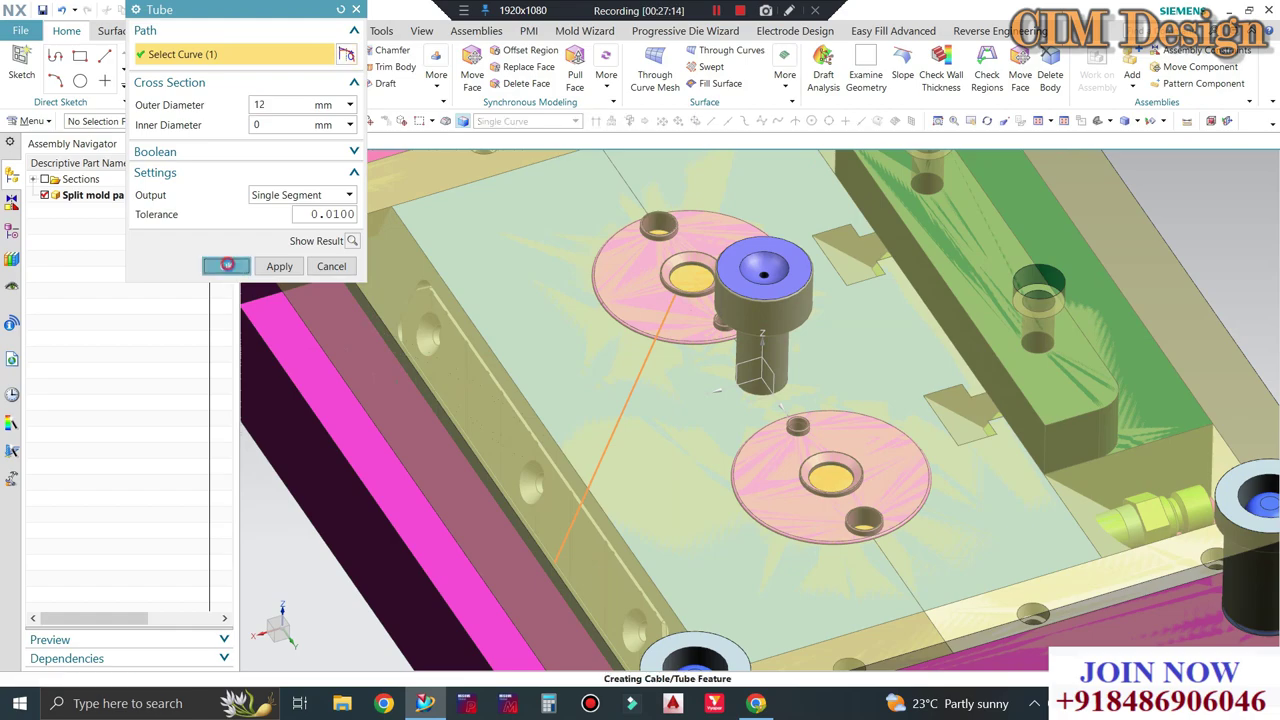
pyautogui.moveTo(660, 300)
pyautogui.mouseDown(button='middle')
pyautogui.moveTo(596, 341)
pyautogui.moveTo(576, 456)
pyautogui.moveTo(571, 349)
pyautogui.mouseUp(button='middle')
pyautogui.scroll(3, 580, 434)
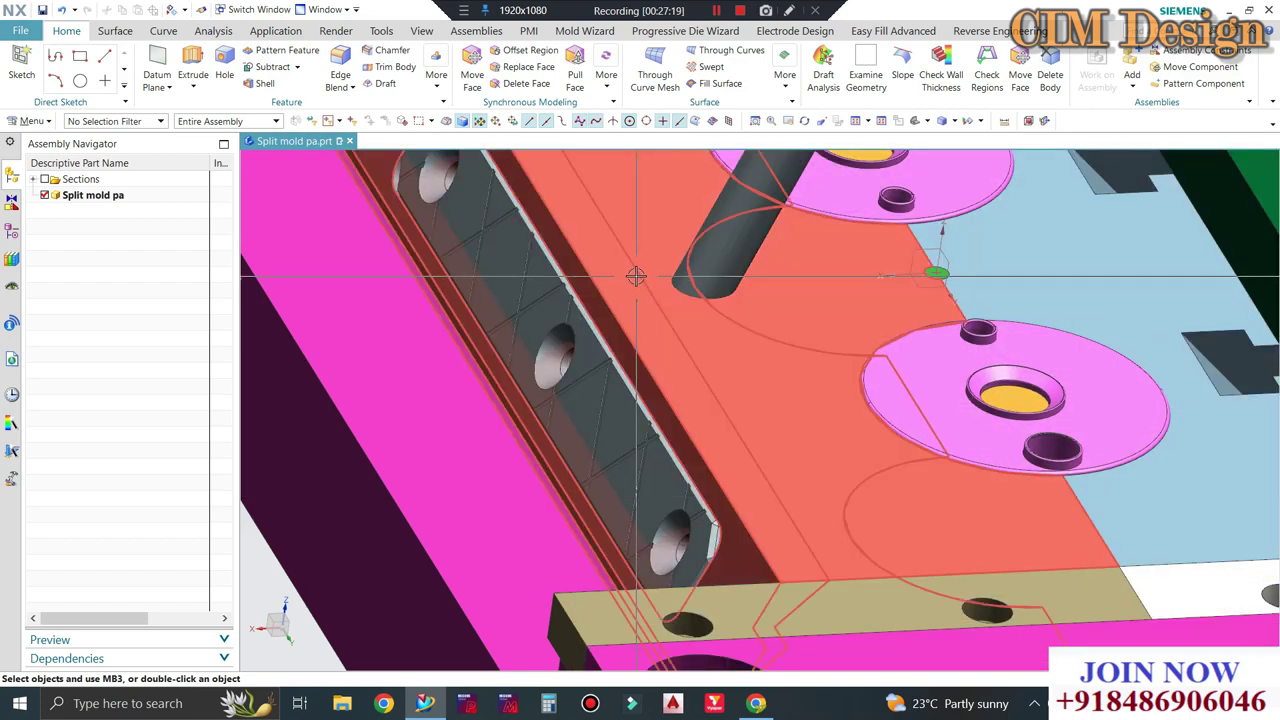
pyautogui.moveTo(636, 276)
pyautogui.mouseDown(button='middle')
pyautogui.moveTo(571, 471)
pyautogui.moveTo(579, 458)
pyautogui.mouseUp(button='middle')
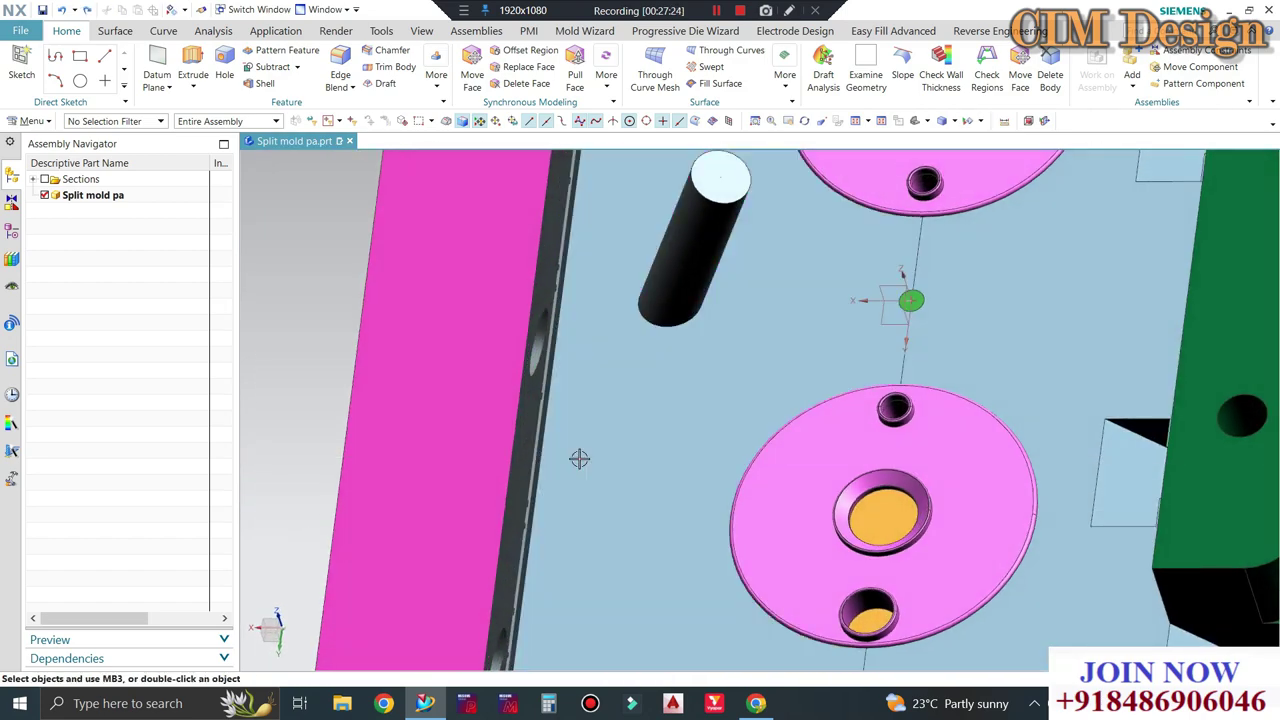
pyautogui.scroll(-5, 594, 447)
pyautogui.moveTo(594, 447)
pyautogui.mouseDown(button='middle')
pyautogui.moveTo(603, 363)
pyautogui.moveTo(688, 350)
pyautogui.mouseUp(button='middle')
pyautogui.scroll(5, 688, 350)
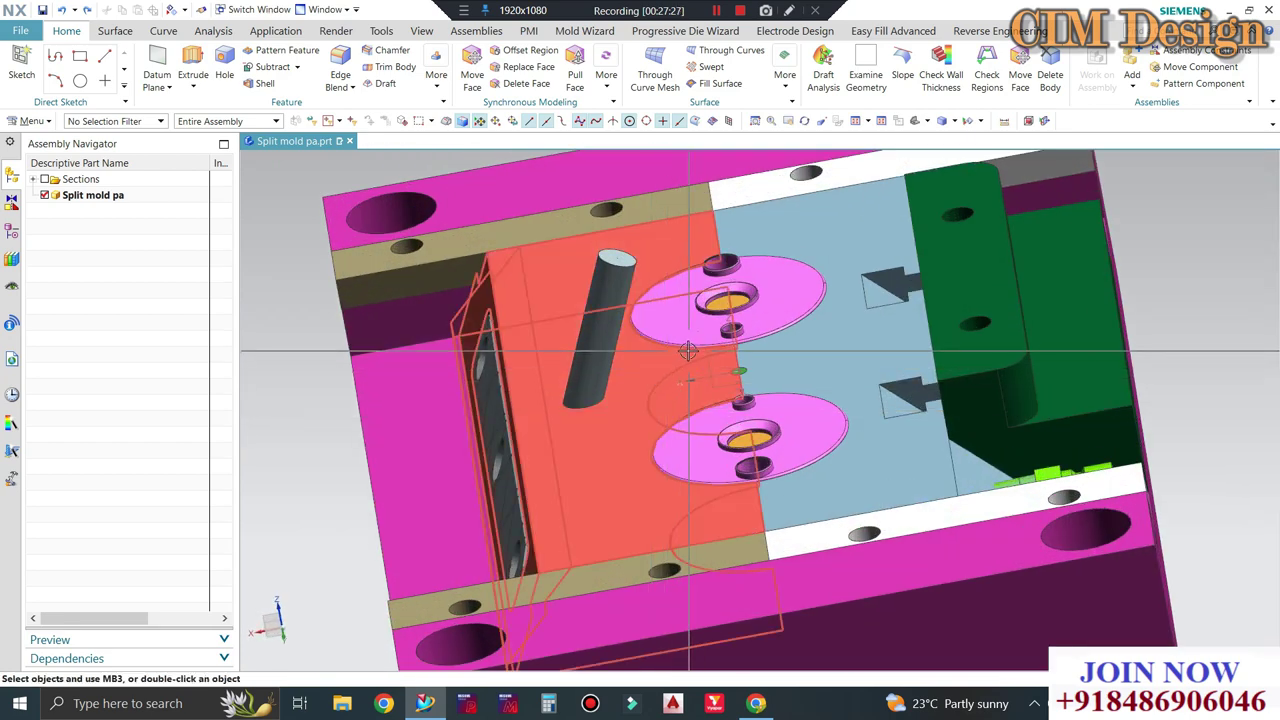
# Show the hidden bolt again and pick the pin axis and bar edge for measuring.
pyautogui.hotkey('ctrl', 'shift', 'k')
pyautogui.click(693, 287)
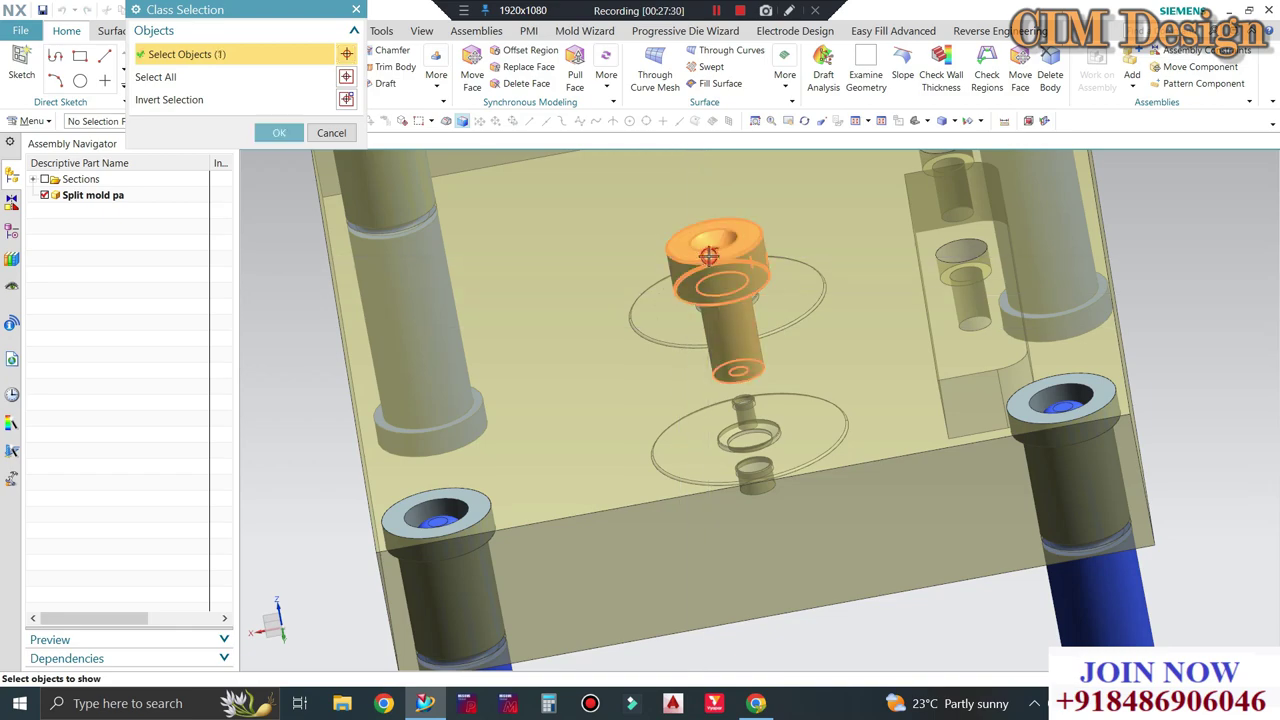
pyautogui.middleClick(693, 287)
pyautogui.moveTo(693, 287)
pyautogui.mouseDown(button='middle')
pyautogui.moveTo(693, 300)
pyautogui.moveTo(483, 263)
pyautogui.moveTo(594, 468)
pyautogui.mouseUp(button='middle')
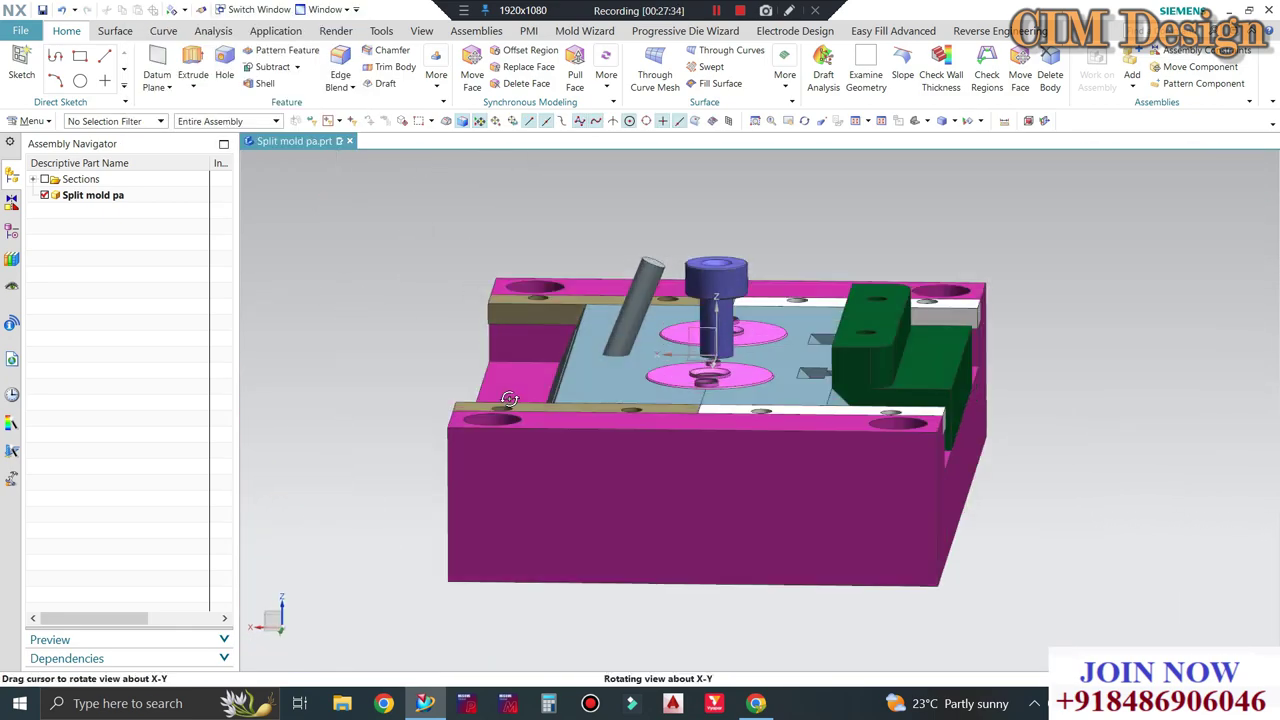
pyautogui.scroll(3, 600, 406)
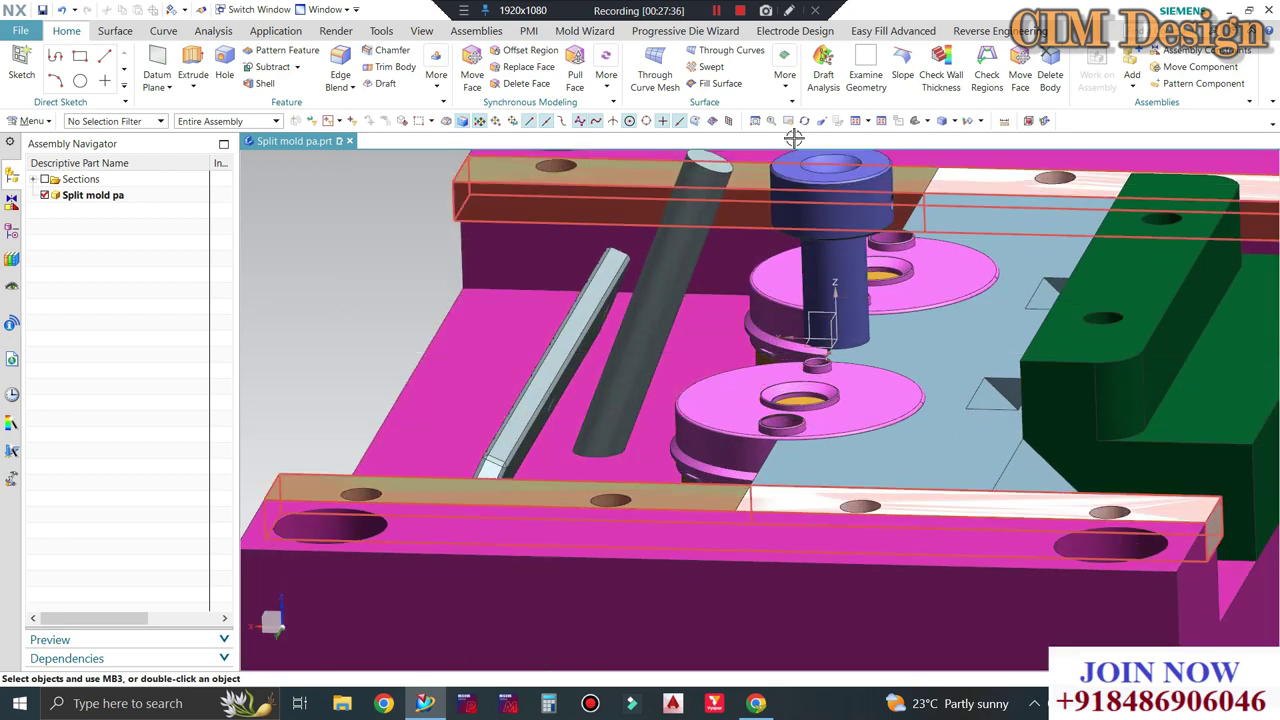
pyautogui.click(600, 405)
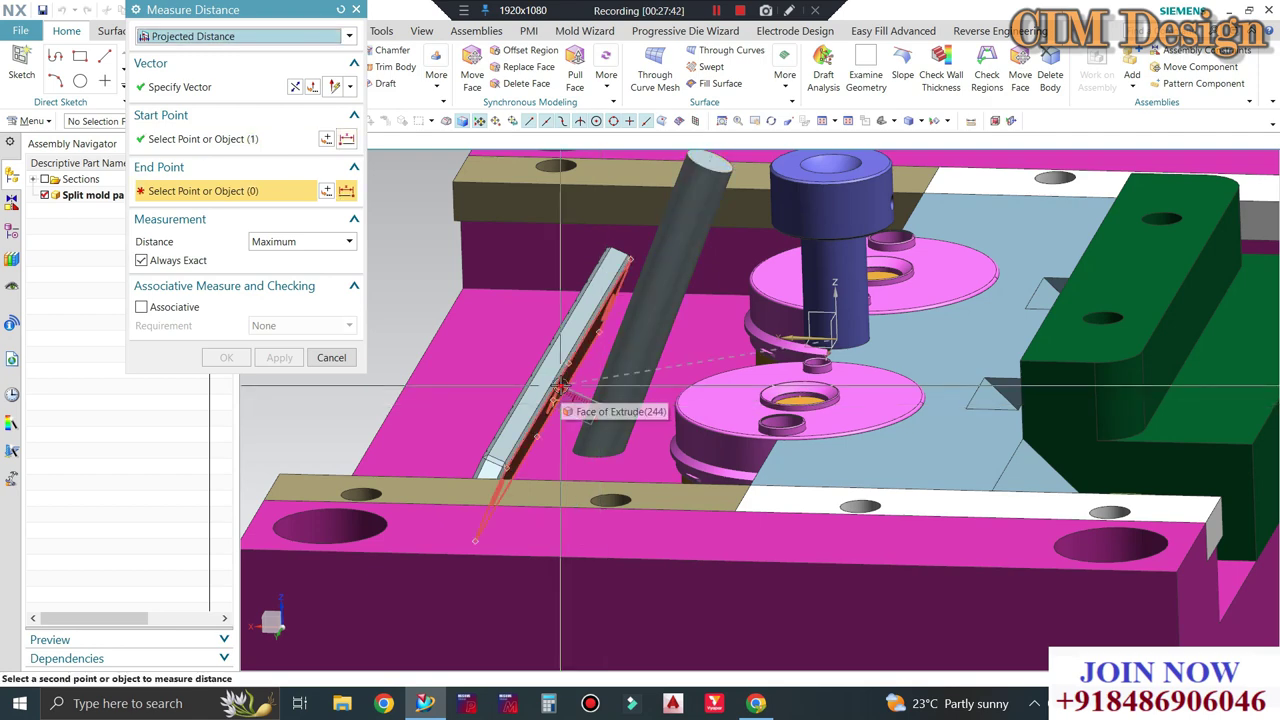
pyautogui.click(556, 400)
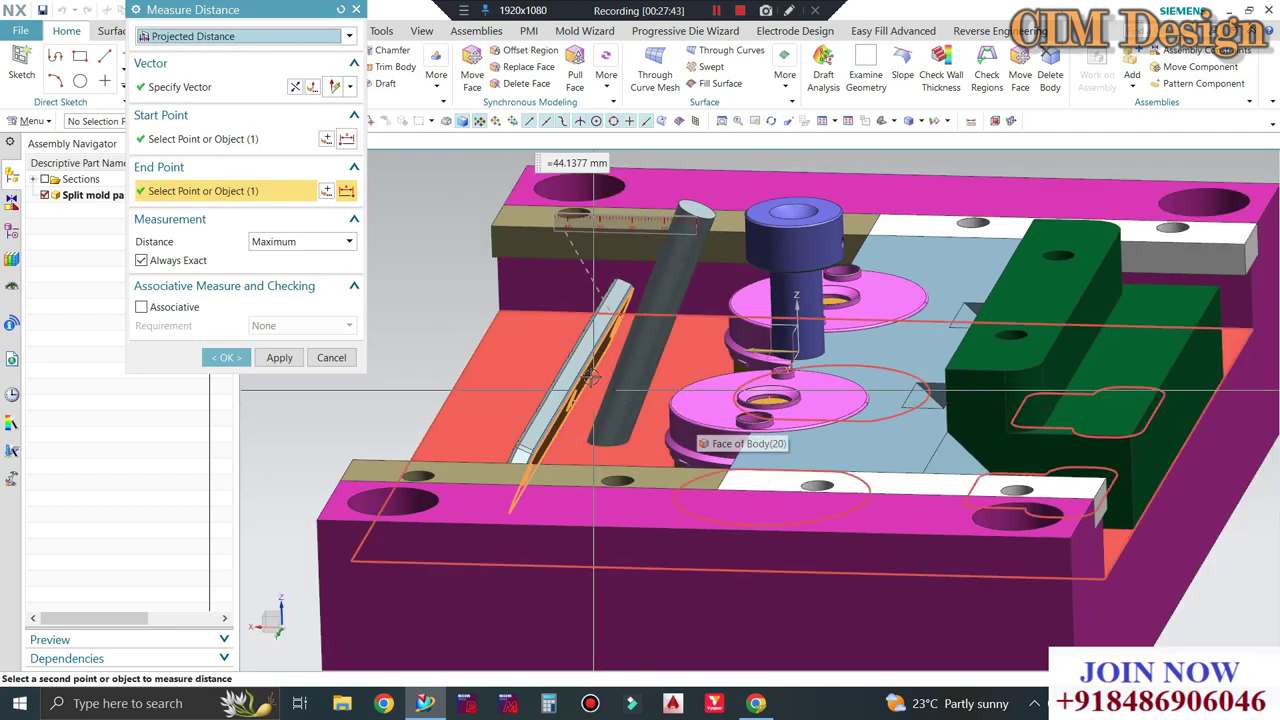
pyautogui.moveTo(697, 418); pyautogui.dragTo(700, 380, button='middle')
# Measure the minimum pin-to-bar distance (8.4431 mm) and close the measurement unsaved.
pyautogui.click(195, 36)
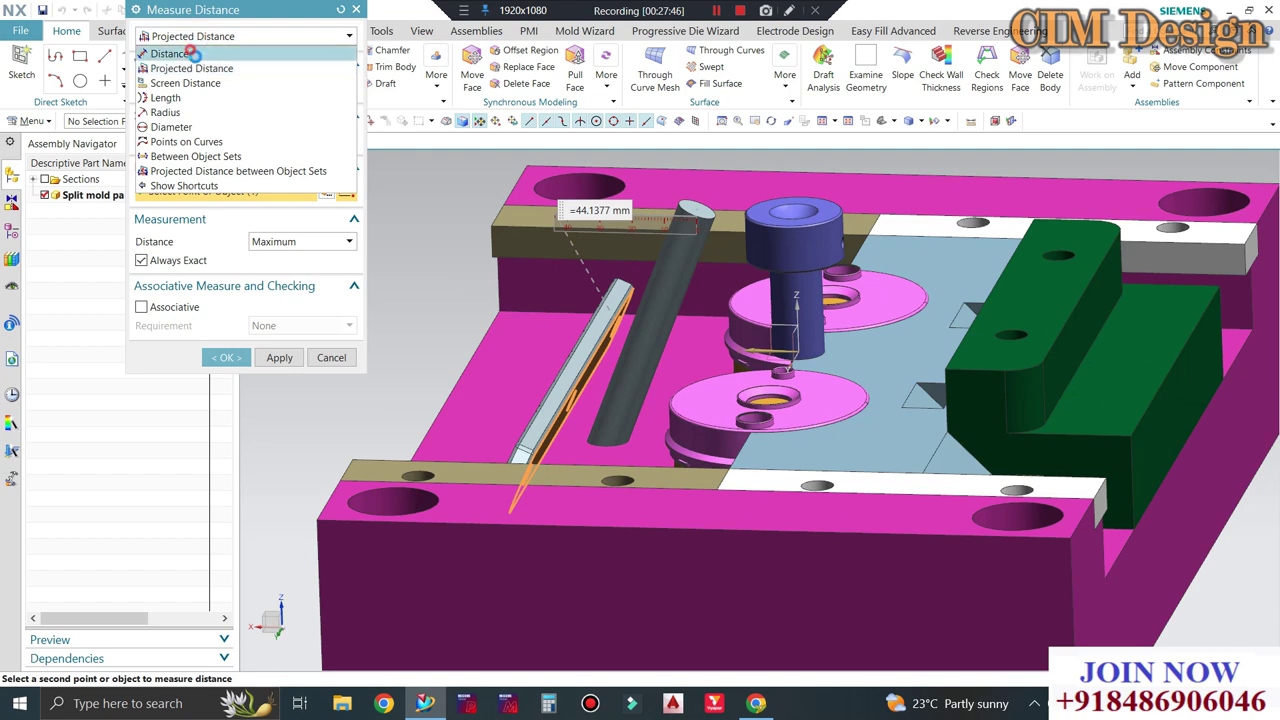
pyautogui.click(190, 53)
pyautogui.scroll(-5, 581, 398)
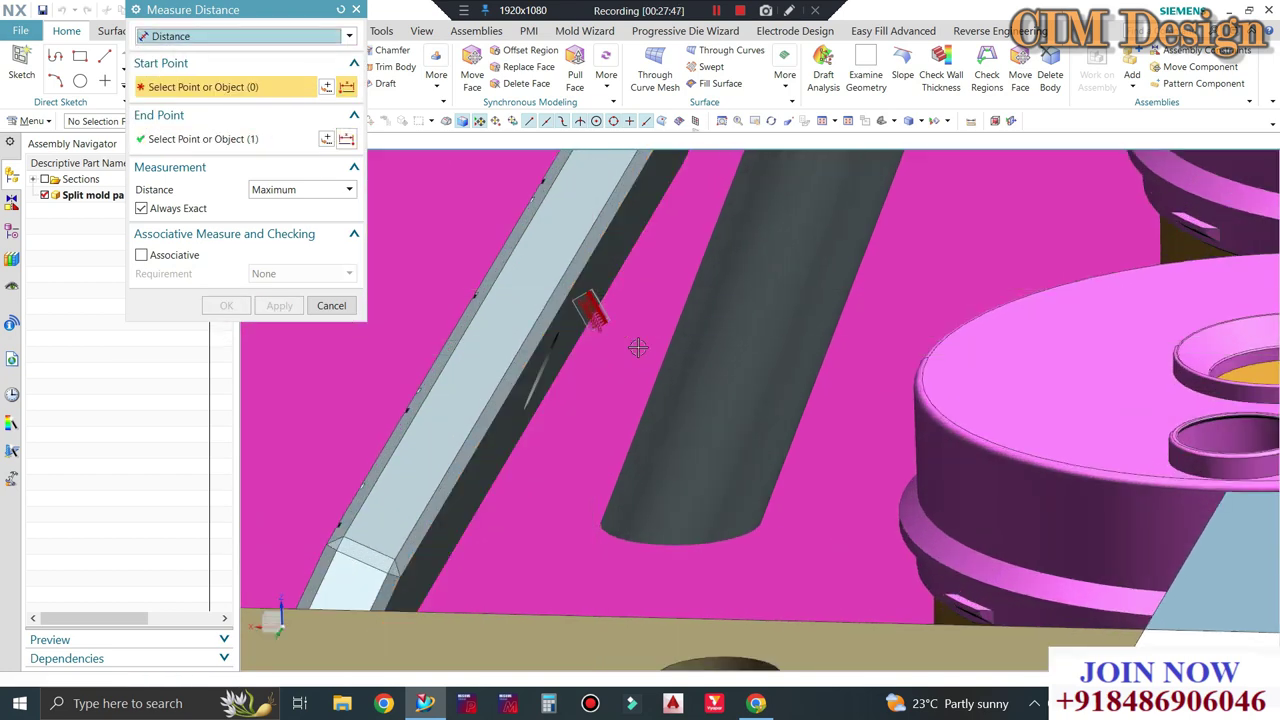
pyautogui.click(660, 420)
pyautogui.scroll(5, 648, 455)
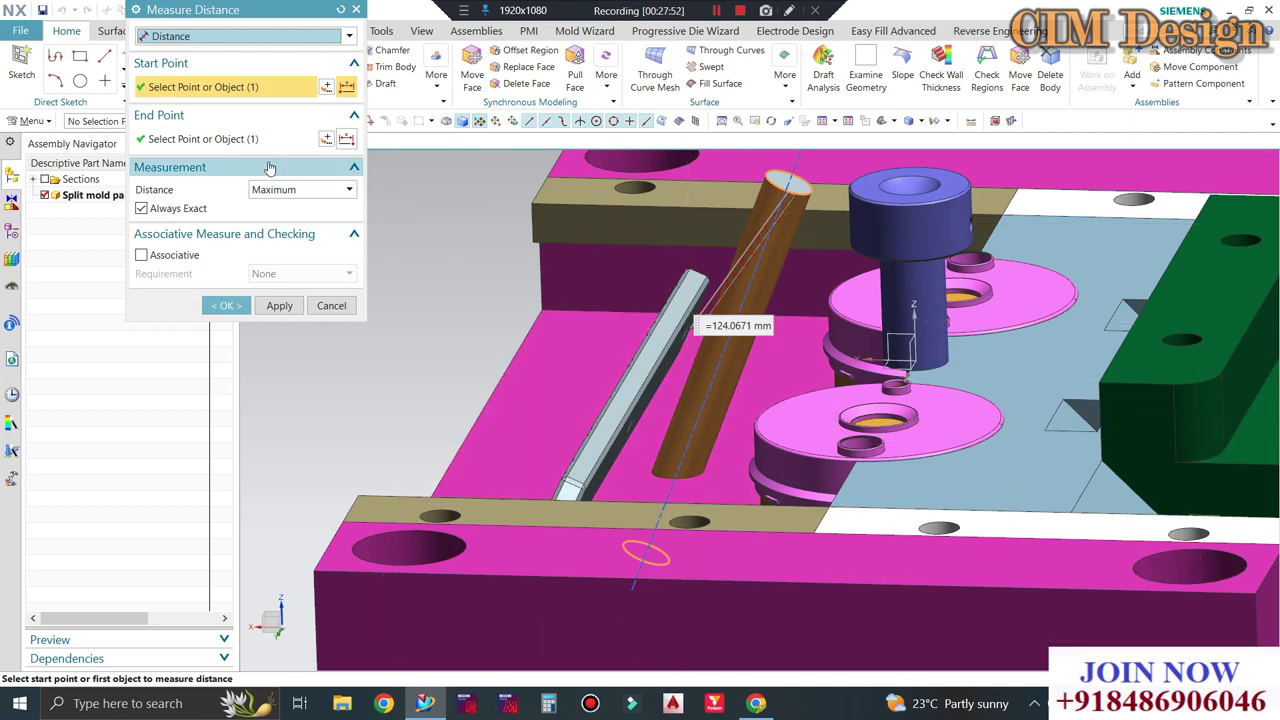
pyautogui.click(303, 188)
pyautogui.click(293, 222)
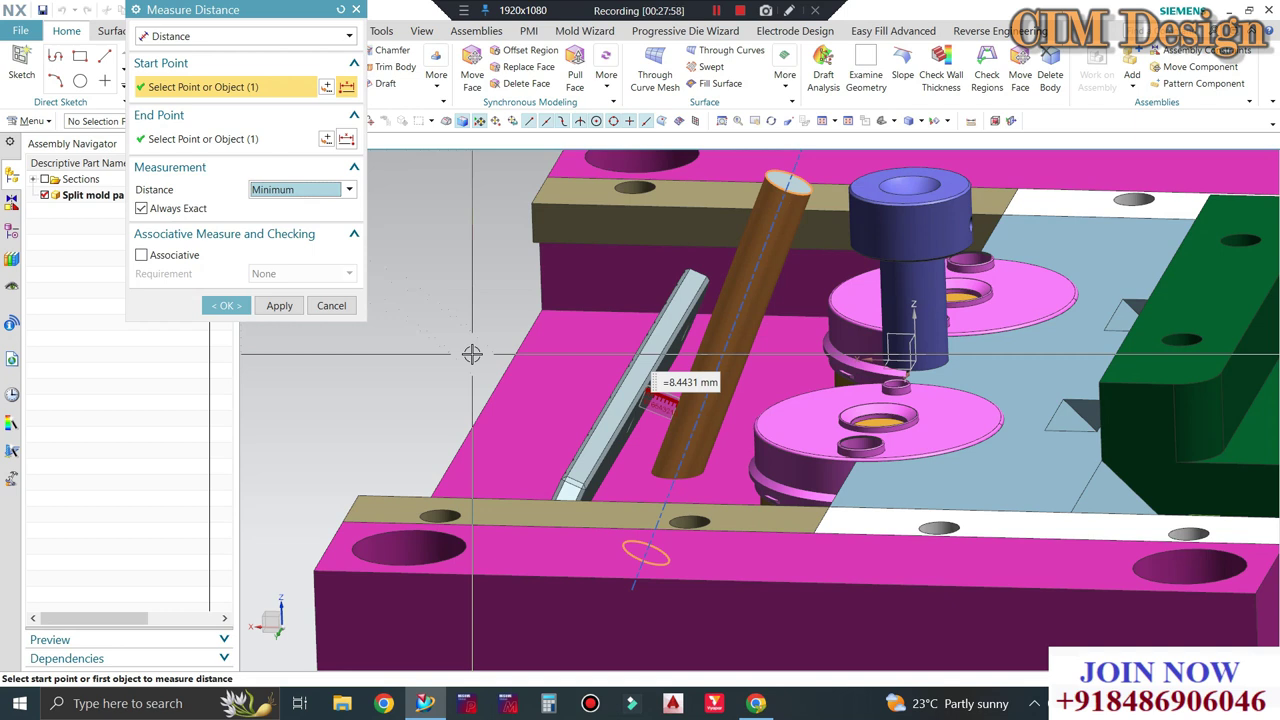
pyautogui.click(331, 305)
pyautogui.scroll(2, 557, 332)
# Show the hidden translucent top plate and pillars again.
pyautogui.scroll(5, 557, 332)
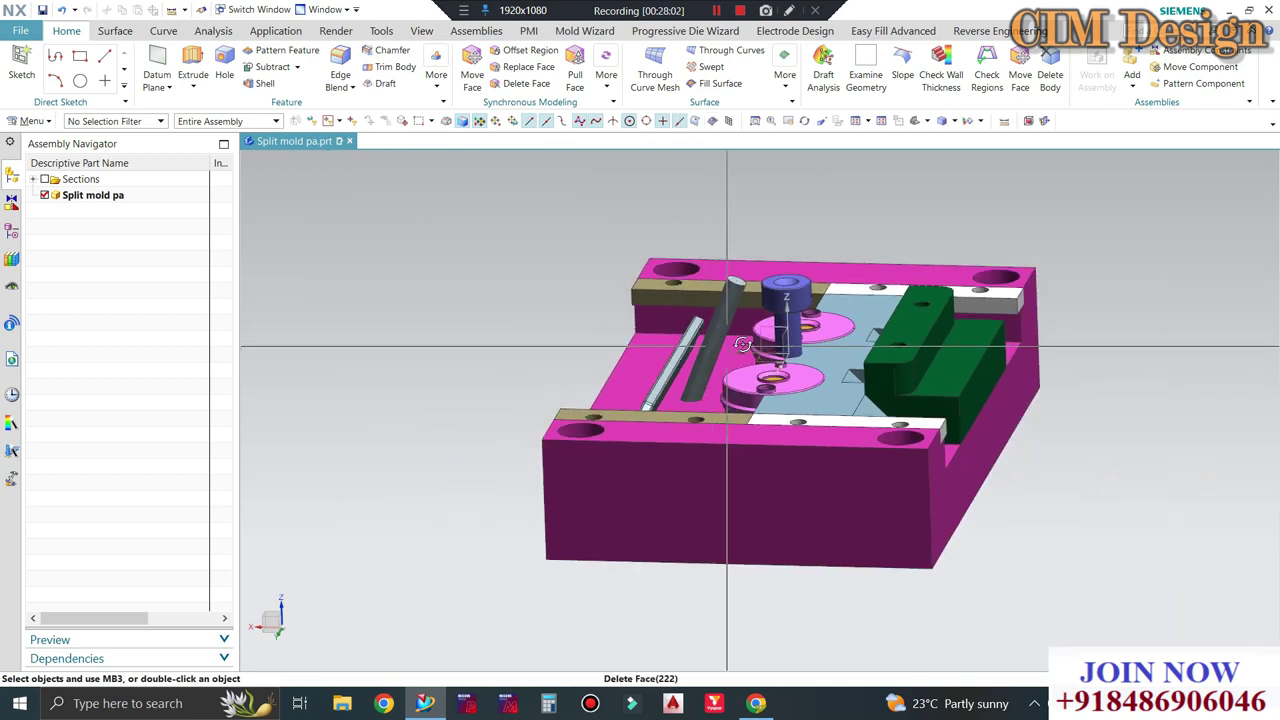
pyautogui.moveTo(557, 332); pyautogui.dragTo(707, 352, button='middle')
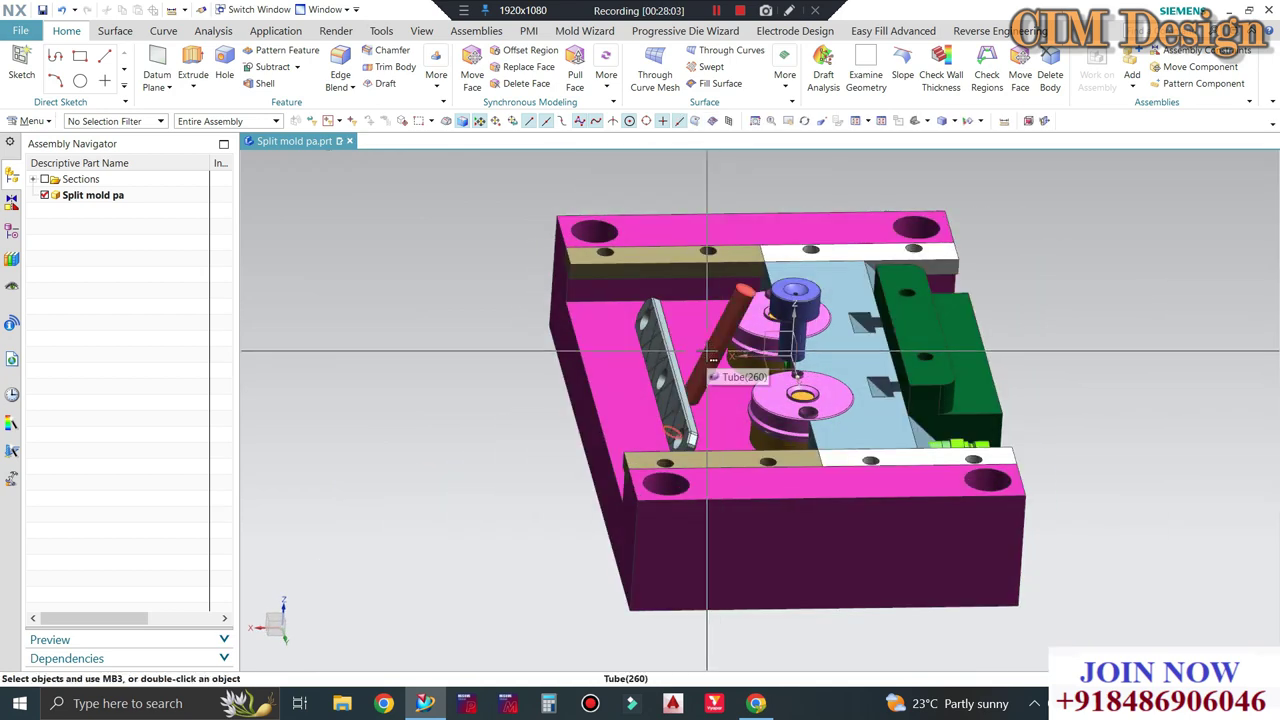
pyautogui.hotkey('ctrl', 'shift', 'k')
pyautogui.click(706, 350)
pyautogui.middleClick(702, 330)
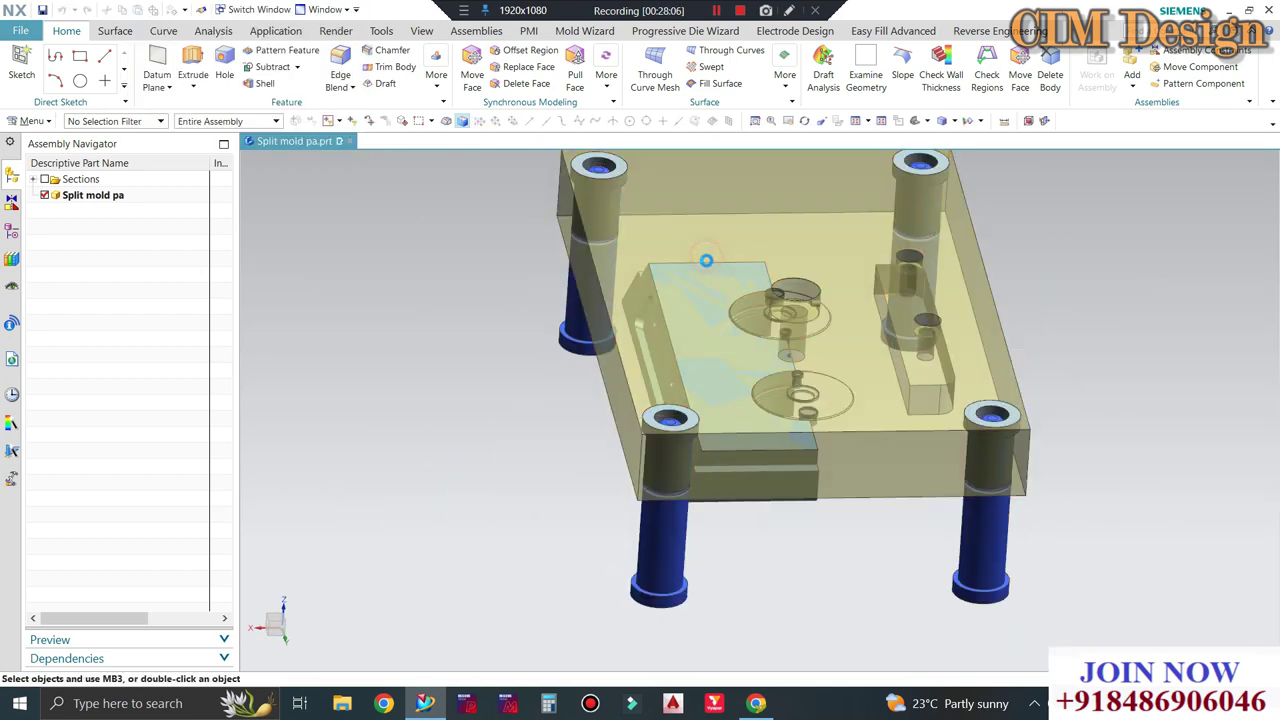
# Cancel Subtract, rotate to a near-top view, and set up moving the angled tube.
pyautogui.click(278, 70)
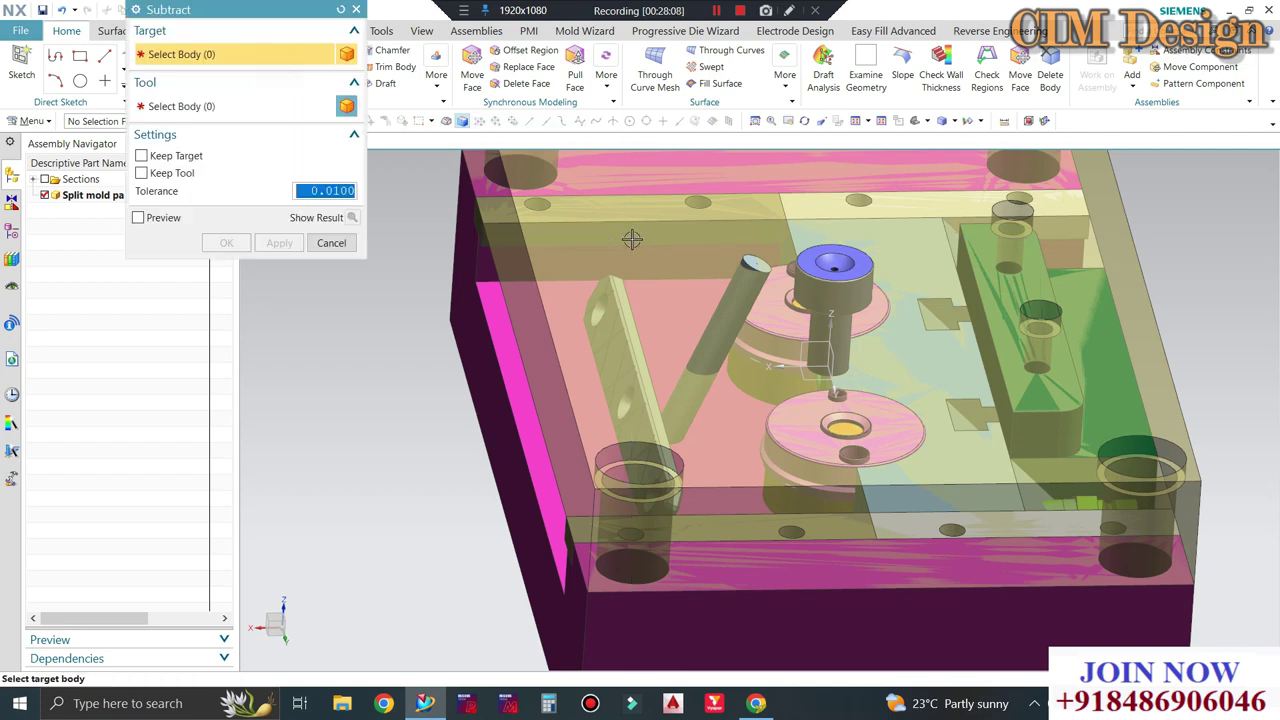
pyautogui.press('Escape')
pyautogui.moveTo(760, 380); pyautogui.dragTo(754, 441, button='middle')
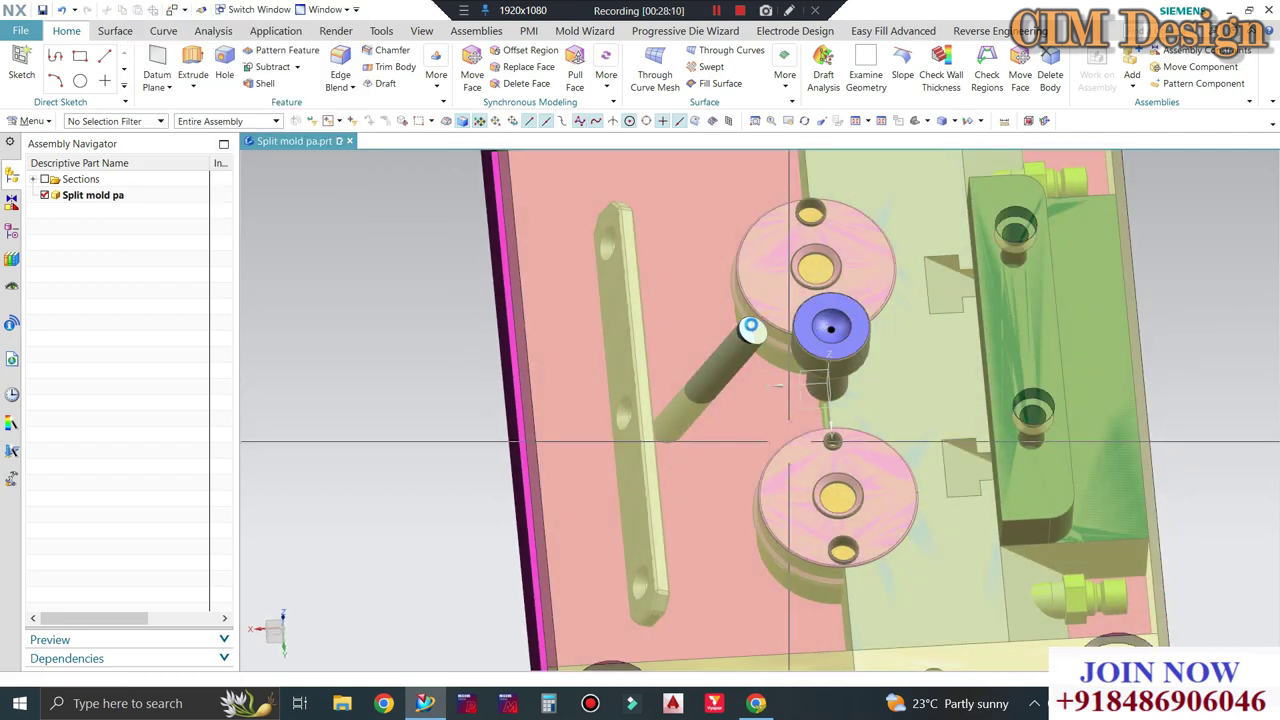
pyautogui.click(750, 328)
pyautogui.hotkey('ctrl', 't')
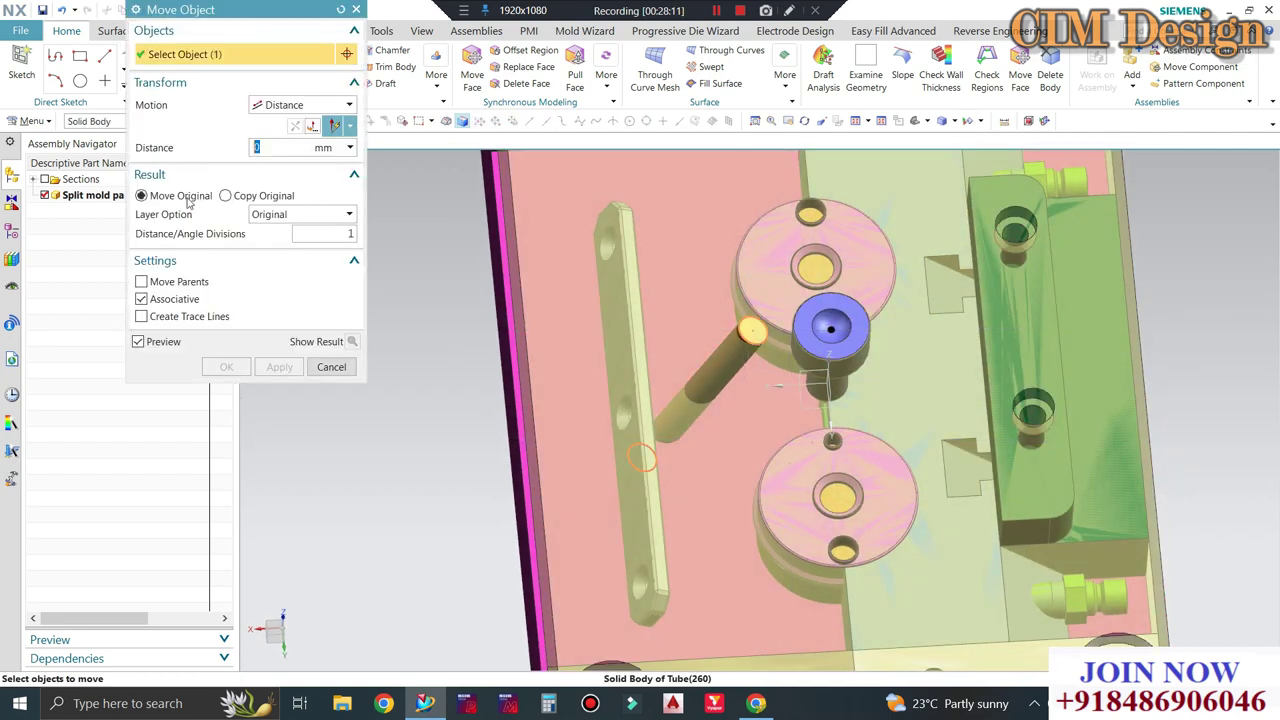
# Move the angled tube 49 mm along YC with Distance motion, checking the preview.
pyautogui.click(180, 126)
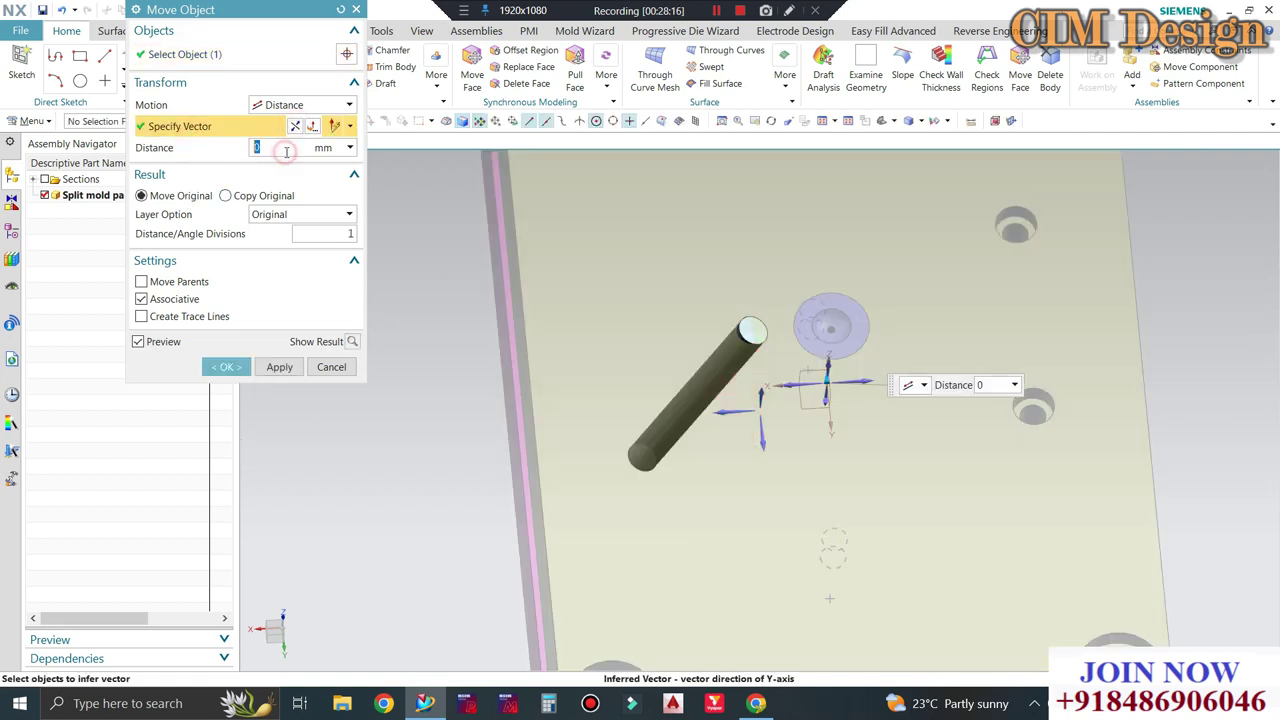
pyautogui.write('20')
pyautogui.press('Return')
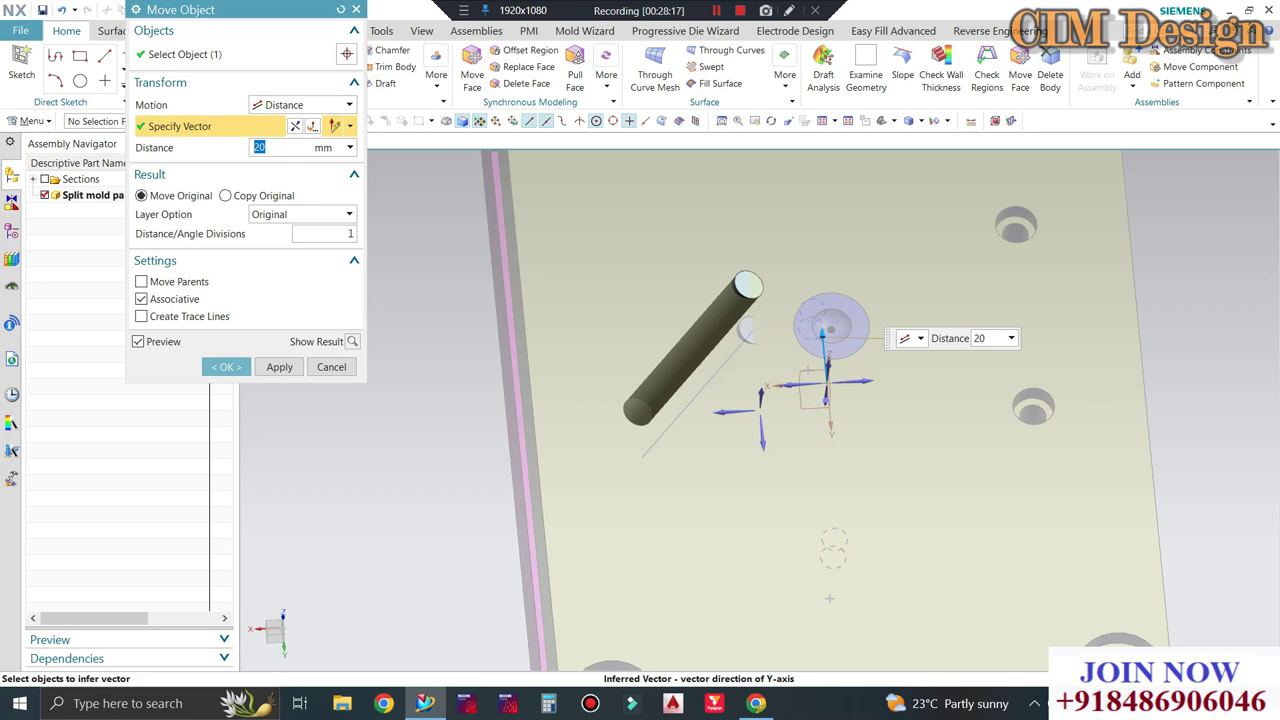
pyautogui.write('30')
pyautogui.press('Return')
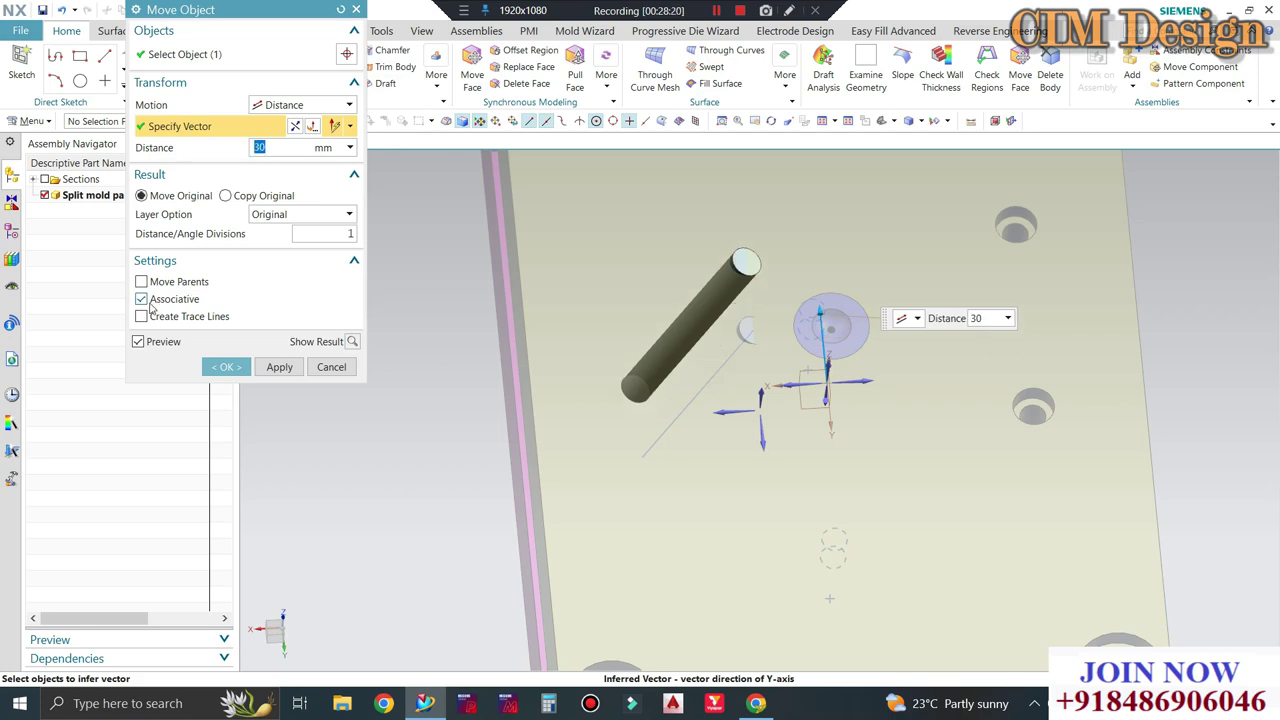
pyautogui.click(138, 341)
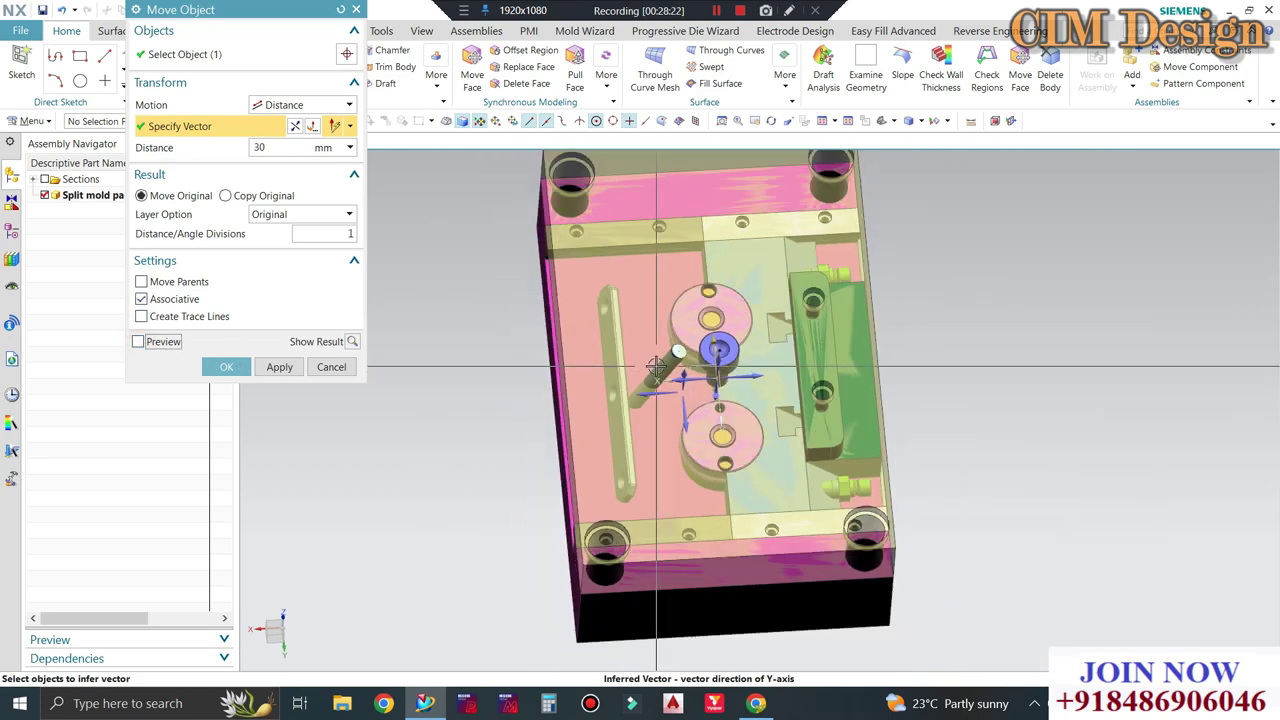
pyautogui.click(282, 150)
pyautogui.write('0')
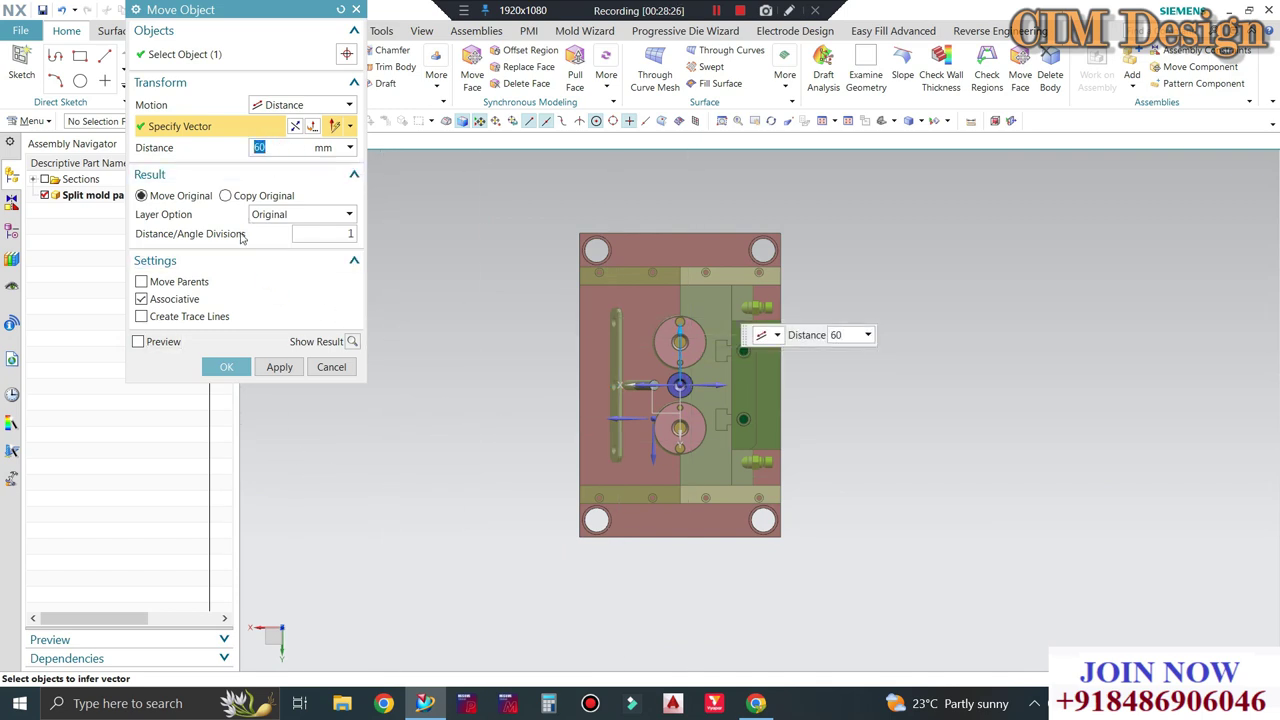
pyautogui.scroll(6, 676, 334)
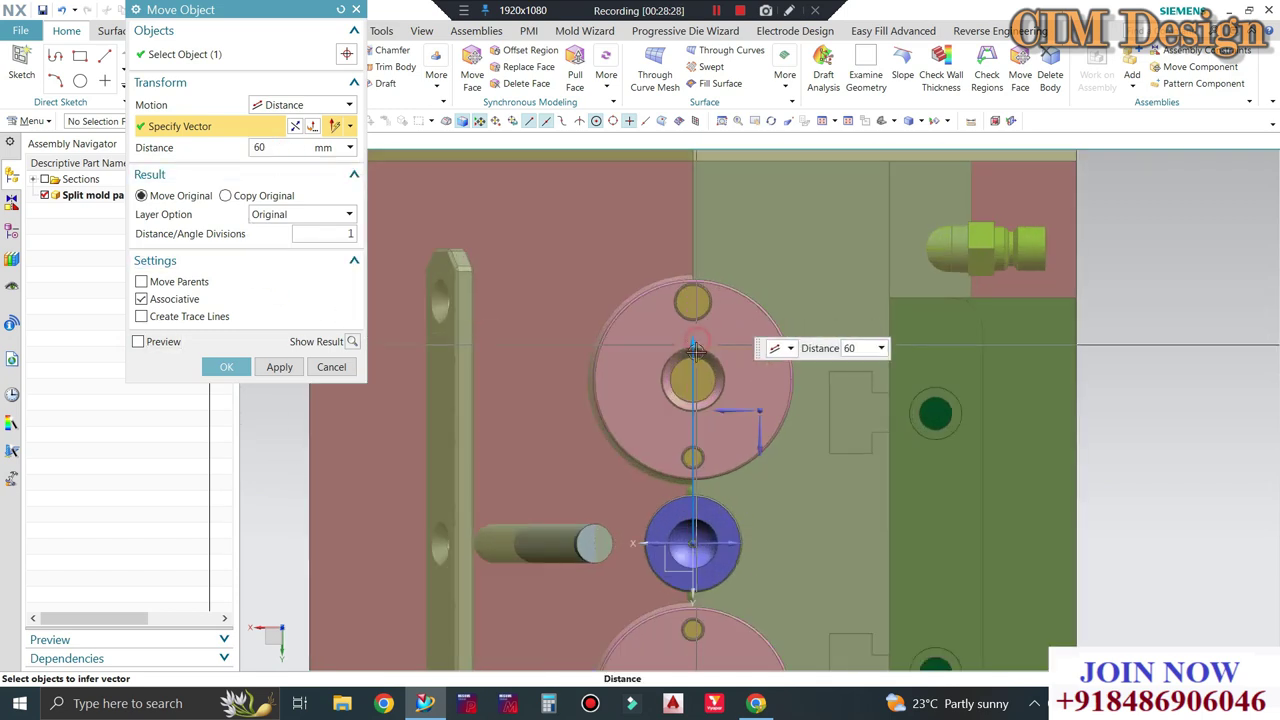
pyautogui.moveTo(695, 348); pyautogui.dragTo(695, 376)
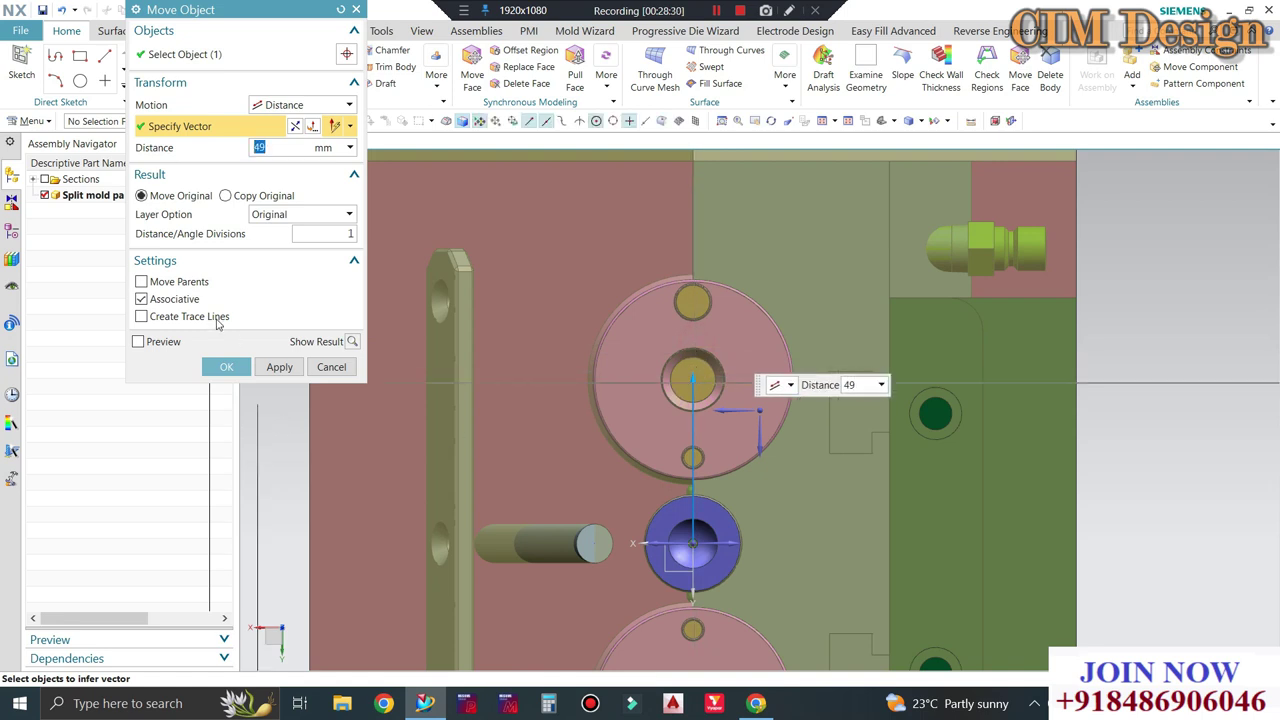
pyautogui.click(139, 341)
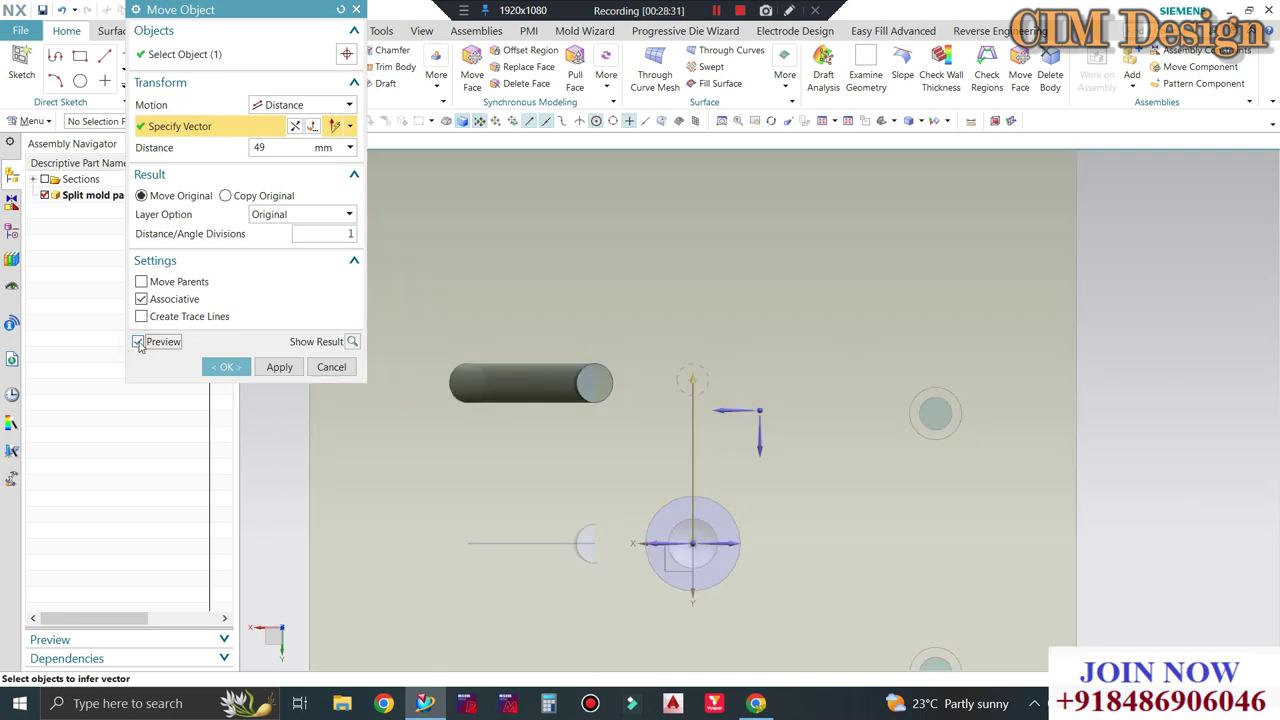
pyautogui.click(224, 367)
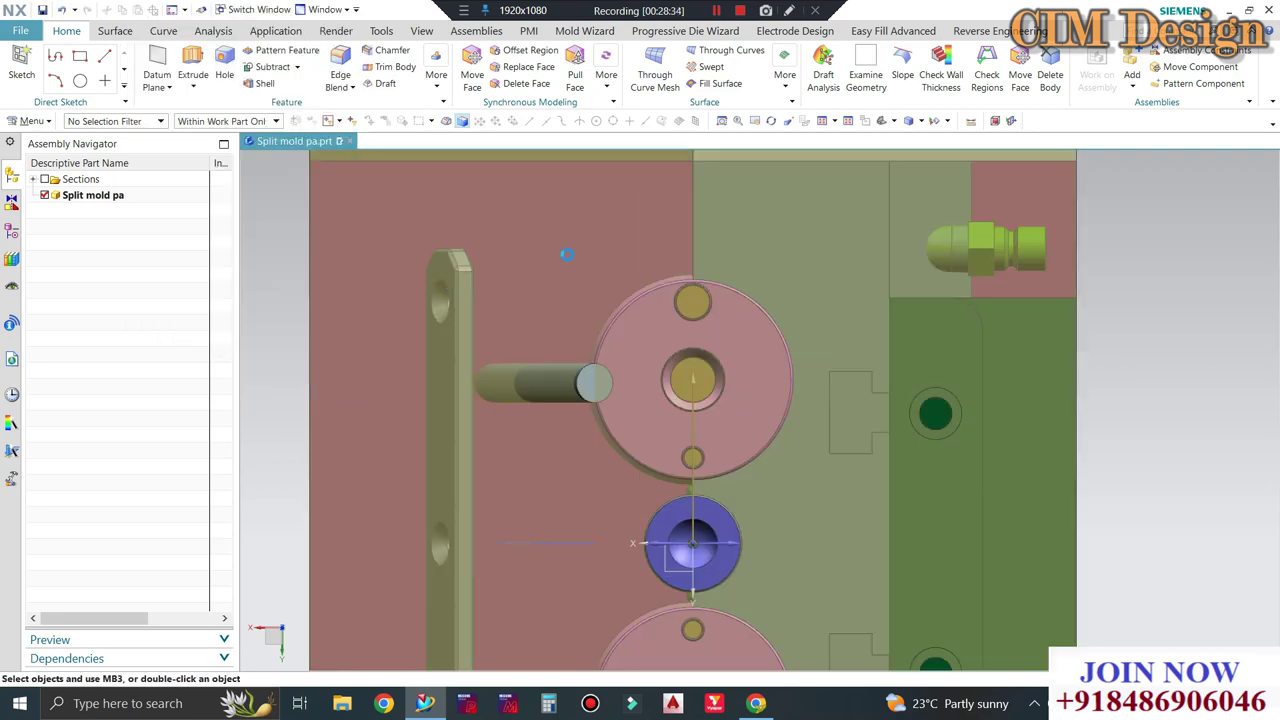
# Edit the object display of the leftover sketch line.
pyautogui.moveTo(543, 283)
pyautogui.mouseDown(button='middle')
pyautogui.moveTo(508, 268)
pyautogui.moveTo(622, 378)
pyautogui.mouseUp(button='middle')
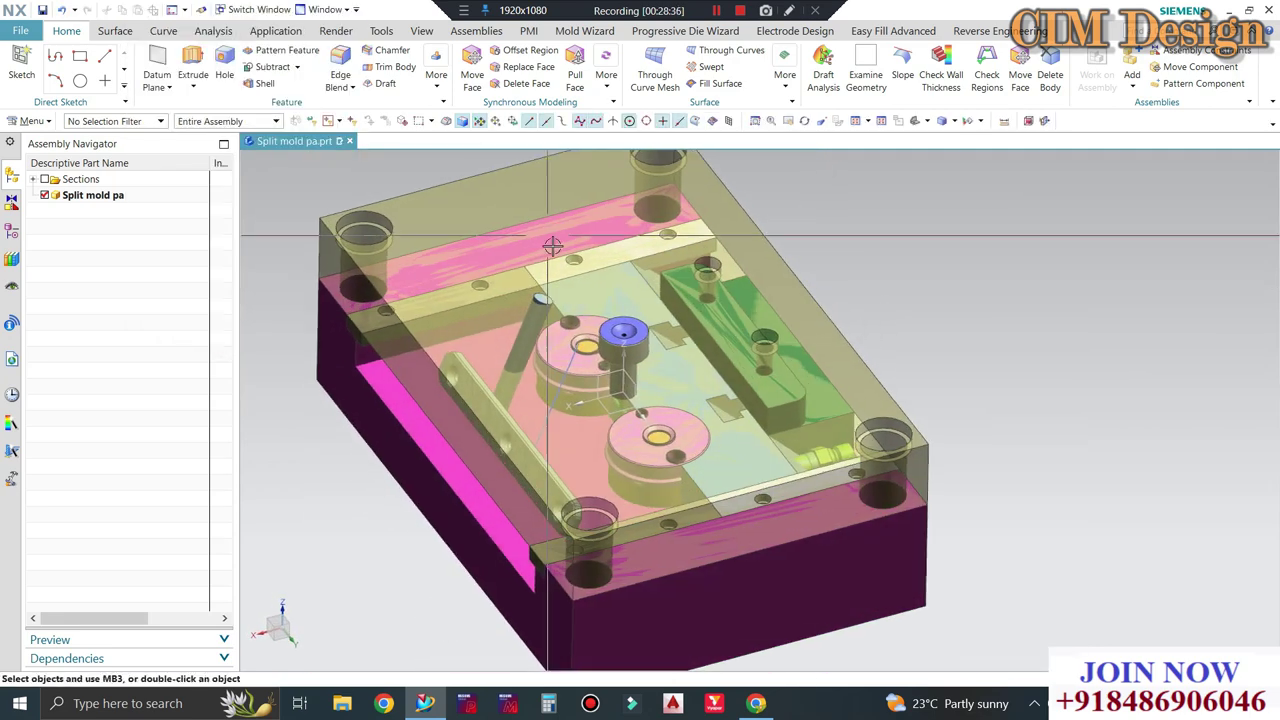
pyautogui.hotkey('ctrl', 'j')
pyautogui.click(560, 410)
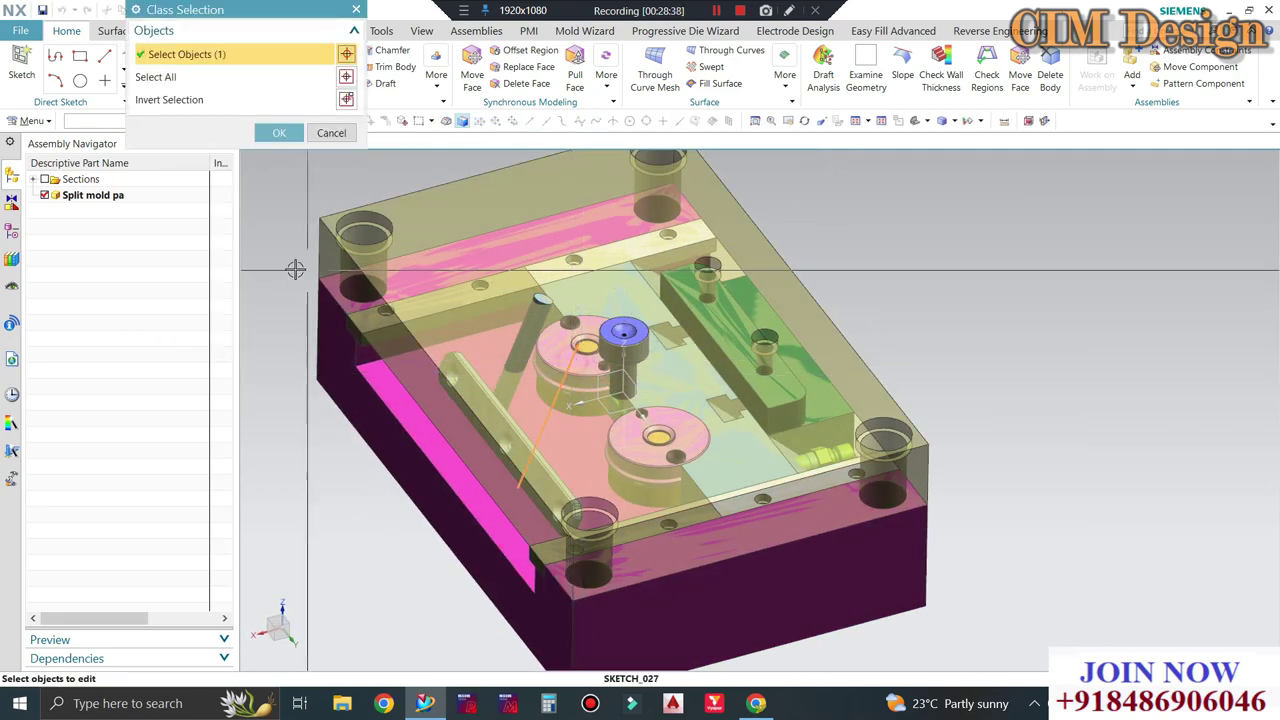
pyautogui.click(300, 130)
pyautogui.press('Return')
# Open the recent 22069 mold assembly part from the History list.
pyautogui.scroll(1, 606, 300)
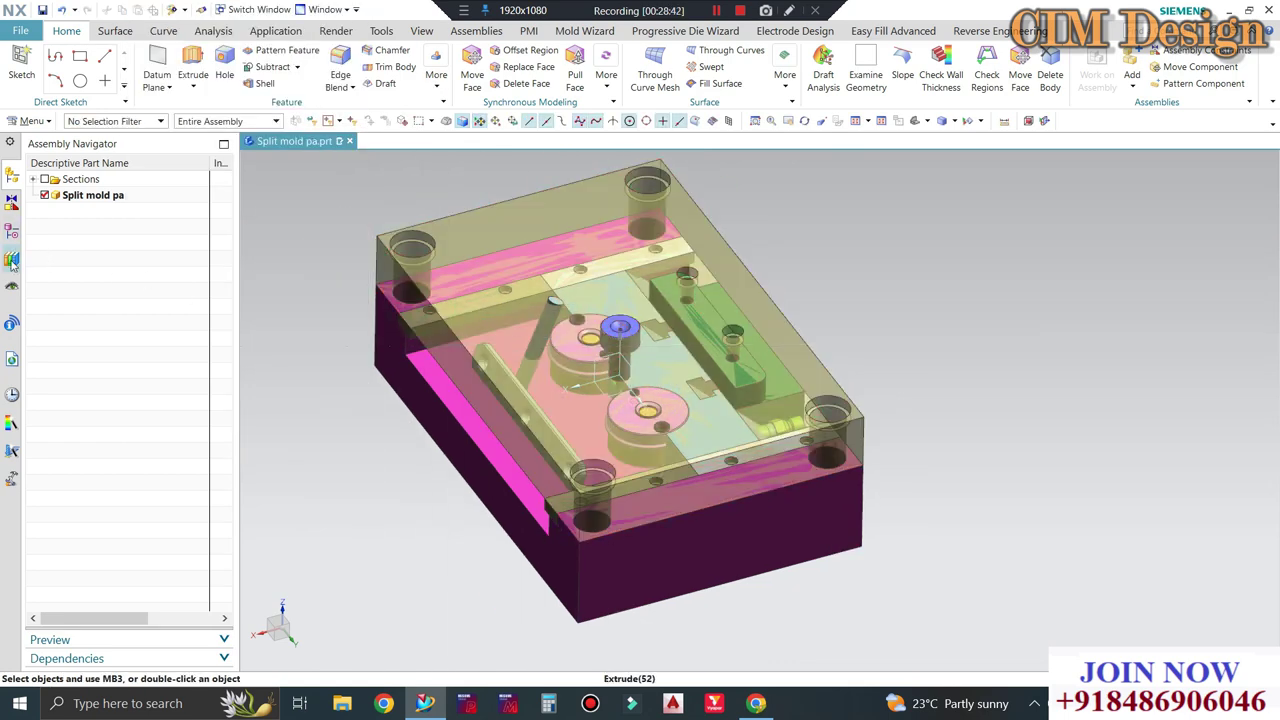
pyautogui.click(10, 390)
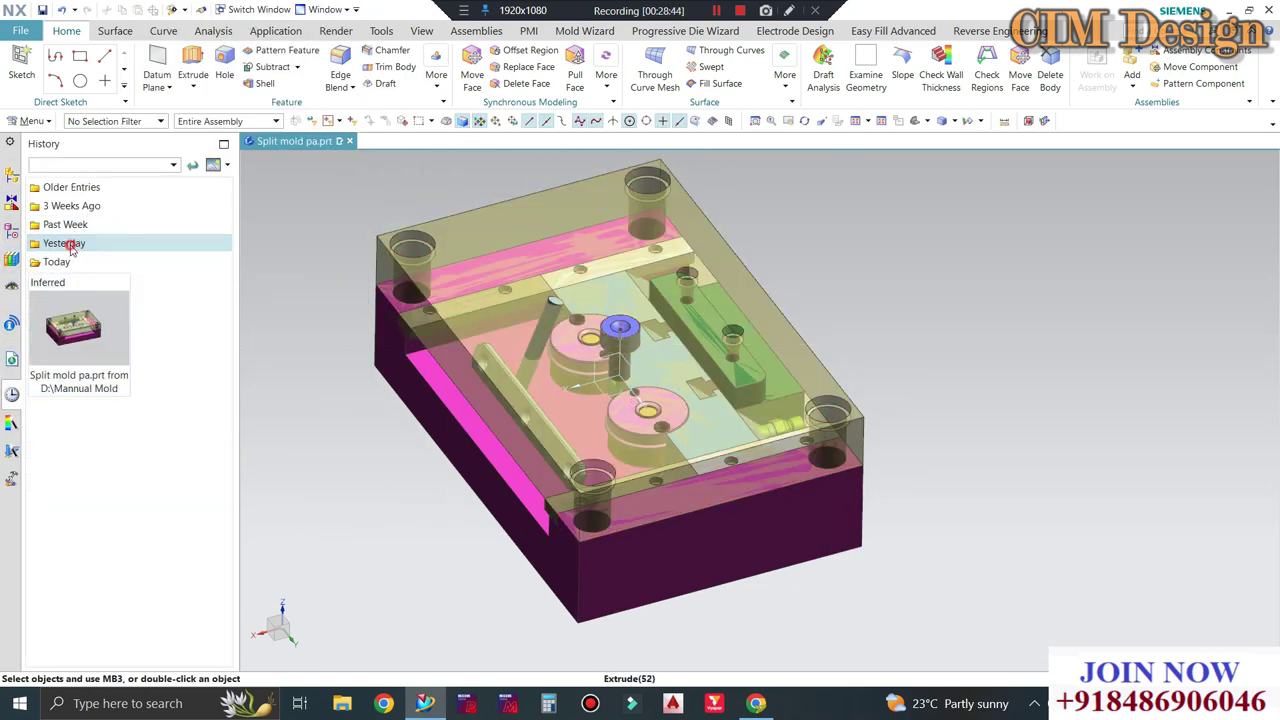
pyautogui.doubleClick(96, 300)
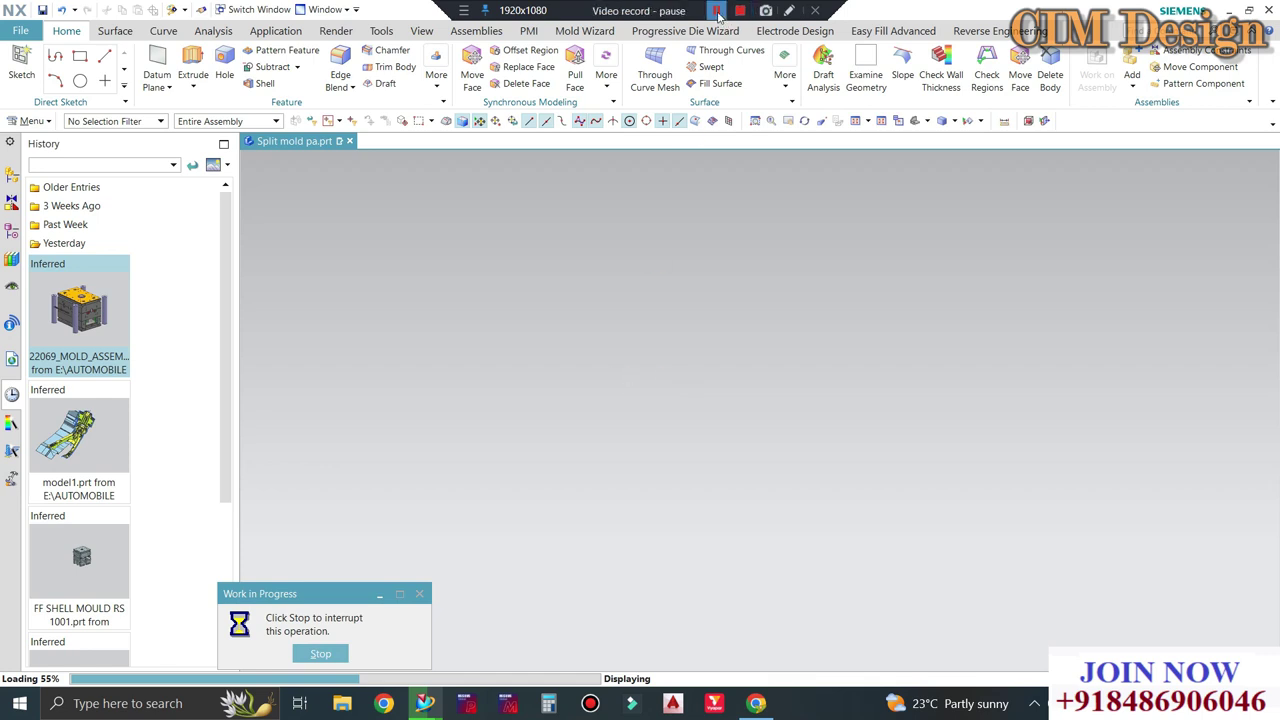
# Hide the tie bars and three top plates to expose the cavity and inserts.
pyautogui.click(10, 170)
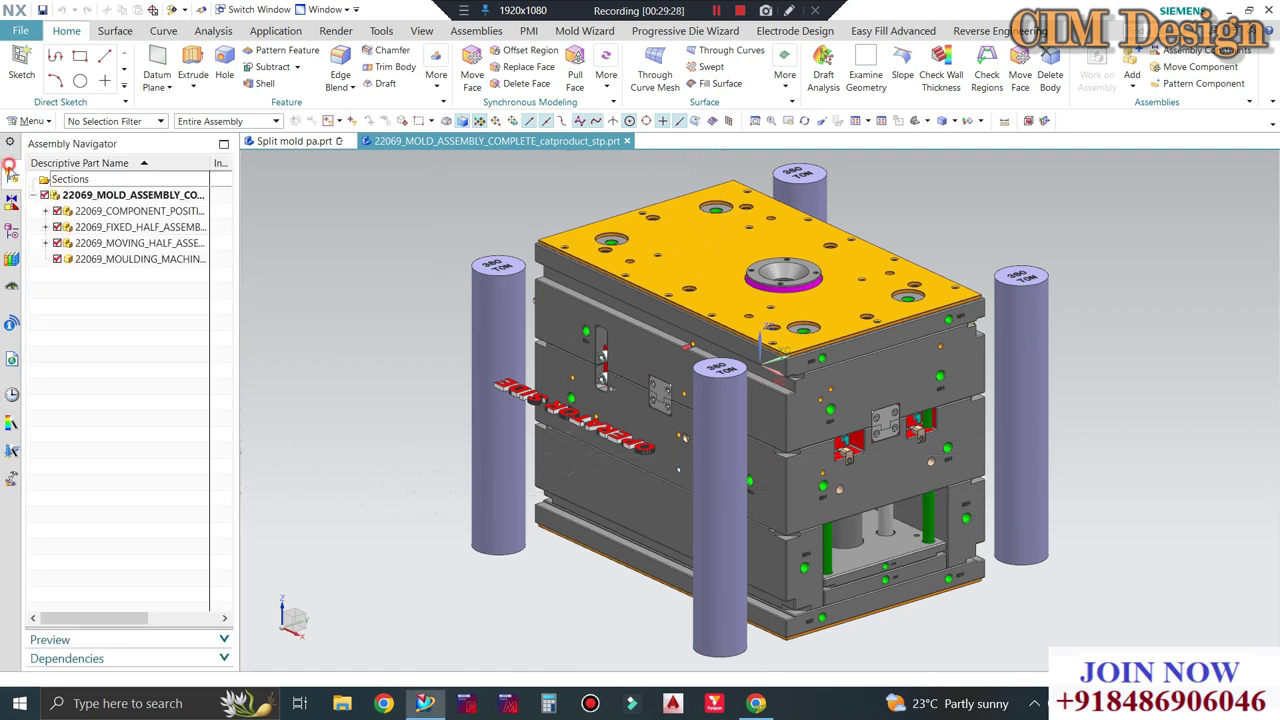
pyautogui.click(55, 259)
pyautogui.click(698, 295)
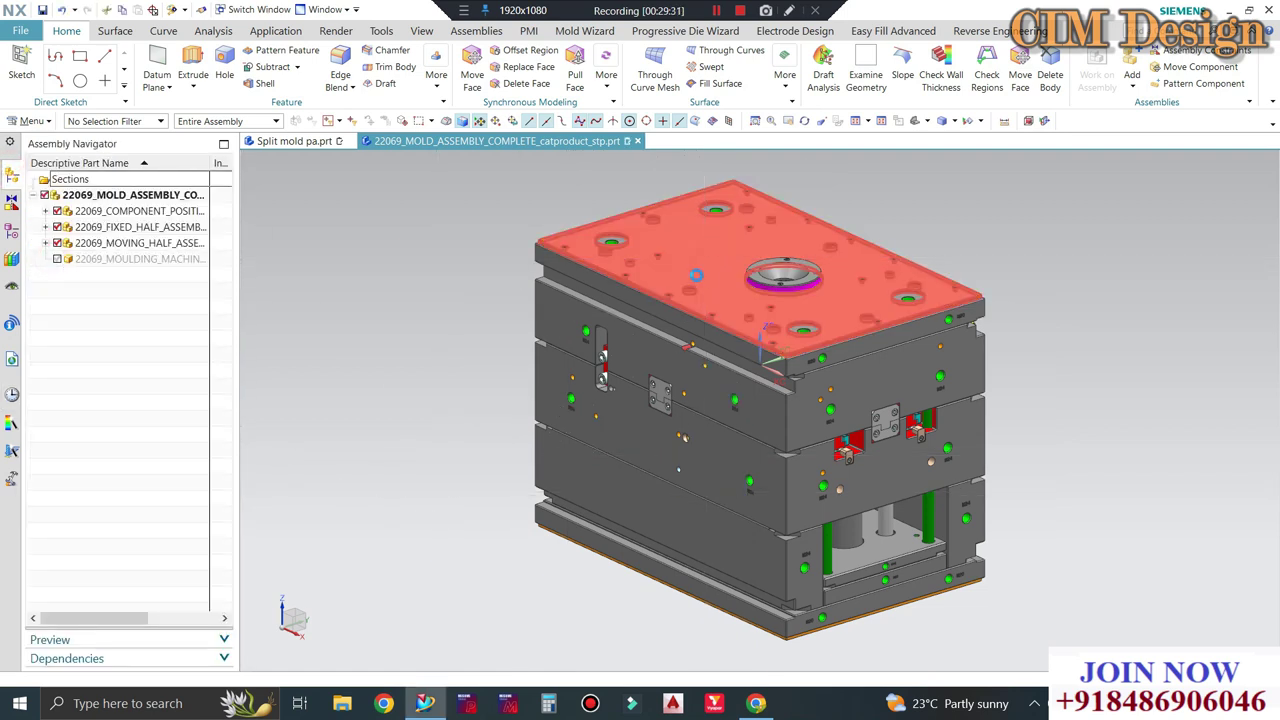
pyautogui.hotkey('ctrl', 'b')
pyautogui.click(697, 386)
pyautogui.hotkey('ctrl', 'b')
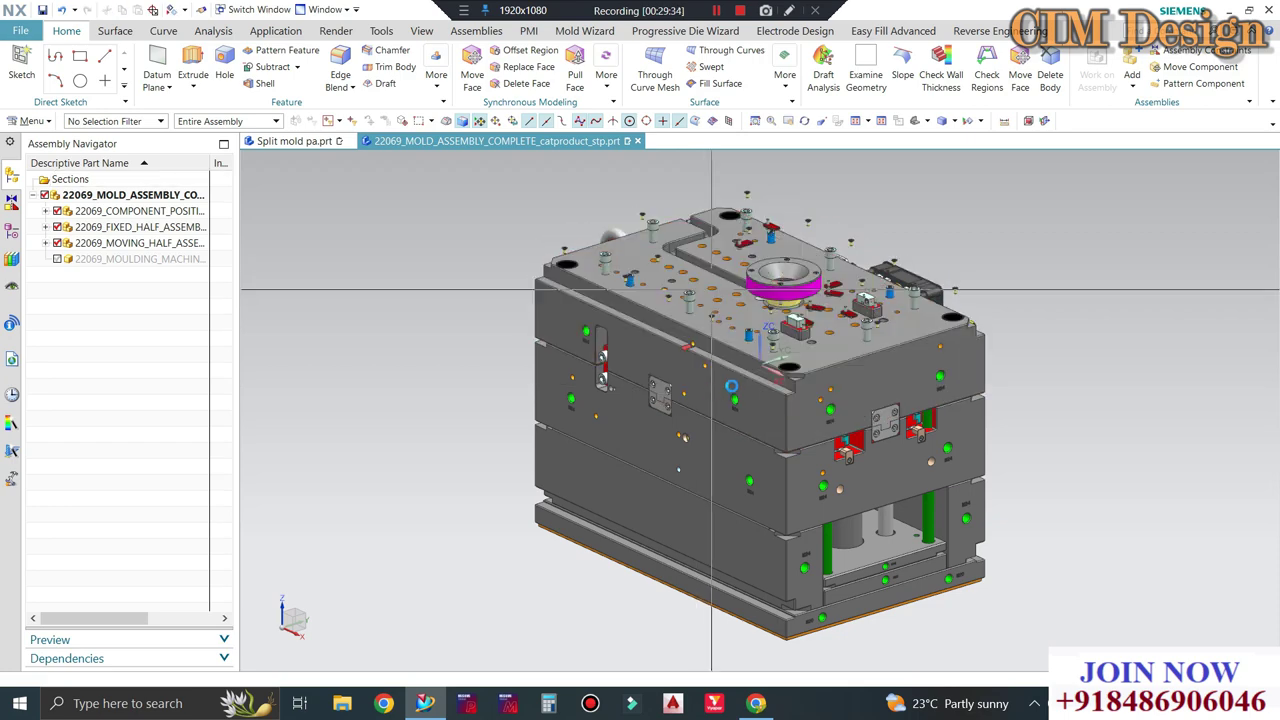
pyautogui.click(705, 382)
pyautogui.hotkey('ctrl', 'b')
# Orbit and zoom around the opened mold to inspect the inserts.
pyautogui.scroll(2, 705, 382)
pyautogui.scroll(1, 665, 351)
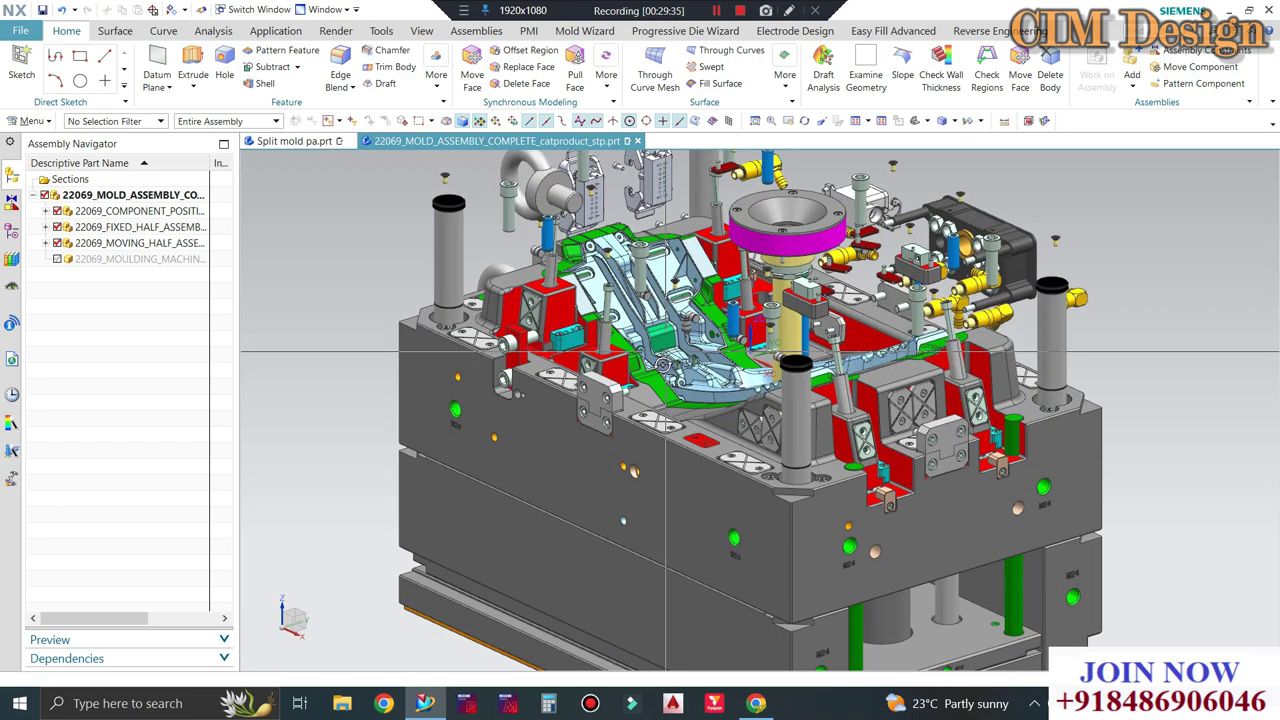
pyautogui.moveTo(665, 351); pyautogui.dragTo(905, 490, button='middle')
pyautogui.scroll(2, 908, 491)
pyautogui.scroll(2, 911, 492)
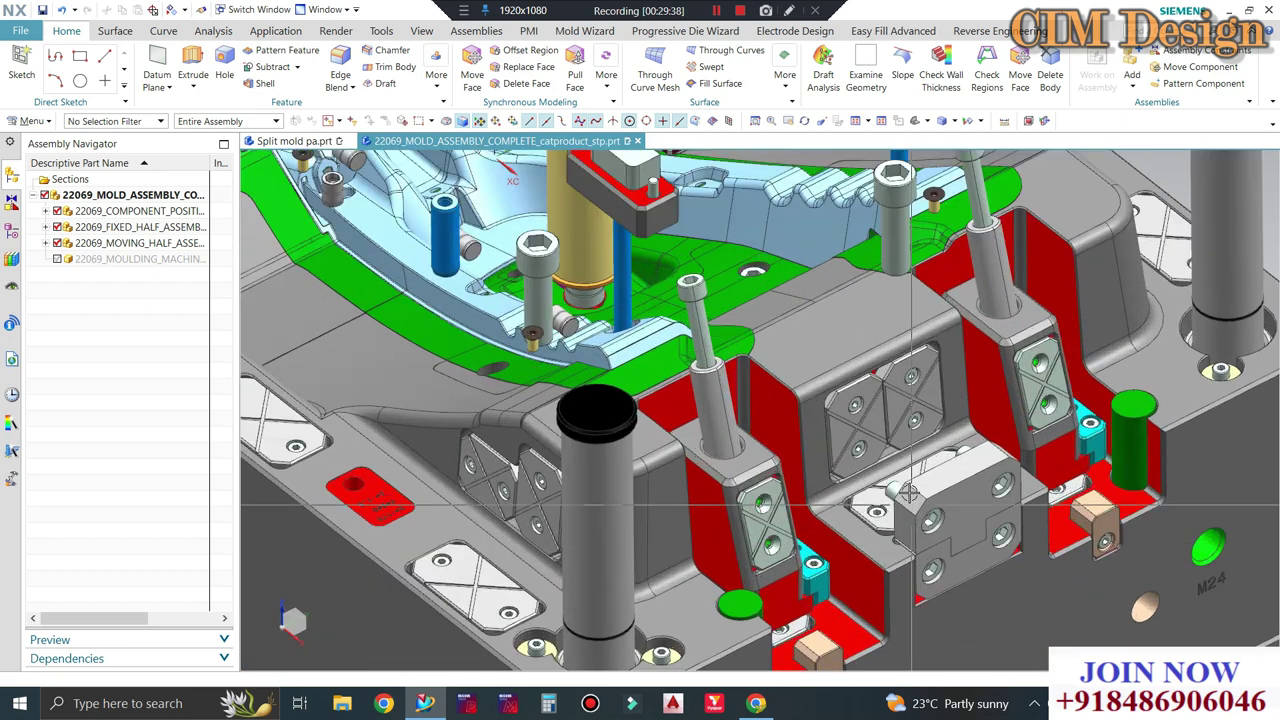
pyautogui.scroll(1, 908, 491)
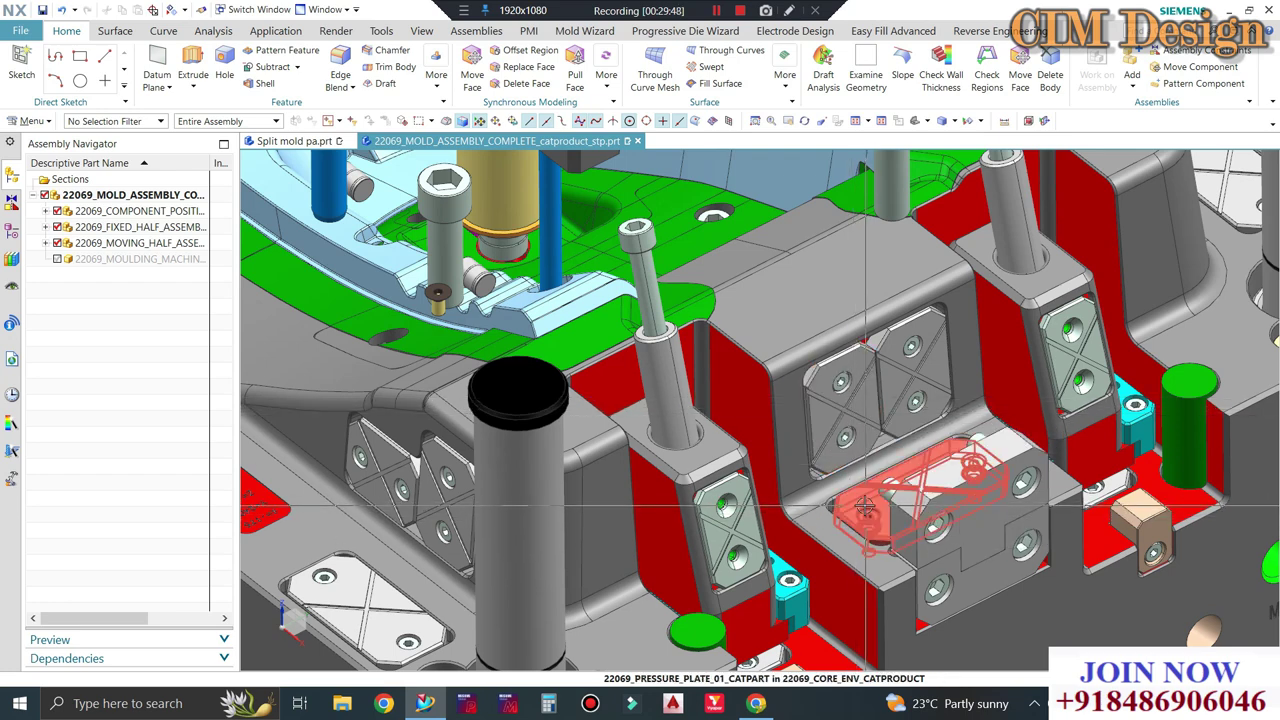
pyautogui.scroll(-3, 970, 502)
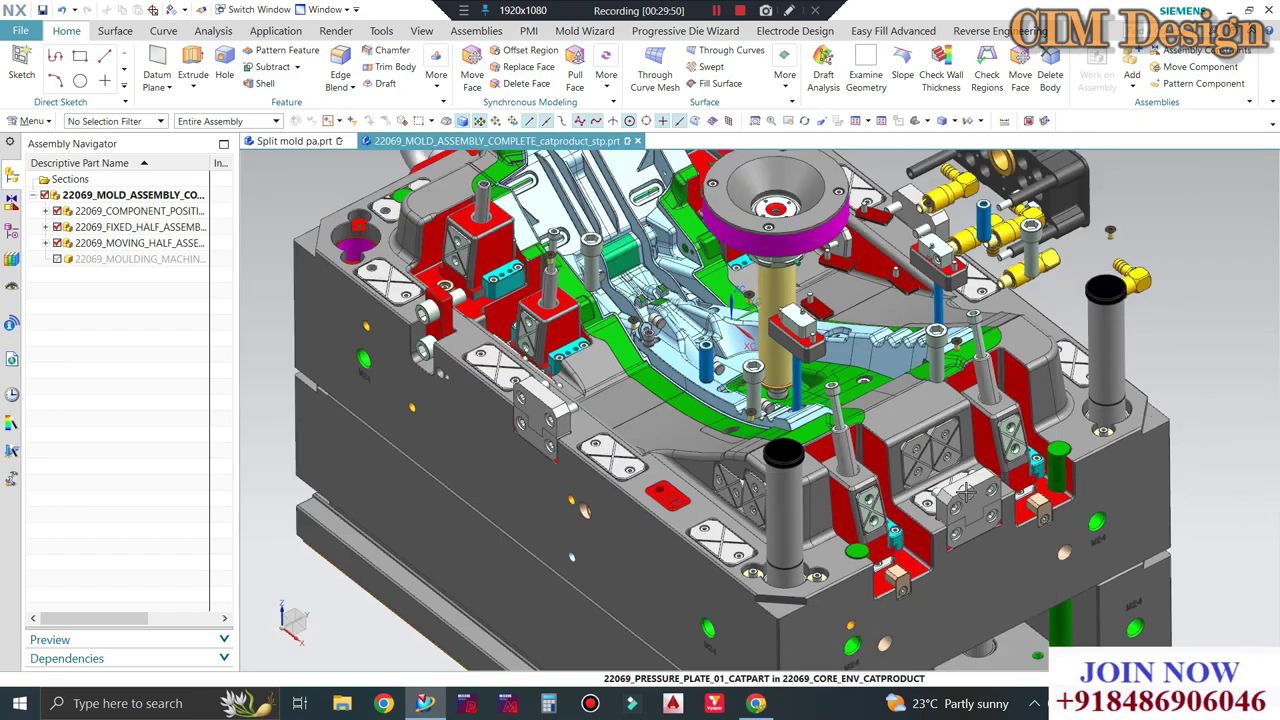
pyautogui.scroll(-1, 866, 484)
pyautogui.scroll(2, 866, 484)
pyautogui.scroll(2, 866, 484)
pyautogui.scroll(1, 810, 510)
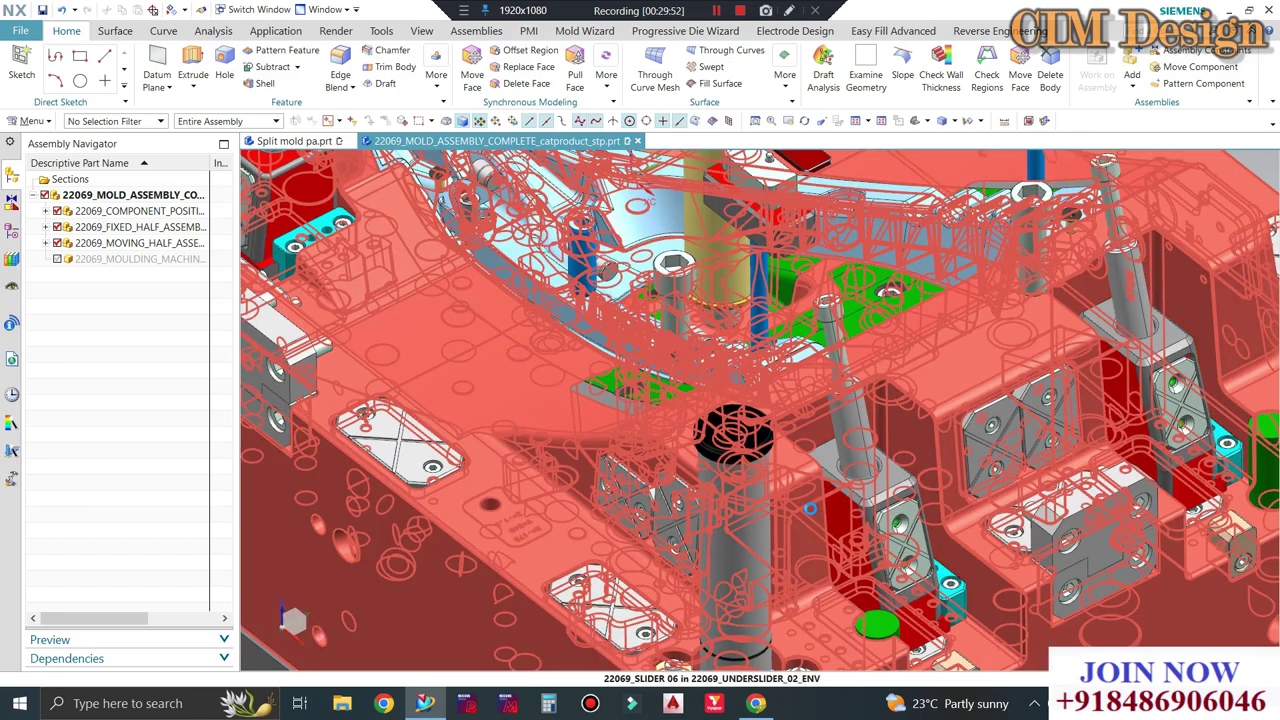
pyautogui.scroll(-3, 806, 457)
pyautogui.scroll(-1, 565, 377)
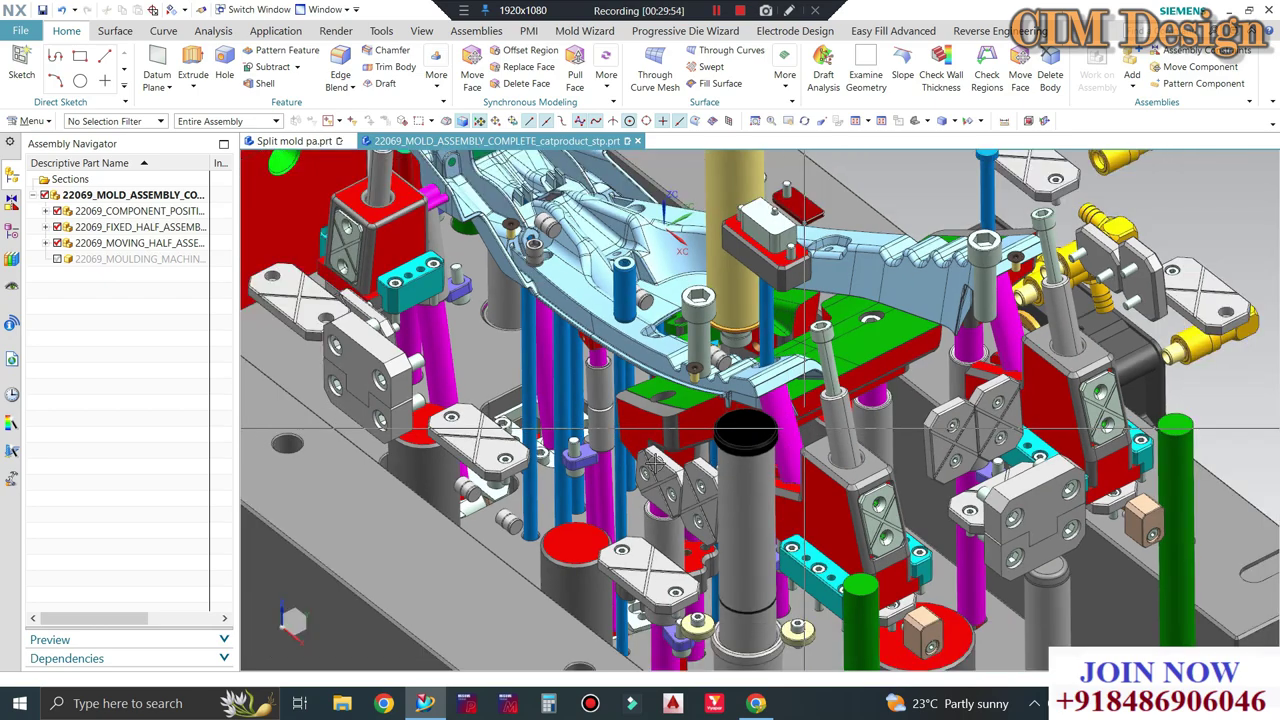
pyautogui.scroll(-1, 565, 377)
pyautogui.scroll(-2, 740, 400)
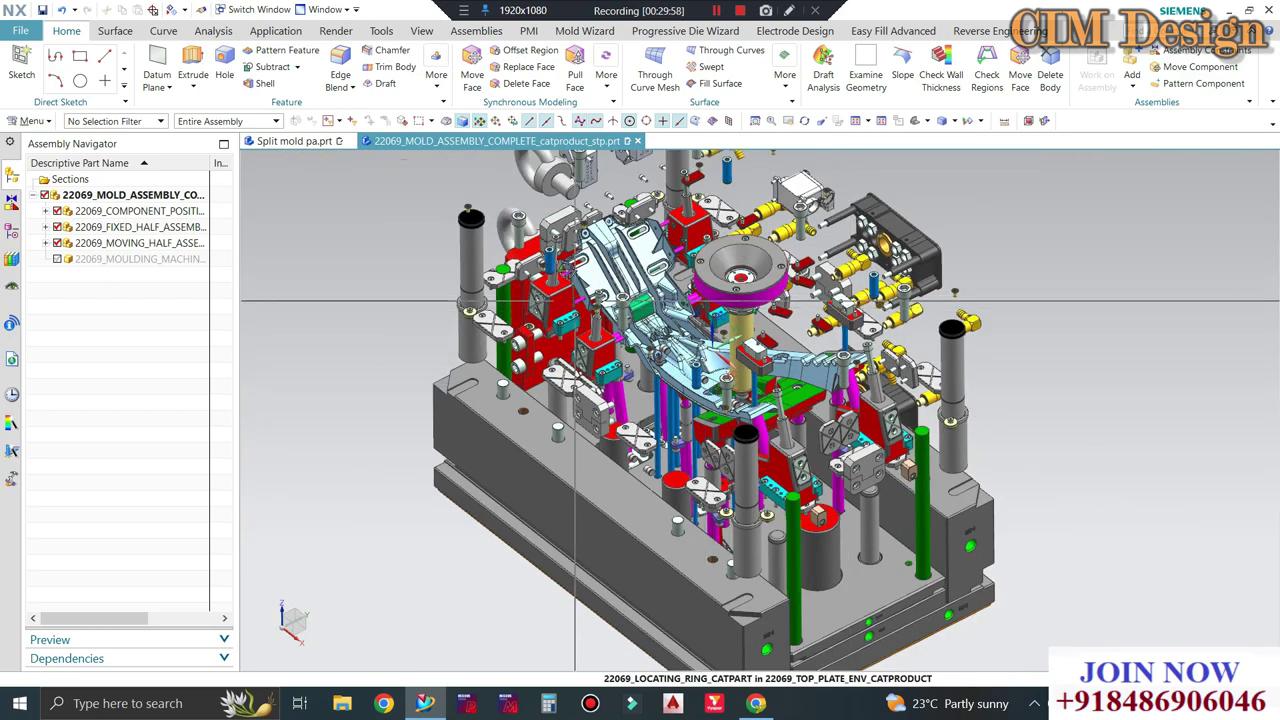
pyautogui.scroll(1, 576, 301)
pyautogui.scroll(1, 570, 212)
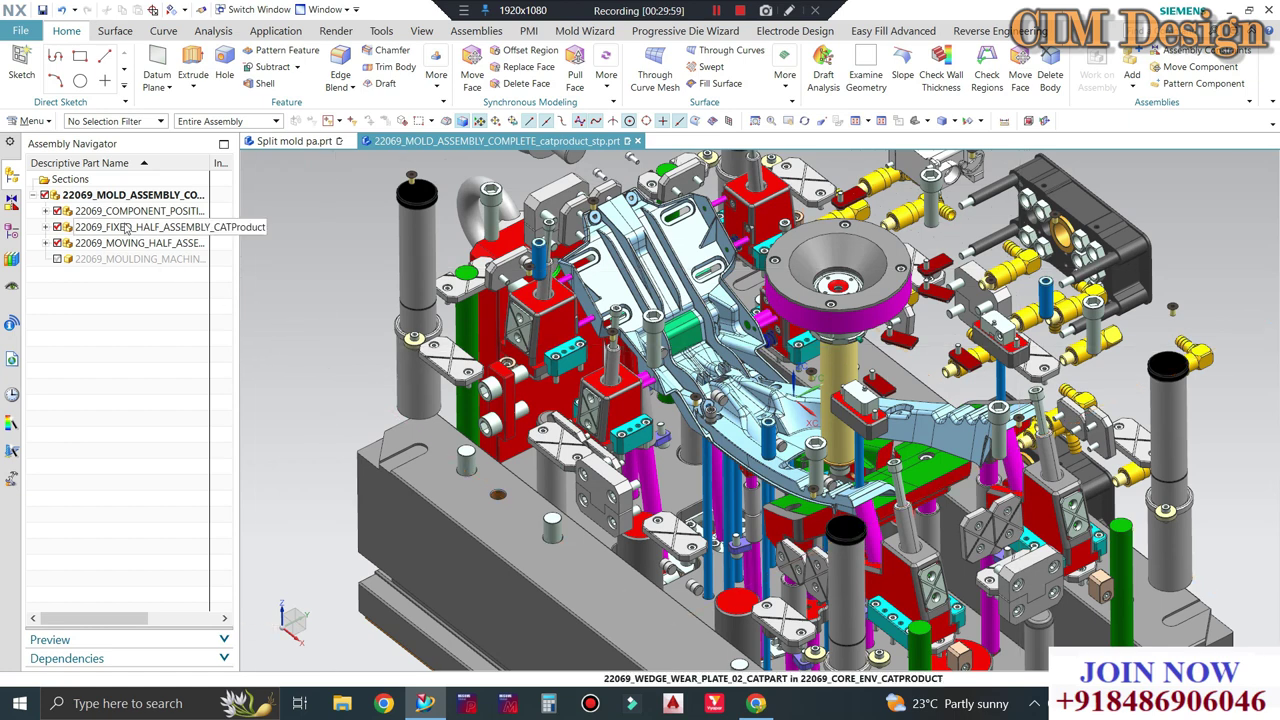
# Expand the navigator nodes, then close the assembly and components without saving.
pyautogui.click(46, 243)
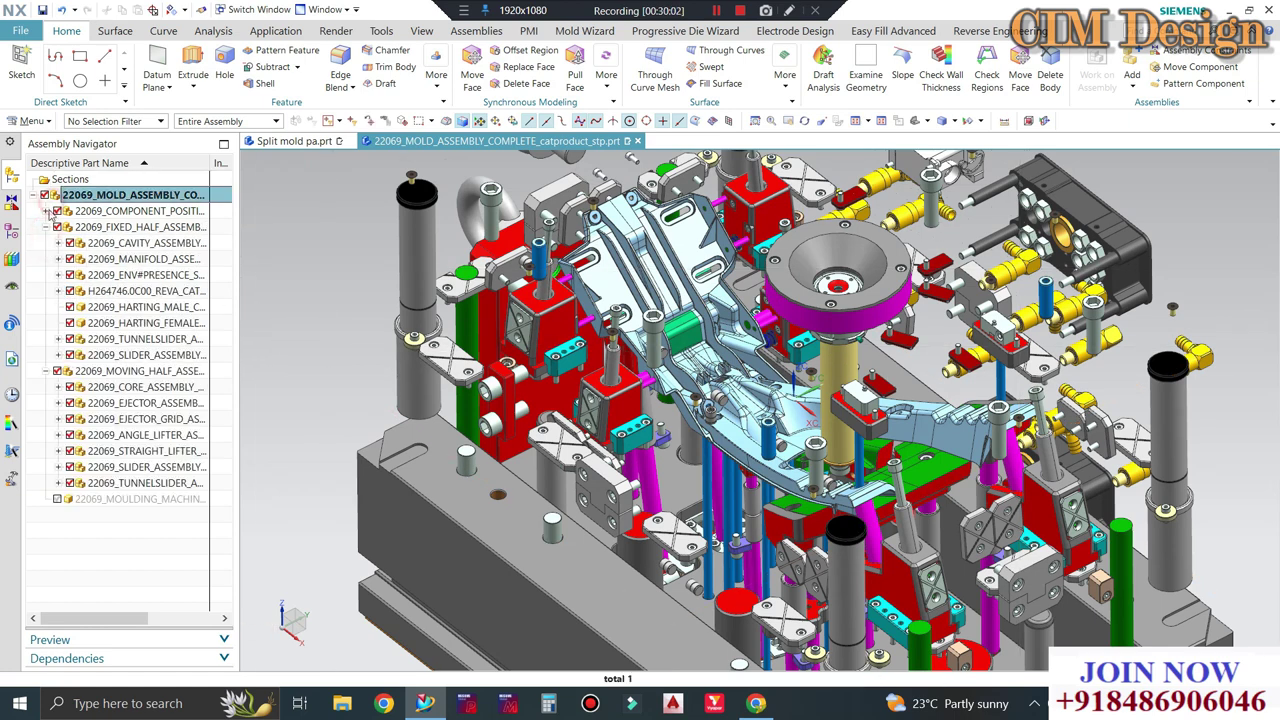
pyautogui.click(48, 211)
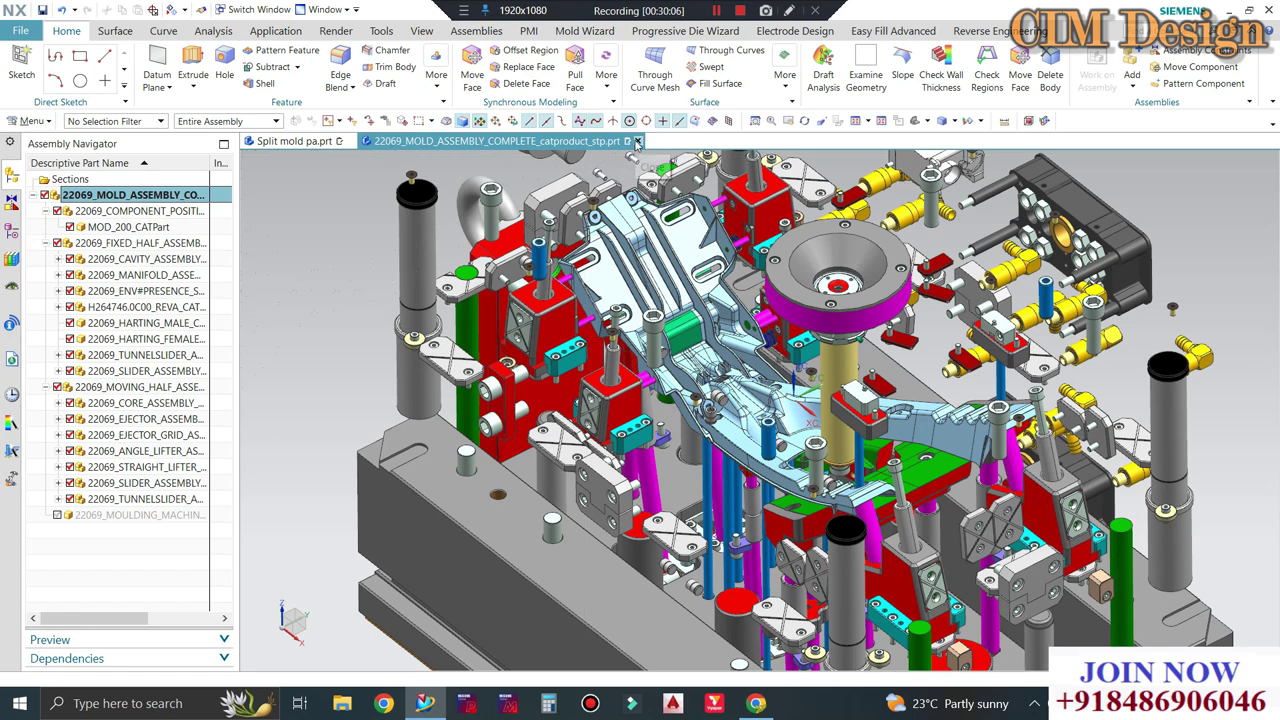
pyautogui.click(637, 141)
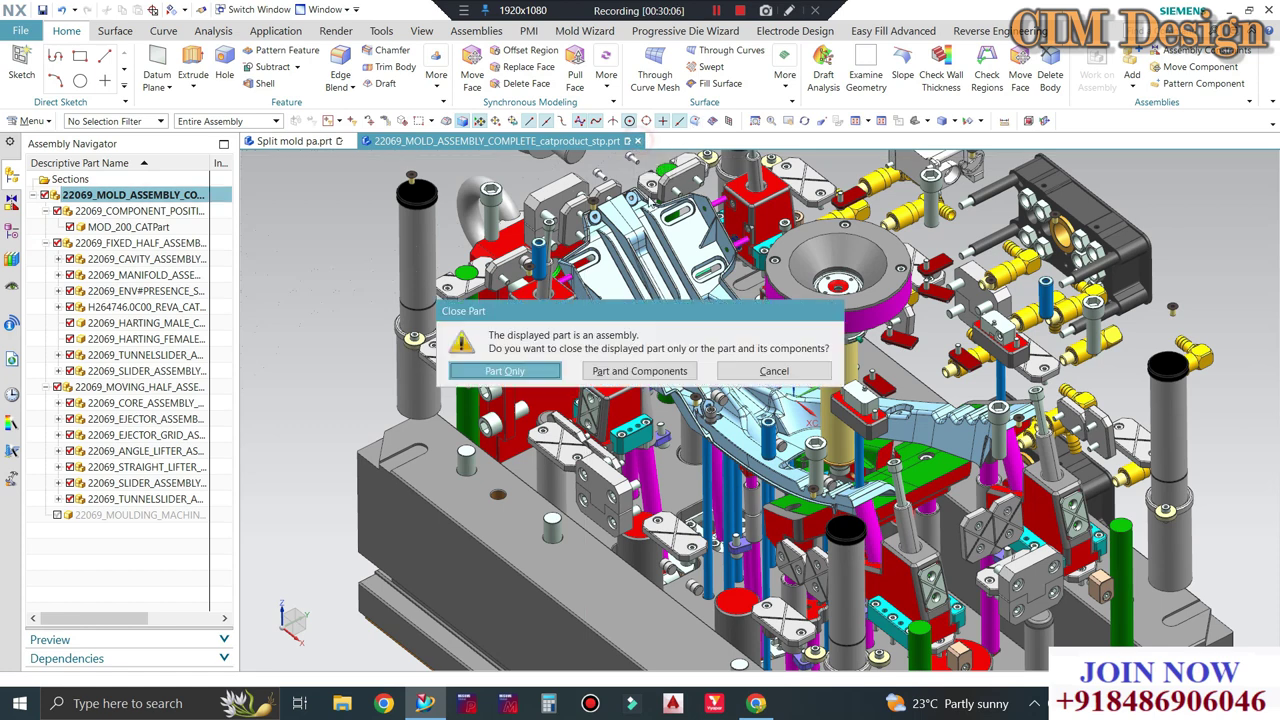
pyautogui.click(627, 372)
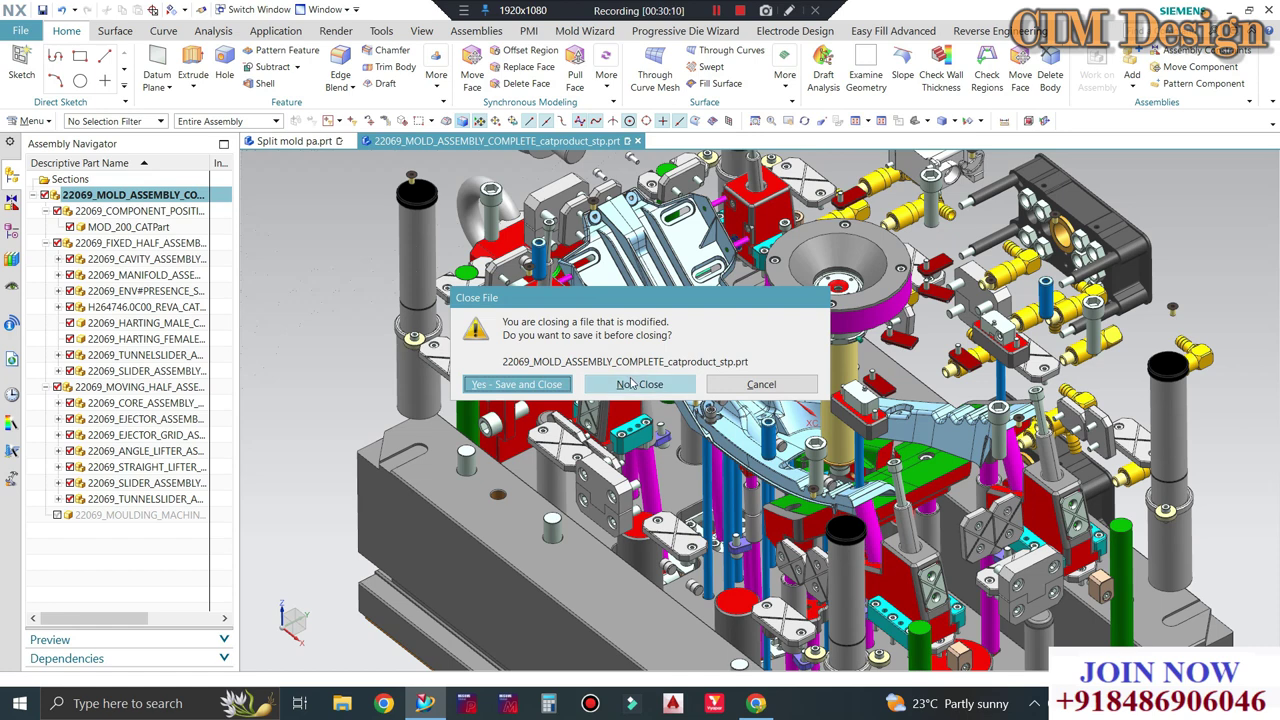
pyautogui.click(631, 383)
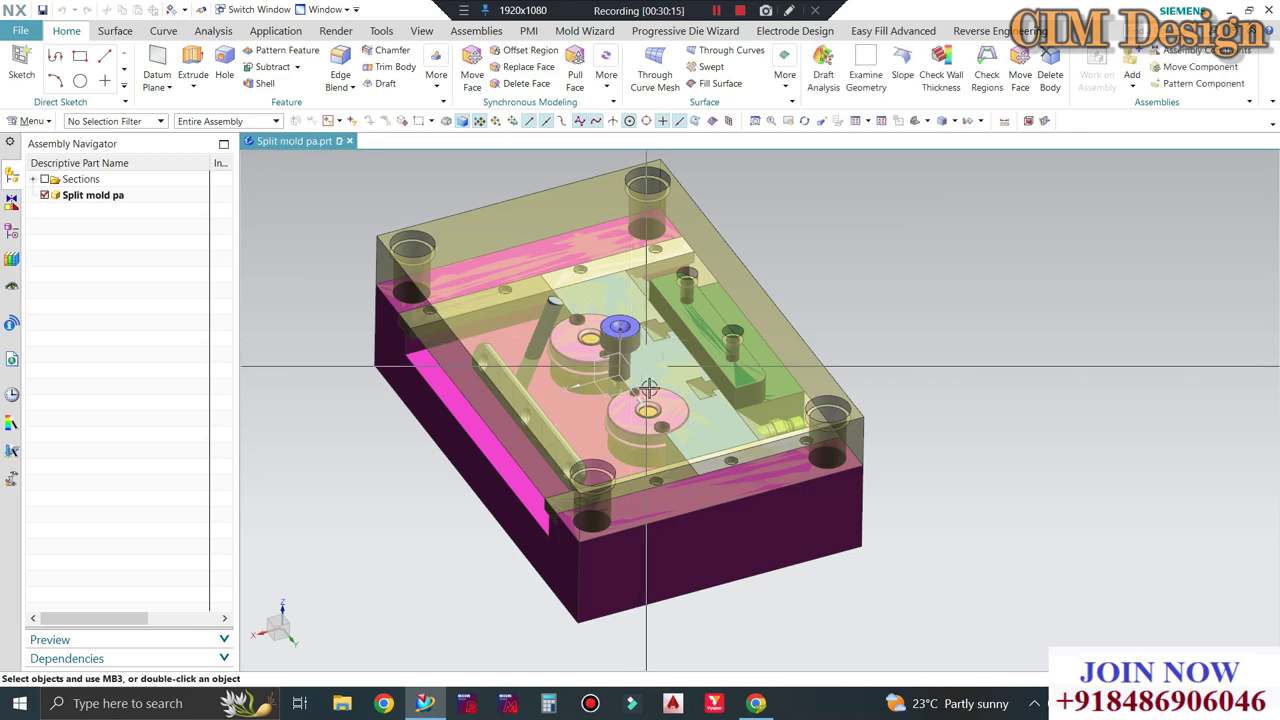
# Orbit and zoom the Split mold part to look down on the core area.
pyautogui.moveTo(600, 380)
pyautogui.mouseDown(button='middle')
pyautogui.moveTo(539, 415)
pyautogui.moveTo(522, 393)
pyautogui.moveTo(594, 408)
pyautogui.moveTo(598, 439)
pyautogui.mouseUp(button='middle')
pyautogui.scroll(3, 530, 400)
pyautogui.scroll(3, 540, 395)
pyautogui.scroll(3, 590, 390)
pyautogui.scroll(-3, 598, 439)
pyautogui.moveTo(586, 386); pyautogui.dragTo(503, 375, button='middle')
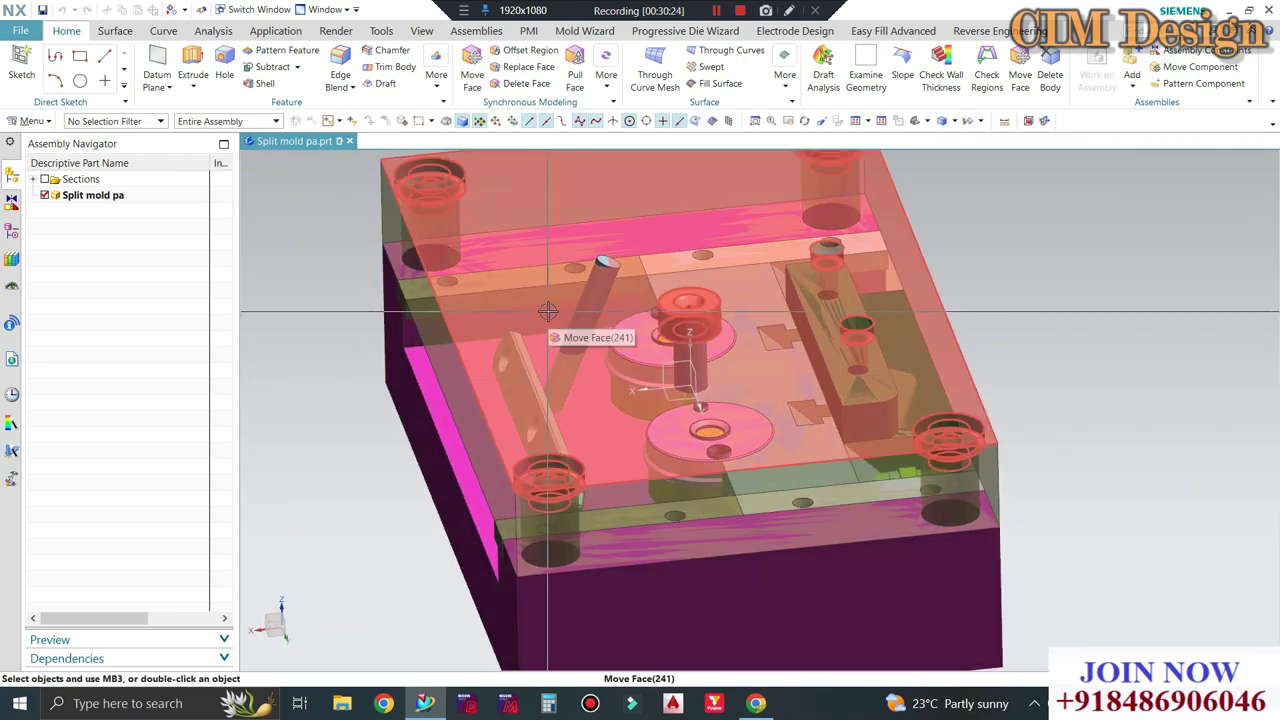
pyautogui.moveTo(548, 311); pyautogui.dragTo(450, 177, button='middle')
pyautogui.scroll(3, 450, 177)
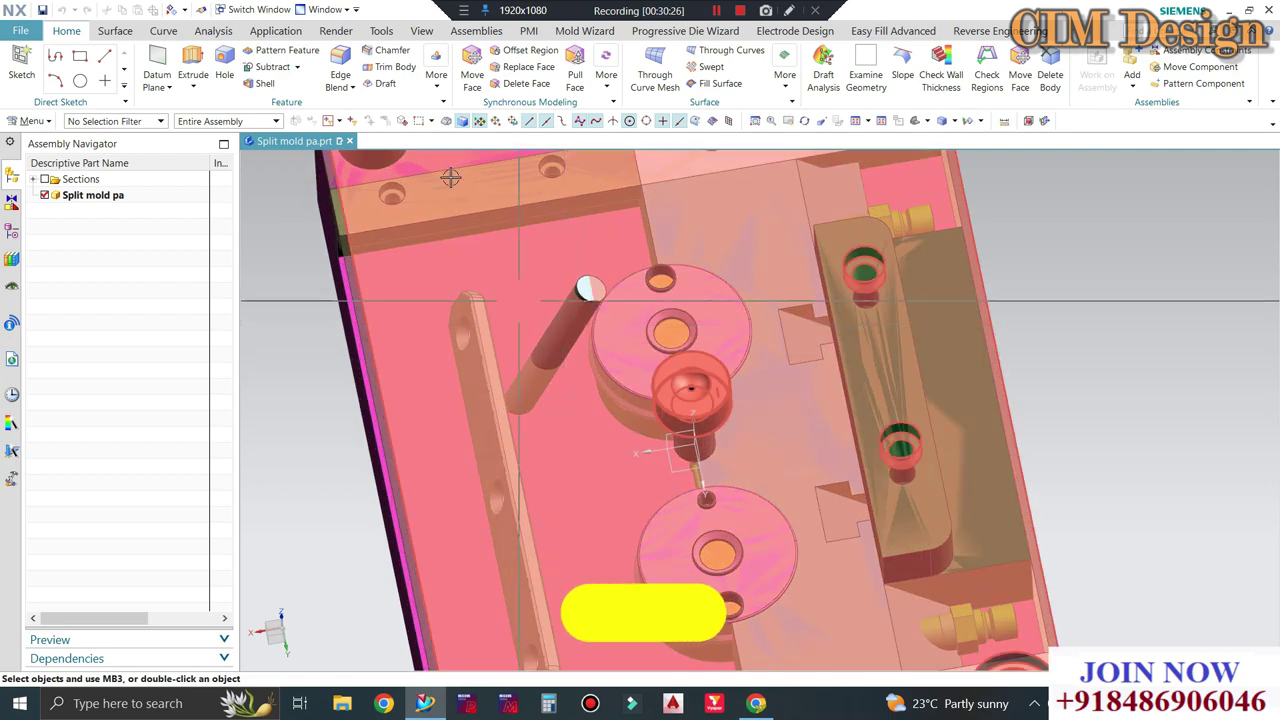
# Subtract the angled pin from the plate surrounding it.
pyautogui.click(272, 66)
pyautogui.click(500, 291)
pyautogui.click(589, 289)
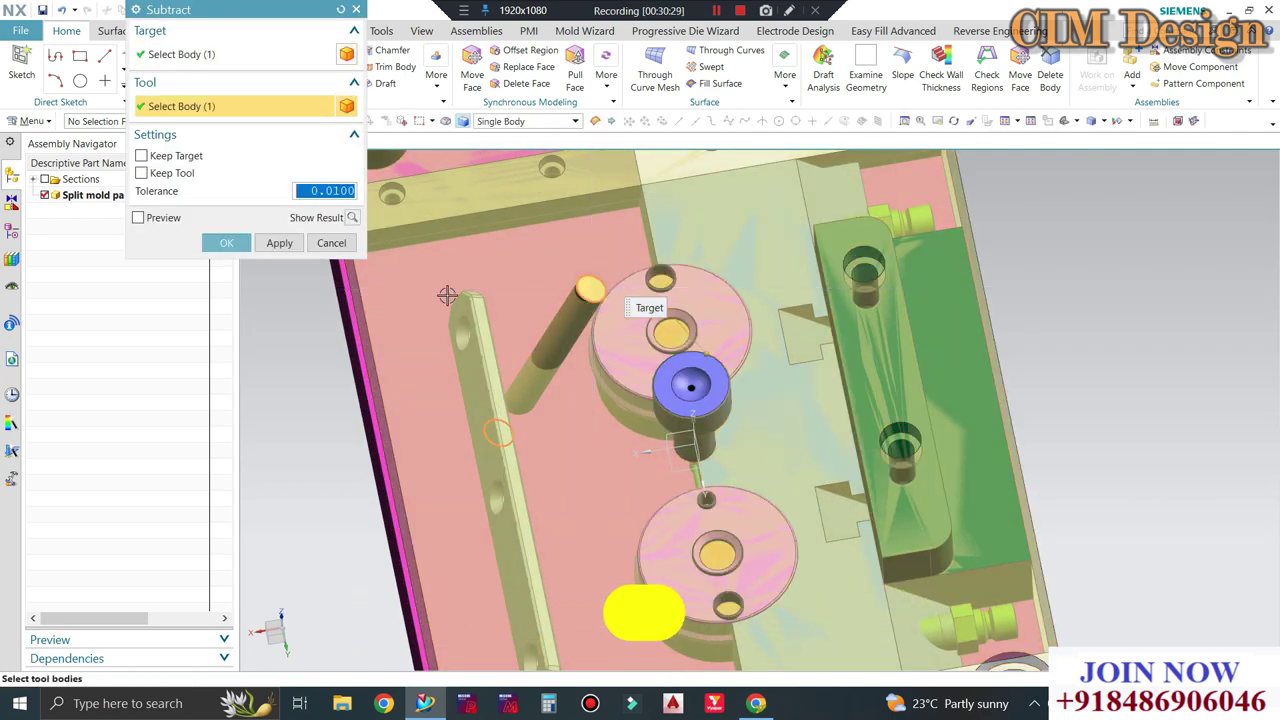
pyautogui.click(228, 246)
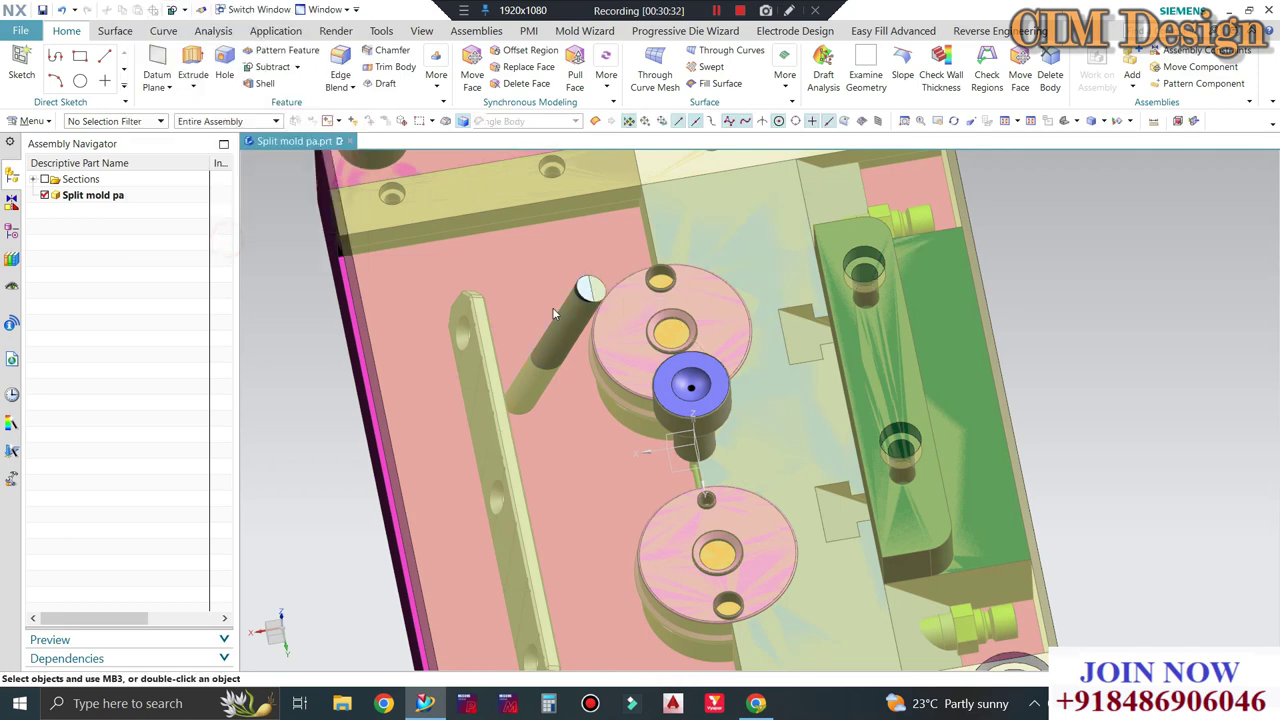
pyautogui.moveTo(600, 290); pyautogui.dragTo(475, 302, button='middle')
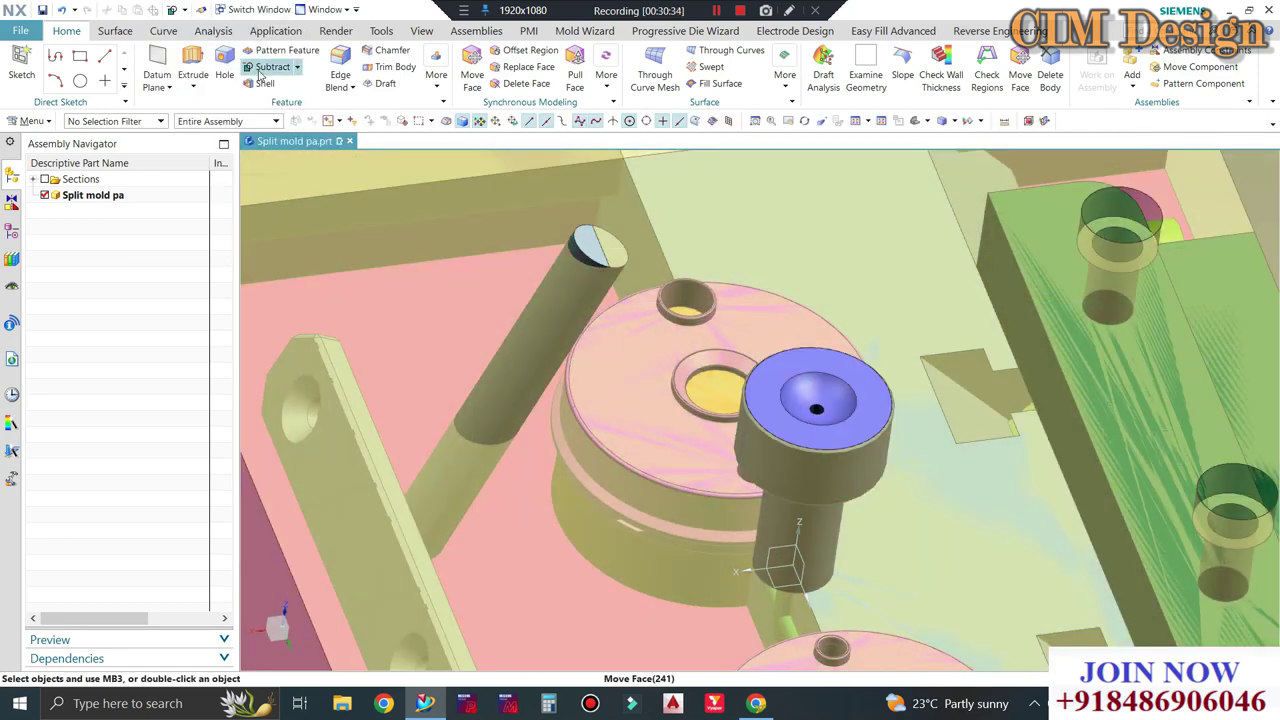
pyautogui.click(193, 62)
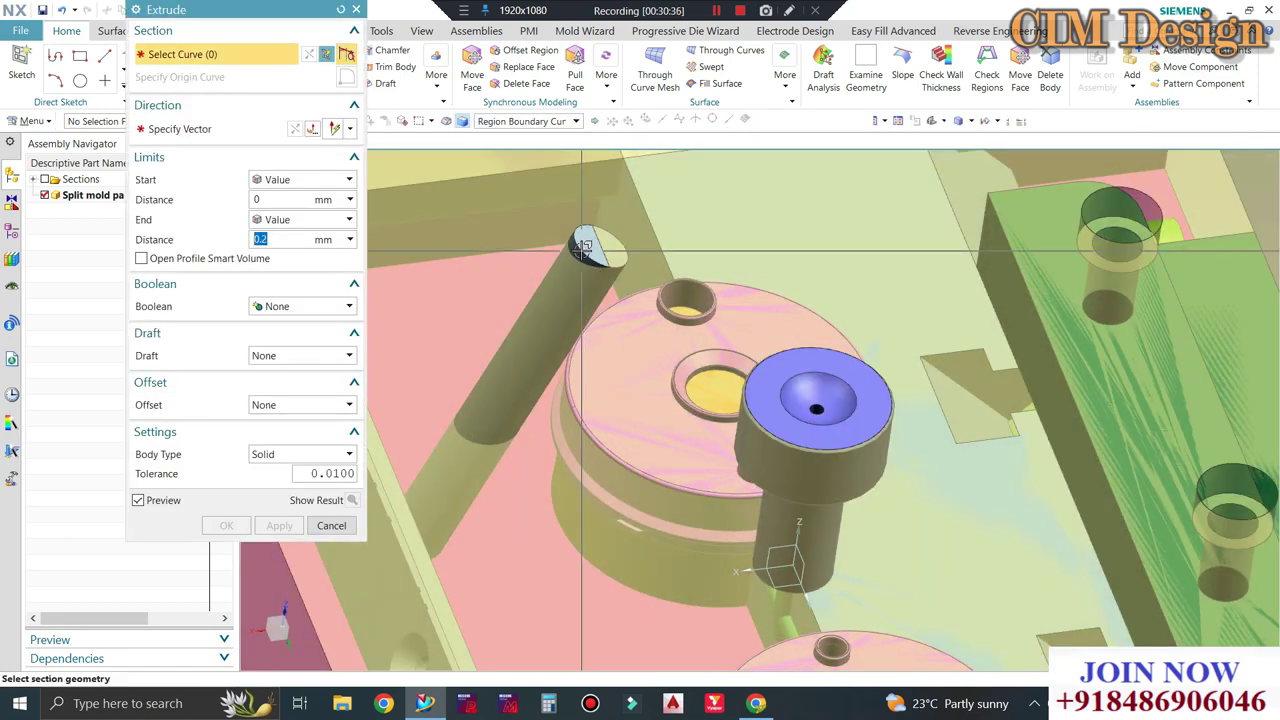
# Extrude the pin-end circular edge 6 mm with a single-sided 2 mm offset.
pyautogui.click(514, 122)
pyautogui.click(515, 137)
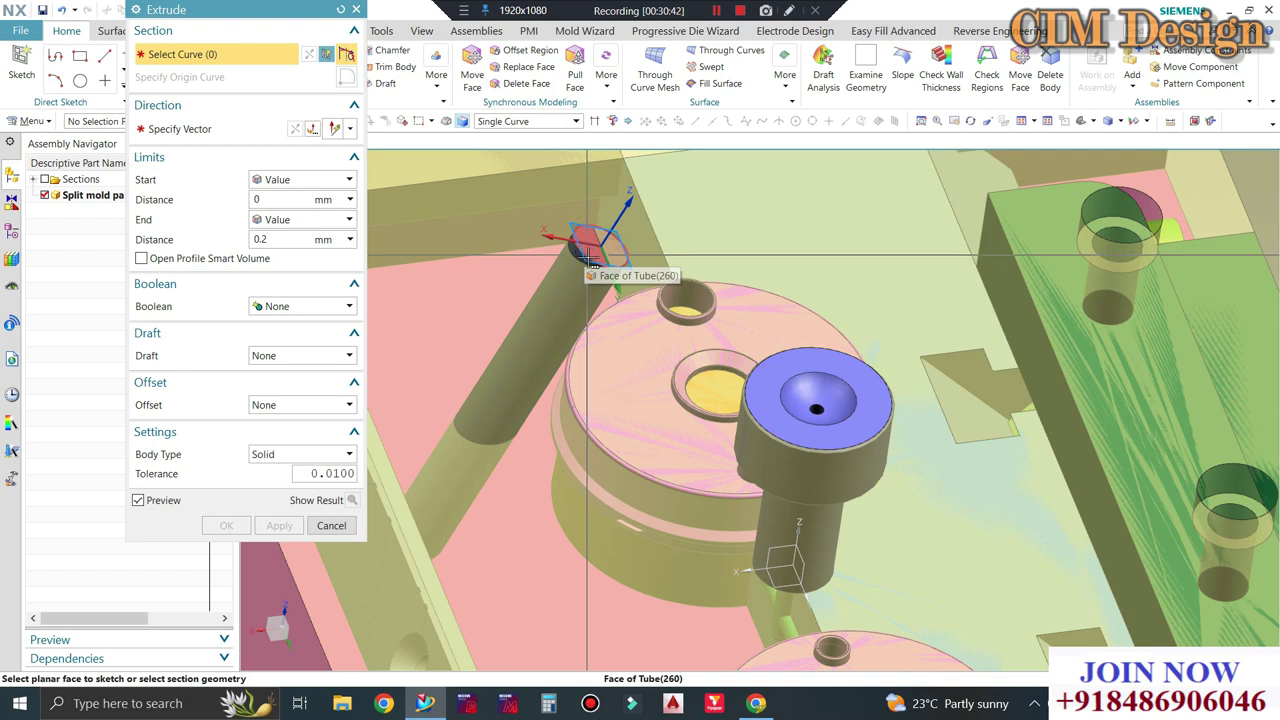
pyautogui.click(579, 242)
pyautogui.write('4')
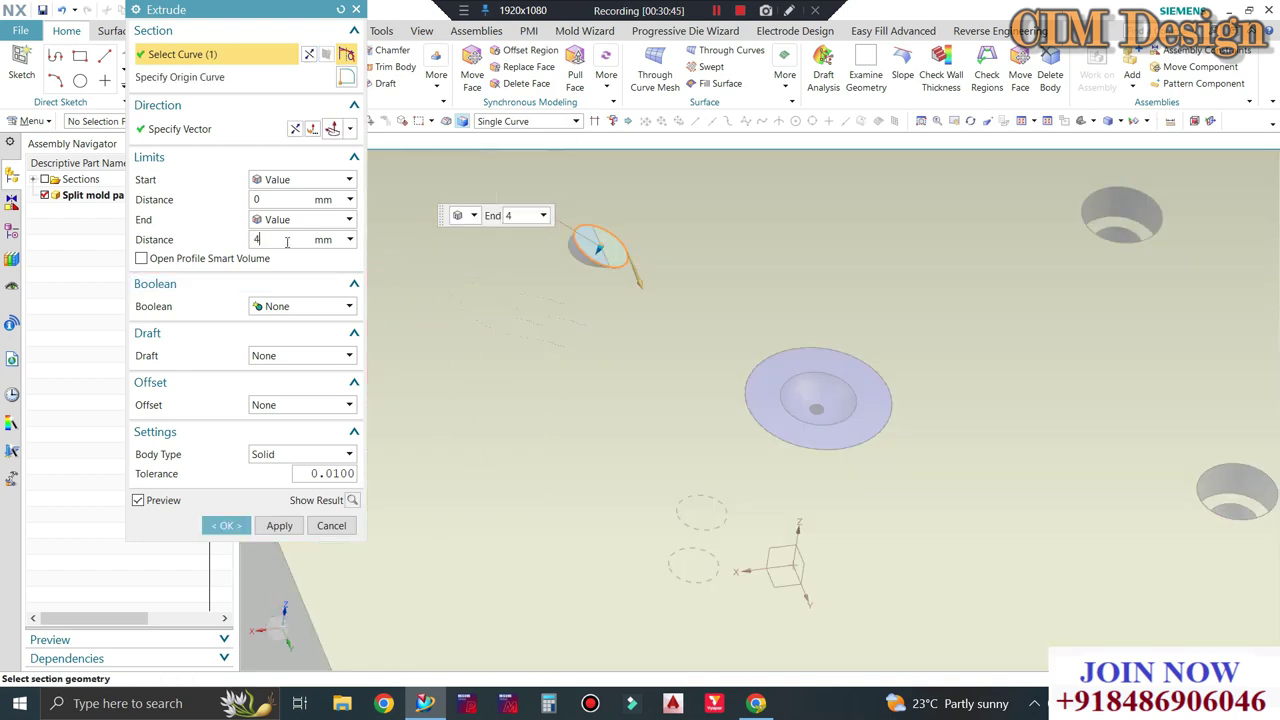
pyautogui.write('6')
pyautogui.press('Return')
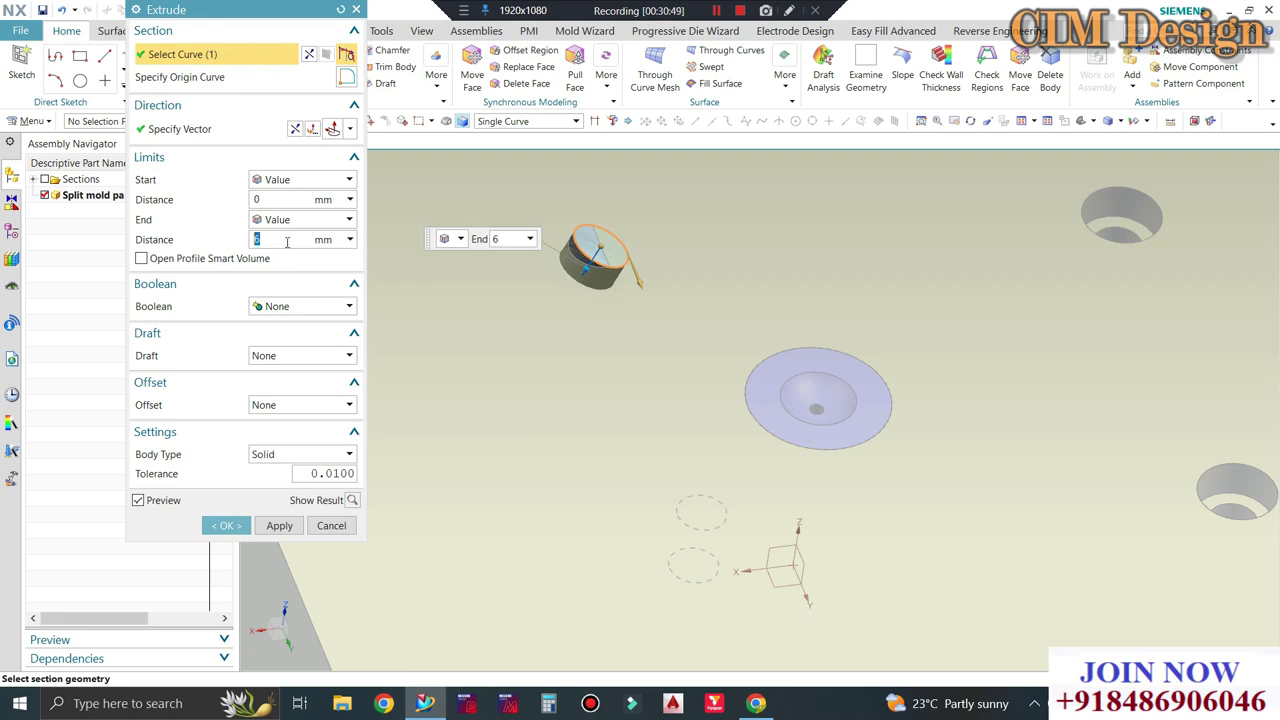
pyautogui.click(274, 405)
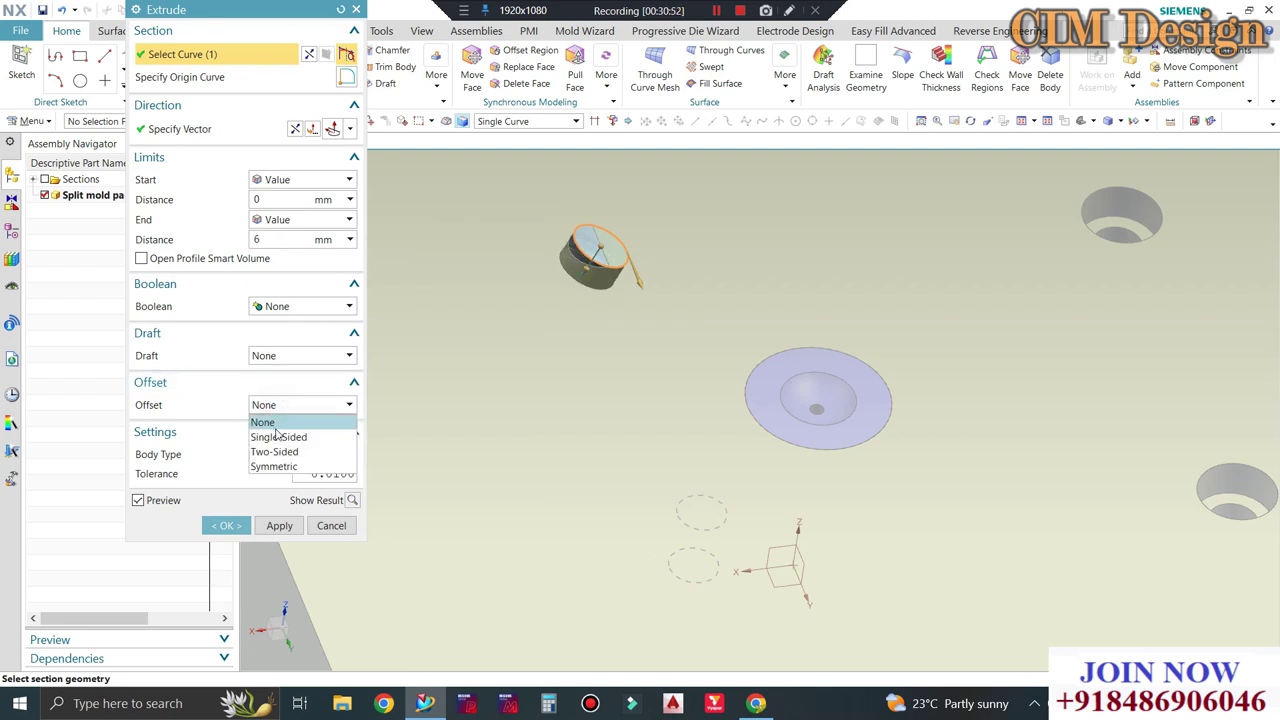
pyautogui.click(274, 436)
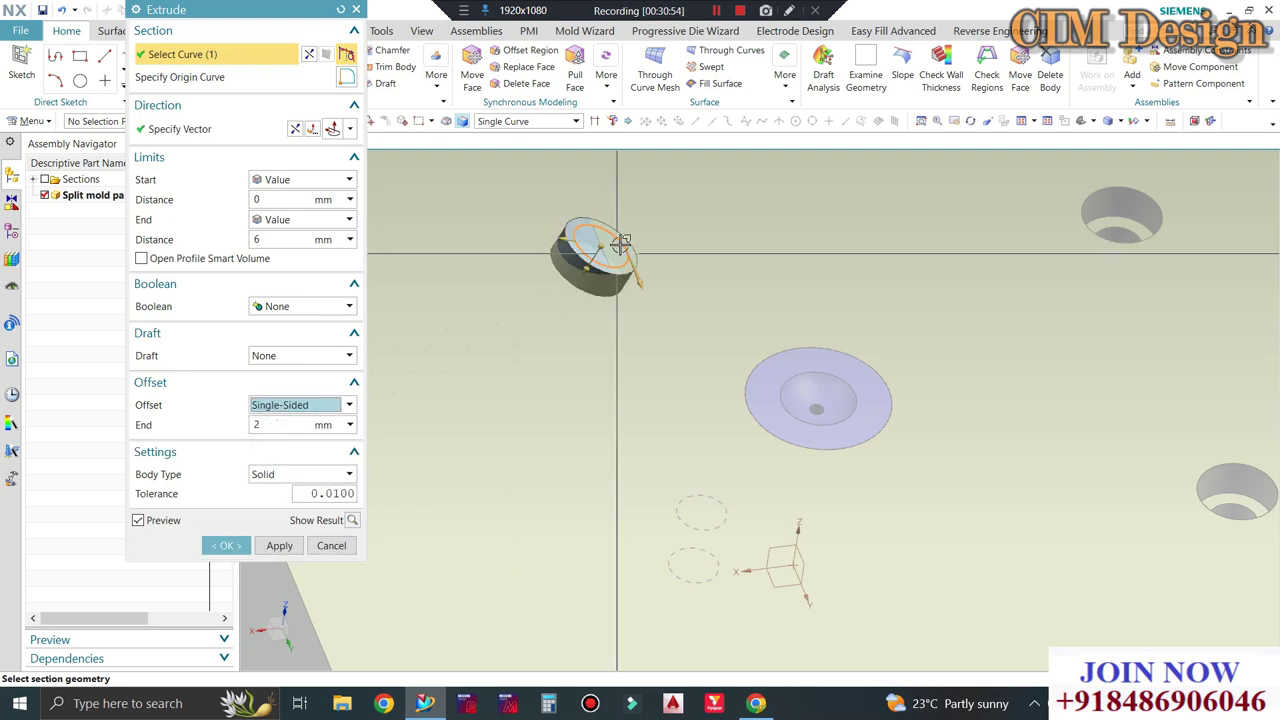
pyautogui.click(226, 546)
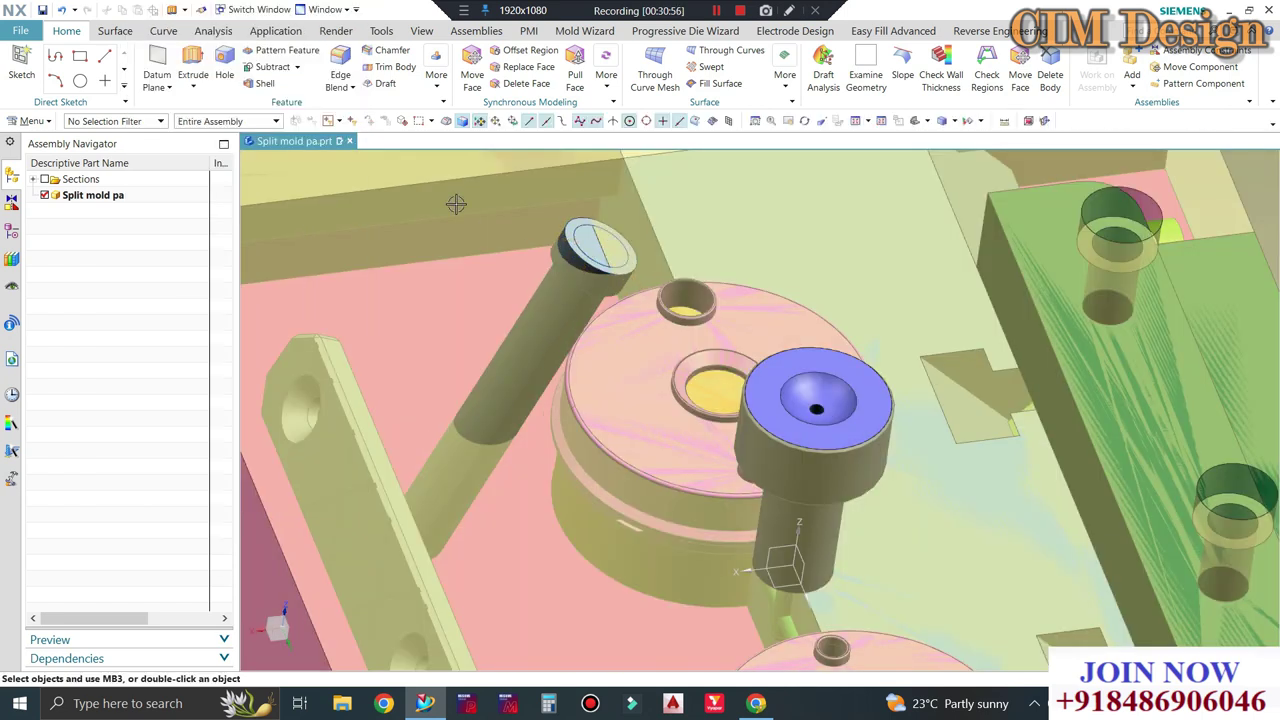
# Subtract the pin from the pink plate, keeping the tool body.
pyautogui.click(278, 102)
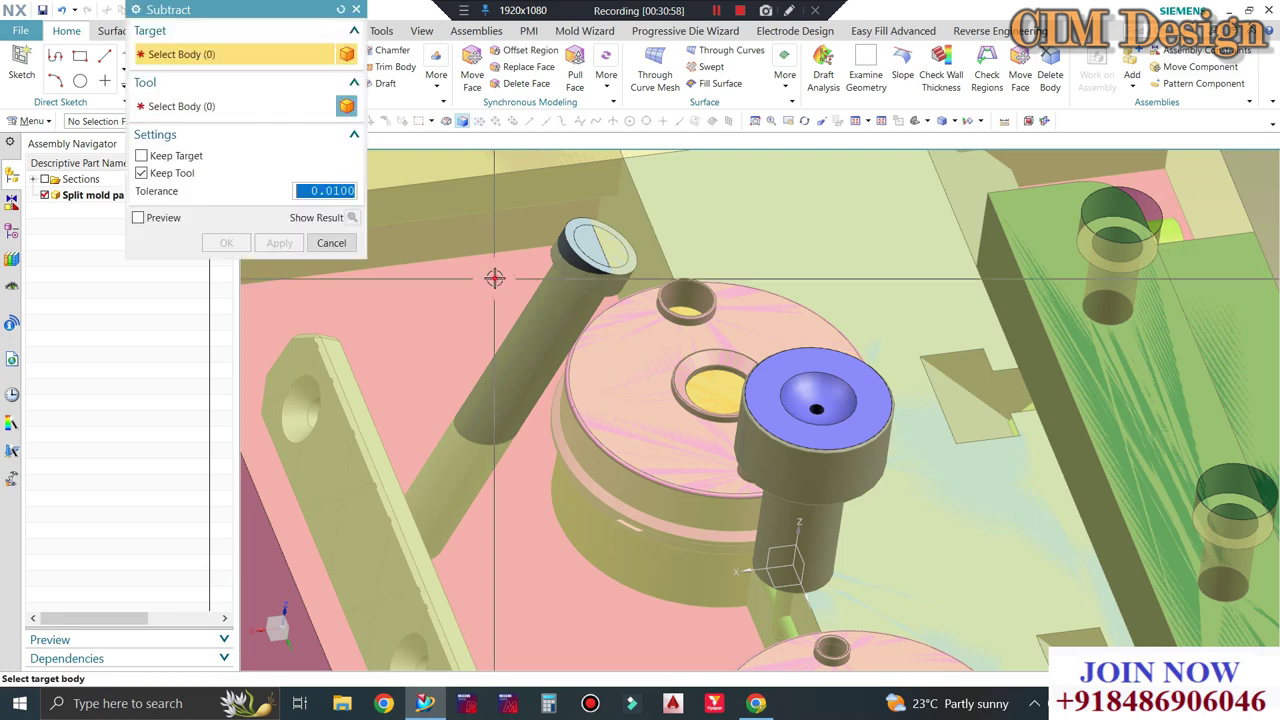
pyautogui.click(494, 277)
pyautogui.click(590, 262)
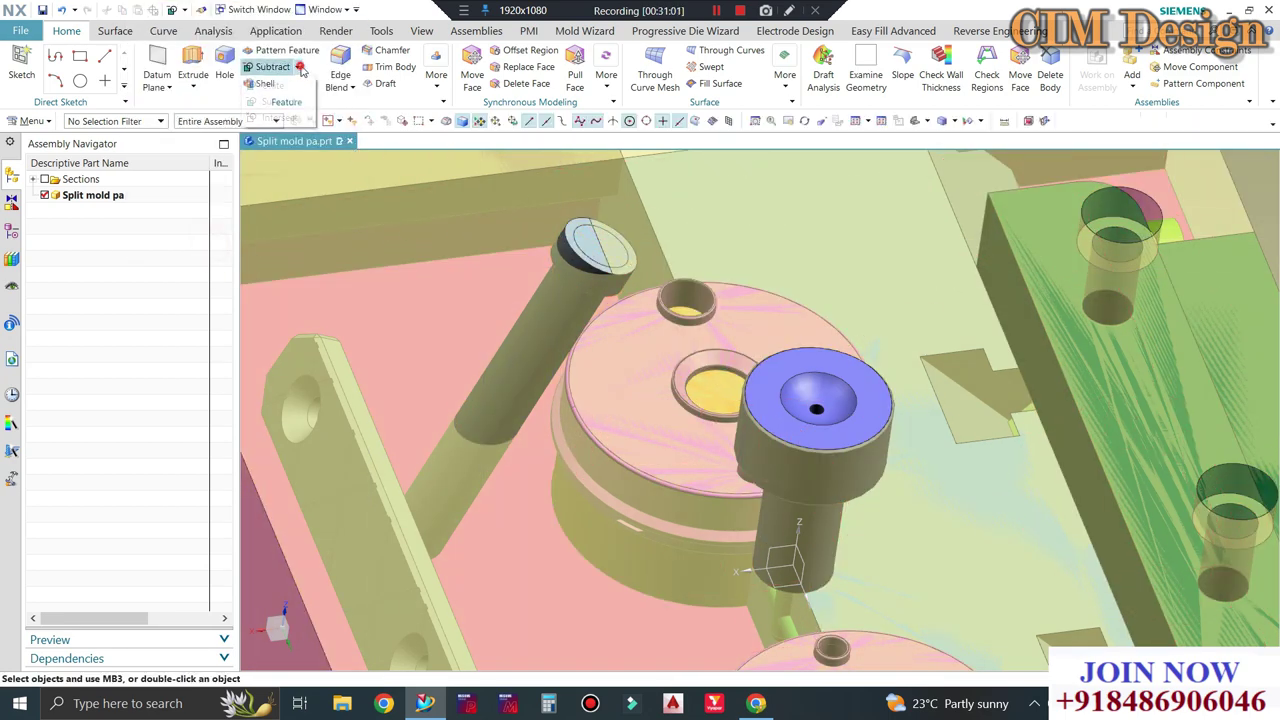
# Unite the new head with the angled pin.
pyautogui.click(598, 245)
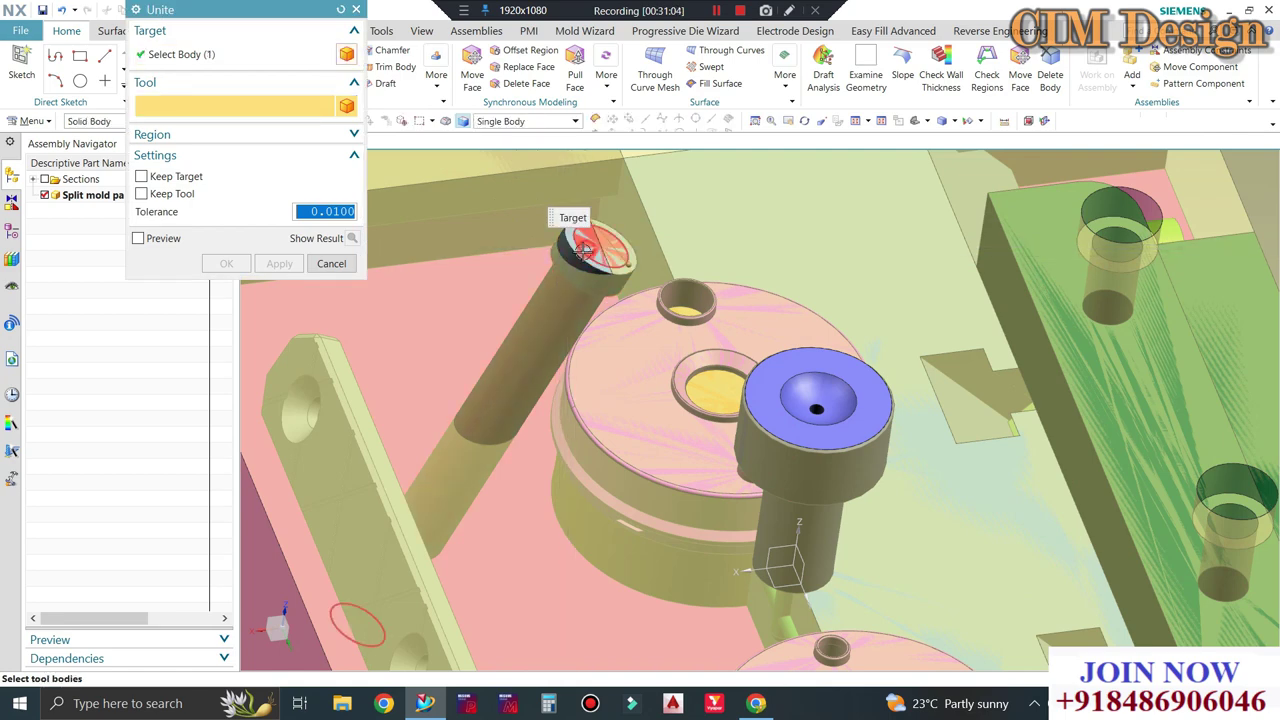
pyautogui.click(522, 263)
pyautogui.middleClick(522, 263)
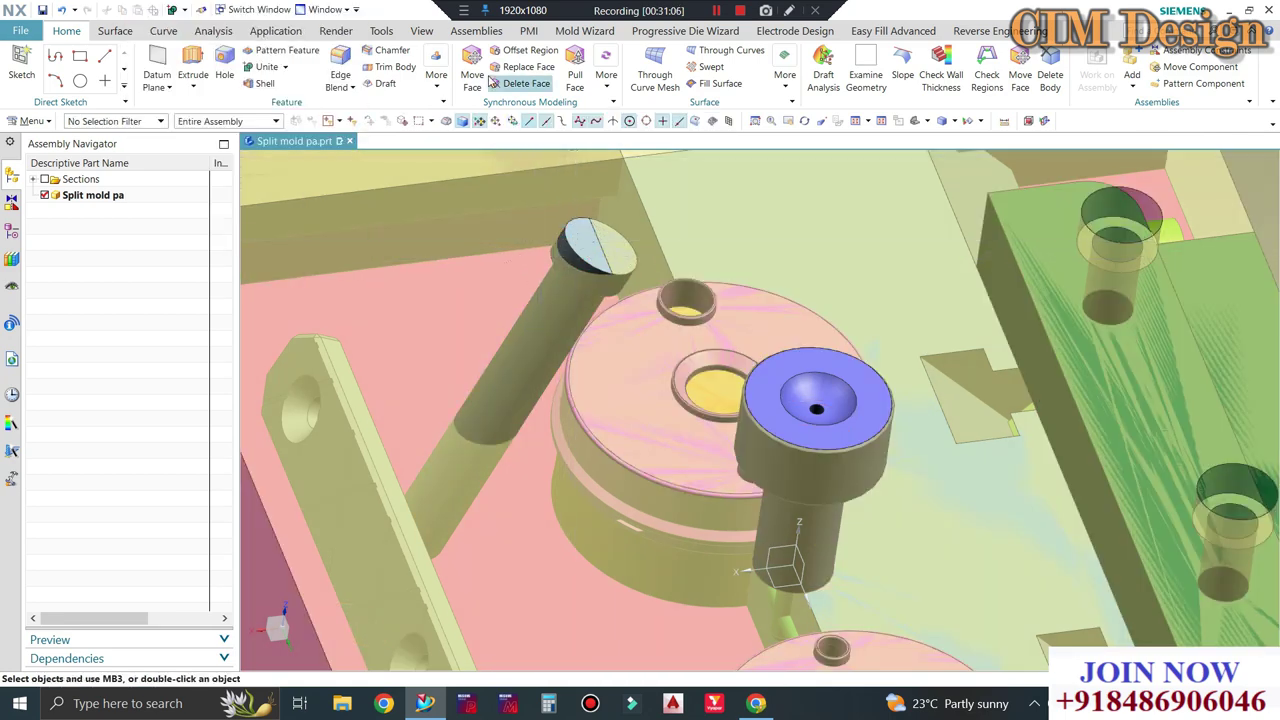
# Trim the pin flush using the plate face as the trimming plane.
pyautogui.click(598, 248)
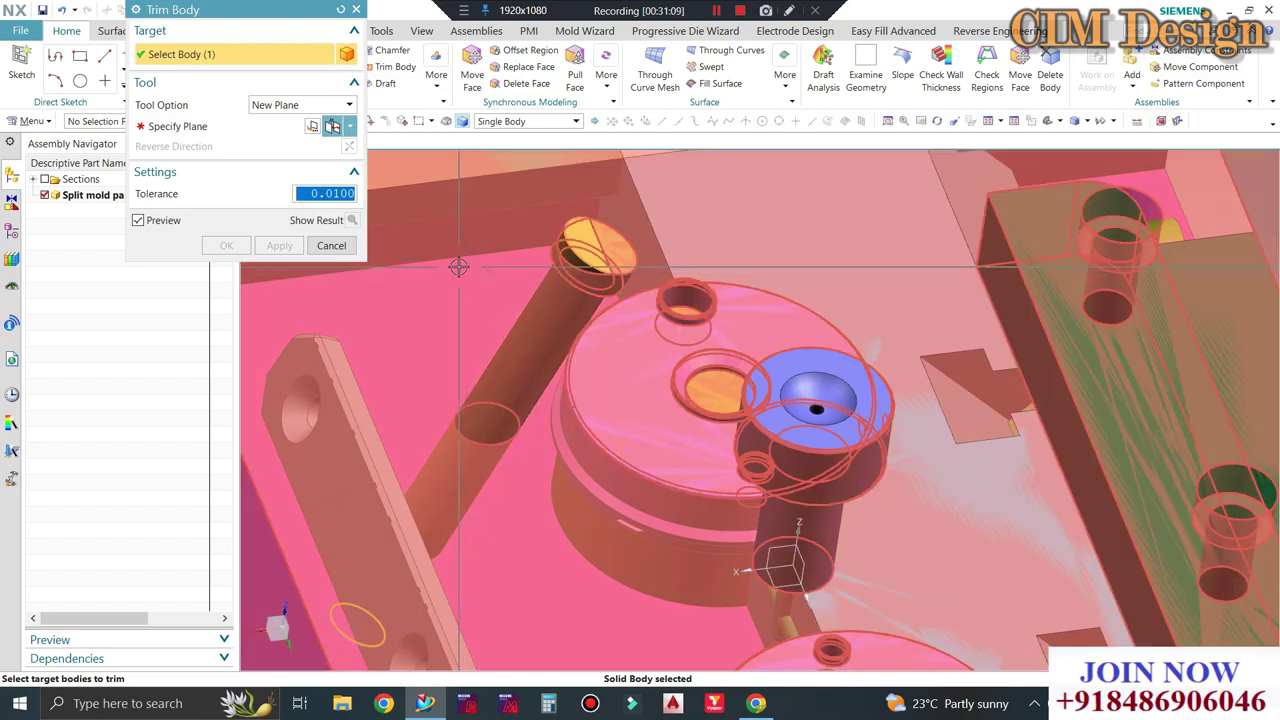
pyautogui.middleClick(458, 267)
pyautogui.click(543, 330)
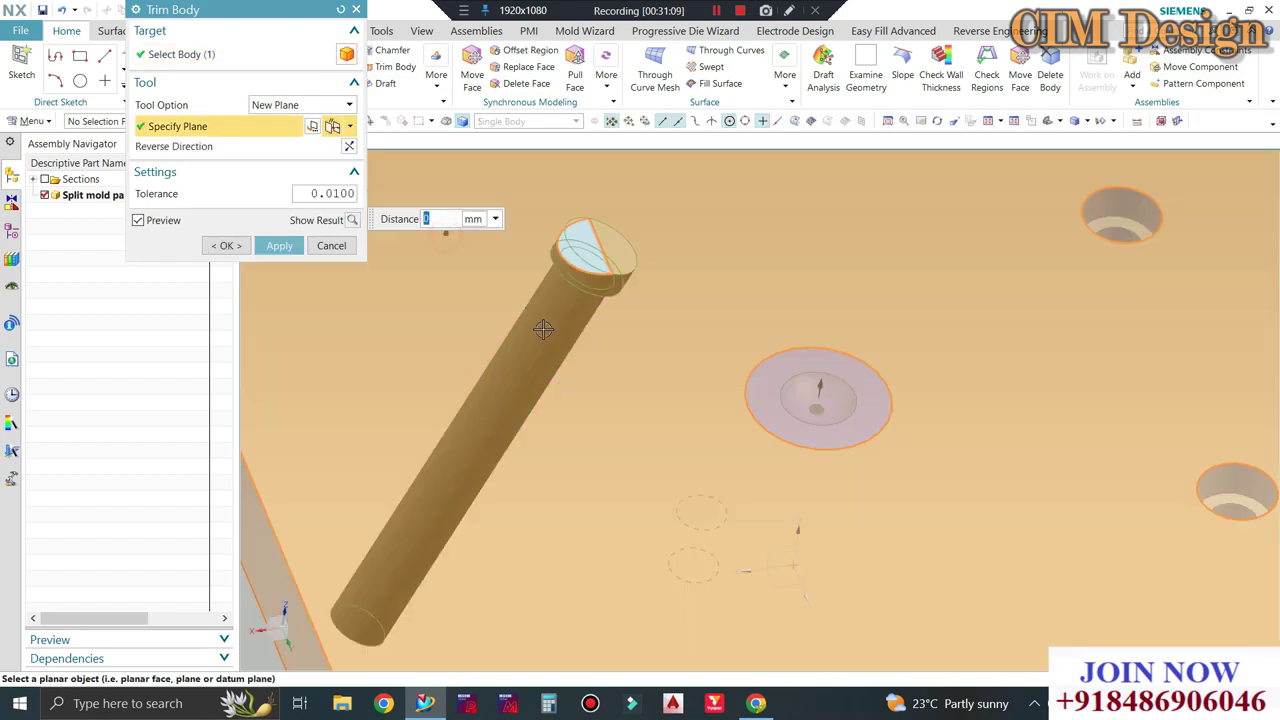
pyautogui.middleClick(552, 329)
pyautogui.middleClick(552, 329)
pyautogui.scroll(-2, 578, 320)
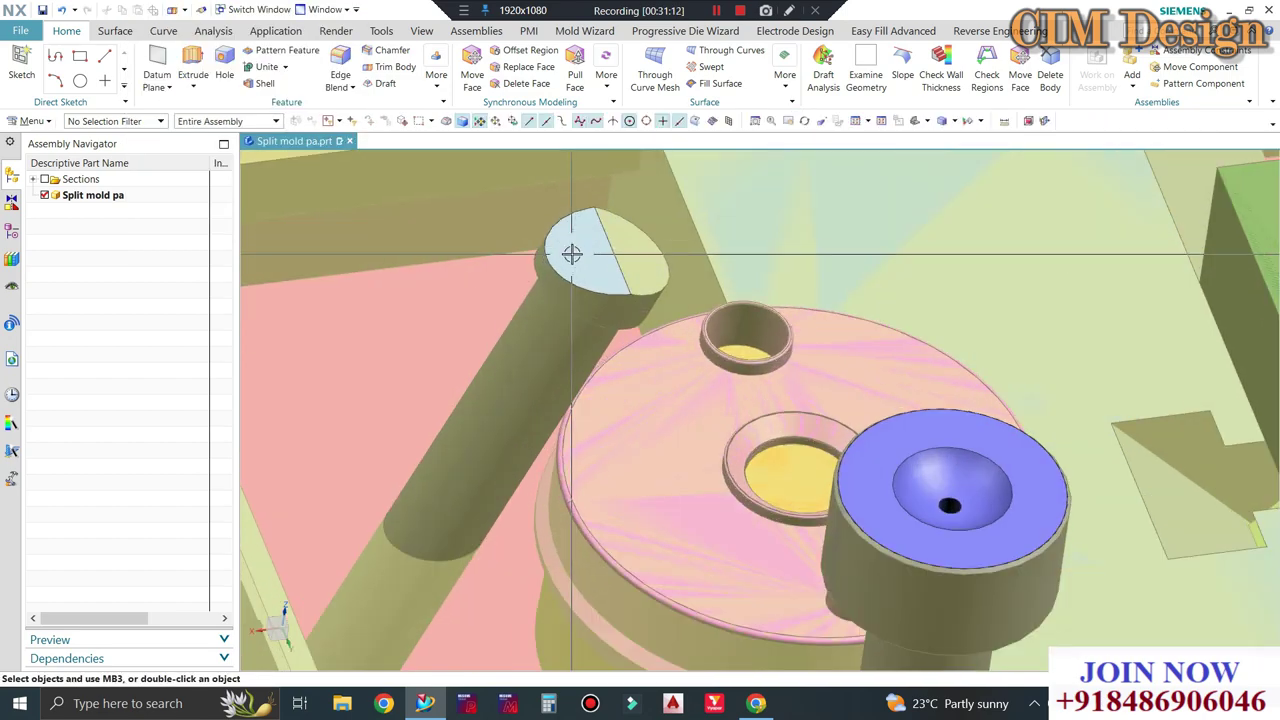
pyautogui.scroll(-2, 578, 320)
pyautogui.moveTo(578, 320)
pyautogui.mouseDown(button='middle')
pyautogui.moveTo(748, 325)
pyautogui.moveTo(720, 330)
pyautogui.mouseUp(button='middle')
pyautogui.scroll(-3, 720, 330)
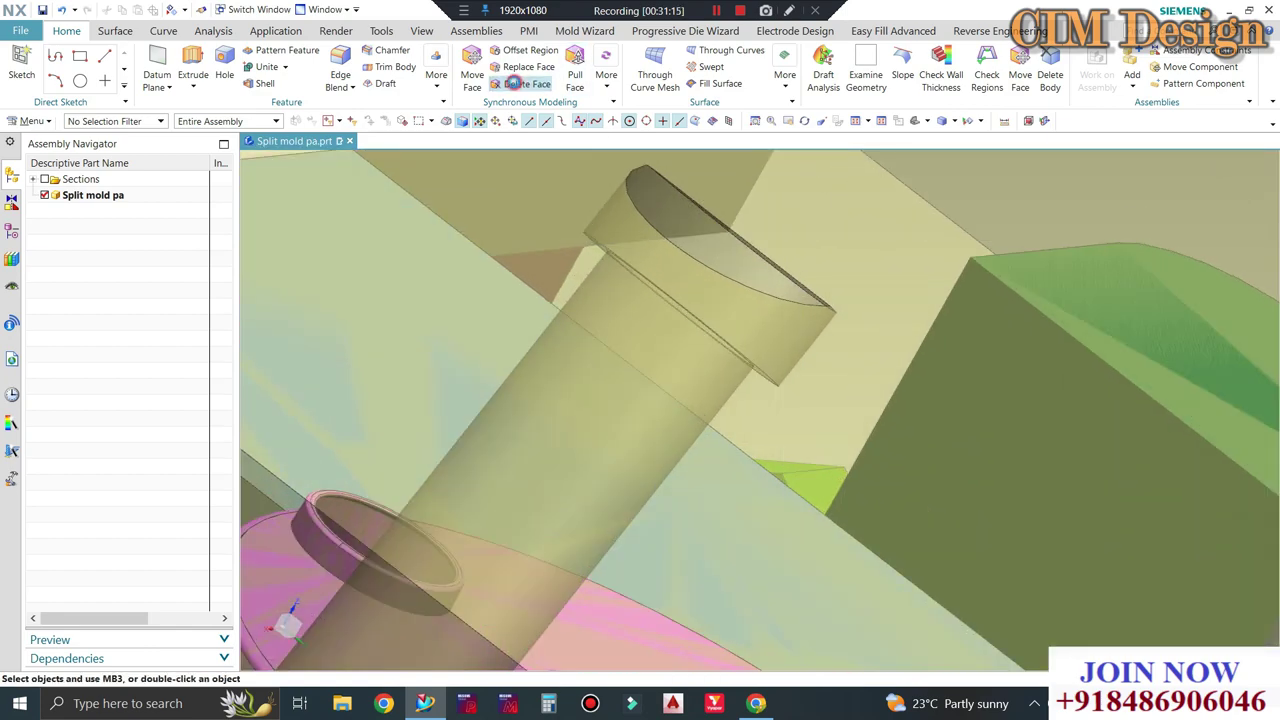
# Start Delete Face on the pin, cancel it, and orbit to a top-down view.
pyautogui.click(512, 83)
pyautogui.scroll(-2, 766, 263)
pyautogui.scroll(-2, 750, 262)
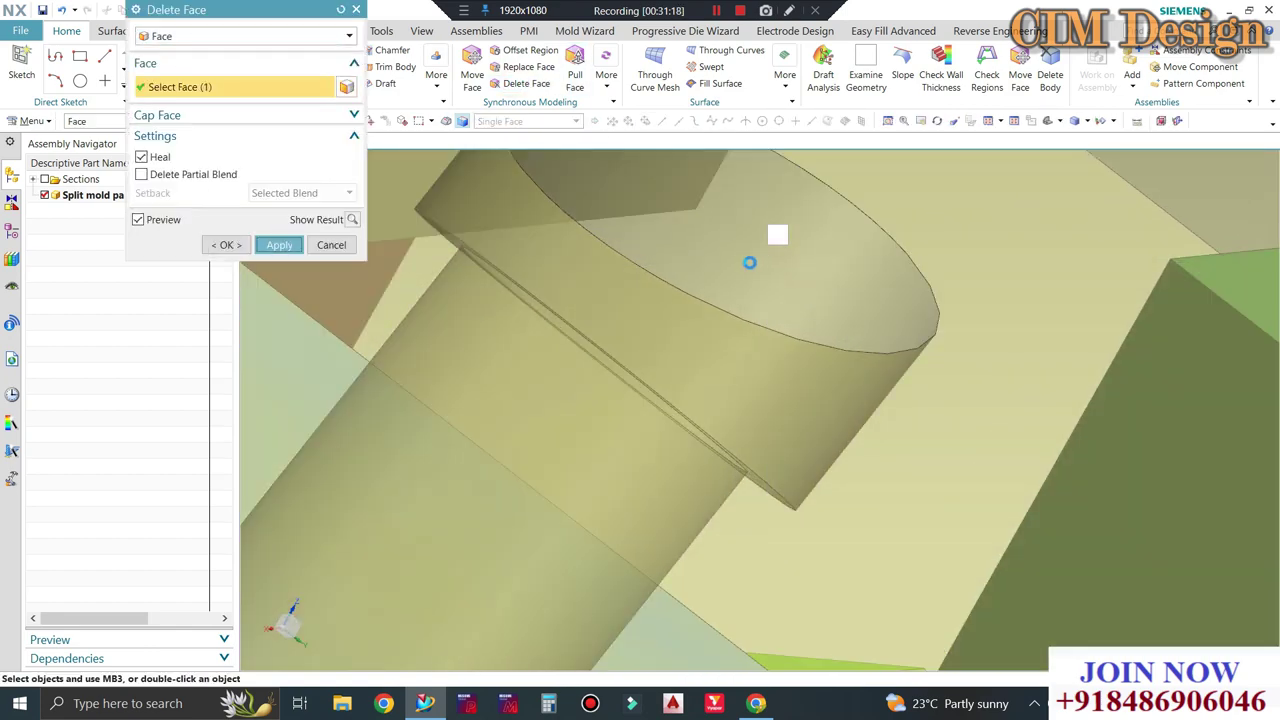
pyautogui.press('Escape')
pyautogui.scroll(2, 750, 262)
pyautogui.scroll(3, 700, 300)
pyautogui.scroll(2, 600, 335)
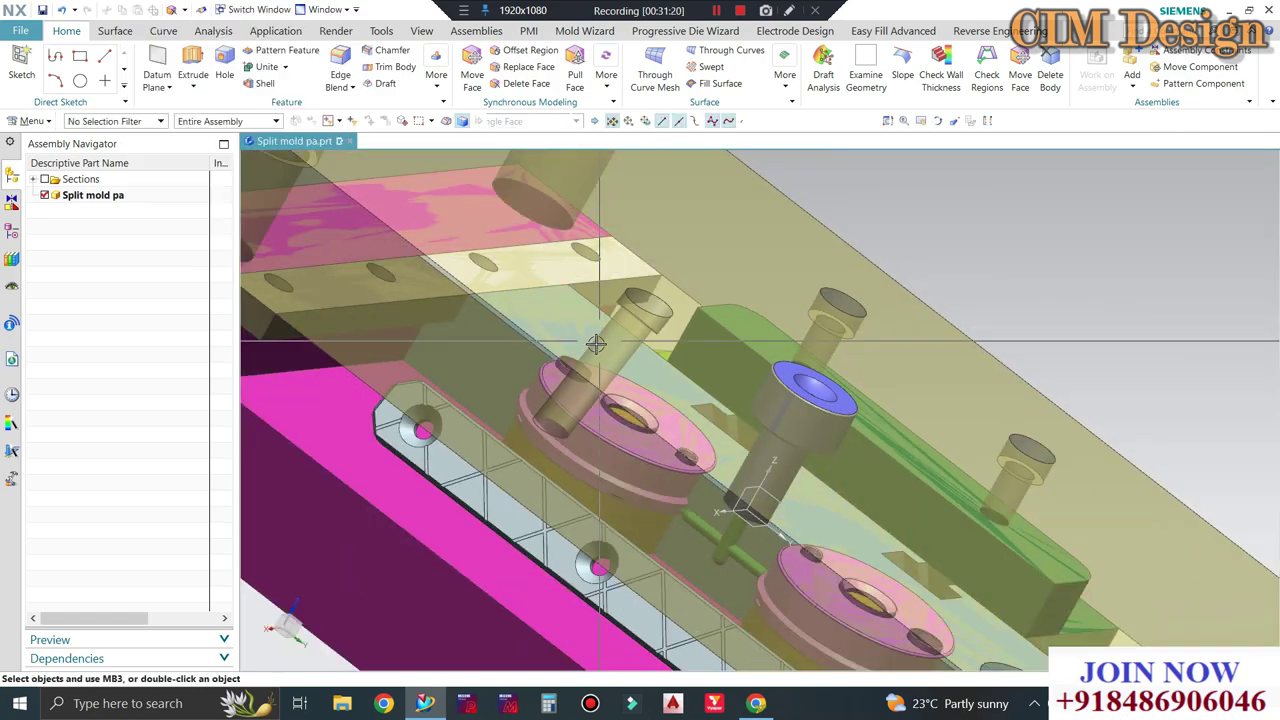
pyautogui.moveTo(595, 343); pyautogui.dragTo(541, 392, button='middle')
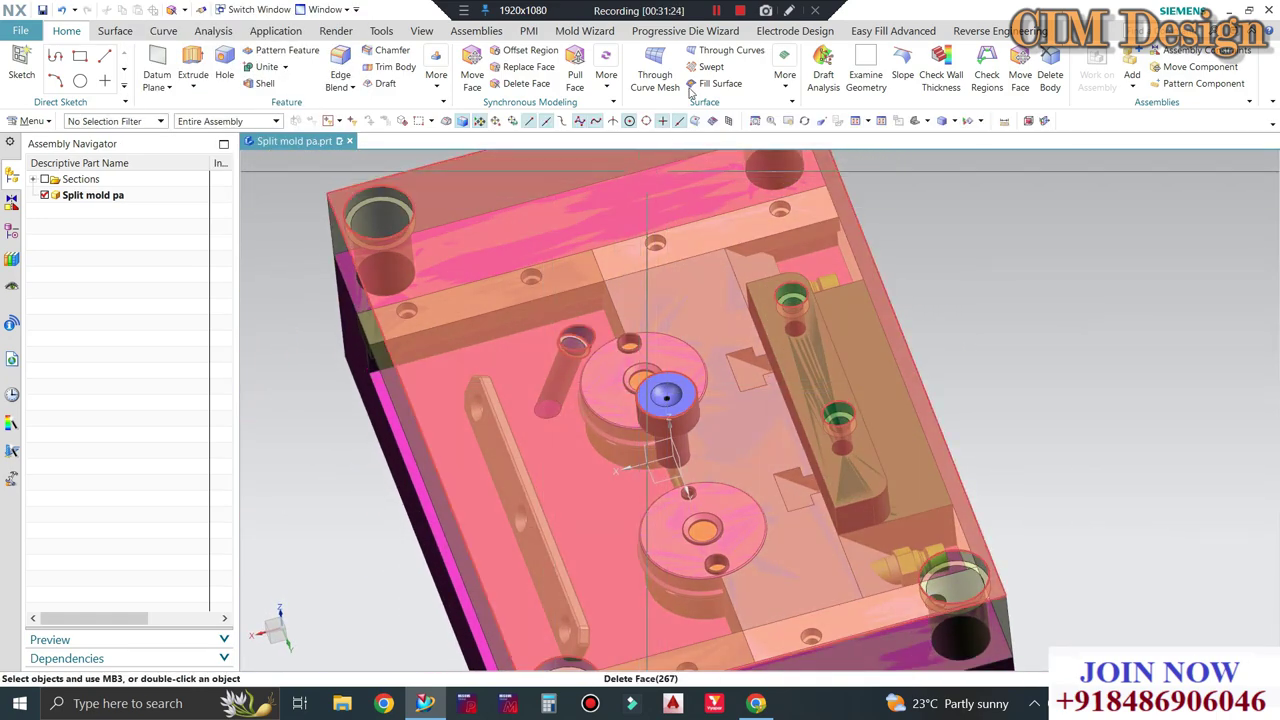
pyautogui.scroll(3, 530, 445)
pyautogui.moveTo(530, 445)
pyautogui.mouseDown(button='middle')
pyautogui.moveTo(557, 429)
pyautogui.moveTo(598, 345)
pyautogui.moveTo(587, 432)
pyautogui.mouseUp(button='middle')
pyautogui.scroll(-3, 545, 437)
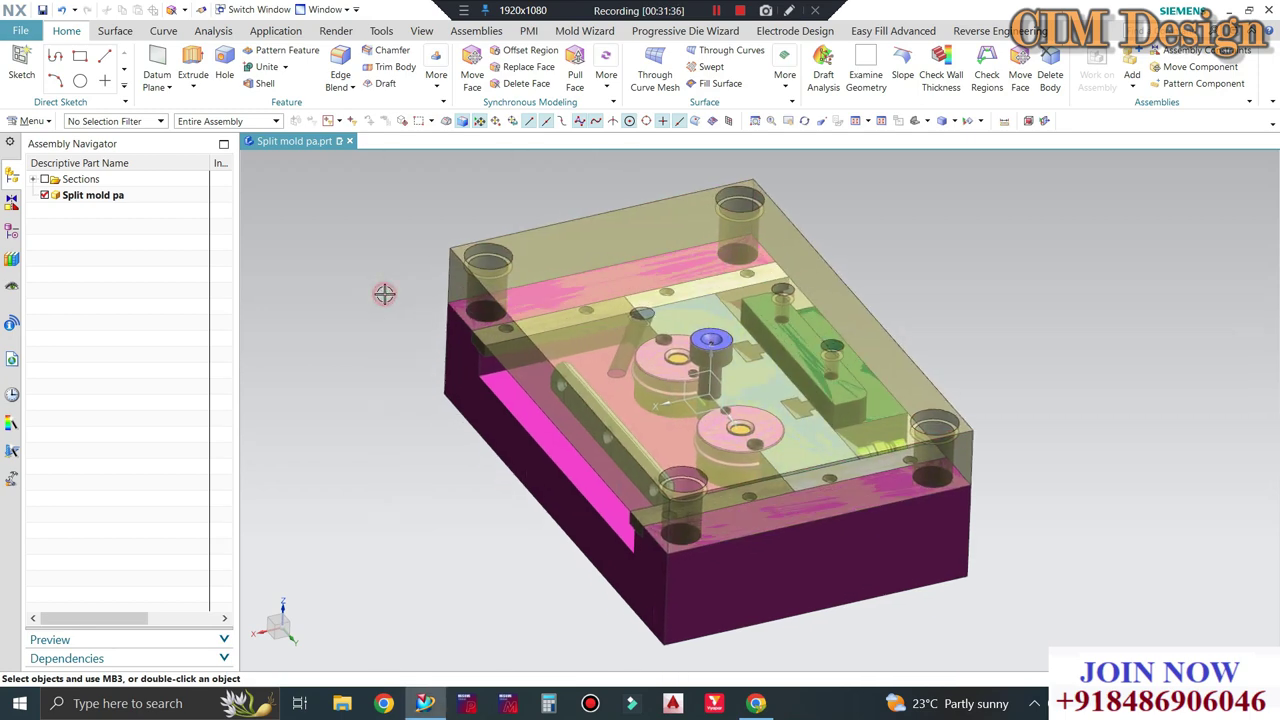
pyautogui.scroll(3, 389, 300)
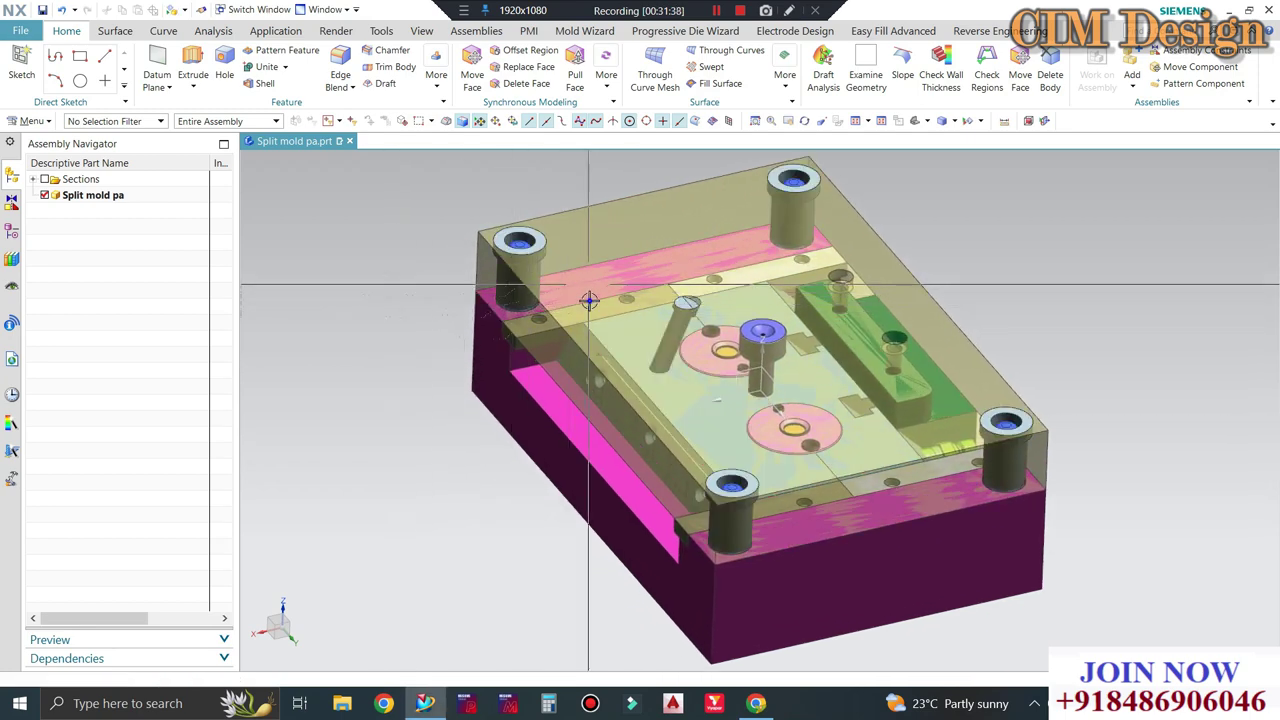
pyautogui.moveTo(589, 300)
pyautogui.mouseDown(button='middle')
pyautogui.moveTo(684, 363)
pyautogui.moveTo(626, 434)
pyautogui.mouseUp(button='middle')
pyautogui.scroll(5, 626, 434)
pyautogui.scroll(2, 634, 437)
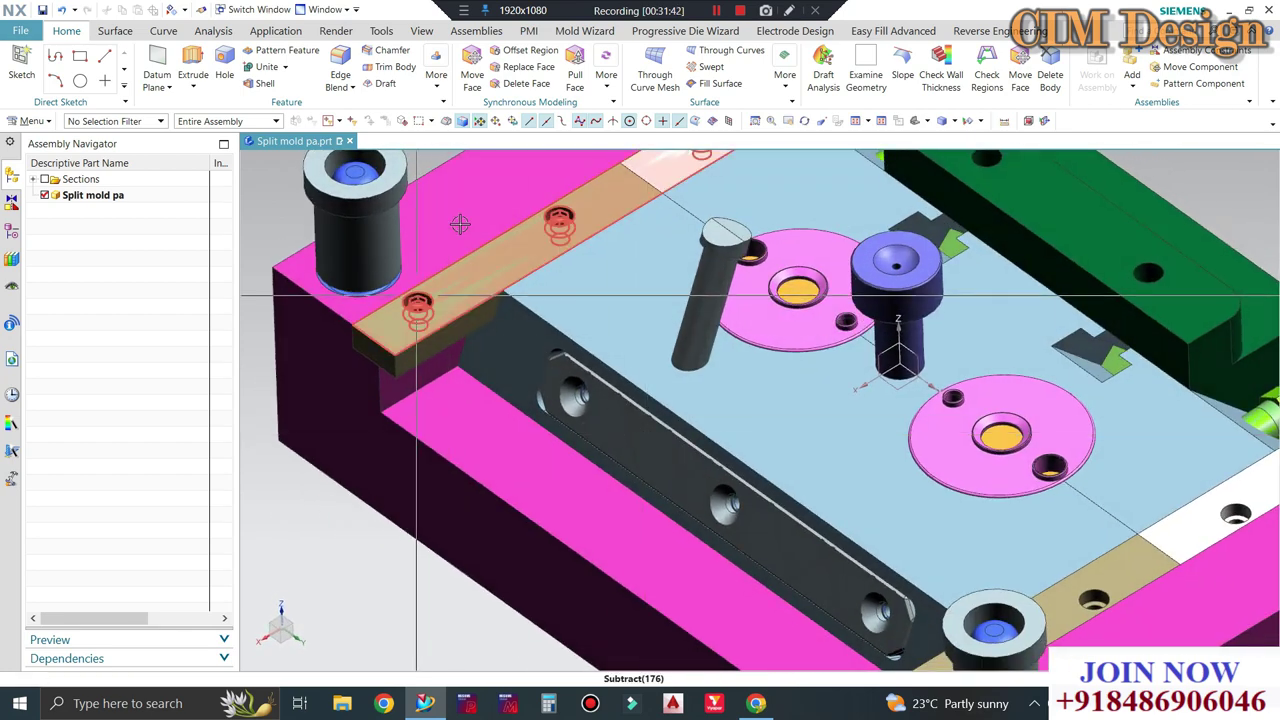
# Subtract the angled pin from the plate, keeping the pin as a tool body.
pyautogui.click(443, 80)
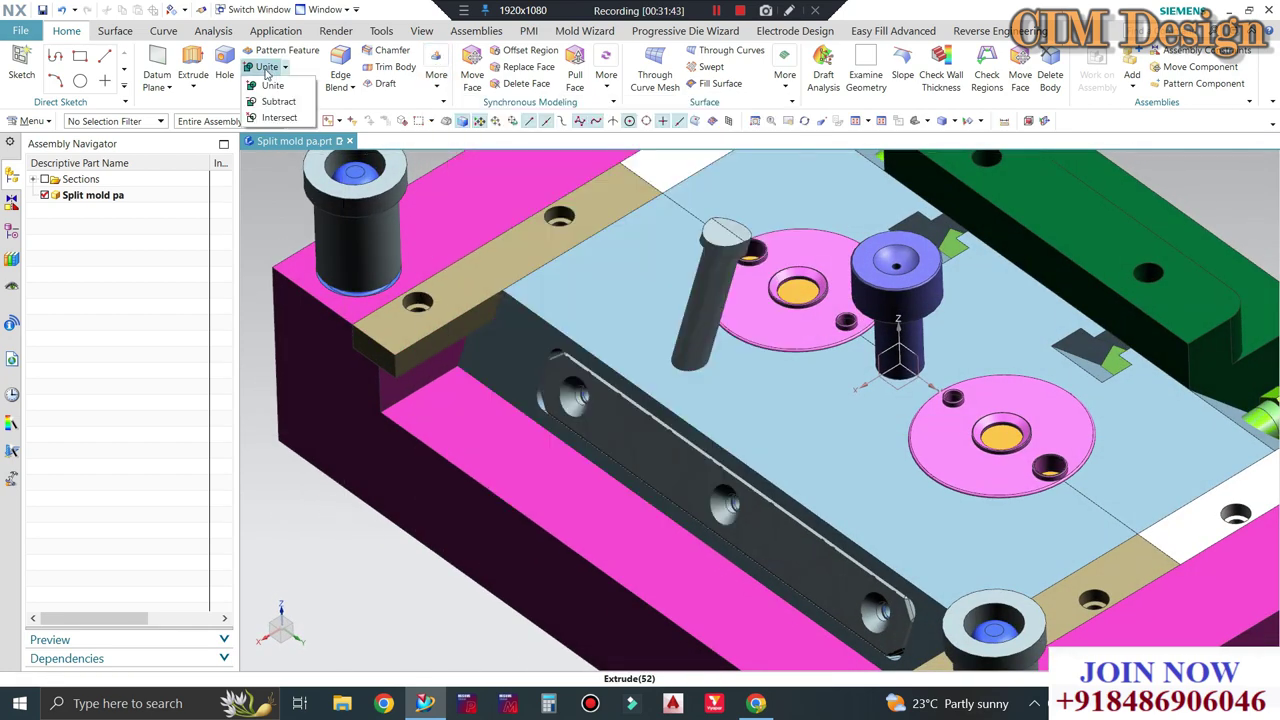
pyautogui.click(279, 104)
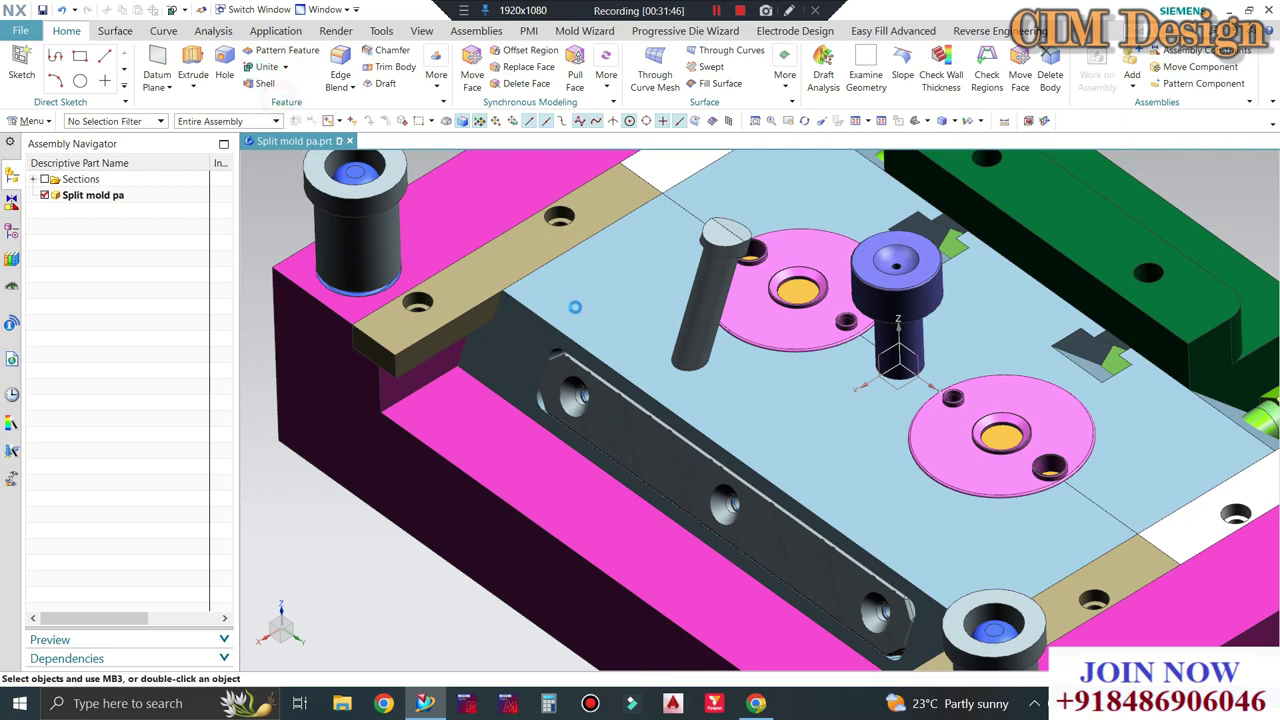
pyautogui.click(689, 655)
pyautogui.scroll(3, 703, 345)
pyautogui.click(700, 280)
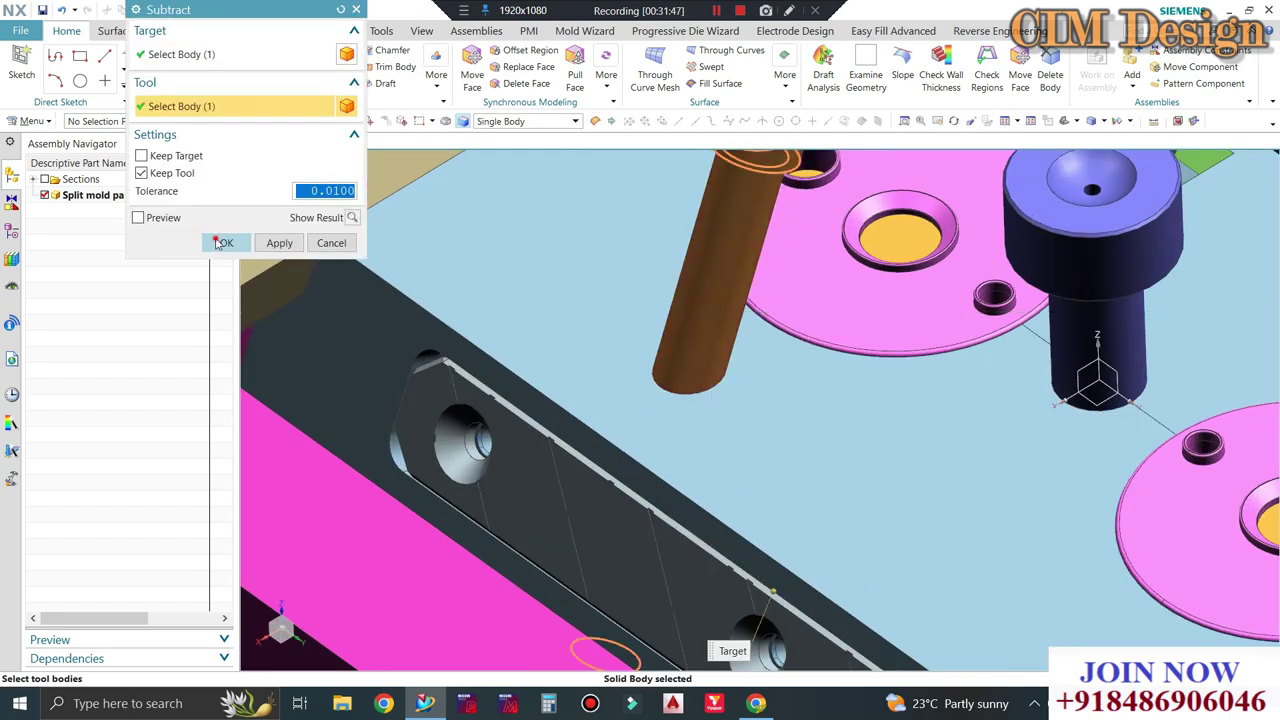
pyautogui.click(218, 243)
# Hide the grey bar and the plate bodies blocking the view of the pin's lower end.
pyautogui.moveTo(669, 471)
pyautogui.mouseDown(button='middle')
pyautogui.moveTo(576, 419)
pyautogui.moveTo(586, 434)
pyautogui.moveTo(623, 354)
pyautogui.mouseUp(button='middle')
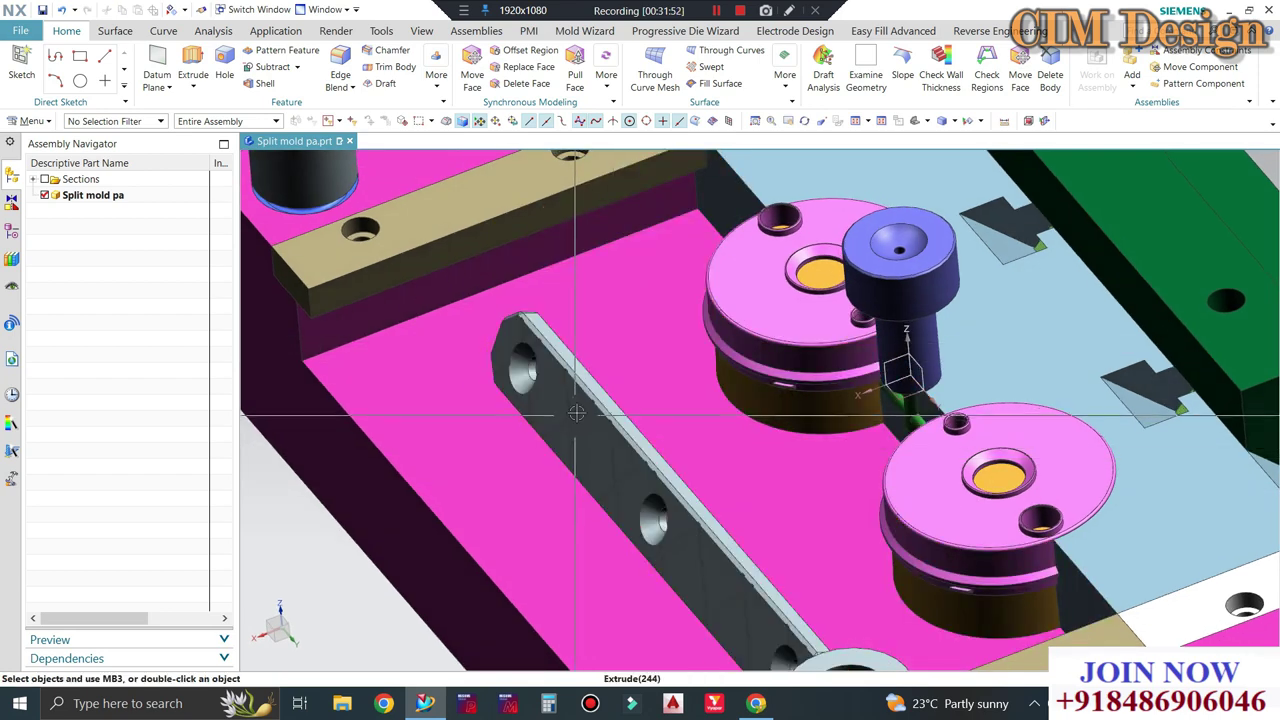
pyautogui.click(576, 413)
pyautogui.hotkey('ctrl', 'b')
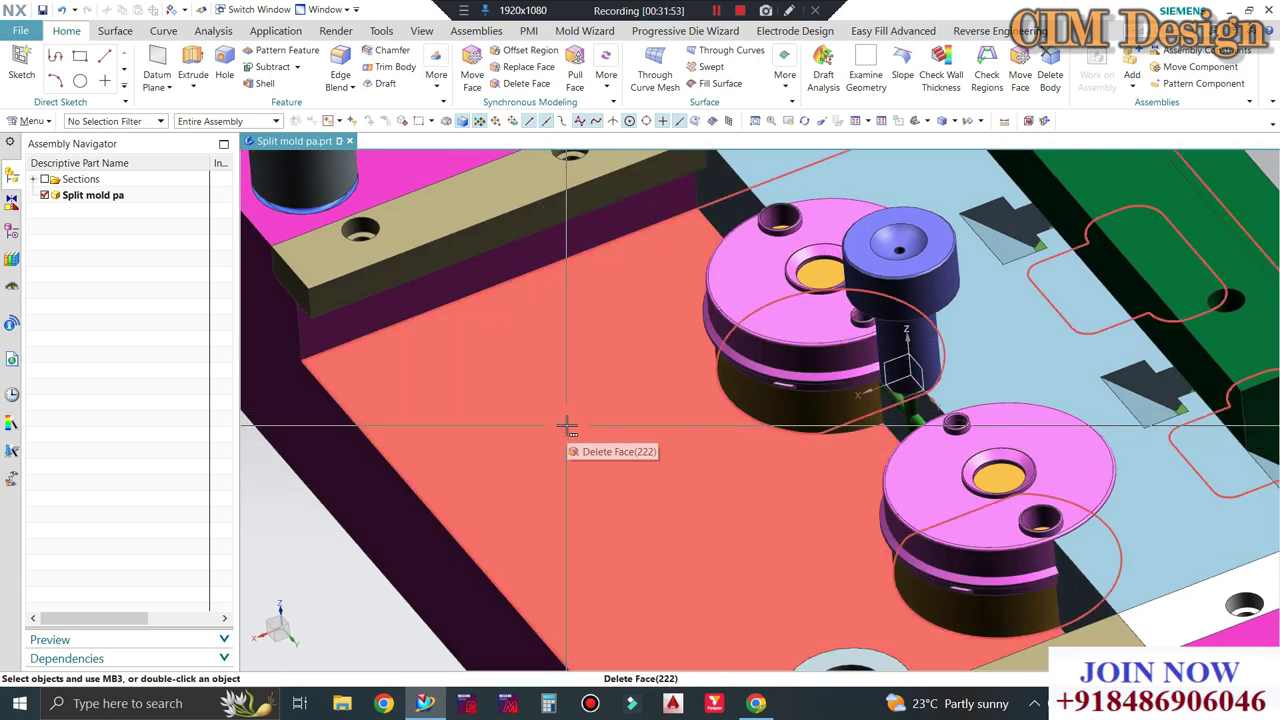
pyautogui.moveTo(567, 426)
pyautogui.mouseDown(button='middle')
pyautogui.moveTo(555, 418)
pyautogui.moveTo(588, 402)
pyautogui.mouseUp(button='middle')
pyautogui.hotkey('ctrl', 'b')
pyautogui.click(558, 447)
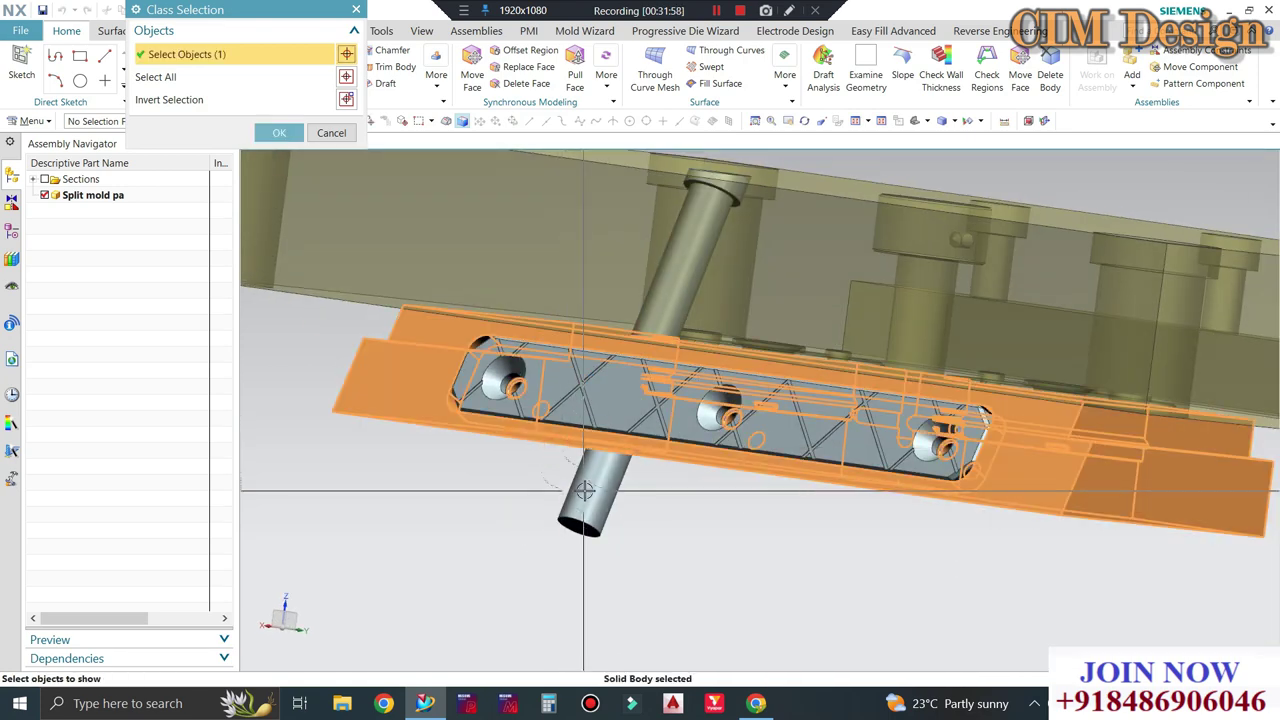
pyautogui.click(580, 490)
pyautogui.middleClick(560, 500)
pyautogui.moveTo(502, 527); pyautogui.dragTo(470, 325, button='middle')
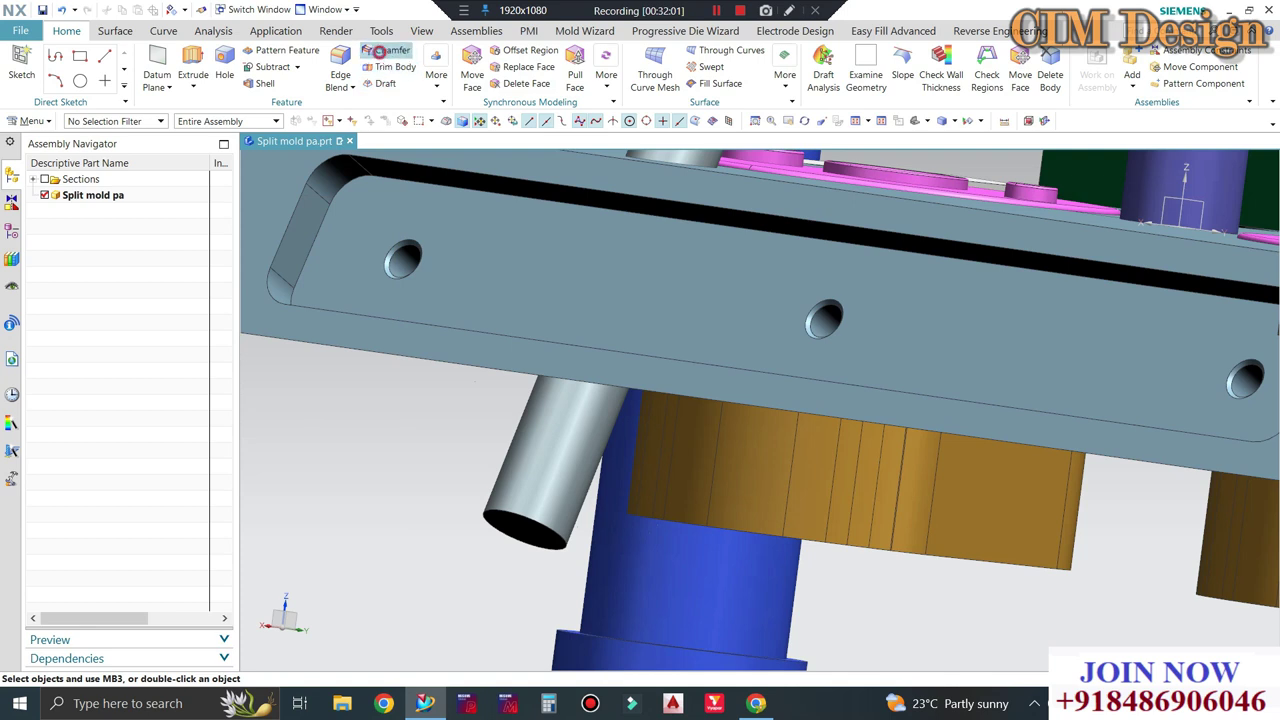
# Apply an Asymmetric chamfer to the pin's lower tip edge with Distance 1 = 2 and Distance 2 = 6.
pyautogui.click(378, 52)
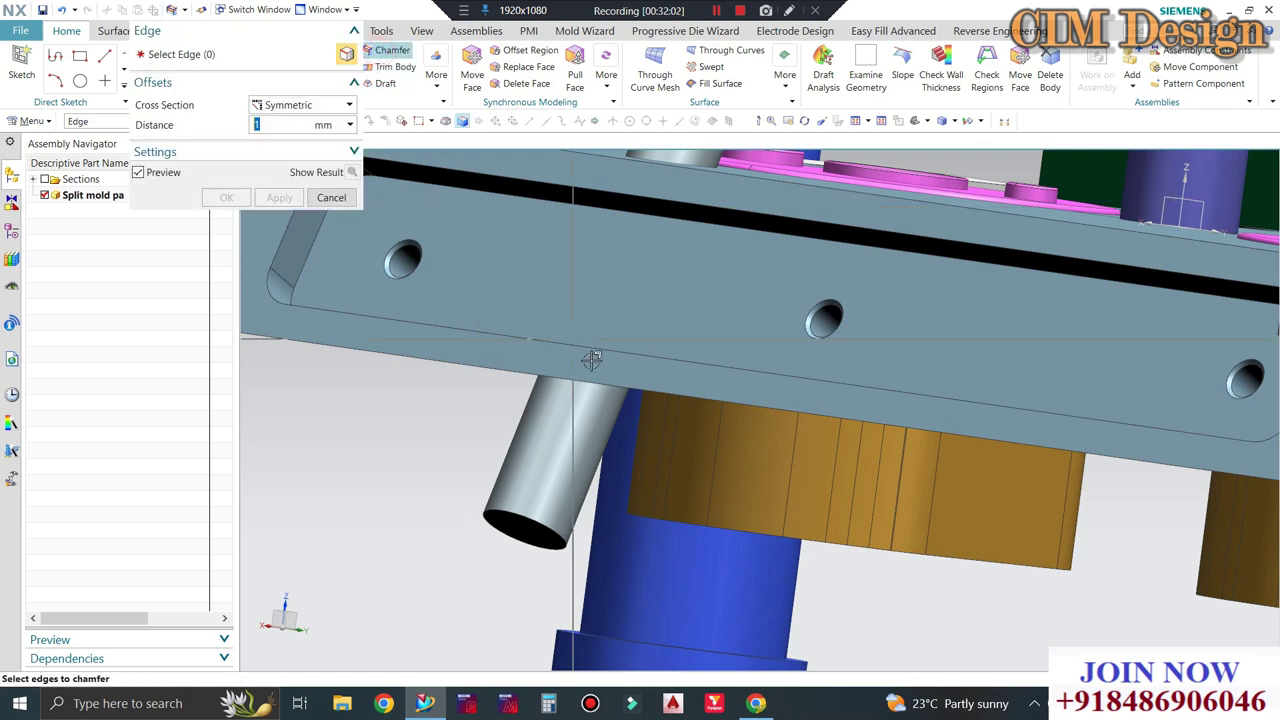
pyautogui.click(285, 106)
pyautogui.click(289, 137)
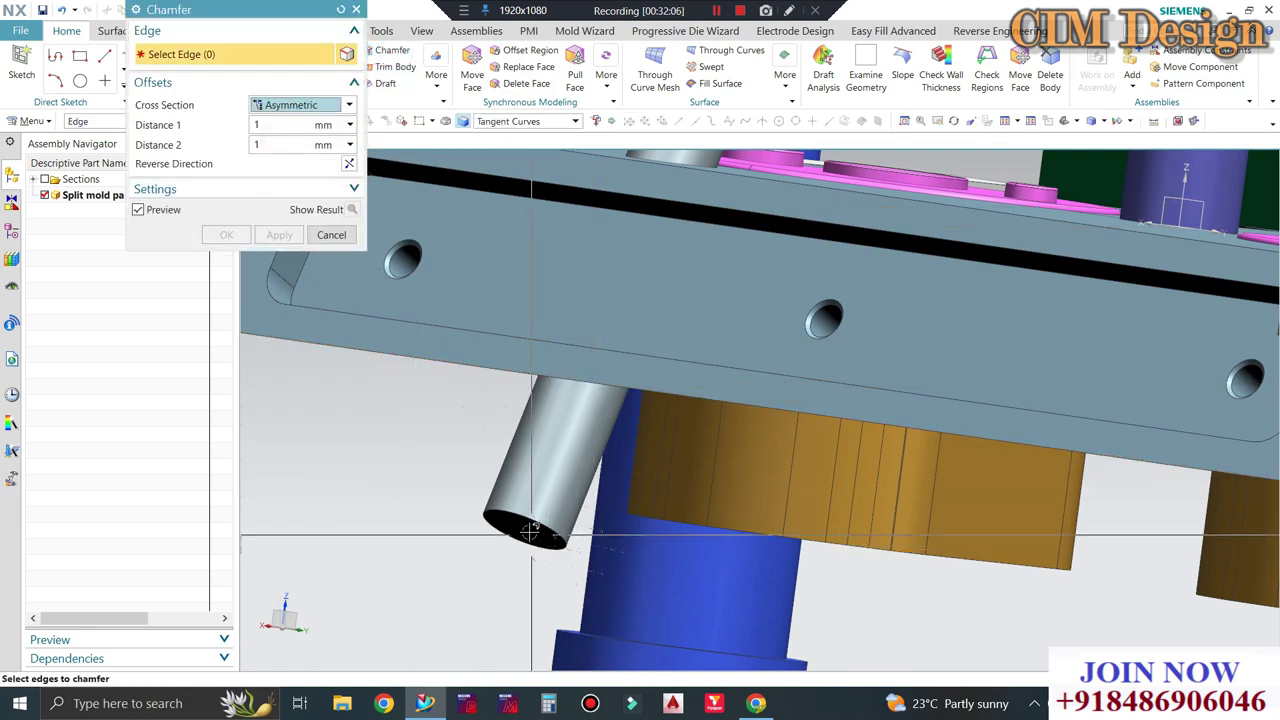
pyautogui.click(540, 527)
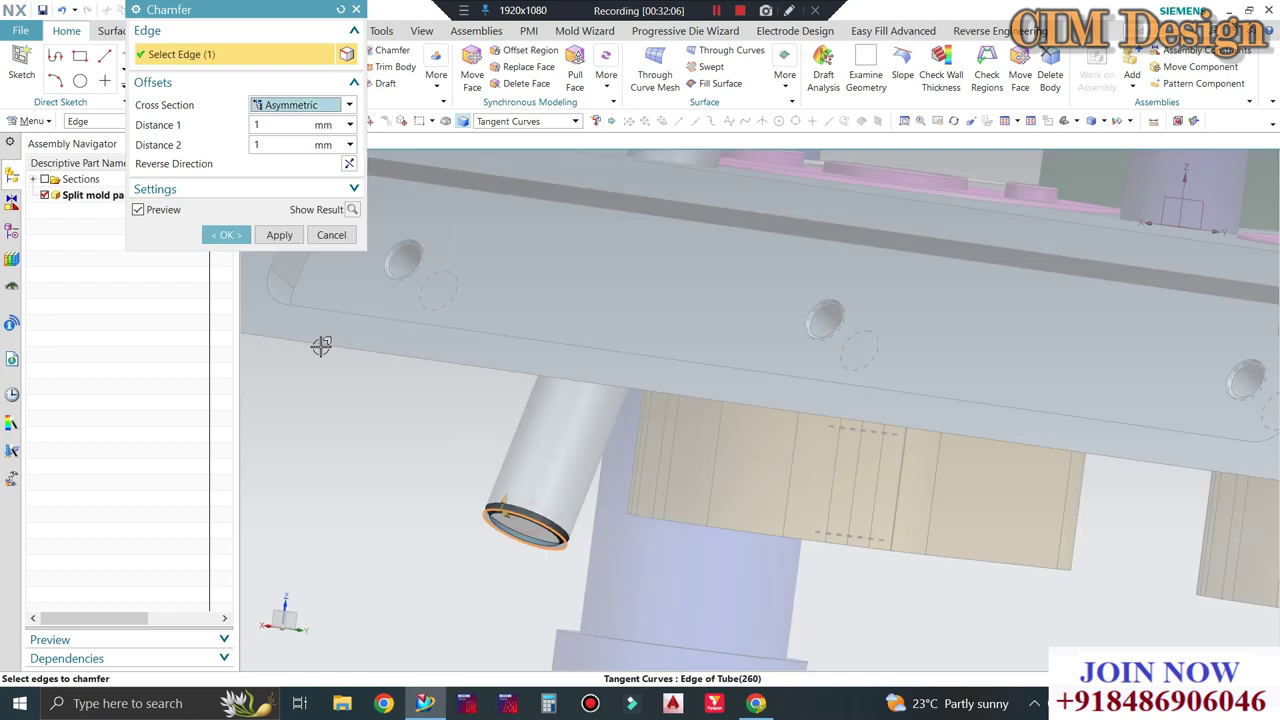
pyautogui.click(271, 127)
pyautogui.write('3')
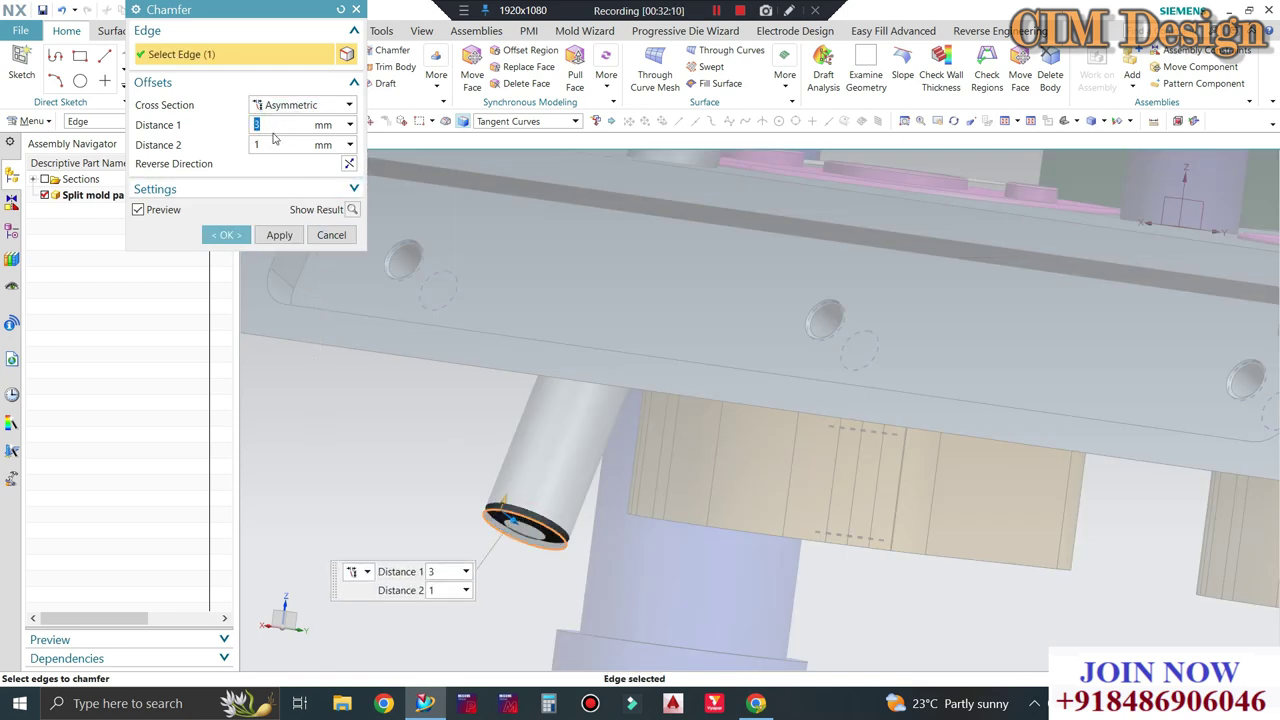
pyautogui.write('6')
pyautogui.press('Return')
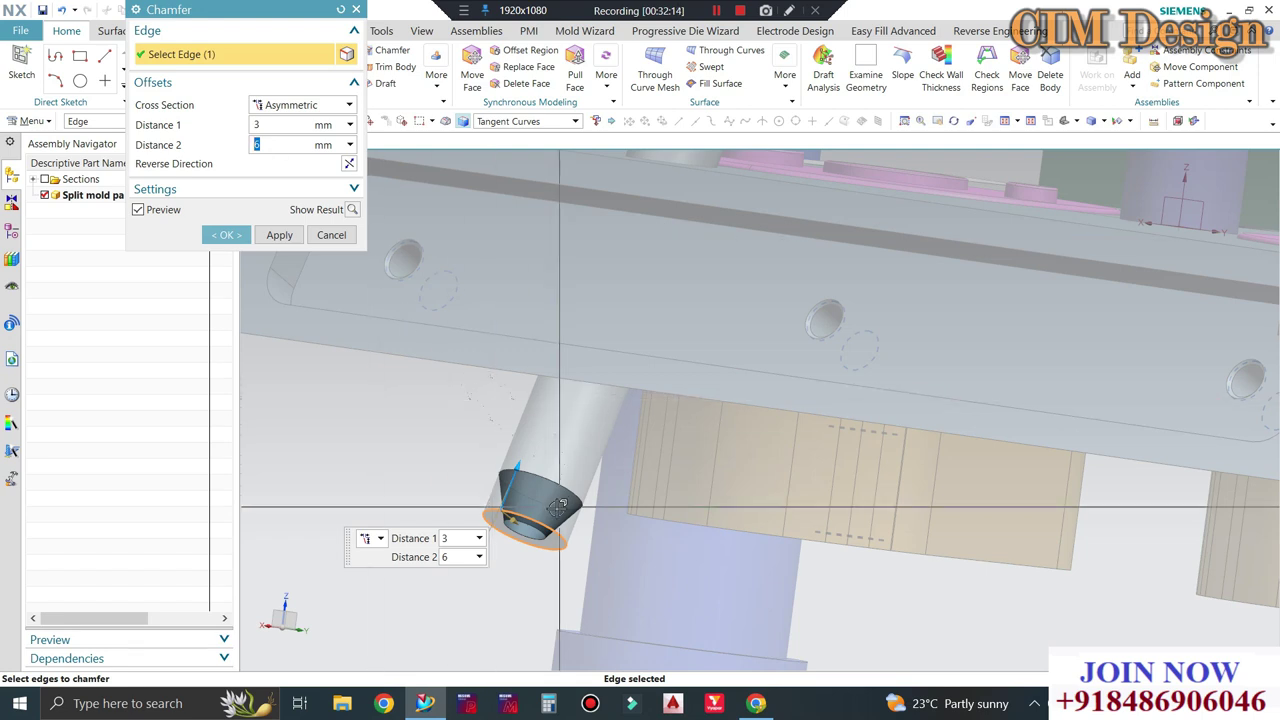
pyautogui.moveTo(429, 463); pyautogui.dragTo(446, 440, button='middle')
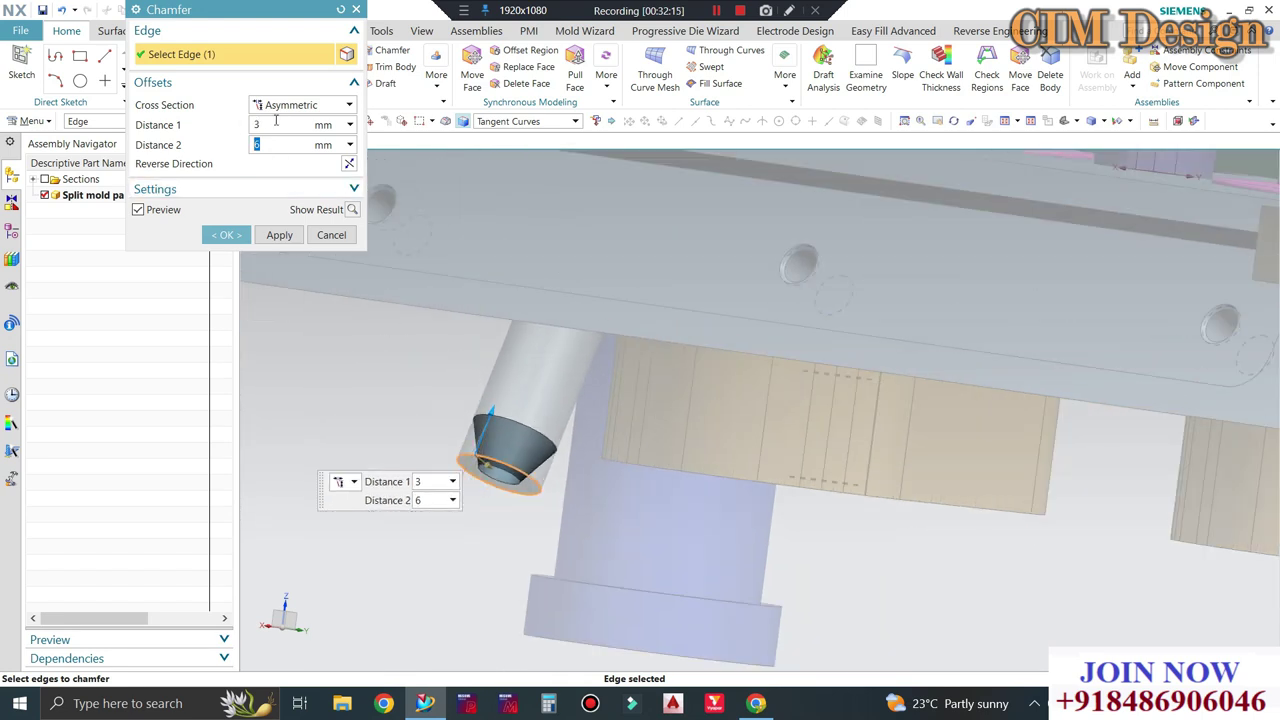
pyautogui.write('2')
pyautogui.press('Return')
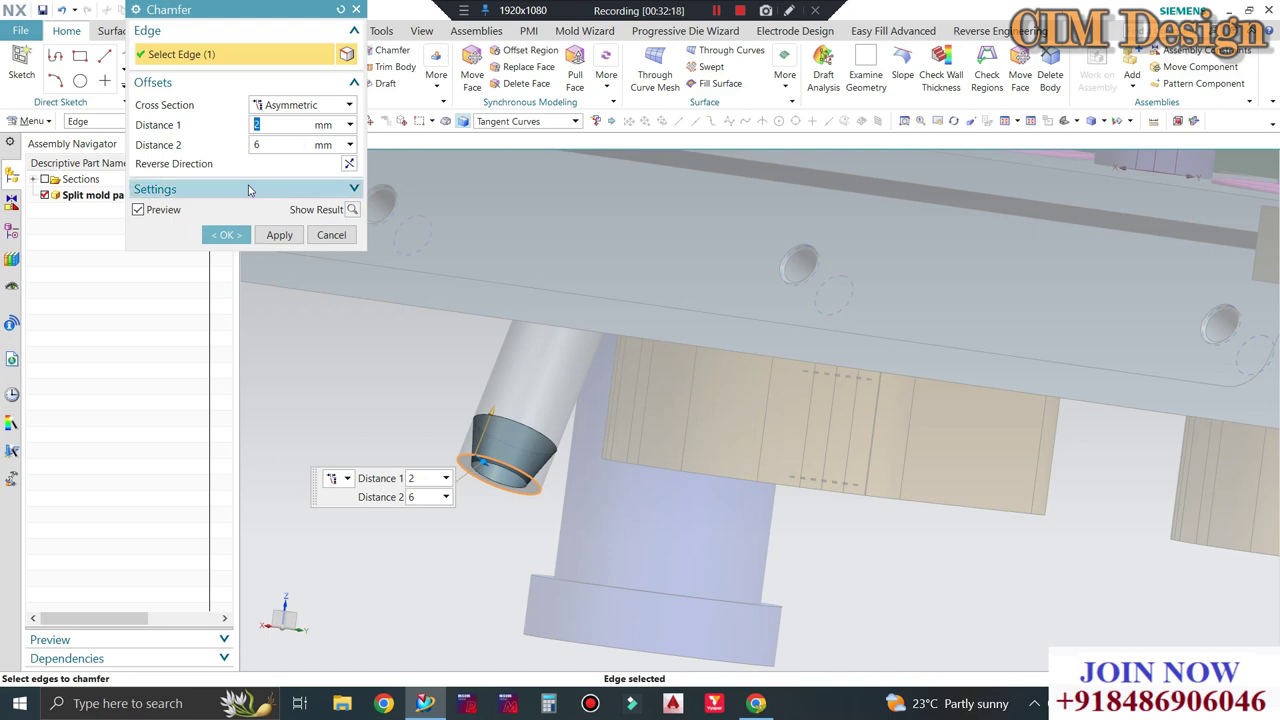
pyautogui.click(218, 240)
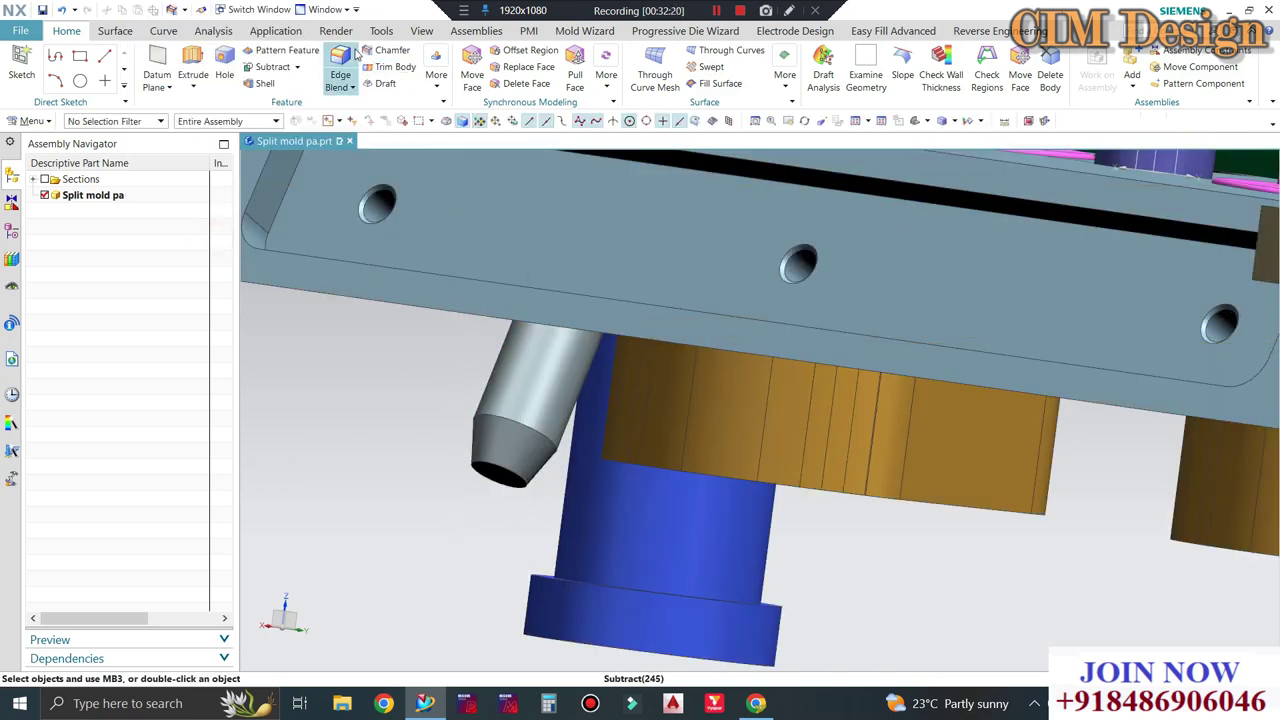
# Blend the edge above the pin's chamfered tip with a 3 mm radius.
pyautogui.click(498, 434)
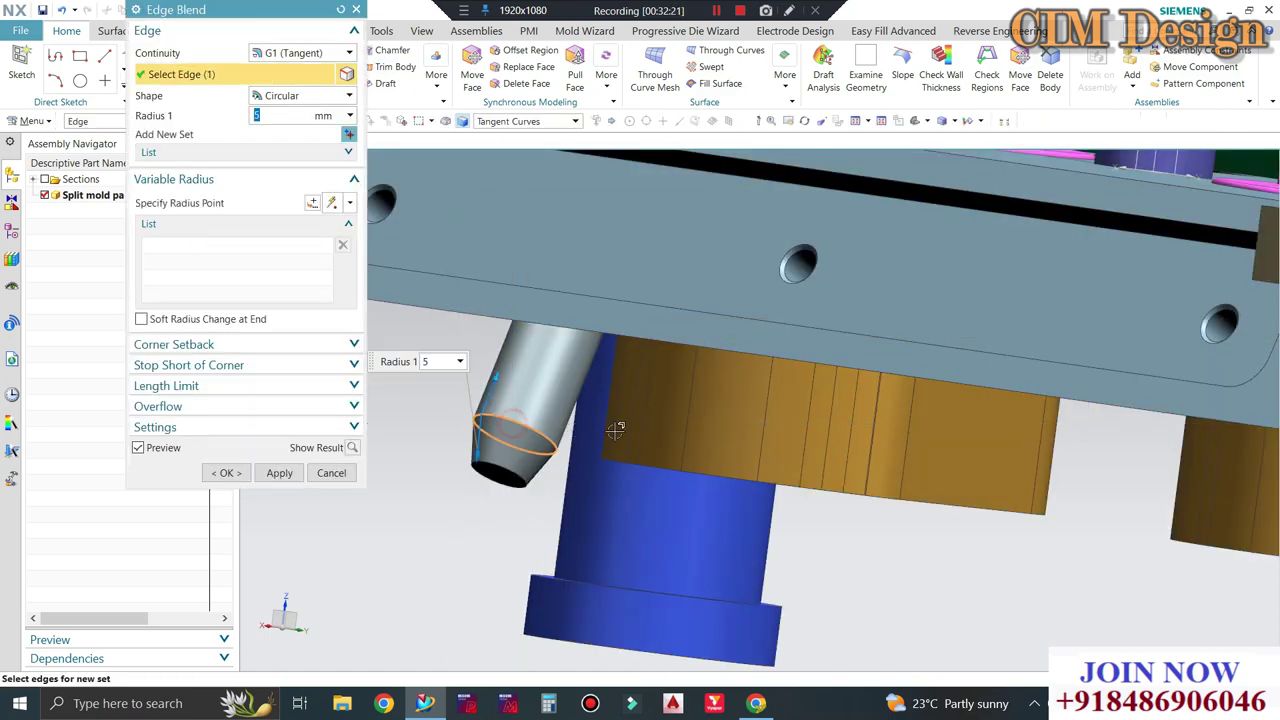
pyautogui.click(226, 473)
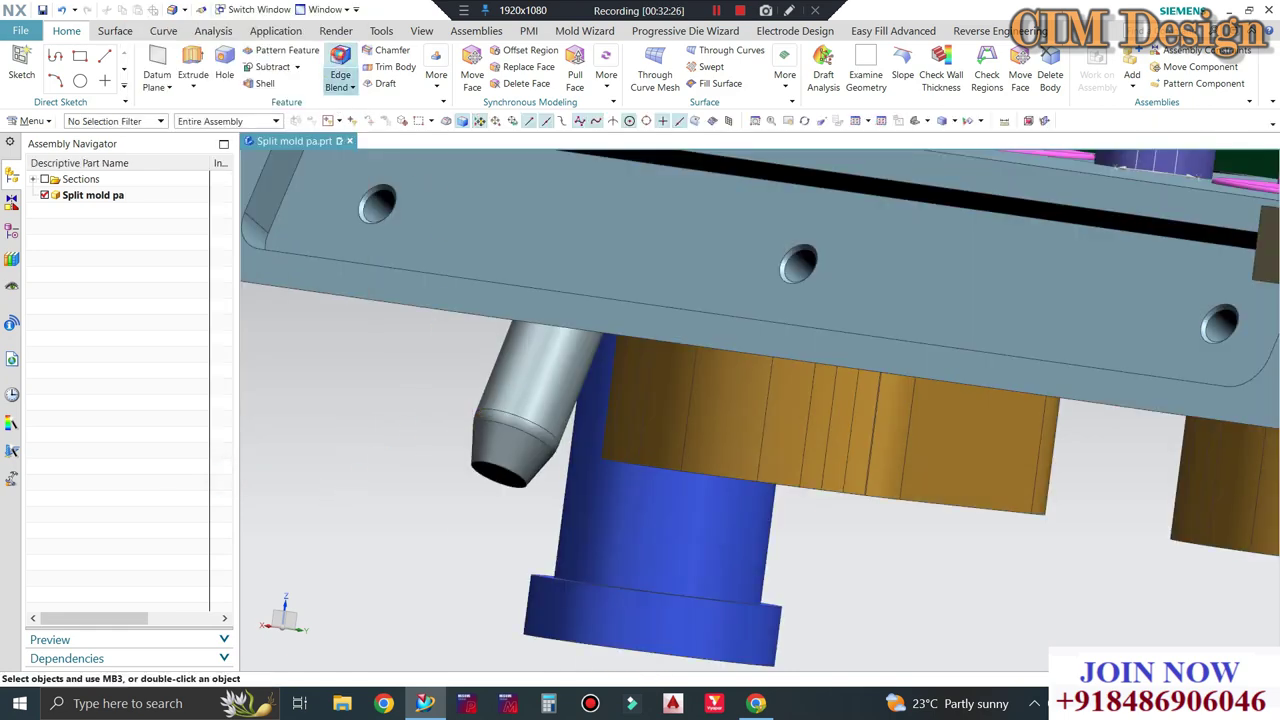
pyautogui.press('F4')
pyautogui.click(495, 468)
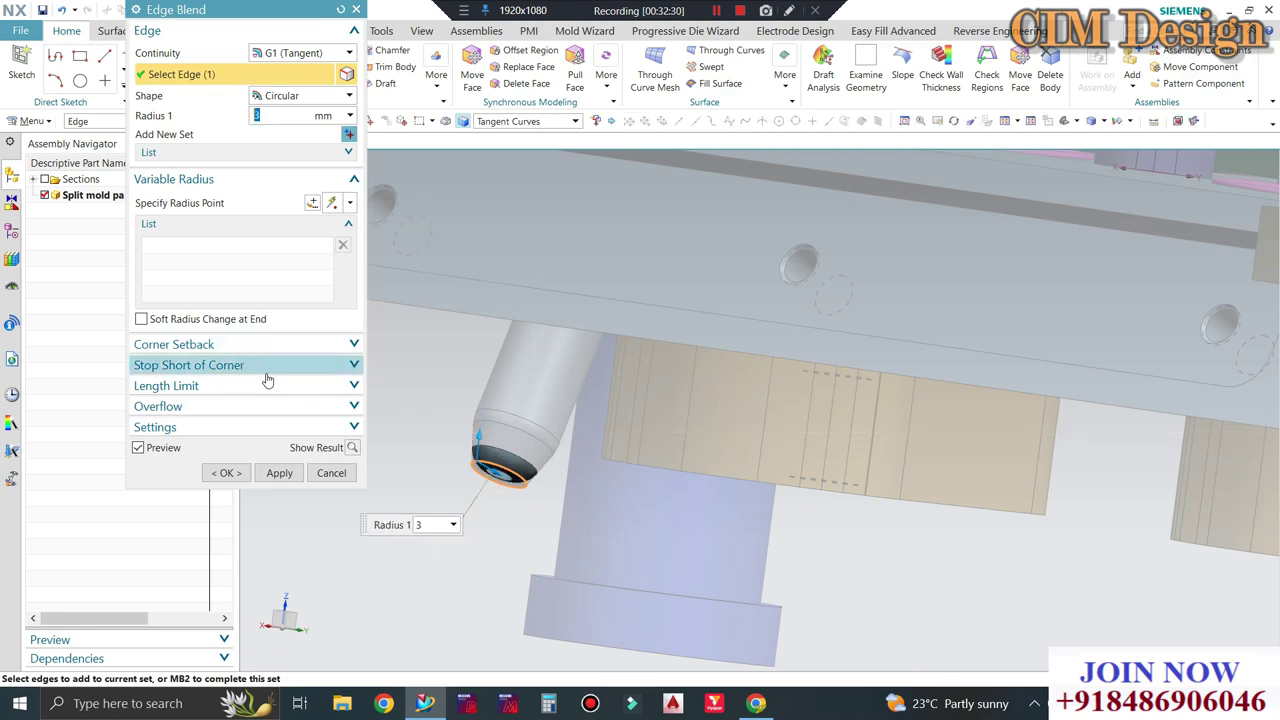
pyautogui.click(226, 473)
# Blend the pin's edge at the plate top with a 1.5 mm radius.
pyautogui.moveTo(536, 357); pyautogui.dragTo(587, 260, button='middle')
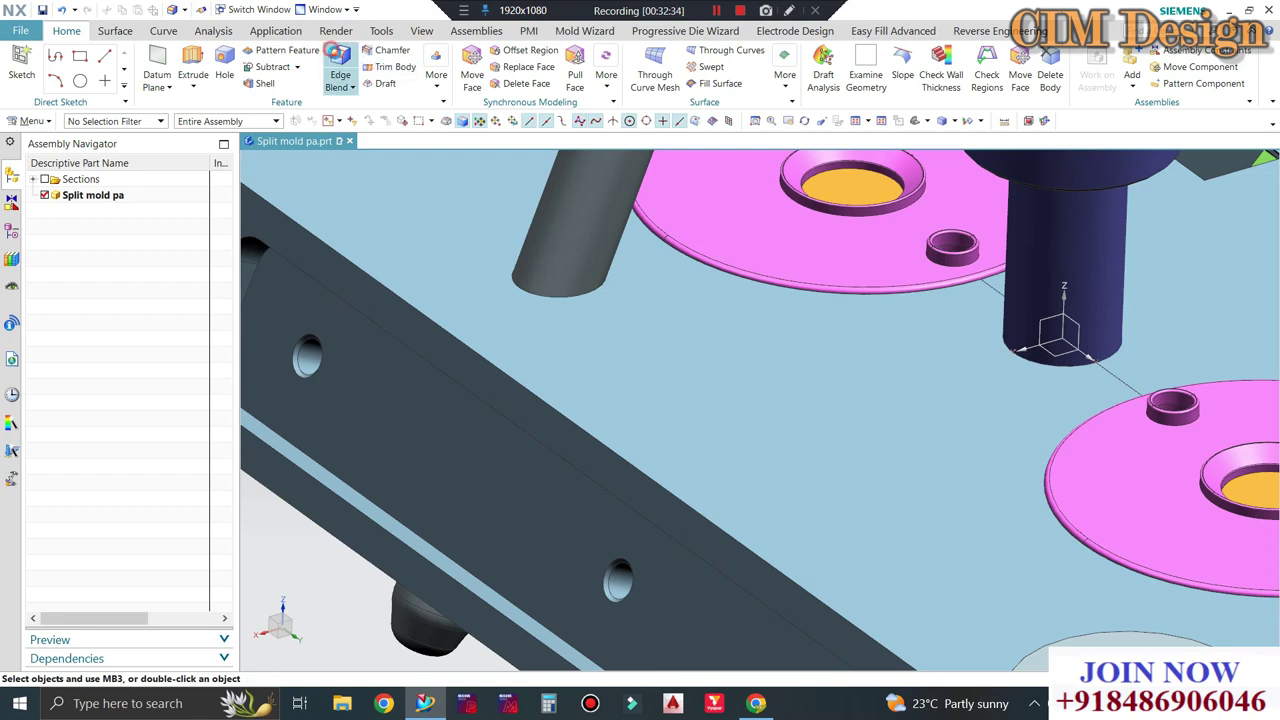
pyautogui.click(540, 289)
pyautogui.press('b')
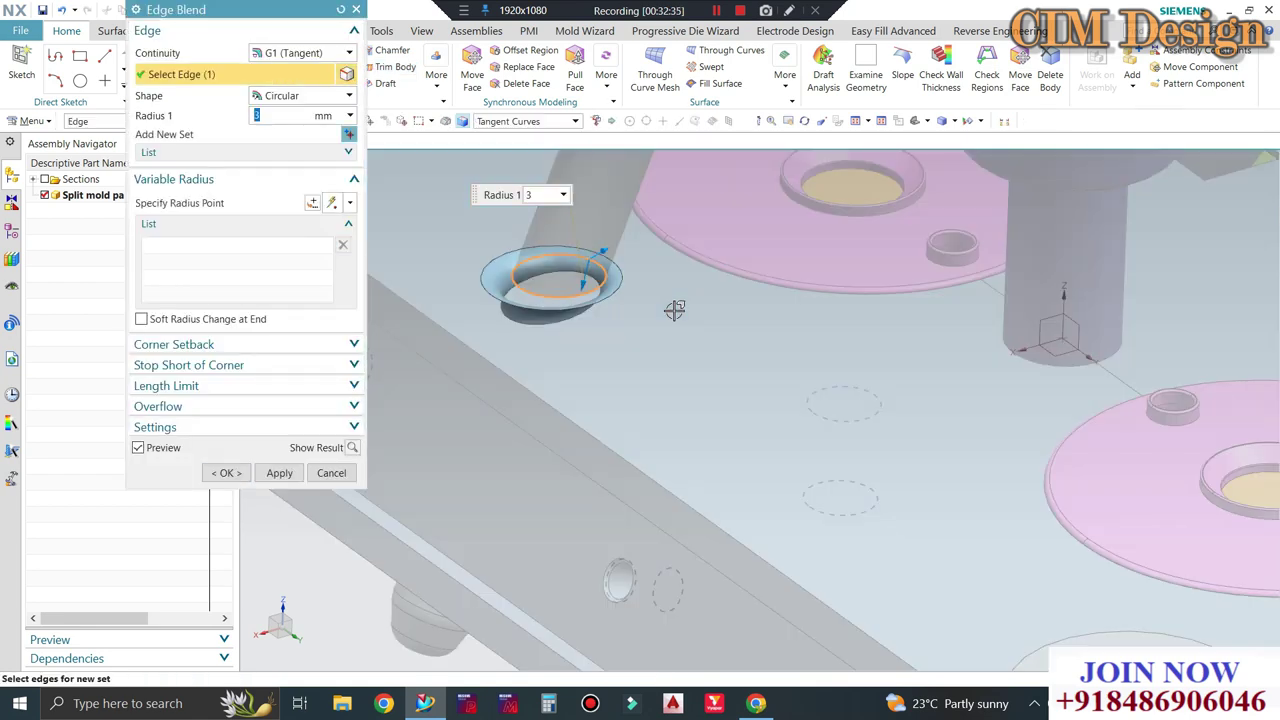
pyautogui.write('1.5')
pyautogui.press('Return')
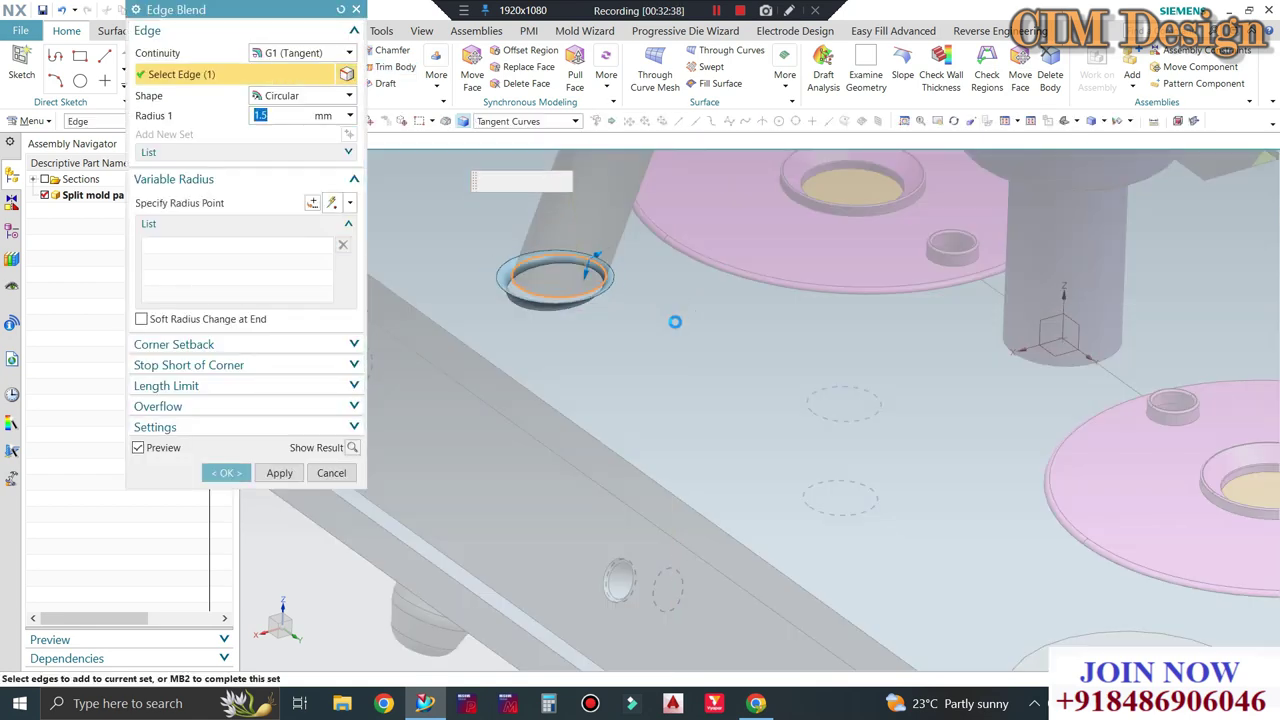
pyautogui.middleClick(675, 321)
pyautogui.scroll(-3, 608, 388)
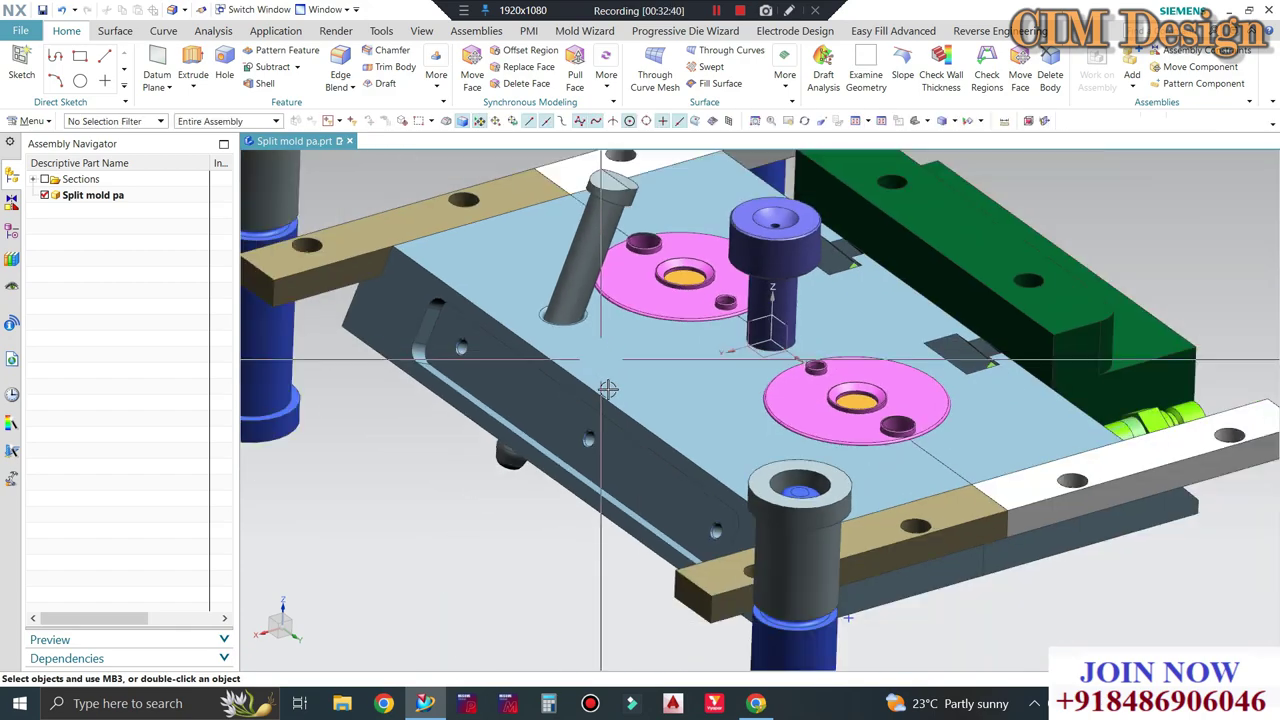
pyautogui.scroll(-5, 608, 388)
pyautogui.moveTo(608, 480)
pyautogui.mouseDown(button='middle')
pyautogui.moveTo(555, 407)
pyautogui.moveTo(565, 402)
pyautogui.mouseUp(button='middle')
pyautogui.scroll(5, 600, 470)
# Section the mold with one plane at offset -49 through the pin's arc centre, viewed from the side.
pyautogui.hotkey('ctrl', 'h')
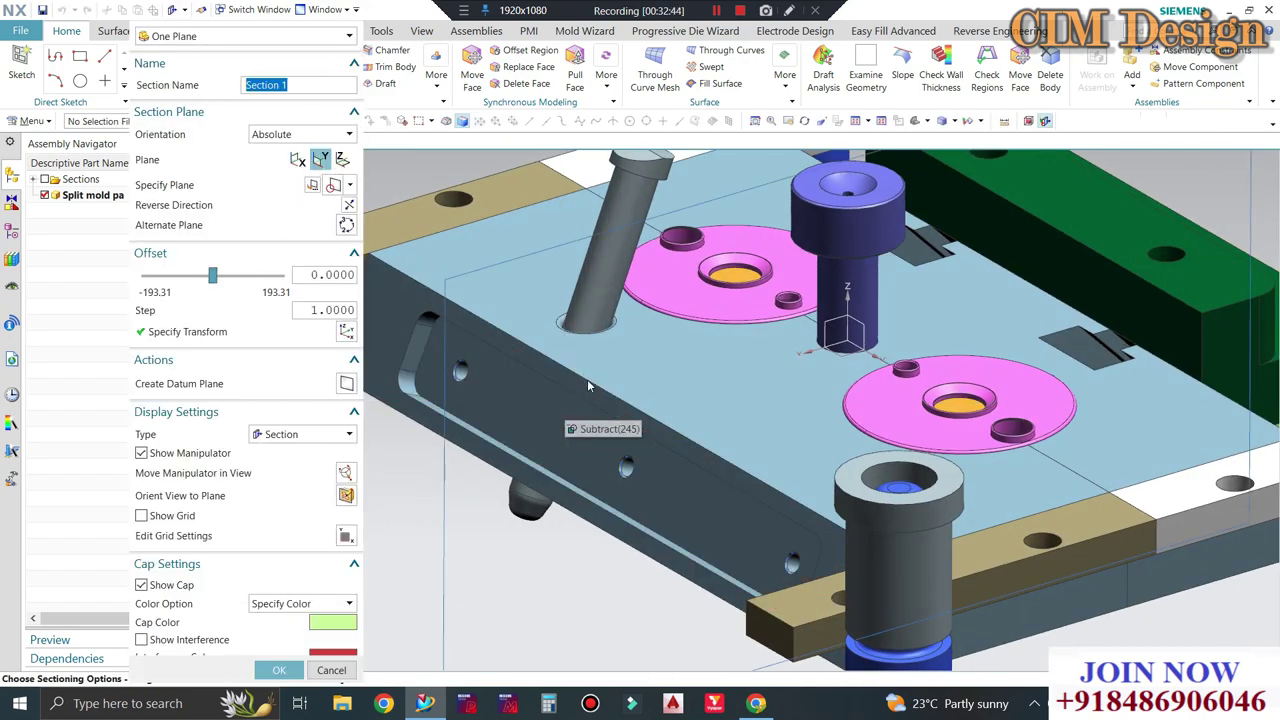
pyautogui.click(588, 325)
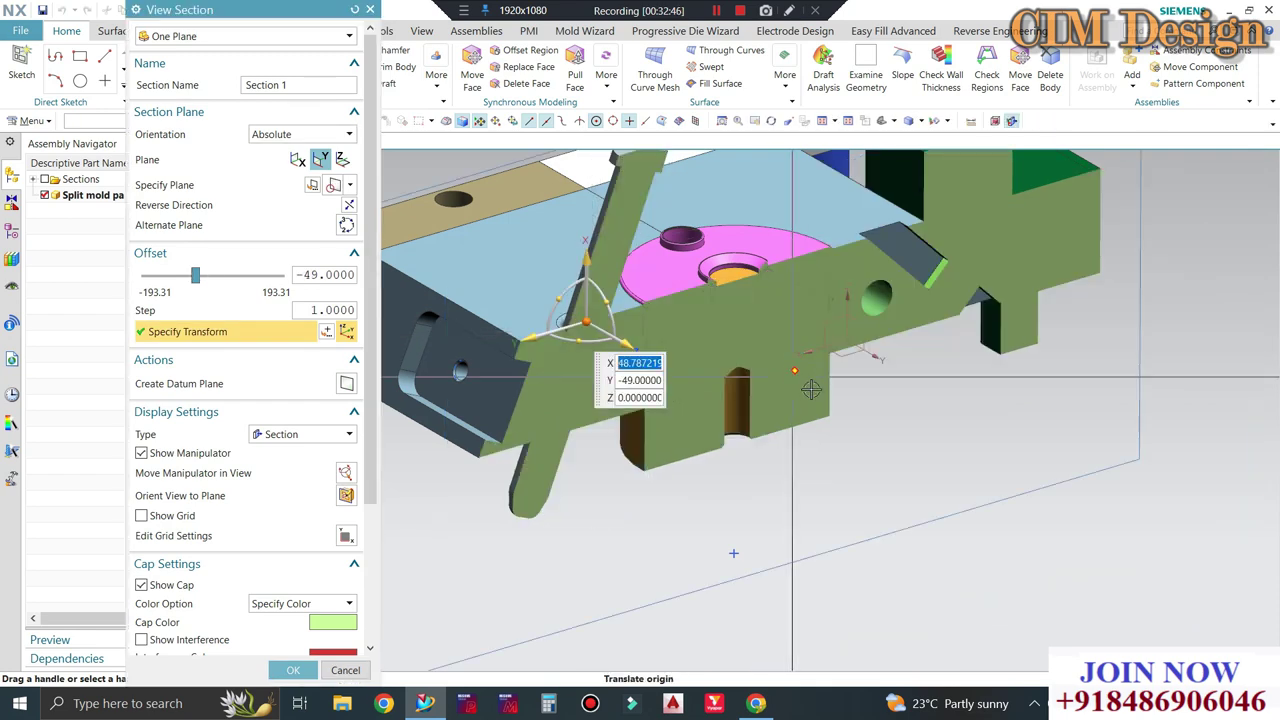
pyautogui.middleClick(733, 553)
pyautogui.press('F8')
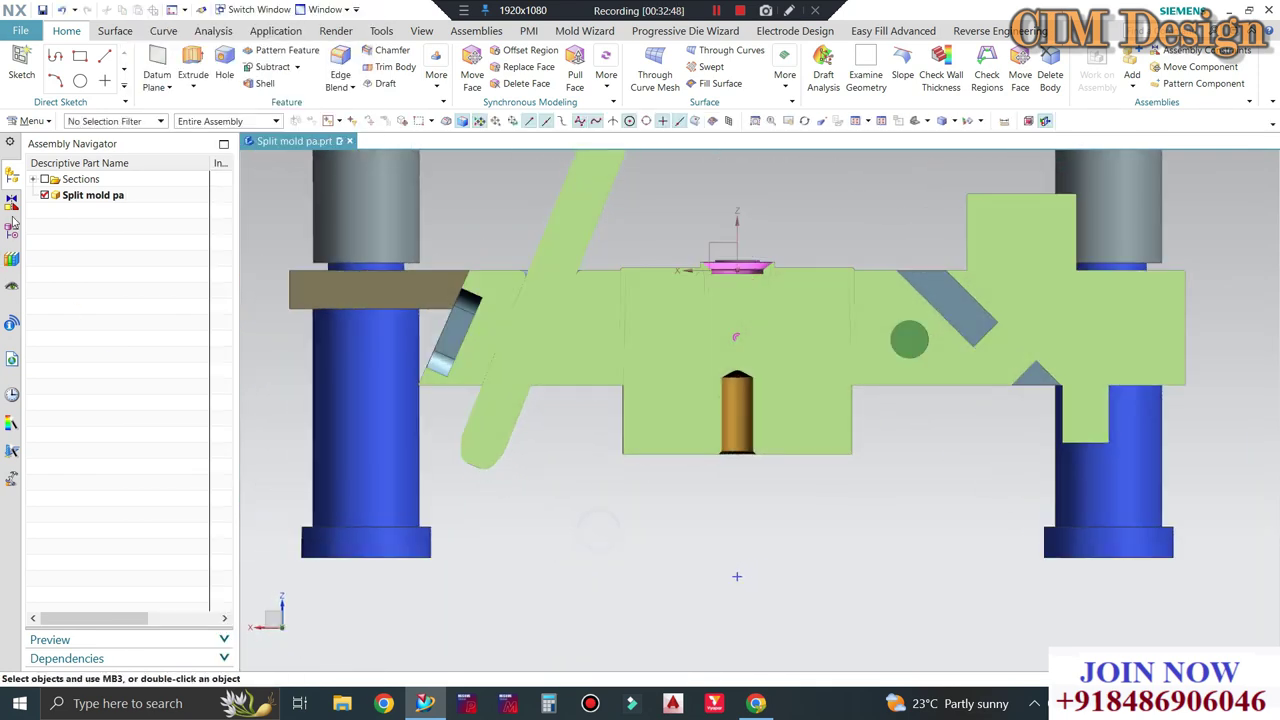
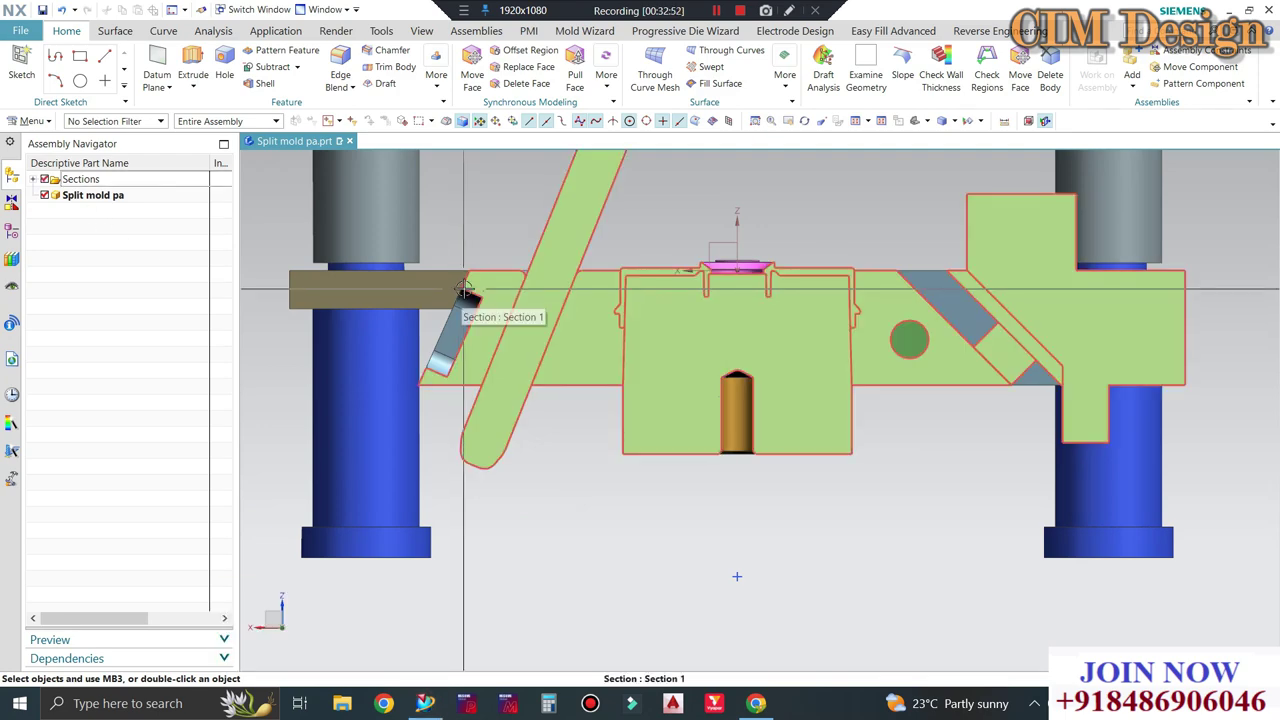
# Hide the small angled part beside the slanted lifter.
pyautogui.hotkey('ctrl', 'b')
pyautogui.click(443, 340)
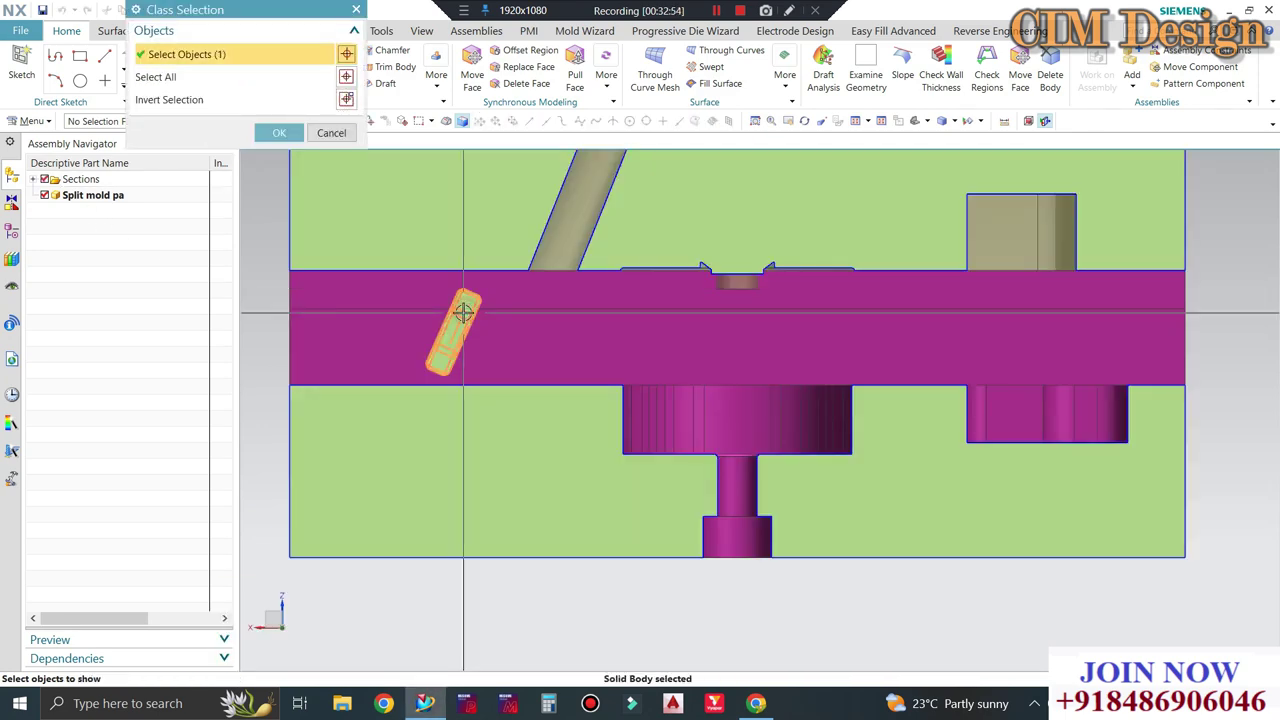
pyautogui.middleClick(540, 289)
pyautogui.scroll(1, 990, 258)
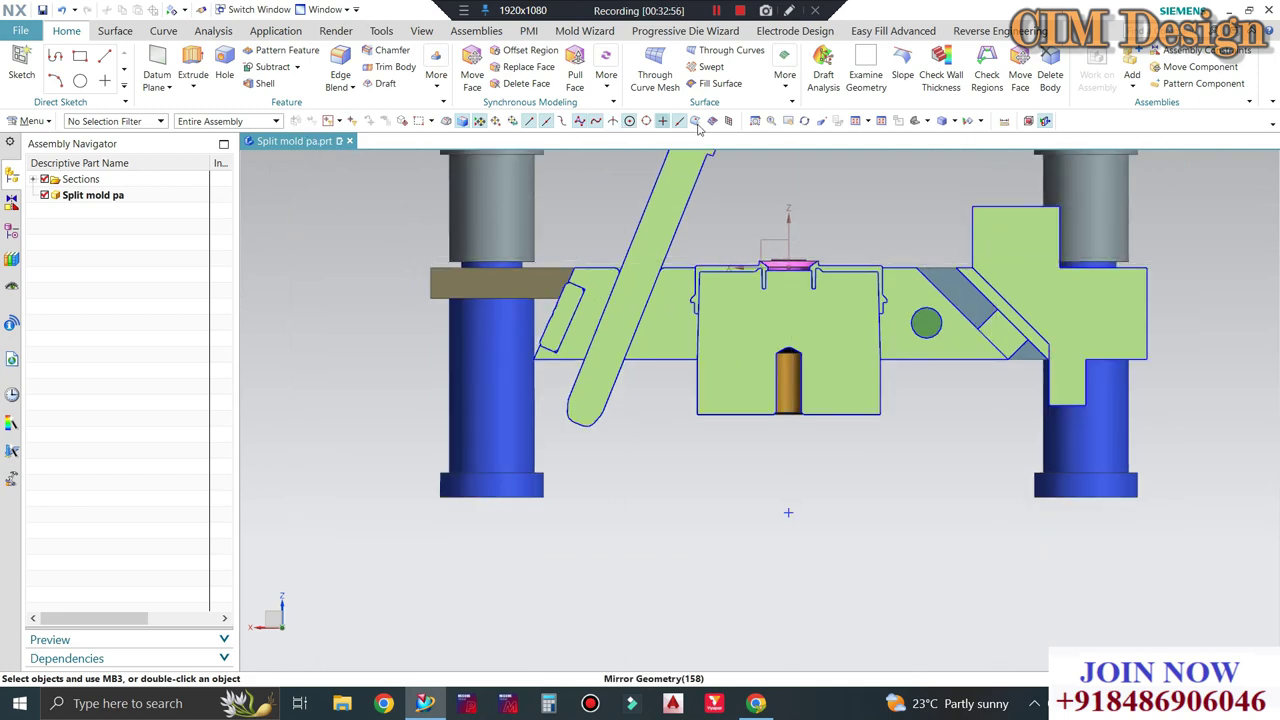
# Measure the lifter's projected offset distance, read 16.3126 mm, then cancel the measurement.
pyautogui.click(1005, 120)
pyautogui.scroll(-1, 623, 300)
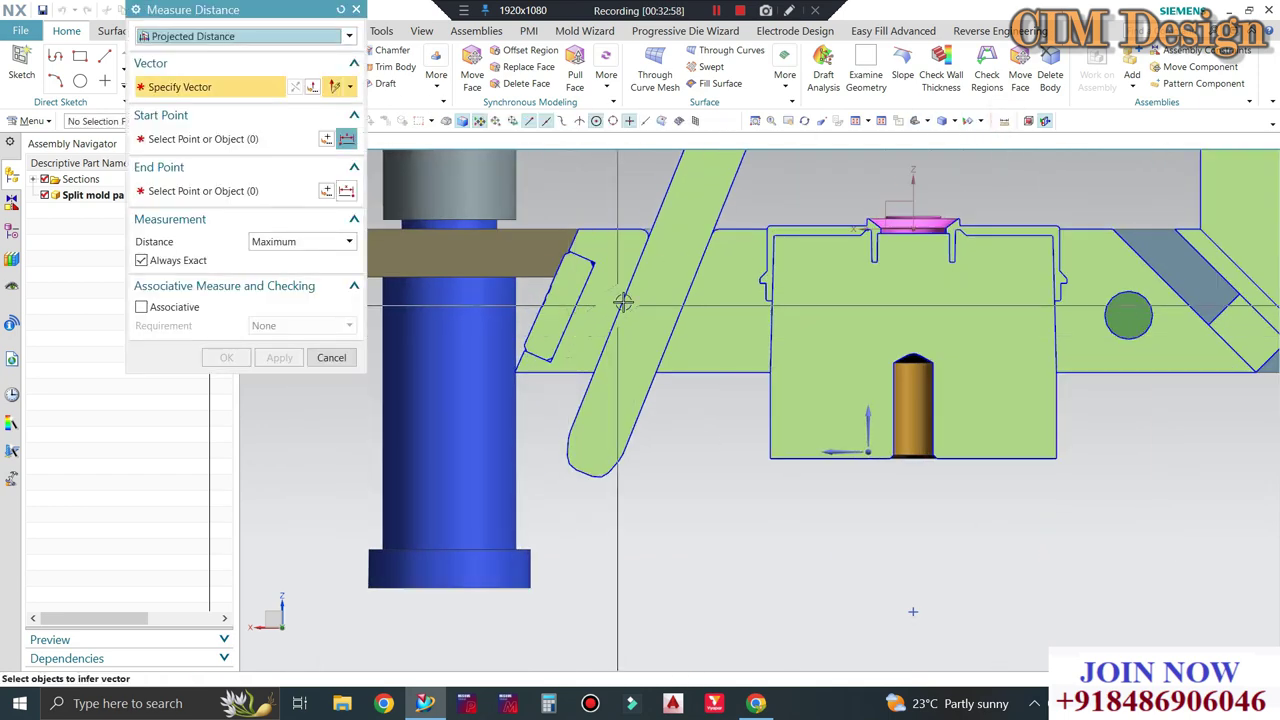
pyautogui.scroll(-1, 700, 312)
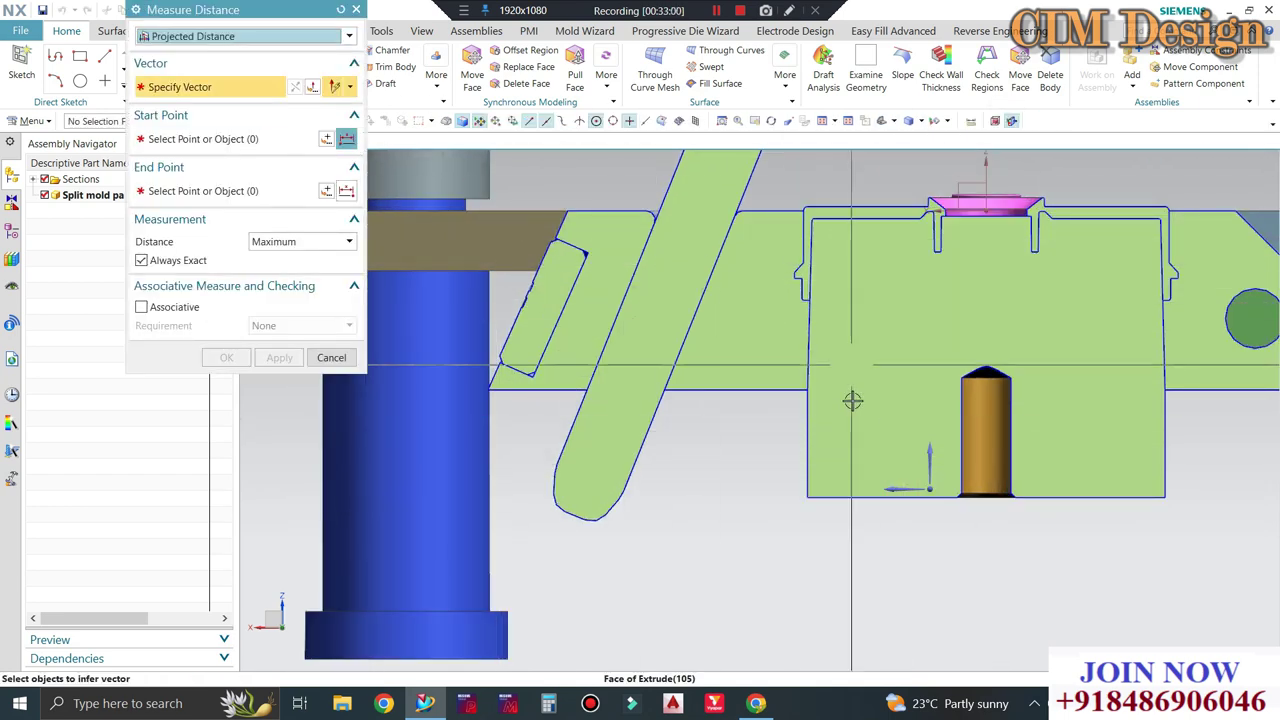
pyautogui.click(894, 490)
pyautogui.scroll(-1, 652, 223)
pyautogui.scroll(-1, 659, 220)
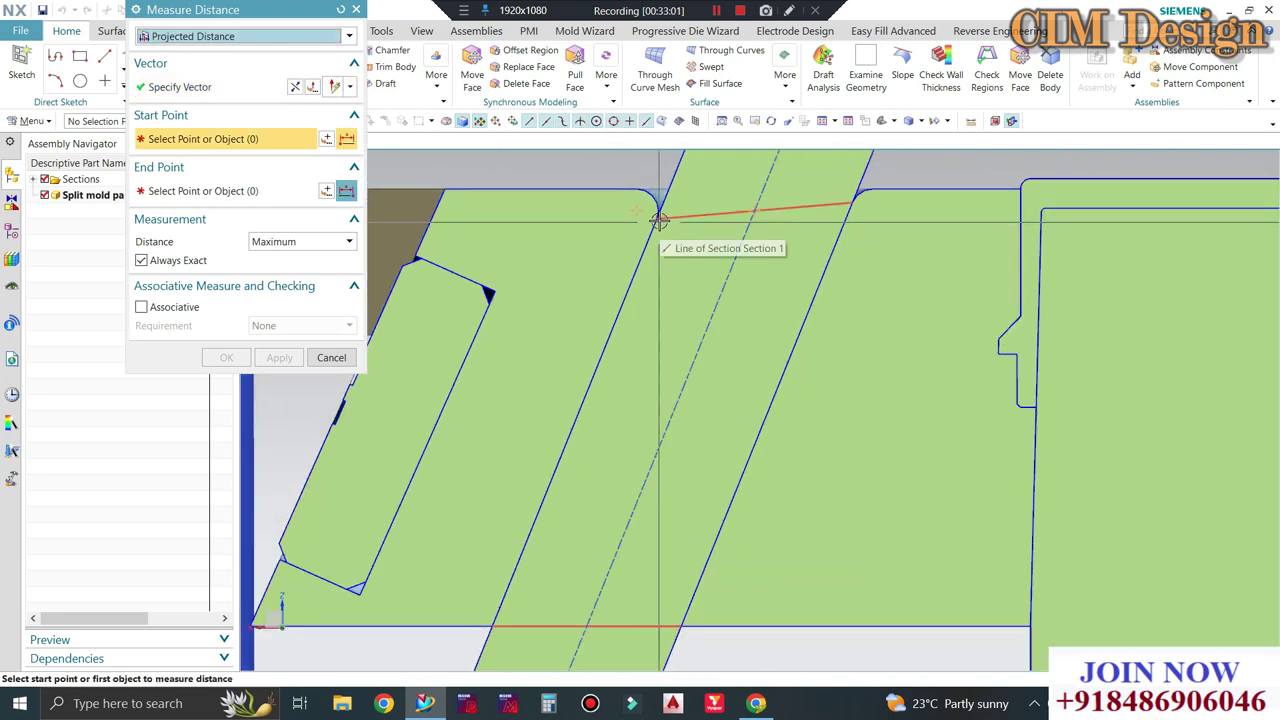
pyautogui.click(656, 213)
pyautogui.scroll(2, 710, 326)
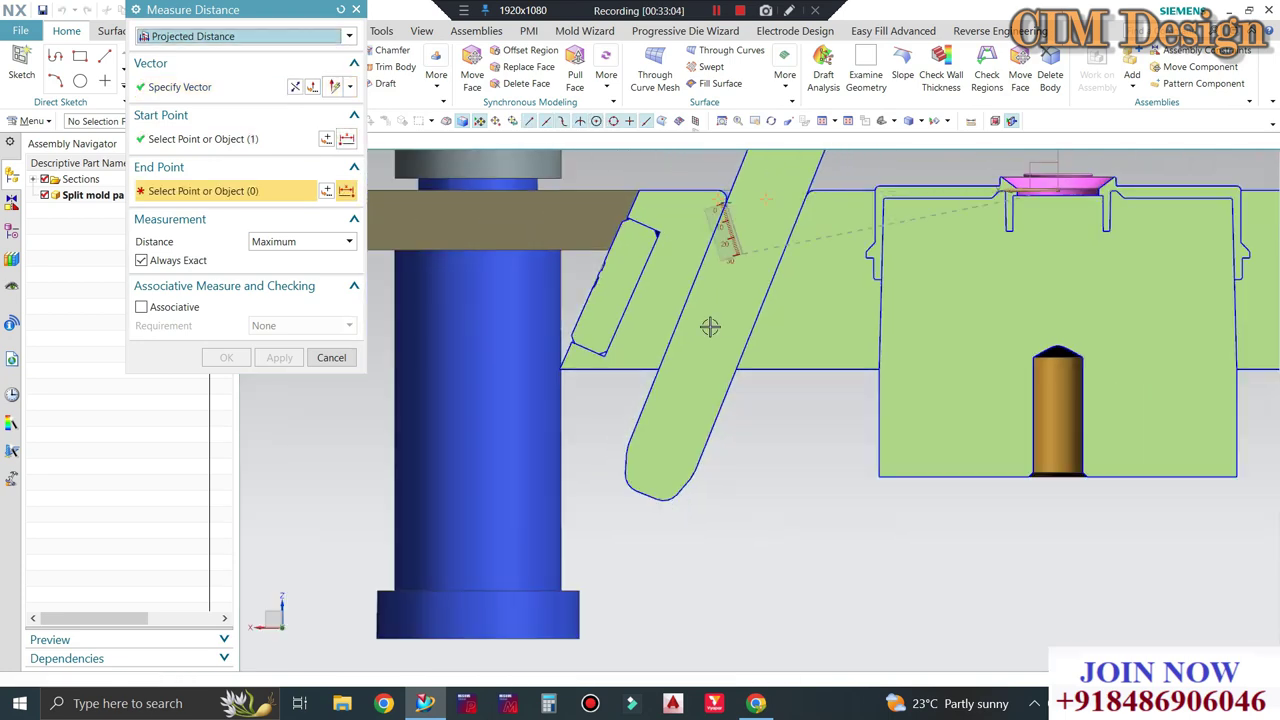
pyautogui.scroll(-2, 652, 432)
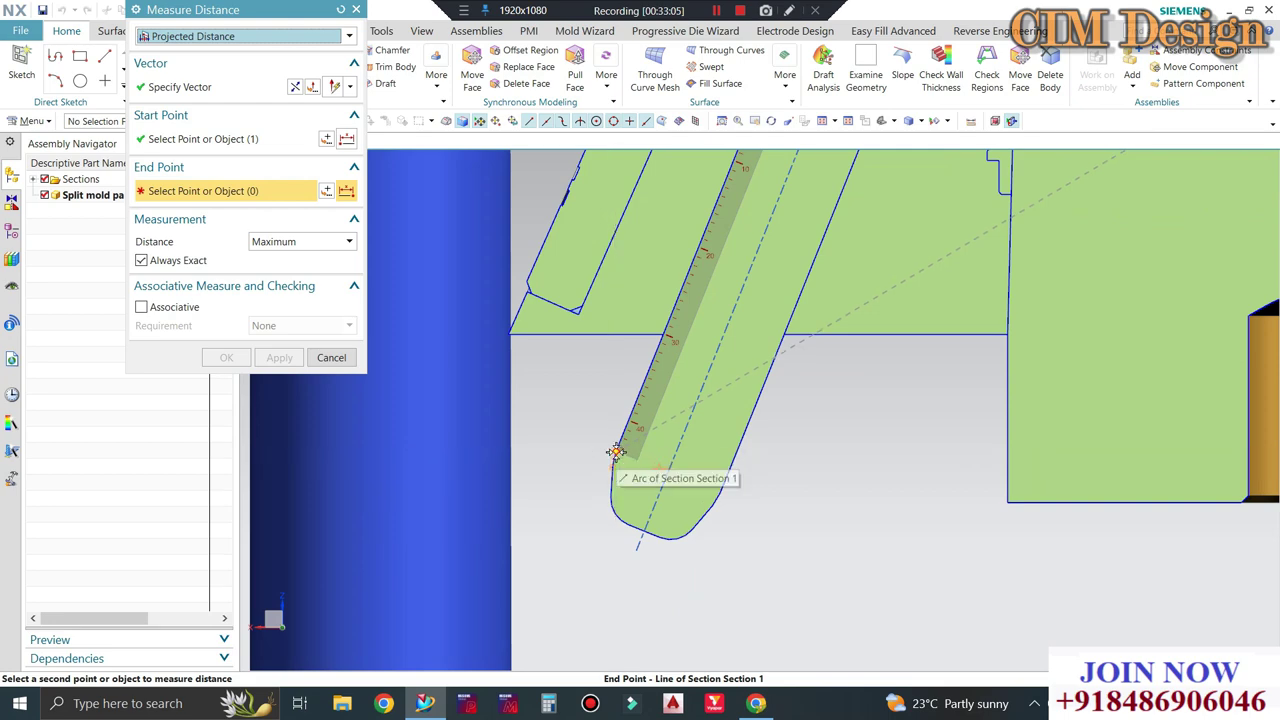
pyautogui.click(612, 452)
pyautogui.scroll(2, 667, 424)
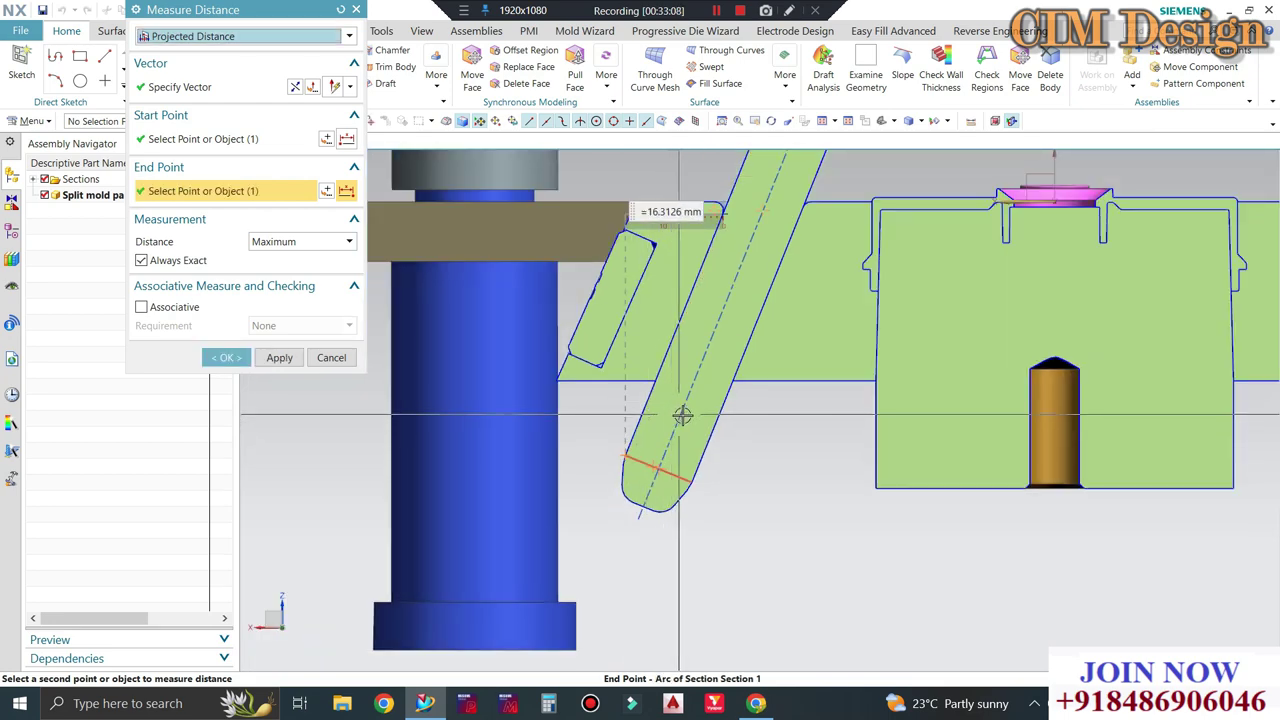
pyautogui.scroll(1, 863, 273)
pyautogui.scroll(1, 850, 262)
pyautogui.scroll(-1, 837, 251)
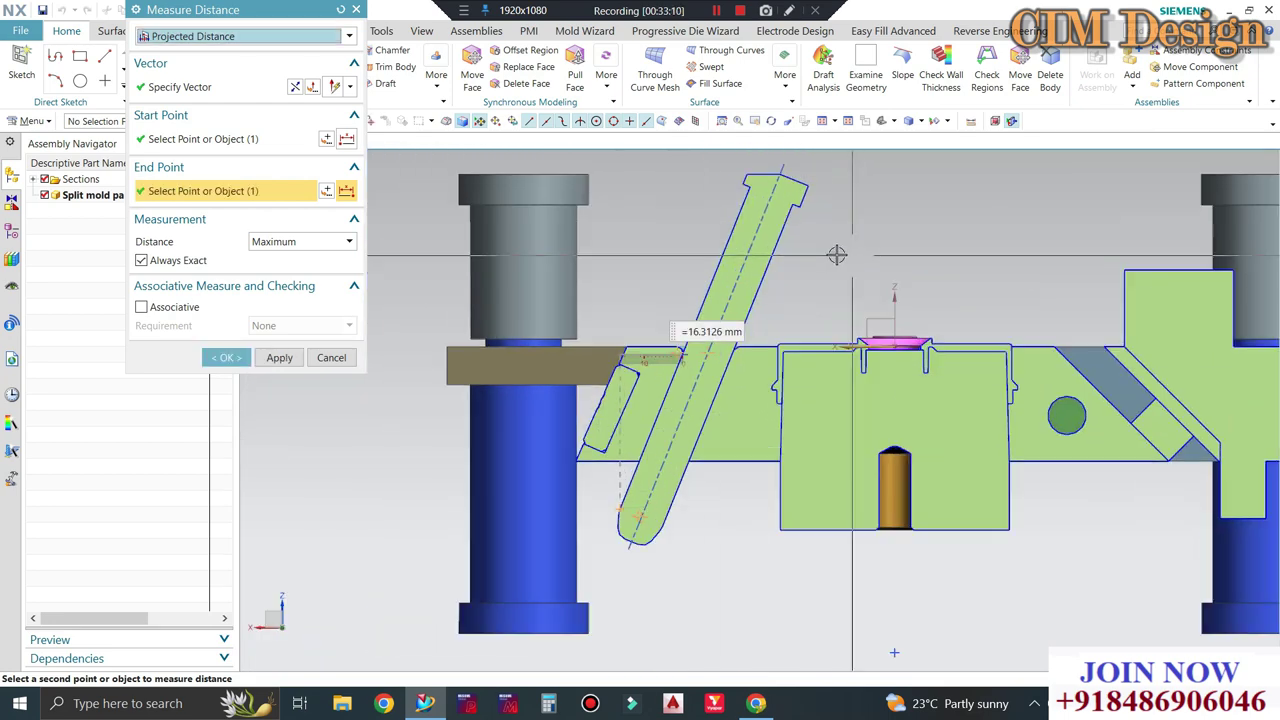
pyautogui.scroll(-1, 822, 230)
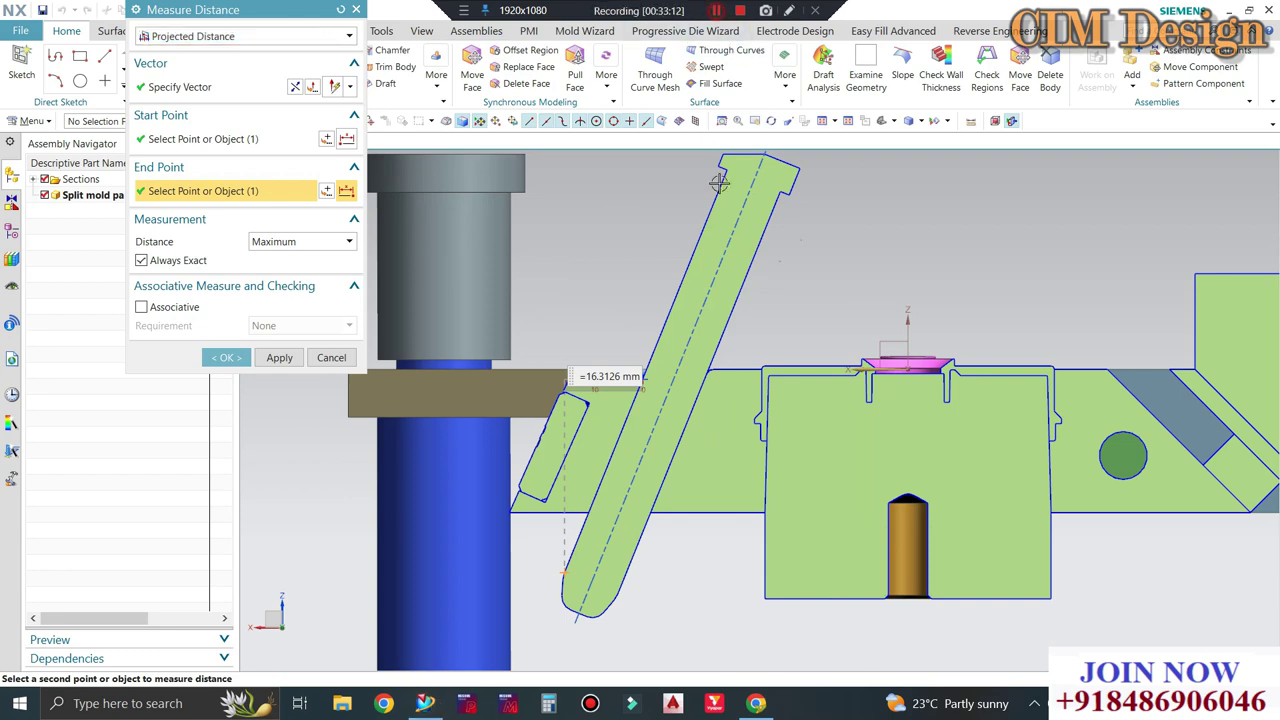
pyautogui.scroll(1, 800, 400)
pyautogui.scroll(-1, 720, 405)
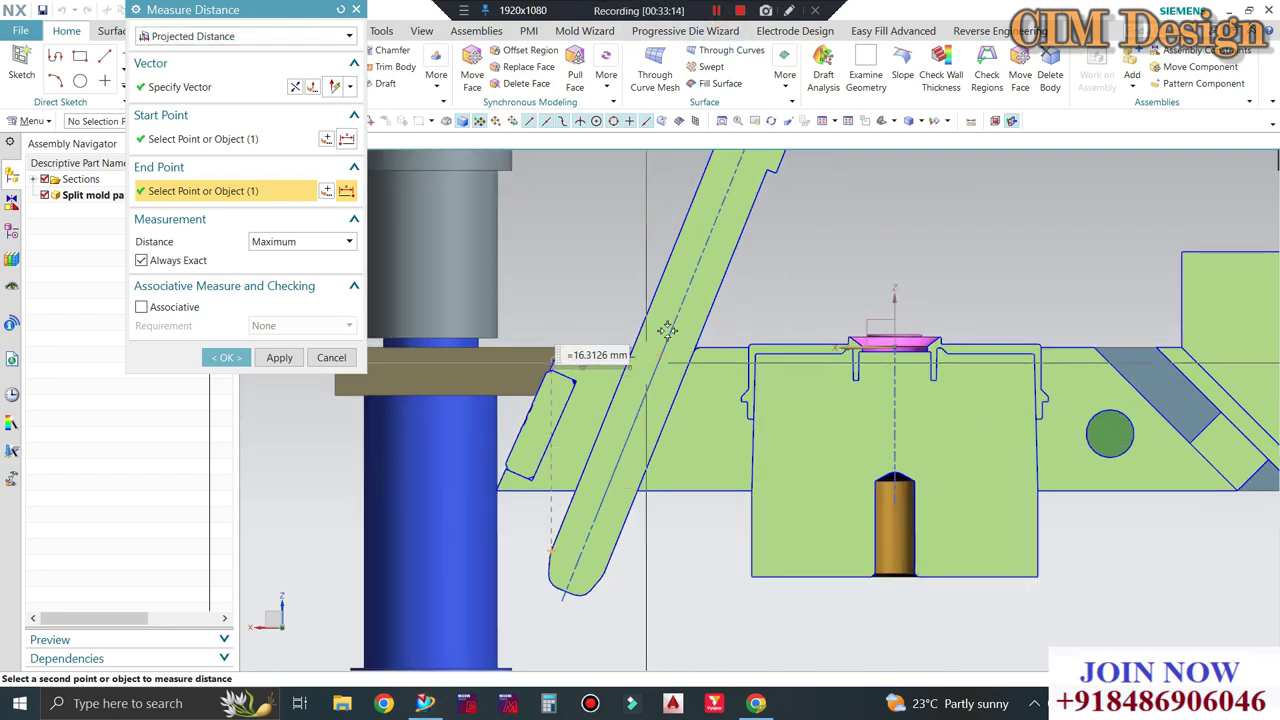
pyautogui.scroll(1, 667, 330)
pyautogui.scroll(1, 766, 331)
pyautogui.scroll(-1, 791, 334)
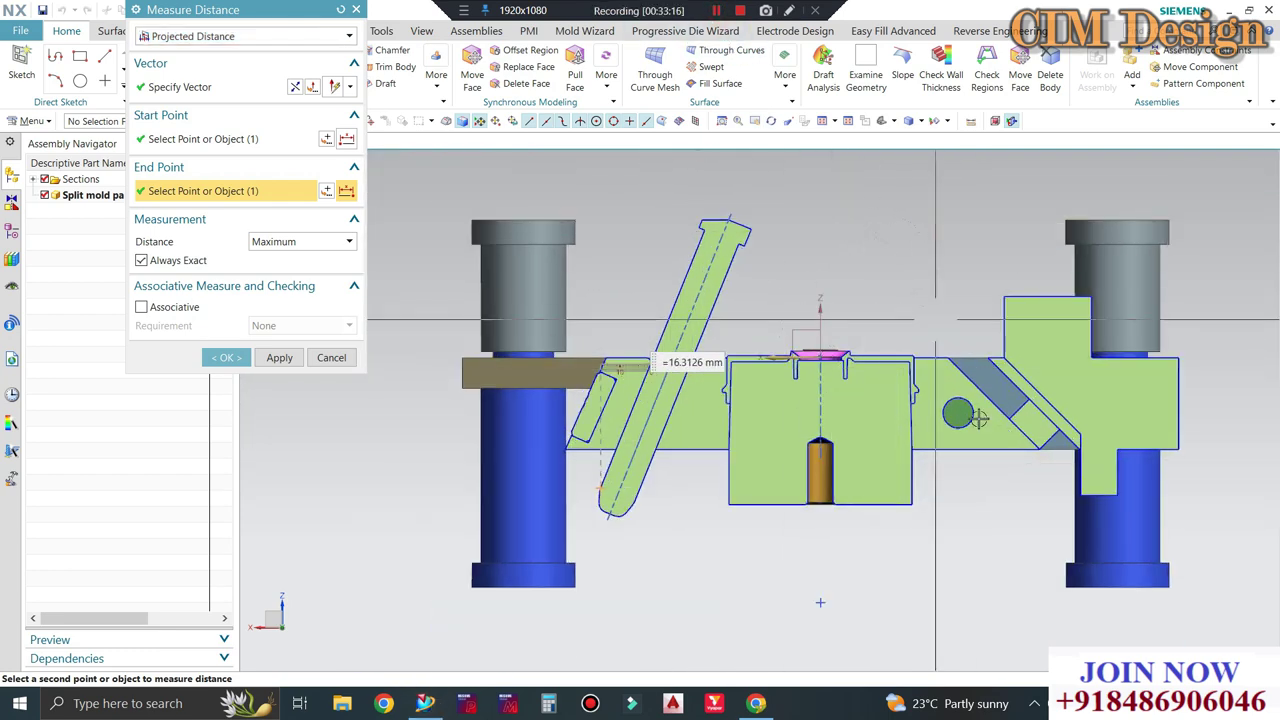
pyautogui.scroll(-1, 616, 515)
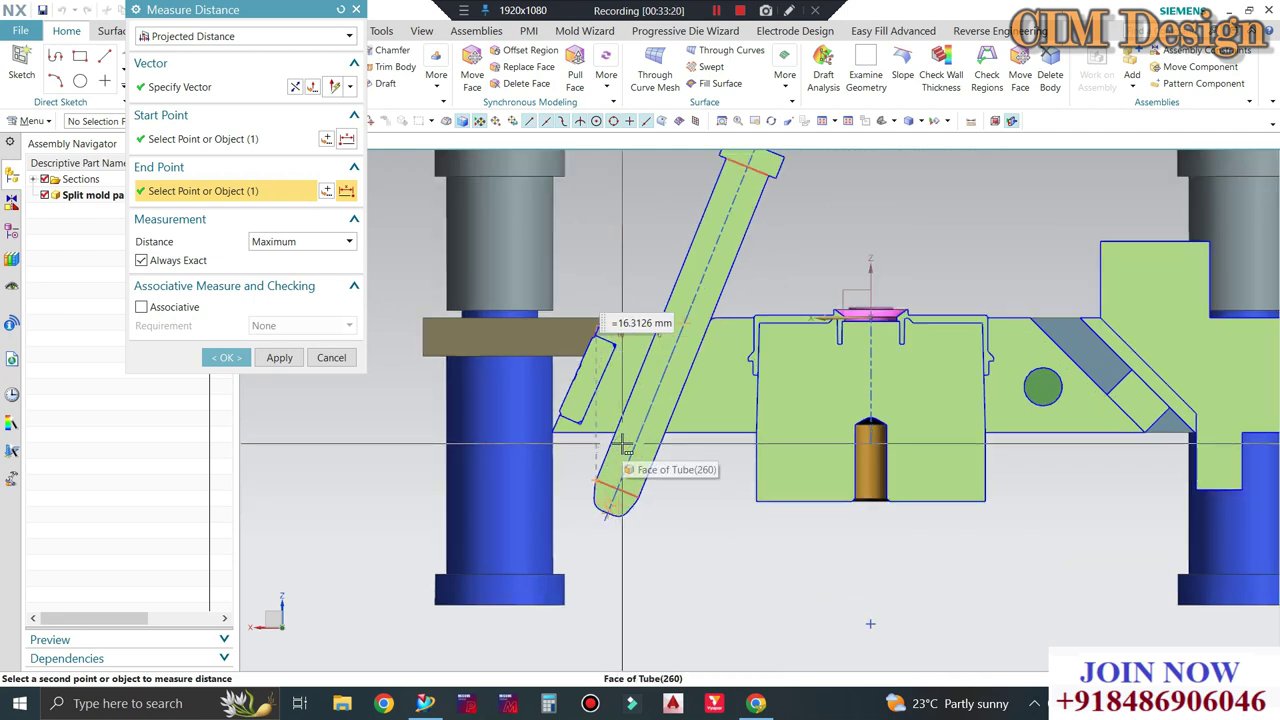
pyautogui.scroll(2, 596, 517)
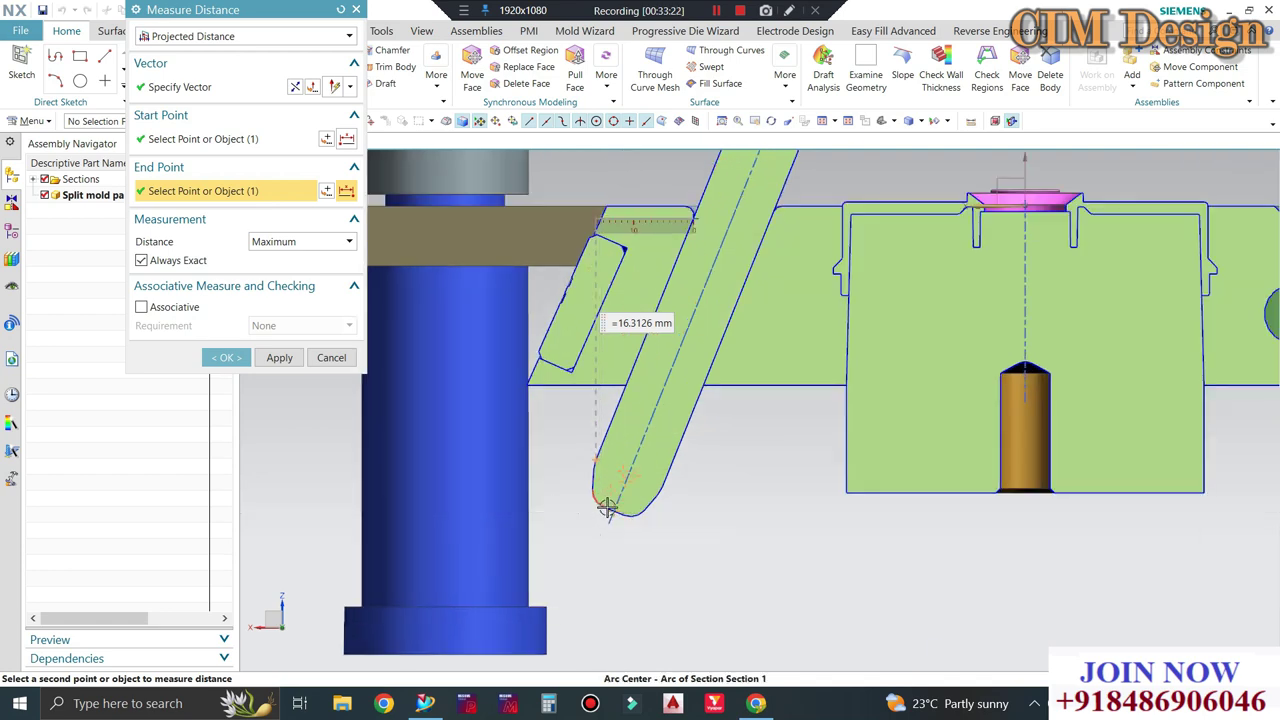
pyautogui.scroll(-1, 657, 451)
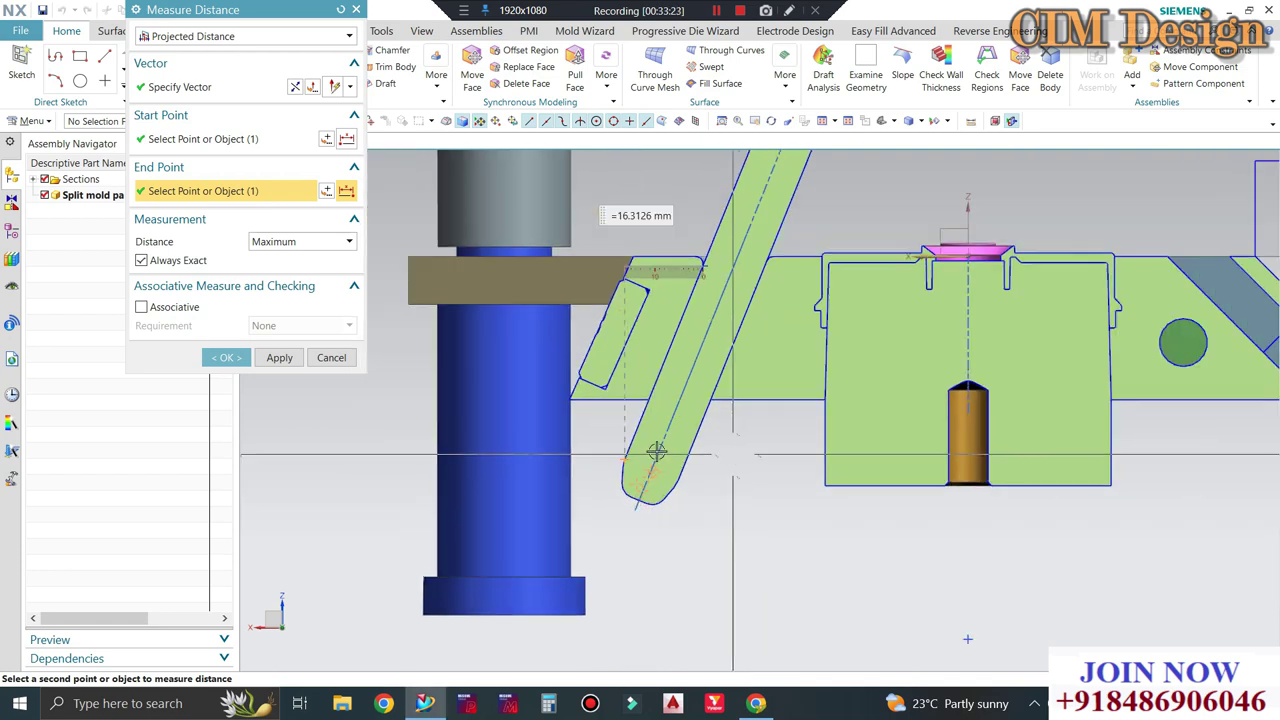
pyautogui.click(331, 357)
pyautogui.scroll(-3, 428, 374)
pyautogui.moveTo(560, 420); pyautogui.dragTo(714, 463, button='middle')
# Reopen Edge Blend (270) from the Part Navigator, check its radius, and apply it.
pyautogui.scroll(5, 700, 440)
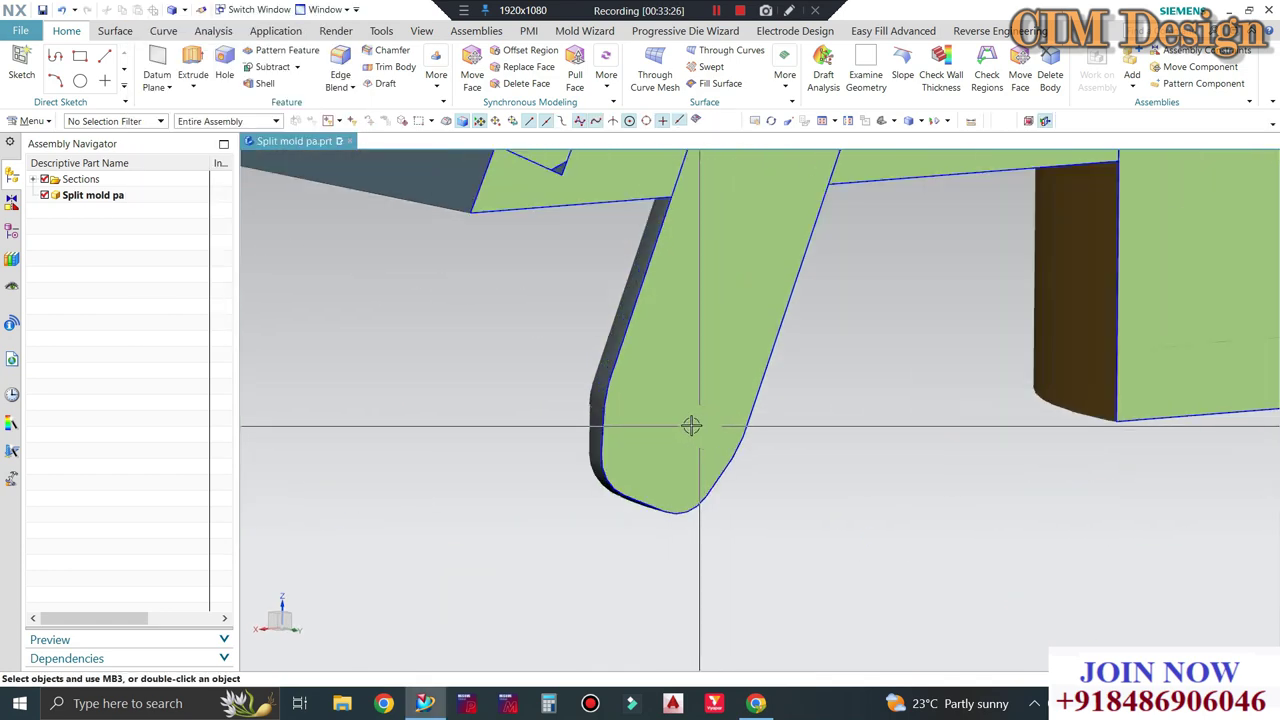
pyautogui.click(11, 230)
pyautogui.scroll(-4, 113, 500)
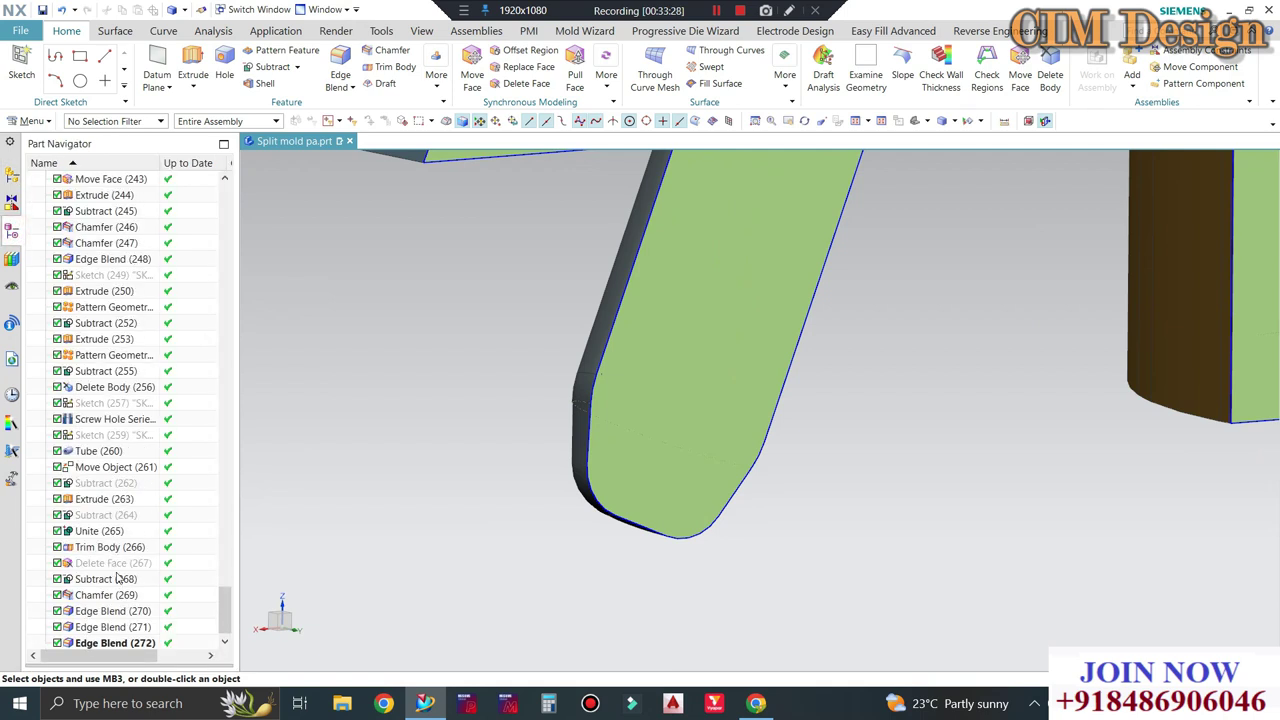
pyautogui.scroll(-1, 118, 620)
pyautogui.click(92, 611)
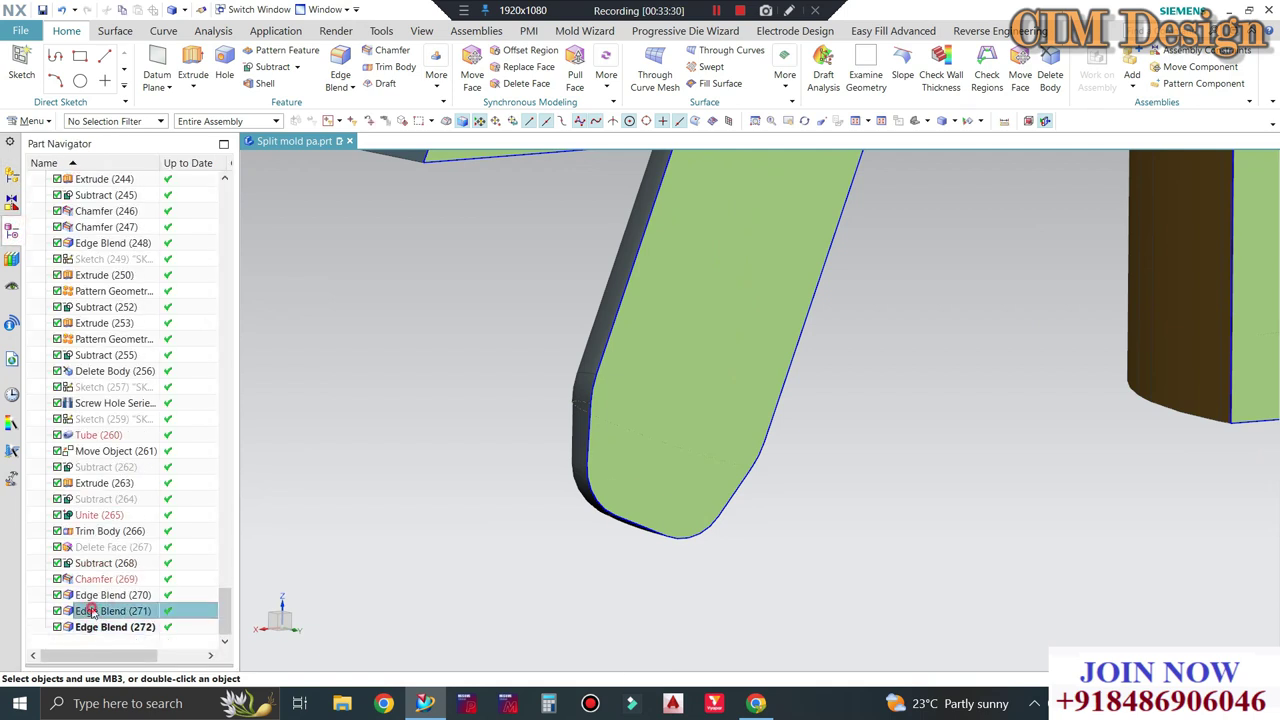
pyautogui.click(98, 595)
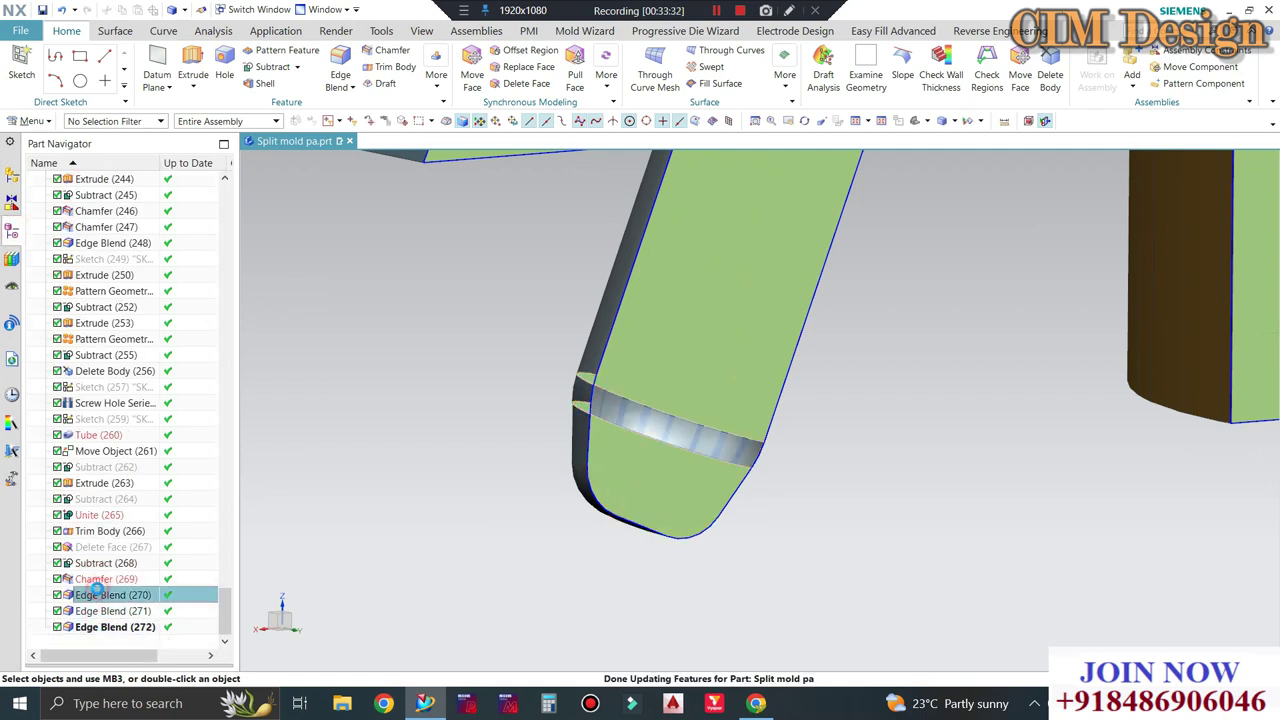
pyautogui.doubleClick(98, 595)
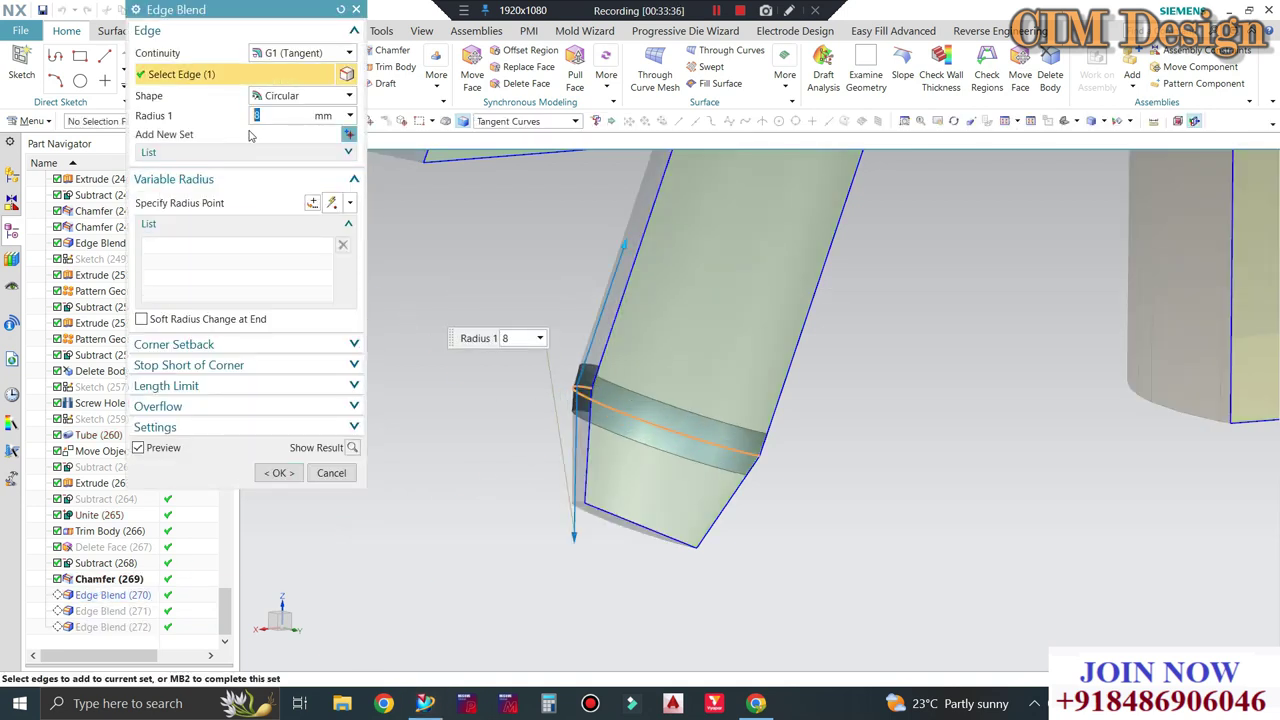
pyautogui.middleClick(480, 336)
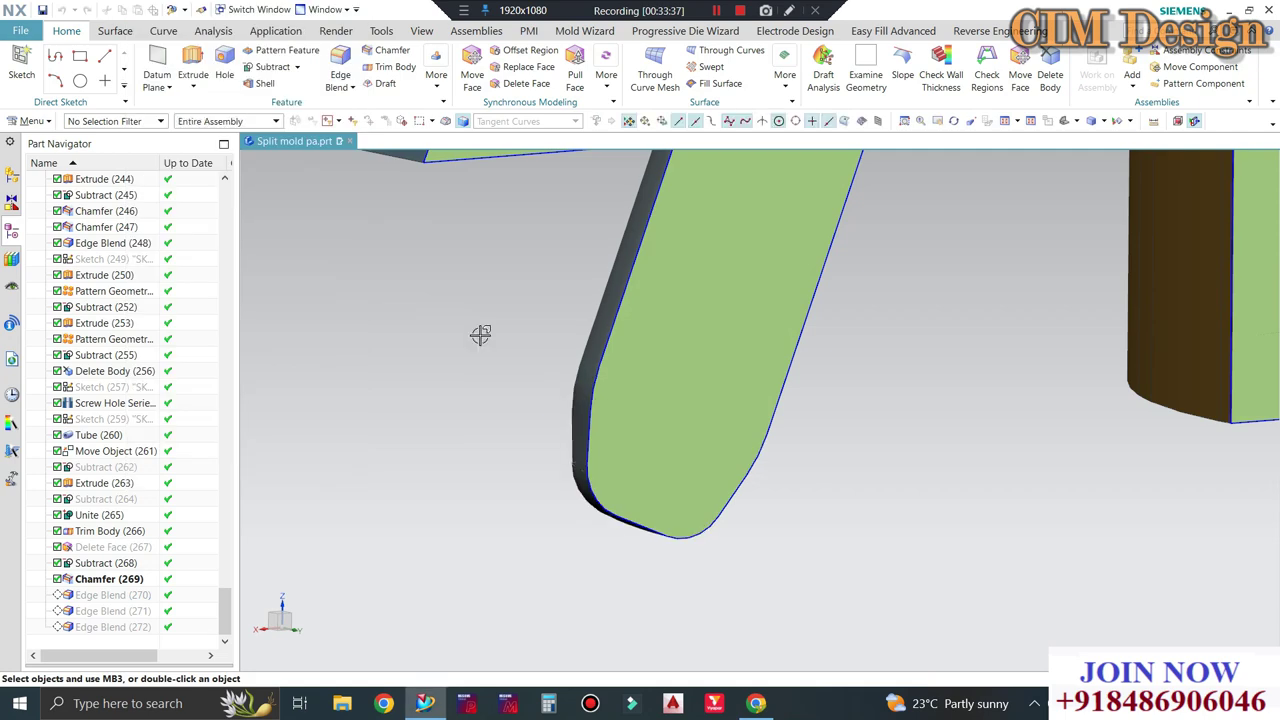
pyautogui.scroll(-2, 510, 348)
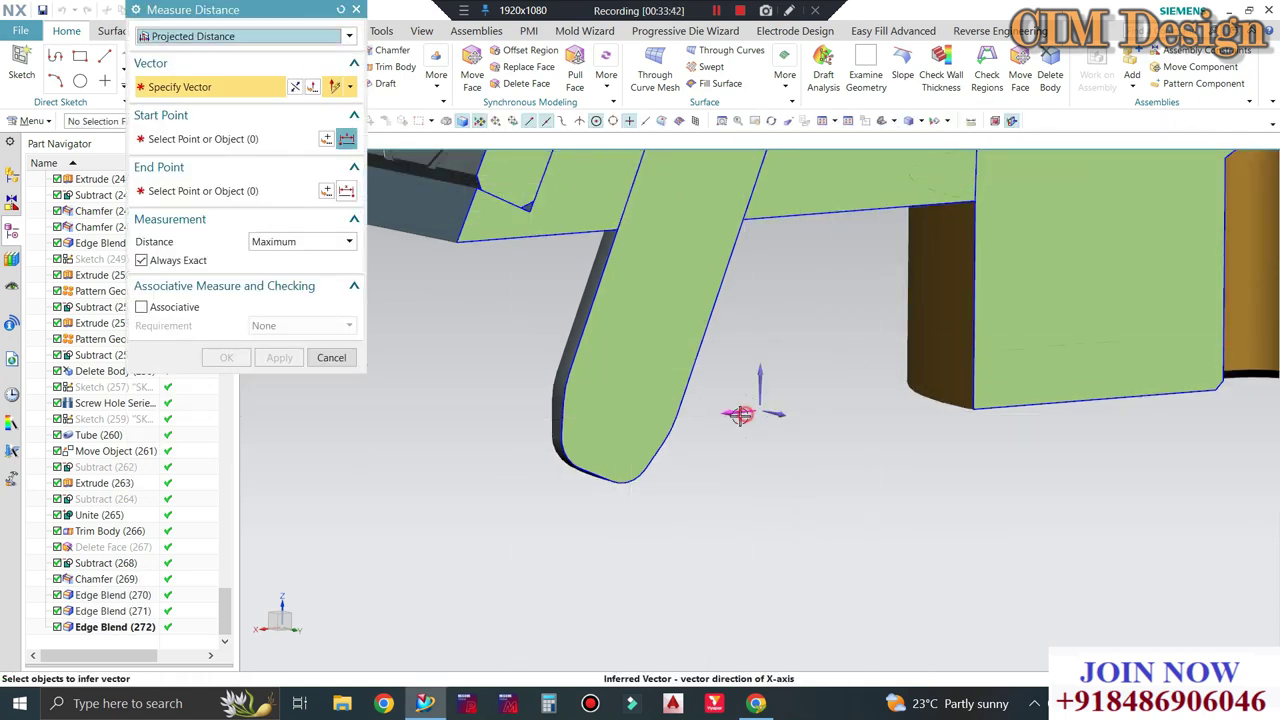
# Pick start and end points across the slanted green tube, giving a 16.1302 mm projected distance.
pyautogui.moveTo(439, 299); pyautogui.dragTo(571, 371, button='middle')
pyautogui.click(572, 383)
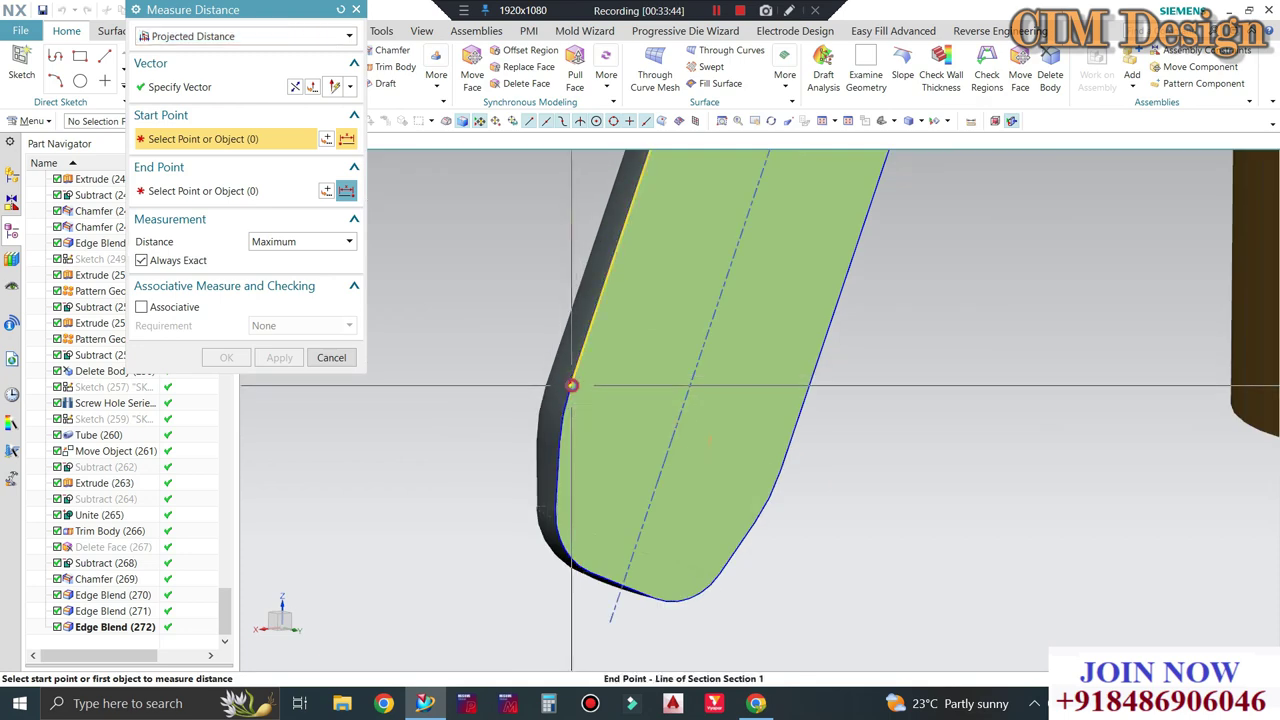
pyautogui.scroll(-1, 738, 440)
pyautogui.scroll(-3, 738, 440)
pyautogui.scroll(1, 617, 592)
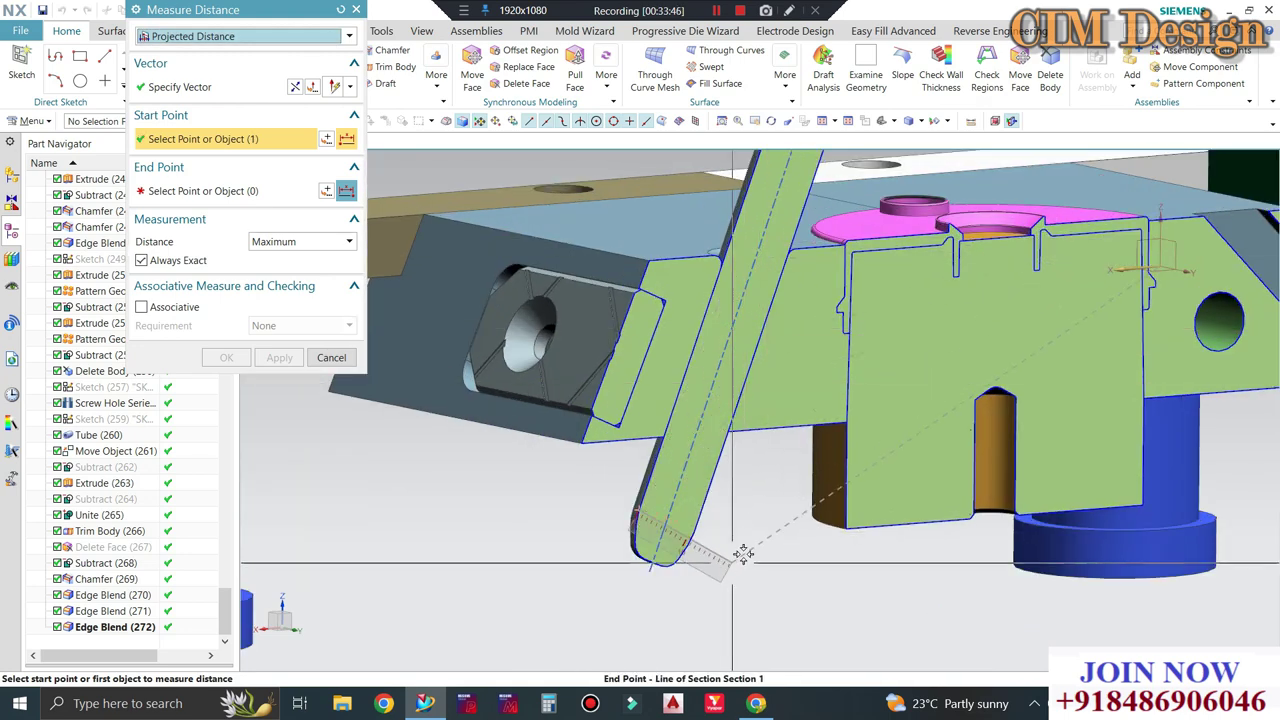
pyautogui.scroll(2, 617, 592)
pyautogui.scroll(2, 636, 296)
pyautogui.scroll(1, 636, 296)
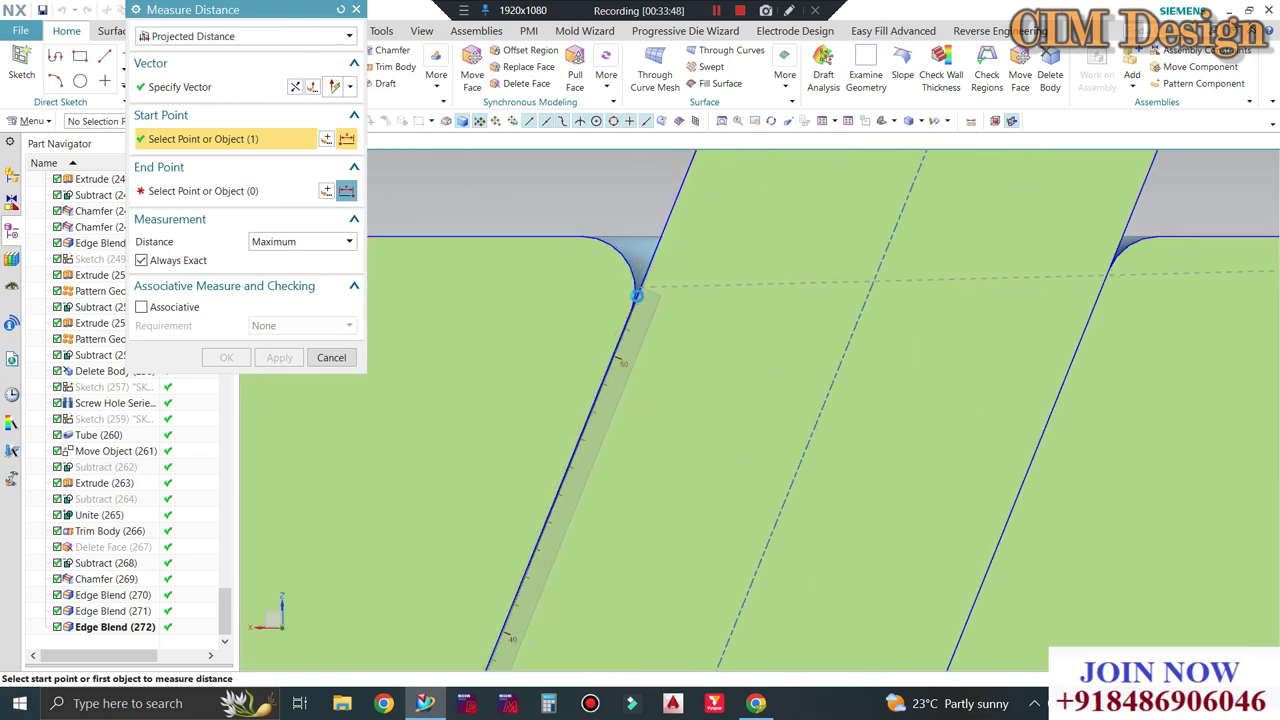
pyautogui.click(630, 310)
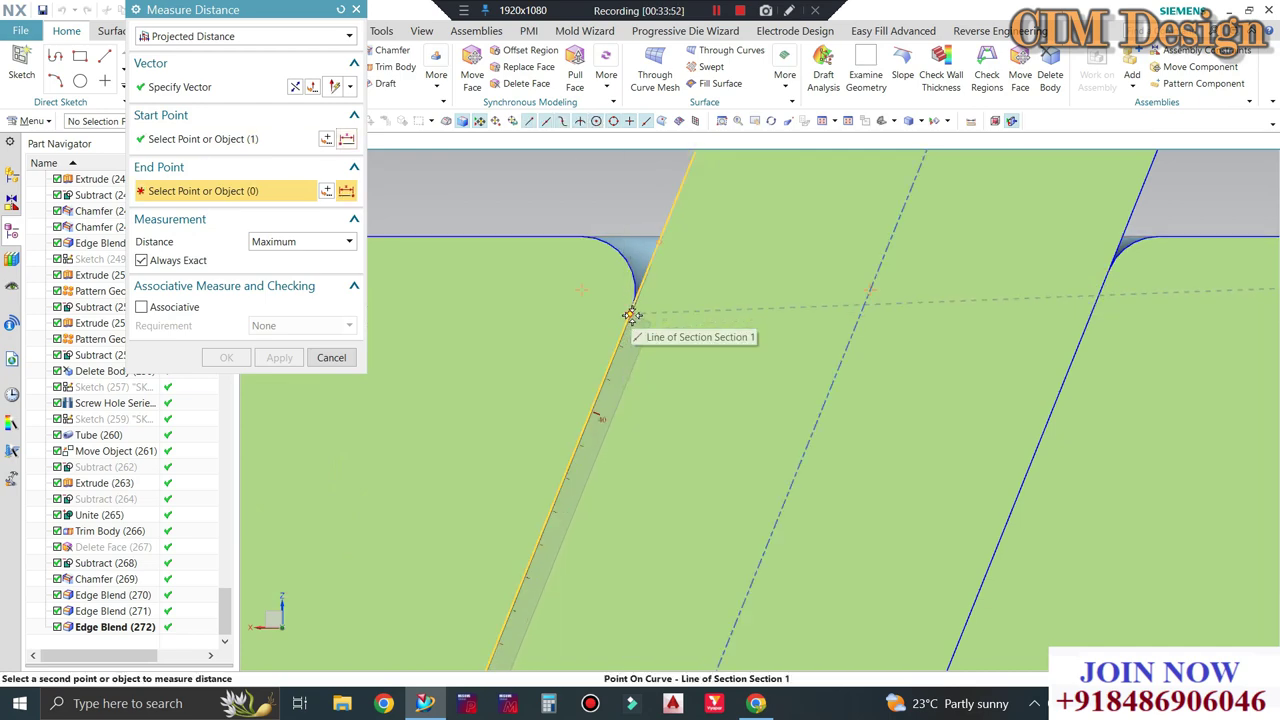
pyautogui.scroll(-1, 630, 316)
pyautogui.scroll(-1, 629, 317)
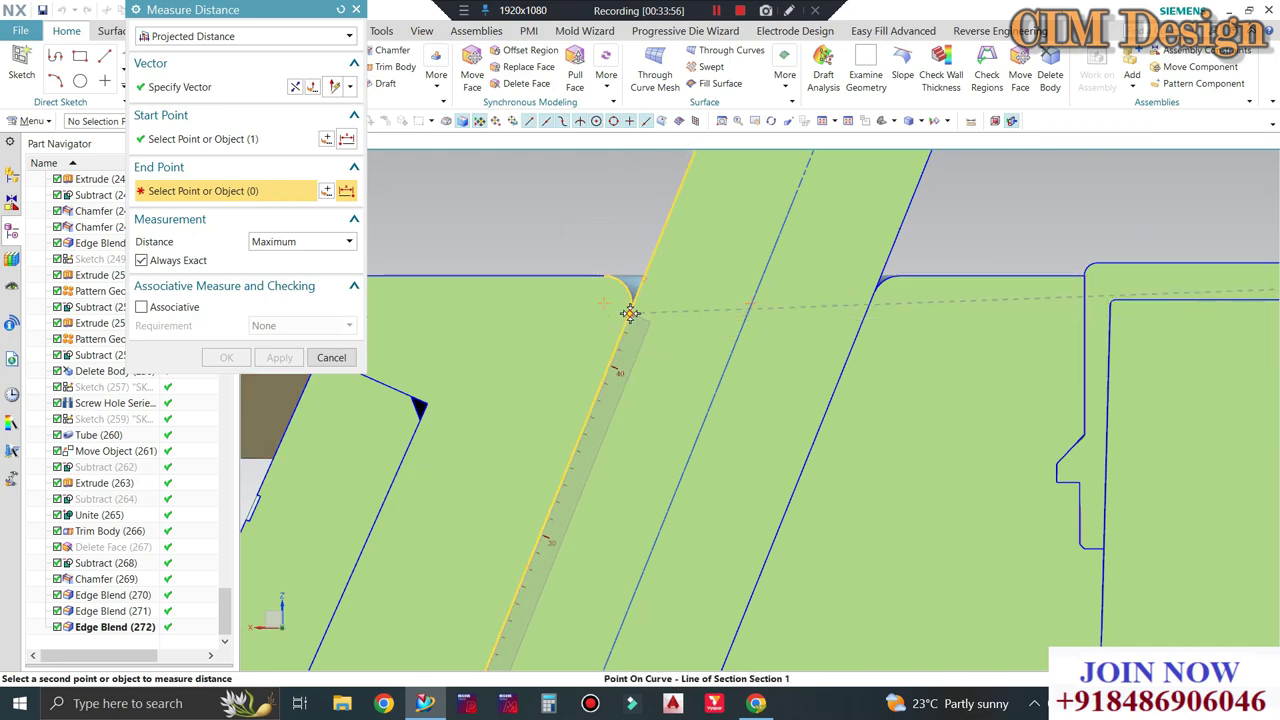
pyautogui.click(781, 301)
pyautogui.scroll(-1, 781, 300)
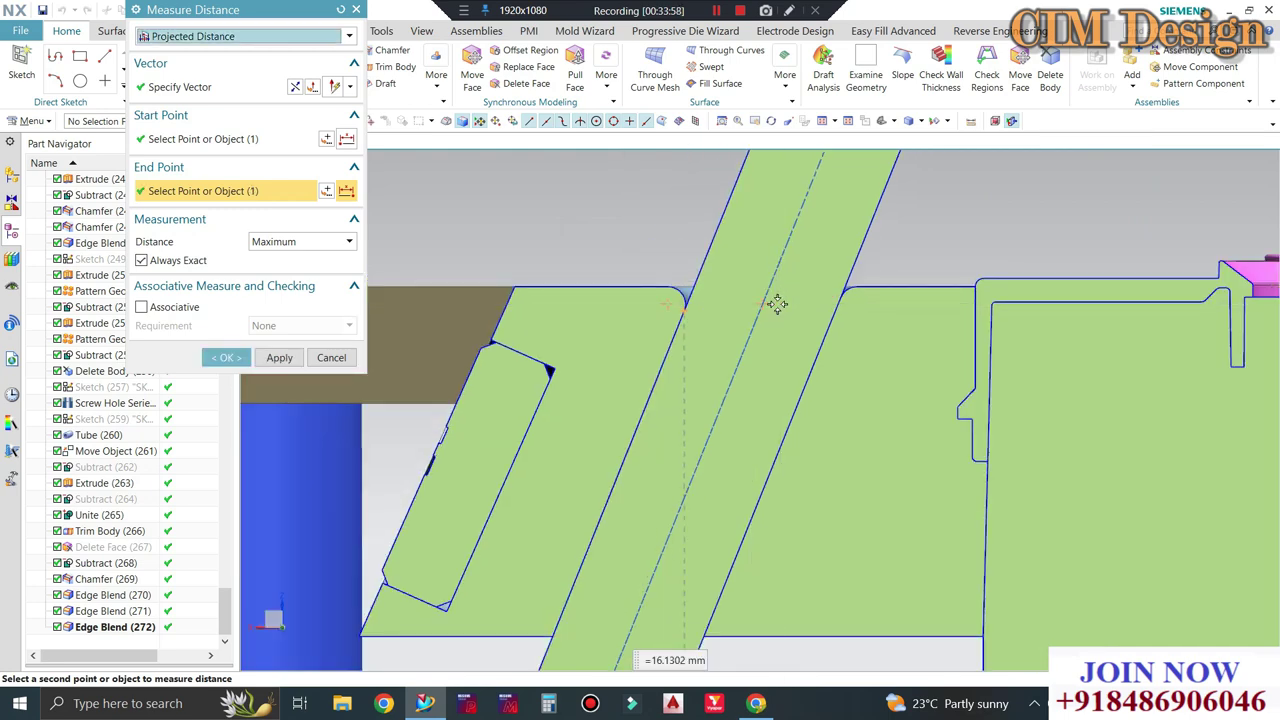
pyautogui.scroll(-2, 781, 300)
pyautogui.scroll(-2, 782, 298)
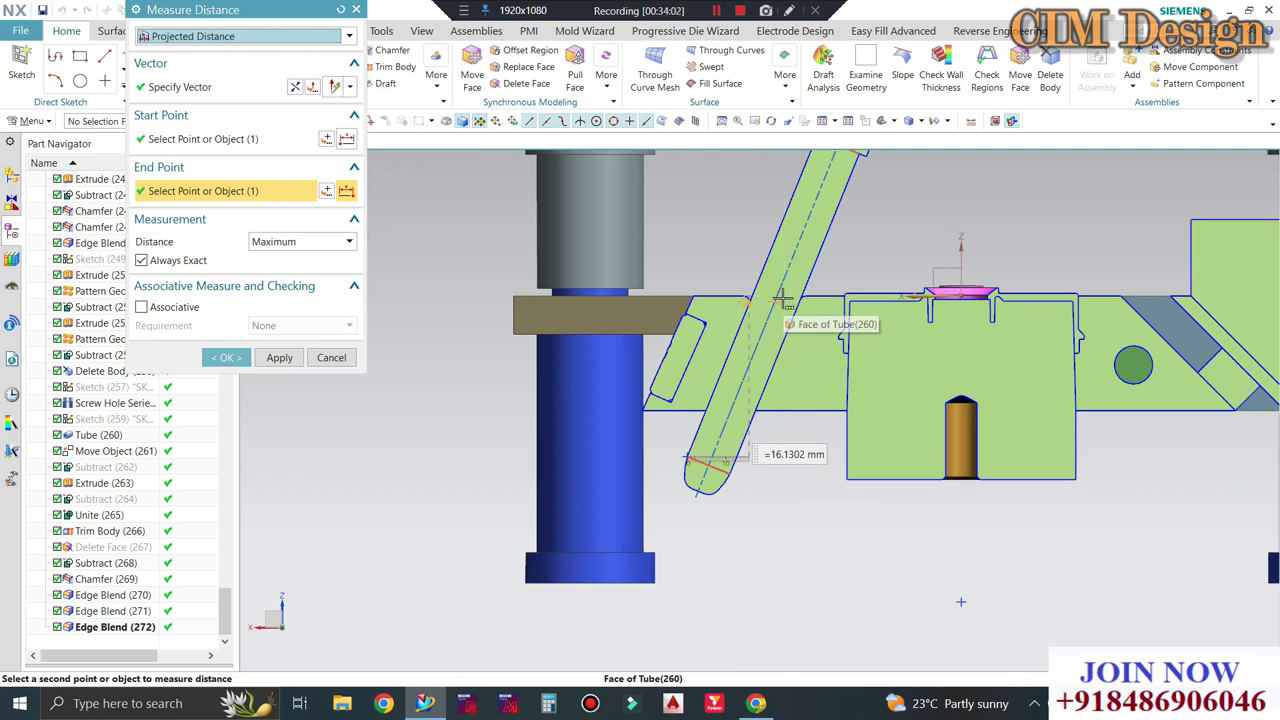
# Close the measurement and hide the Sections bodies in the Assembly Navigator.
pyautogui.middleClick(781, 301)
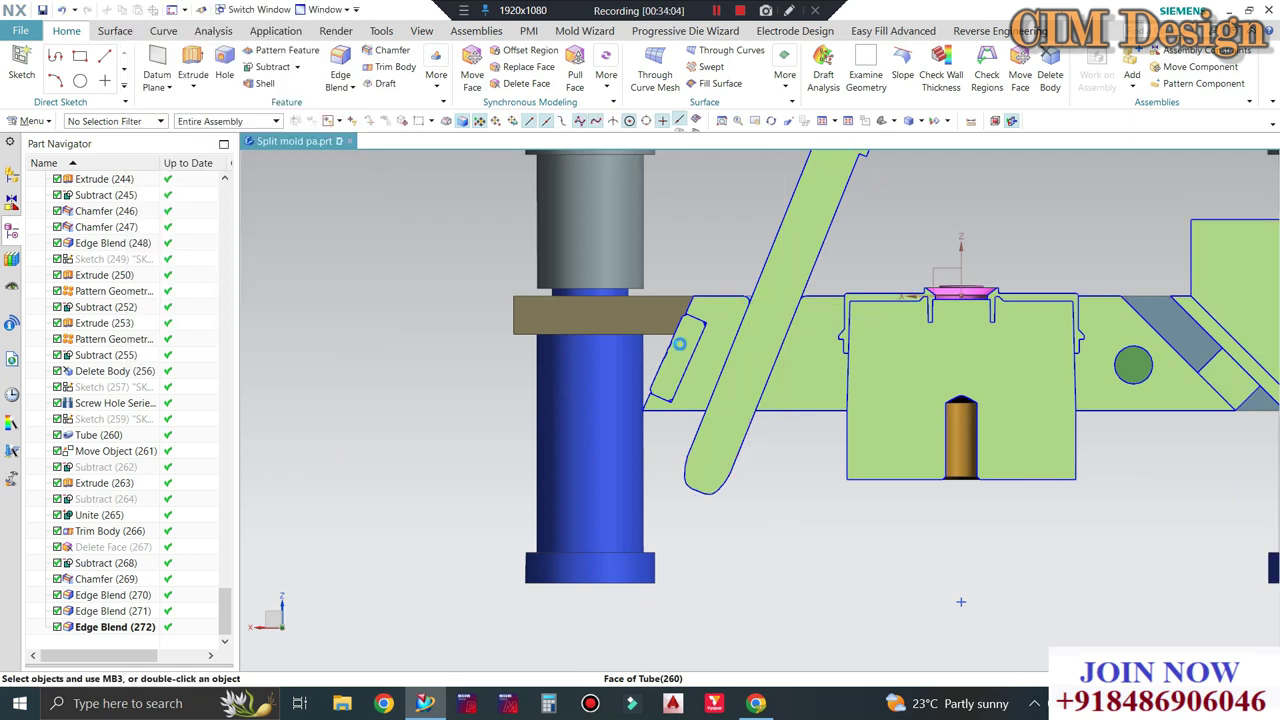
pyautogui.scroll(-3, 781, 301)
pyautogui.moveTo(781, 301)
pyautogui.mouseDown(button='middle')
pyautogui.moveTo(777, 451)
pyautogui.moveTo(730, 395)
pyautogui.mouseUp(button='middle')
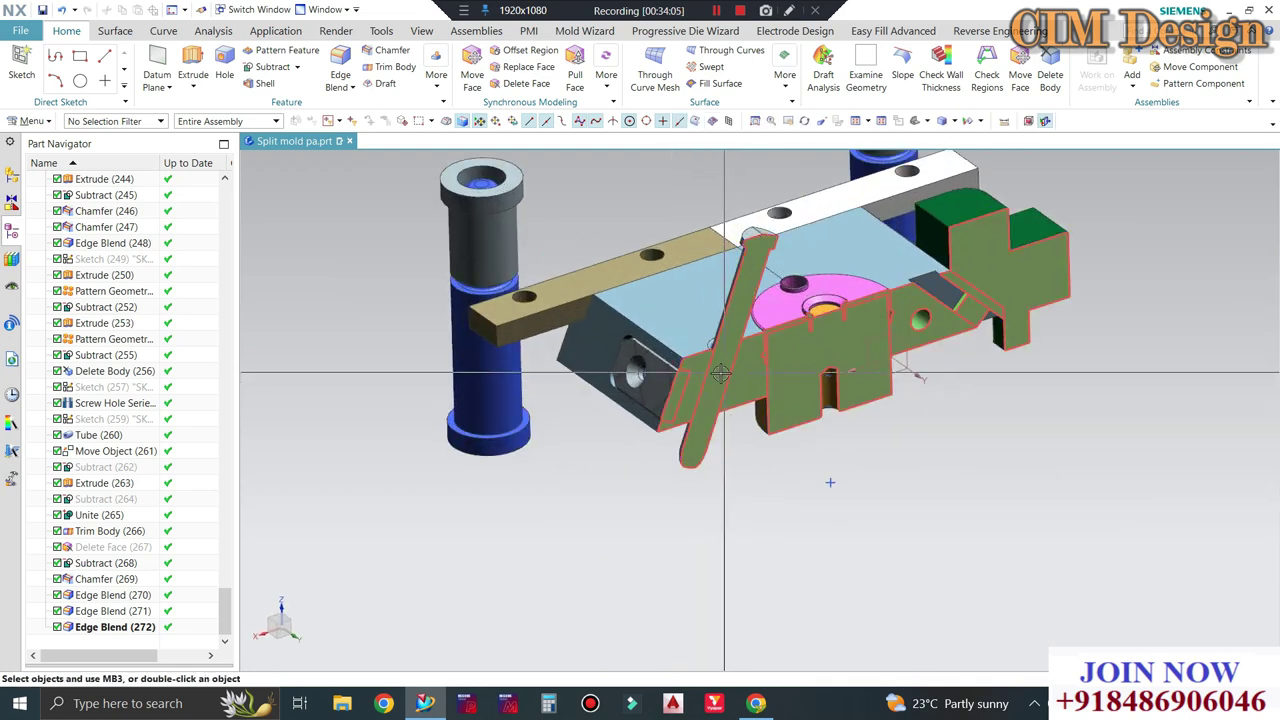
pyautogui.click(15, 178)
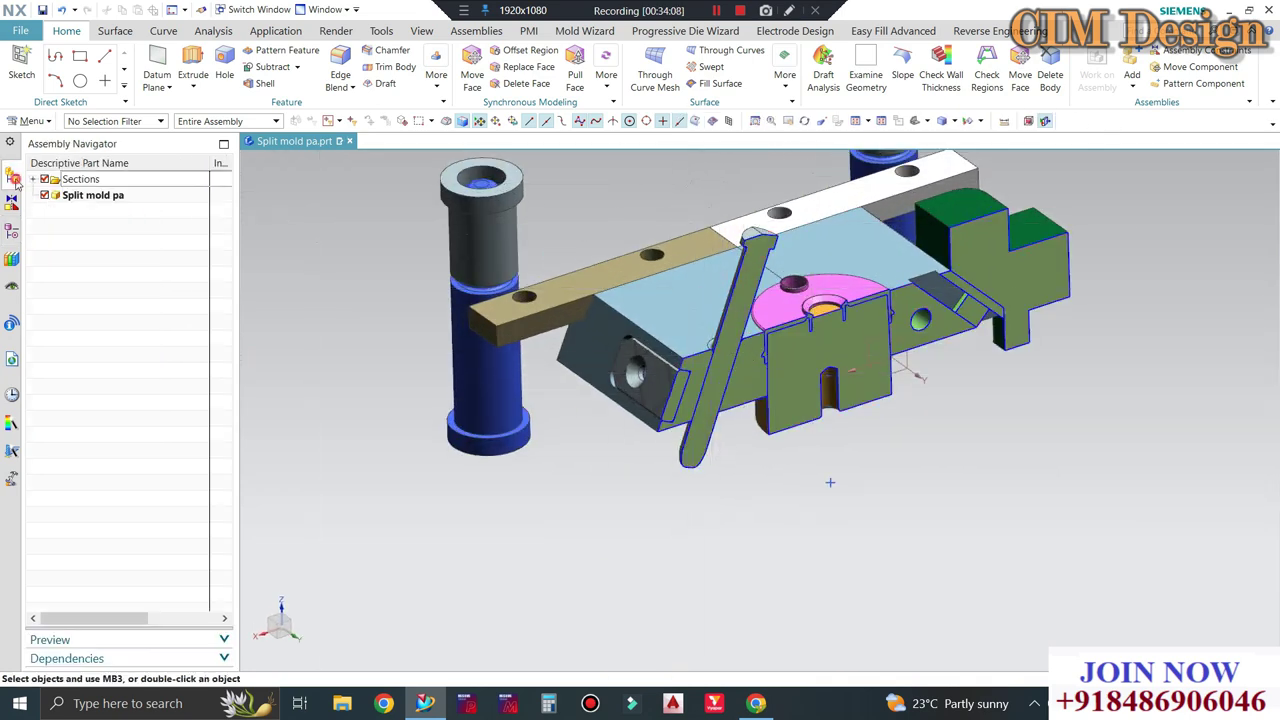
pyautogui.click(44, 179)
pyautogui.scroll(-2, 860, 445)
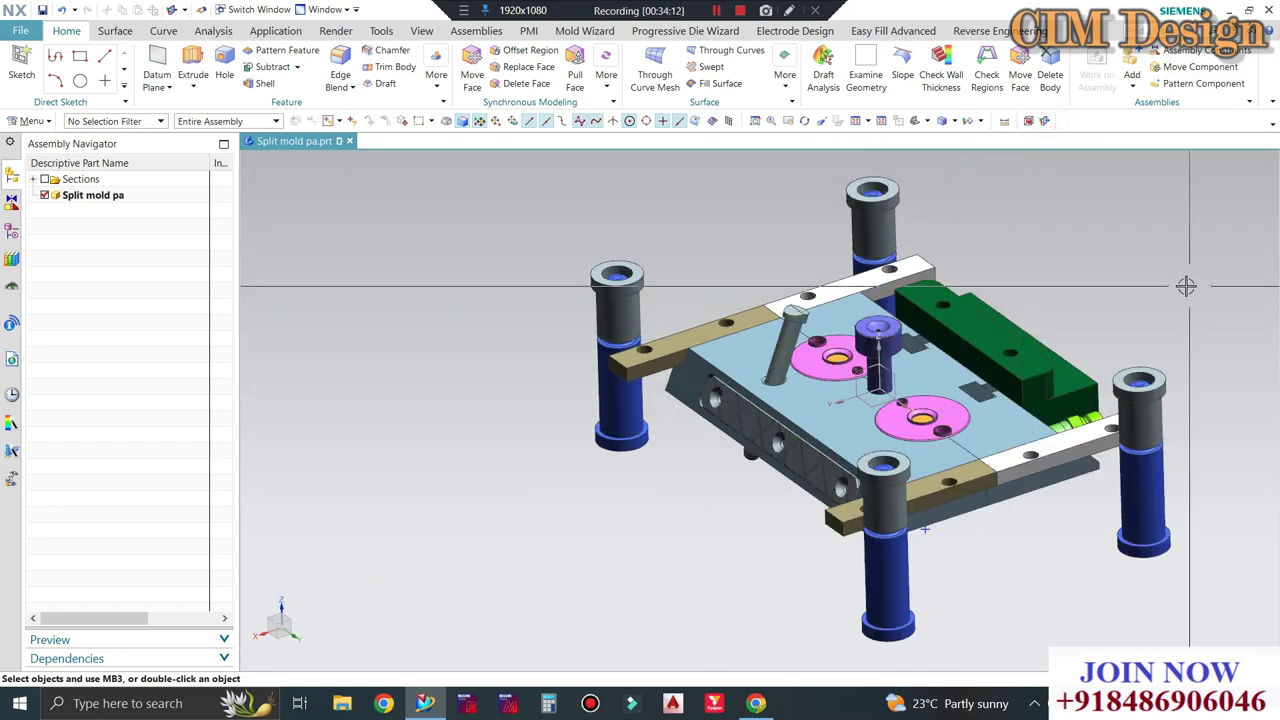
pyautogui.moveTo(1186, 283); pyautogui.dragTo(1163, 269, button='middle')
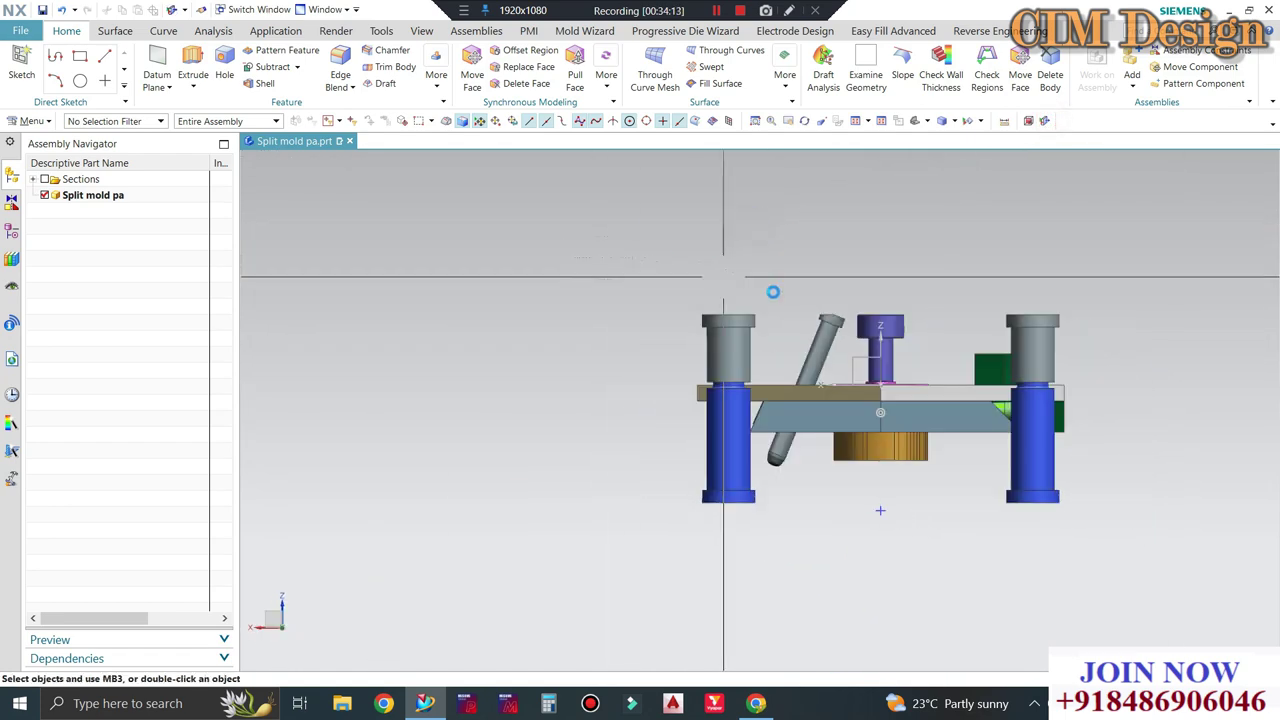
pyautogui.moveTo(751, 225); pyautogui.dragTo(707, 340, button='middle')
pyautogui.scroll(1, 707, 340)
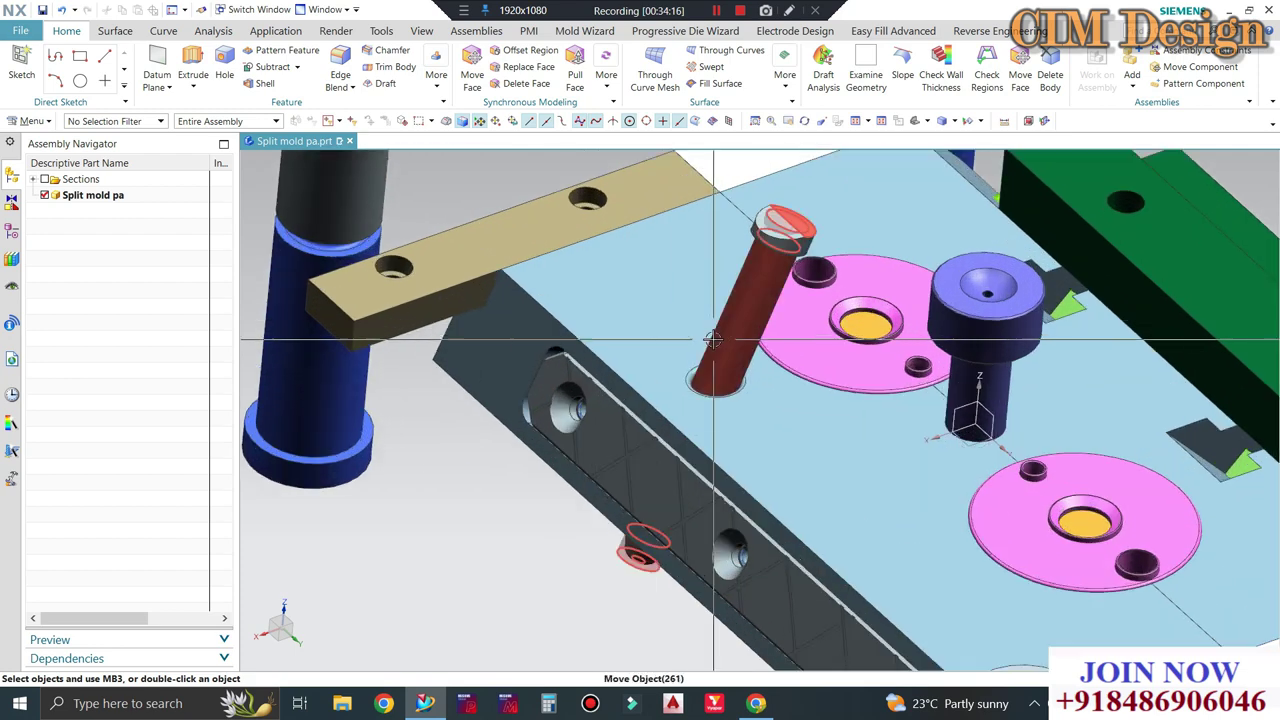
pyautogui.scroll(-2, 707, 340)
pyautogui.scroll(-1, 707, 340)
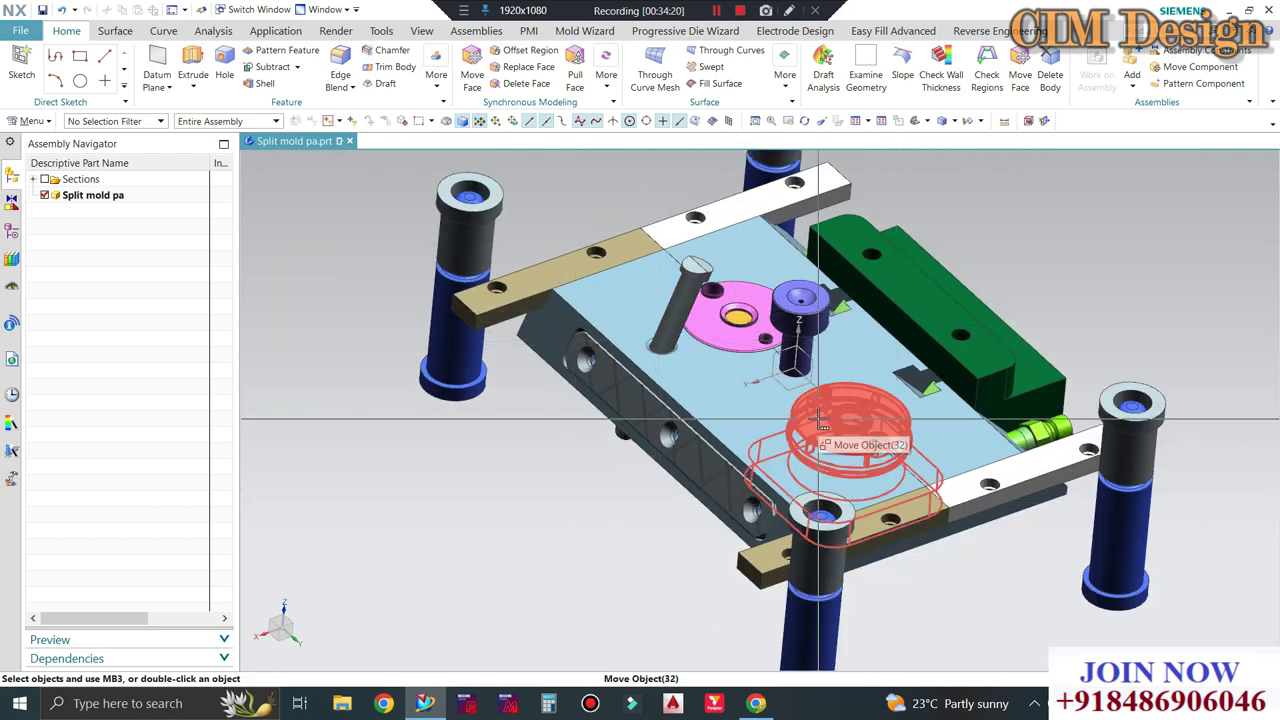
pyautogui.moveTo(838, 474)
pyautogui.mouseDown(button='middle')
pyautogui.moveTo(671, 506)
pyautogui.moveTo(694, 595)
pyautogui.mouseUp(button='middle')
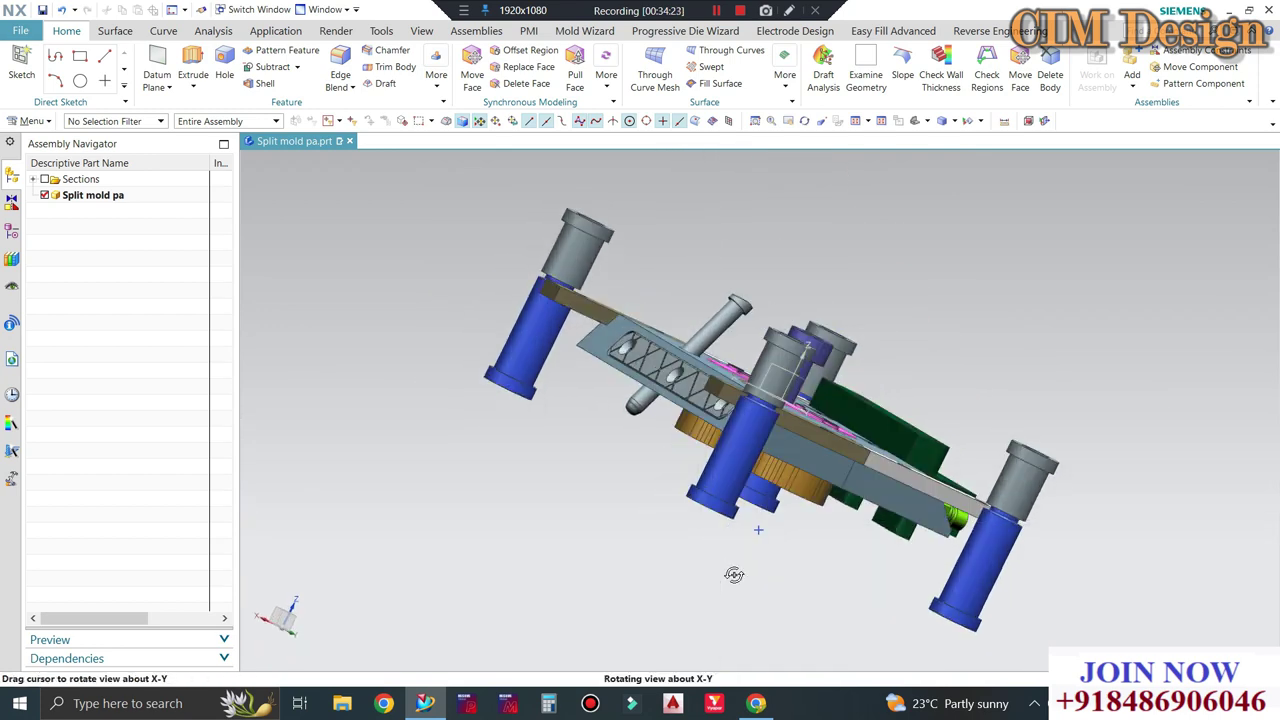
# Show the hidden mold plate bodies again to display the full assembly.
pyautogui.hotkey('ctrl', 'shift', 'k')
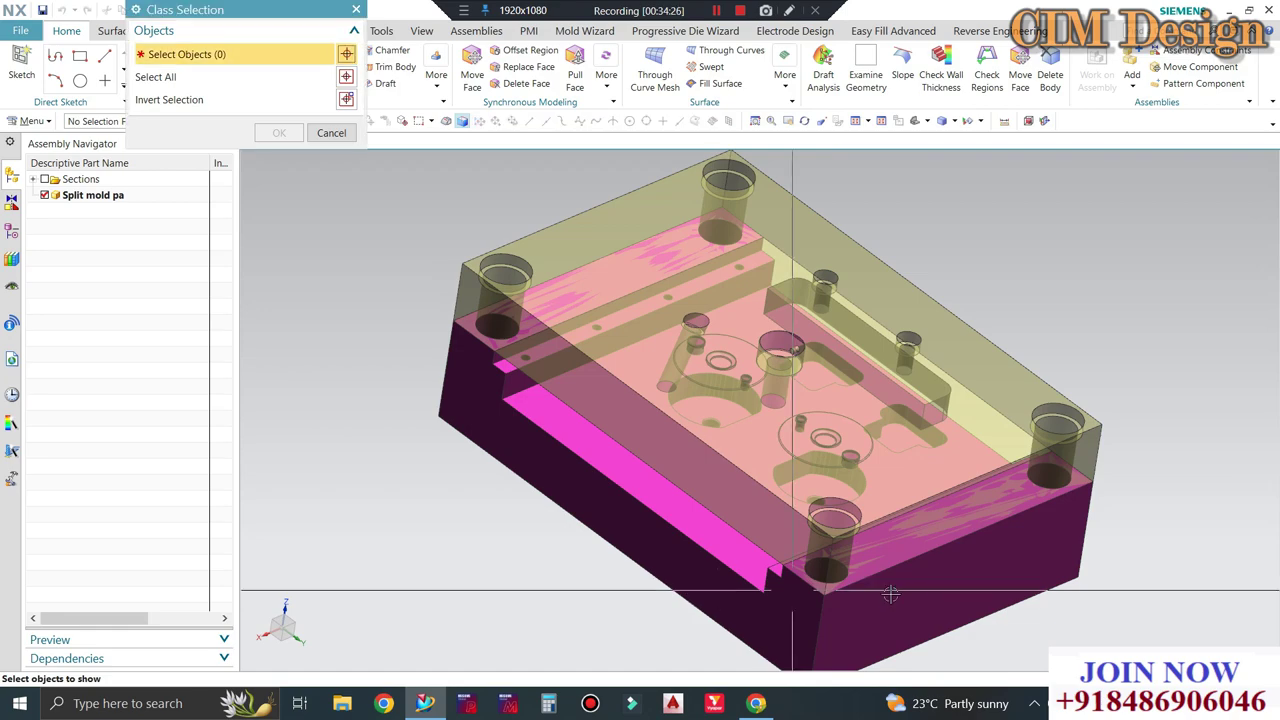
pyautogui.click(570, 512)
pyautogui.middleClick(584, 497)
pyautogui.moveTo(584, 497)
pyautogui.mouseDown(button='middle')
pyautogui.moveTo(775, 419)
pyautogui.moveTo(572, 478)
pyautogui.moveTo(557, 557)
pyautogui.mouseUp(button='middle')
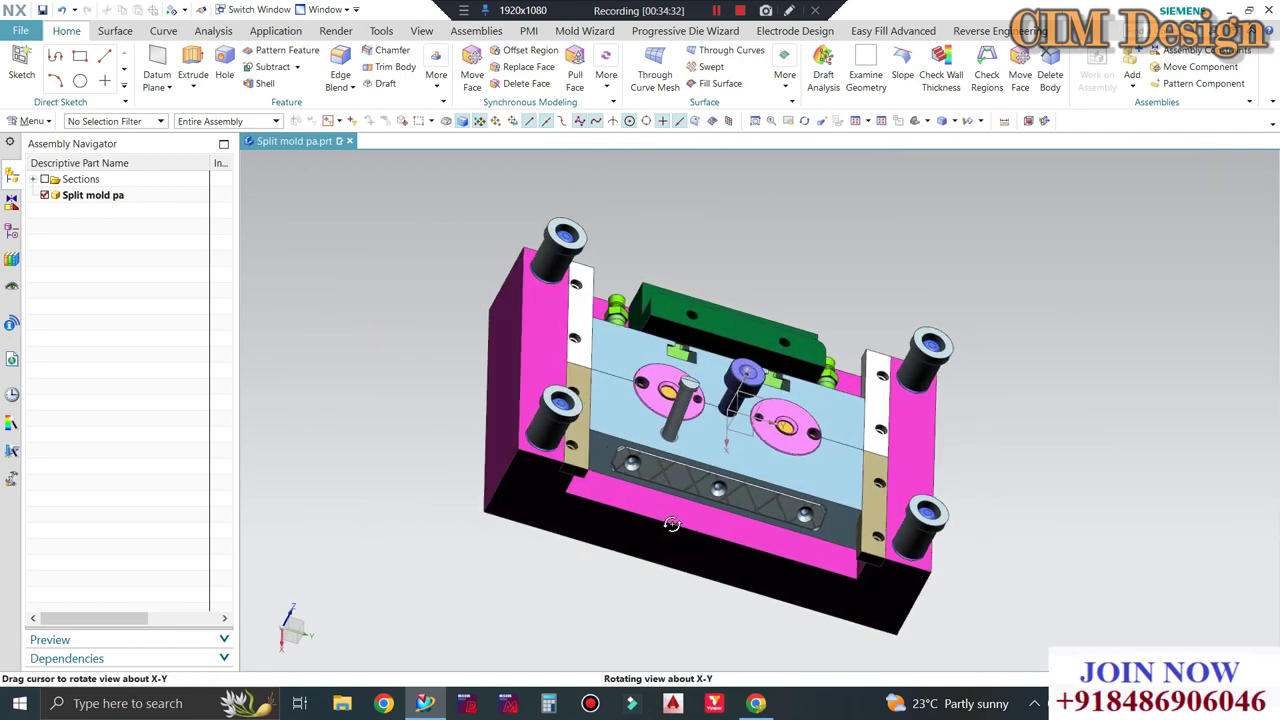
pyautogui.scroll(3, 585, 325)
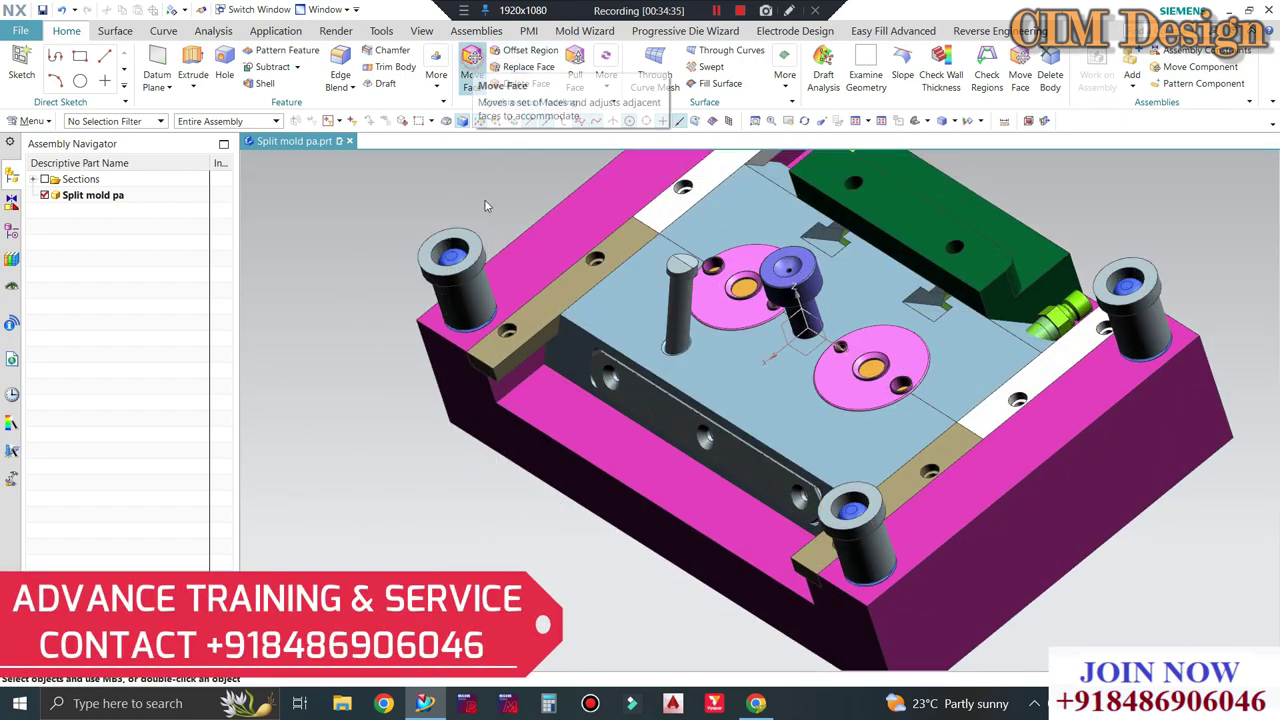
# Move the magenta mold base's side face by 10 mm with Move Face.
pyautogui.click(471, 72)
pyautogui.click(488, 426)
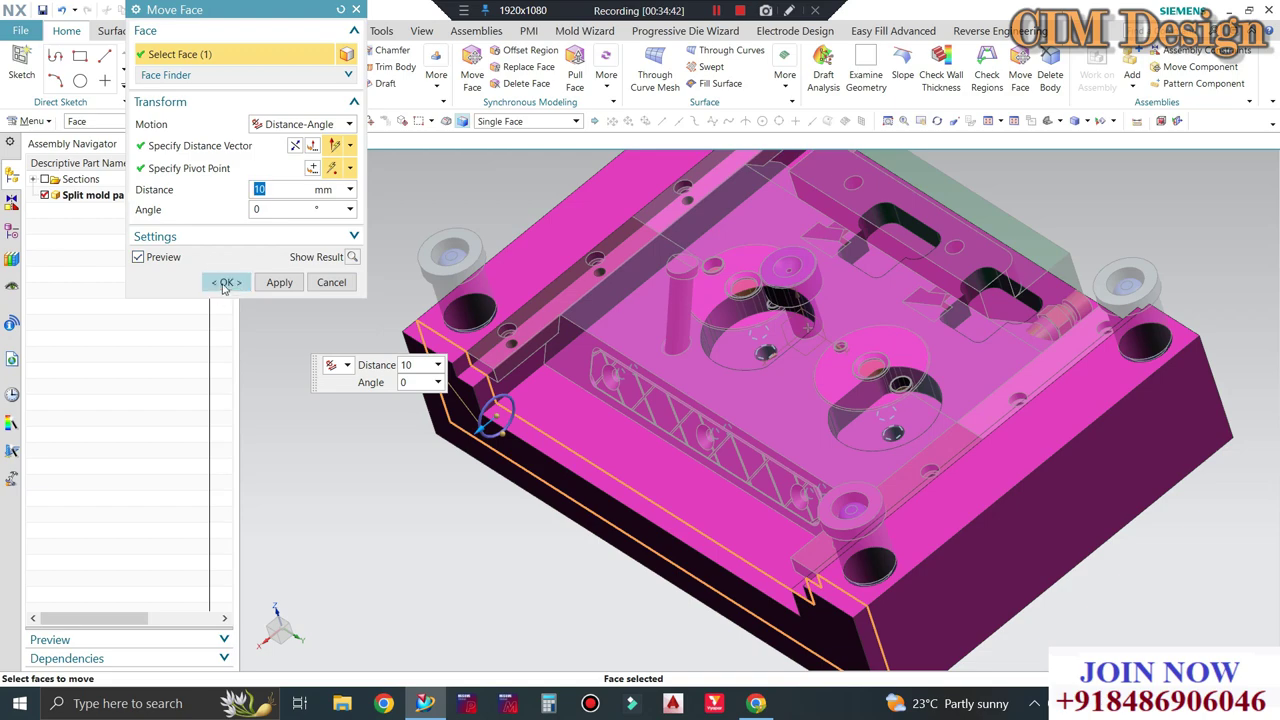
pyautogui.click(224, 284)
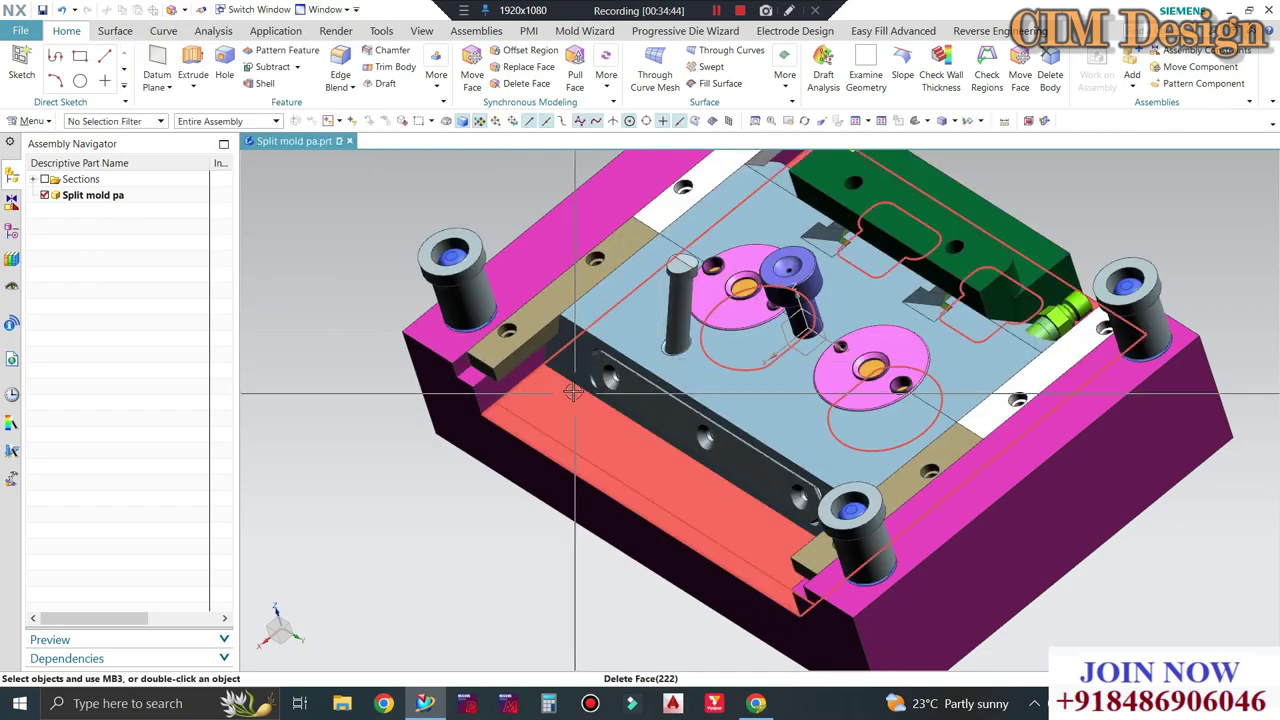
pyautogui.moveTo(573, 392); pyautogui.dragTo(371, 354, button='middle')
# In Top view, start an extrude and sketch a 167.2 × 46 rectangle over the slotted channel.
pyautogui.press('F8')
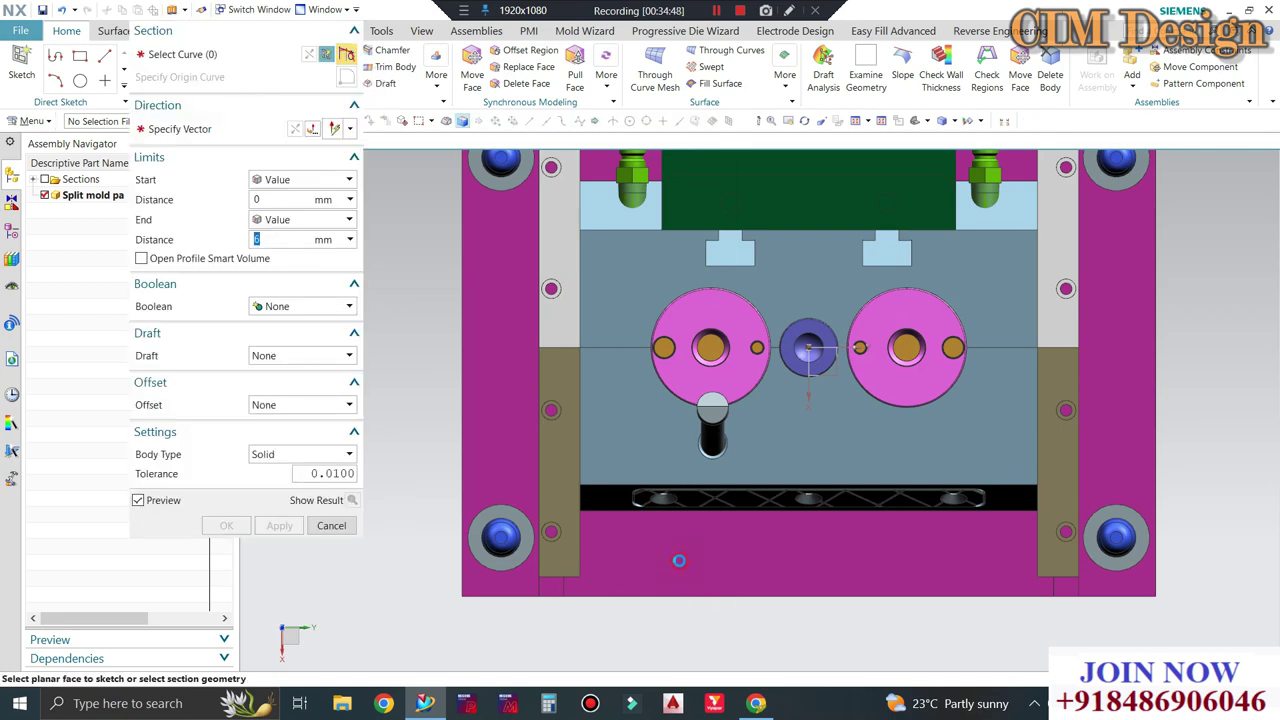
pyautogui.press('Escape')
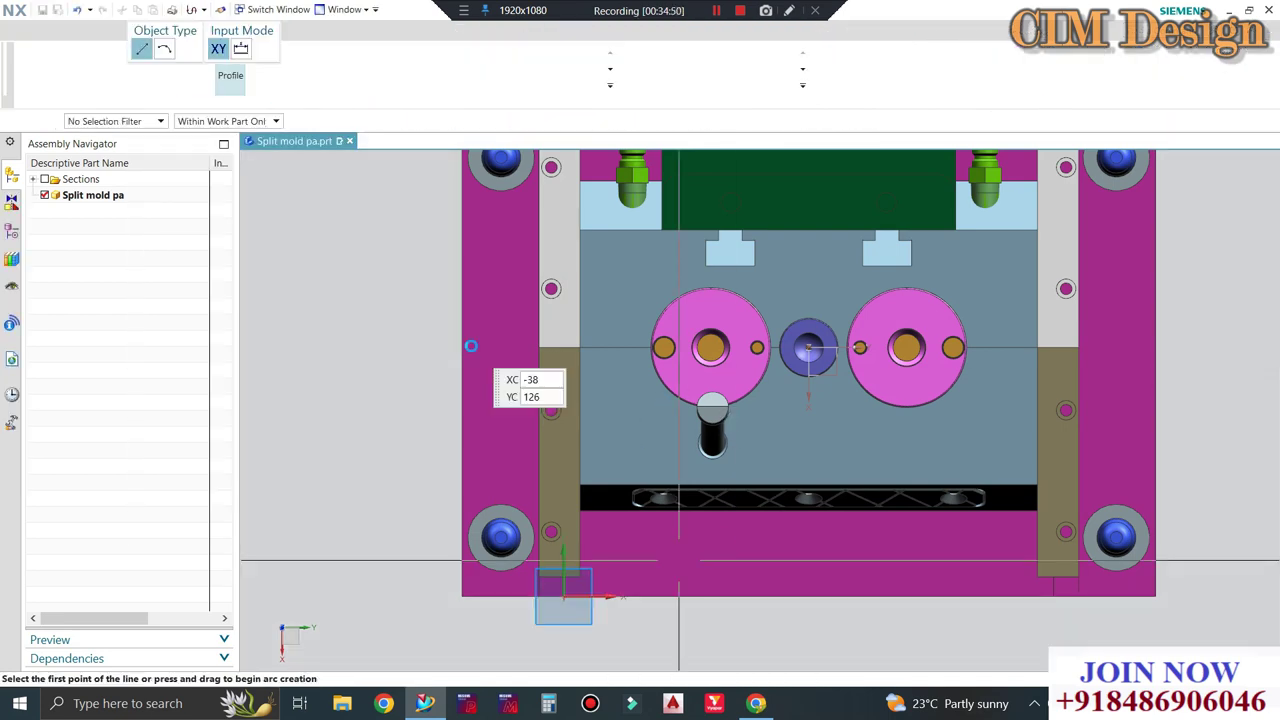
pyautogui.click(268, 75)
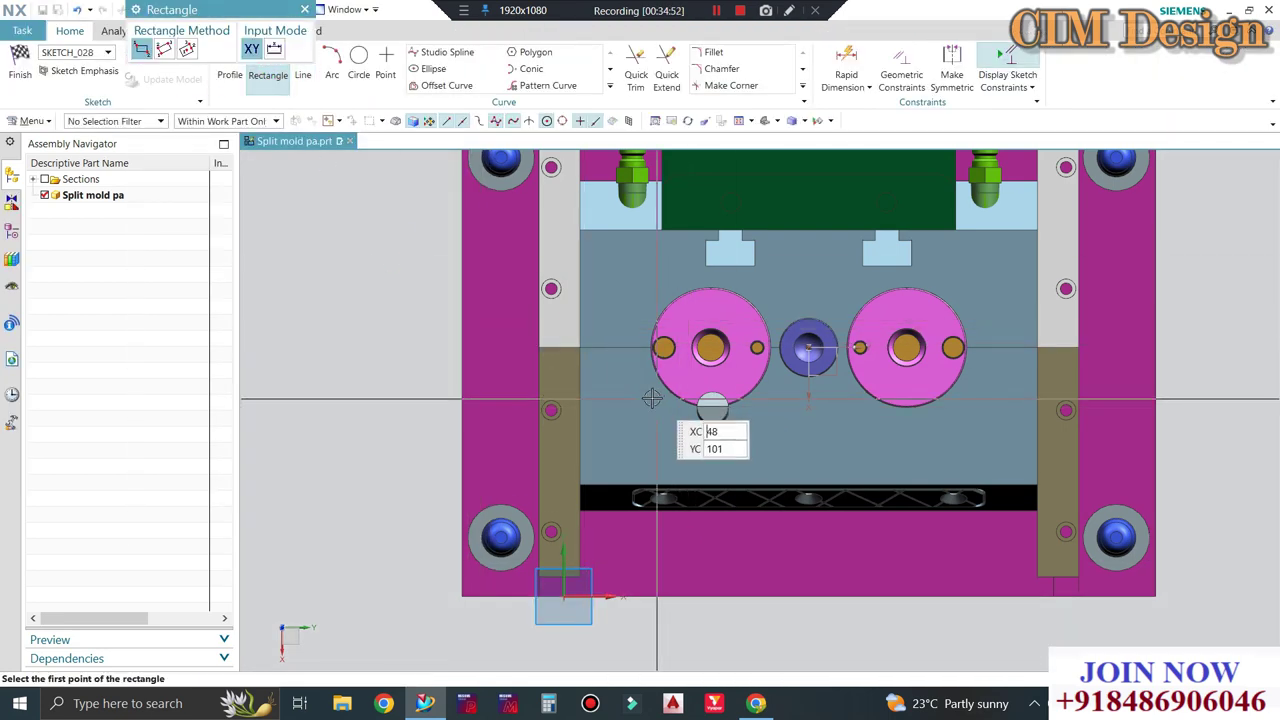
pyautogui.scroll(1, 690, 470)
pyautogui.scroll(2, 640, 500)
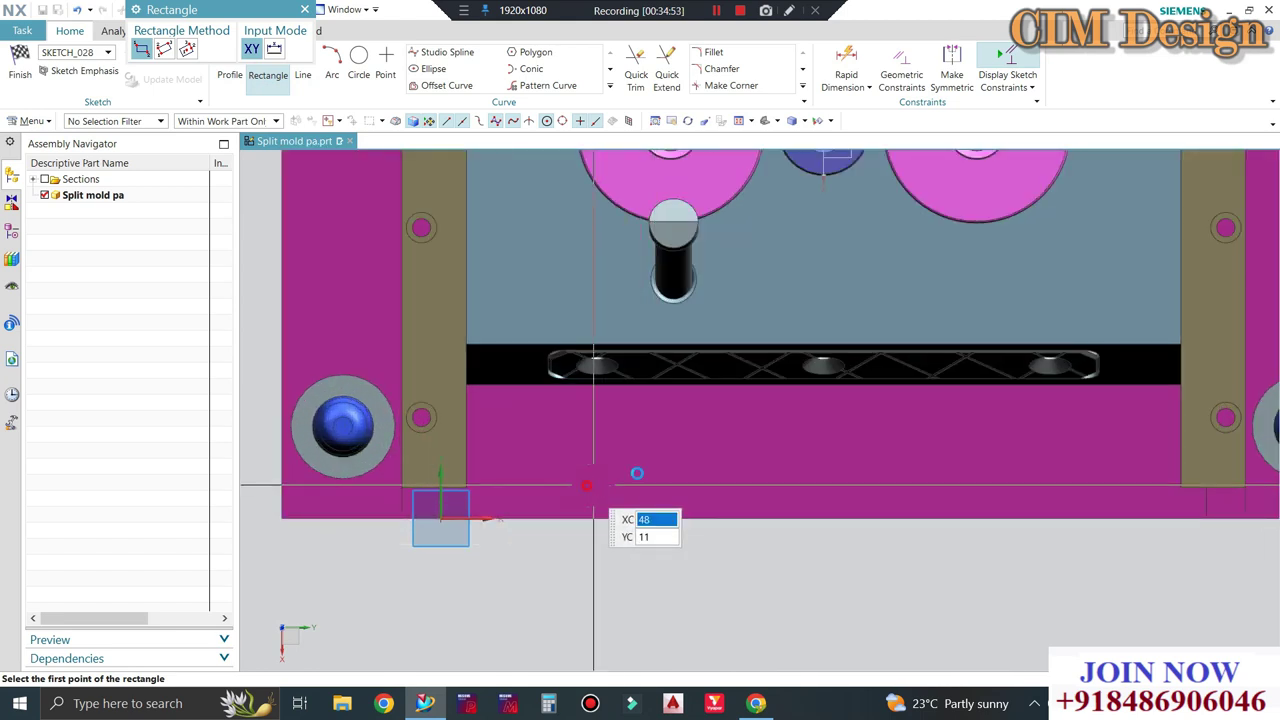
pyautogui.click(588, 485)
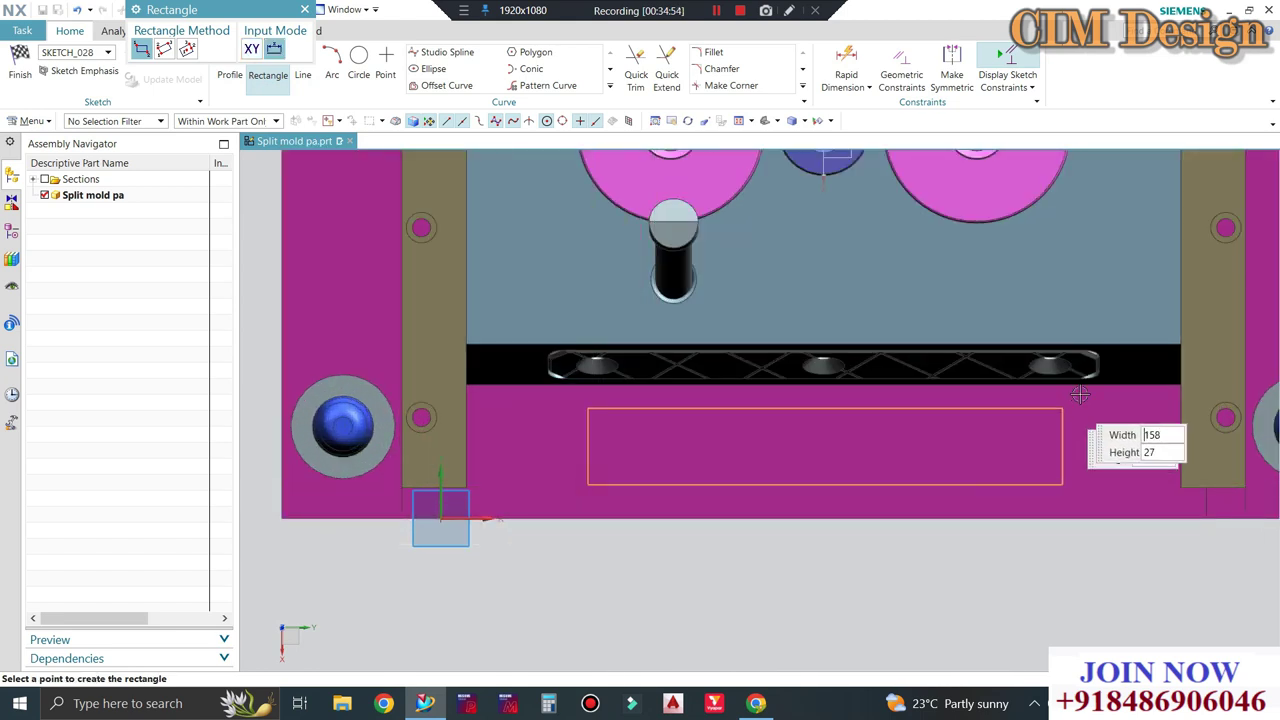
pyautogui.click(1100, 347)
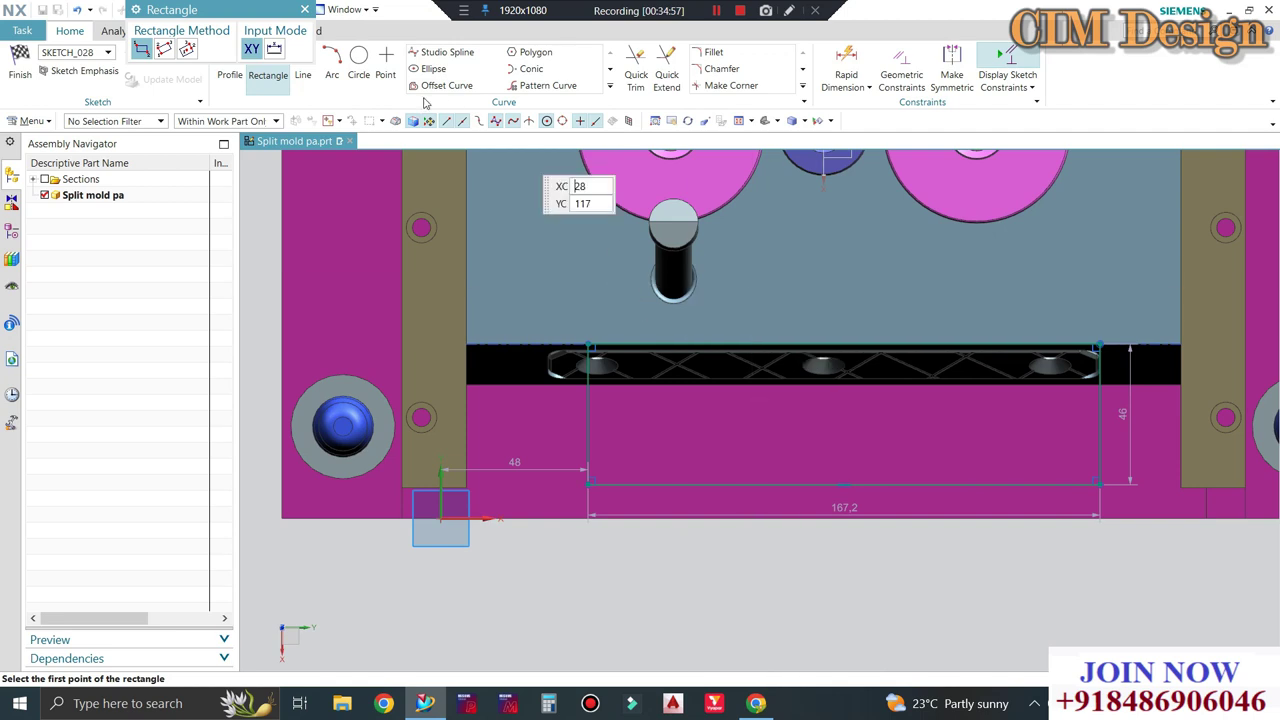
pyautogui.click(303, 11)
# Dimension the rectangle side to the blue round part's centre at 80 mm.
pyautogui.click(902, 75)
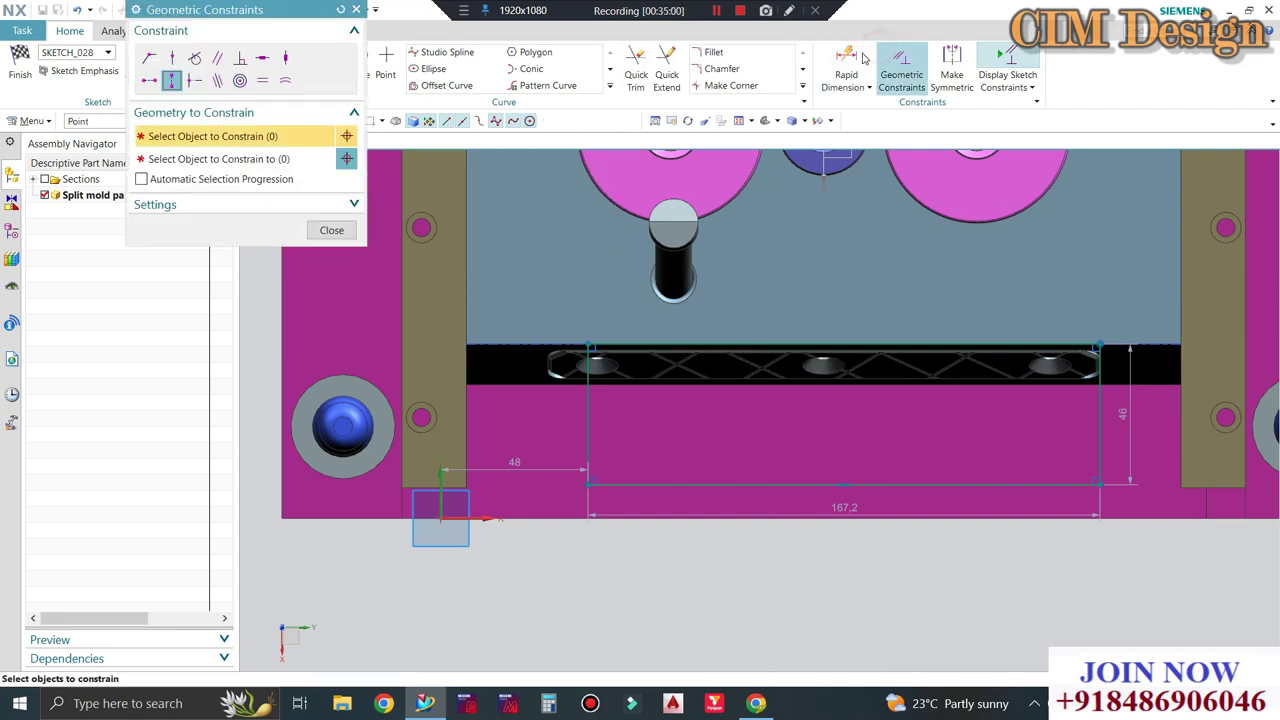
pyautogui.click(846, 70)
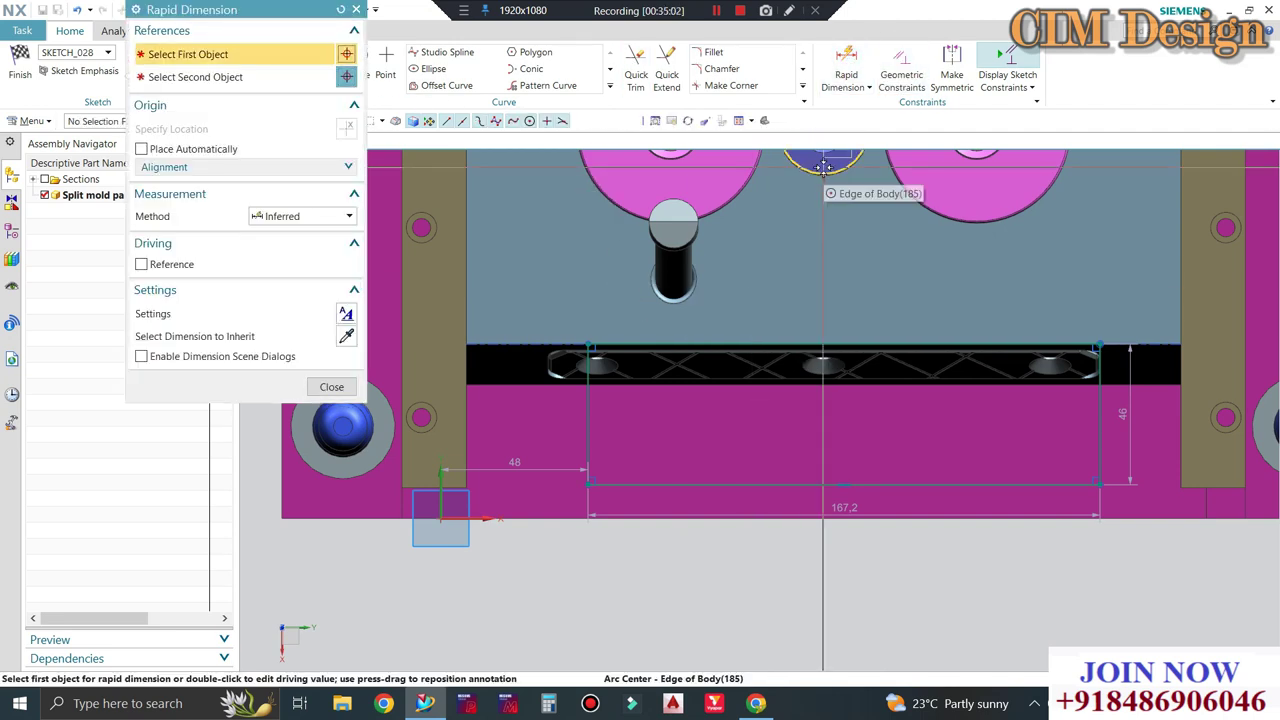
pyautogui.click(822, 172)
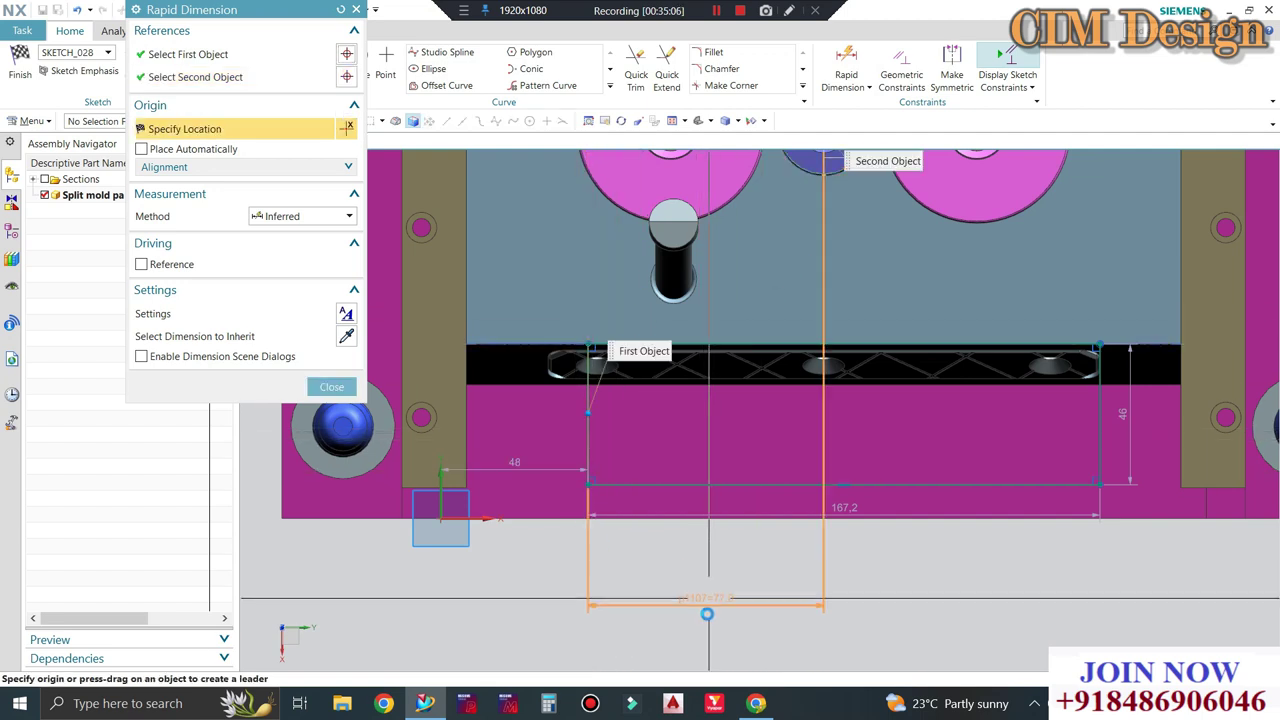
pyautogui.click(702, 617)
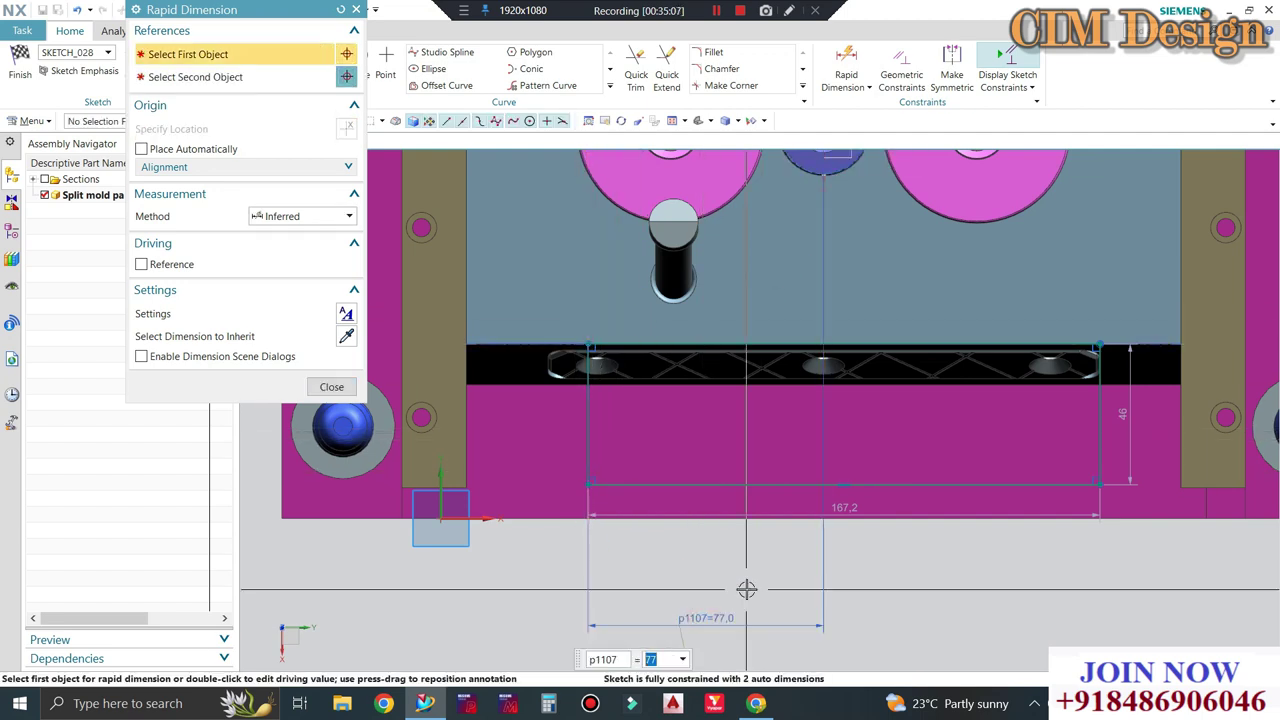
pyautogui.write('75')
pyautogui.press('Return')
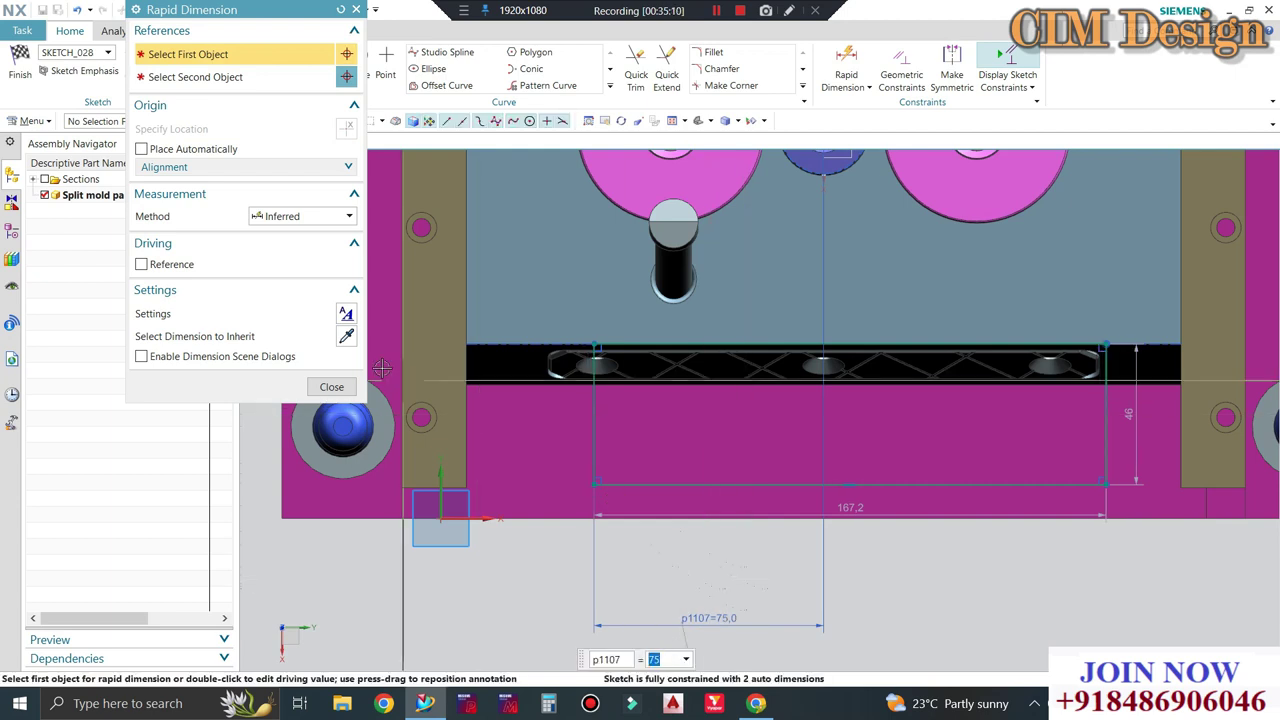
pyautogui.press('Escape')
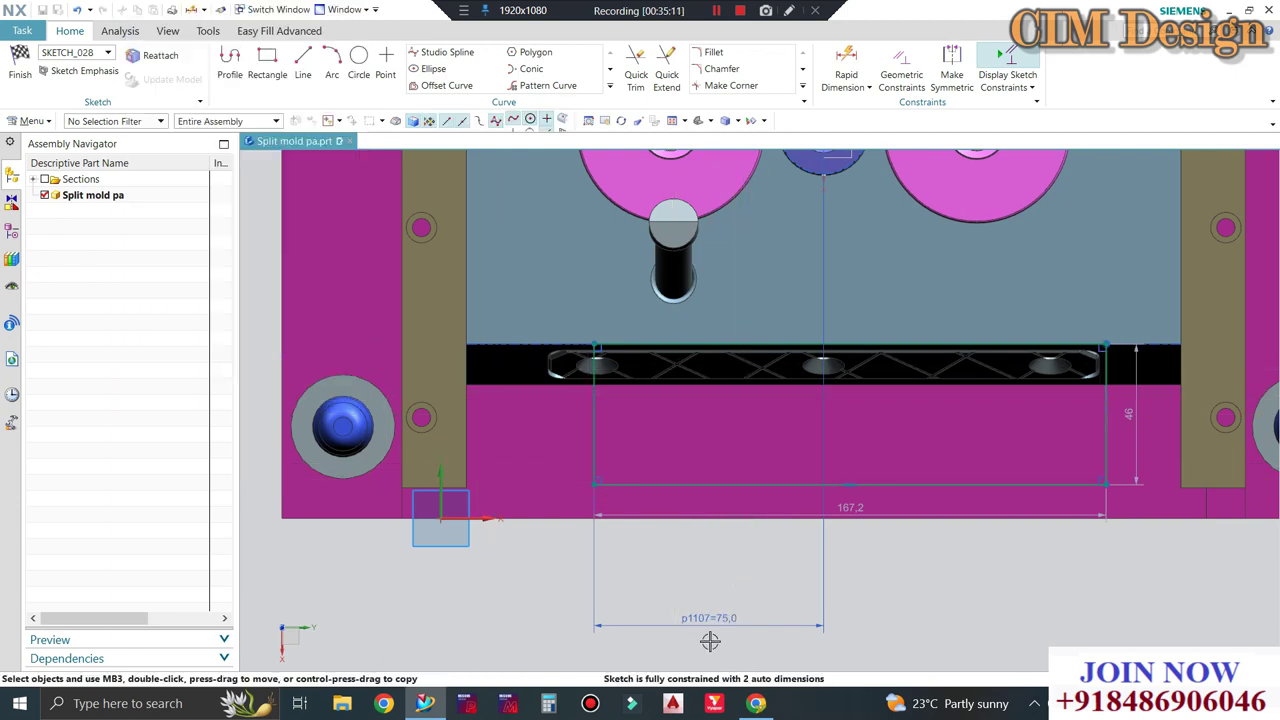
pyautogui.doubleClick(717, 620)
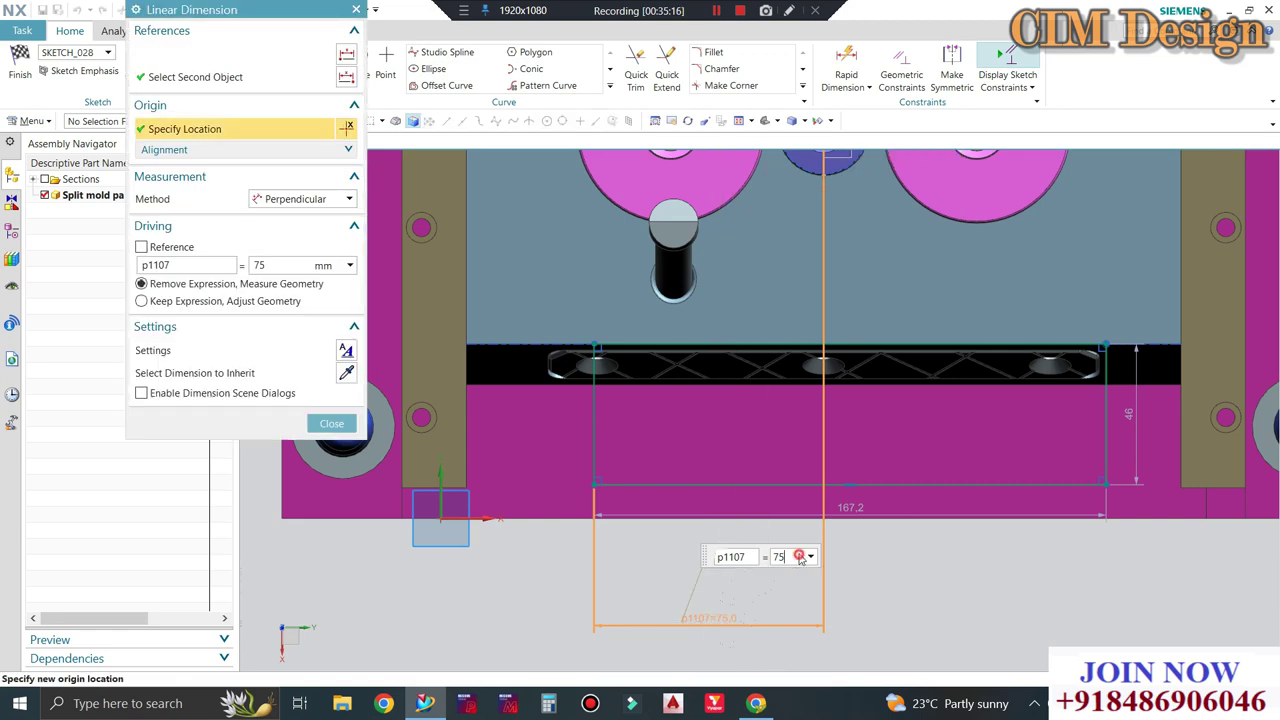
pyautogui.press('Return')
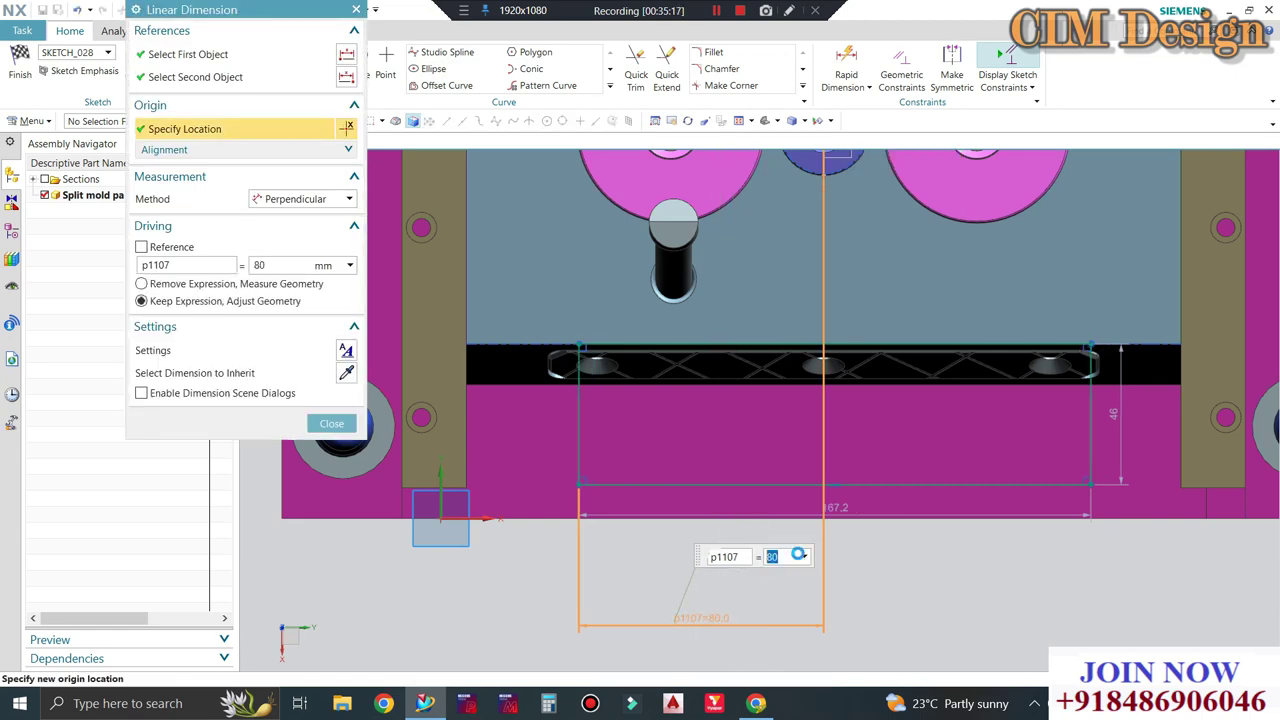
pyautogui.press('Escape')
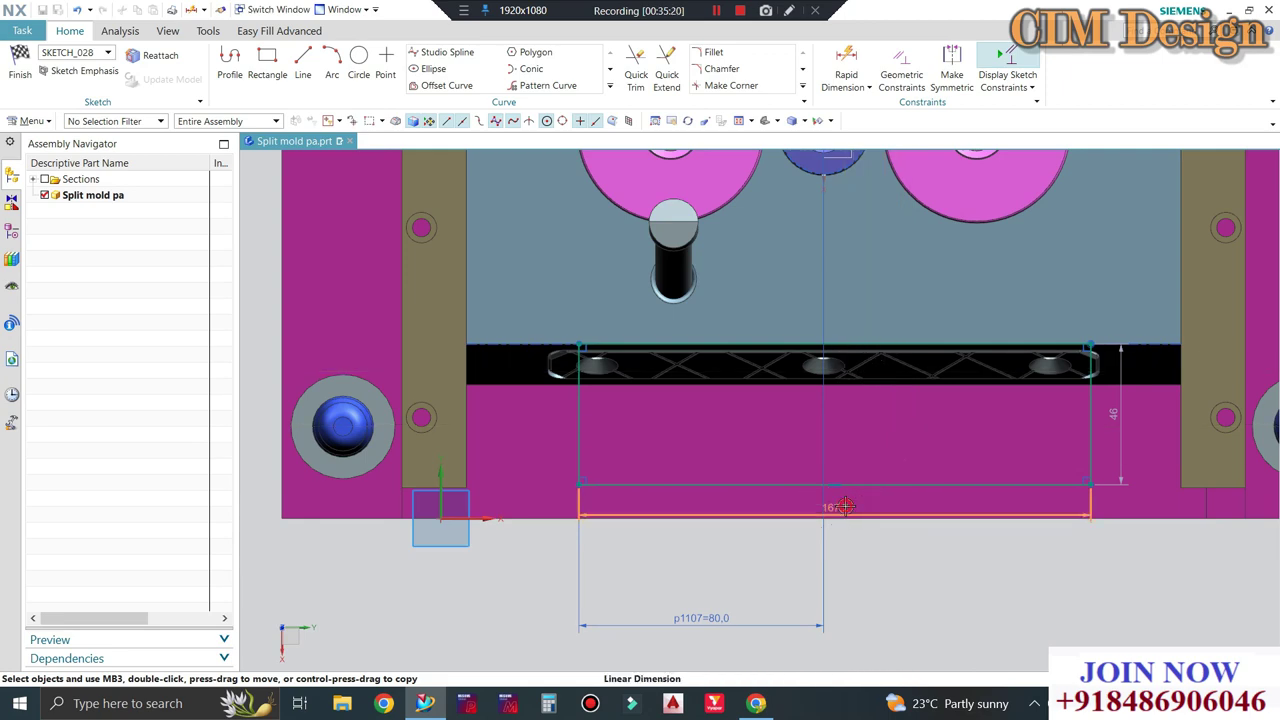
# Set the rectangle's edited dimension to 160.
pyautogui.doubleClick(845, 507)
pyautogui.write('160')
pyautogui.press('Return')
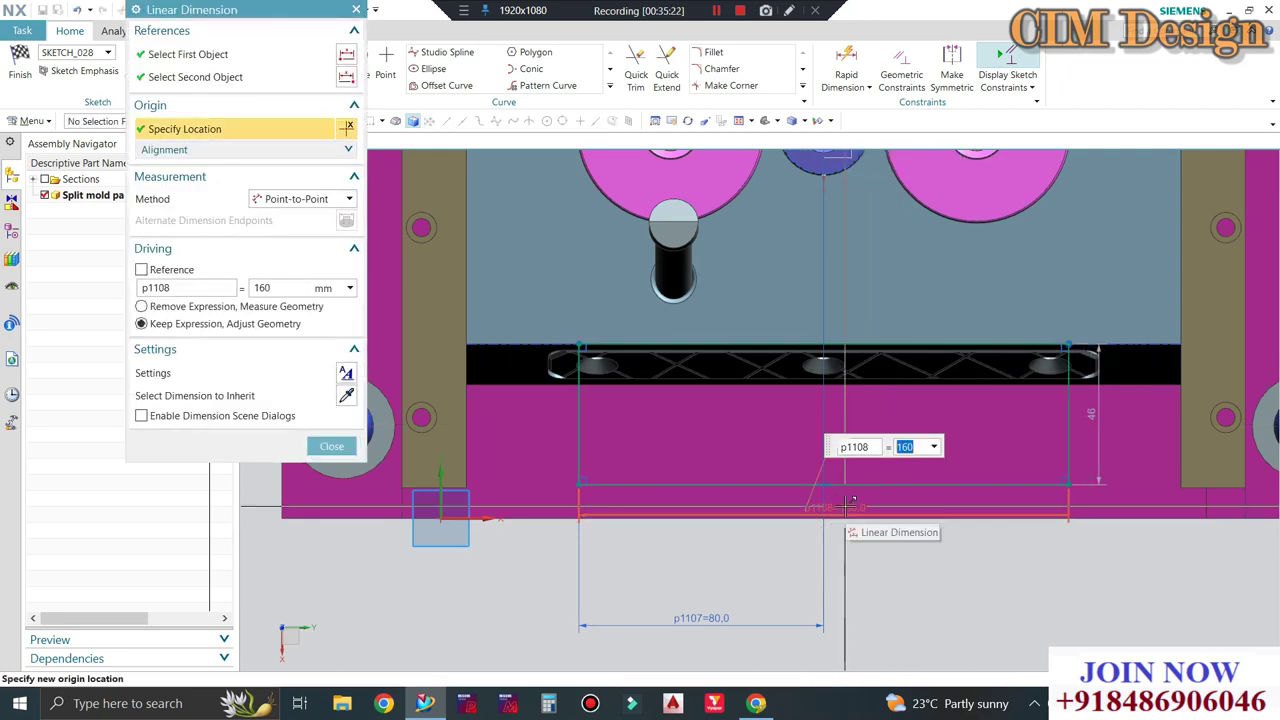
pyautogui.press('Escape')
pyautogui.scroll(-1, 686, 537)
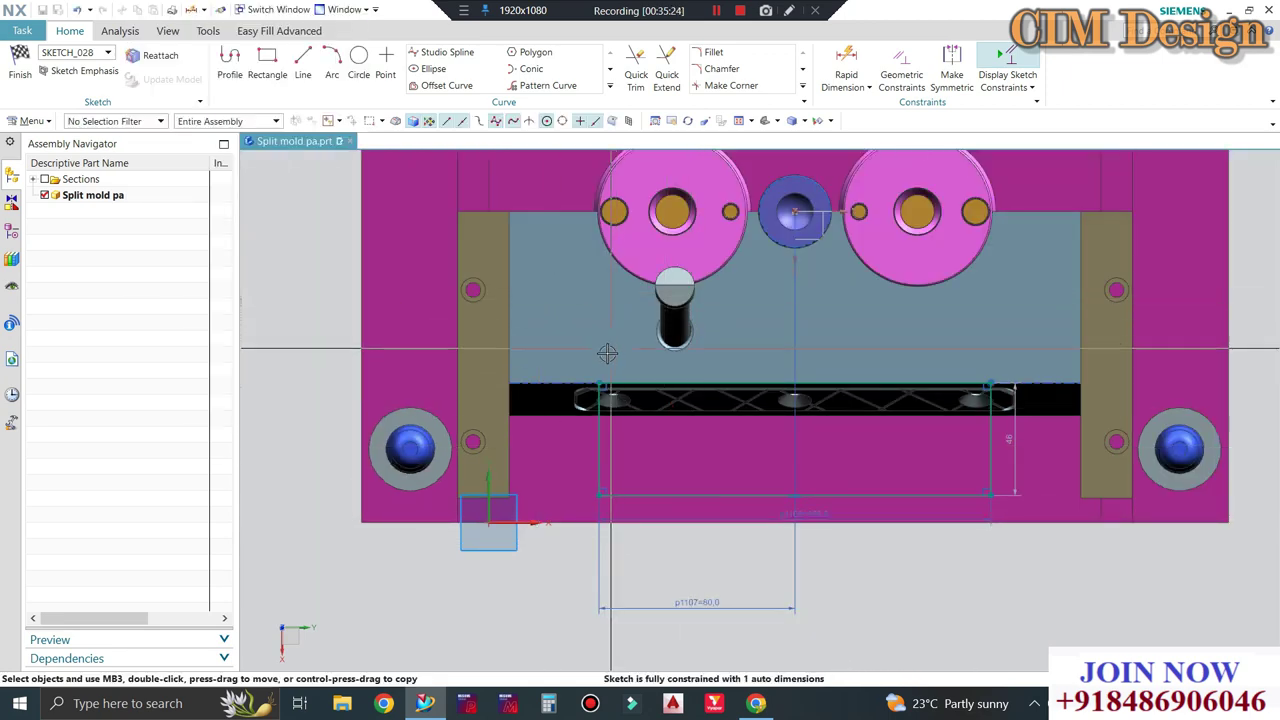
pyautogui.scroll(1, 607, 353)
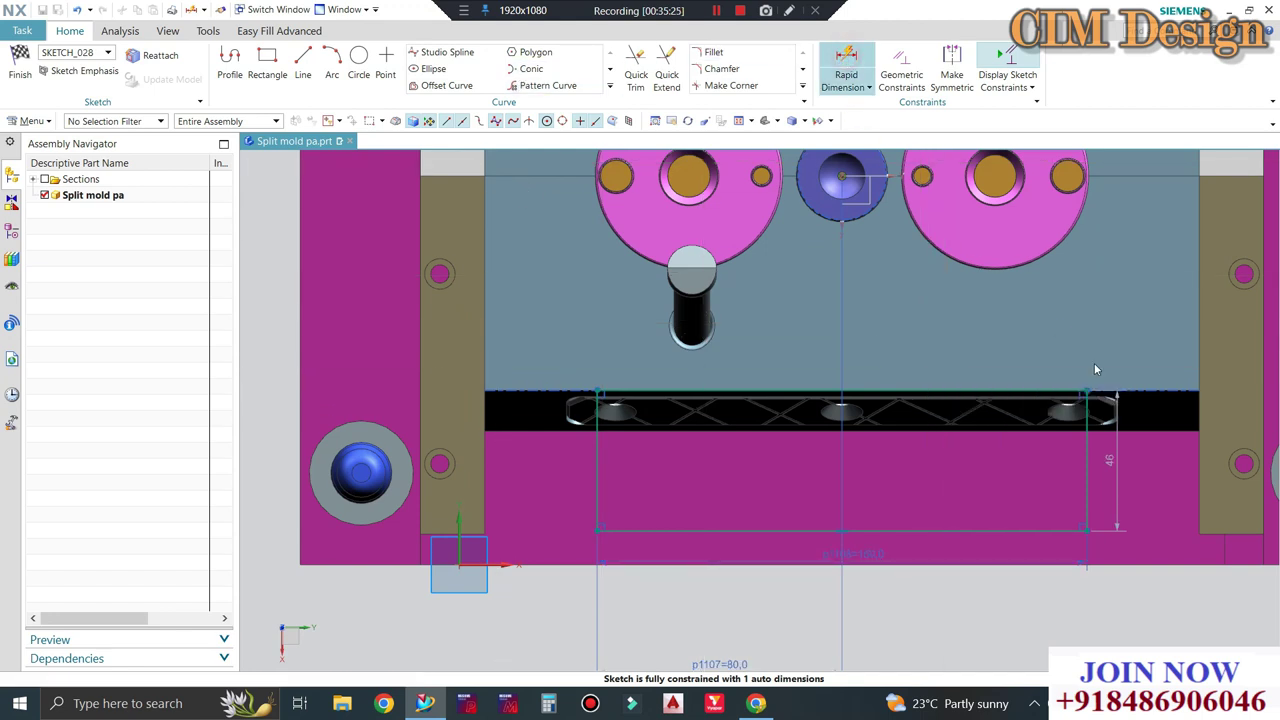
# Try a bottom-line dimension, then undo it as over-constraining.
pyautogui.press('d')
pyautogui.click(1063, 532)
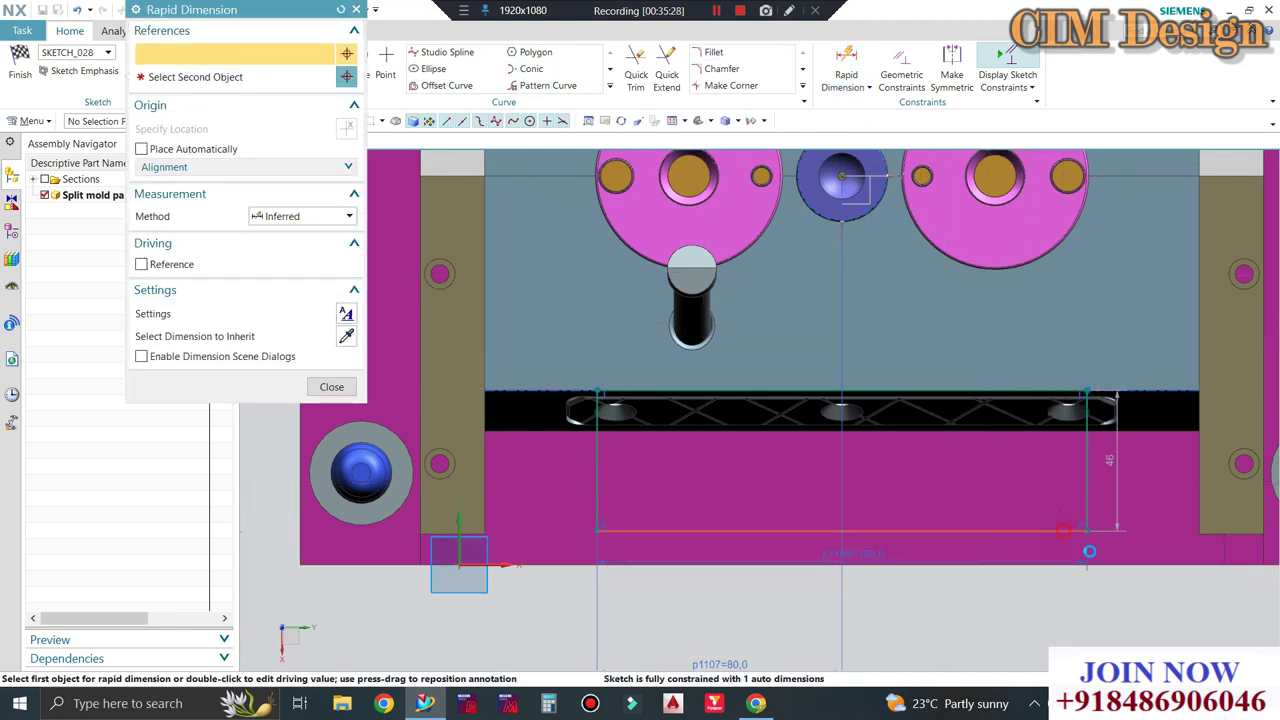
pyautogui.click(460, 564)
pyautogui.click(1124, 562)
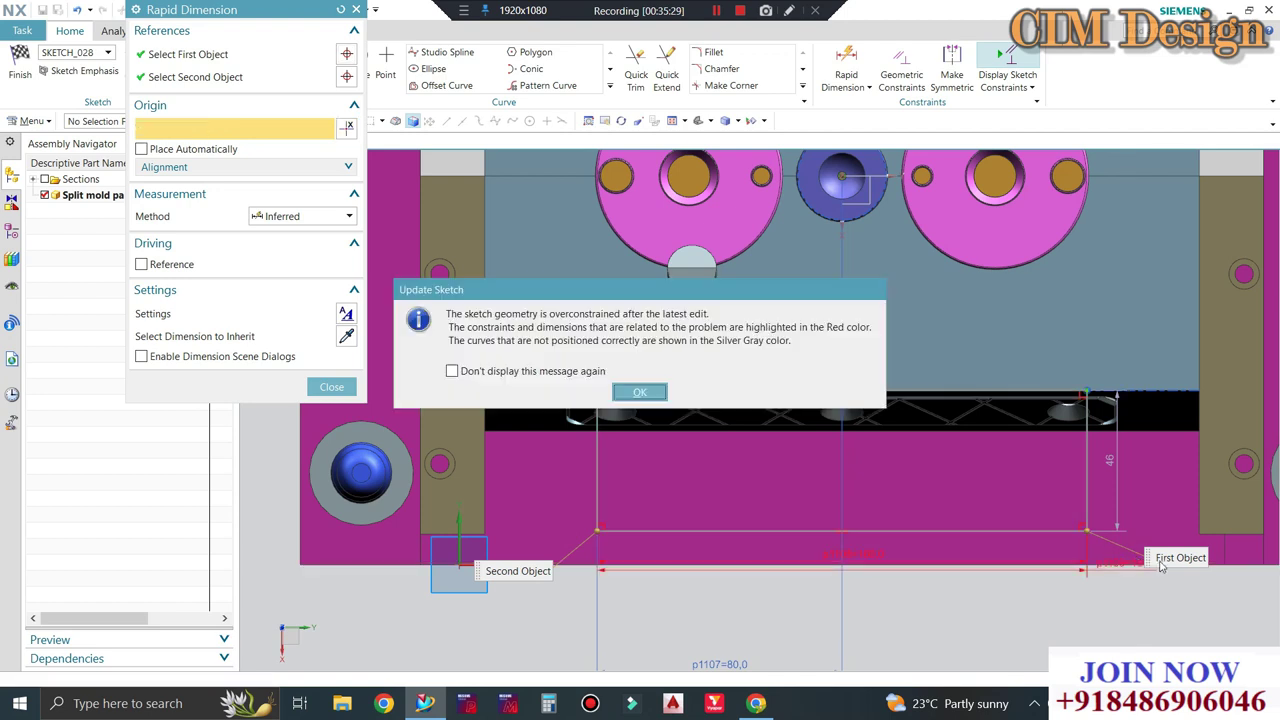
pyautogui.press('Return')
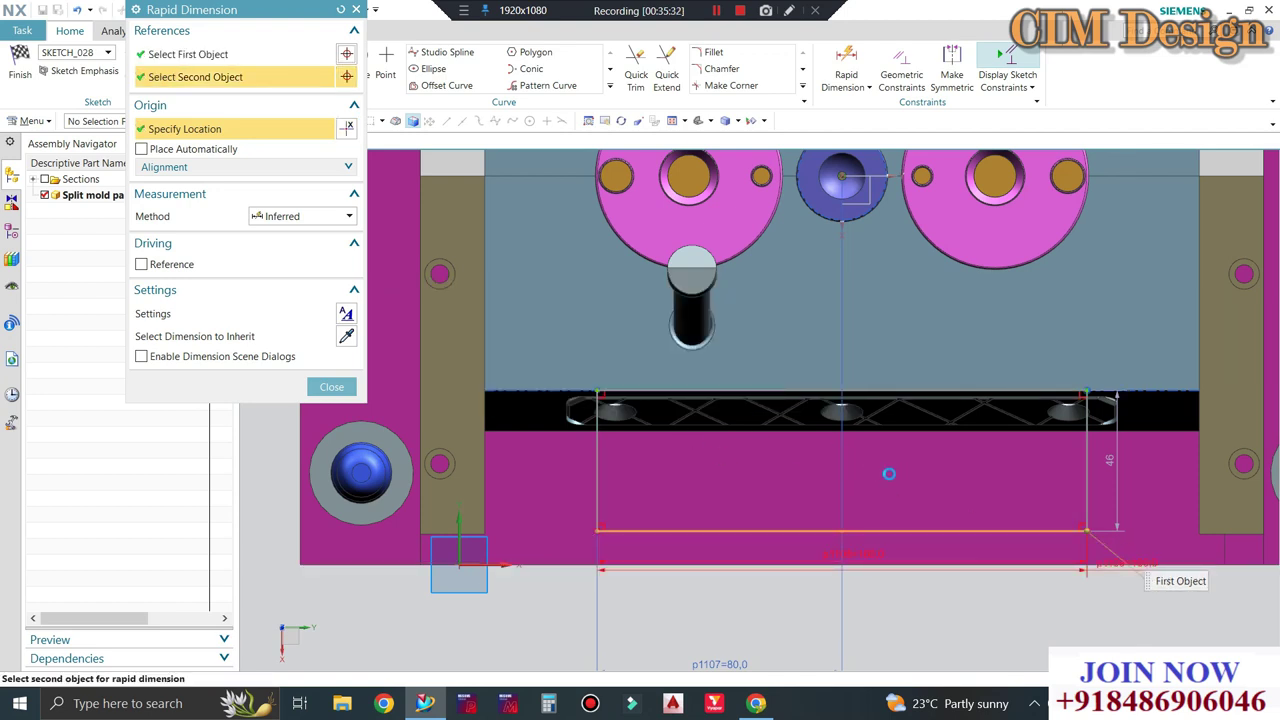
pyautogui.click(1086, 477)
pyautogui.press('Return')
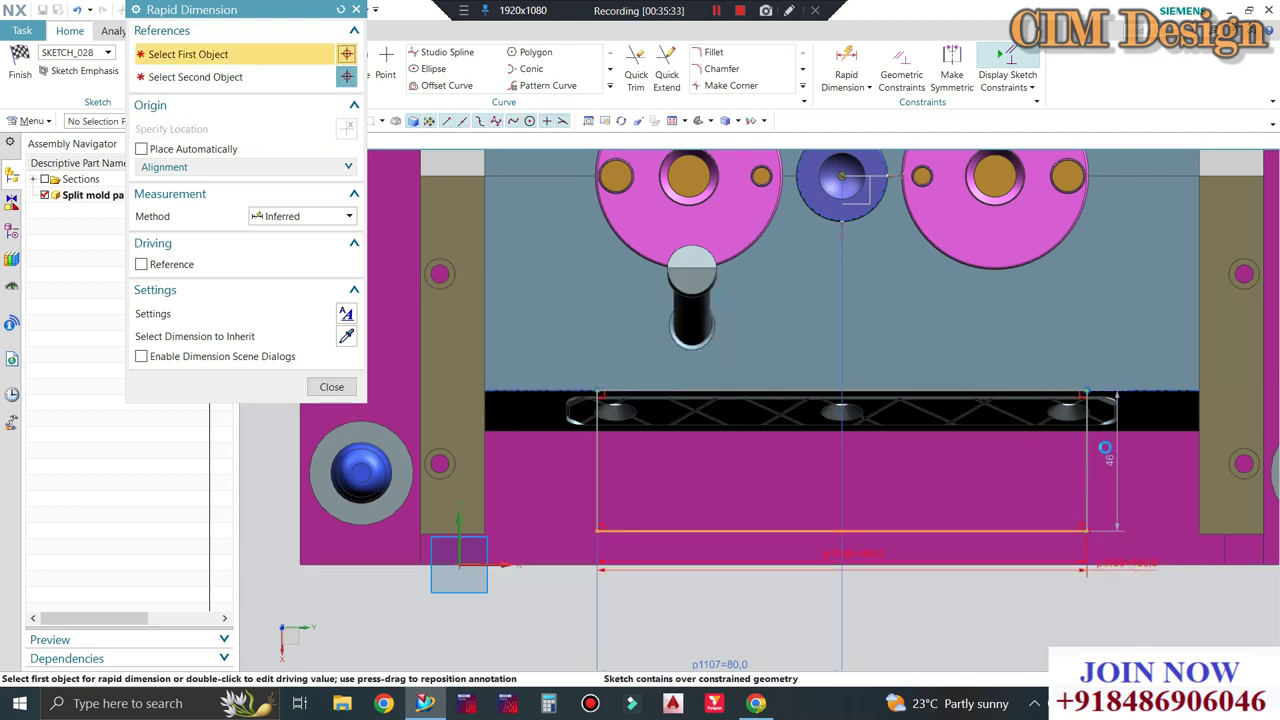
pyautogui.press('Escape')
pyautogui.hotkey('ctrl', 'z')
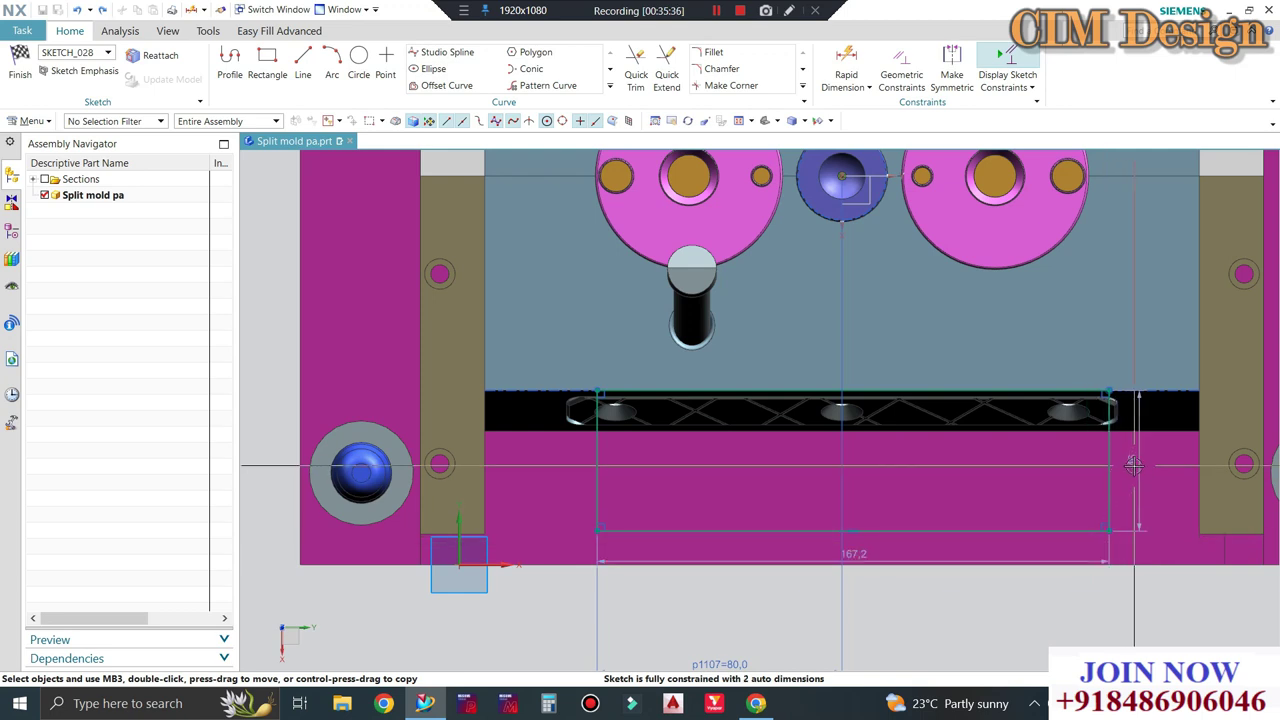
# Set the rectangle height to 45 mm and change the 167.2 width to 160.
pyautogui.doubleClick(1133, 462)
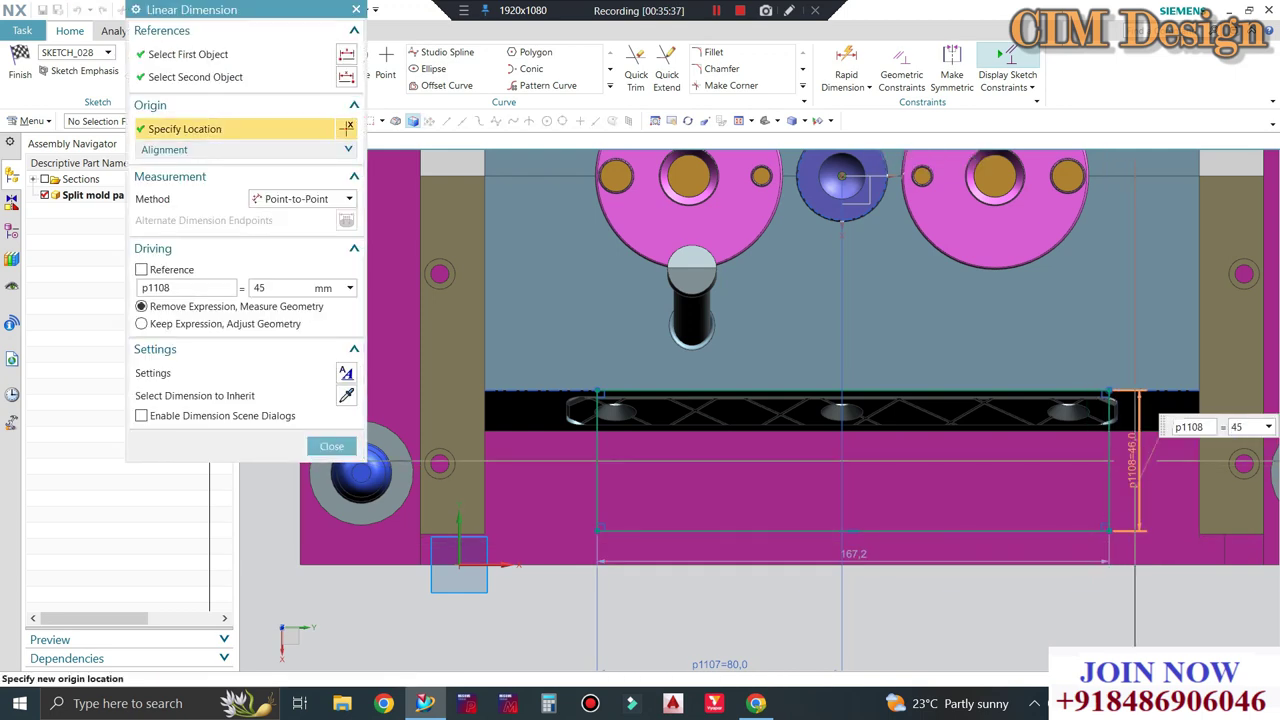
pyautogui.press('Return')
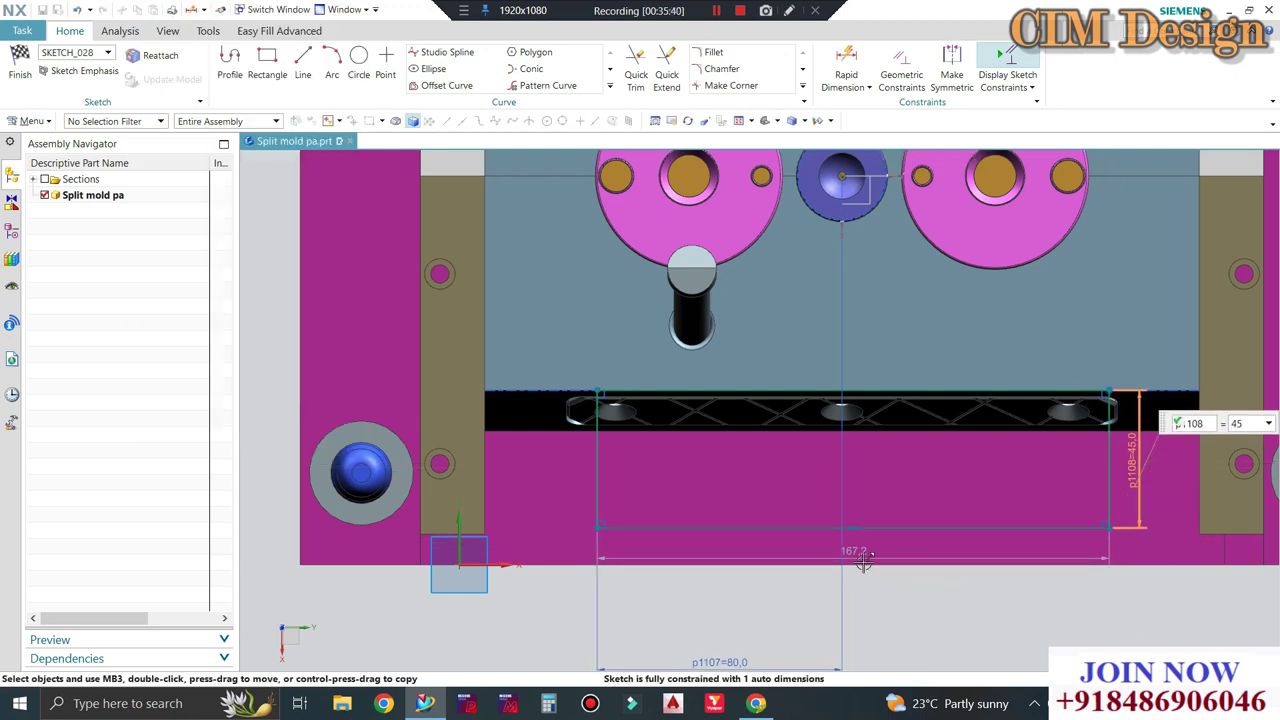
pyautogui.doubleClick(860, 552)
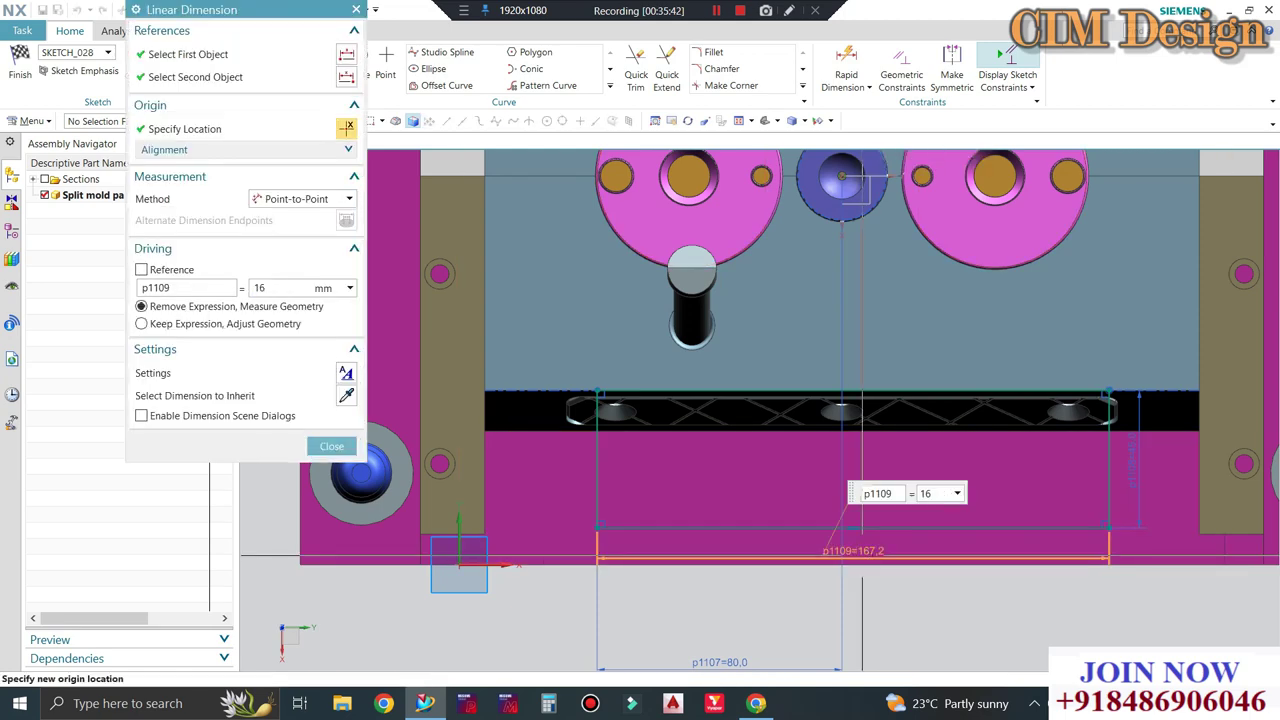
pyautogui.write('160')
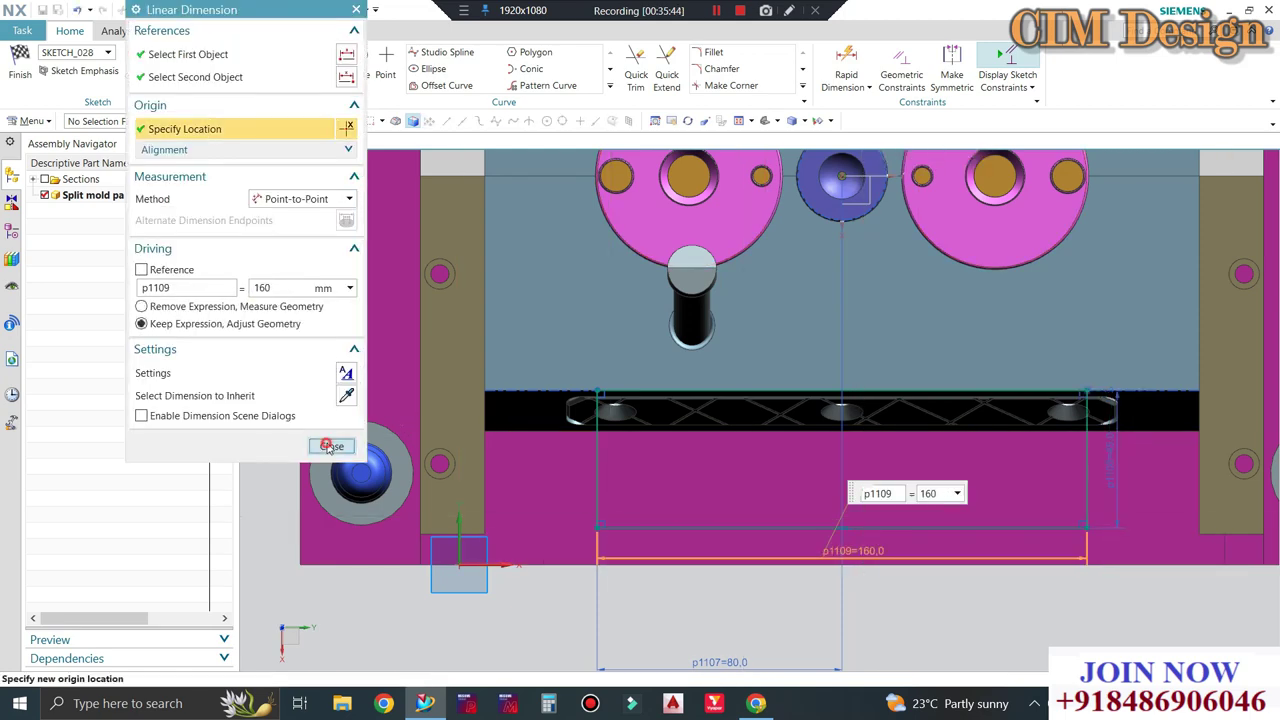
pyautogui.click(328, 446)
pyautogui.scroll(2, 720, 540)
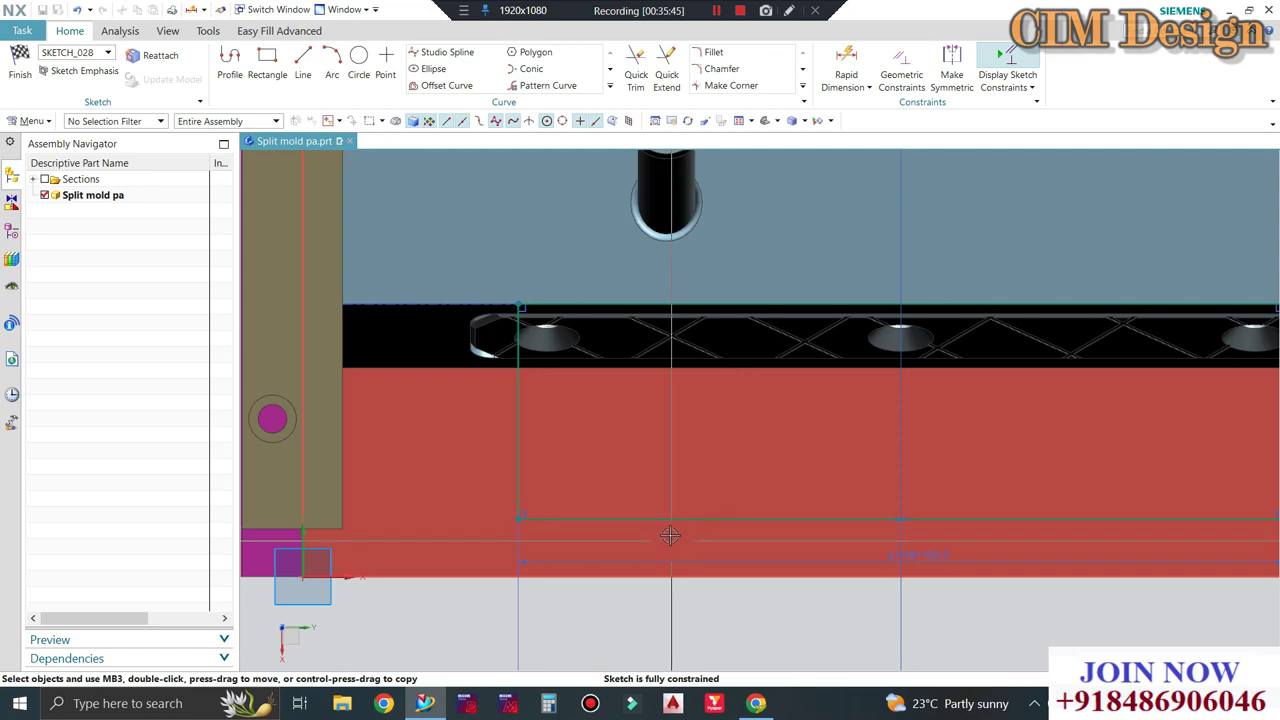
pyautogui.scroll(-2, 753, 562)
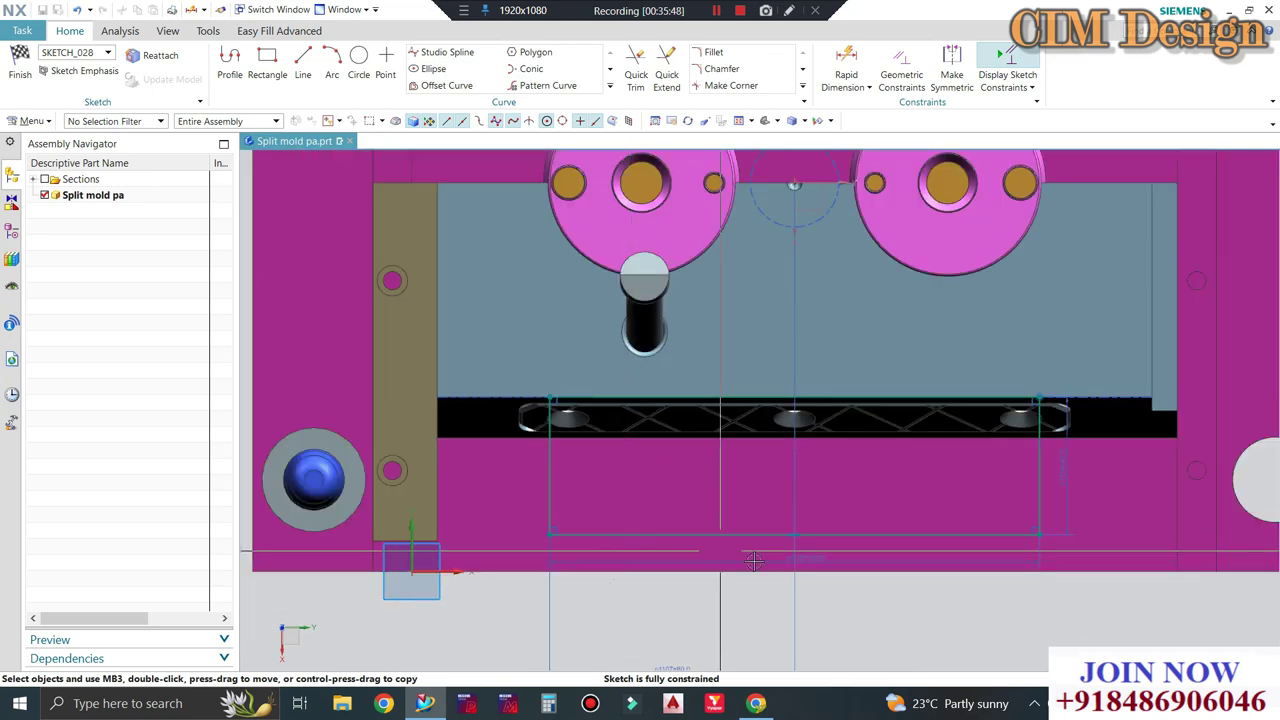
pyautogui.moveTo(753, 562); pyautogui.dragTo(213, 162, button='middle')
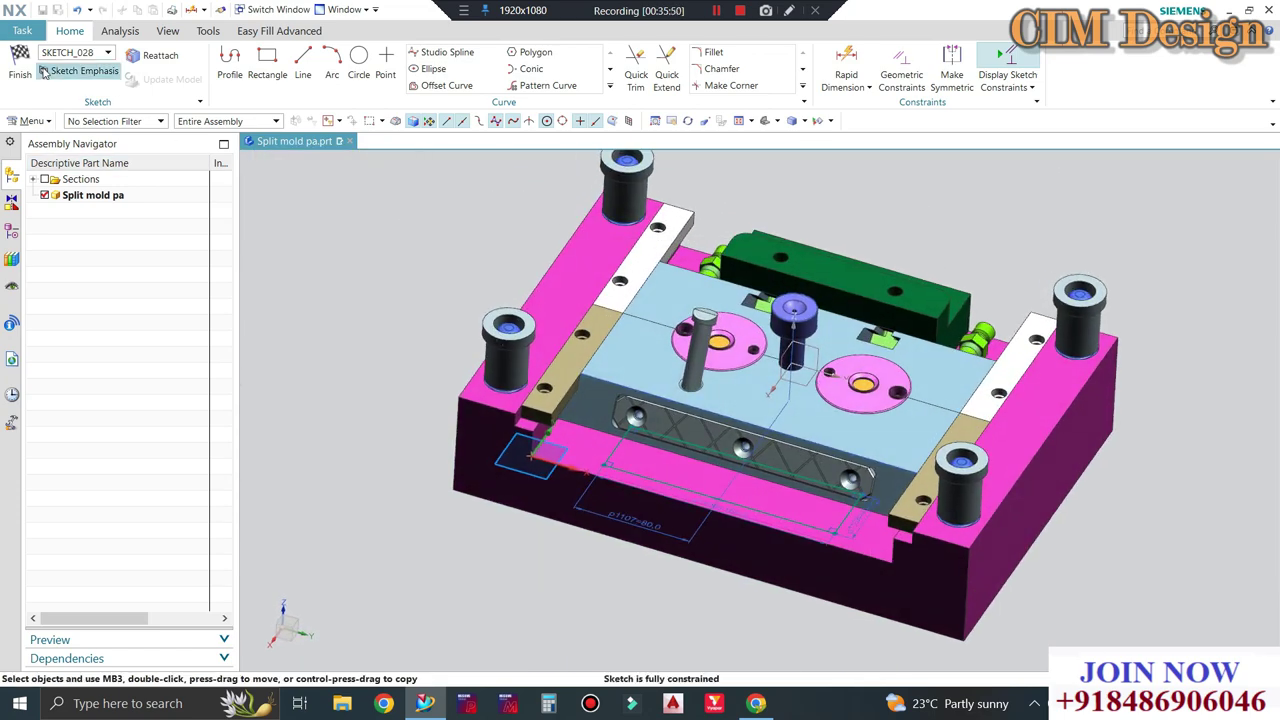
# Finish the sketch and extrude the rectangle Until Extended to the chosen mold face.
pyautogui.click(20, 64)
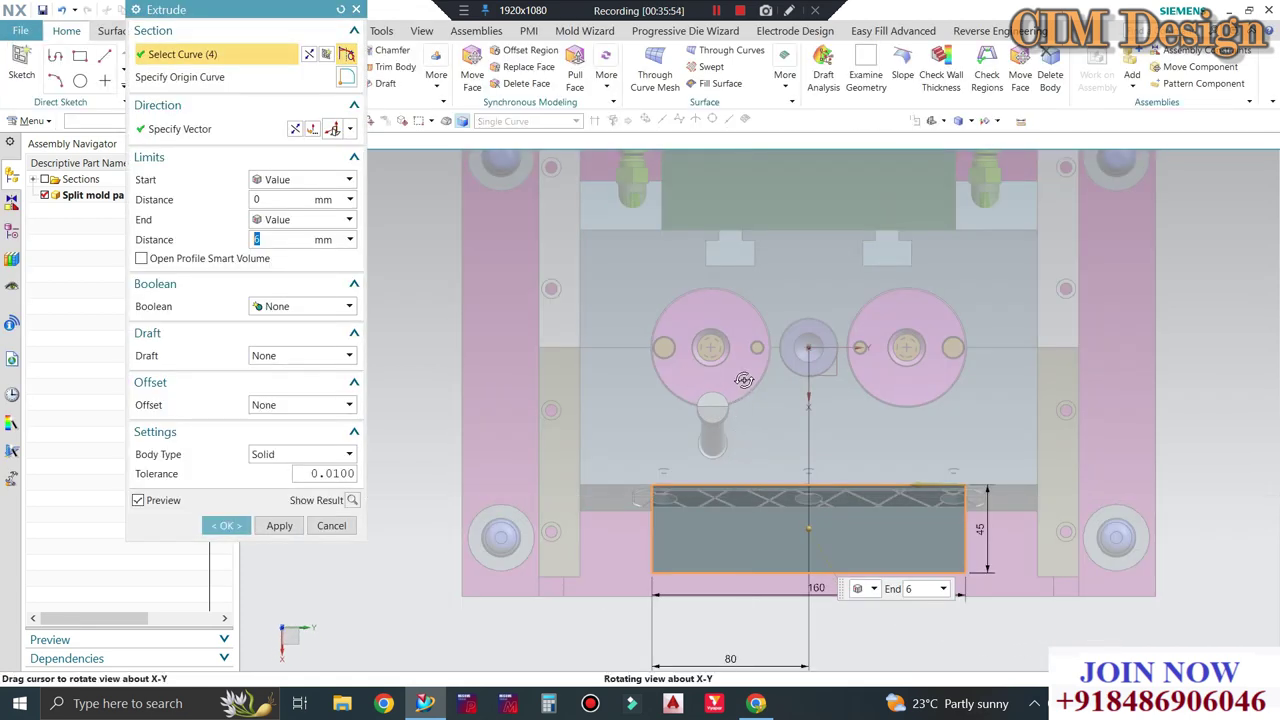
pyautogui.moveTo(744, 380); pyautogui.dragTo(291, 186, button='middle')
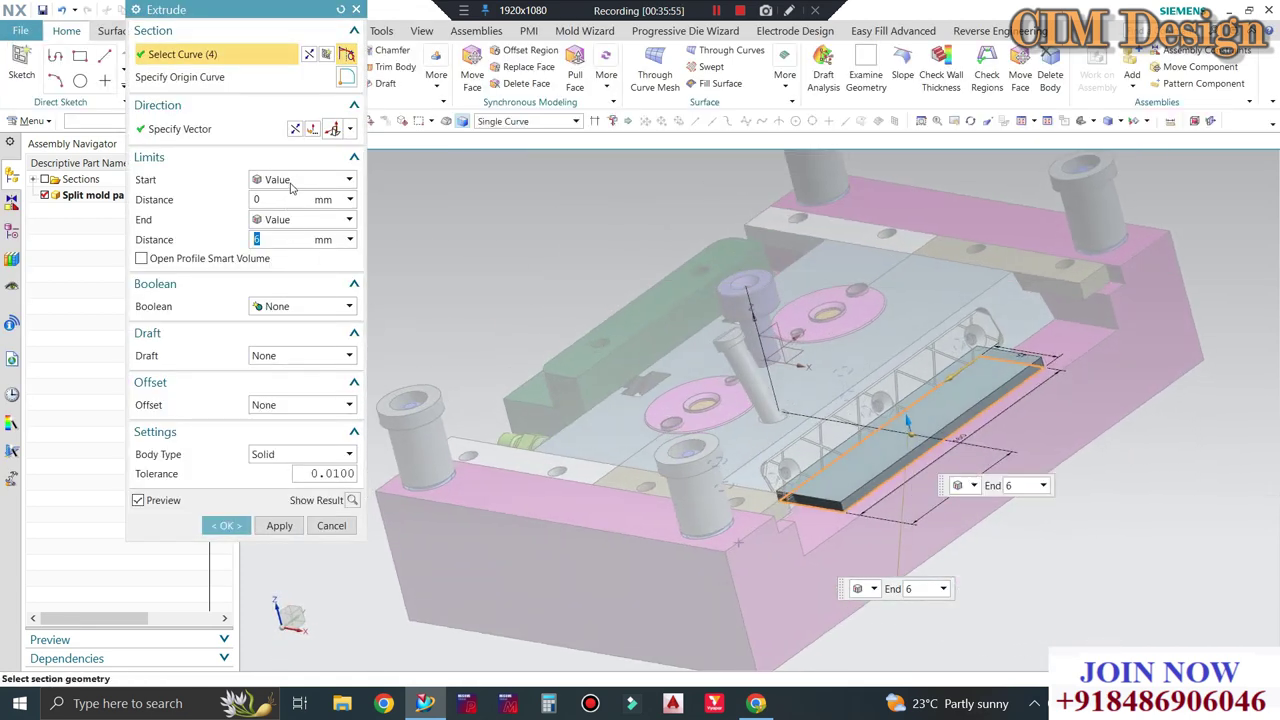
pyautogui.click(291, 186)
pyautogui.click(280, 194)
pyautogui.click(300, 219)
pyautogui.click(300, 288)
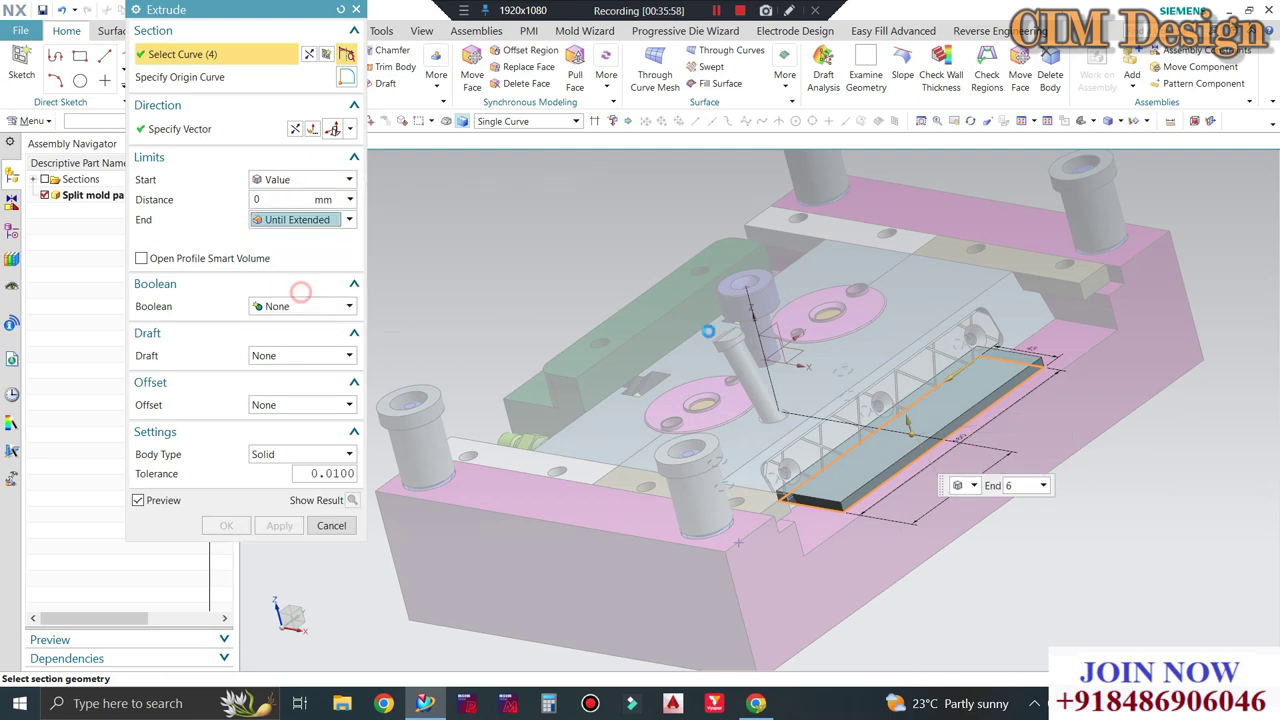
pyautogui.click(951, 429)
pyautogui.middleClick(970, 358)
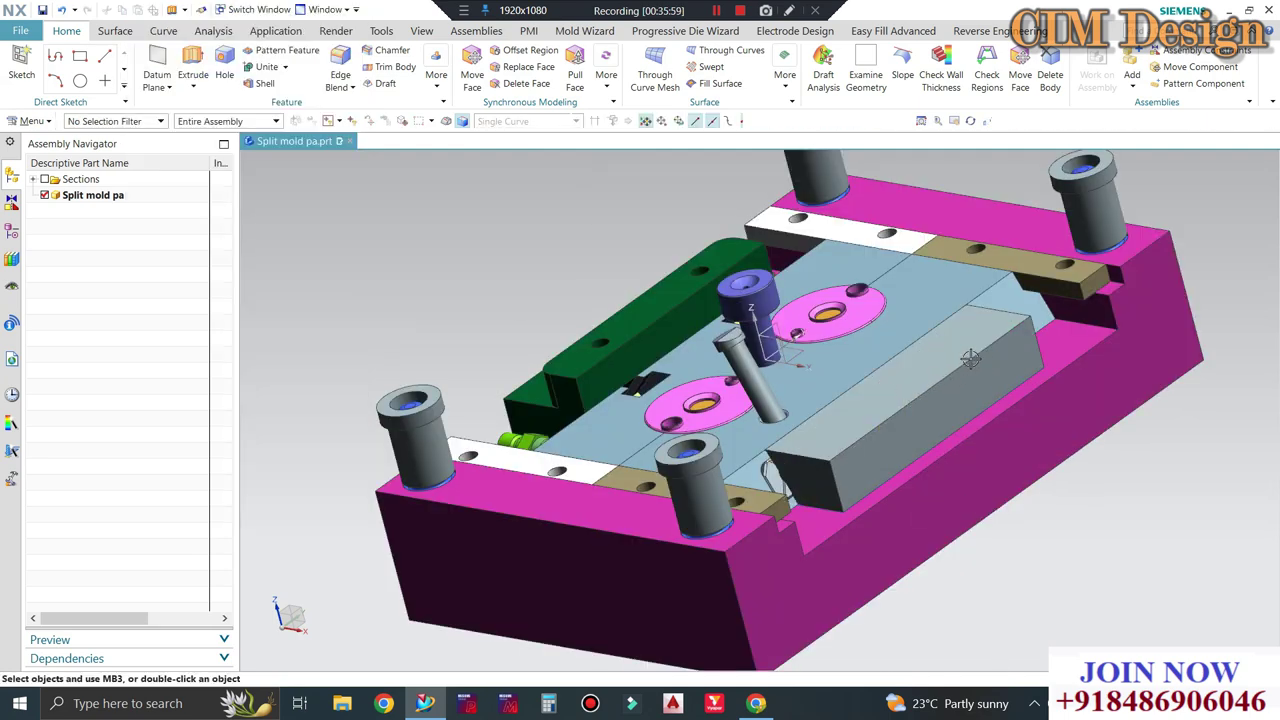
pyautogui.scroll(-4, 900, 420)
pyautogui.scroll(-3, 854, 457)
pyautogui.scroll(-3, 576, 187)
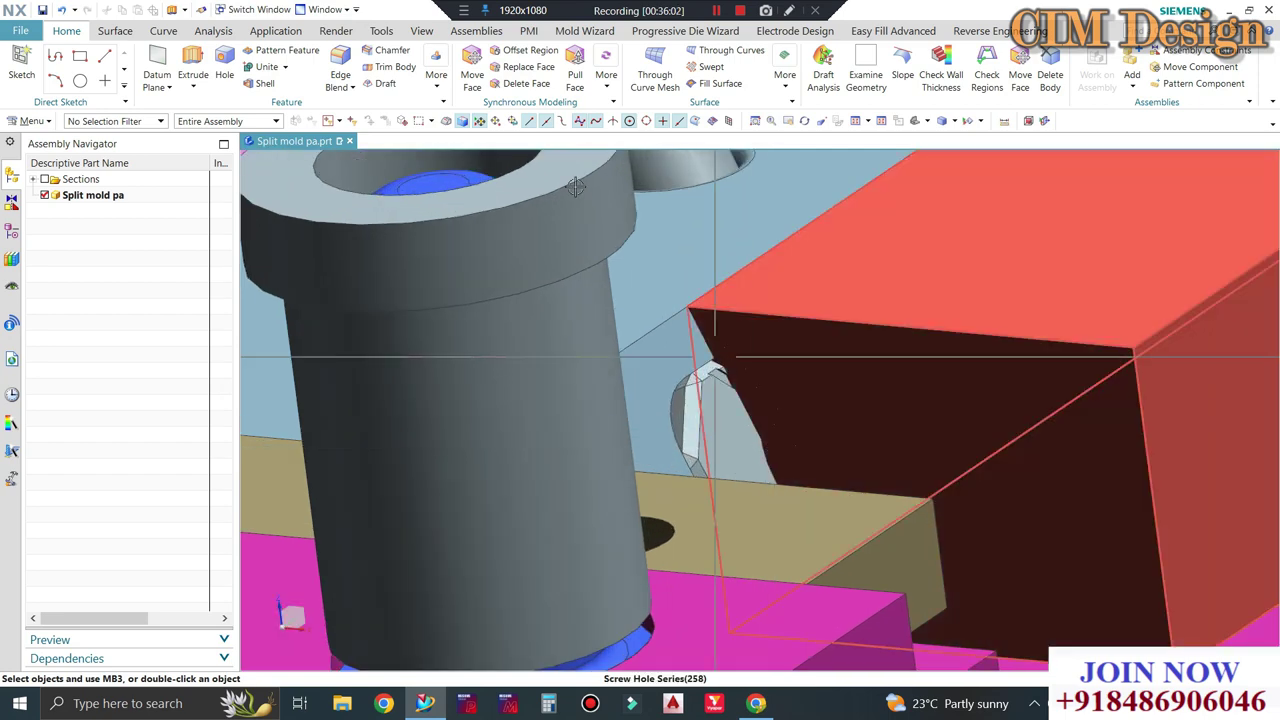
# Trim the grey block against the neighbouring face, keeping the reversed side.
pyautogui.click(388, 68)
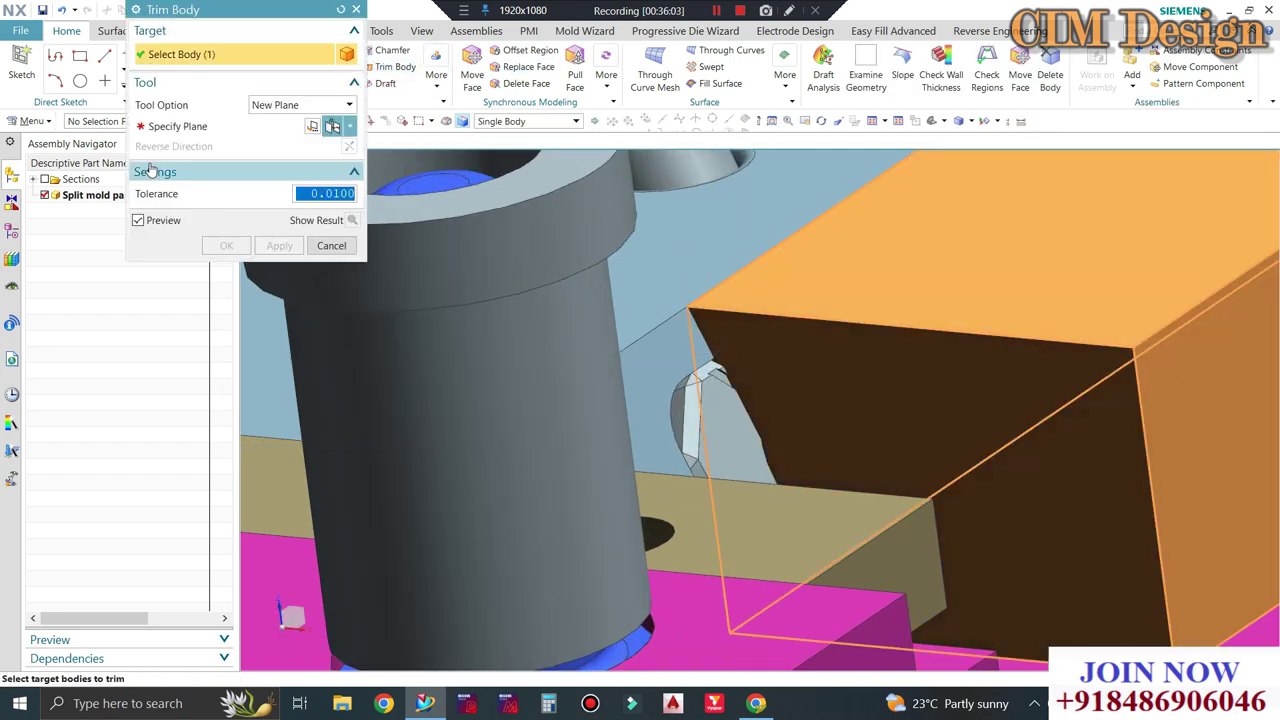
pyautogui.click(760, 420)
pyautogui.click(720, 418)
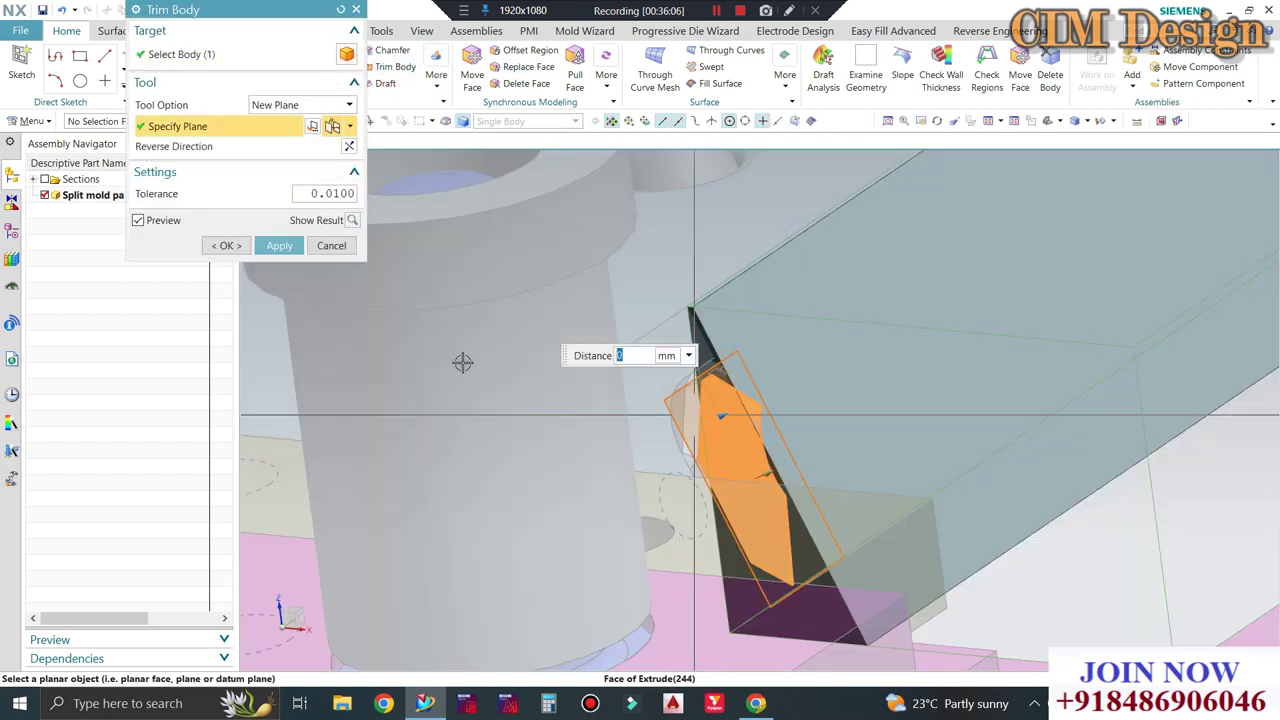
pyautogui.click(349, 146)
pyautogui.click(226, 245)
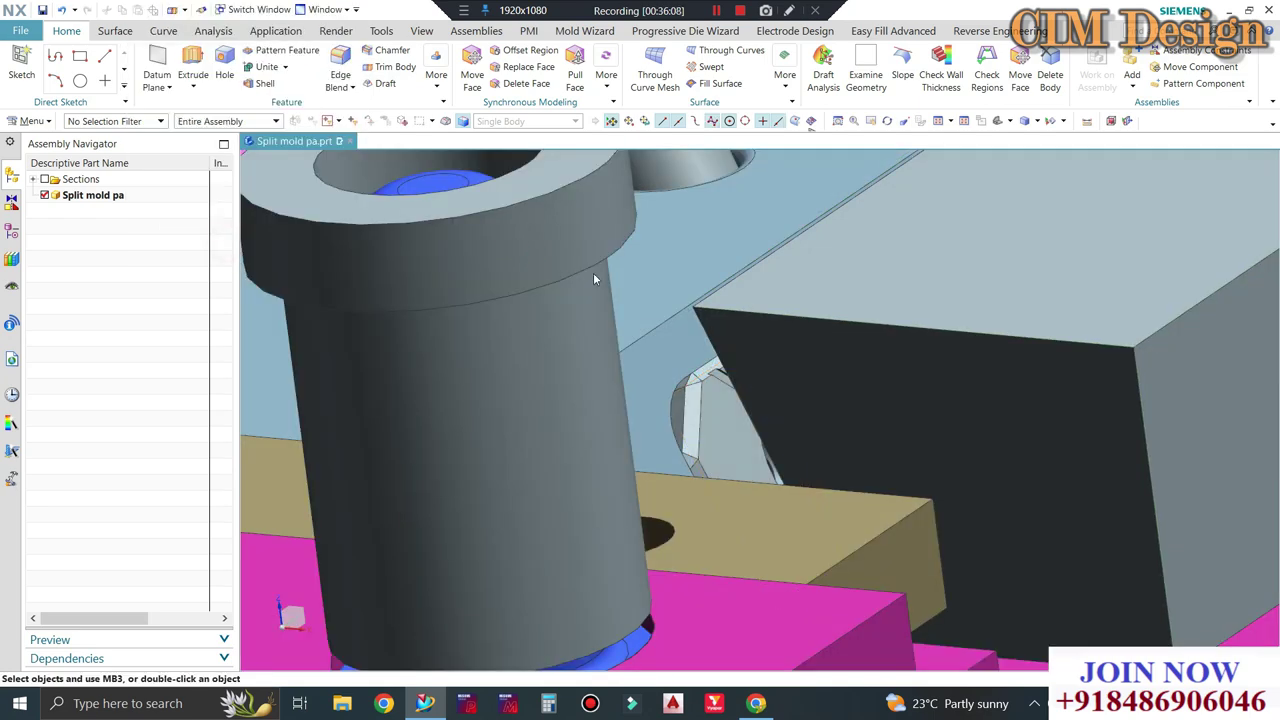
# Round the block's vertical edges with an 8 mm blend.
pyautogui.moveTo(700, 400)
pyautogui.mouseDown(button='middle')
pyautogui.moveTo(1066, 349)
pyautogui.moveTo(380, 146)
pyautogui.mouseUp(button='middle')
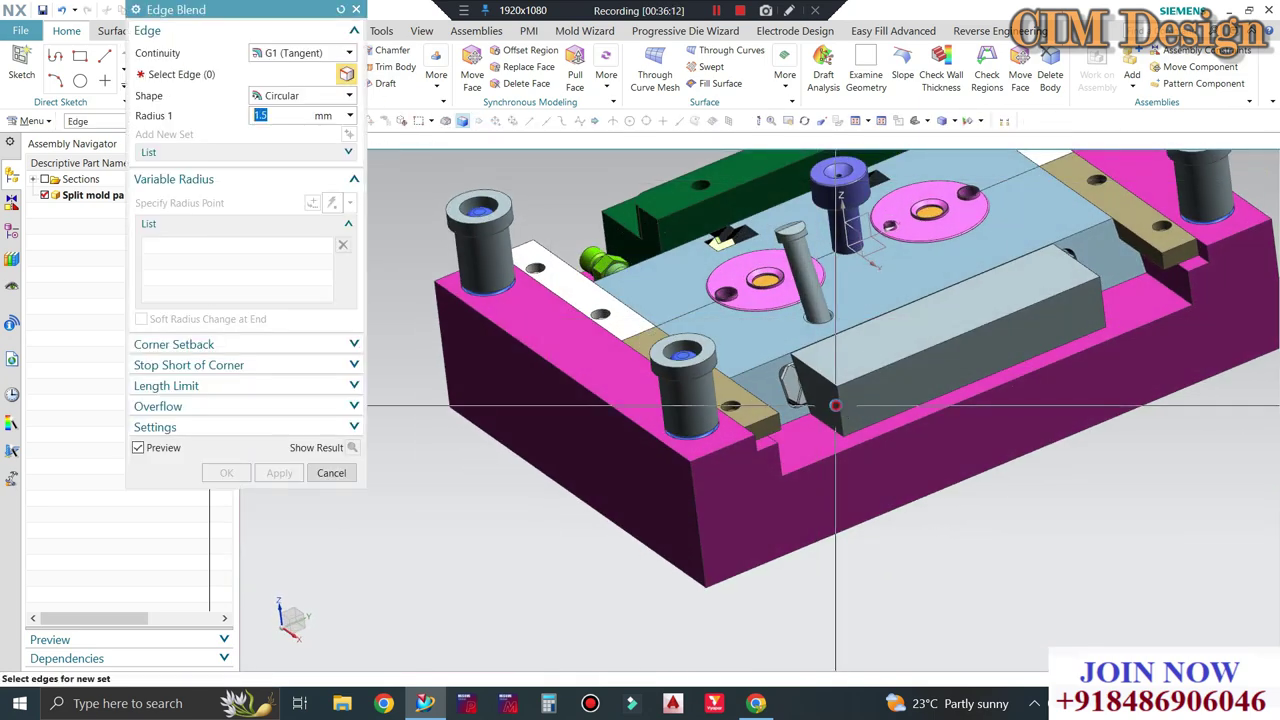
pyautogui.click(840, 412)
pyautogui.write('8')
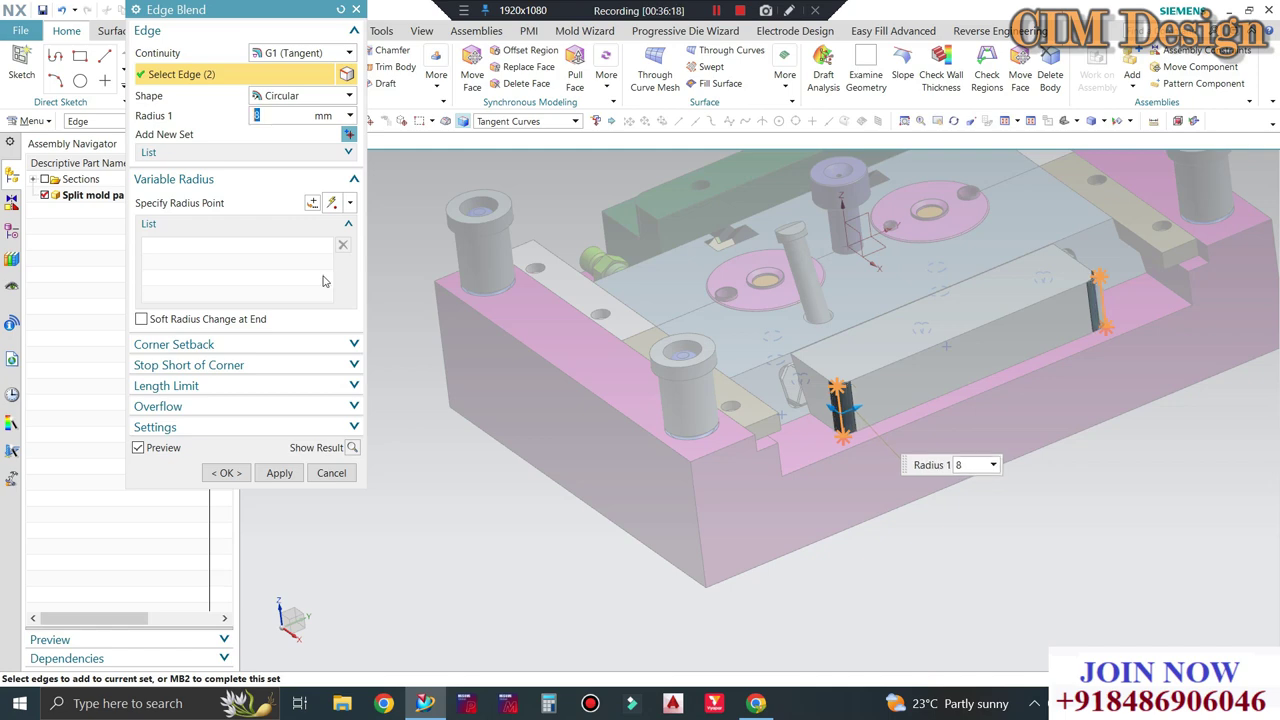
pyautogui.click(228, 472)
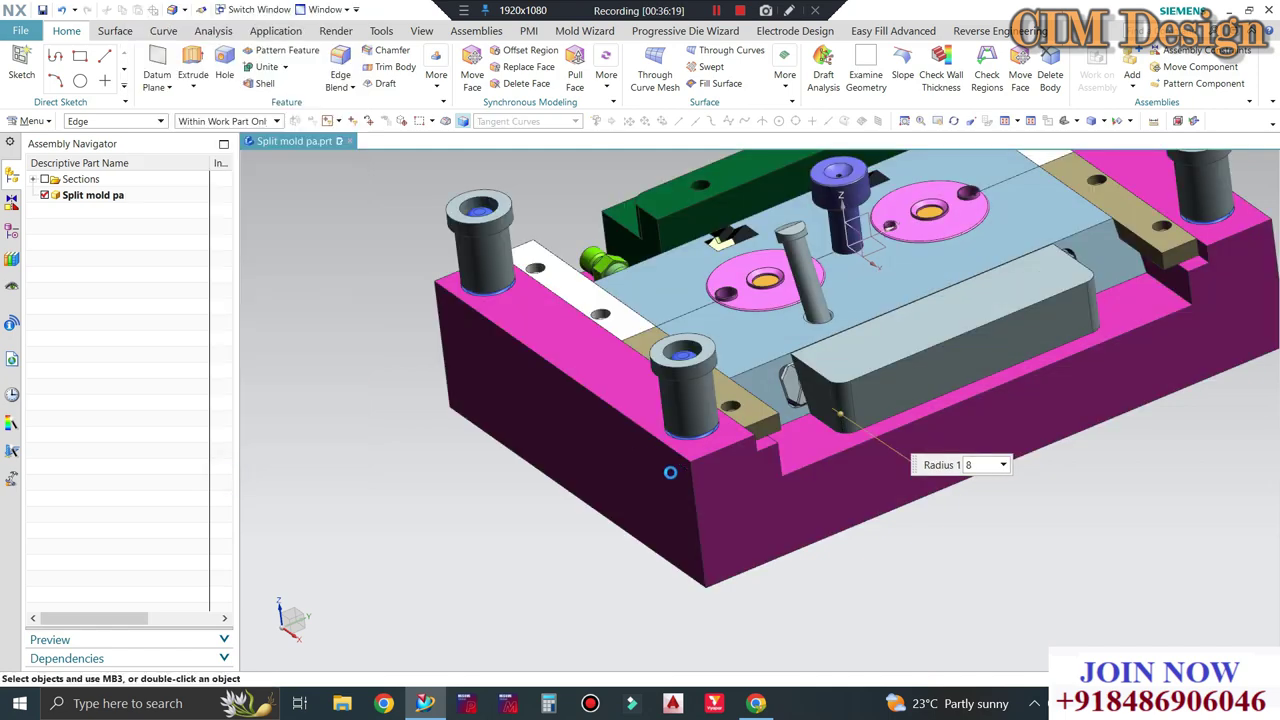
# Orbit and zoom around the rounded block to inspect it from several angles.
pyautogui.moveTo(669, 471); pyautogui.dragTo(1146, 474, button='middle')
pyautogui.scroll(5, 839, 467)
pyautogui.moveTo(839, 467); pyautogui.dragTo(857, 417, button='middle')
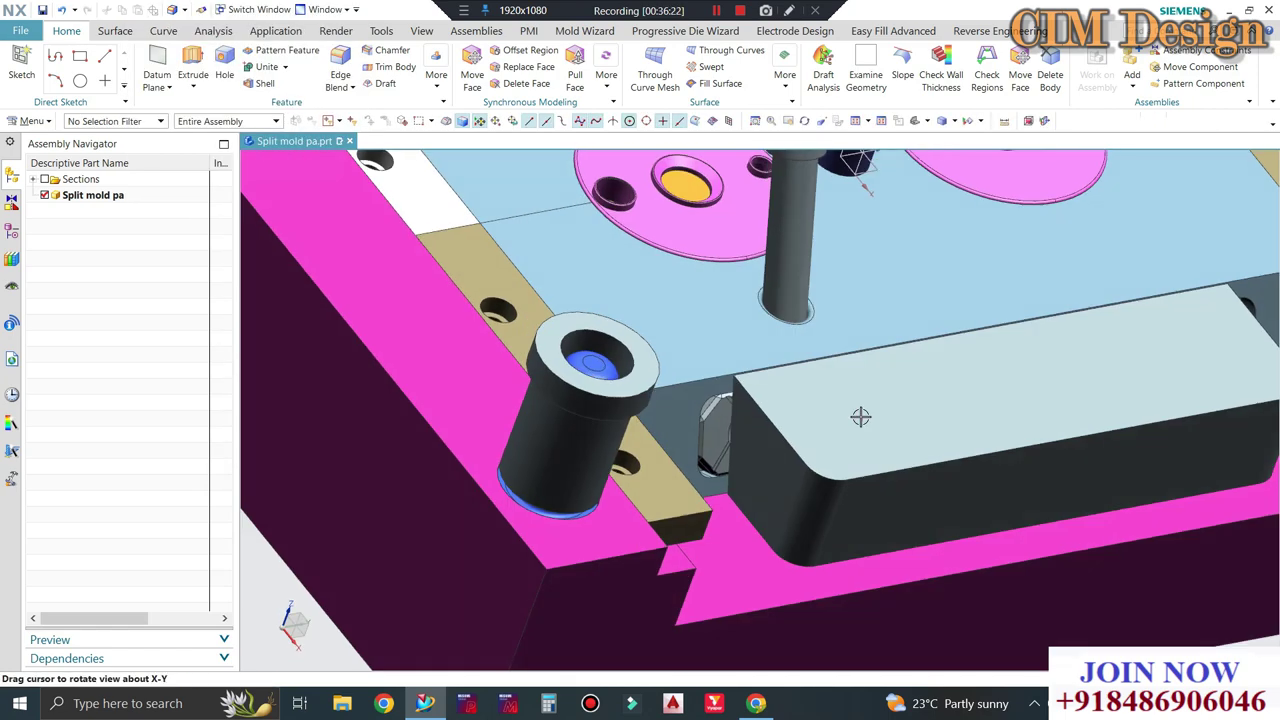
pyautogui.scroll(3, 800, 415)
pyautogui.scroll(3, 780, 412)
pyautogui.scroll(3, 774, 412)
pyautogui.scroll(-3, 774, 412)
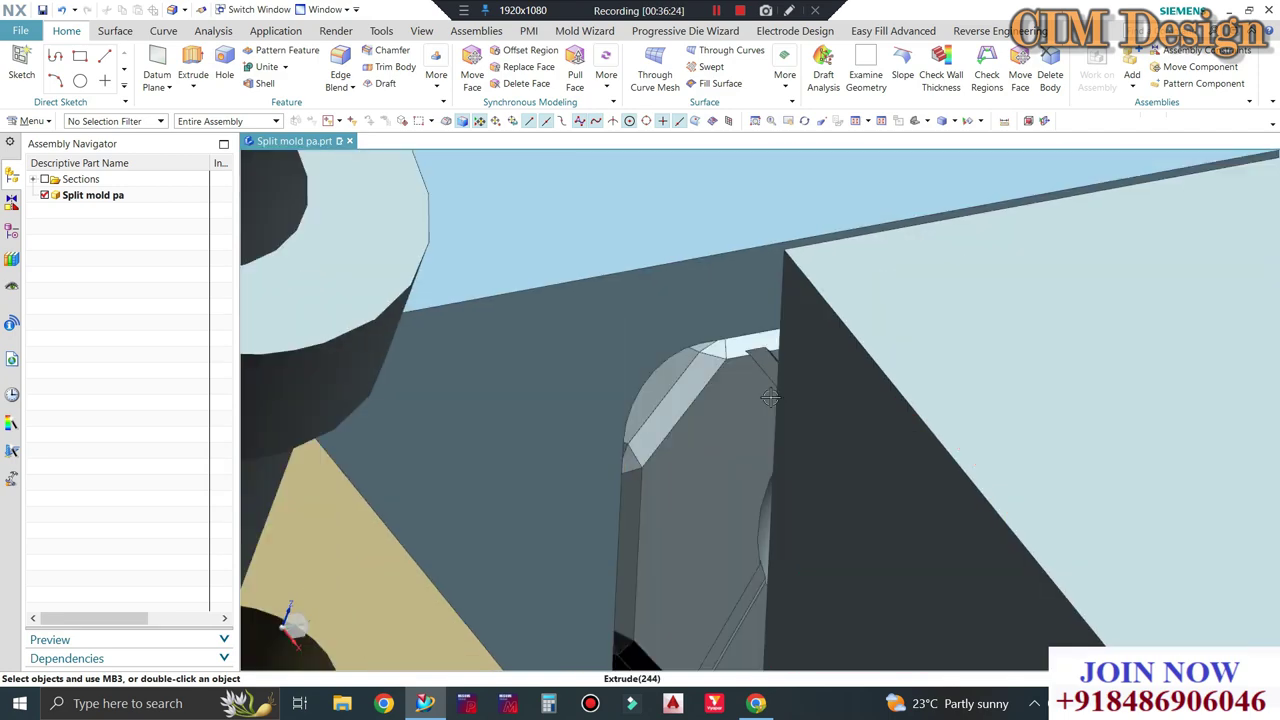
pyautogui.scroll(-3, 774, 412)
pyautogui.scroll(-3, 774, 412)
pyautogui.moveTo(780, 420)
pyautogui.mouseDown(button='middle')
pyautogui.moveTo(797, 445)
pyautogui.moveTo(740, 400)
pyautogui.mouseUp(button='middle')
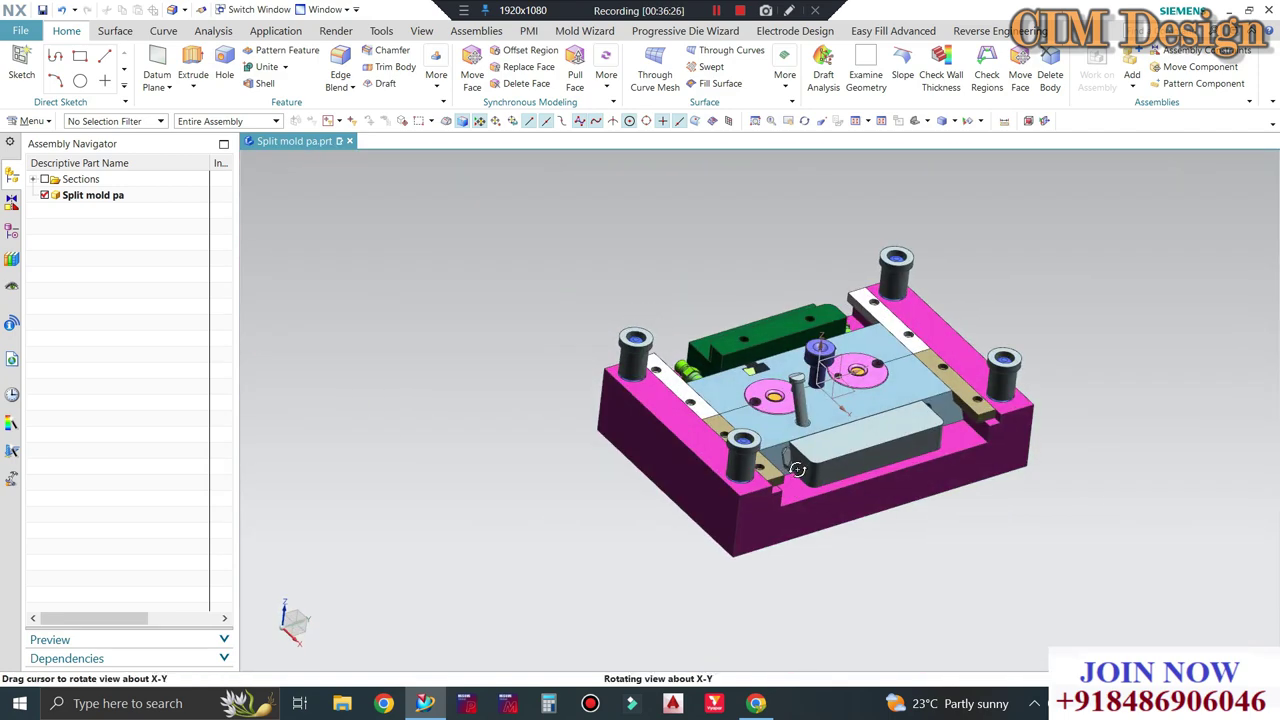
pyautogui.scroll(3, 720, 380)
pyautogui.scroll(3, 710, 370)
pyautogui.scroll(2, 704, 366)
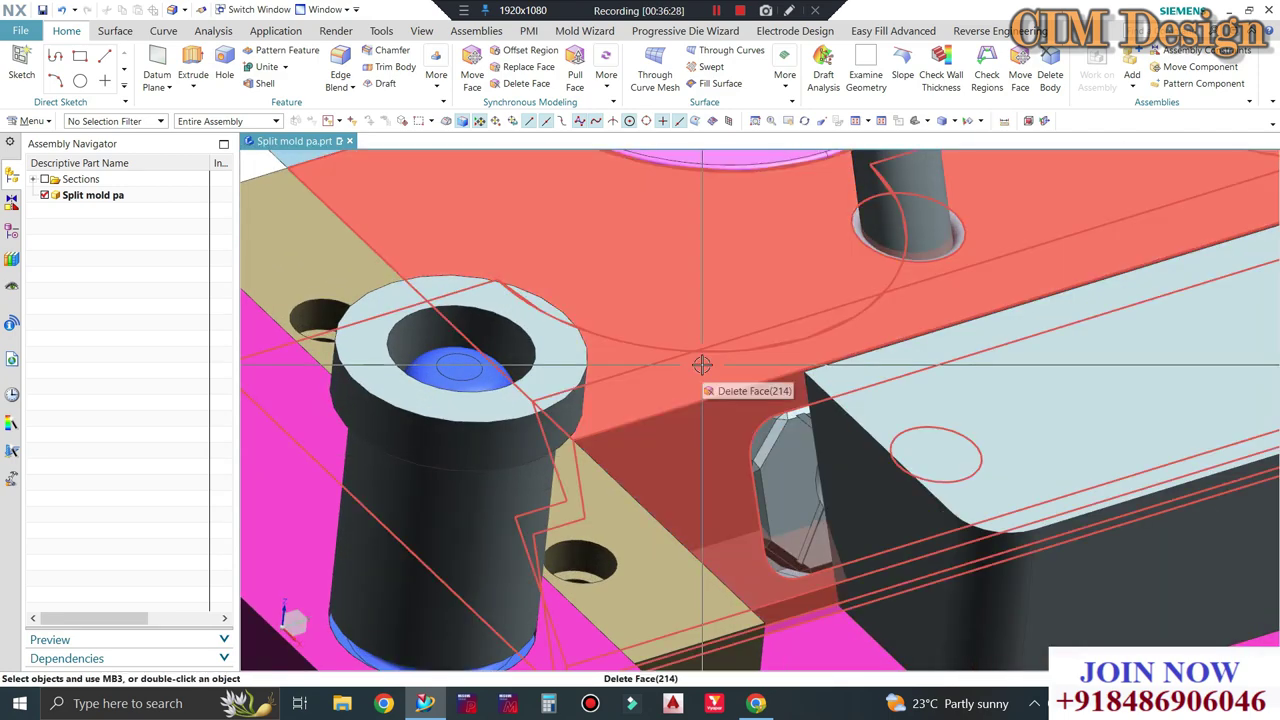
pyautogui.scroll(-3, 740, 400)
pyautogui.scroll(3, 930, 430)
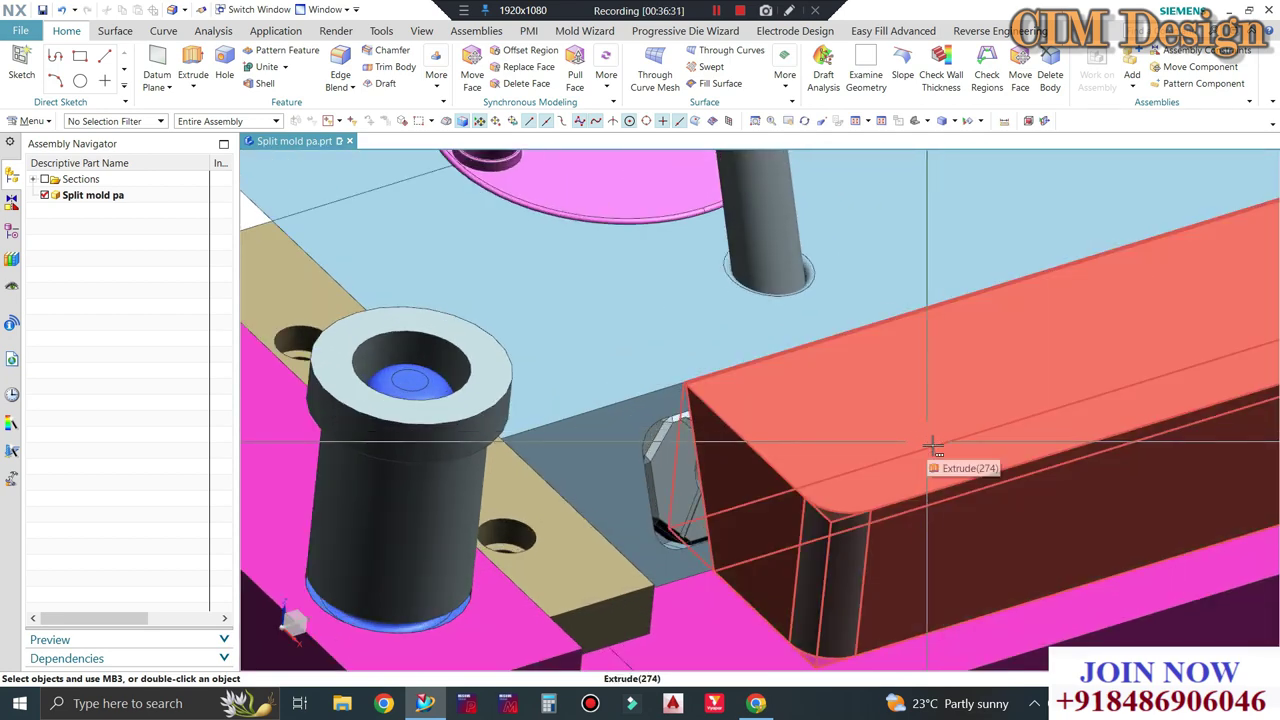
pyautogui.scroll(-3, 932, 446)
pyautogui.scroll(2, 757, 380)
pyautogui.scroll(-1, 700, 300)
pyautogui.scroll(3, 793, 375)
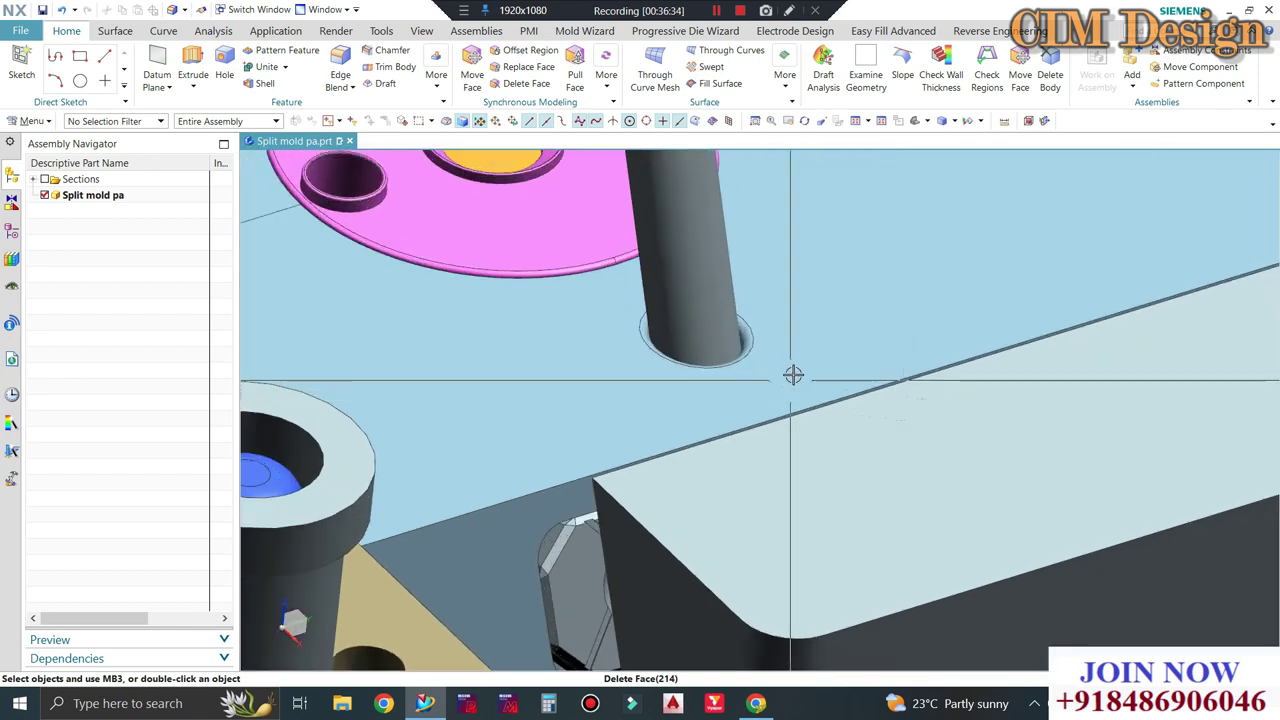
pyautogui.scroll(-3, 830, 330)
pyautogui.scroll(1, 560, 371)
pyautogui.scroll(1, 577, 377)
pyautogui.scroll(1, 572, 406)
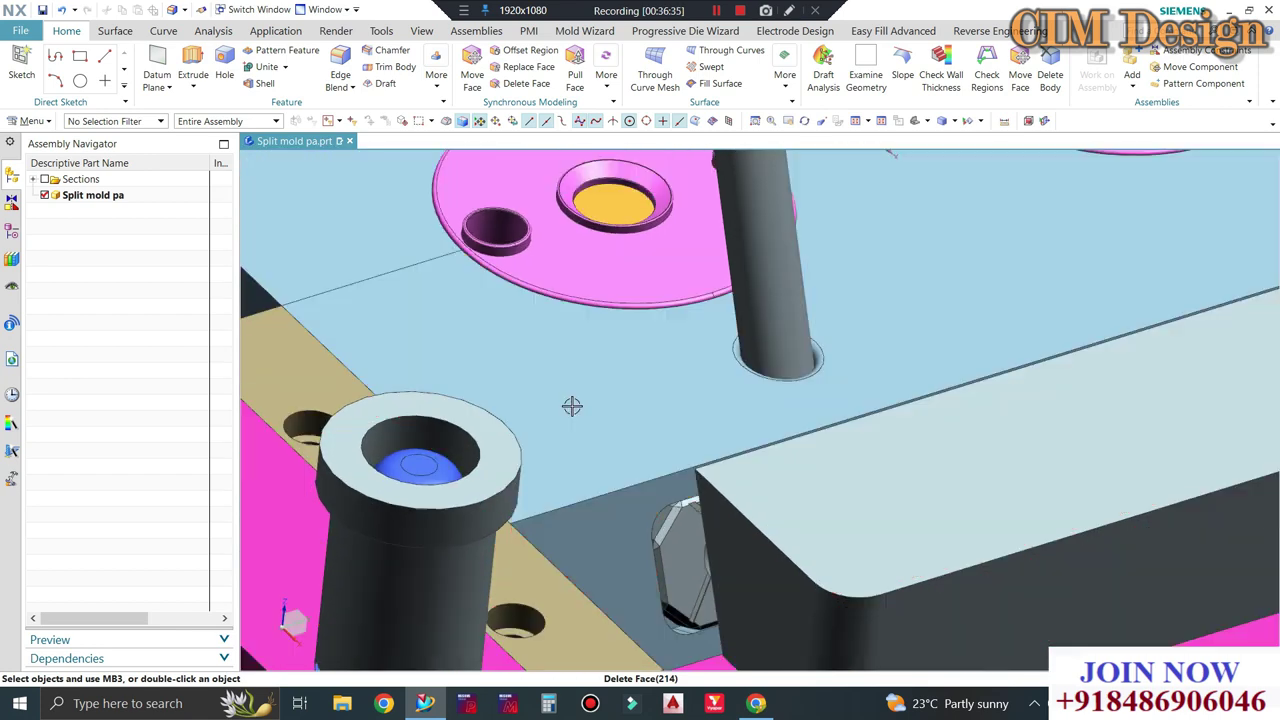
pyautogui.scroll(-2, 572, 406)
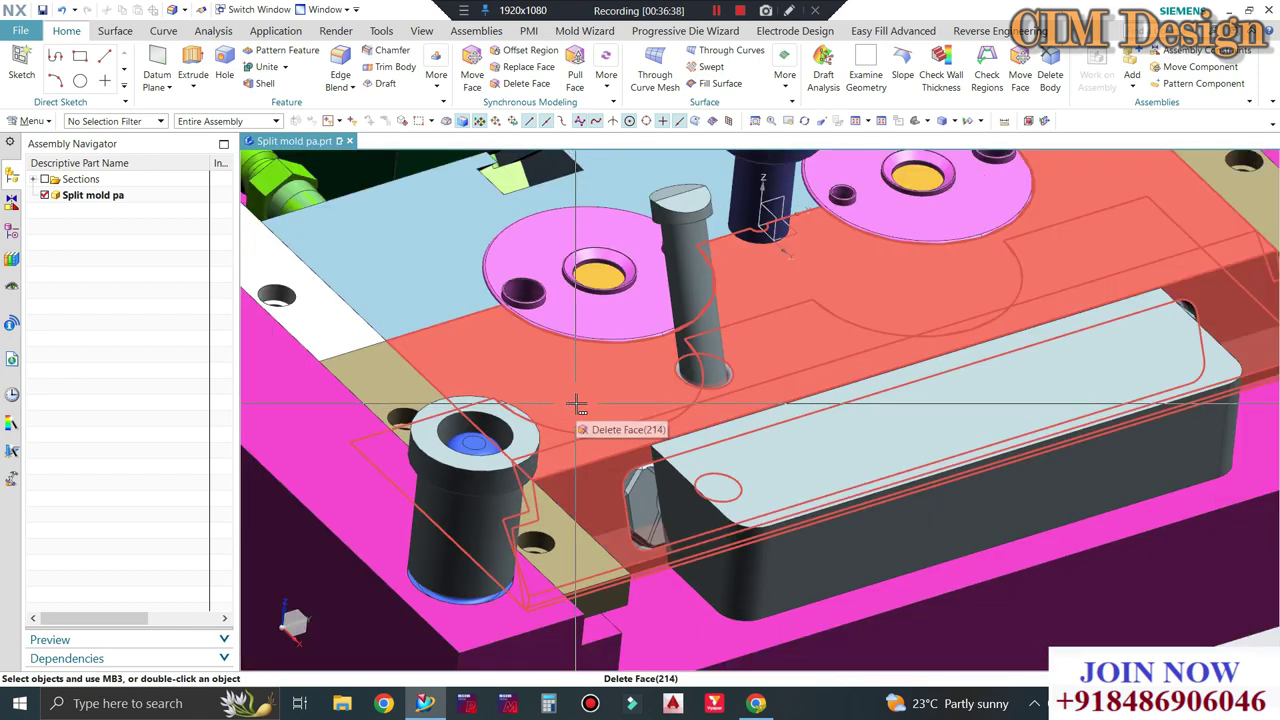
pyautogui.scroll(1, 577, 404)
pyautogui.scroll(3, 794, 476)
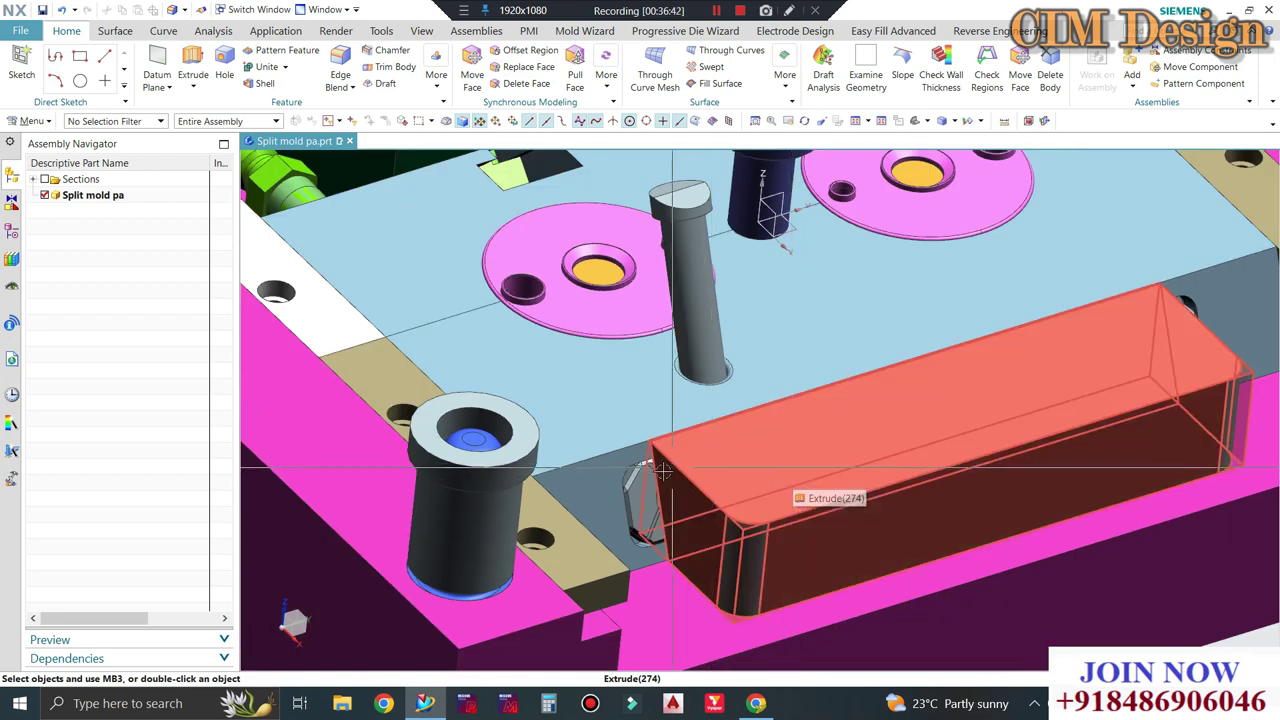
pyautogui.scroll(2, 636, 503)
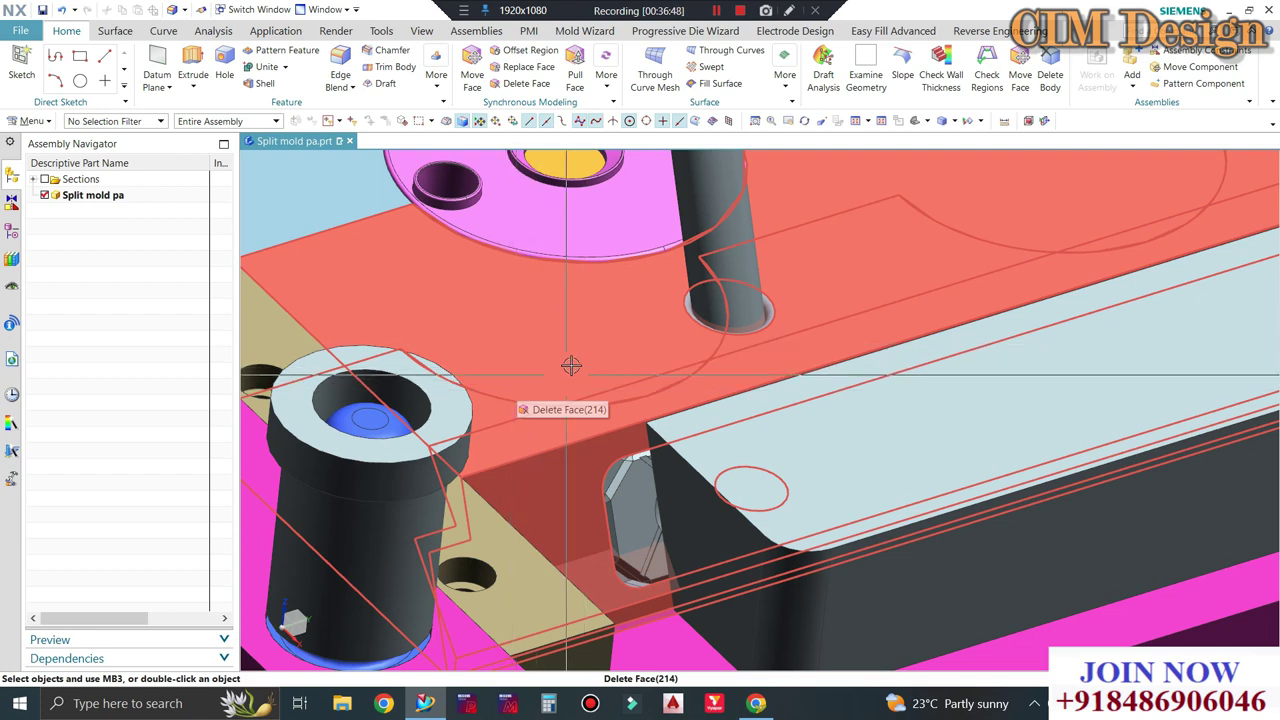
pyautogui.scroll(-2, 578, 382)
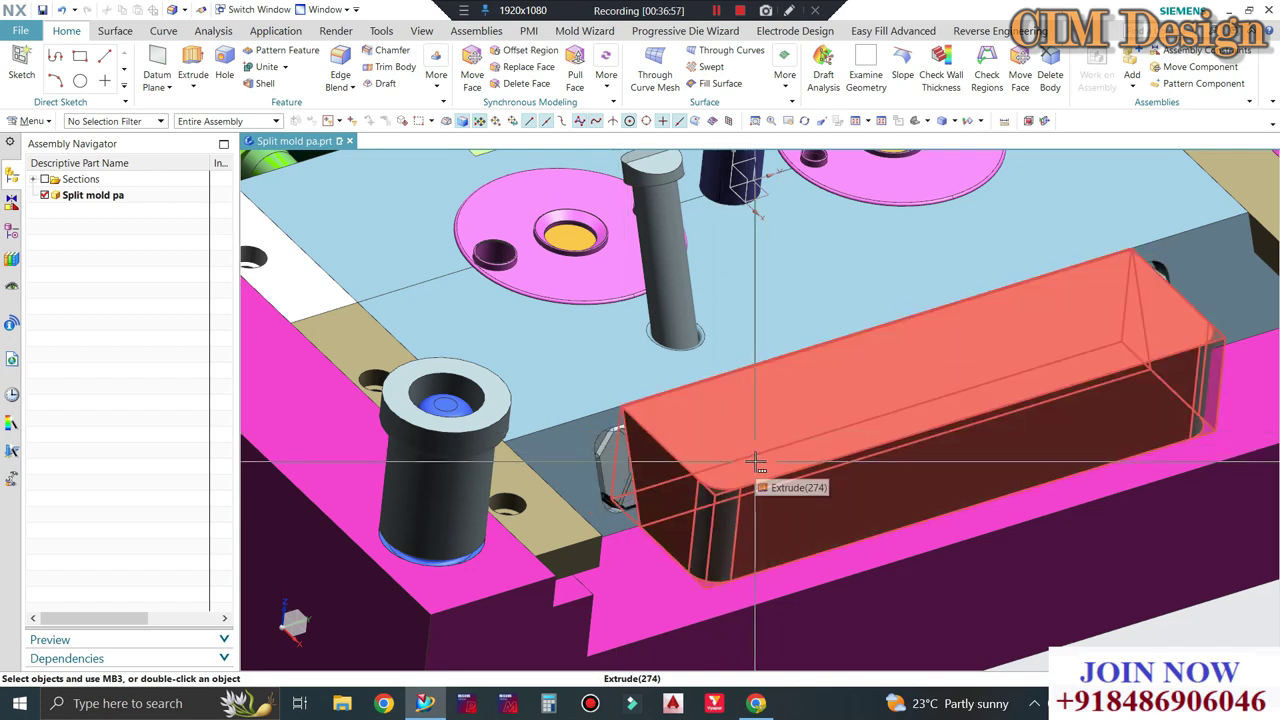
pyautogui.moveTo(755, 477); pyautogui.dragTo(720, 413, button='middle')
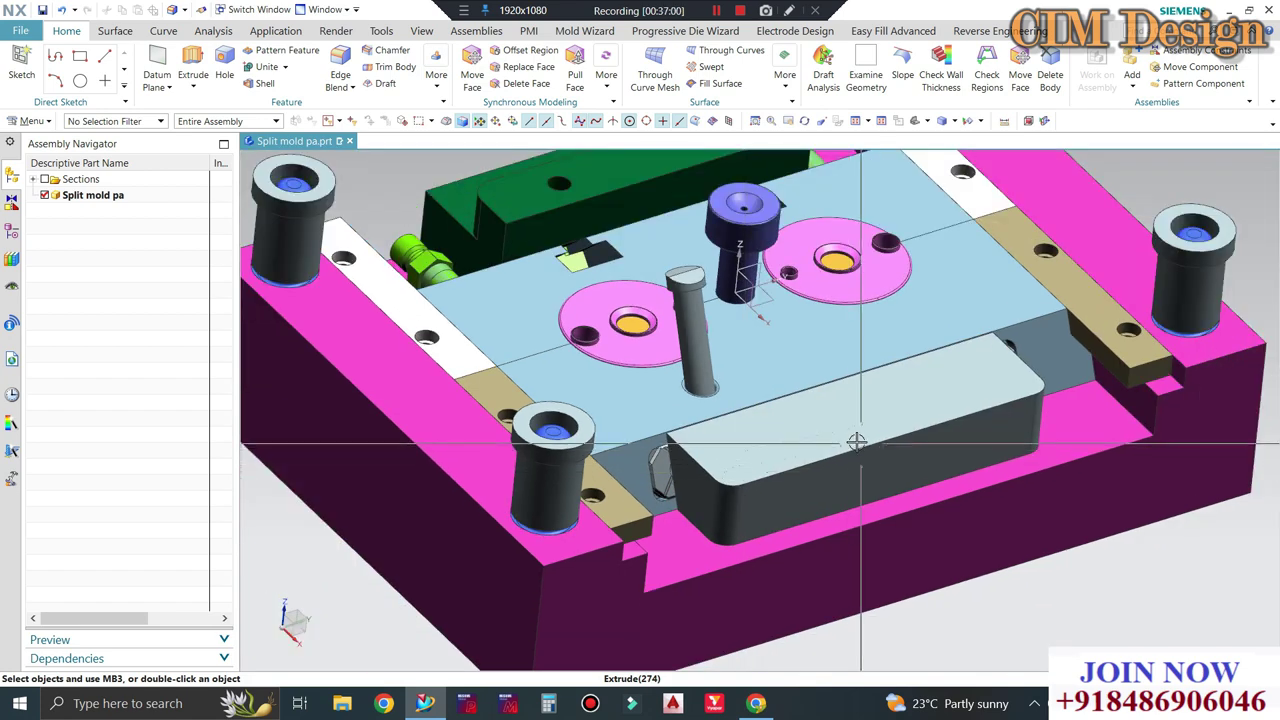
pyautogui.scroll(2, 720, 413)
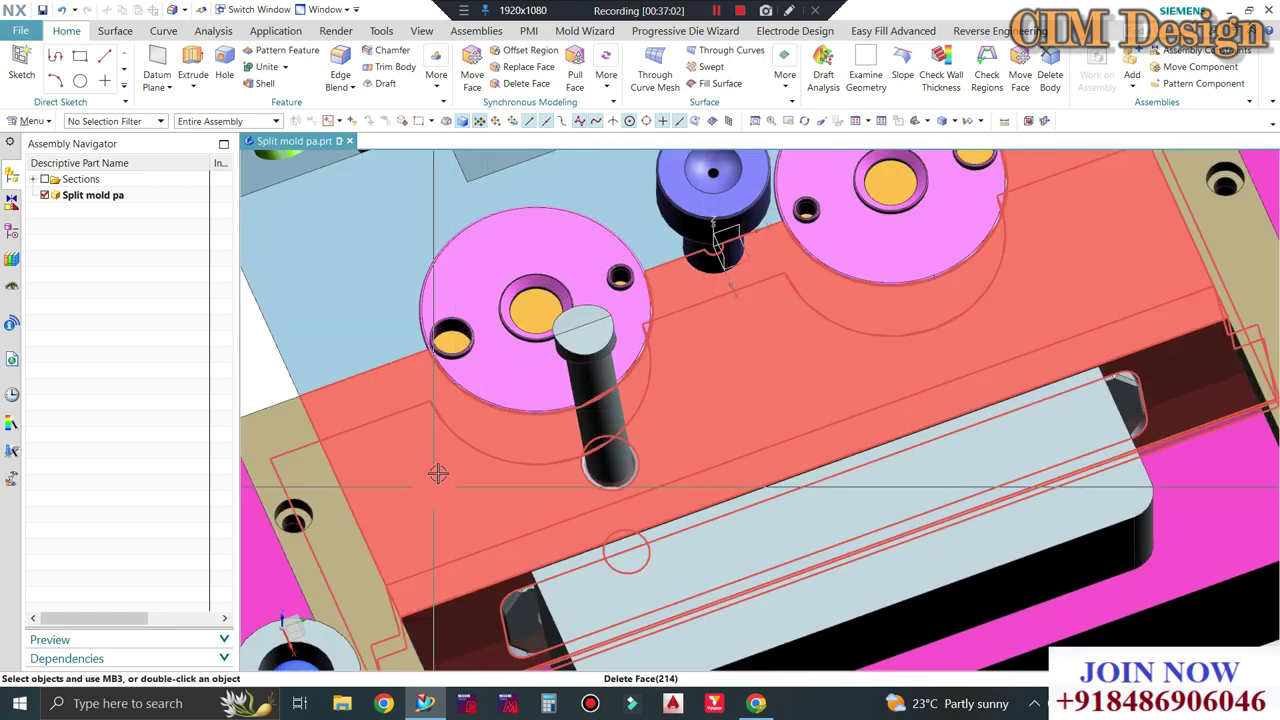
pyautogui.scroll(-3, 601, 464)
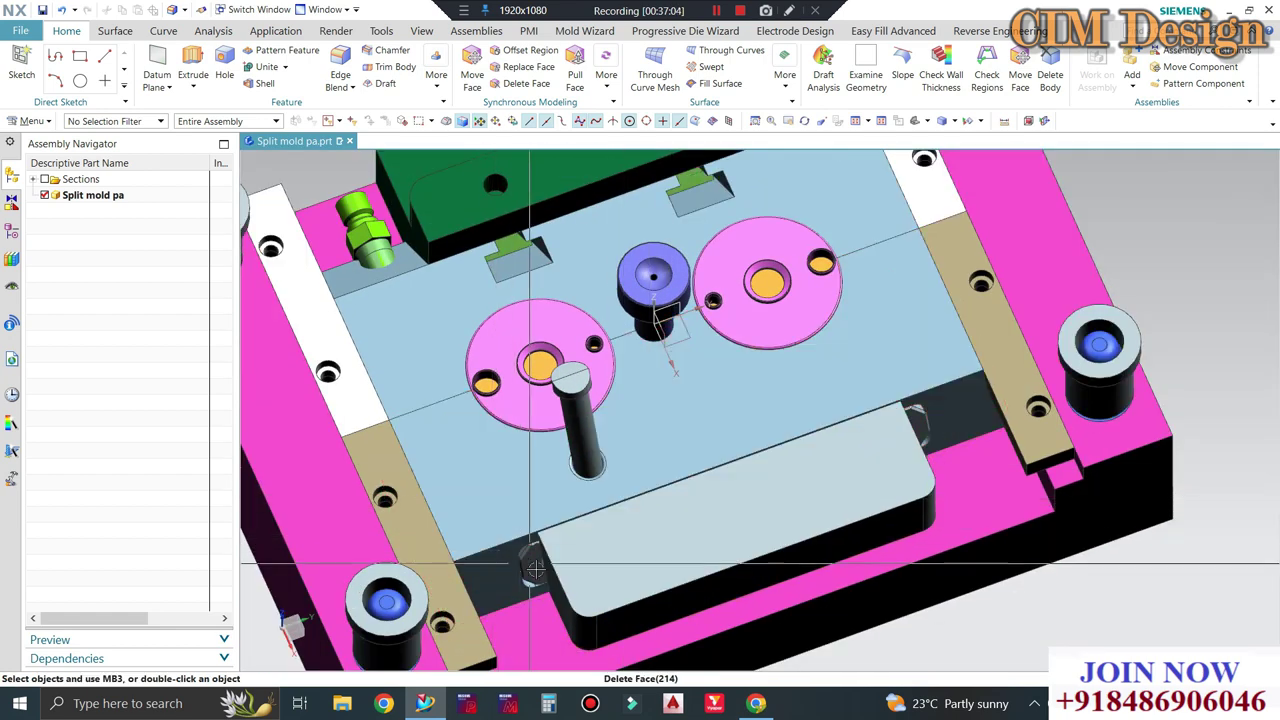
pyautogui.scroll(3, 531, 559)
pyautogui.moveTo(631, 544); pyautogui.dragTo(660, 480, button='middle')
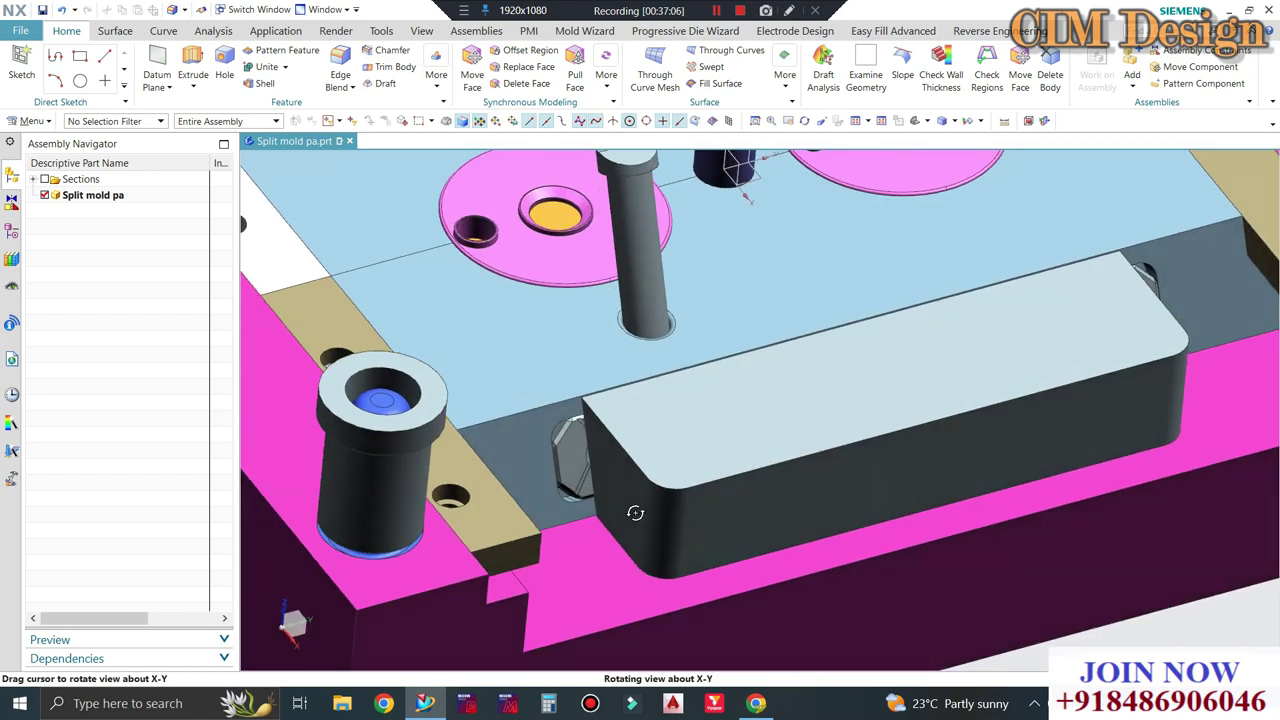
pyautogui.scroll(2, 663, 471)
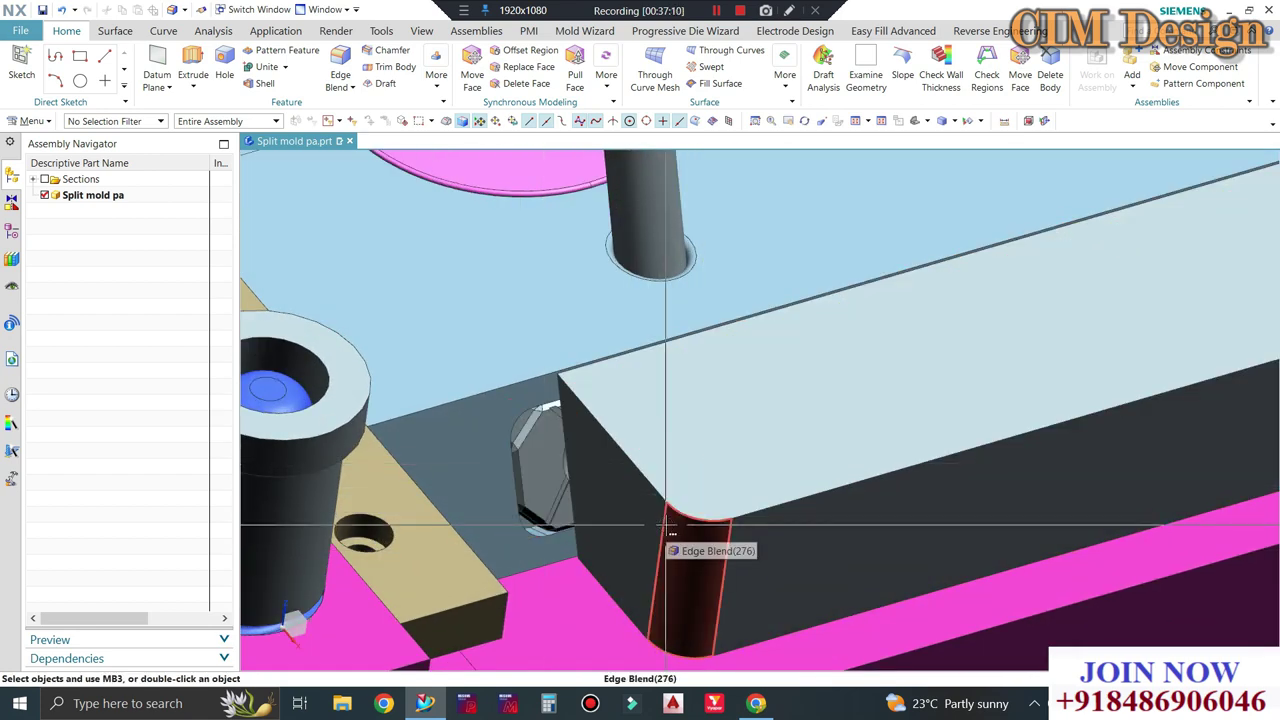
pyautogui.scroll(-3, 670, 528)
pyautogui.scroll(-3, 678, 505)
pyautogui.moveTo(680, 480)
pyautogui.mouseDown(button='middle')
pyautogui.moveTo(691, 466)
pyautogui.moveTo(681, 479)
pyautogui.mouseUp(button='middle')
pyautogui.scroll(3, 665, 477)
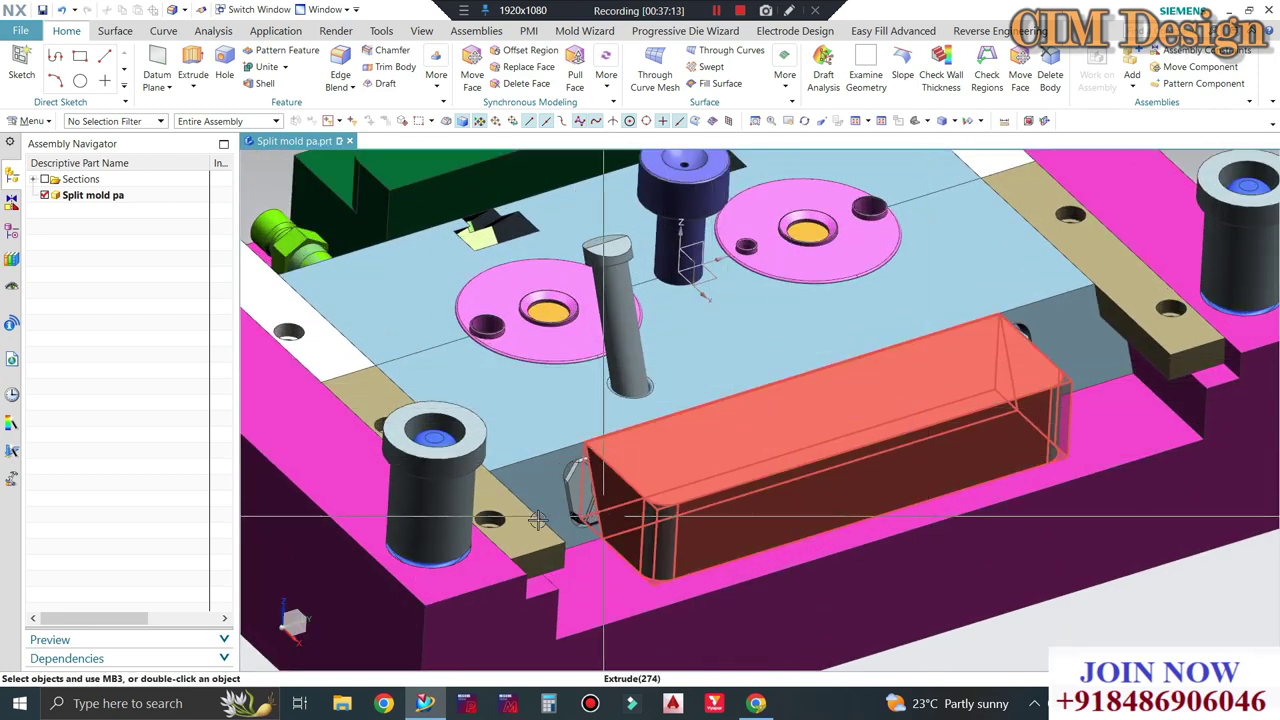
pyautogui.scroll(3, 653, 475)
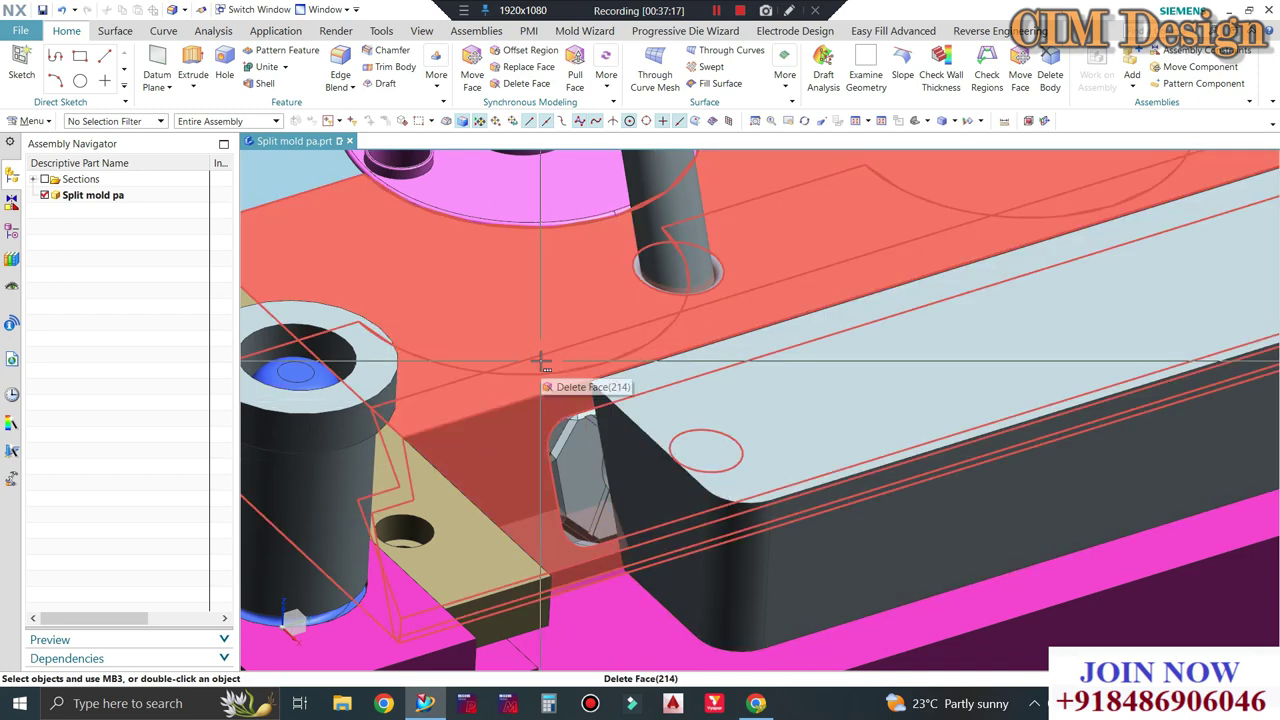
pyautogui.scroll(-3, 538, 367)
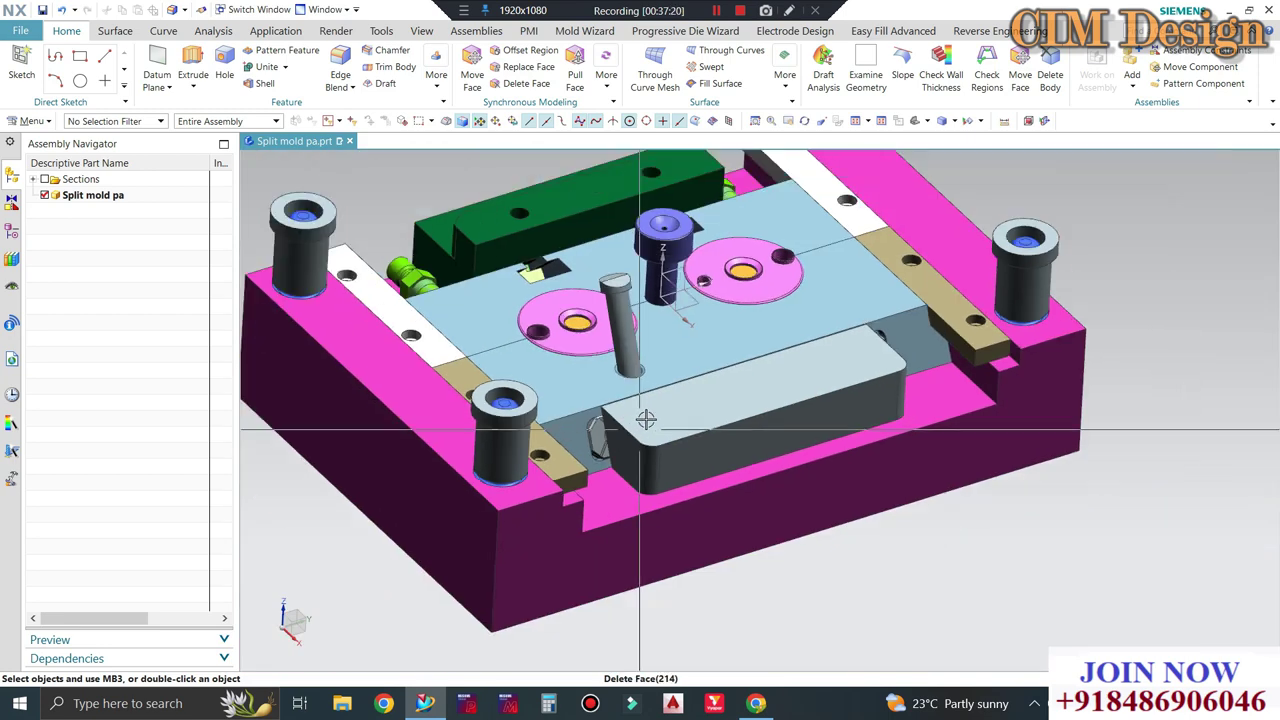
pyautogui.scroll(-2, 646, 417)
pyautogui.moveTo(646, 400); pyautogui.dragTo(908, 549, button='middle')
# Snap to the Top view (F8) and zoom in on the mold.
pyautogui.press('F8')
pyautogui.scroll(2, 586, 471)
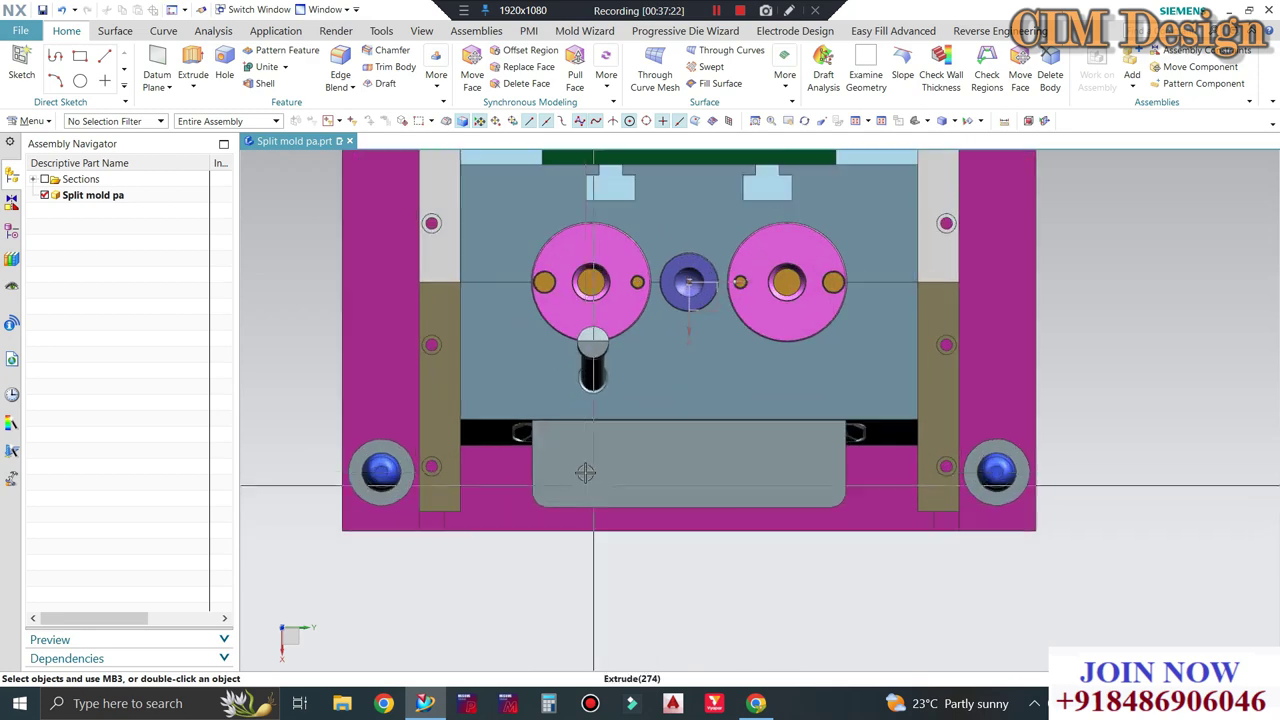
pyautogui.scroll(3, 534, 386)
# Sketch a rectangle on the grey plate face for a new extrusion.
pyautogui.click(193, 62)
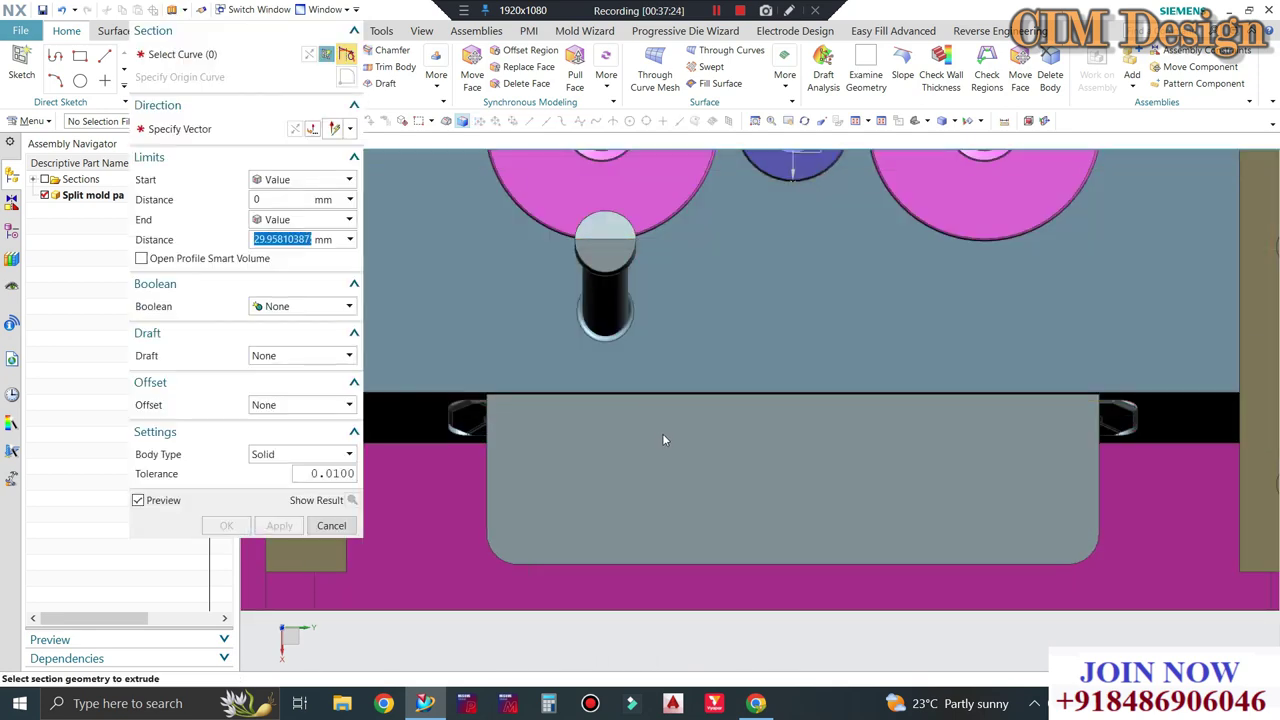
pyautogui.click(668, 445)
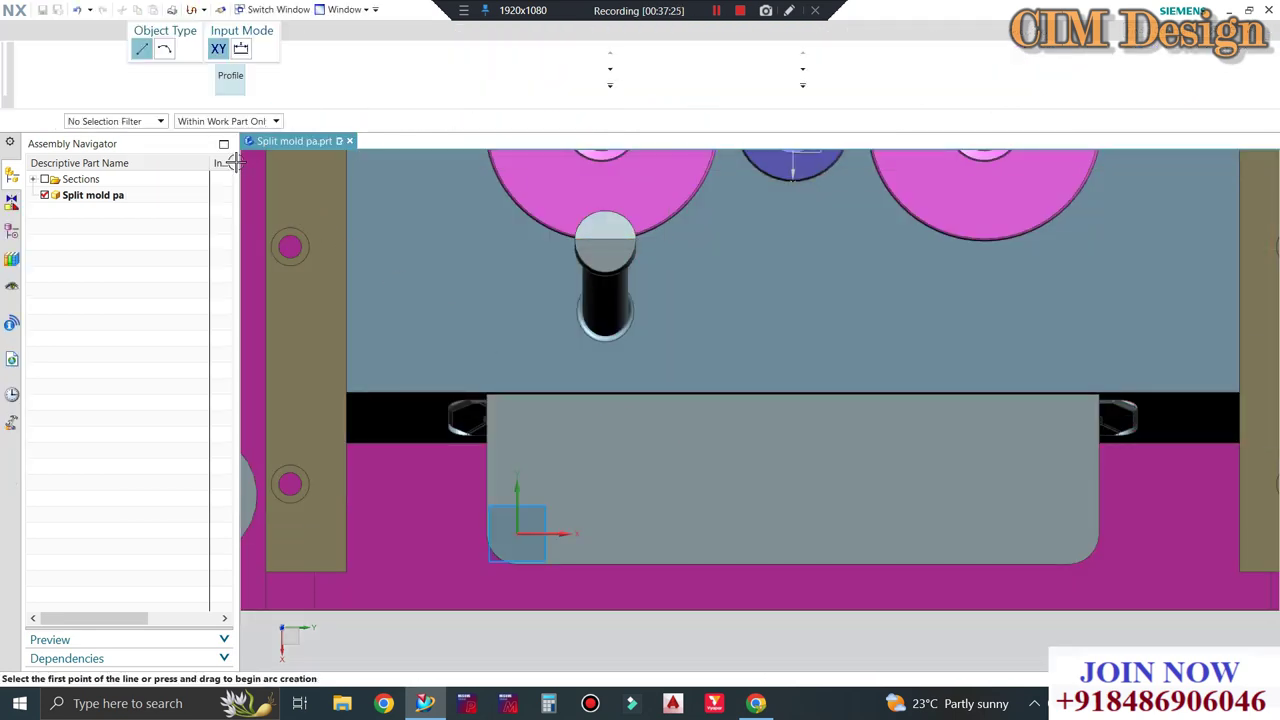
pyautogui.click(271, 10)
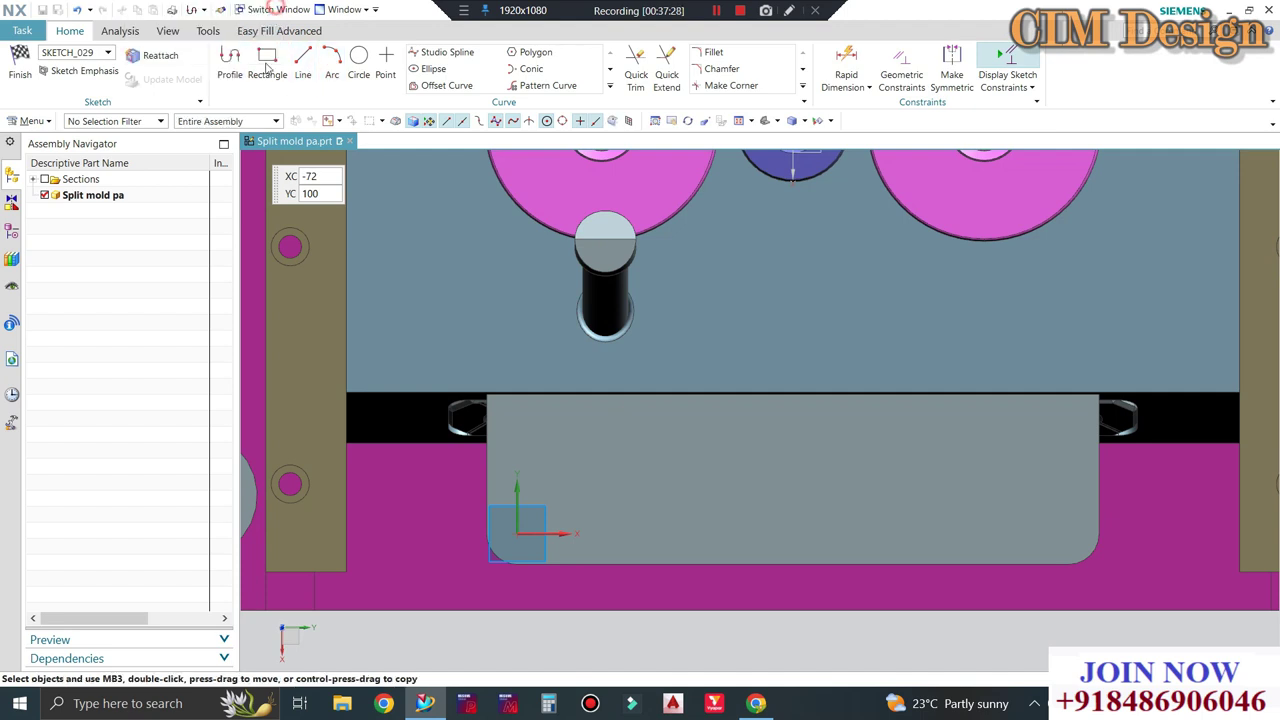
pyautogui.click(267, 62)
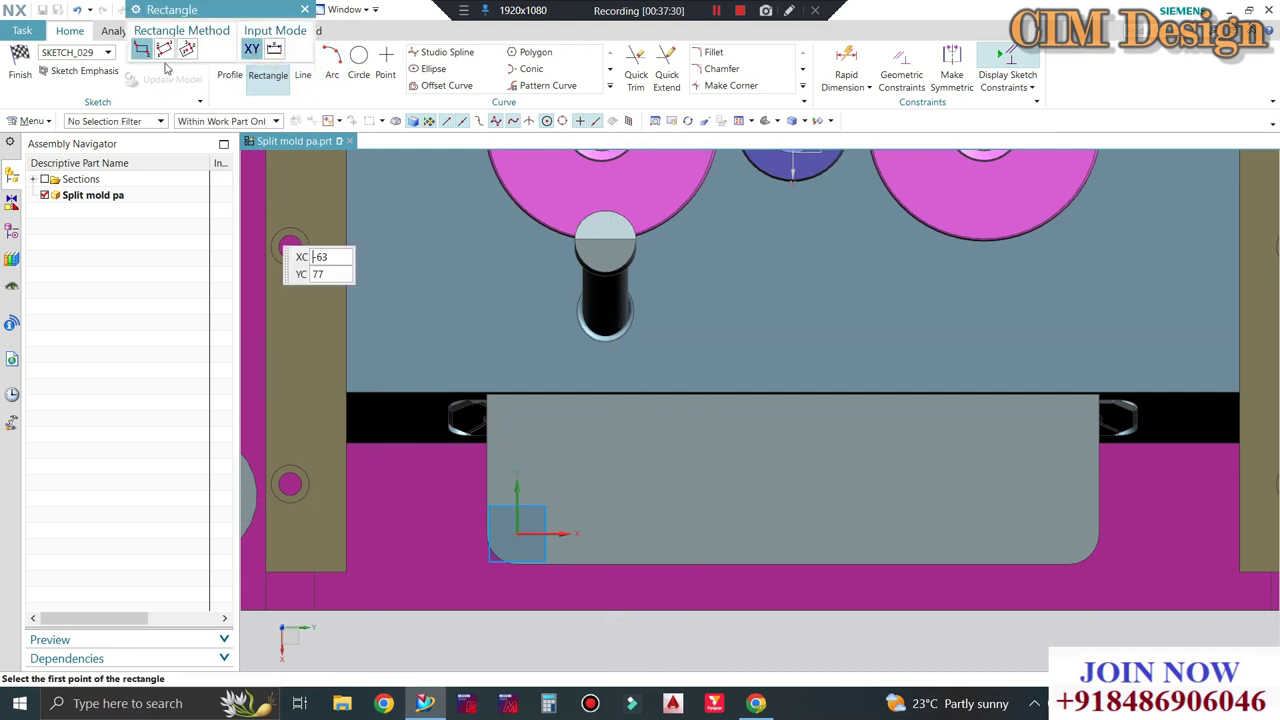
pyautogui.click(580, 563)
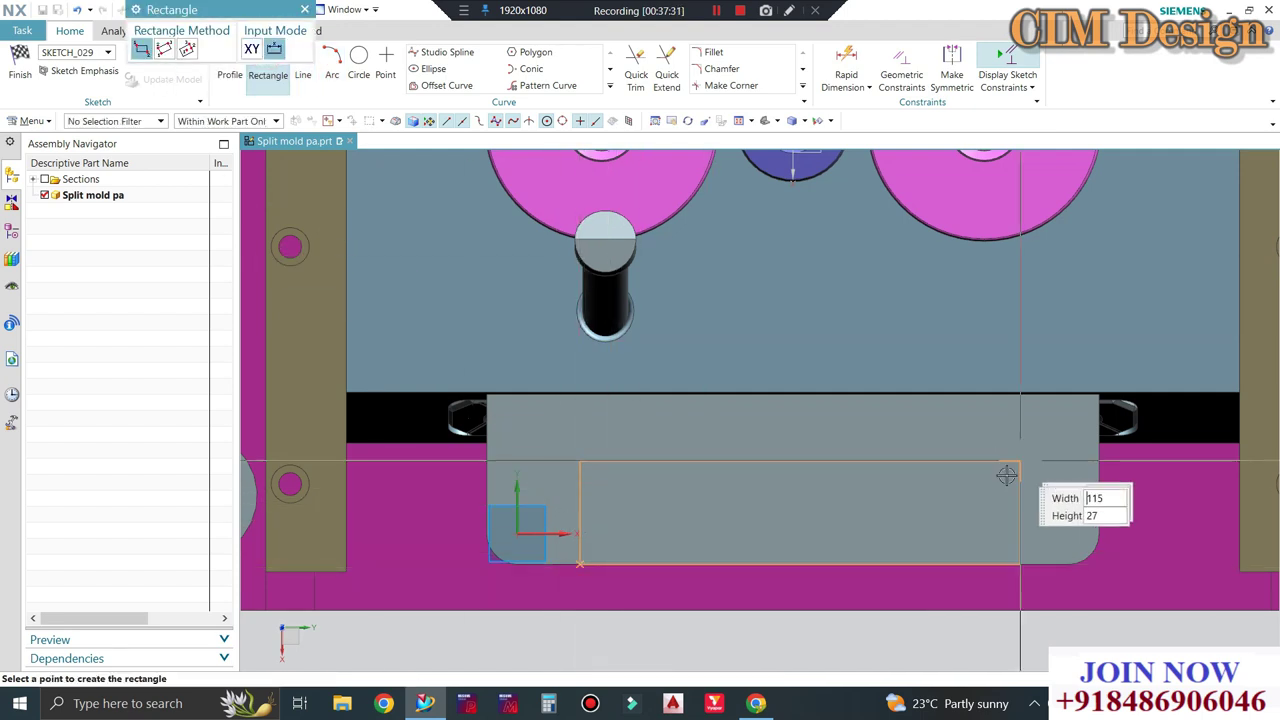
pyautogui.scroll(2, 1037, 402)
pyautogui.scroll(2, 1037, 395)
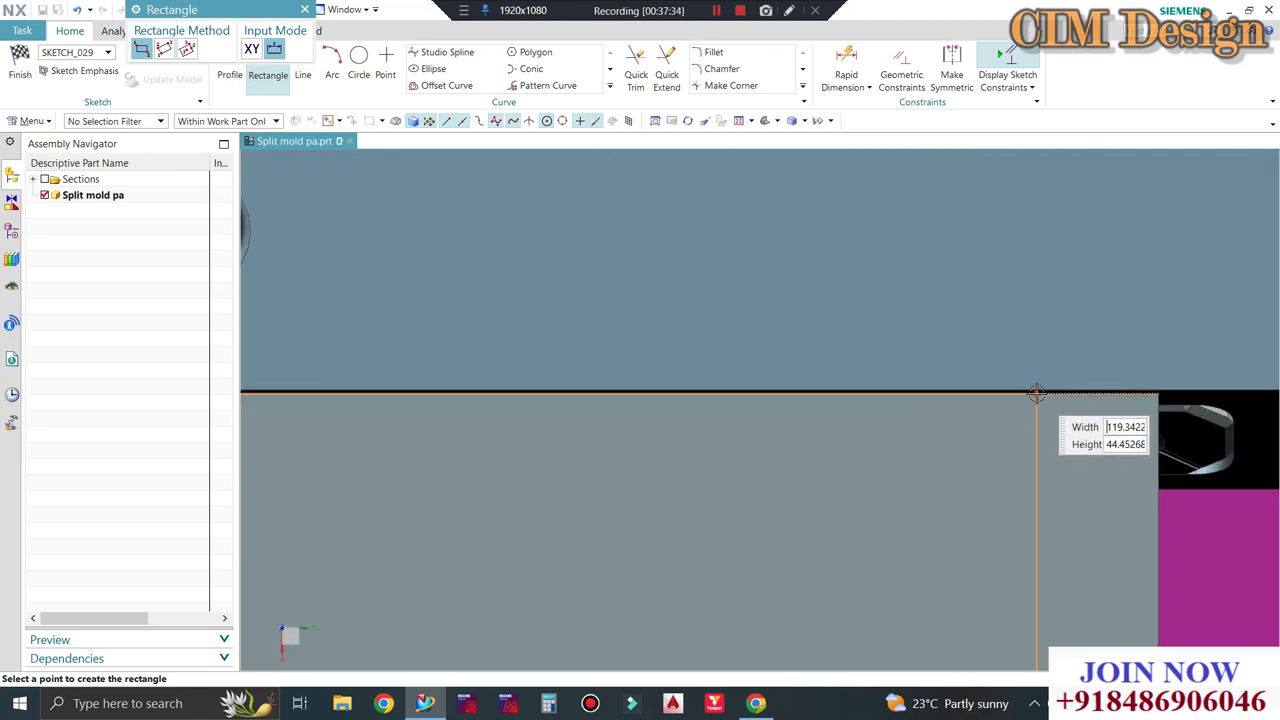
pyautogui.scroll(-5, 922, 310)
pyautogui.press('Return')
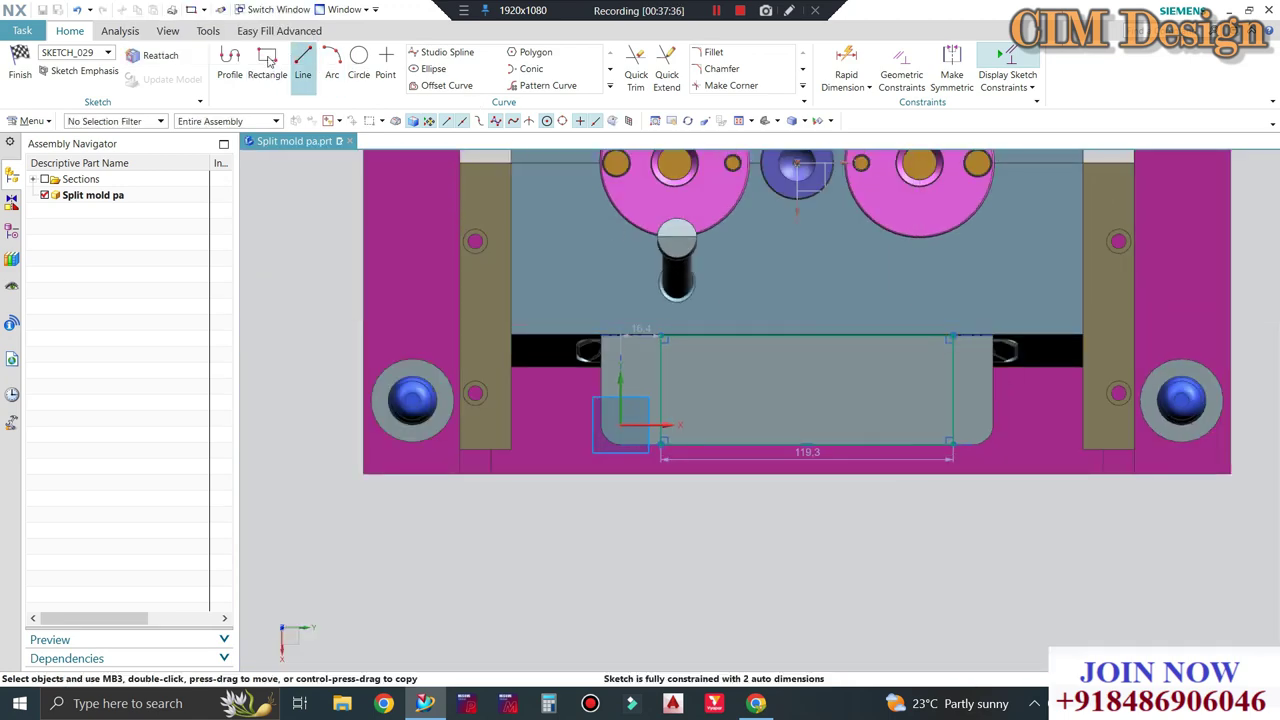
# Dimension the rectangle's left edge 60 mm from the vertical centre axis.
pyautogui.press('d')
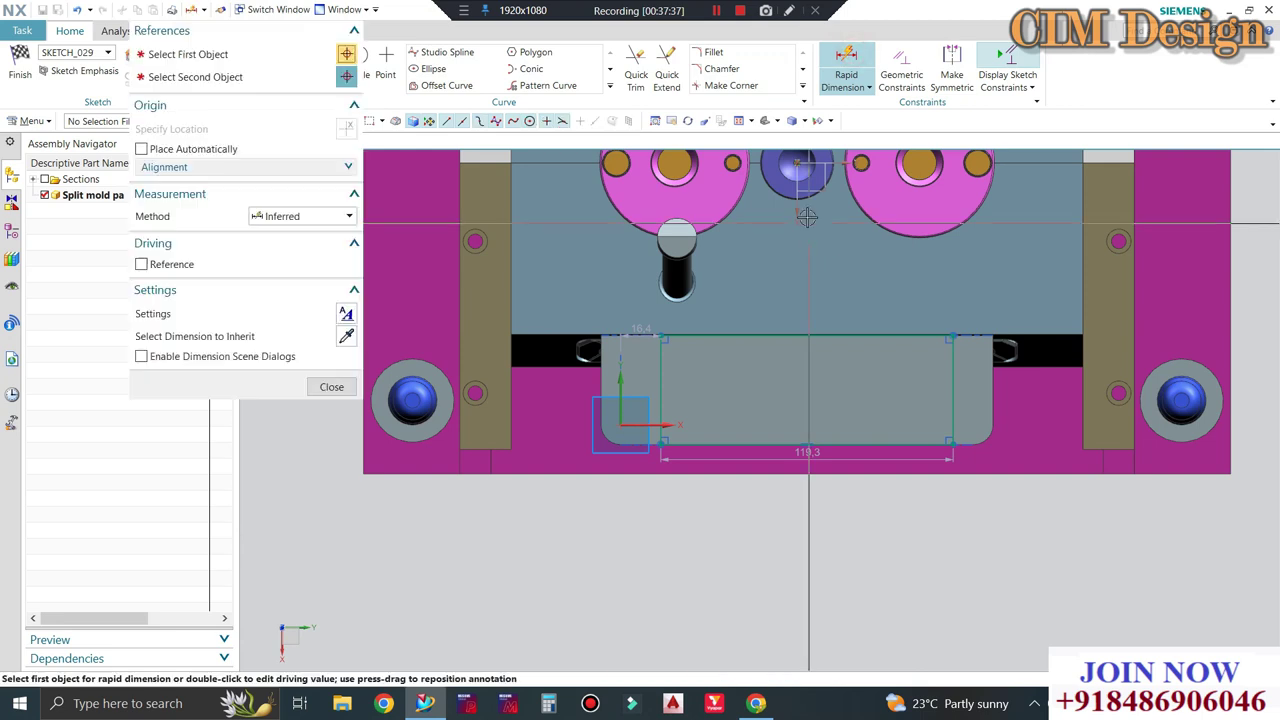
pyautogui.click(797, 218)
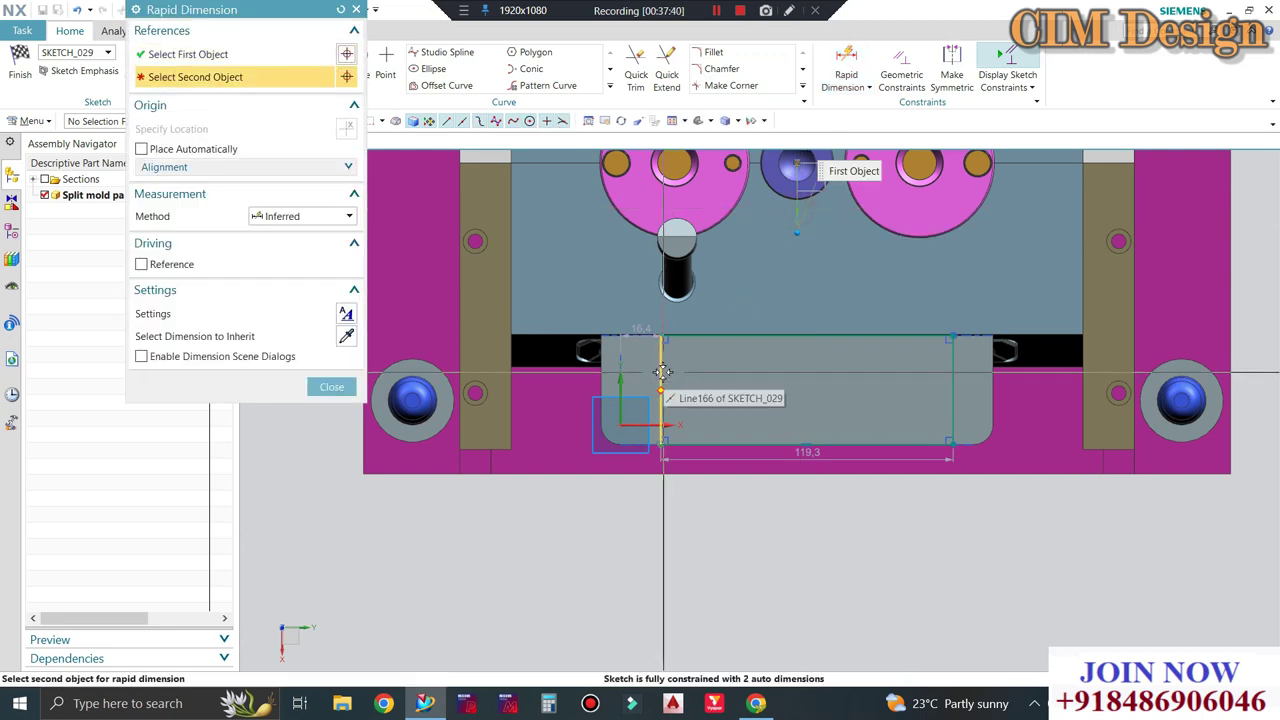
pyautogui.click(728, 533)
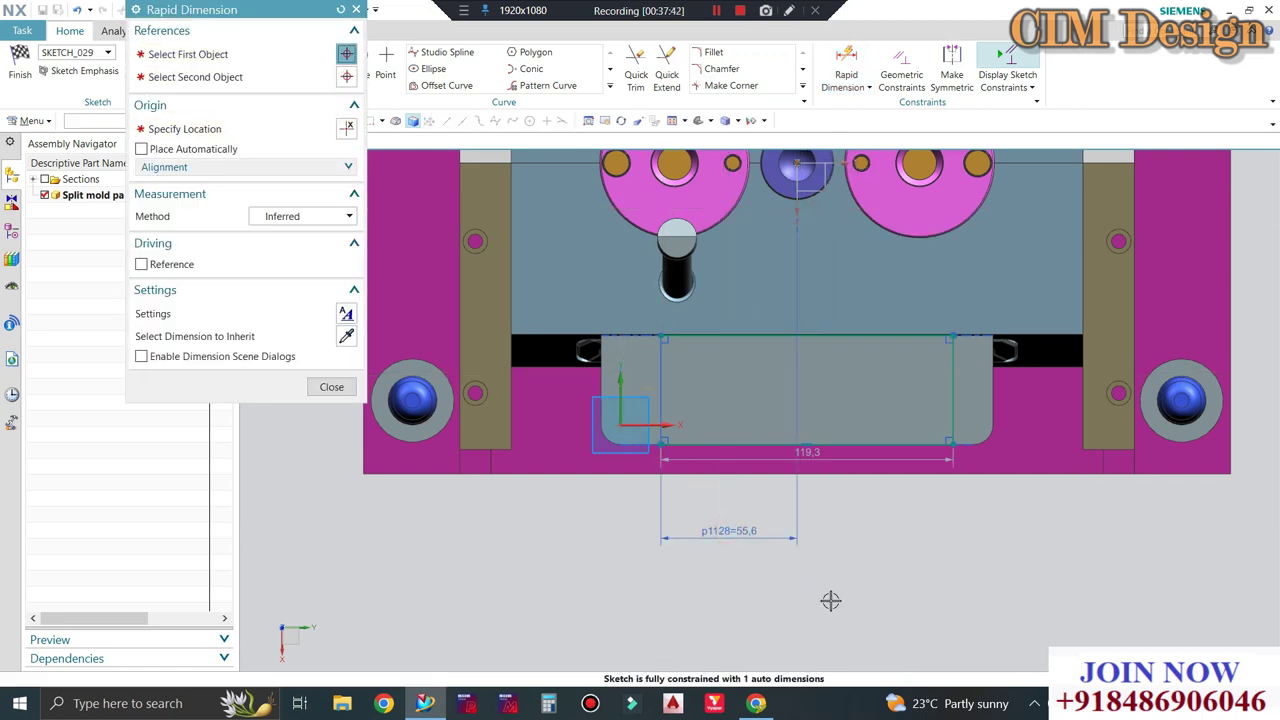
pyautogui.write('60')
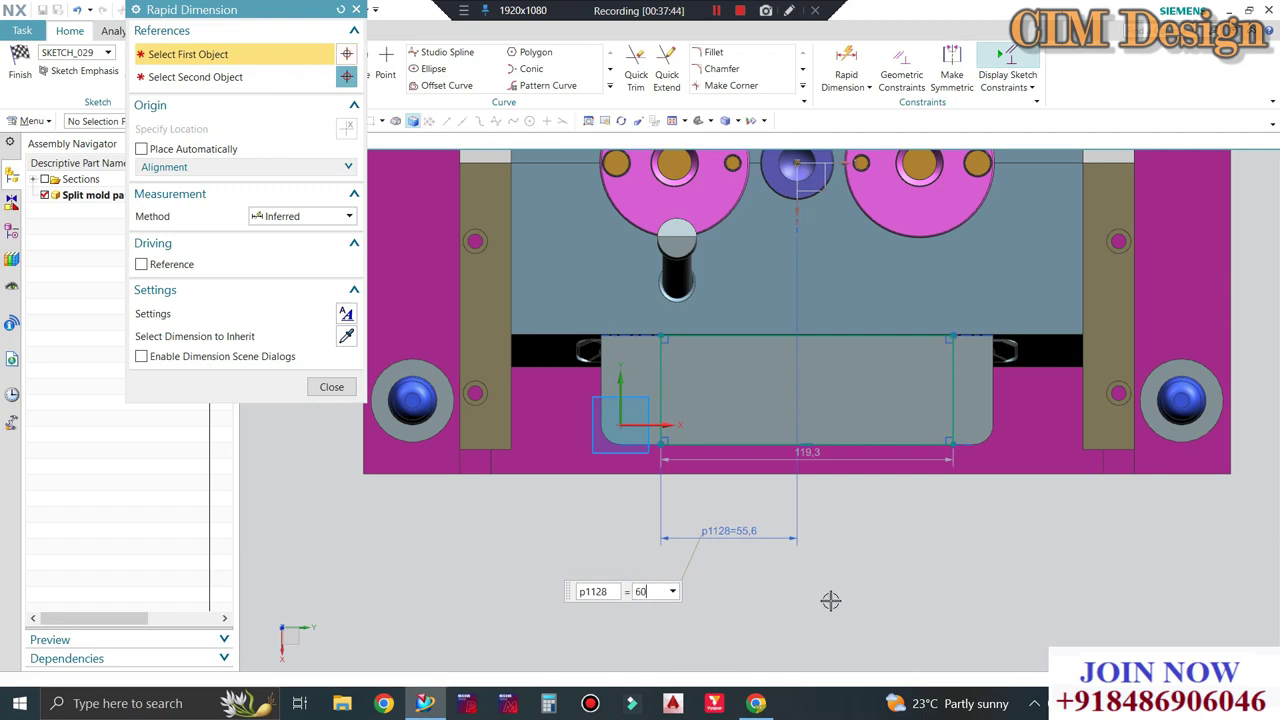
pyautogui.middleClick(829, 600)
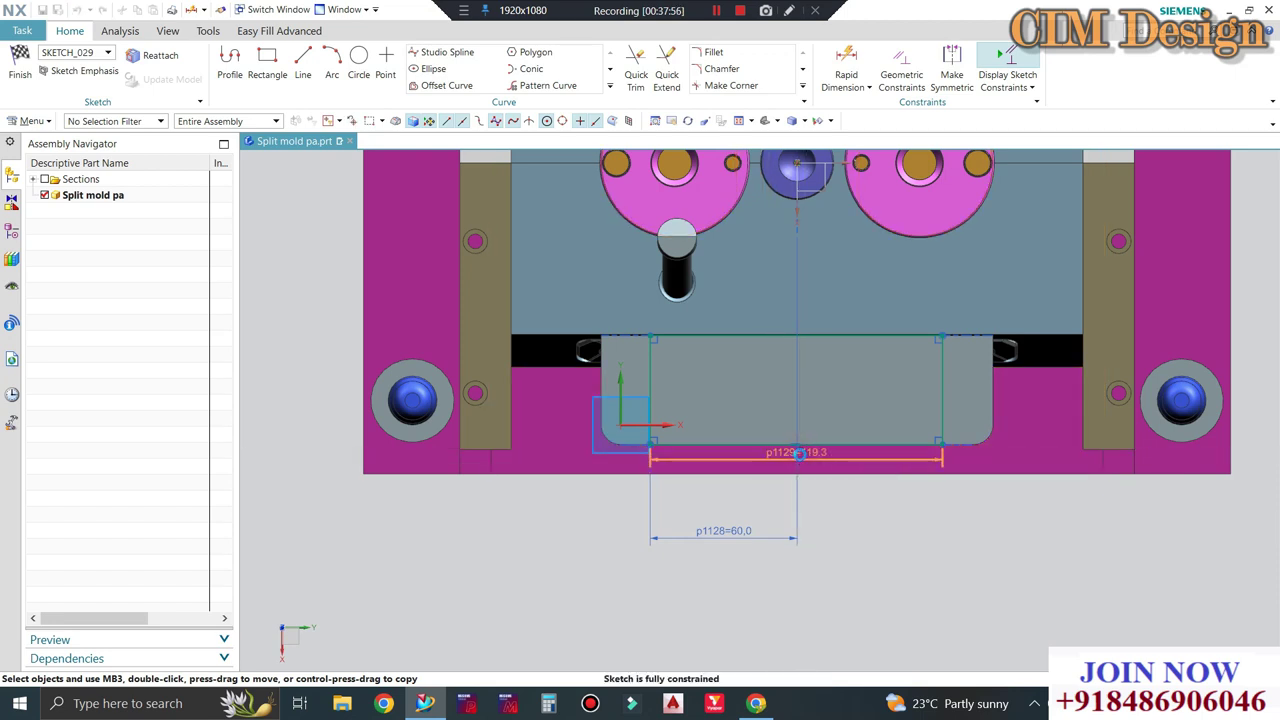
# Change the rectangle's width dimension from 119.3 to 120 mm.
pyautogui.doubleClick(797, 453)
pyautogui.write('180')
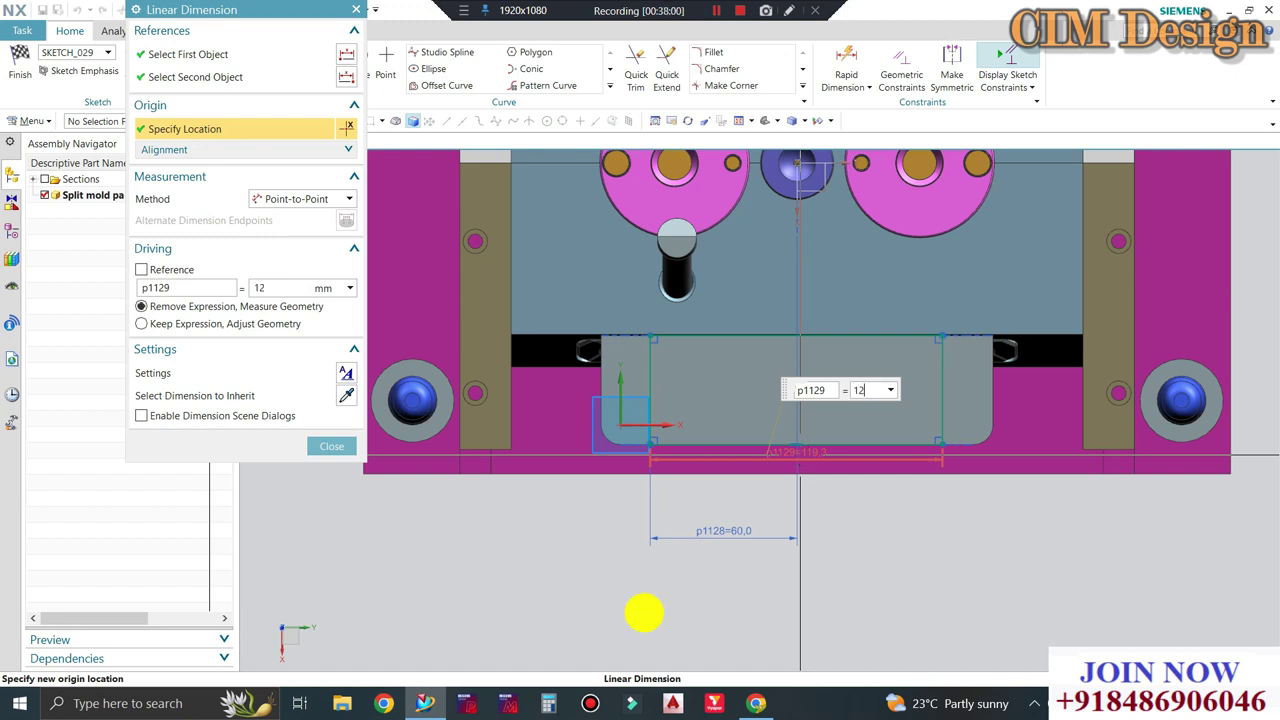
pyautogui.write('0')
pyautogui.press('Return')
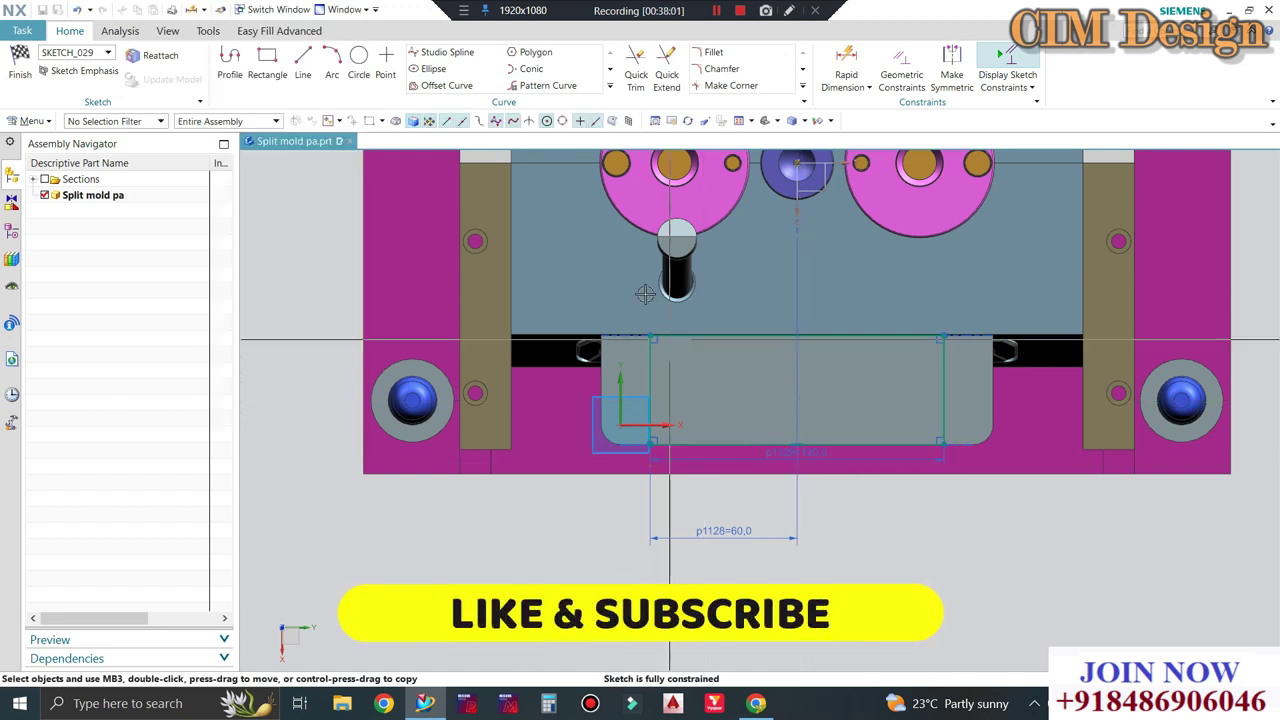
pyautogui.click(301, 65)
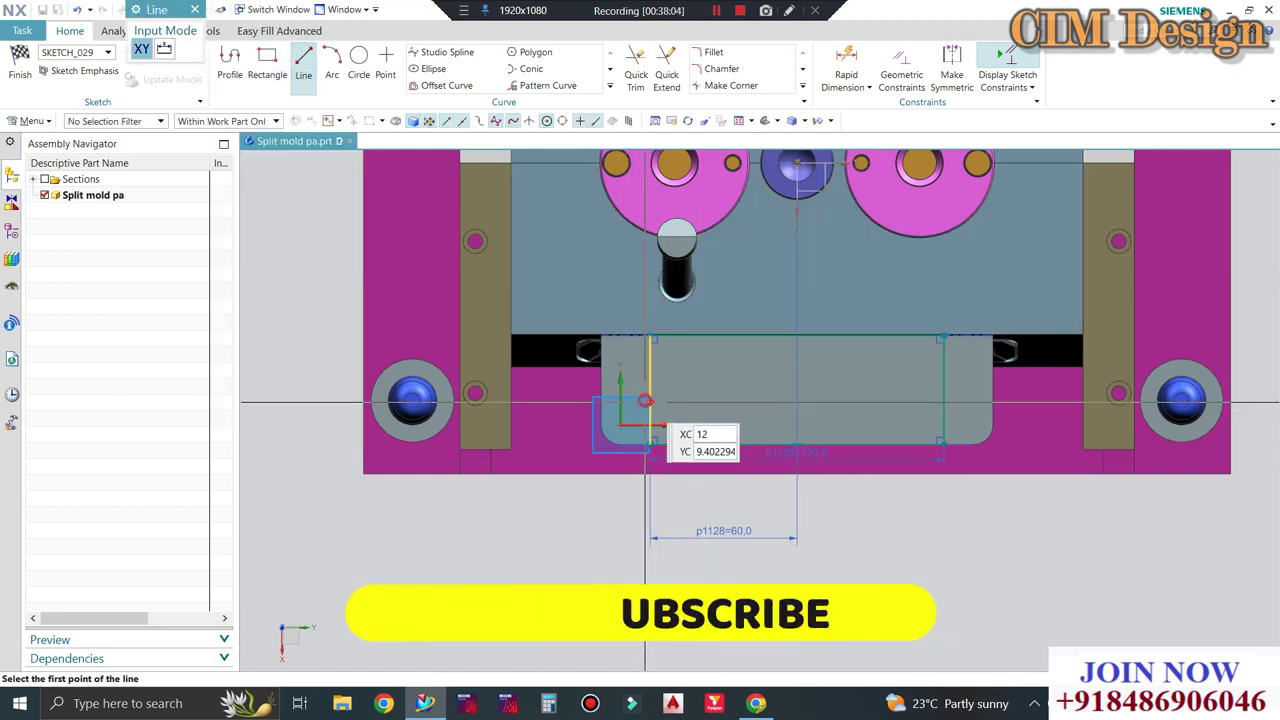
# Draw a horizontal line across the rectangle and trim the excess curves.
pyautogui.click(651, 392)
pyautogui.click(981, 400)
pyautogui.press('Escape')
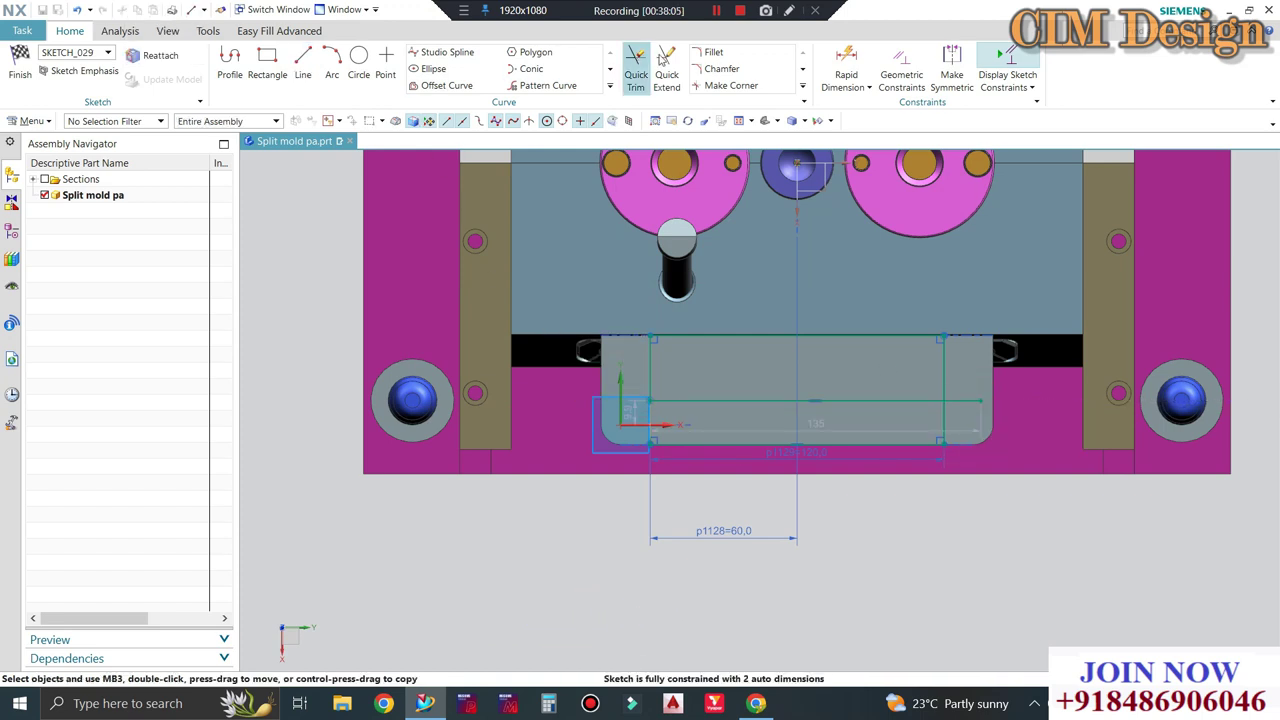
pyautogui.click(637, 65)
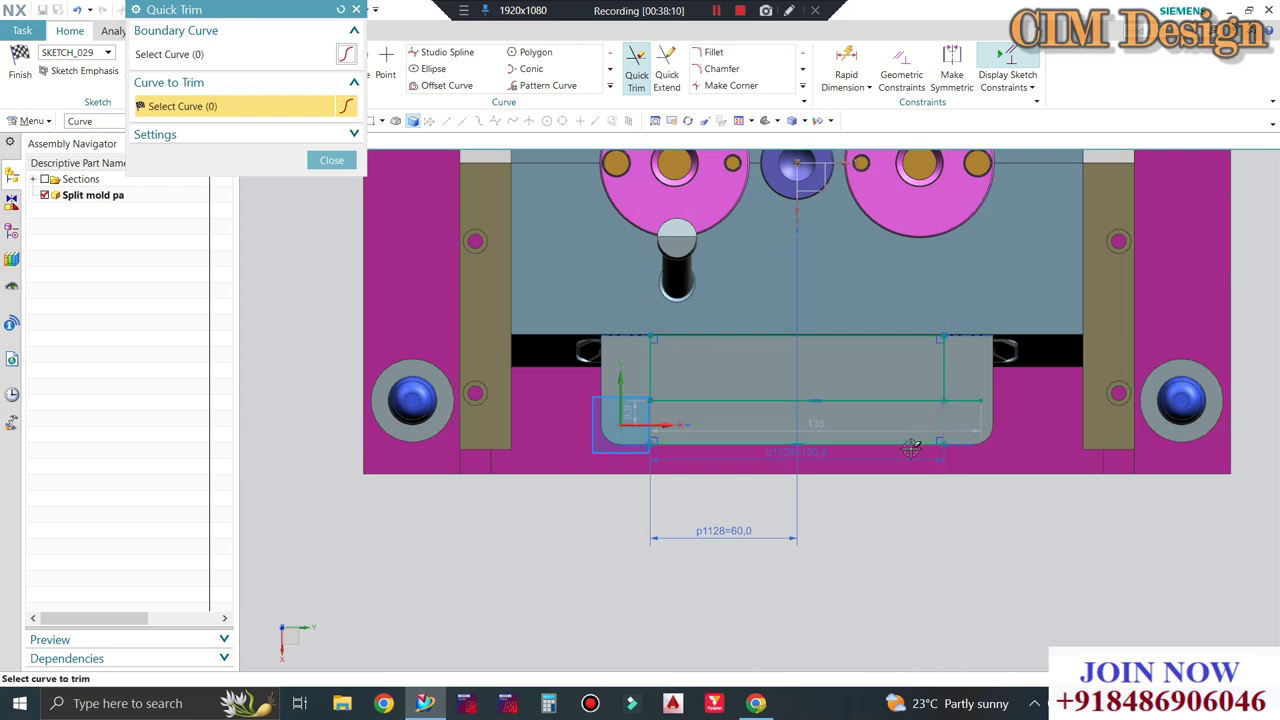
pyautogui.scroll(3, 623, 425)
pyautogui.press('Escape')
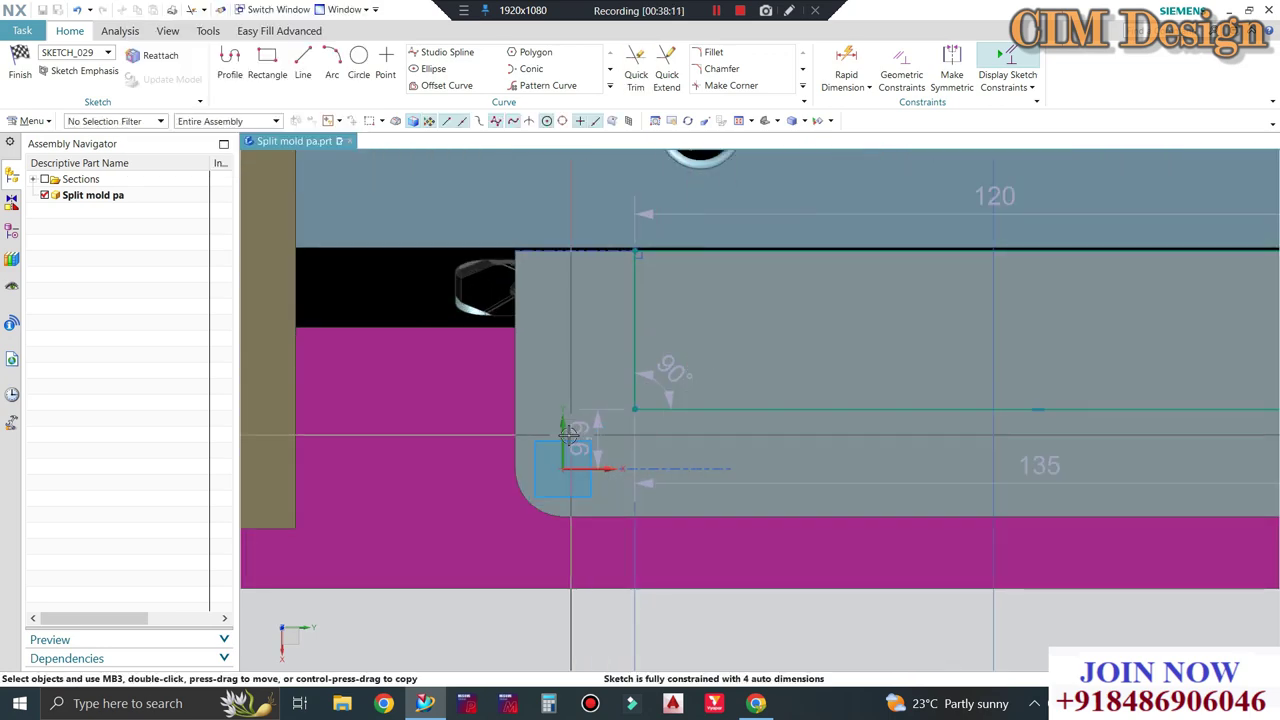
pyautogui.scroll(-1, 646, 337)
# Dimension the rectangle's right vertical edge to a 25 mm height.
pyautogui.click(860, 77)
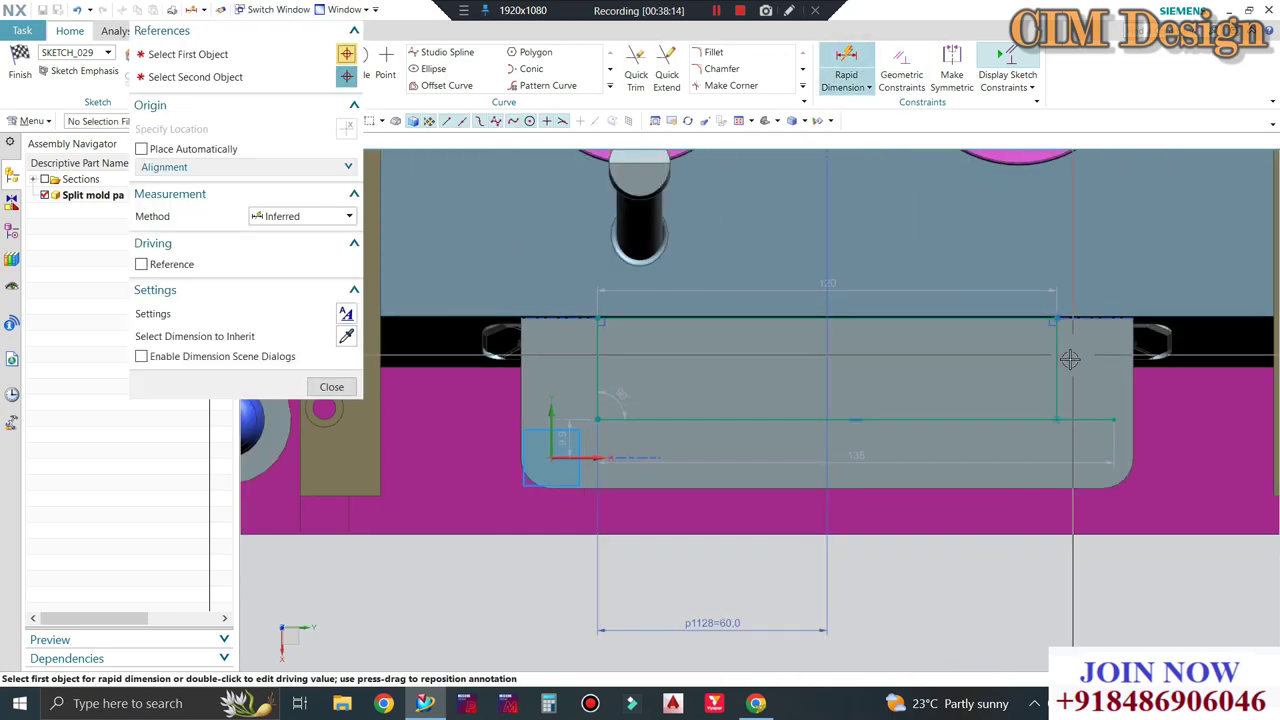
pyautogui.click(1086, 352)
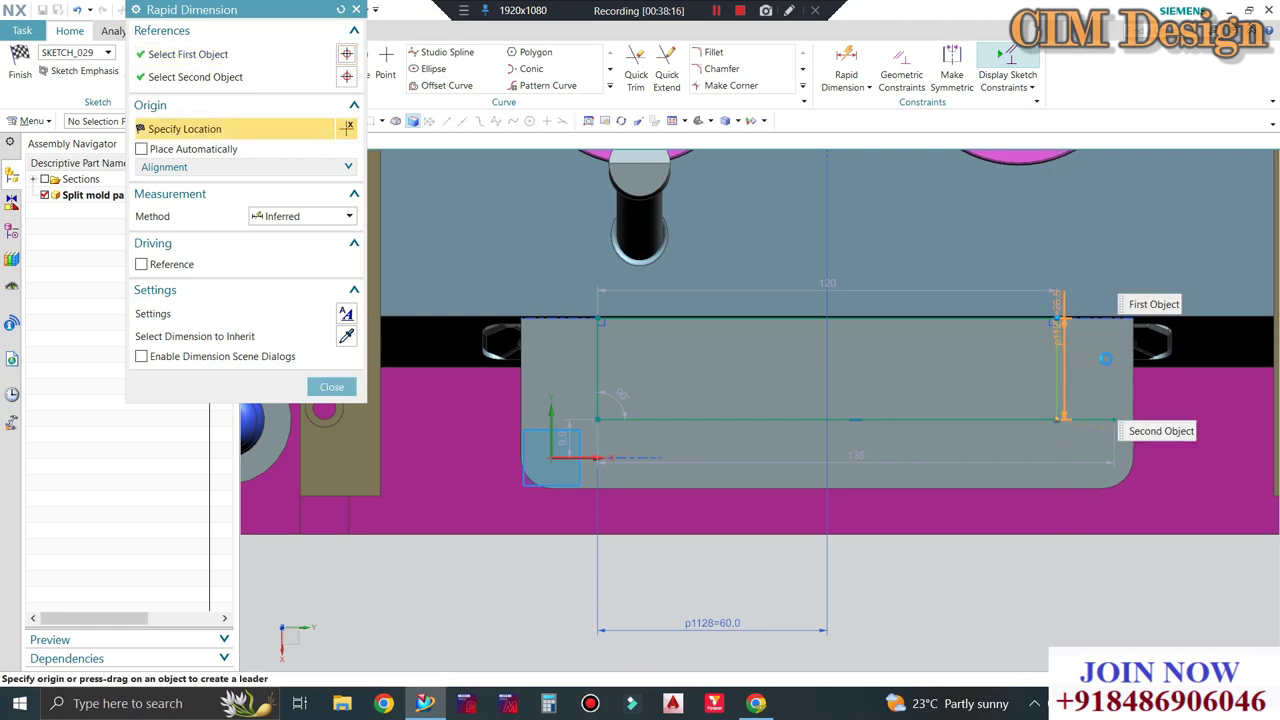
pyautogui.click(1146, 388)
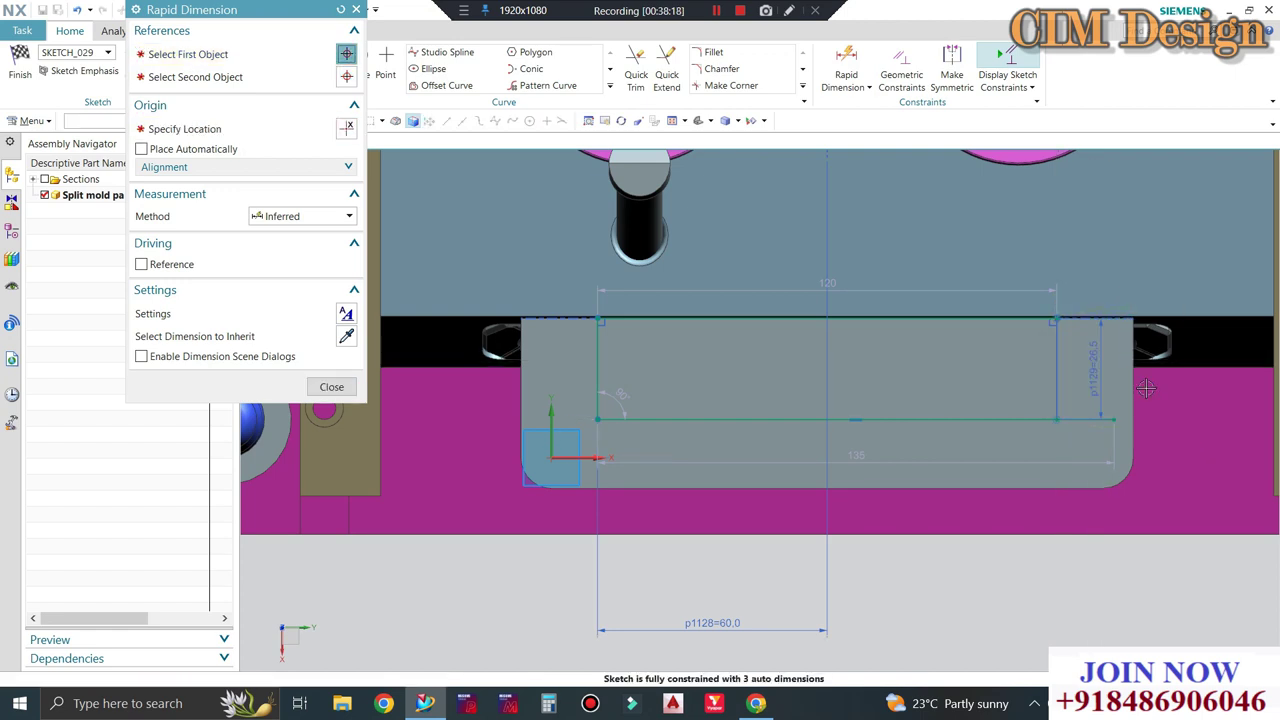
pyautogui.middleClick(1146, 388)
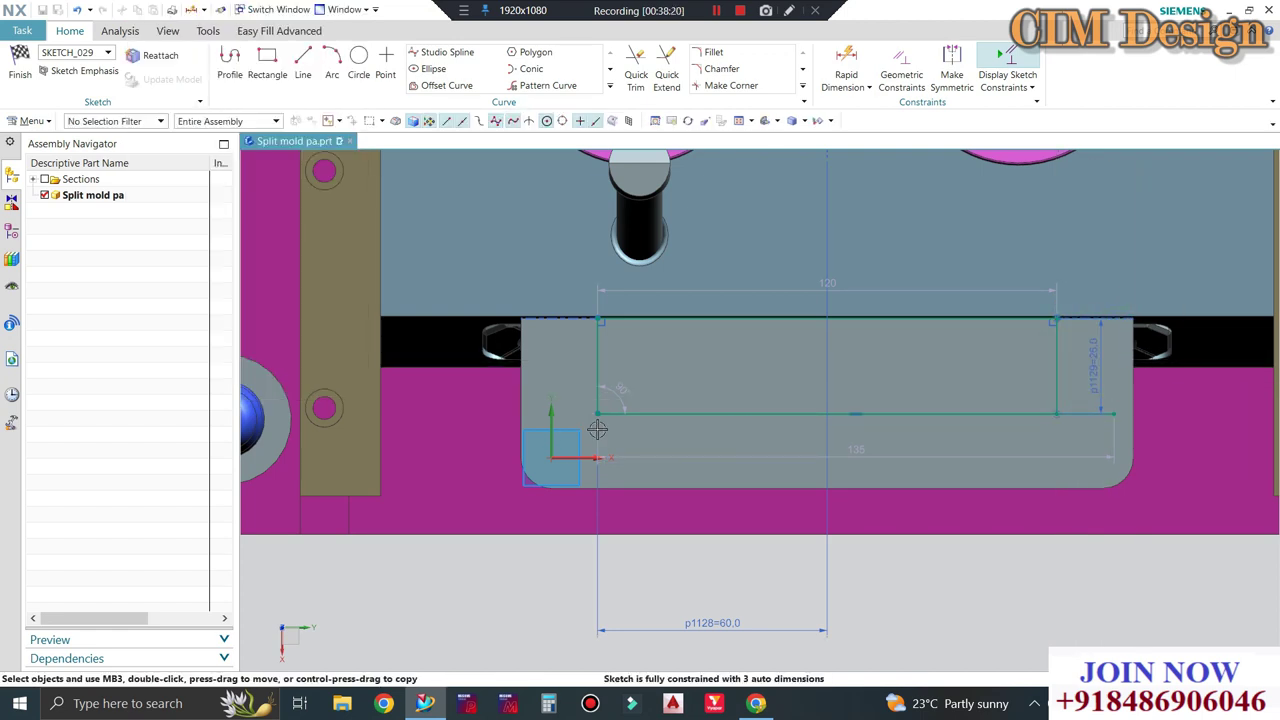
pyautogui.scroll(2, 756, 422)
pyautogui.scroll(3, 756, 422)
pyautogui.moveTo(756, 422); pyautogui.dragTo(640, 330, button='middle')
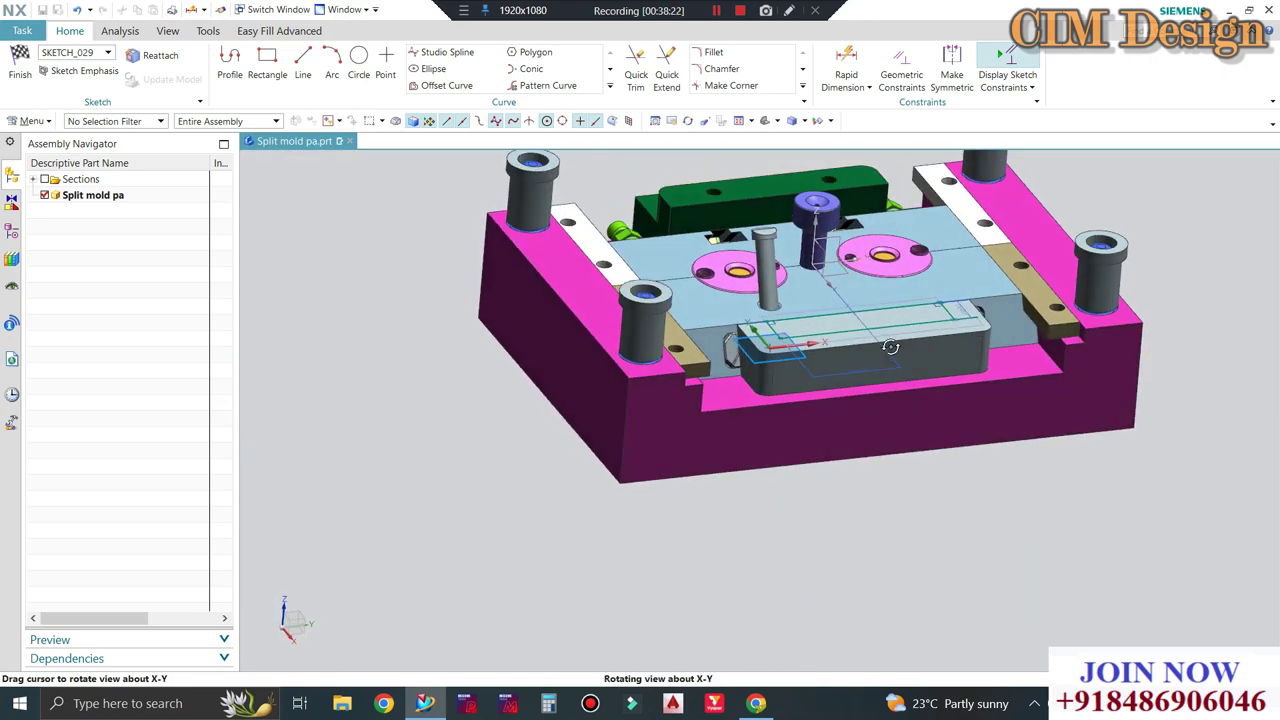
# Extrude the 120 × 25 mm sketch profile 18 mm into a new solid block.
pyautogui.click(20, 62)
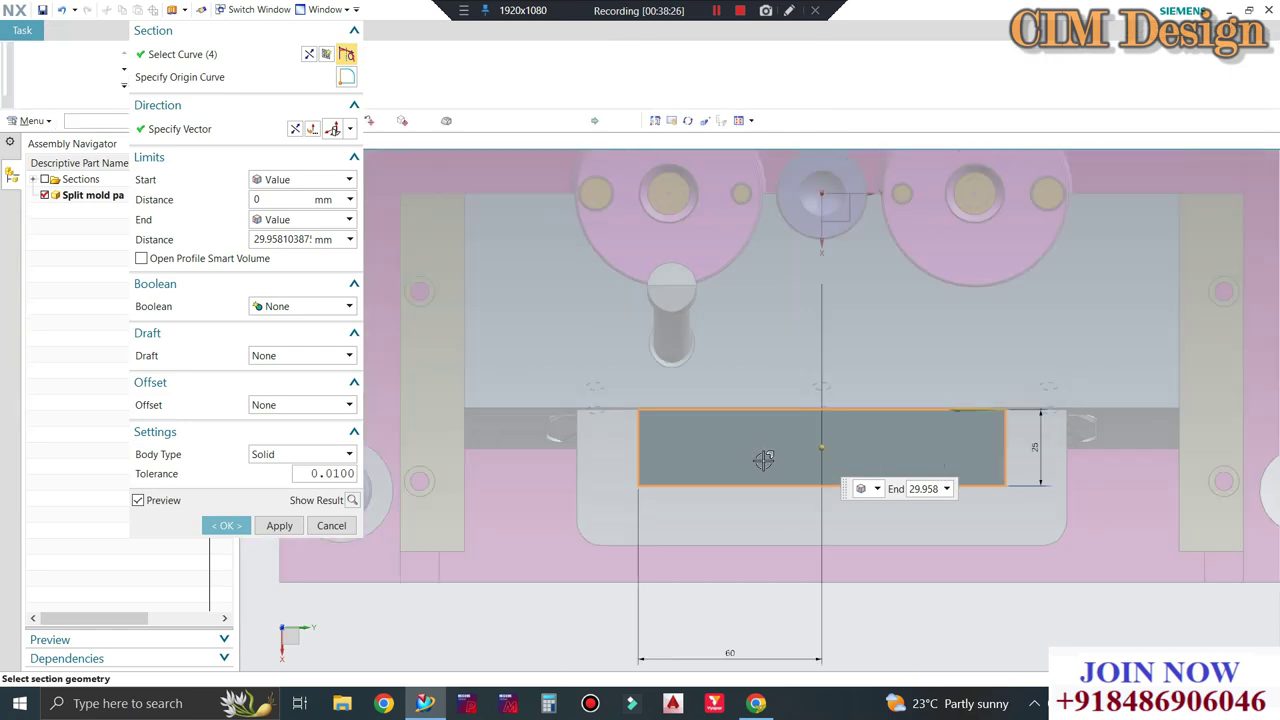
pyautogui.moveTo(719, 430); pyautogui.dragTo(810, 360, button='middle')
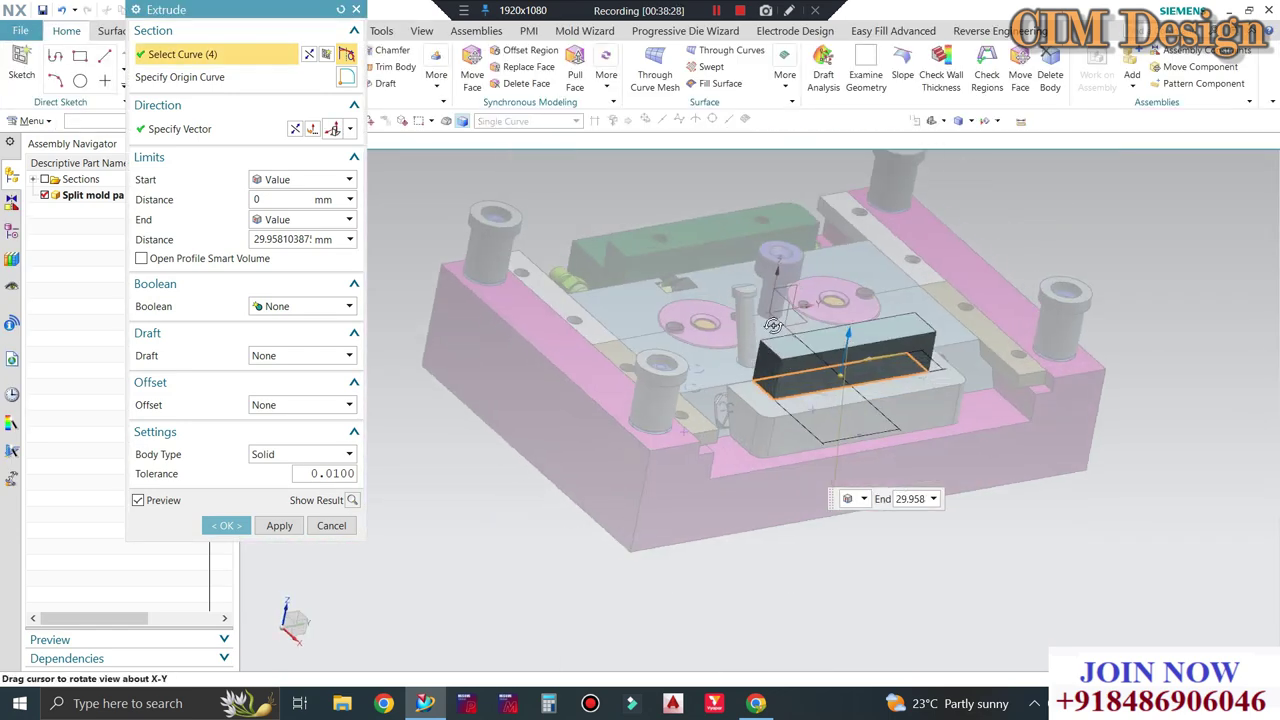
pyautogui.scroll(-2, 810, 360)
pyautogui.scroll(-2, 810, 360)
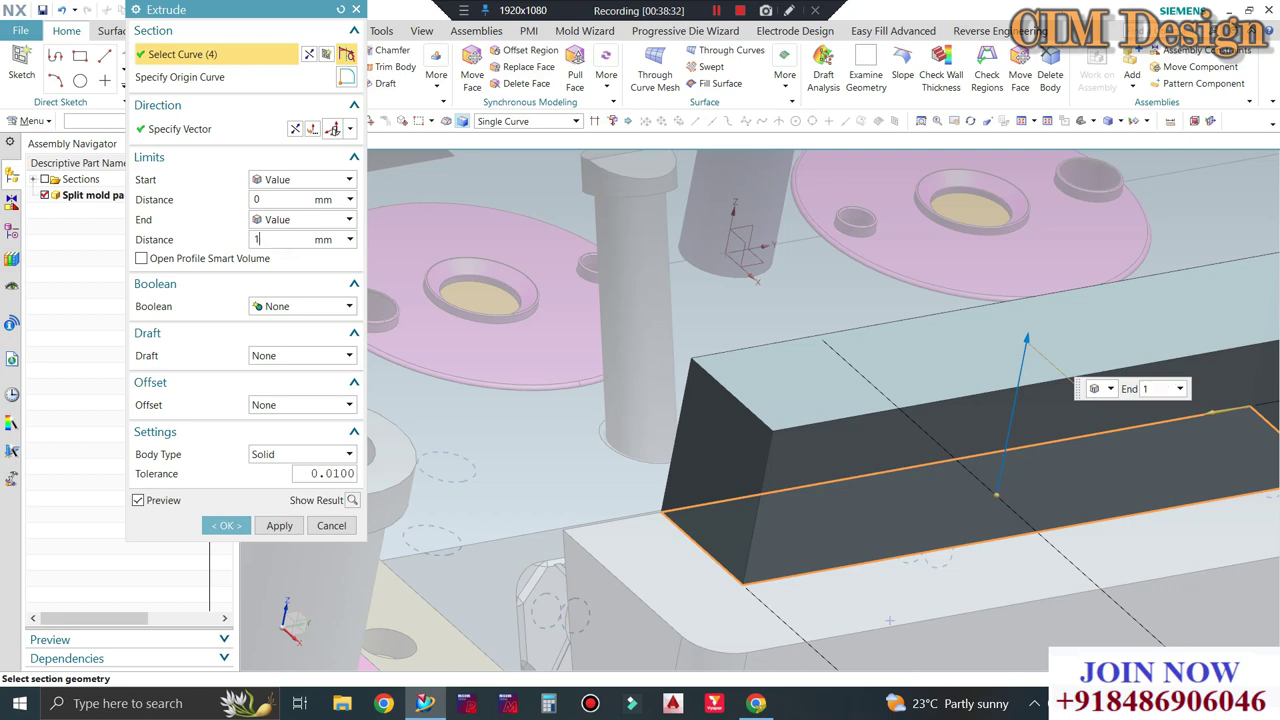
pyautogui.write('8')
pyautogui.press('Return')
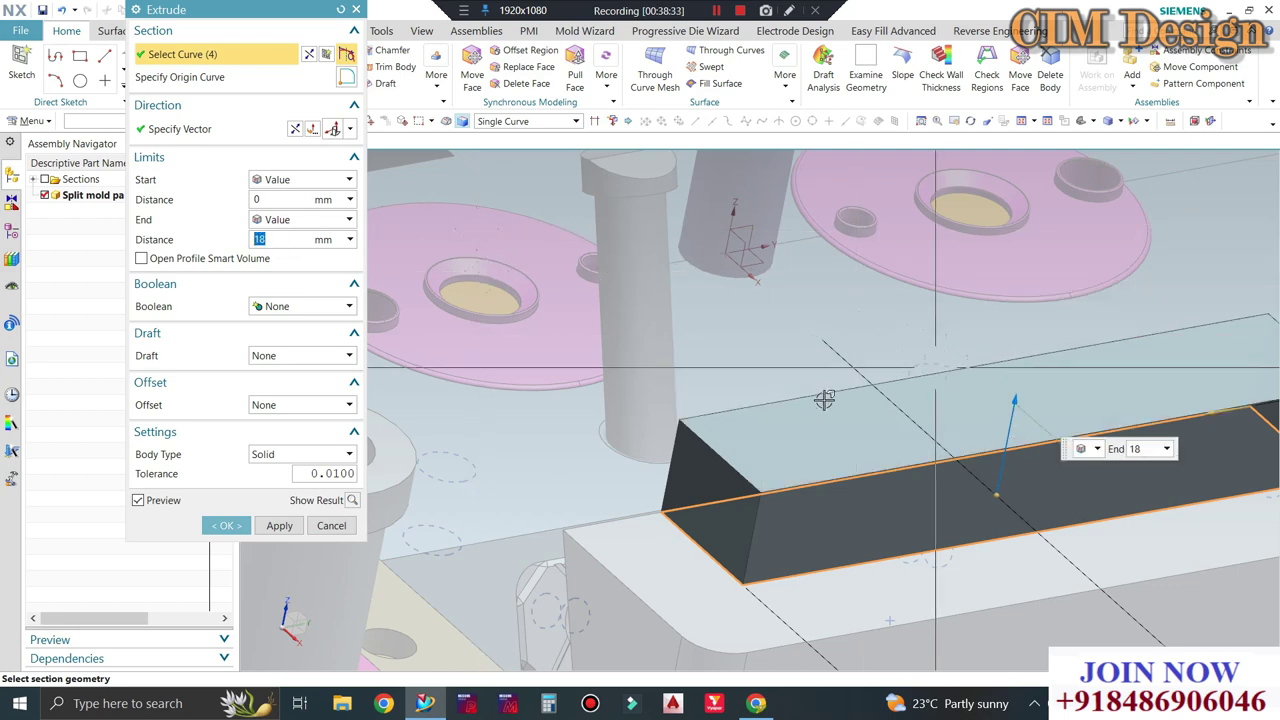
pyautogui.click(222, 526)
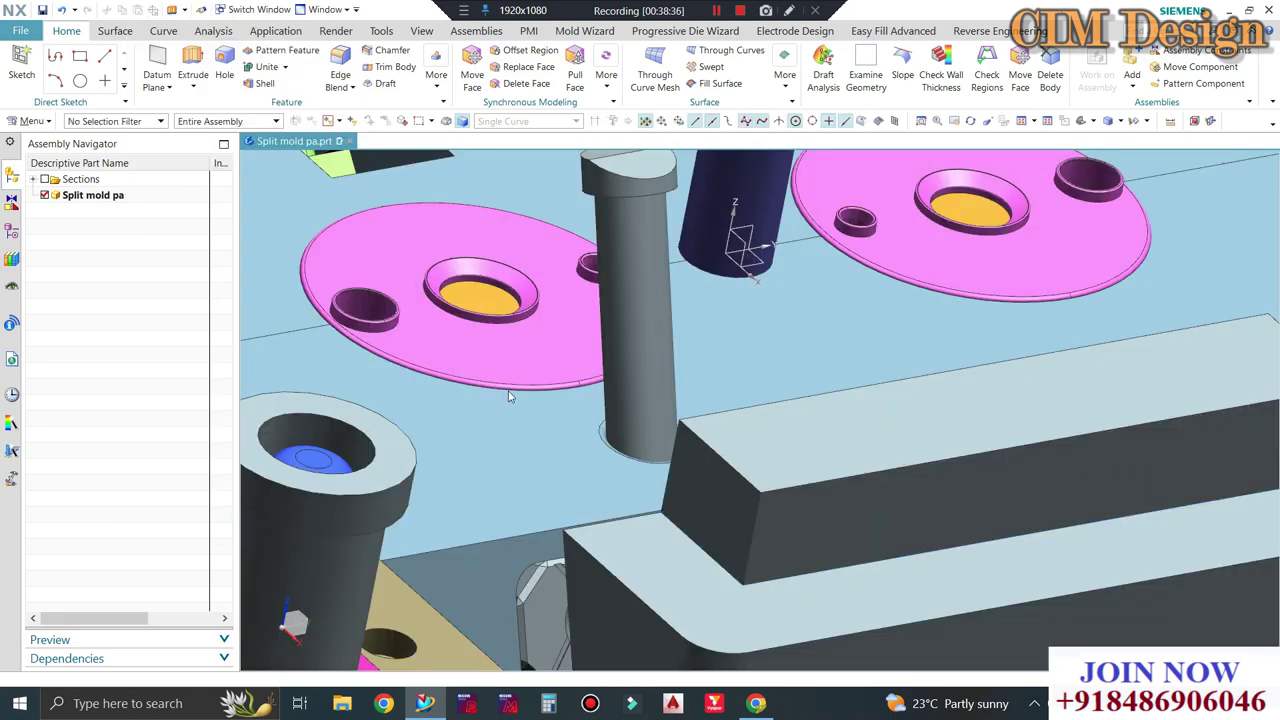
pyautogui.moveTo(1020, 434)
pyautogui.mouseDown(button='middle')
pyautogui.moveTo(755, 376)
pyautogui.moveTo(700, 400)
pyautogui.mouseUp(button='middle')
pyautogui.scroll(-2, 660, 420)
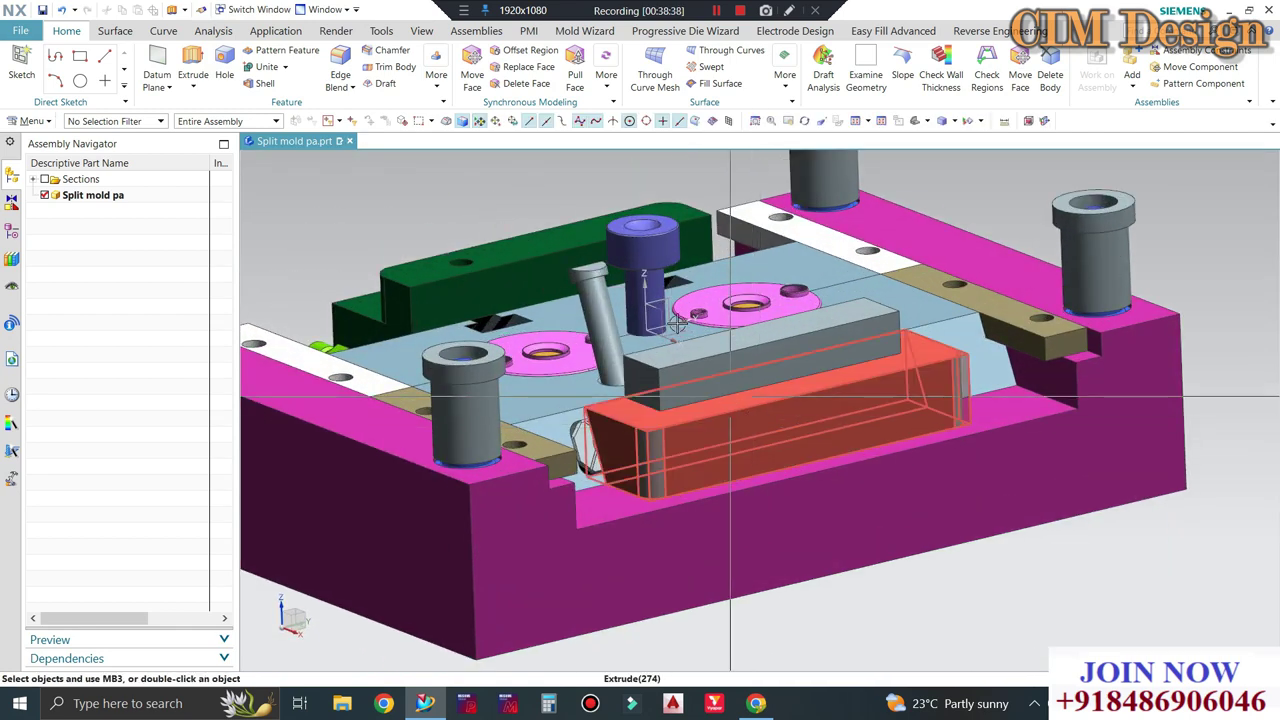
pyautogui.scroll(-2, 750, 420)
# Round the new block's four vertical edges with an 8 mm radius.
pyautogui.scroll(-2, 670, 390)
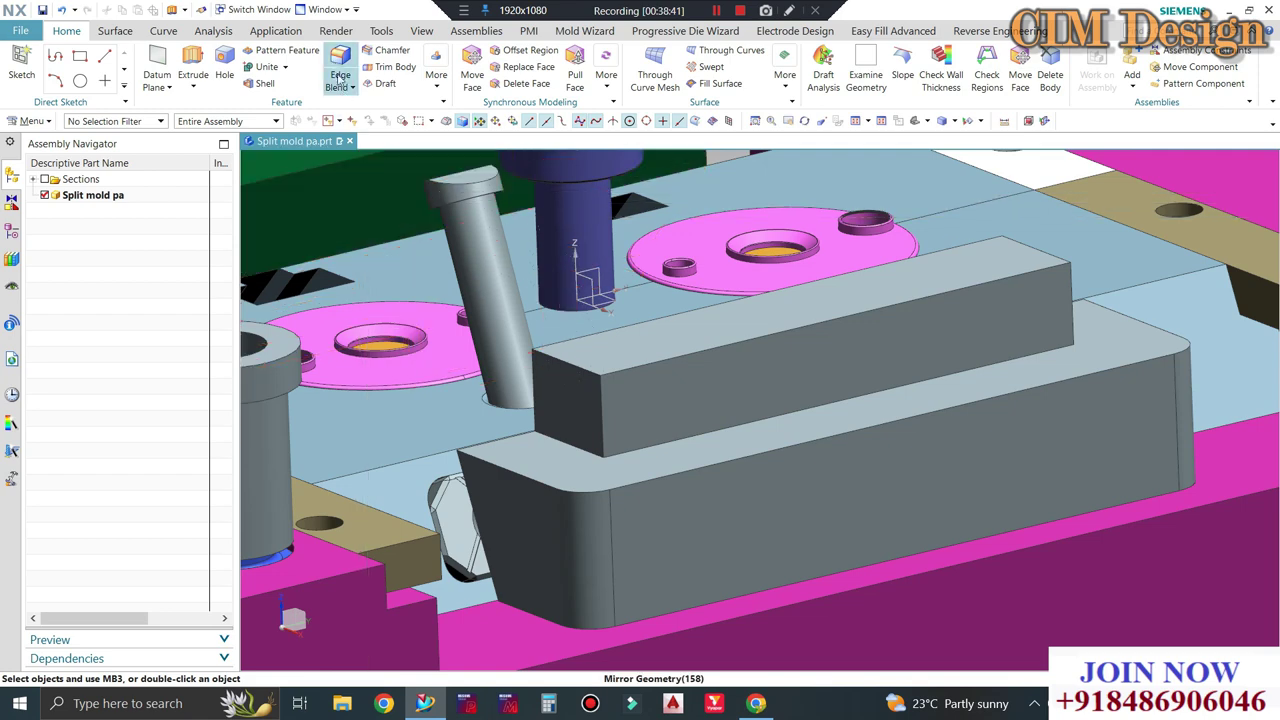
pyautogui.click(600, 410)
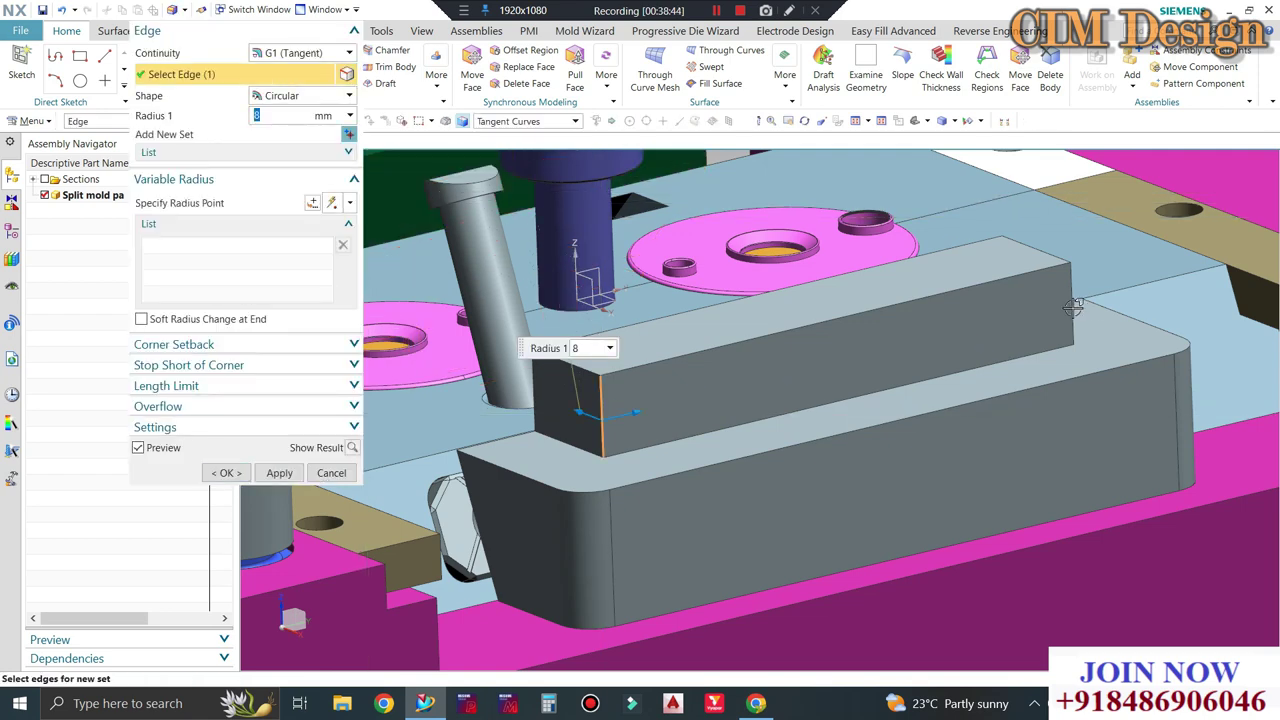
pyautogui.click(525, 393)
pyautogui.moveTo(525, 393); pyautogui.dragTo(786, 390, button='middle')
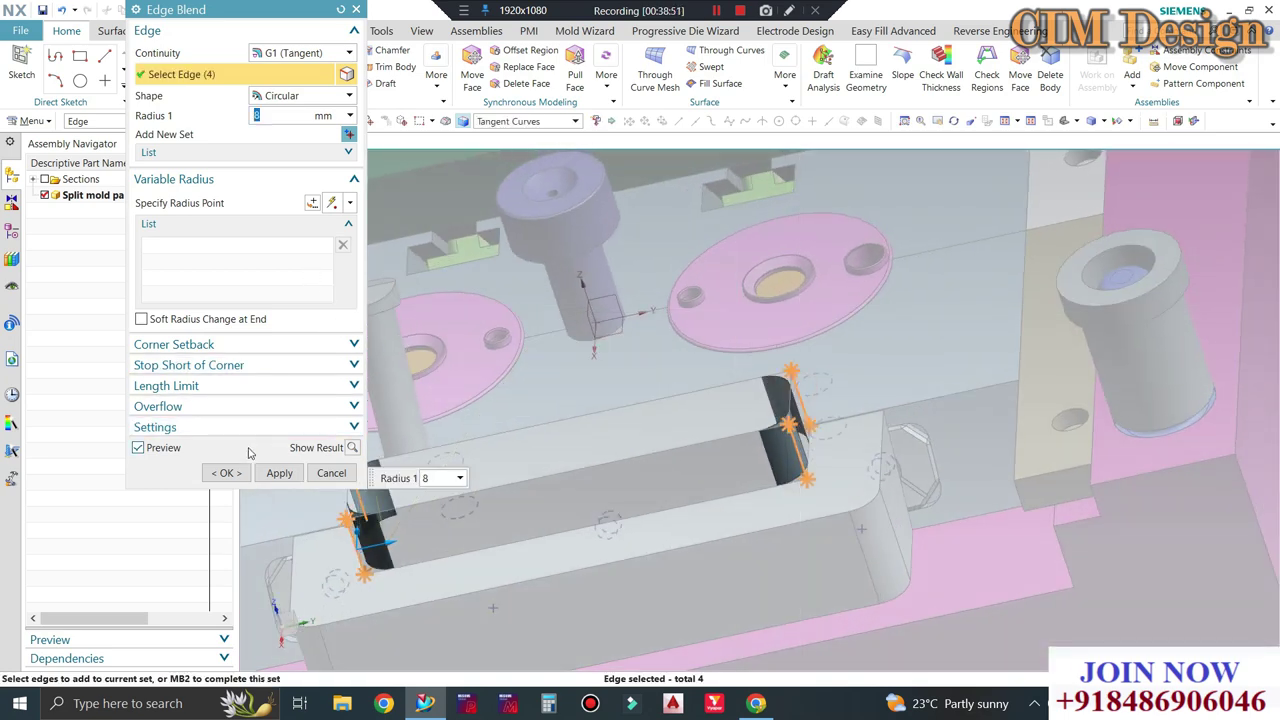
pyautogui.click(220, 480)
pyautogui.moveTo(608, 383)
pyautogui.mouseDown(button='middle')
pyautogui.moveTo(586, 428)
pyautogui.moveTo(642, 413)
pyautogui.mouseUp(button='middle')
pyautogui.scroll(3, 642, 413)
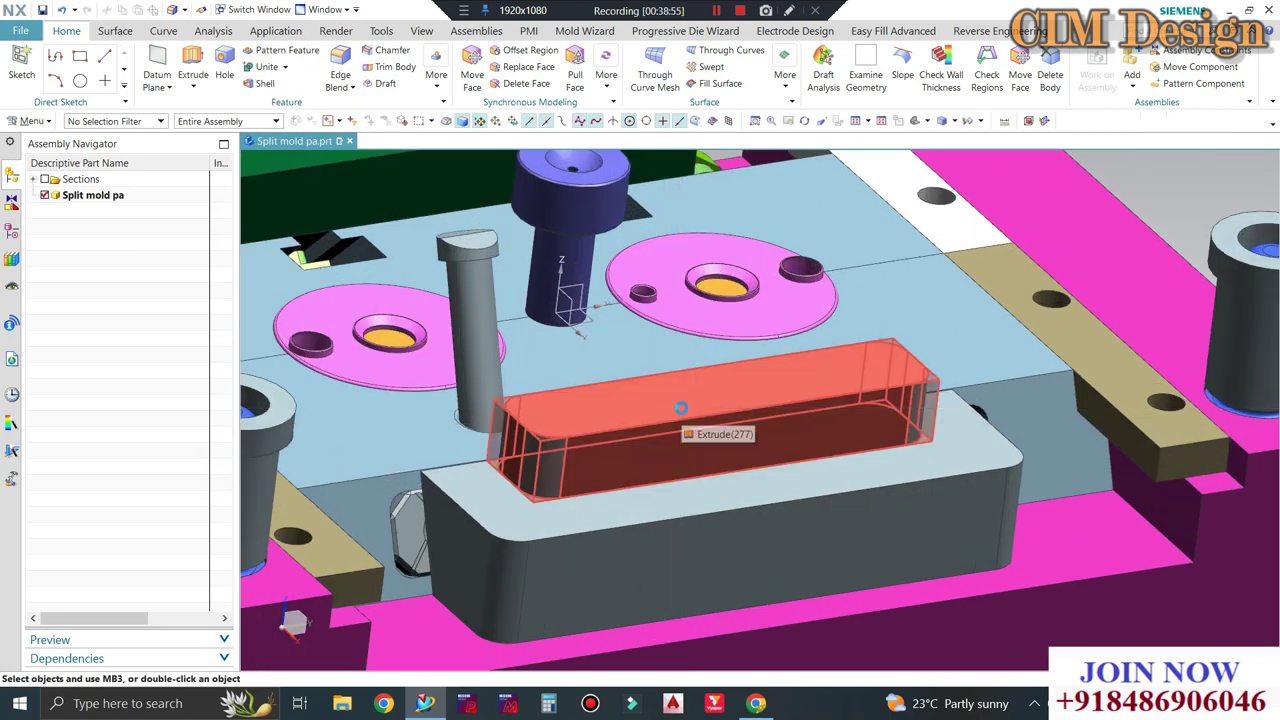
# Select the large plate body among overlapping bodies, then clear the selection.
pyautogui.click(680, 407)
pyautogui.click(683, 410)
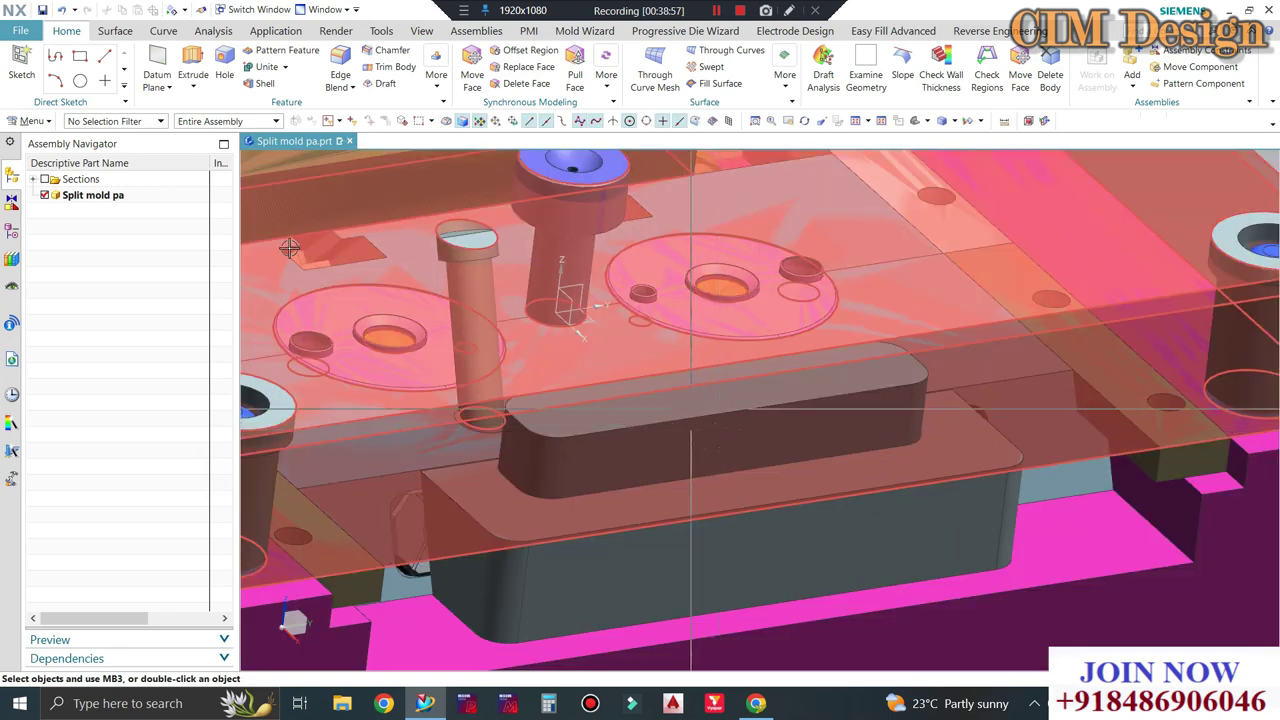
pyautogui.press('Escape')
# Subtract the rounded block from the plate to cut a rounded pocket.
pyautogui.click(273, 102)
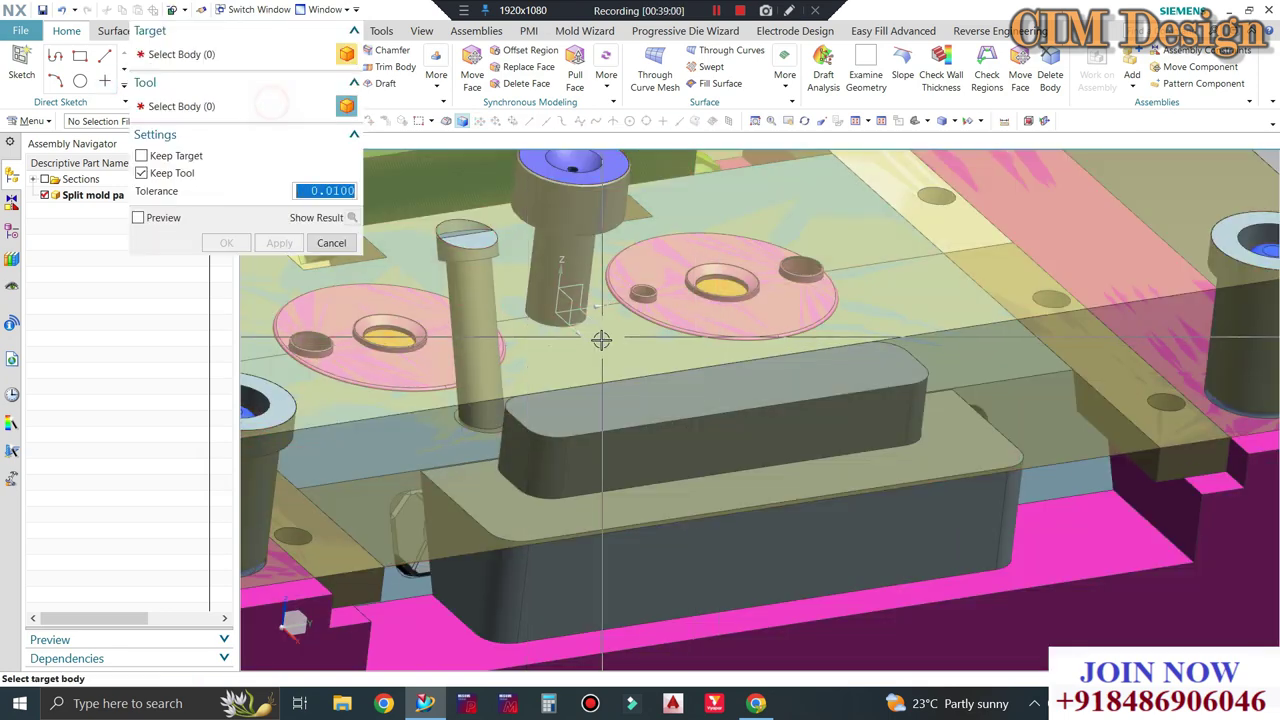
pyautogui.click(605, 432)
pyautogui.click(580, 422)
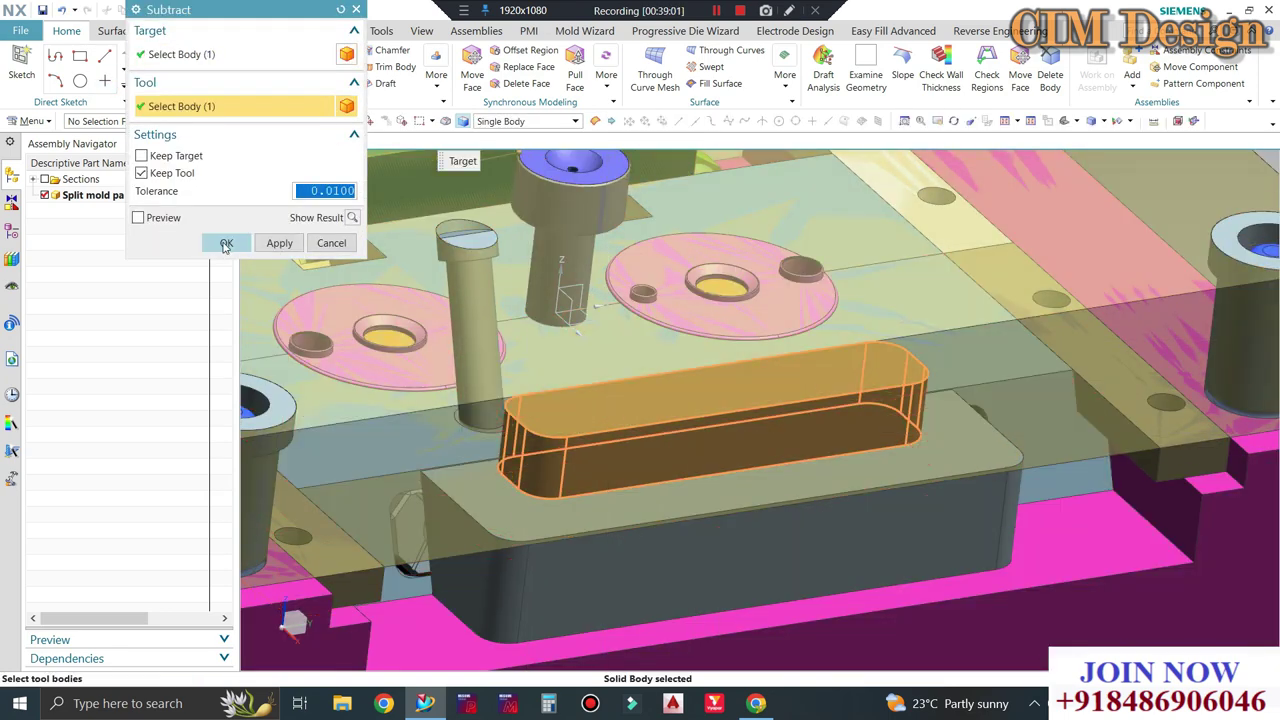
pyautogui.click(226, 243)
pyautogui.scroll(2, 649, 397)
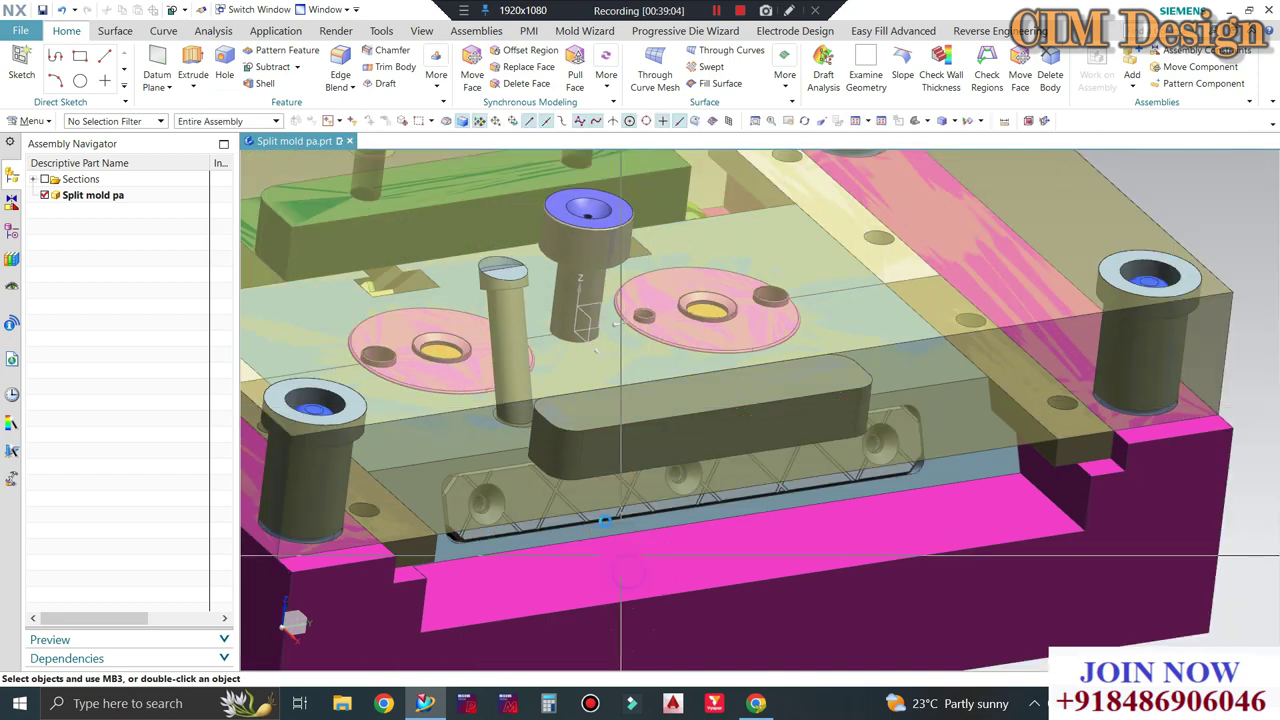
pyautogui.scroll(-3, 561, 441)
pyautogui.scroll(3, 561, 441)
# Hide every body except the plate.
pyautogui.moveTo(626, 277); pyautogui.dragTo(632, 355, button='middle')
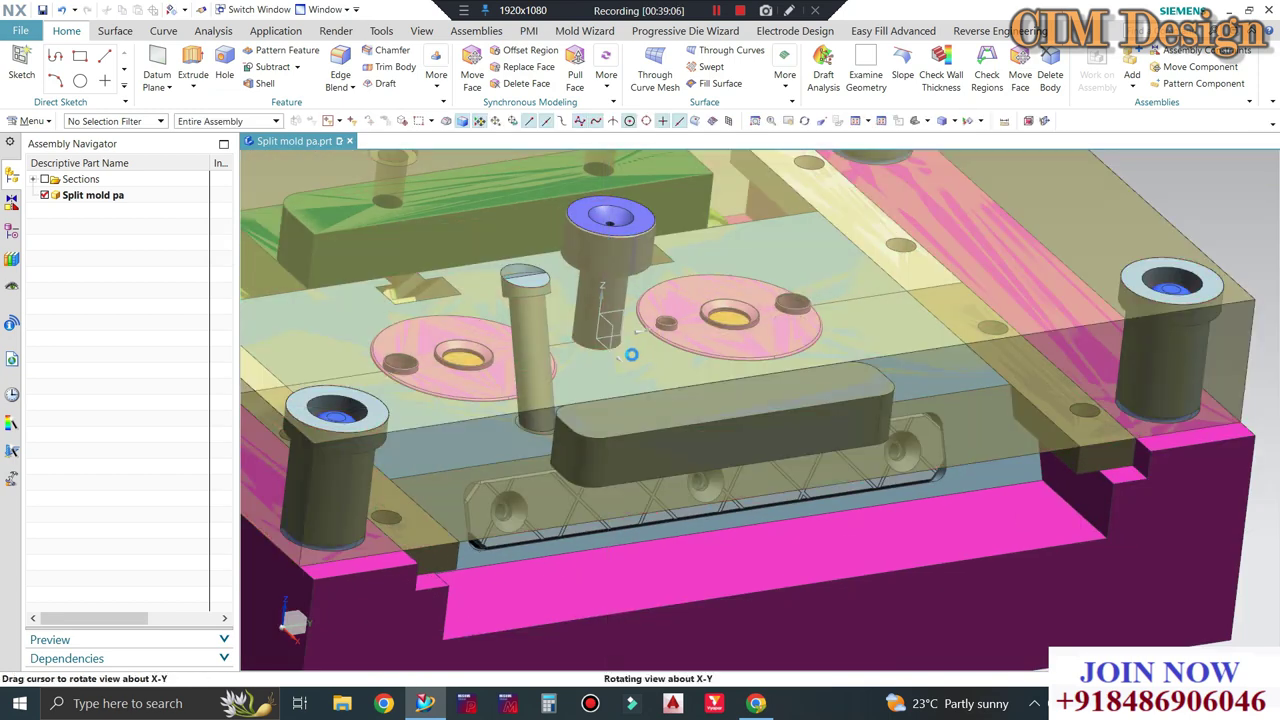
pyautogui.hotkey('ctrl', 'b')
pyautogui.hotkey('ctrl', 'a')
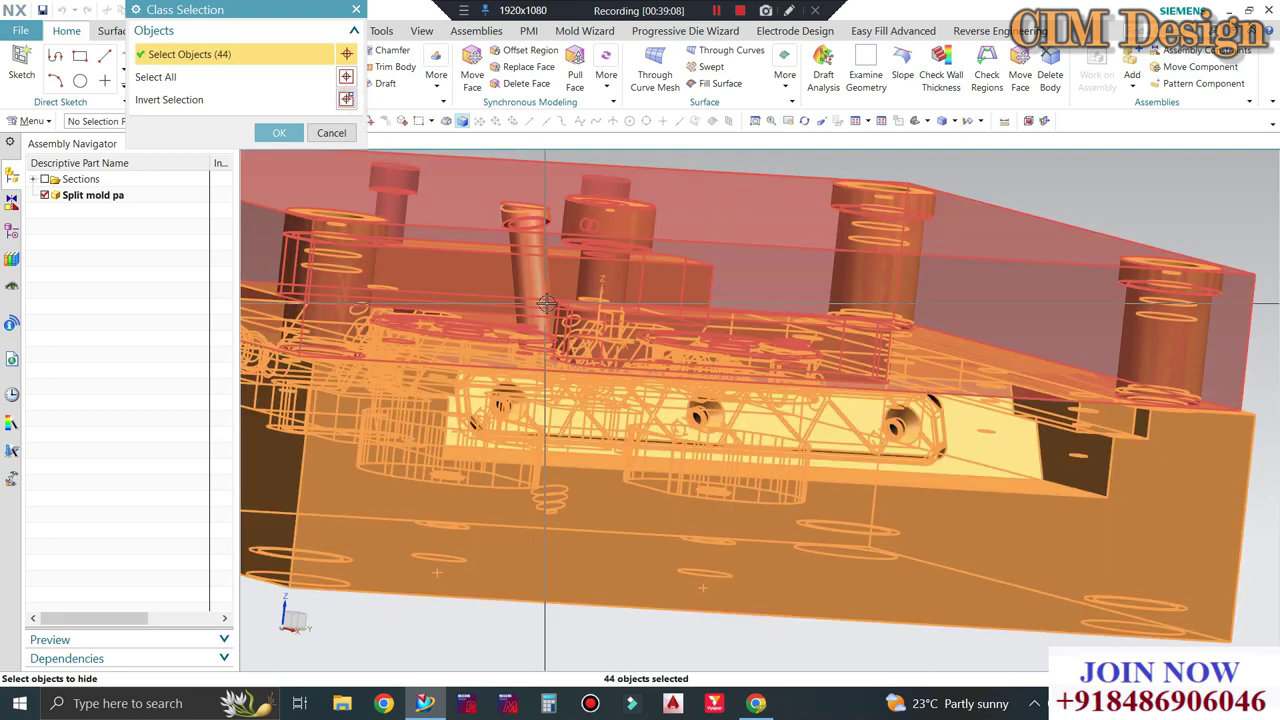
pyautogui.middleClick(651, 400)
pyautogui.moveTo(651, 400)
pyautogui.mouseDown(button='middle')
pyautogui.moveTo(600, 430)
pyautogui.moveTo(560, 400)
pyautogui.mouseUp(button='middle')
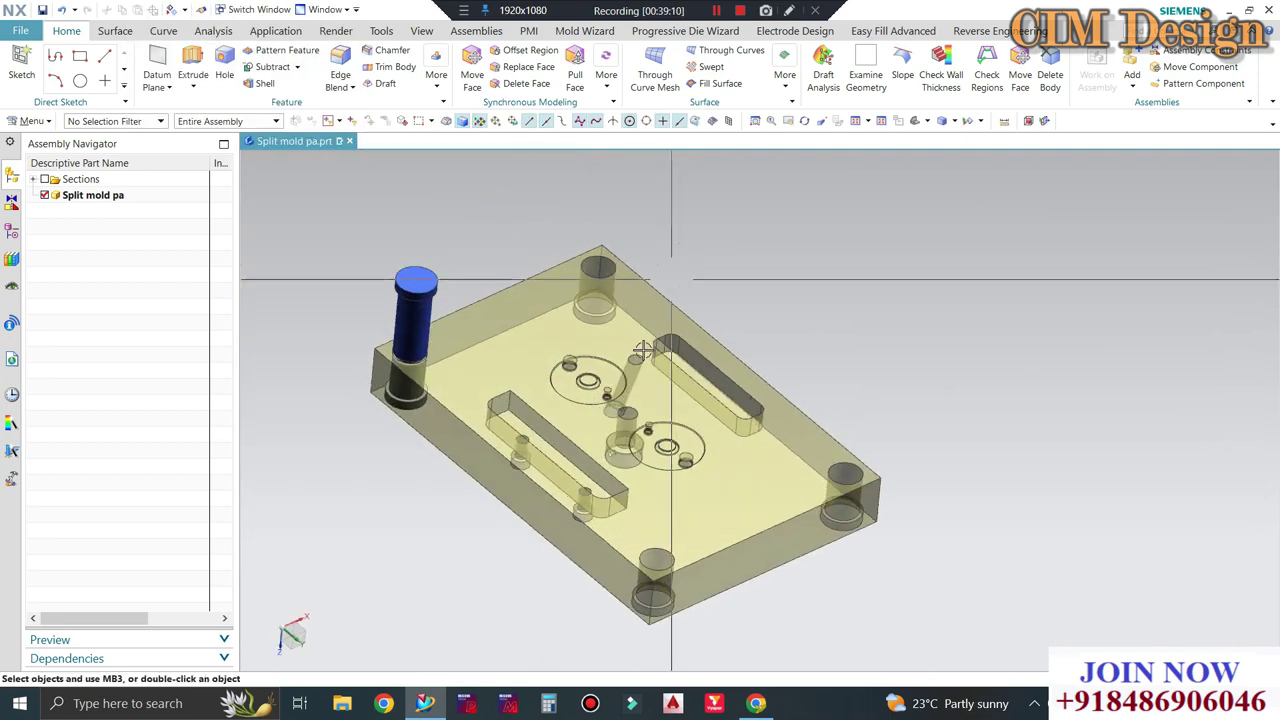
pyautogui.scroll(-3, 520, 300)
# Resize the four slot-end blend faces of the plate to a 6 mm radius.
pyautogui.click(606, 80)
pyautogui.click(728, 122)
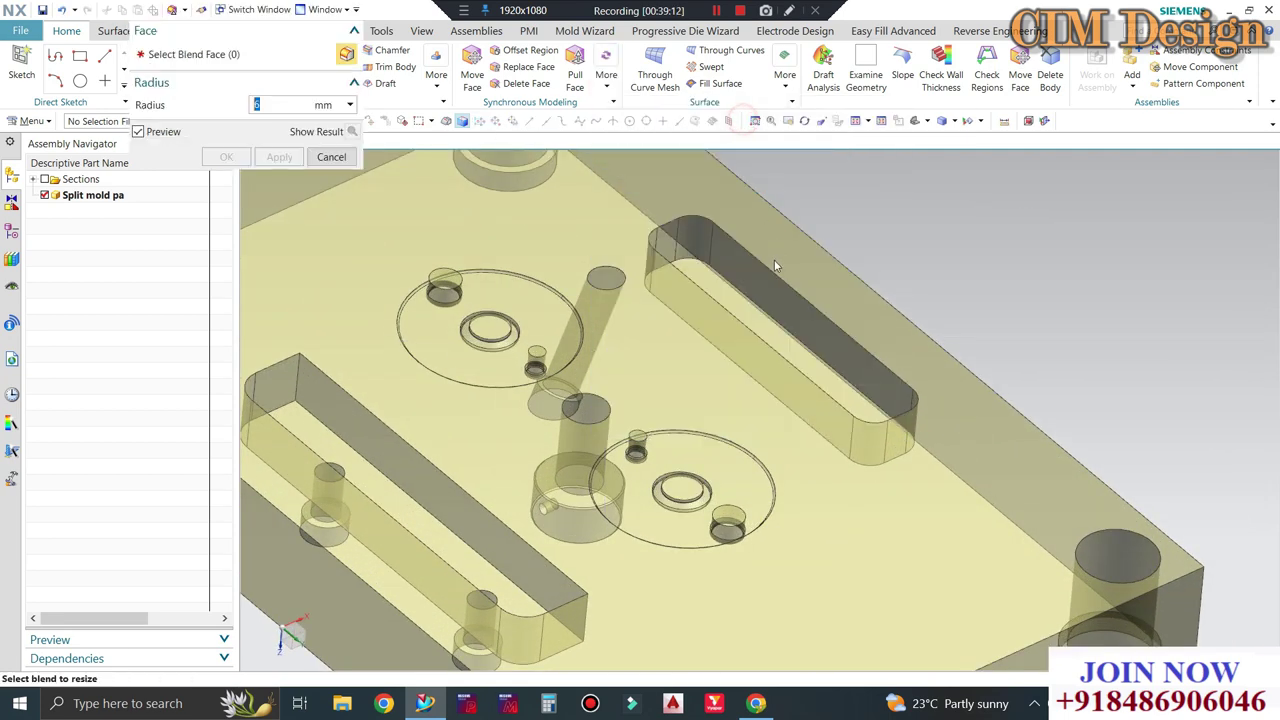
pyautogui.click(676, 289)
pyautogui.moveTo(676, 289)
pyautogui.mouseDown(button='middle')
pyautogui.moveTo(757, 229)
pyautogui.moveTo(825, 347)
pyautogui.moveTo(865, 358)
pyautogui.mouseUp(button='middle')
pyautogui.click(757, 229)
pyautogui.click(870, 355)
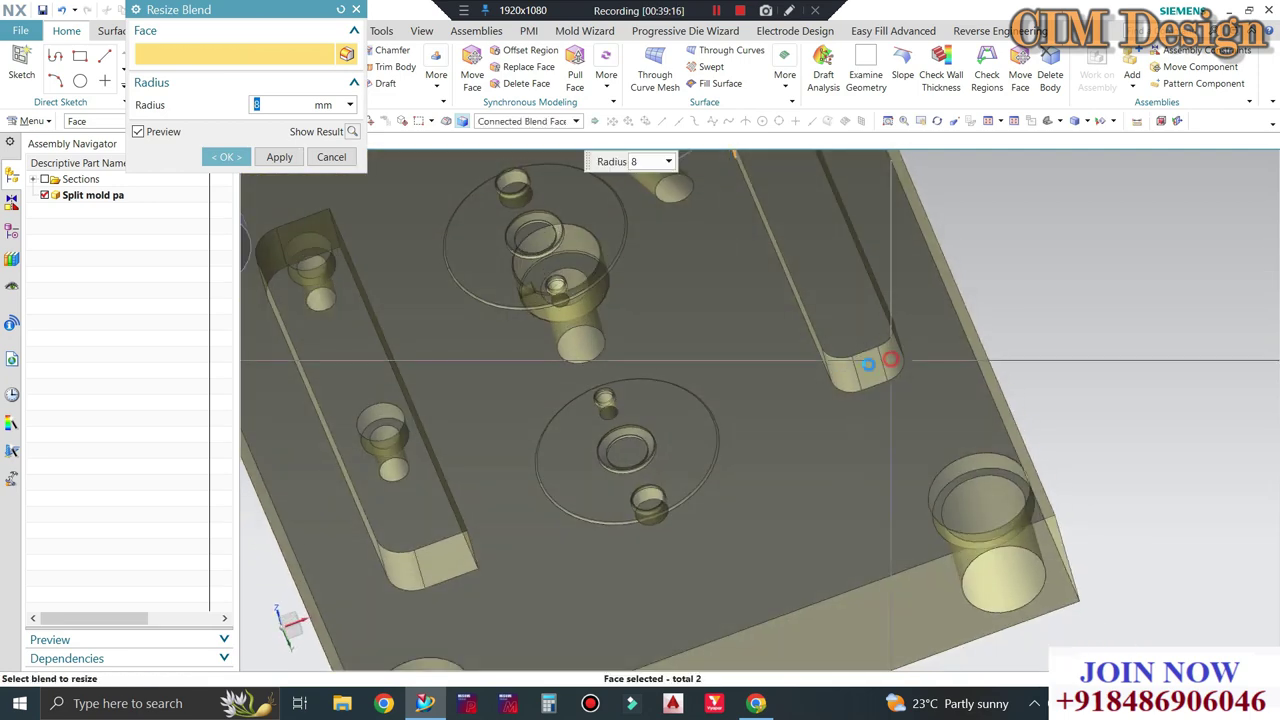
pyautogui.click(845, 370)
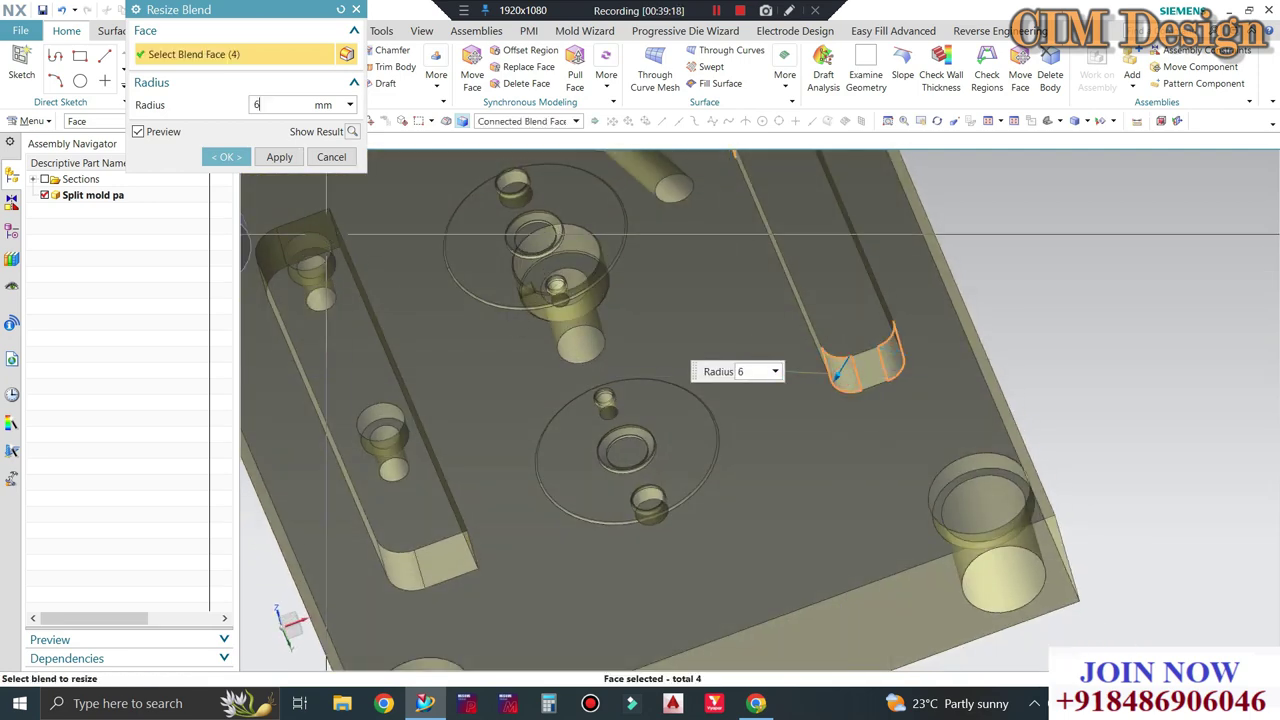
pyautogui.moveTo(308, 175); pyautogui.dragTo(771, 371, button='middle')
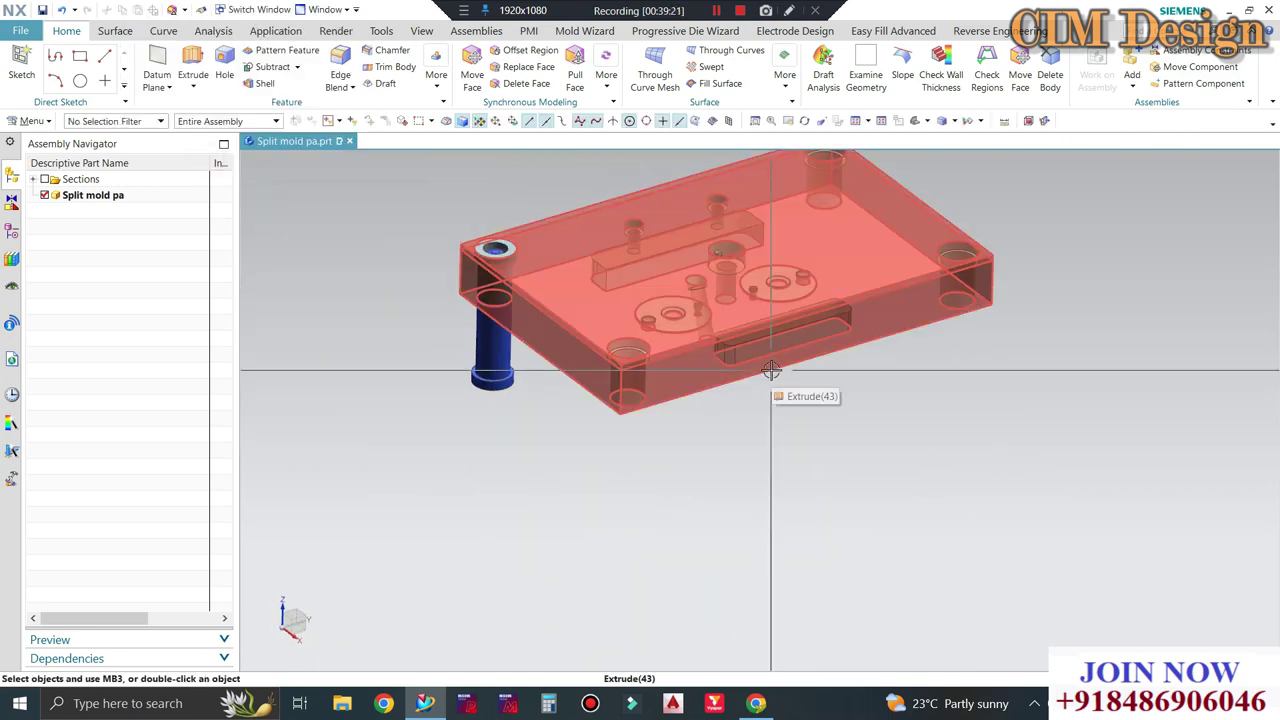
# Unite the rounded block with its target body.
pyautogui.scroll(-5, 773, 372)
pyautogui.scroll(-3, 760, 400)
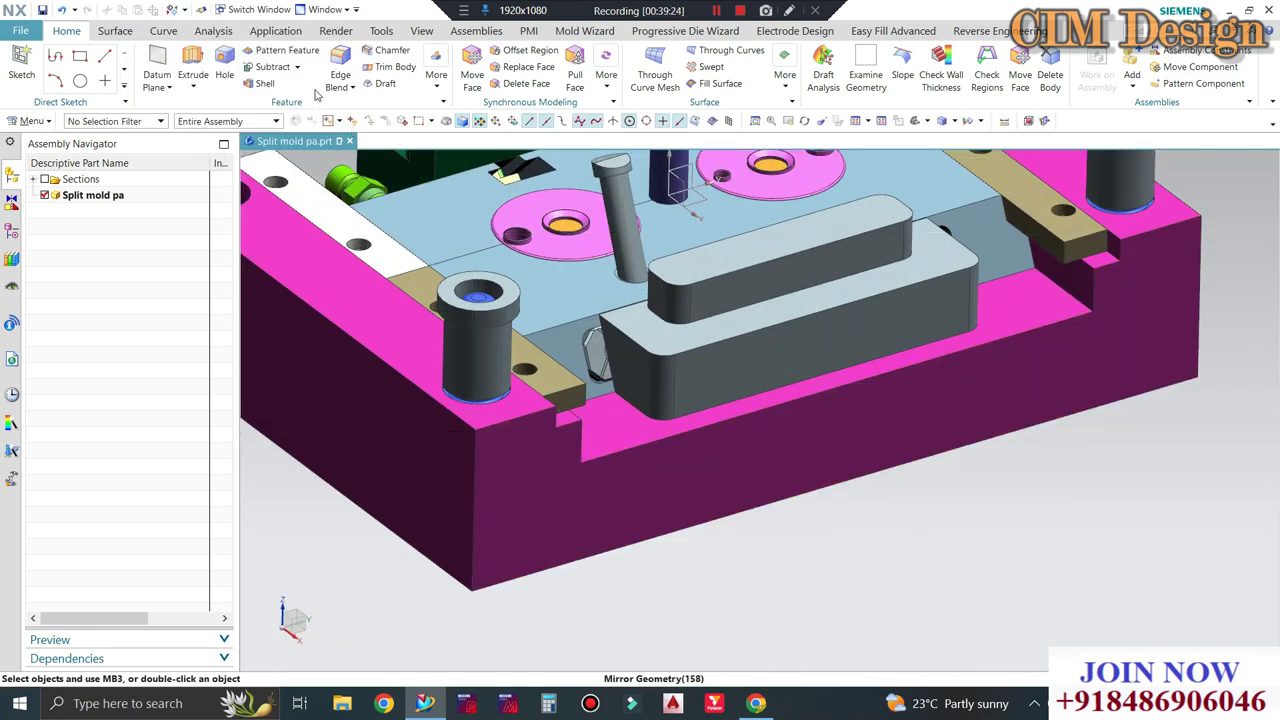
pyautogui.click(288, 90)
pyautogui.click(762, 245)
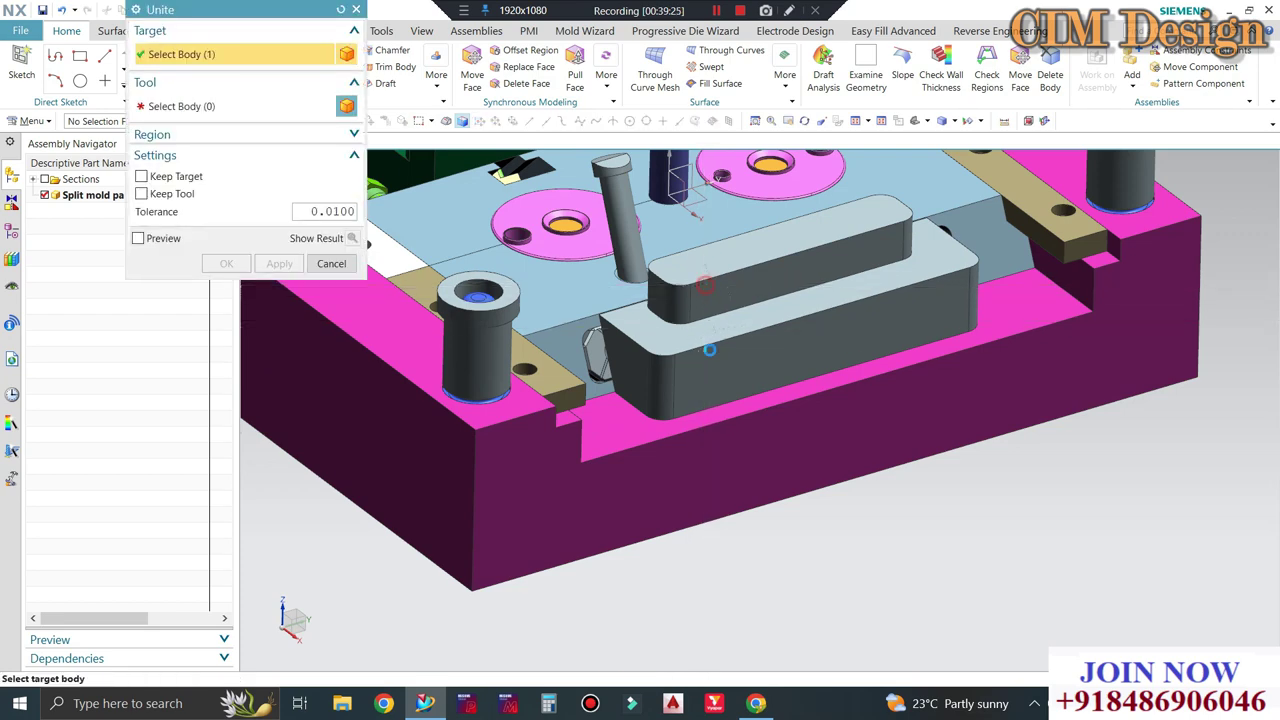
pyautogui.click(700, 370)
pyautogui.click(227, 264)
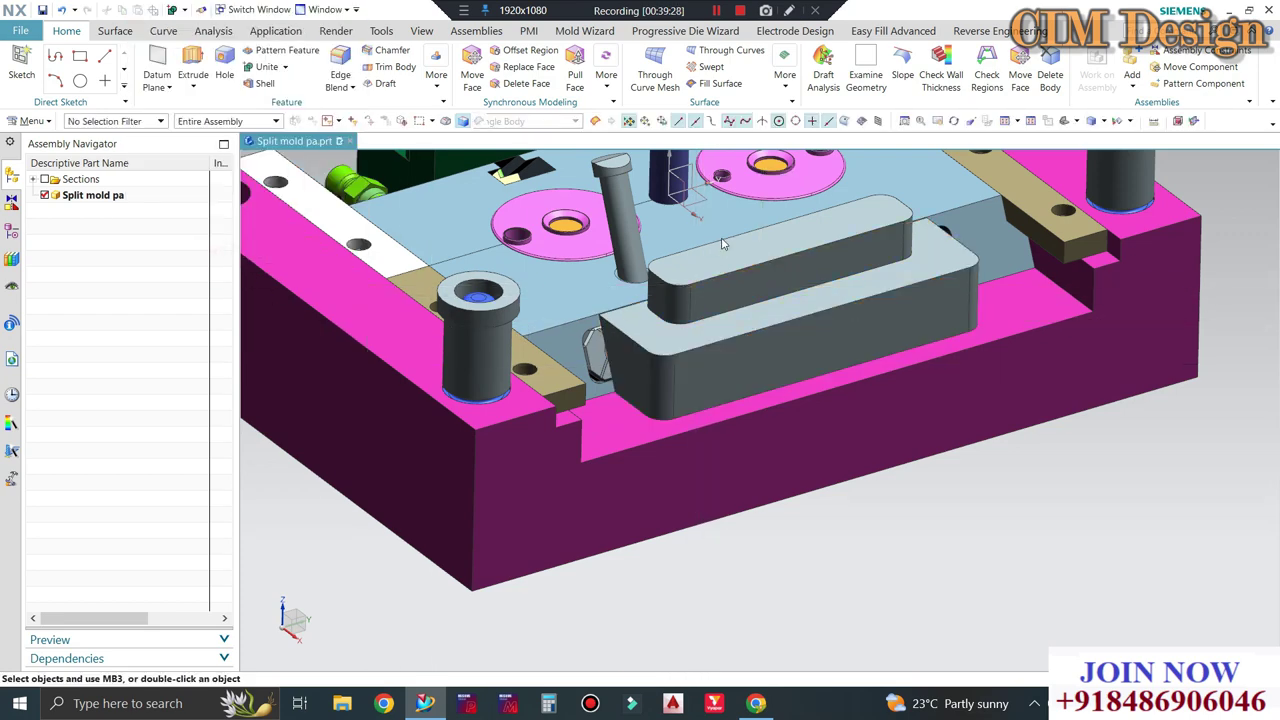
# Chamfer the eight top slot edges symmetrically at 2 mm.
pyautogui.click(381, 55)
pyautogui.click(860, 270)
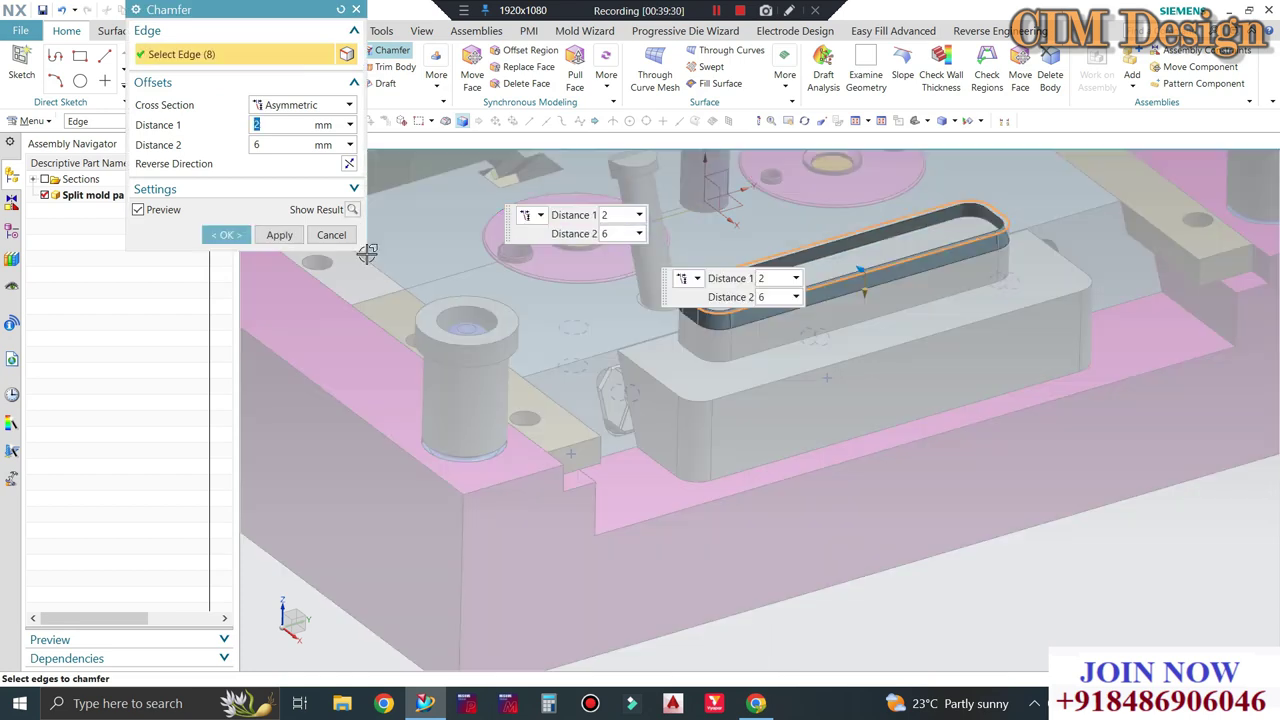
pyautogui.click(272, 122)
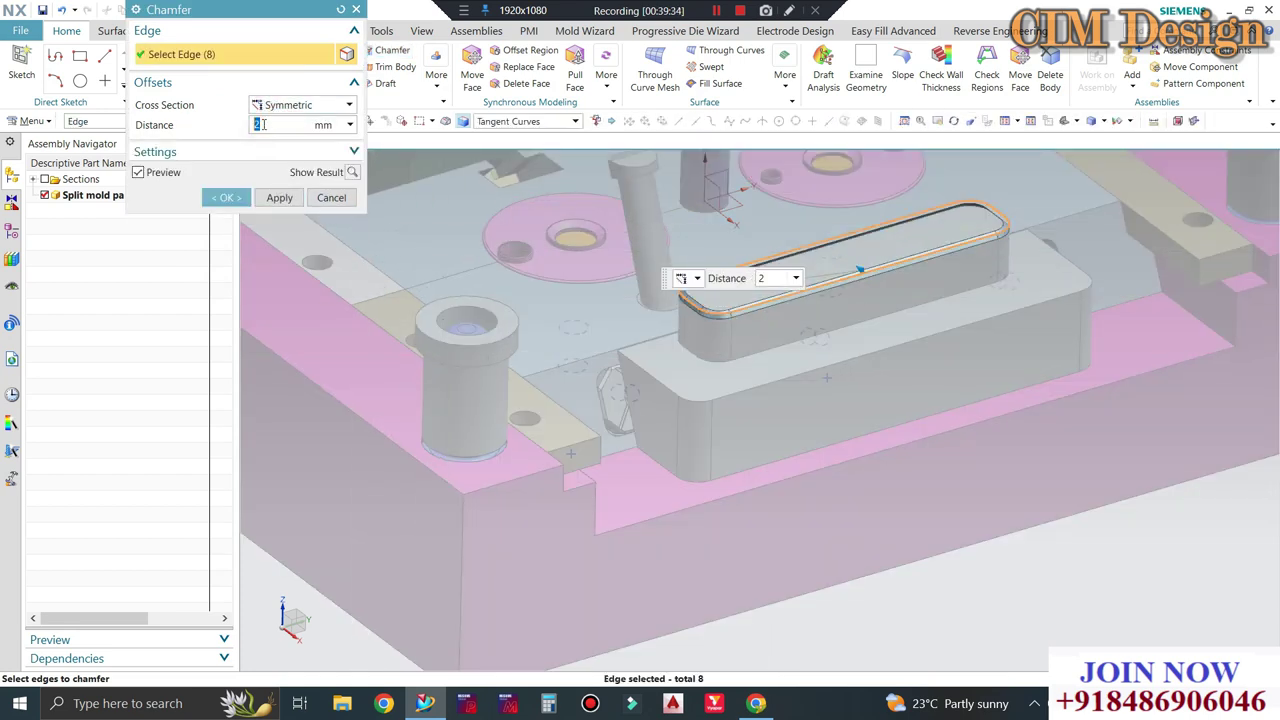
pyautogui.write('1')
pyautogui.click(280, 198)
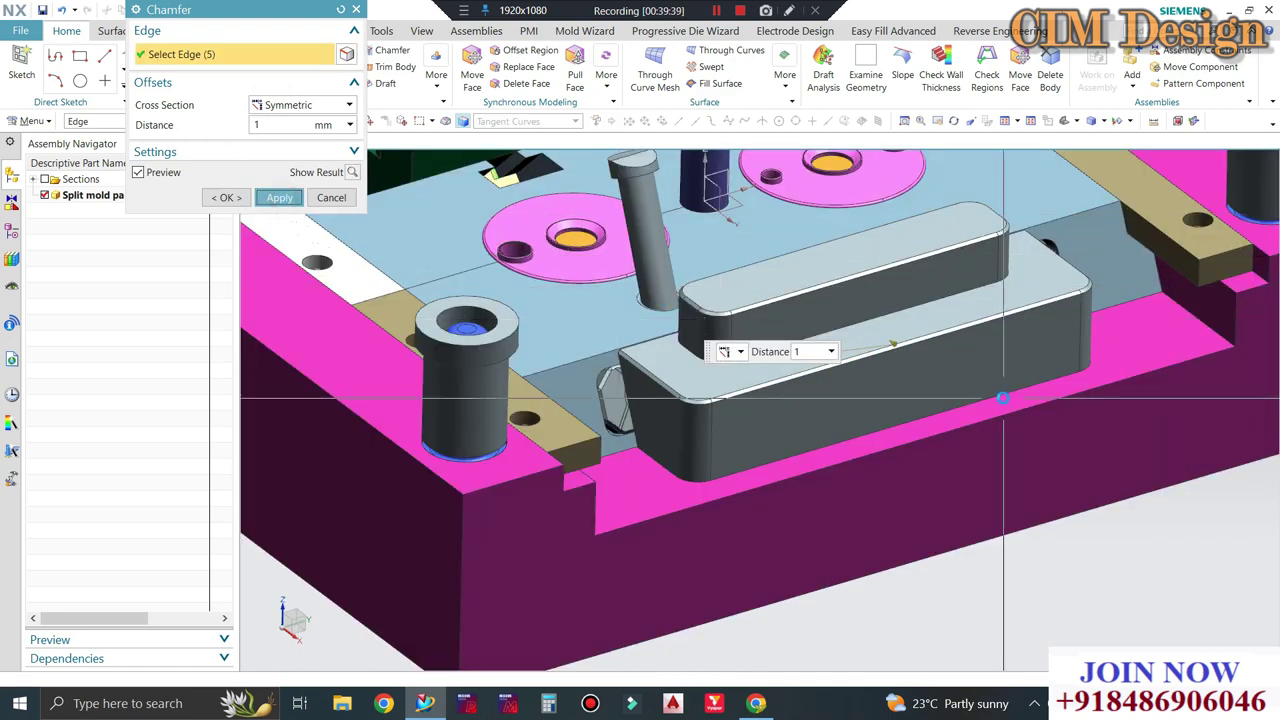
# Chamfer the five lower outline edges at 1 mm and close the chamfer tool.
pyautogui.middleClick(1003, 398)
pyautogui.moveTo(1003, 398); pyautogui.dragTo(881, 375, button='middle')
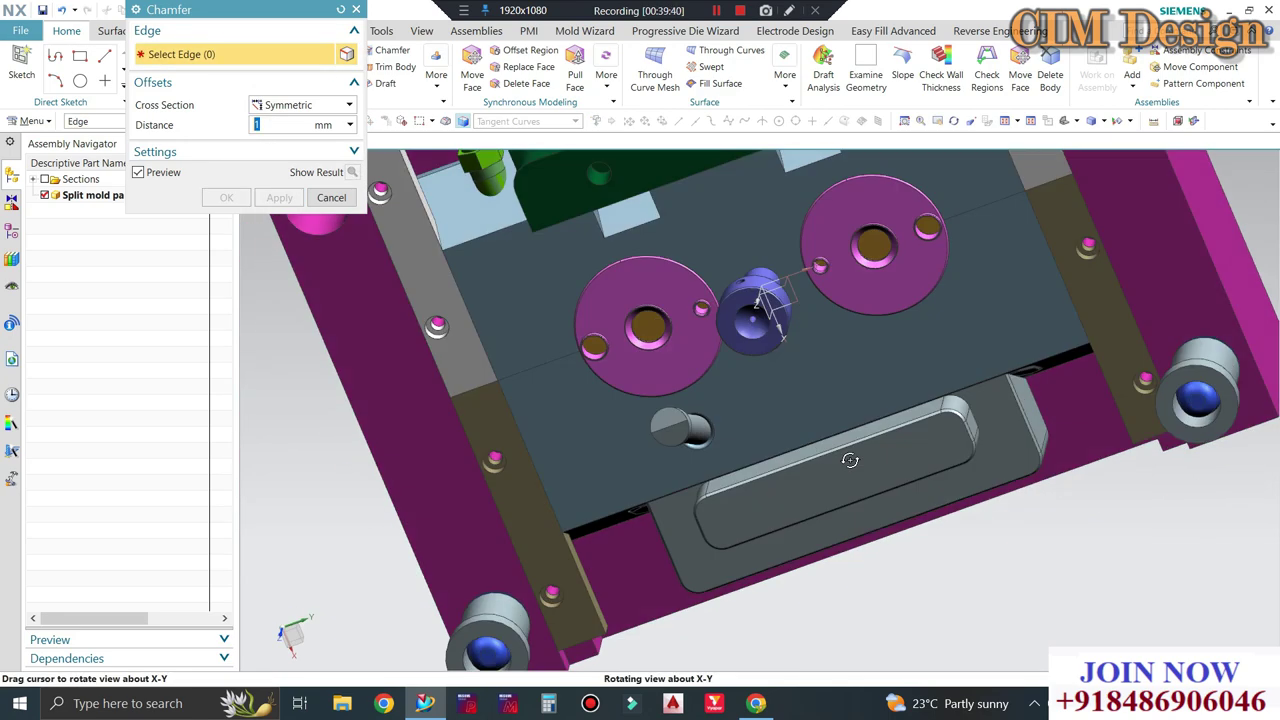
pyautogui.scroll(5, 1071, 337)
pyautogui.scroll(-5, 1071, 337)
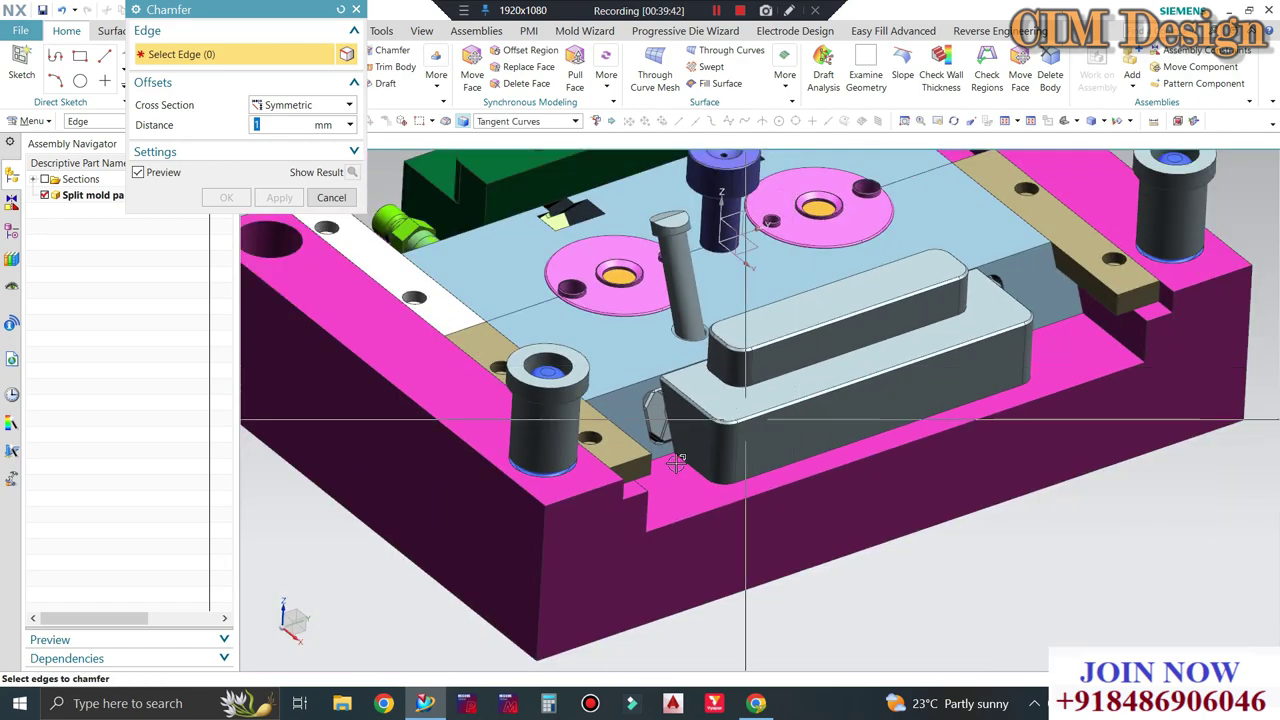
pyautogui.scroll(3, 858, 443)
pyautogui.scroll(3, 858, 443)
pyautogui.scroll(-5, 768, 403)
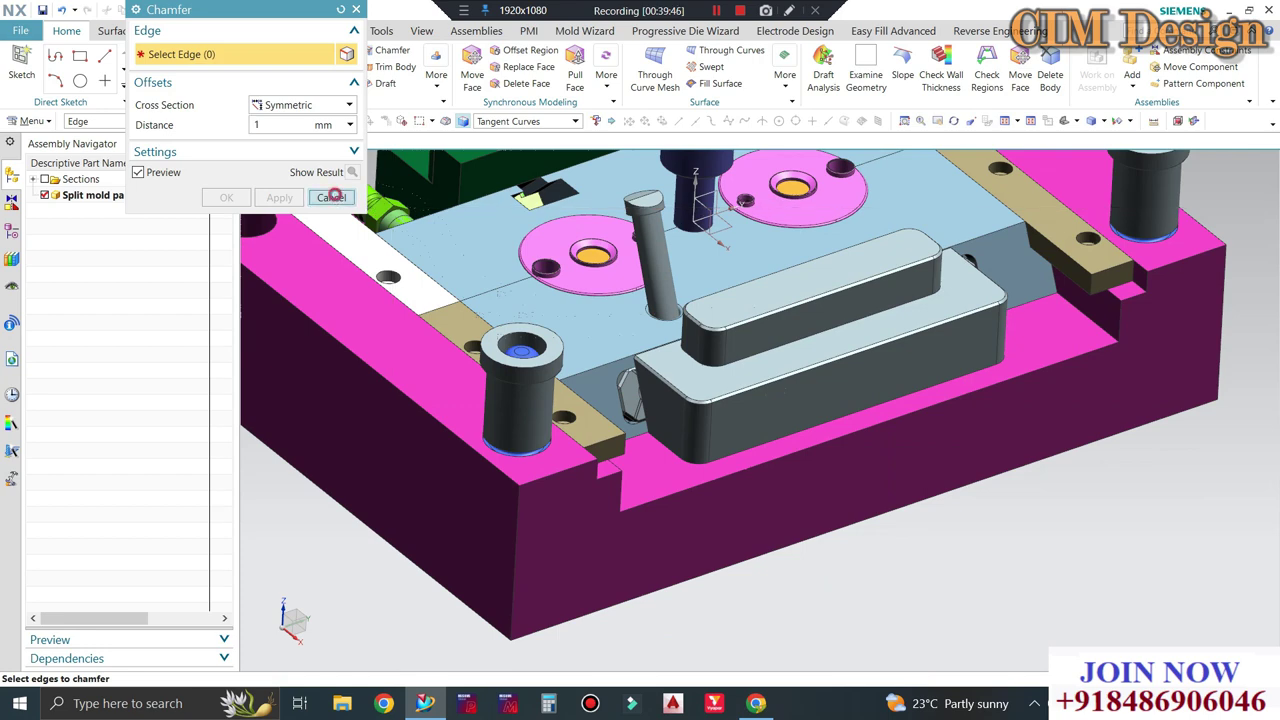
pyautogui.click(331, 197)
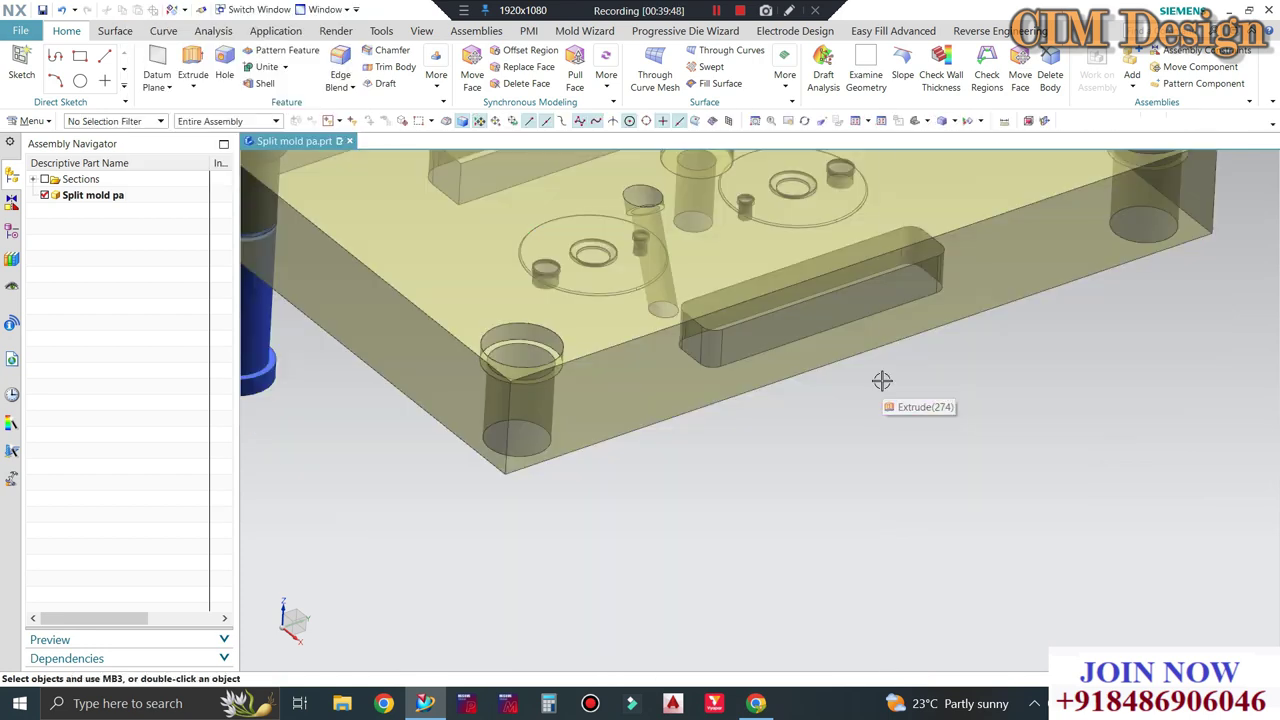
# Hide the translucent plate together with its sketch and Extrude(43) body.
pyautogui.click(930, 330)
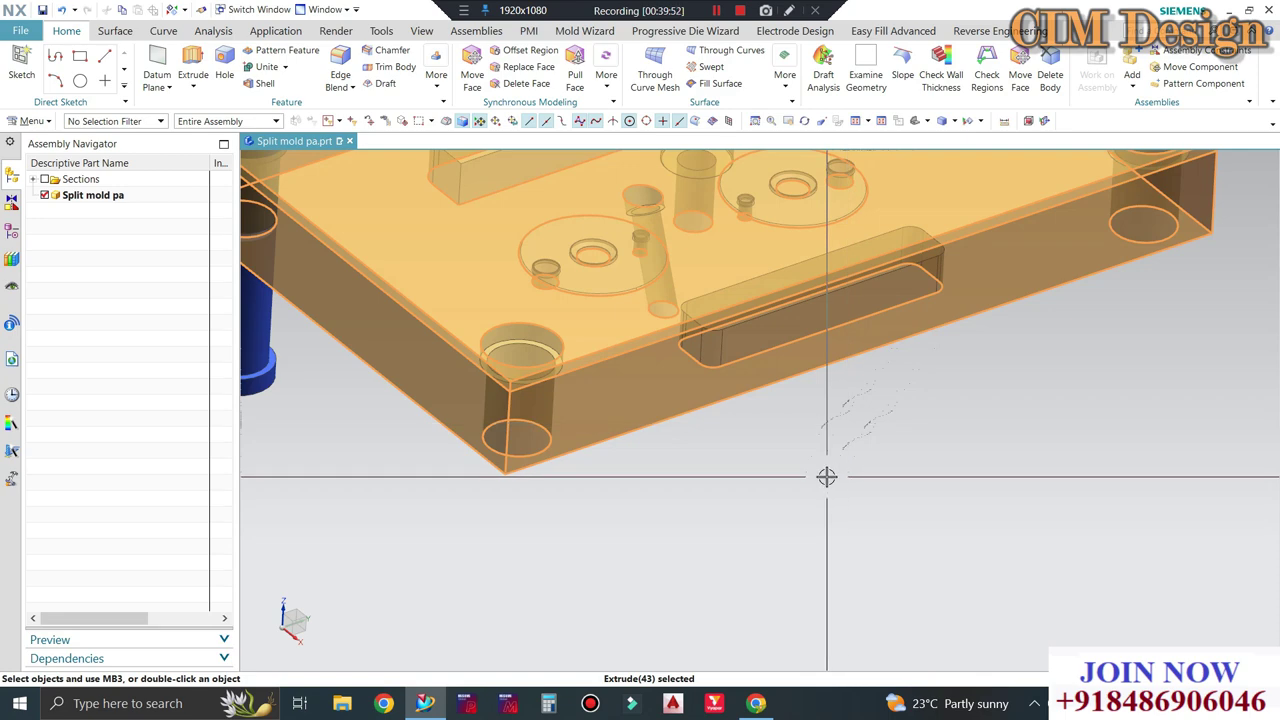
pyautogui.hotkey('ctrl', 'shift', 'u')
pyautogui.moveTo(869, 459); pyautogui.dragTo(777, 400, button='middle')
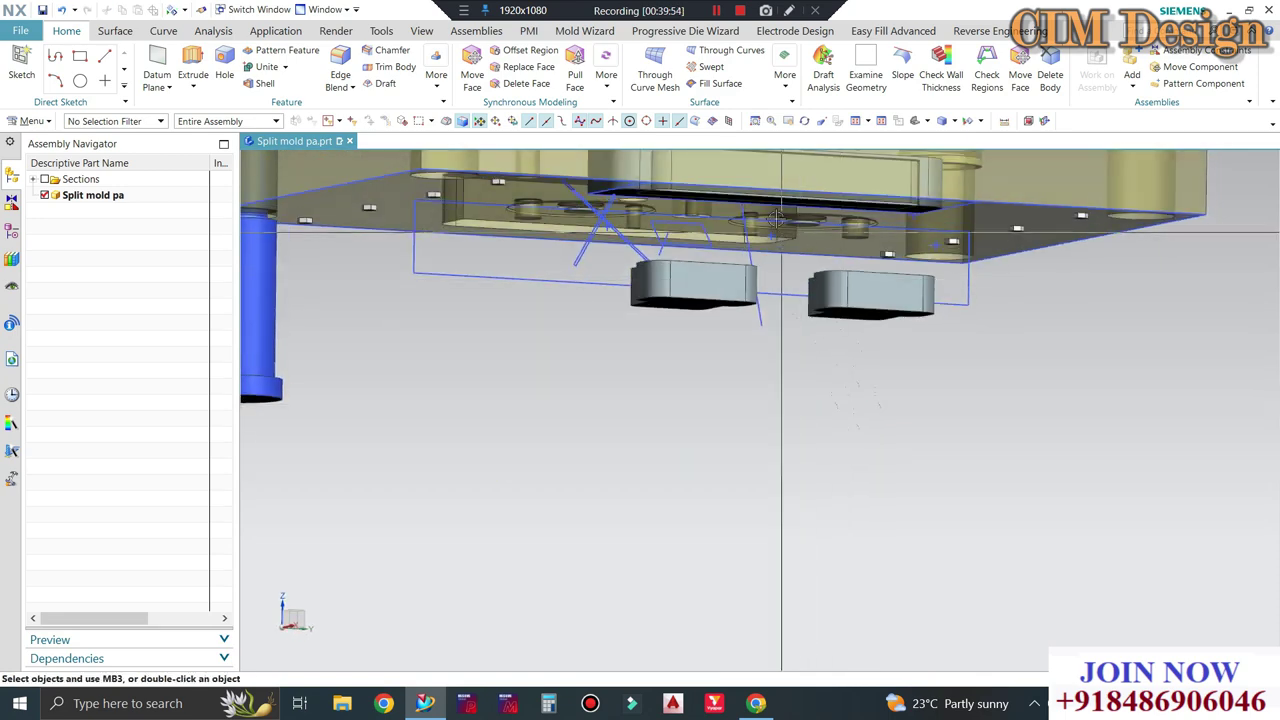
pyautogui.scroll(2, 740, 250)
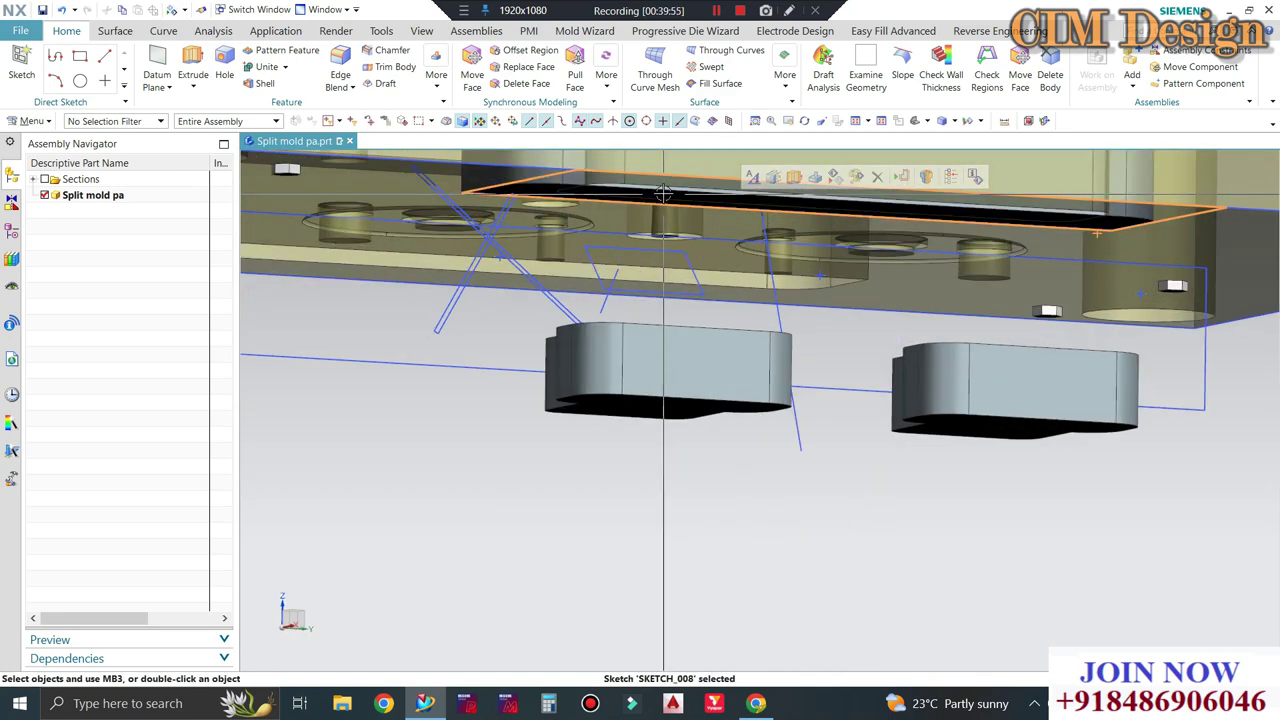
pyautogui.click(668, 262)
pyautogui.scroll(-1, 684, 265)
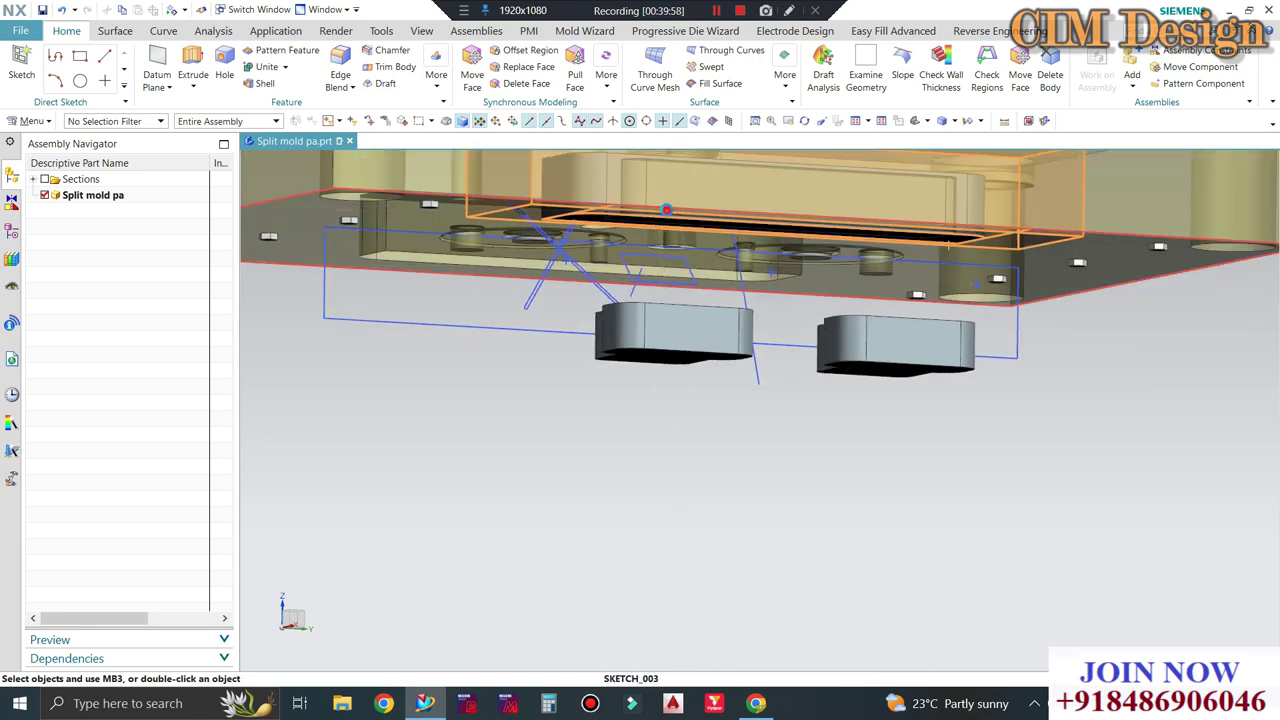
pyautogui.click(680, 192)
pyautogui.click(678, 196)
pyautogui.scroll(-1, 679, 250)
pyautogui.scroll(-2, 694, 330)
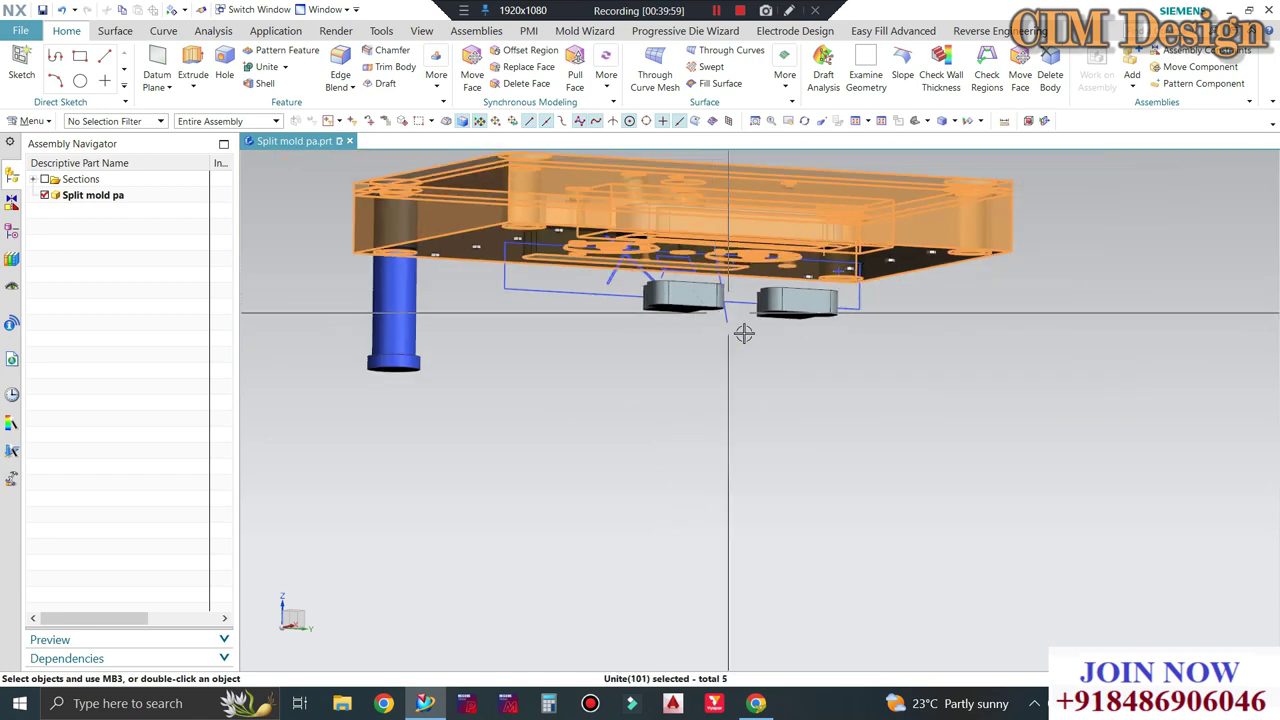
pyautogui.press('Escape')
pyautogui.scroll(-1, 737, 389)
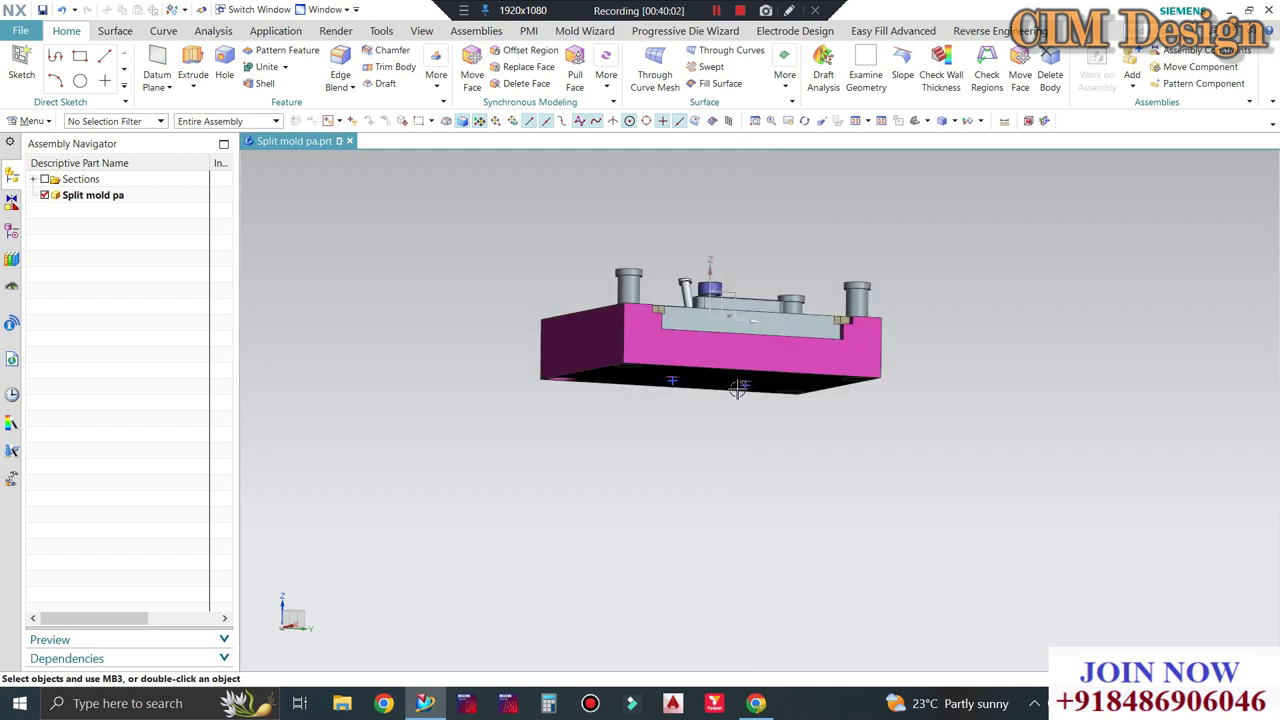
pyautogui.moveTo(752, 419); pyautogui.dragTo(758, 427, button='middle')
# Show all hidden solid bodies again using the Solid Body type filter.
pyautogui.hotkey('ctrl', 'shift', 'k')
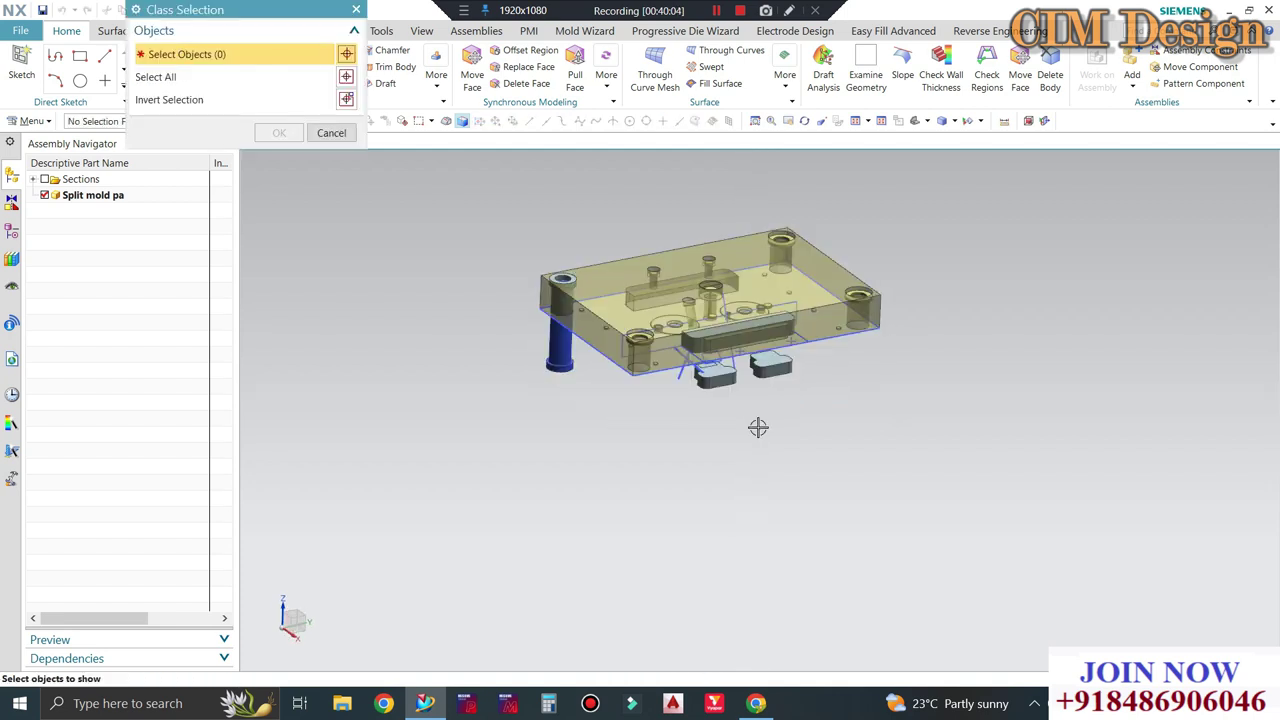
pyautogui.click(96, 123)
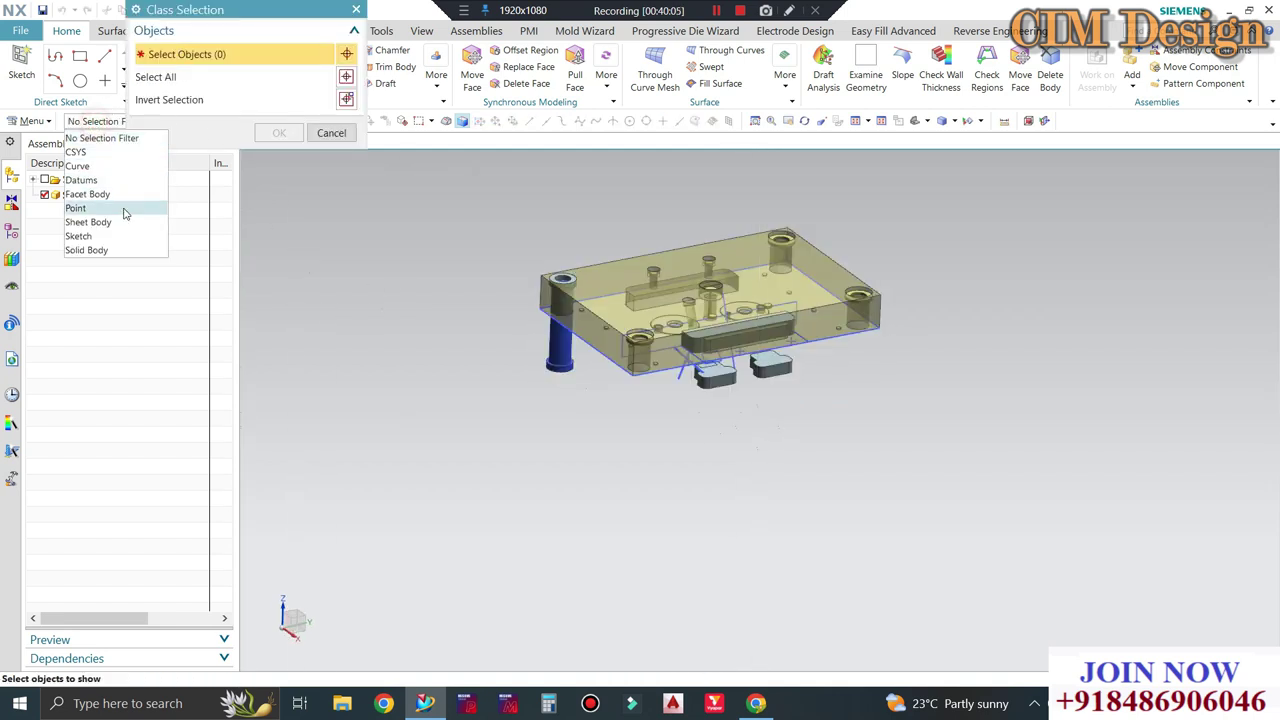
pyautogui.click(86, 250)
pyautogui.click(155, 77)
pyautogui.click(279, 133)
pyautogui.scroll(5, 745, 333)
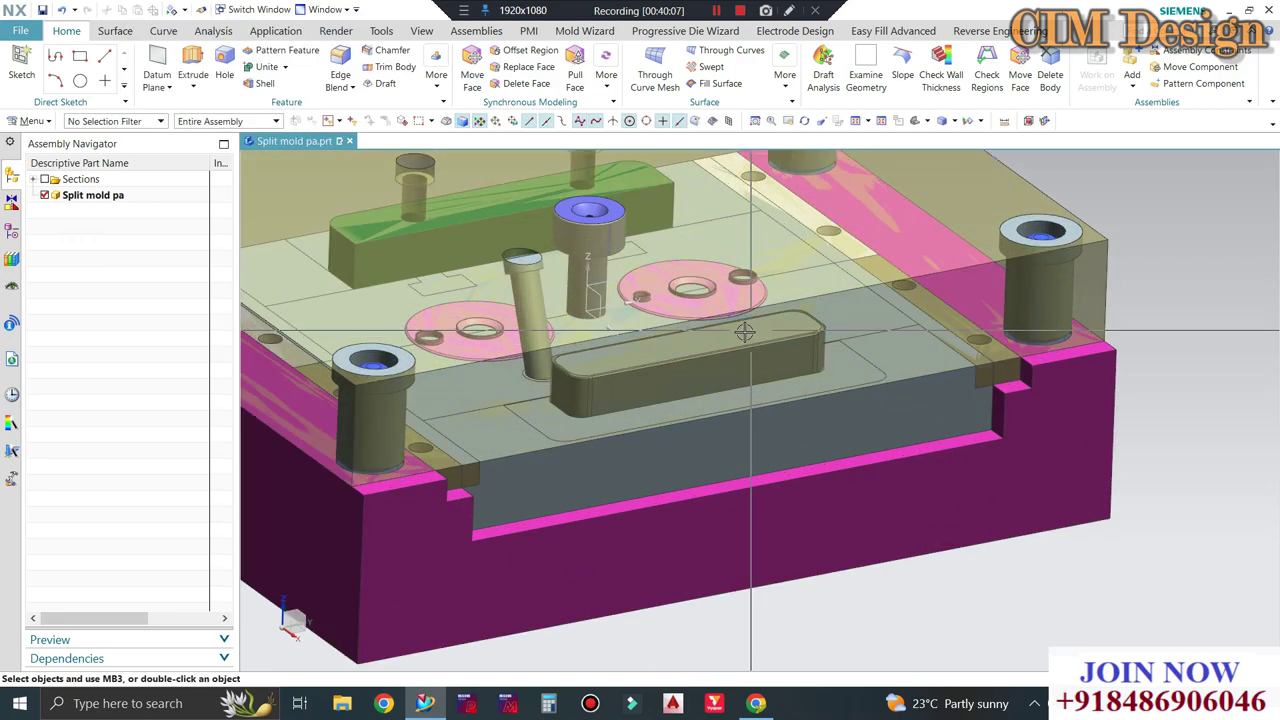
pyautogui.moveTo(745, 333)
pyautogui.mouseDown(button='middle')
pyautogui.moveTo(773, 446)
pyautogui.moveTo(694, 378)
pyautogui.moveTo(697, 410)
pyautogui.mouseUp(button='middle')
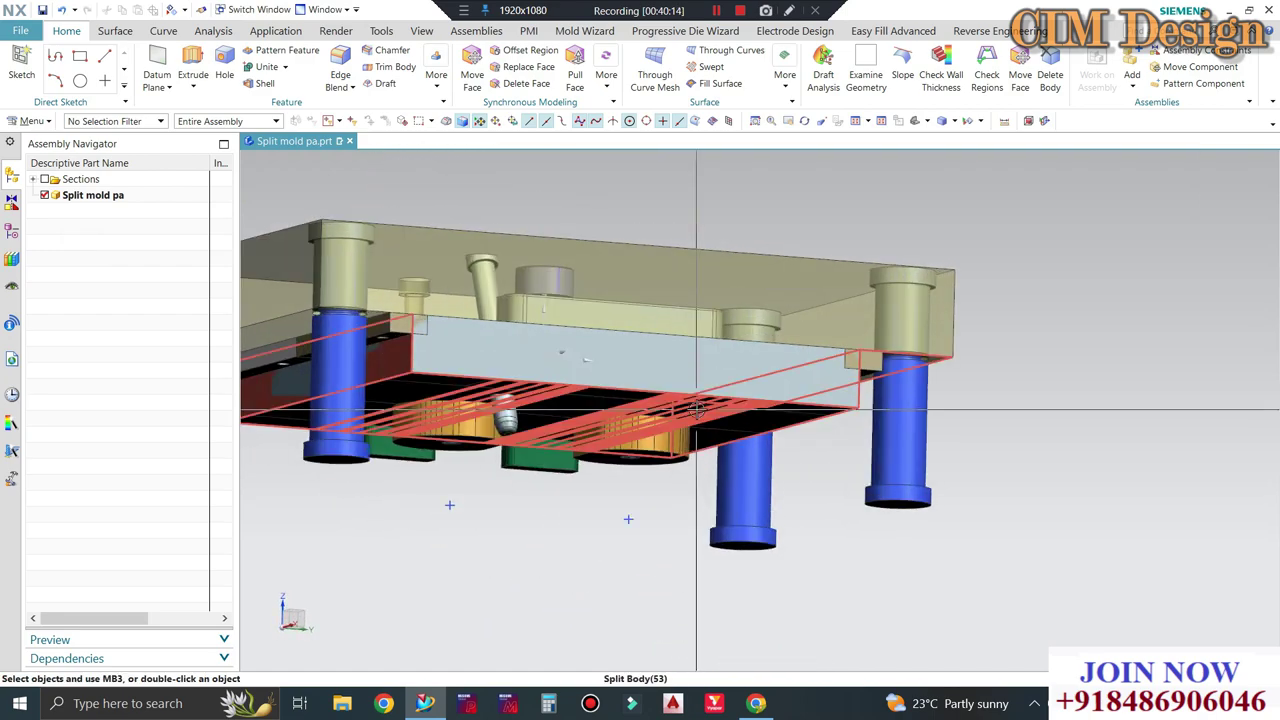
# Toggle the visibility of layer 100 in the layer settings.
pyautogui.hotkey('ctrl', 'l')
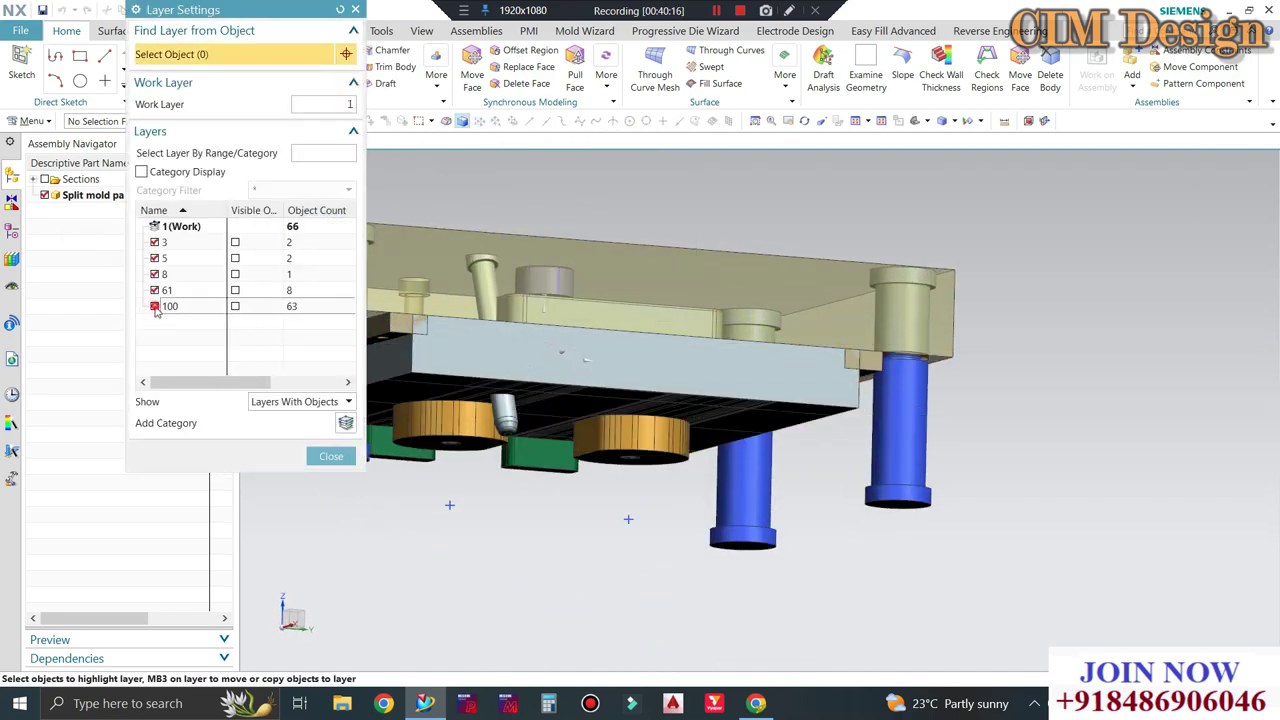
pyautogui.click(155, 306)
pyautogui.click(331, 456)
pyautogui.moveTo(640, 400); pyautogui.dragTo(672, 338, button='middle')
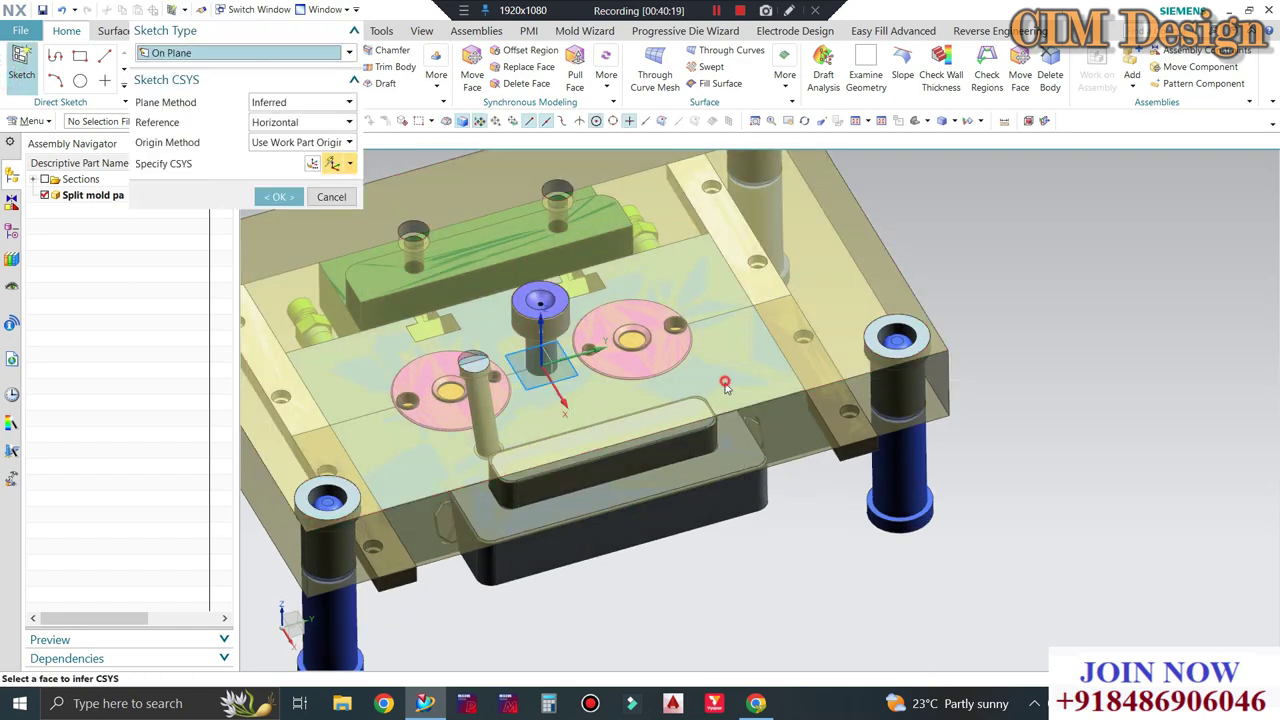
# Face the sketch plane, draw a line between the chamfer edges, then delete it.
pyautogui.moveTo(989, 309); pyautogui.dragTo(994, 311, button='middle')
pyautogui.middleClick(994, 311)
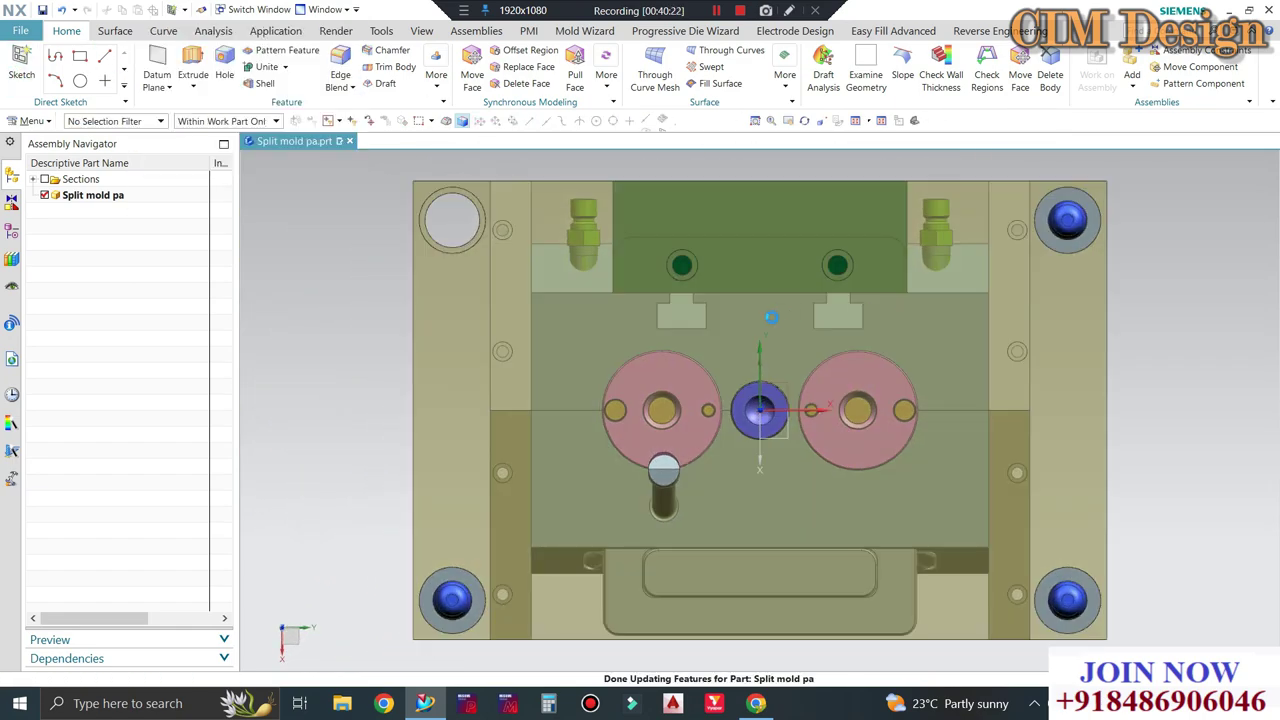
pyautogui.scroll(1, 760, 400)
pyautogui.scroll(3, 760, 400)
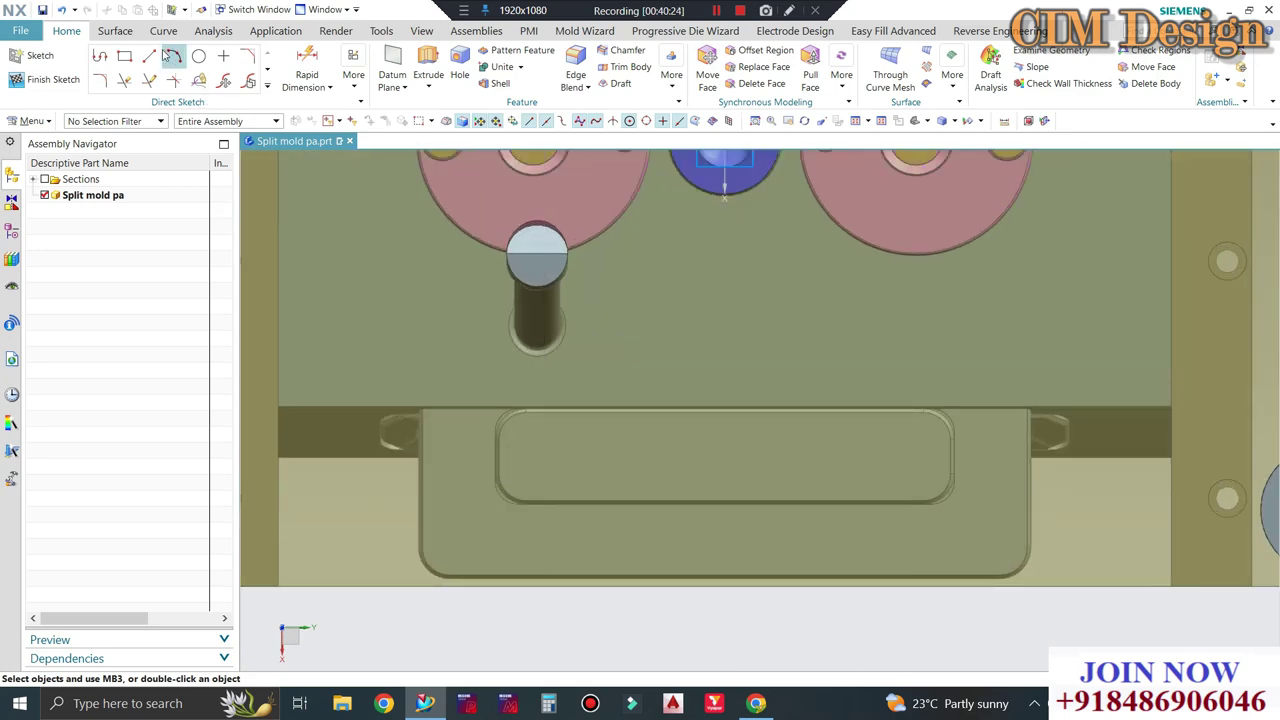
pyautogui.scroll(2, 491, 465)
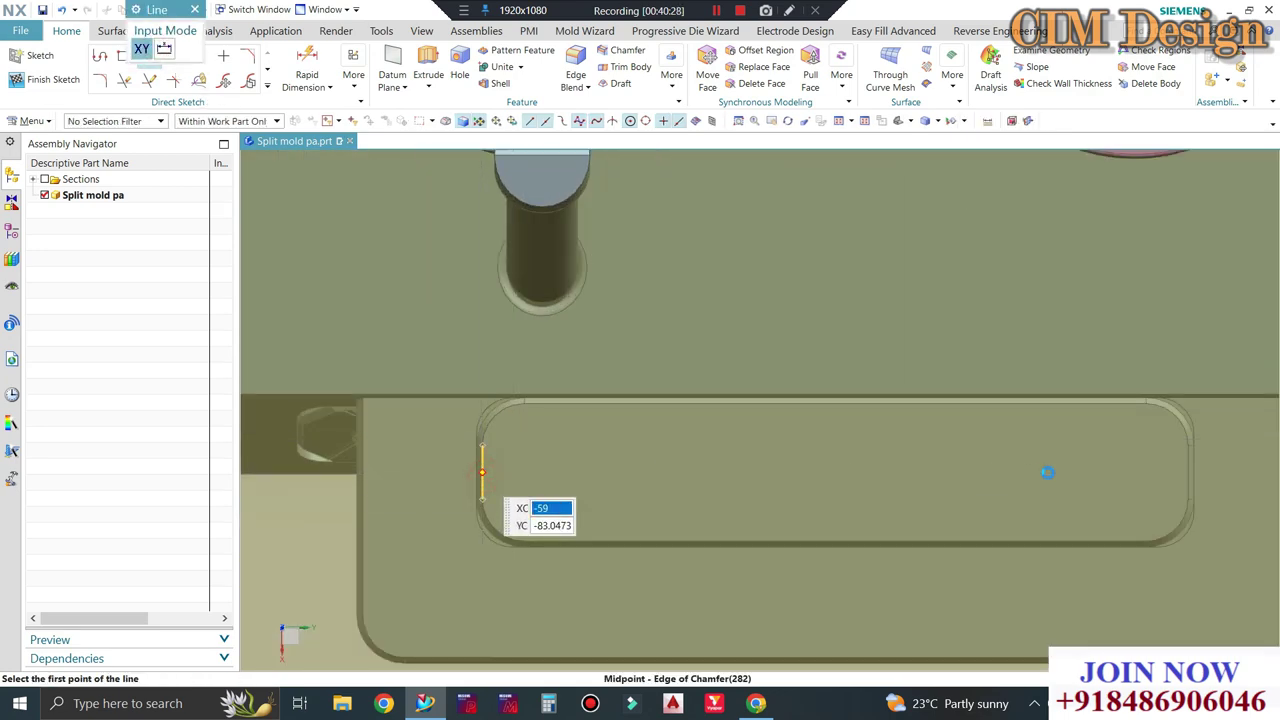
pyautogui.click(481, 472)
pyautogui.click(1187, 468)
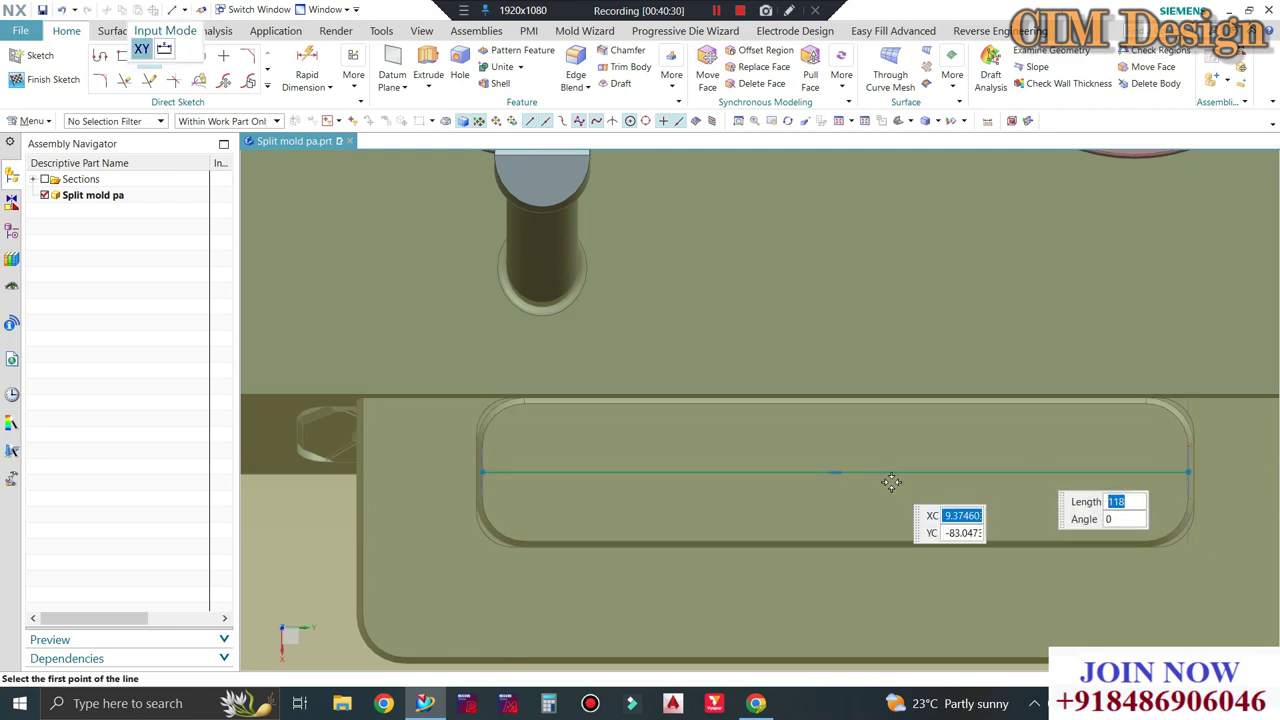
pyautogui.rightClick(888, 472)
pyautogui.click(930, 500)
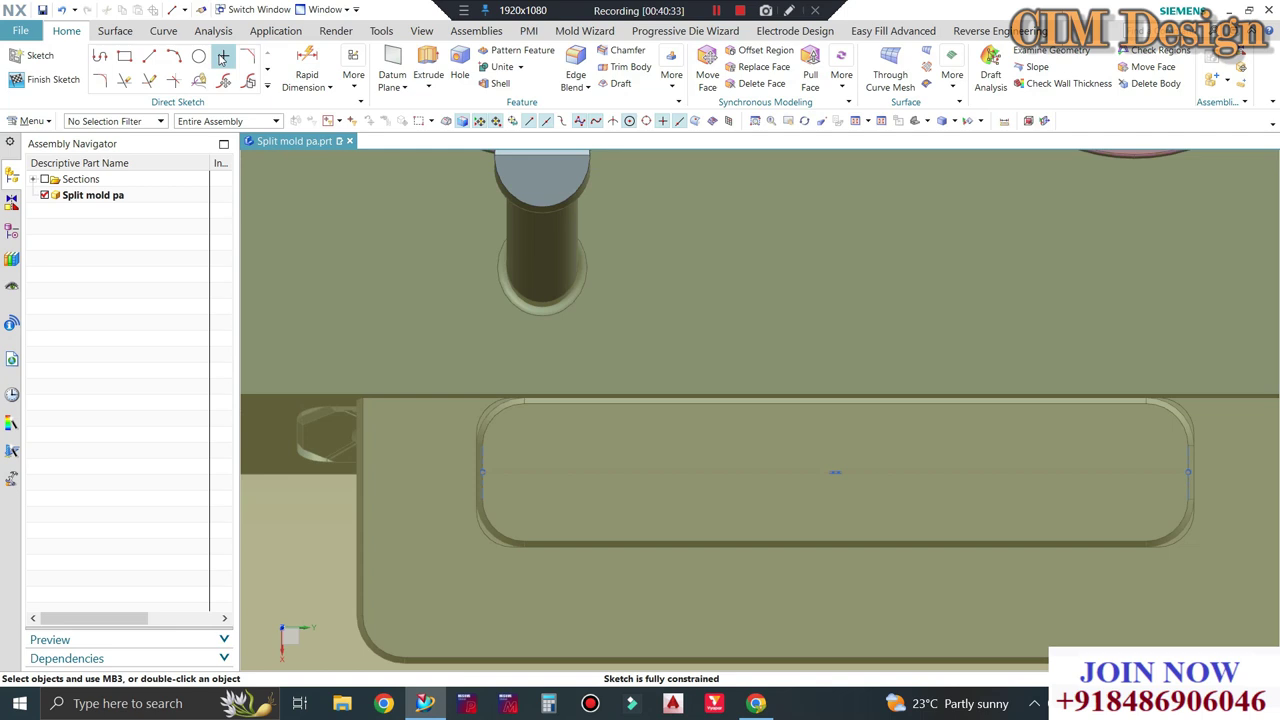
# Place two sketch points on the slot's centerline, left and right of the middle.
pyautogui.click(222, 57)
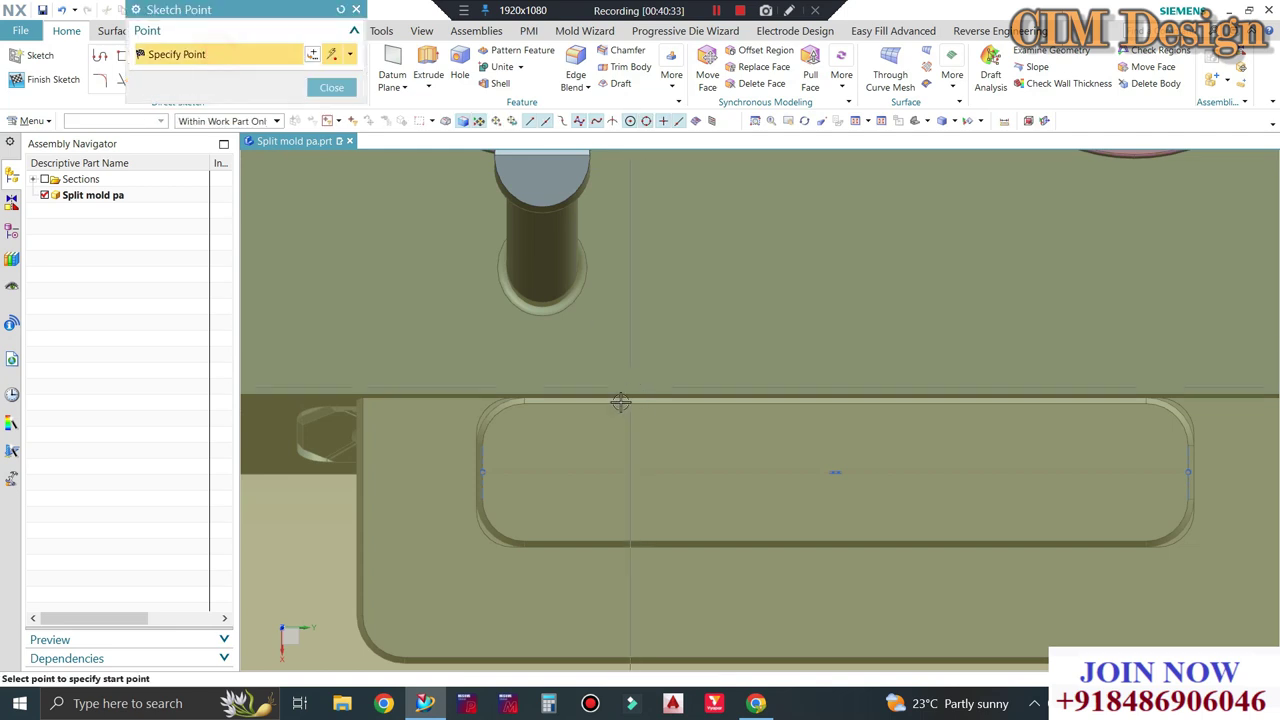
pyautogui.click(608, 472)
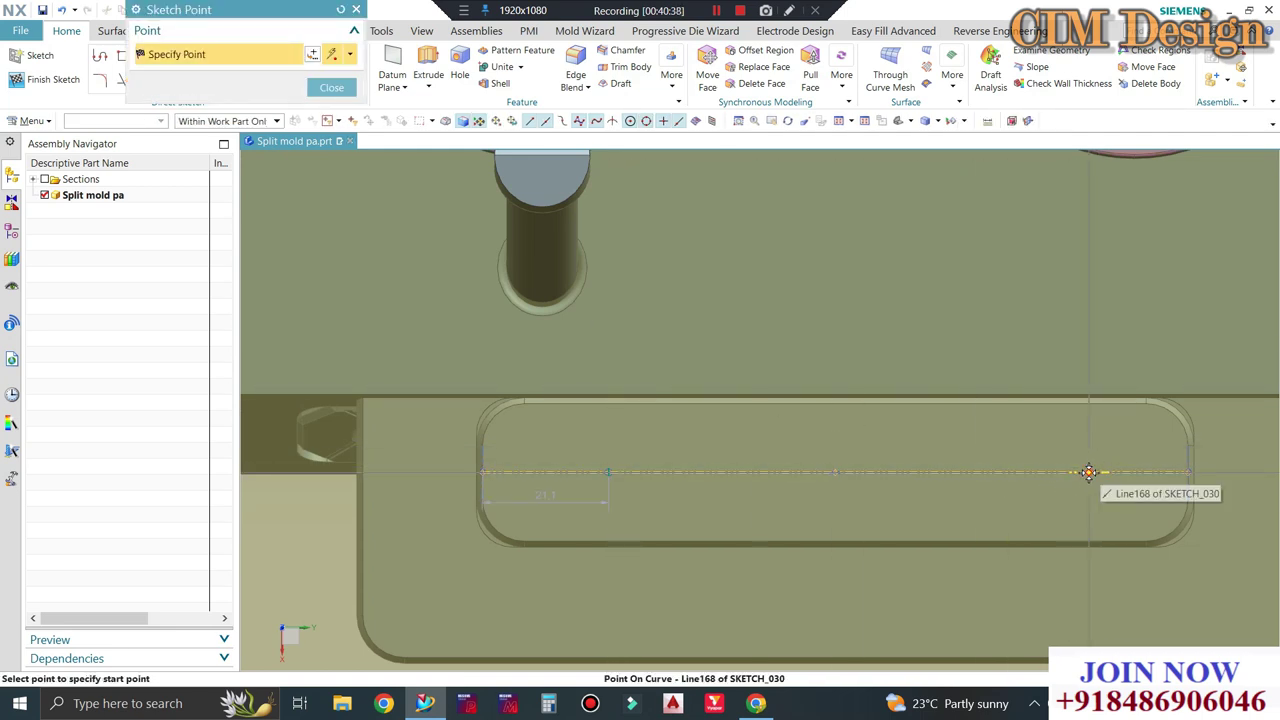
pyautogui.click(836, 472)
pyautogui.click(331, 87)
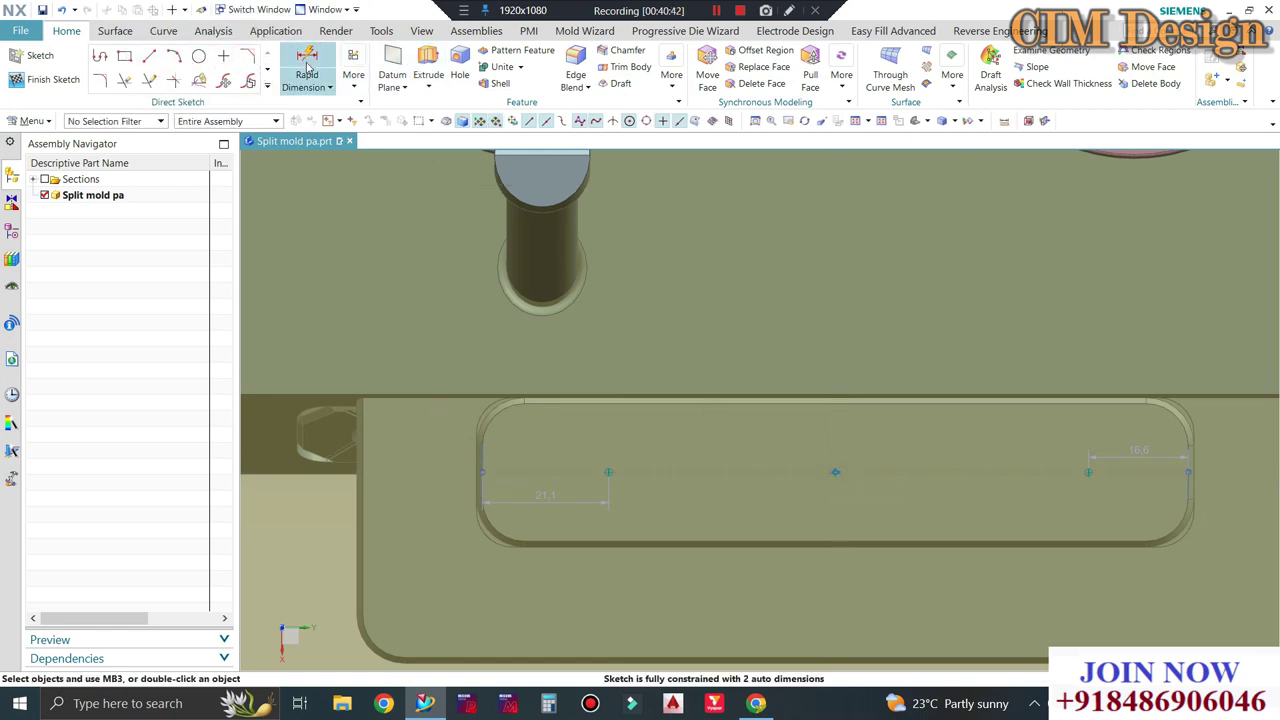
# Dimension the left sketch point 35 from the middle point.
pyautogui.click(612, 471)
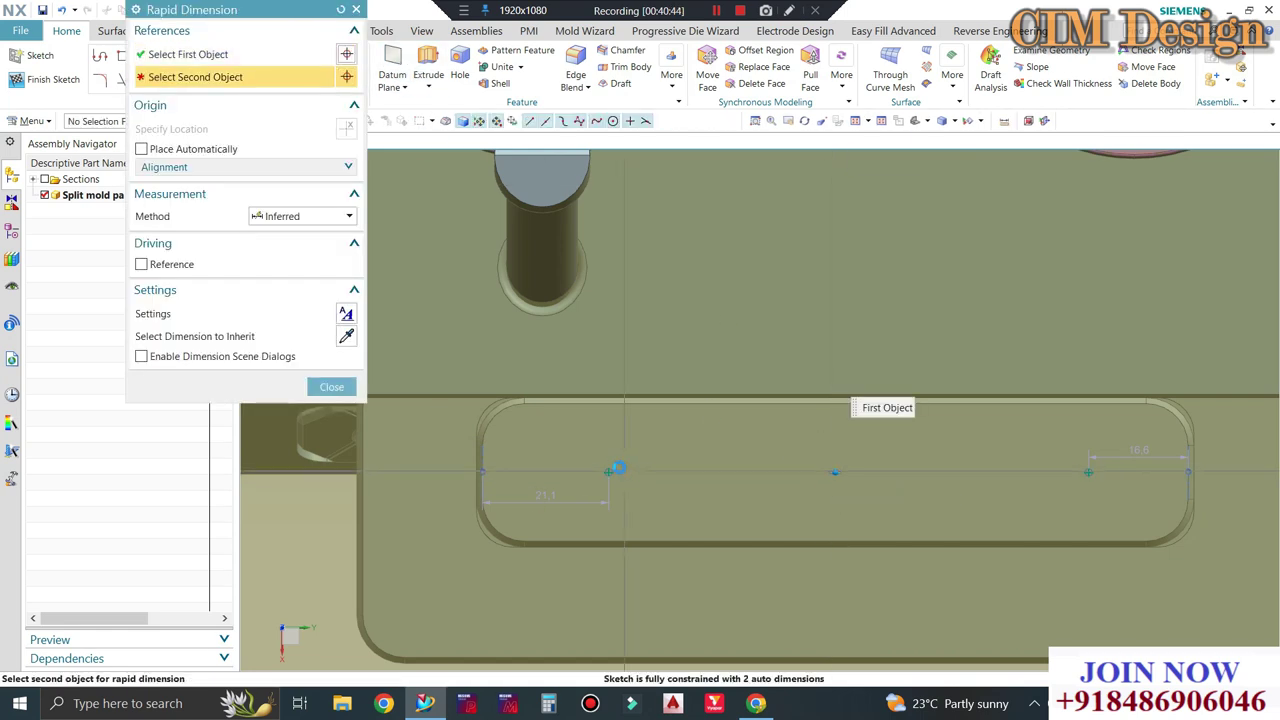
pyautogui.click(608, 471)
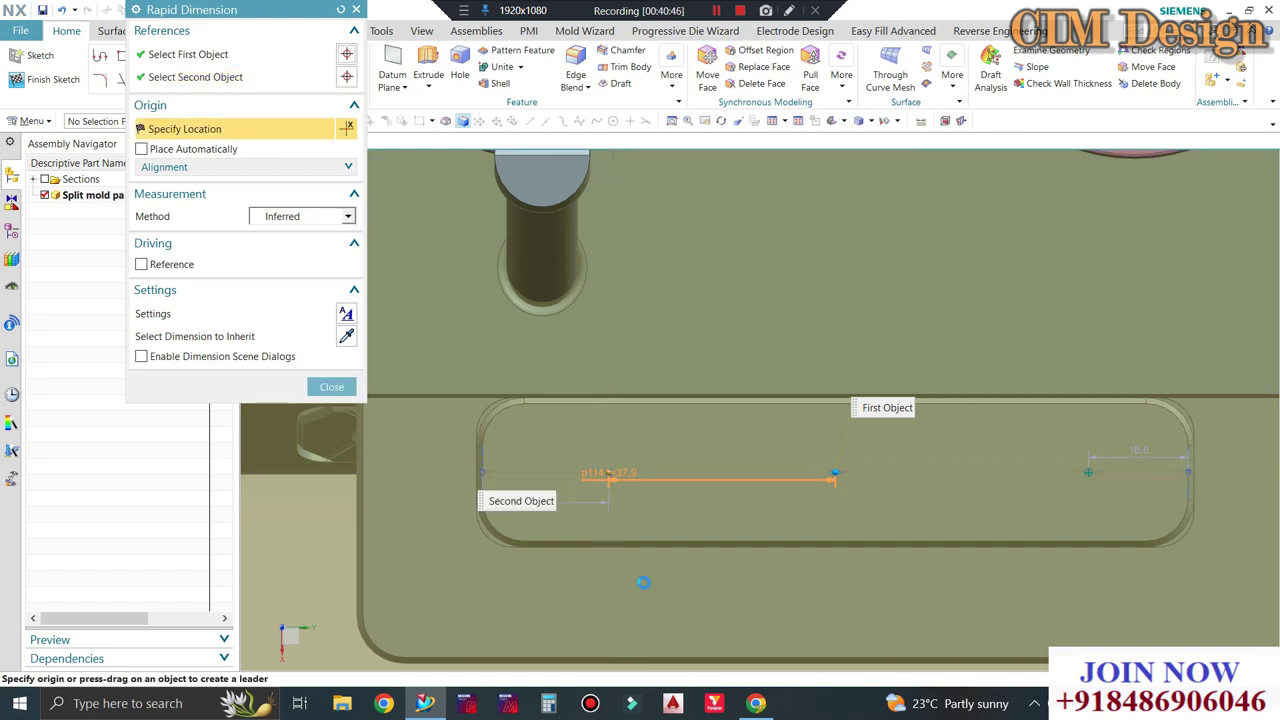
pyautogui.click(804, 652)
pyautogui.write('35')
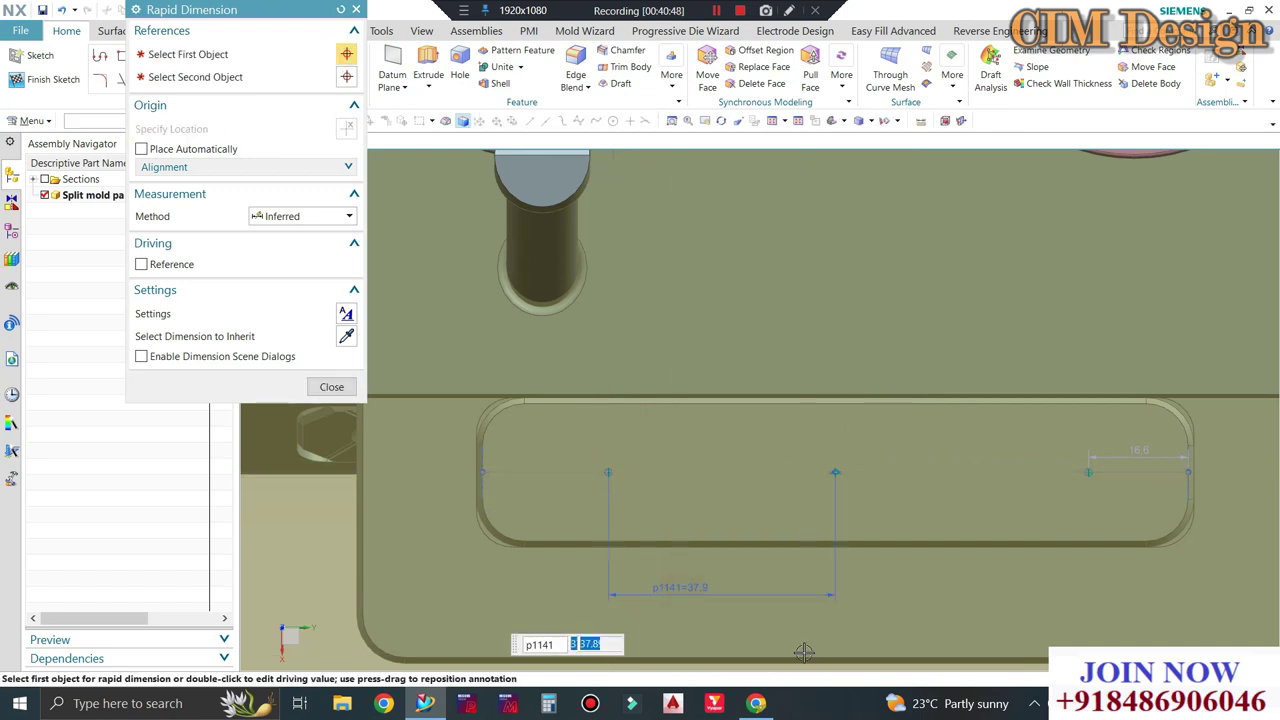
pyautogui.press('Return')
# Dimension the right sketch point 35 from the middle point and finish the sketch.
pyautogui.click(1077, 489)
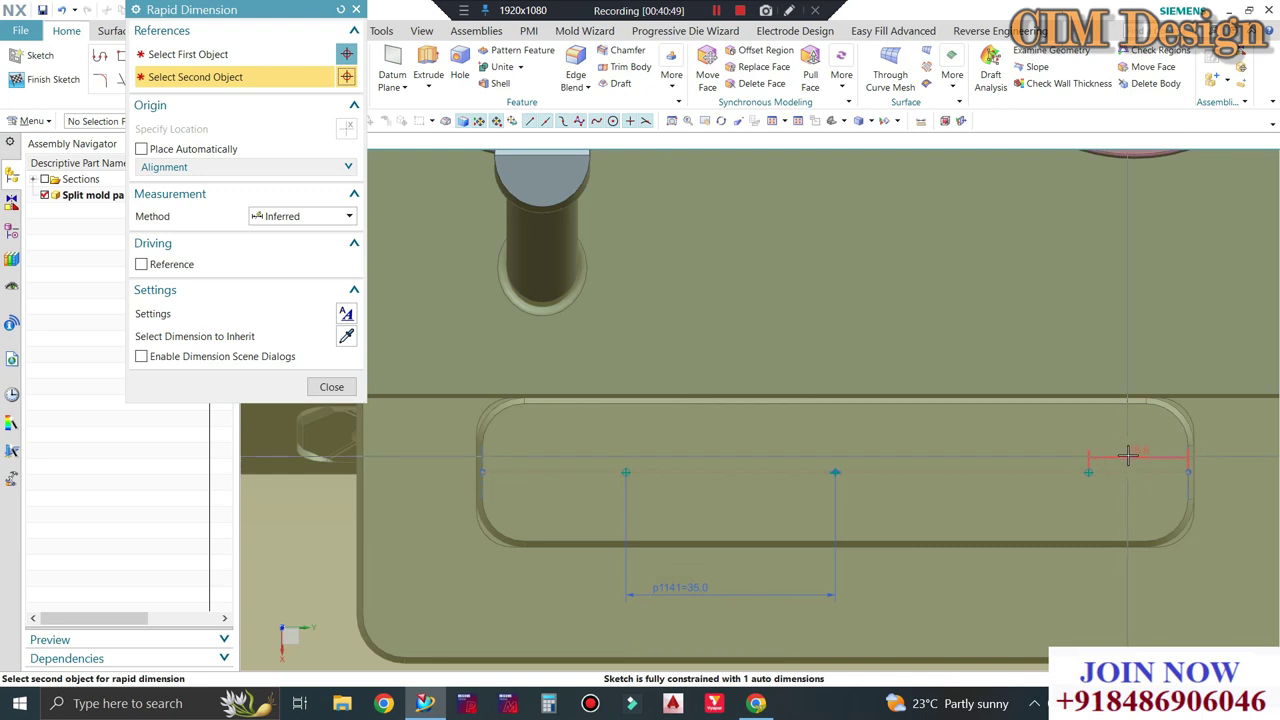
pyautogui.press('Escape')
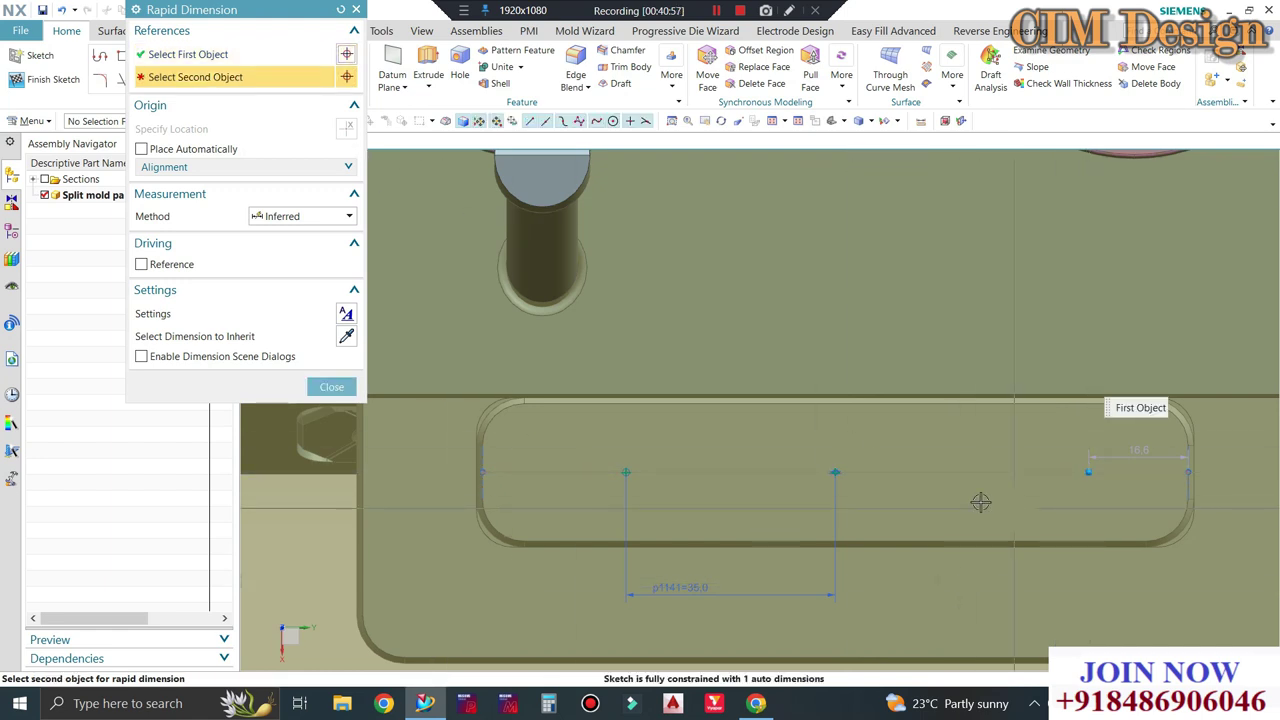
pyautogui.click(943, 578)
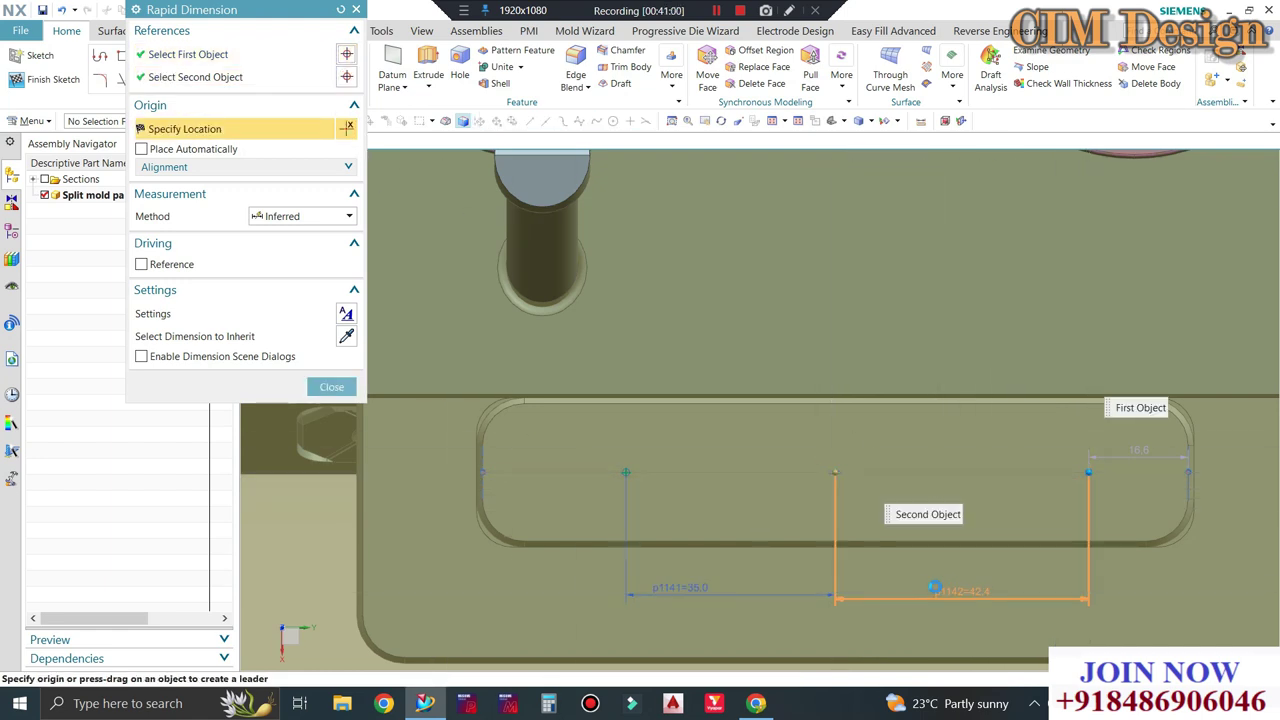
pyautogui.click(931, 579)
pyautogui.write('35')
pyautogui.press('Return')
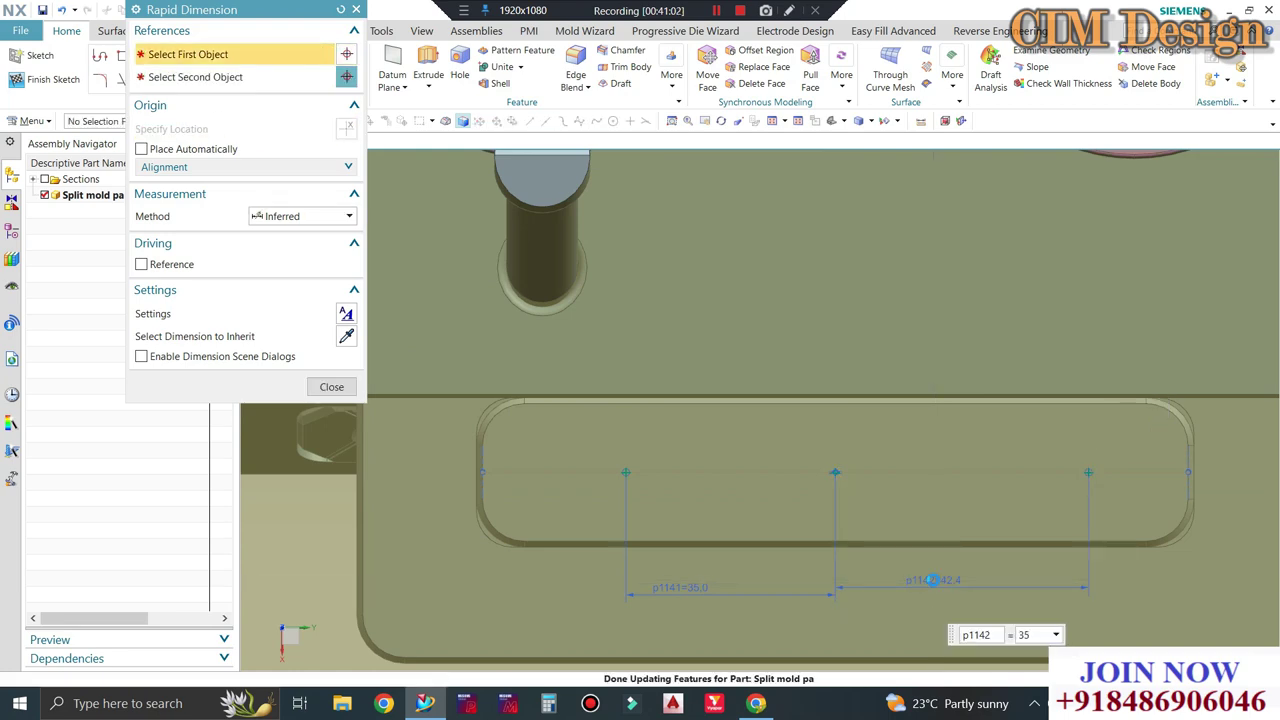
pyautogui.press('Escape')
pyautogui.click(45, 82)
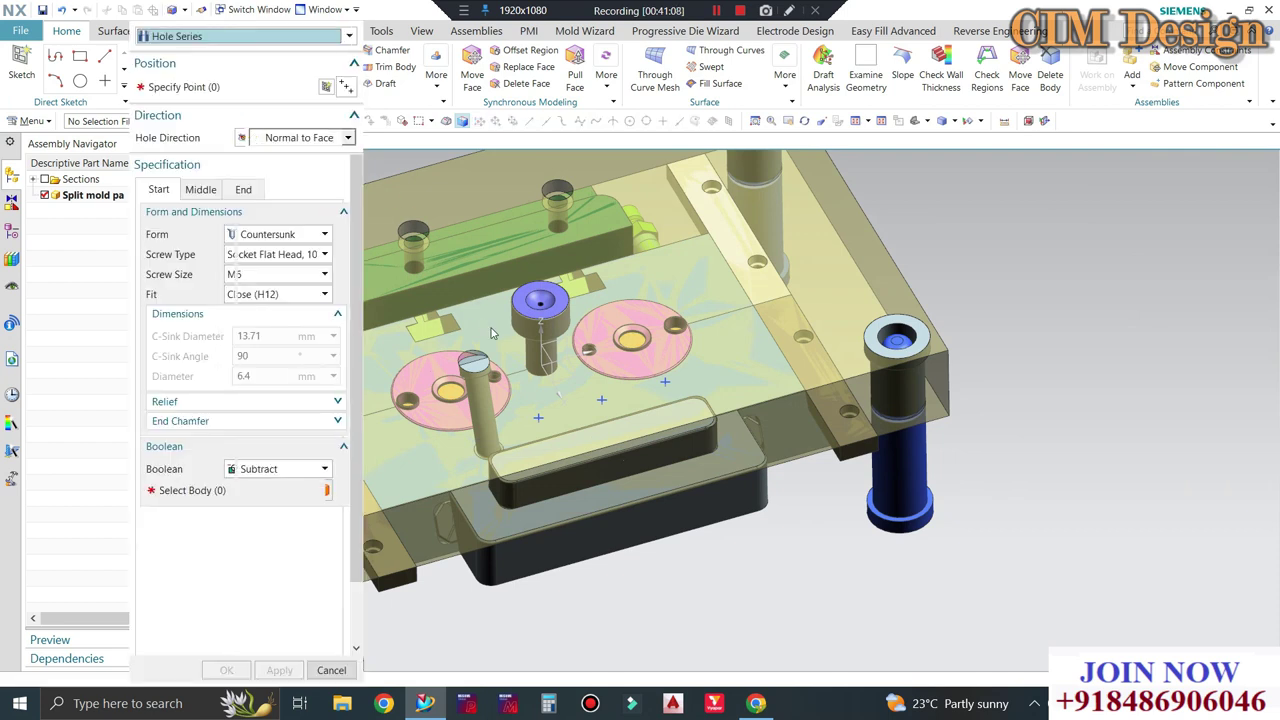
# Create a counterbored M8 socket-head hole on the plate face.
pyautogui.click(290, 234)
pyautogui.click(273, 268)
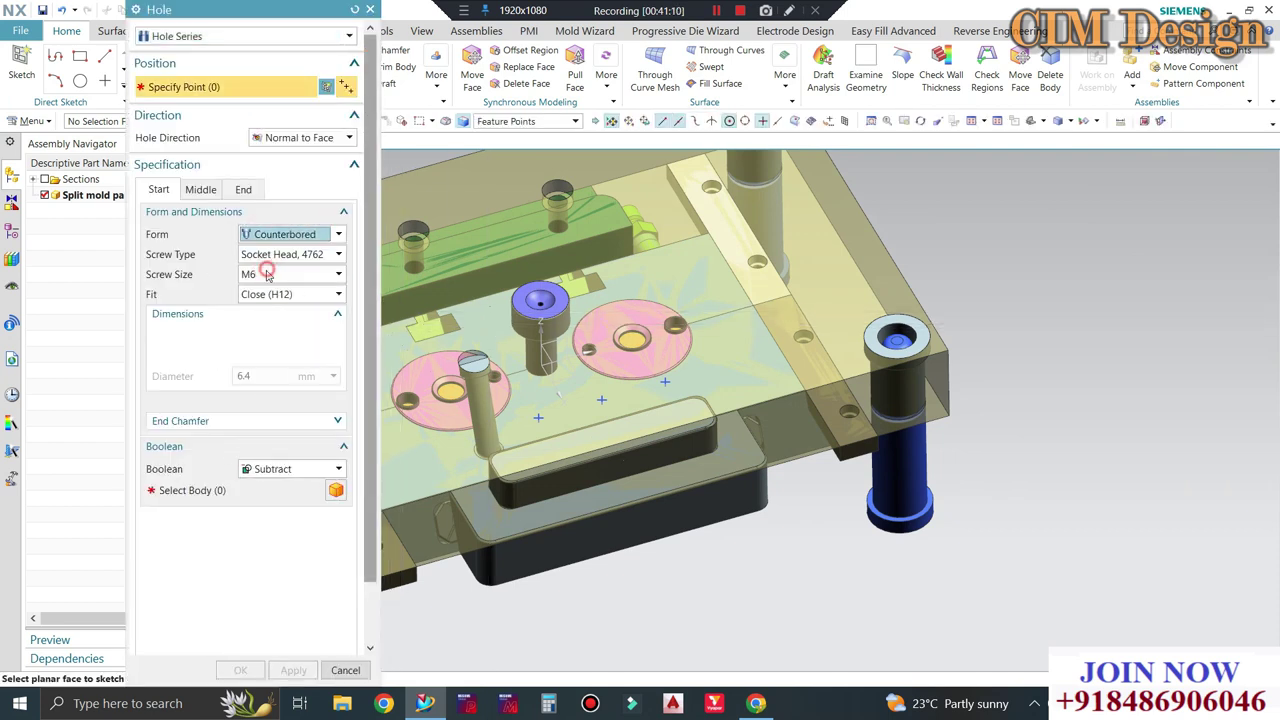
pyautogui.click(268, 274)
pyautogui.click(257, 381)
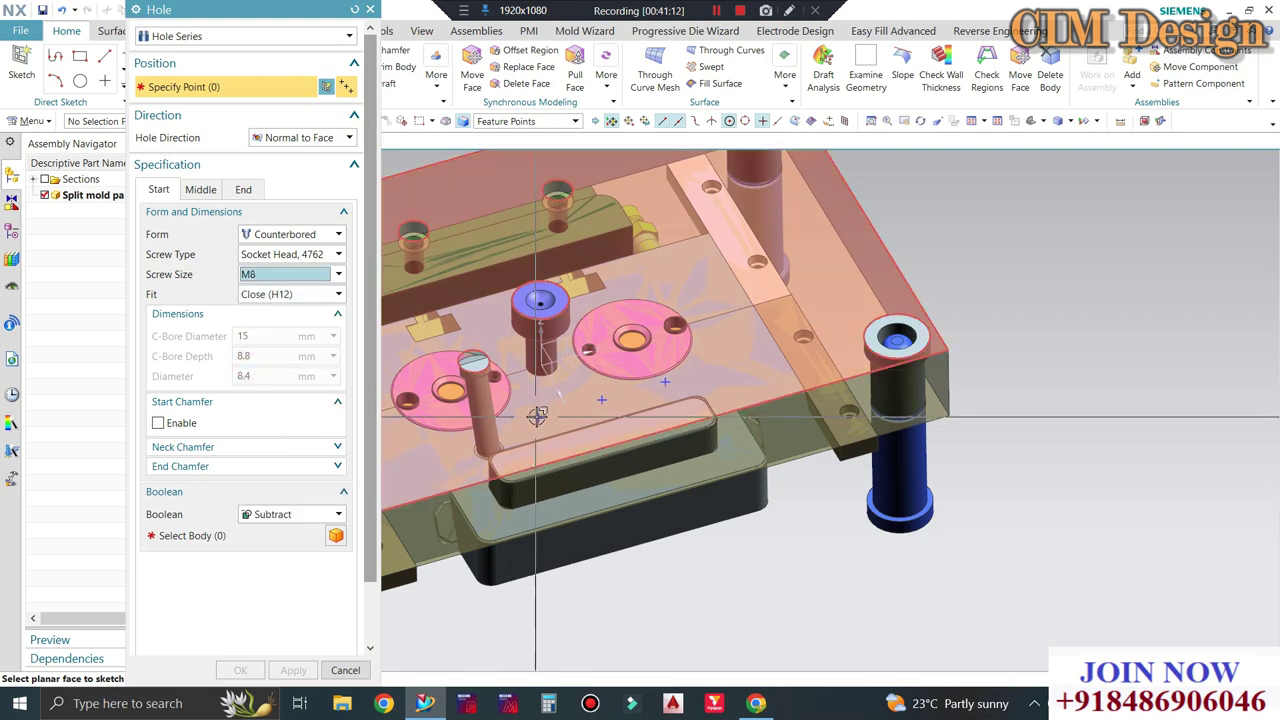
pyautogui.click(657, 381)
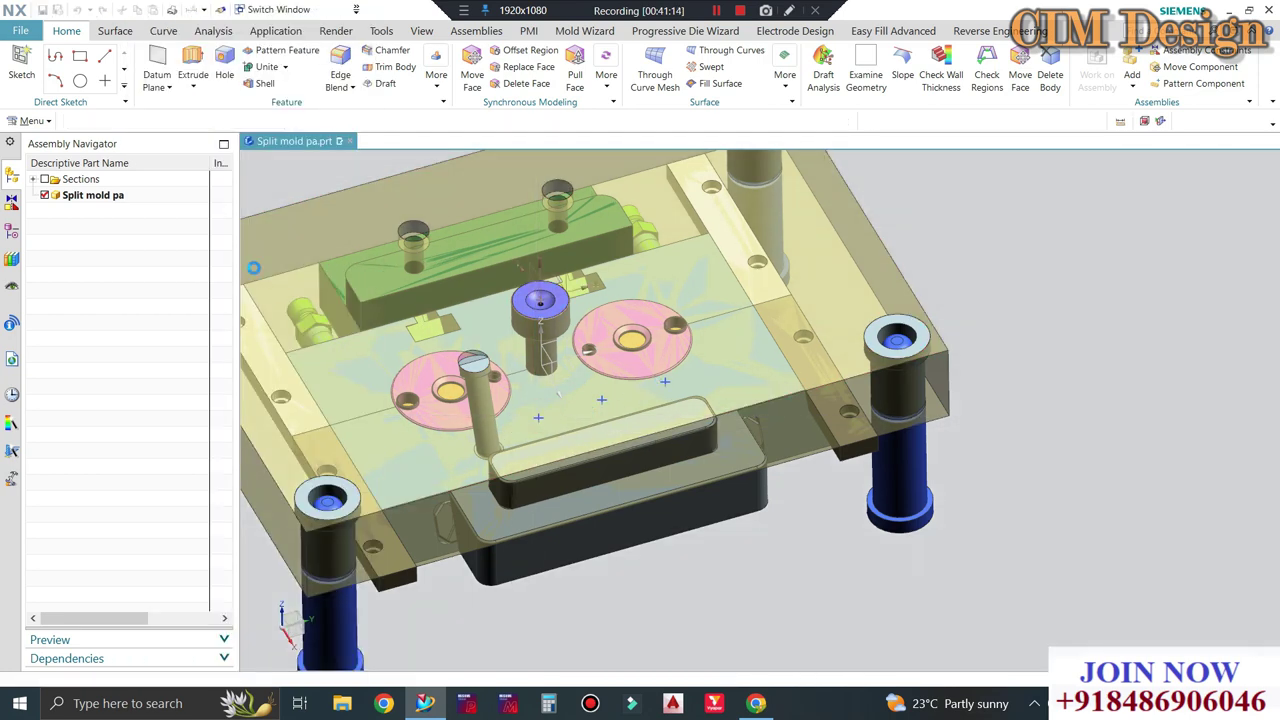
pyautogui.press('Escape')
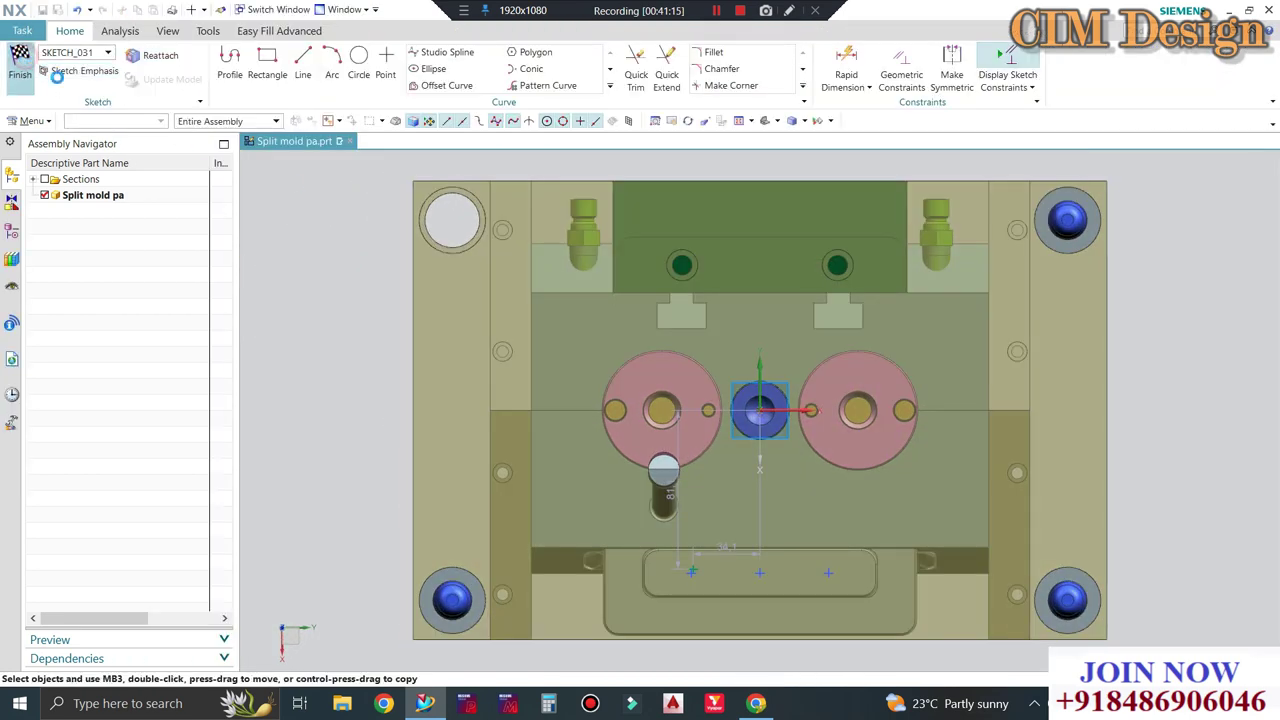
pyautogui.hotkey('ctrl', 'q')
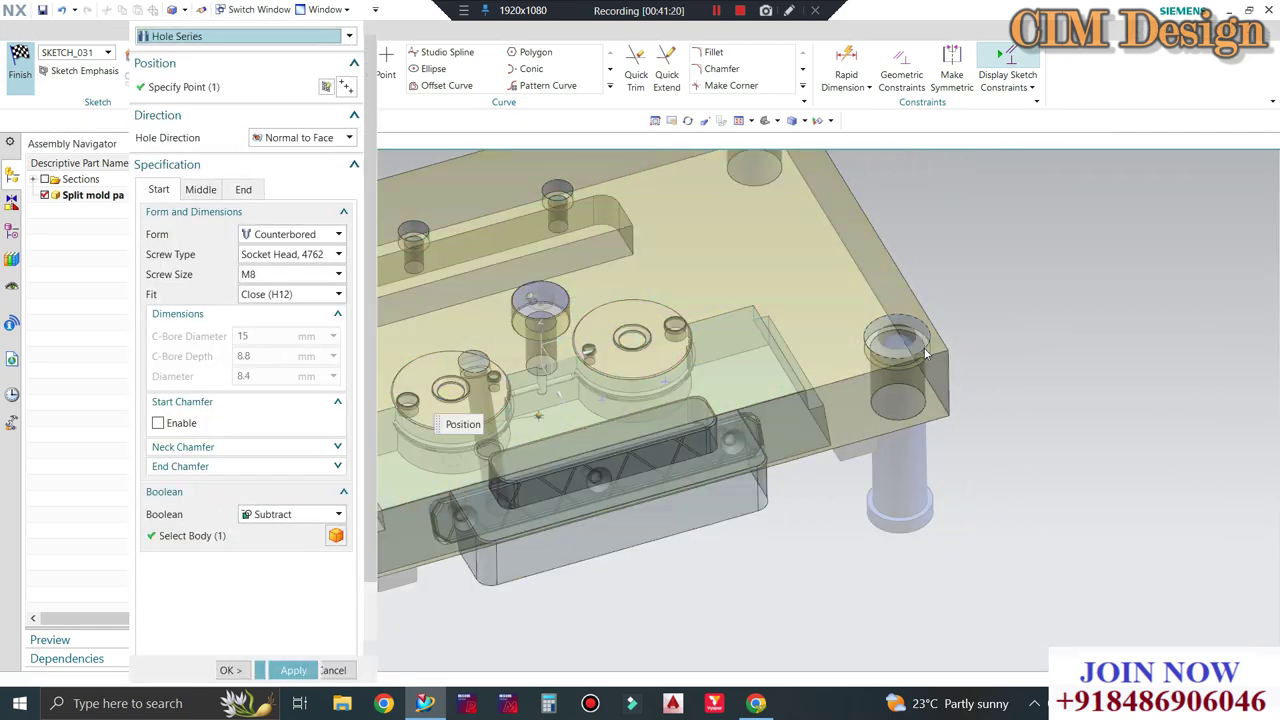
pyautogui.middleClick(467, 227)
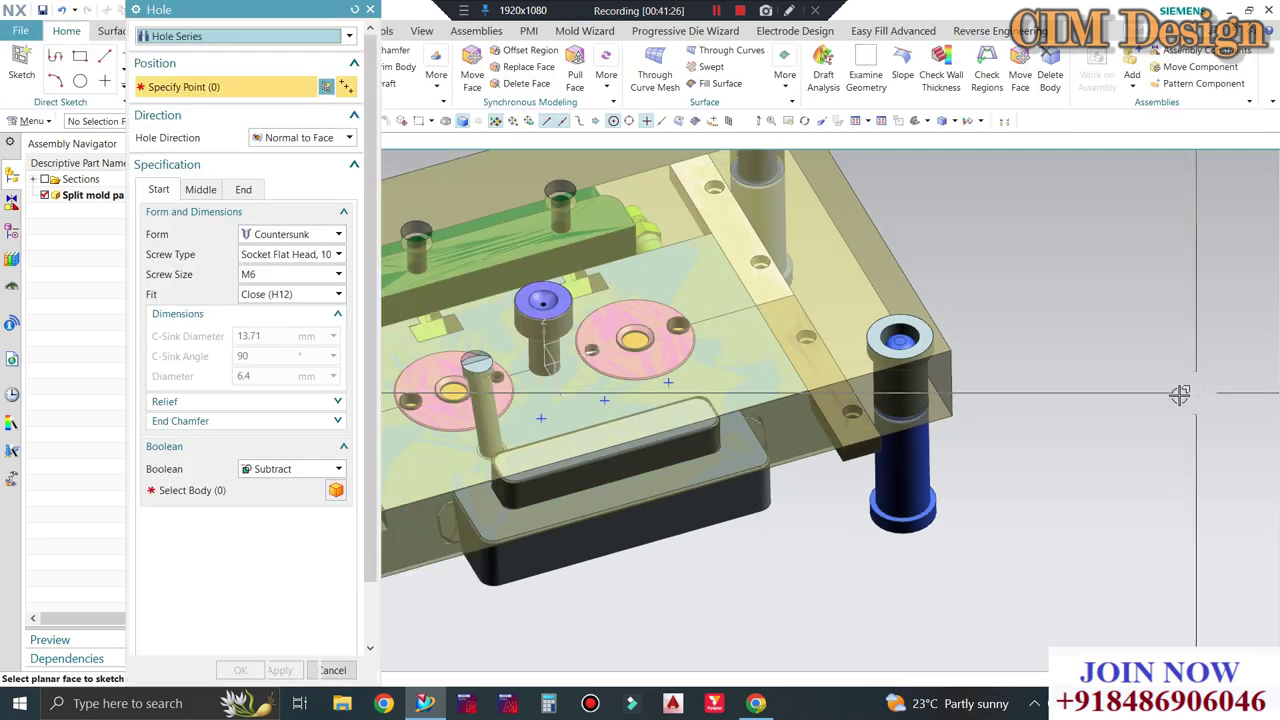
# Set up another counterbored M8 hole at the left and right sketch points.
pyautogui.scroll(5, 507, 369)
pyautogui.click(290, 234)
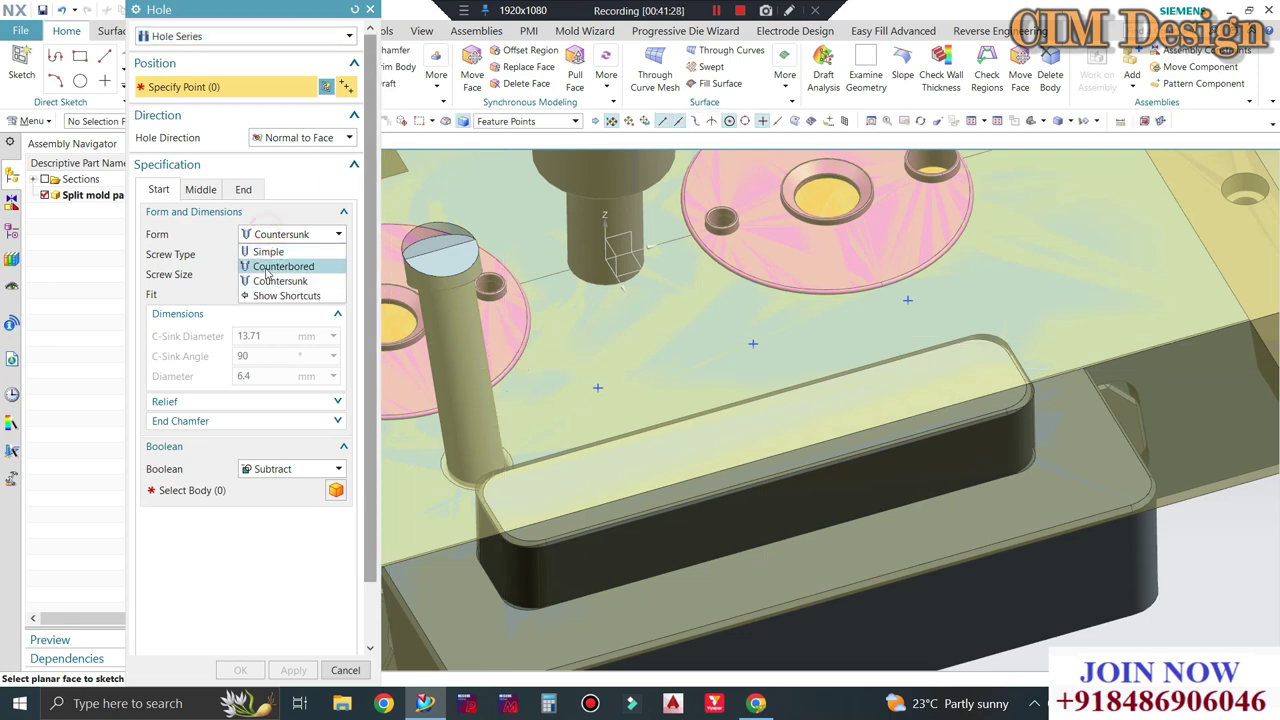
pyautogui.click(268, 262)
pyautogui.click(262, 274)
pyautogui.click(251, 366)
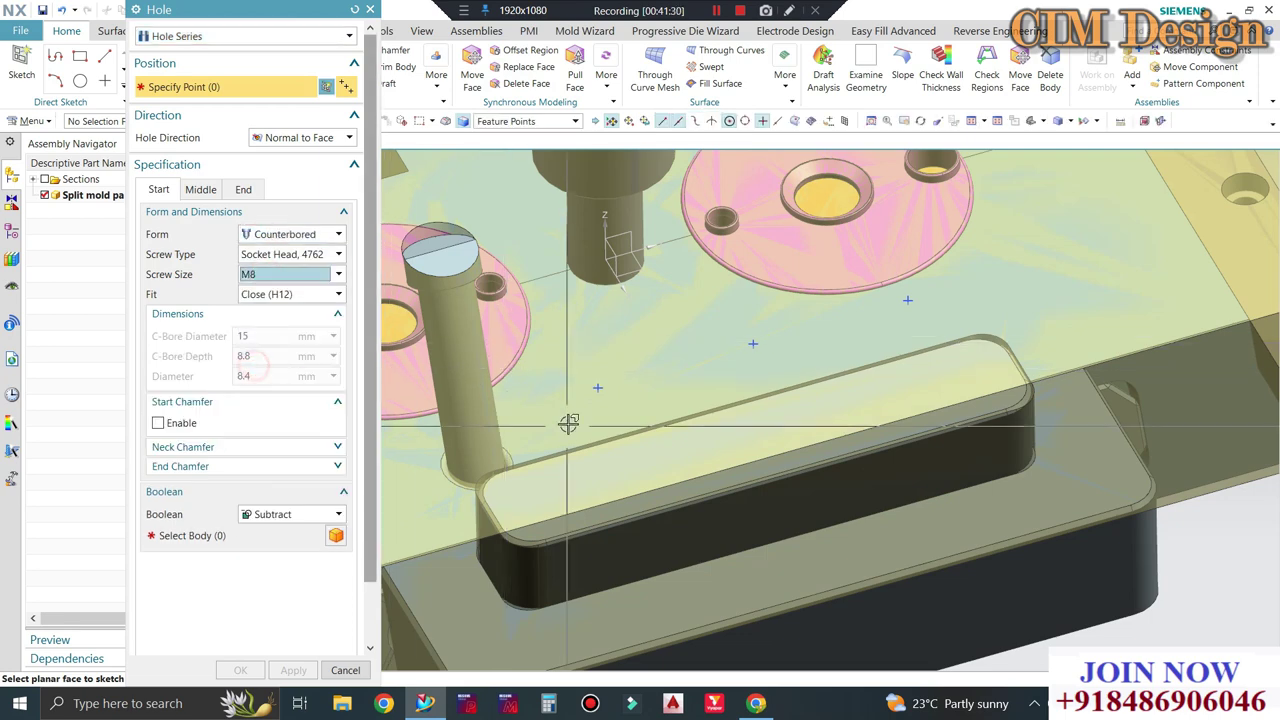
pyautogui.click(598, 388)
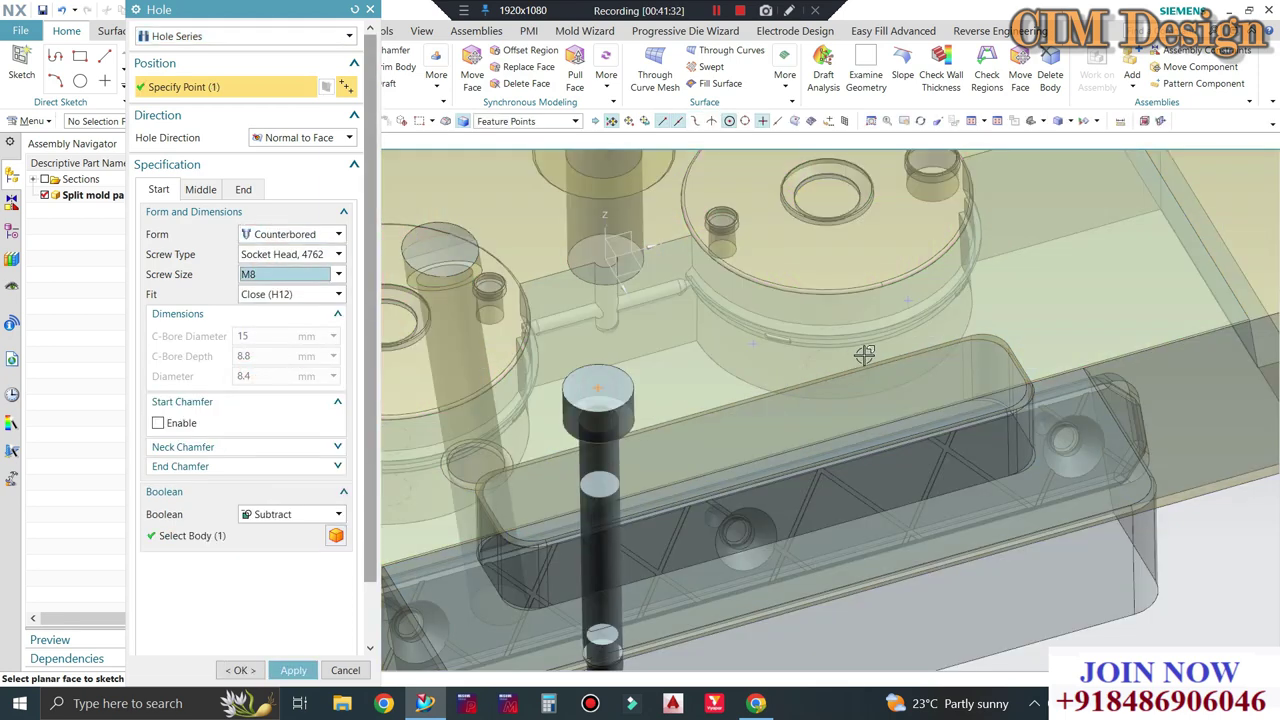
pyautogui.moveTo(920, 317); pyautogui.dragTo(950, 333, button='middle')
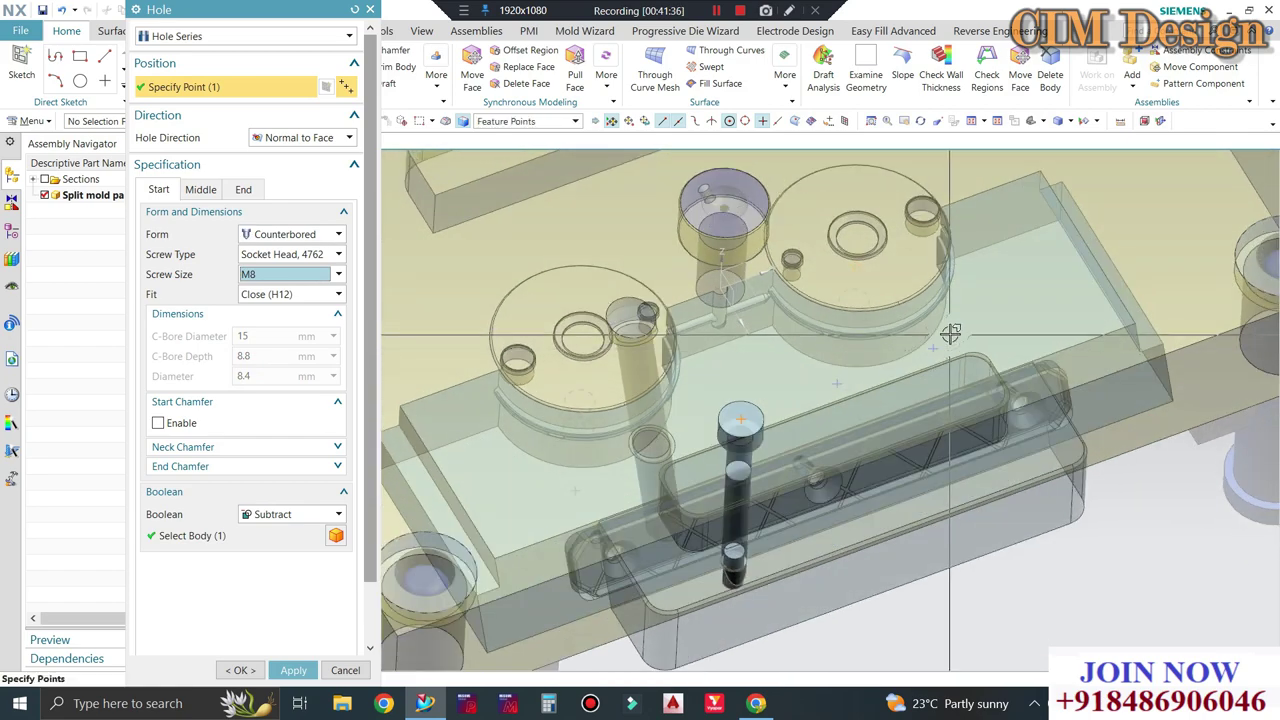
pyautogui.click(836, 384)
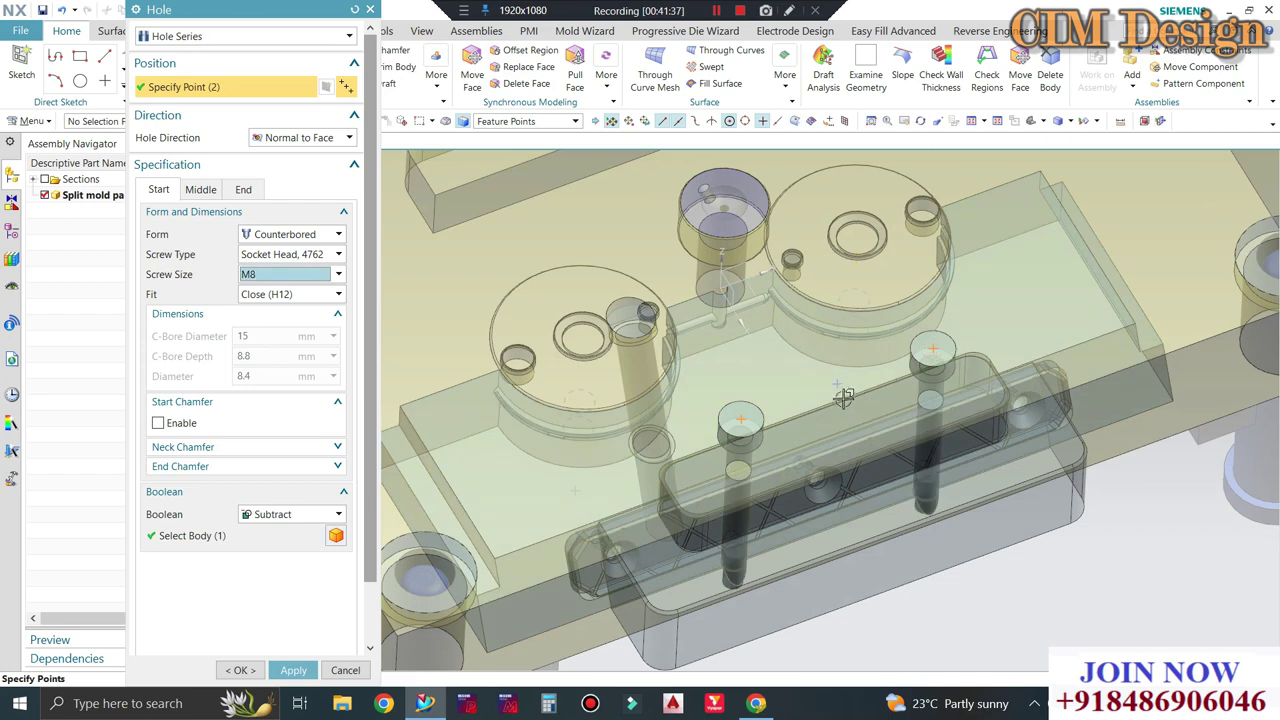
pyautogui.moveTo(843, 398)
pyautogui.mouseDown(button='middle')
pyautogui.moveTo(840, 330)
pyautogui.moveTo(840, 380)
pyautogui.mouseUp(button='middle')
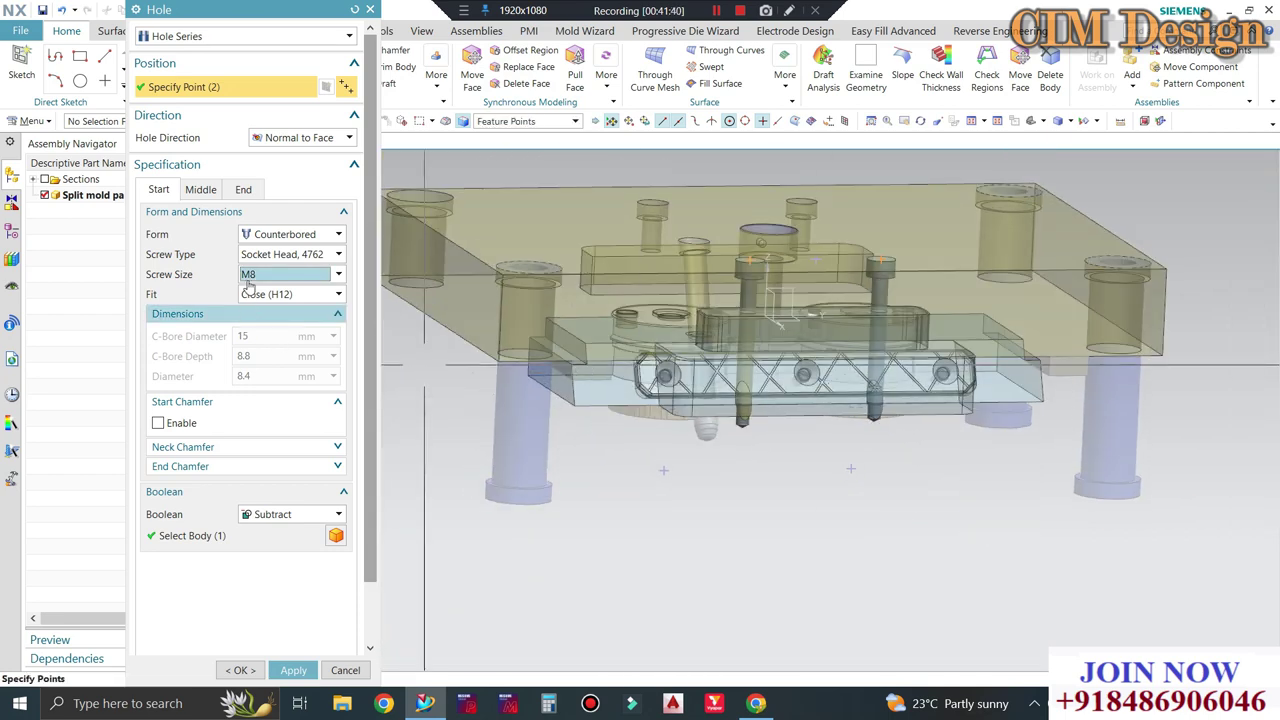
# Exclude the plate from the hole series' middle section and move to end-section settings.
pyautogui.click(200, 189)
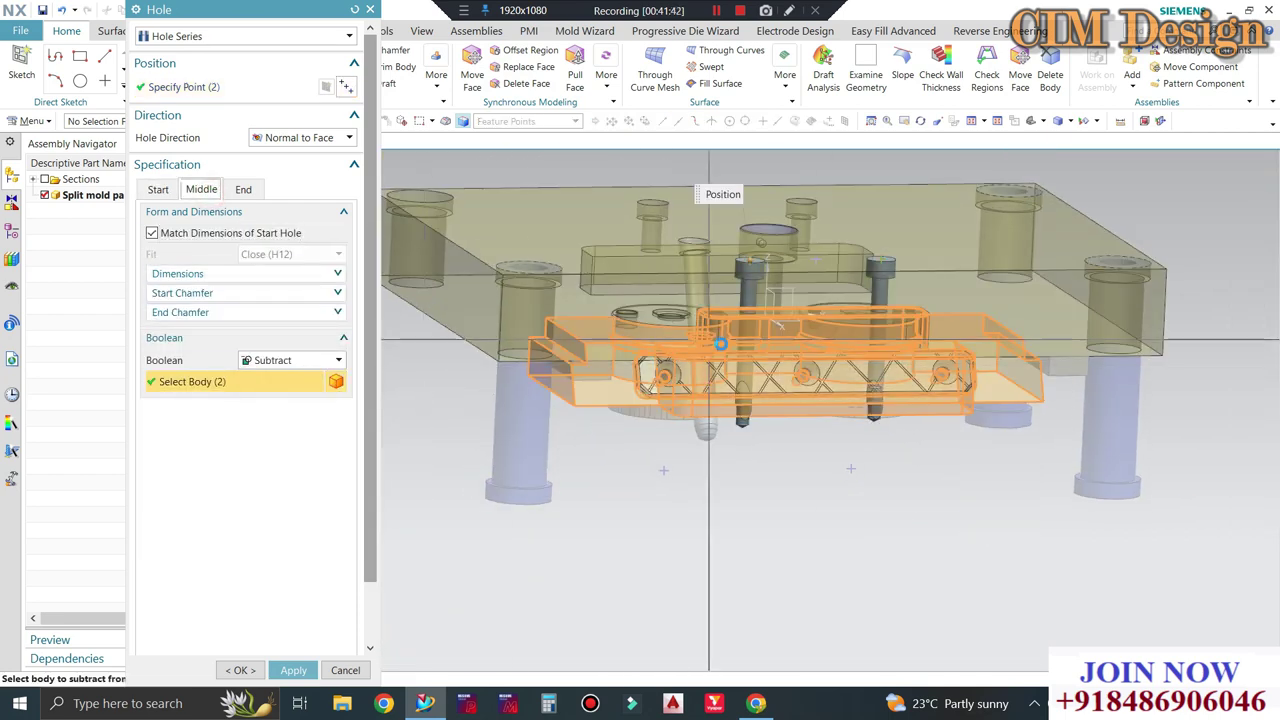
pyautogui.keyDown('shift'); pyautogui.click(601, 390); pyautogui.keyUp('shift')
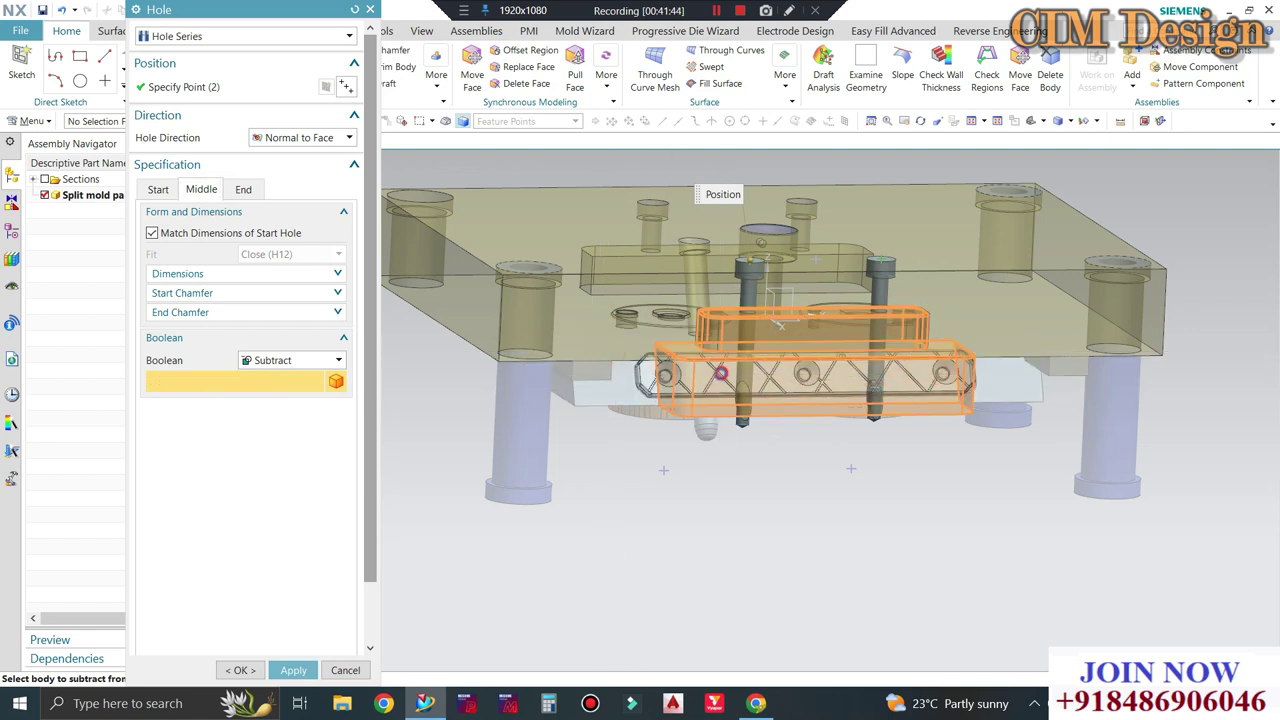
pyautogui.click(244, 189)
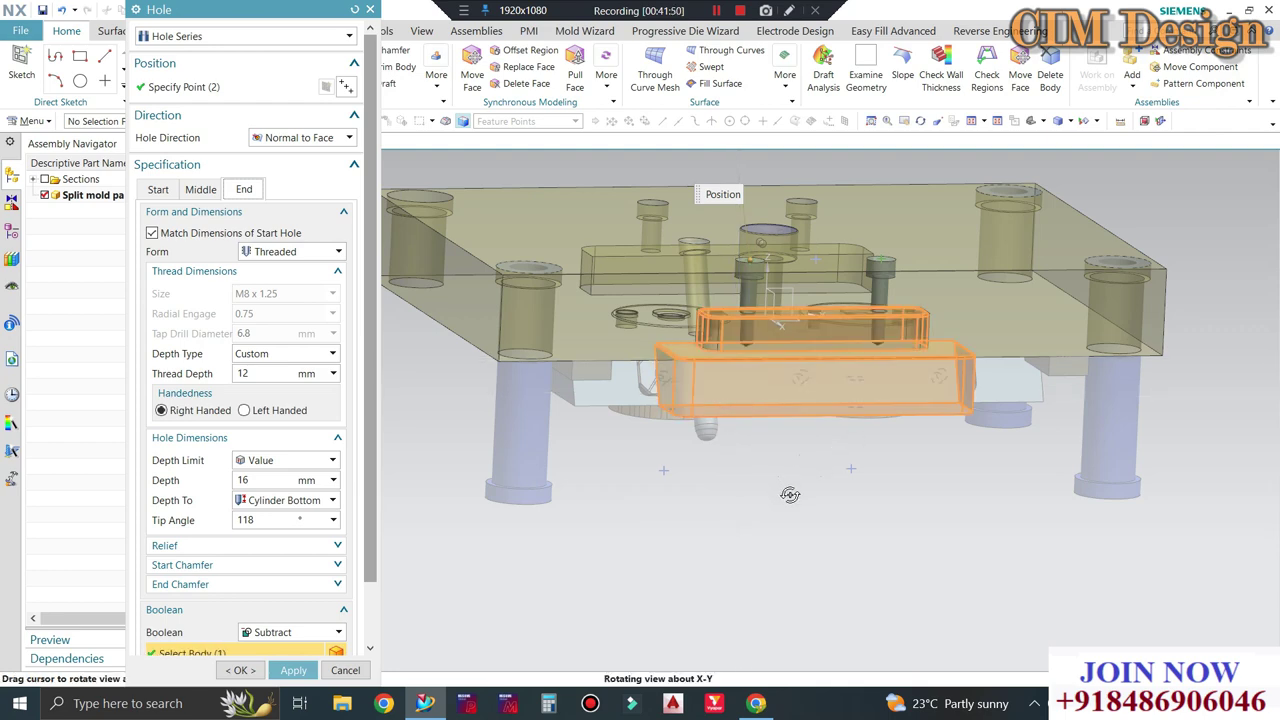
pyautogui.moveTo(790, 494); pyautogui.dragTo(893, 485, button='middle')
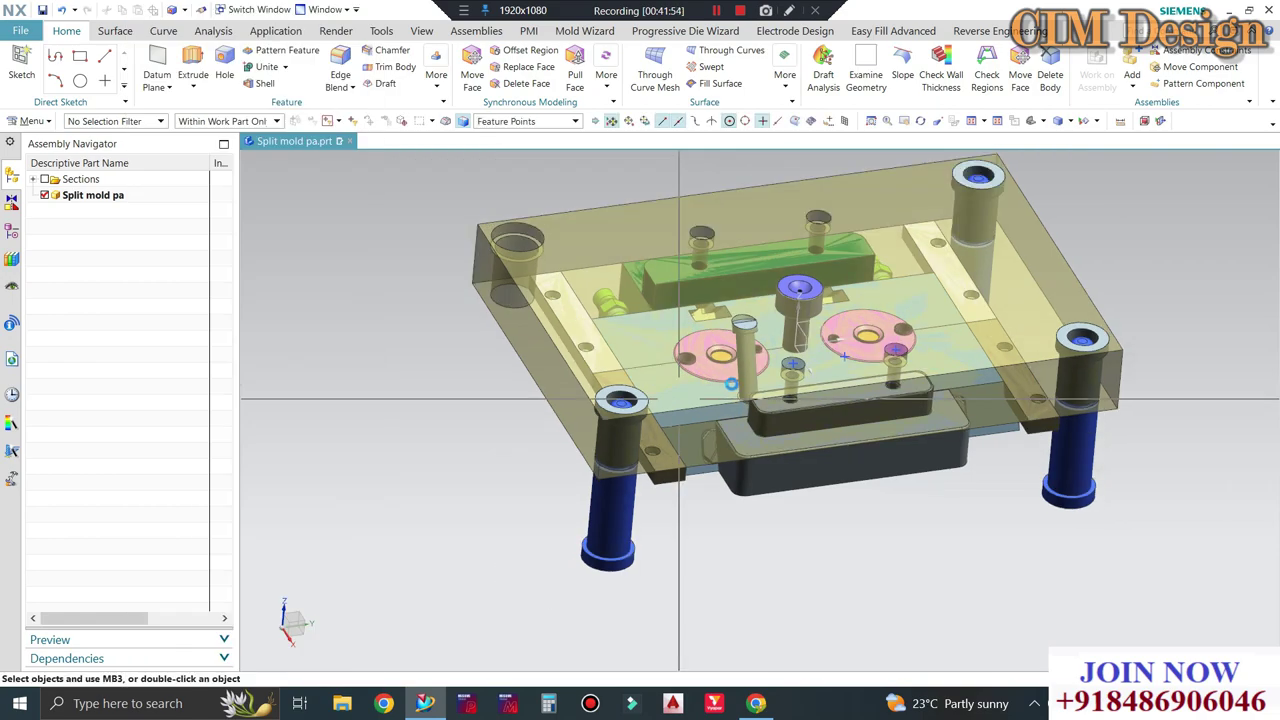
# Orbit and zoom the mold to inspect the new screw holes.
pyautogui.scroll(3, 832, 476)
pyautogui.moveTo(780, 470)
pyautogui.mouseDown(button='middle')
pyautogui.moveTo(918, 459)
pyautogui.moveTo(934, 420)
pyautogui.mouseUp(button='middle')
pyautogui.scroll(-3, 918, 459)
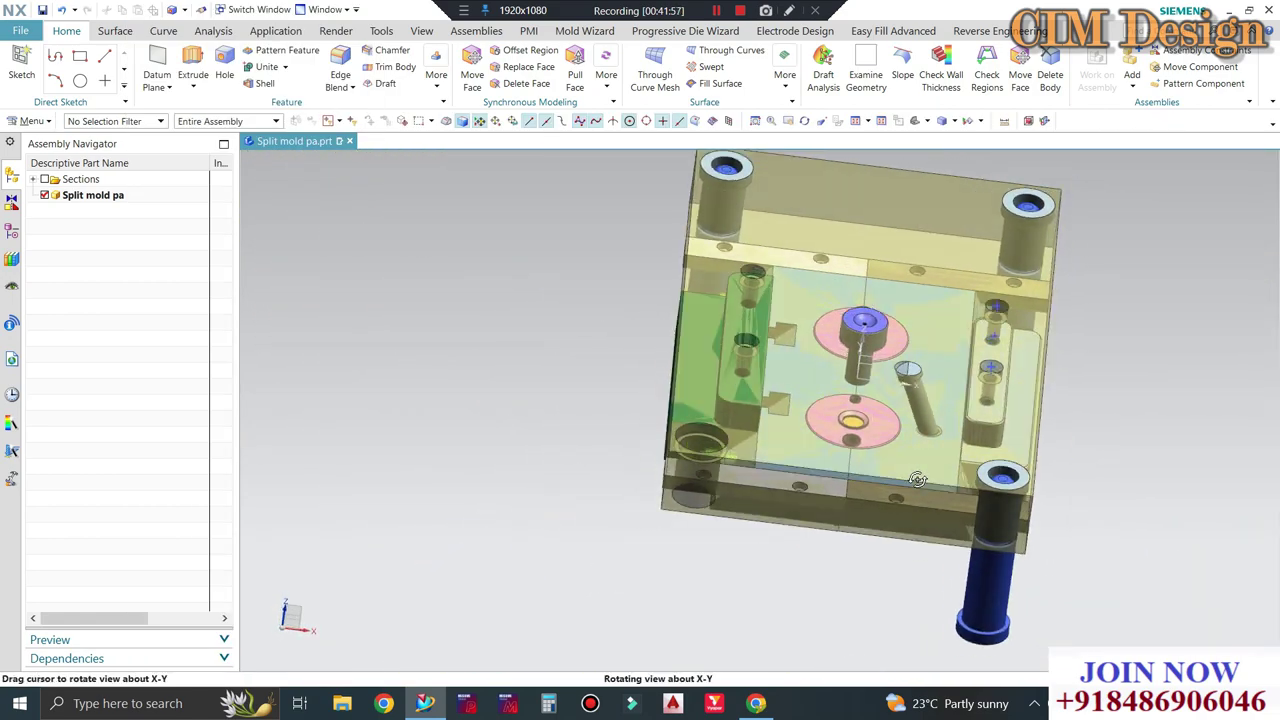
pyautogui.scroll(3, 934, 420)
pyautogui.scroll(2, 877, 323)
pyautogui.scroll(-1, 931, 356)
pyautogui.moveTo(931, 356); pyautogui.dragTo(830, 293, button='middle')
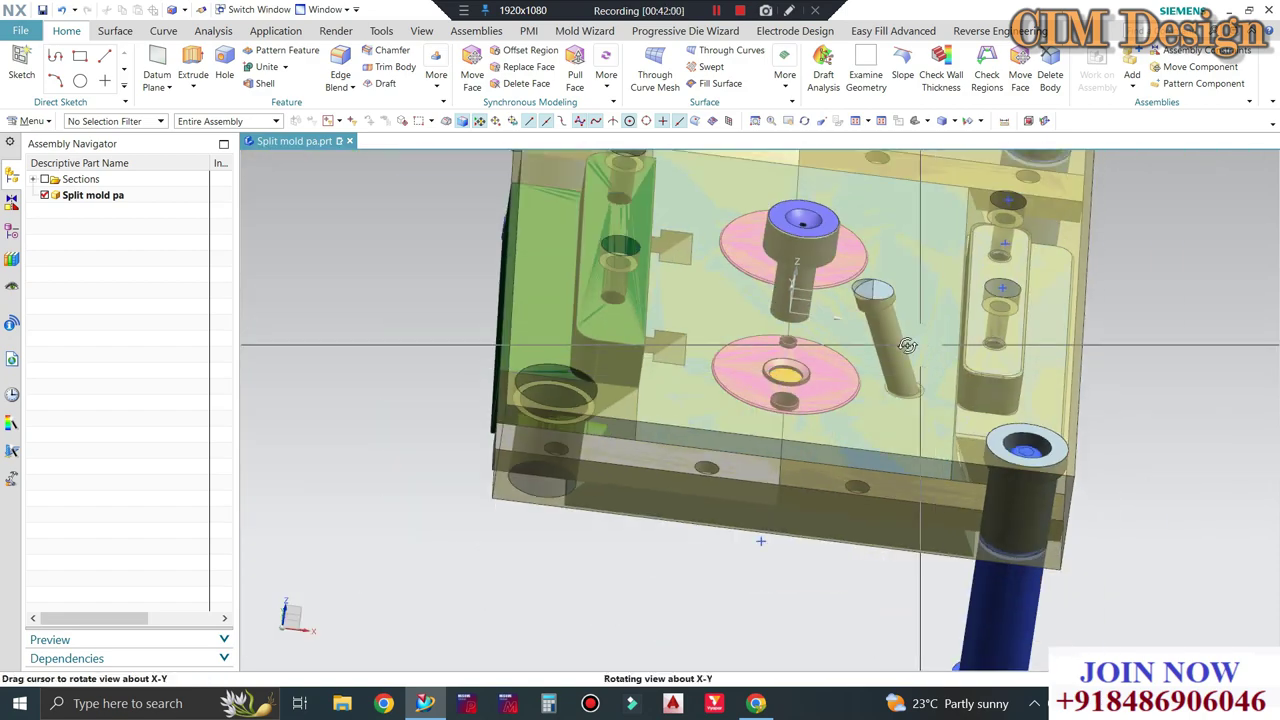
pyautogui.scroll(3, 830, 293)
pyautogui.scroll(-3, 955, 352)
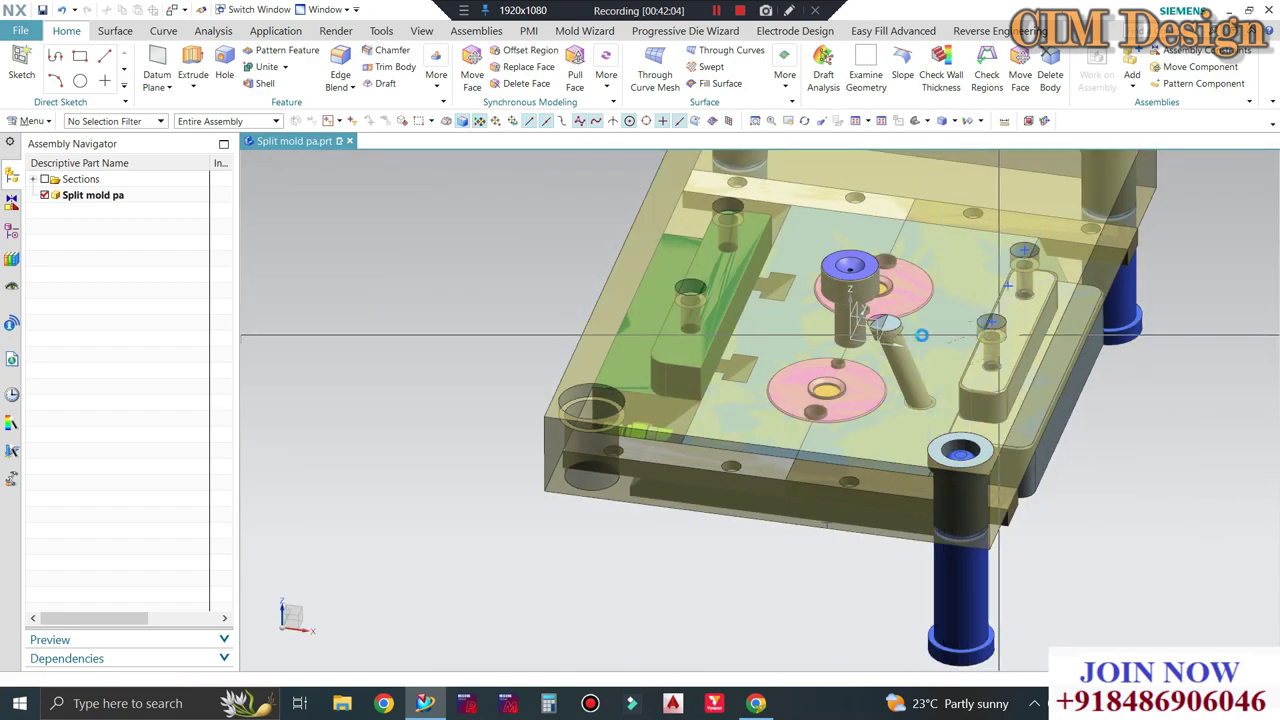
# Select the angled pin for Move Object and set the motion to Dynamic.
pyautogui.hotkey('ctrl', 't')
pyautogui.scroll(3, 905, 325)
pyautogui.click(896, 313)
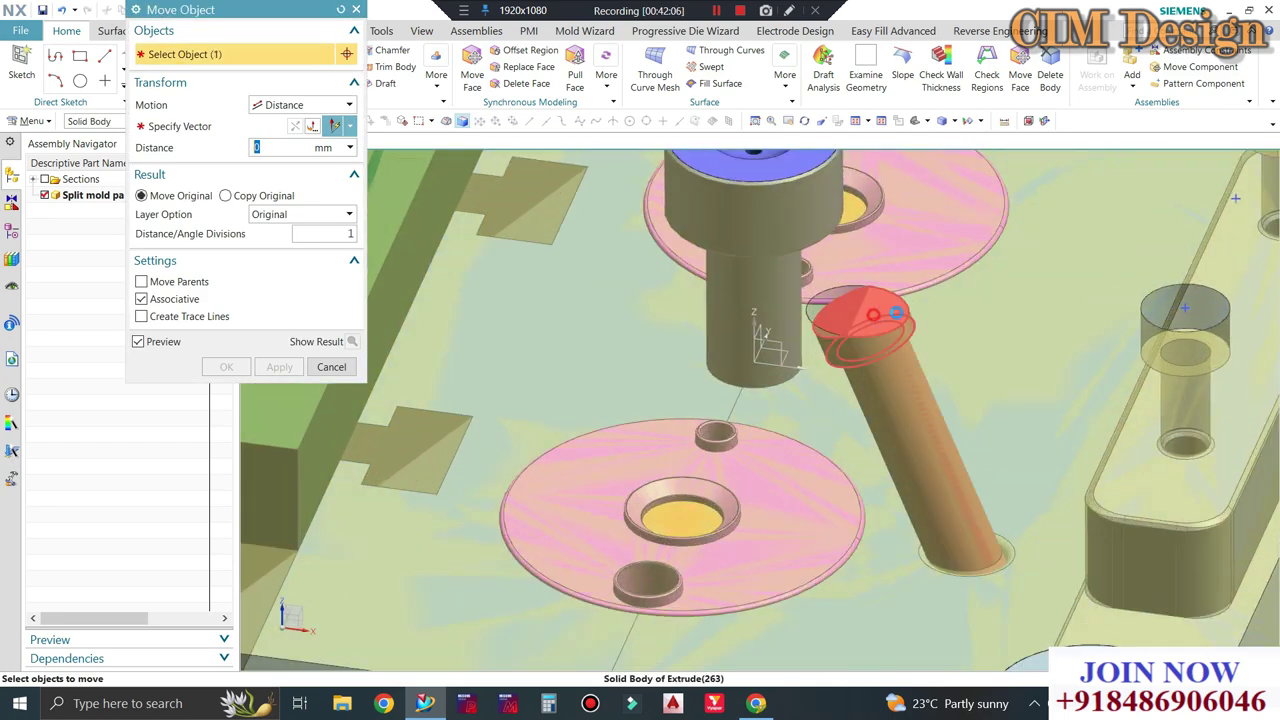
pyautogui.scroll(-4, 1006, 329)
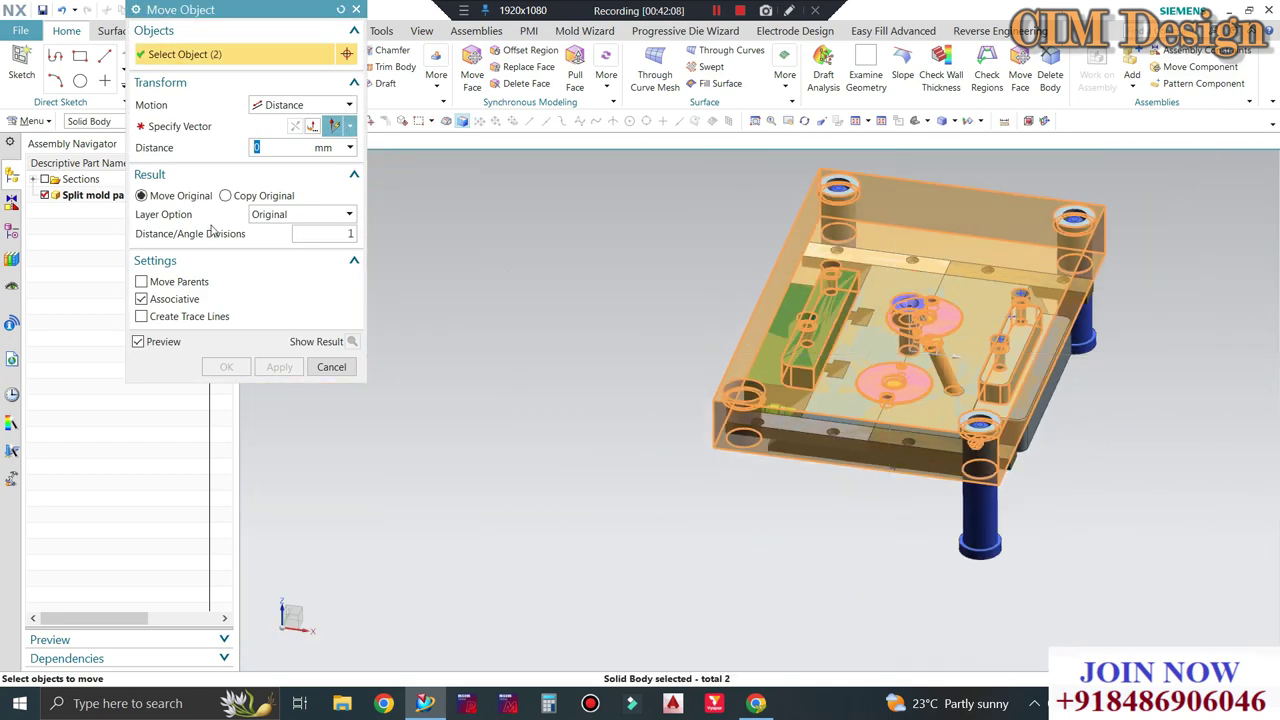
pyautogui.click(160, 133)
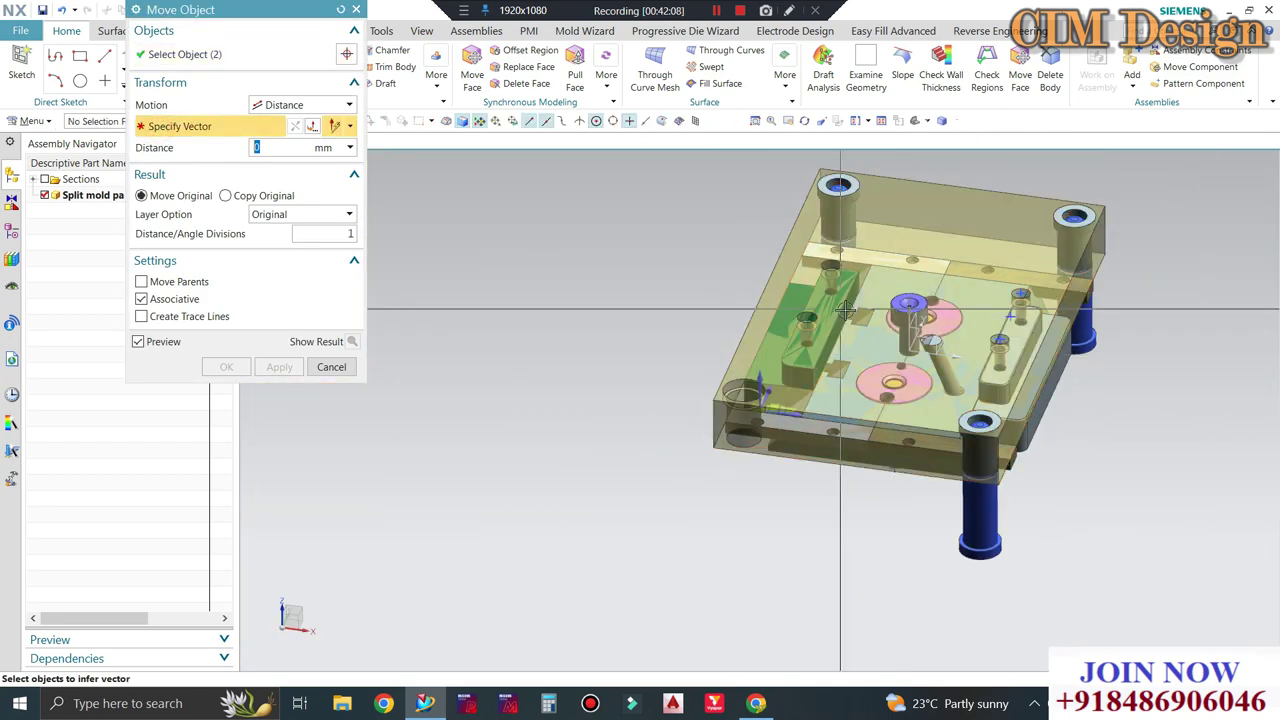
pyautogui.click(281, 105)
pyautogui.click(292, 240)
# Drag the selected bodies upward along Z and confirm the move.
pyautogui.scroll(3, 975, 385)
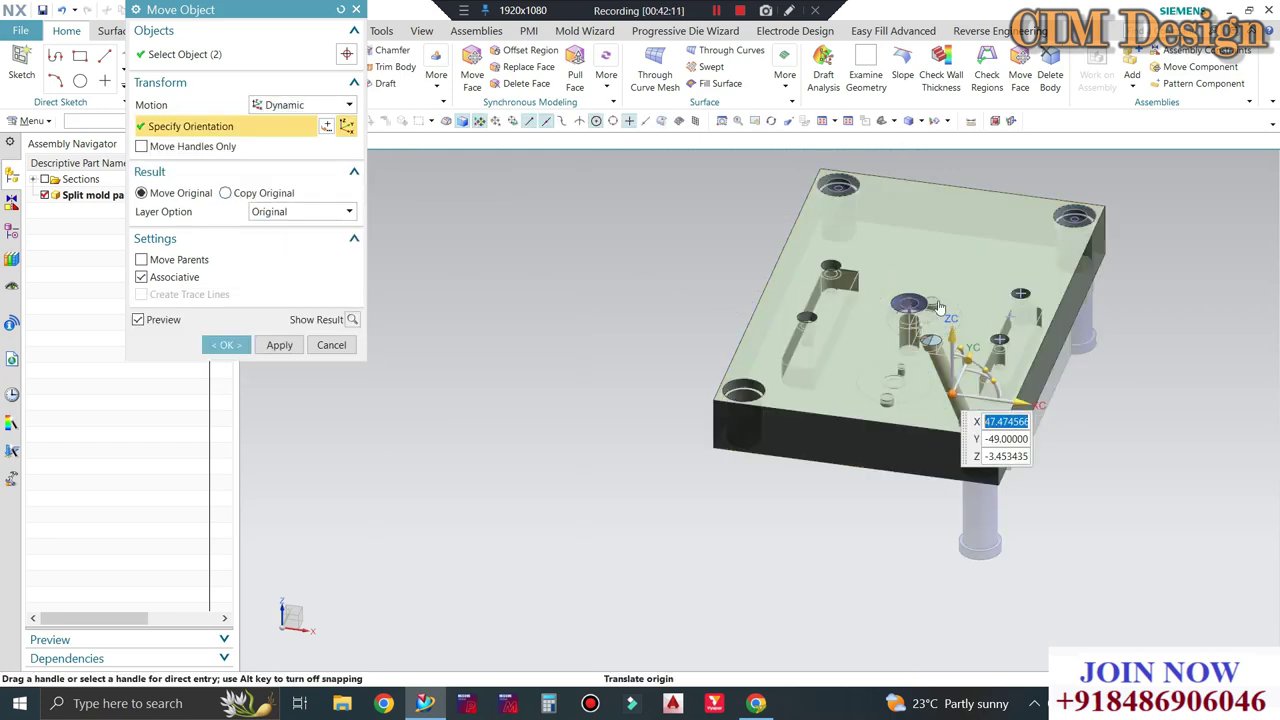
pyautogui.scroll(2, 975, 390)
pyautogui.moveTo(977, 385); pyautogui.dragTo(982, 287)
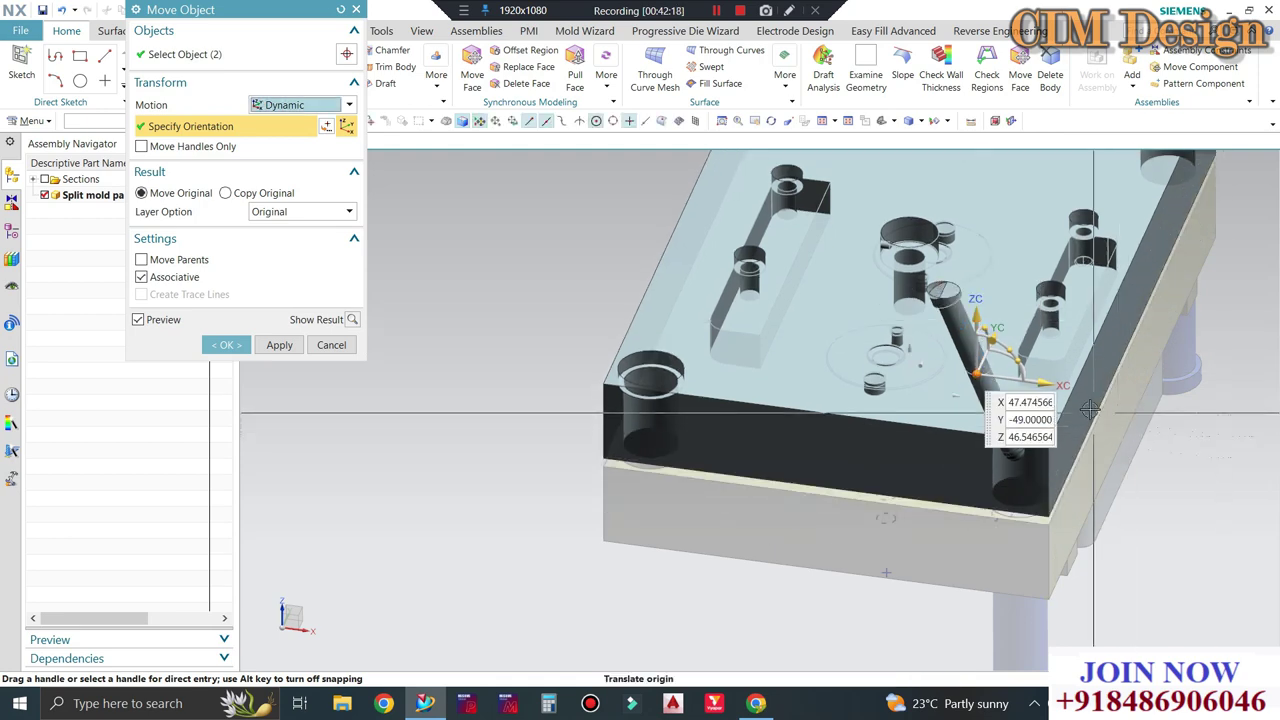
pyautogui.moveTo(1090, 410); pyautogui.dragTo(948, 414, button='middle')
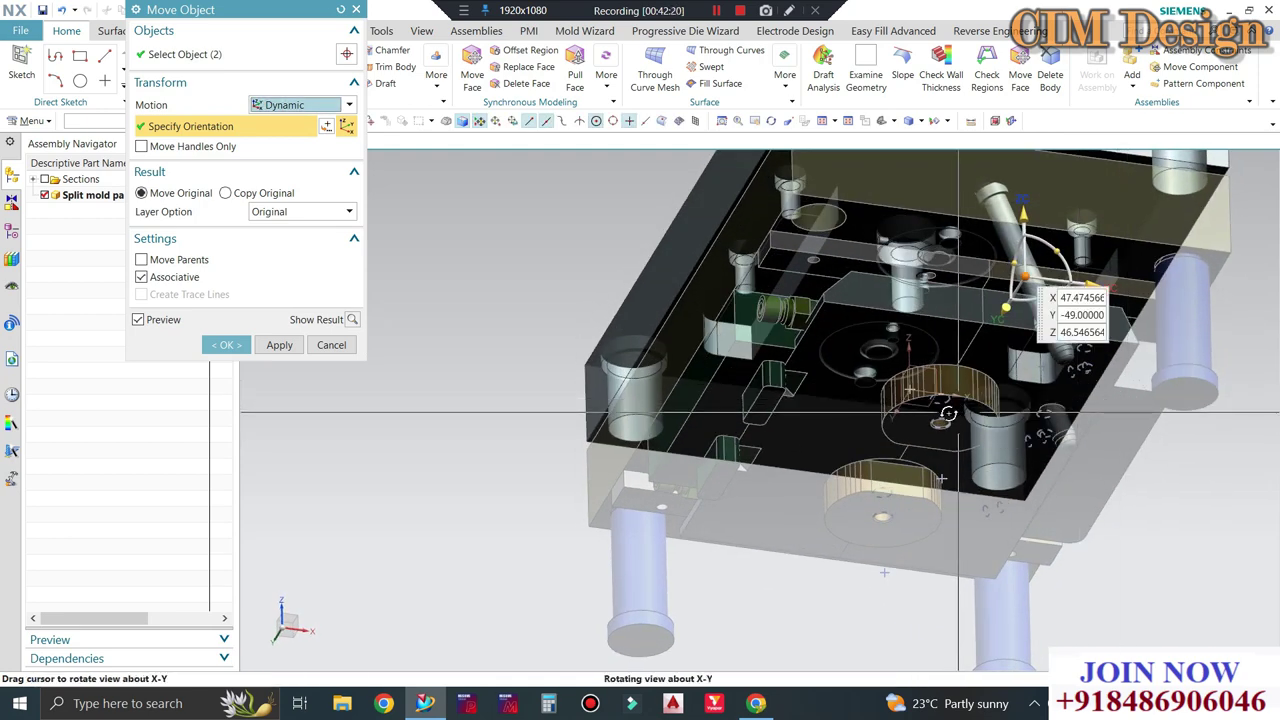
pyautogui.moveTo(948, 414)
pyautogui.mouseDown(button='middle')
pyautogui.moveTo(1138, 343)
pyautogui.moveTo(972, 349)
pyautogui.moveTo(1034, 495)
pyautogui.mouseUp(button='middle')
pyautogui.middleClick(1138, 343)
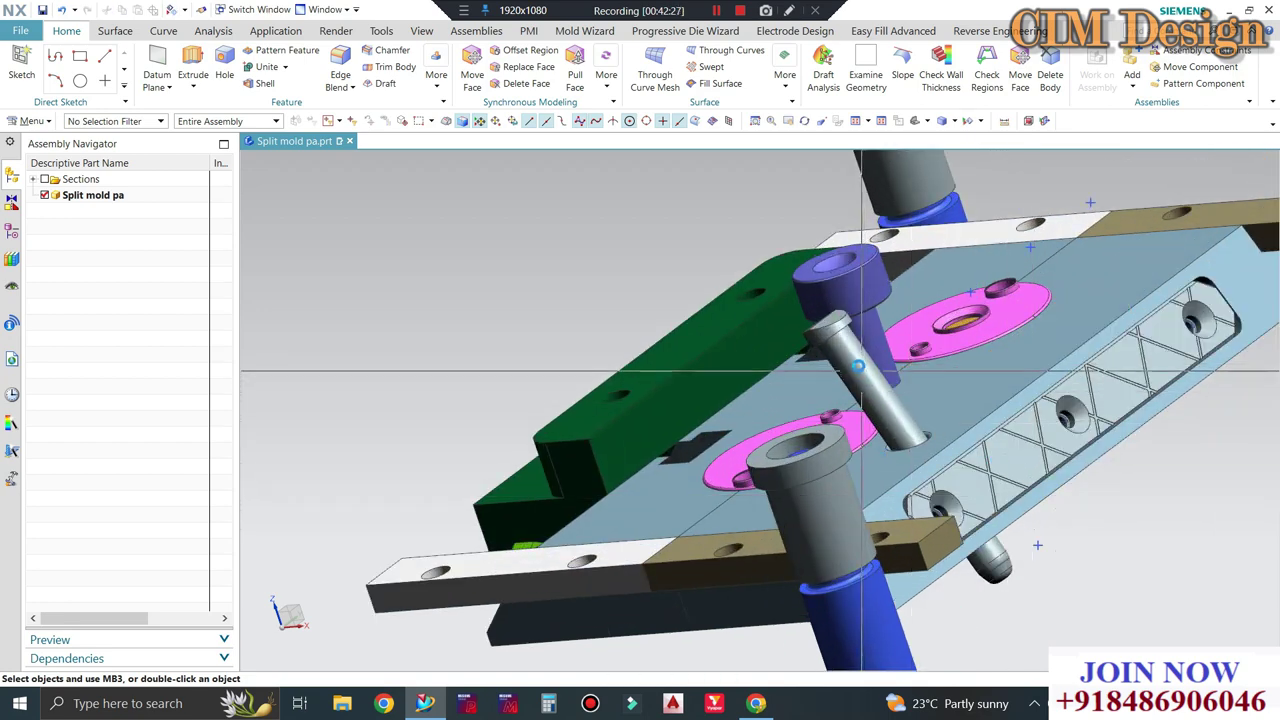
# Edit the display of the light-blue plate.
pyautogui.moveTo(858, 367); pyautogui.dragTo(956, 365, button='middle')
pyautogui.scroll(5, 956, 365)
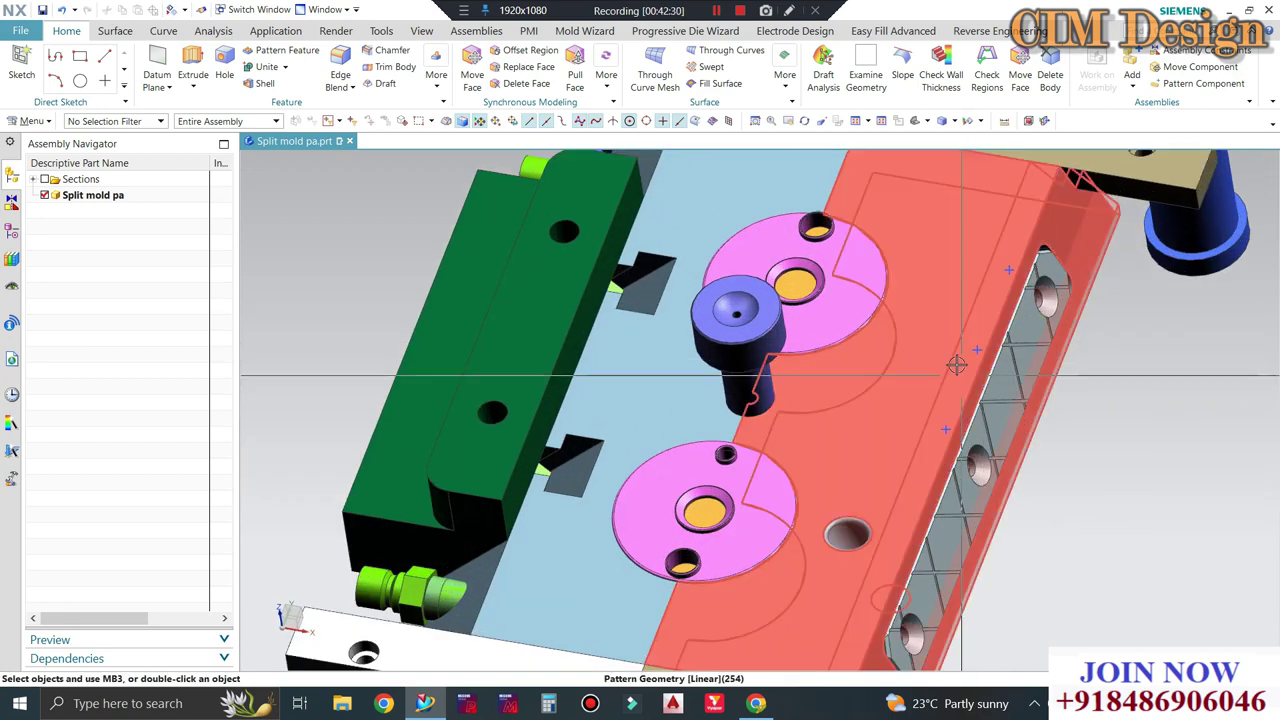
pyautogui.hotkey('ctrl', 'b')
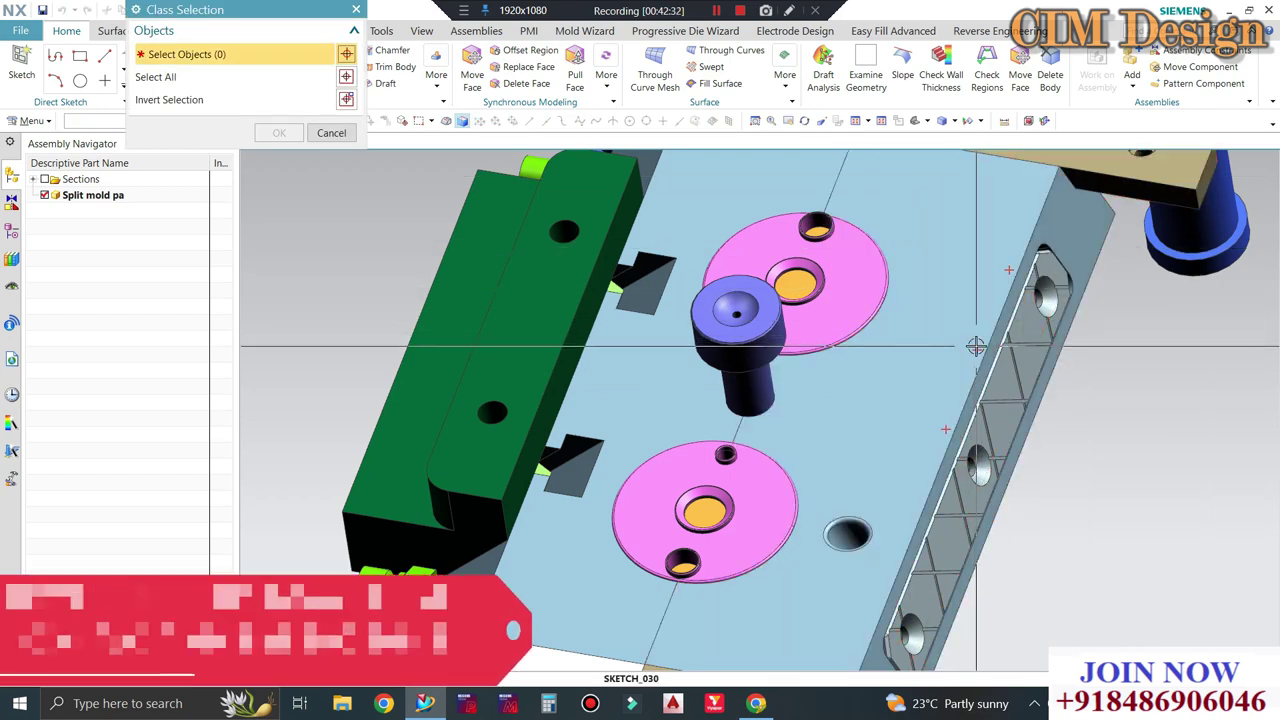
pyautogui.click(975, 346)
pyautogui.middleClick(439, 198)
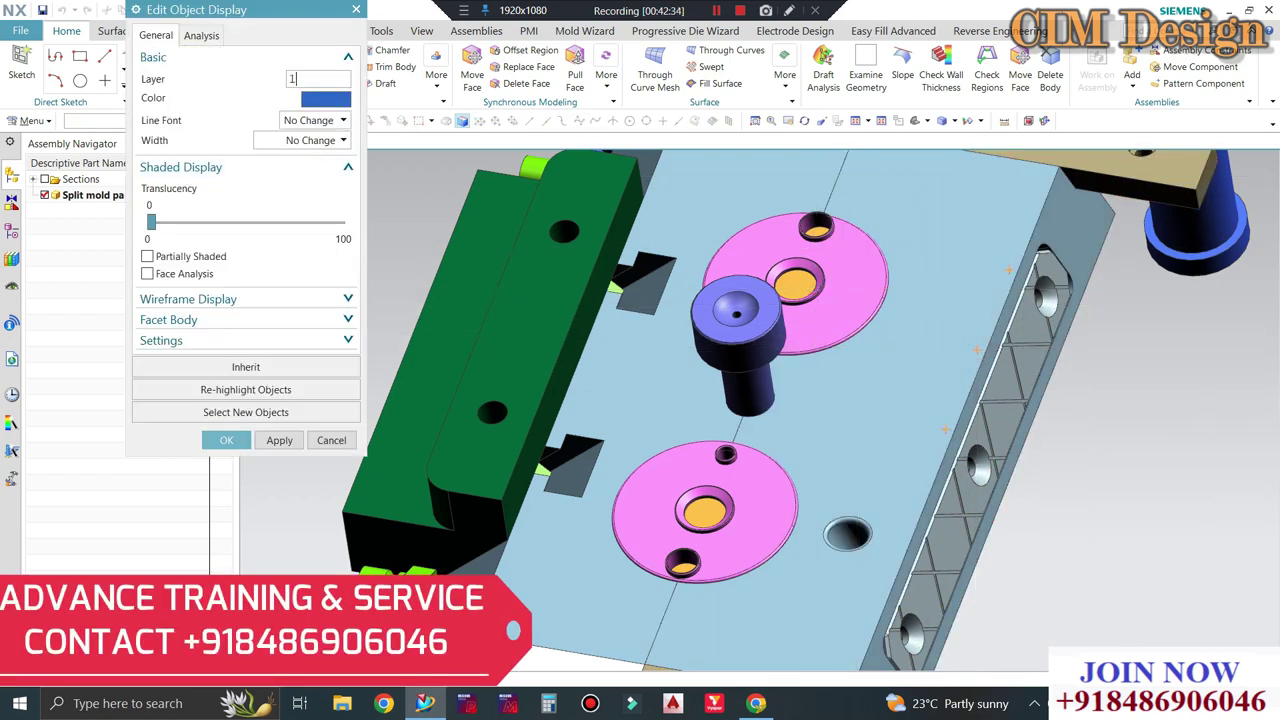
pyautogui.press('Return')
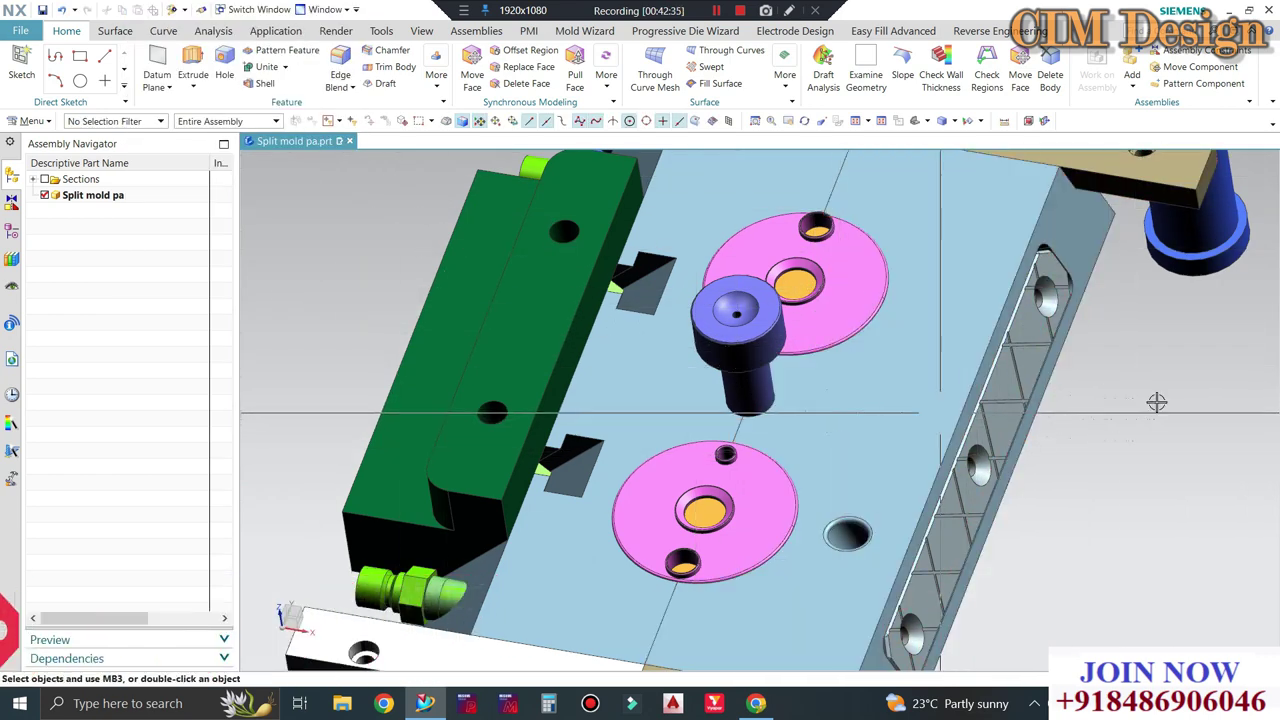
# Hide the light-blue plate and side rail to inspect the inserts, then show everything again.
pyautogui.click(1157, 402)
pyautogui.hotkey('ctrl', 'b')
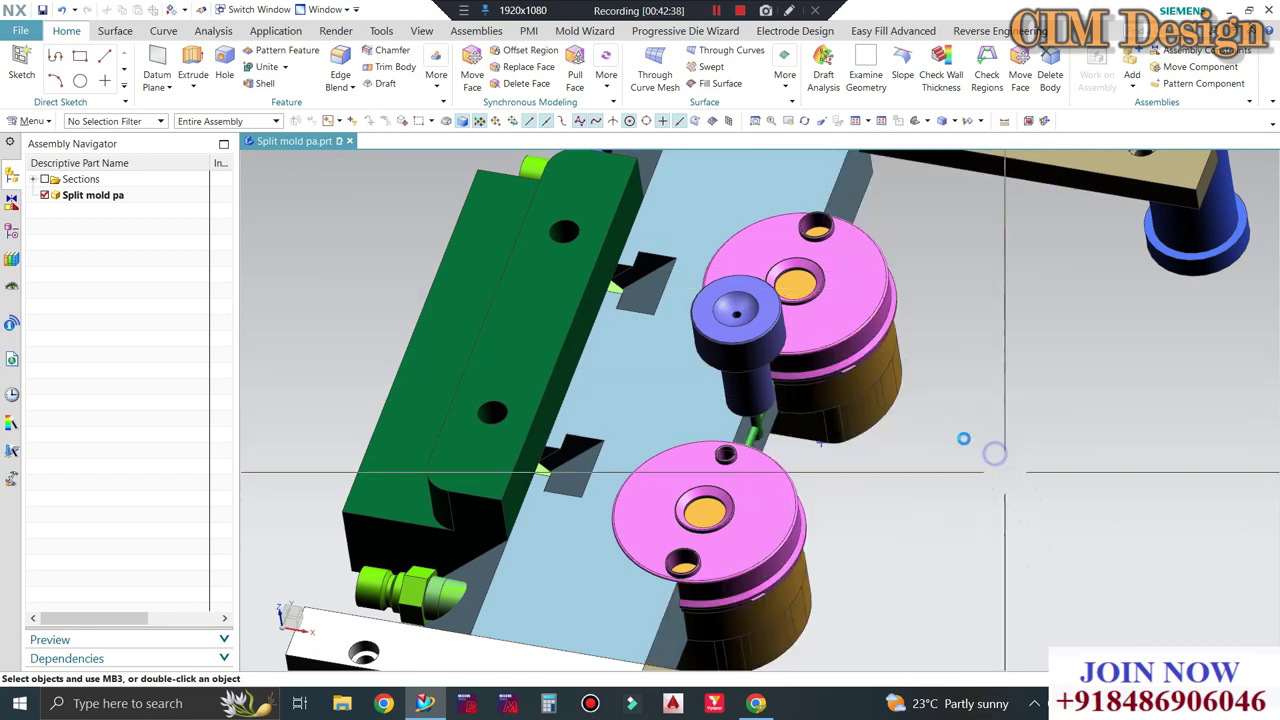
pyautogui.moveTo(883, 440)
pyautogui.mouseDown(button='middle')
pyautogui.moveTo(932, 300)
pyautogui.moveTo(979, 382)
pyautogui.mouseUp(button='middle')
pyautogui.scroll(-2, 979, 382)
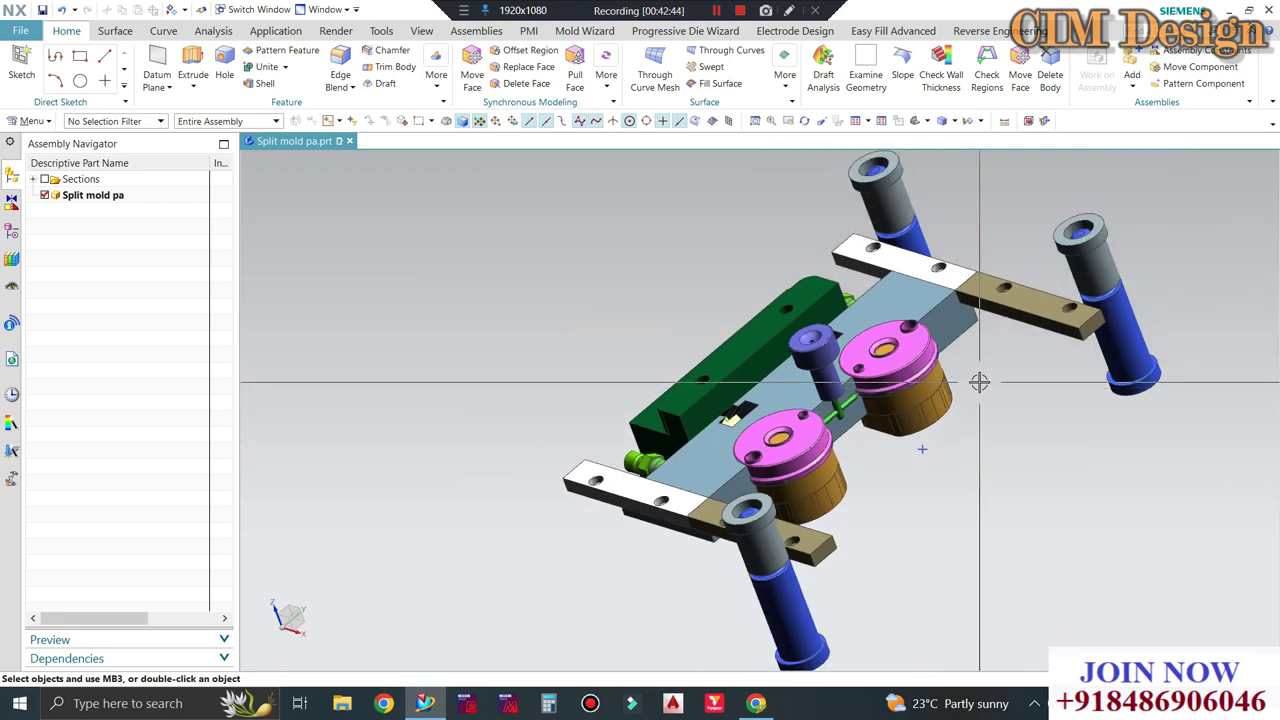
pyautogui.hotkey('ctrl', 'shift', 'u')
pyautogui.scroll(-3, 1025, 395)
pyautogui.moveTo(1025, 395)
pyautogui.mouseDown(button='middle')
pyautogui.moveTo(795, 408)
pyautogui.moveTo(782, 420)
pyautogui.mouseUp(button='middle')
pyautogui.scroll(4, 795, 408)
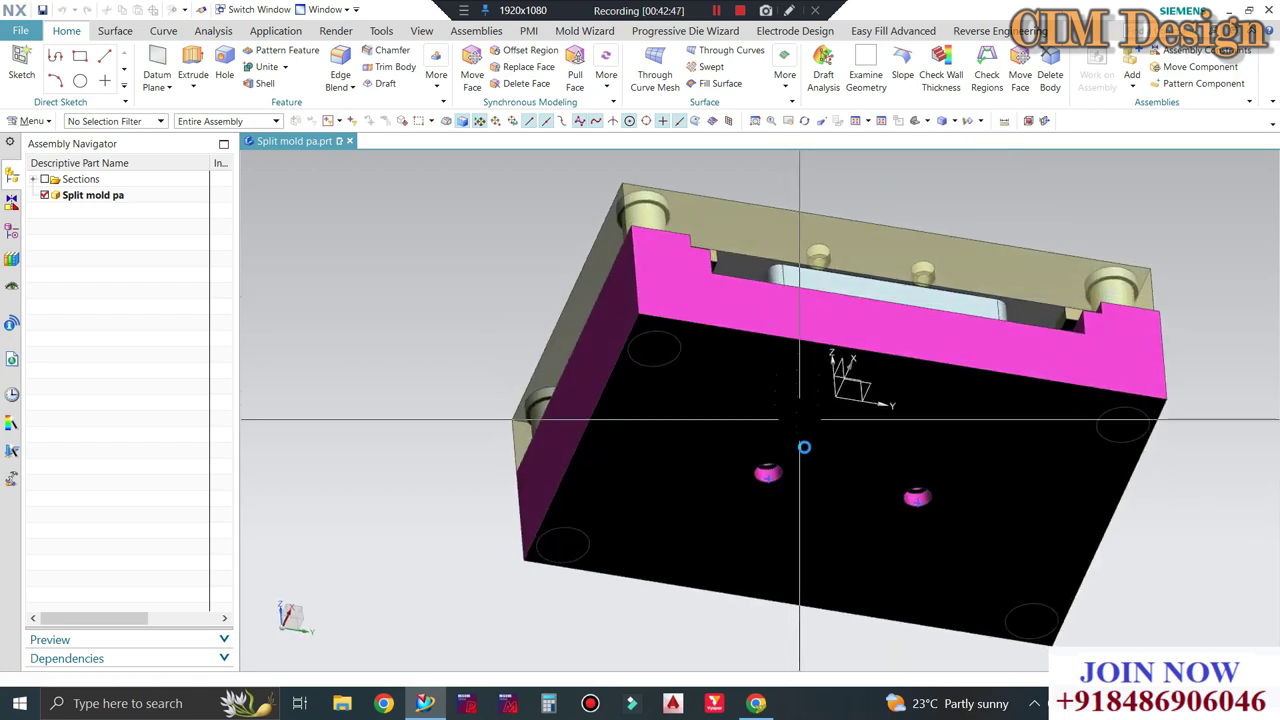
# Change the bottom plate's display so the base shows magenta.
pyautogui.hotkey('ctrl', 'b')
pyautogui.click(757, 488)
pyautogui.middleClick(586, 491)
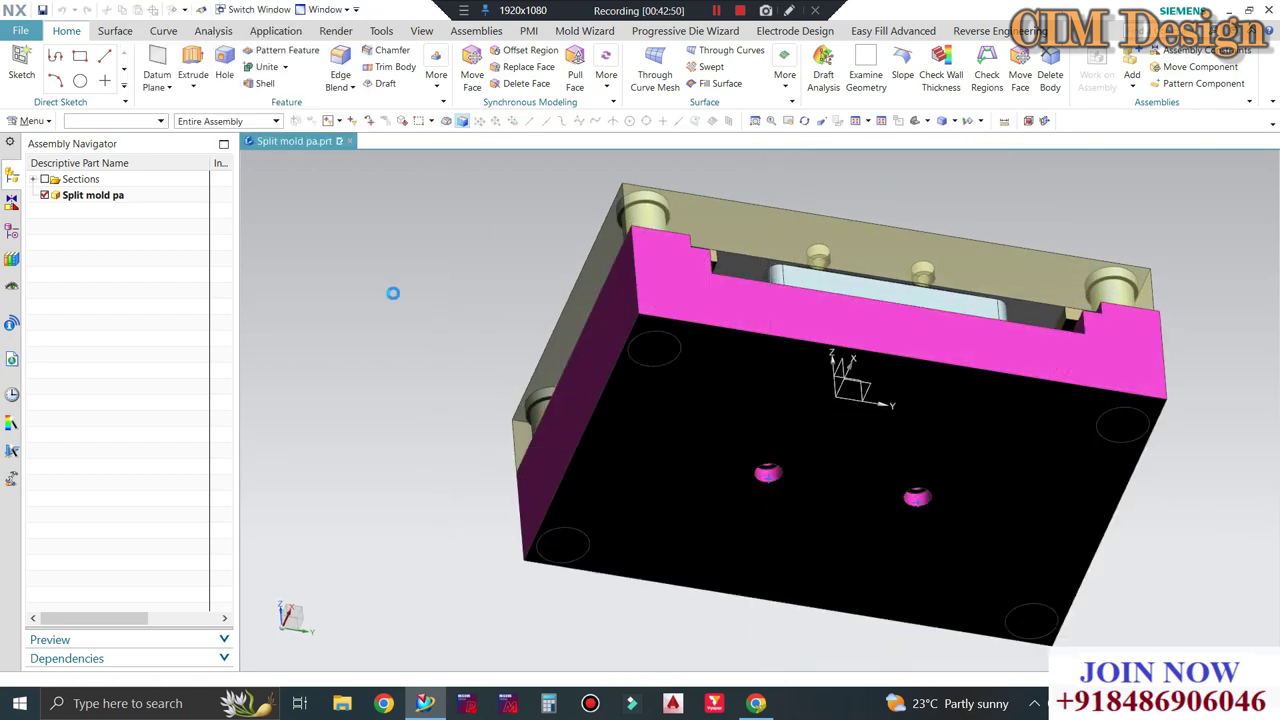
pyautogui.middleClick(385, 201)
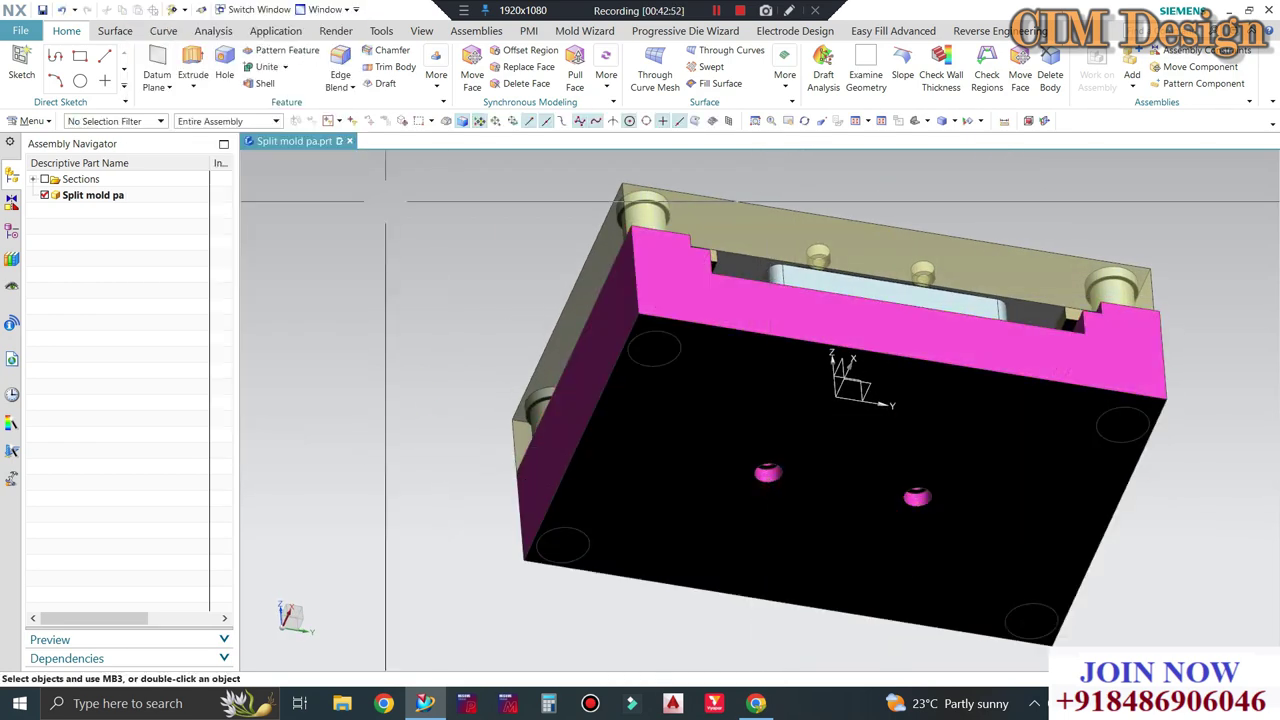
pyautogui.scroll(-2, 458, 246)
pyautogui.moveTo(458, 246); pyautogui.dragTo(655, 343, button='middle')
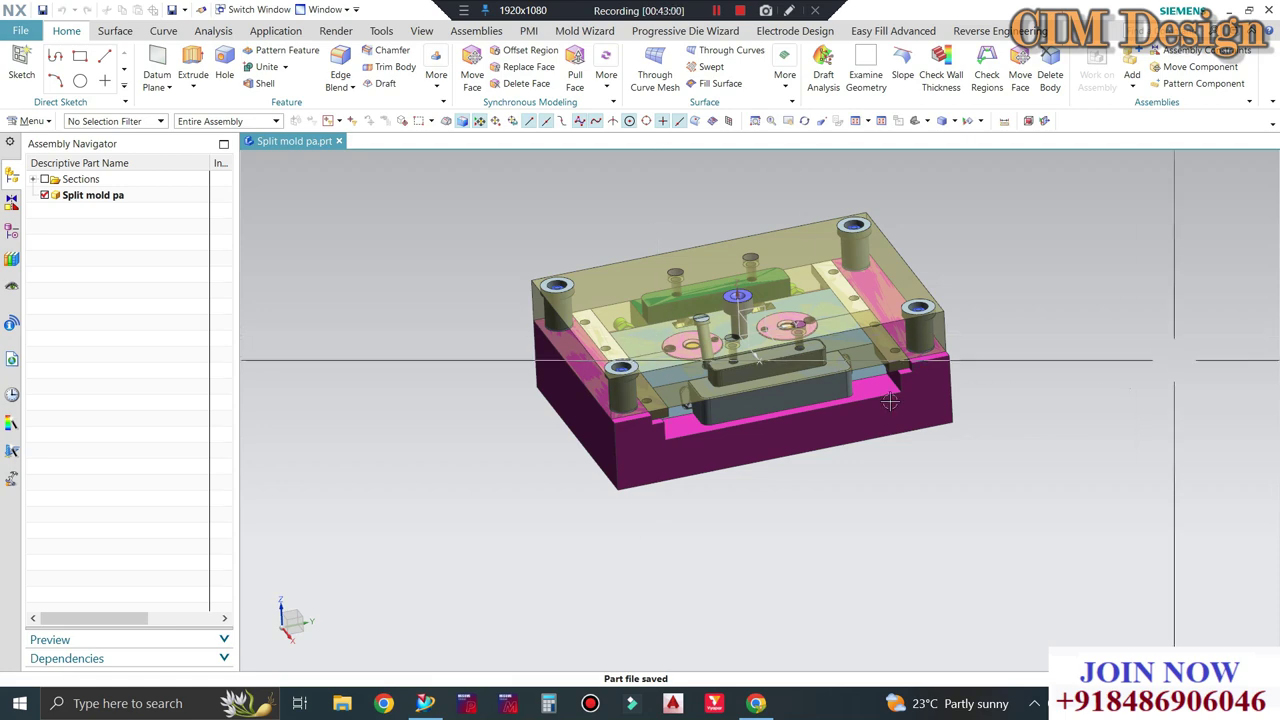
pyautogui.scroll(2, 890, 401)
pyautogui.scroll(2, 880, 260)
pyautogui.moveTo(870, 290)
pyautogui.mouseDown(button='middle')
pyautogui.moveTo(835, 312)
pyautogui.moveTo(624, 364)
pyautogui.moveTo(591, 506)
pyautogui.moveTo(850, 200)
pyautogui.mouseUp(button='middle')
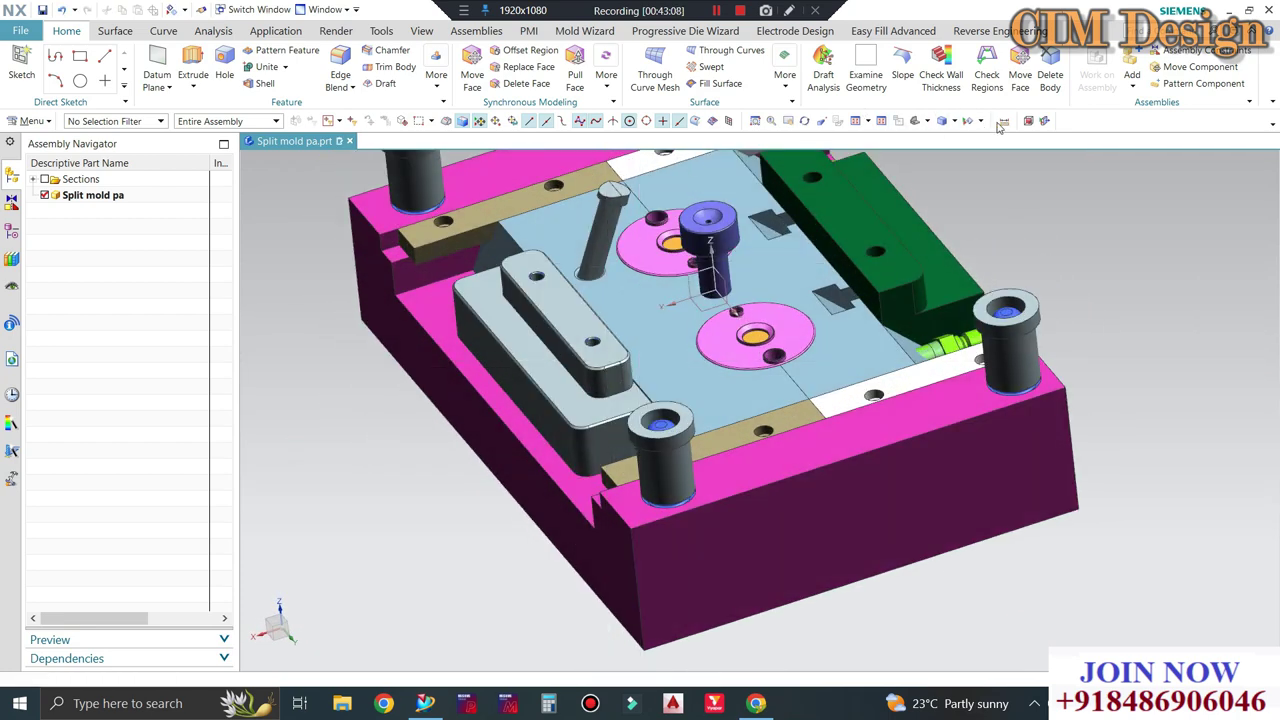
# Pick the angled pin to preview its 96.9069 × 49.7841 × 16 mm bounding block.
pyautogui.scroll(4, 620, 200)
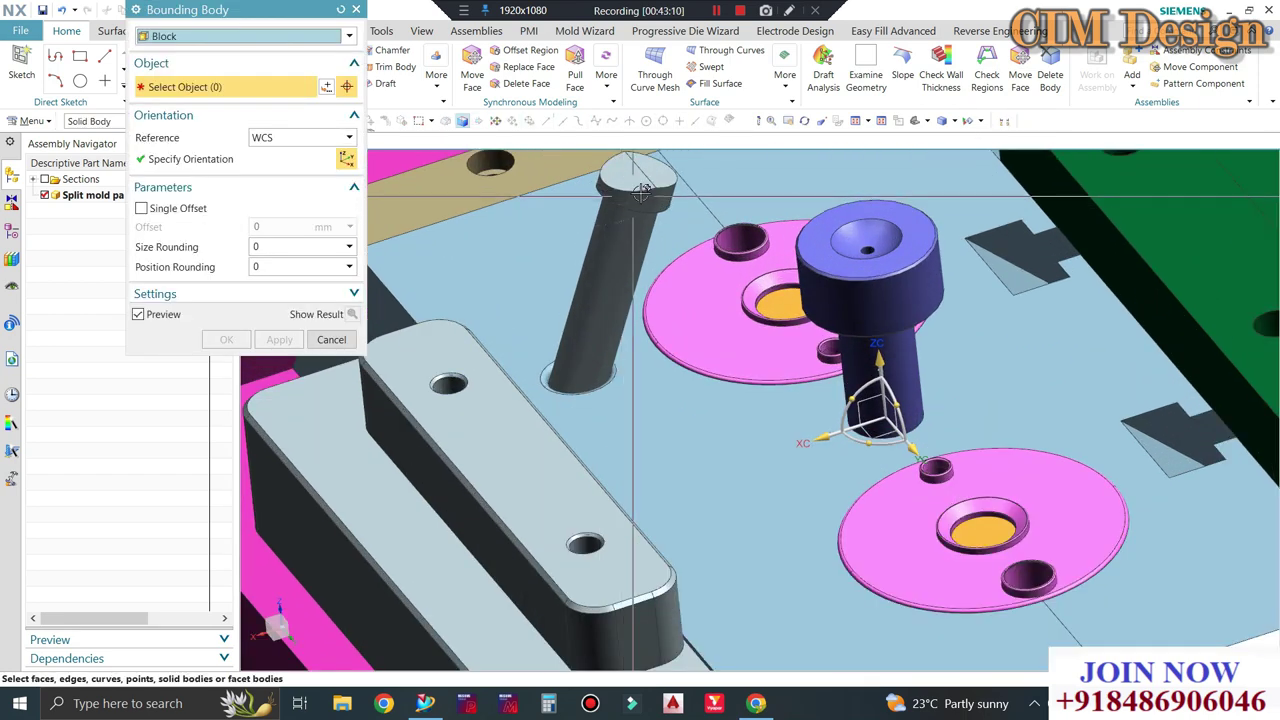
pyautogui.click(595, 330)
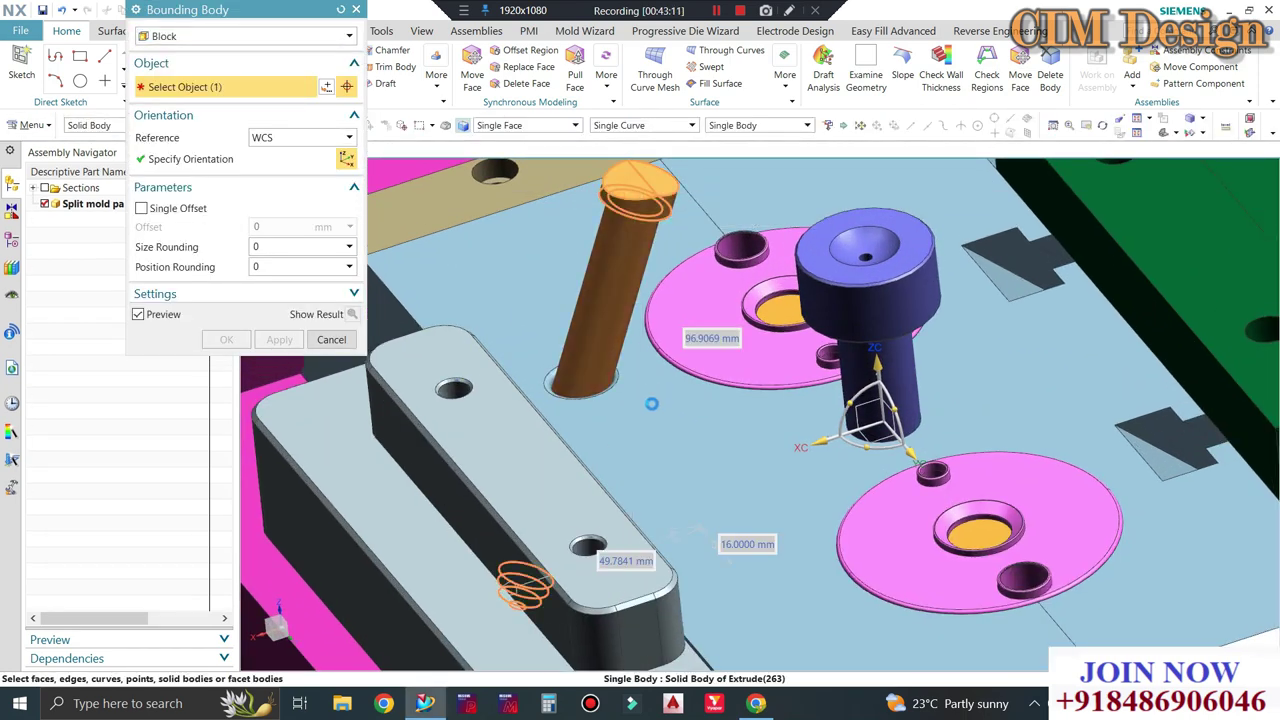
pyautogui.scroll(-2, 532, 311)
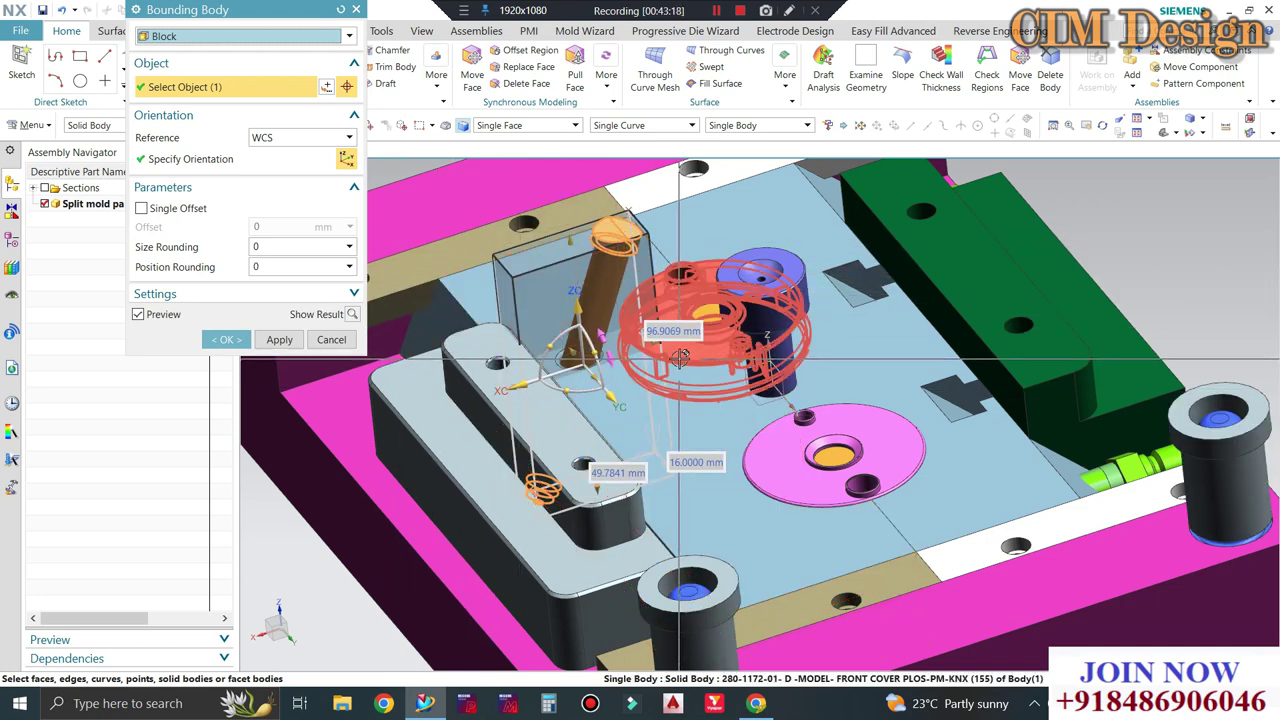
pyautogui.moveTo(679, 358); pyautogui.dragTo(291, 305, button='middle')
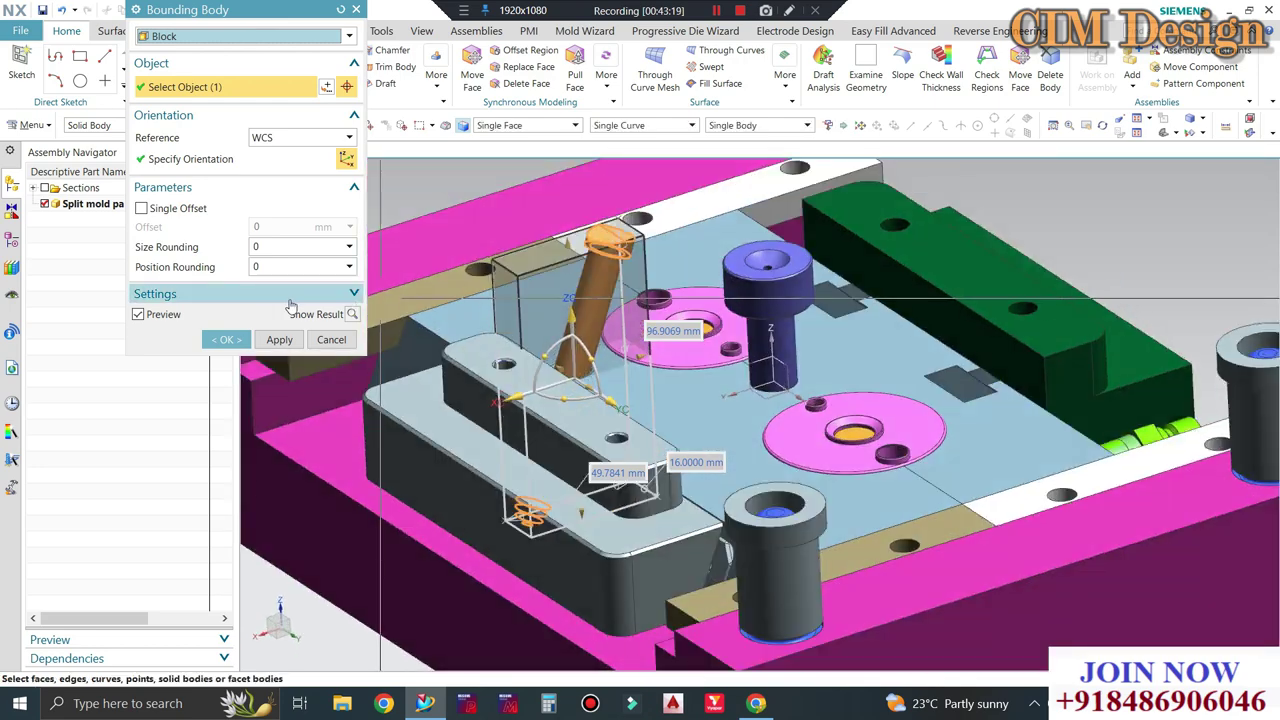
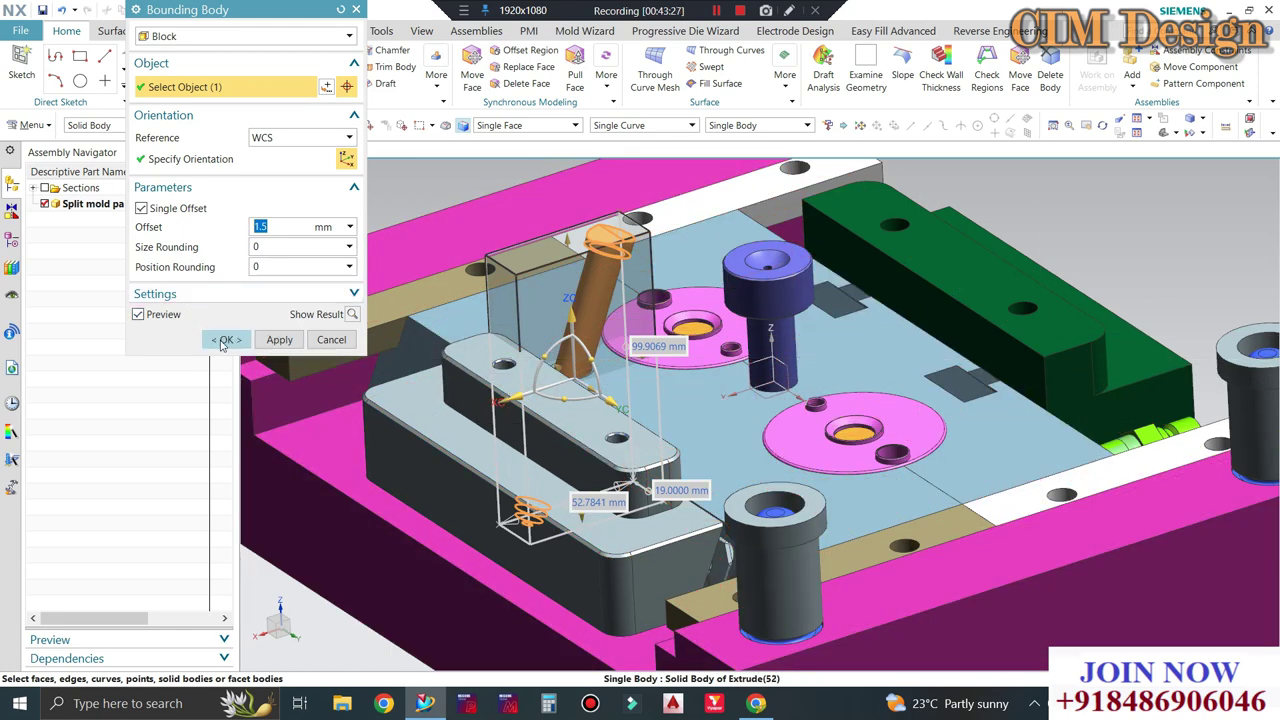
# Accept the bounding box and subtract it from the pink plate, keeping the tool body.
pyautogui.click(224, 341)
pyautogui.moveTo(540, 420)
pyautogui.mouseDown(button='middle')
pyautogui.moveTo(594, 390)
pyautogui.moveTo(520, 456)
pyautogui.moveTo(593, 440)
pyautogui.moveTo(520, 430)
pyautogui.mouseUp(button='middle')
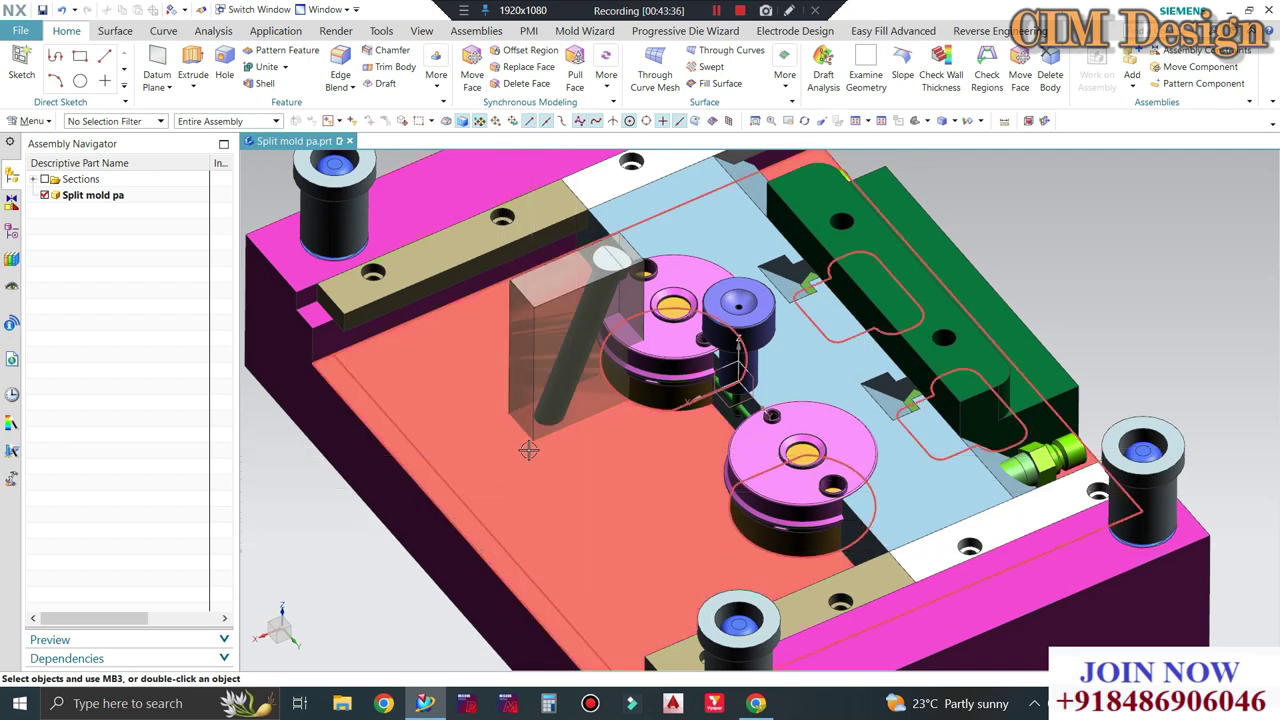
pyautogui.scroll(3, 528, 451)
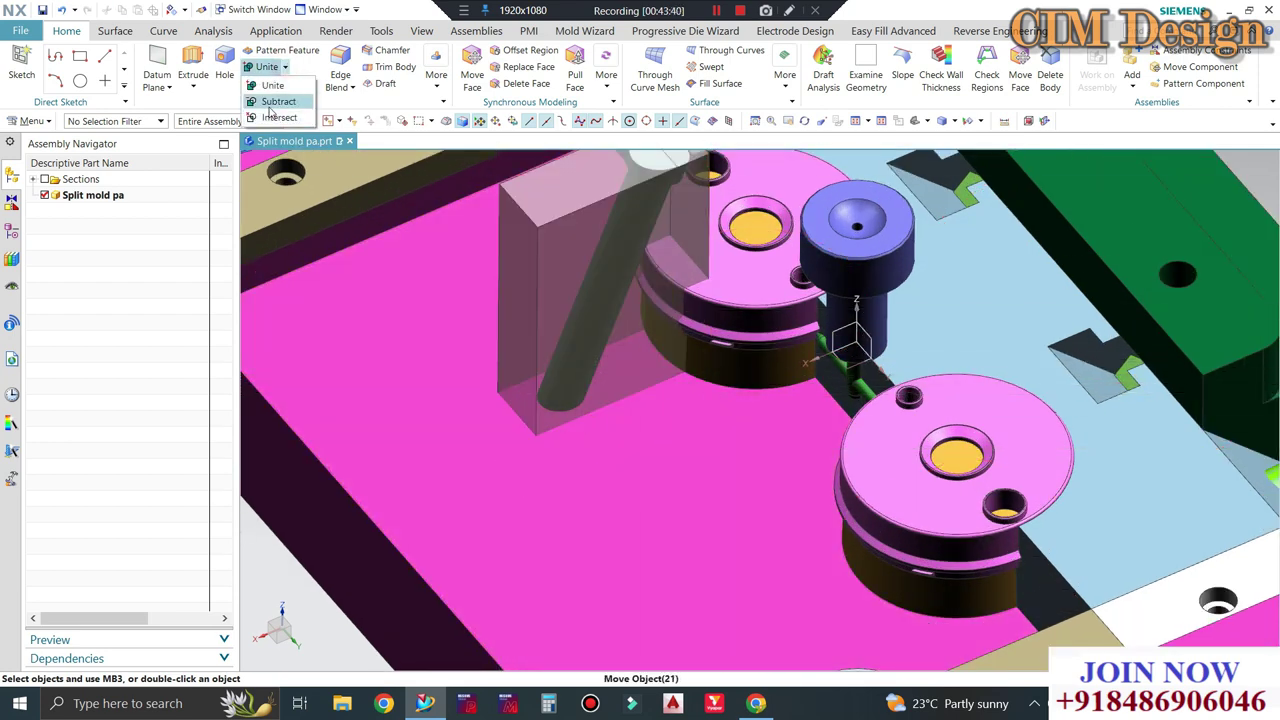
pyautogui.click(278, 101)
pyautogui.click(455, 474)
pyautogui.click(533, 277)
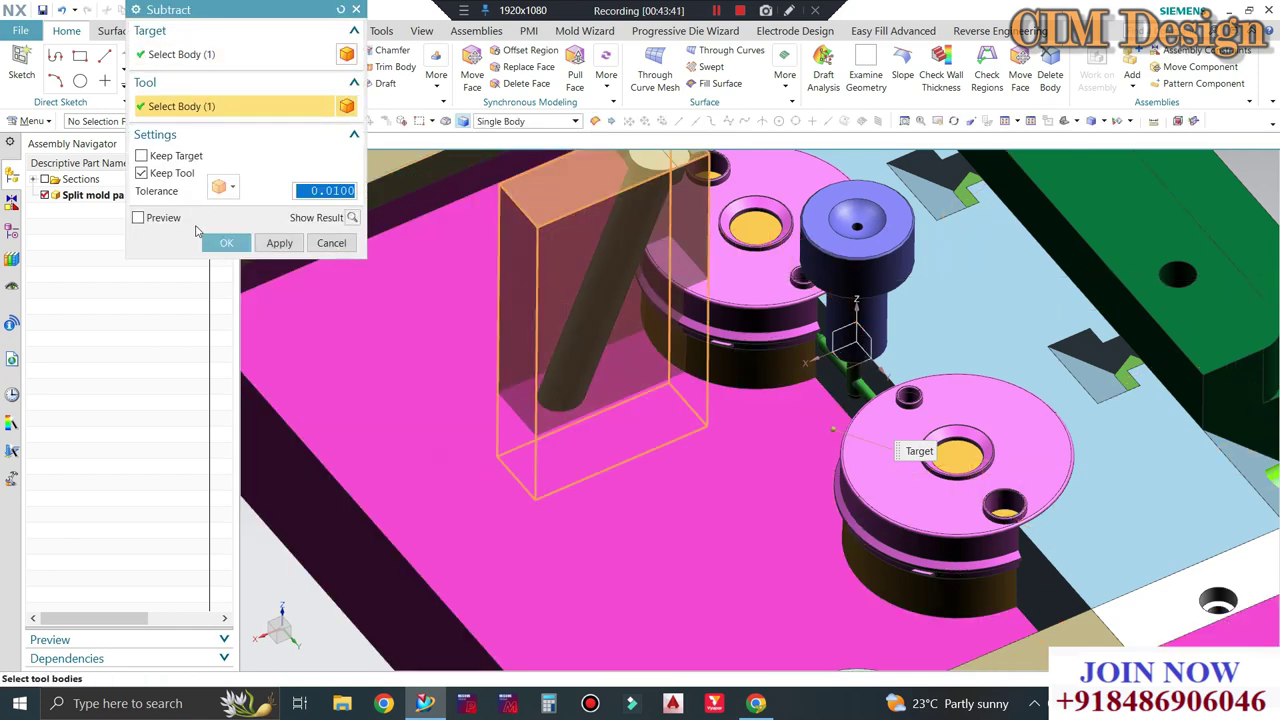
pyautogui.click(280, 243)
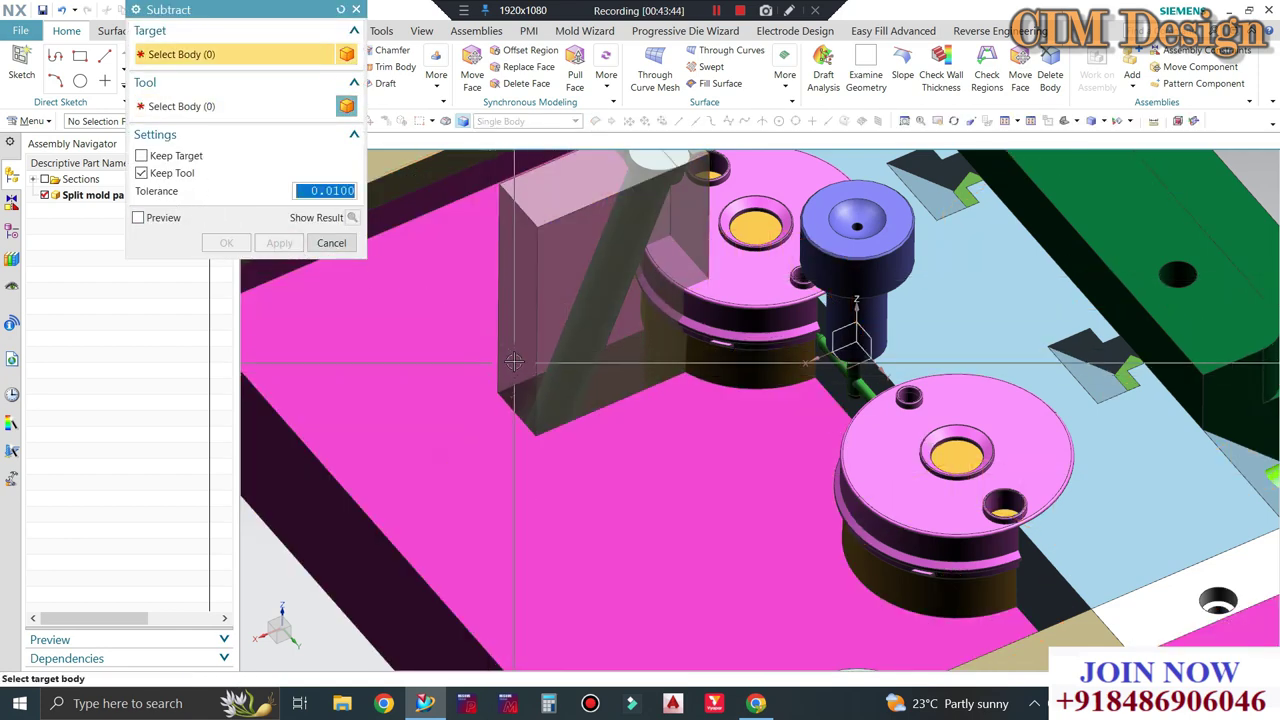
pyautogui.press('Escape')
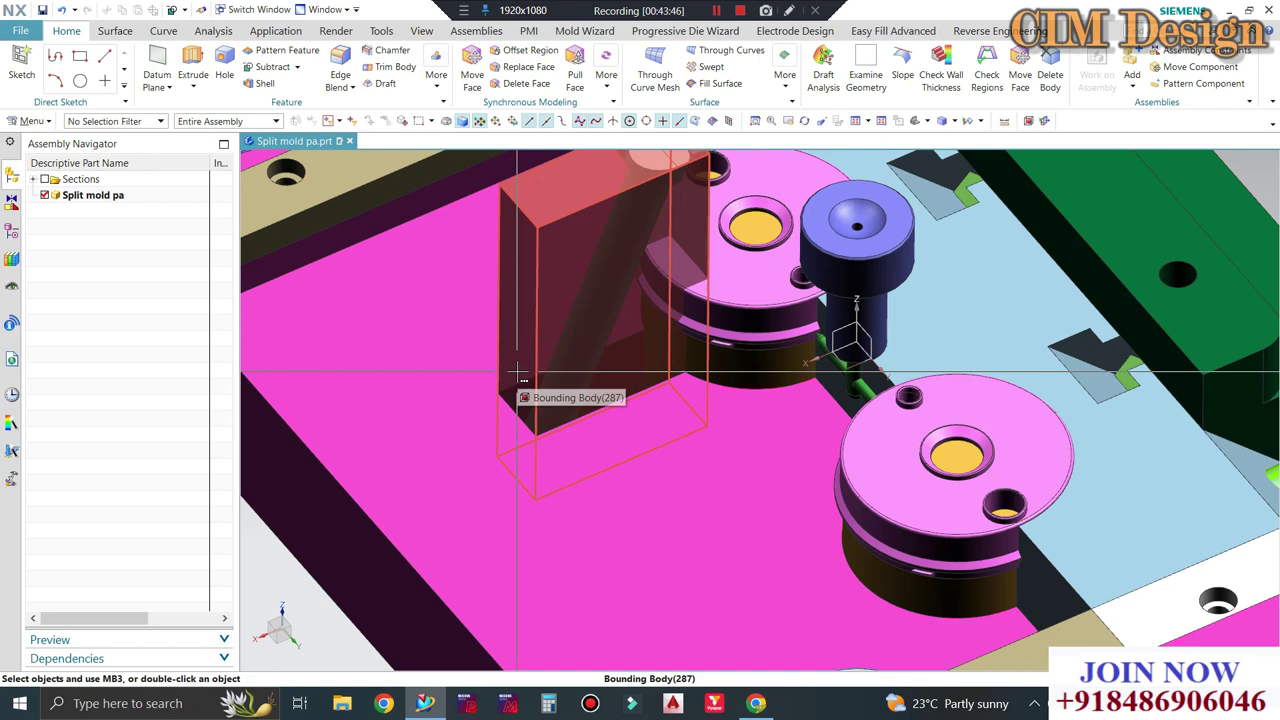
# Show the hidden translucent bounding box body again.
pyautogui.hotkey('ctrl', 'shift', 'k')
pyautogui.click(474, 206)
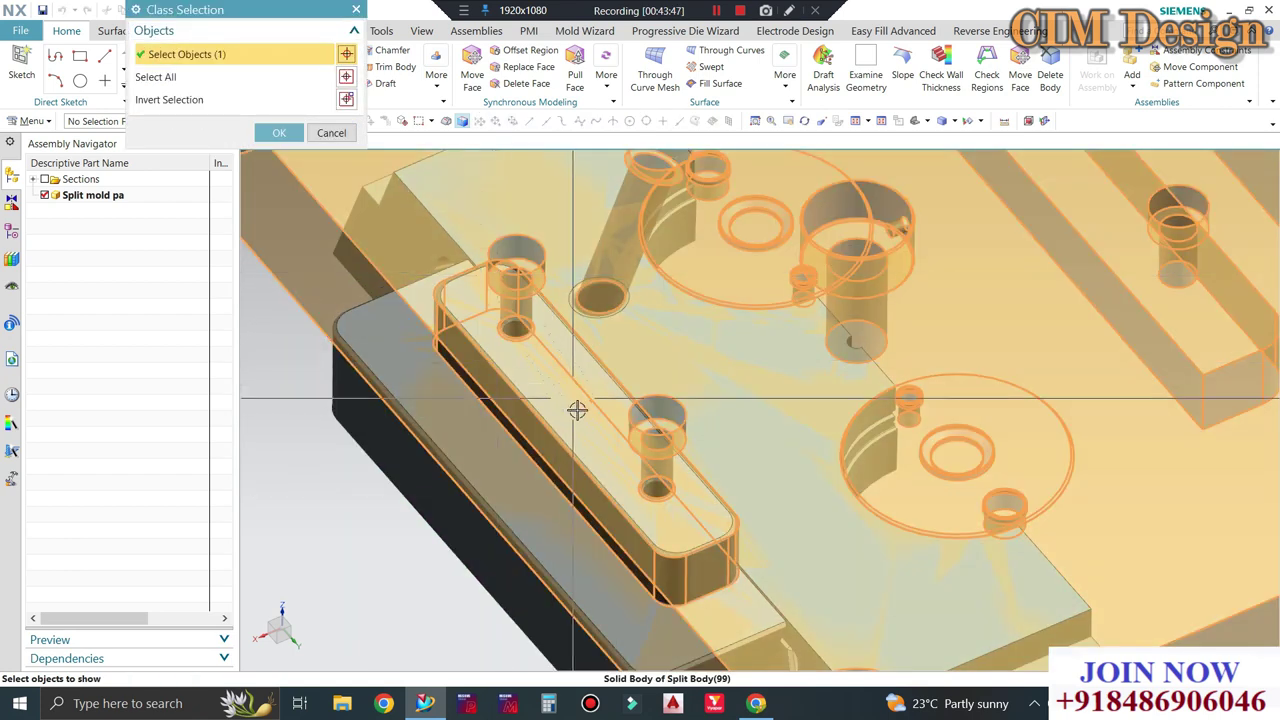
pyautogui.scroll(-3, 544, 310)
pyautogui.moveTo(574, 272)
pyautogui.mouseDown(button='middle')
pyautogui.moveTo(583, 226)
pyautogui.moveTo(580, 263)
pyautogui.mouseUp(button='middle')
pyautogui.middleClick(580, 263)
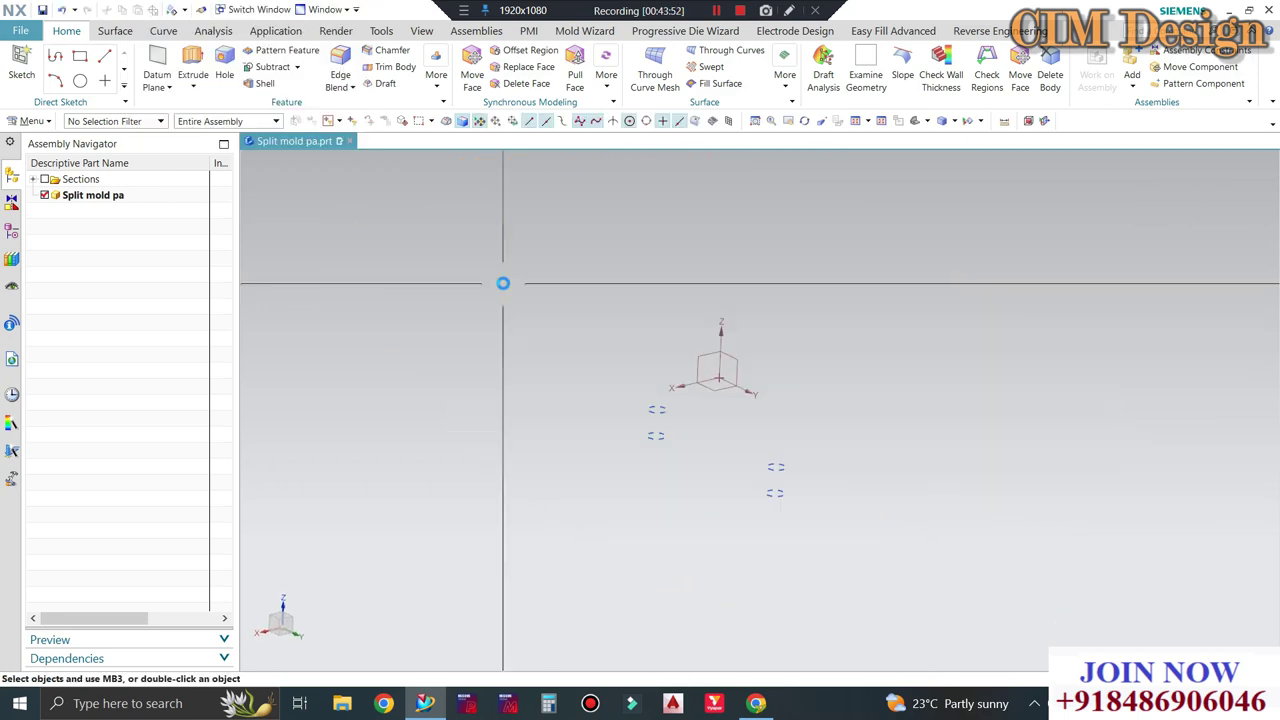
pyautogui.moveTo(523, 294); pyautogui.dragTo(534, 402, button='middle')
pyautogui.scroll(2, 596, 311)
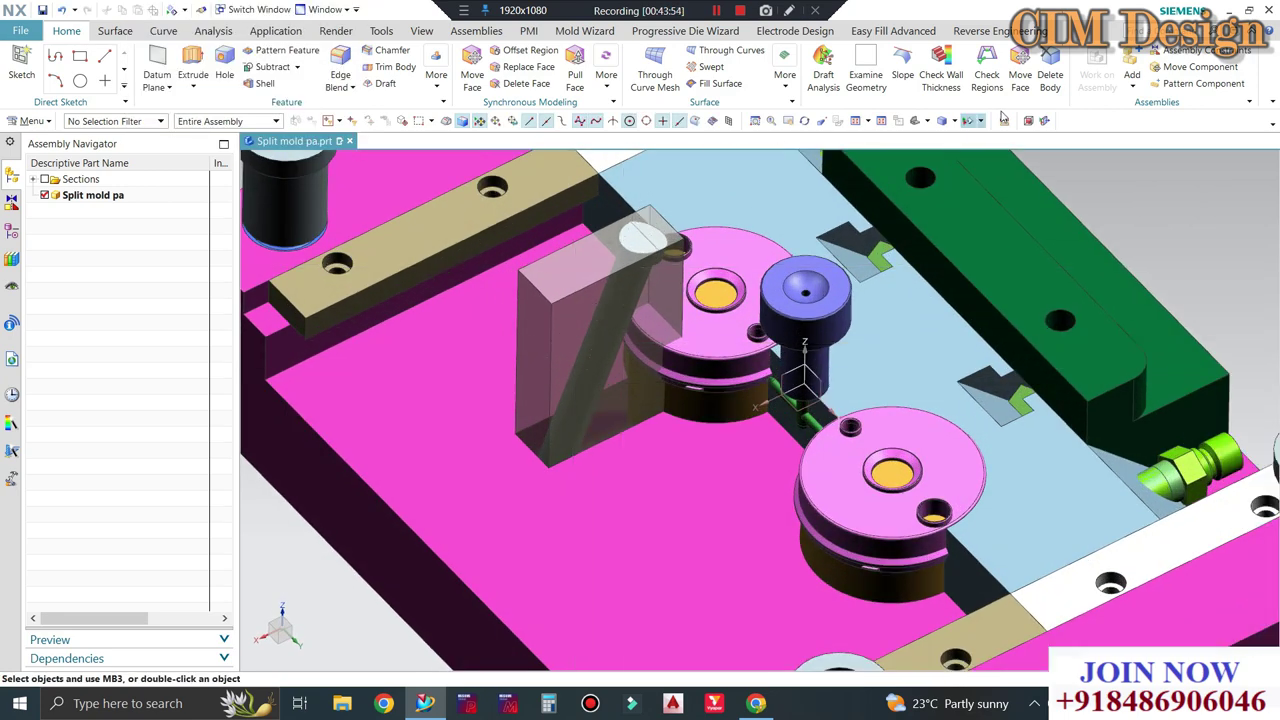
# Delete the translucent bounding box body and inspect the new pocket.
pyautogui.click(1049, 78)
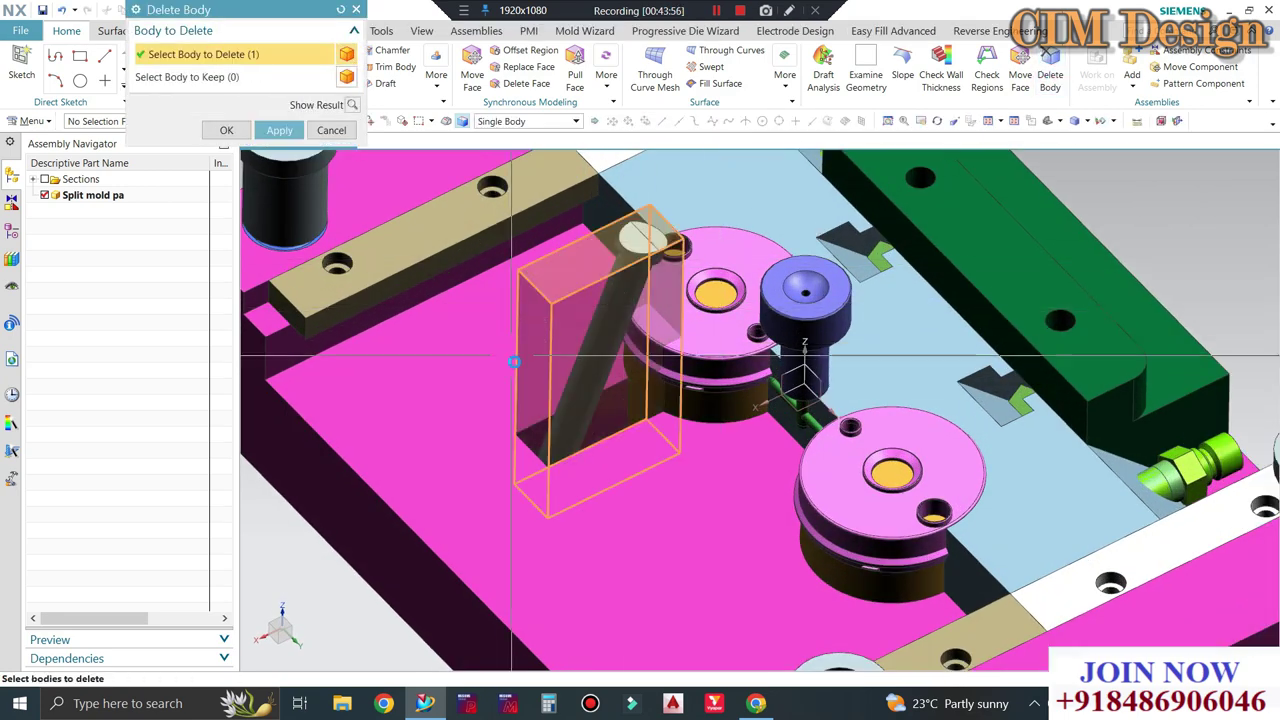
pyautogui.moveTo(536, 400)
pyautogui.mouseDown(button='middle')
pyautogui.moveTo(529, 420)
pyautogui.moveTo(549, 414)
pyautogui.moveTo(529, 409)
pyautogui.moveTo(520, 386)
pyautogui.mouseUp(button='middle')
pyautogui.scroll(2, 600, 400)
pyautogui.press('Escape')
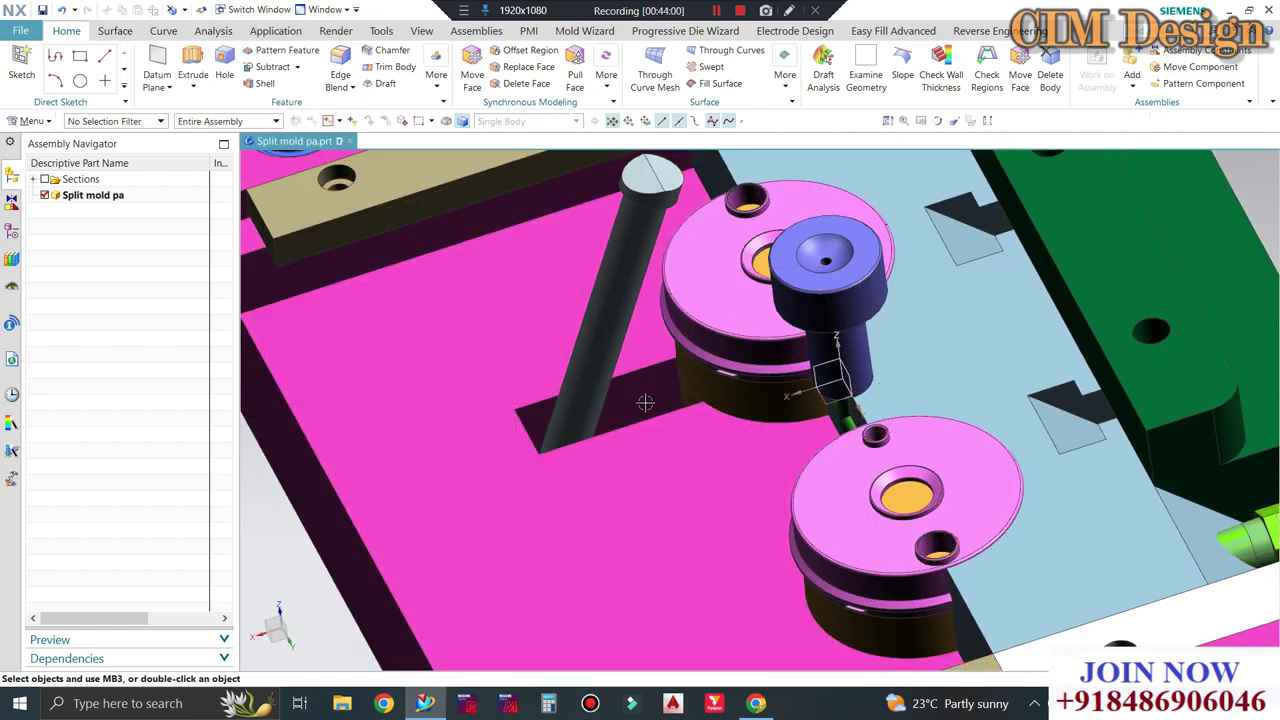
pyautogui.moveTo(645, 402)
pyautogui.mouseDown(button='middle')
pyautogui.moveTo(629, 380)
pyautogui.moveTo(629, 391)
pyautogui.moveTo(665, 357)
pyautogui.moveTo(686, 320)
pyautogui.moveTo(657, 320)
pyautogui.moveTo(670, 310)
pyautogui.mouseUp(button='middle')
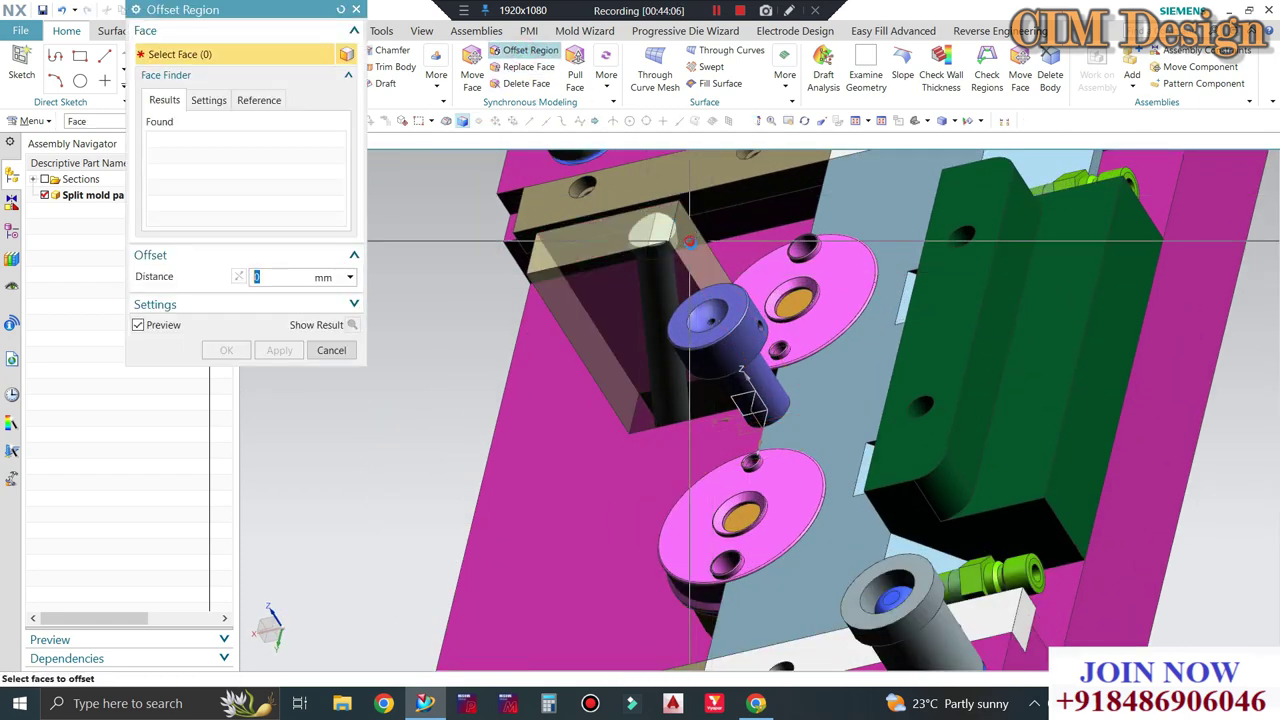
# Offset the pocket box's side face outward by 20 mm.
pyautogui.click(752, 283)
pyautogui.moveTo(820, 289); pyautogui.dragTo(674, 248, button='middle')
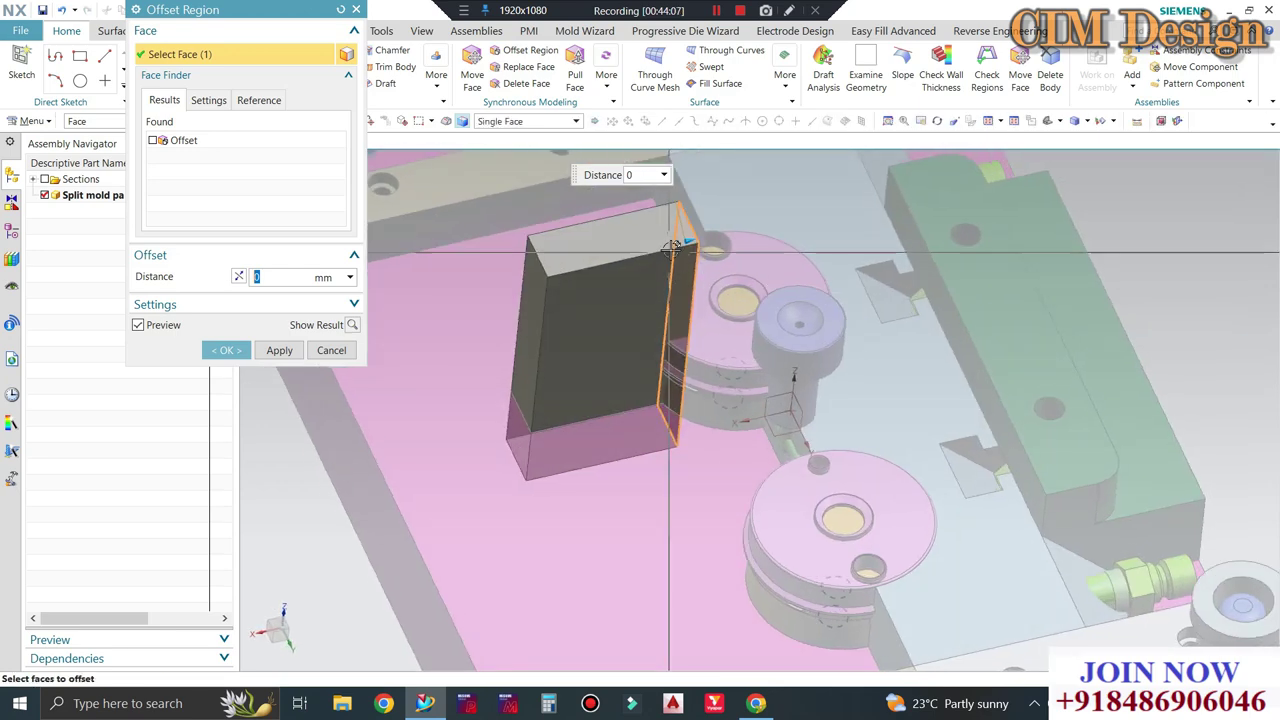
pyautogui.moveTo(670, 246); pyautogui.dragTo(643, 262)
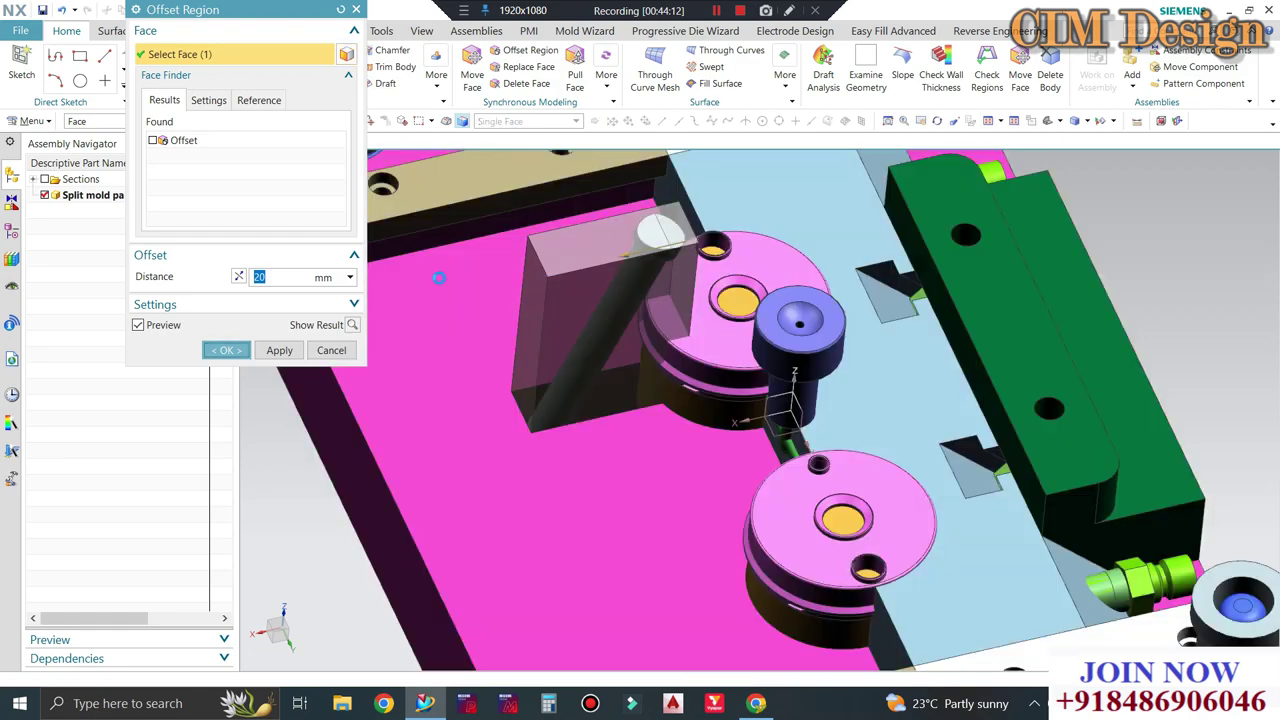
pyautogui.middleClick(443, 277)
pyautogui.moveTo(420, 423)
pyautogui.mouseDown(button='middle')
pyautogui.moveTo(386, 489)
pyautogui.moveTo(399, 491)
pyautogui.moveTo(414, 552)
pyautogui.moveTo(406, 485)
pyautogui.moveTo(463, 378)
pyautogui.mouseUp(button='middle')
# Reorder the Offset Region ahead of Subtract (288) in the Part Navigator.
pyautogui.click(12, 230)
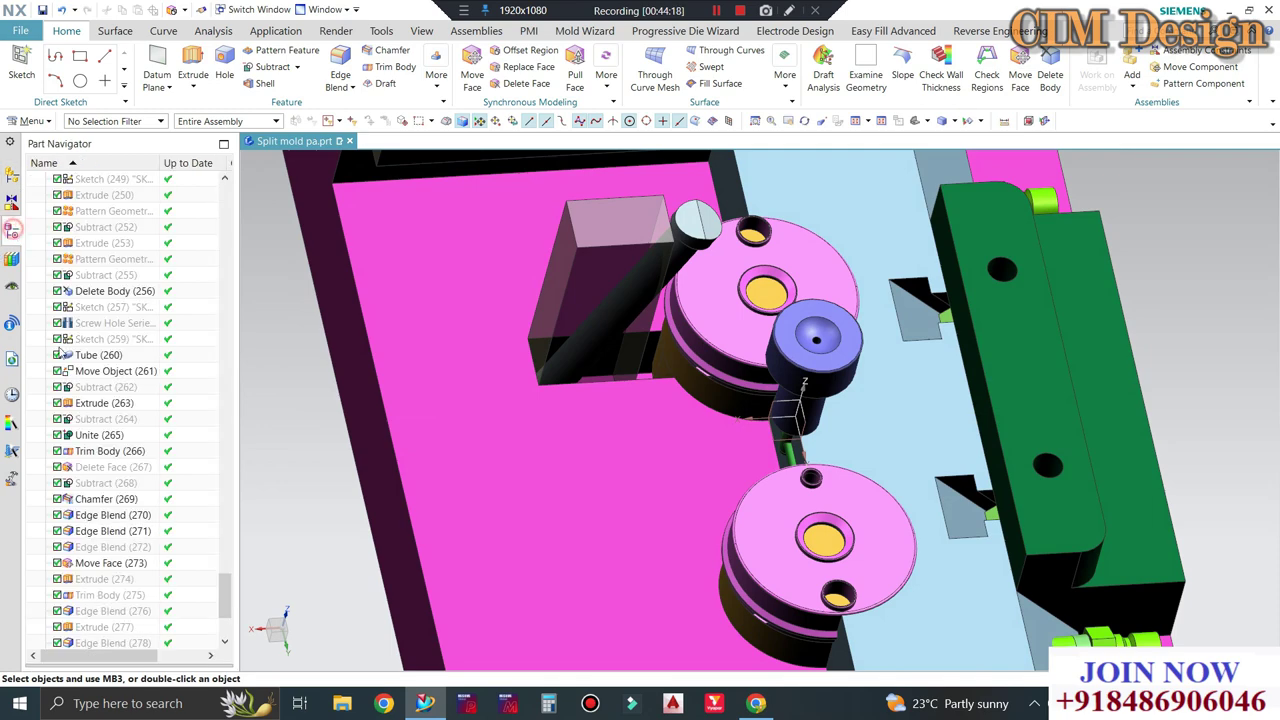
pyautogui.scroll(-1, 120, 600)
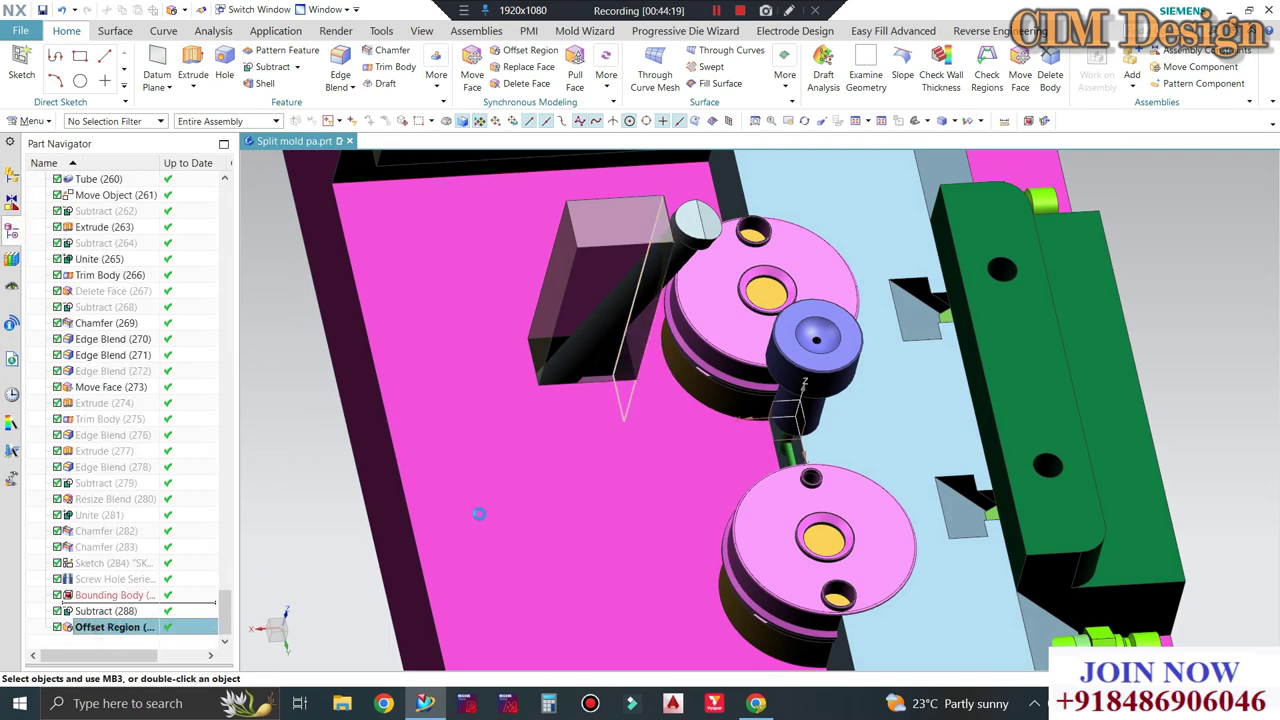
pyautogui.hotkey('ctrl', 'z')
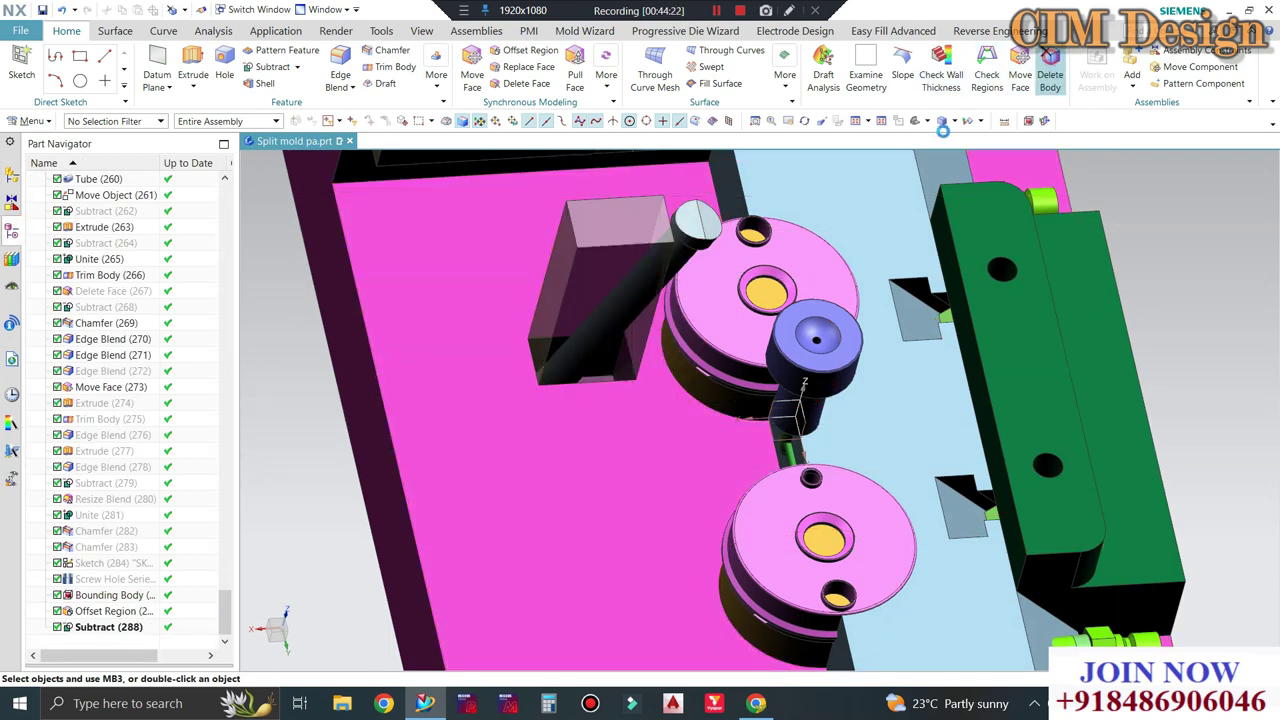
# Cancel the pending body deletion and select the pocket's vertical corner edges for an edge blend.
pyautogui.moveTo(560, 300); pyautogui.dragTo(518, 358, button='middle')
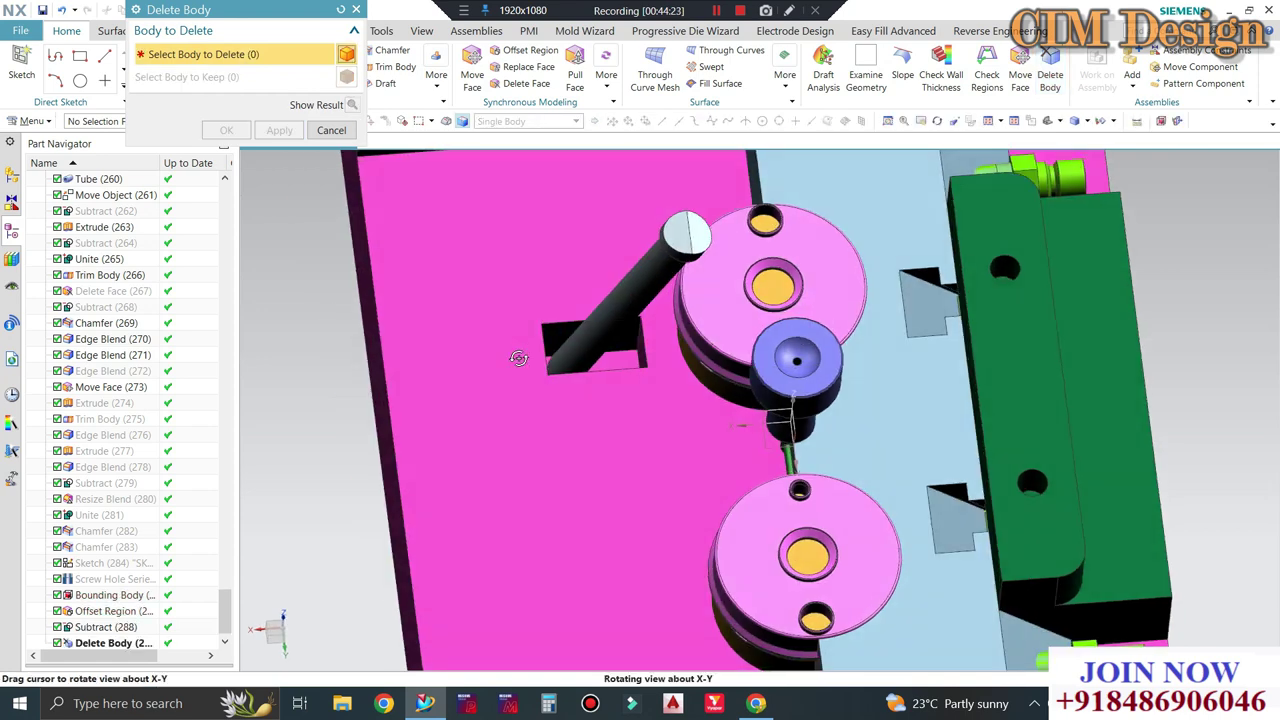
pyautogui.scroll(4, 560, 360)
pyautogui.press('Escape')
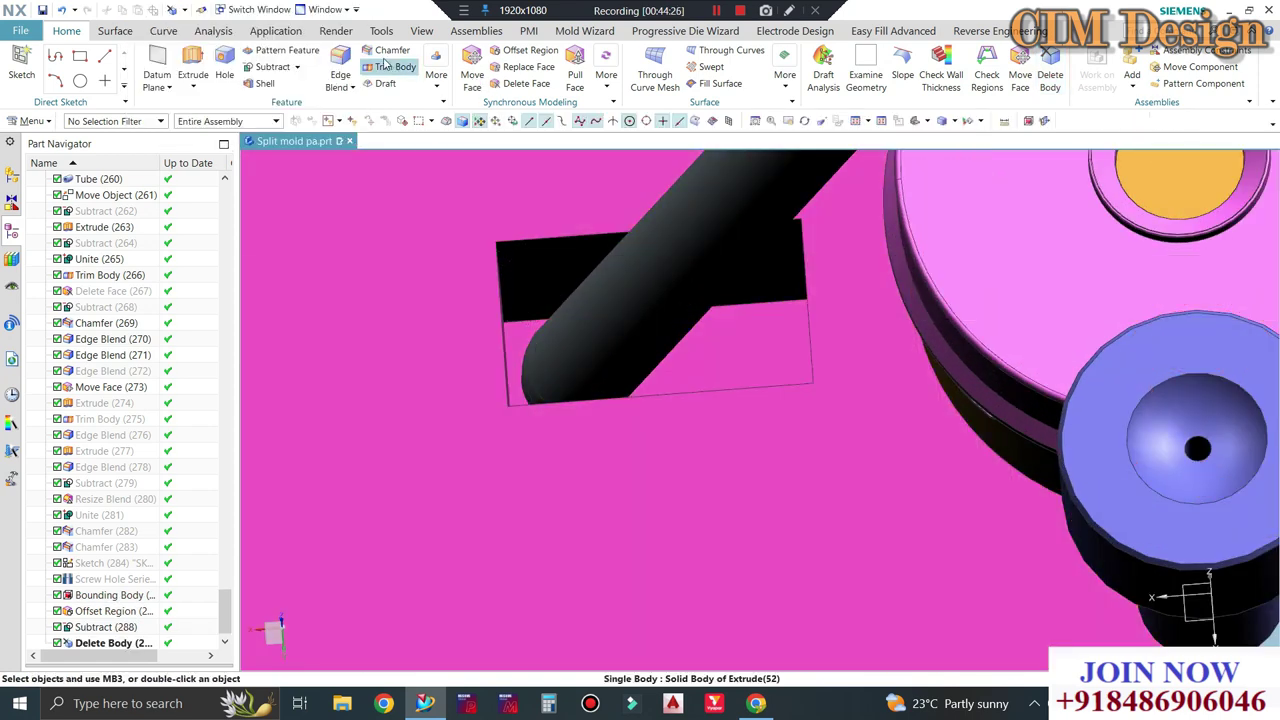
pyautogui.press('b')
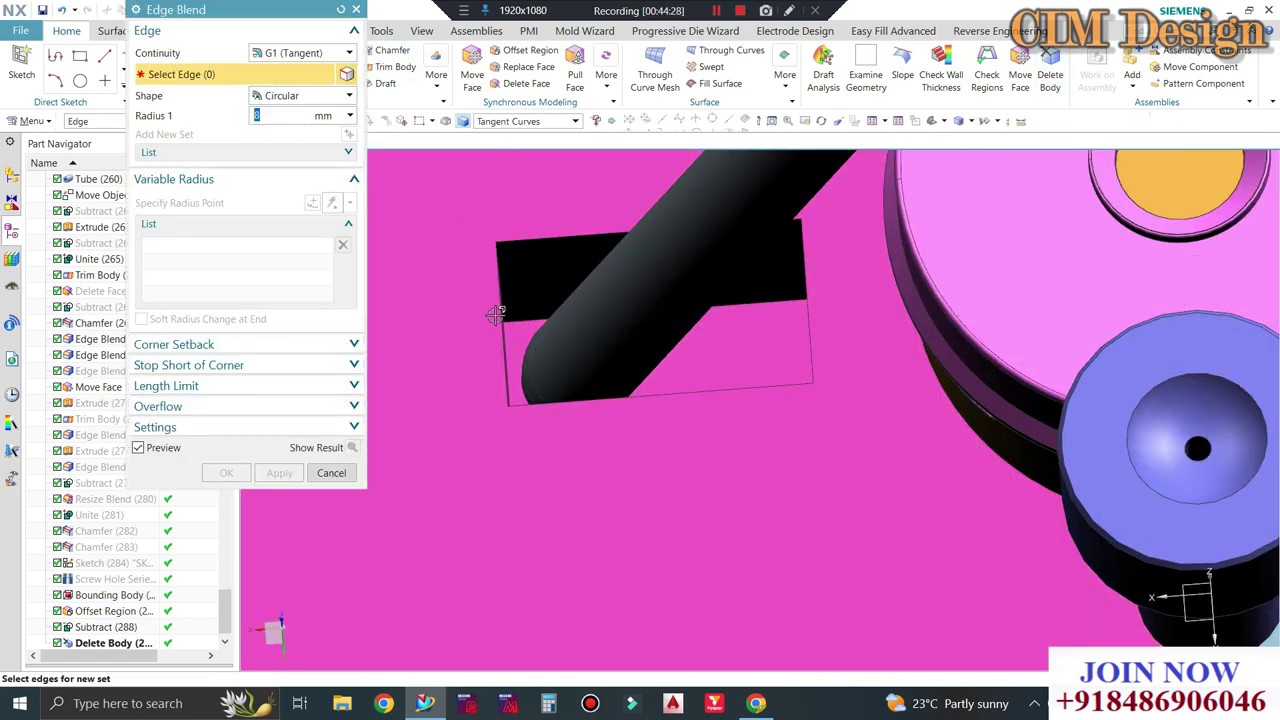
pyautogui.moveTo(494, 309); pyautogui.dragTo(490, 315, button='middle')
pyautogui.click(631, 283)
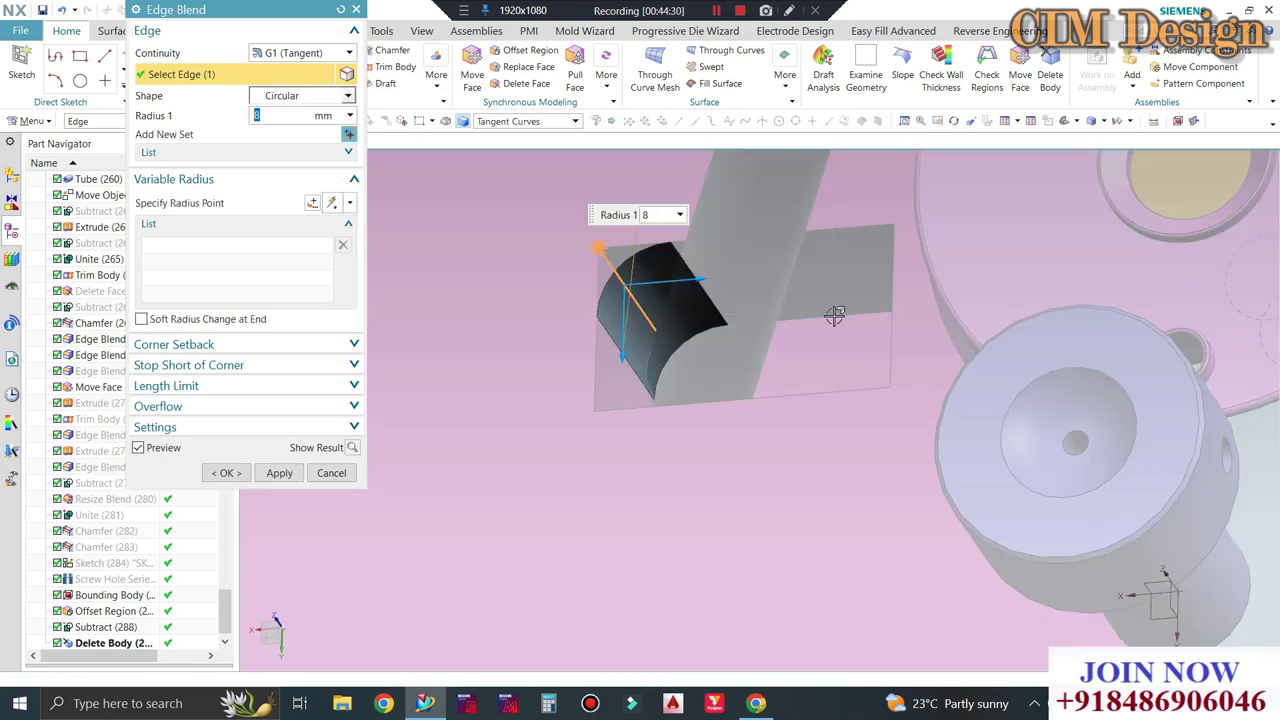
pyautogui.moveTo(829, 314)
pyautogui.mouseDown(button='middle')
pyautogui.moveTo(752, 314)
pyautogui.moveTo(709, 378)
pyautogui.moveTo(686, 366)
pyautogui.mouseUp(button='middle')
pyautogui.click(735, 335)
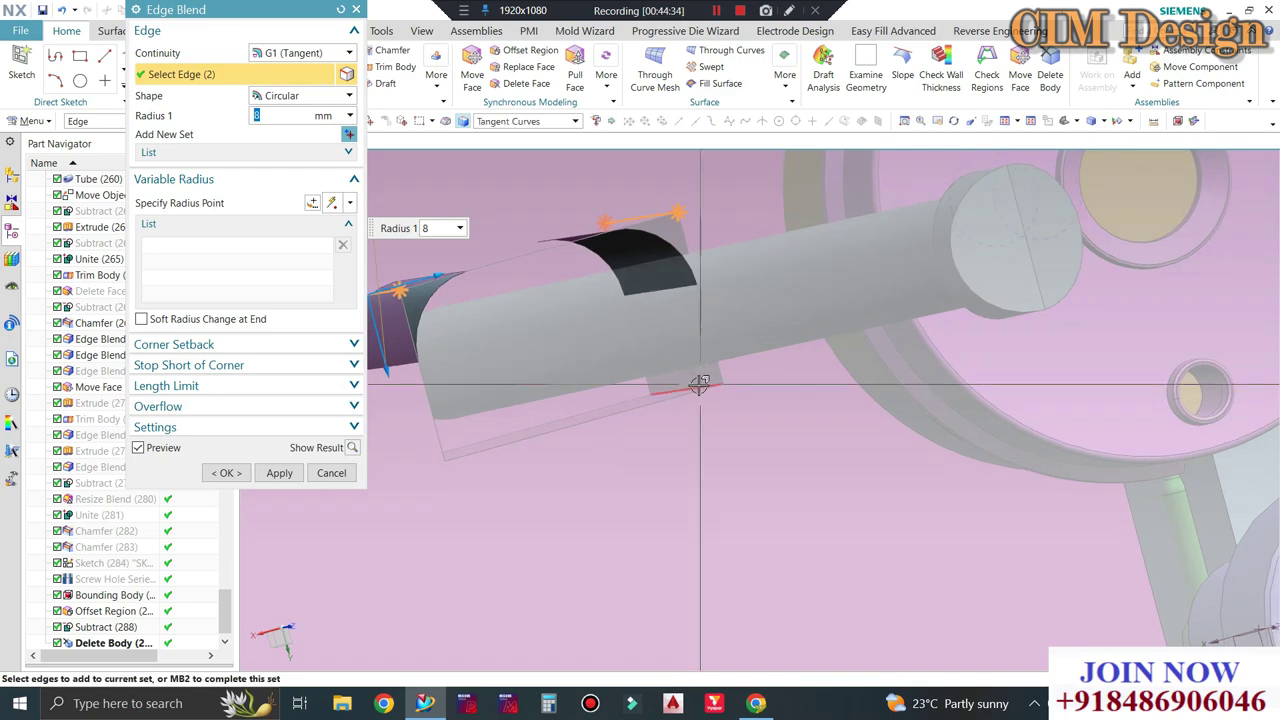
pyautogui.click(700, 392)
pyautogui.moveTo(589, 448); pyautogui.dragTo(551, 437, button='middle')
pyautogui.write('6')
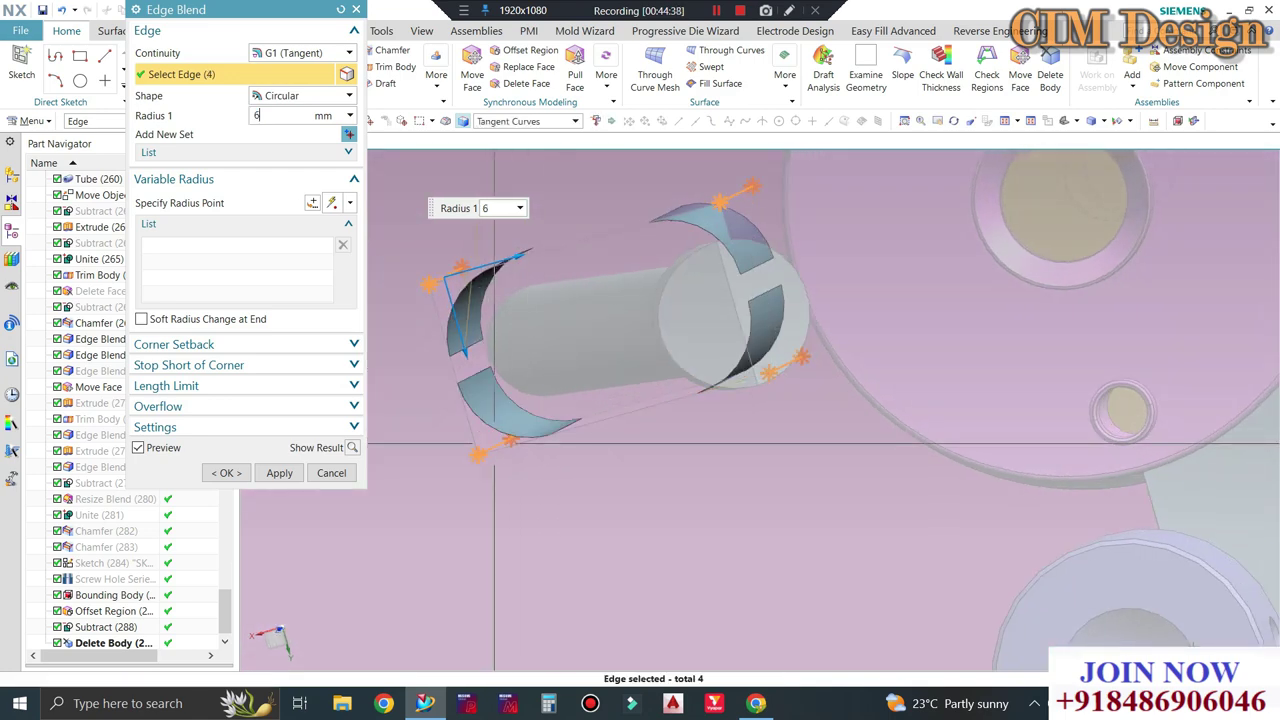
# Apply a 6 mm blend radius to the four pocket corners and review them.
pyautogui.press('Return')
pyautogui.middleClick(503, 424)
pyautogui.middleClick(503, 424)
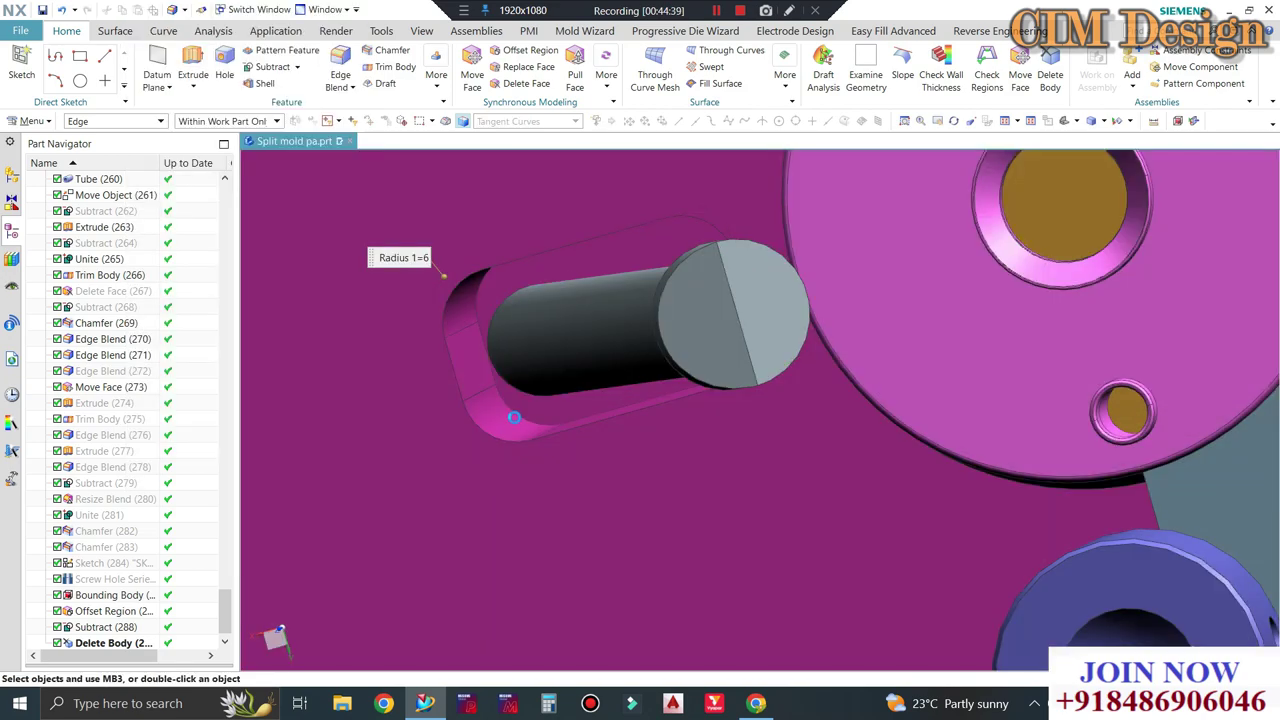
pyautogui.moveTo(503, 424)
pyautogui.mouseDown(button='middle')
pyautogui.moveTo(548, 382)
pyautogui.moveTo(534, 357)
pyautogui.moveTo(556, 455)
pyautogui.mouseUp(button='middle')
pyautogui.scroll(-5, 534, 357)
pyautogui.scroll(3, 556, 455)
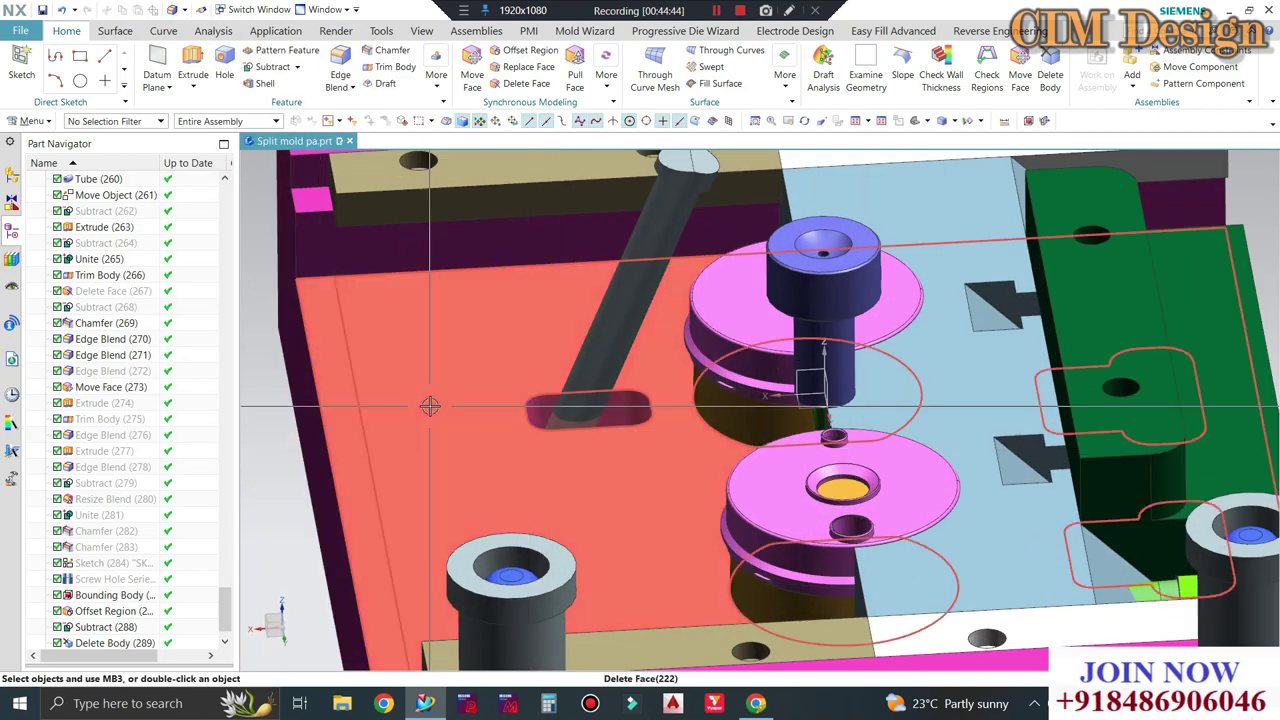
# Check a −49 section through the mold, then clear it and view the whole mold obliquely.
pyautogui.hotkey('ctrl', 'h')
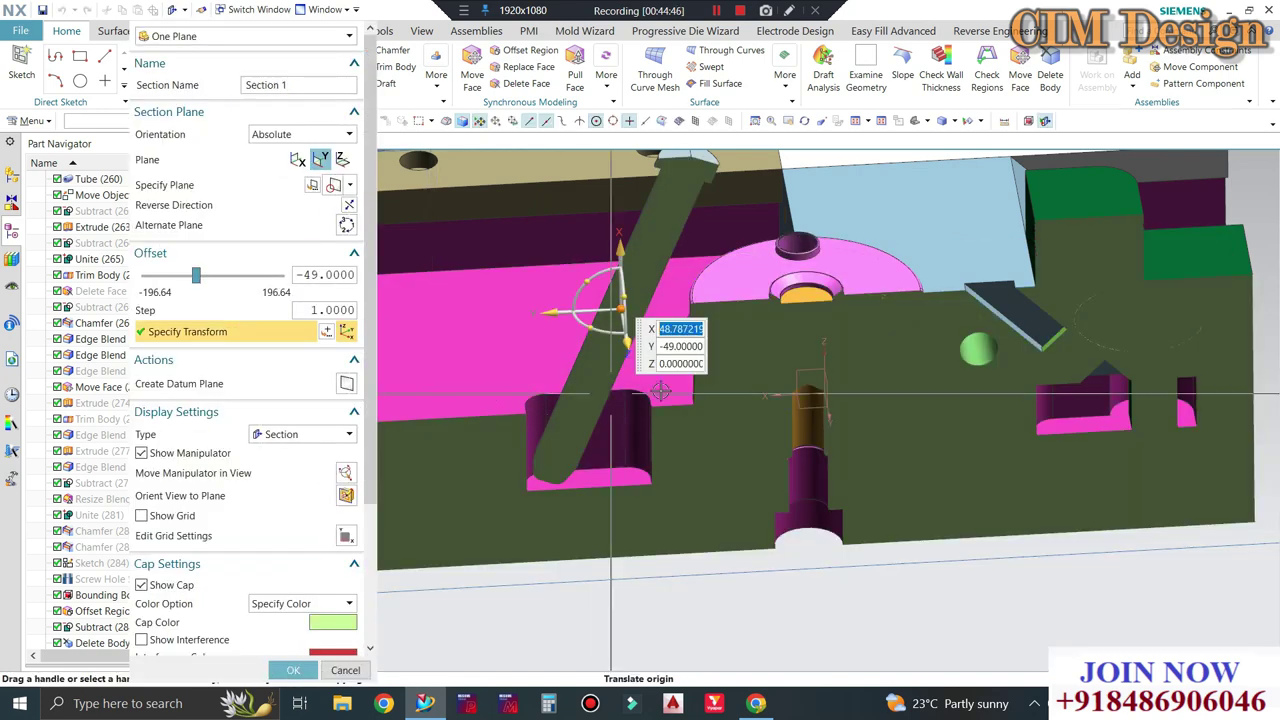
pyautogui.scroll(3, 553, 505)
pyautogui.moveTo(553, 505)
pyautogui.mouseDown(button='middle')
pyautogui.moveTo(526, 451)
pyautogui.moveTo(593, 497)
pyautogui.mouseUp(button='middle')
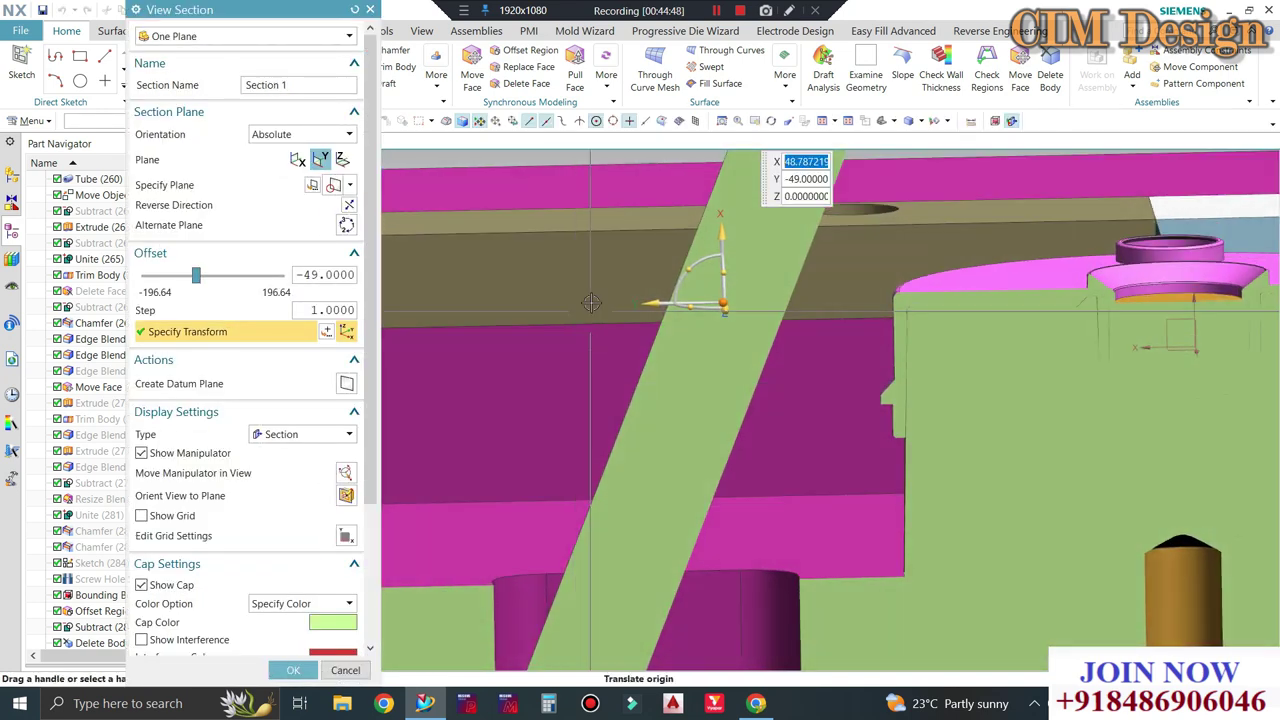
pyautogui.scroll(-3, 594, 497)
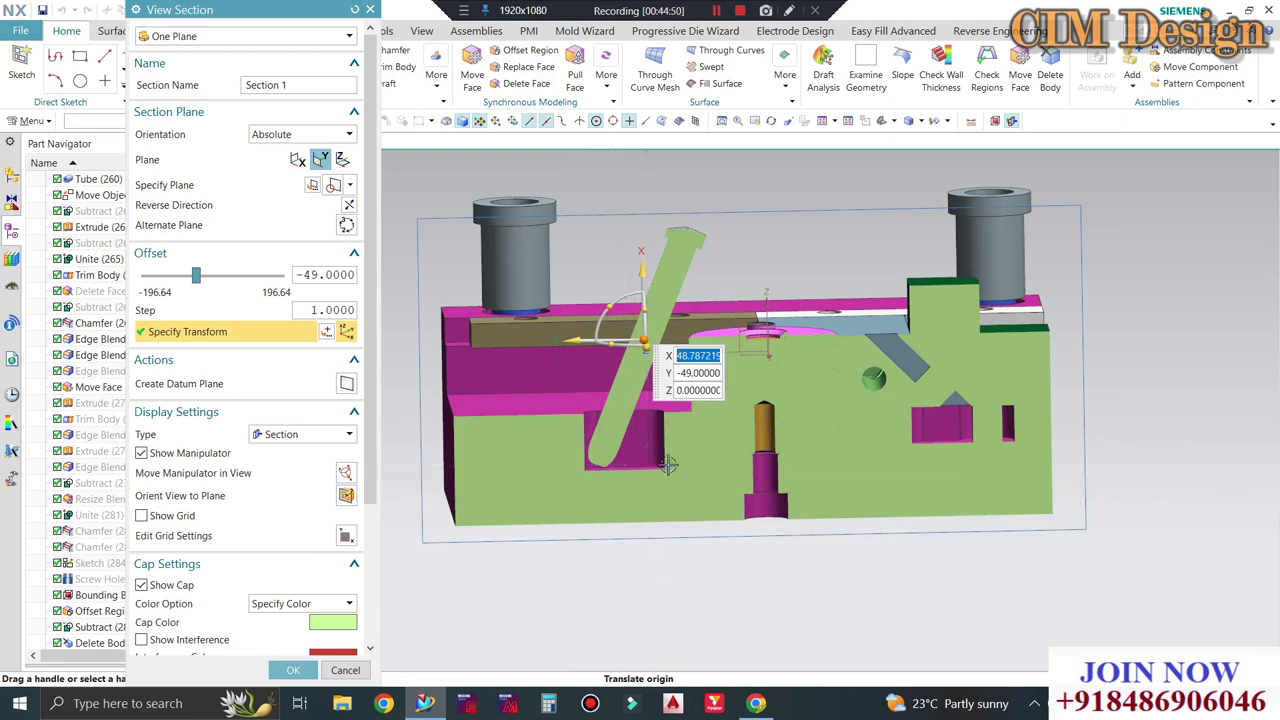
pyautogui.press('Escape')
pyautogui.moveTo(481, 430)
pyautogui.mouseDown(button='middle')
pyautogui.moveTo(678, 427)
pyautogui.moveTo(618, 382)
pyautogui.mouseUp(button='middle')
pyautogui.scroll(3, 620, 395)
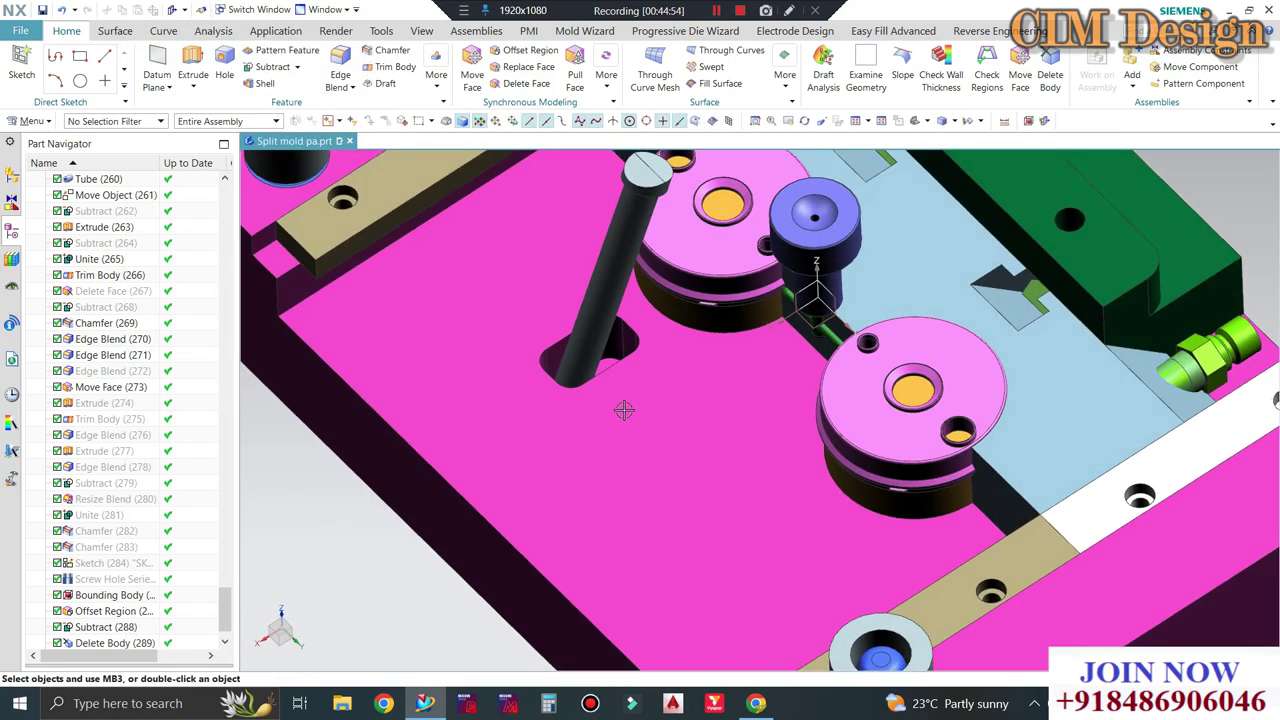
pyautogui.scroll(-3, 620, 395)
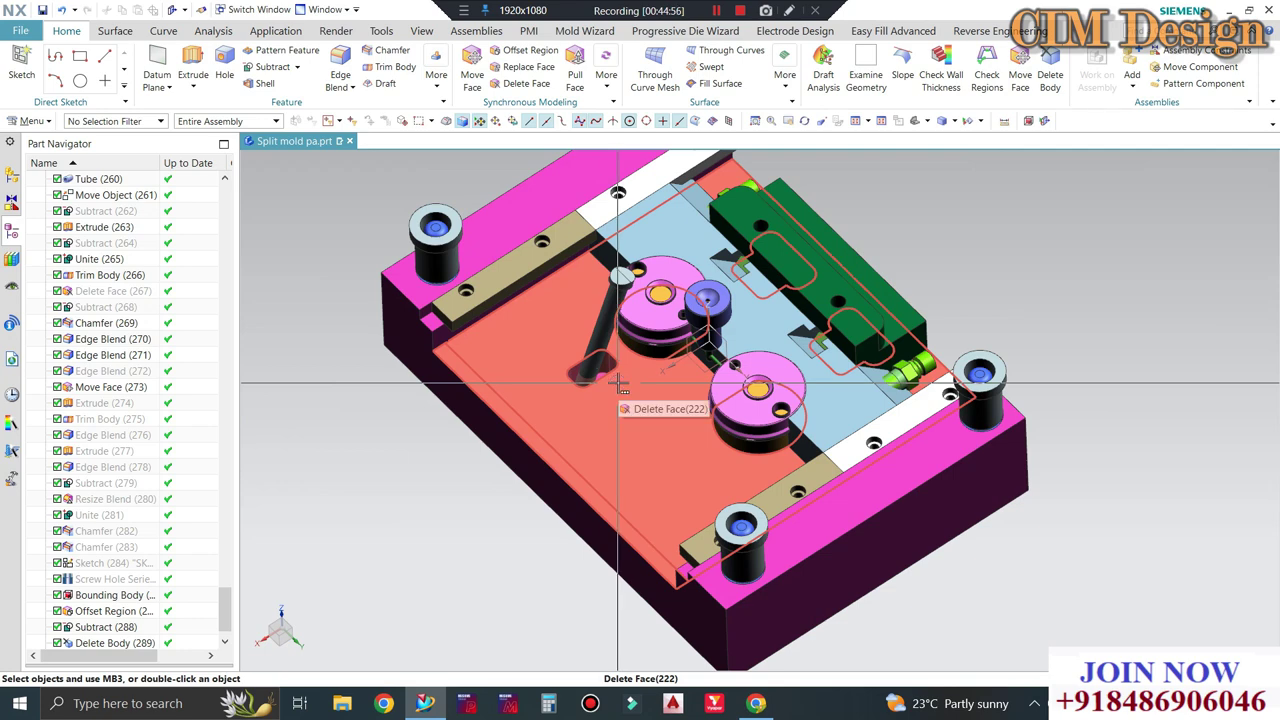
pyautogui.moveTo(620, 383); pyautogui.dragTo(680, 395, button='middle')
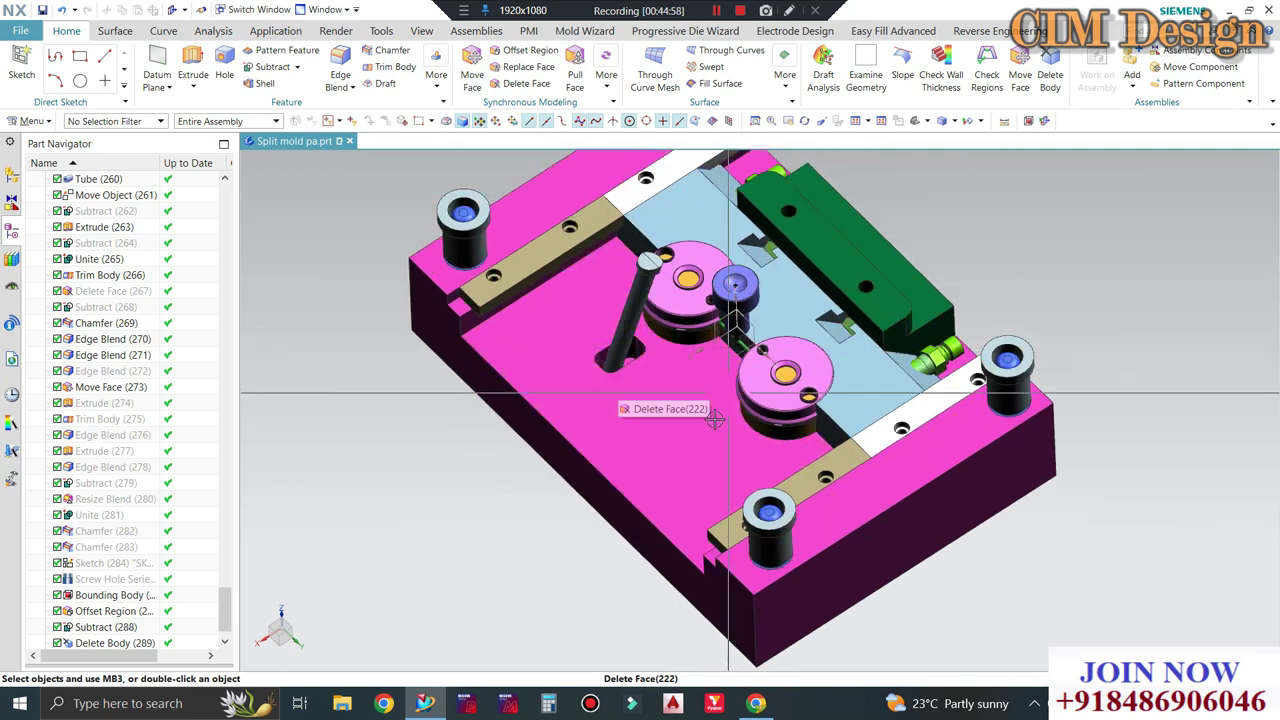
# Extend both end faces of the tan bar by 10 mm with Offset Region.
pyautogui.click(520, 50)
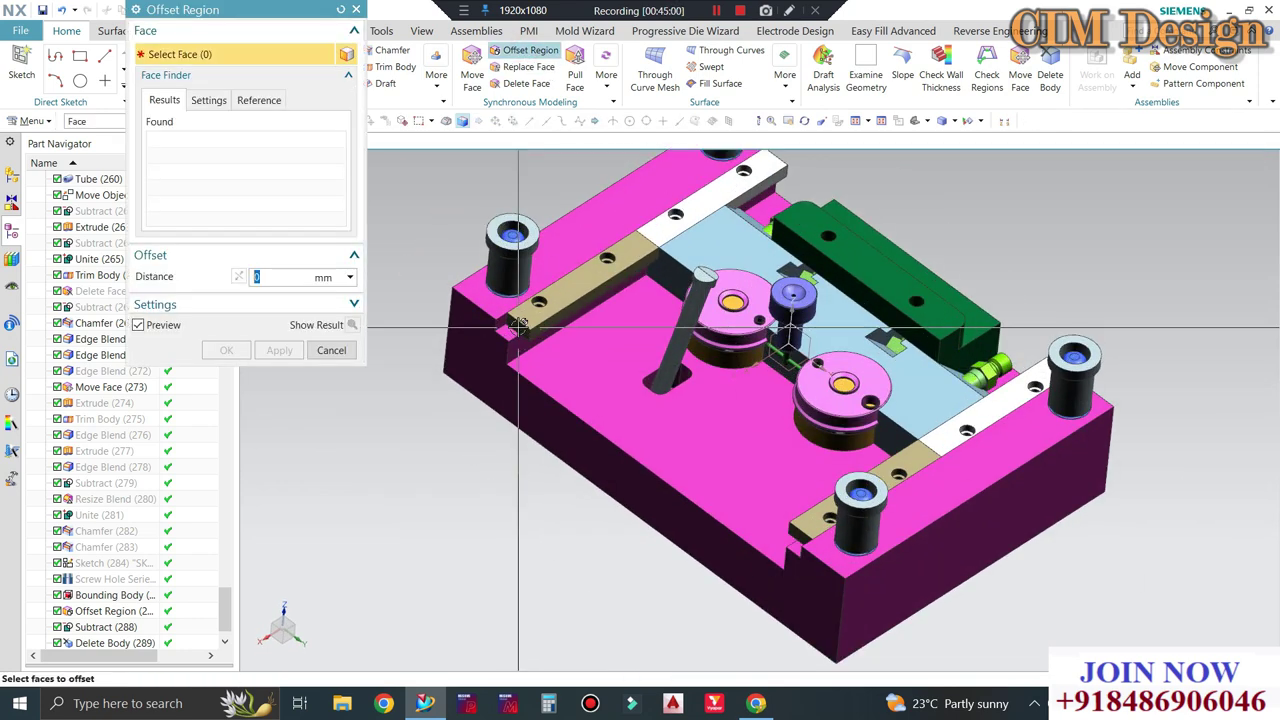
pyautogui.scroll(3, 517, 326)
pyautogui.click(517, 326)
pyautogui.scroll(-3, 915, 511)
pyautogui.scroll(3, 915, 511)
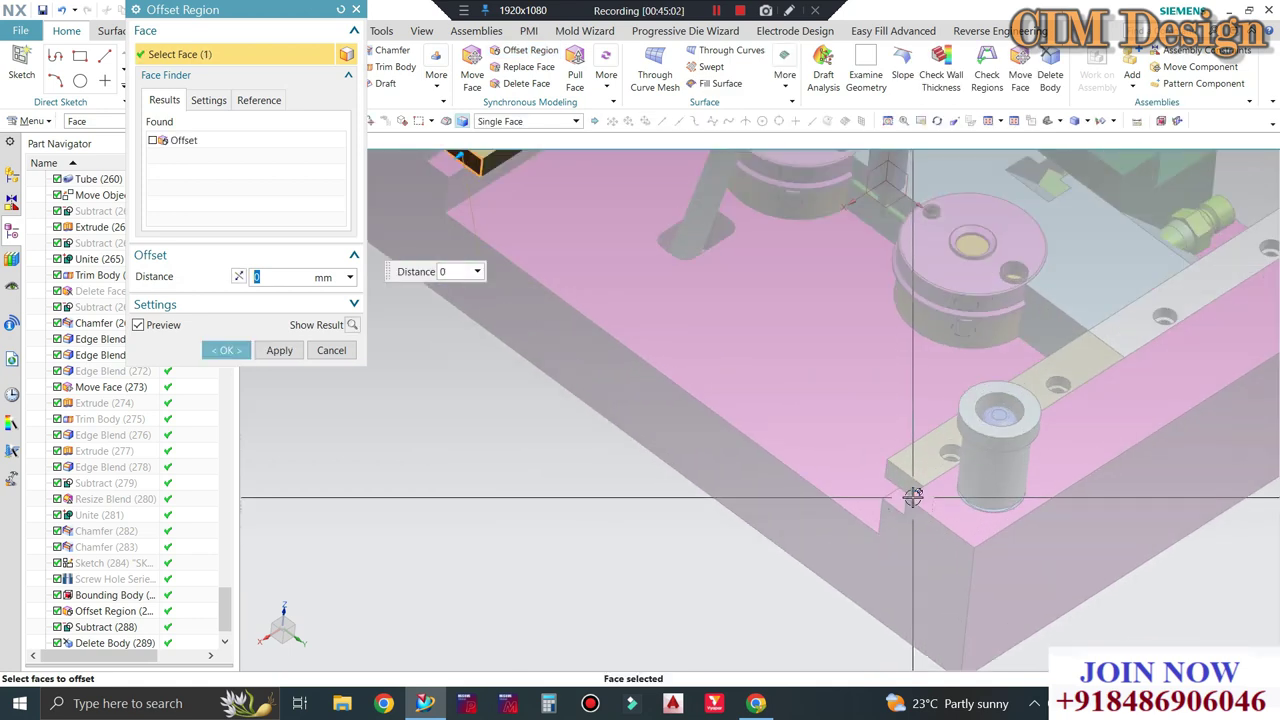
pyautogui.click(903, 484)
pyautogui.write('10')
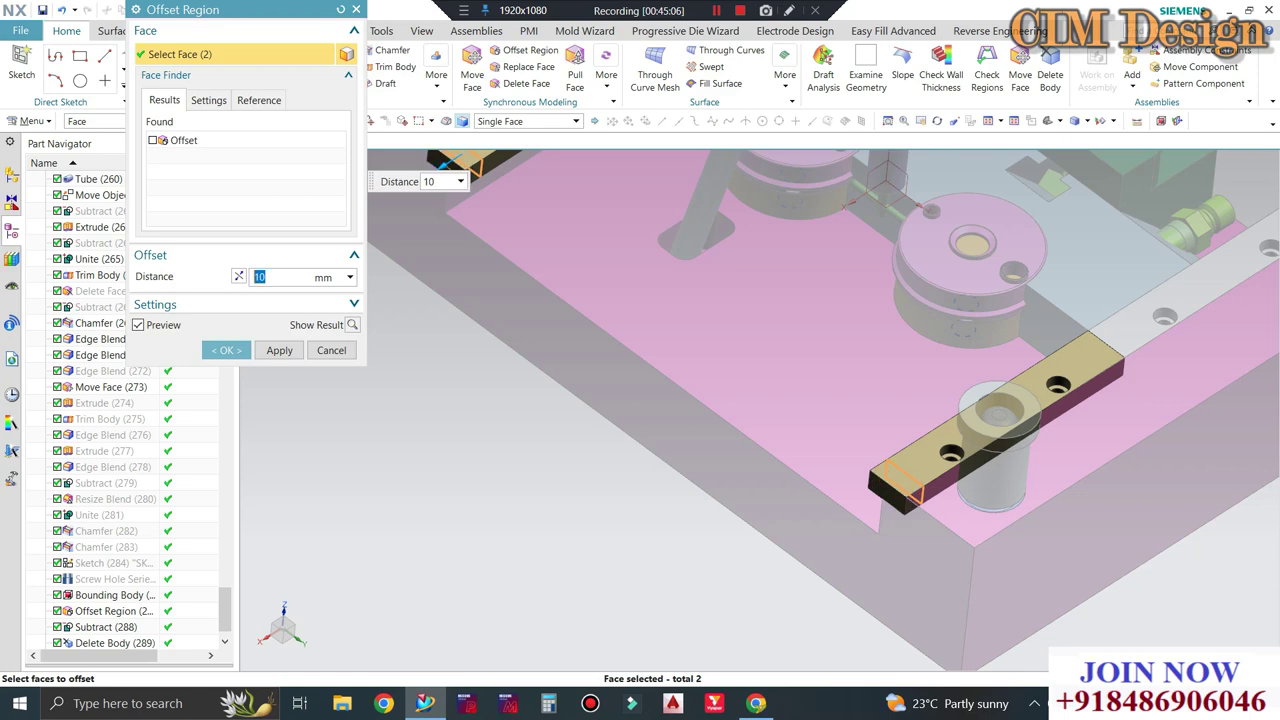
pyautogui.middleClick(922, 471)
pyautogui.scroll(-5, 922, 471)
pyautogui.moveTo(580, 463); pyautogui.dragTo(580, 426, button='middle')
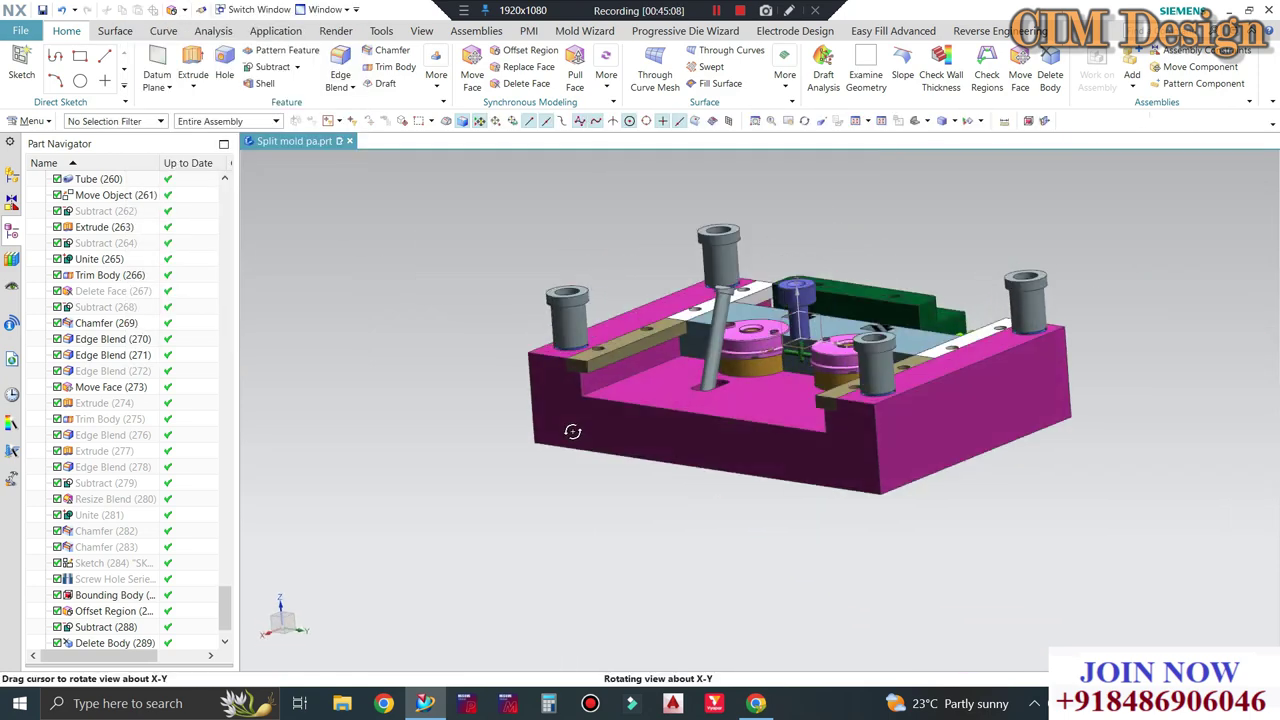
pyautogui.scroll(3, 635, 381)
pyautogui.scroll(-3, 635, 381)
pyautogui.moveTo(635, 381); pyautogui.dragTo(371, 371, button='middle')
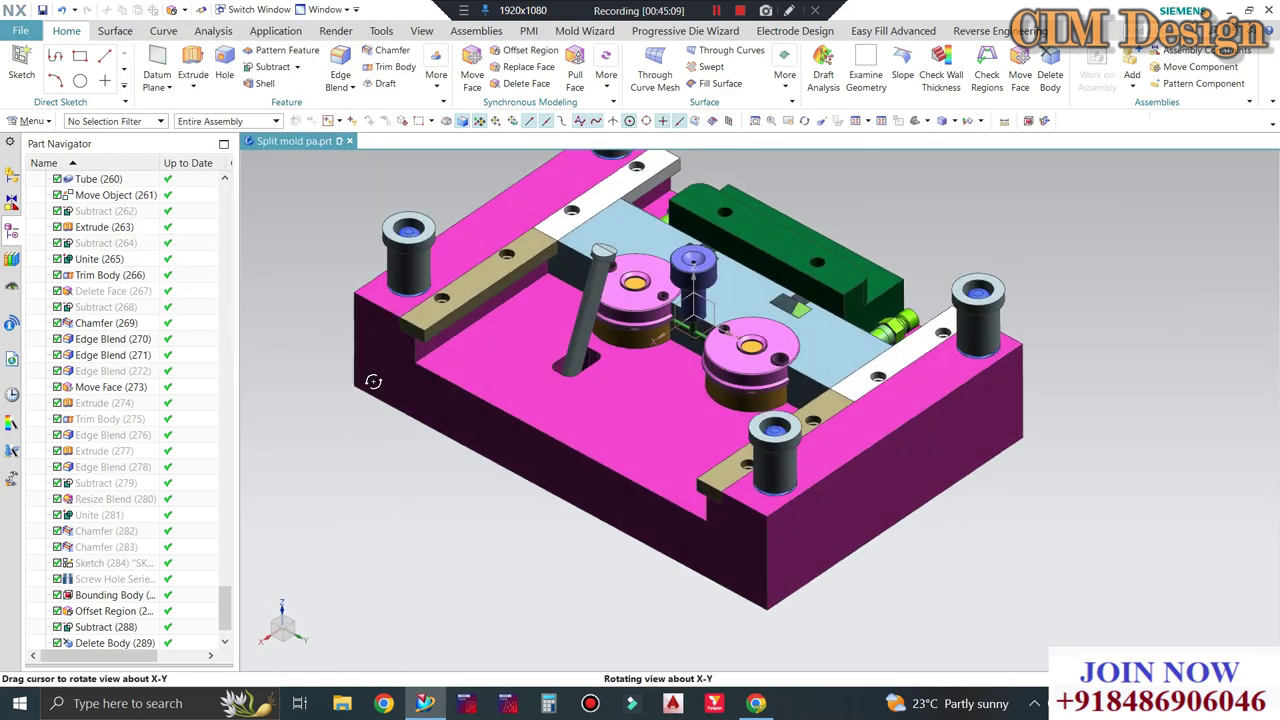
pyautogui.scroll(2, 390, 383)
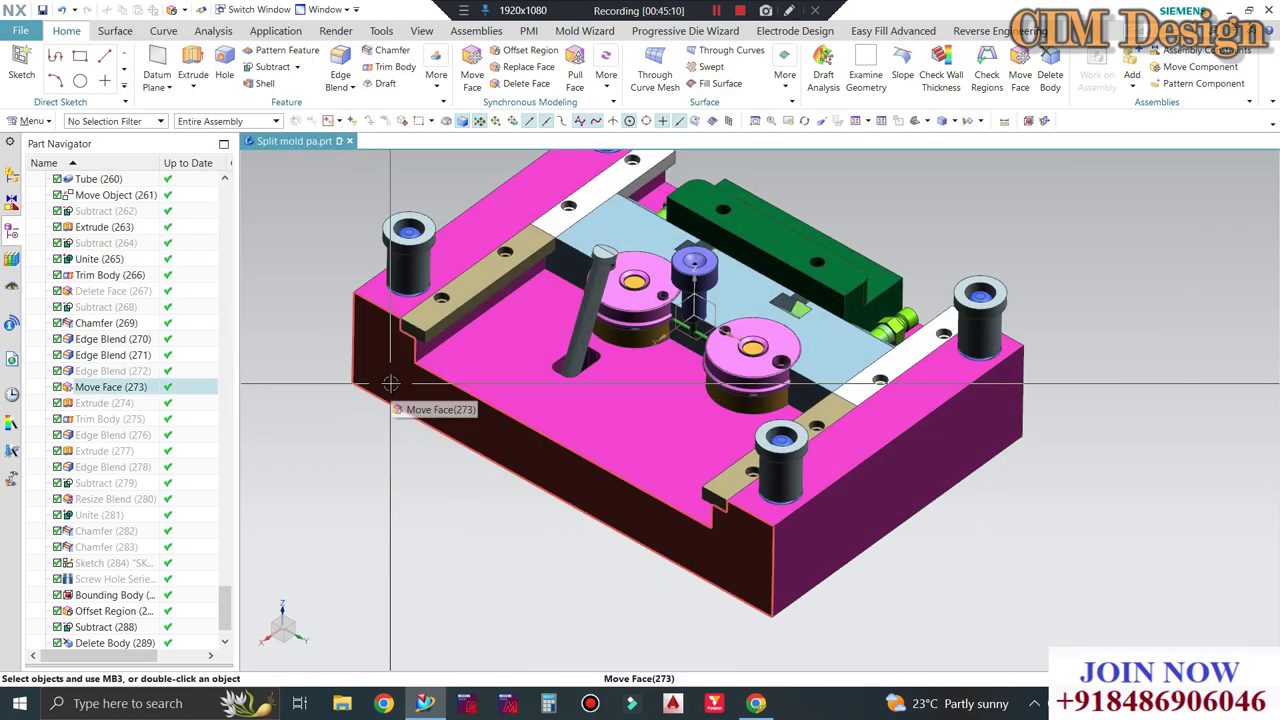
# Chamfer the slanted pin hole's edges by 1 mm.
pyautogui.click(392, 55)
pyautogui.scroll(3, 560, 320)
pyautogui.scroll(2, 599, 330)
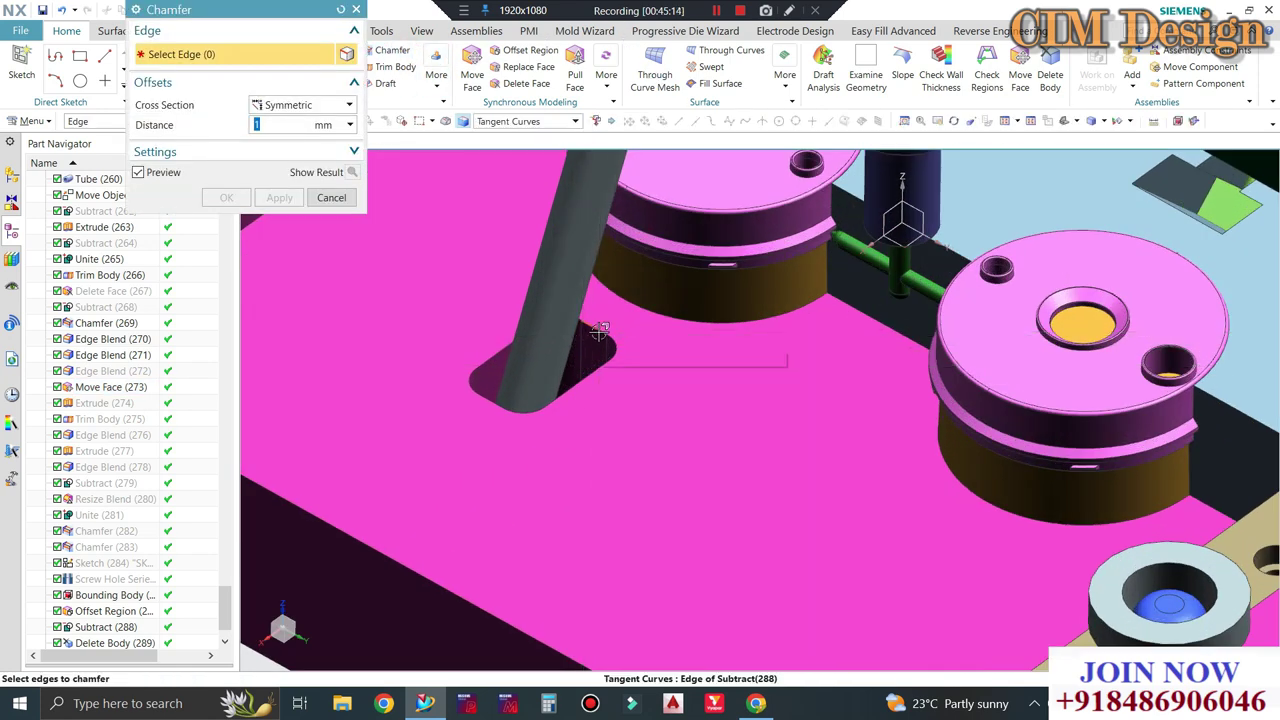
pyautogui.click(599, 330)
pyautogui.scroll(-1, 666, 371)
pyautogui.scroll(-3, 723, 380)
pyautogui.scroll(1, 675, 364)
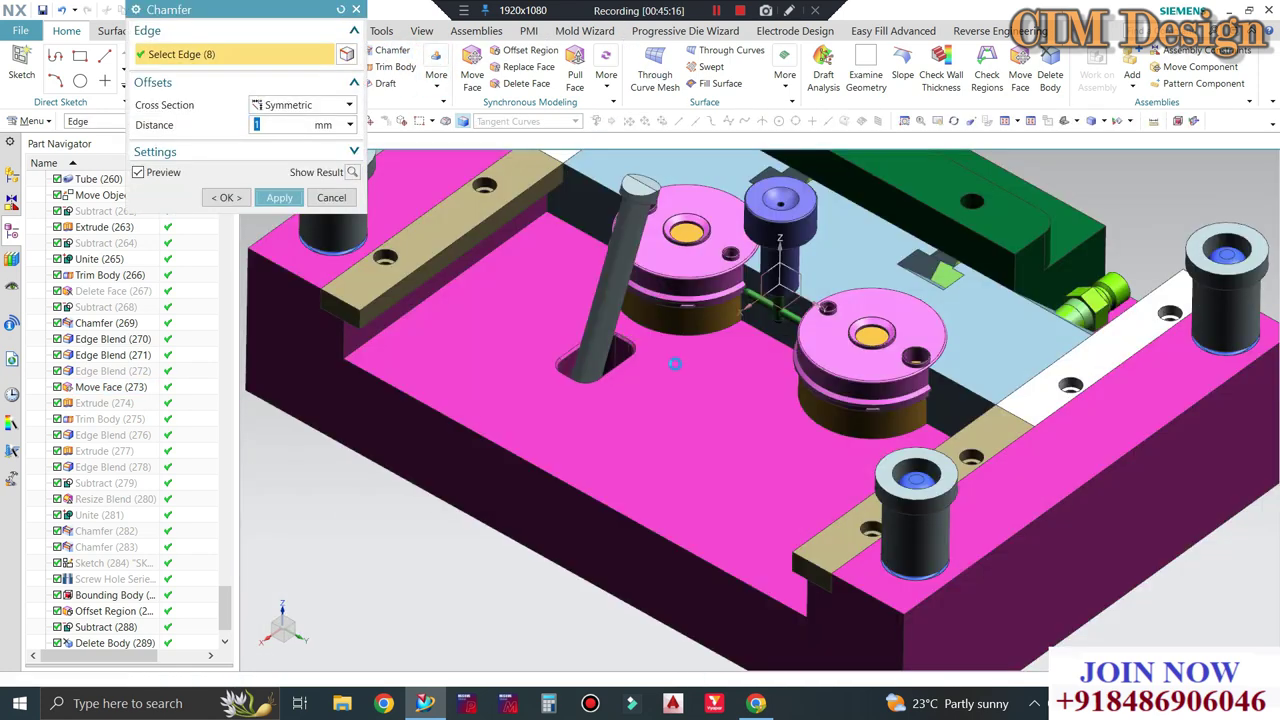
pyautogui.middleClick(675, 364)
pyautogui.moveTo(675, 364); pyautogui.dragTo(523, 363, button='middle')
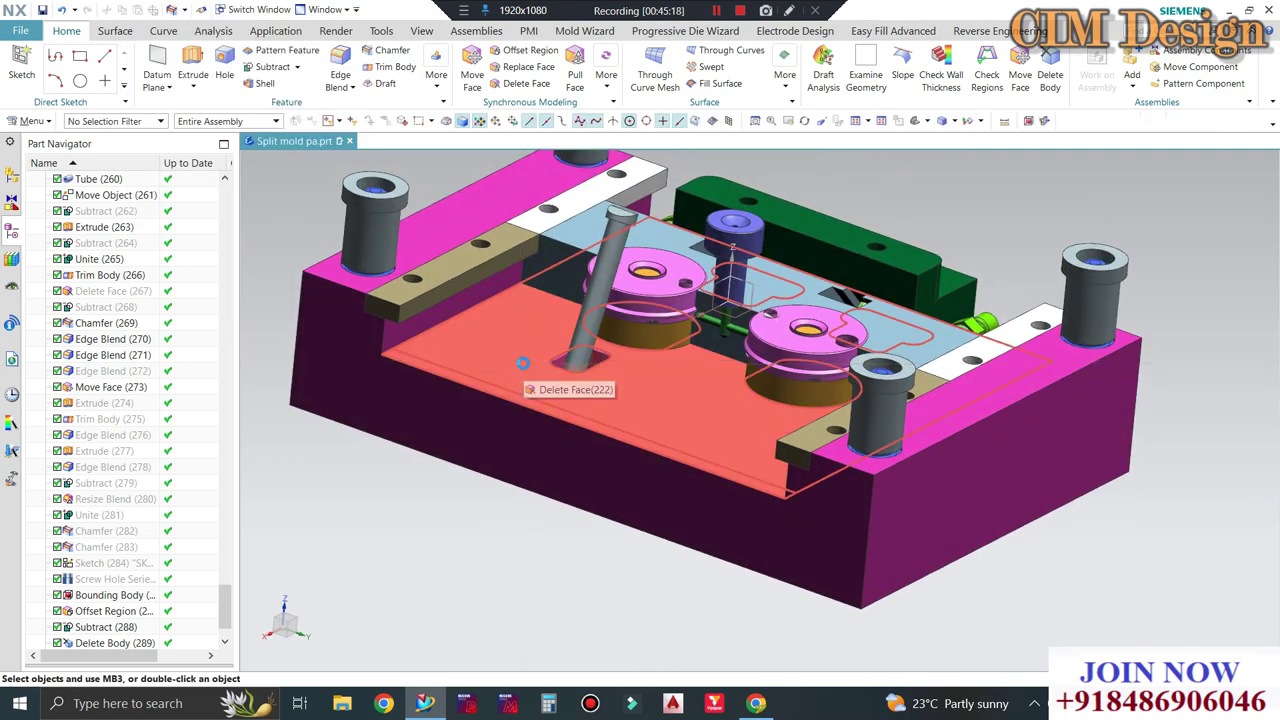
# Show the hidden slider block and snap the view square-on.
pyautogui.hotkey('ctrl', 'shift', 'k')
pyautogui.click(548, 369)
pyautogui.middleClick(434, 354)
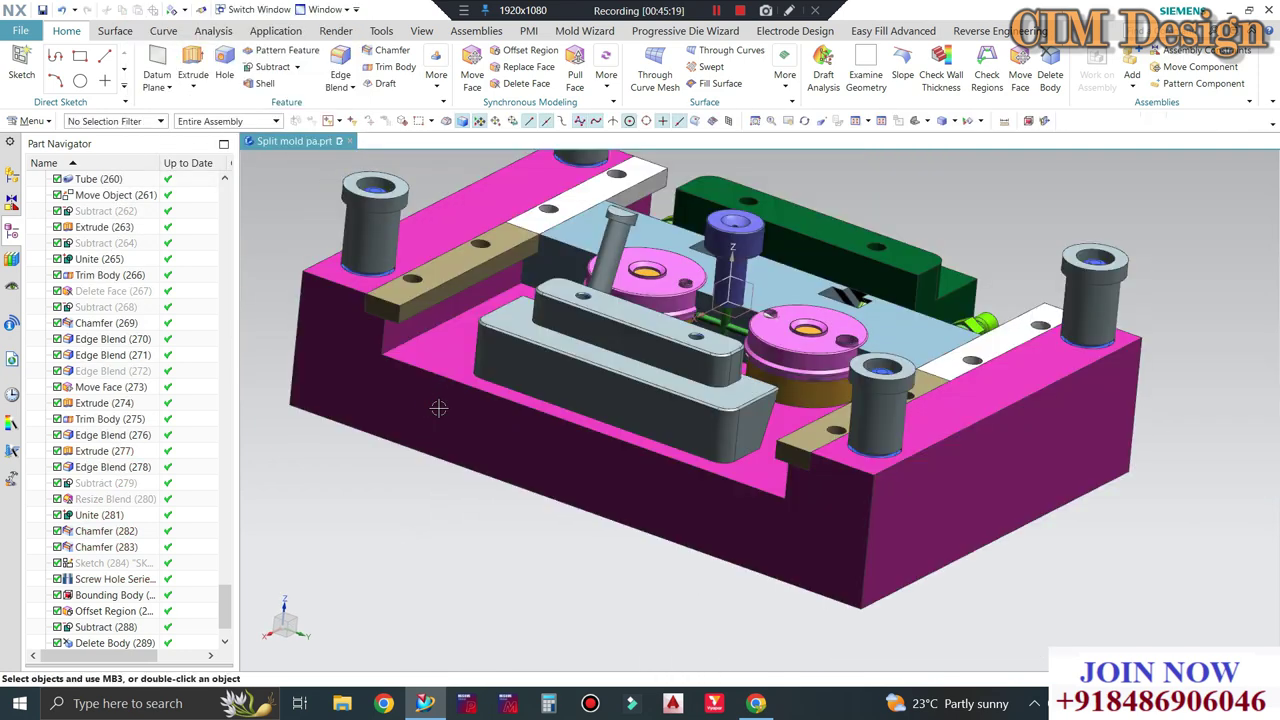
pyautogui.moveTo(434, 380)
pyautogui.mouseDown(button='middle')
pyautogui.moveTo(514, 354)
pyautogui.moveTo(515, 566)
pyautogui.moveTo(769, 409)
pyautogui.mouseUp(button='middle')
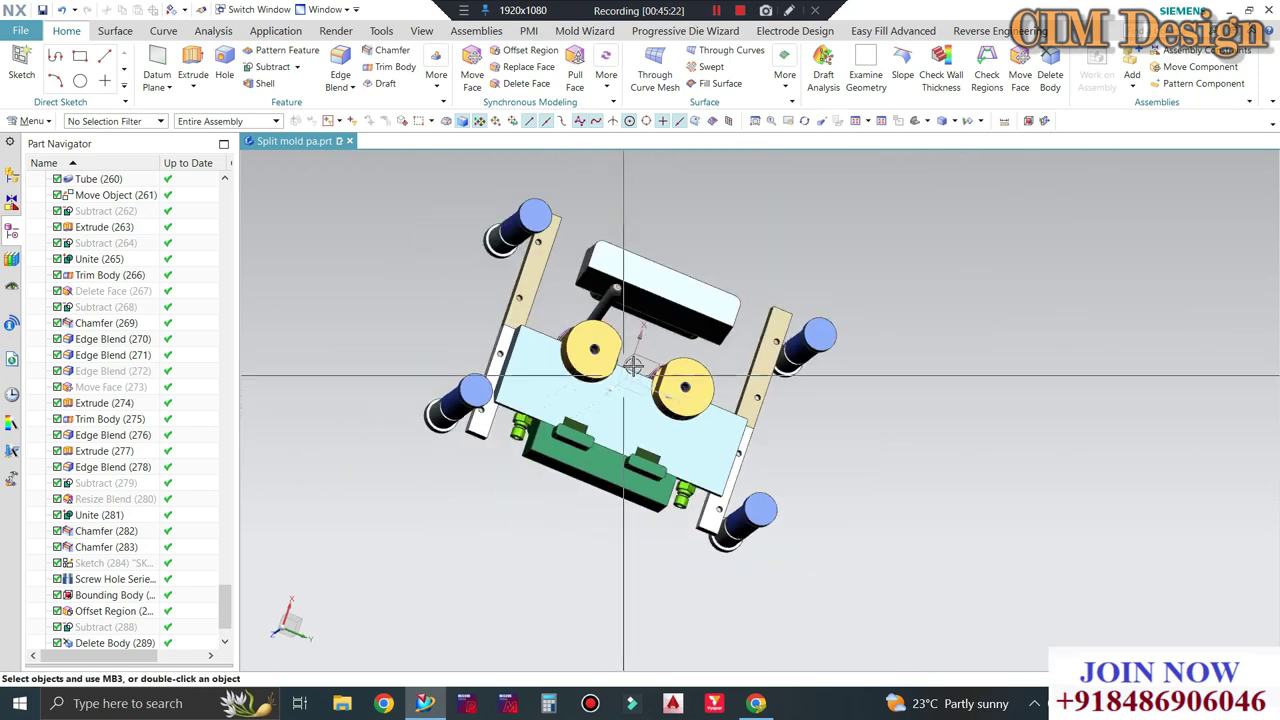
pyautogui.scroll(3, 769, 409)
pyautogui.press('F8')
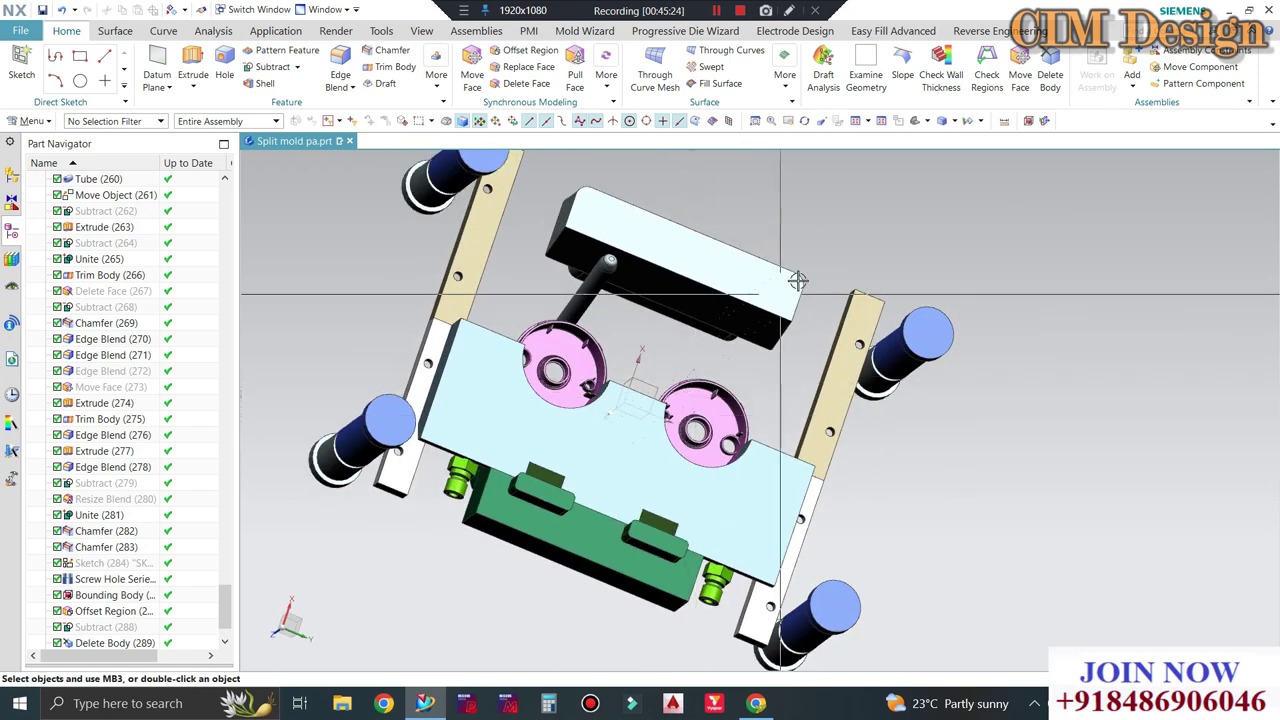
pyautogui.scroll(3, 568, 208)
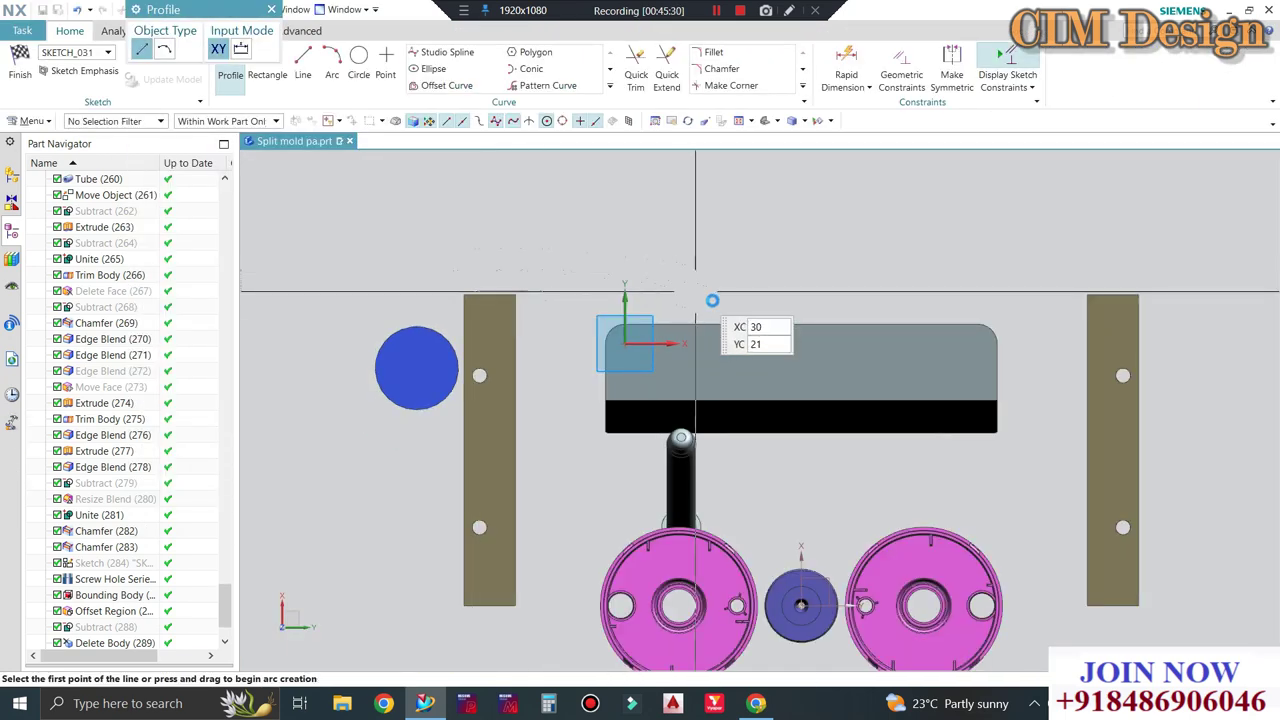
# Draw a rectangle over the slider block, redrawing it once.
pyautogui.click(268, 80)
pyautogui.scroll(2, 740, 360)
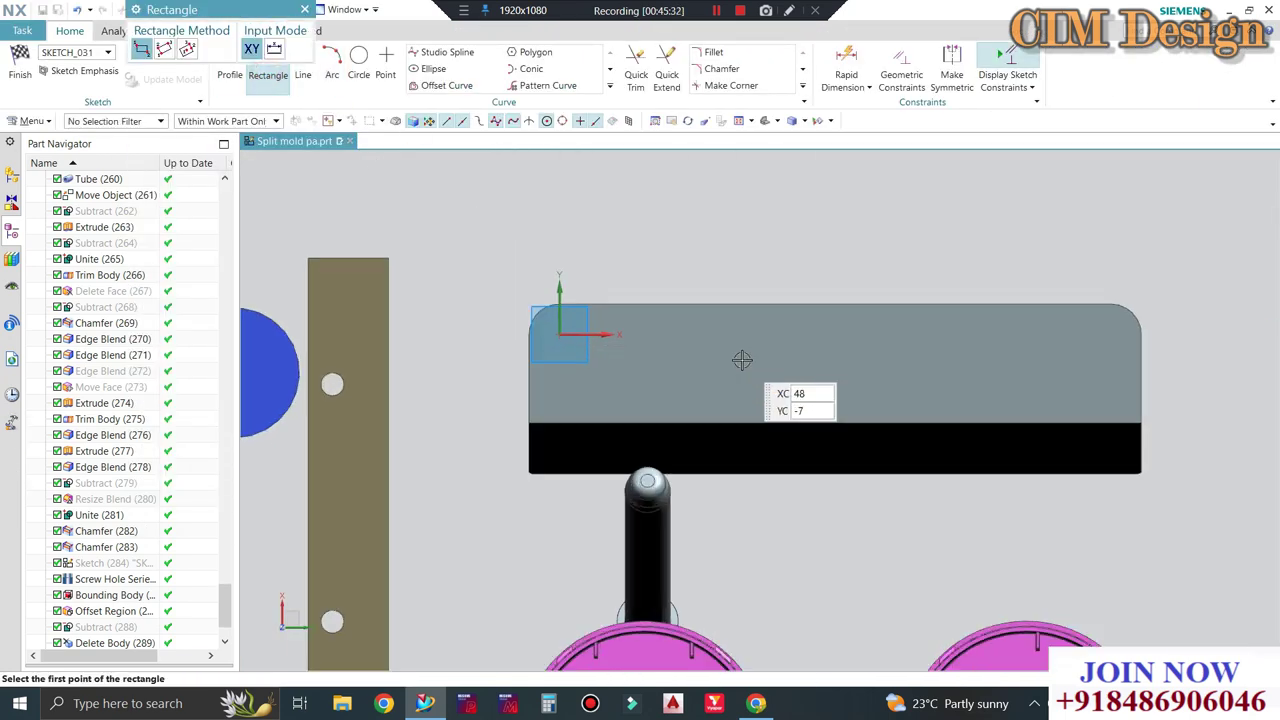
pyautogui.click(616, 303)
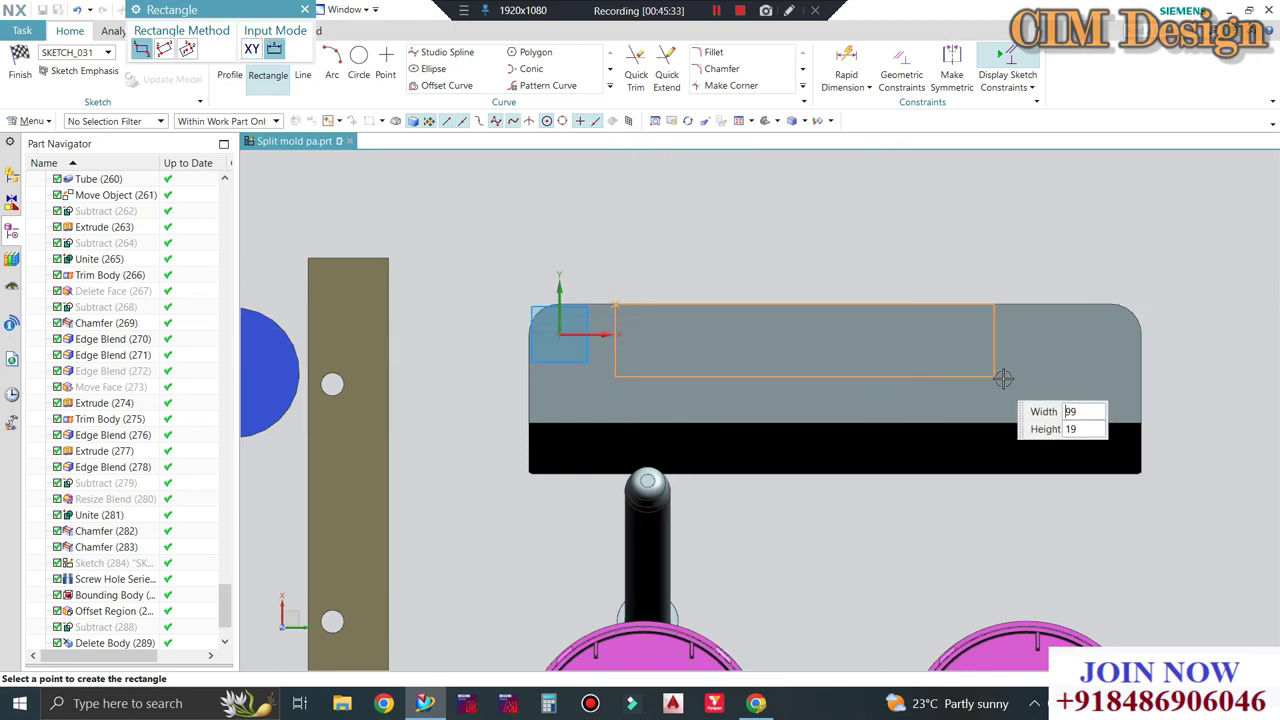
pyautogui.click(1064, 380)
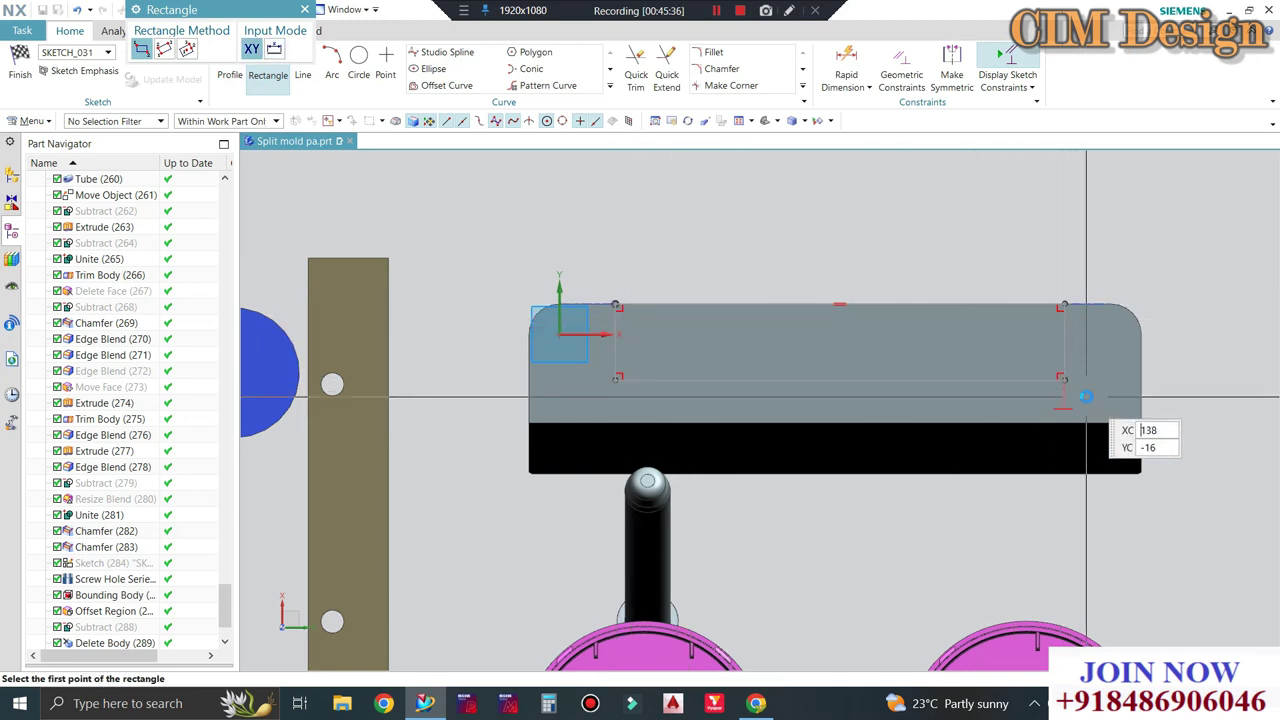
pyautogui.press('Escape')
pyautogui.click(257, 62)
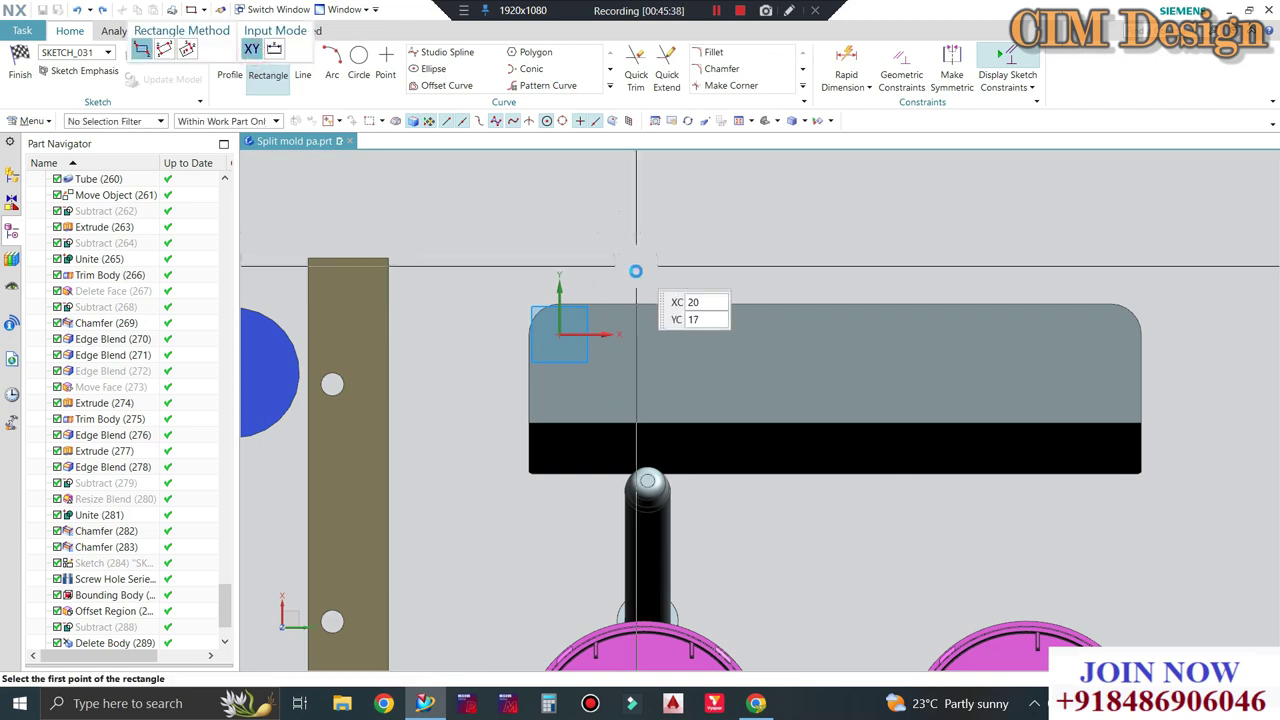
pyautogui.click(642, 305)
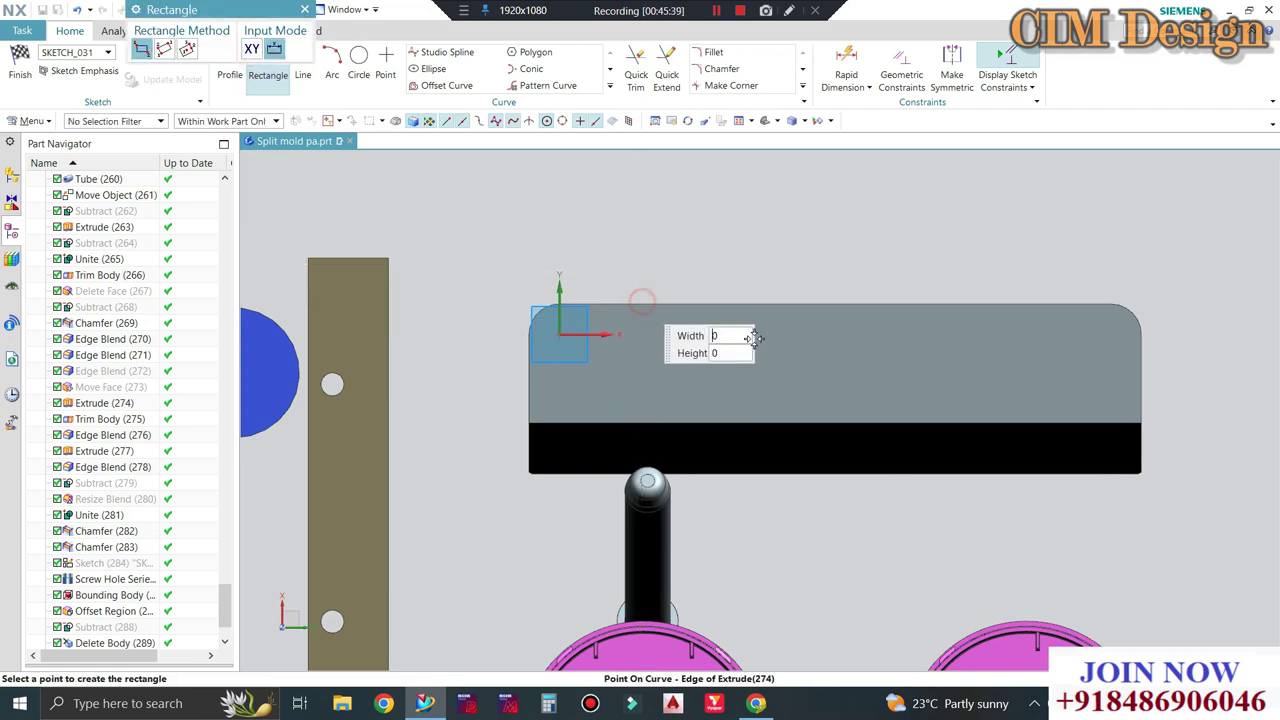
pyautogui.click(1023, 358)
pyautogui.press('Escape')
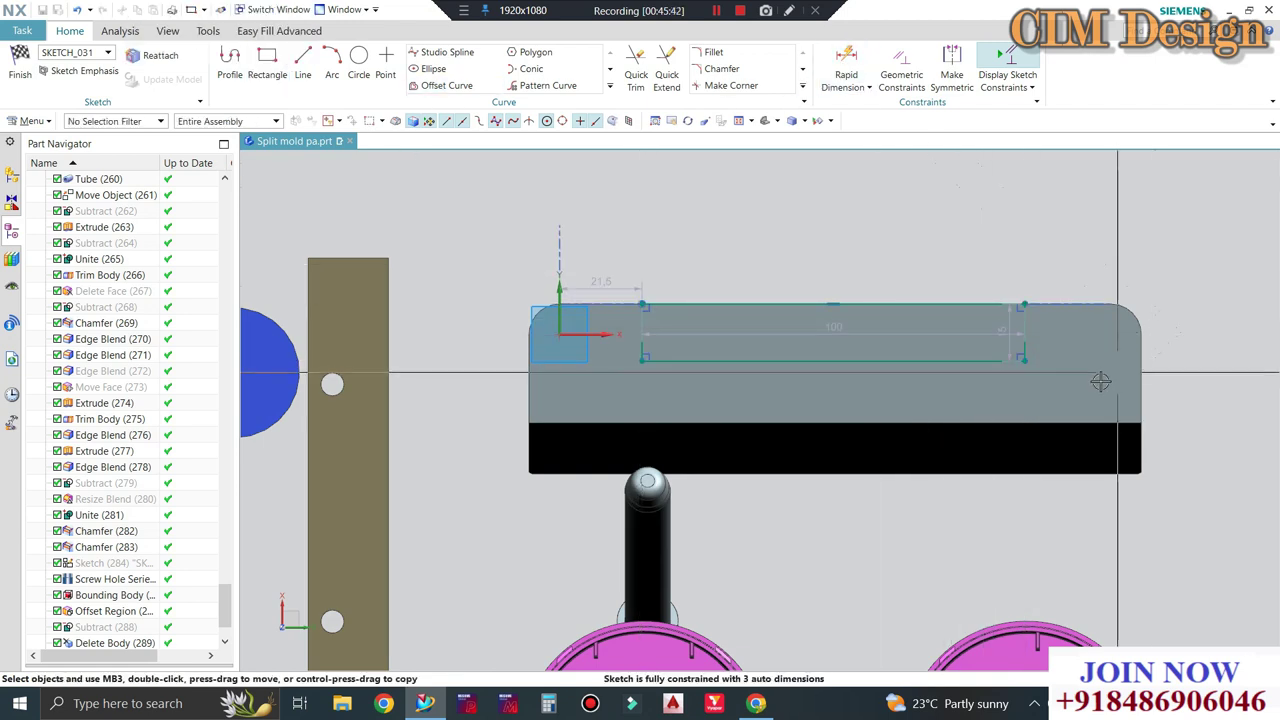
# Set the rectangle height to 18 mm and centre it with a Midpoint constraint.
pyautogui.doubleClick(1008, 346)
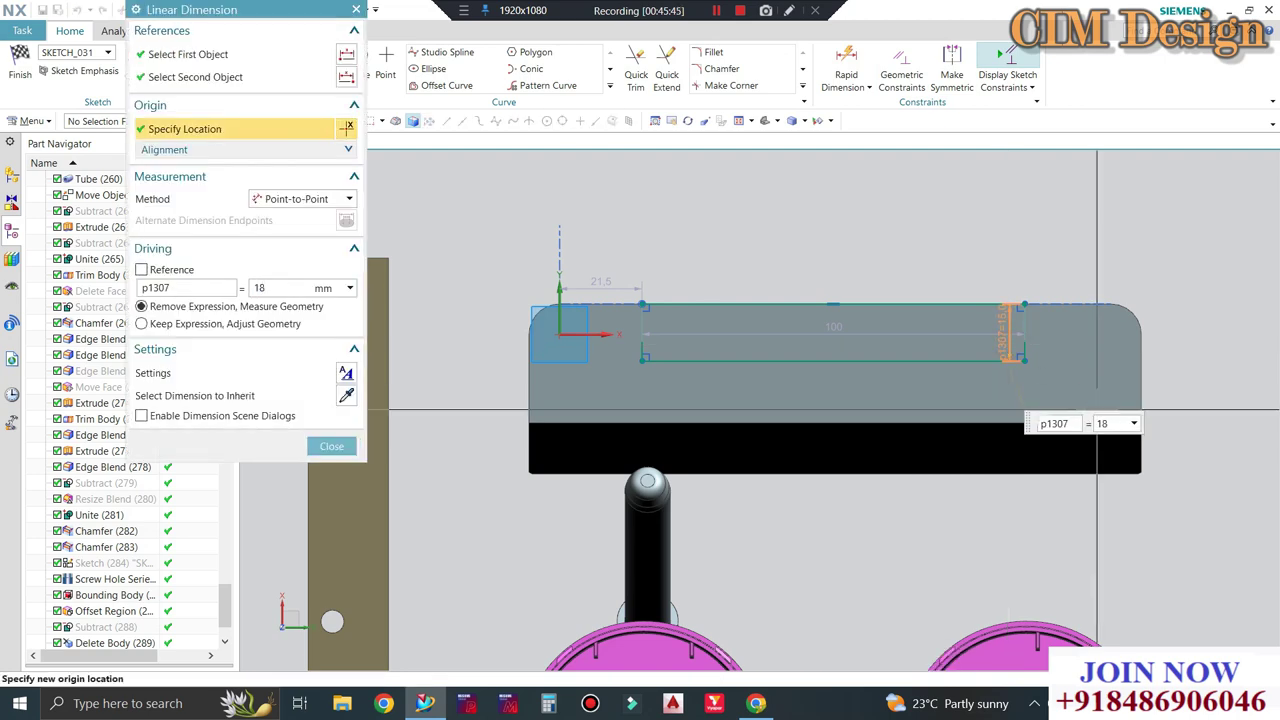
pyautogui.middleClick(887, 362)
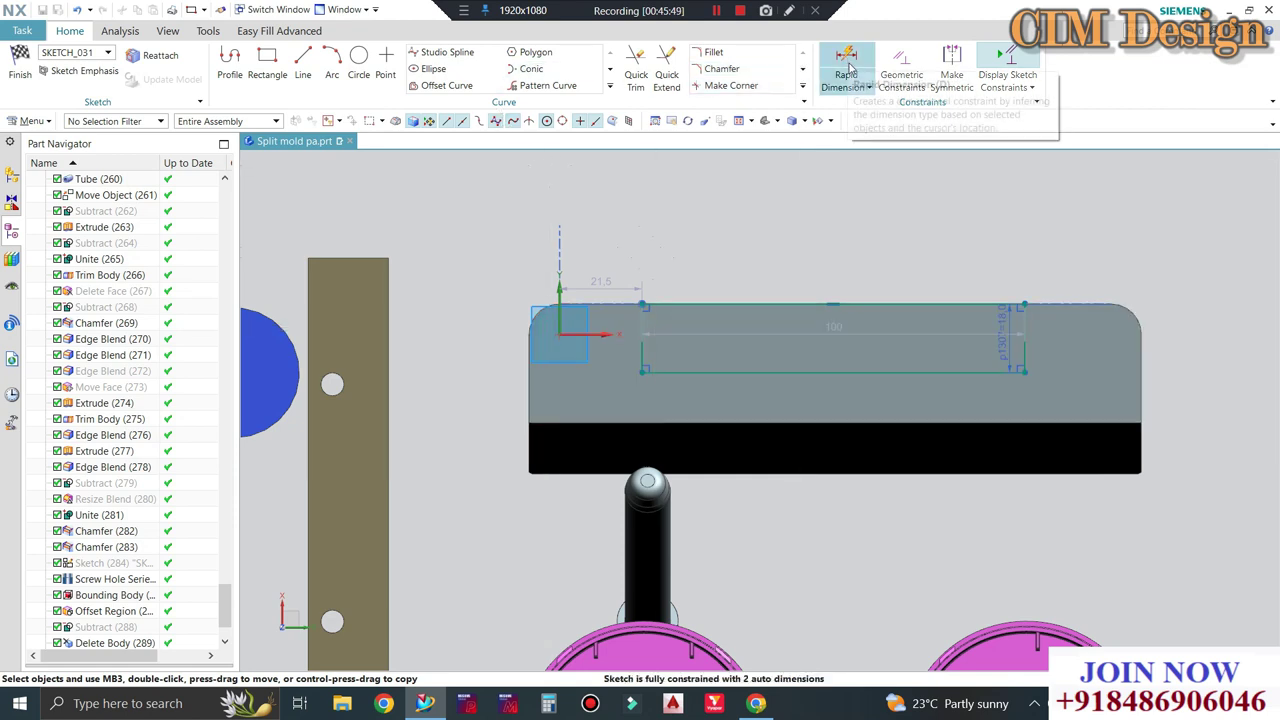
pyautogui.scroll(-1, 785, 250)
pyautogui.press('c')
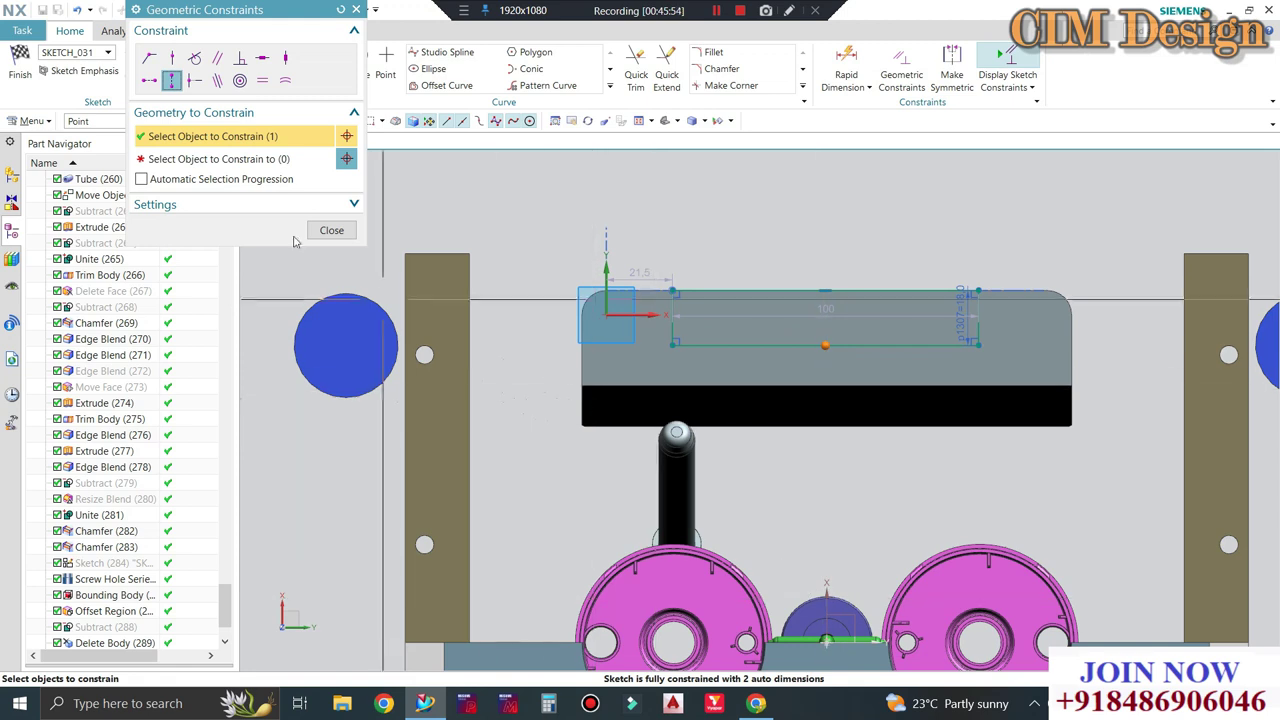
pyautogui.middleClick(878, 603)
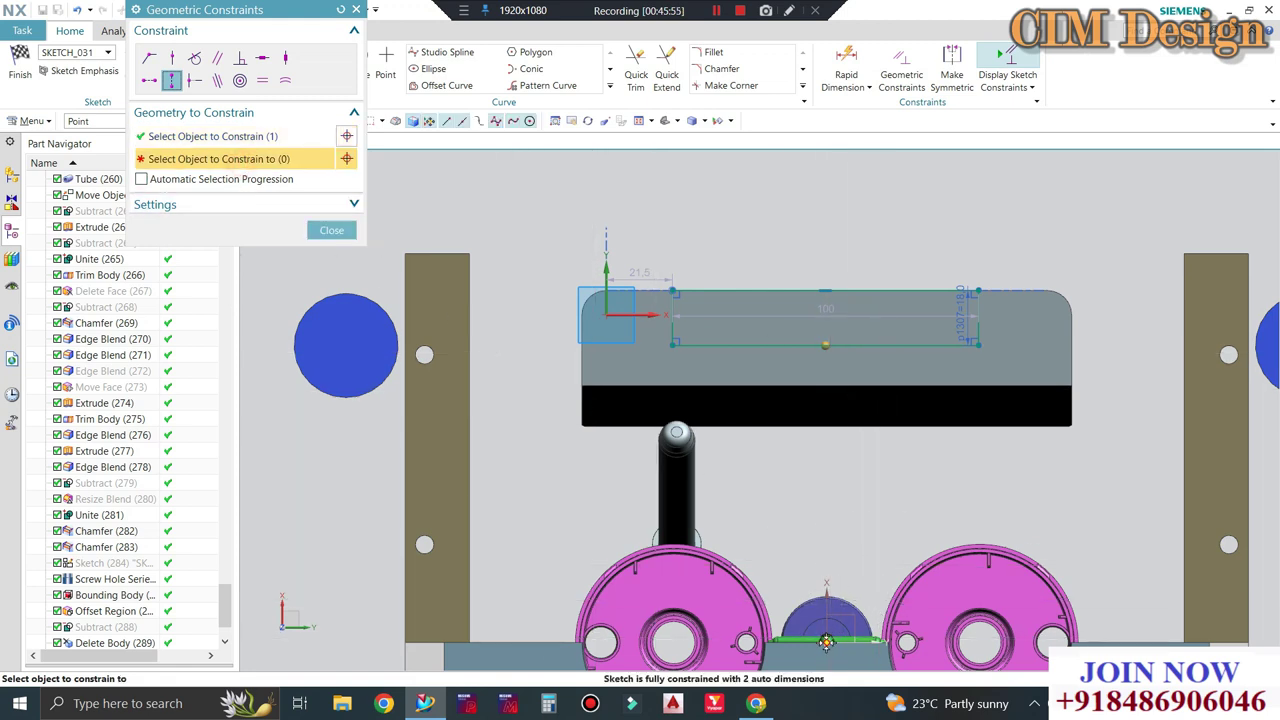
pyautogui.middleClick(826, 312)
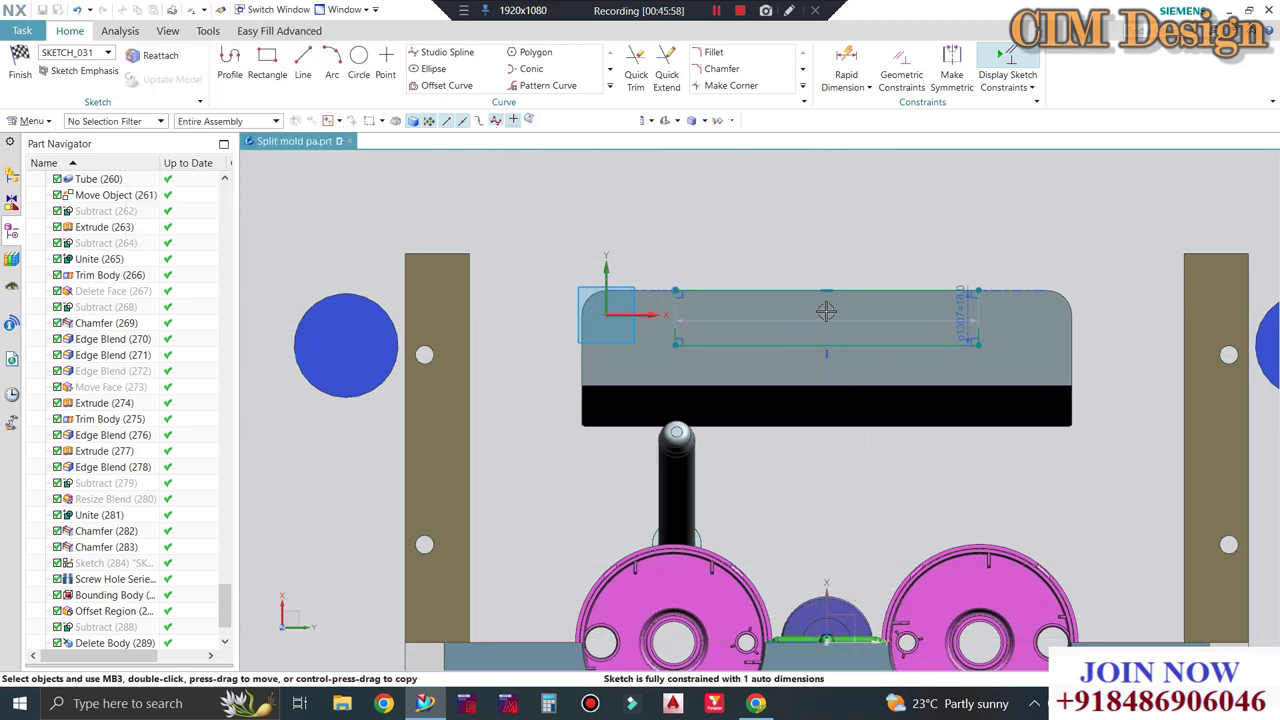
# Set the rectangle's width dimension to 120 mm.
pyautogui.doubleClick(828, 302)
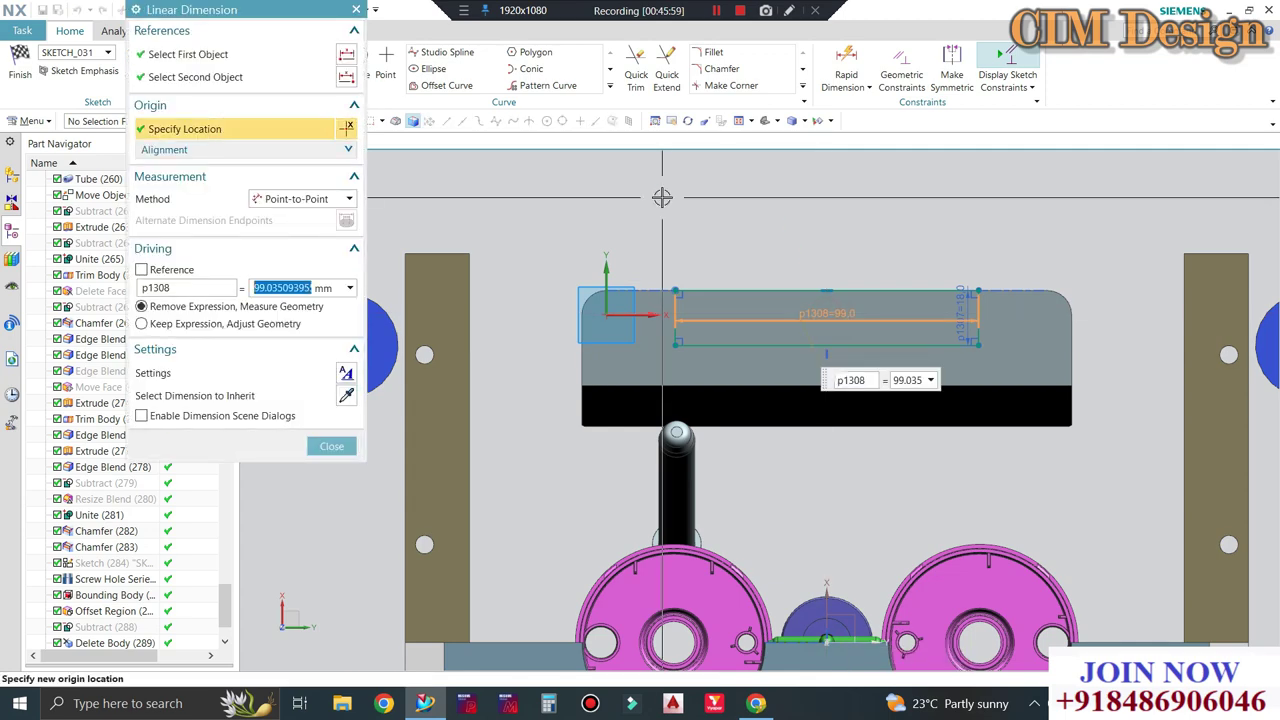
pyautogui.press('Return')
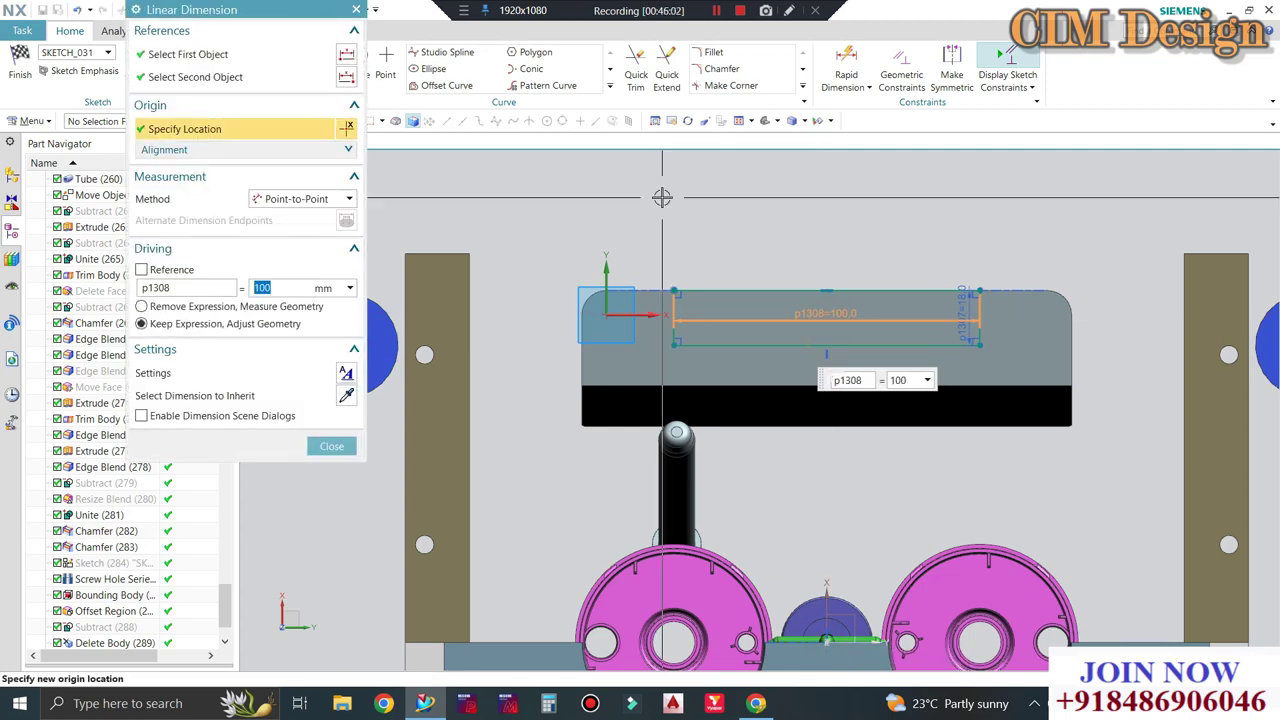
pyautogui.middleClick(662, 197)
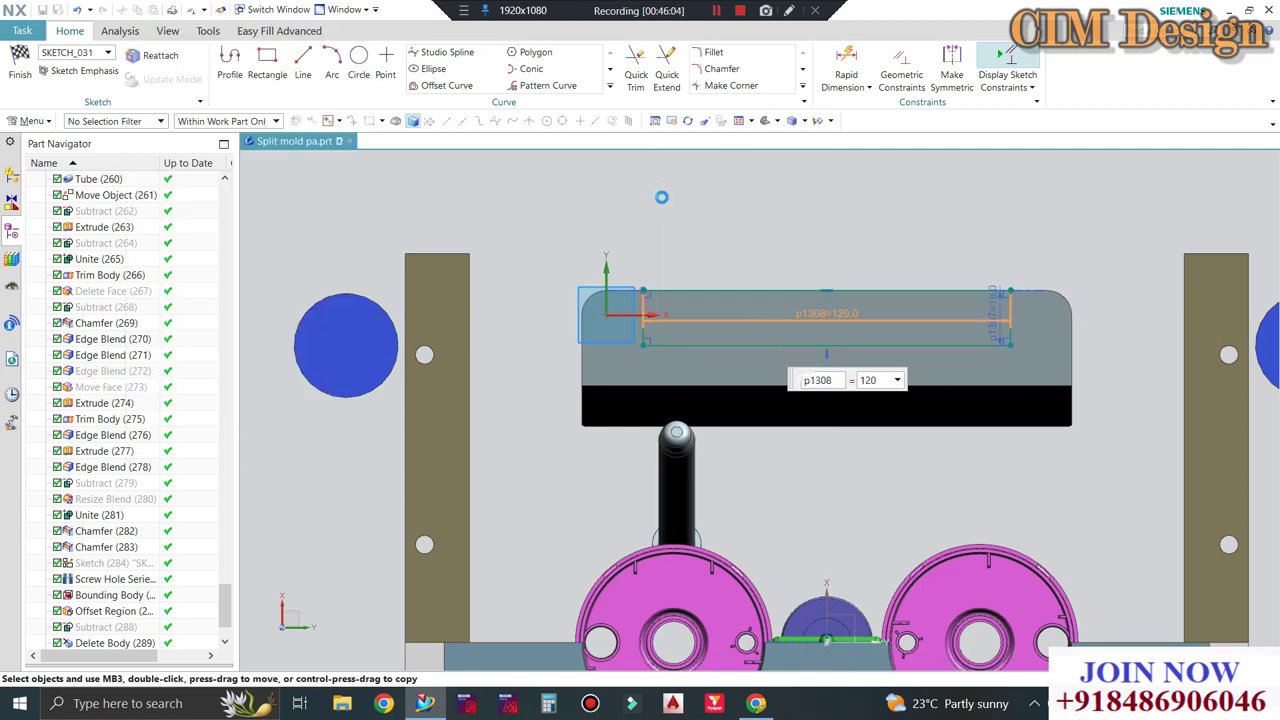
pyautogui.scroll(-2, 686, 251)
pyautogui.scroll(-3, 686, 251)
pyautogui.moveTo(686, 251)
pyautogui.mouseDown(button='middle')
pyautogui.moveTo(706, 328)
pyautogui.moveTo(690, 335)
pyautogui.mouseUp(button='middle')
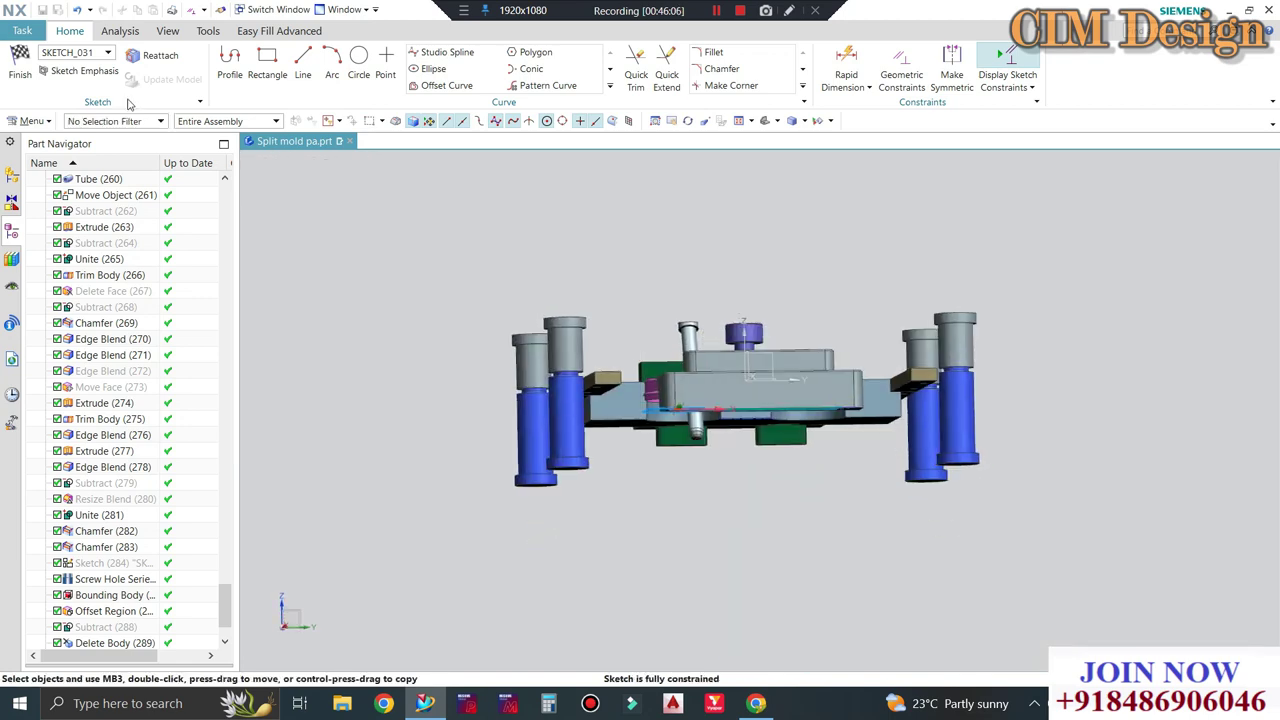
# Finish the sketch and extrude the rectangle 10 mm into a thin bar.
pyautogui.click(21, 60)
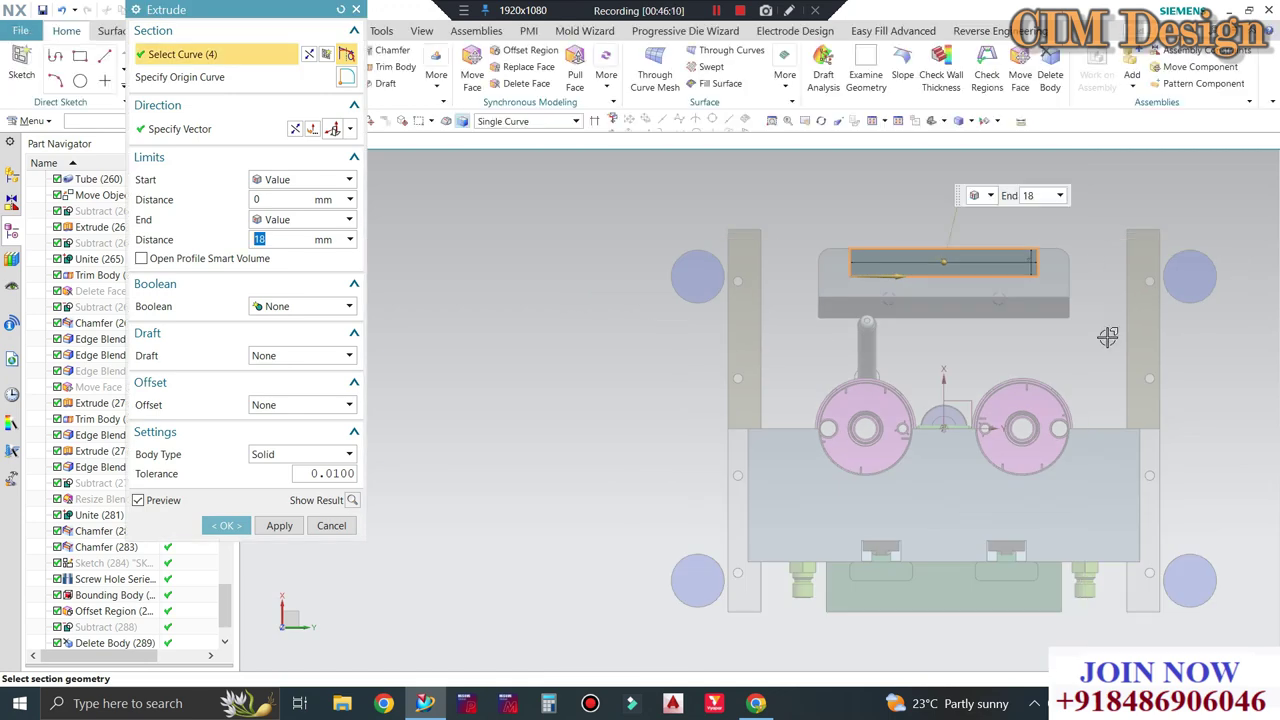
pyautogui.moveTo(1107, 337); pyautogui.dragTo(1131, 417, button='middle')
pyautogui.scroll(-3, 937, 543)
pyautogui.moveTo(937, 543); pyautogui.dragTo(930, 385, button='middle')
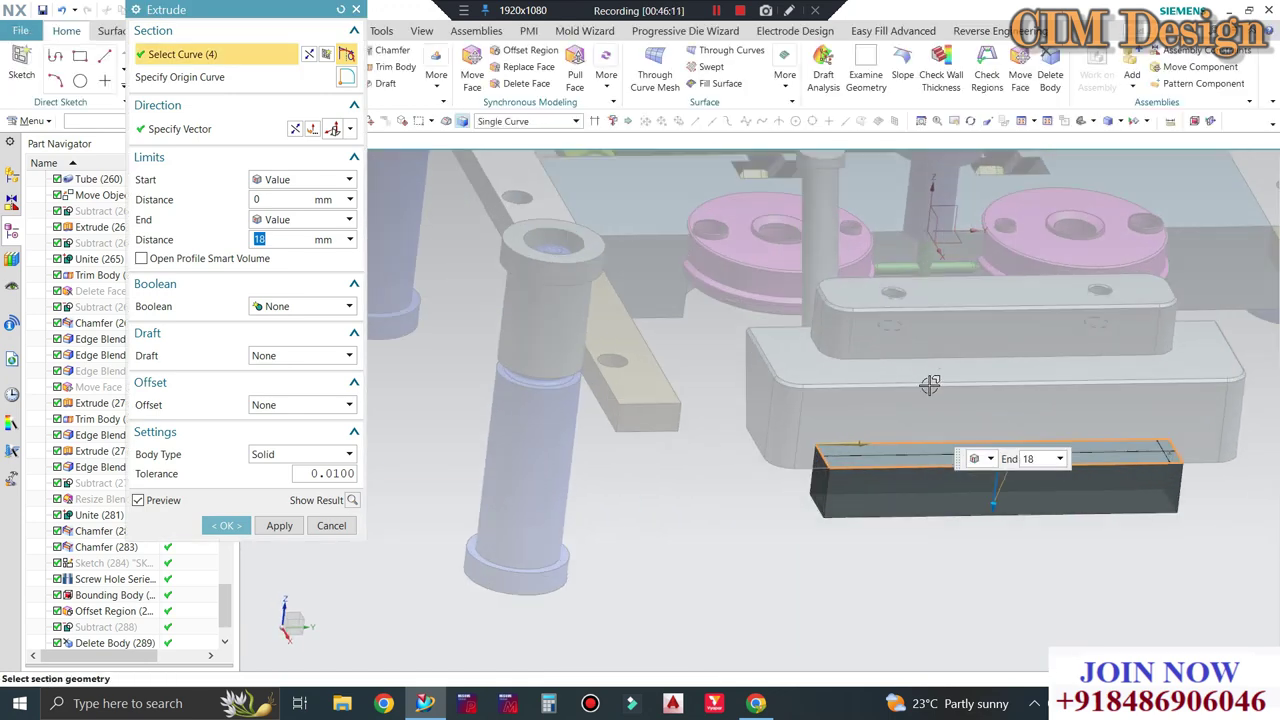
pyautogui.scroll(-2, 930, 385)
pyautogui.write('8')
pyautogui.press('Return')
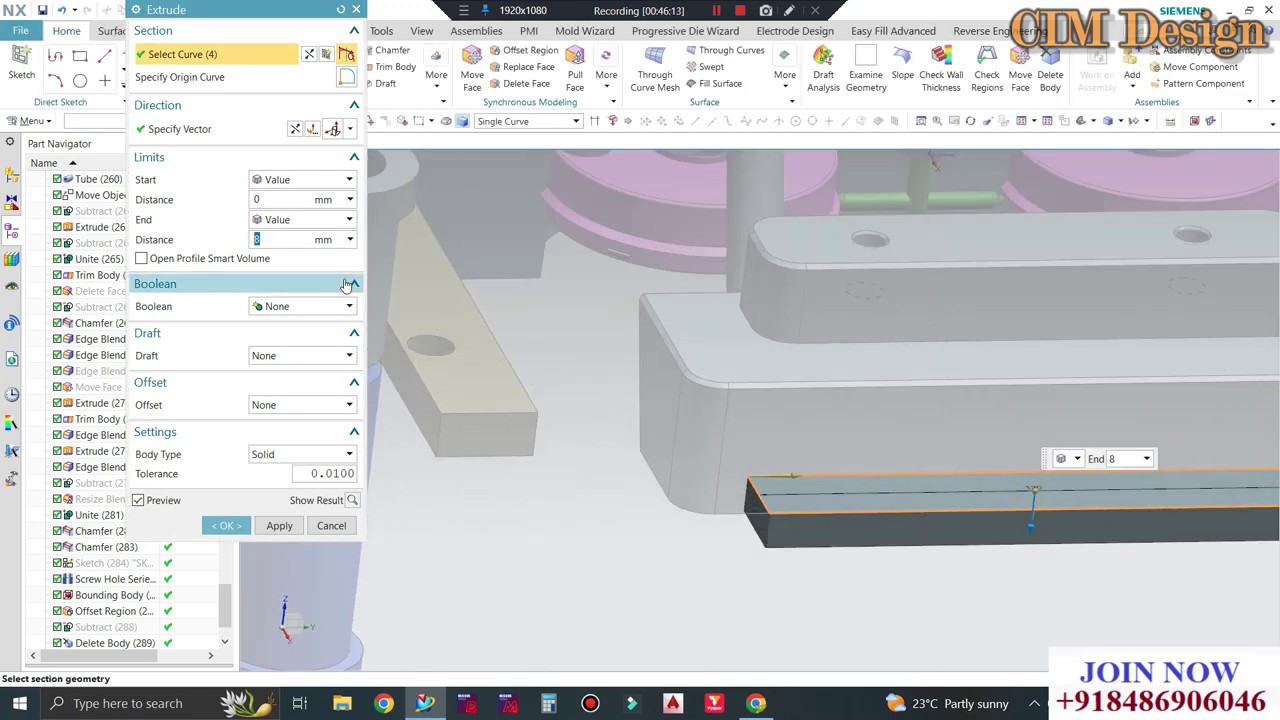
pyautogui.scroll(2, 617, 371)
pyautogui.moveTo(617, 371)
pyautogui.mouseDown(button='middle')
pyautogui.moveTo(600, 343)
pyautogui.moveTo(609, 357)
pyautogui.mouseUp(button='middle')
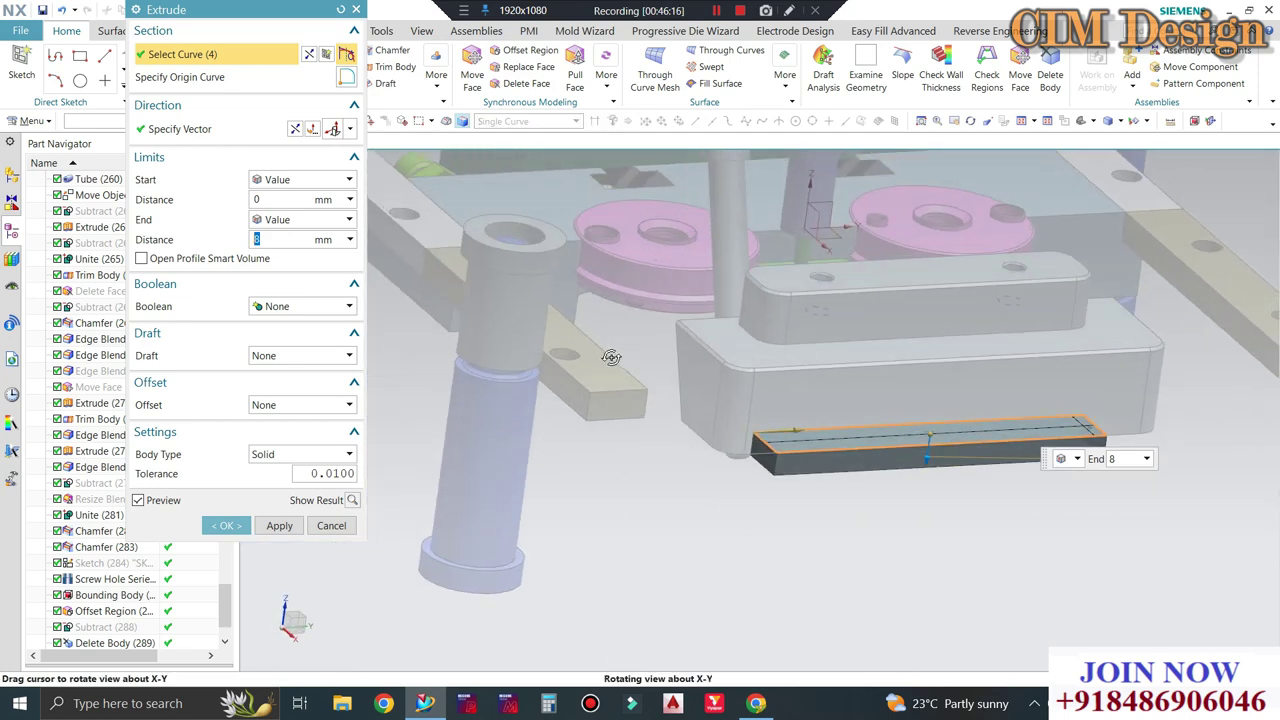
pyautogui.write('10')
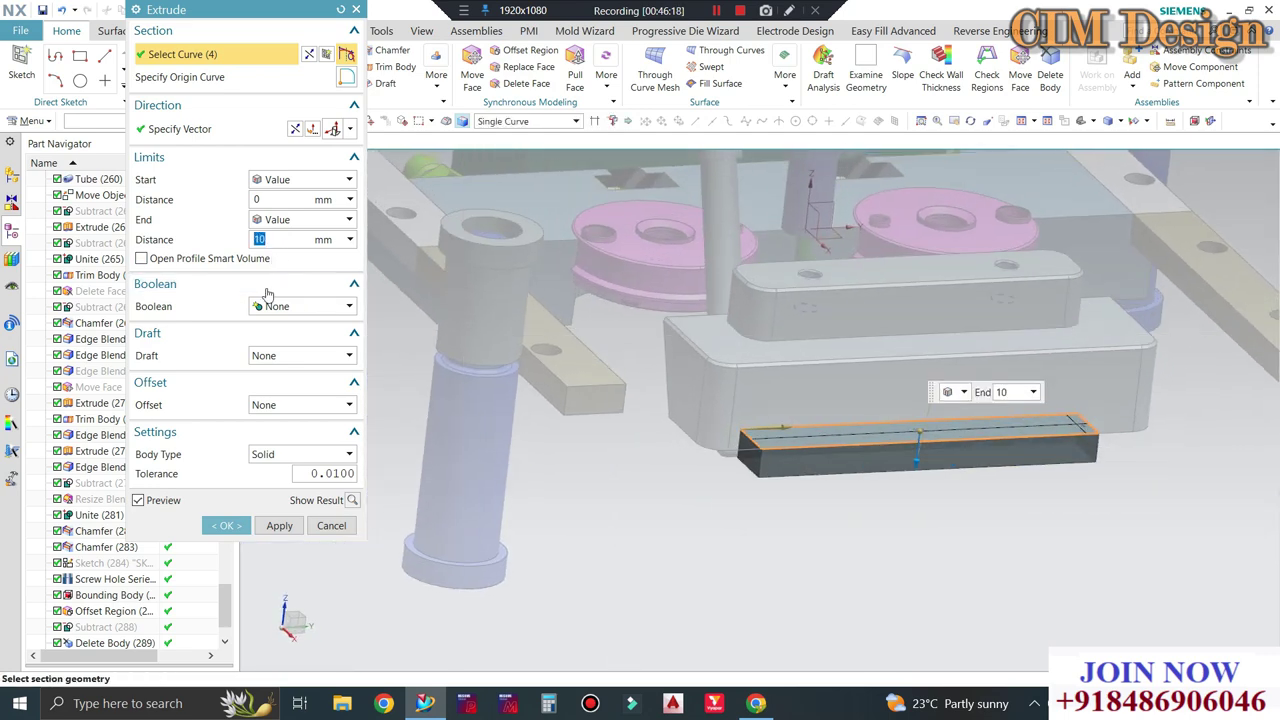
pyautogui.click(216, 527)
# Pick the bar's vertical edges for an 8 mm edge blend.
pyautogui.moveTo(840, 403); pyautogui.dragTo(903, 333, button='middle')
pyautogui.scroll(-3, 903, 333)
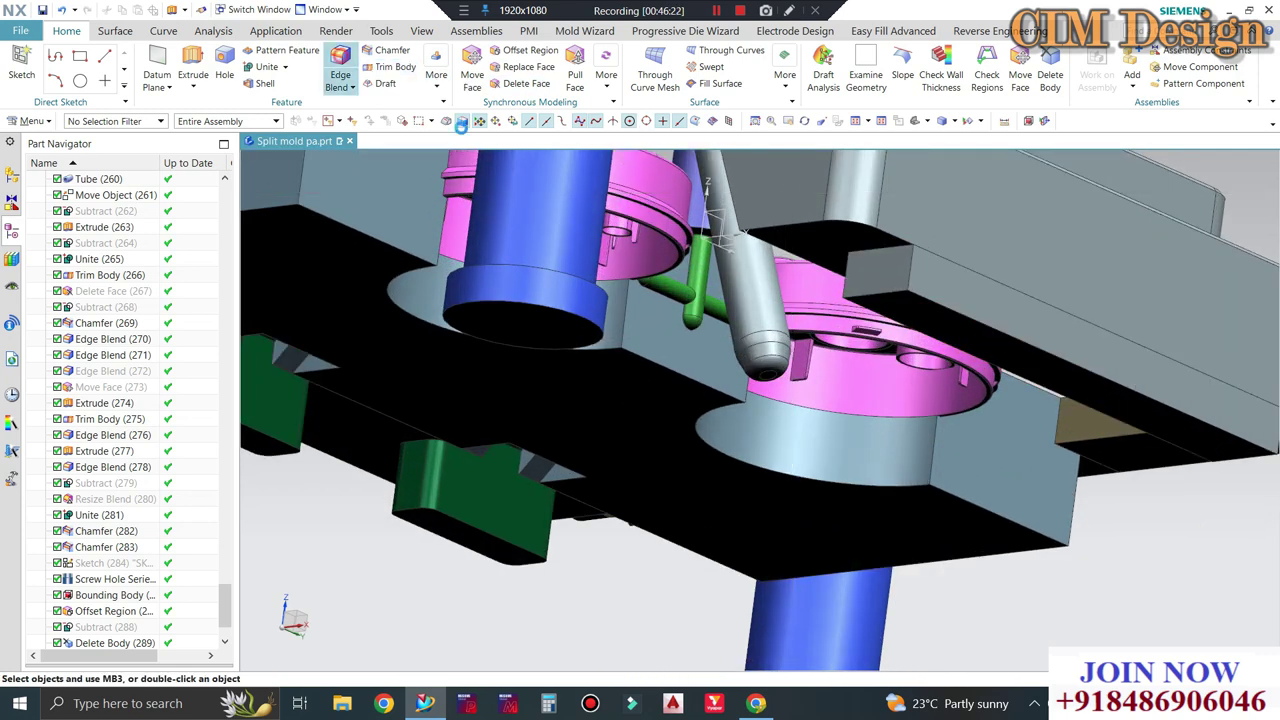
pyautogui.click(864, 276)
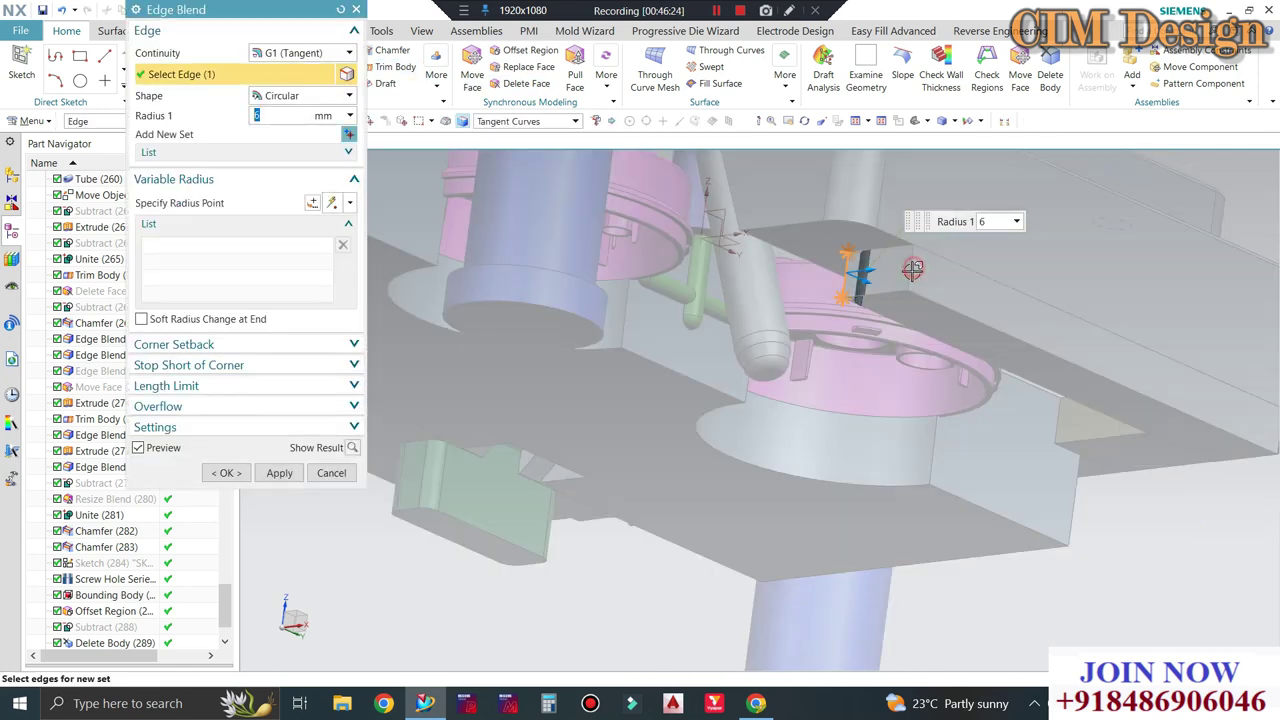
pyautogui.moveTo(818, 267); pyautogui.dragTo(1177, 399, button='middle')
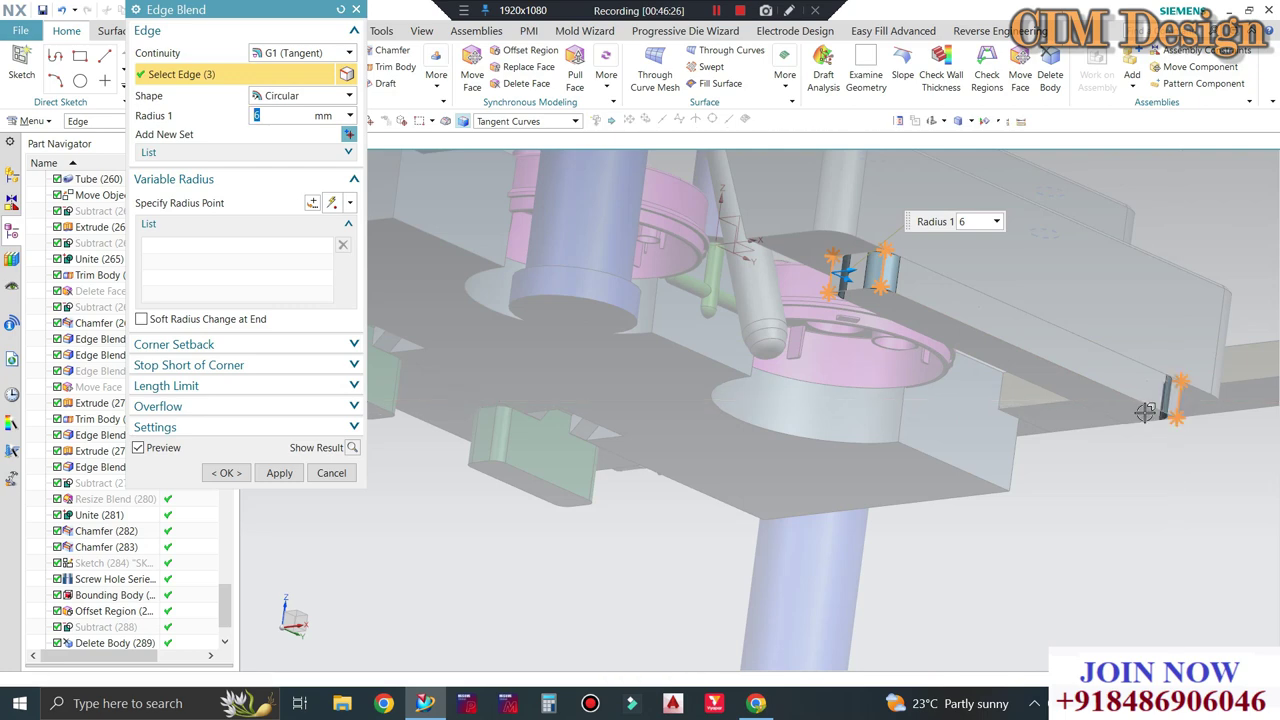
pyautogui.moveTo(1099, 410); pyautogui.dragTo(689, 368, button='middle')
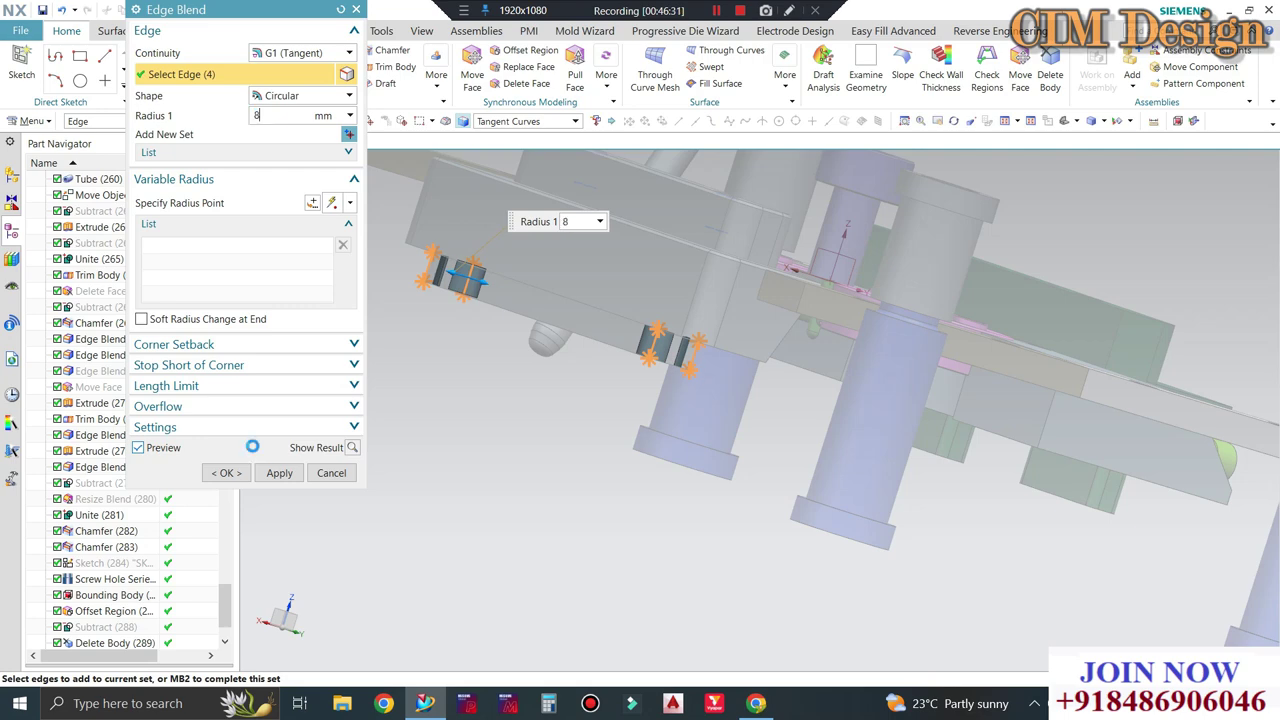
# Apply the 8 mm edge blend and unhide the pink base plate.
pyautogui.middleClick(363, 340)
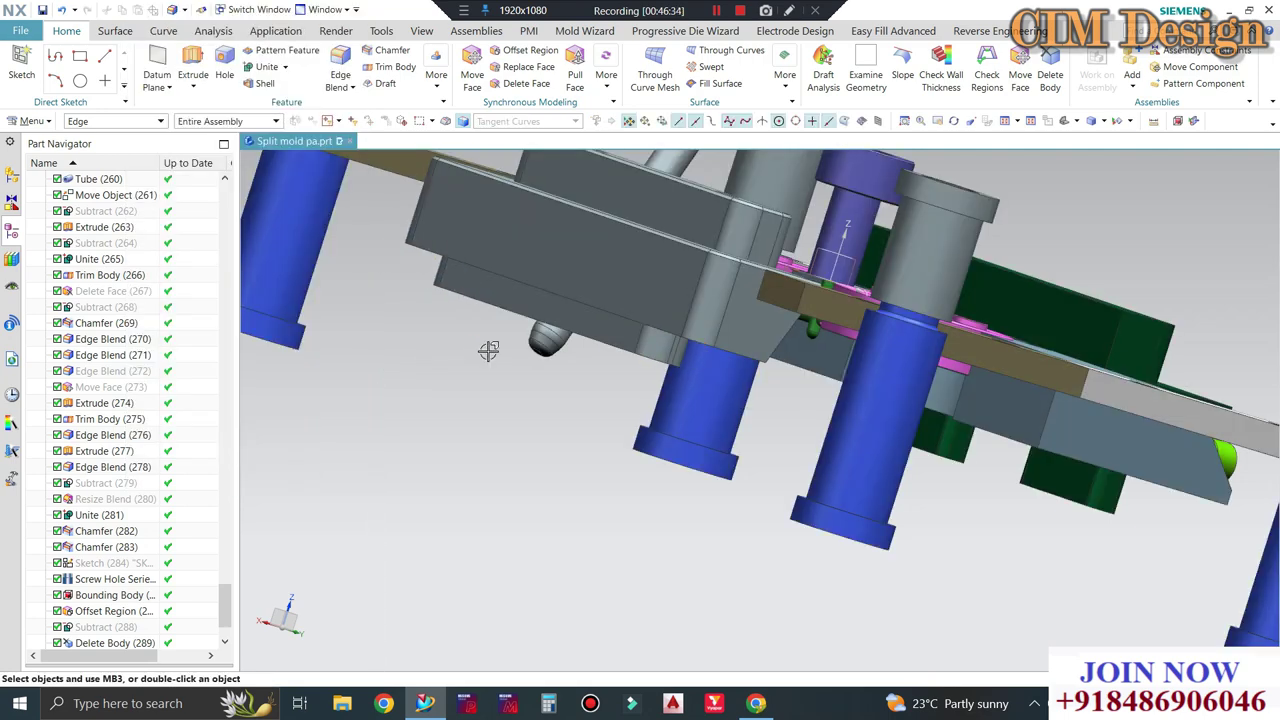
pyautogui.moveTo(500, 360); pyautogui.dragTo(518, 377, button='middle')
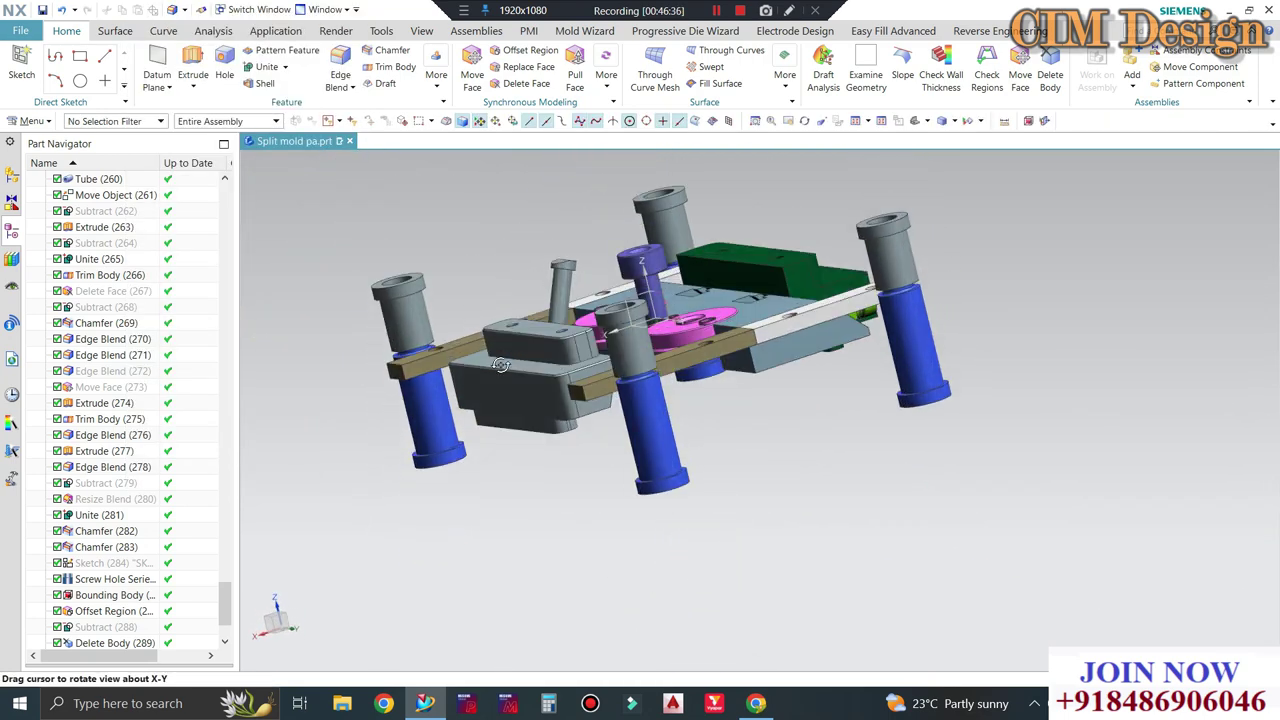
pyautogui.moveTo(518, 377)
pyautogui.mouseDown(button='middle')
pyautogui.moveTo(474, 388)
pyautogui.moveTo(516, 393)
pyautogui.mouseUp(button='middle')
pyautogui.hotkey('ctrl', 'shift', 'k')
pyautogui.click(472, 388)
pyautogui.middleClick(472, 388)
pyautogui.moveTo(504, 413); pyautogui.dragTo(509, 434, button='middle')
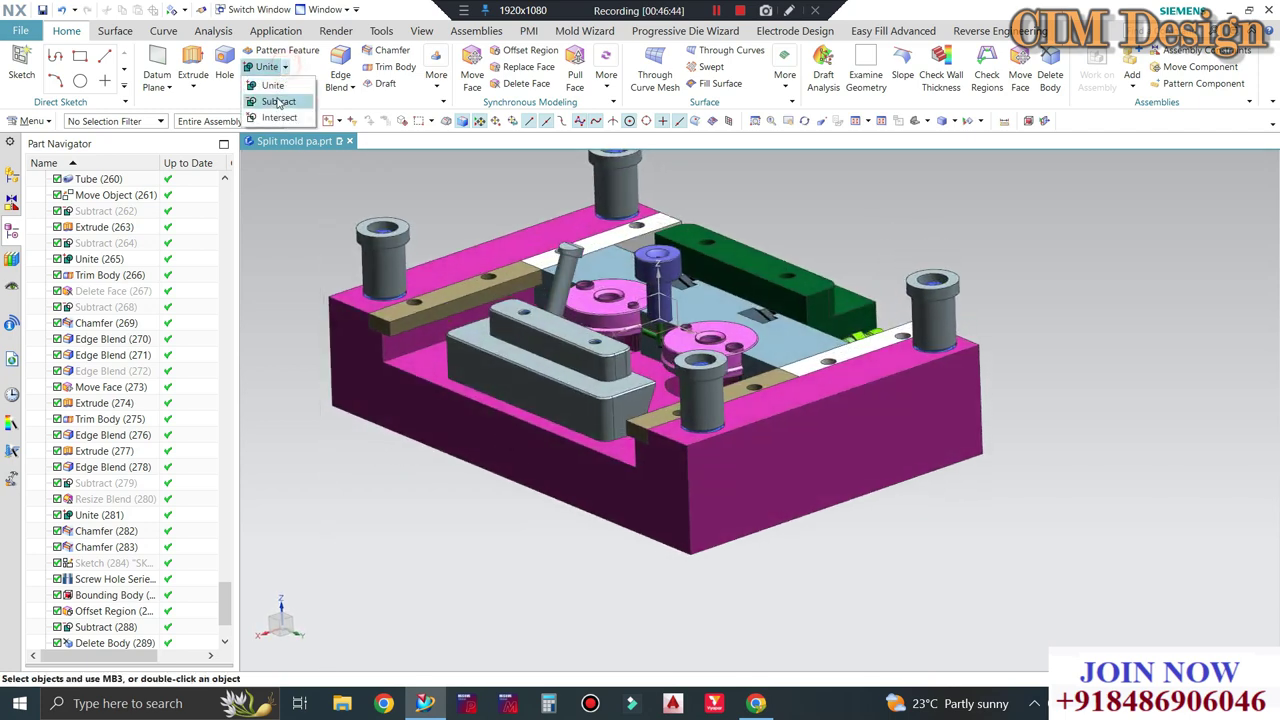
# Attempt subtracting the rounded bar from the pink plate; dismiss the tool-outside-target error and cancel.
pyautogui.click(278, 103)
pyautogui.click(540, 516)
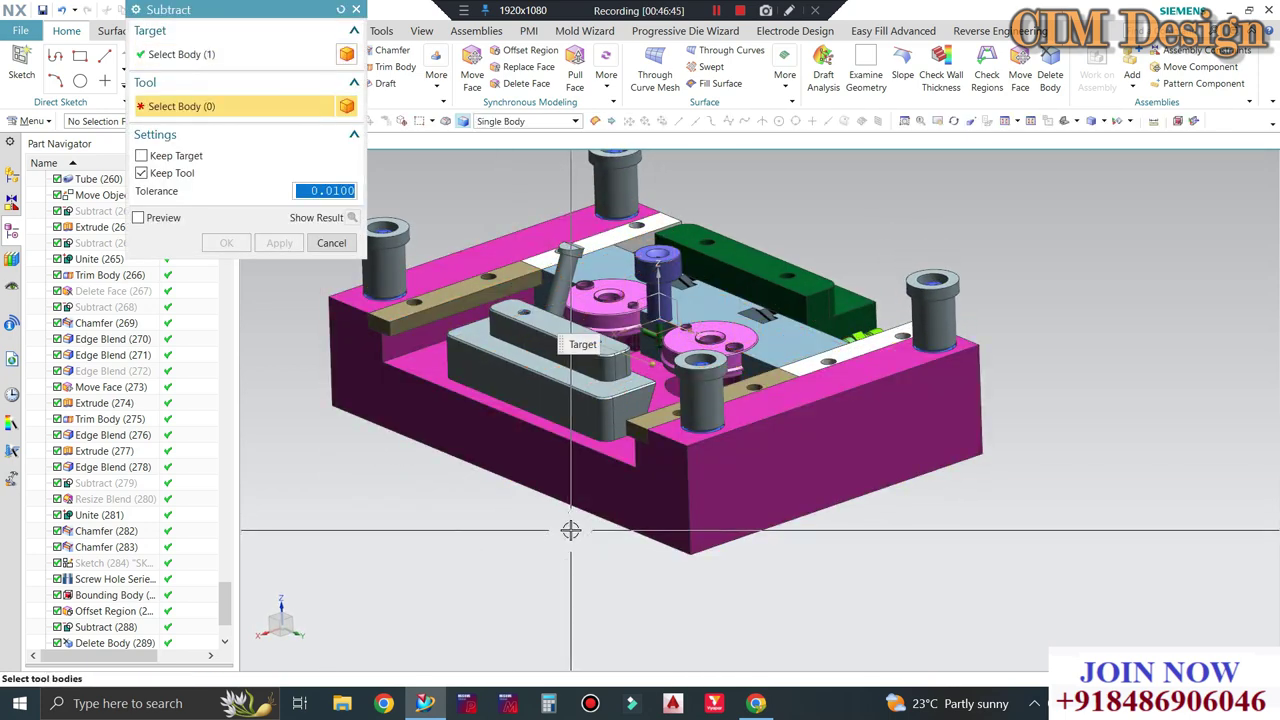
pyautogui.scroll(2, 518, 373)
pyautogui.click(545, 375)
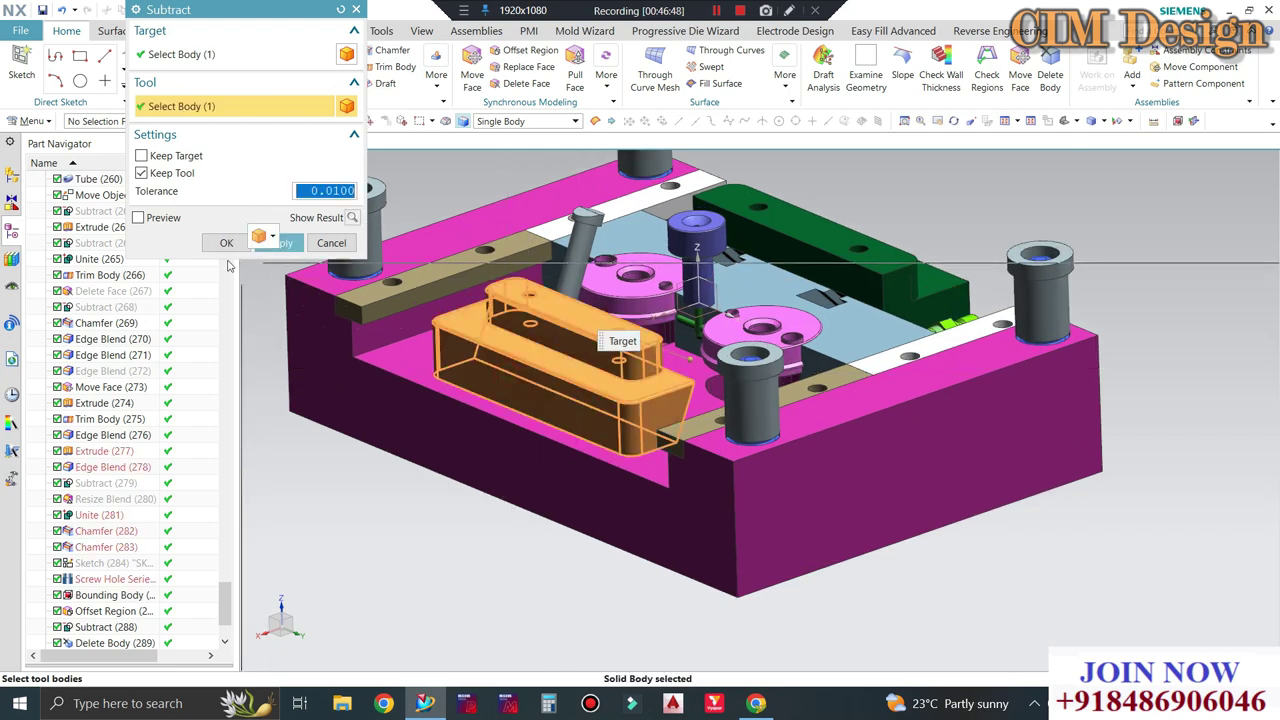
pyautogui.click(221, 243)
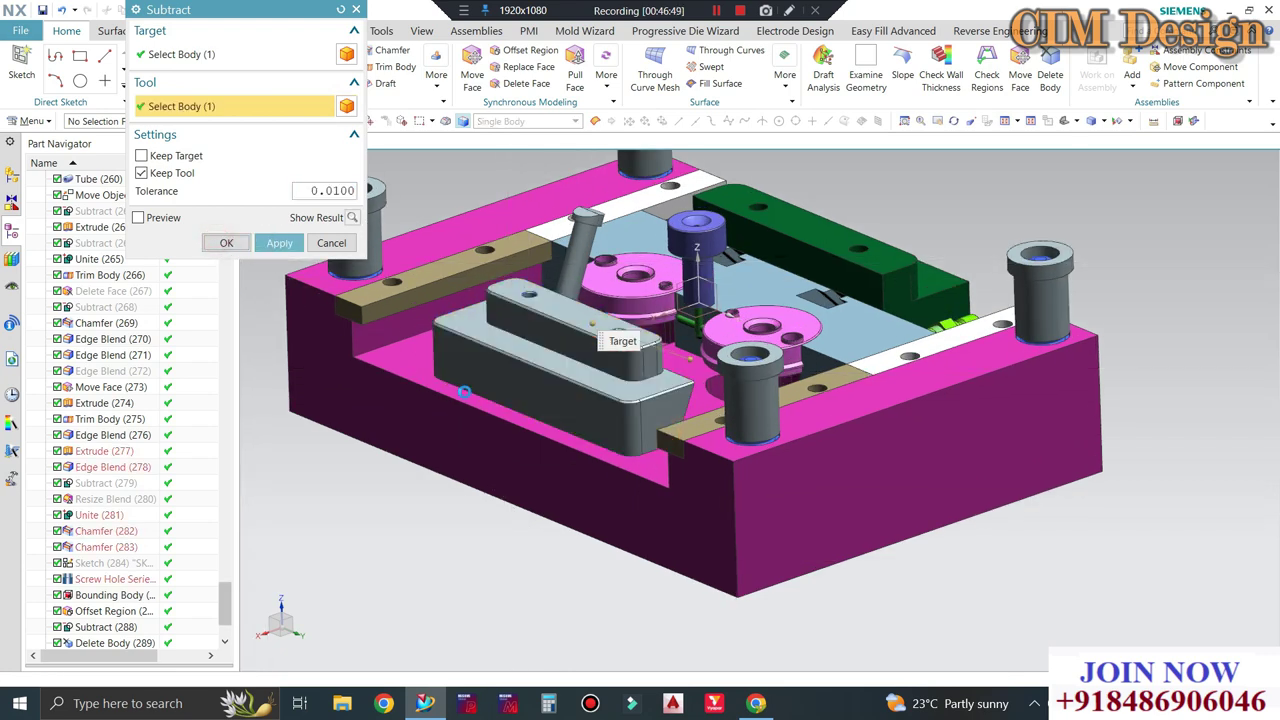
pyautogui.middleClick(529, 341)
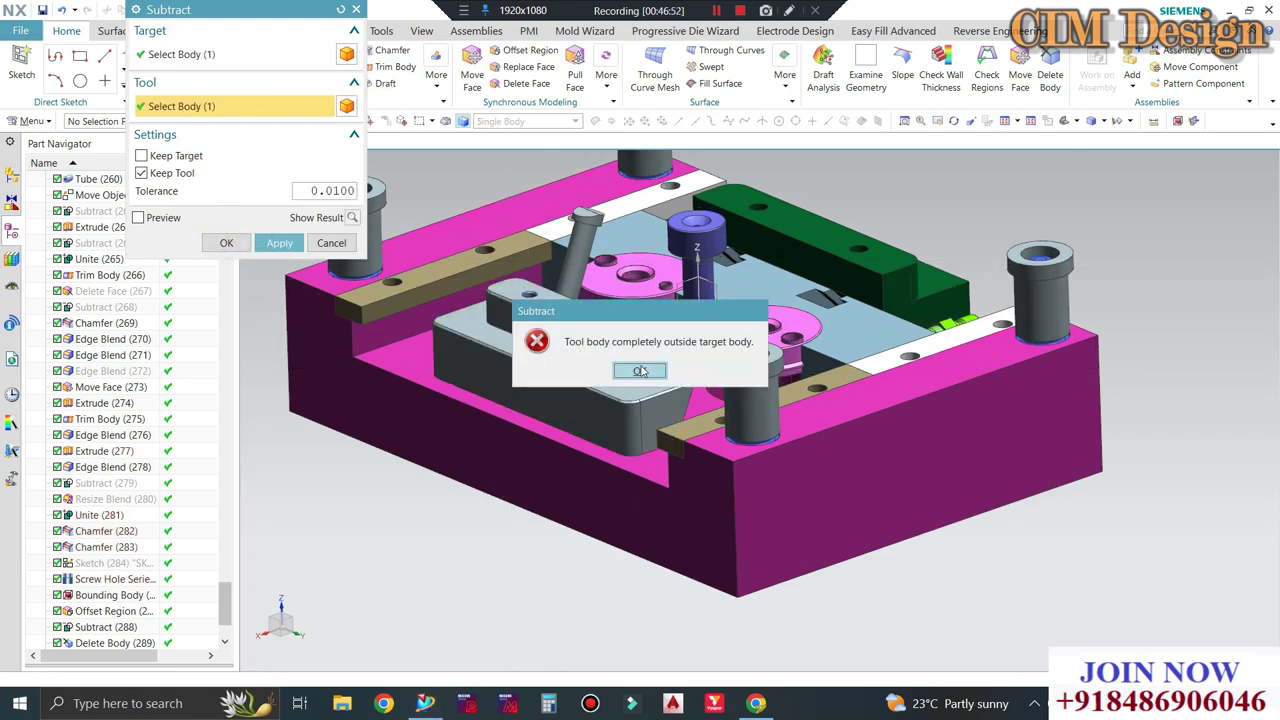
pyautogui.click(641, 371)
pyautogui.press('Escape')
pyautogui.click(506, 594)
pyautogui.hotkey('ctrl', 'b')
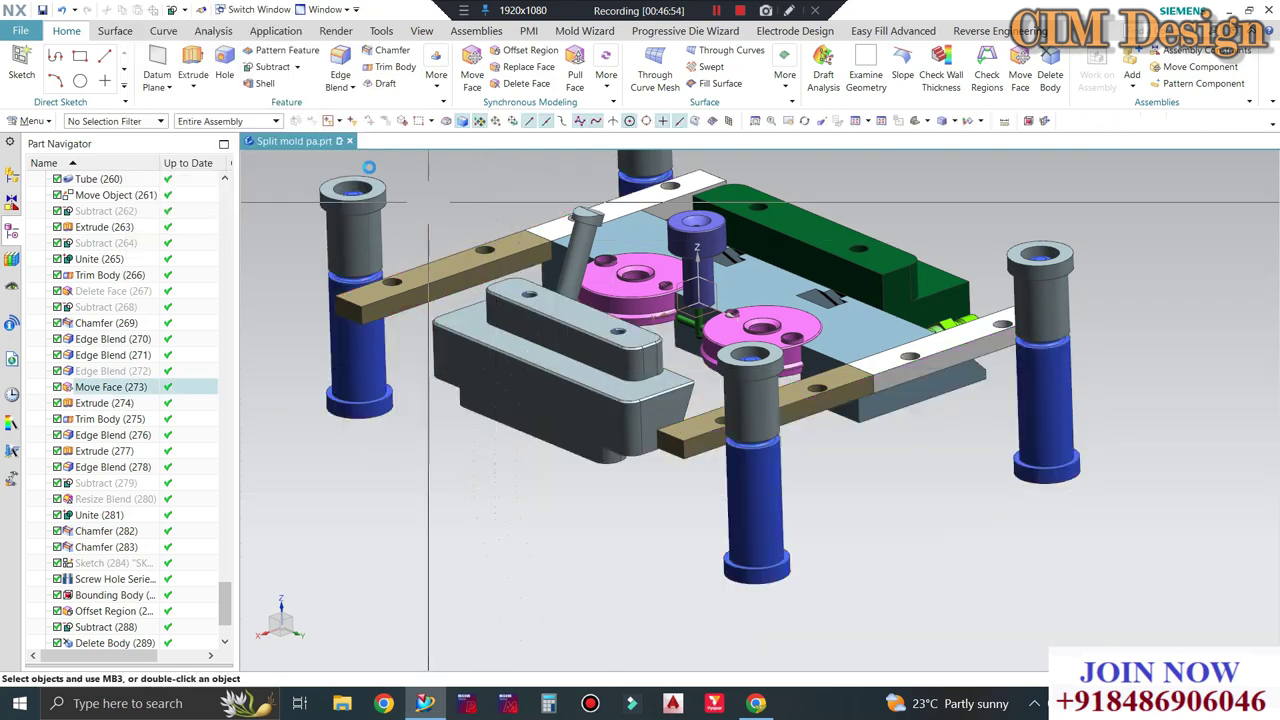
pyautogui.click(285, 68)
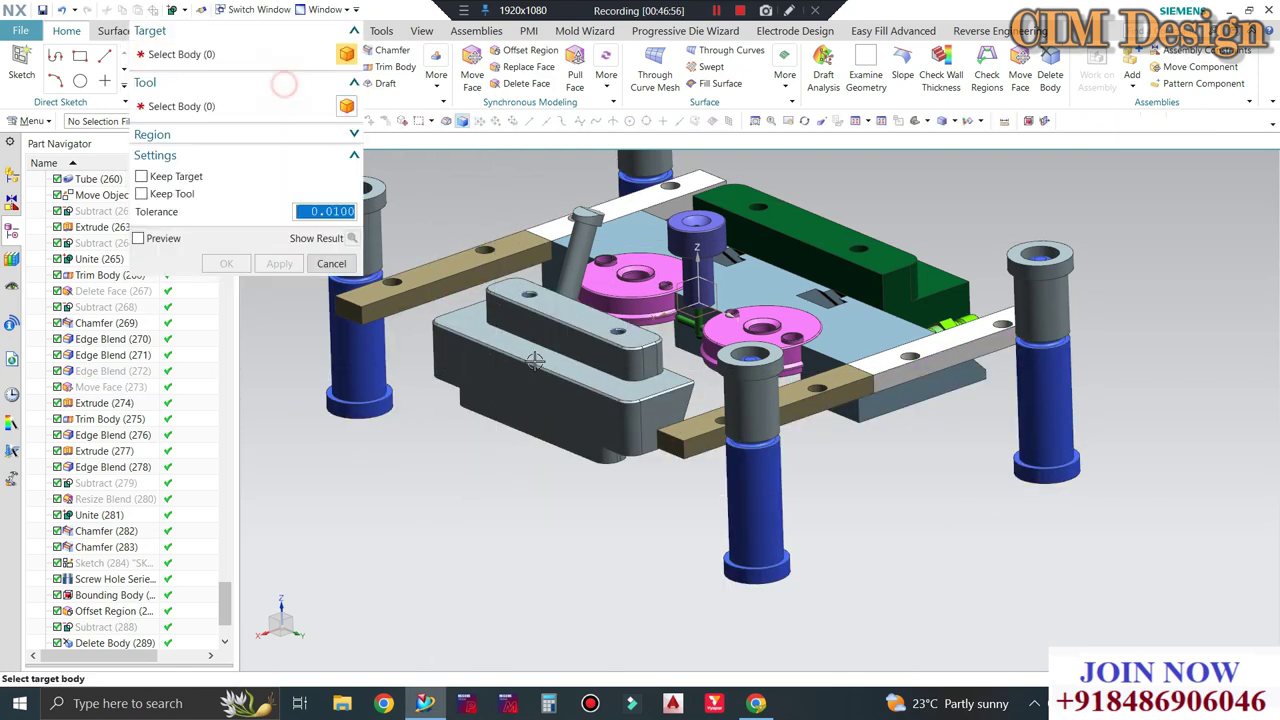
pyautogui.press('Escape')
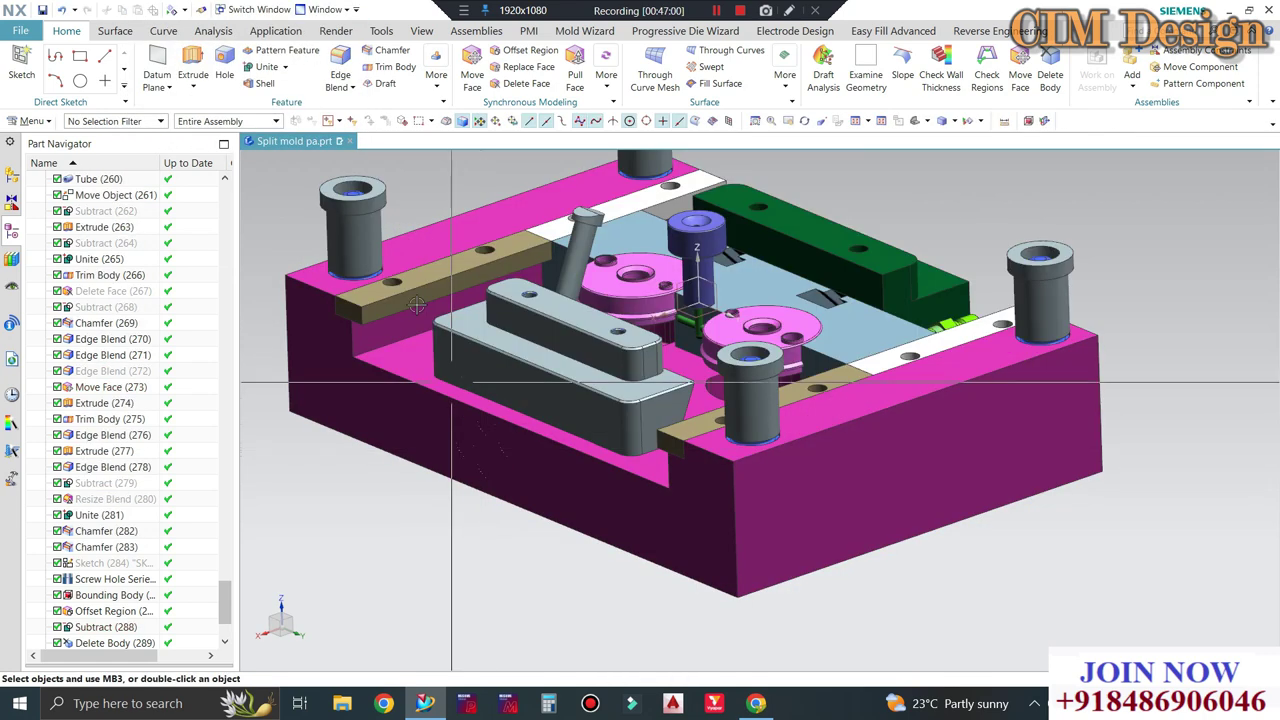
# Subtract the rounded bar from the pink plate, keeping the bar, and zoom into the slot.
pyautogui.click(280, 105)
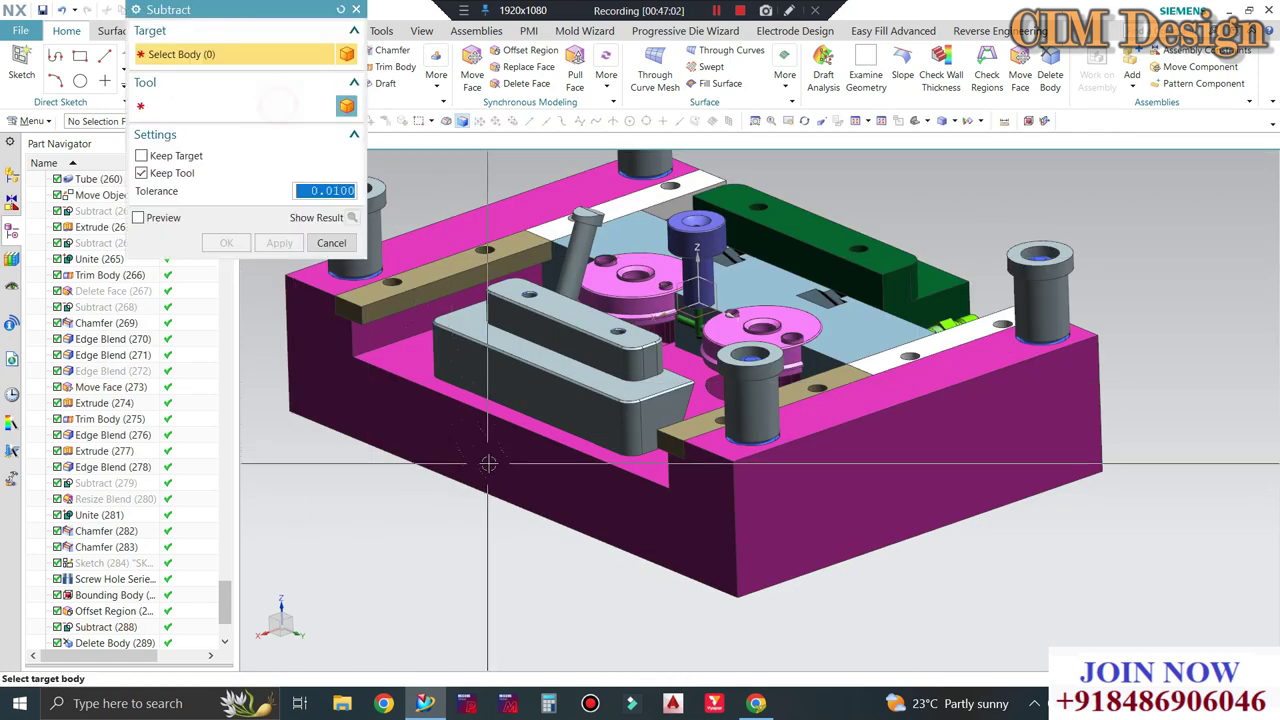
pyautogui.click(622, 330)
pyautogui.click(560, 380)
pyautogui.click(226, 242)
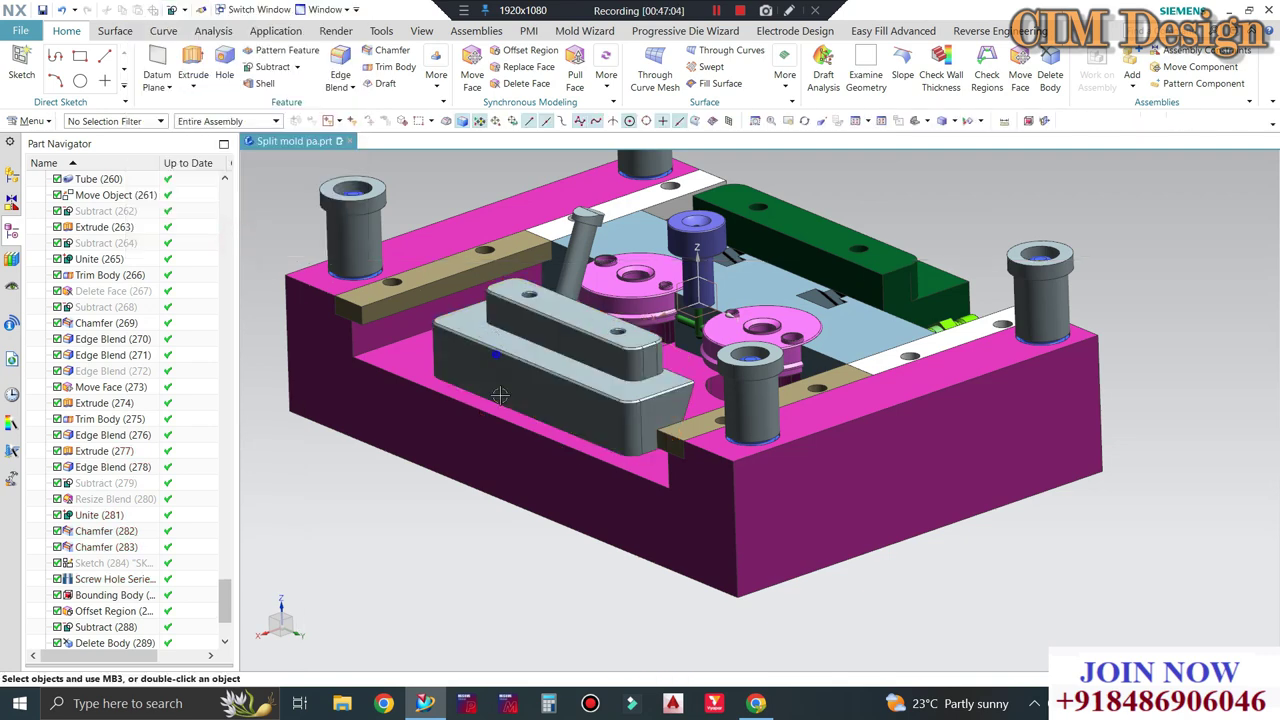
pyautogui.scroll(2, 455, 355)
pyautogui.scroll(4, 455, 355)
pyautogui.scroll(4, 455, 355)
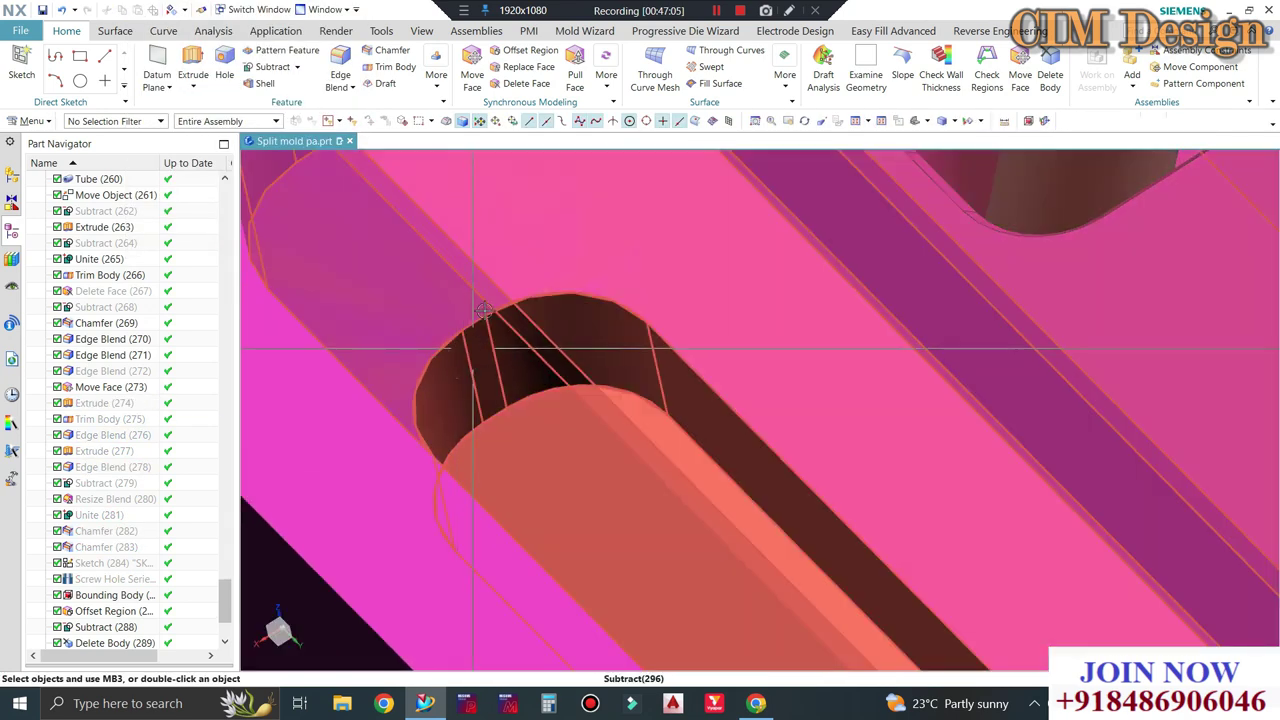
# Offset both rounded slot-end faces by -2 mm.
pyautogui.click(527, 55)
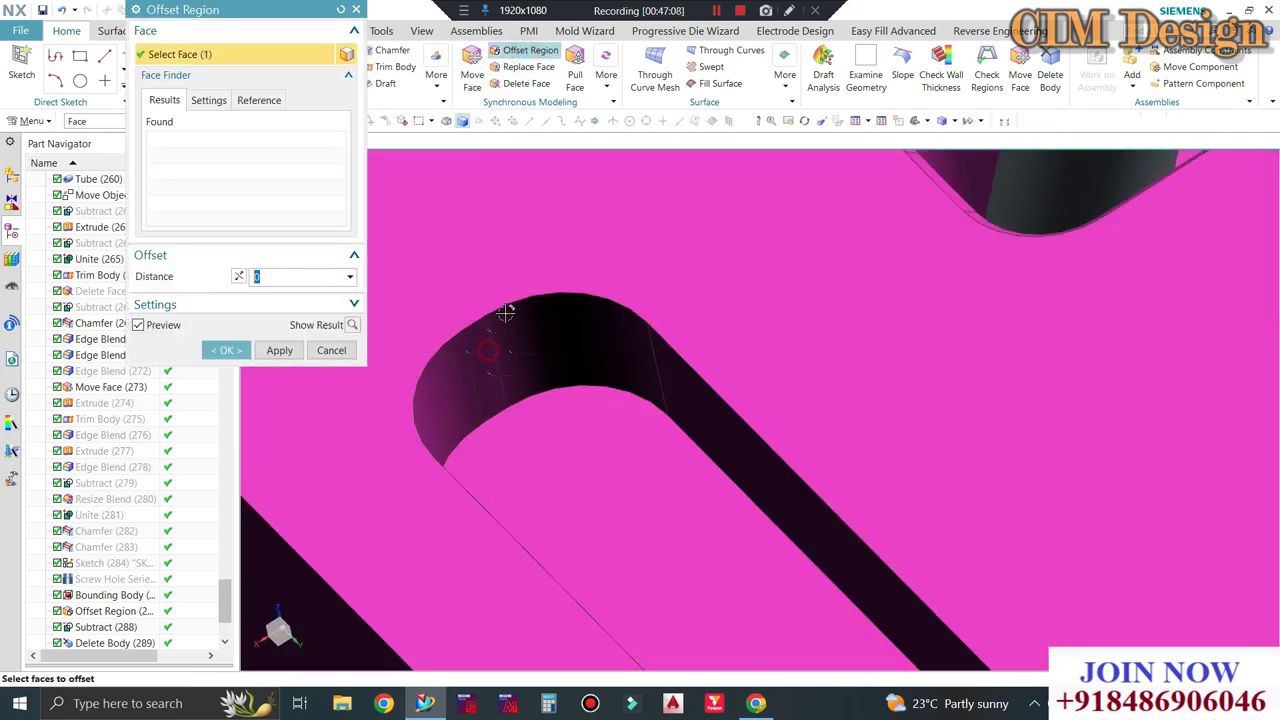
pyautogui.click(509, 309)
pyautogui.scroll(-2, 434, 229)
pyautogui.scroll(-3, 627, 273)
pyautogui.moveTo(627, 273); pyautogui.dragTo(757, 446, button='middle')
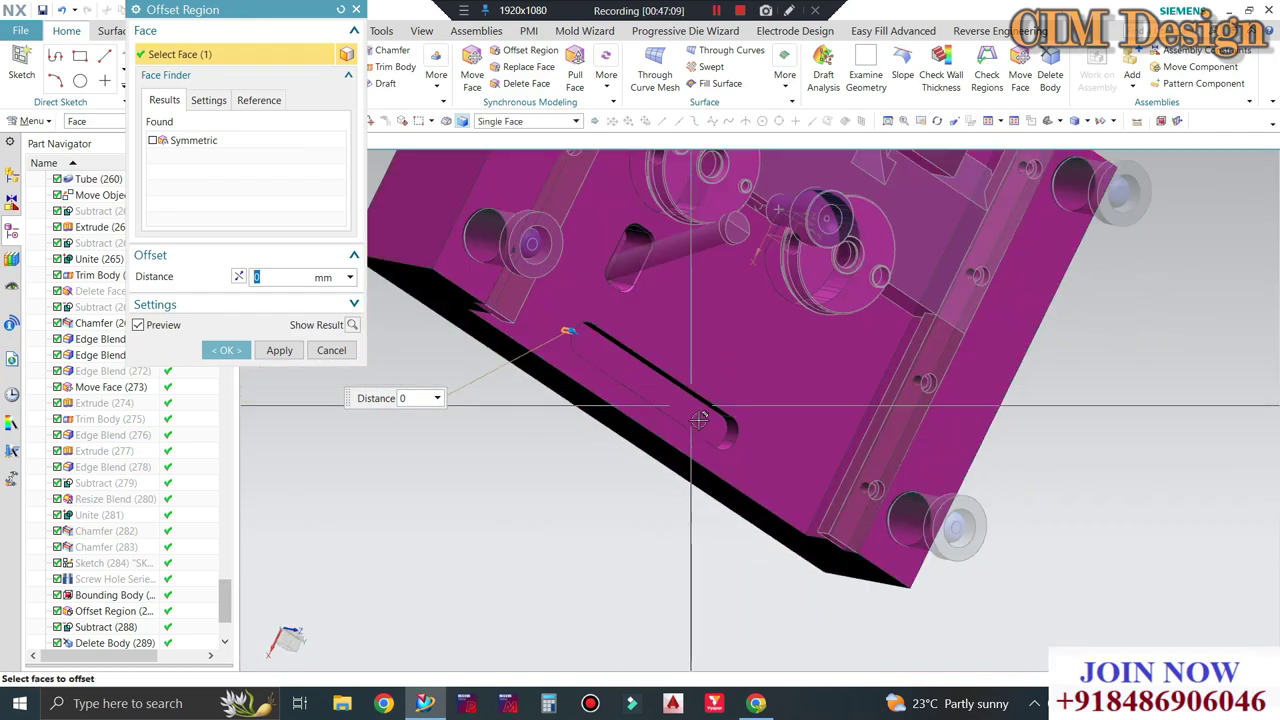
pyautogui.scroll(3, 760, 448)
pyautogui.scroll(2, 763, 452)
pyautogui.click(761, 456)
pyautogui.write('-2')
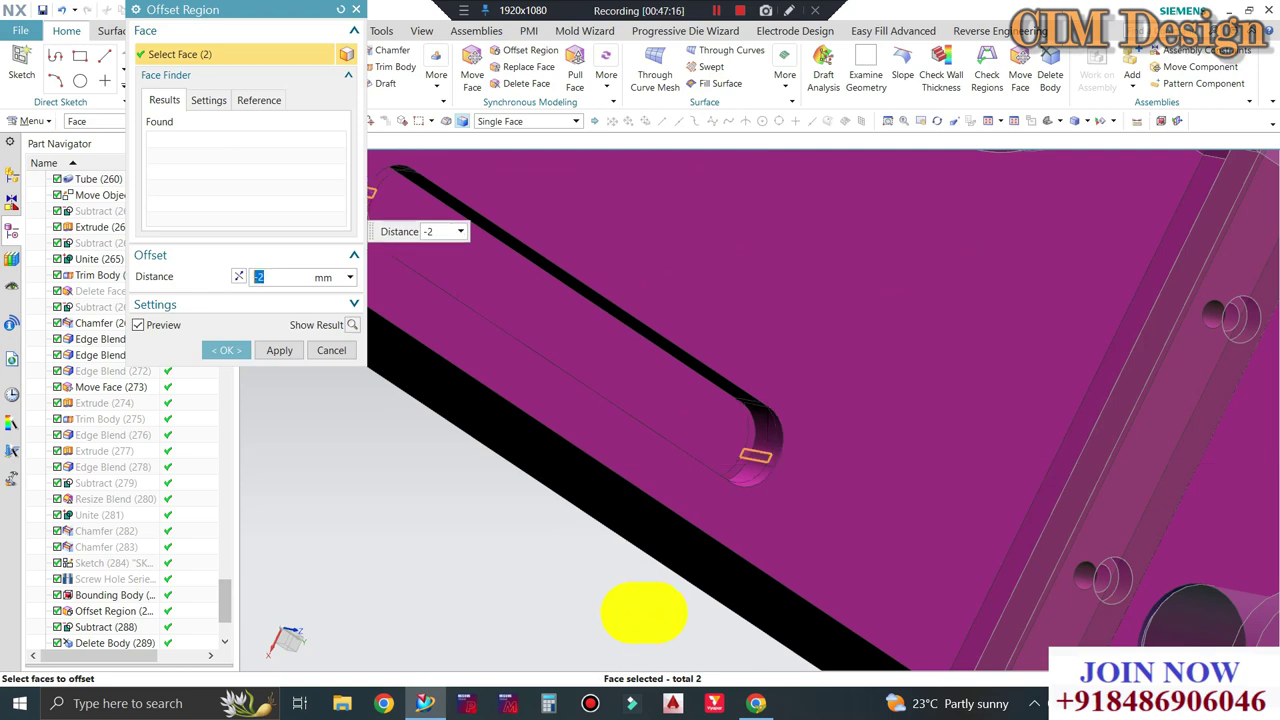
pyautogui.press('Return')
pyautogui.click(226, 349)
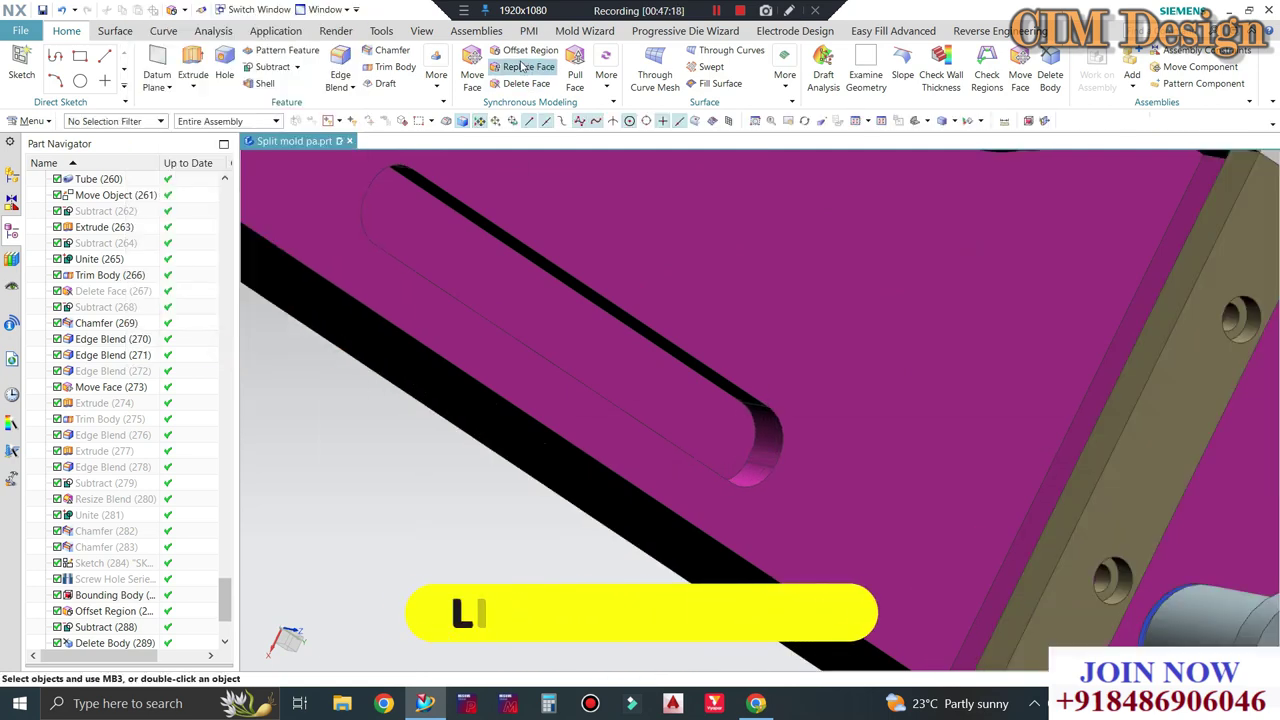
# Offset the slot's long face by -2 mm.
pyautogui.click(525, 50)
pyautogui.click(538, 296)
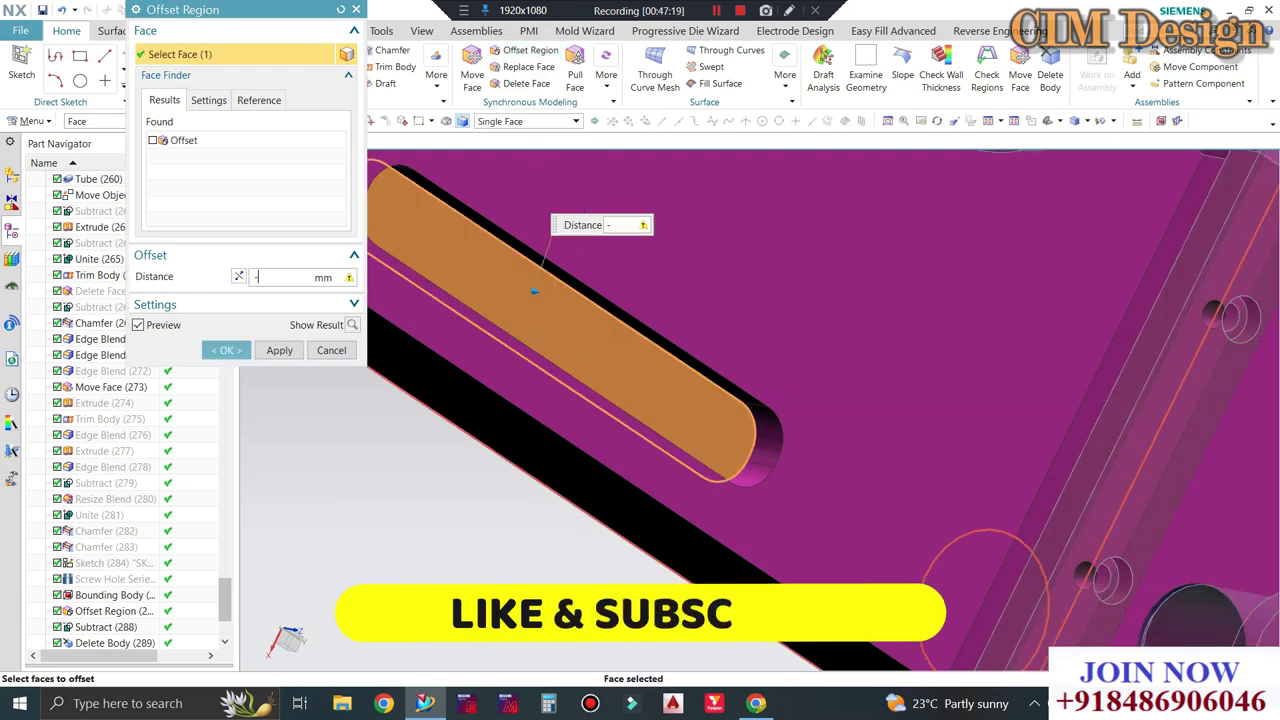
pyautogui.middleClick(528, 289)
# Resize the slot-end blend faces from 8 mm to 6 mm radius, then bring up Show for hidden bodies.
pyautogui.moveTo(580, 366); pyautogui.dragTo(541, 112, button='middle')
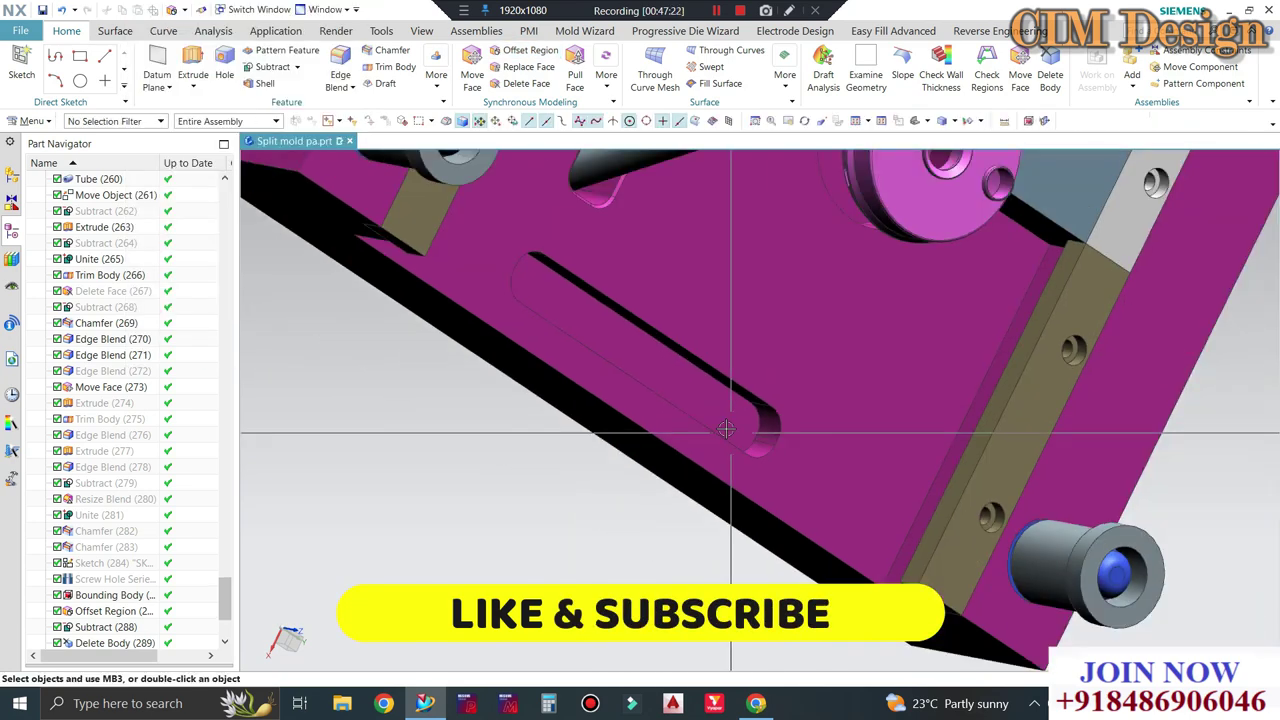
pyautogui.click(603, 88)
pyautogui.click(743, 122)
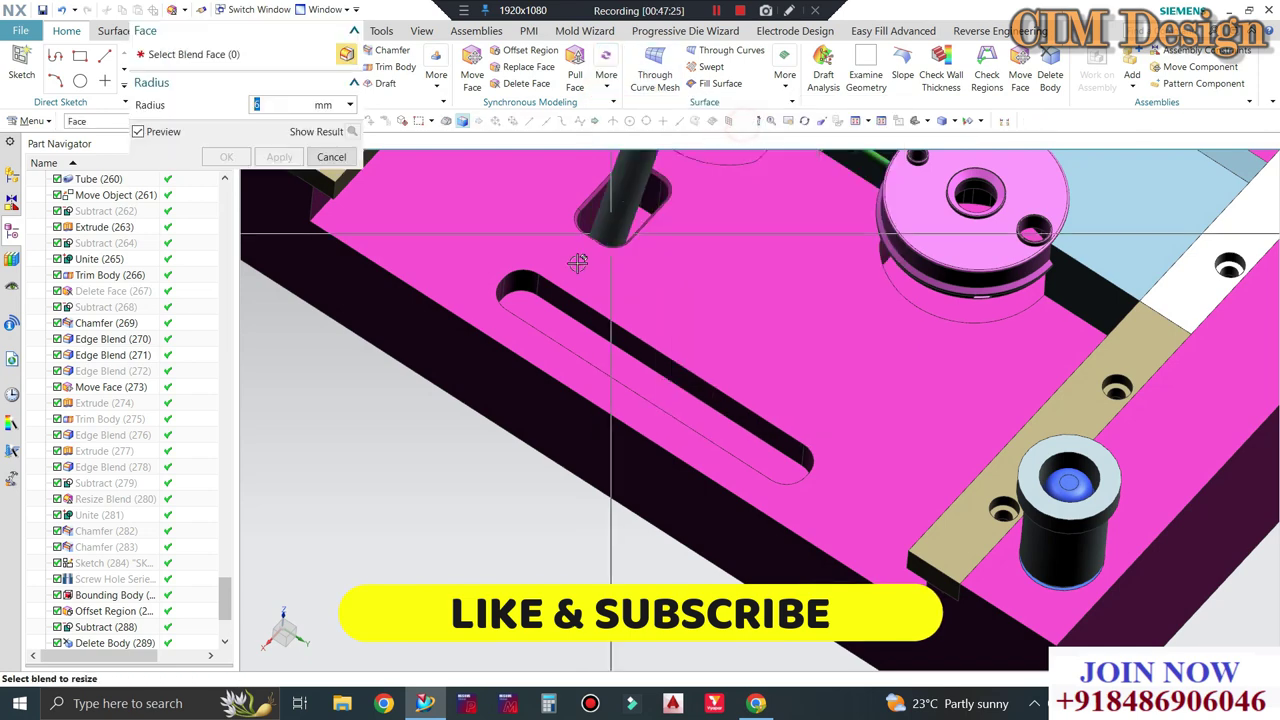
pyautogui.click(528, 286)
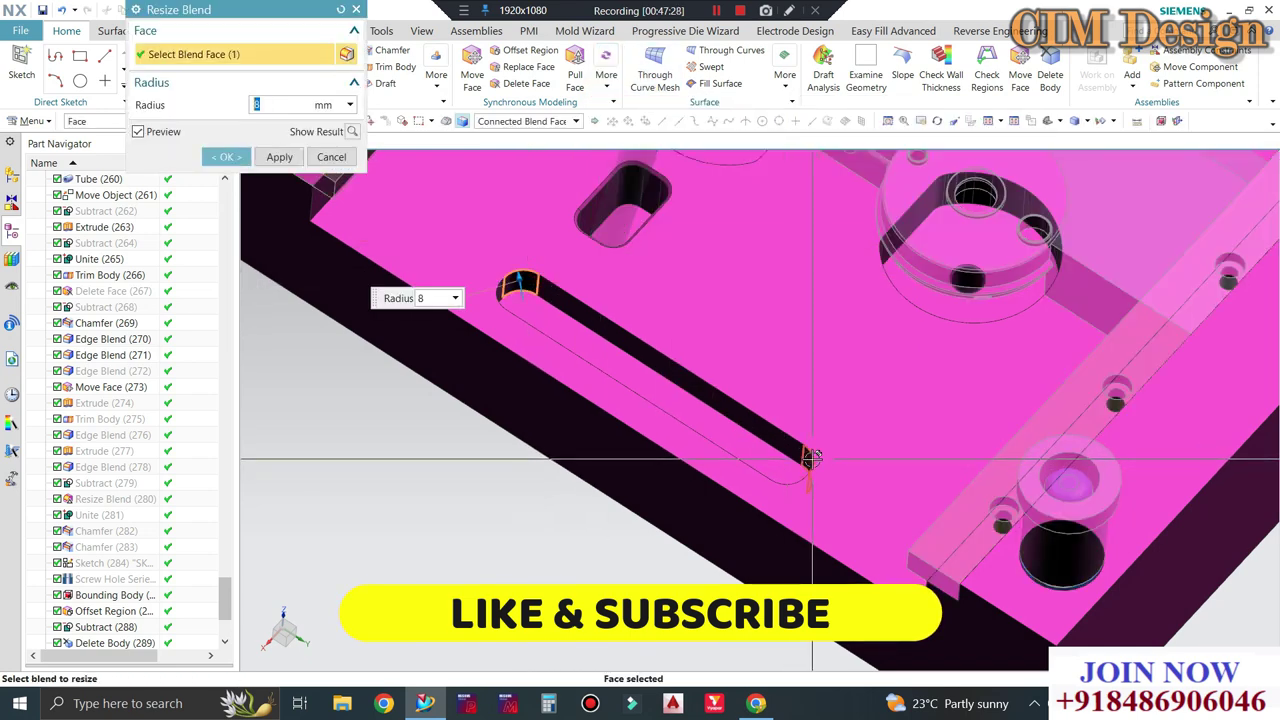
pyautogui.moveTo(655, 408)
pyautogui.mouseDown(button='middle')
pyautogui.moveTo(600, 449)
pyautogui.moveTo(700, 445)
pyautogui.mouseUp(button='middle')
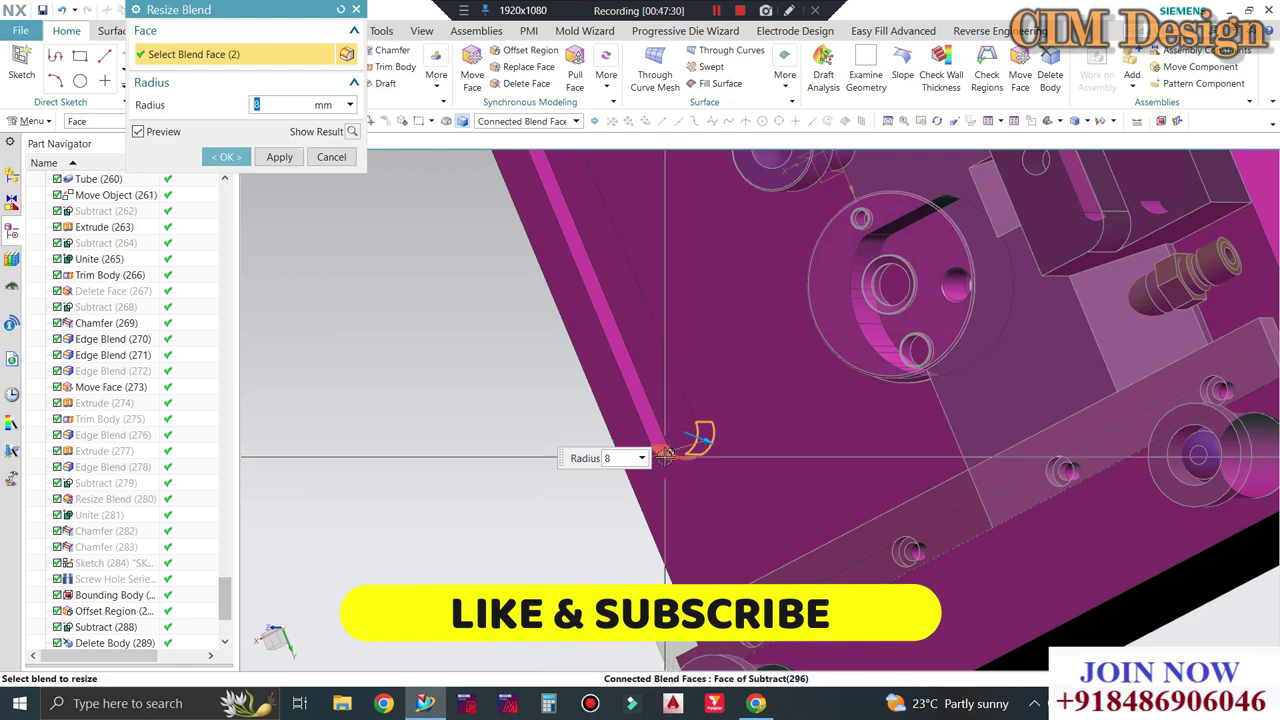
pyautogui.click(665, 448)
pyautogui.moveTo(677, 565); pyautogui.dragTo(640, 500, button='middle')
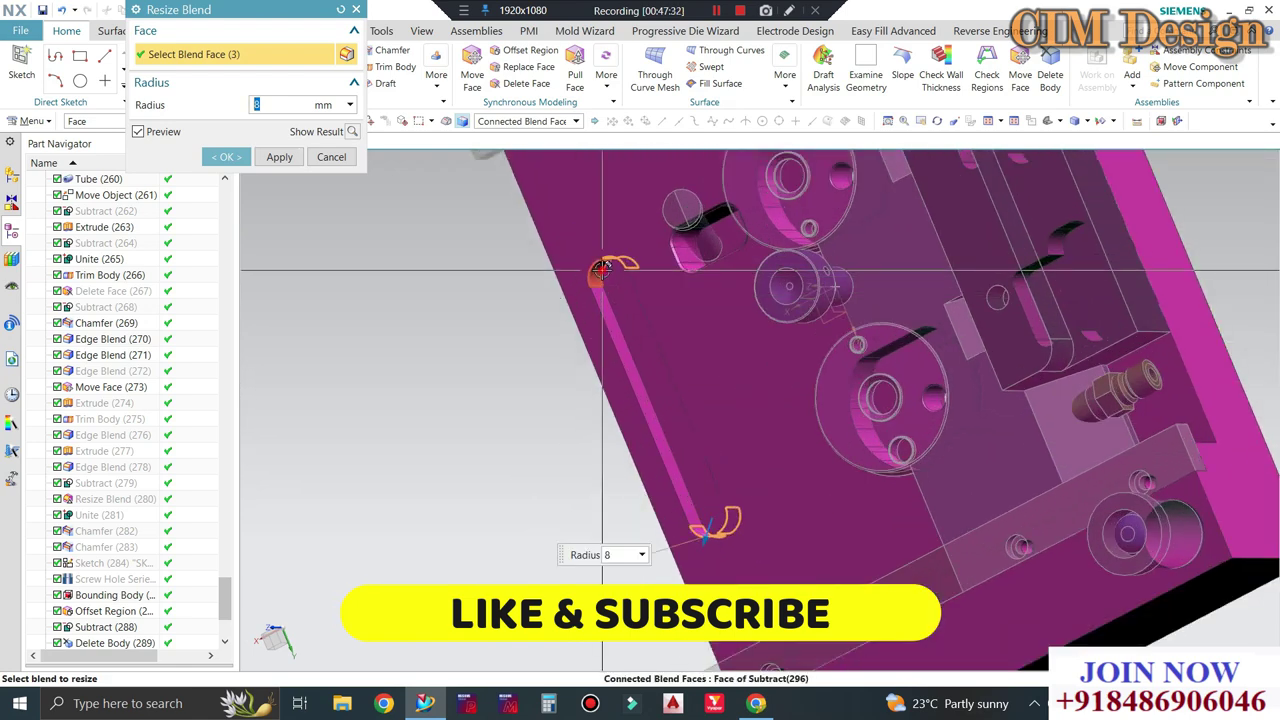
pyautogui.click(713, 524)
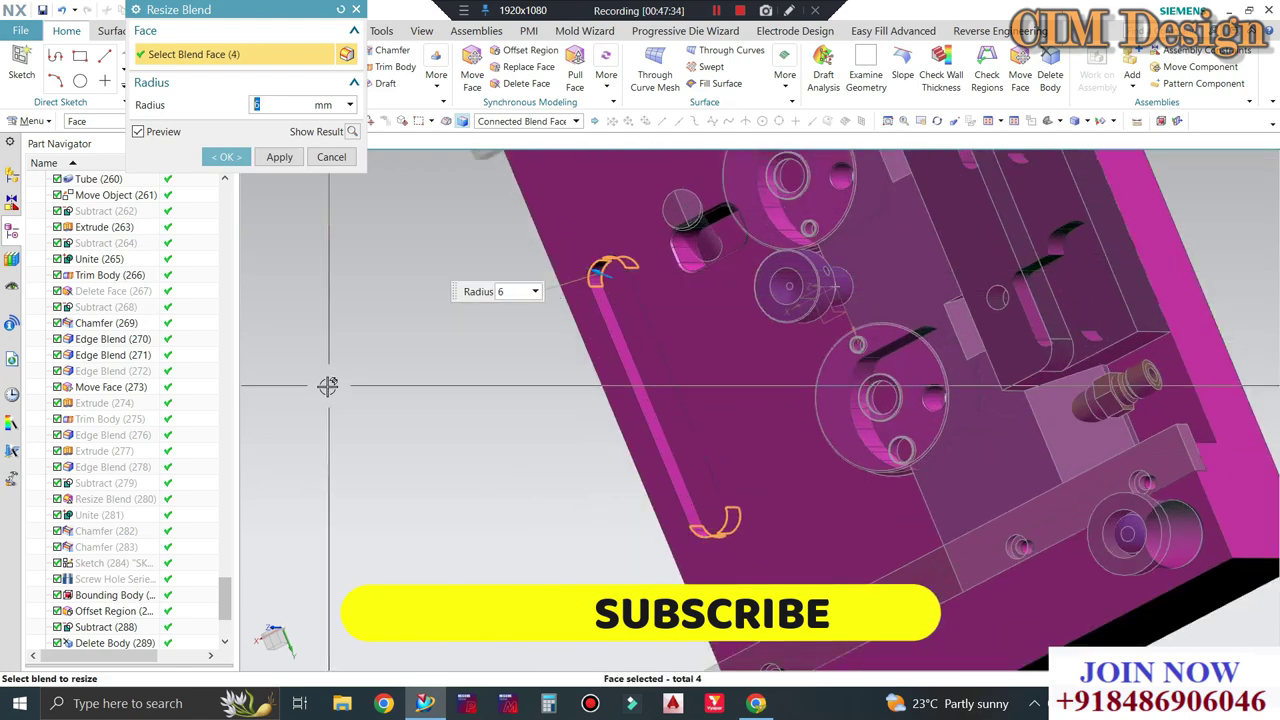
pyautogui.click(224, 157)
pyautogui.moveTo(443, 309)
pyautogui.mouseDown(button='middle')
pyautogui.moveTo(565, 316)
pyautogui.moveTo(613, 295)
pyautogui.mouseUp(button='middle')
pyautogui.hotkey('ctrl', 'shift', 'k')
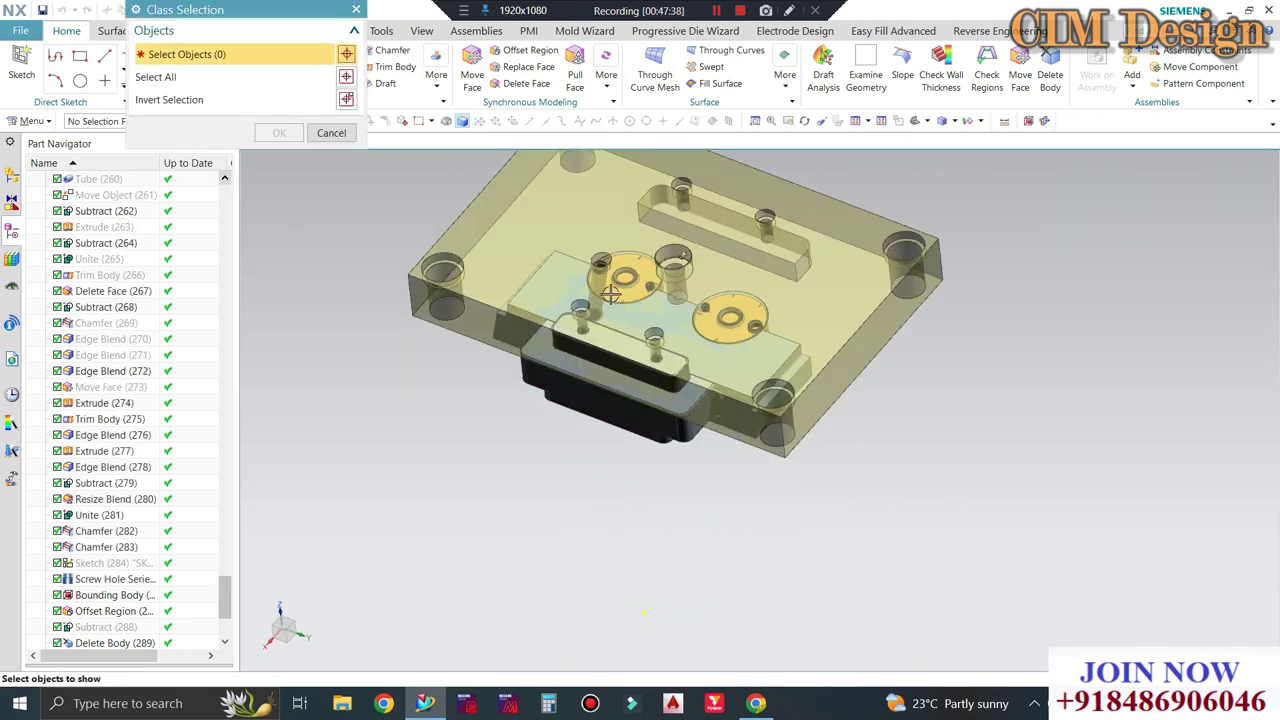
# Show all the hidden mold bodies.
pyautogui.scroll(-3, 560, 470)
pyautogui.click(558, 446)
pyautogui.middleClick(500, 437)
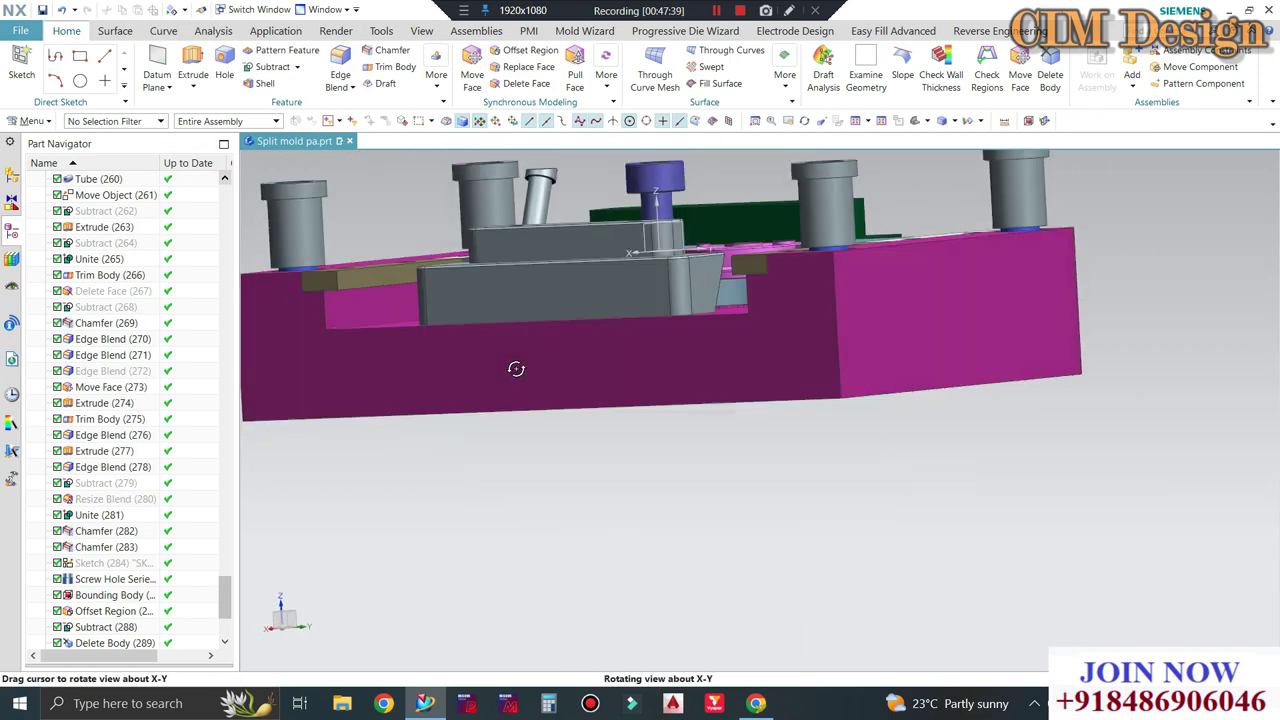
pyautogui.moveTo(500, 437); pyautogui.dragTo(511, 401, button='middle')
# Set the grey slider block's translucency to about 90.
pyautogui.hotkey('ctrl', 'j')
pyautogui.click(511, 401)
pyautogui.middleClick(511, 401)
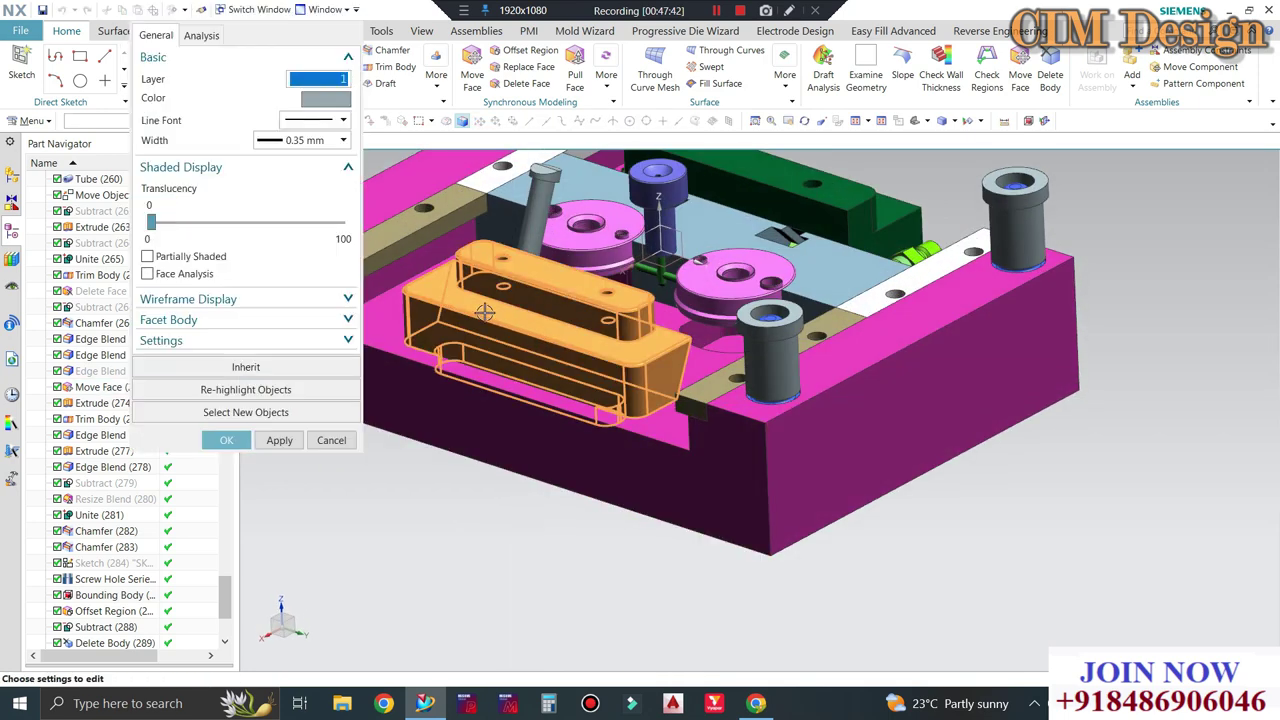
pyautogui.moveTo(147, 222); pyautogui.dragTo(207, 222)
pyautogui.click(273, 229)
pyautogui.middleClick(477, 384)
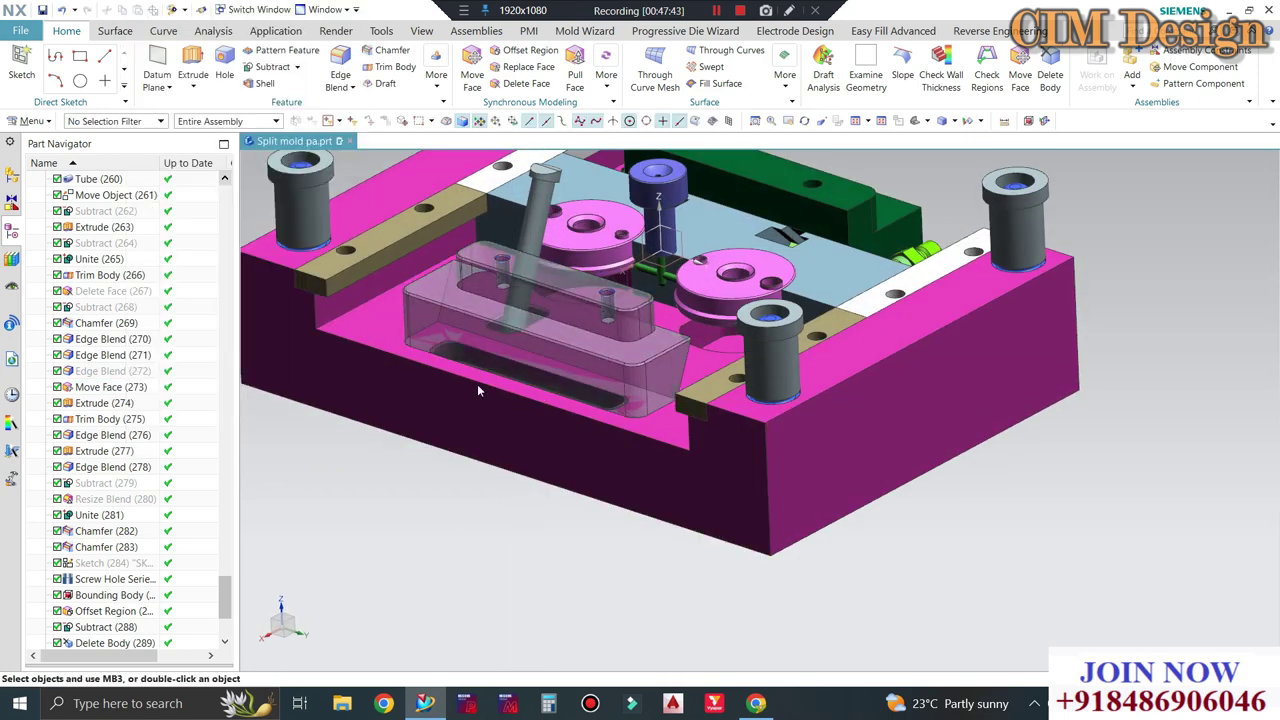
pyautogui.scroll(-3, 450, 385)
pyautogui.scroll(-3, 415, 385)
pyautogui.scroll(5, 415, 385)
pyautogui.moveTo(563, 449); pyautogui.dragTo(572, 452, button='middle')
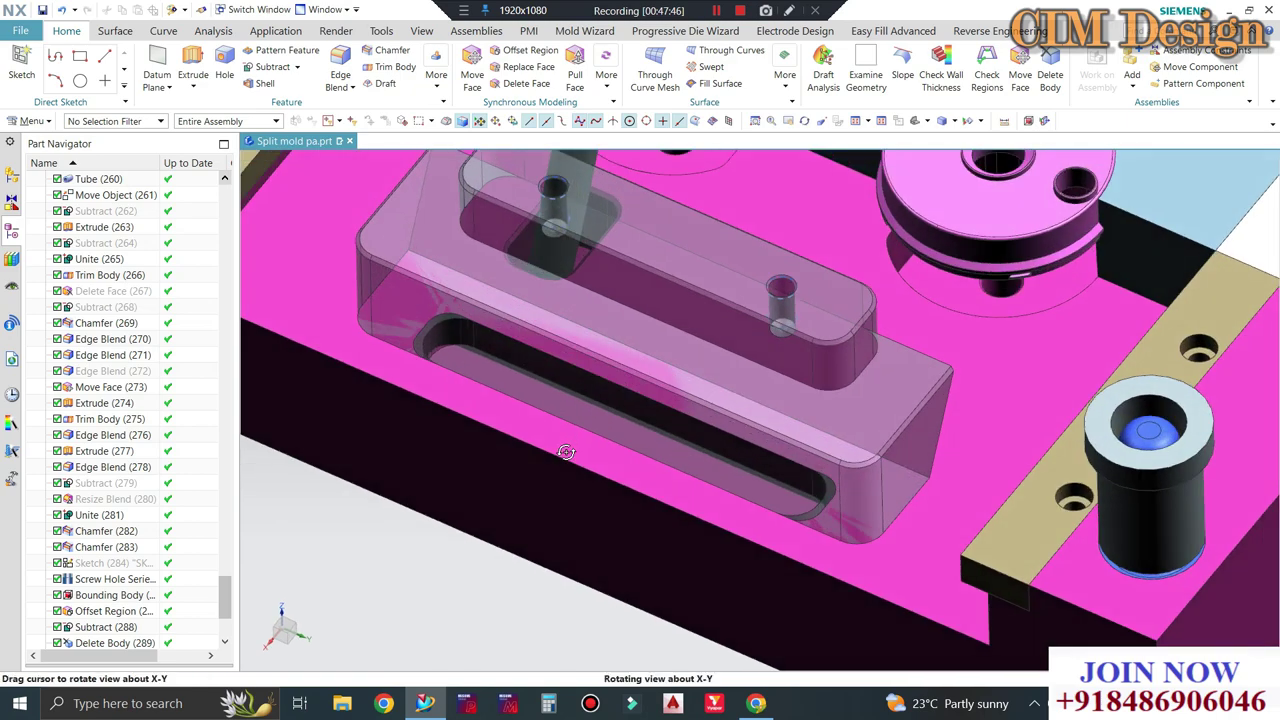
# Section the mold to expose its interior and show the Assembly Navigator.
pyautogui.hotkey('ctrl', 'h')
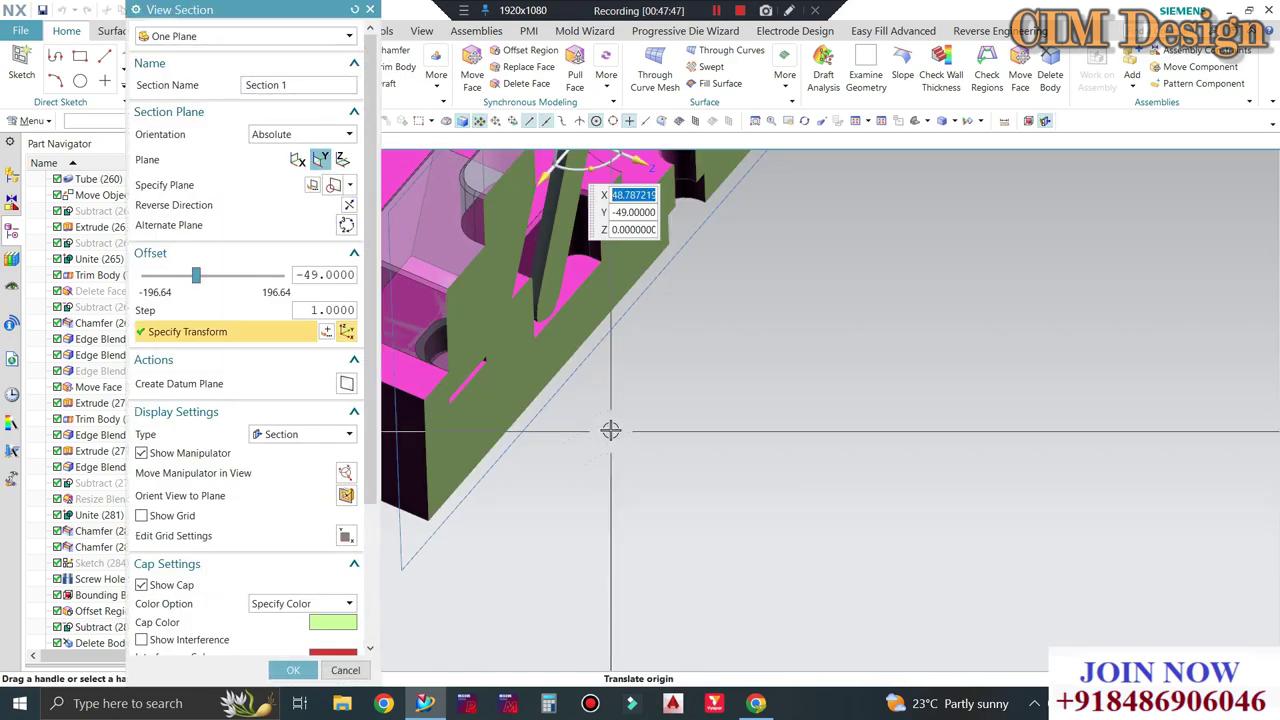
pyautogui.middleClick(612, 462)
pyautogui.moveTo(617, 497)
pyautogui.mouseDown(button='middle')
pyautogui.moveTo(480, 323)
pyautogui.moveTo(412, 314)
pyautogui.mouseUp(button='middle')
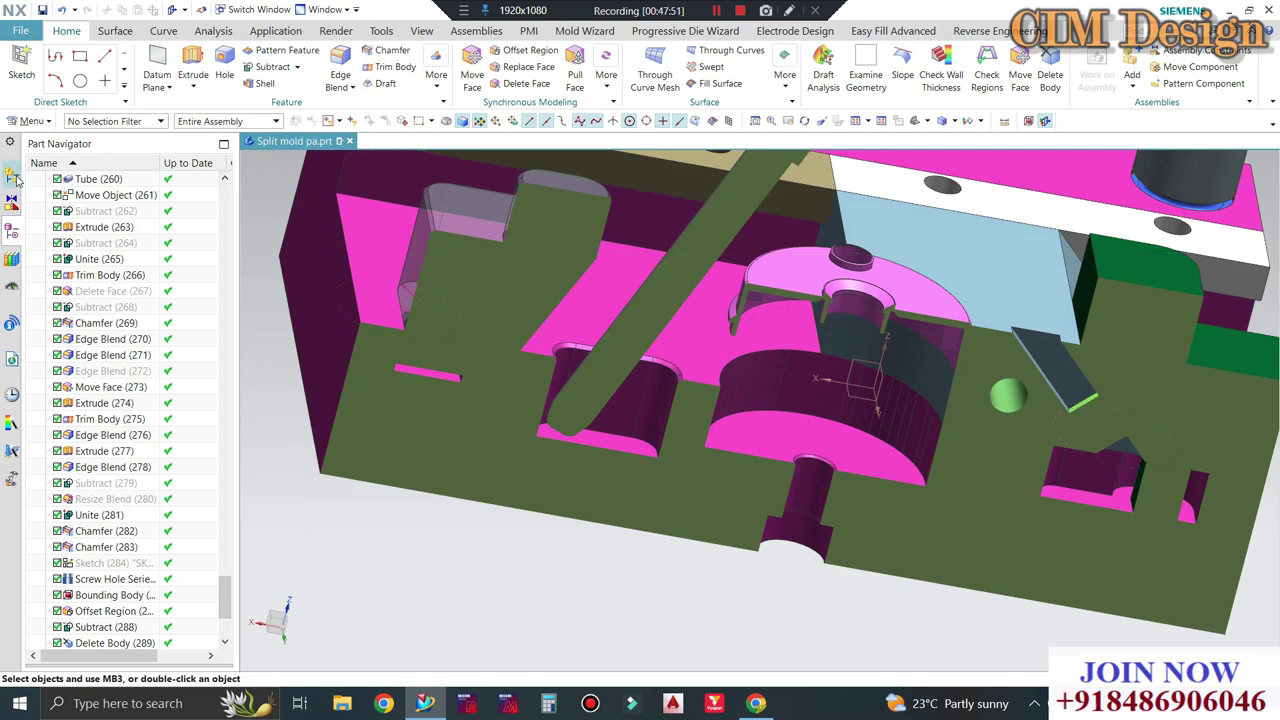
pyautogui.click(13, 176)
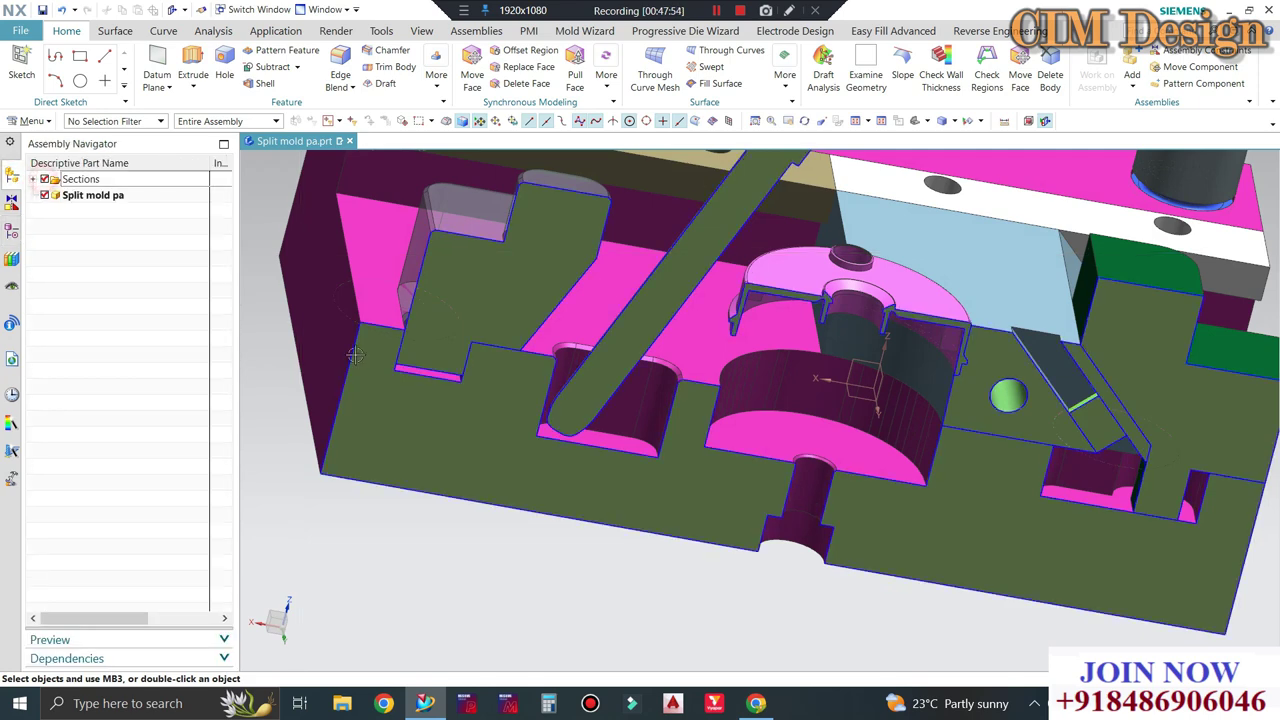
pyautogui.scroll(-2, 416, 318)
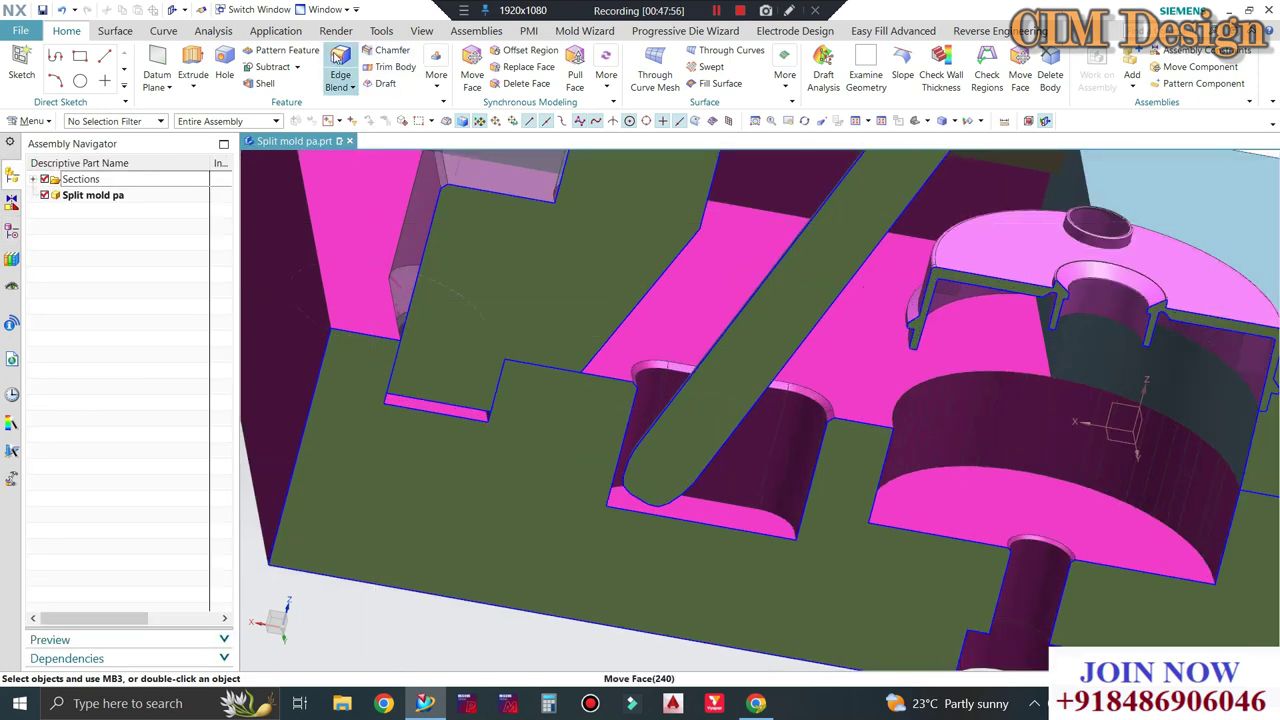
pyautogui.press('b')
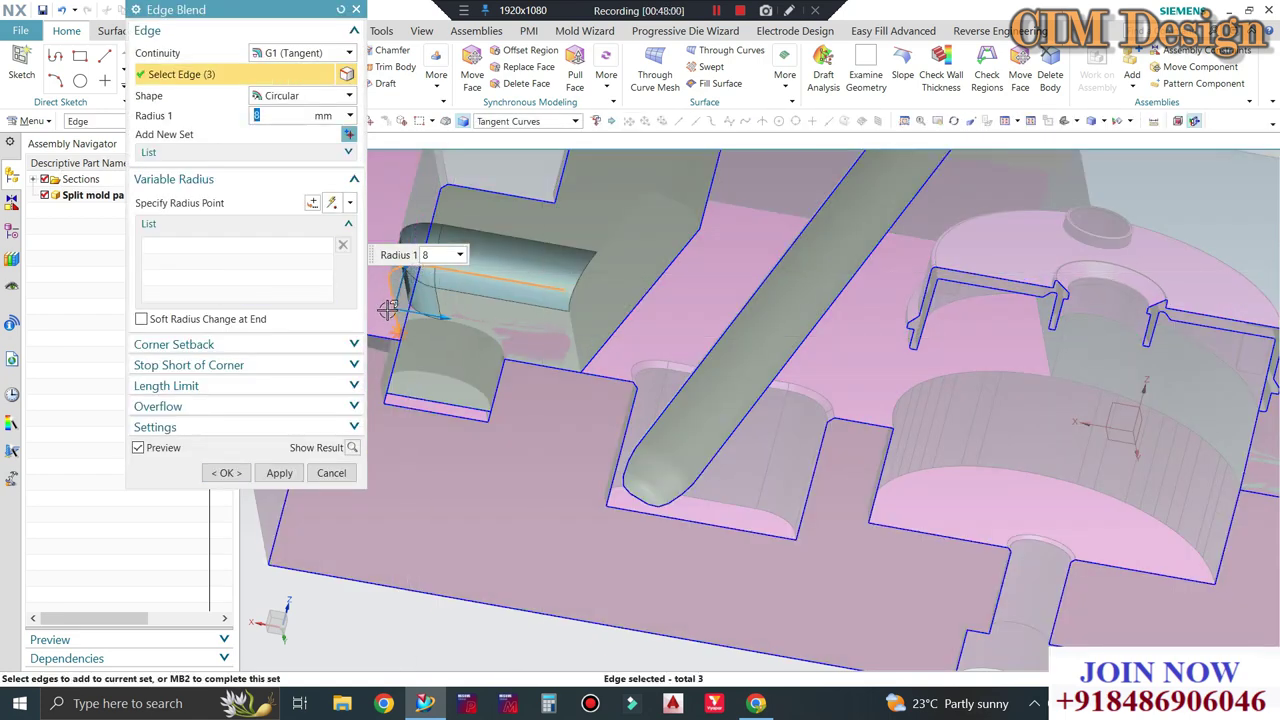
# Blend the stepped notch edge chain, excluding the upper edge, with a 1.5 mm radius.
pyautogui.click(409, 358)
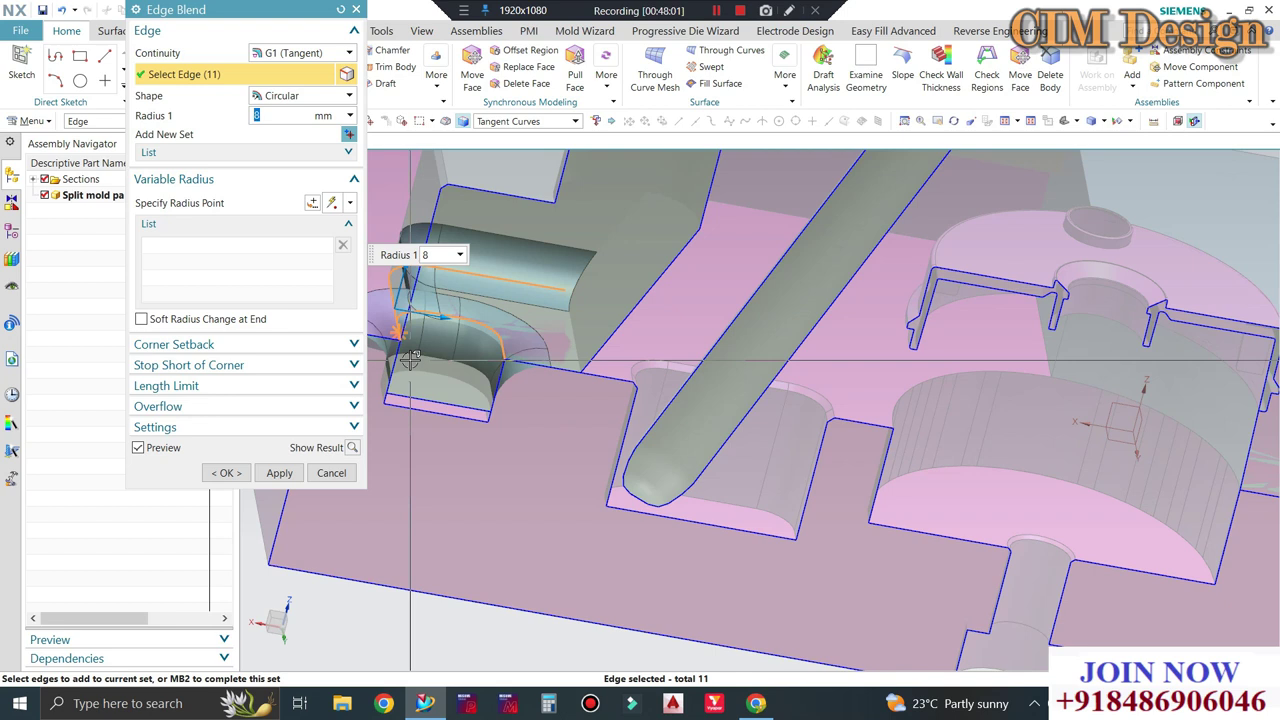
pyautogui.keyDown('shift'); pyautogui.click(486, 275); pyautogui.keyUp('shift')
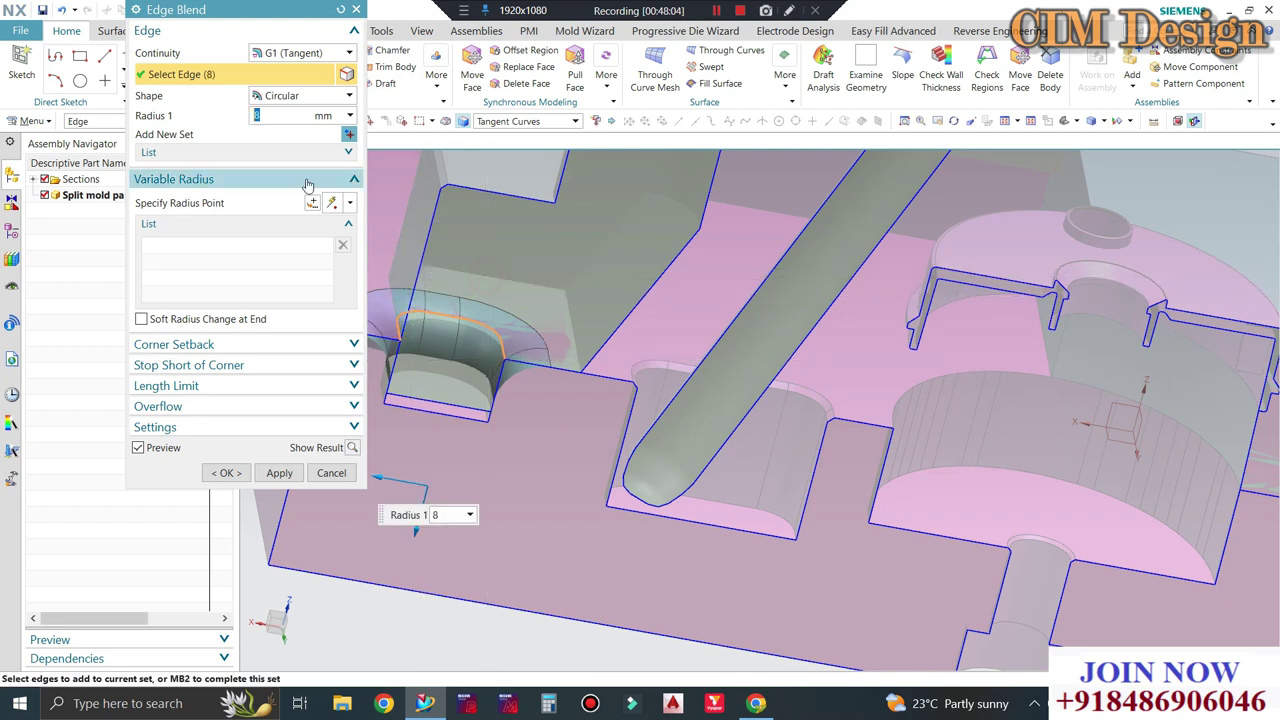
pyautogui.write('1')
pyautogui.press('Return')
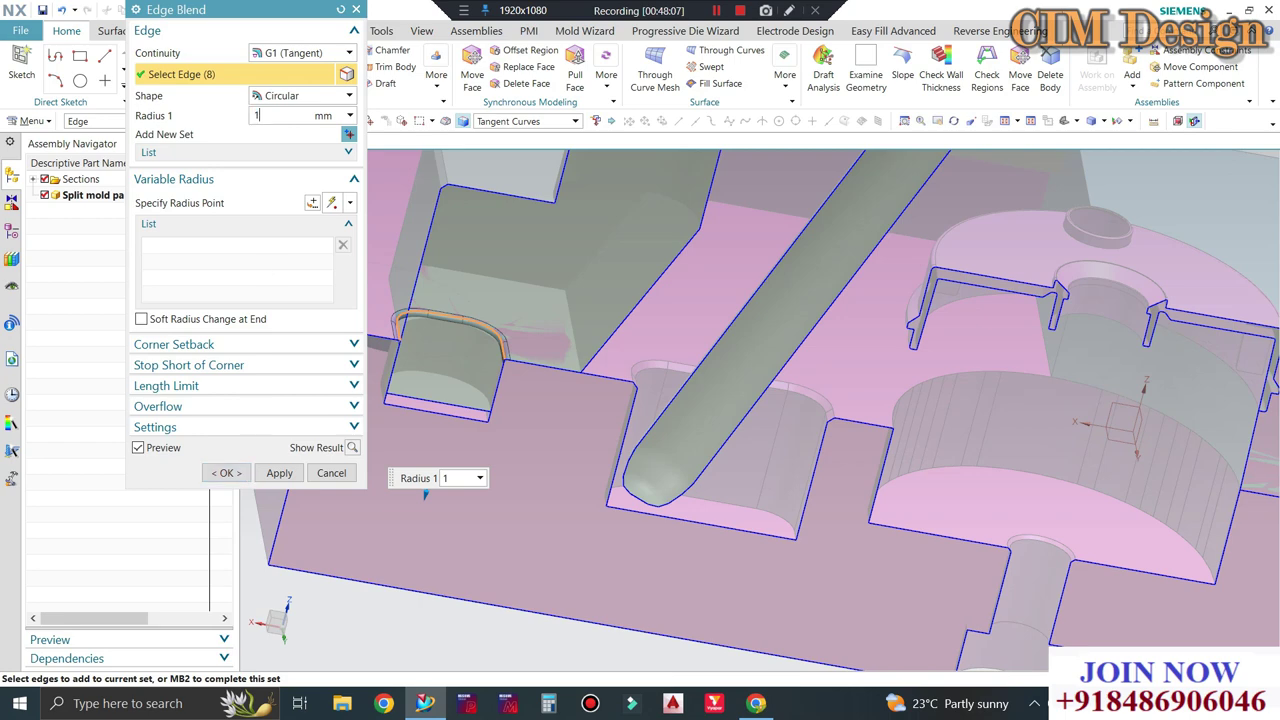
pyautogui.click(226, 474)
pyautogui.moveTo(486, 375)
pyautogui.mouseDown(button='middle')
pyautogui.moveTo(472, 368)
pyautogui.moveTo(480, 410)
pyautogui.moveTo(389, 421)
pyautogui.moveTo(406, 454)
pyautogui.mouseUp(button='middle')
pyautogui.scroll(3, 427, 424)
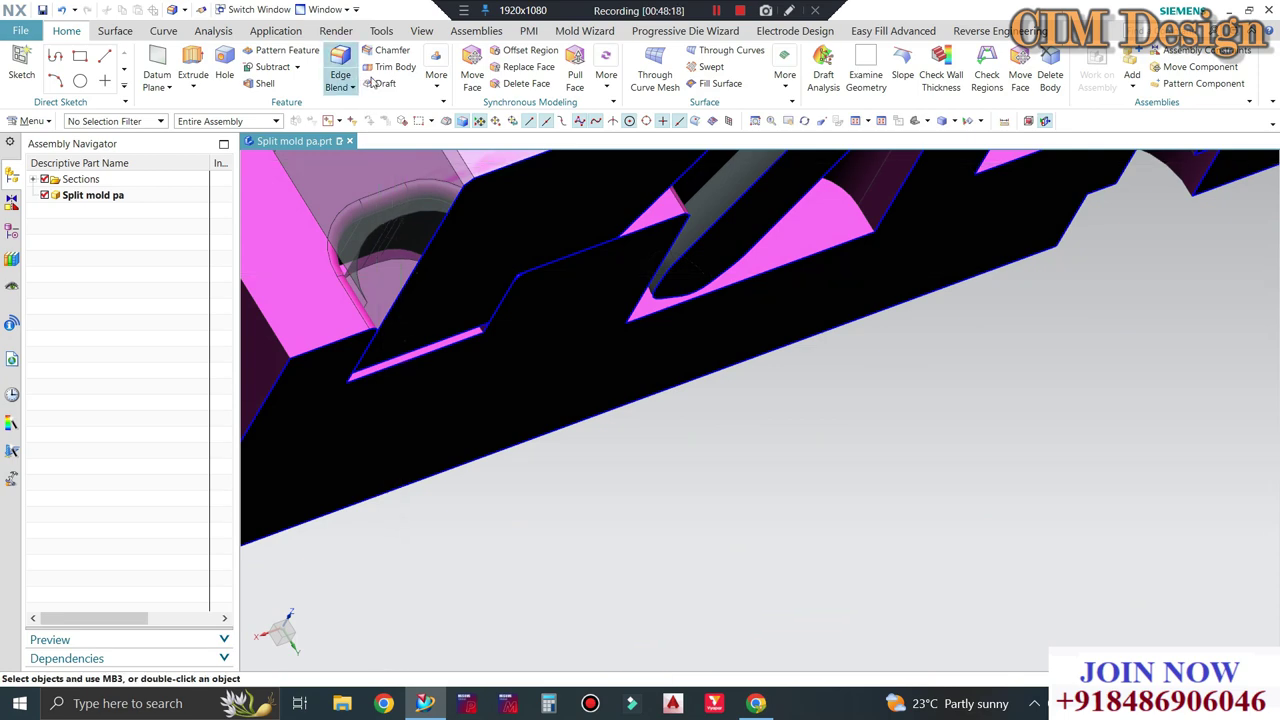
# Chamfer the notch's blended edges with a 1 mm symmetric chamfer.
pyautogui.click(392, 50)
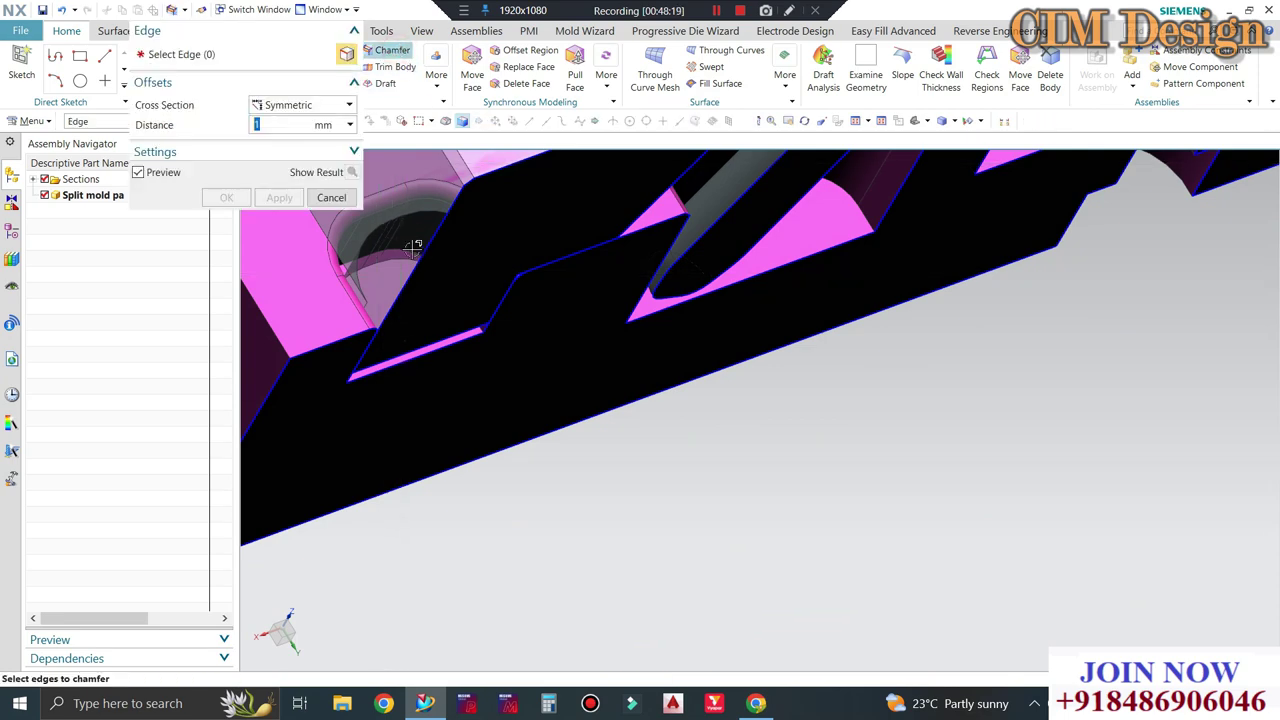
pyautogui.click(468, 291)
pyautogui.moveTo(295, 146); pyautogui.dragTo(423, 277, button='middle')
pyautogui.middleClick(528, 360)
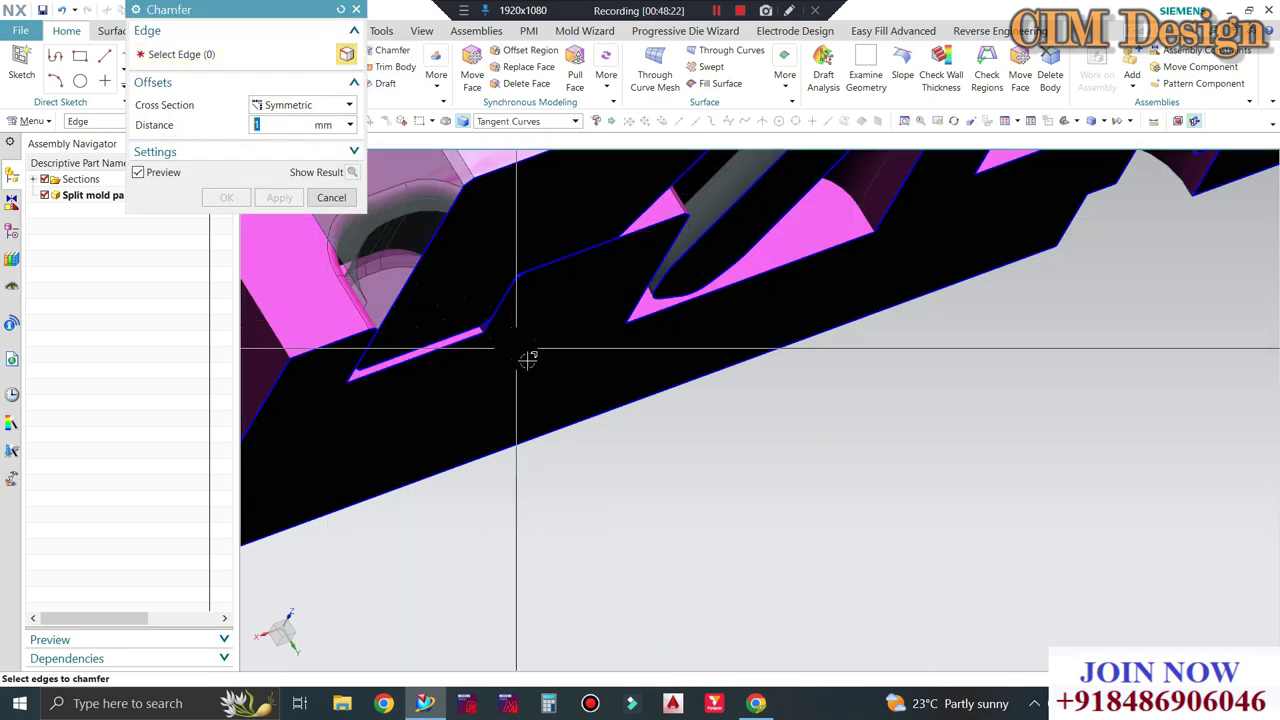
pyautogui.moveTo(528, 360)
pyautogui.mouseDown(button='middle')
pyautogui.moveTo(751, 506)
pyautogui.moveTo(554, 521)
pyautogui.moveTo(549, 506)
pyautogui.moveTo(617, 543)
pyautogui.mouseUp(button='middle')
# Zoom in and out over the chamfered notch, then orbit back to an isometric view.
pyautogui.scroll(2, 465, 408)
pyautogui.scroll(2, 503, 343)
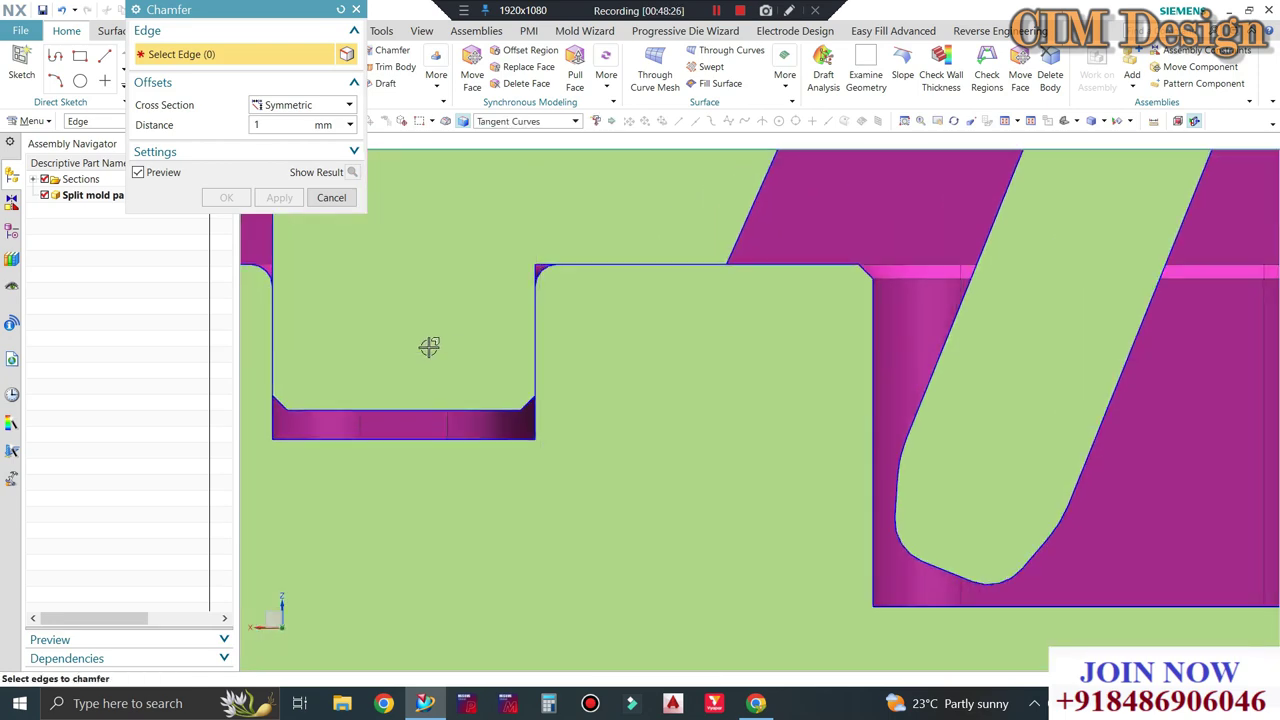
pyautogui.scroll(-1, 429, 346)
pyautogui.scroll(-3, 731, 333)
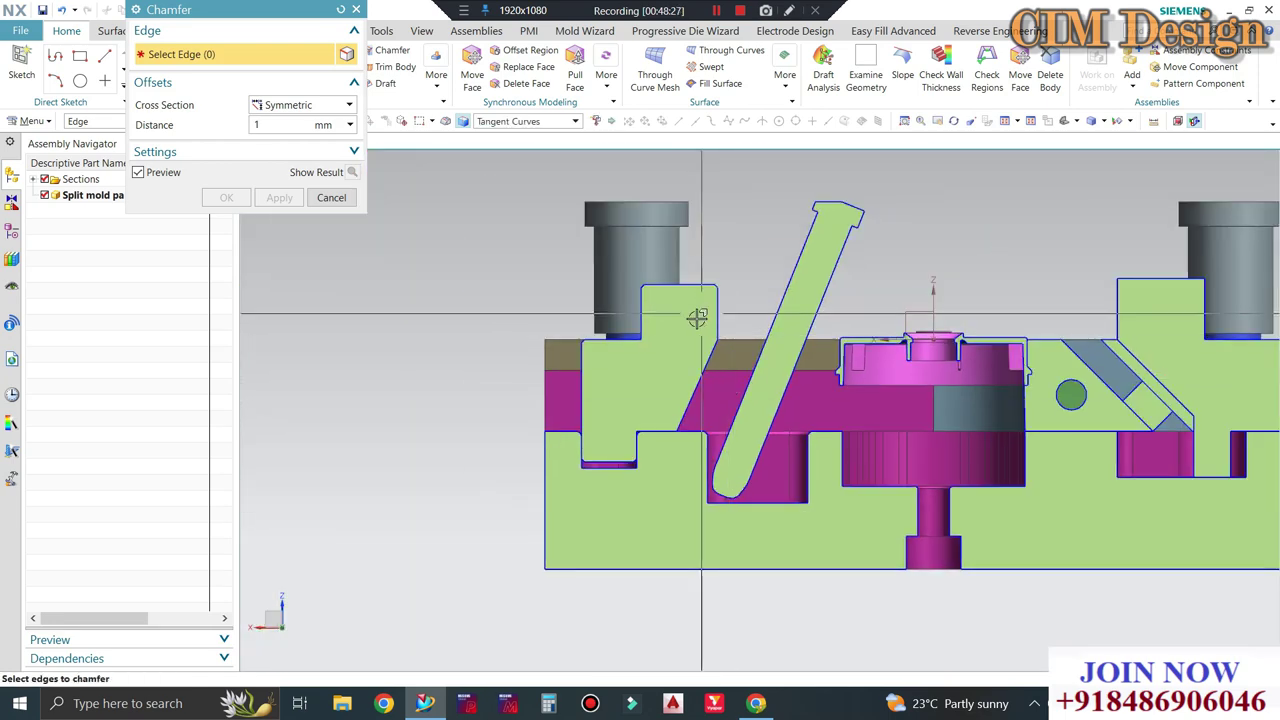
pyautogui.scroll(-1, 500, 294)
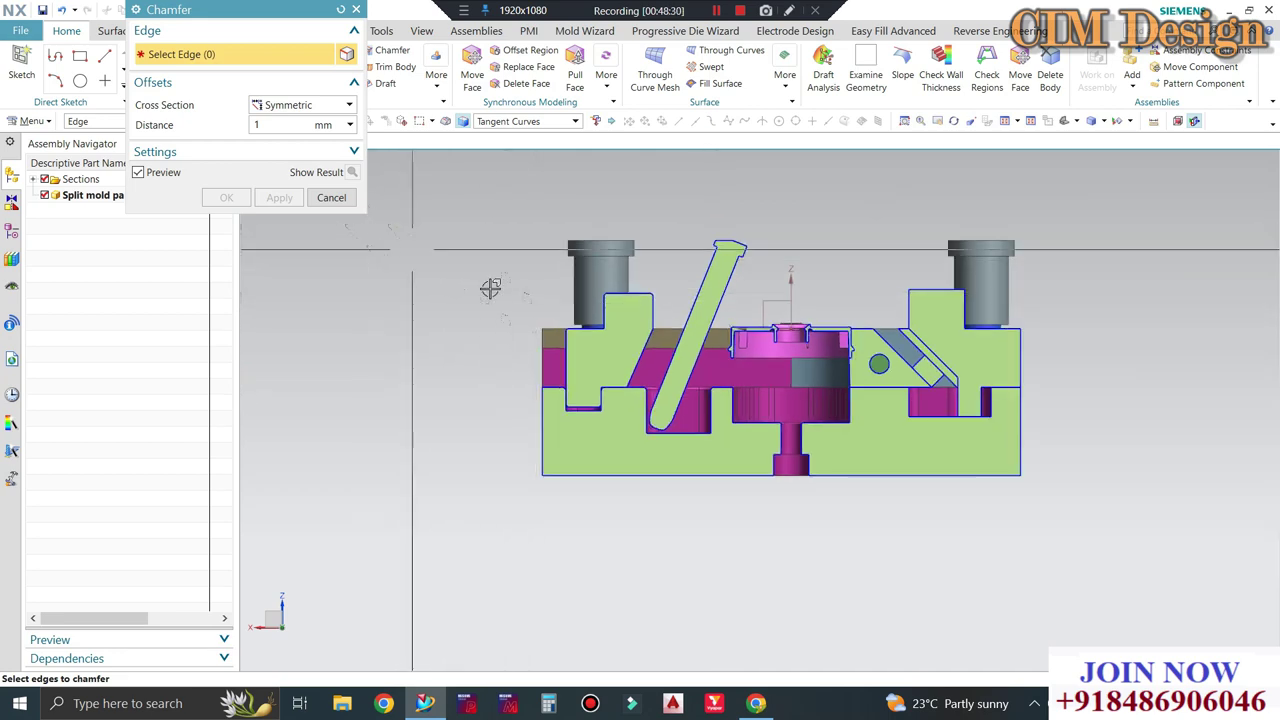
pyautogui.scroll(2, 679, 325)
pyautogui.scroll(-2, 720, 330)
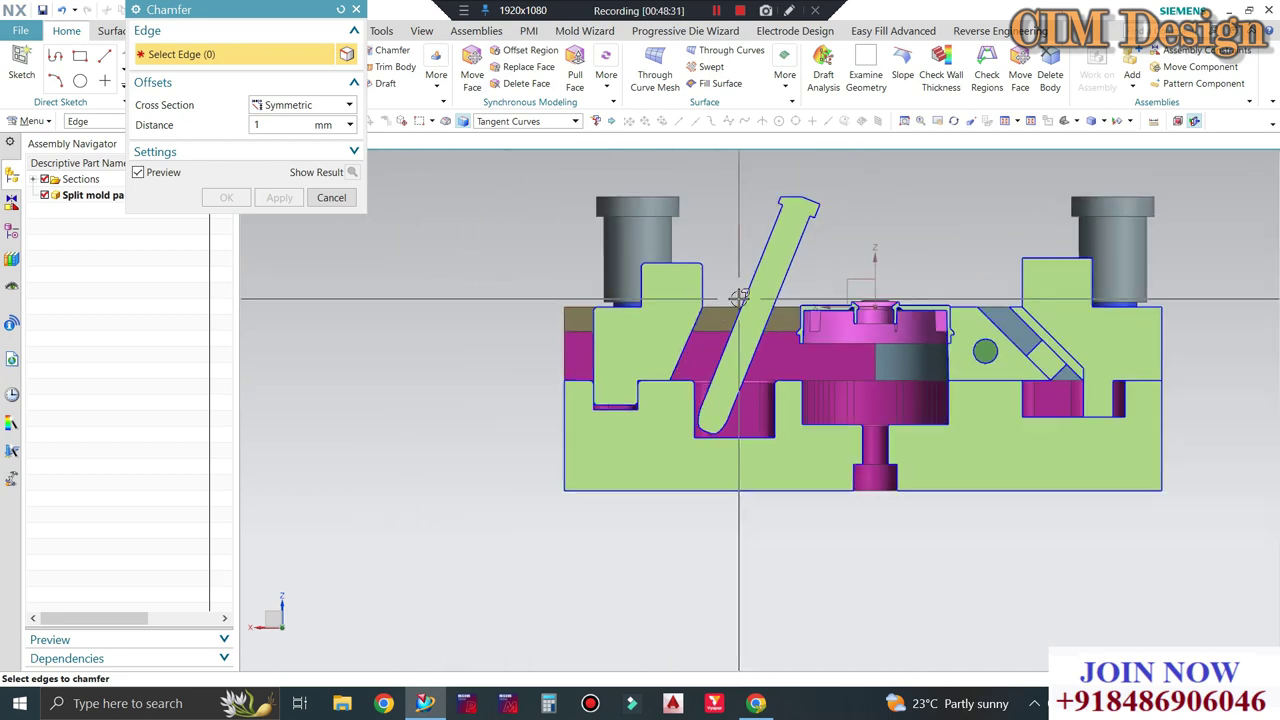
pyautogui.scroll(1, 648, 377)
pyautogui.scroll(1, 648, 377)
pyautogui.scroll(-1, 690, 360)
pyautogui.scroll(-2, 731, 342)
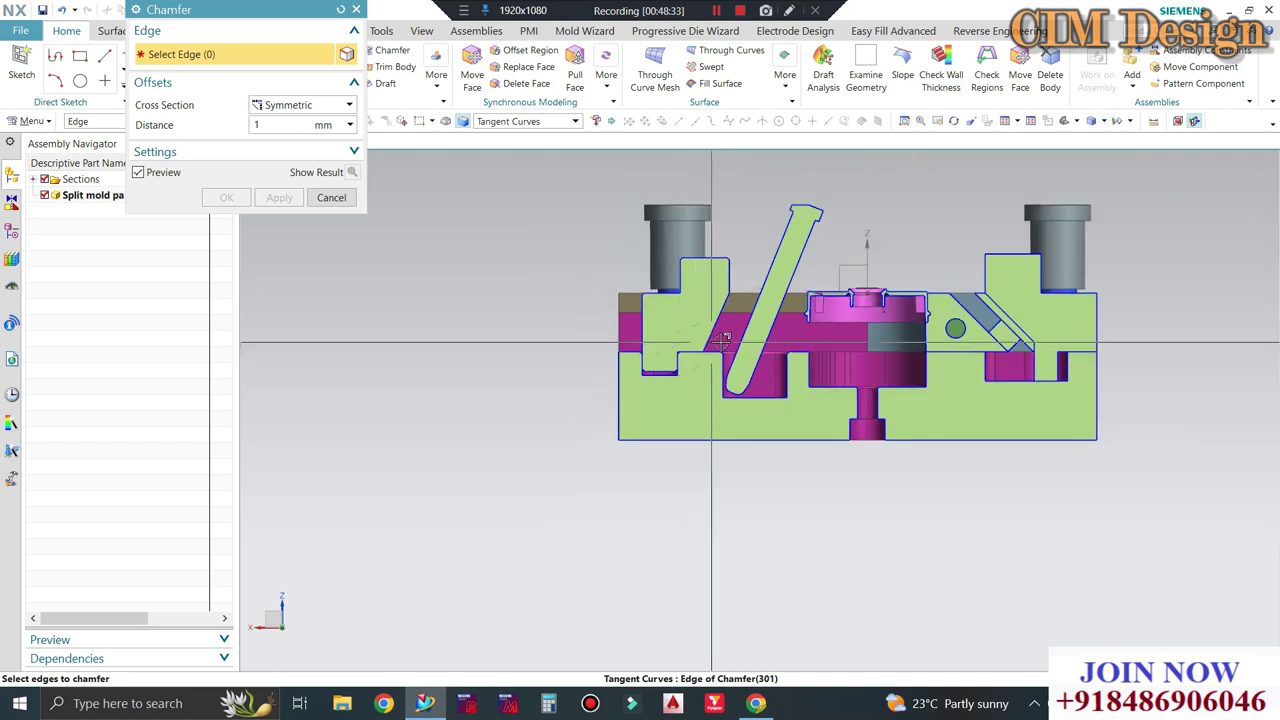
pyautogui.scroll(2, 731, 342)
pyautogui.scroll(1, 790, 370)
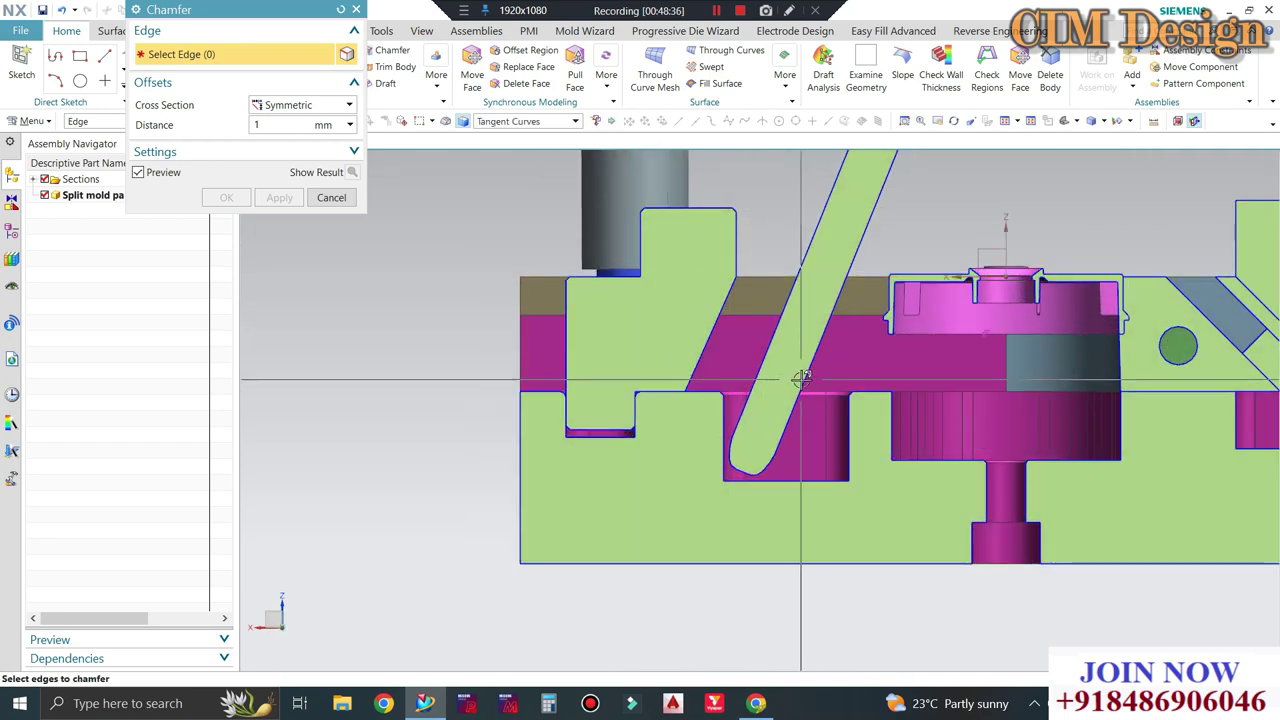
pyautogui.scroll(-1, 800, 383)
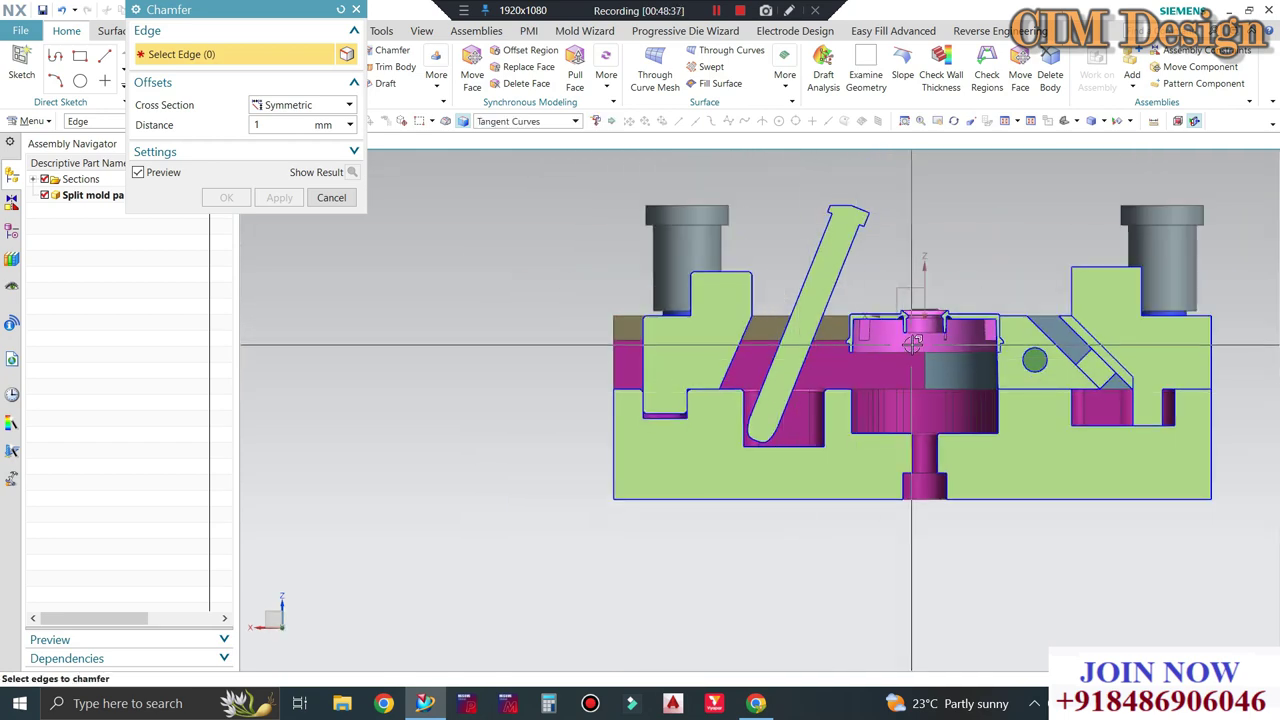
pyautogui.scroll(1, 666, 351)
pyautogui.scroll(1, 620, 410)
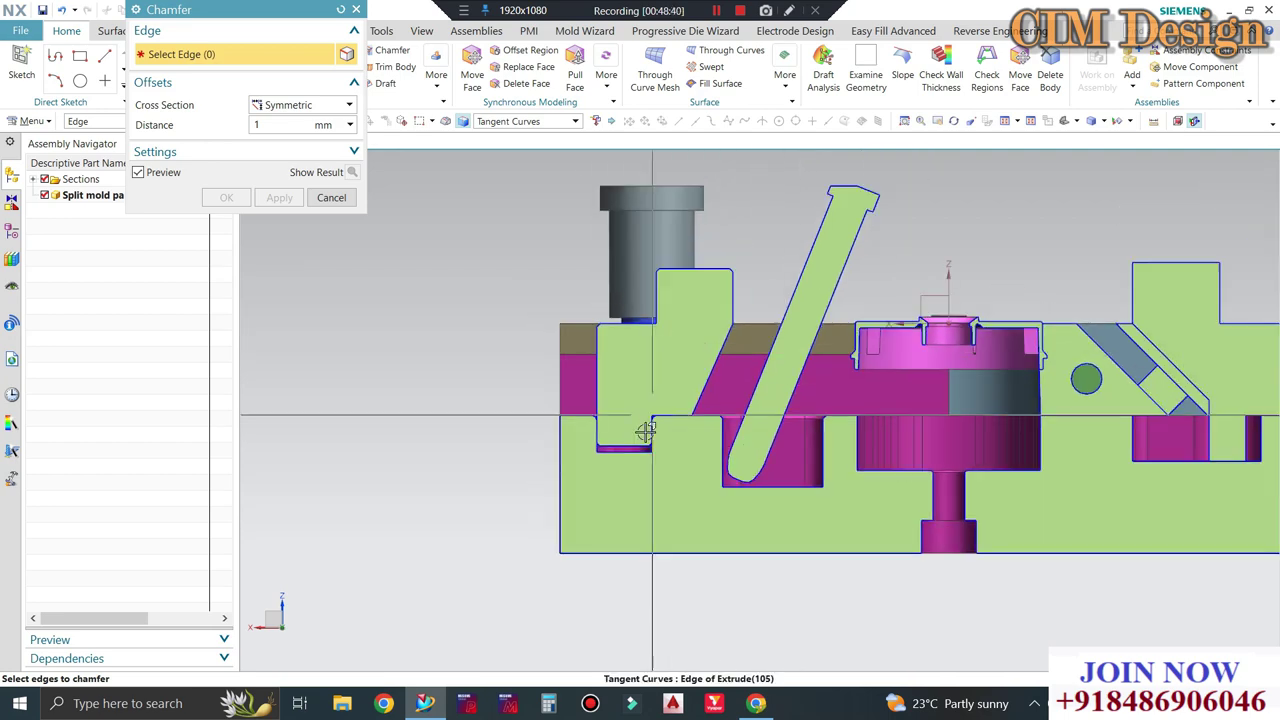
pyautogui.scroll(1, 594, 447)
pyautogui.scroll(2, 595, 447)
pyautogui.scroll(-2, 676, 440)
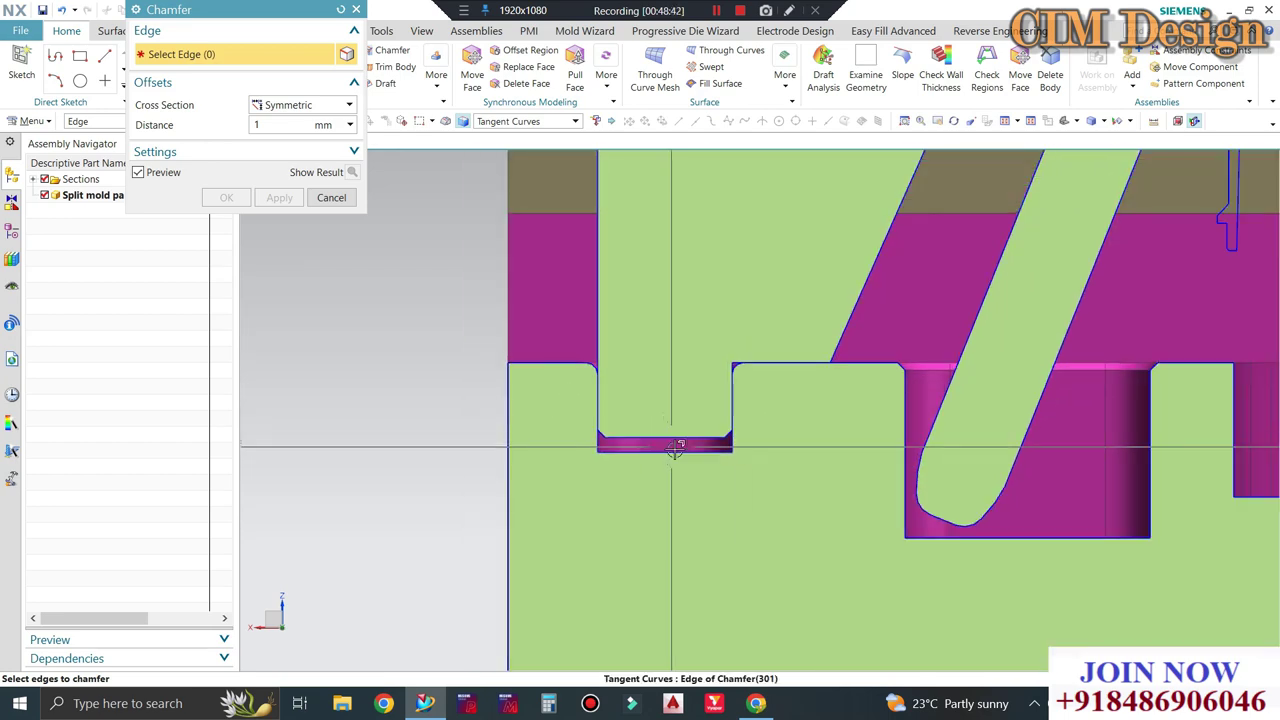
pyautogui.scroll(-2, 718, 475)
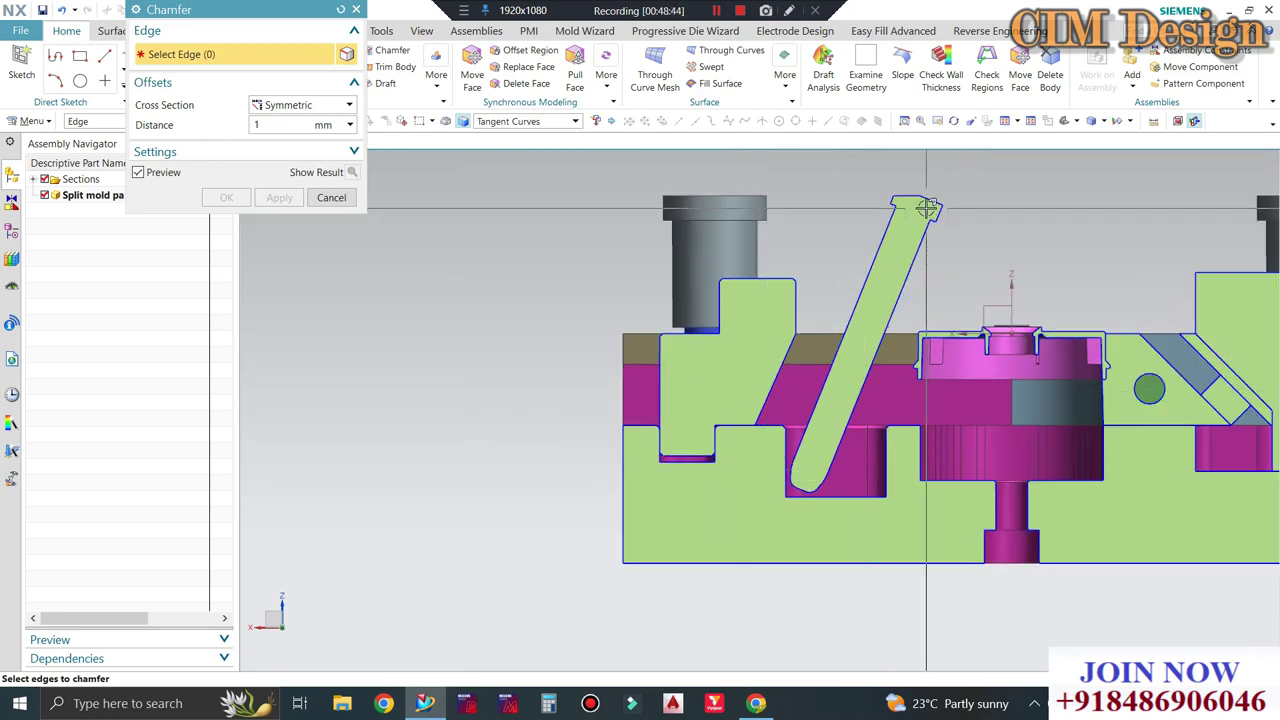
pyautogui.scroll(-2, 730, 390)
pyautogui.scroll(1, 663, 400)
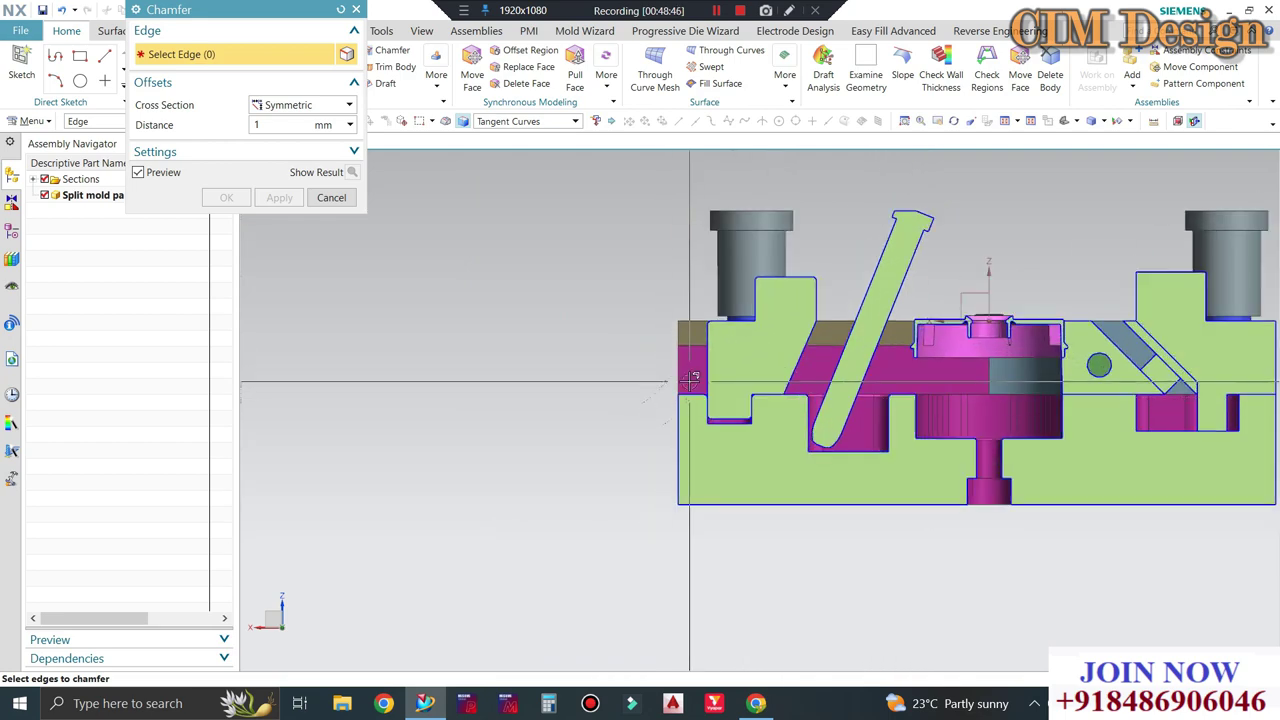
pyautogui.scroll(-1, 690, 378)
pyautogui.scroll(-1, 603, 409)
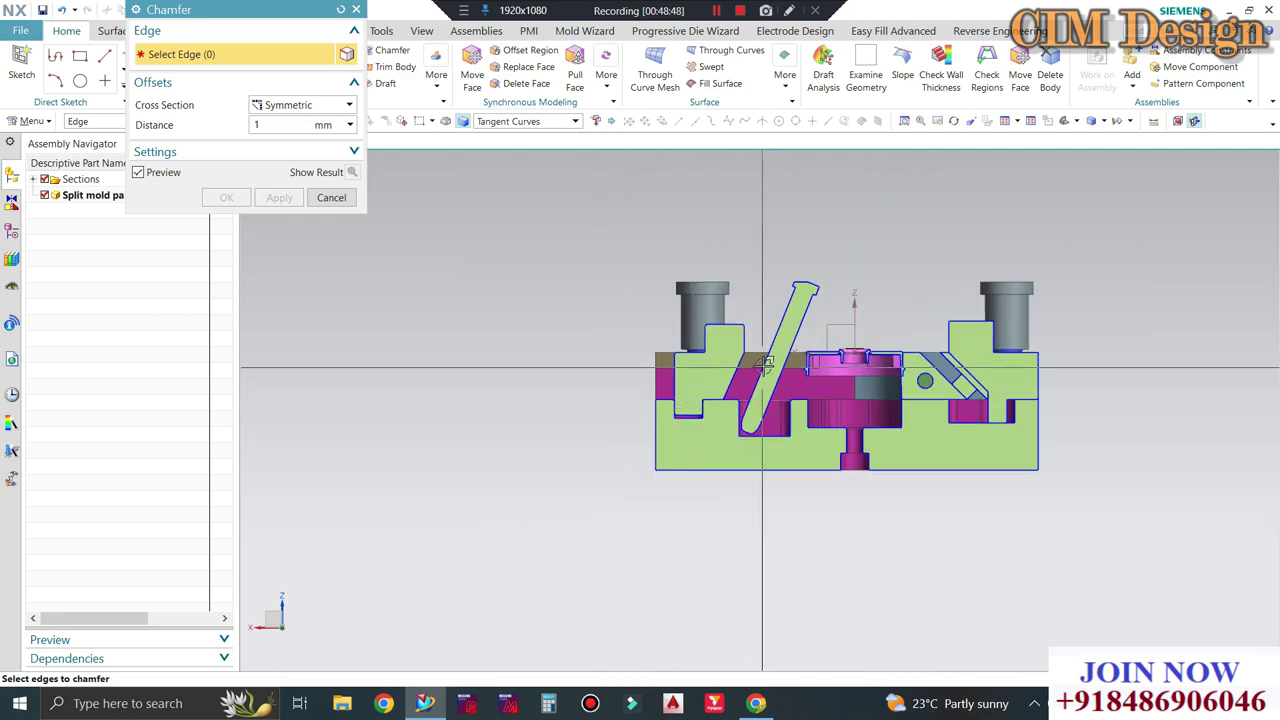
pyautogui.scroll(2, 742, 383)
pyautogui.scroll(2, 653, 385)
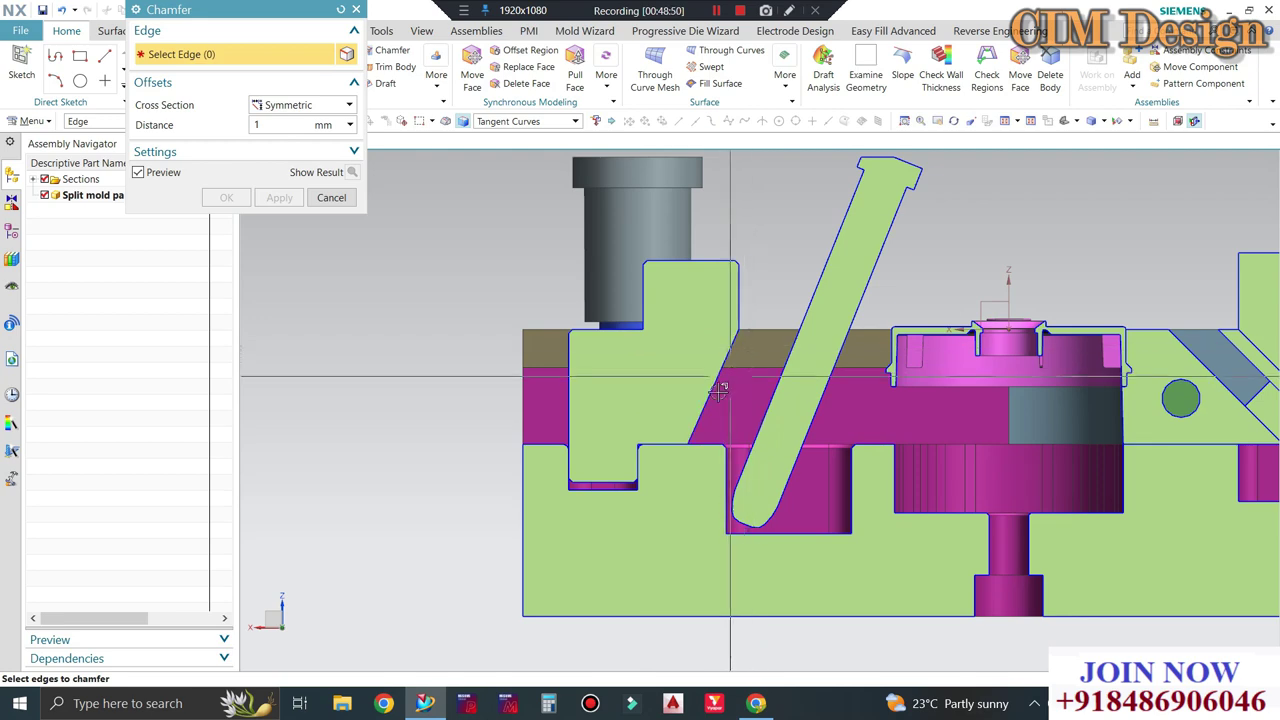
pyautogui.scroll(3, 618, 473)
pyautogui.scroll(2, 509, 429)
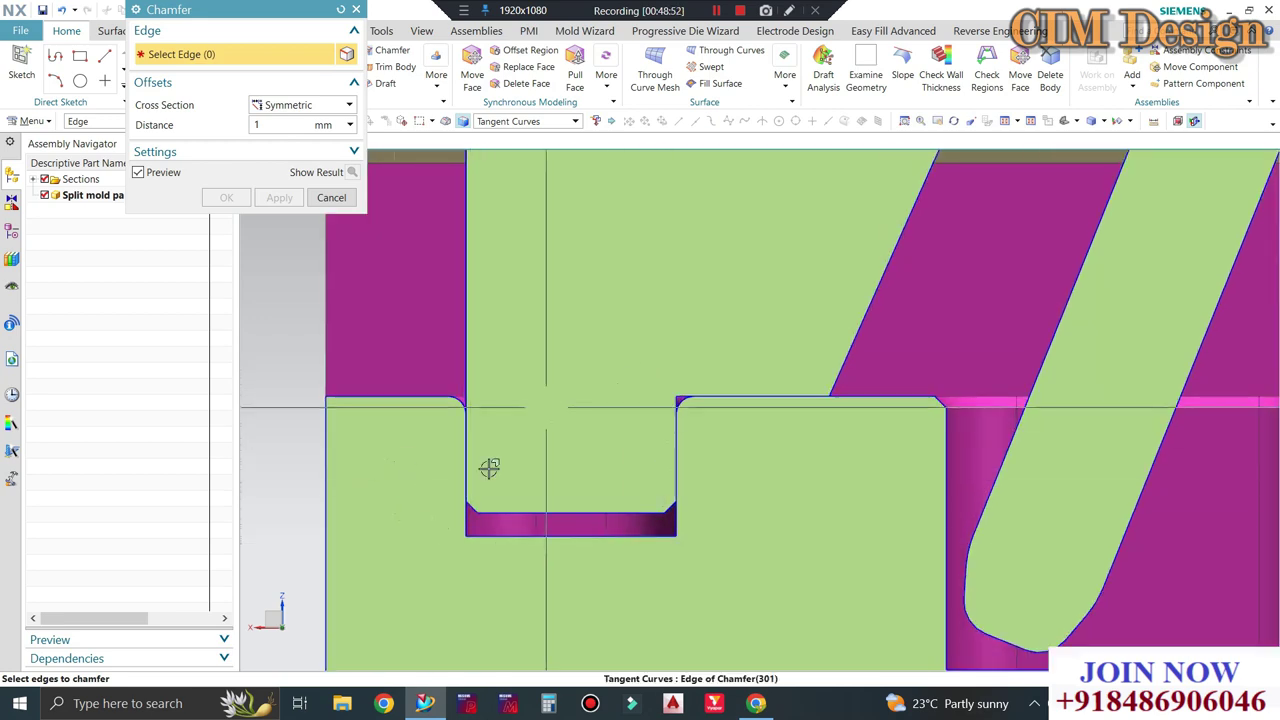
pyautogui.scroll(-5, 583, 374)
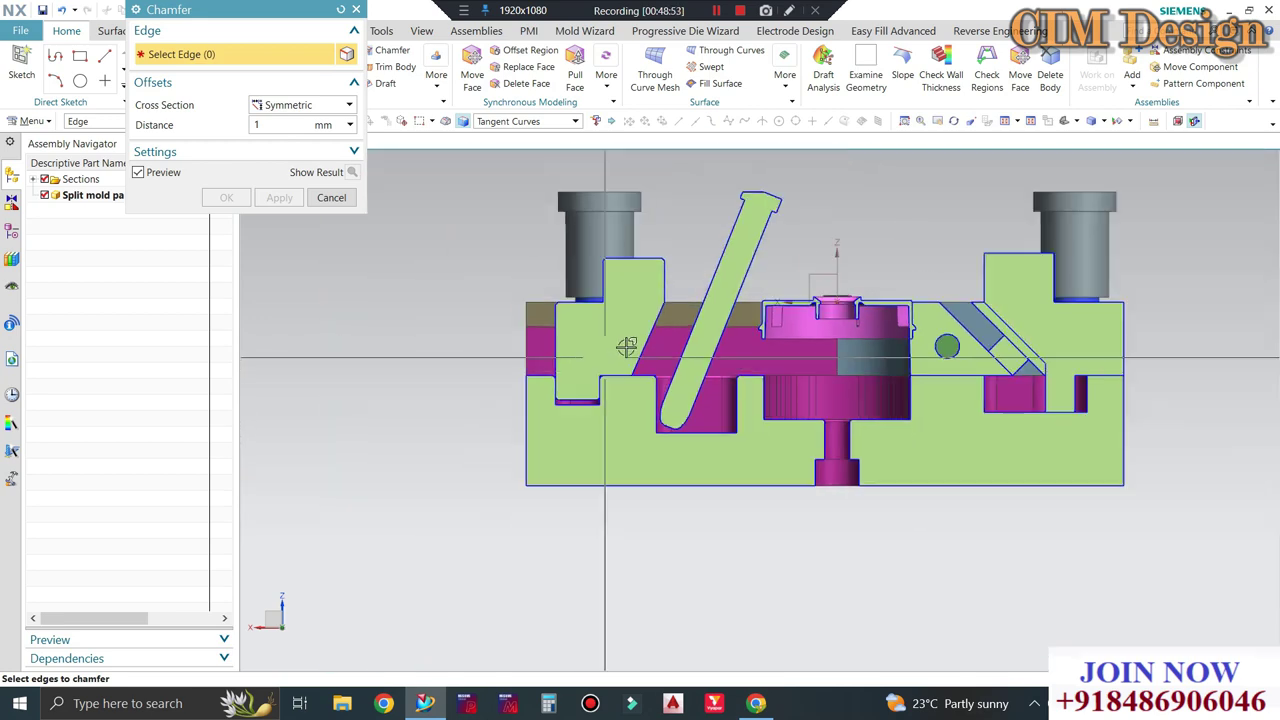
pyautogui.scroll(-2, 623, 346)
pyautogui.moveTo(740, 320)
pyautogui.mouseDown(button='middle')
pyautogui.moveTo(700, 385)
pyautogui.moveTo(695, 360)
pyautogui.mouseUp(button='middle')
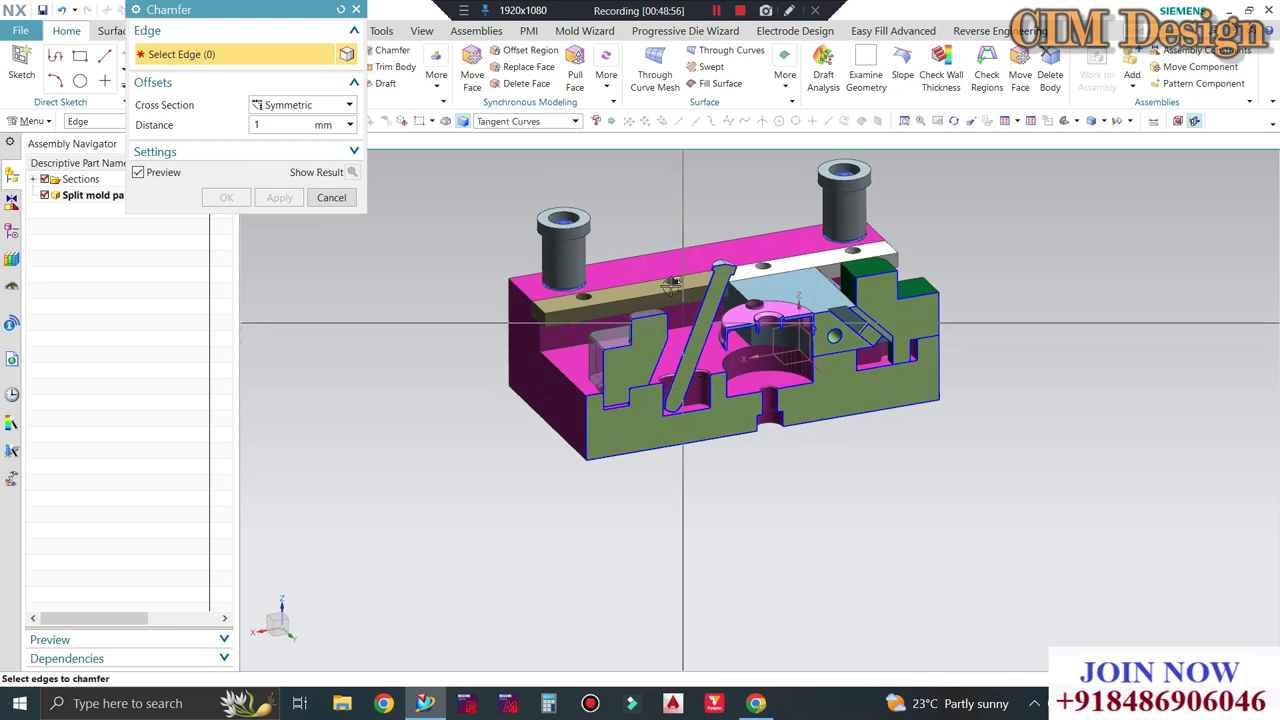
pyautogui.scroll(2, 690, 233)
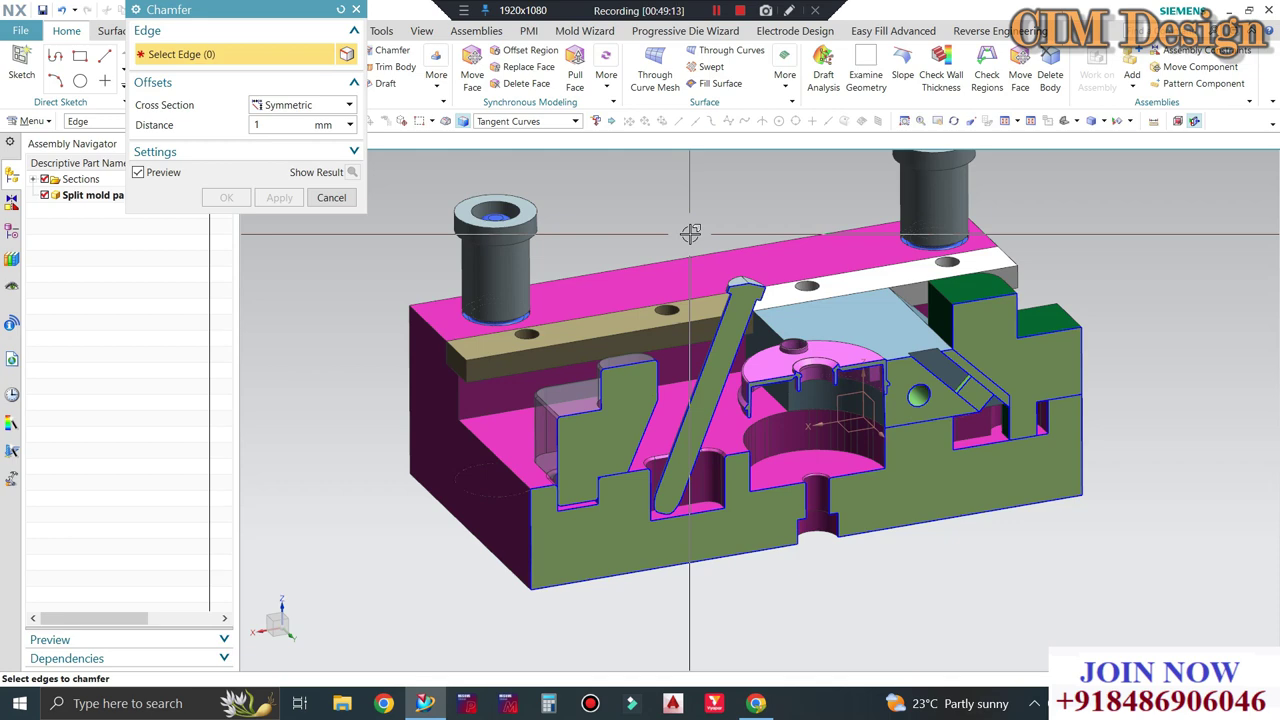
pyautogui.scroll(1, 690, 233)
pyautogui.scroll(-1, 720, 300)
pyautogui.scroll(-1, 734, 345)
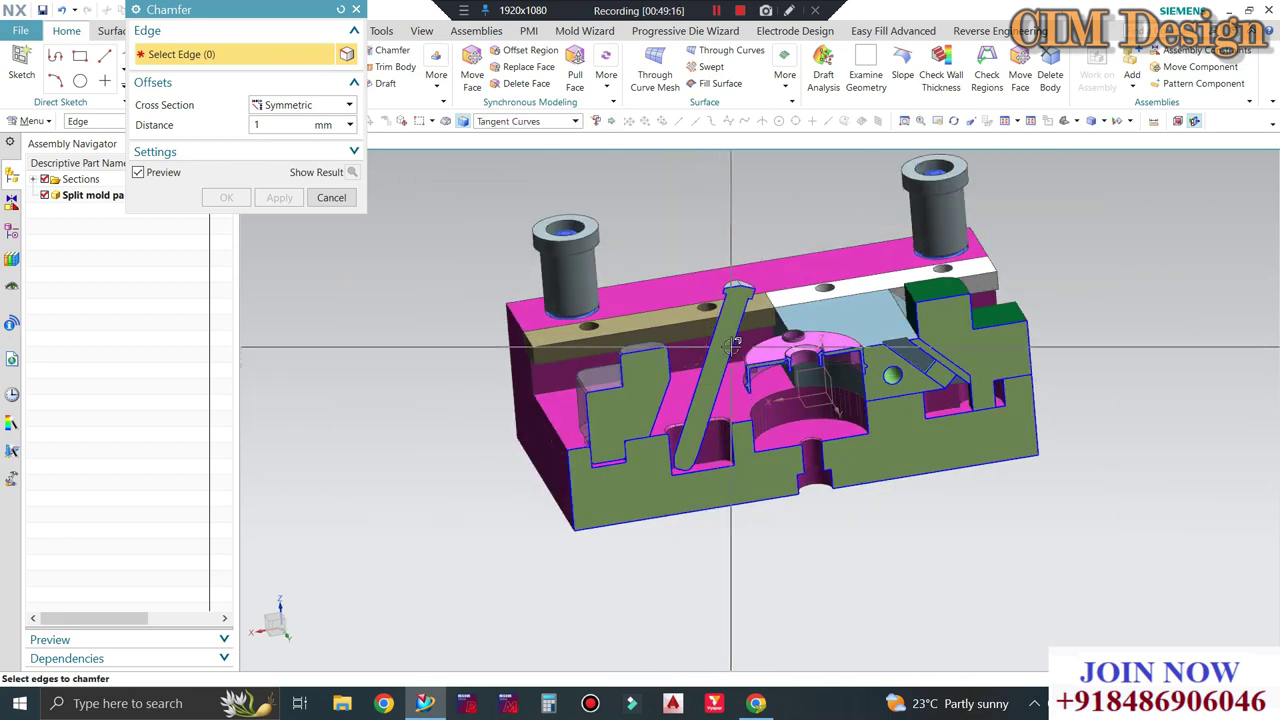
pyautogui.scroll(1, 734, 345)
pyautogui.scroll(2, 617, 440)
pyautogui.scroll(1, 617, 447)
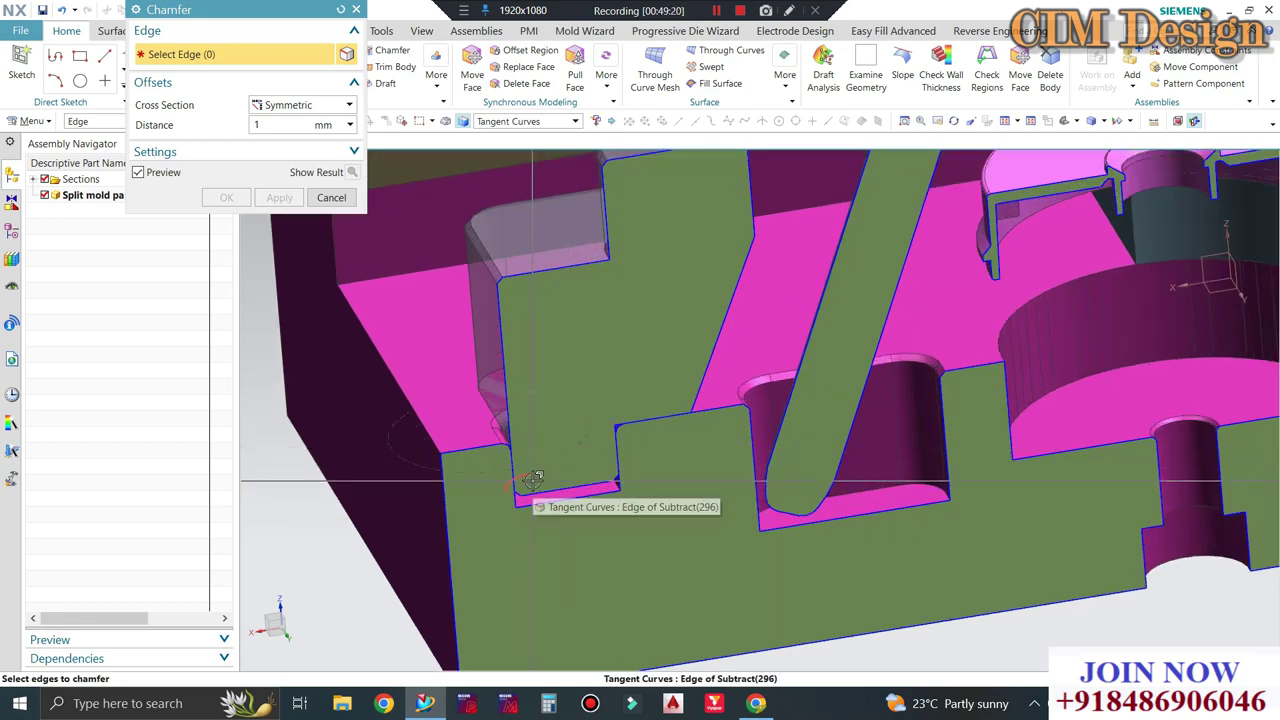
pyautogui.scroll(-1, 580, 500)
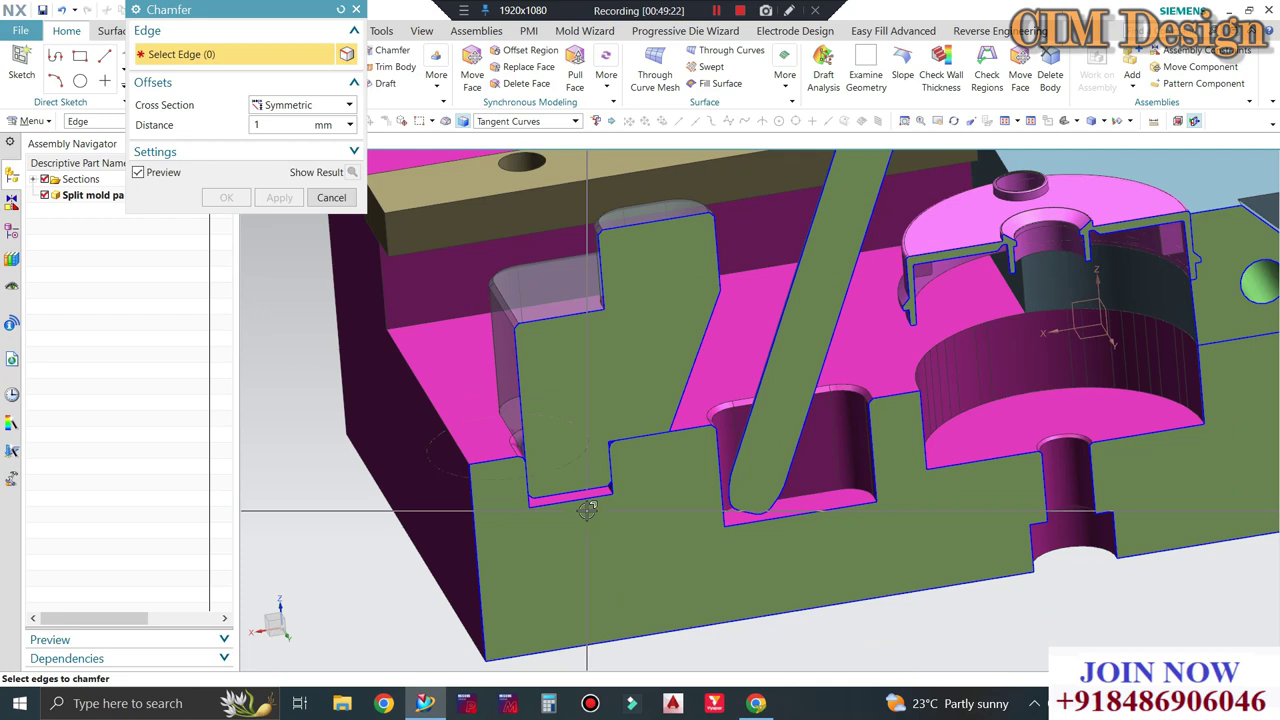
pyautogui.scroll(-1, 587, 510)
pyautogui.scroll(-2, 547, 443)
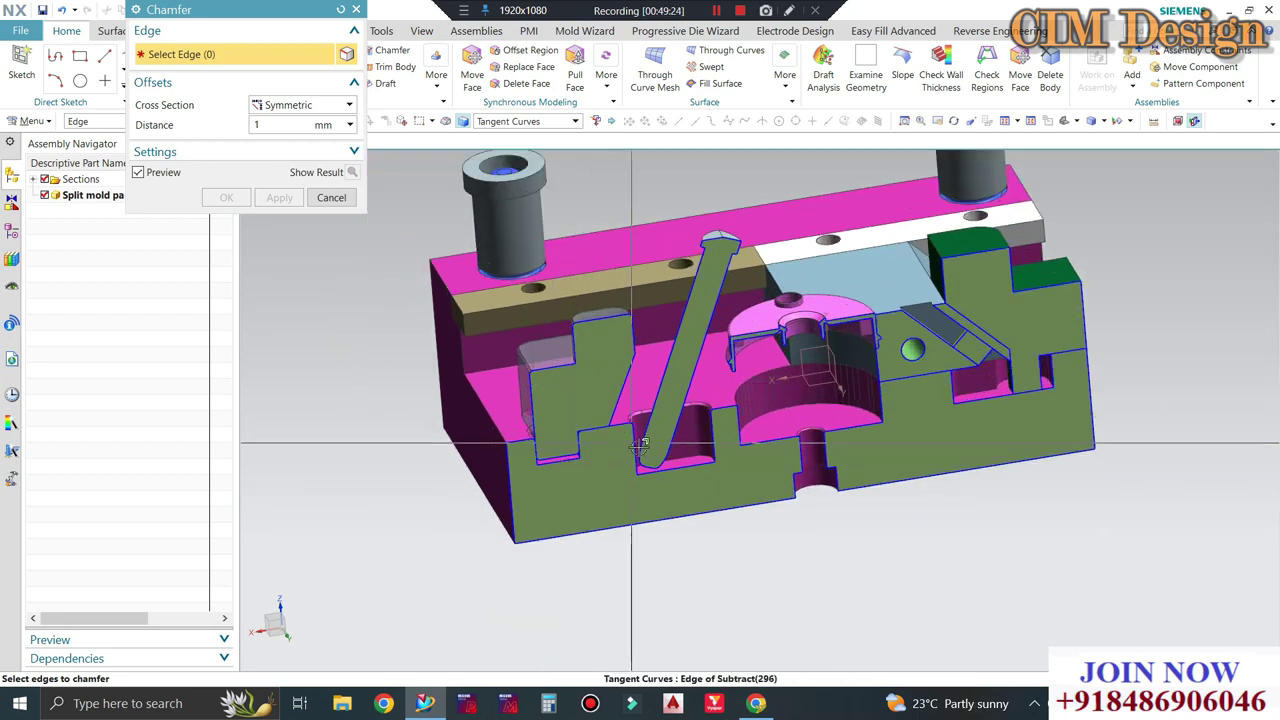
pyautogui.moveTo(572, 419); pyautogui.dragTo(648, 463, button='middle')
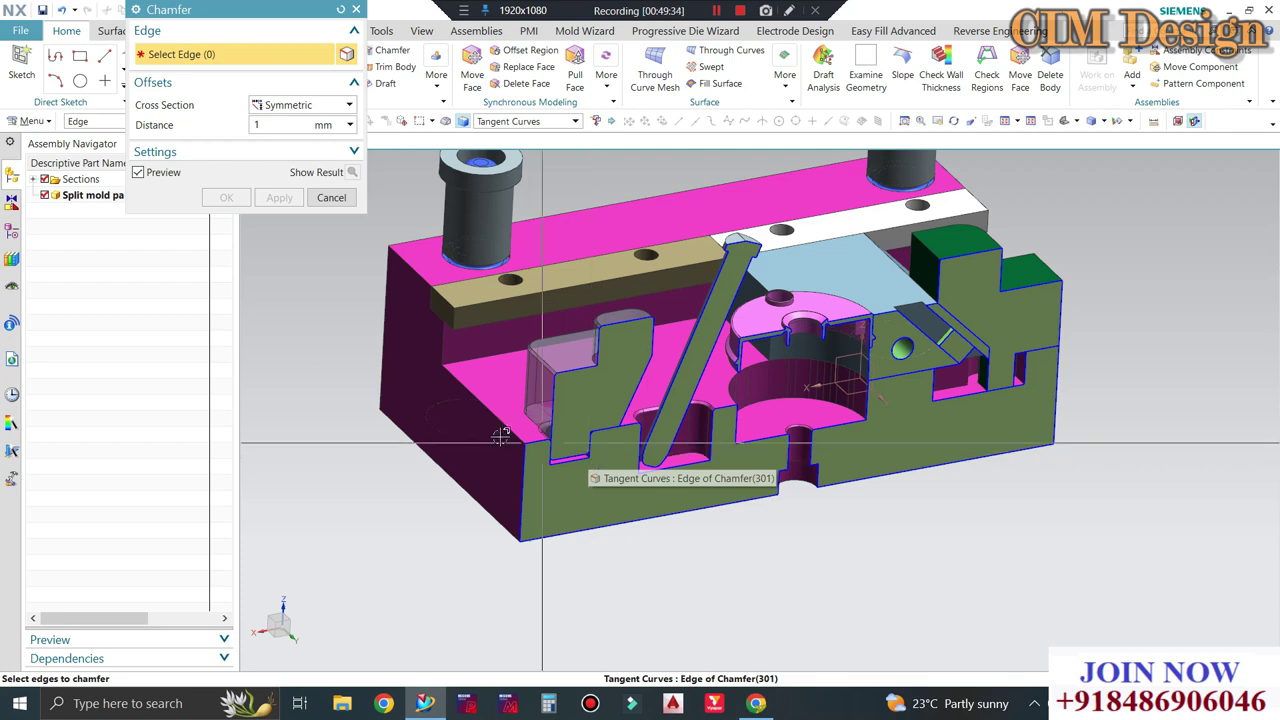
# Close the chamfer tool and turn off the section view of the mold.
pyautogui.click(330, 198)
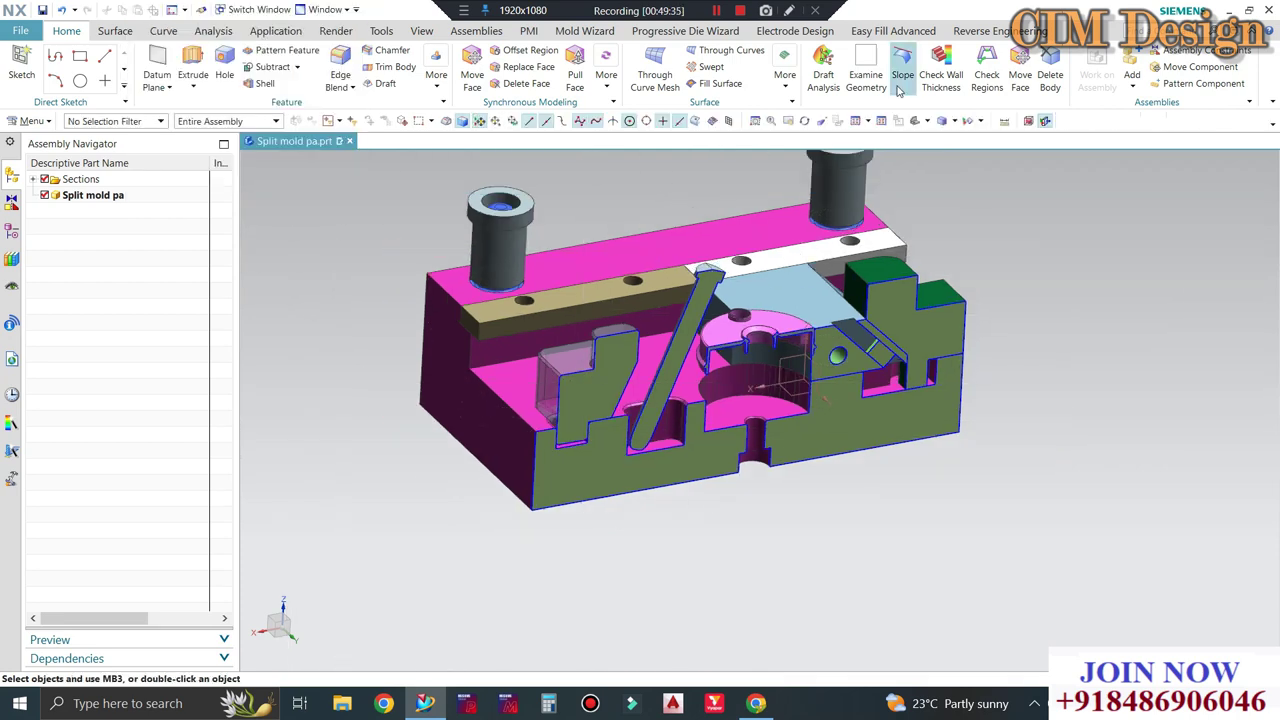
pyautogui.click(1044, 121)
pyautogui.moveTo(700, 400); pyautogui.dragTo(650, 430, button='middle')
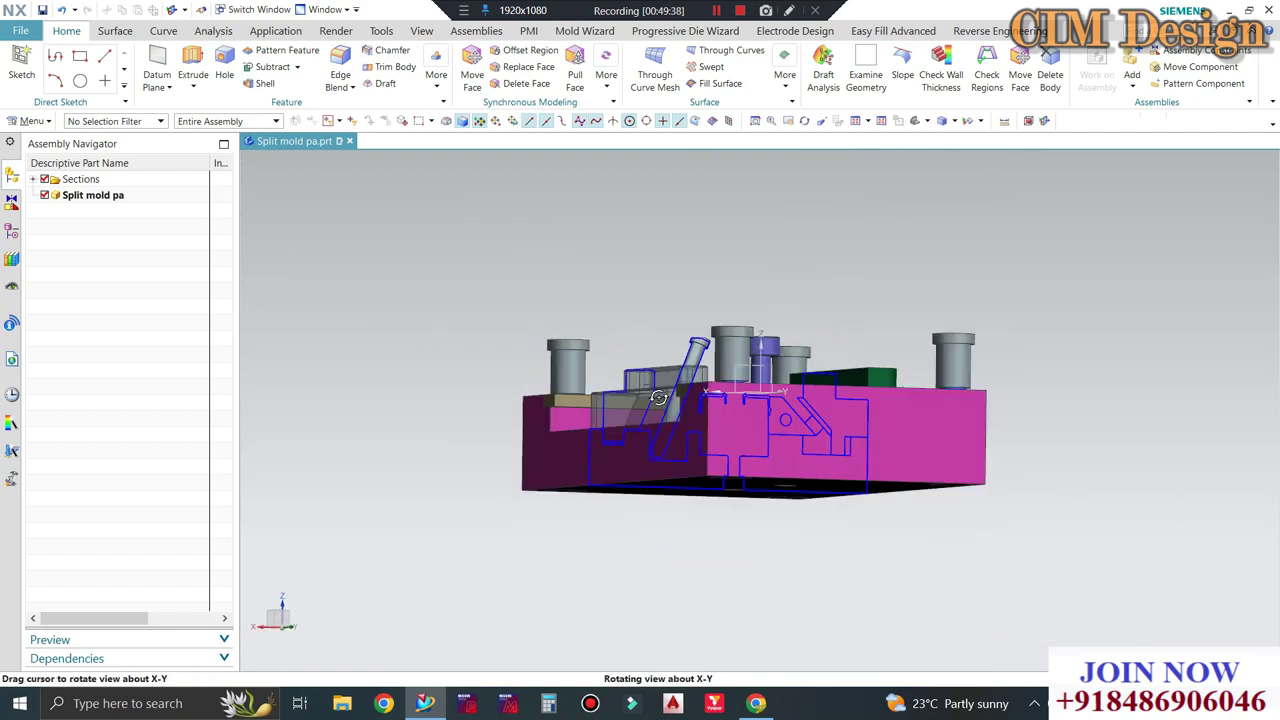
pyautogui.scroll(5, 645, 435)
pyautogui.scroll(5, 645, 435)
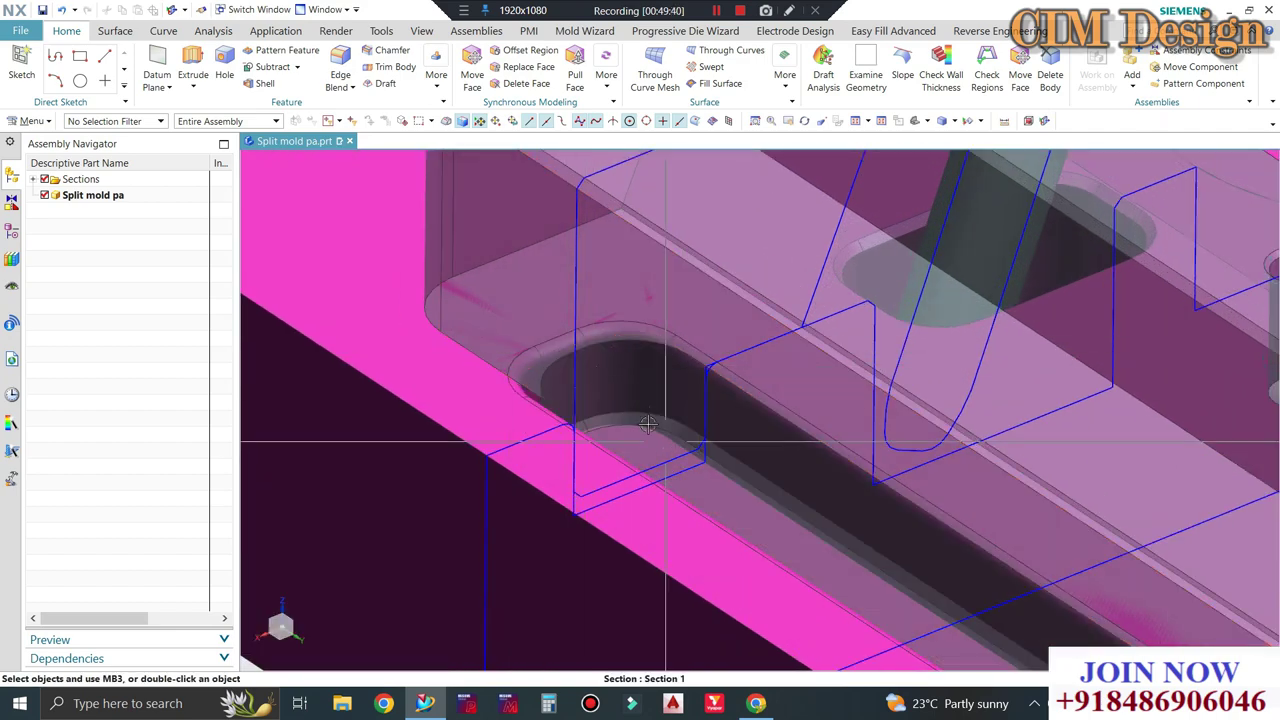
pyautogui.scroll(-3, 648, 424)
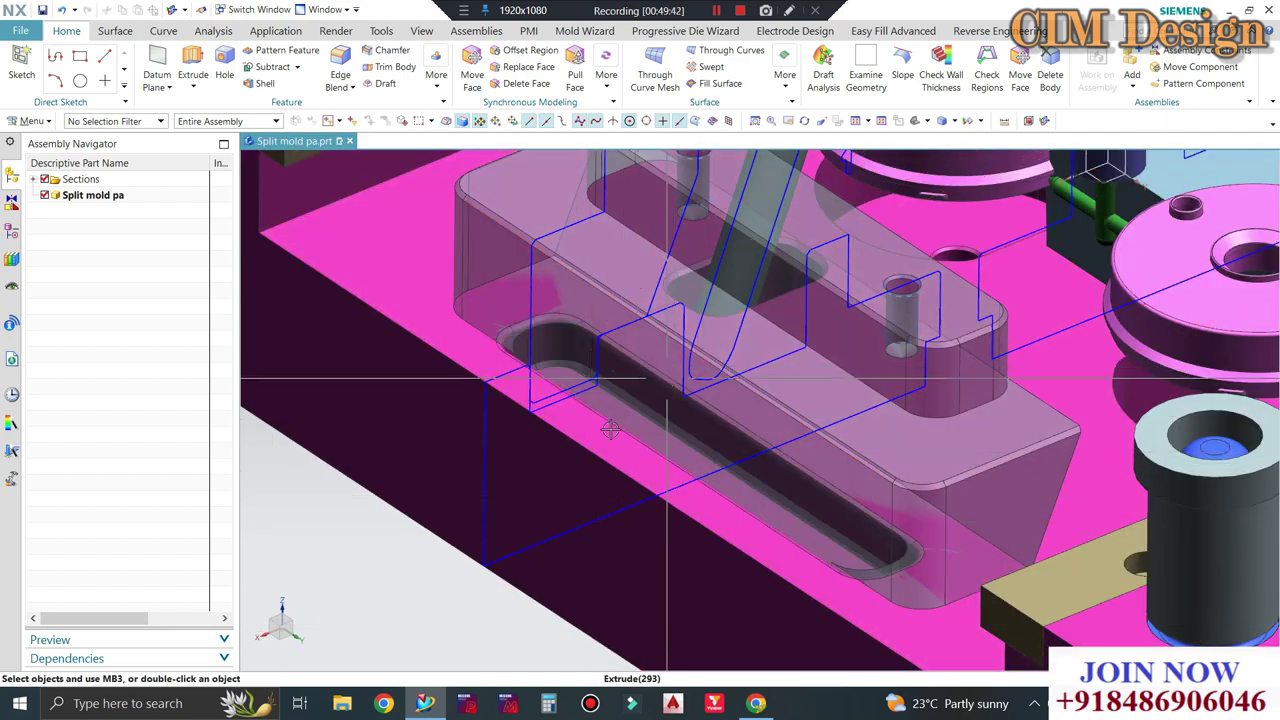
pyautogui.scroll(-2, 606, 524)
pyautogui.scroll(-2, 606, 524)
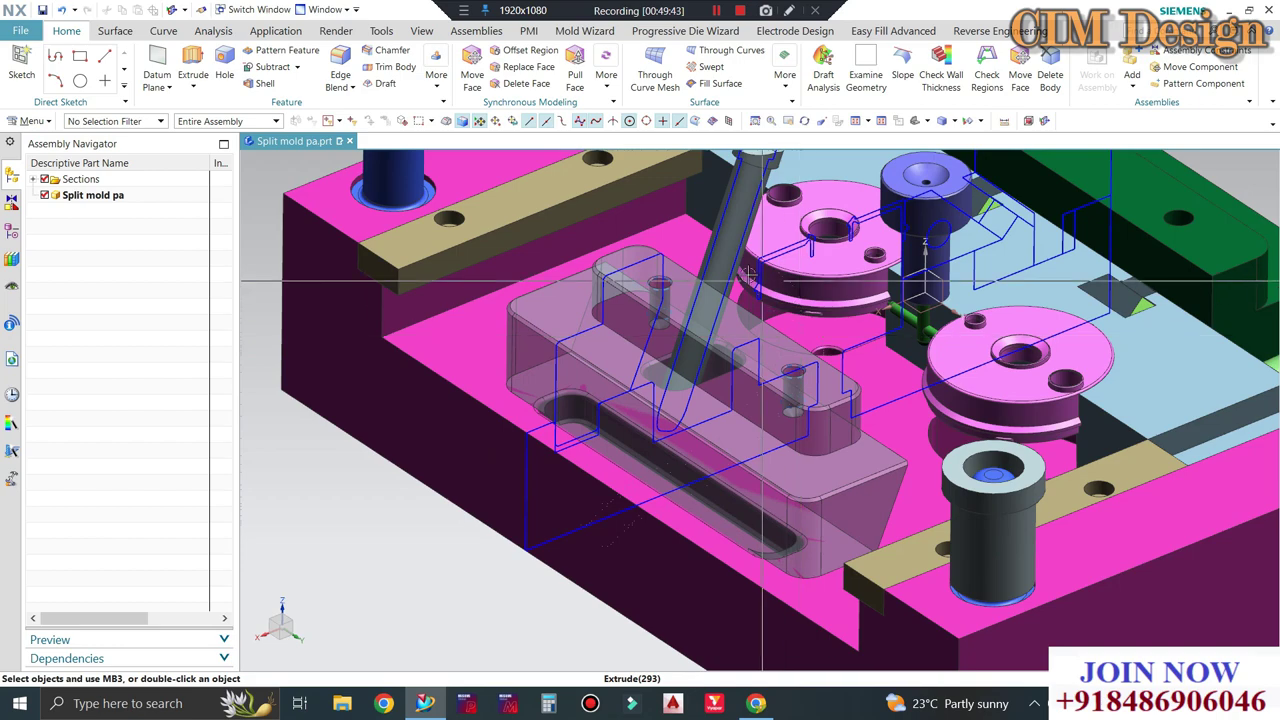
# Hide the section outline curves in the Assembly Navigator and view the slider block.
pyautogui.click(44, 179)
pyautogui.scroll(-3, 665, 455)
pyautogui.moveTo(620, 440)
pyautogui.mouseDown(button='middle')
pyautogui.moveTo(665, 455)
pyautogui.moveTo(686, 416)
pyautogui.mouseUp(button='middle')
pyautogui.scroll(3, 665, 455)
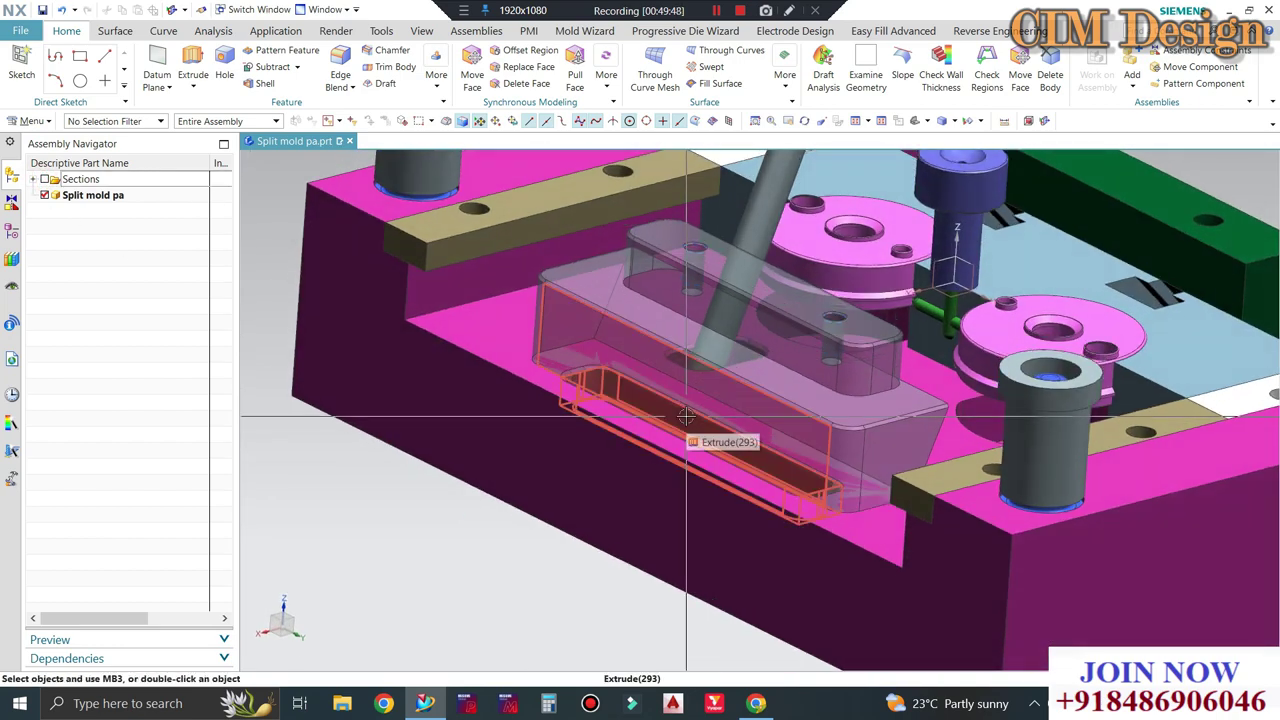
# Set the slider block's display translucency to 12, then look over the mold from above.
pyautogui.scroll(-3, 571, 337)
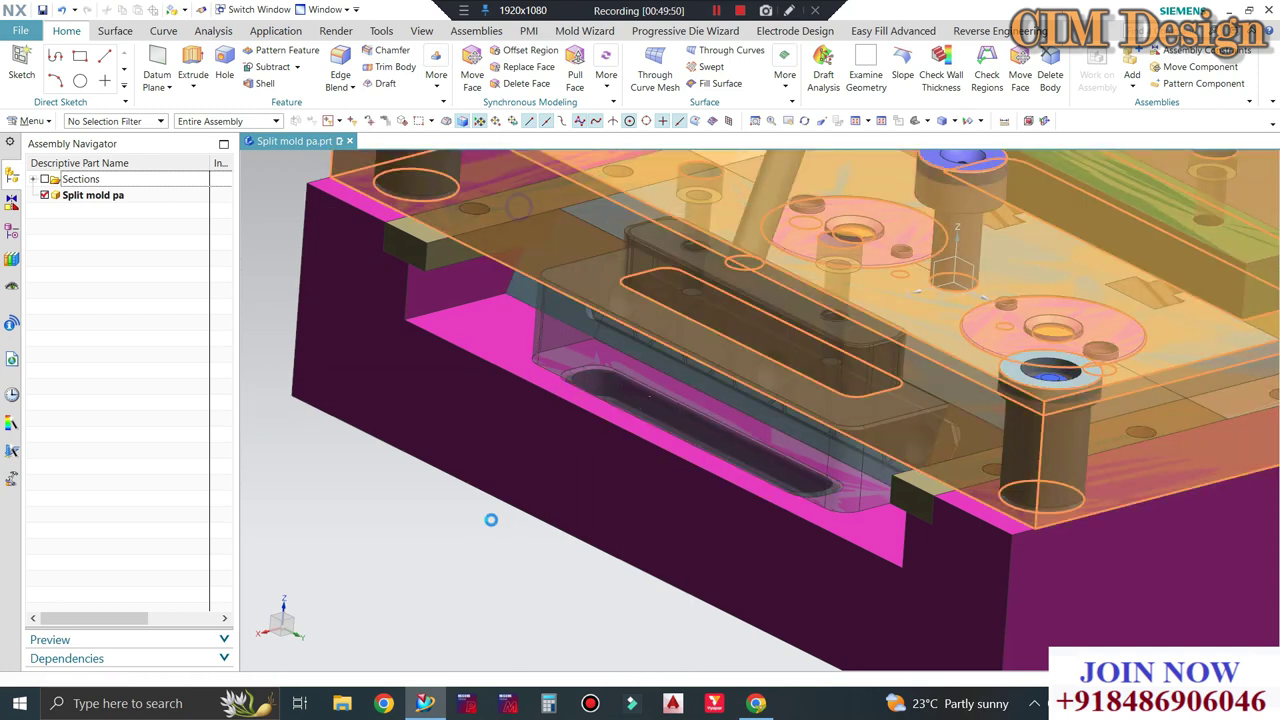
pyautogui.moveTo(571, 337); pyautogui.dragTo(595, 503, button='middle')
pyautogui.hotkey('ctrl', 'j')
pyautogui.click(595, 503)
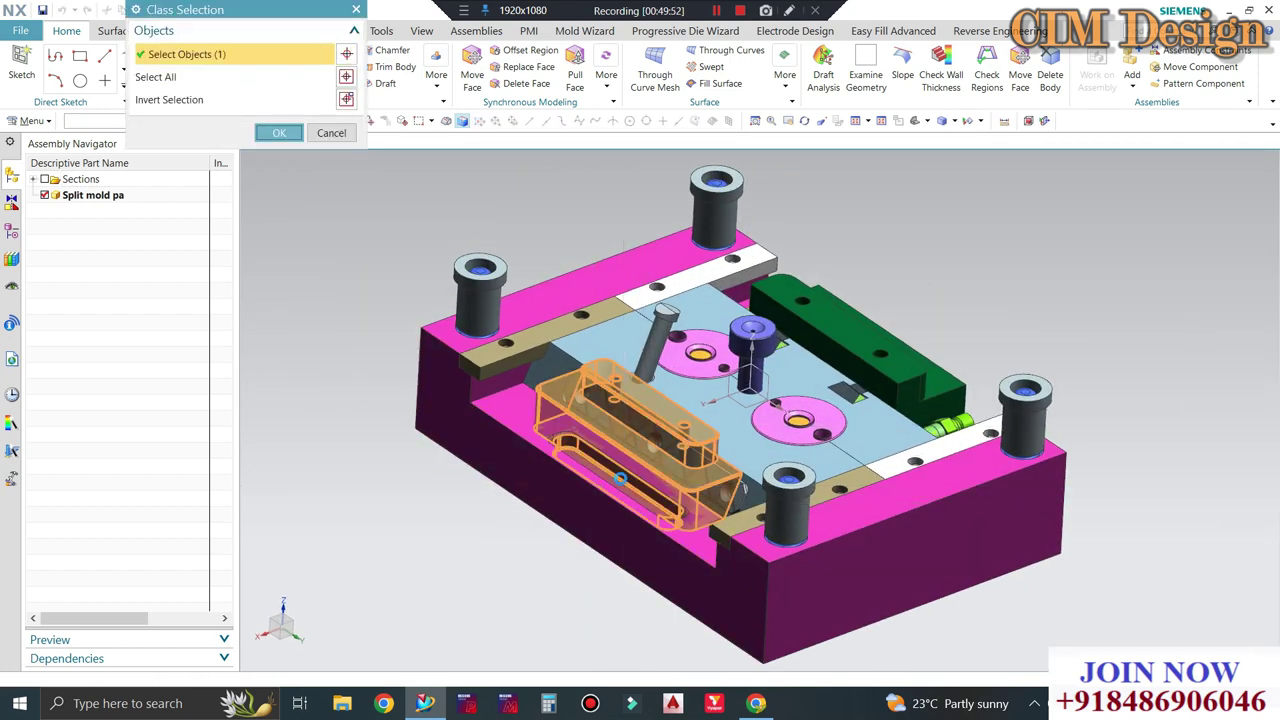
pyautogui.press('Return')
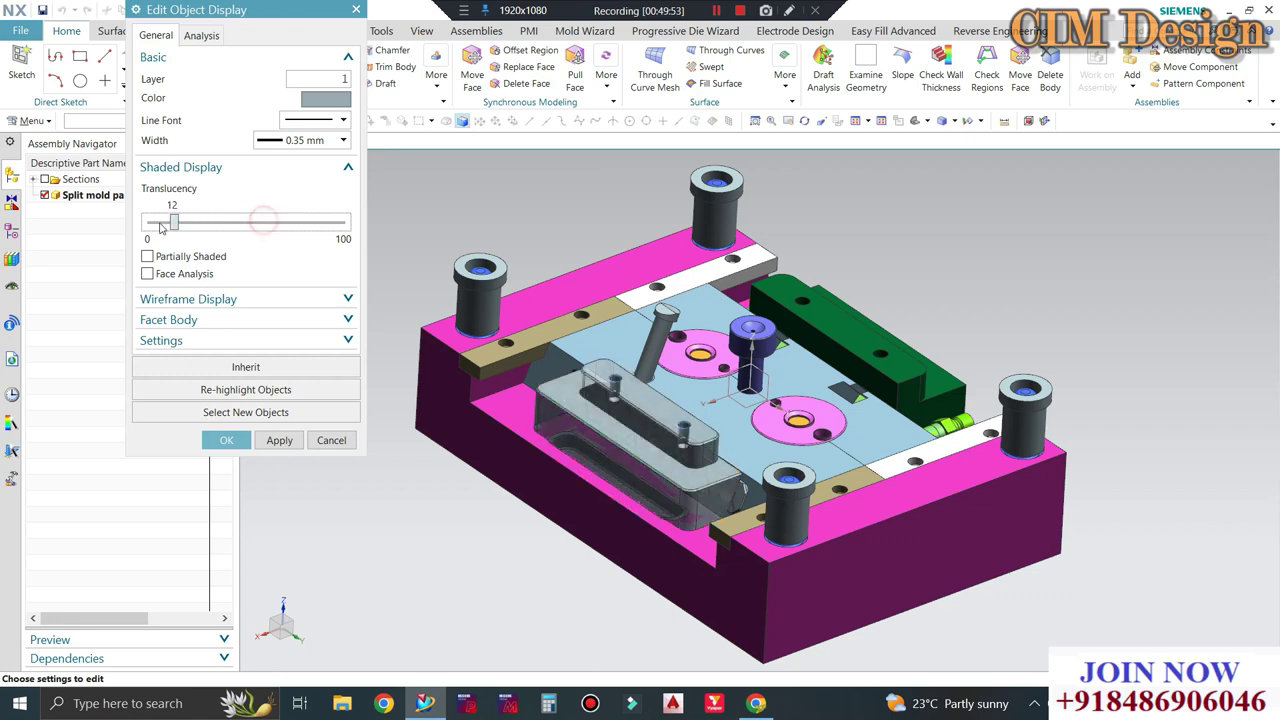
pyautogui.middleClick(362, 250)
pyautogui.moveTo(362, 250); pyautogui.dragTo(491, 457, button='middle')
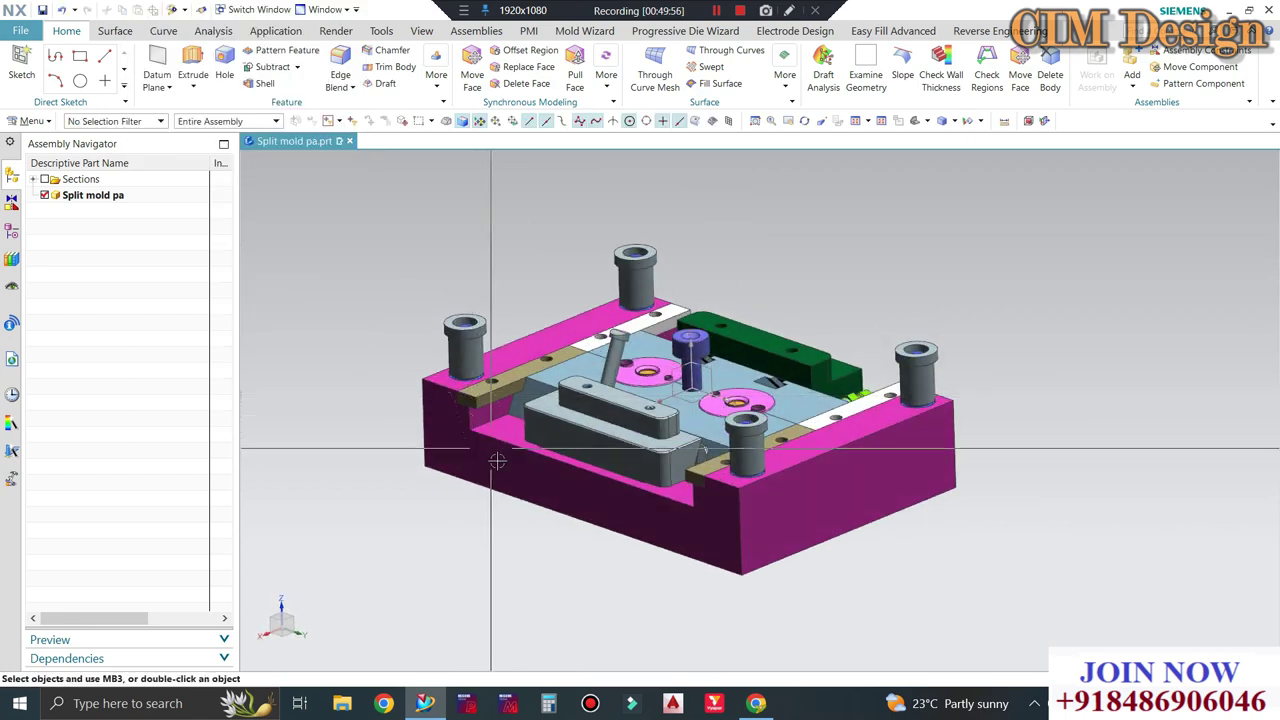
pyautogui.scroll(3, 595, 453)
pyautogui.moveTo(595, 453)
pyautogui.mouseDown(button='middle')
pyautogui.moveTo(610, 522)
pyautogui.moveTo(654, 423)
pyautogui.moveTo(596, 475)
pyautogui.mouseUp(button='middle')
pyautogui.scroll(3, 610, 522)
pyautogui.scroll(2, 637, 427)
# Round one long top edge of the slider block with a 1.5 mm edge blend.
pyautogui.moveTo(604, 441); pyautogui.dragTo(600, 438, button='middle')
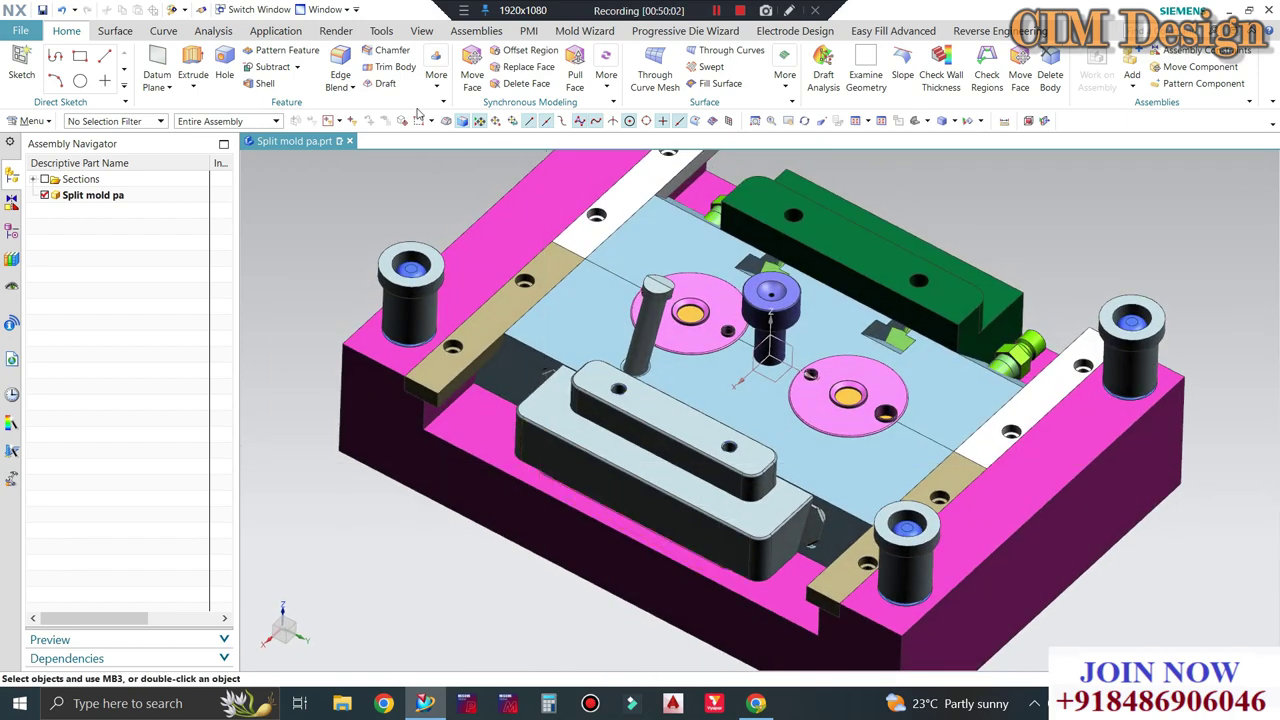
pyautogui.scroll(2, 521, 348)
pyautogui.click(521, 341)
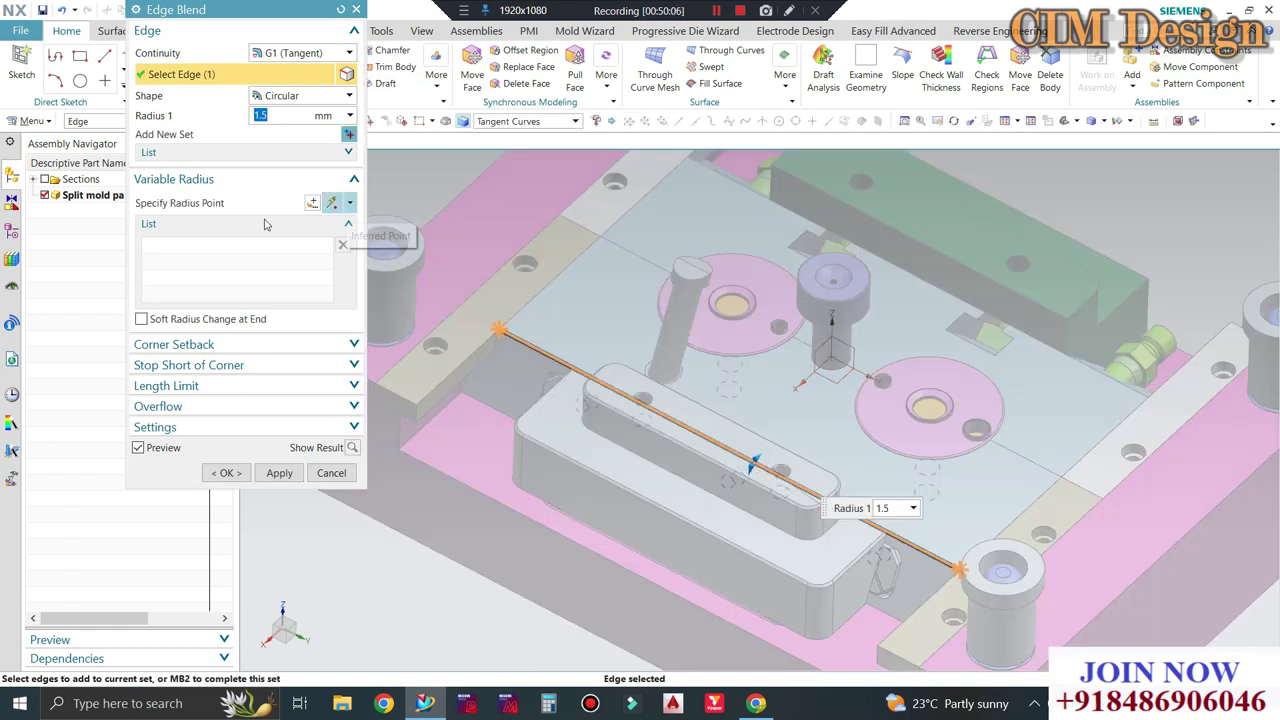
pyautogui.middleClick(265, 221)
pyautogui.middleClick(265, 221)
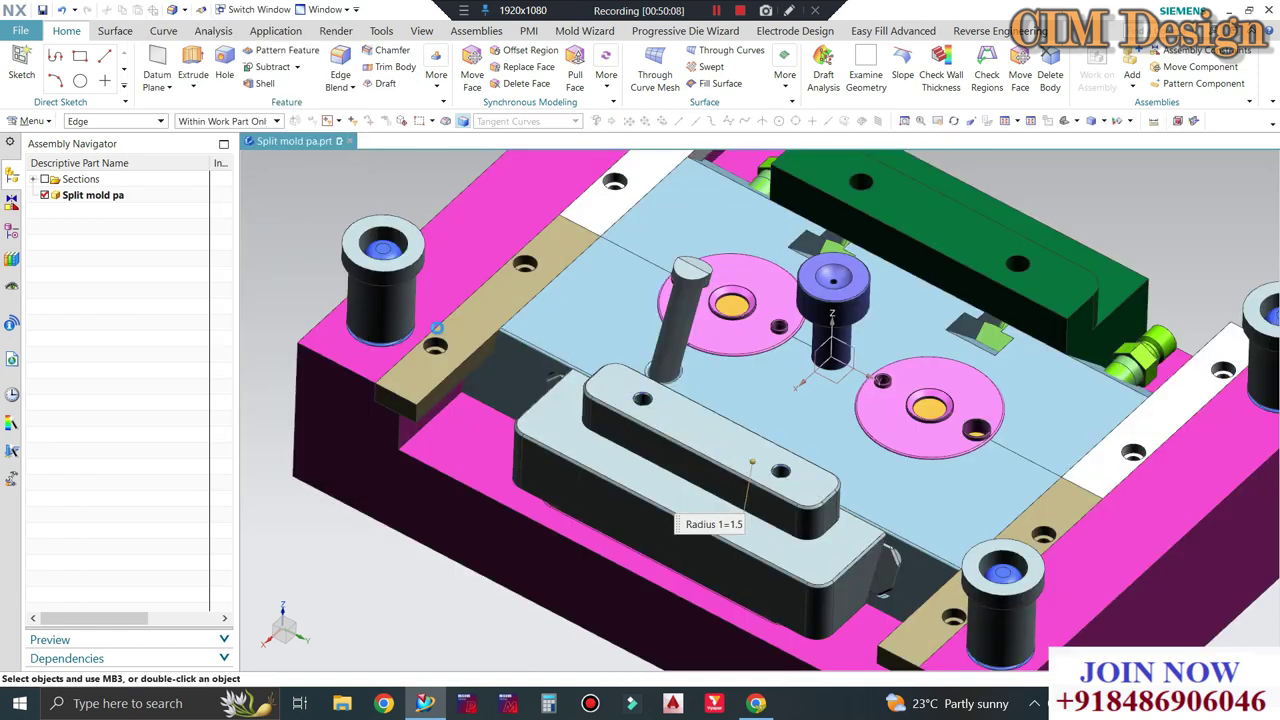
pyautogui.scroll(-2, 577, 349)
pyautogui.scroll(-1, 600, 390)
pyautogui.scroll(3, 555, 372)
pyautogui.scroll(3, 555, 372)
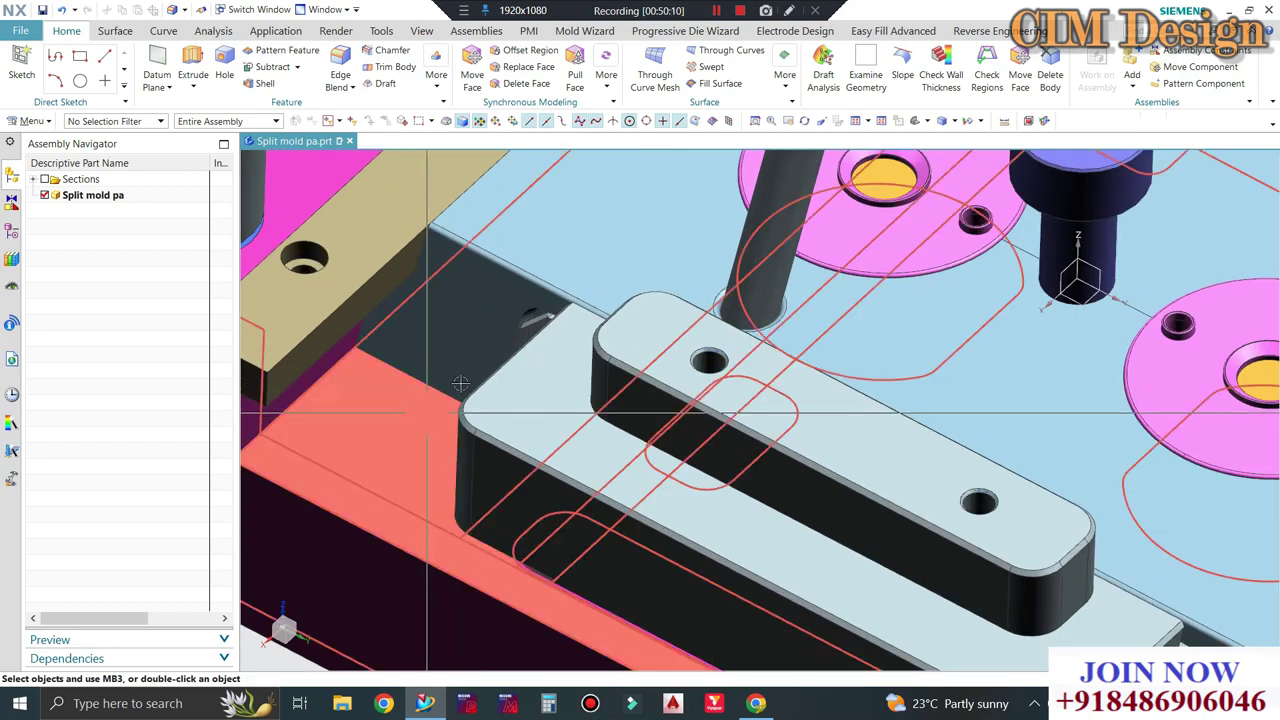
pyautogui.scroll(-3, 555, 372)
pyautogui.moveTo(555, 372); pyautogui.dragTo(545, 328, button='middle')
pyautogui.scroll(-3, 545, 328)
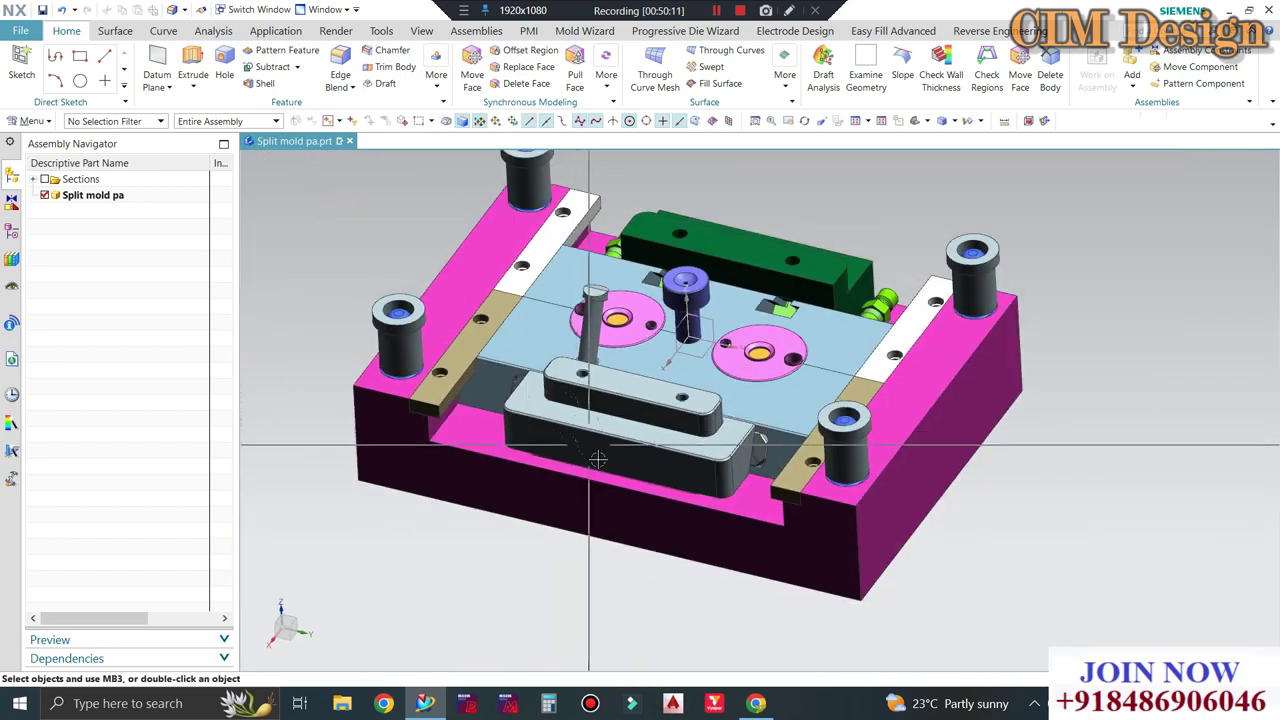
pyautogui.scroll(1, 600, 370)
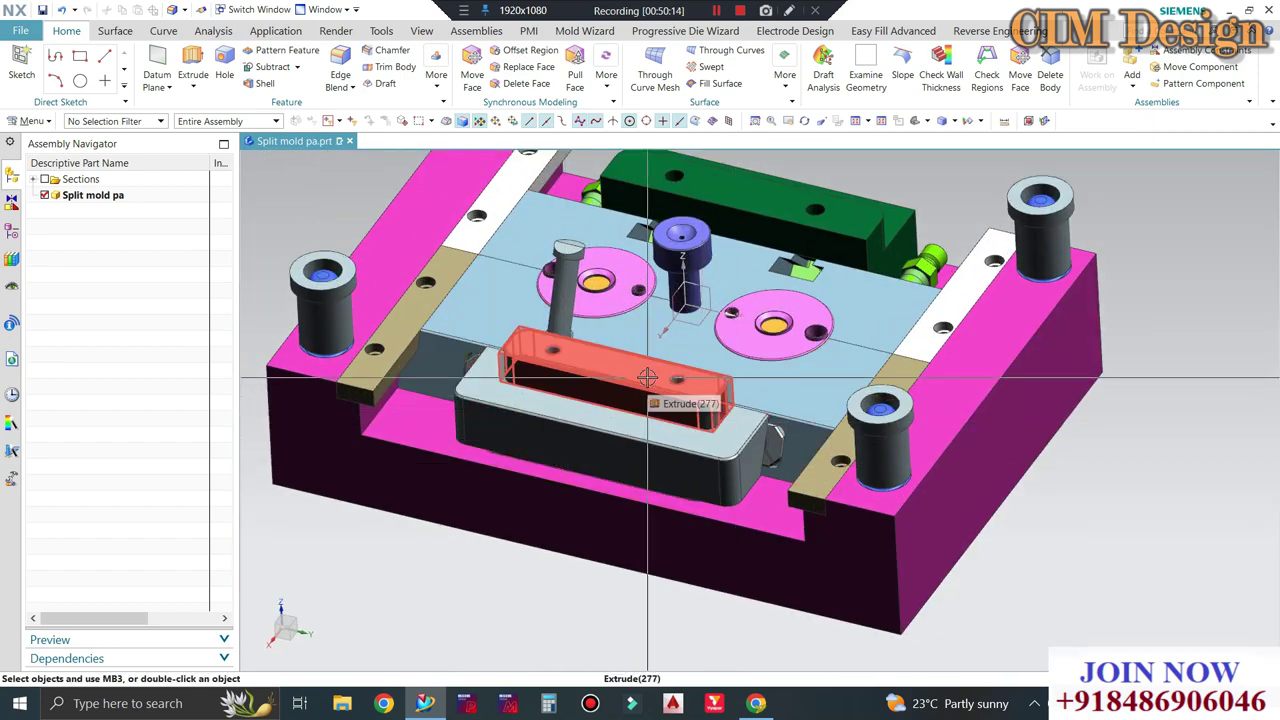
# Move the small plate on the slider 16.1 mm along the X direction.
pyautogui.click(488, 311)
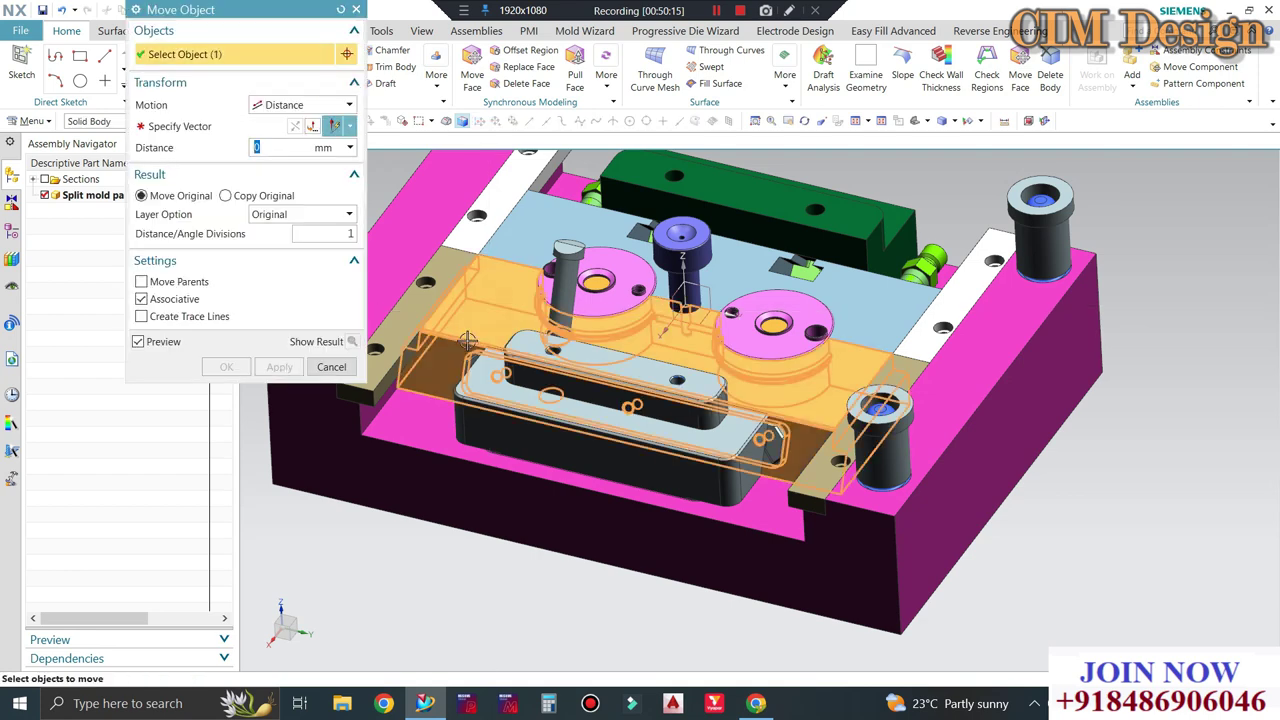
pyautogui.click(744, 428)
pyautogui.write('16.1')
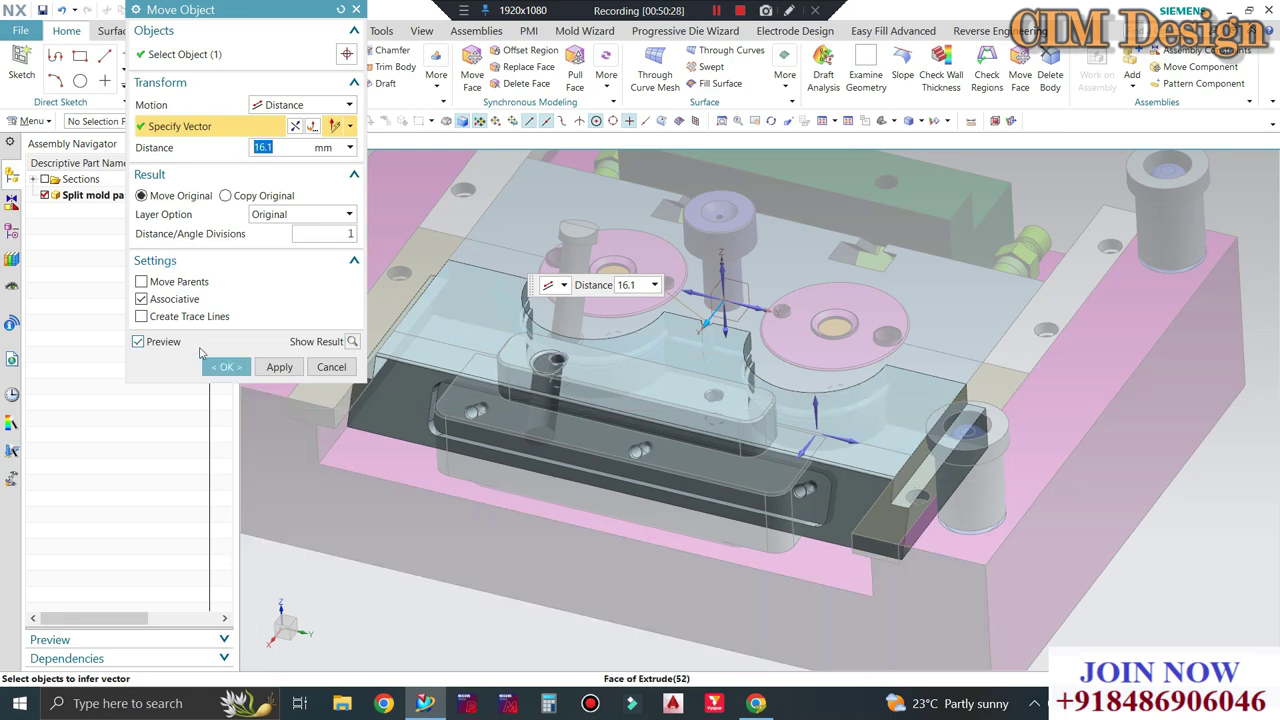
pyautogui.click(225, 367)
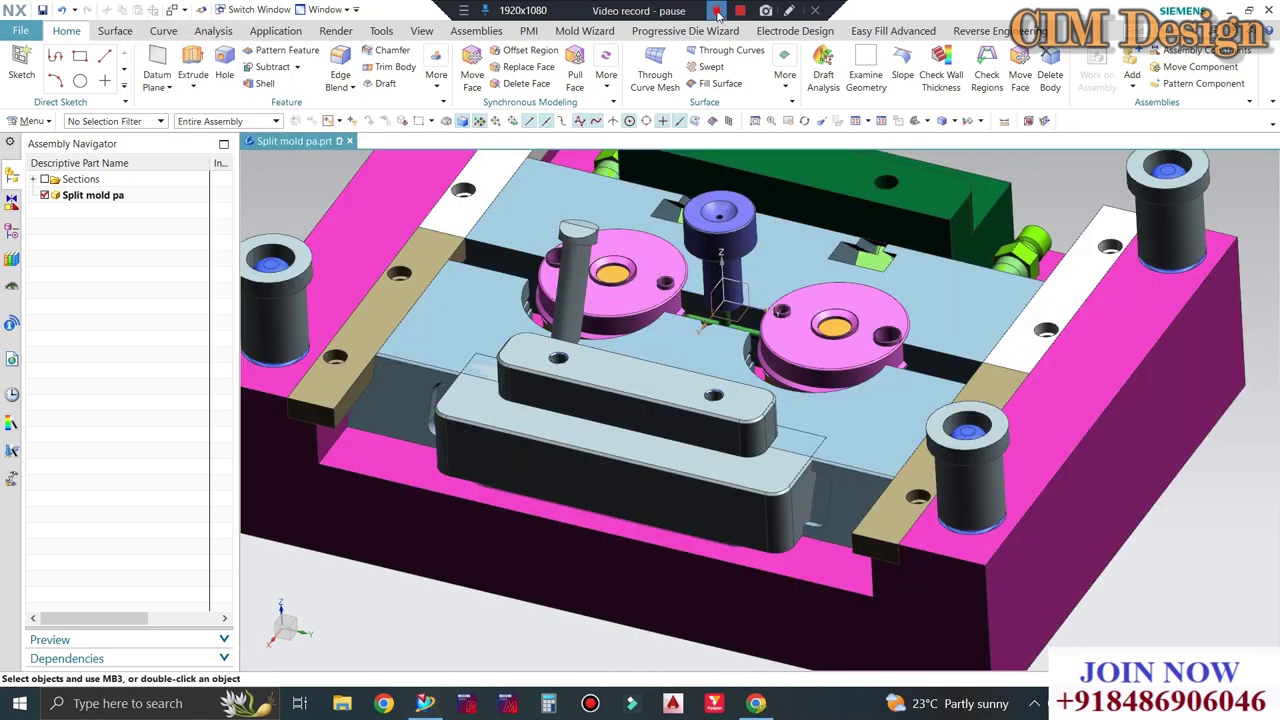
# Orbit and zoom around the mold to inspect the area around the slider.
pyautogui.moveTo(665, 385); pyautogui.dragTo(640, 393, button='middle')
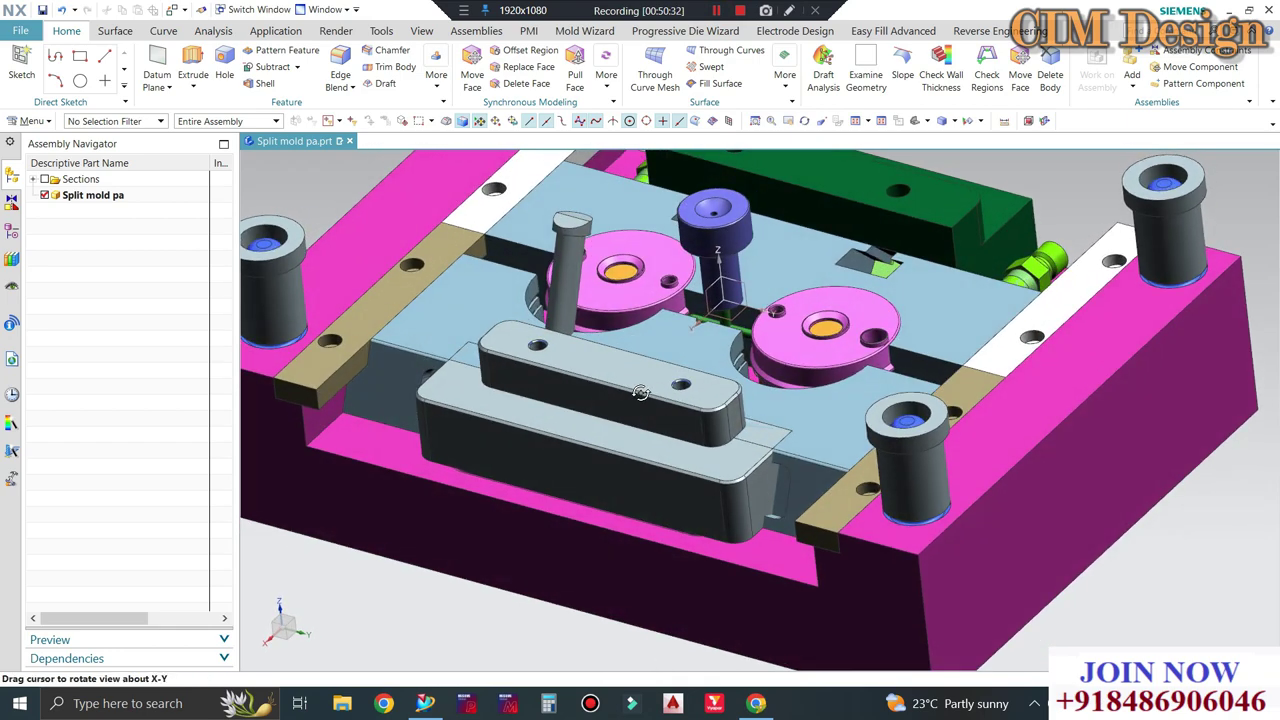
pyautogui.scroll(2, 514, 323)
pyautogui.scroll(2, 514, 323)
pyautogui.scroll(1, 565, 487)
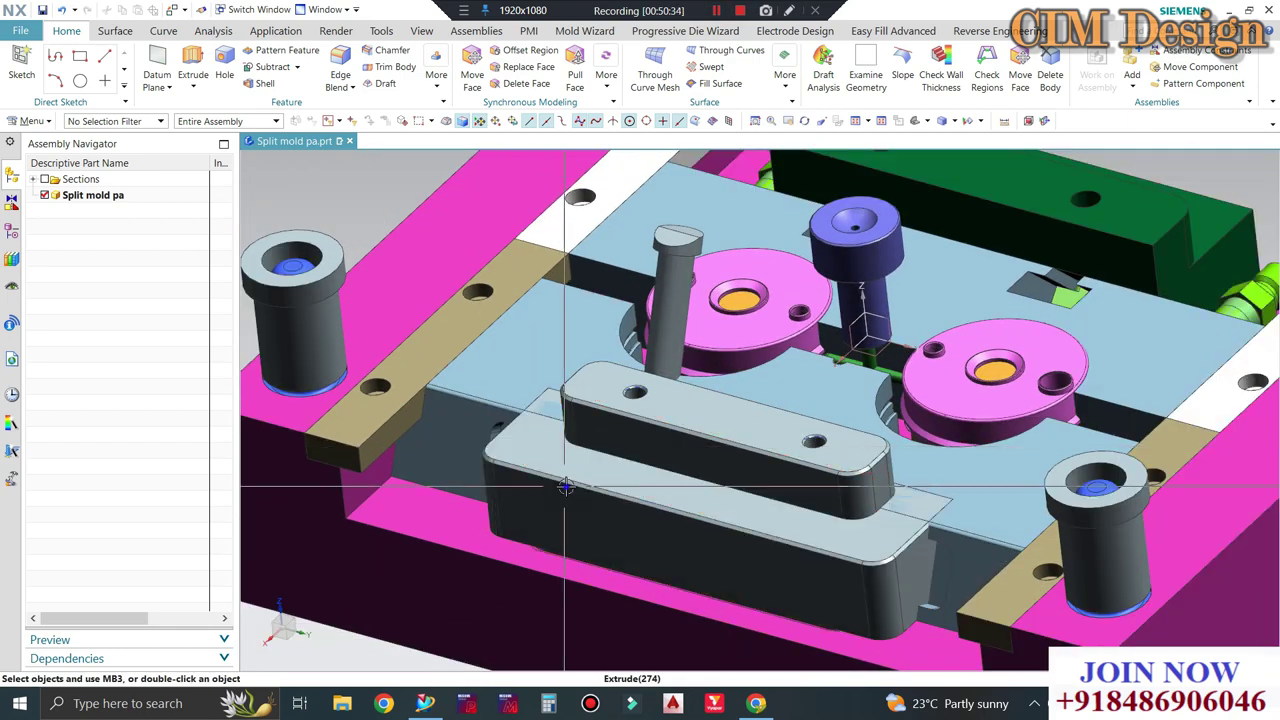
pyautogui.scroll(-2, 565, 487)
pyautogui.scroll(-2, 565, 487)
pyautogui.moveTo(565, 487); pyautogui.dragTo(574, 493, button='middle')
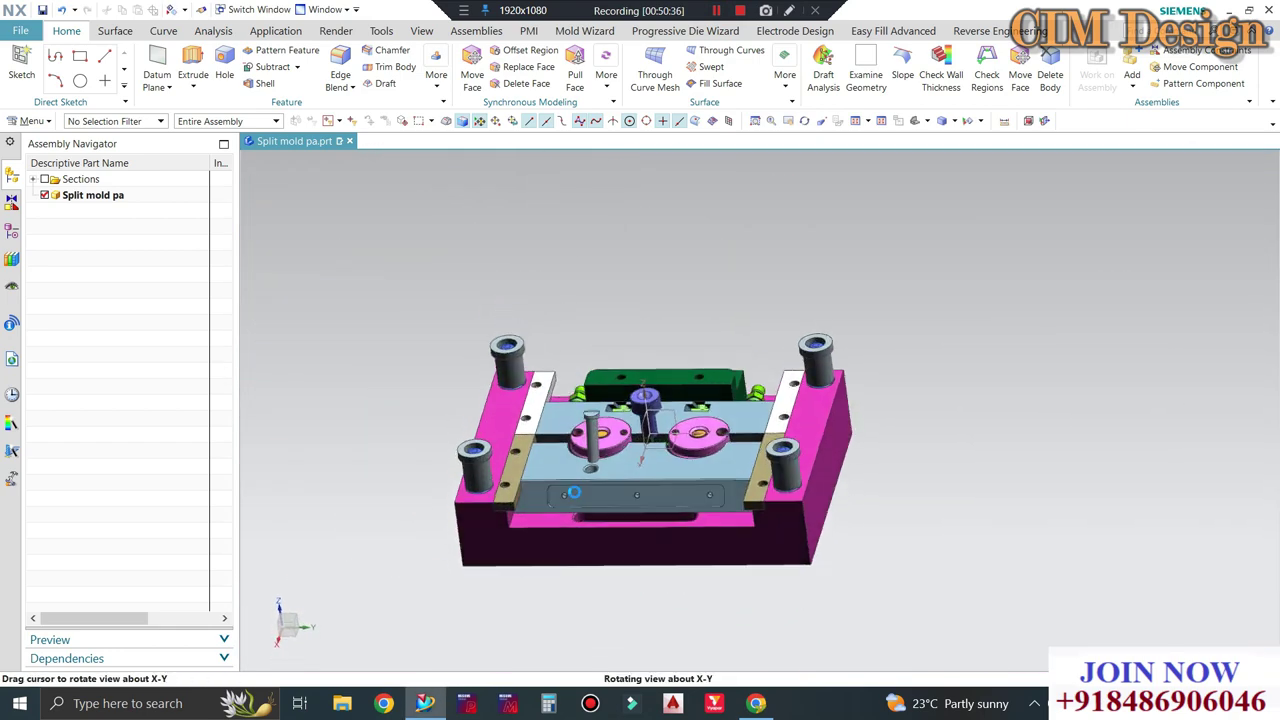
pyautogui.scroll(2, 574, 493)
pyautogui.scroll(2, 574, 493)
pyautogui.scroll(-1, 560, 423)
pyautogui.moveTo(560, 423); pyautogui.dragTo(593, 458, button='middle')
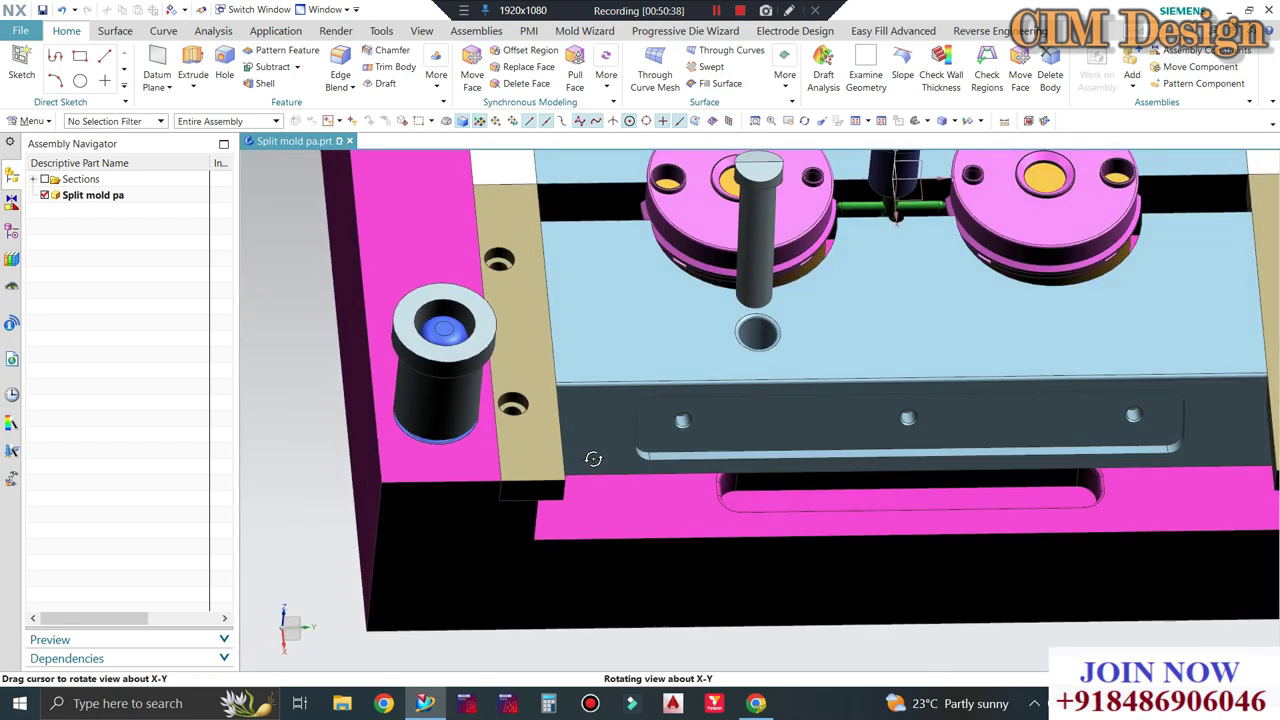
pyautogui.scroll(-5, 593, 458)
# Switch to Top view and begin selecting mold parts to hide with Ctrl+B.
pyautogui.hotkey('ctrl', 'alt', 't')
pyautogui.scroll(3, 591, 481)
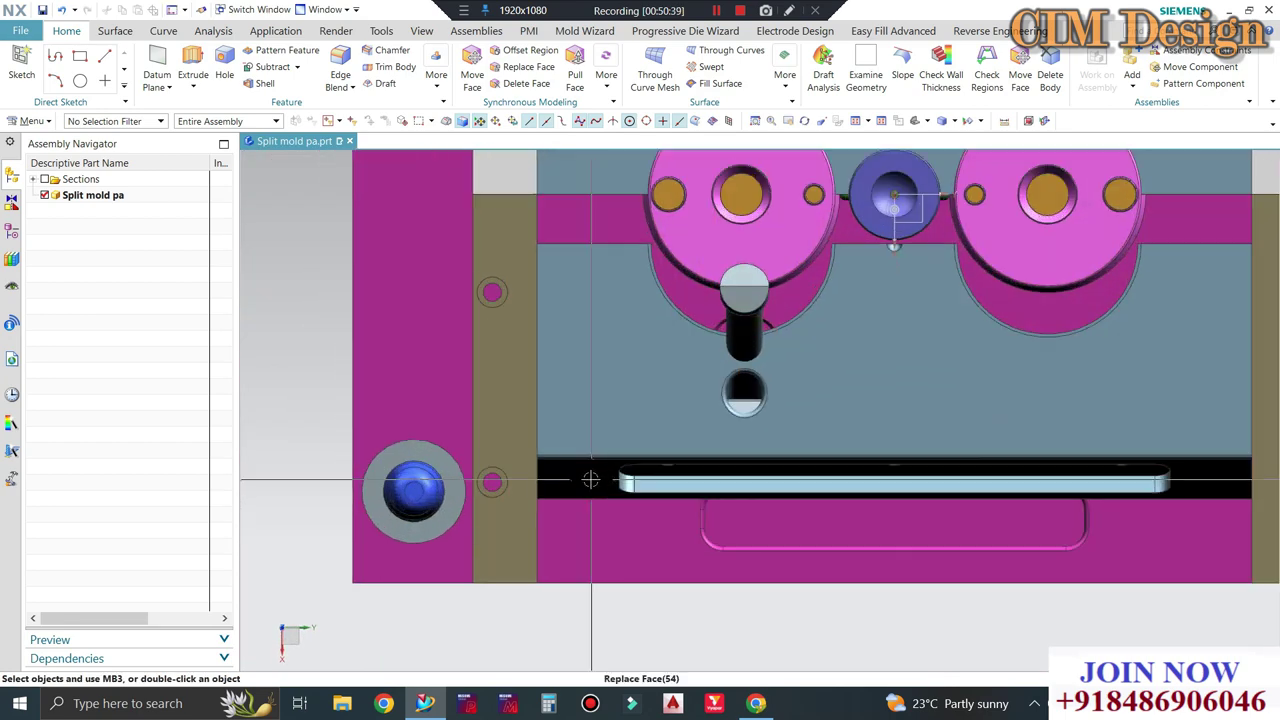
pyautogui.scroll(2, 591, 481)
pyautogui.scroll(2, 590, 495)
pyautogui.scroll(-1, 590, 514)
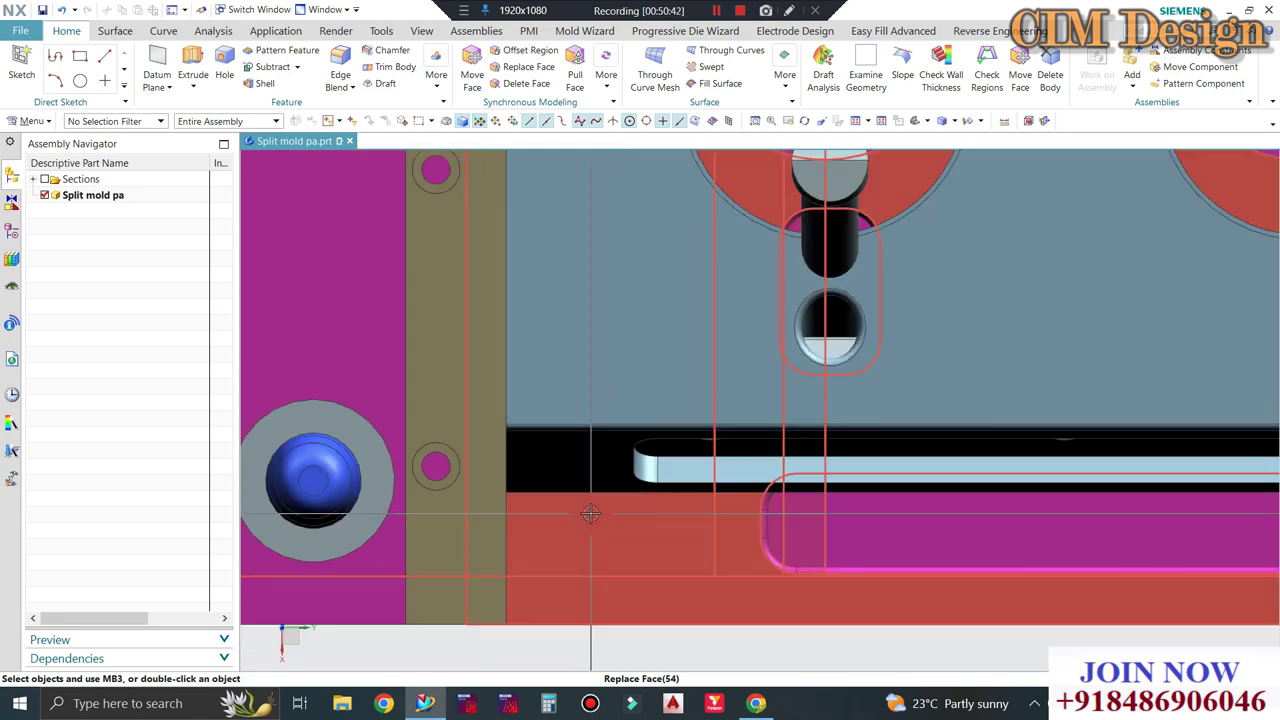
pyautogui.scroll(-2, 590, 514)
pyautogui.scroll(2, 595, 504)
pyautogui.scroll(2, 600, 494)
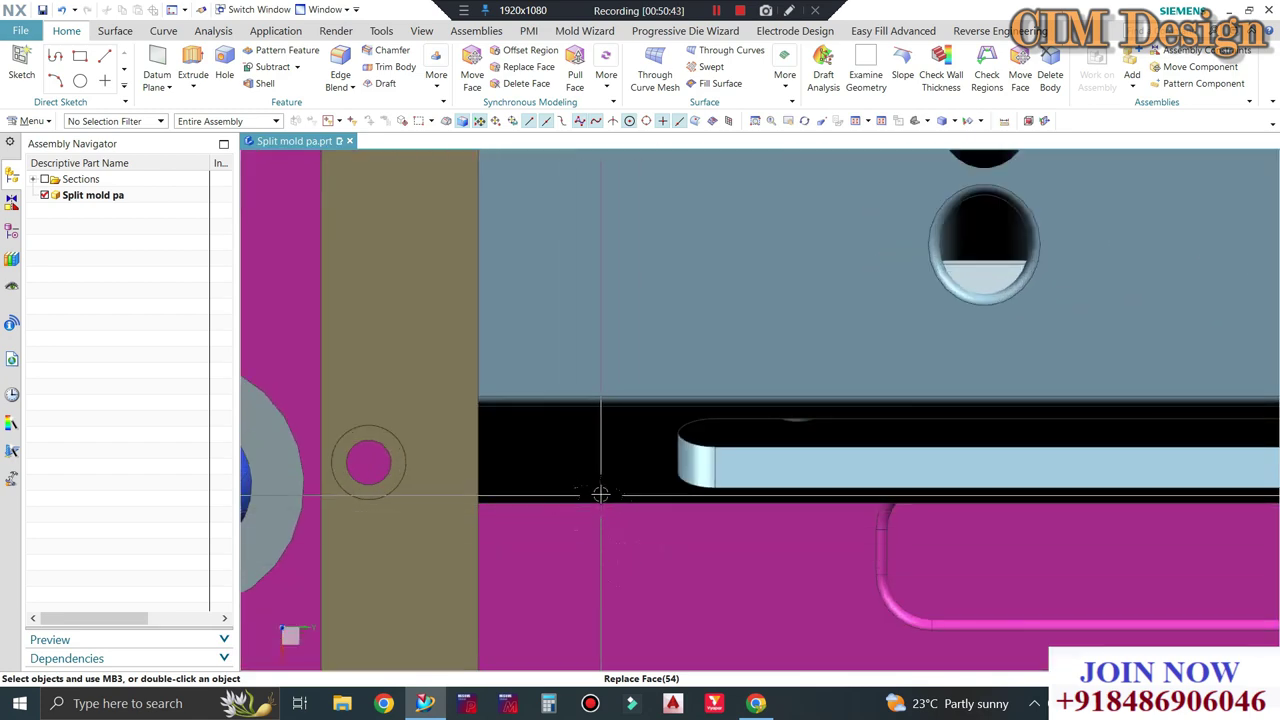
pyautogui.scroll(-2, 600, 494)
pyautogui.scroll(-1, 598, 500)
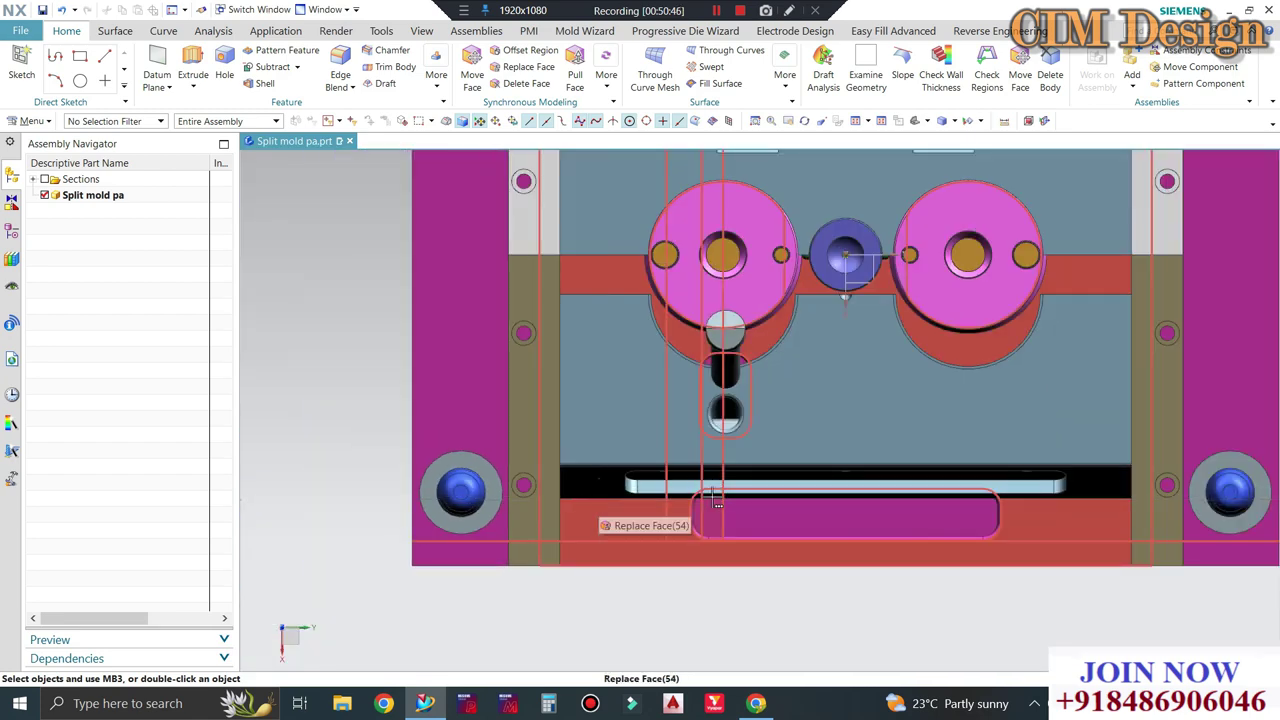
pyautogui.scroll(-1, 716, 503)
pyautogui.scroll(2, 1010, 483)
pyautogui.scroll(-2, 940, 480)
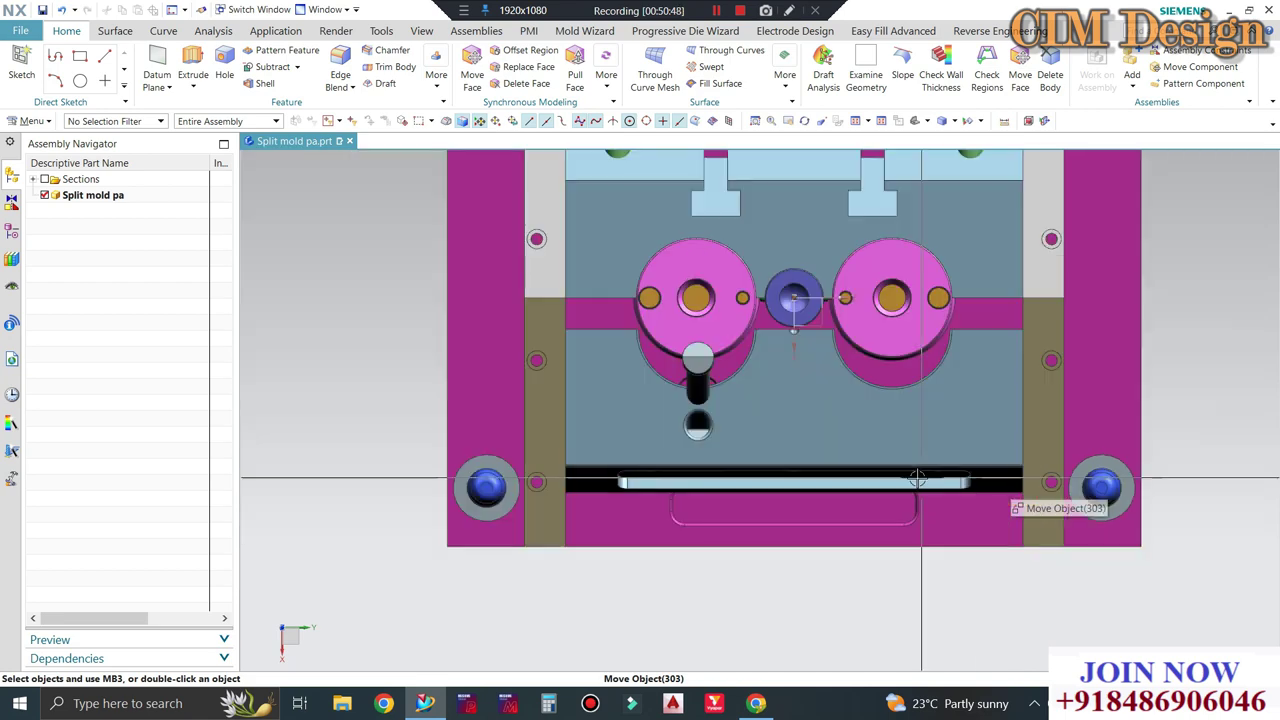
pyautogui.hotkey('ctrl', 'b')
# Hide everything except the pink plate, the slider block and one round insert.
pyautogui.click(656, 515)
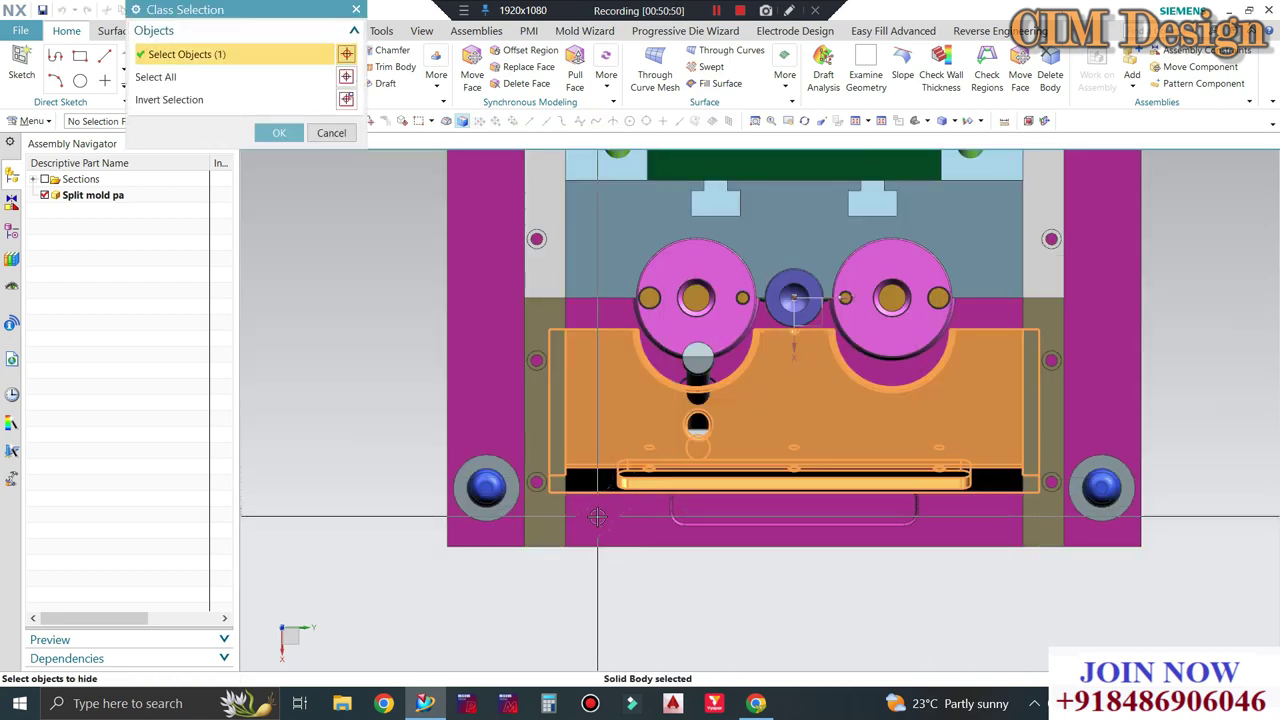
pyautogui.click(670, 371)
pyautogui.click(676, 344)
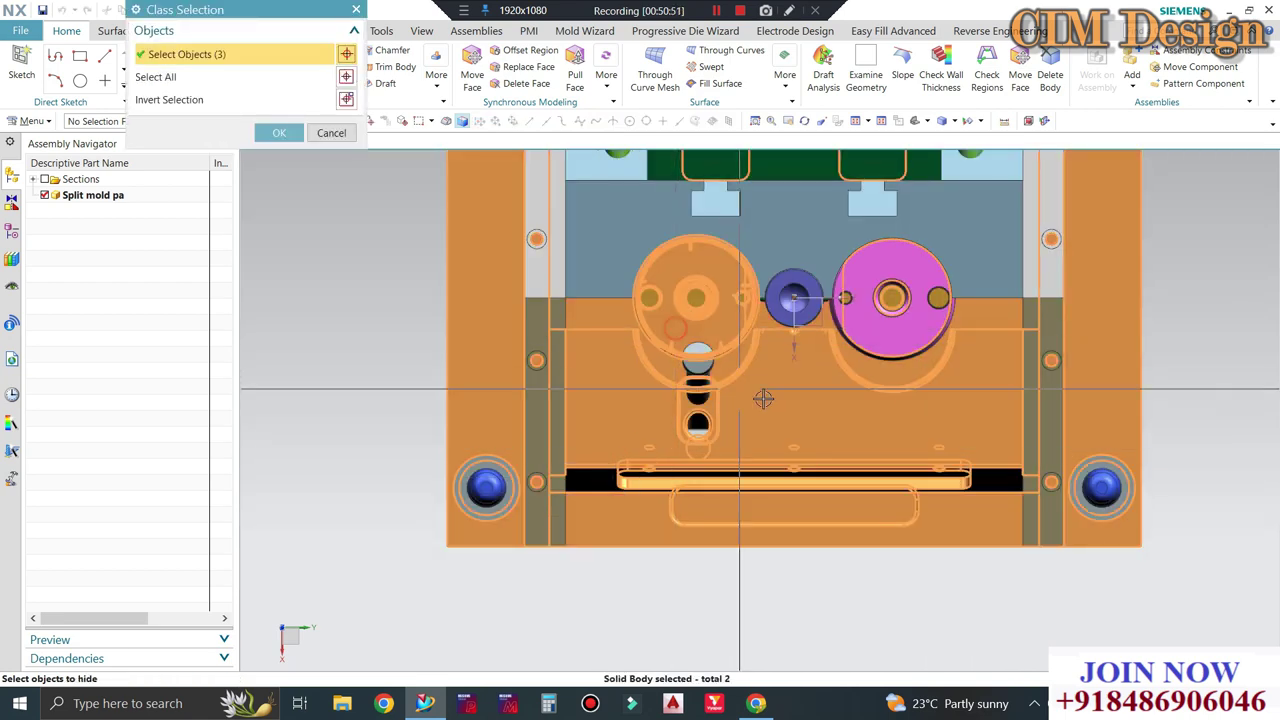
pyautogui.click(763, 449)
pyautogui.scroll(-2, 763, 449)
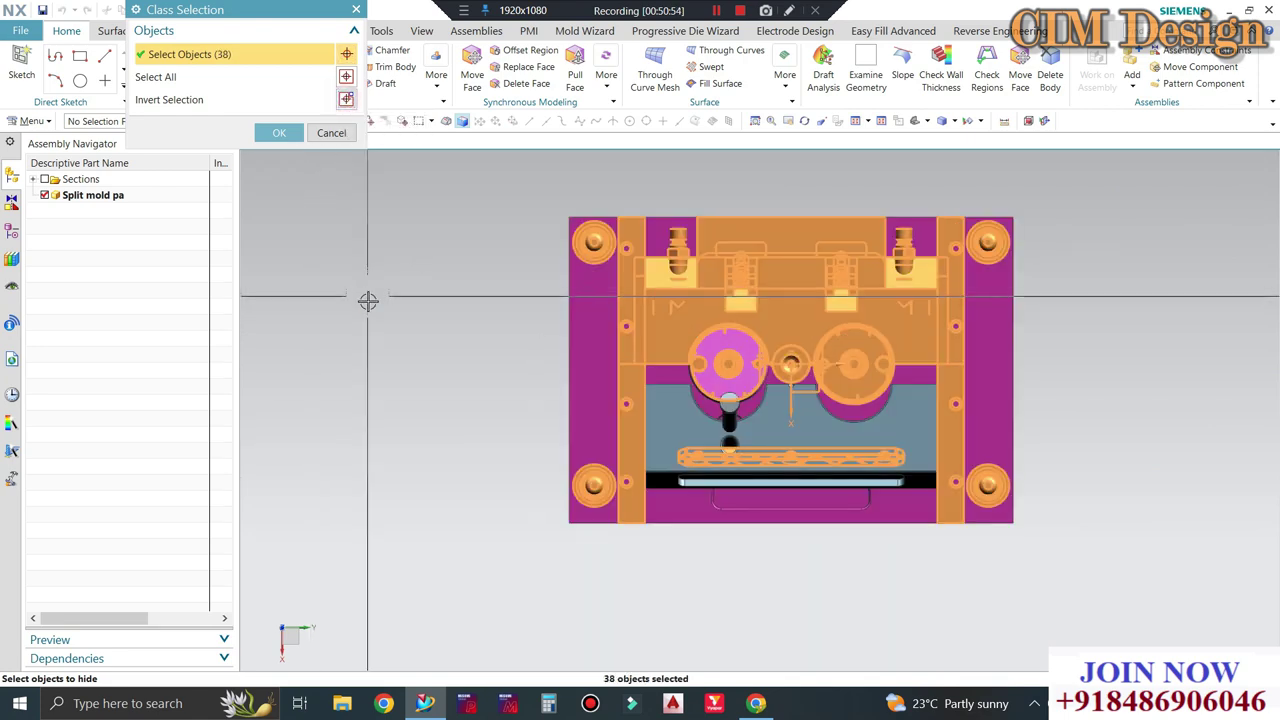
pyautogui.middleClick(423, 406)
# Hide the pin, orbit the remaining plate in 3D, then return to a flat top view.
pyautogui.moveTo(423, 406); pyautogui.dragTo(491, 409, button='middle')
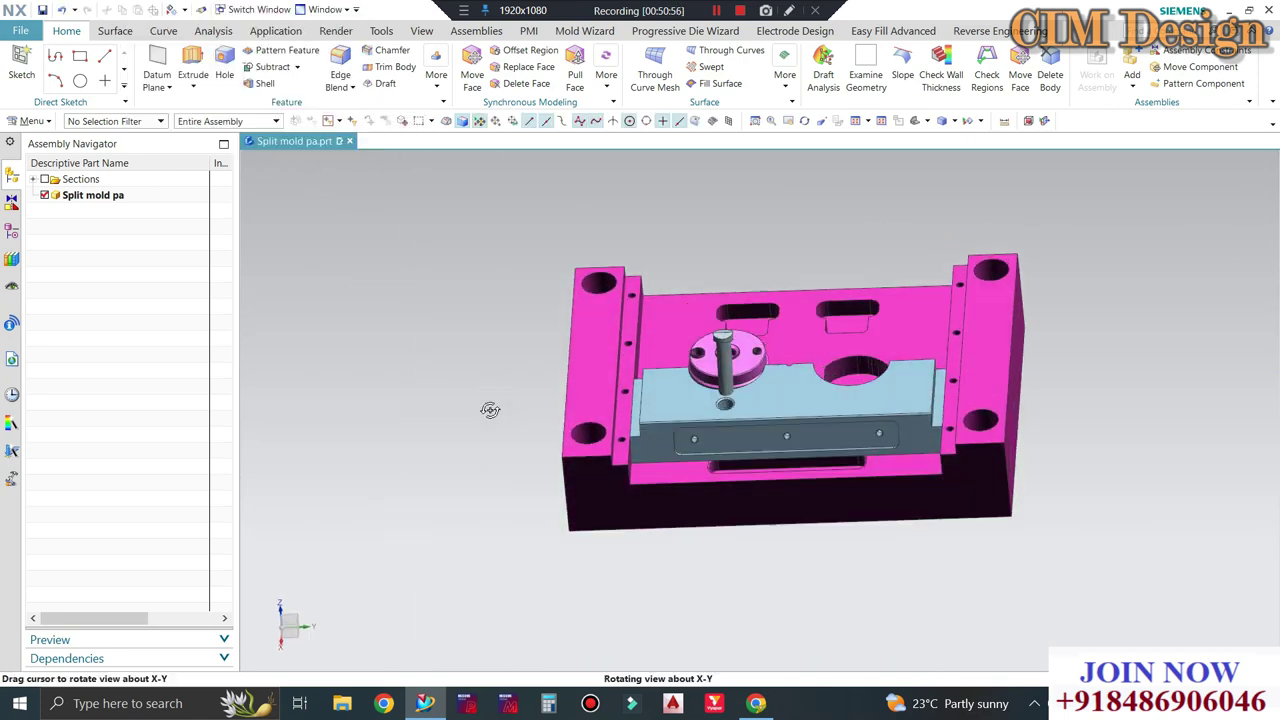
pyautogui.scroll(2, 737, 395)
pyautogui.scroll(2, 760, 370)
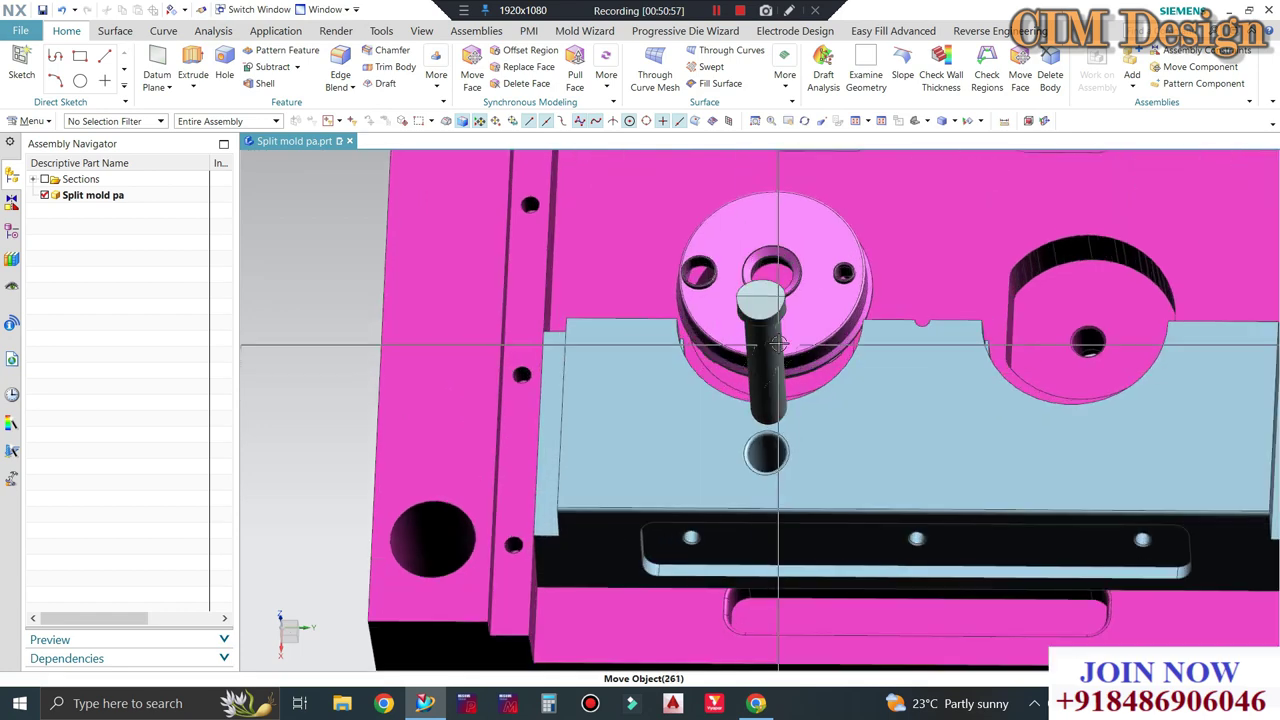
pyautogui.hotkey('ctrl', 'z')
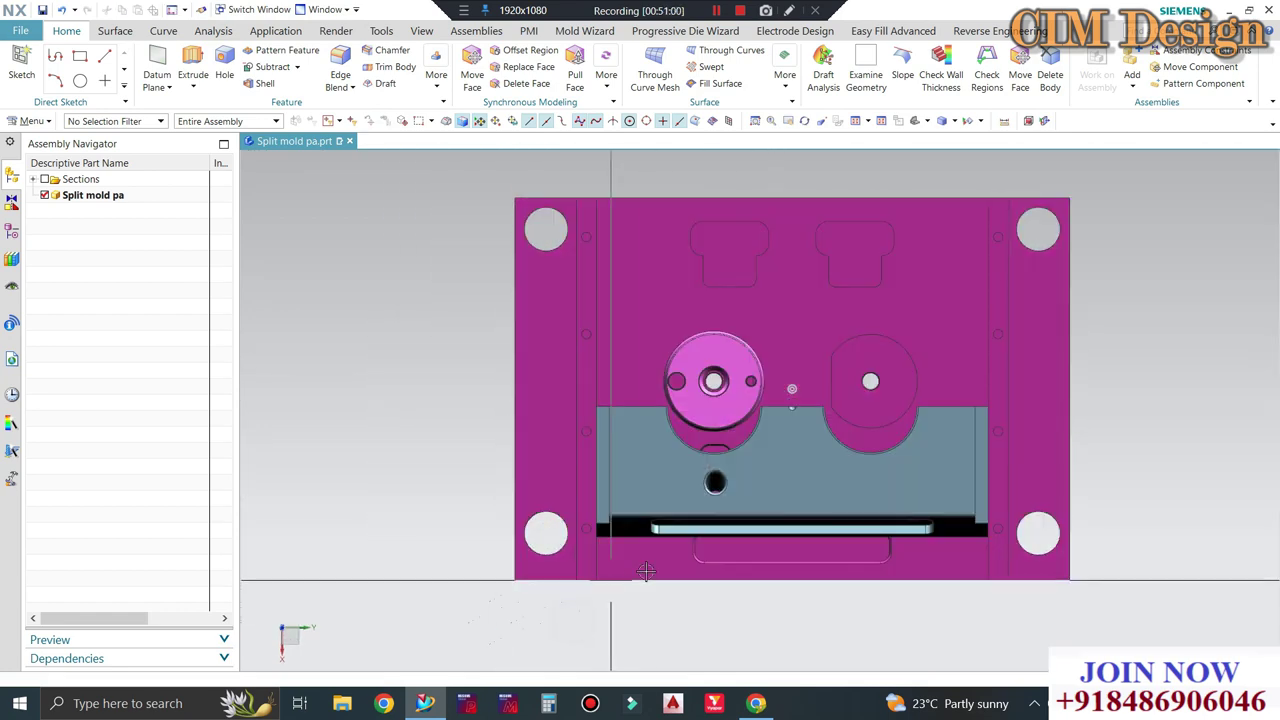
pyautogui.scroll(2, 668, 558)
pyautogui.scroll(-3, 668, 558)
pyautogui.moveTo(606, 571)
pyautogui.mouseDown(button='middle')
pyautogui.moveTo(599, 488)
pyautogui.moveTo(551, 386)
pyautogui.mouseUp(button='middle')
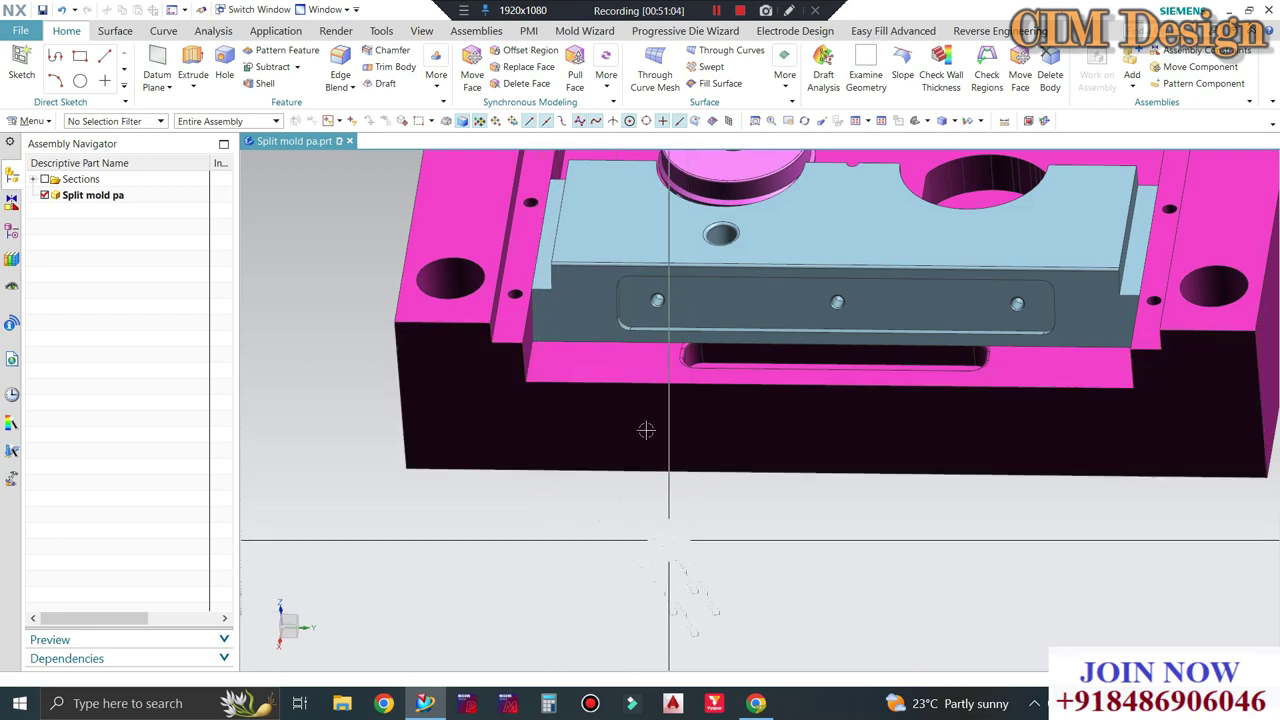
pyautogui.moveTo(593, 294)
pyautogui.mouseDown(button='middle')
pyautogui.moveTo(600, 543)
pyautogui.moveTo(663, 389)
pyautogui.moveTo(686, 432)
pyautogui.mouseUp(button='middle')
pyautogui.scroll(-3, 600, 543)
pyautogui.scroll(3, 554, 469)
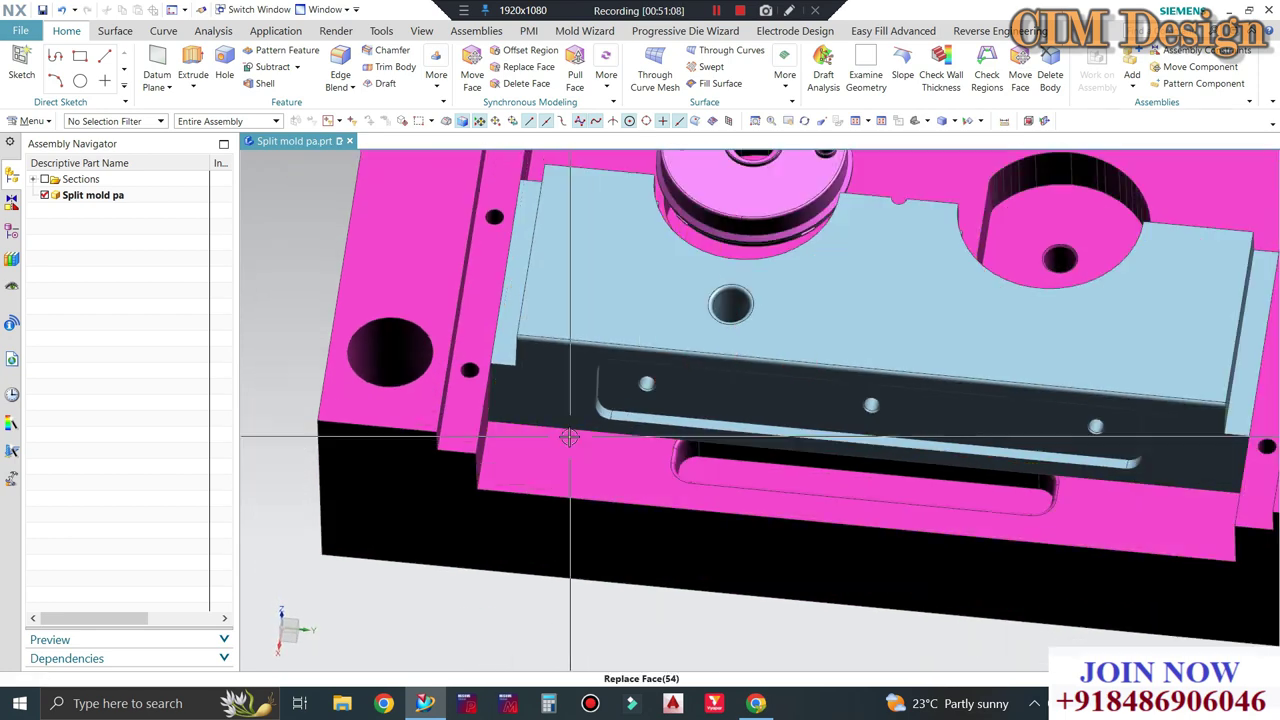
pyautogui.moveTo(554, 469)
pyautogui.mouseDown(button='middle')
pyautogui.moveTo(700, 500)
pyautogui.moveTo(683, 534)
pyautogui.moveTo(540, 540)
pyautogui.mouseUp(button='middle')
pyautogui.scroll(5, 646, 487)
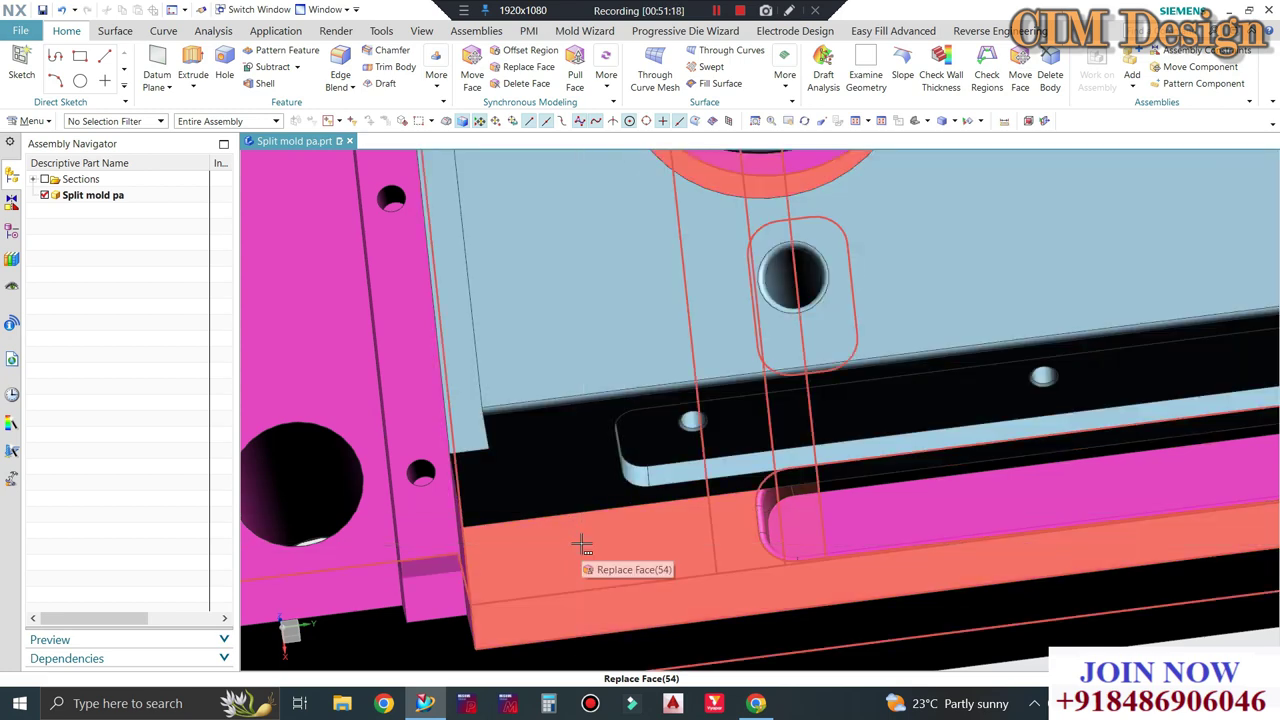
pyautogui.press('F8')
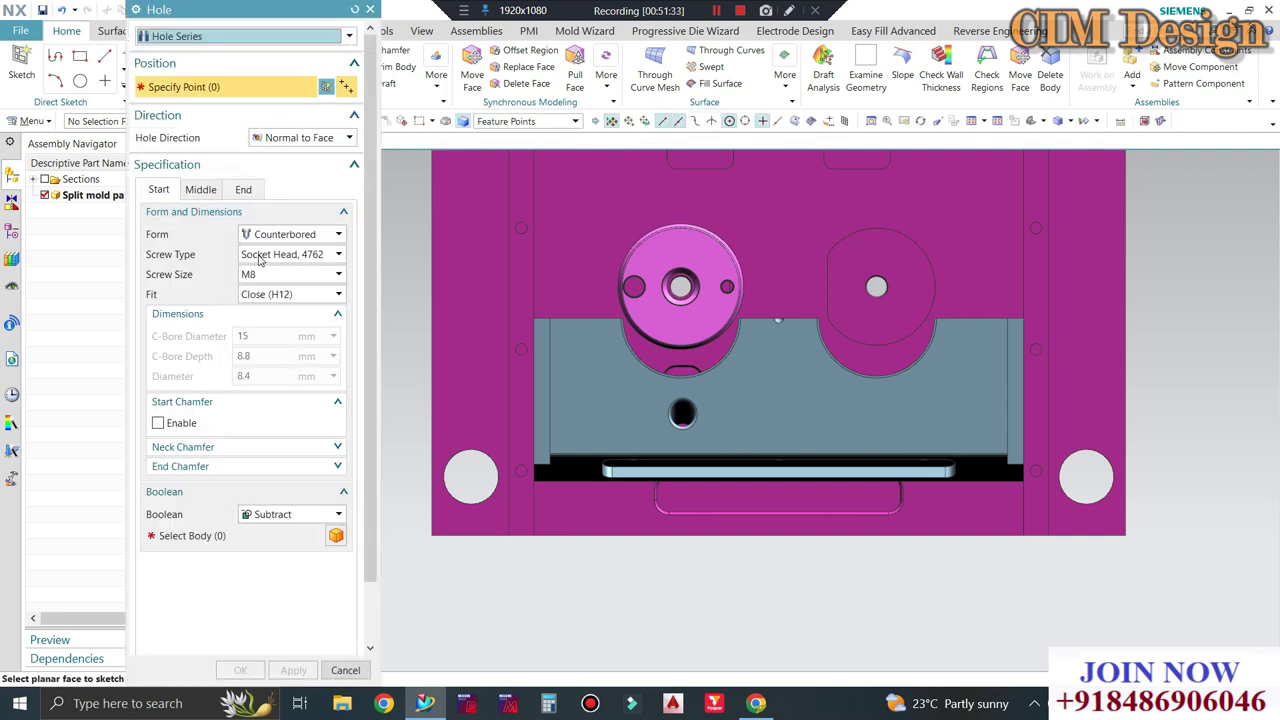
pyautogui.click(262, 276)
pyautogui.click(267, 348)
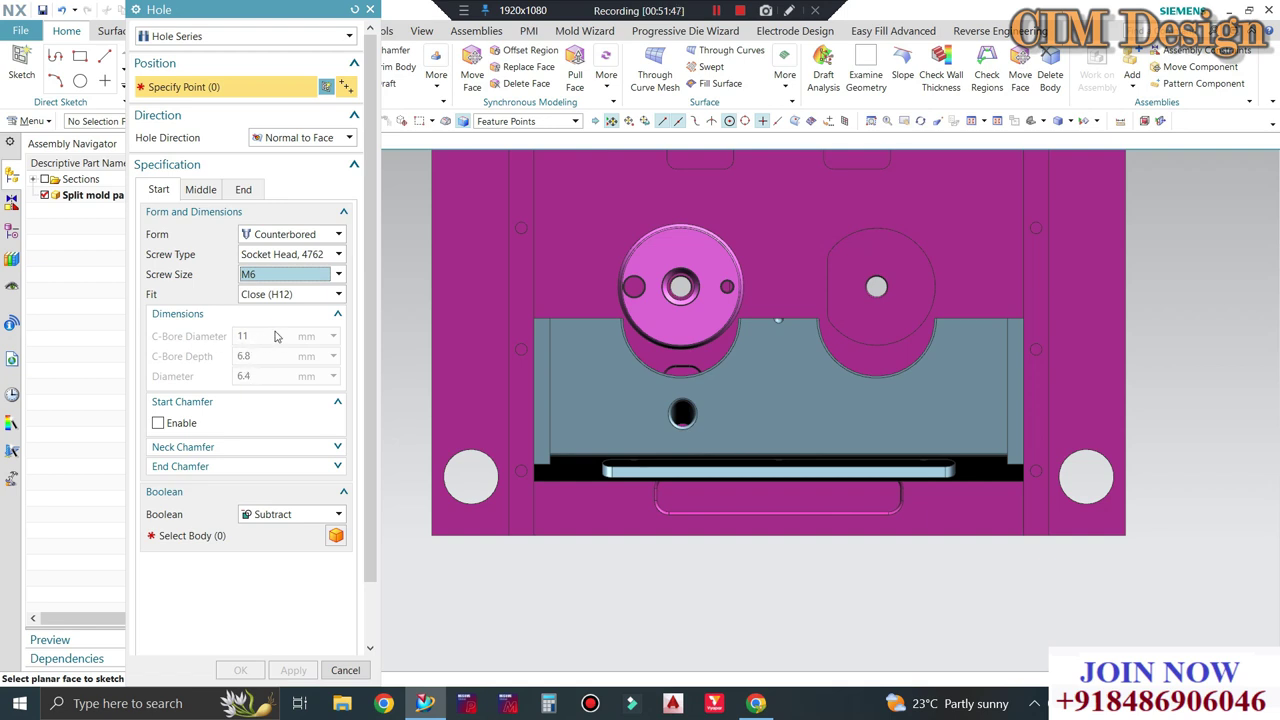
pyautogui.press('Escape')
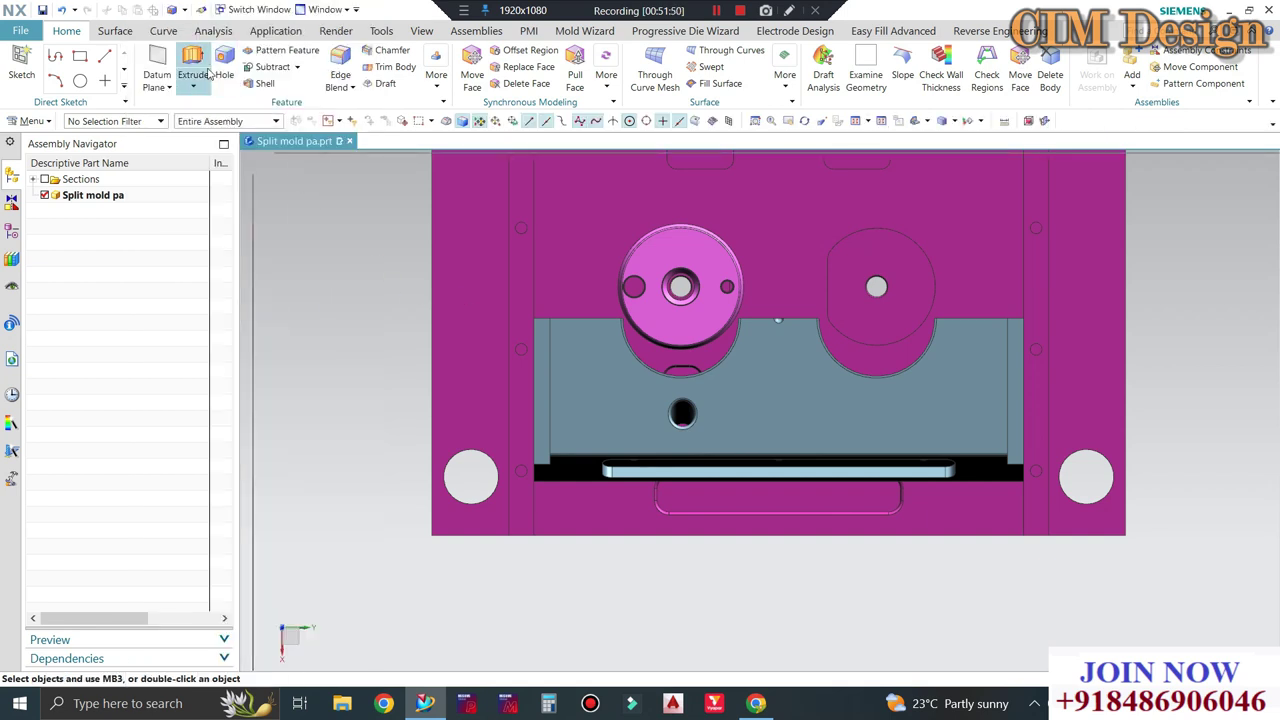
# Start an extrude sketch on the pink plate face, leaving the profile tool.
pyautogui.click(193, 75)
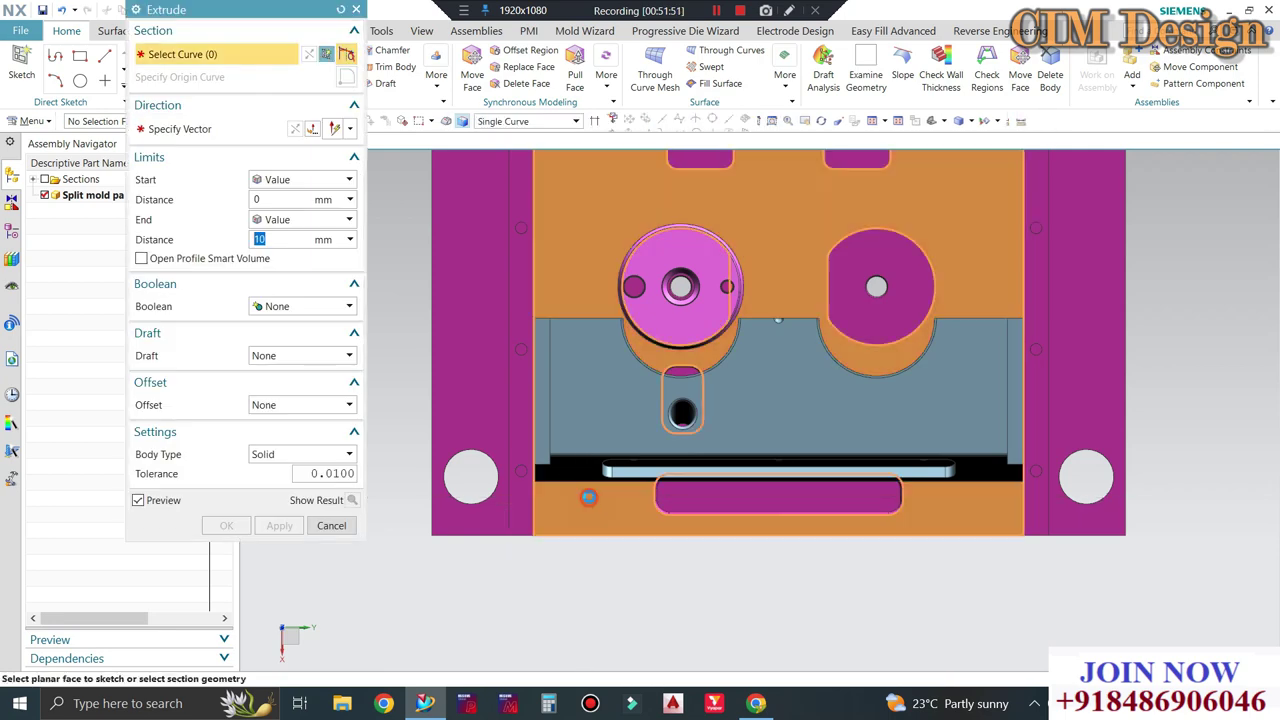
pyautogui.click(713, 479)
pyautogui.scroll(2, 626, 557)
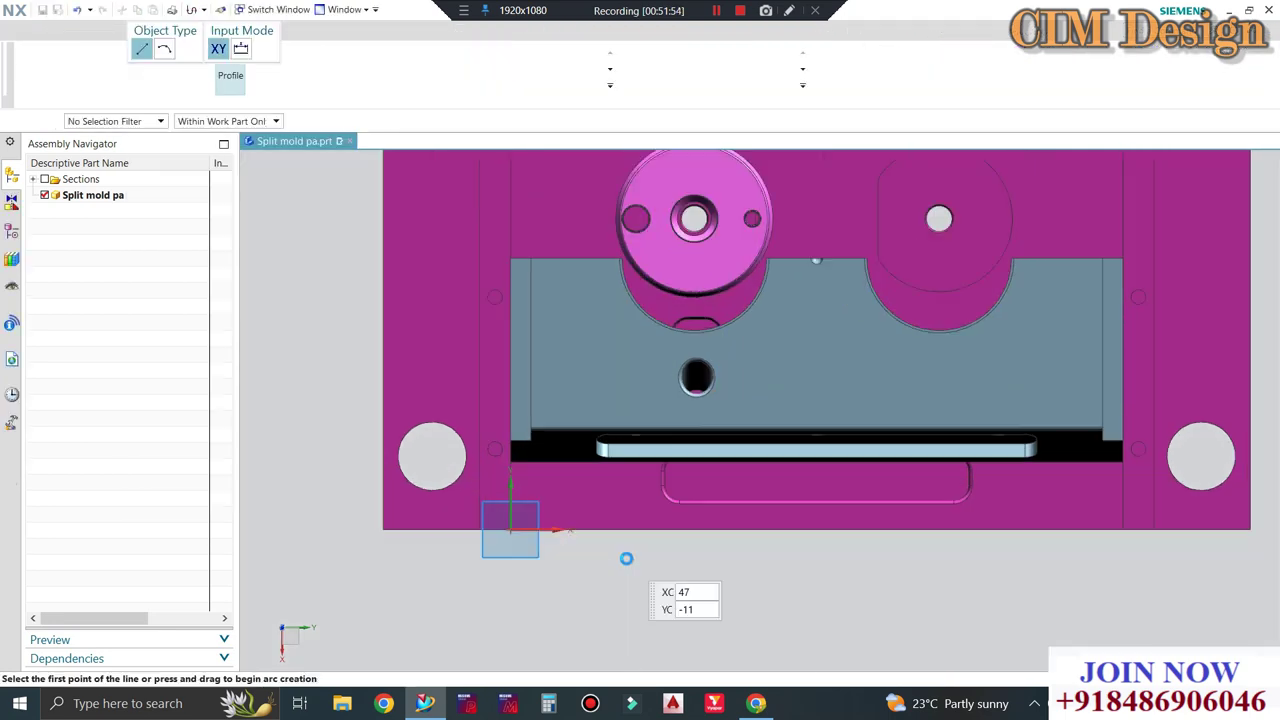
pyautogui.scroll(3, 626, 557)
pyautogui.press('Escape')
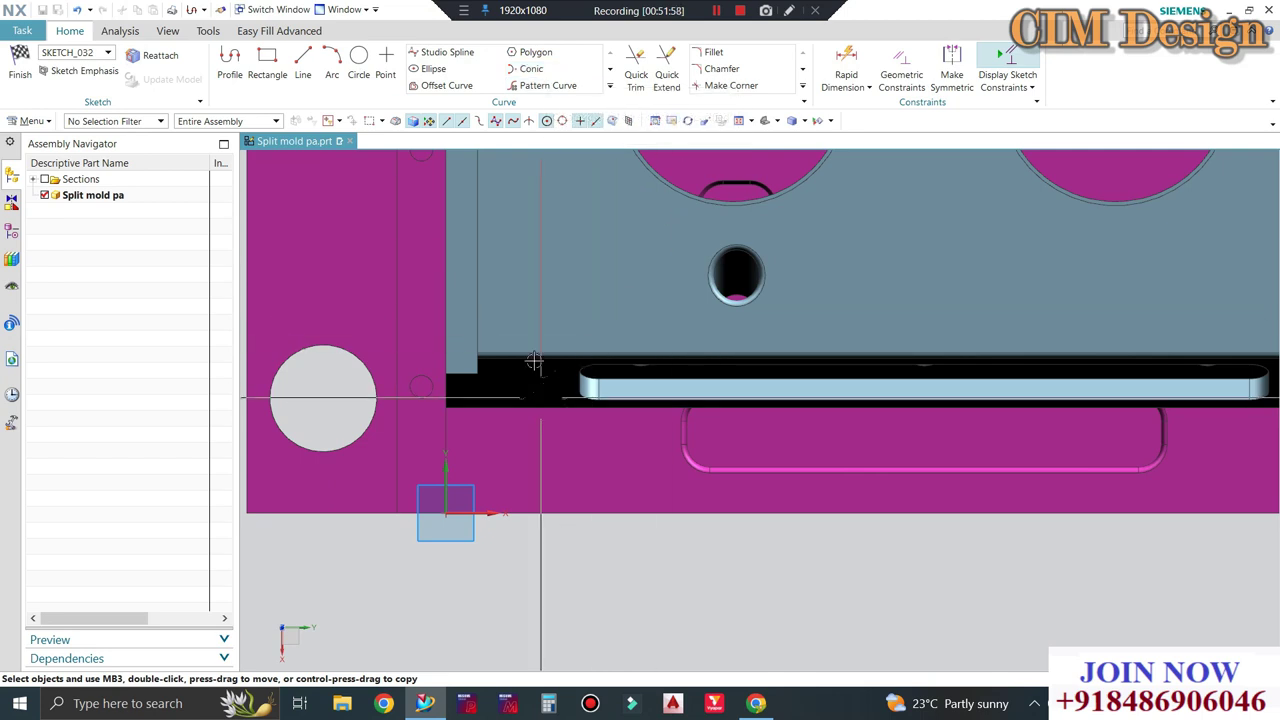
pyautogui.scroll(2, 573, 413)
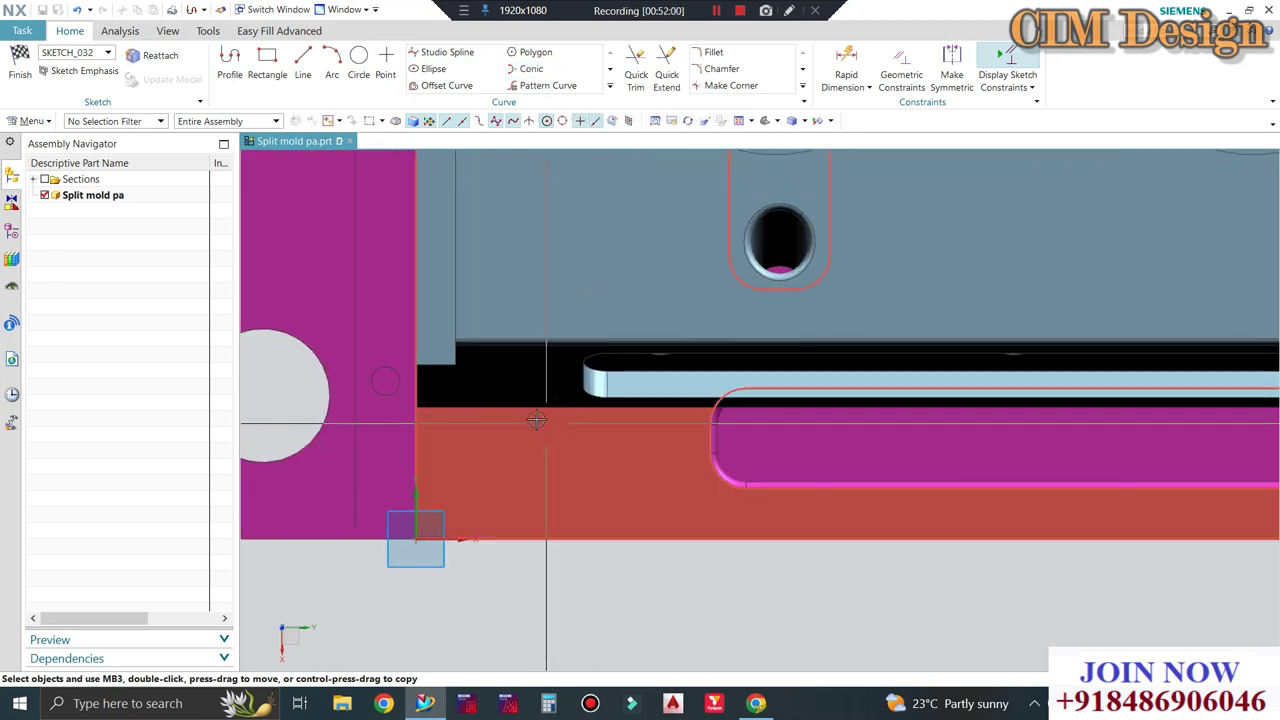
# Place a sketch point and set its distance along the plate to 22 mm.
pyautogui.click(385, 62)
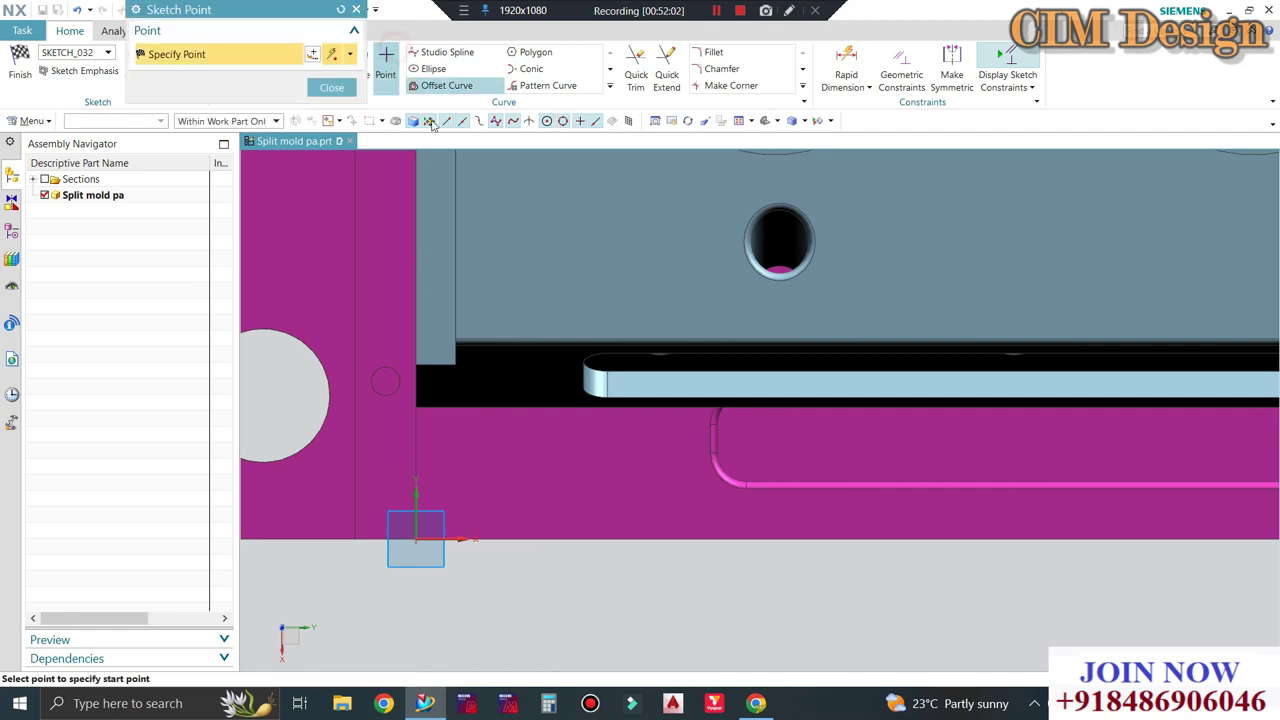
pyautogui.scroll(2, 543, 457)
pyautogui.middleClick(687, 435)
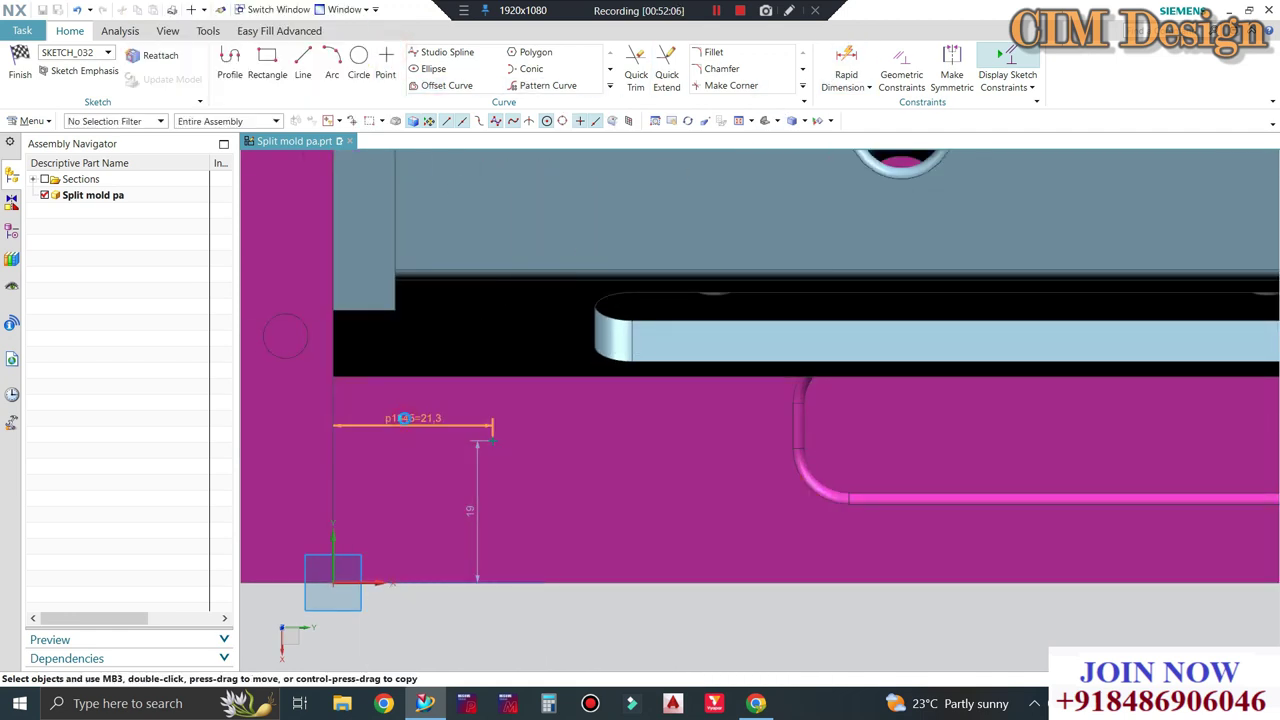
pyautogui.doubleClick(405, 418)
pyautogui.write('22')
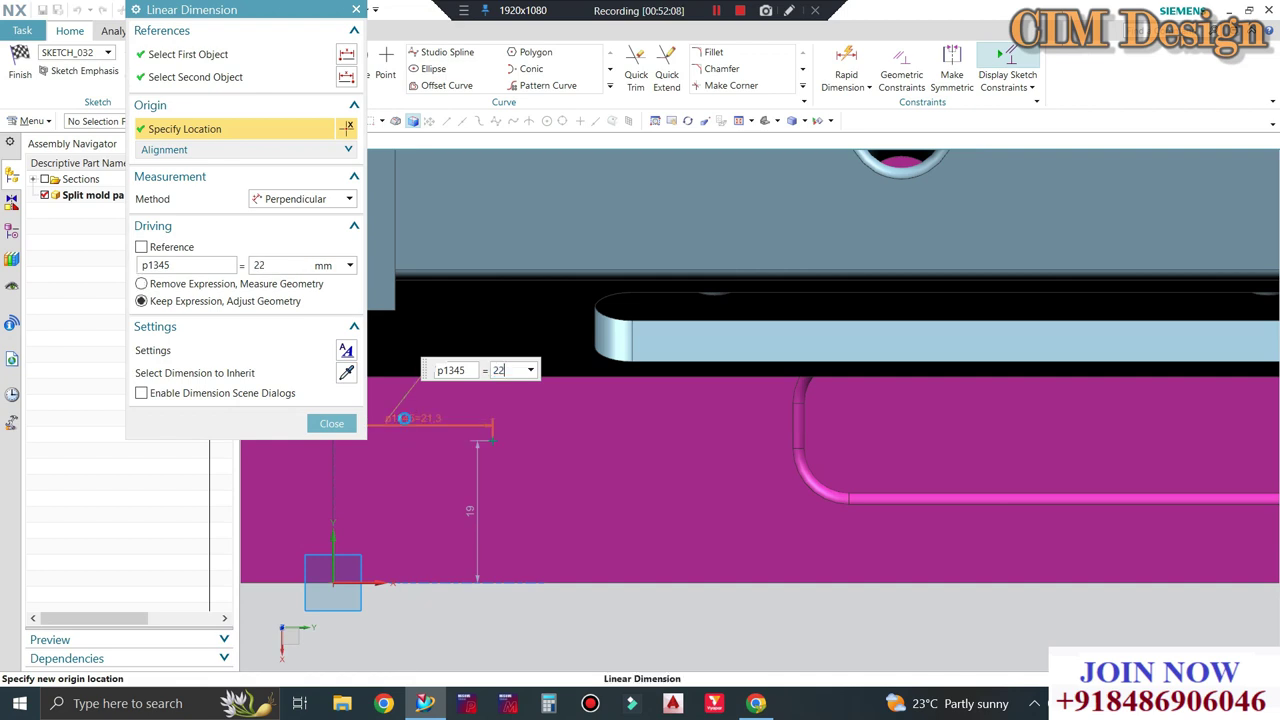
pyautogui.press('Return')
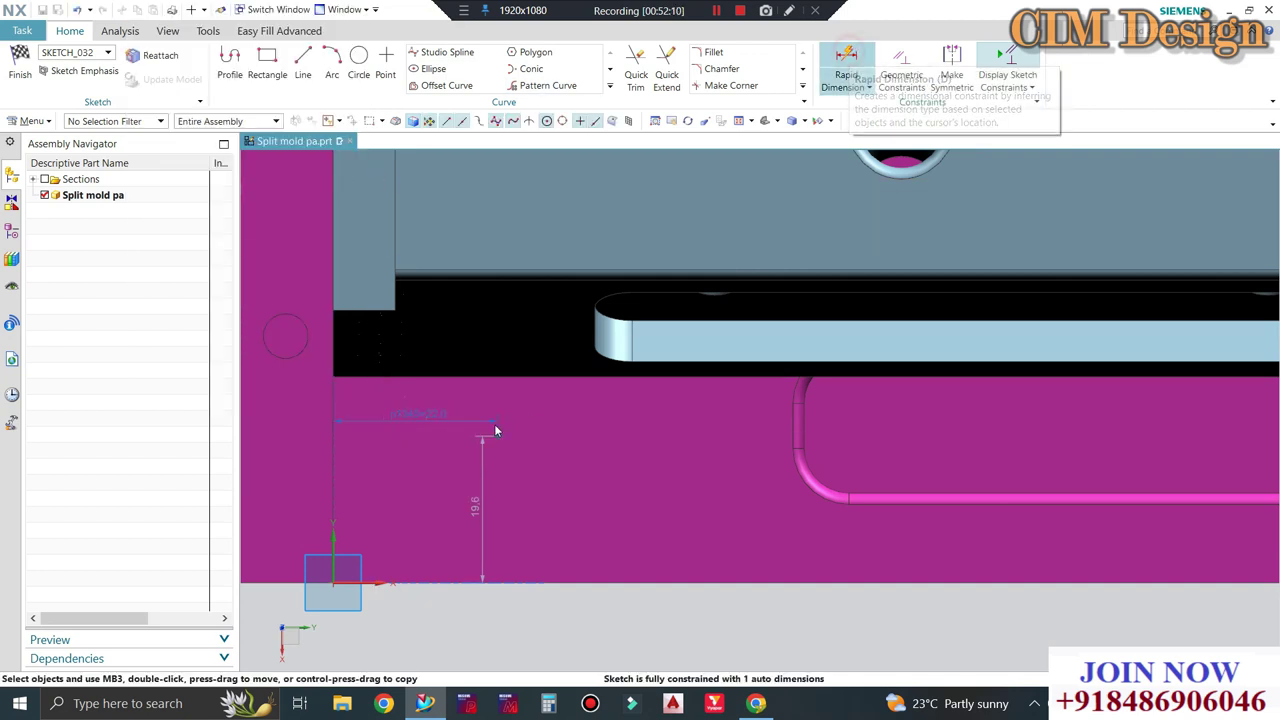
# Dimension the point 6 mm in from the edge and finish the sketch.
pyautogui.press('d')
pyautogui.click(492, 378)
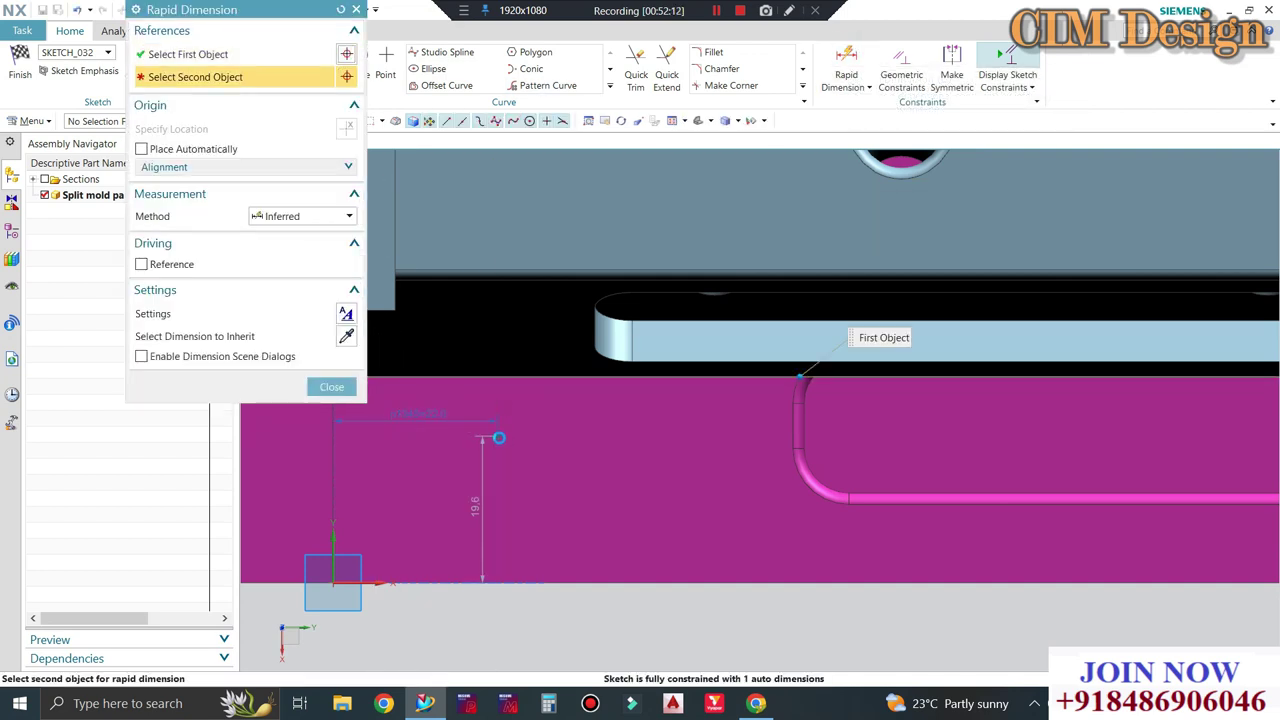
pyautogui.click(500, 425)
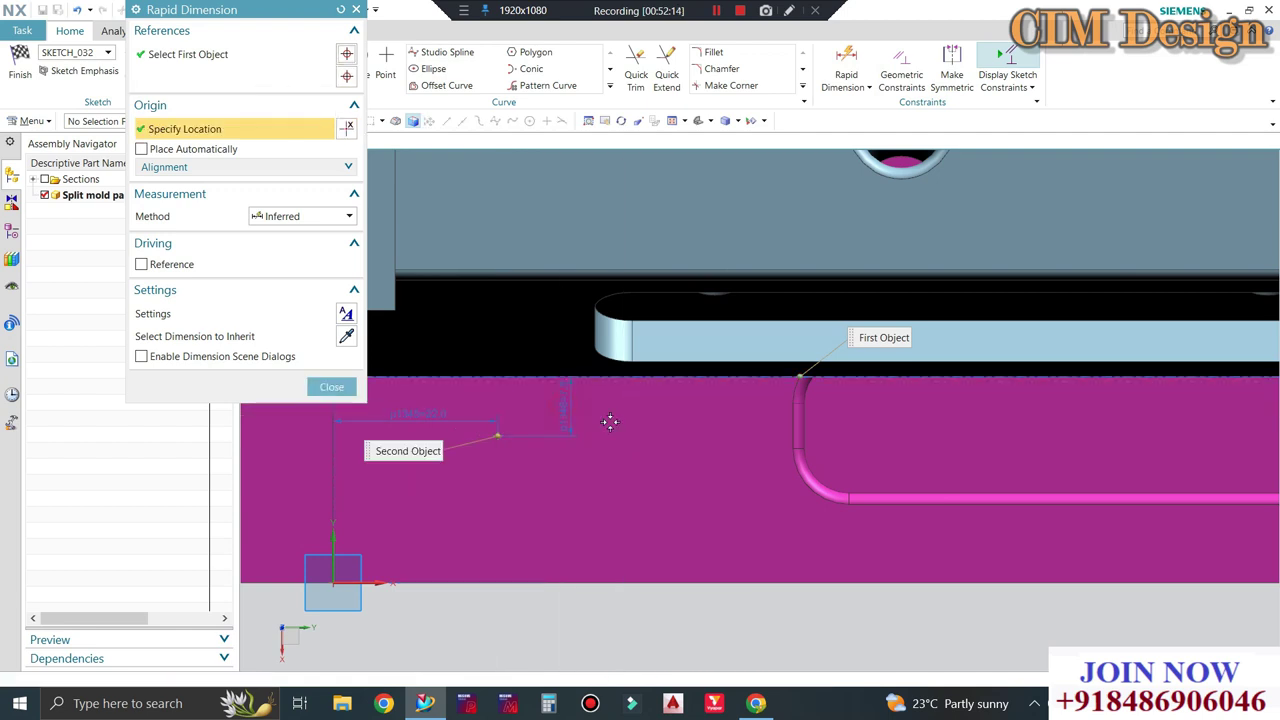
pyautogui.click(610, 422)
pyautogui.click(610, 422)
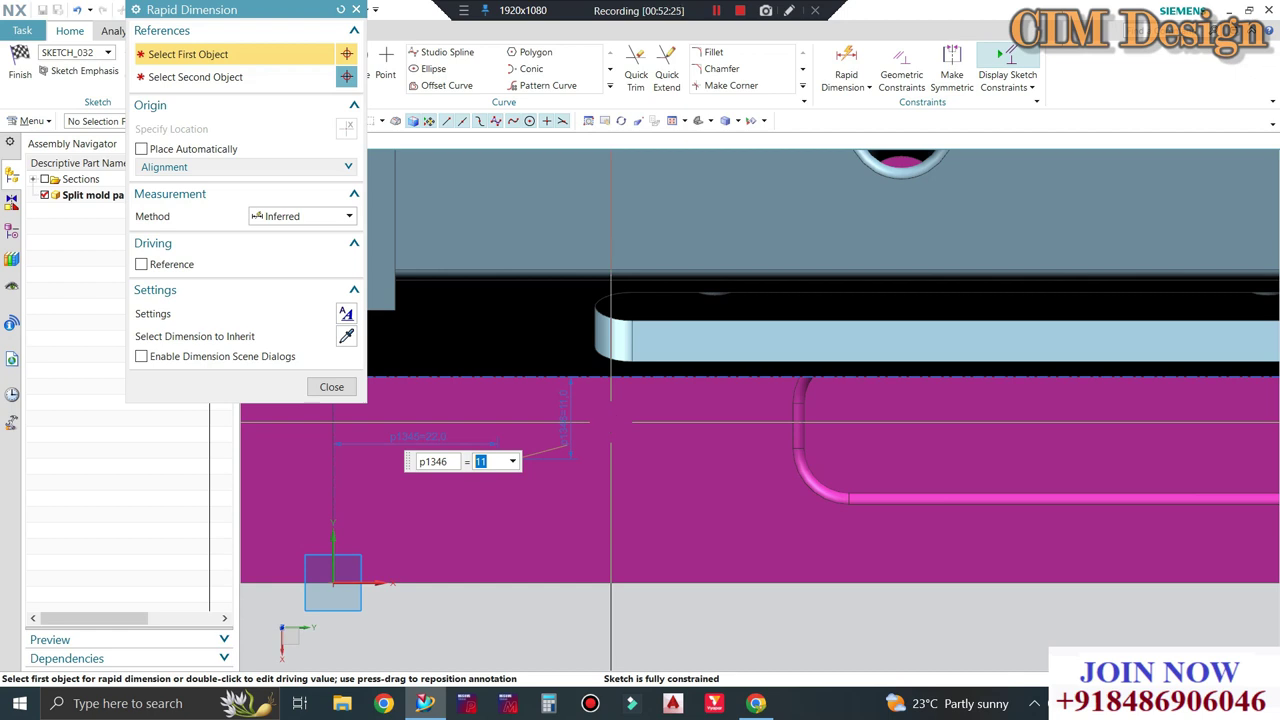
pyautogui.write('6')
pyautogui.press('Return')
pyautogui.middleClick(610, 423)
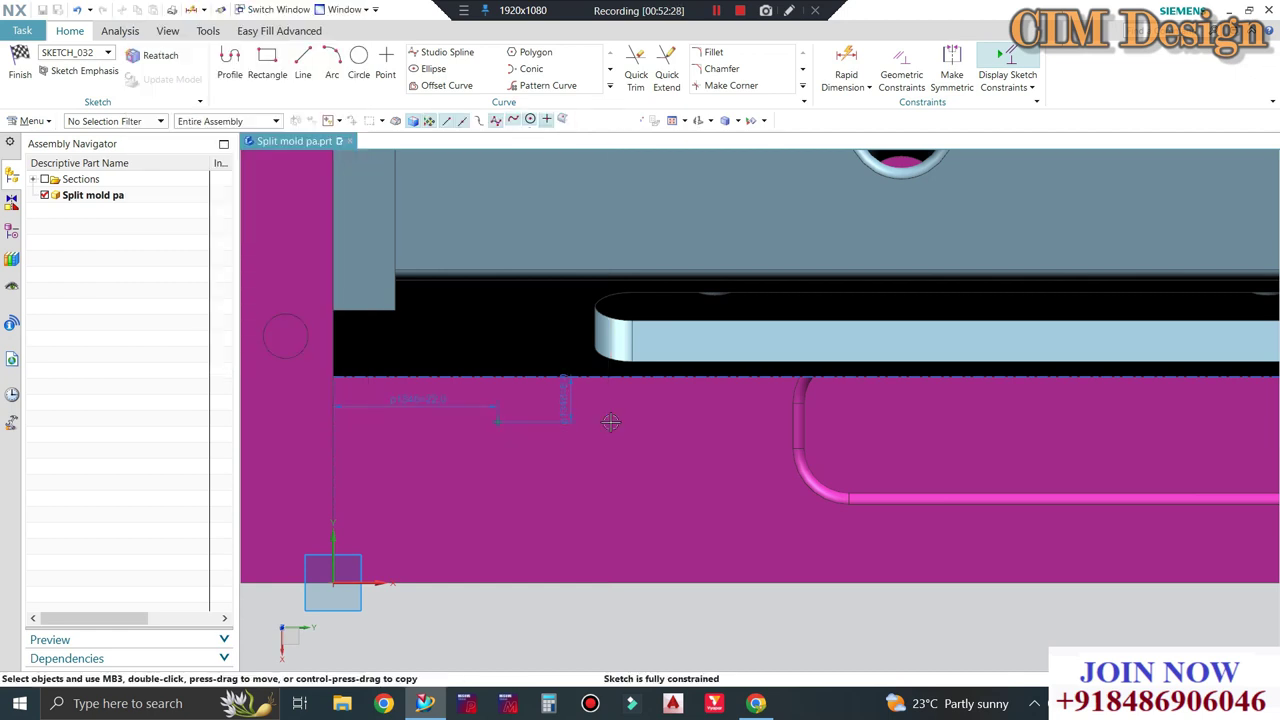
pyautogui.scroll(-5, 580, 420)
pyautogui.moveTo(575, 420); pyautogui.dragTo(560, 420, button='middle')
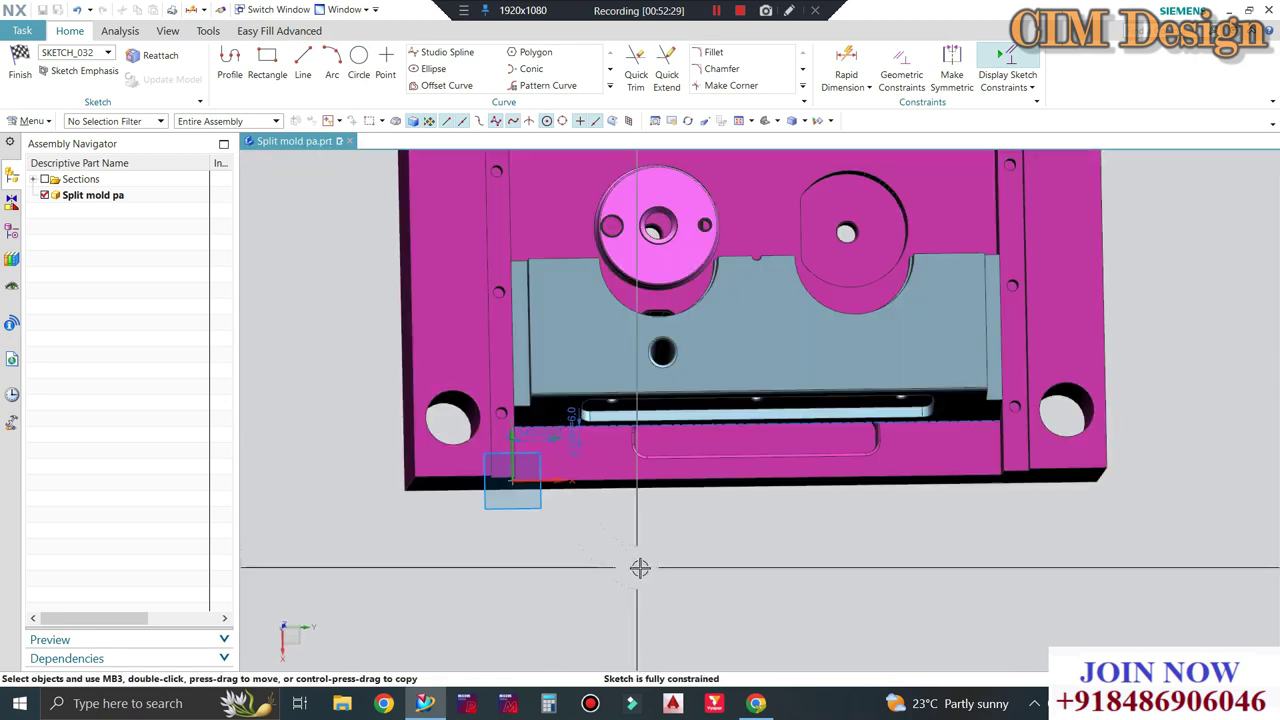
pyautogui.scroll(5, 500, 400)
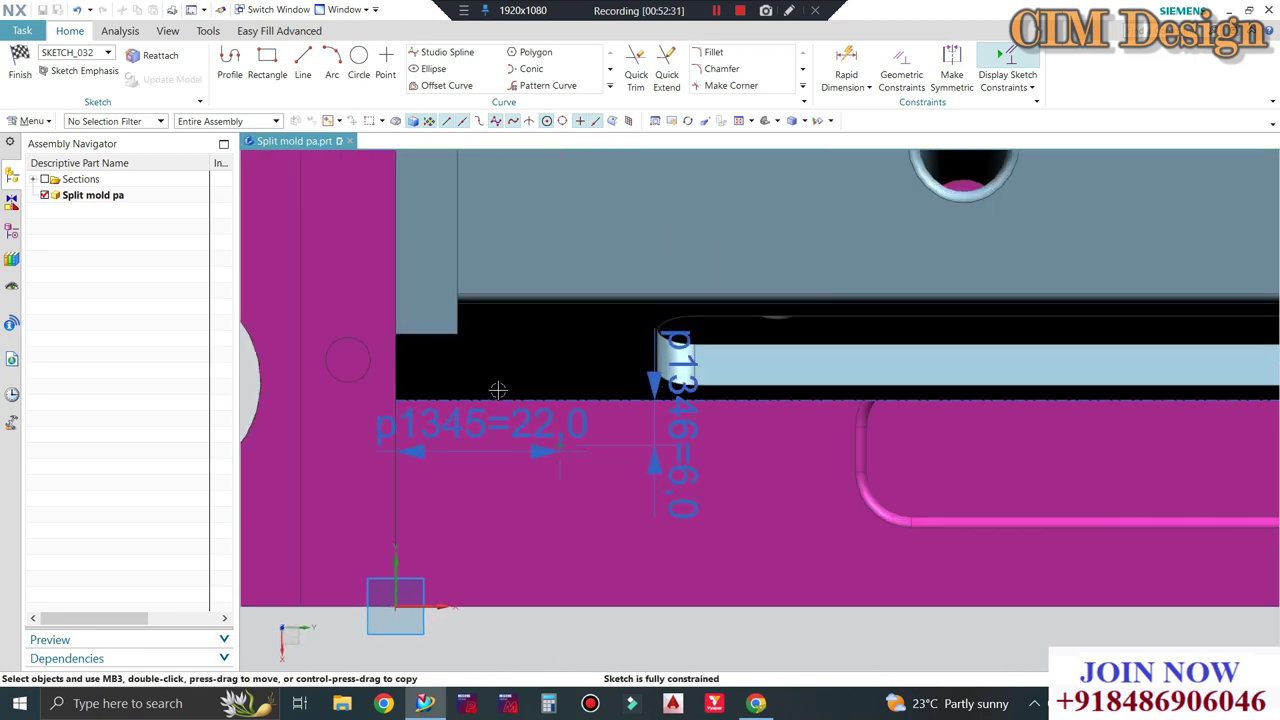
pyautogui.click(14, 67)
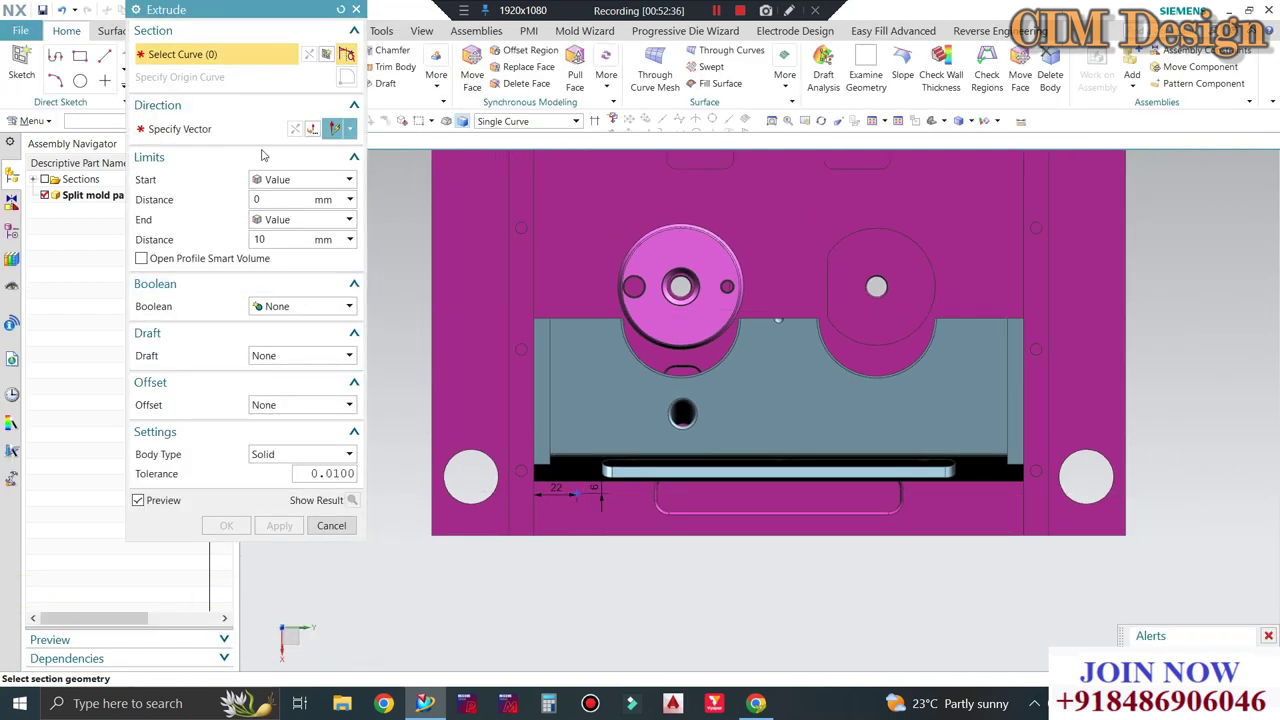
# Cancel the extrude but keep the positioning sketch, then tilt the plate into 3D.
pyautogui.click(336, 526)
pyautogui.click(512, 371)
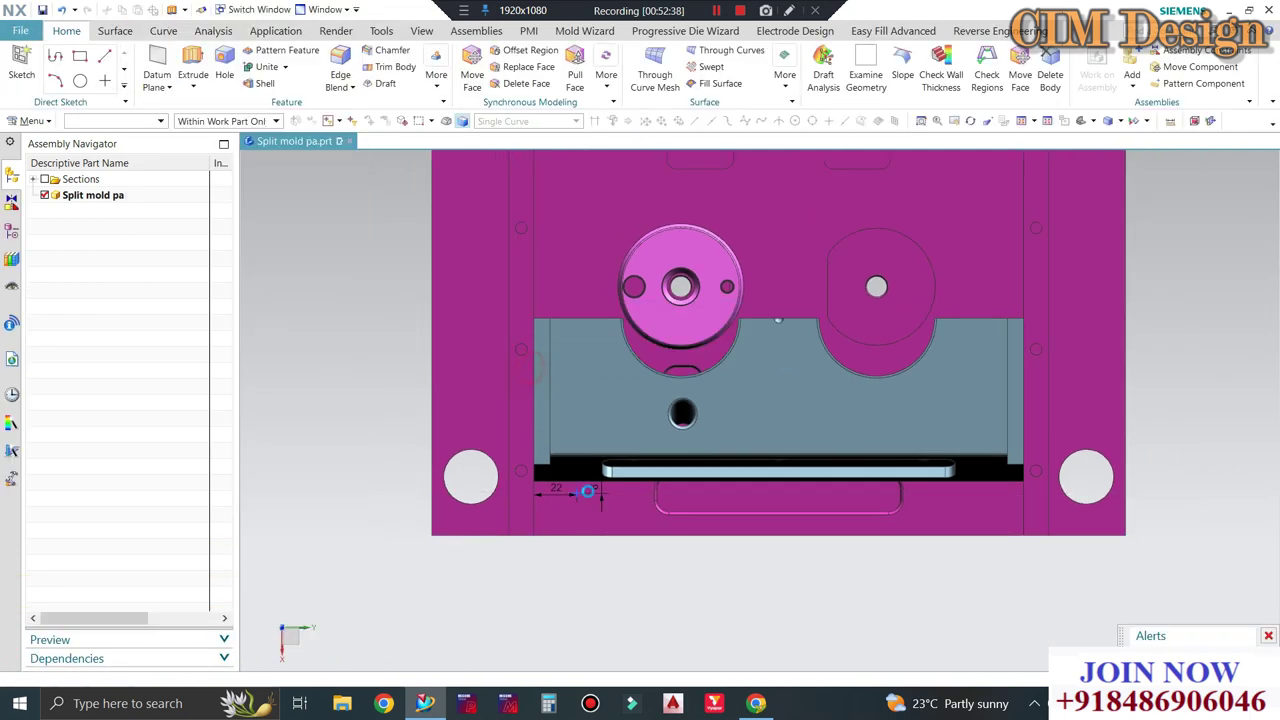
pyautogui.scroll(-2, 557, 577)
pyautogui.moveTo(557, 577); pyautogui.dragTo(560, 520, button='middle')
pyautogui.scroll(5, 586, 500)
pyautogui.scroll(2, 586, 500)
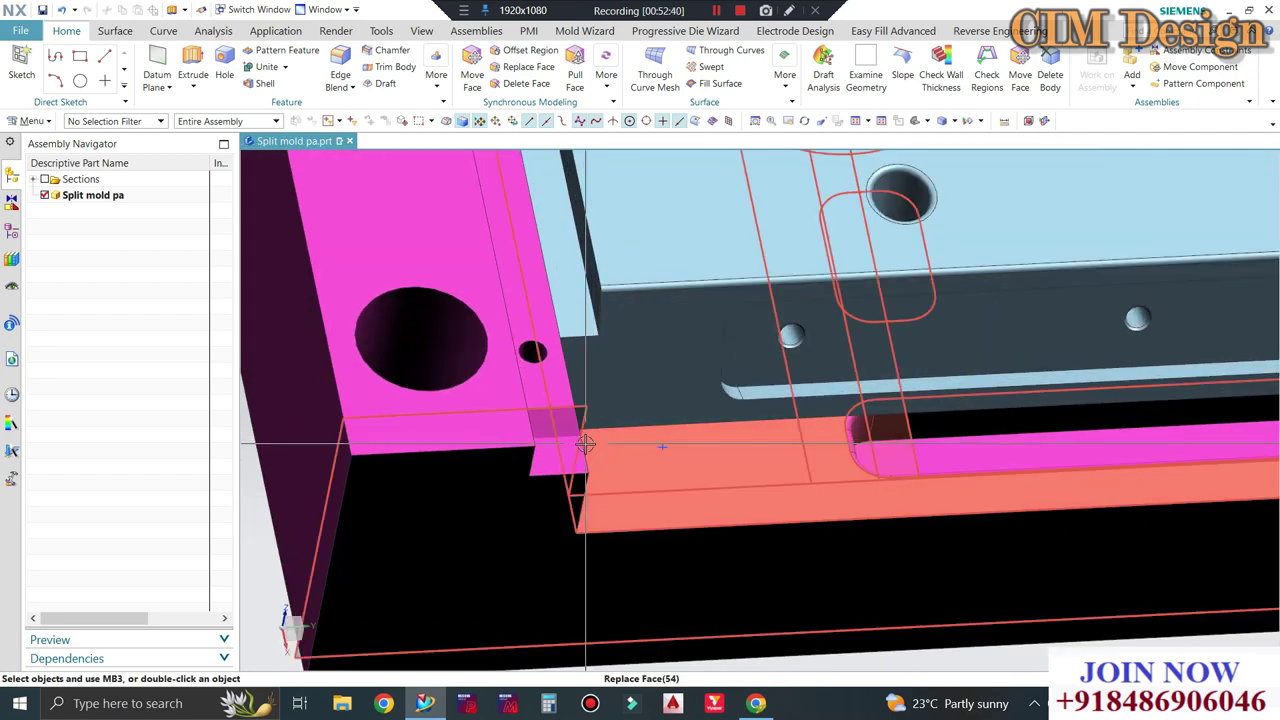
pyautogui.click(194, 64)
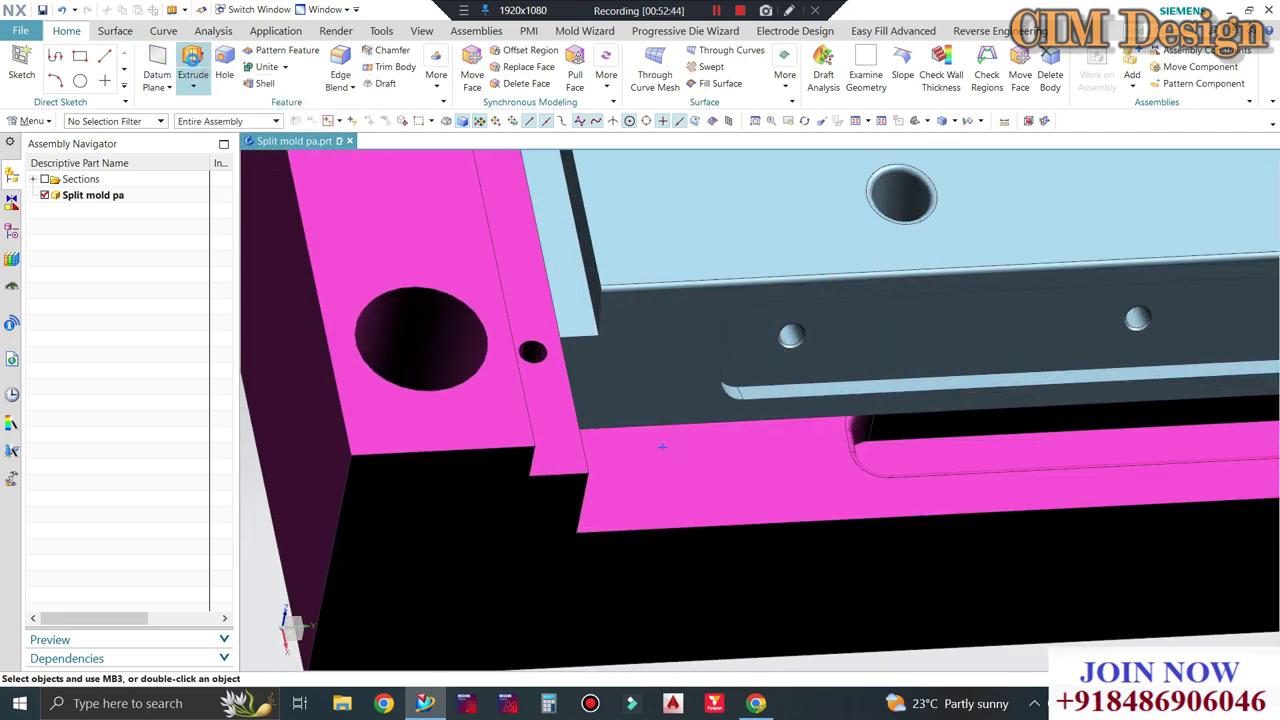
pyautogui.press('Escape')
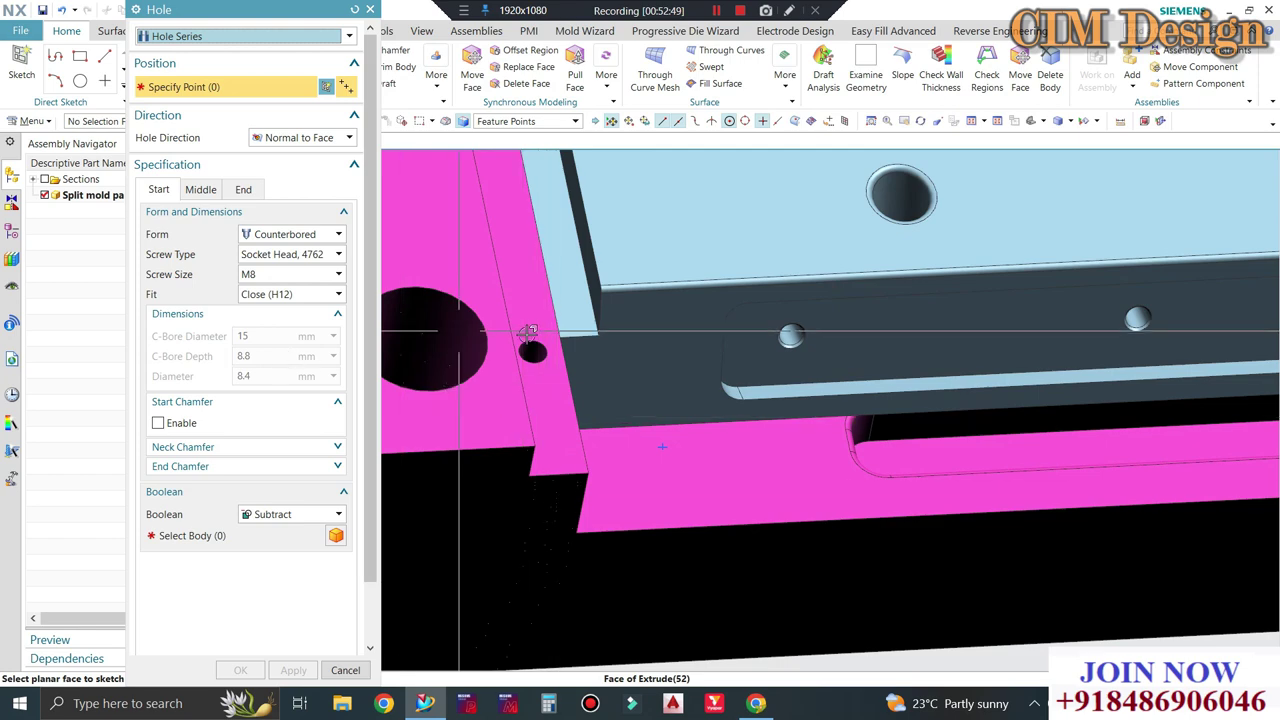
# Set the hole's screw size to M6 and inspect the preview on the plate.
pyautogui.click(270, 276)
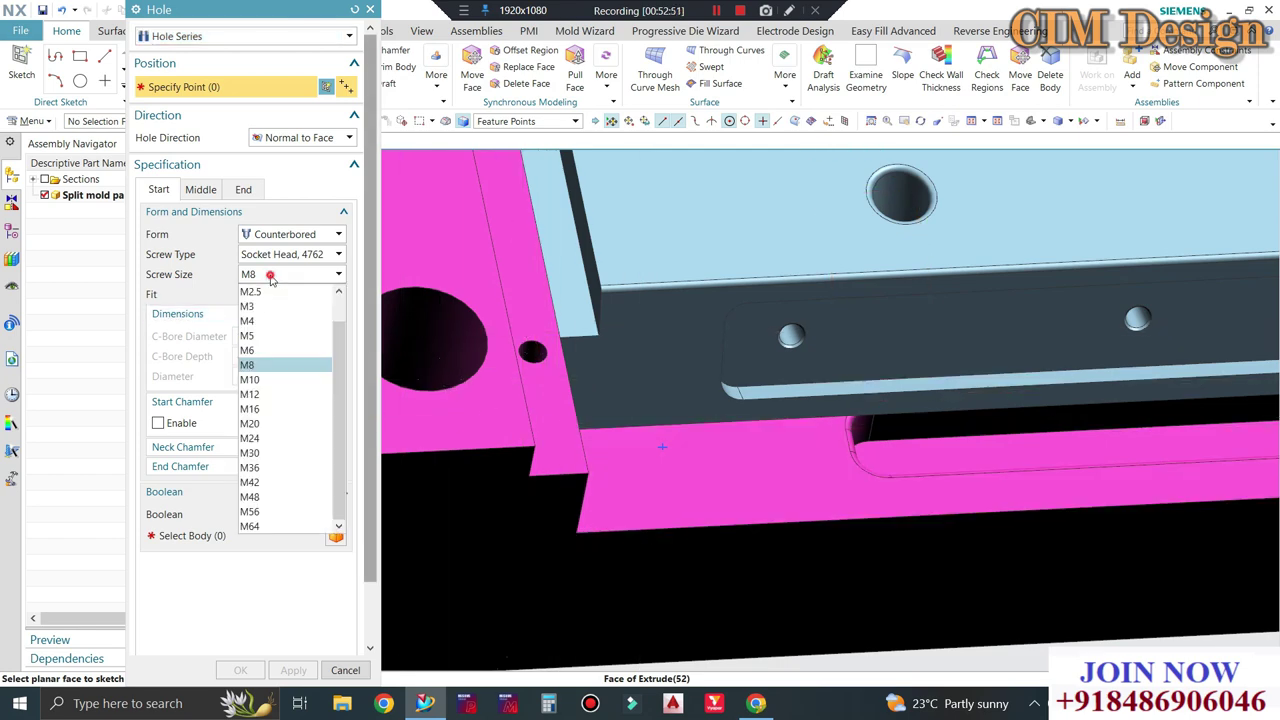
pyautogui.click(250, 351)
pyautogui.scroll(-3, 720, 477)
pyautogui.scroll(2, 760, 472)
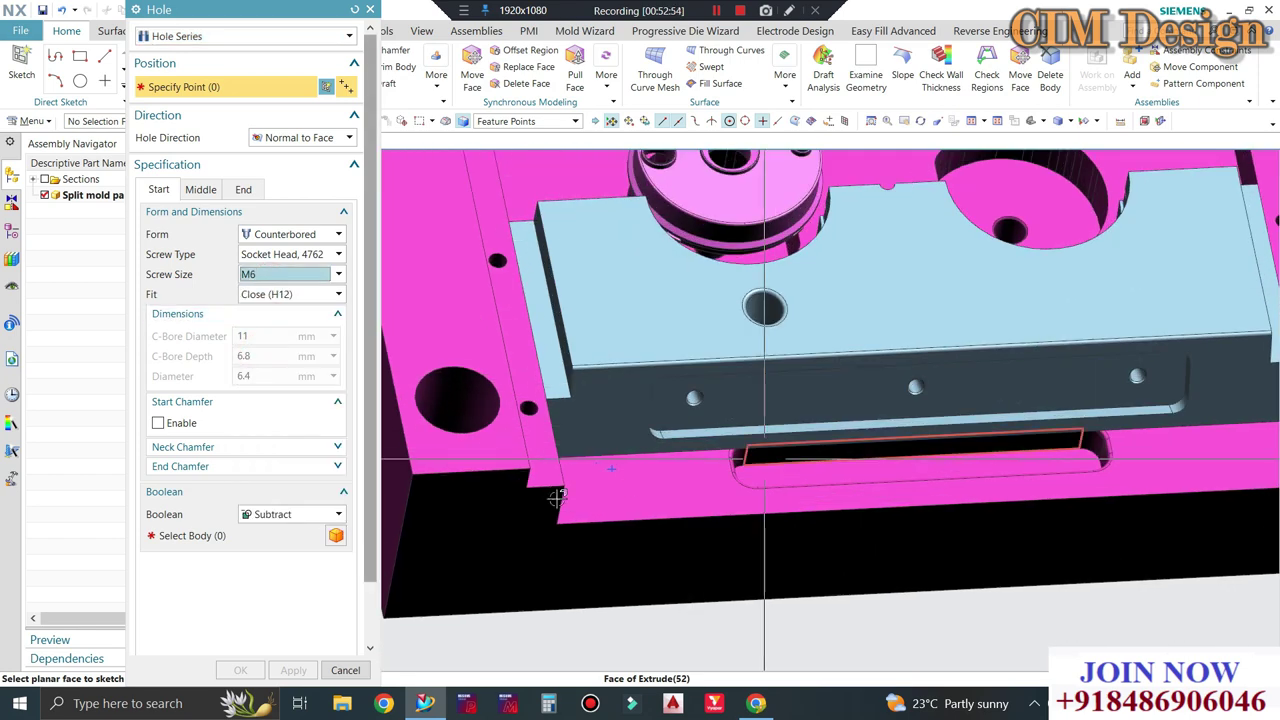
pyautogui.scroll(2, 528, 490)
pyautogui.scroll(2, 528, 490)
pyautogui.scroll(2, 691, 457)
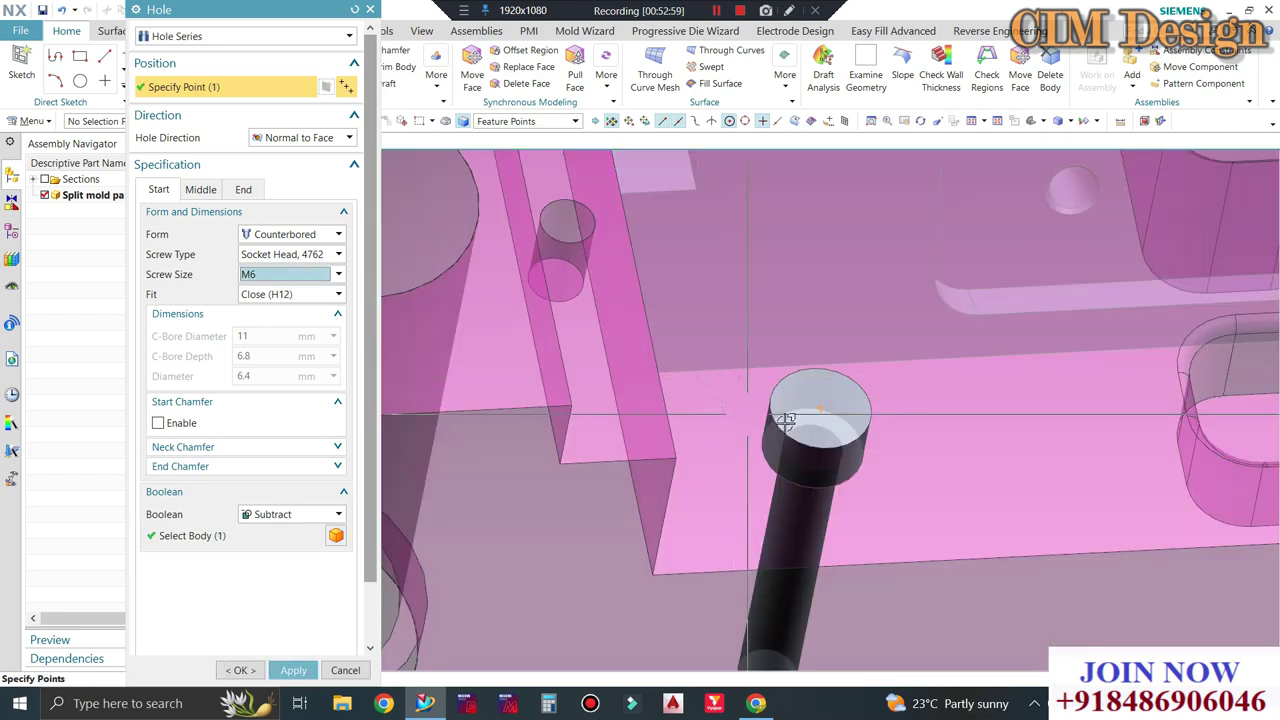
pyautogui.moveTo(786, 423)
pyautogui.mouseDown(button='middle')
pyautogui.moveTo(757, 382)
pyautogui.moveTo(720, 375)
pyautogui.moveTo(740, 423)
pyautogui.moveTo(694, 486)
pyautogui.moveTo(671, 480)
pyautogui.moveTo(705, 425)
pyautogui.mouseUp(button='middle')
pyautogui.scroll(-1, 720, 375)
pyautogui.scroll(-1, 720, 375)
pyautogui.scroll(-1, 719, 375)
pyautogui.scroll(2, 740, 423)
pyautogui.scroll(-3, 672, 515)
pyautogui.scroll(-2, 672, 515)
pyautogui.scroll(2, 671, 480)
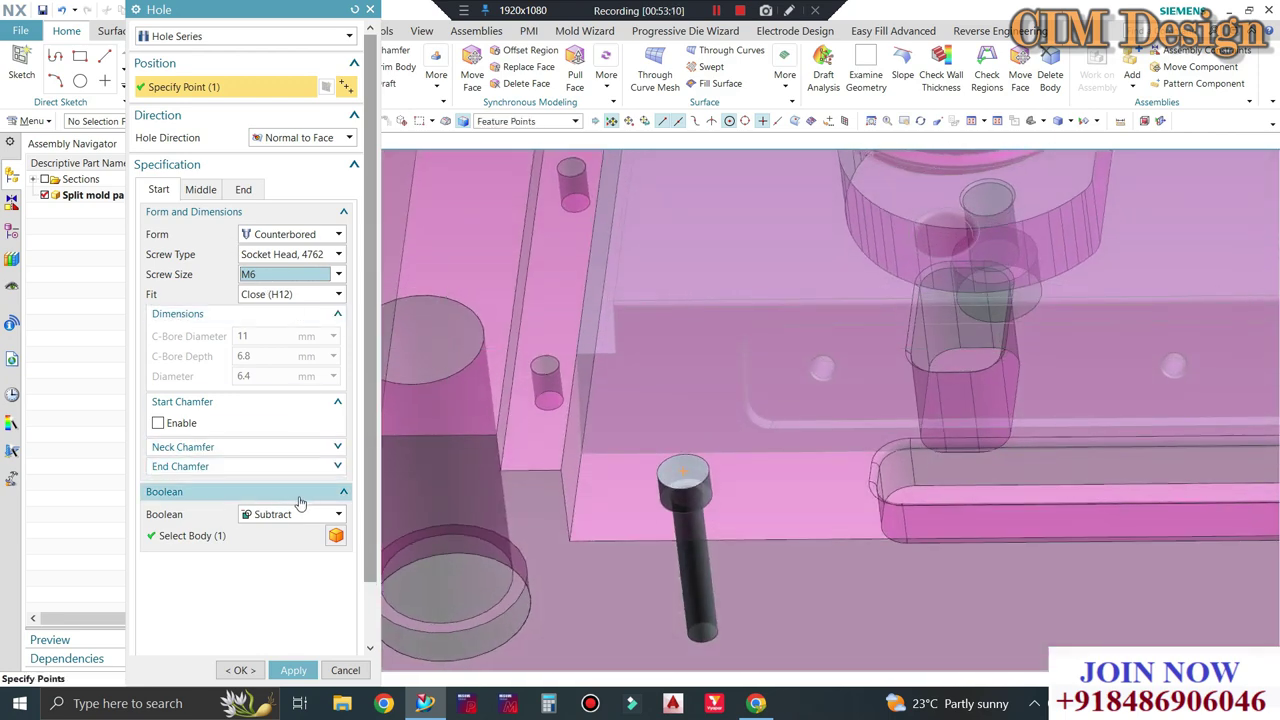
pyautogui.scroll(-1, 717, 457)
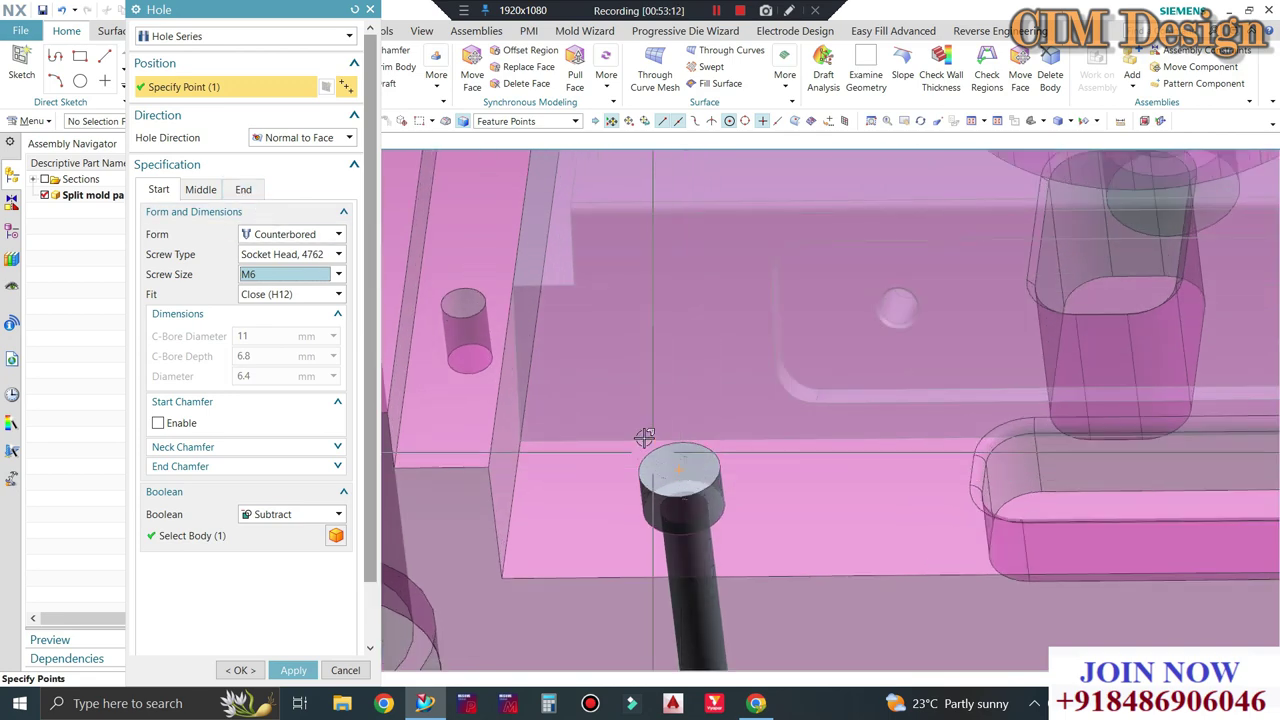
pyautogui.scroll(-1, 643, 450)
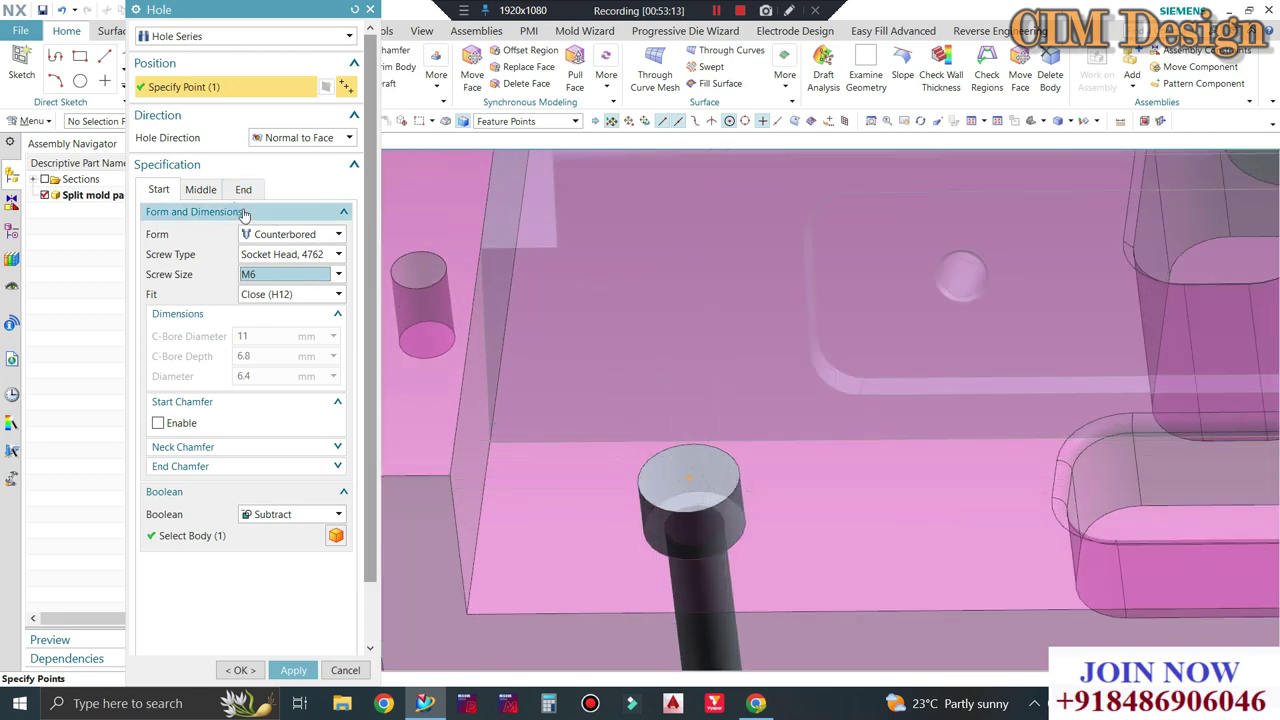
# Make it a threaded M6 x 1.0 hole, 12 mm deep, and create it.
pyautogui.click(163, 42)
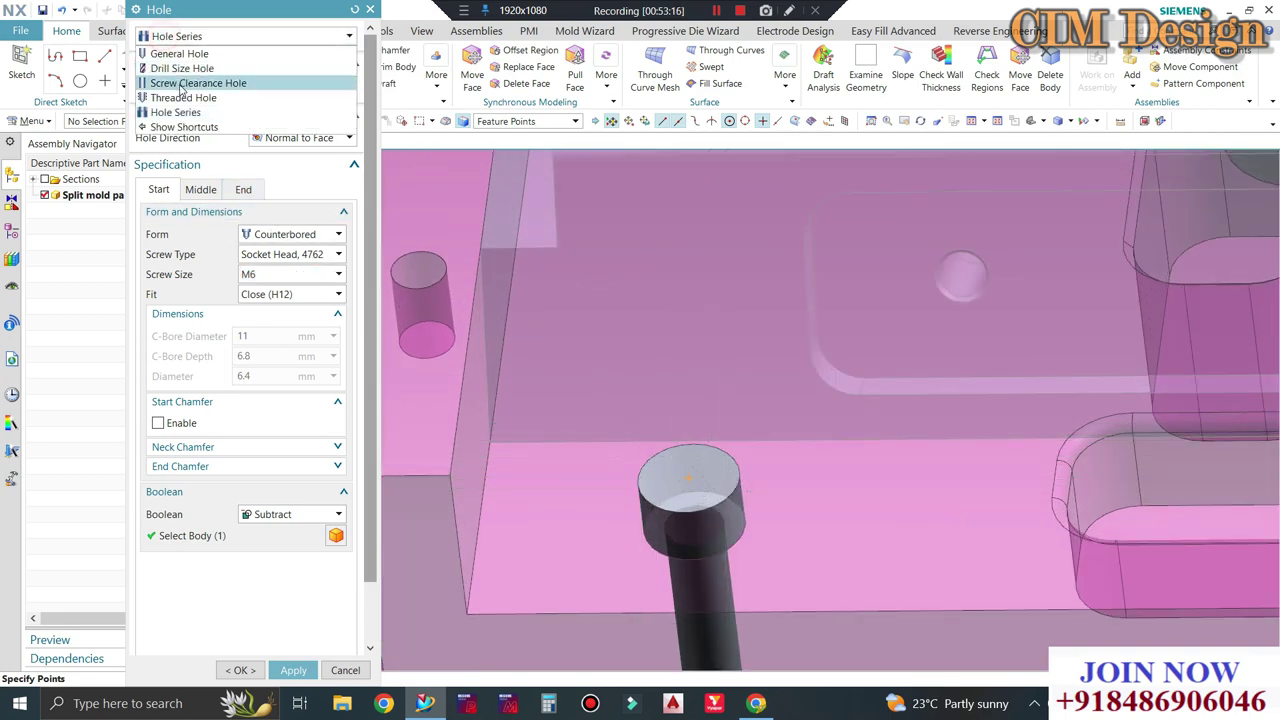
pyautogui.click(170, 97)
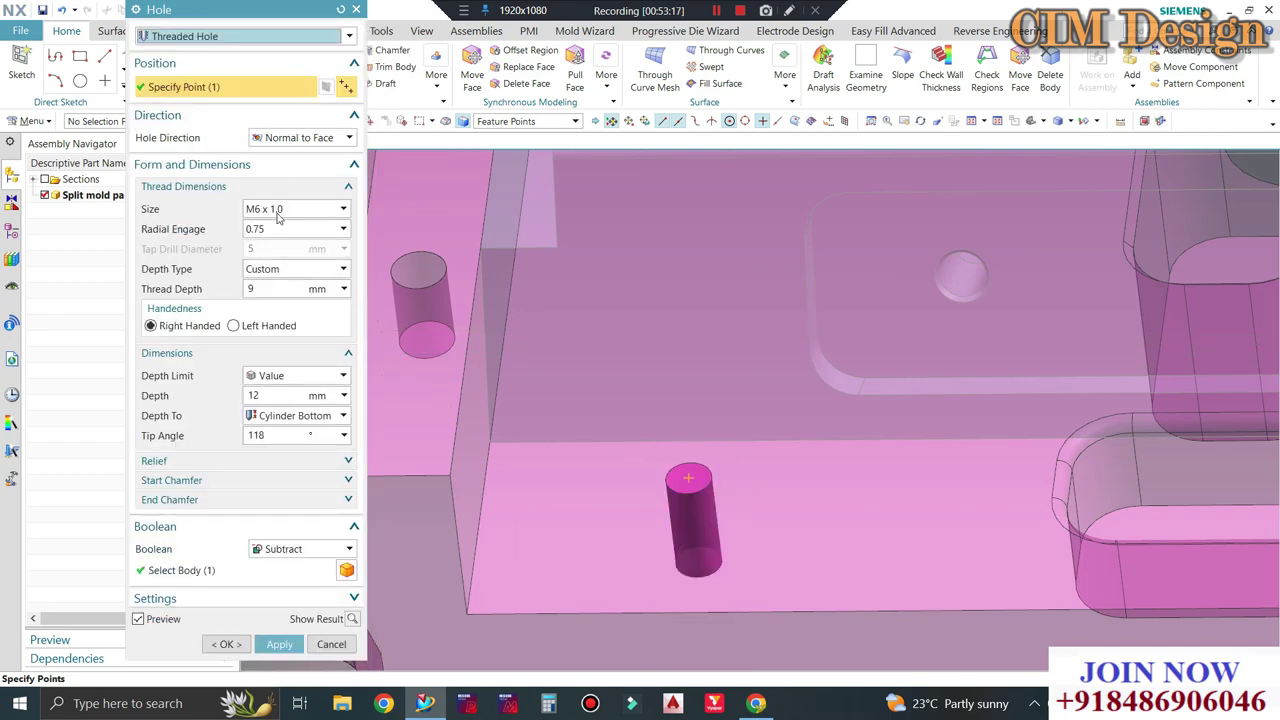
pyautogui.moveTo(606, 419); pyautogui.dragTo(593, 417, button='middle')
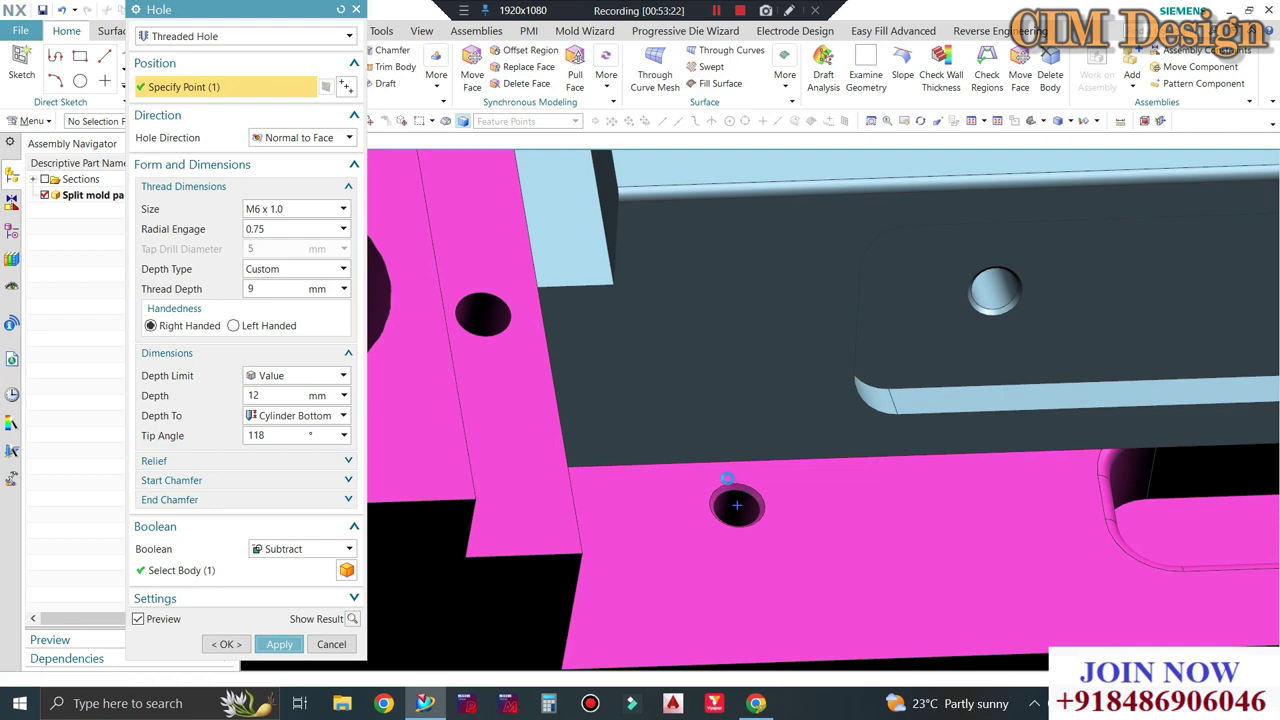
pyautogui.scroll(-3, 737, 505)
pyautogui.moveTo(714, 471); pyautogui.dragTo(534, 457, button='middle')
pyautogui.middleClick(659, 488)
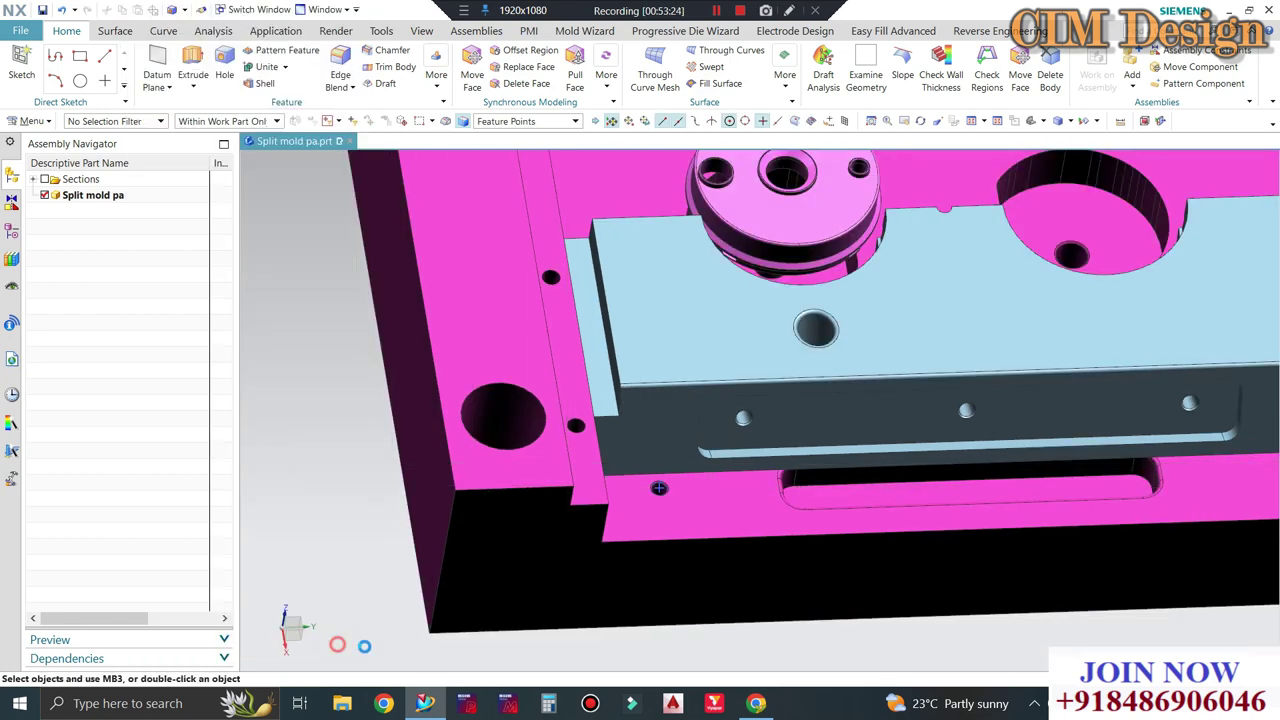
# View the plate from the top and check the hole face's display settings unchanged.
pyautogui.press('F8')
pyautogui.scroll(2, 665, 525)
pyautogui.scroll(2, 665, 525)
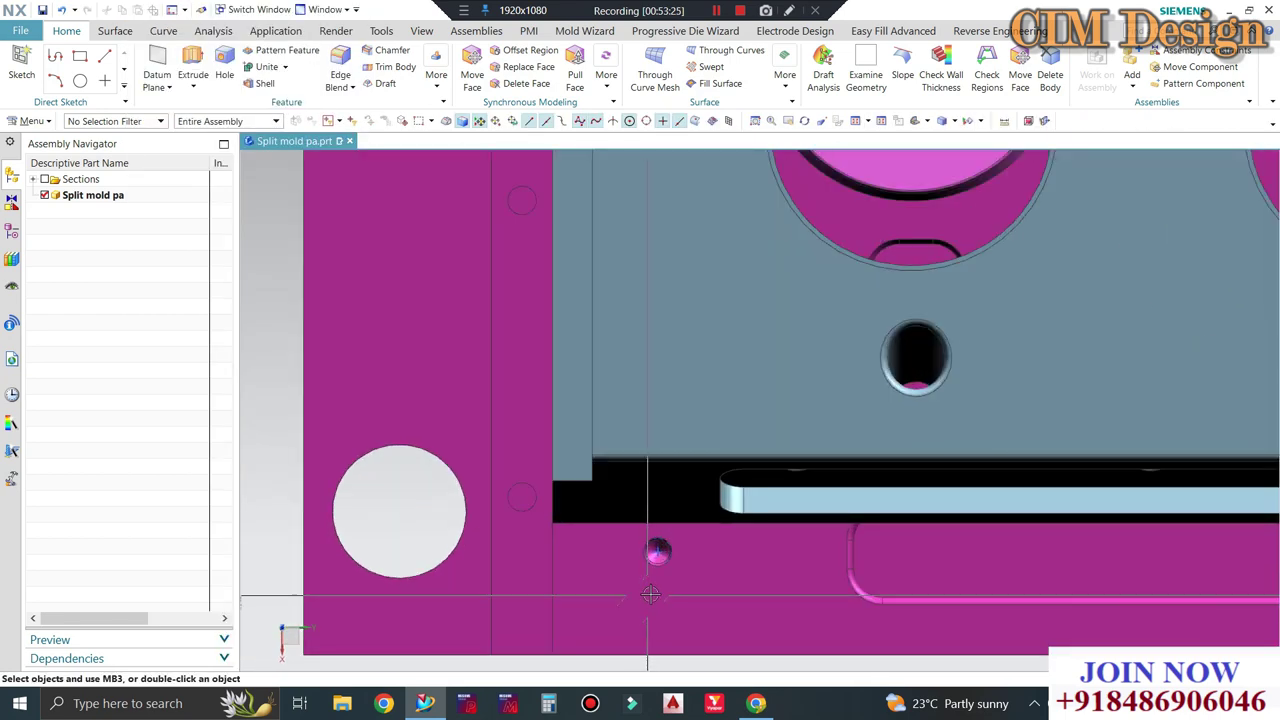
pyautogui.scroll(2, 665, 525)
pyautogui.click(658, 514)
pyautogui.hotkey('ctrl', 'j')
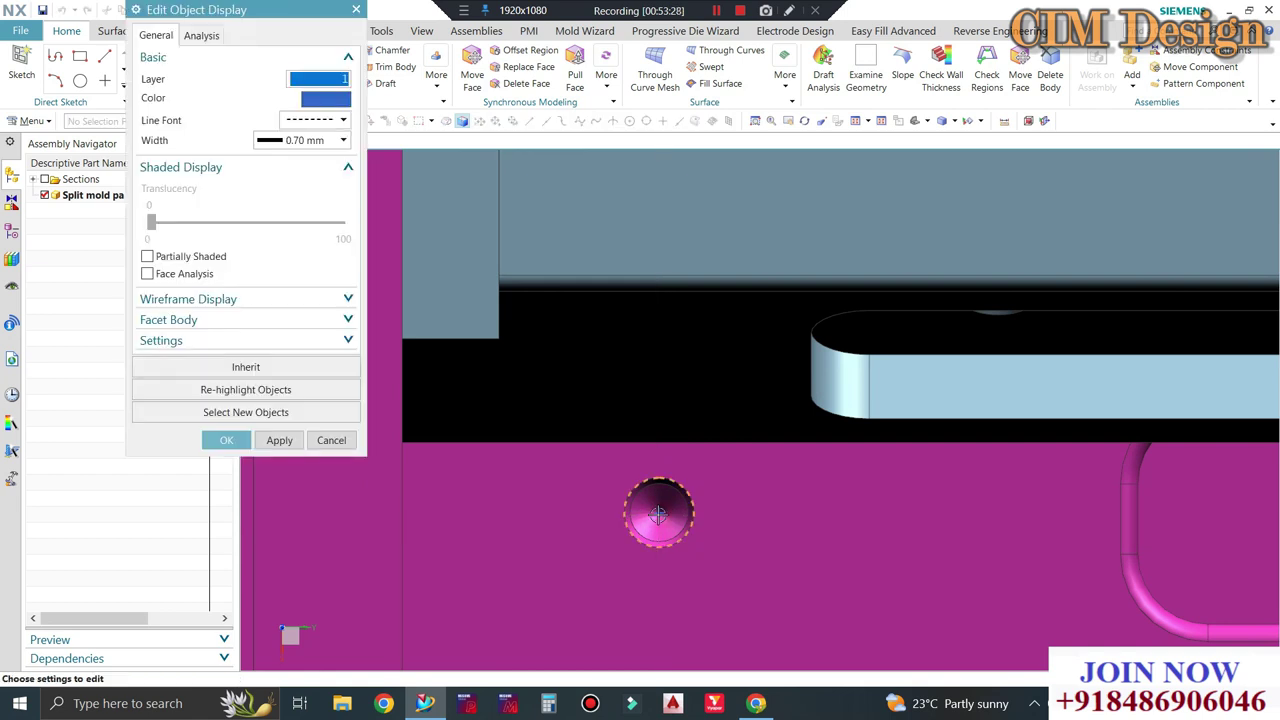
pyautogui.middleClick(656, 514)
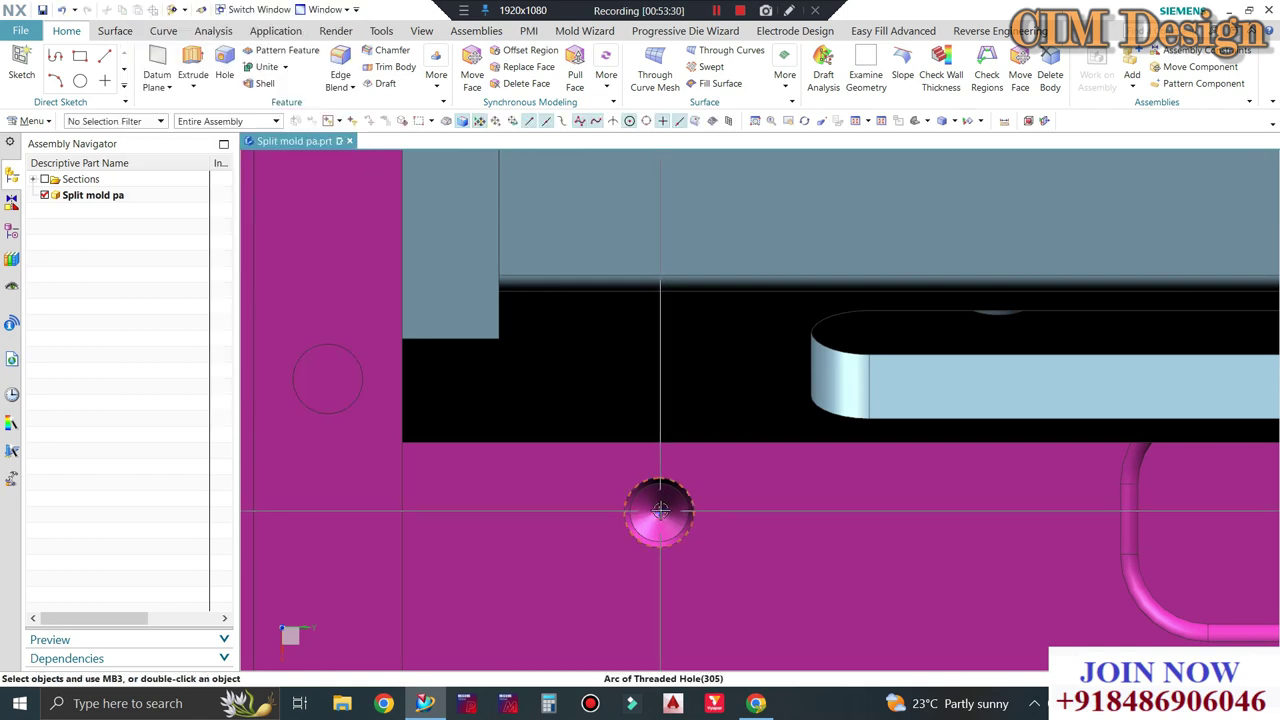
# Change the hole's positioning dimension from 6 mm to 5 mm and finish the sketch.
pyautogui.doubleClick(660, 511)
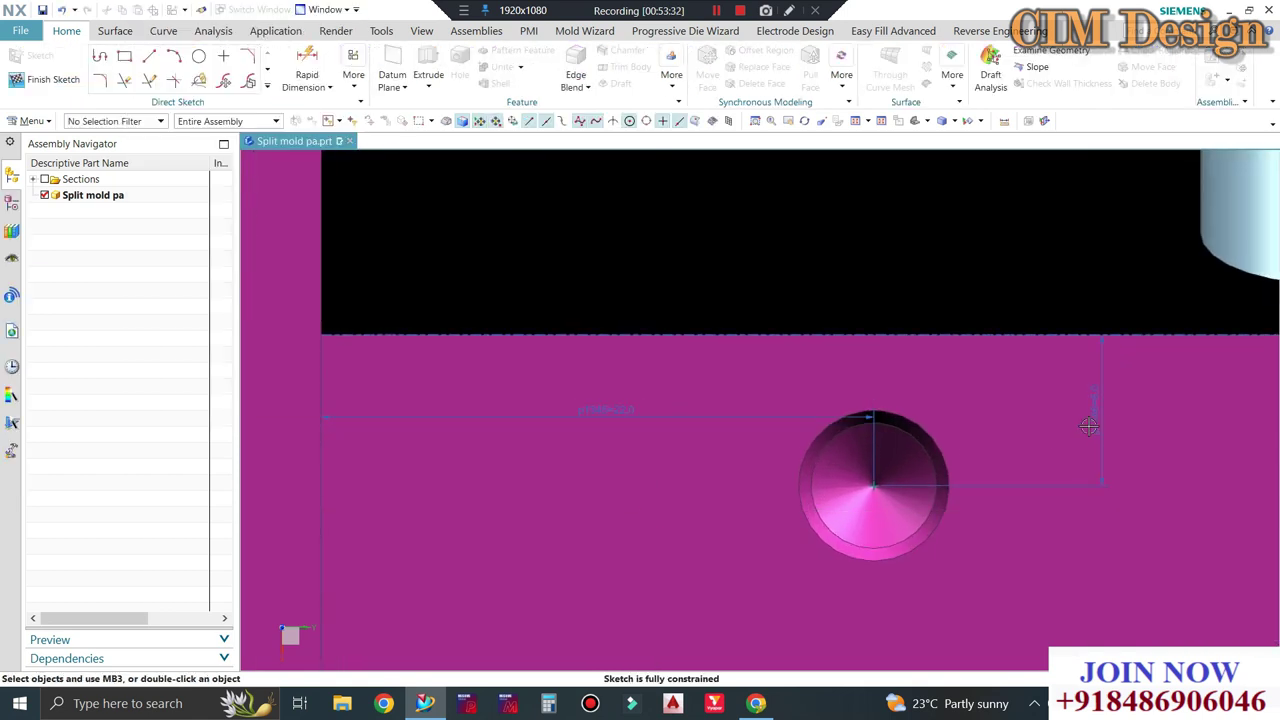
pyautogui.doubleClick(1095, 412)
pyautogui.write('5.5')
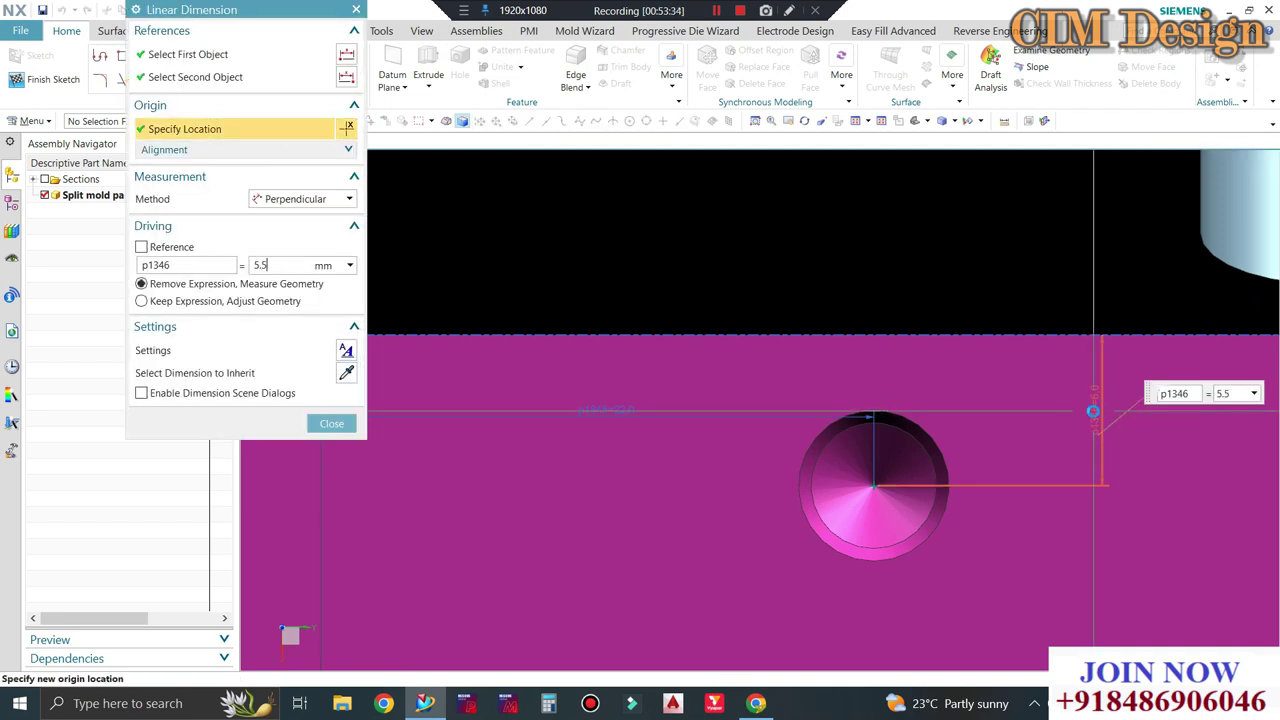
pyautogui.press('Return')
pyautogui.press('Escape')
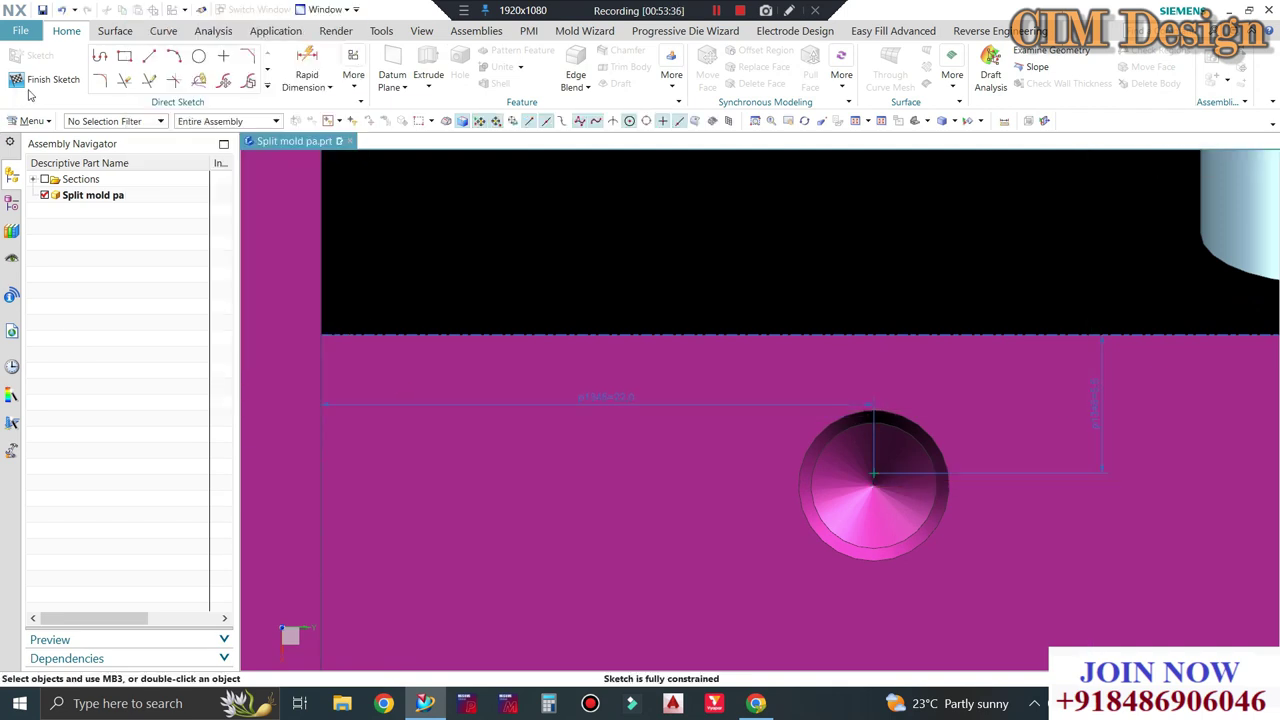
pyautogui.hotkey('ctrl', 'q')
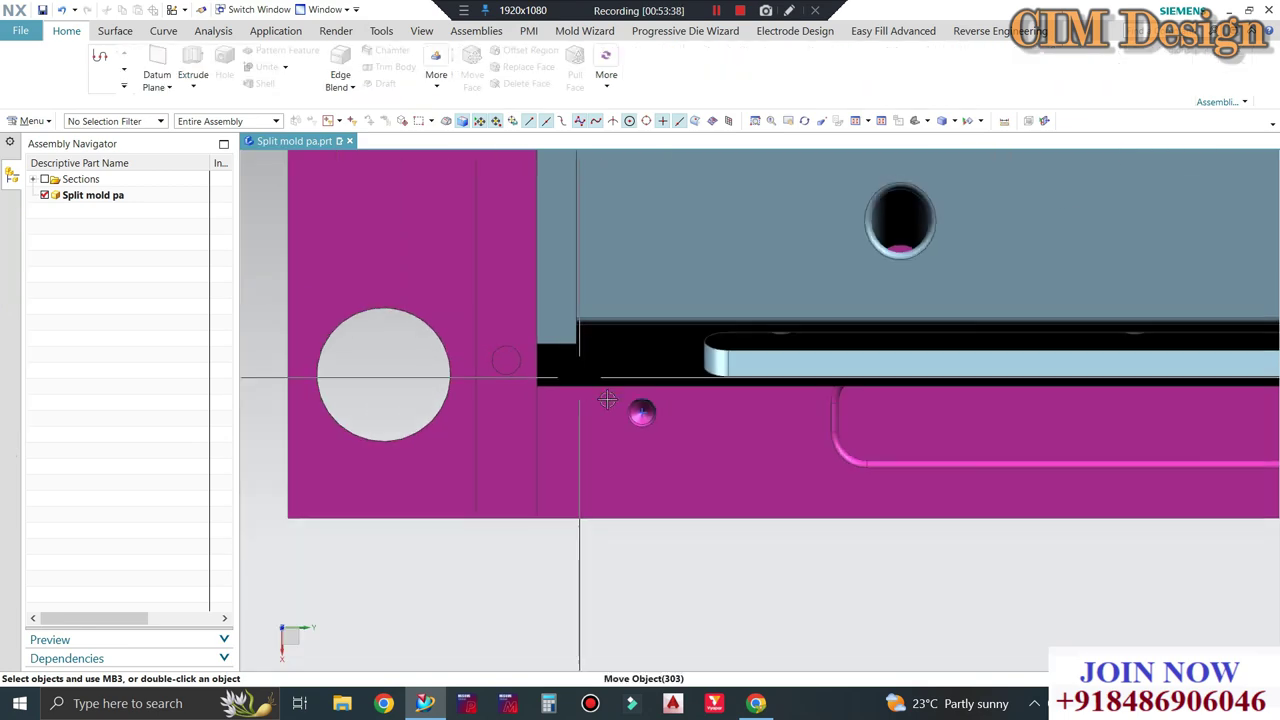
# Edit the plate's display settings in a 3D view, then show the model history.
pyautogui.moveTo(611, 391); pyautogui.dragTo(638, 365, button='middle')
pyautogui.scroll(3, 638, 365)
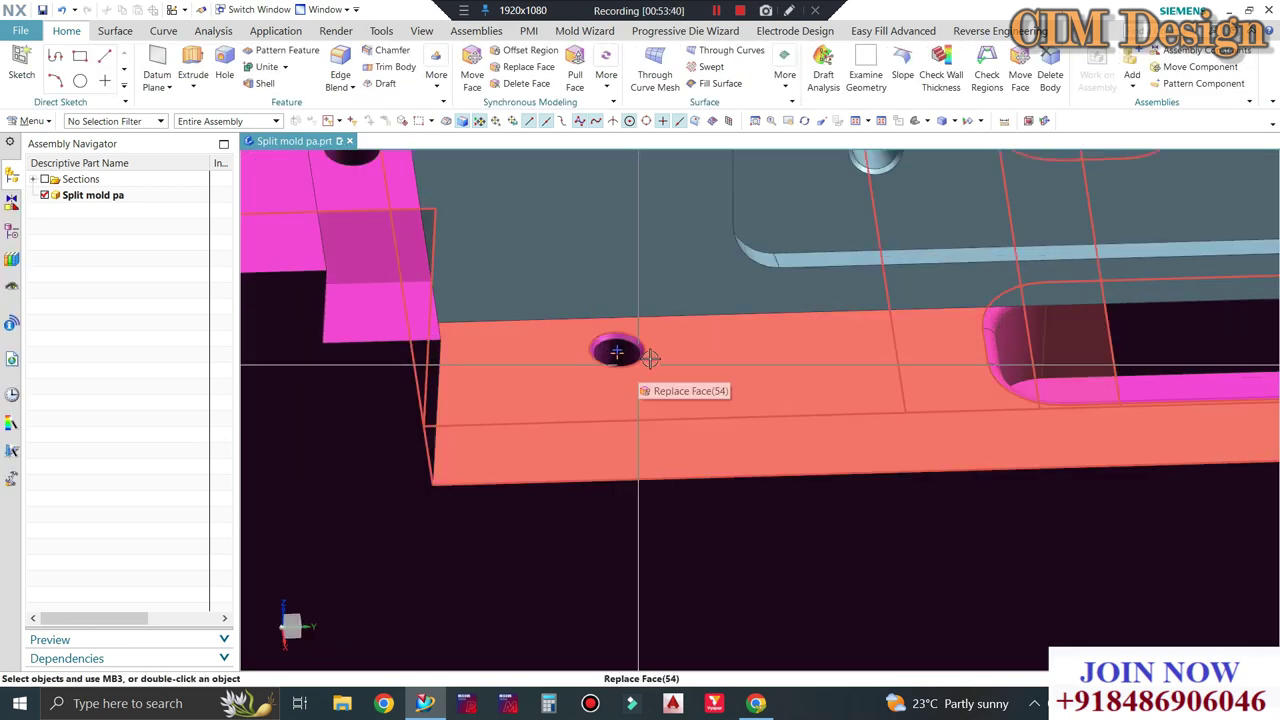
pyautogui.hotkey('ctrl', 'j')
pyautogui.click(640, 365)
pyautogui.middleClick(640, 365)
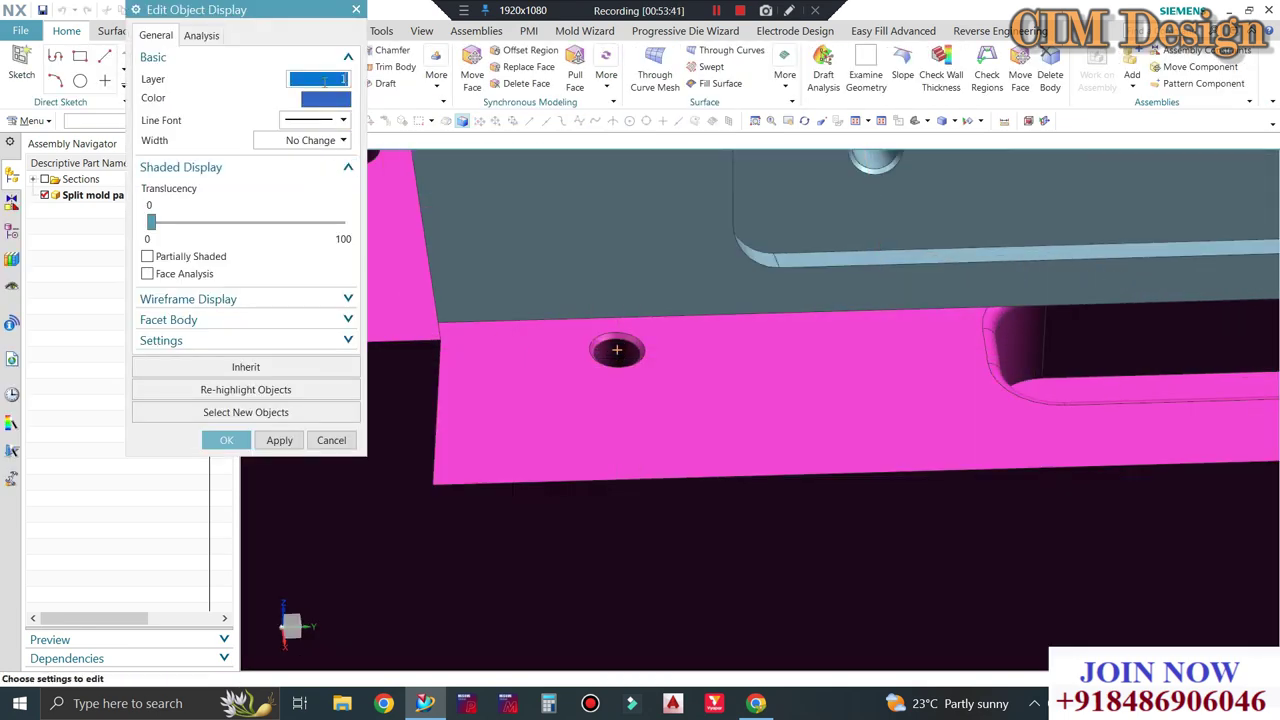
pyautogui.middleClick(617, 349)
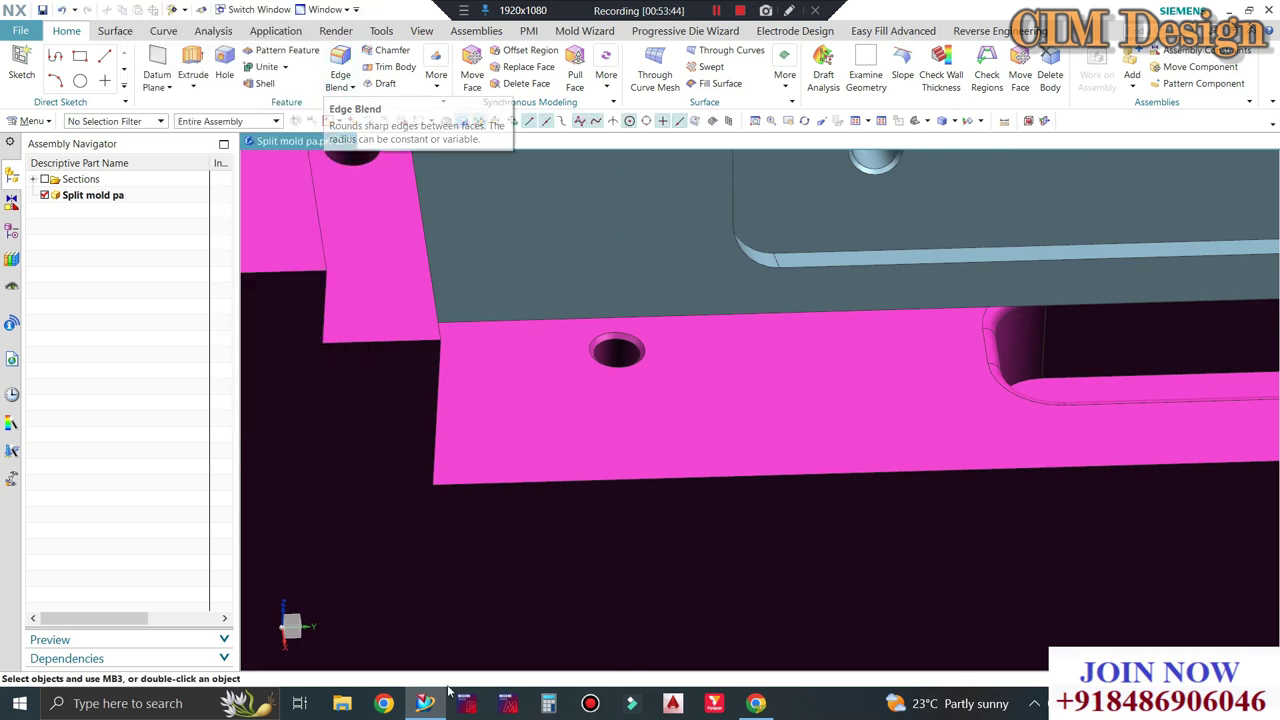
pyautogui.click(12, 394)
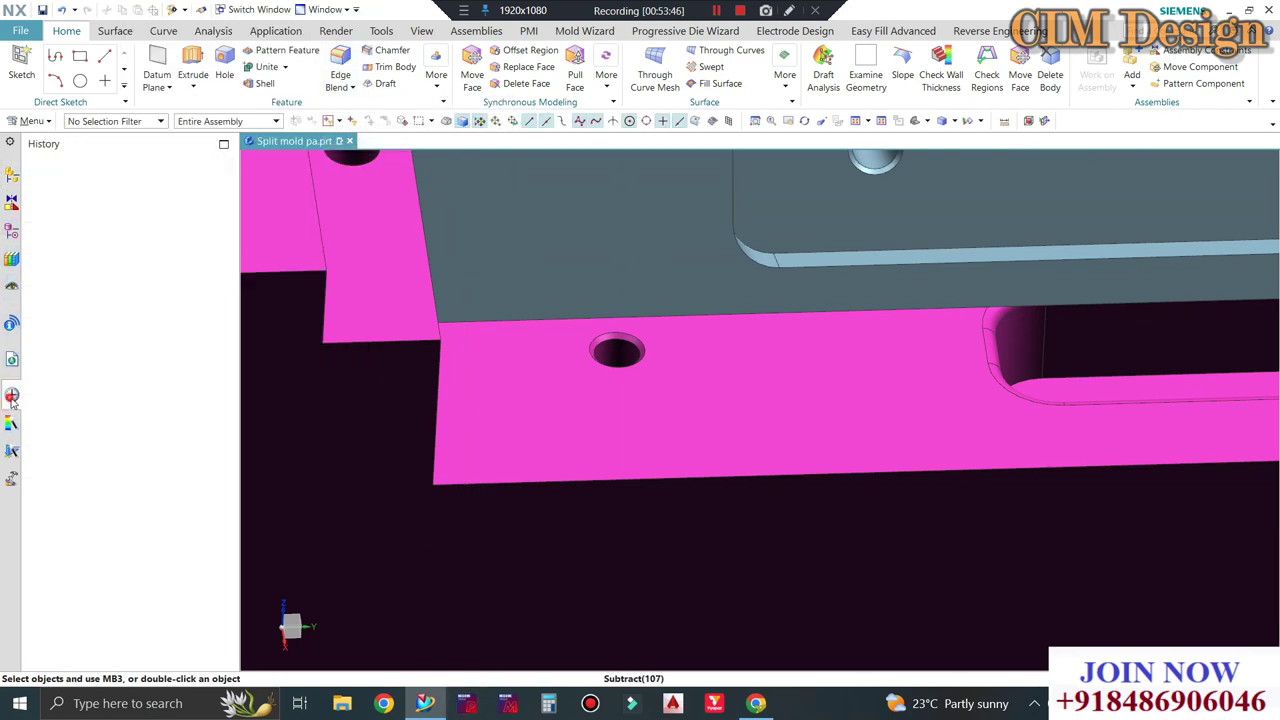
# With the Solid Body filter, hide the top mold plates (Ctrl+B) and zoom in on the slider stopper.
pyautogui.click(100, 310)
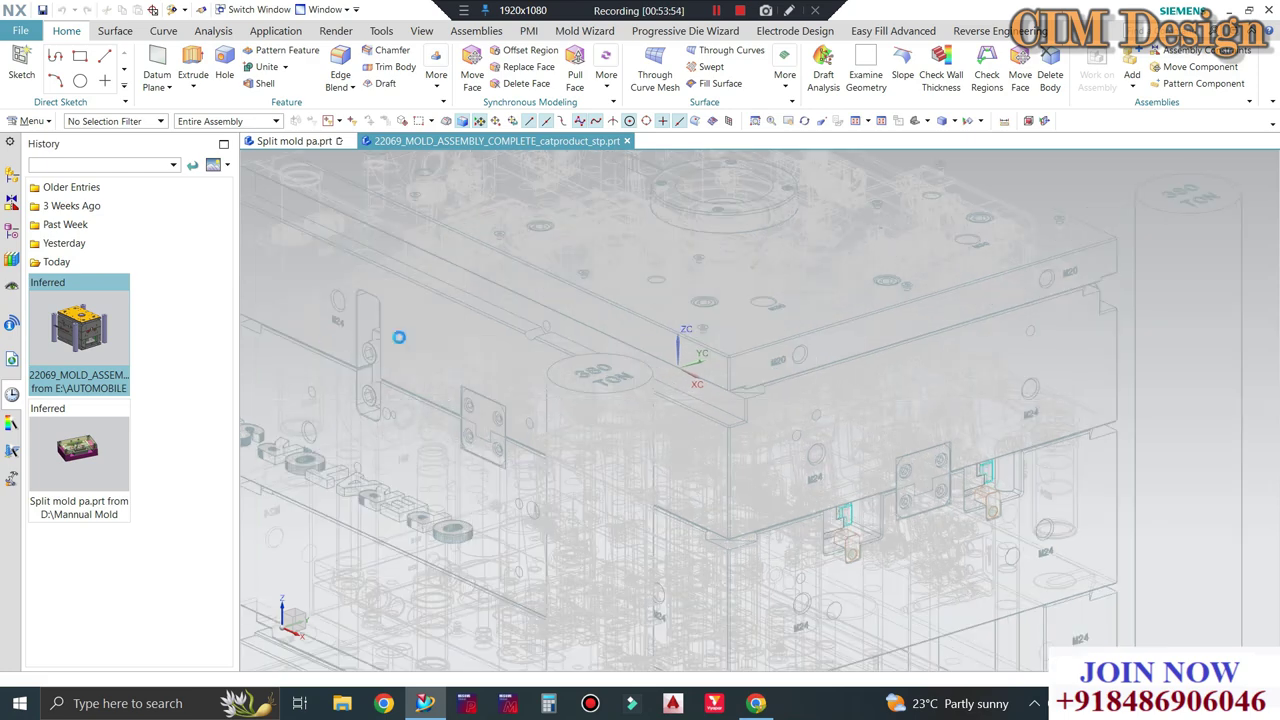
pyautogui.scroll(-2, 1040, 320)
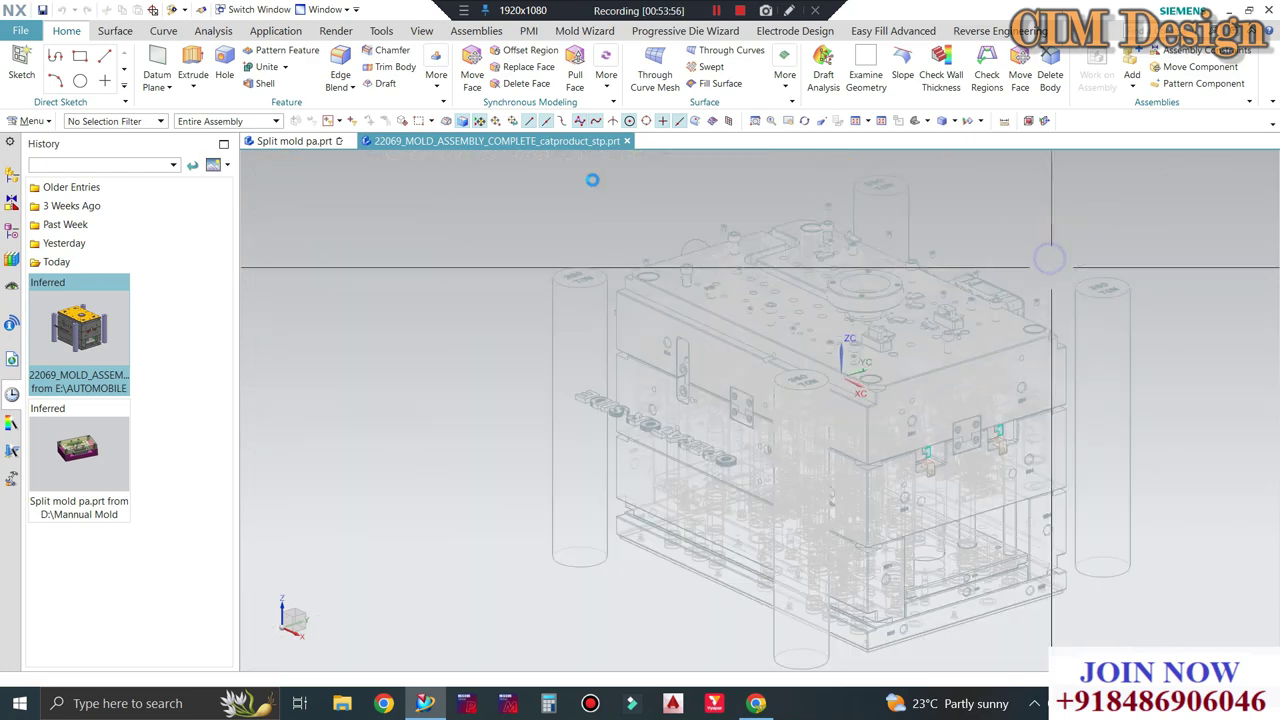
pyautogui.click(128, 240)
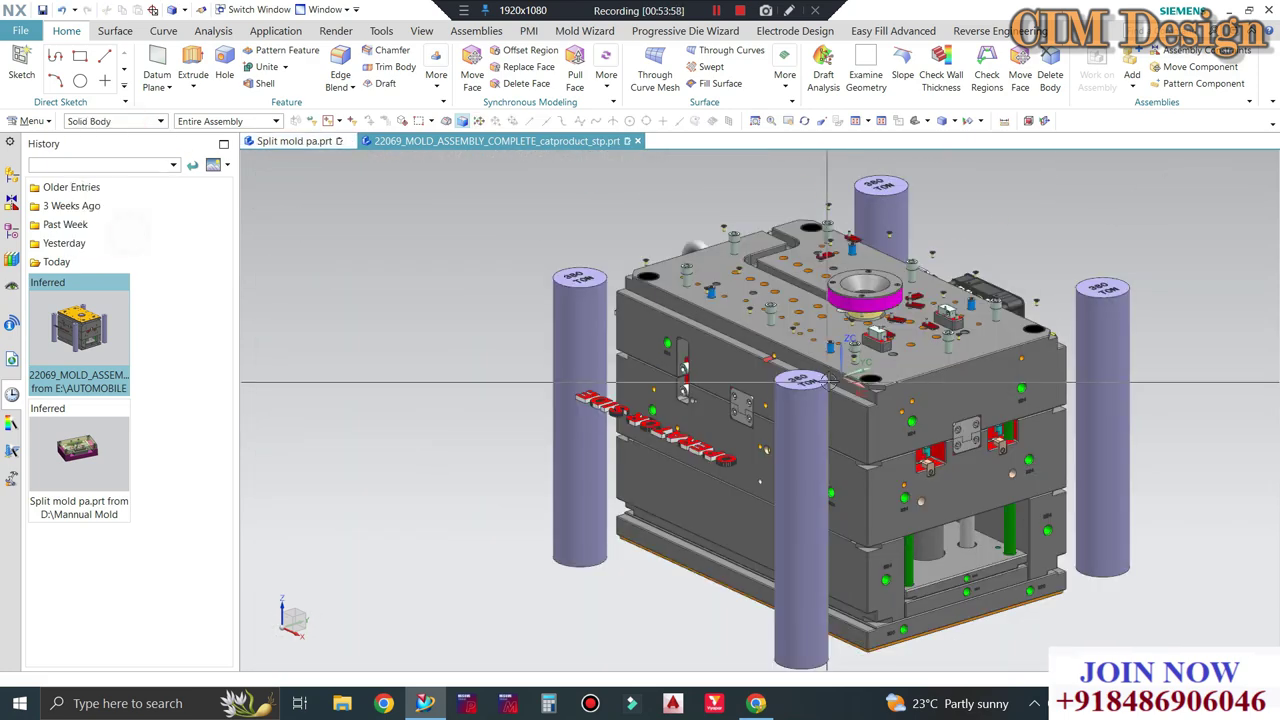
pyautogui.click(900, 376)
pyautogui.hotkey('ctrl', 'b')
pyautogui.scroll(2, 897, 424)
pyautogui.scroll(2, 897, 424)
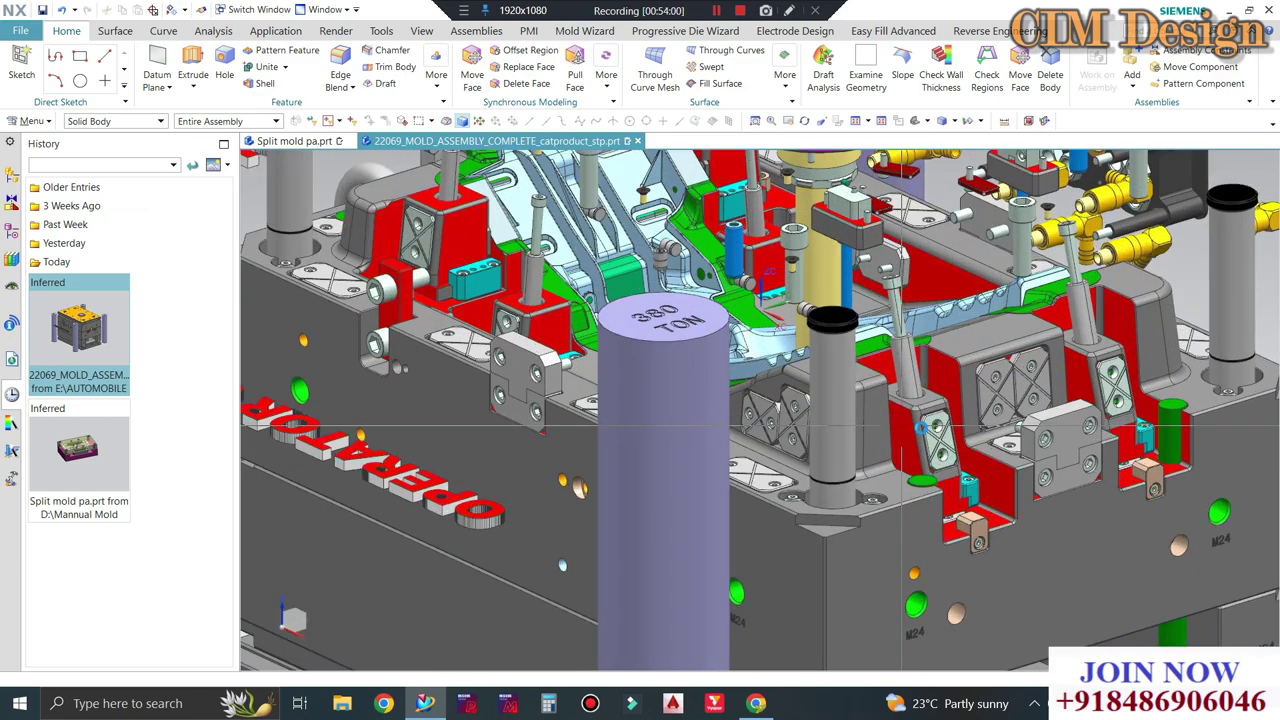
pyautogui.scroll(1, 920, 470)
pyautogui.scroll(2, 950, 540)
pyautogui.scroll(2, 985, 600)
pyautogui.scroll(1, 985, 600)
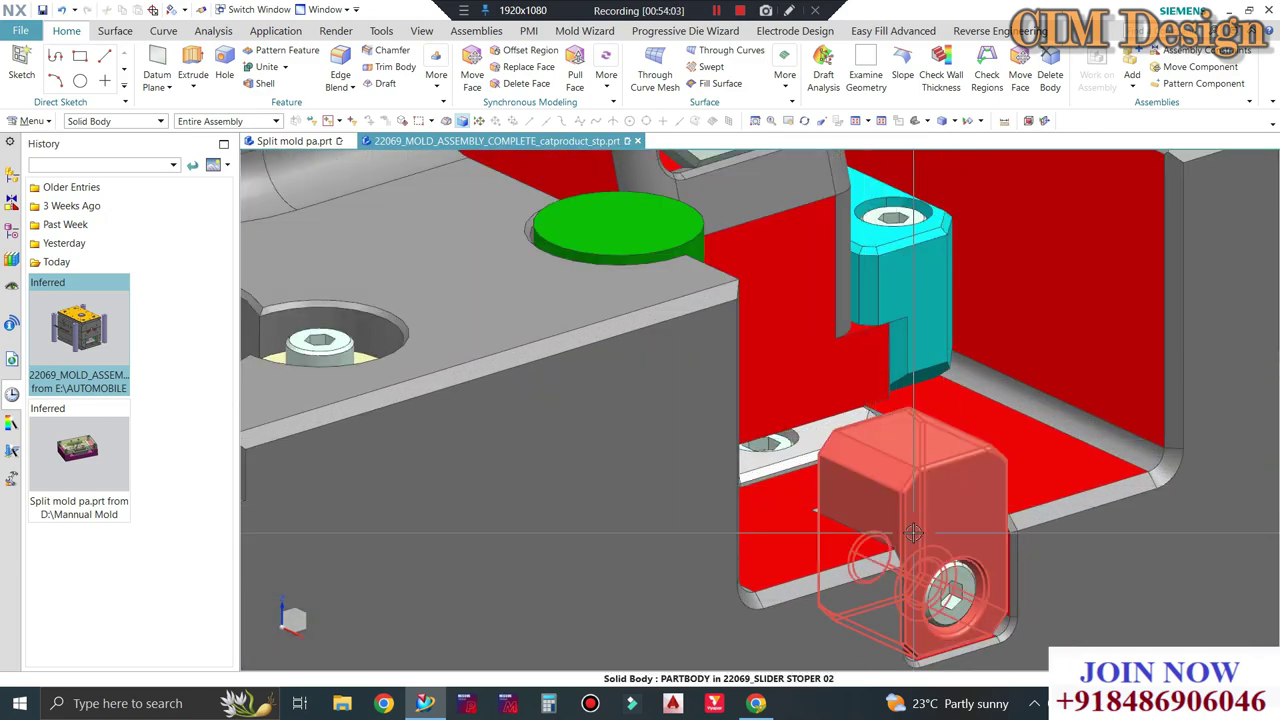
pyautogui.click(300, 141)
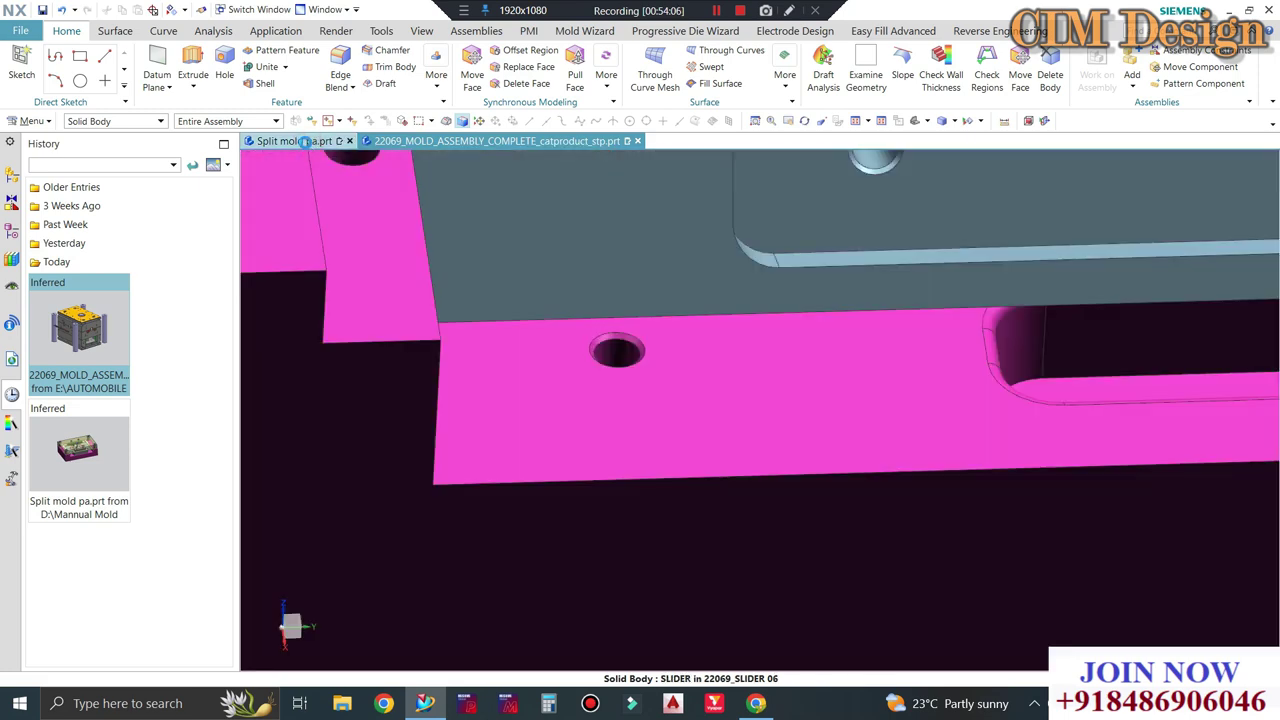
pyautogui.scroll(3, 641, 370)
pyautogui.scroll(2, 638, 330)
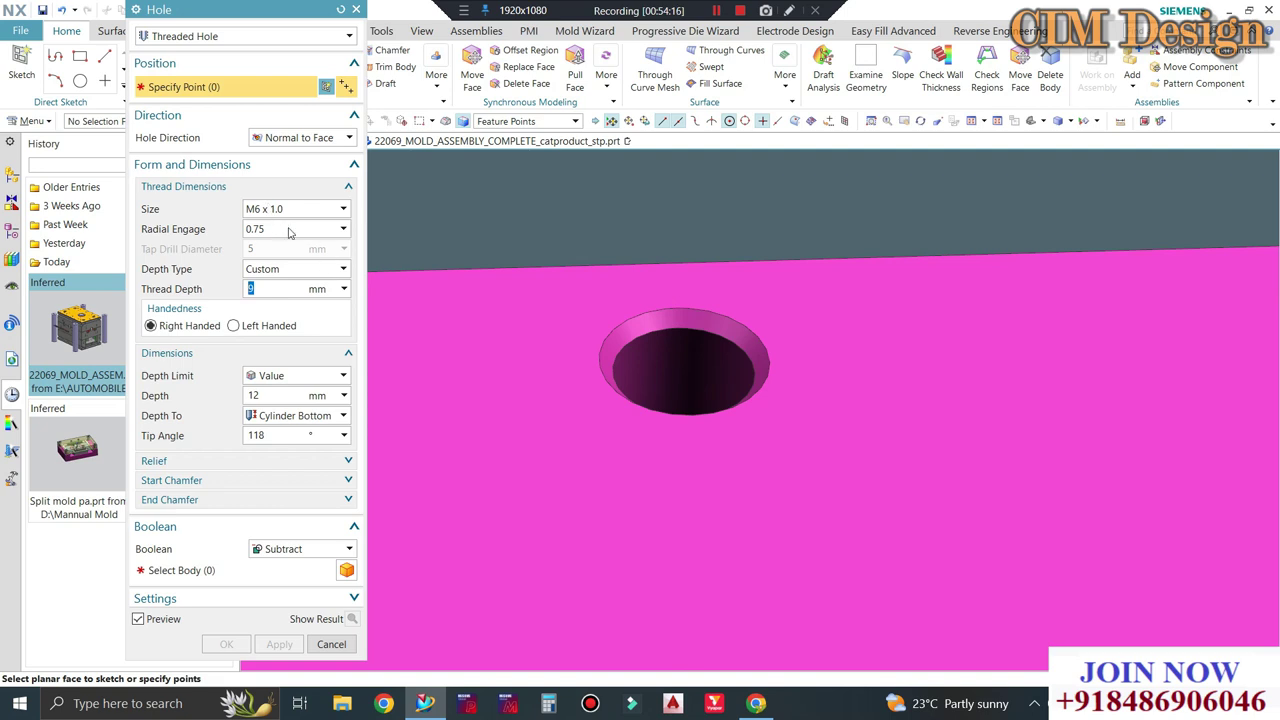
pyautogui.click(190, 36)
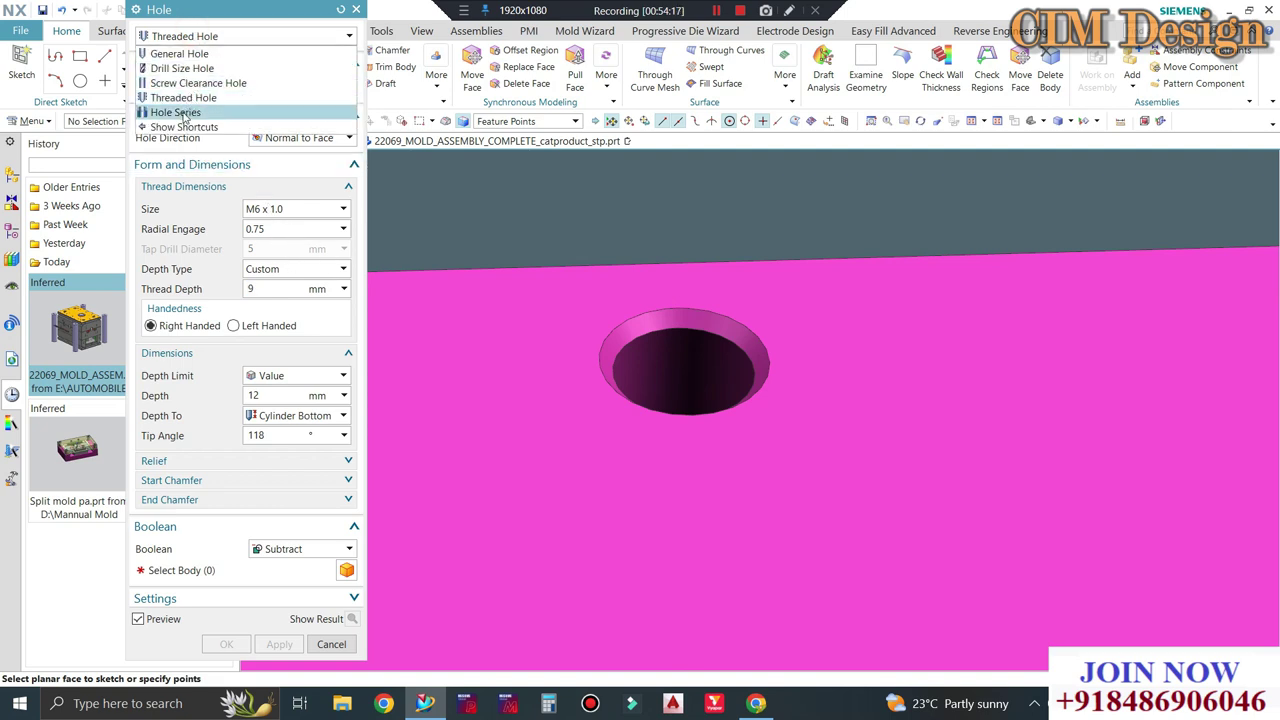
pyautogui.click(182, 122)
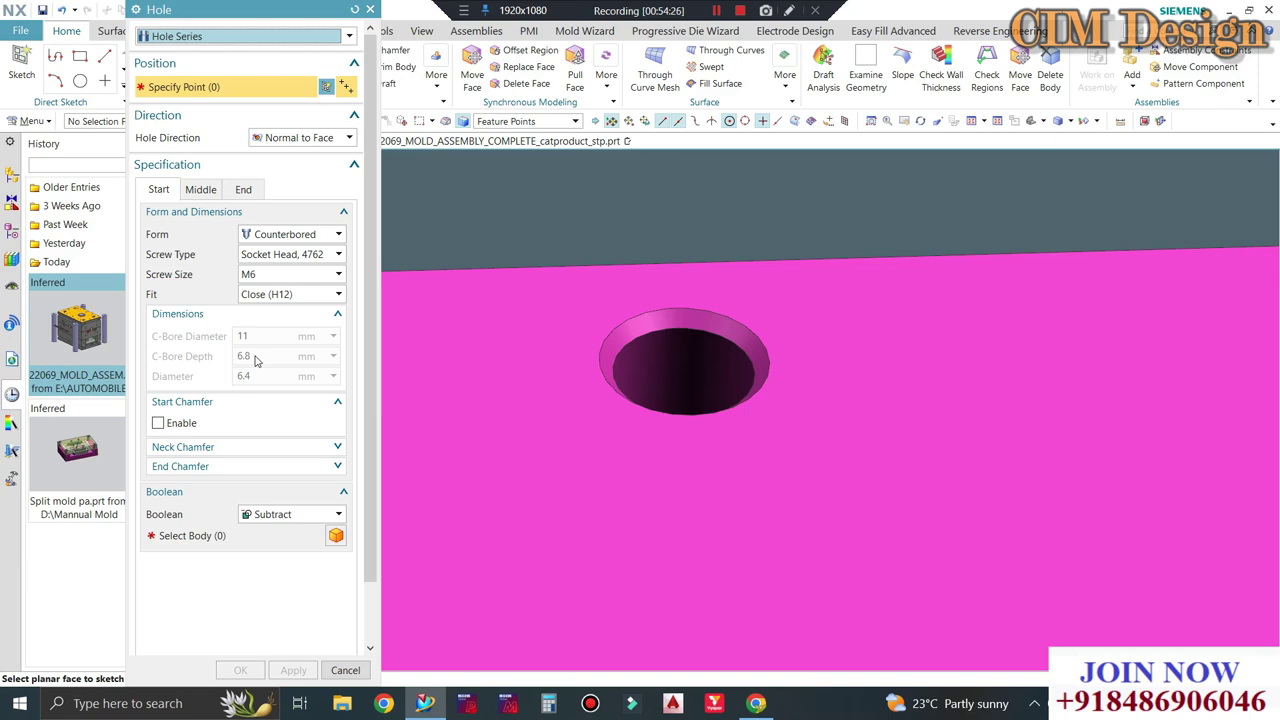
pyautogui.scroll(-5, 753, 398)
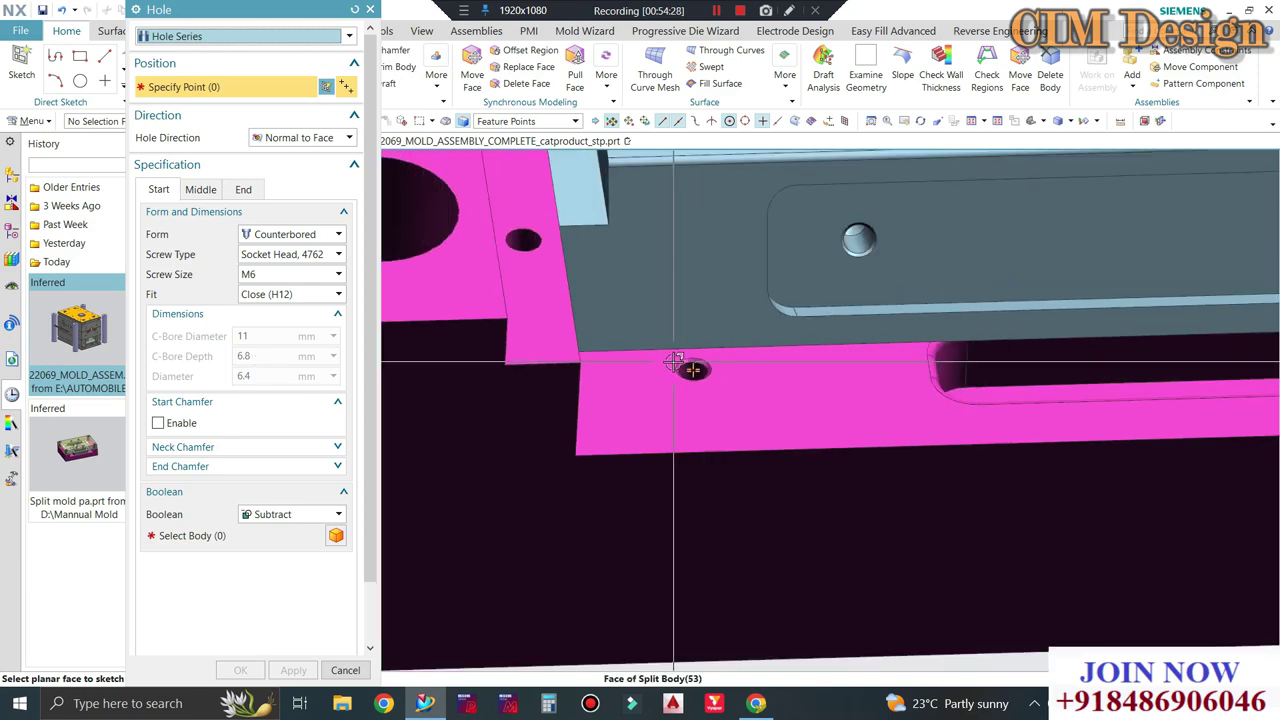
pyautogui.scroll(-5, 750, 370)
pyautogui.press('Escape')
# Rotate to a side view of the slider and start an Extrude sketch on its side face.
pyautogui.click(750, 344)
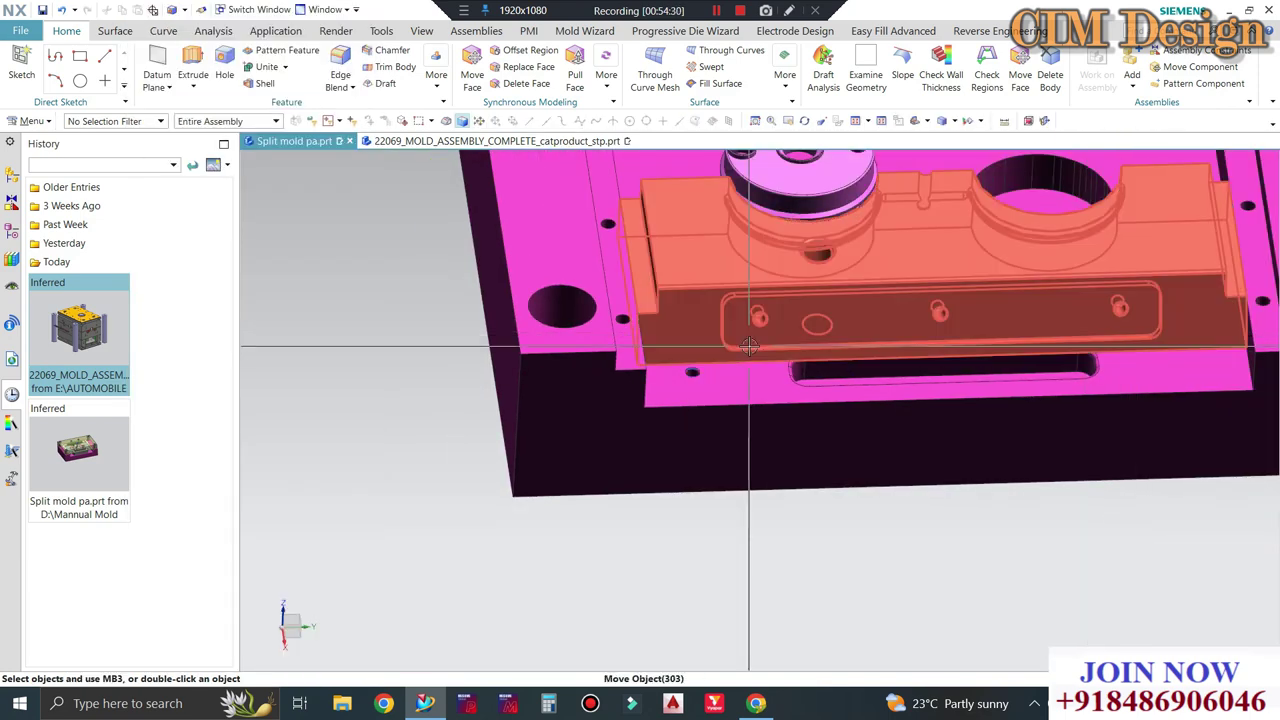
pyautogui.scroll(-3, 749, 345)
pyautogui.scroll(-3, 970, 378)
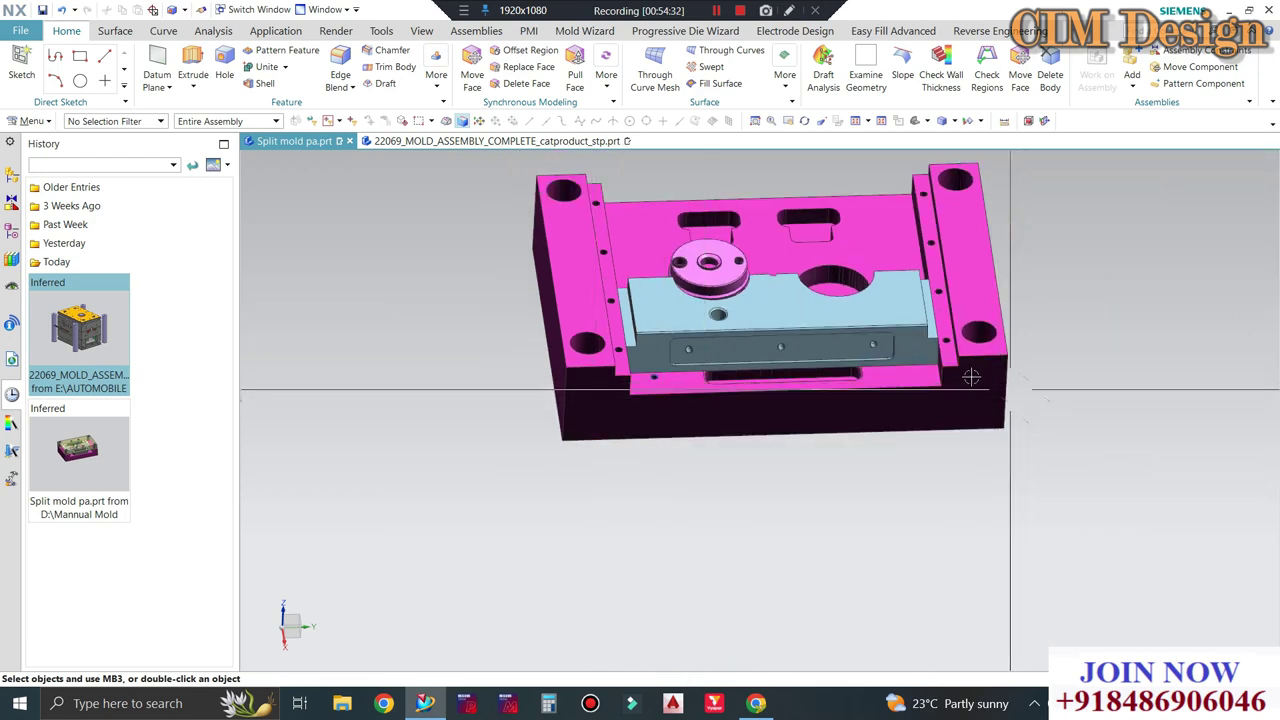
pyautogui.moveTo(982, 425); pyautogui.dragTo(923, 480, button='middle')
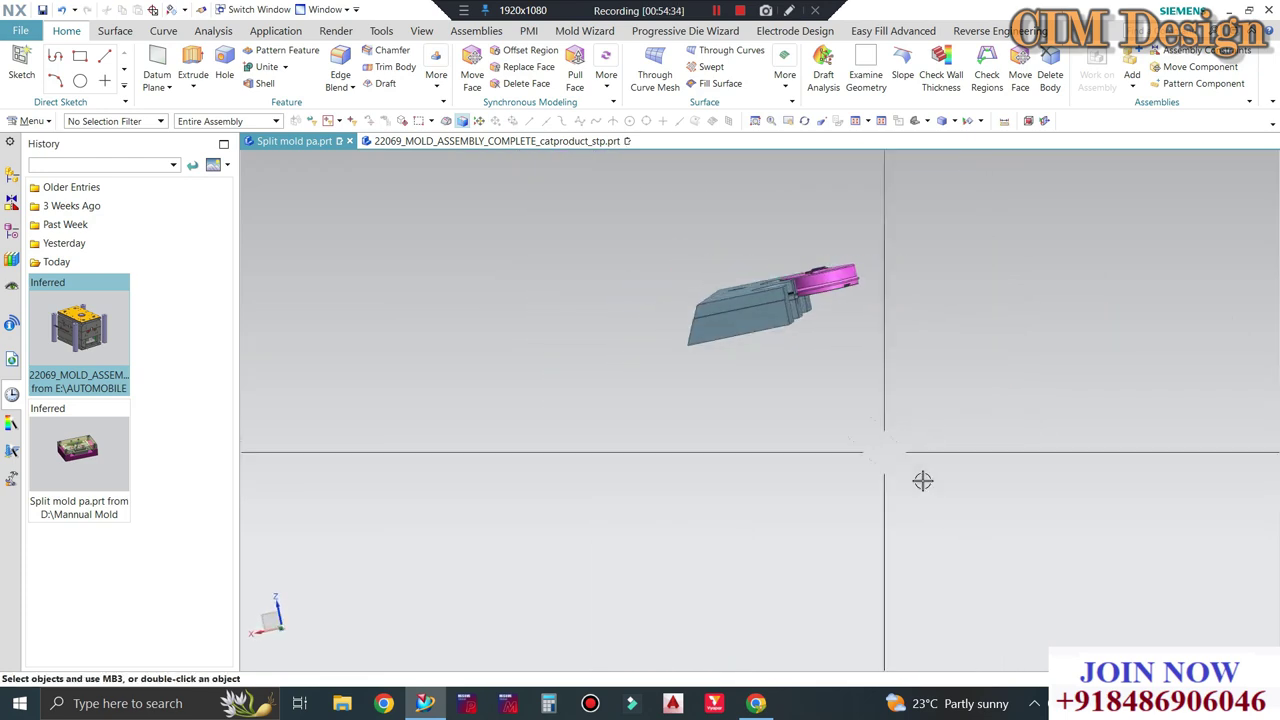
pyautogui.scroll(3, 754, 281)
pyautogui.scroll(2, 754, 281)
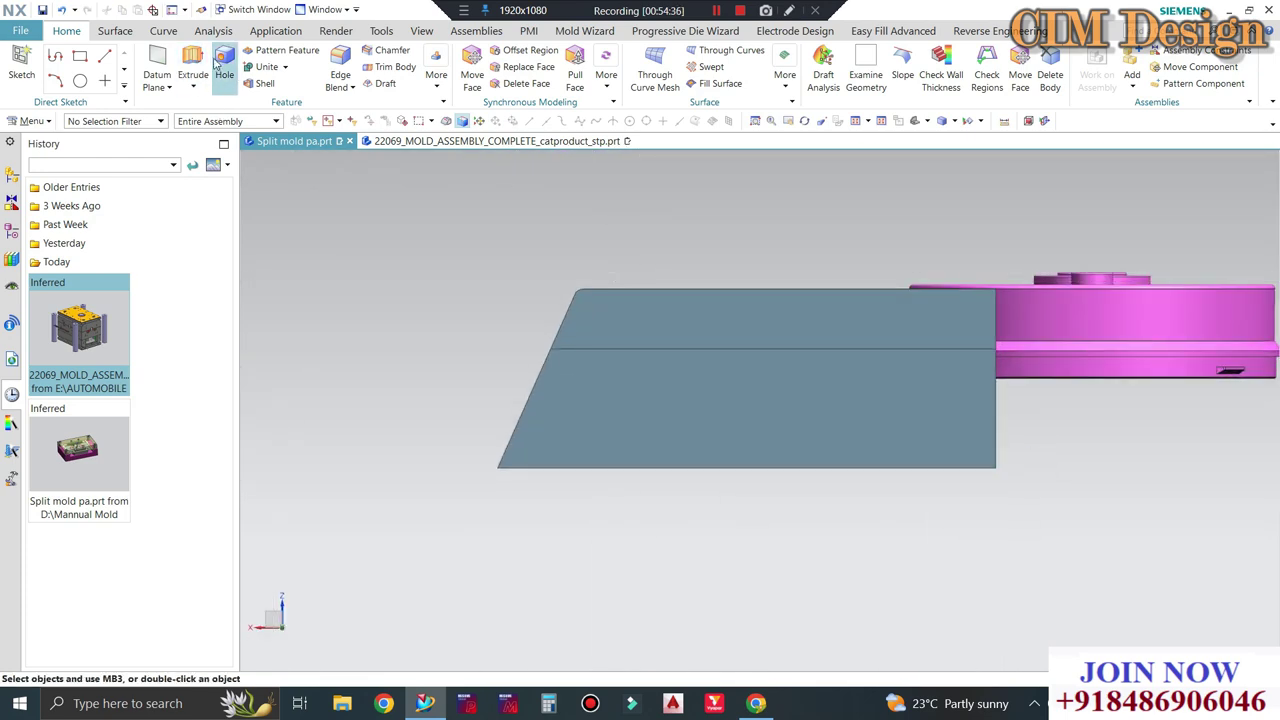
pyautogui.click(644, 417)
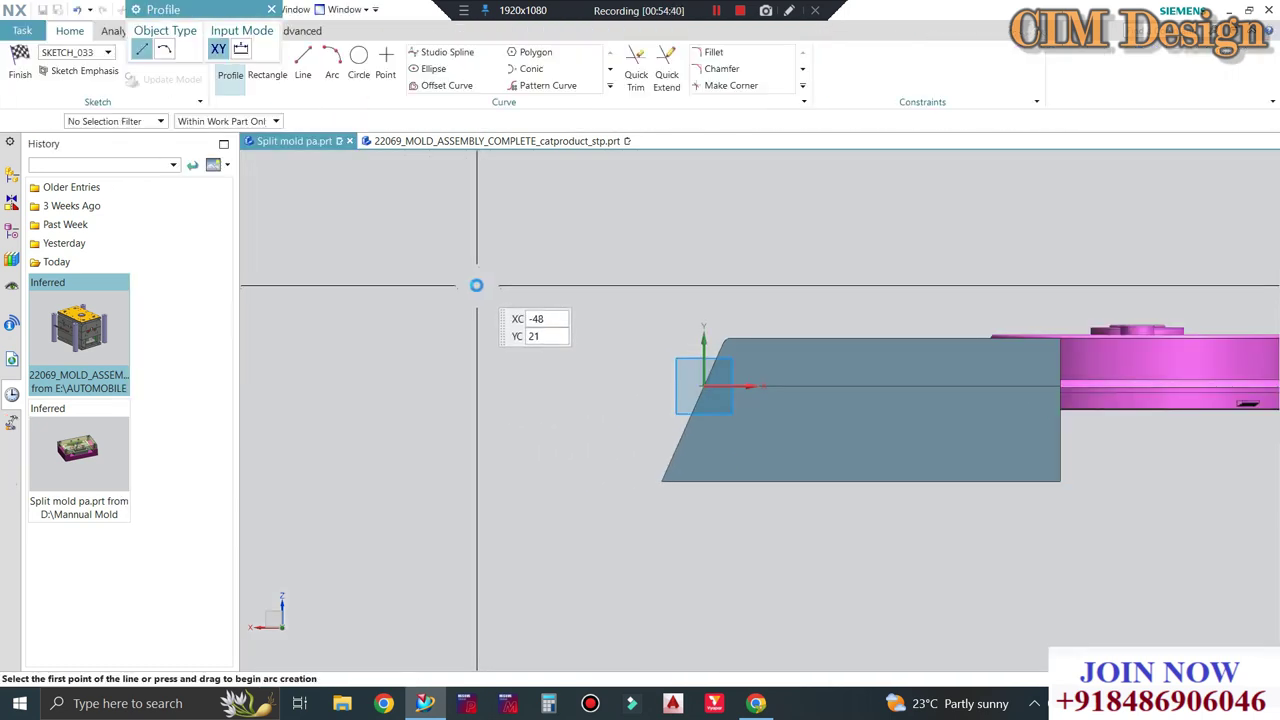
pyautogui.moveTo(187, 14); pyautogui.dragTo(120, 147)
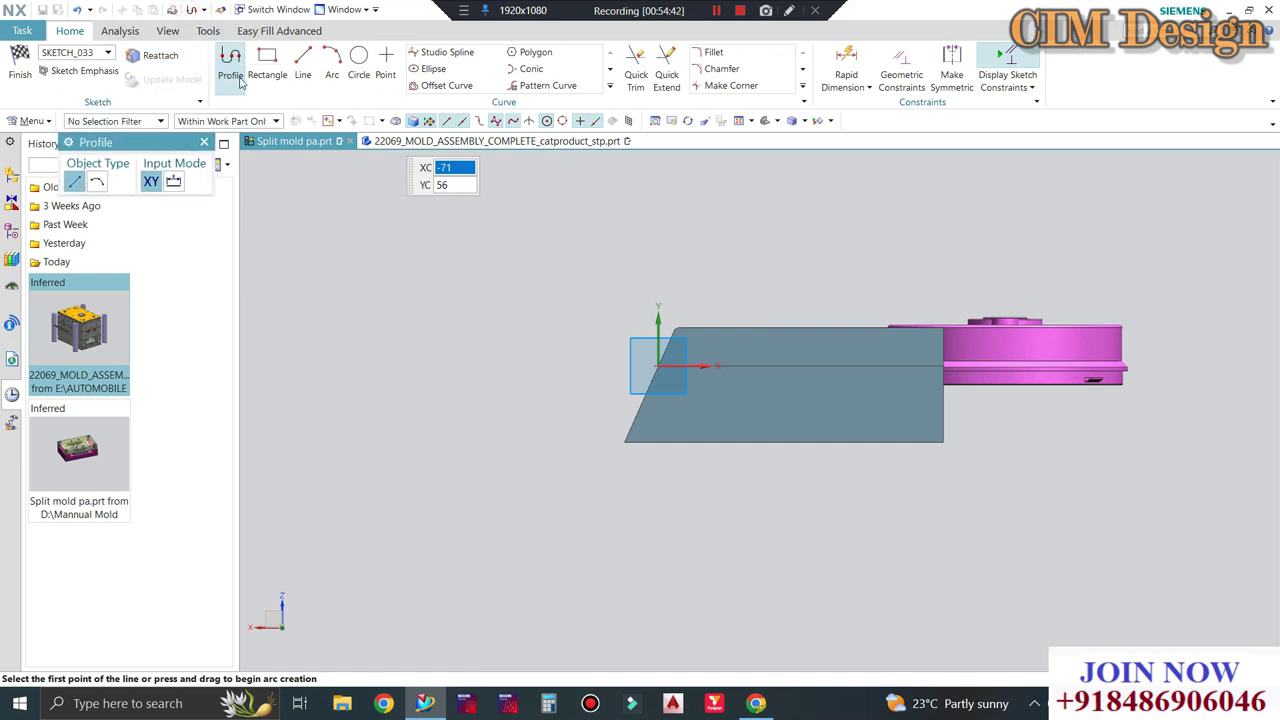
# Draw a small circle near the slider's bottom edge.
pyautogui.click(267, 55)
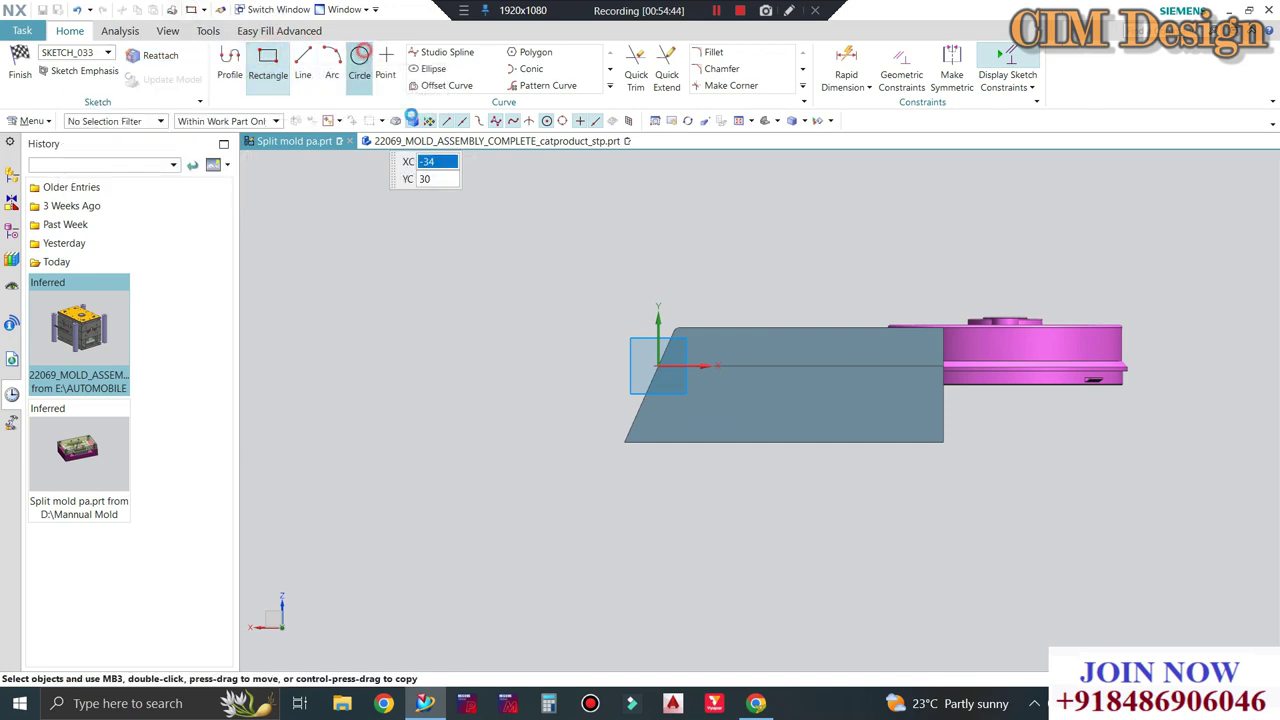
pyautogui.click(359, 55)
pyautogui.scroll(5, 703, 433)
pyautogui.scroll(-3, 965, 388)
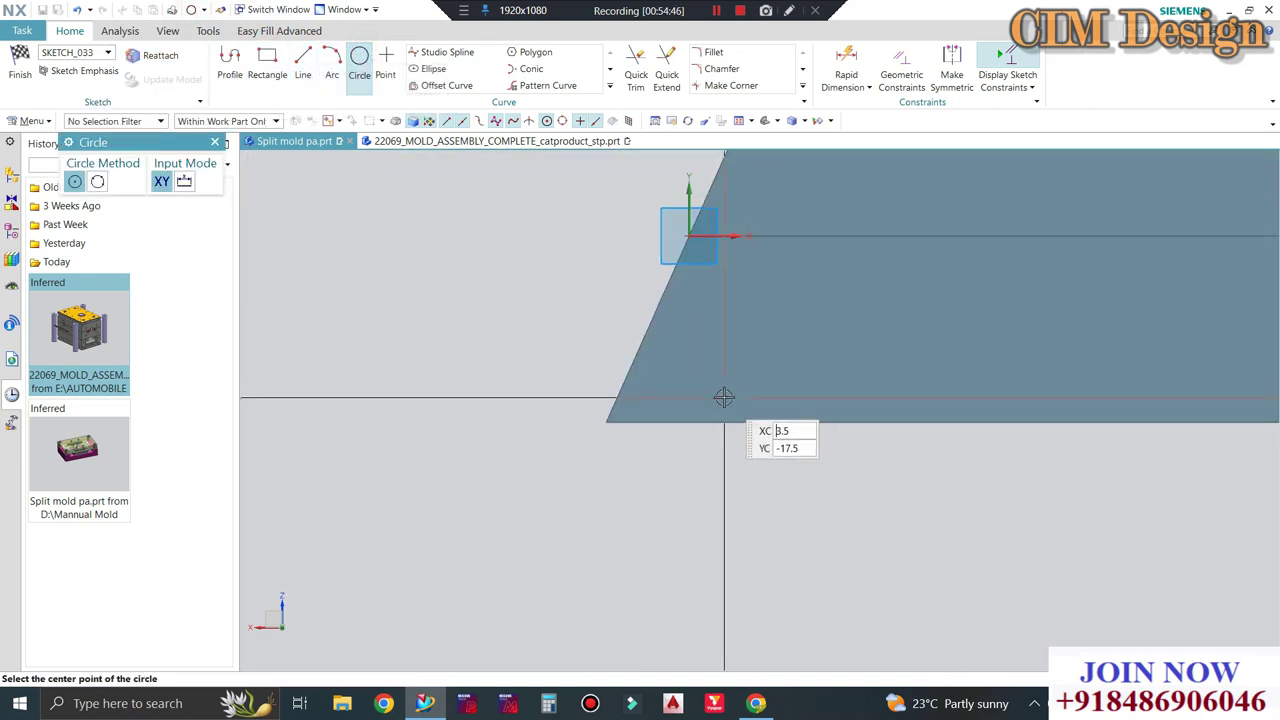
pyautogui.scroll(3, 814, 391)
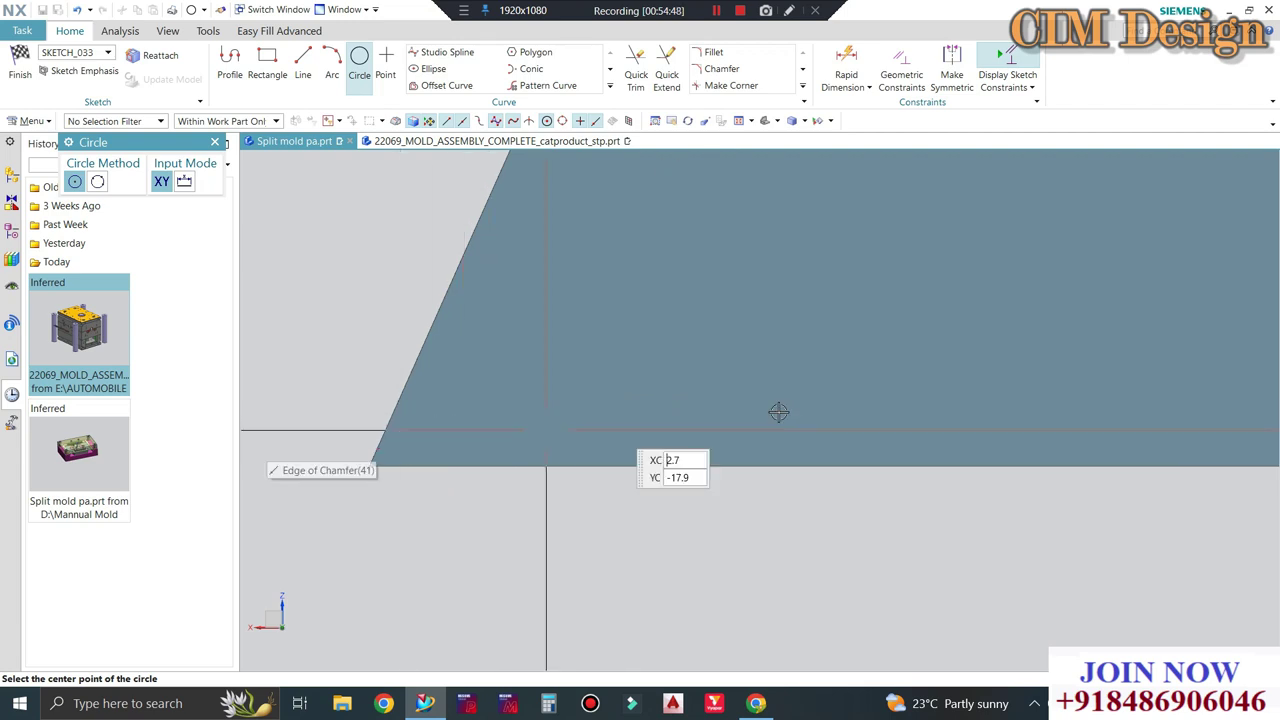
pyautogui.click(667, 423)
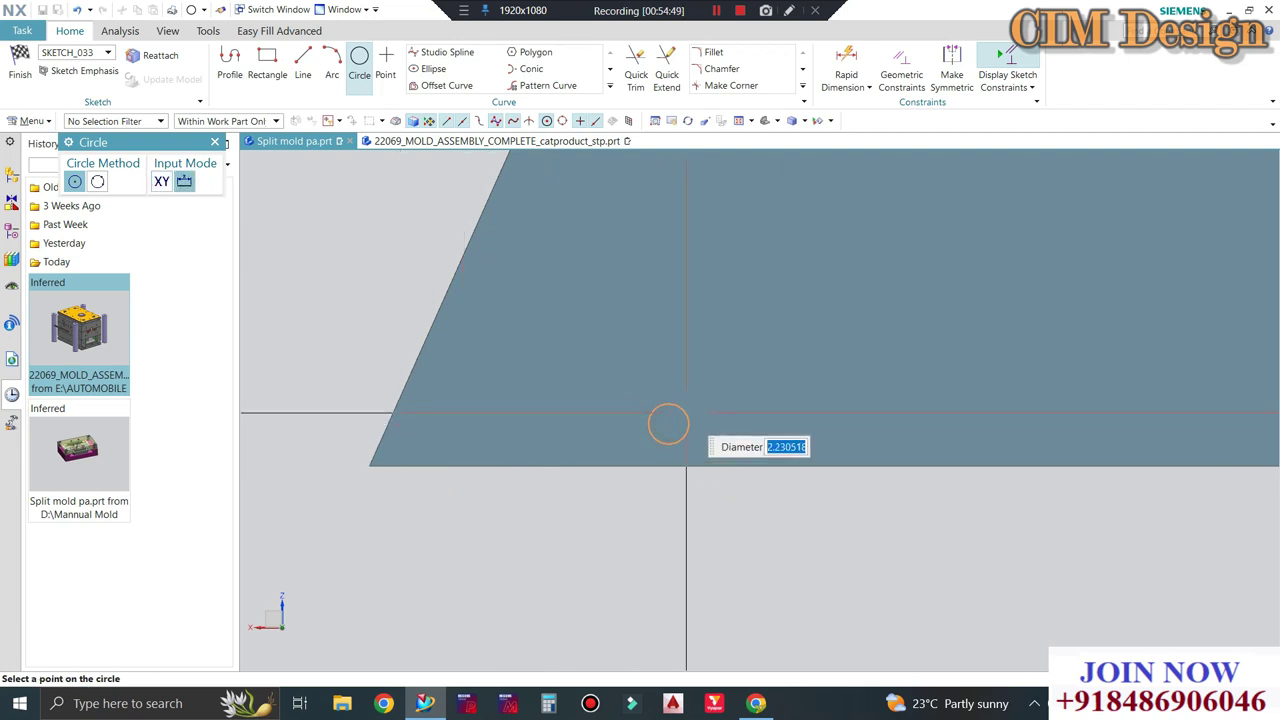
pyautogui.write('2')
pyautogui.click(676, 405)
pyautogui.scroll(3, 676, 405)
pyautogui.press('Escape')
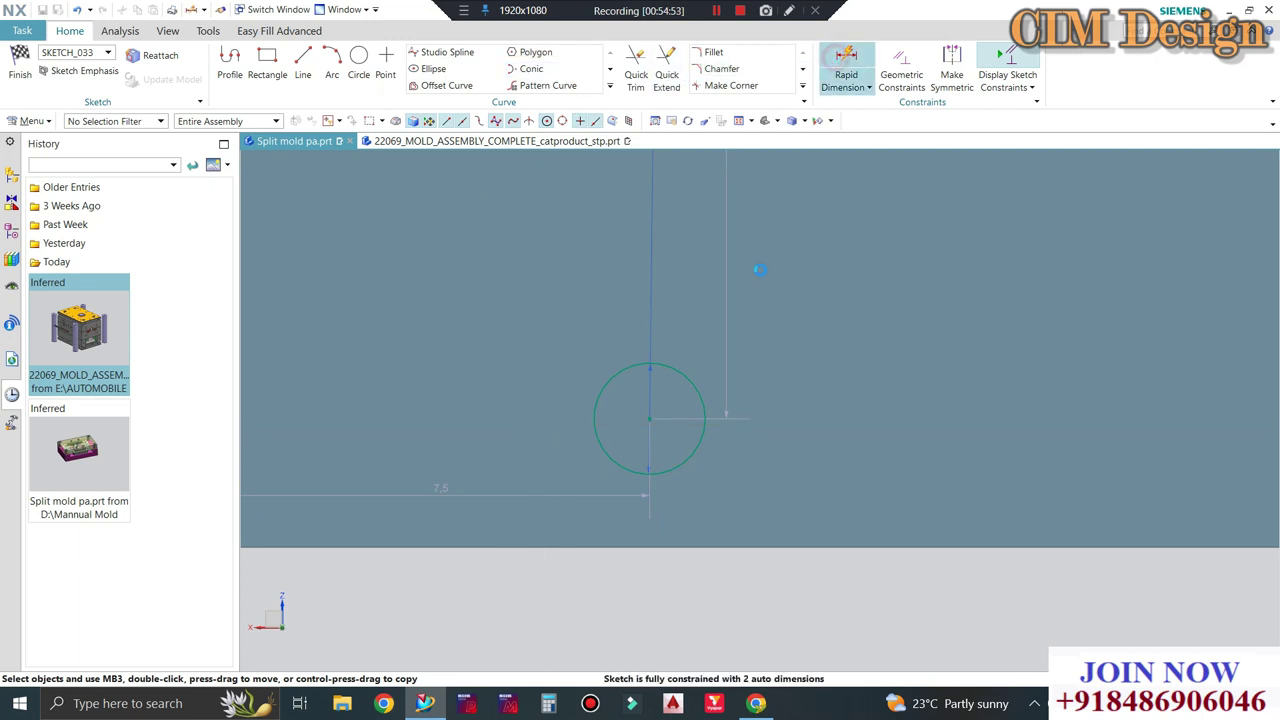
# Add a Rapid Dimension from the circle to the bottom edge, setting it 2 mm up.
pyautogui.click(846, 60)
pyautogui.click(650, 420)
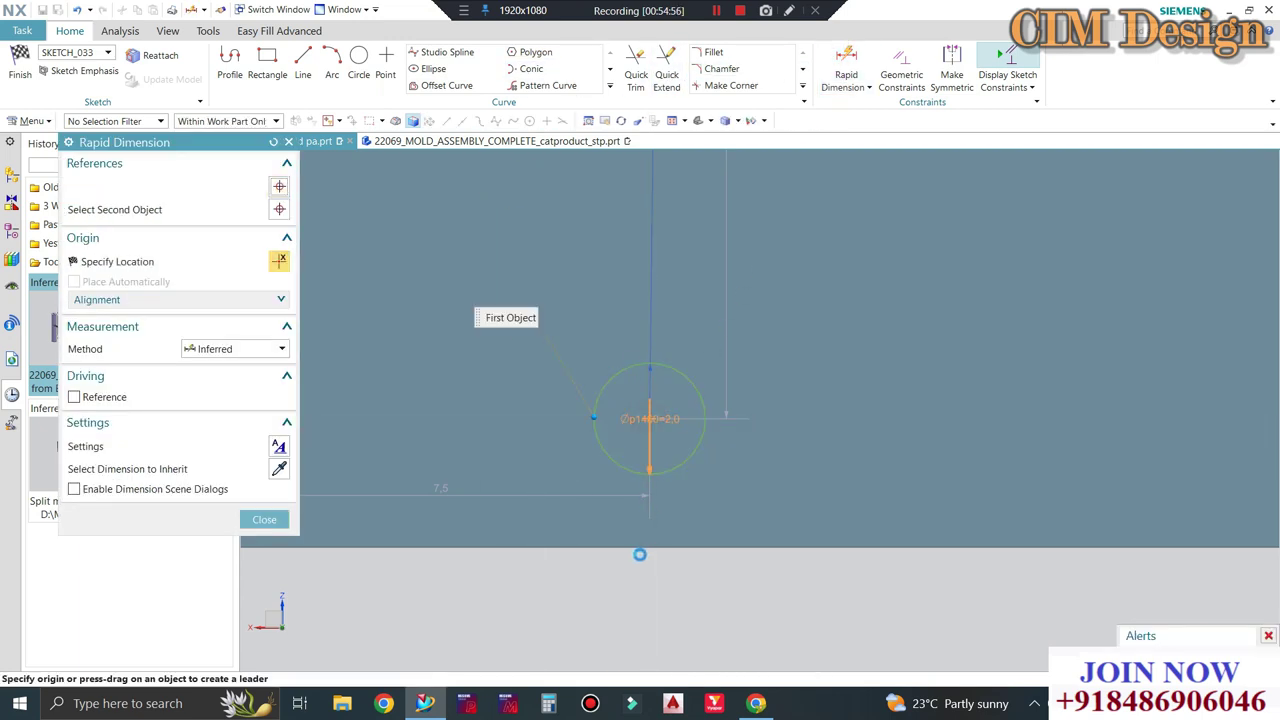
pyautogui.click(641, 545)
pyautogui.click(815, 498)
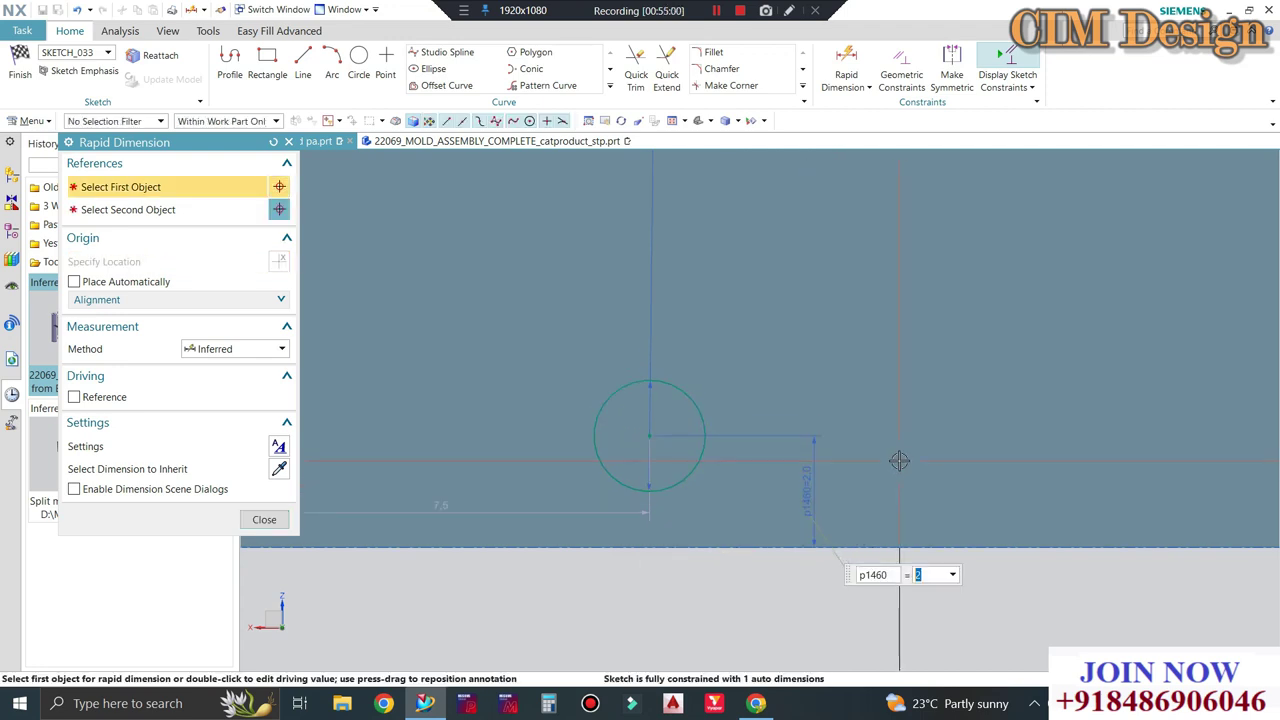
pyautogui.click(272, 519)
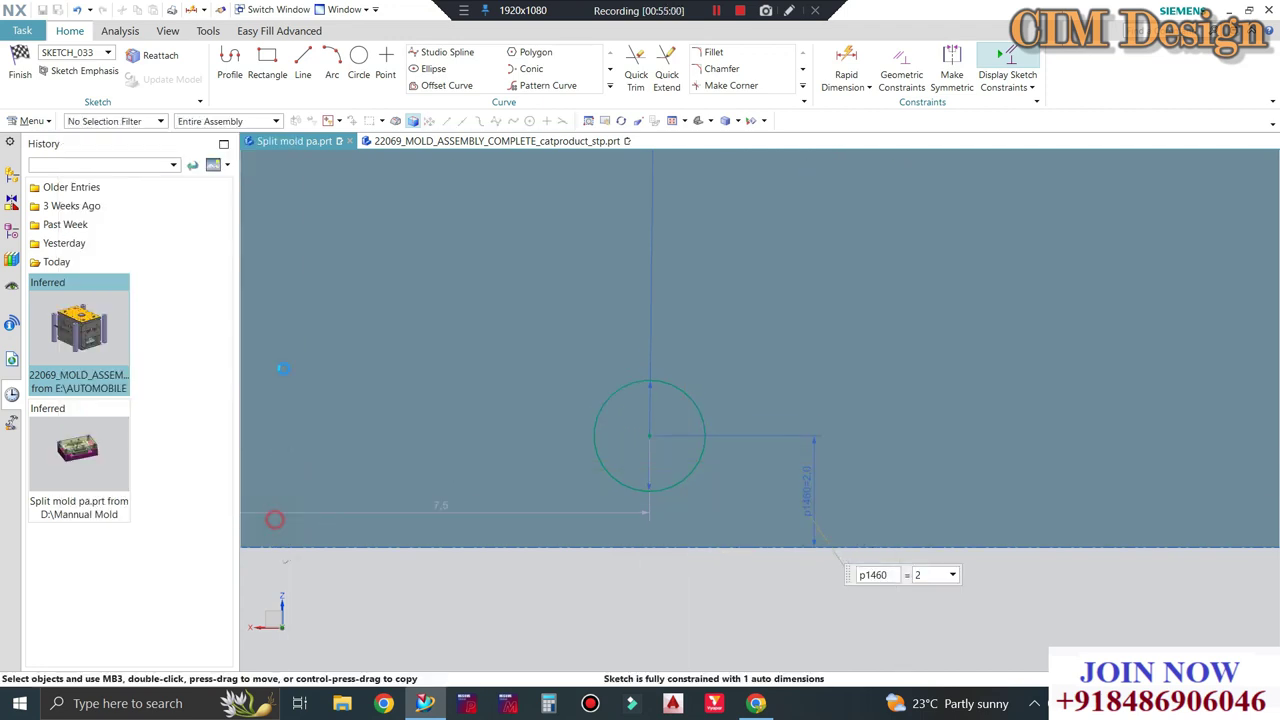
# Draw a slanted line from the circle down below the slider.
pyautogui.click(310, 62)
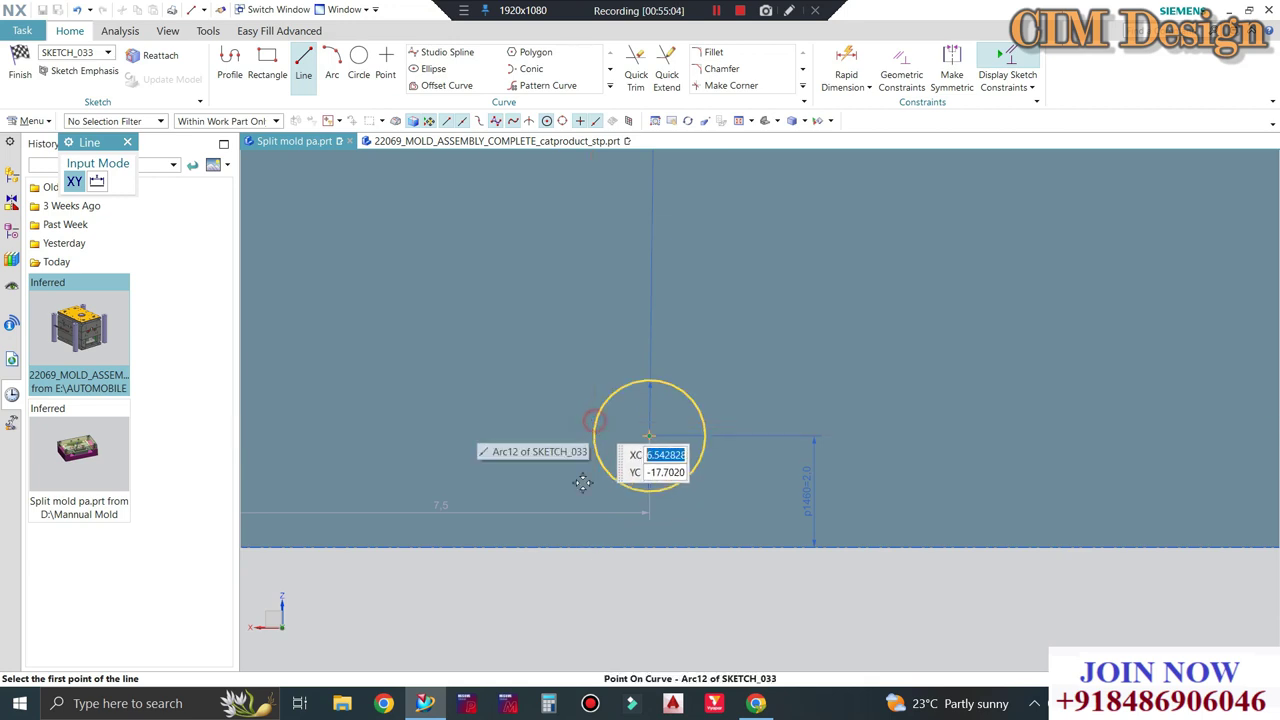
pyautogui.click(594, 420)
pyautogui.click(543, 580)
pyautogui.click(310, 68)
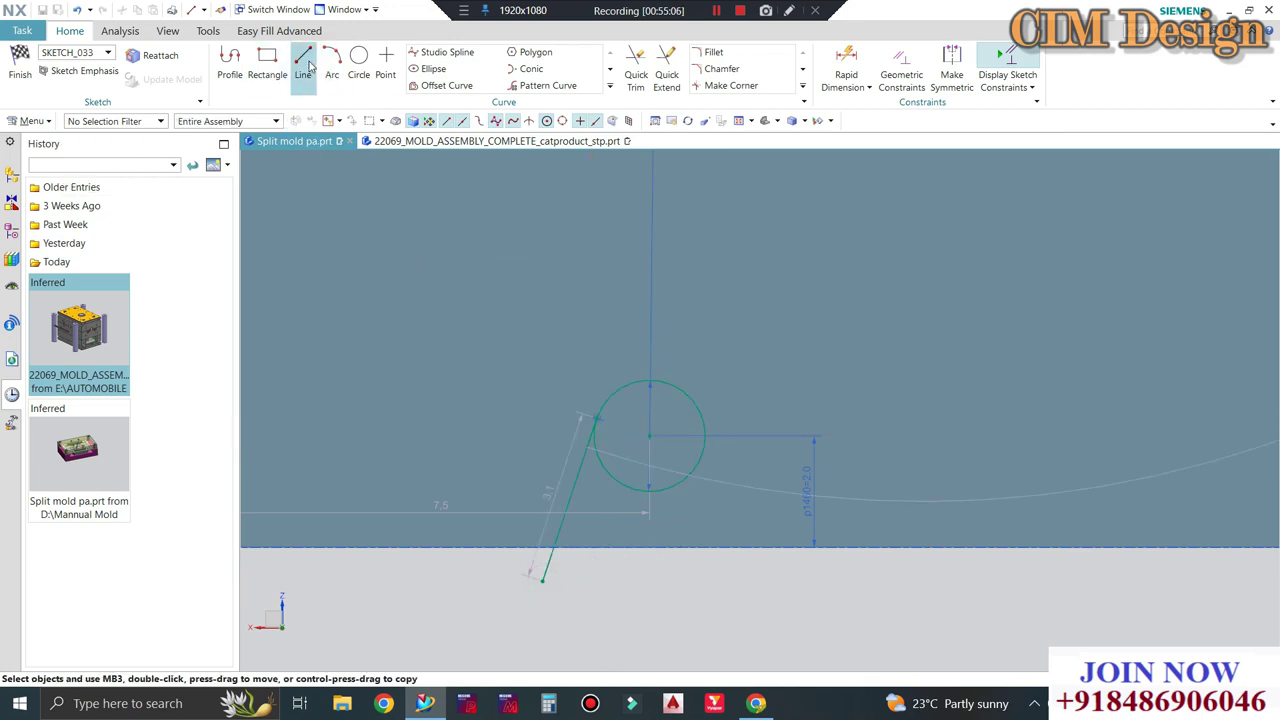
# Draw a vertical line down from the circle's centre and convert it to a reference line.
pyautogui.click(310, 68)
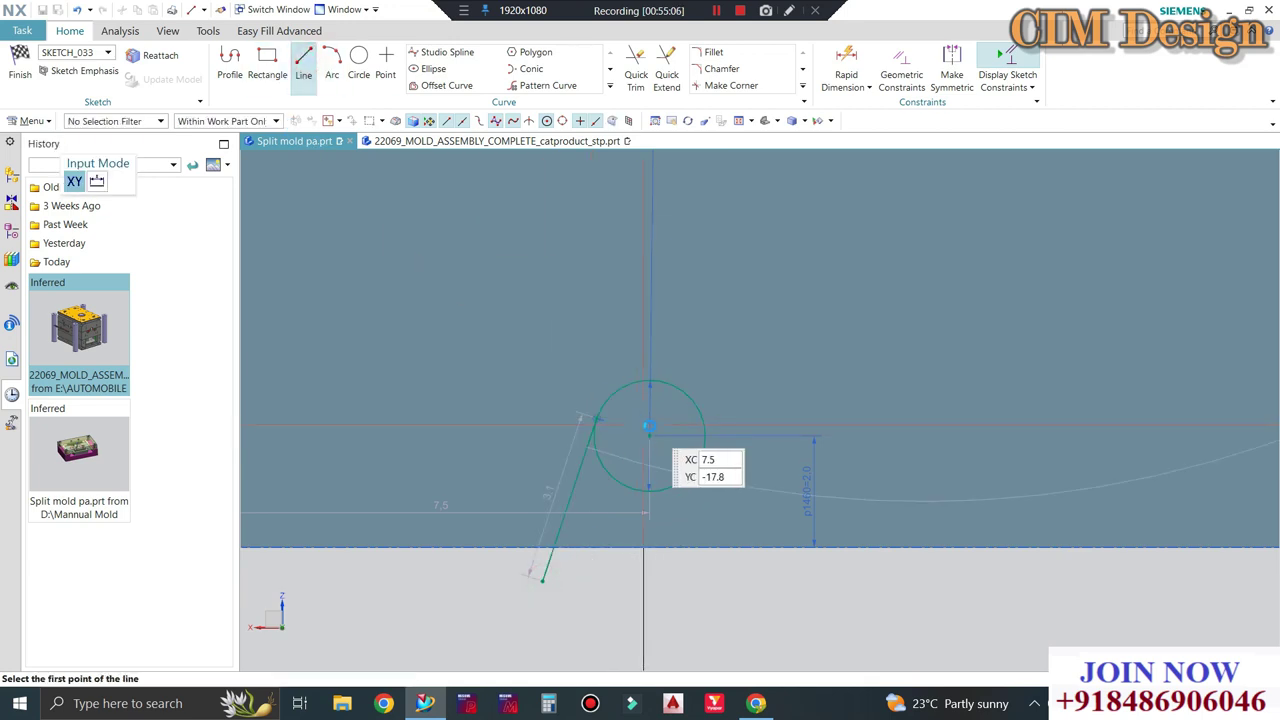
pyautogui.click(649, 436)
pyautogui.click(650, 595)
pyautogui.press('Escape')
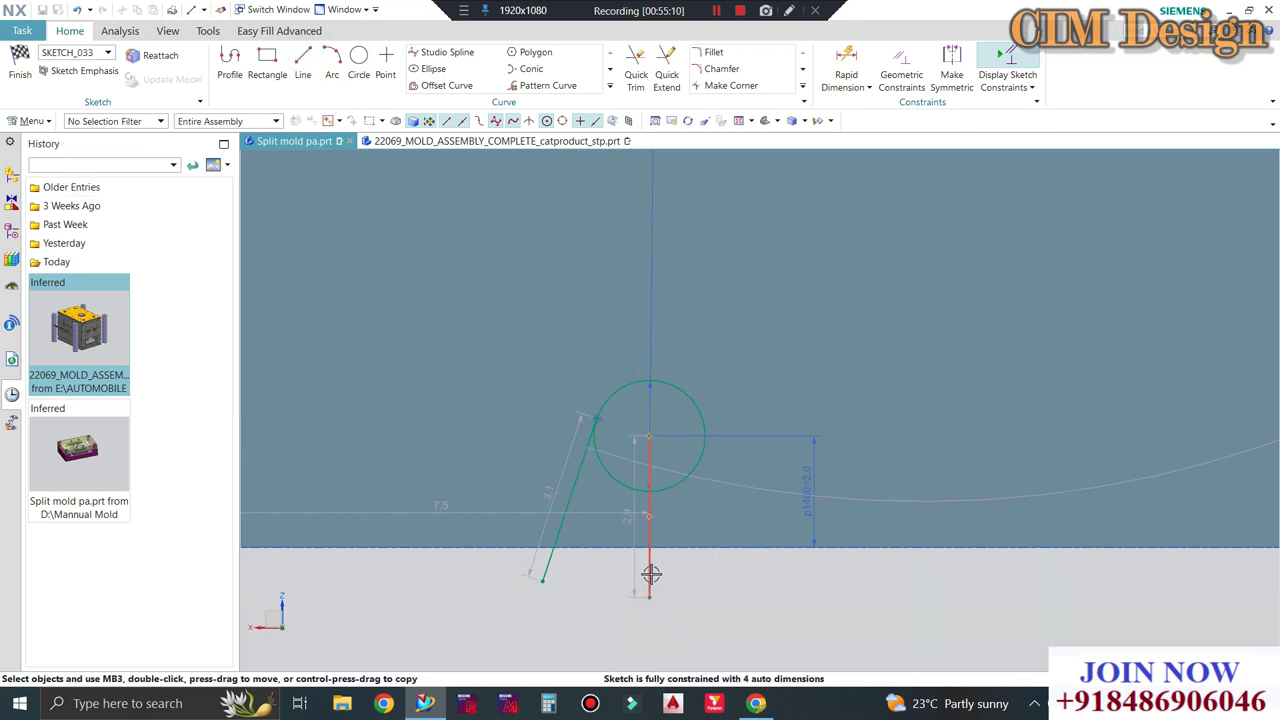
pyautogui.rightClick(651, 573)
pyautogui.click(703, 590)
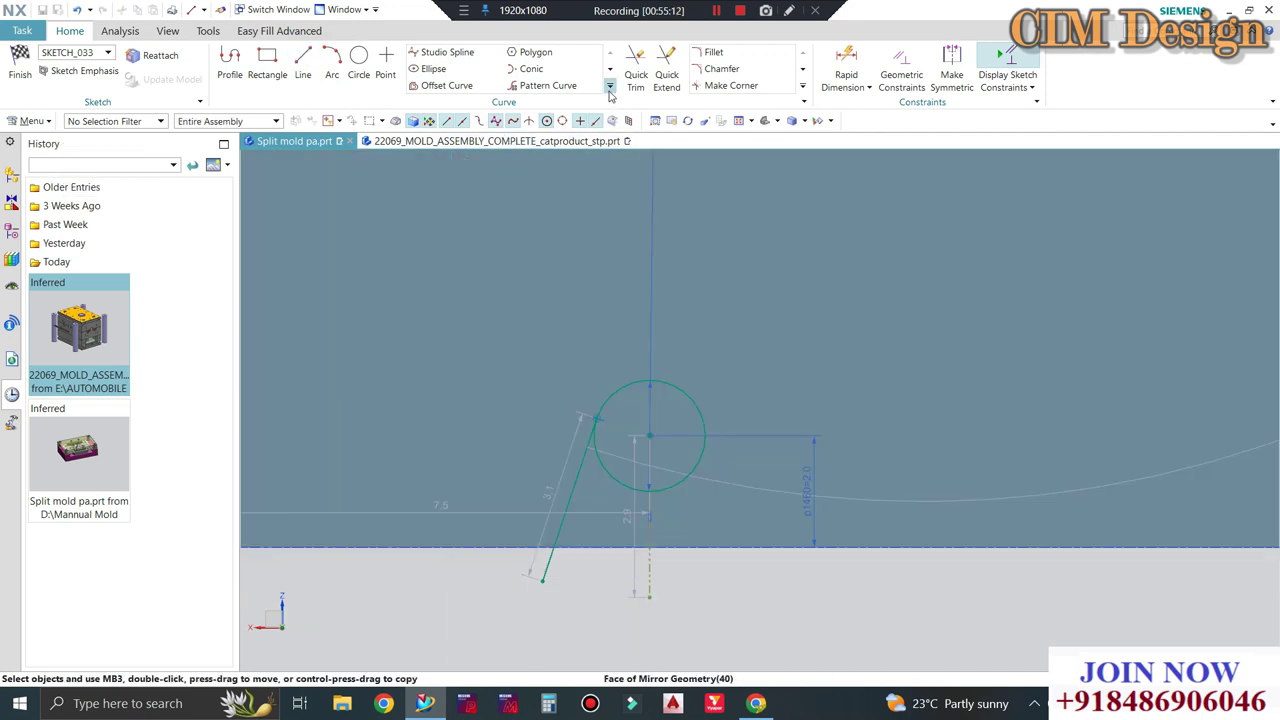
# Mirror the slanted line about the vertical reference axis.
pyautogui.click(610, 87)
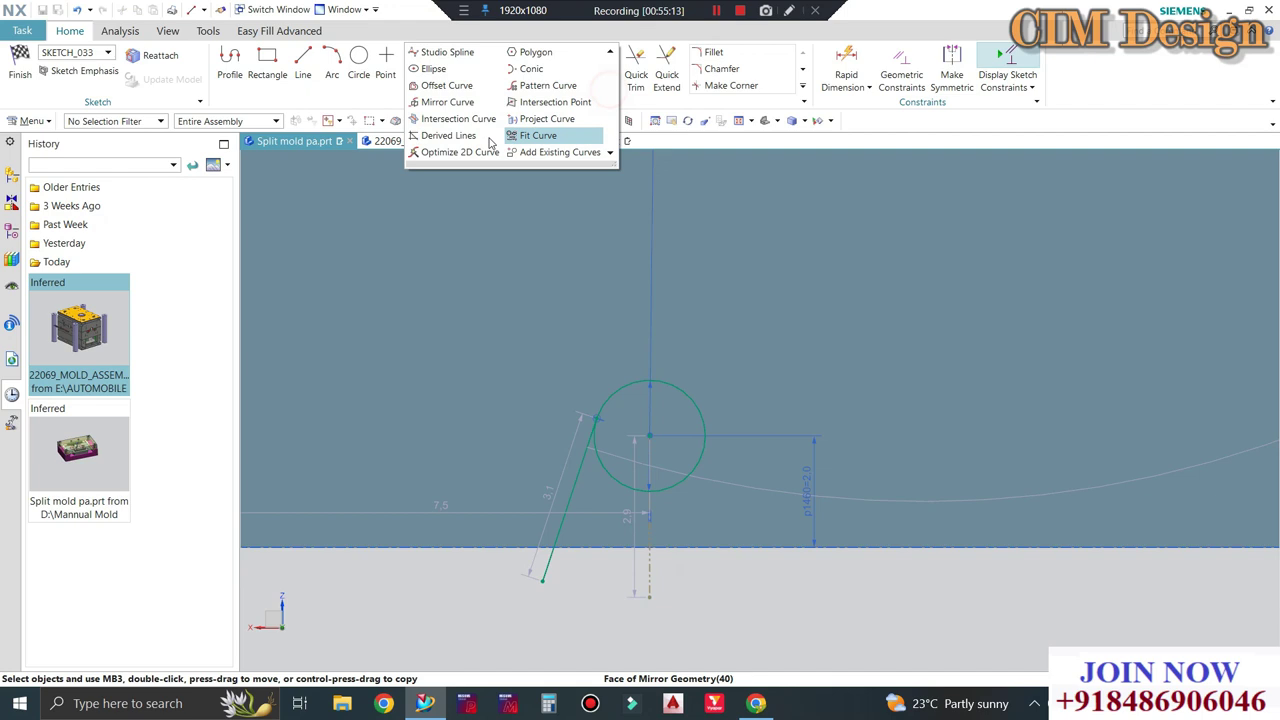
pyautogui.click(440, 102)
pyautogui.middleClick(572, 496)
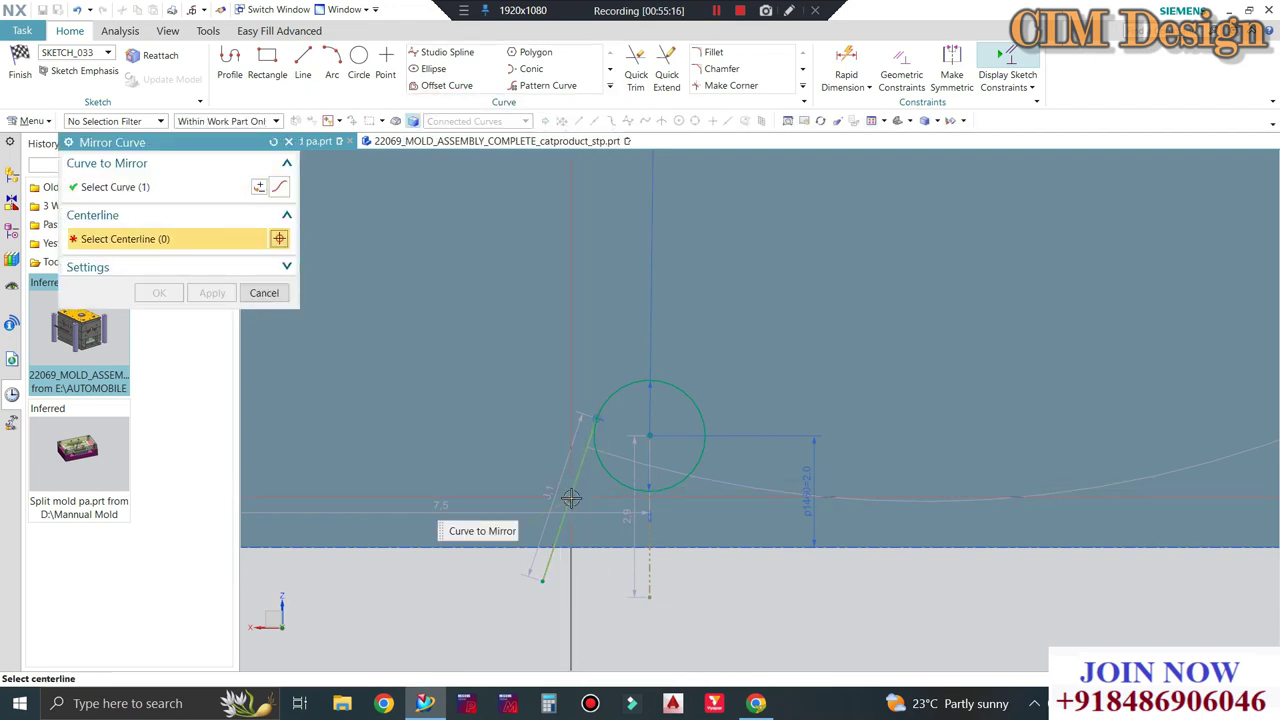
pyautogui.click(650, 573)
pyautogui.middleClick(500, 370)
pyautogui.middleClick(349, 171)
# Join the two leg ends with a base line and trim the lower circle arc.
pyautogui.click(303, 65)
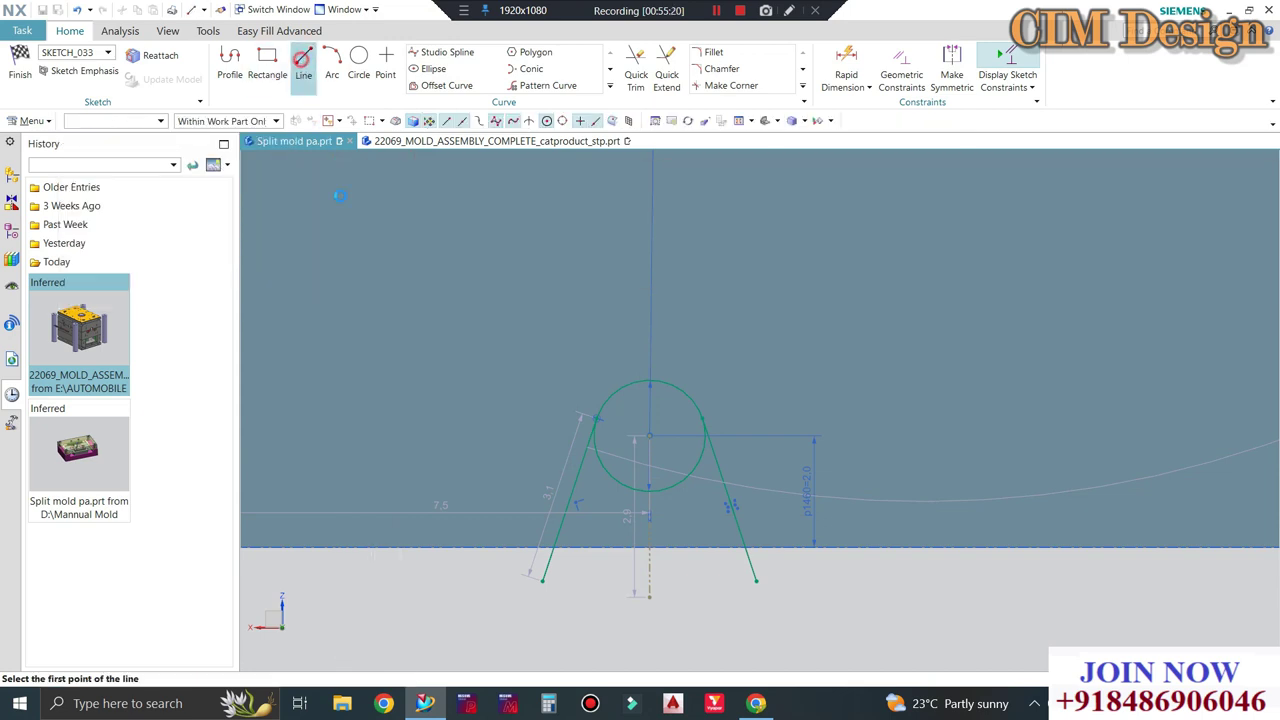
pyautogui.click(542, 580)
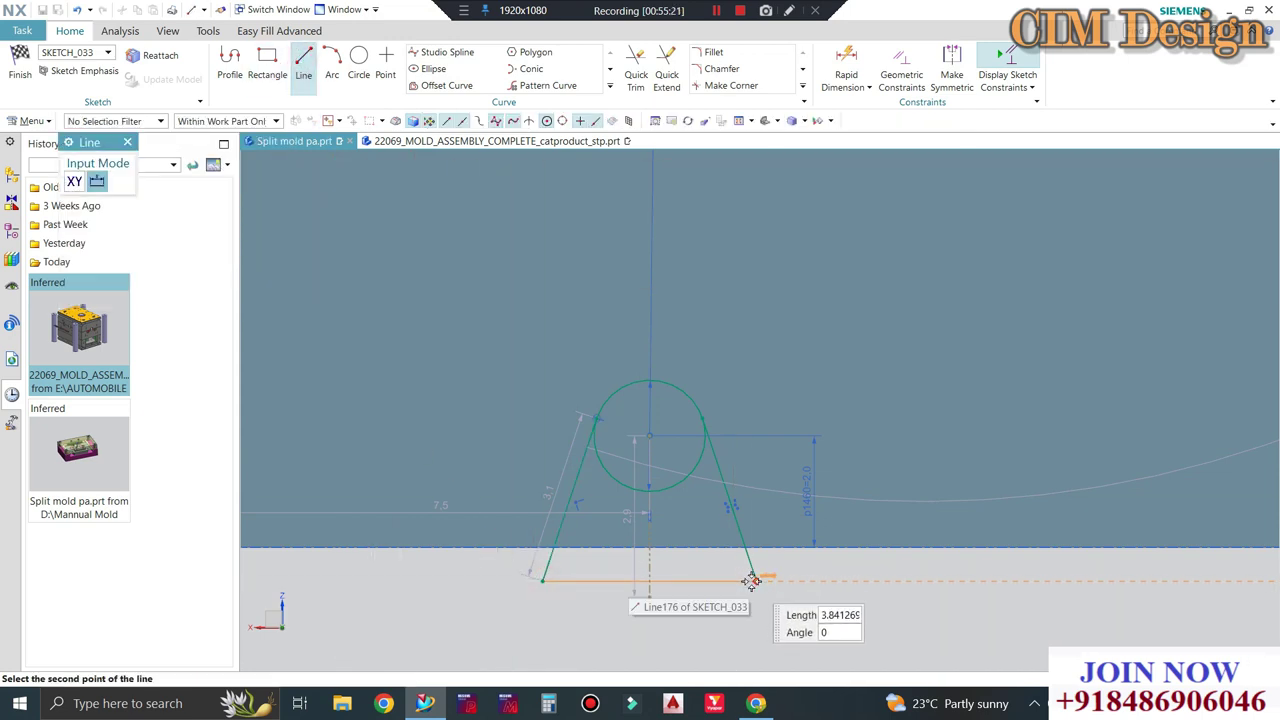
pyautogui.click(757, 580)
pyautogui.press('Escape')
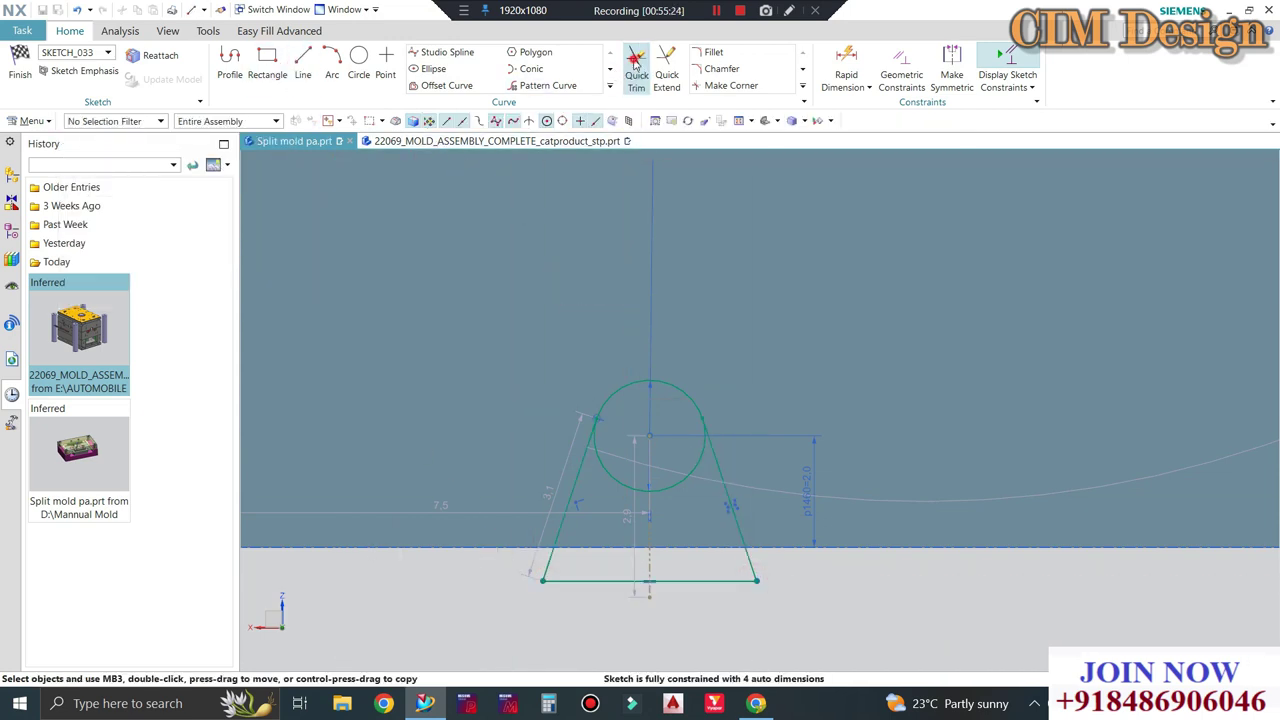
pyautogui.click(634, 62)
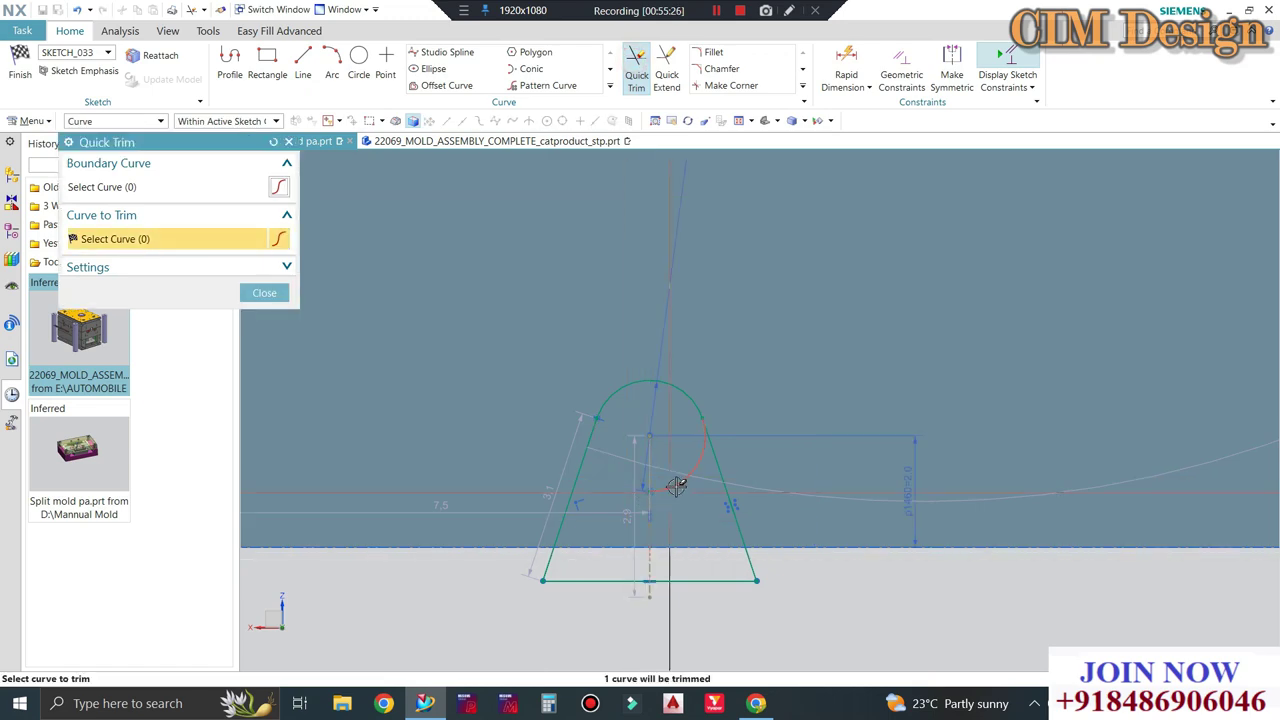
pyautogui.press('Escape')
pyautogui.moveTo(828, 445); pyautogui.dragTo(451, 353, button='middle')
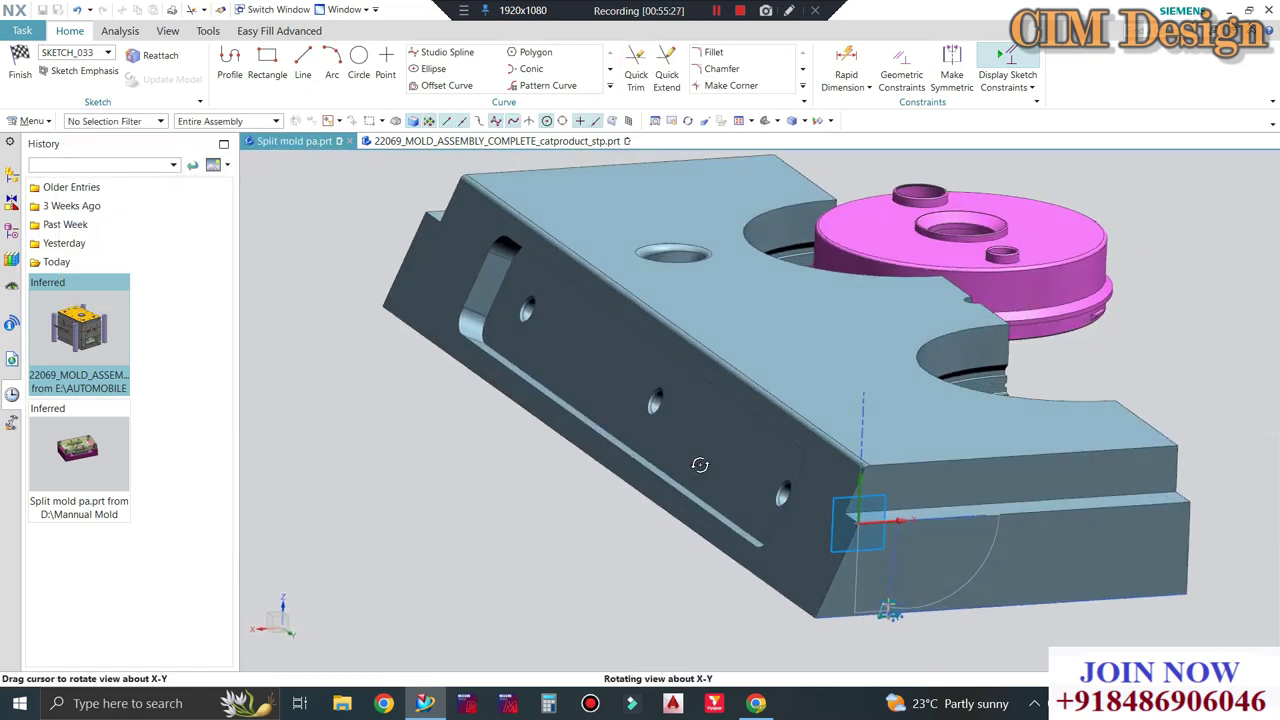
# Finish SKETCH_033 and extrude it from -283 to 10 mm as a Subtract from the slider.
pyautogui.click(22, 66)
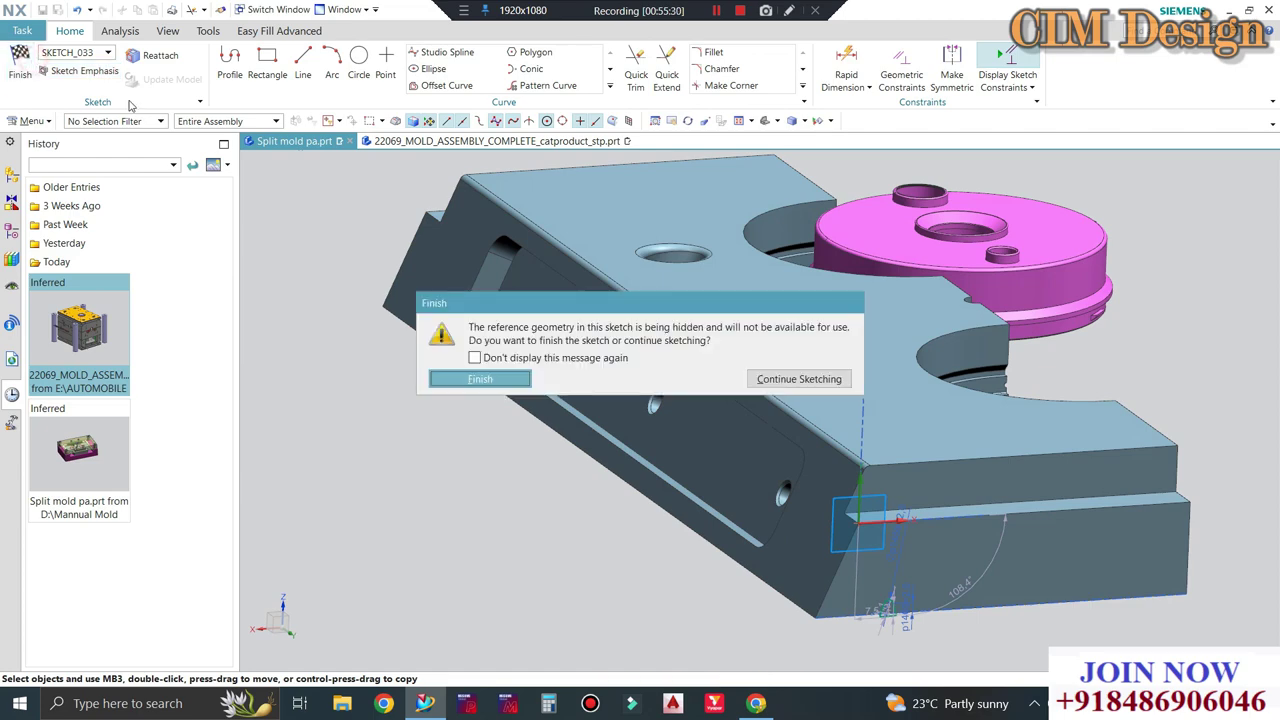
pyautogui.click(494, 376)
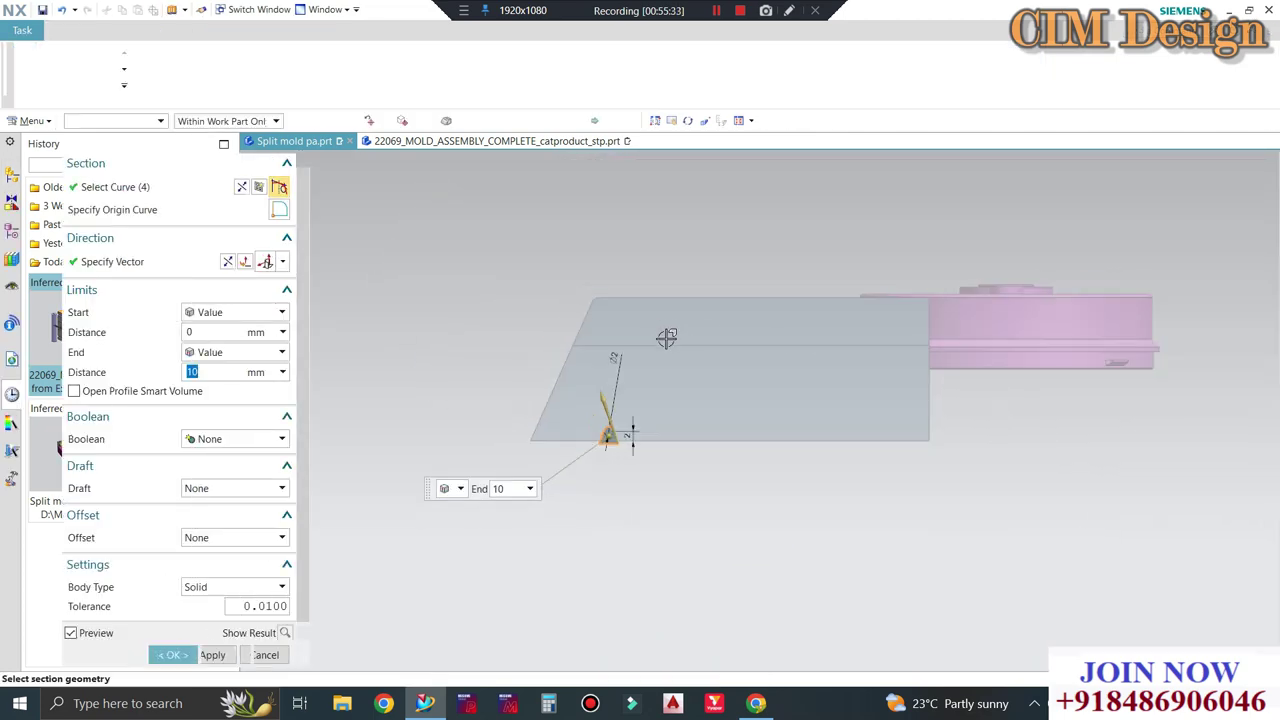
pyautogui.moveTo(720, 386); pyautogui.dragTo(780, 540, button='middle')
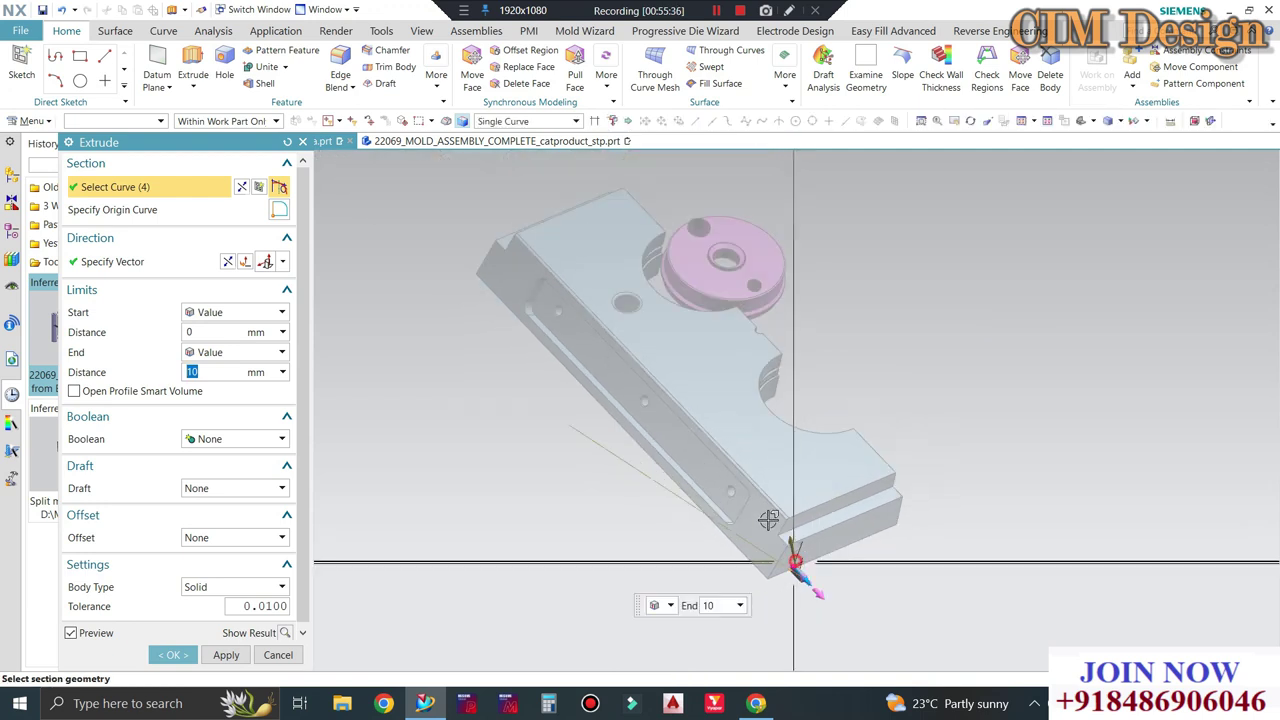
pyautogui.moveTo(565, 278); pyautogui.dragTo(500, 223)
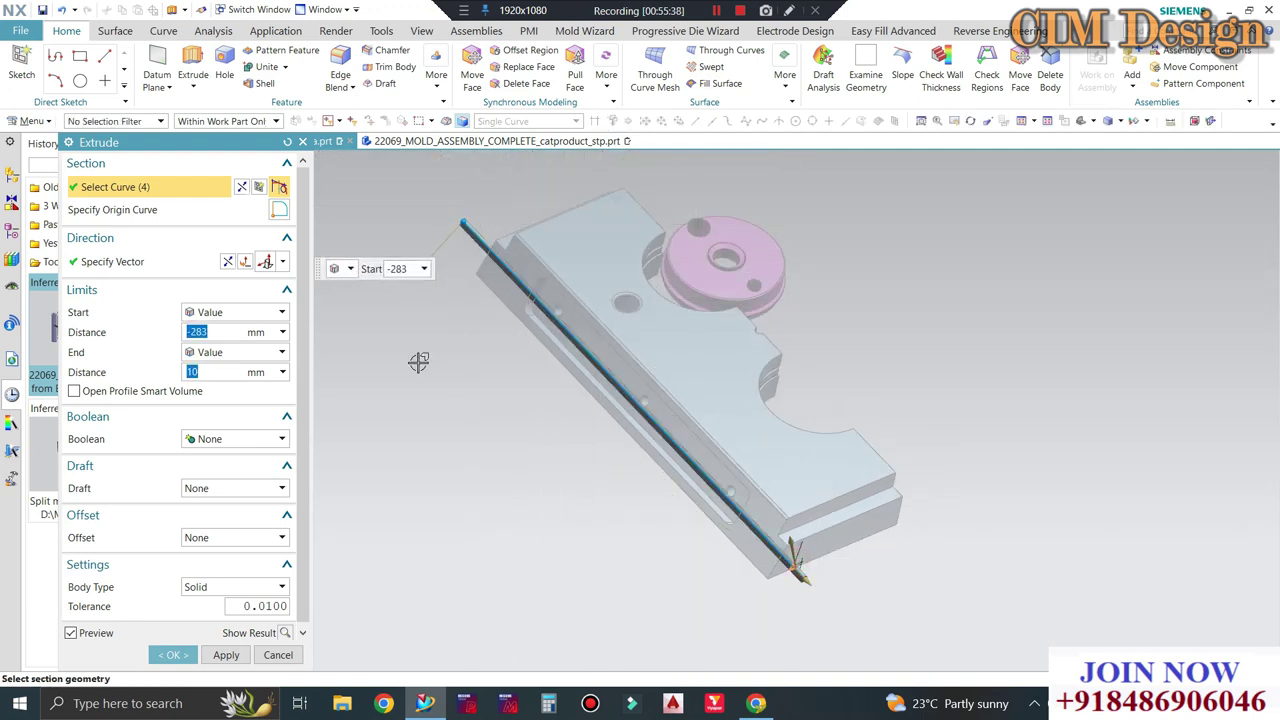
pyautogui.click(217, 439)
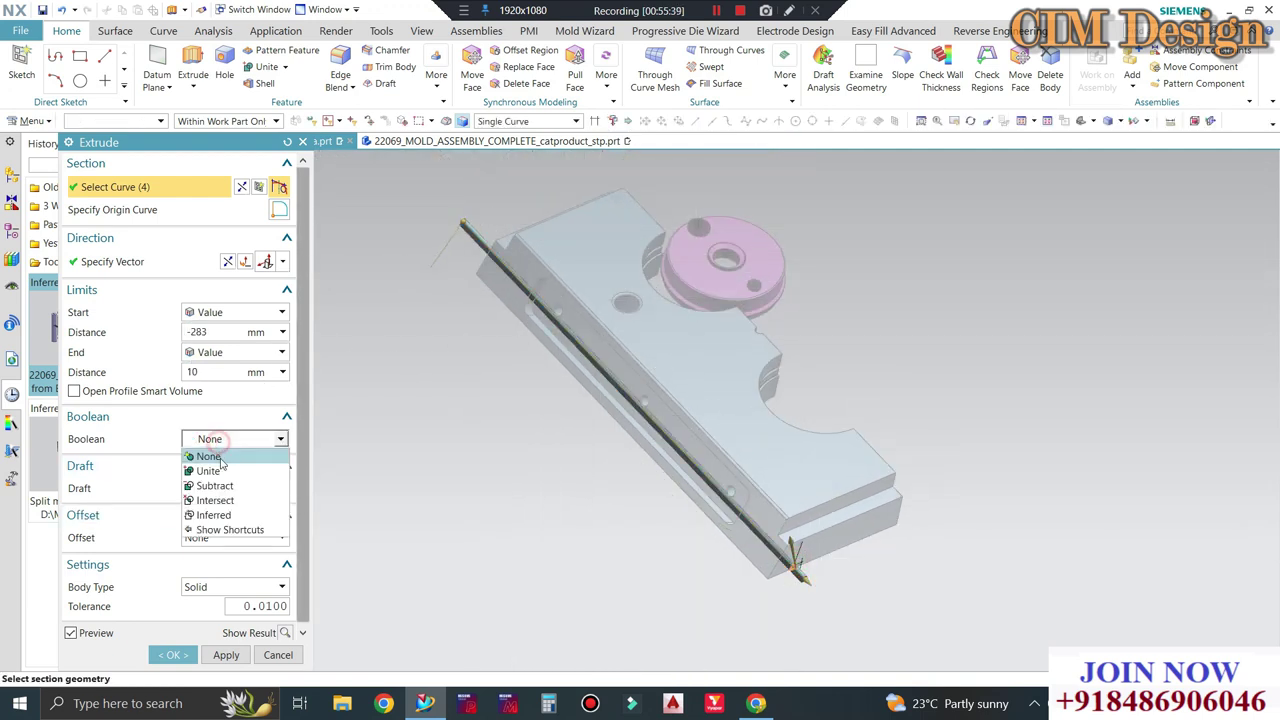
pyautogui.click(267, 485)
pyautogui.middleClick(614, 466)
pyautogui.moveTo(583, 423)
pyautogui.mouseDown(button='middle')
pyautogui.moveTo(542, 369)
pyautogui.moveTo(586, 431)
pyautogui.mouseUp(button='middle')
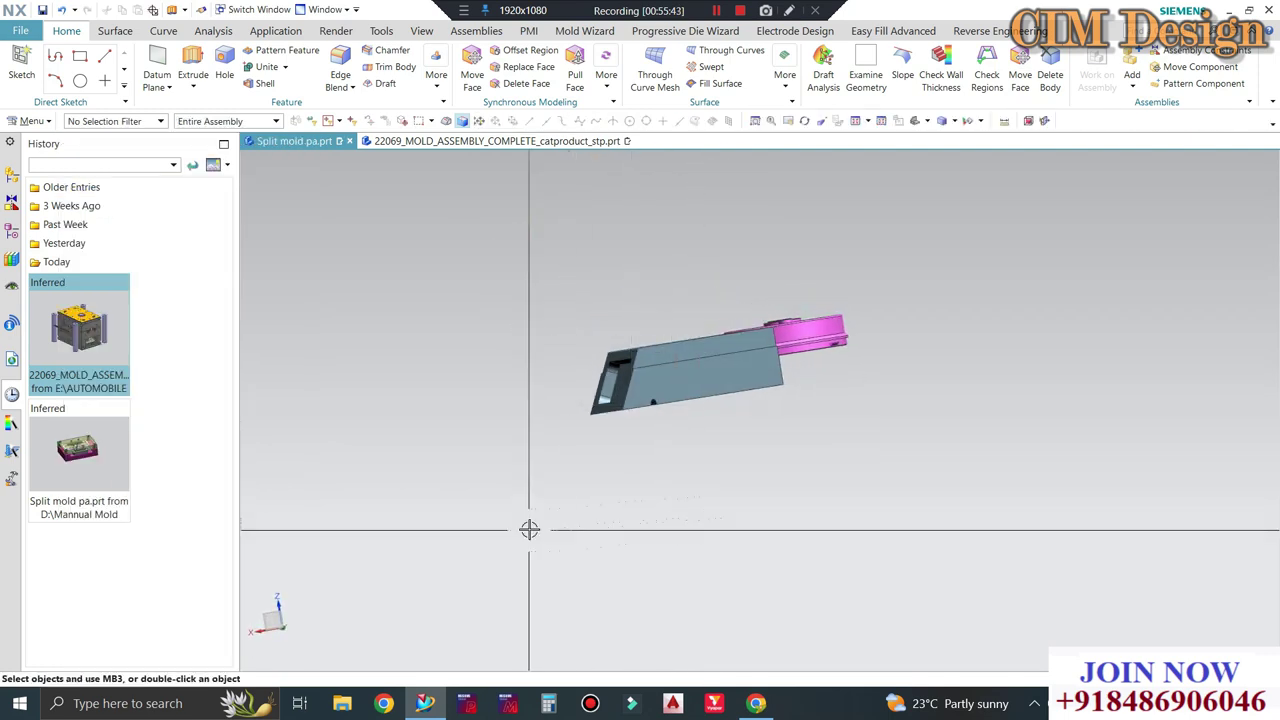
# Redisplay the hidden magenta mold plate using Show (Ctrl+Shift+K) with all hidden bodies selected.
pyautogui.moveTo(529, 529); pyautogui.dragTo(589, 511, button='middle')
pyautogui.scroll(3, 651, 371)
pyautogui.scroll(-2, 626, 391)
pyautogui.scroll(-1, 680, 430)
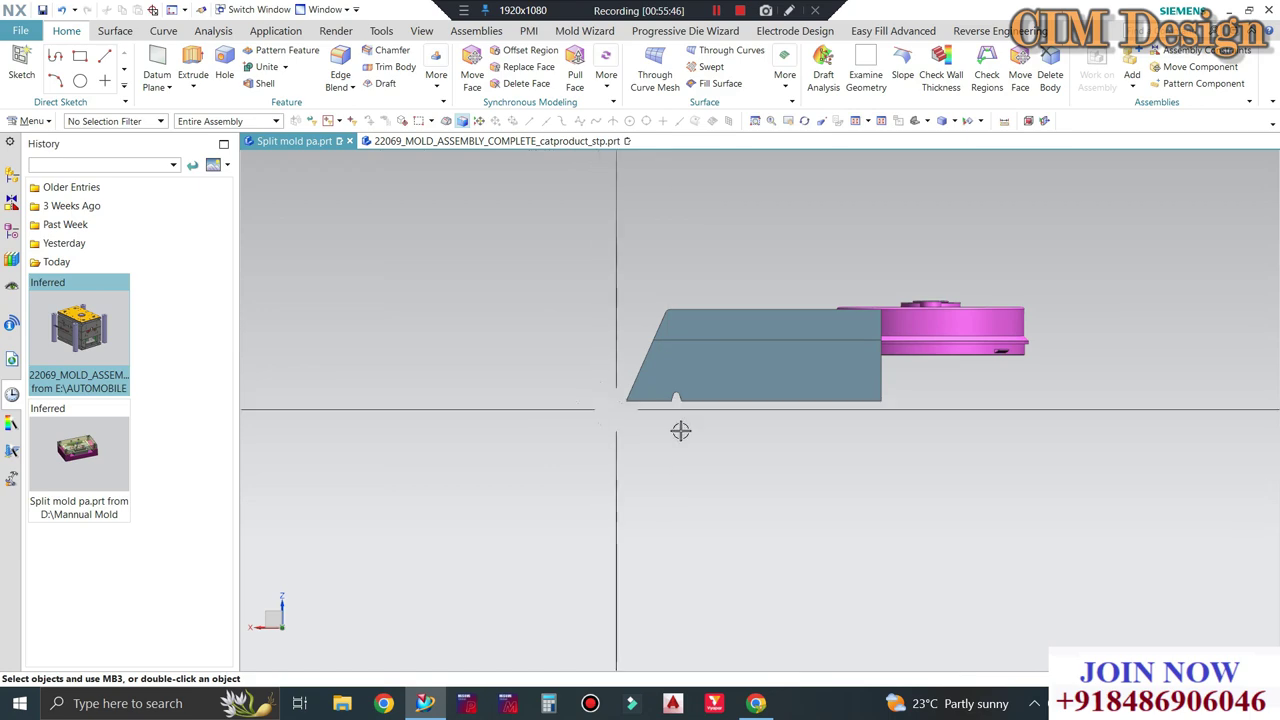
pyautogui.scroll(4, 680, 430)
pyautogui.scroll(3, 674, 374)
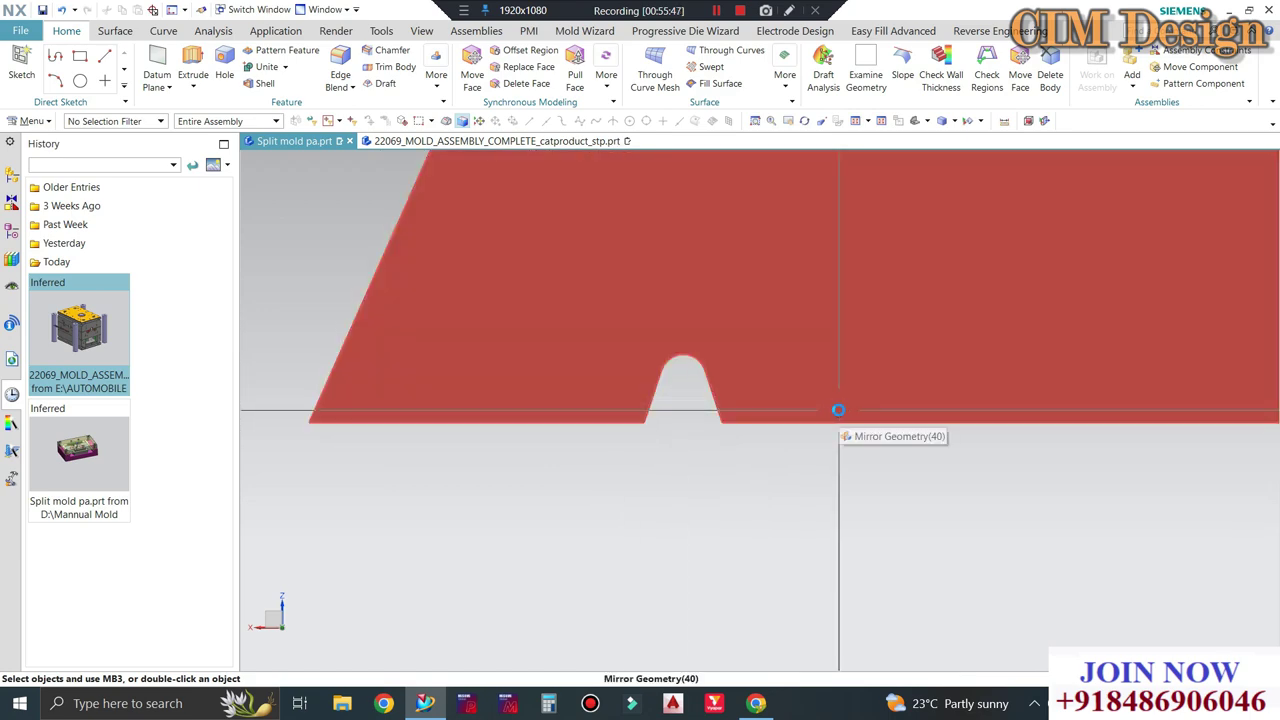
pyautogui.hotkey('ctrl', 'shift', 'k')
pyautogui.scroll(-3, 850, 425)
pyautogui.scroll(-2, 787, 424)
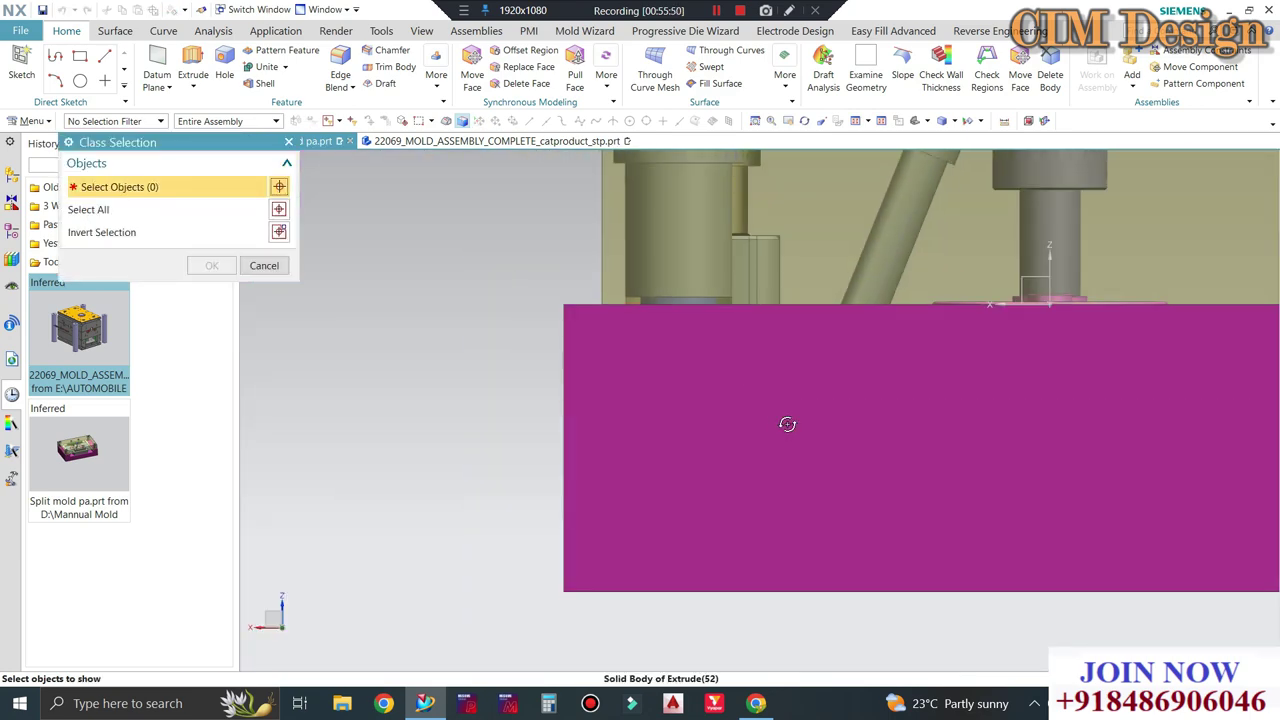
pyautogui.moveTo(787, 424); pyautogui.dragTo(585, 505, button='middle')
pyautogui.hotkey('ctrl', 'a')
pyautogui.middleClick(585, 505)
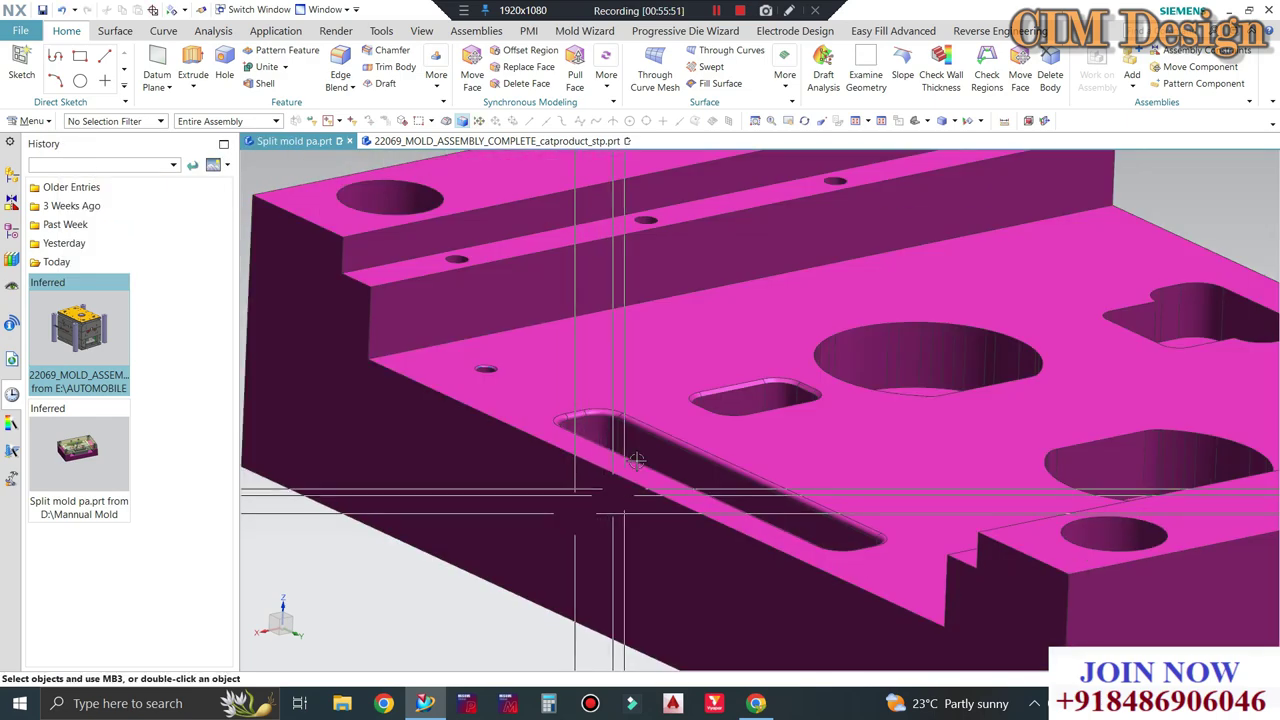
# Orient to an angled overview of the plate and save the Split mold pa part.
pyautogui.hotkey('ctrl', 'shift', 'k')
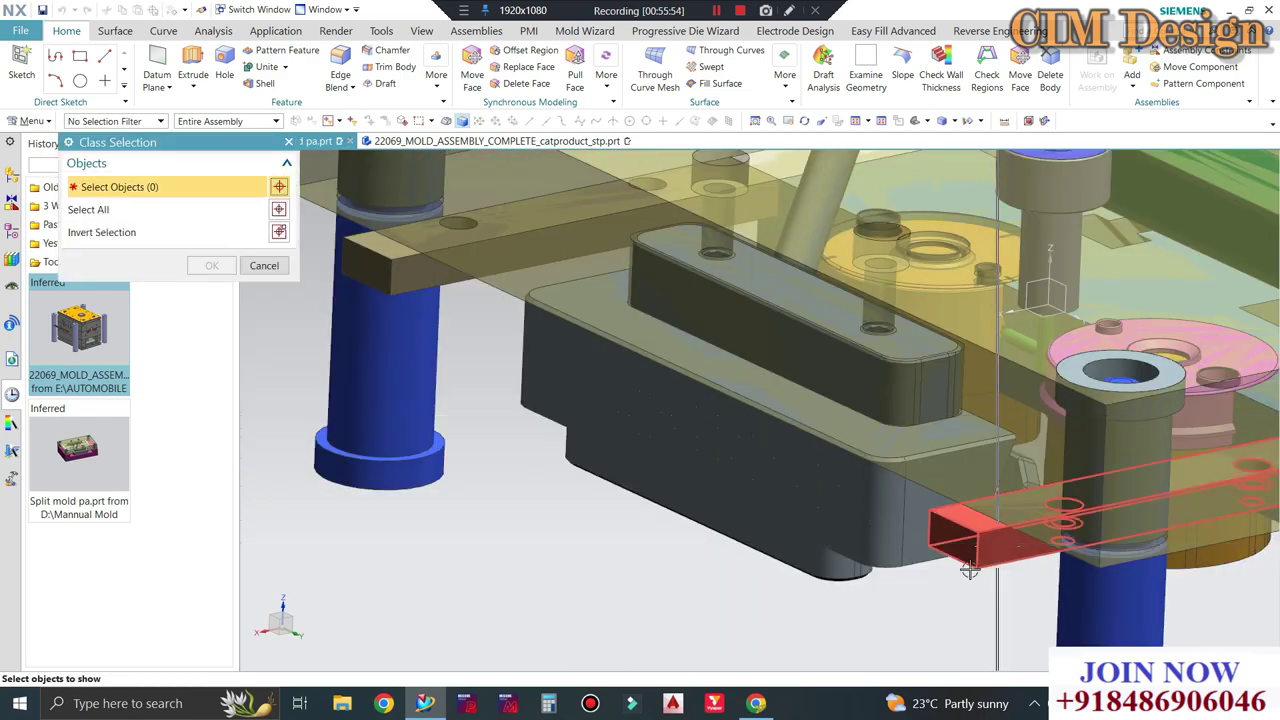
pyautogui.moveTo(970, 568); pyautogui.dragTo(879, 458, button='middle')
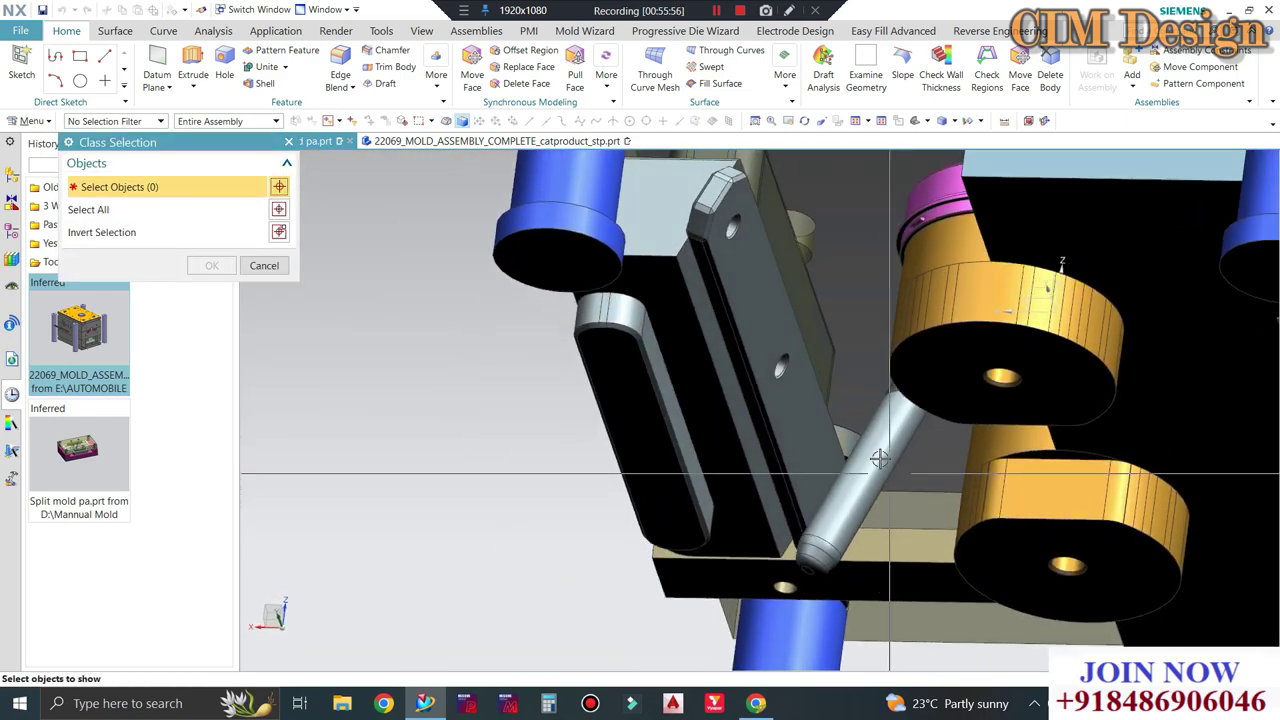
pyautogui.press('Escape')
pyautogui.scroll(-2, 651, 441)
pyautogui.moveTo(725, 449); pyautogui.dragTo(818, 449, button='middle')
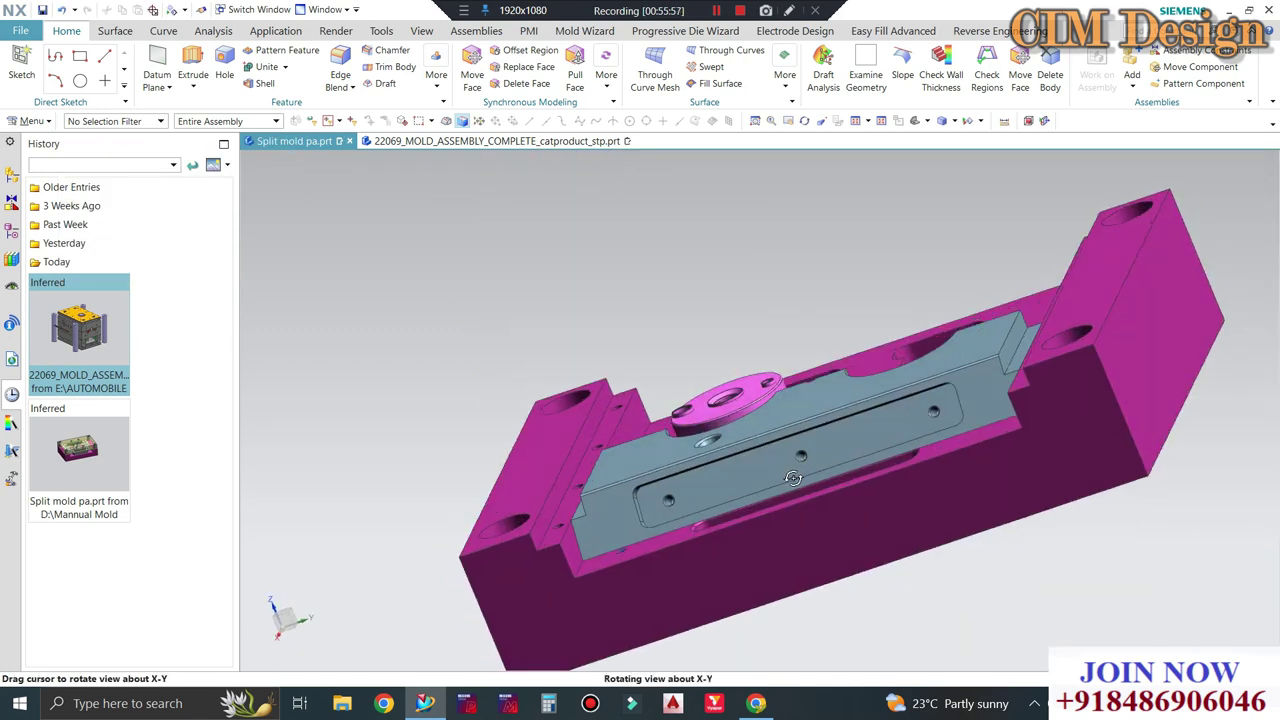
pyautogui.press('Home')
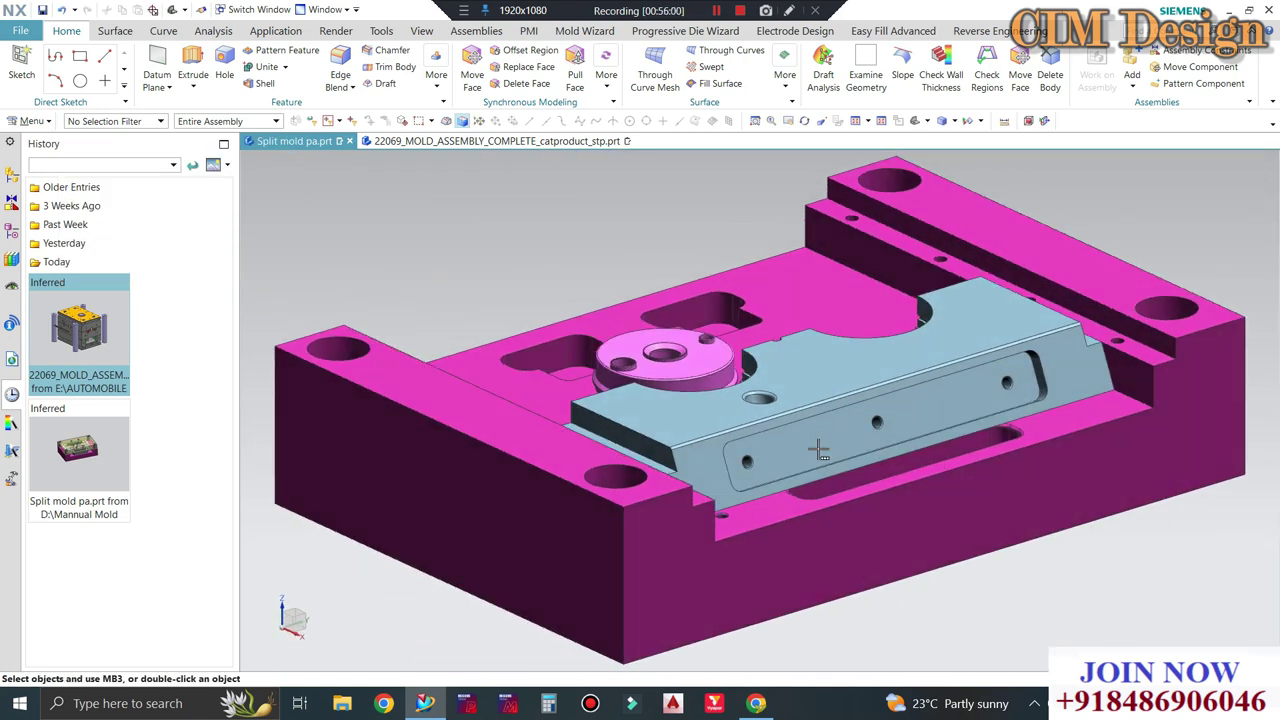
pyautogui.hotkey('ctrl', 's')
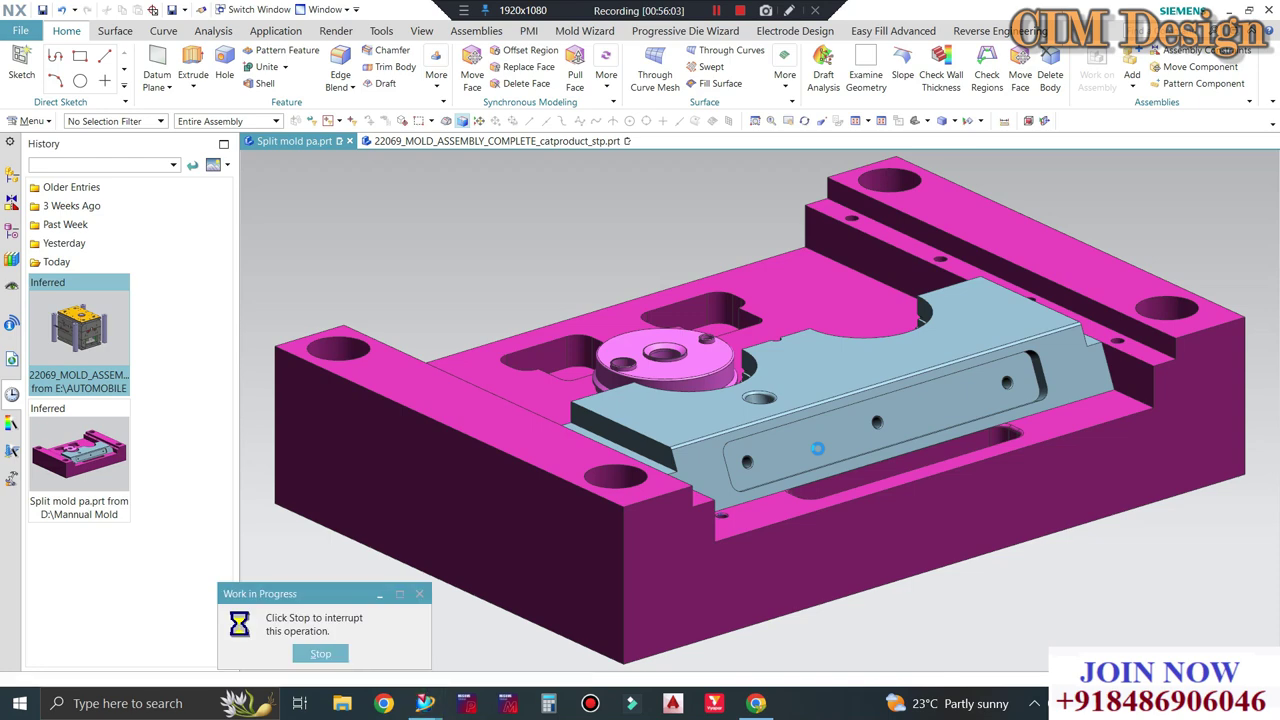
# Set the magenta plate's translucency to 60 in Edit Object Display and orbit to view the slider.
pyautogui.hotkey('ctrl', 'j')
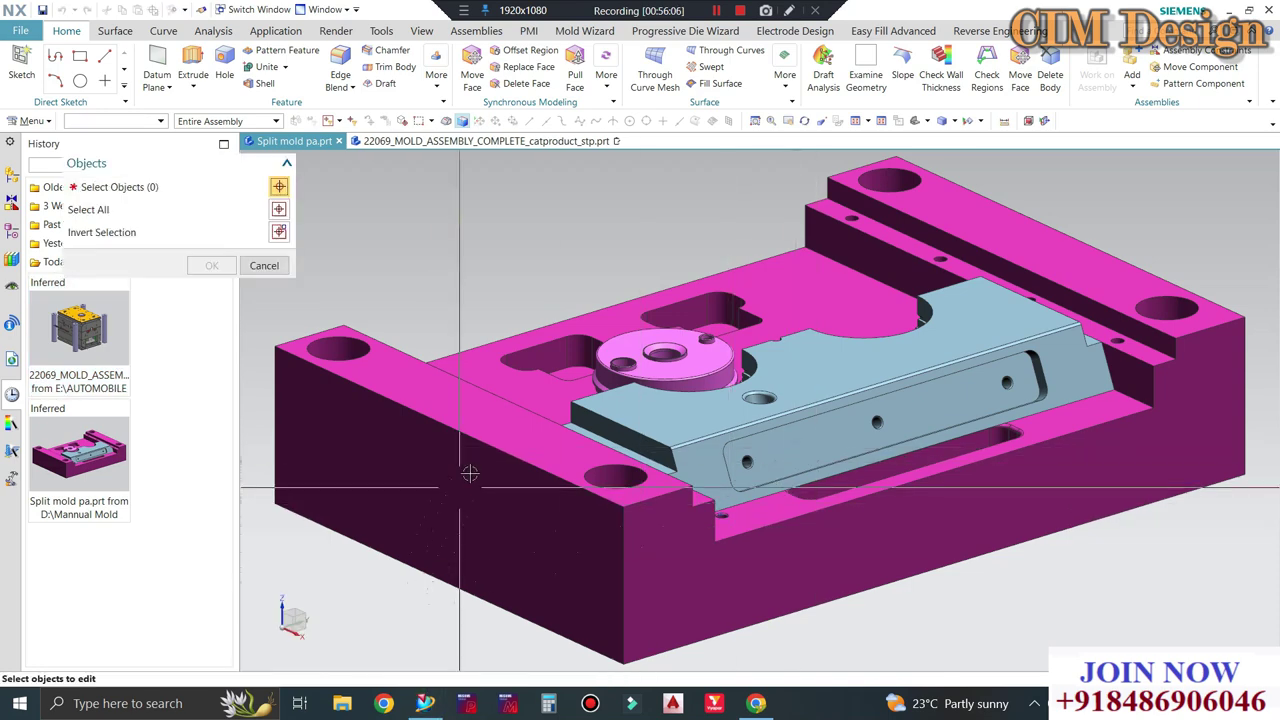
pyautogui.click(86, 206)
pyautogui.click(195, 355)
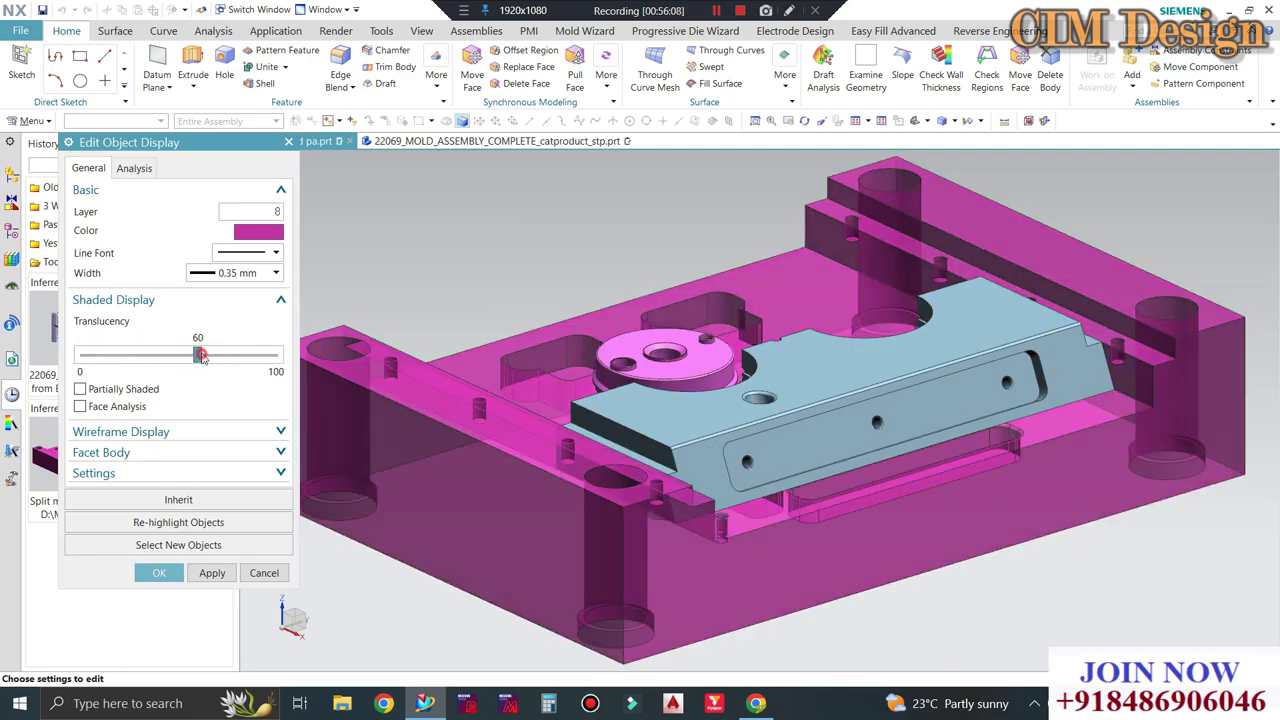
pyautogui.middleClick(195, 355)
pyautogui.moveTo(700, 400)
pyautogui.mouseDown(button='middle')
pyautogui.moveTo(972, 268)
pyautogui.moveTo(977, 237)
pyautogui.moveTo(975, 255)
pyautogui.mouseUp(button='middle')
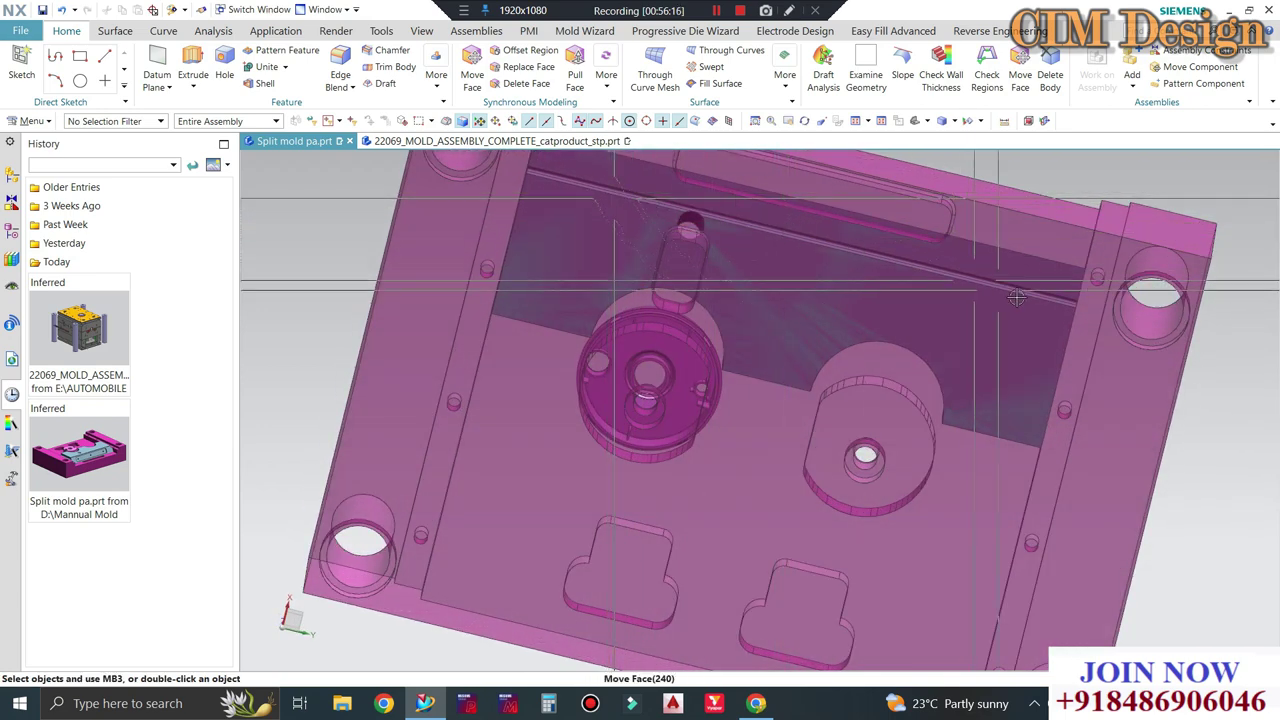
pyautogui.scroll(-2, 788, 233)
pyautogui.moveTo(788, 233); pyautogui.dragTo(880, 346, button='middle')
pyautogui.scroll(2, 900, 300)
pyautogui.moveTo(919, 266); pyautogui.dragTo(906, 280, button='middle')
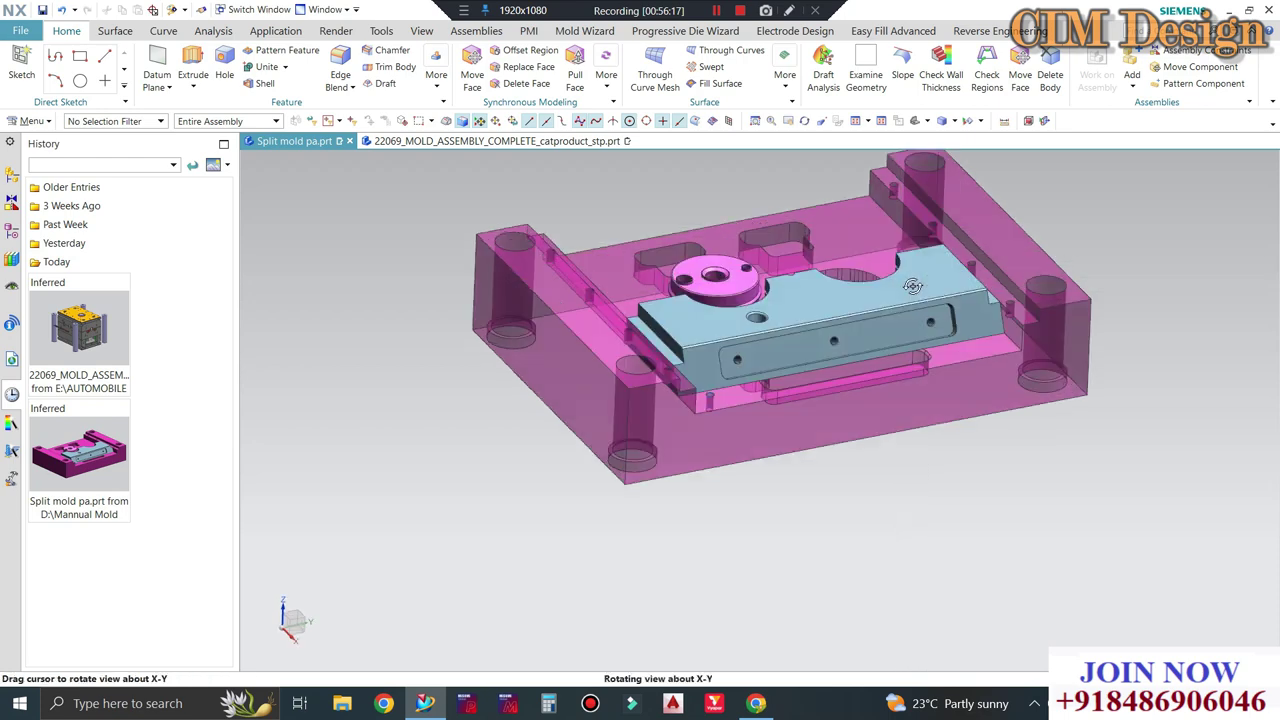
pyautogui.scroll(3, 906, 280)
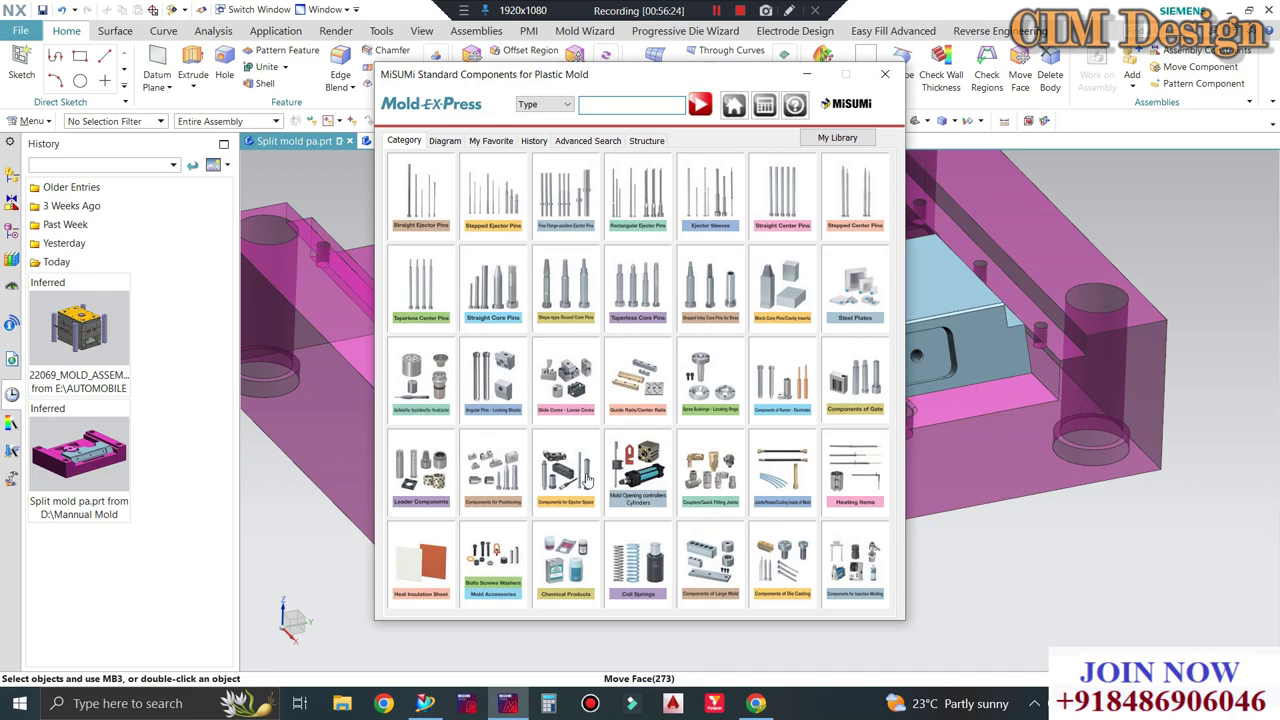
# Open the Leader Components category, close the part list and bring Mold EX-Press back up.
pyautogui.click(413, 476)
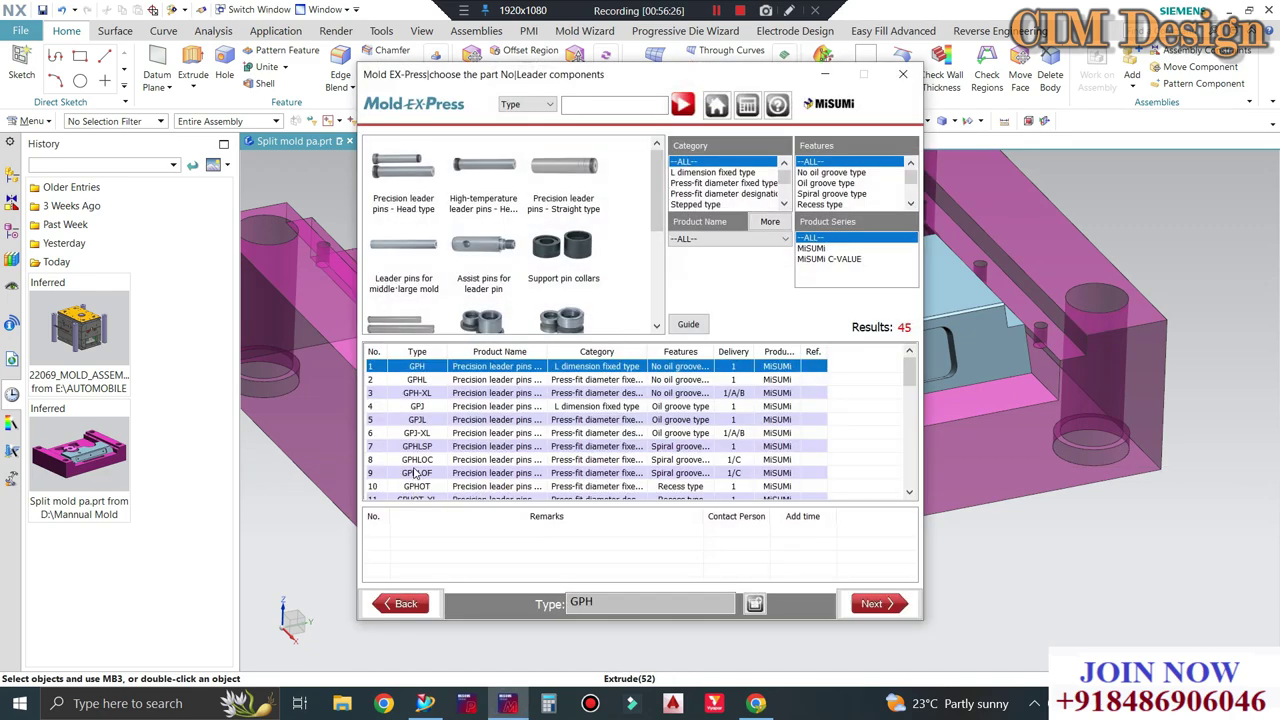
pyautogui.scroll(1, 563, 265)
pyautogui.scroll(2, 557, 265)
pyautogui.click(910, 75)
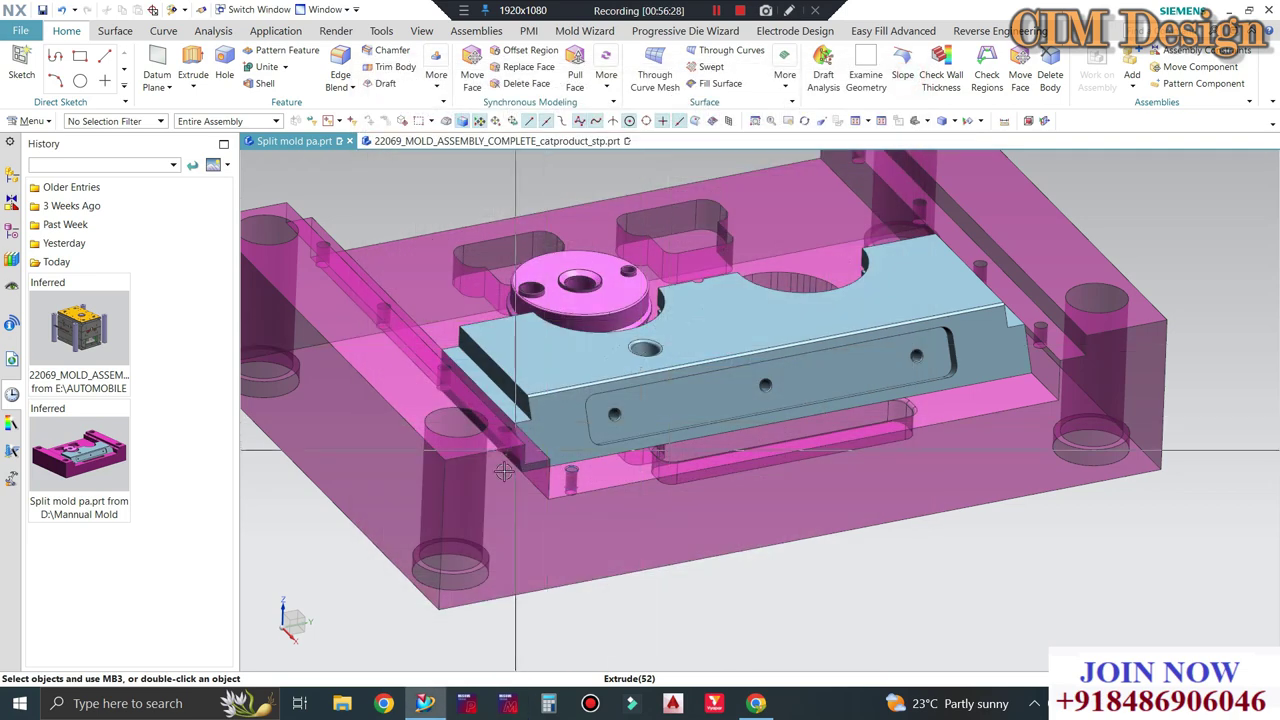
pyautogui.click(507, 706)
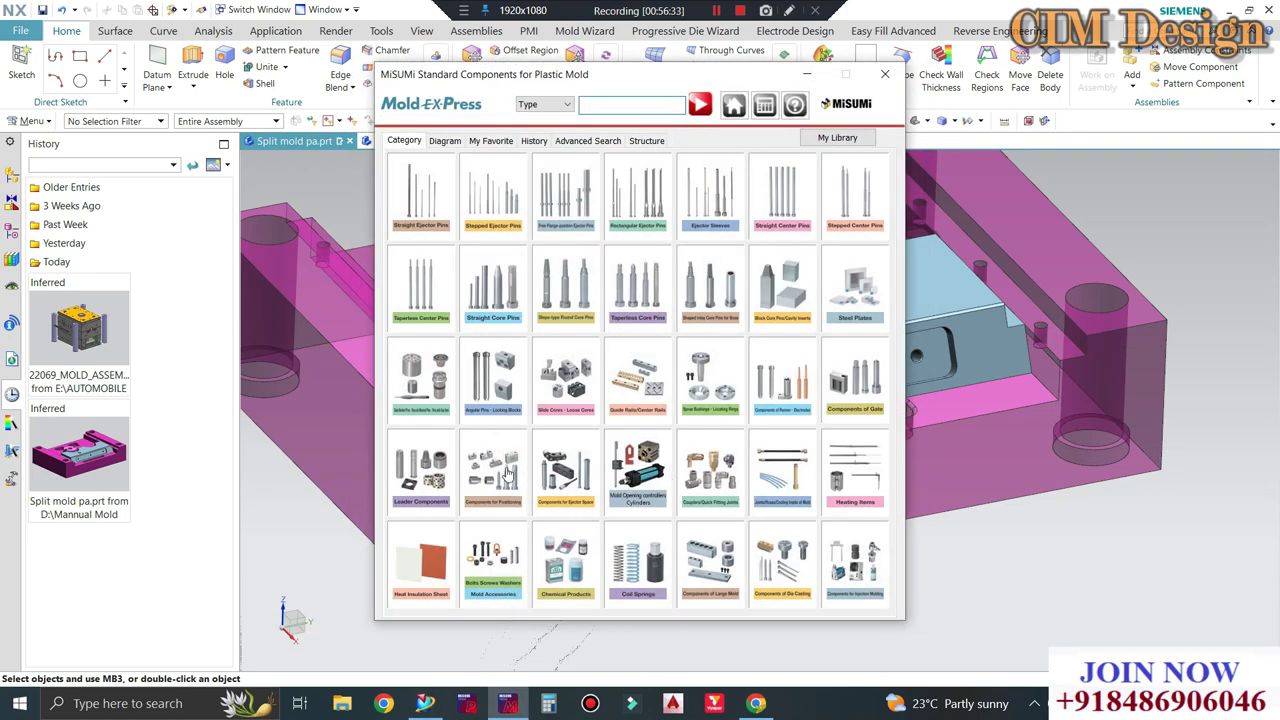
# Browse the Components for Positioning category.
pyautogui.click(507, 471)
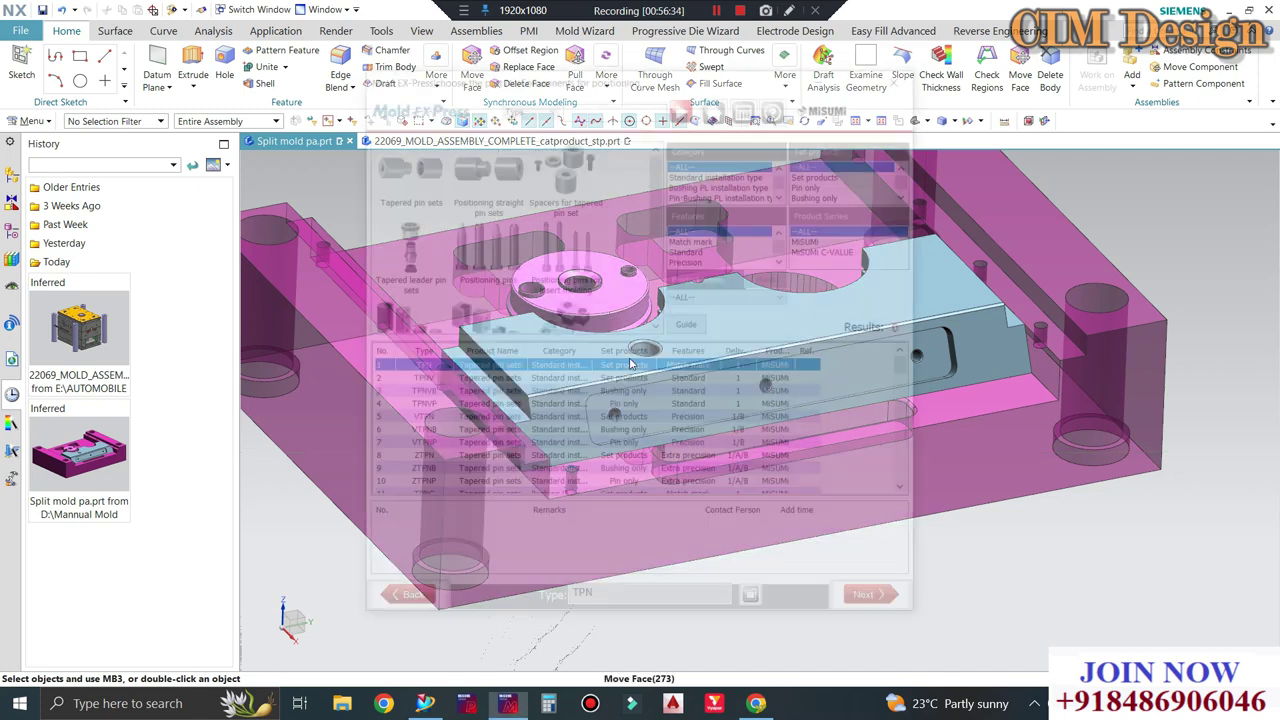
pyautogui.scroll(-2, 517, 286)
pyautogui.scroll(2, 517, 280)
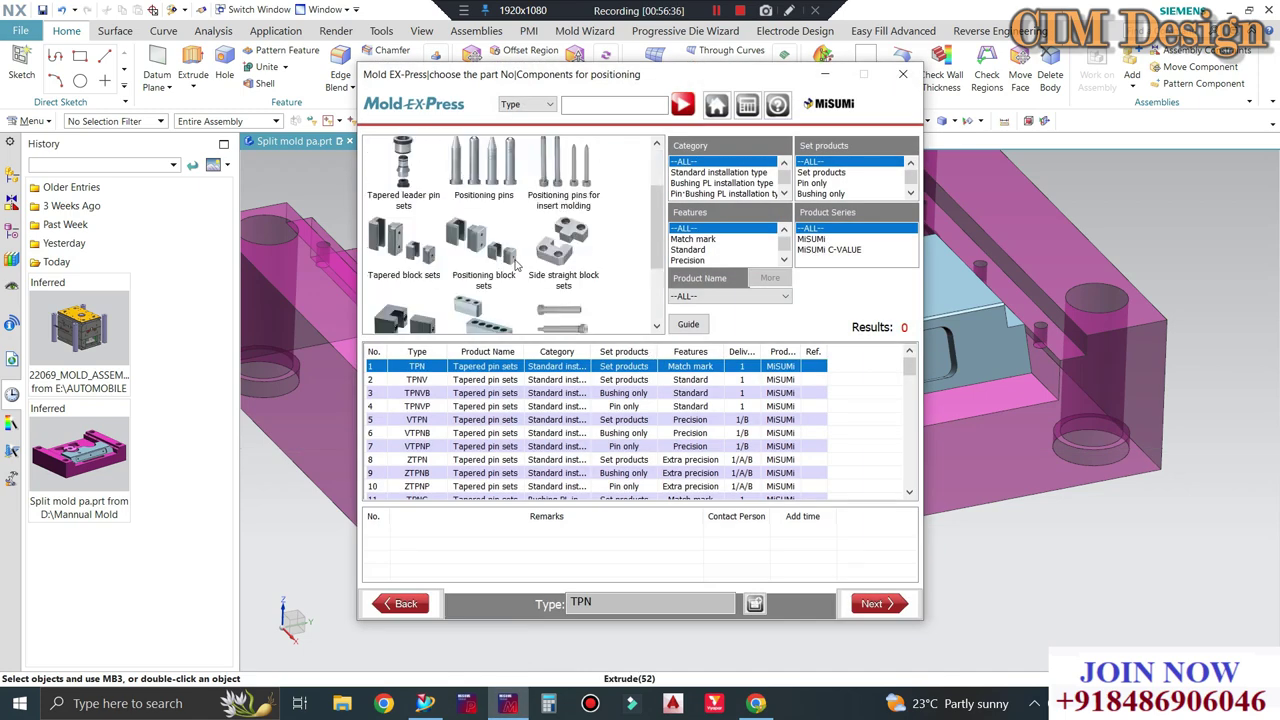
pyautogui.scroll(1, 517, 264)
pyautogui.scroll(-3, 522, 261)
pyautogui.scroll(-1, 522, 261)
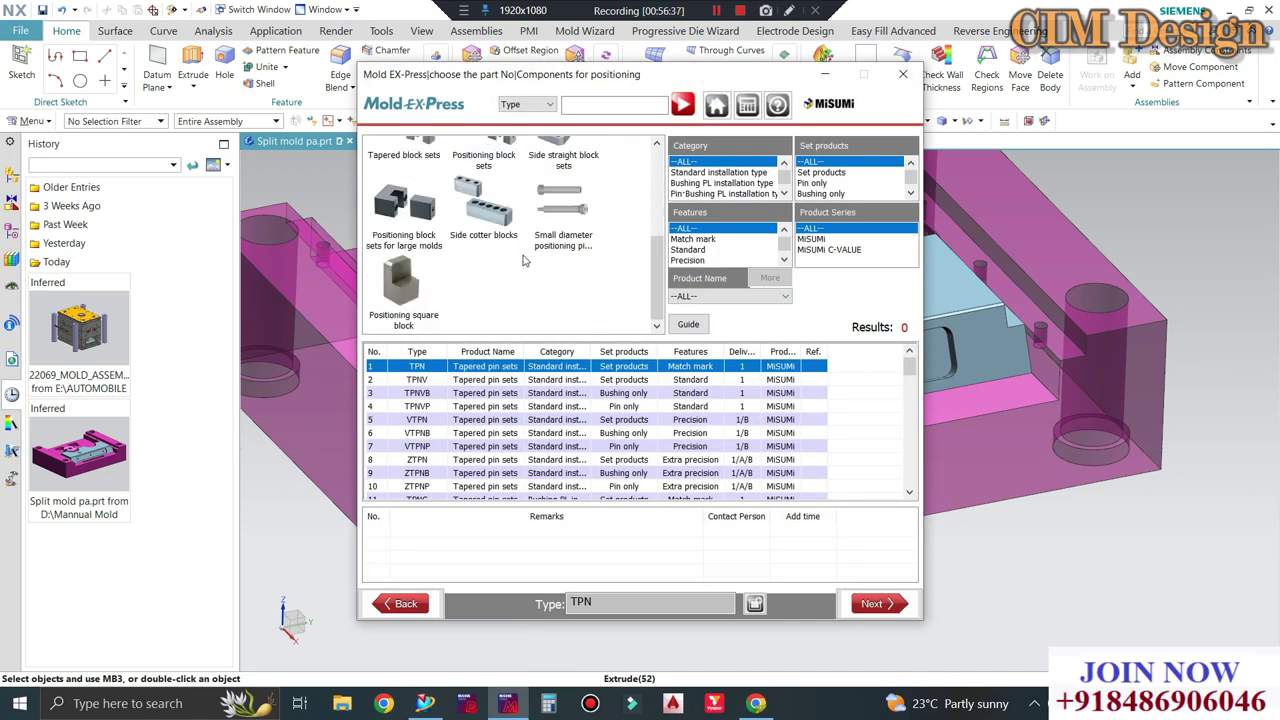
pyautogui.scroll(3, 522, 261)
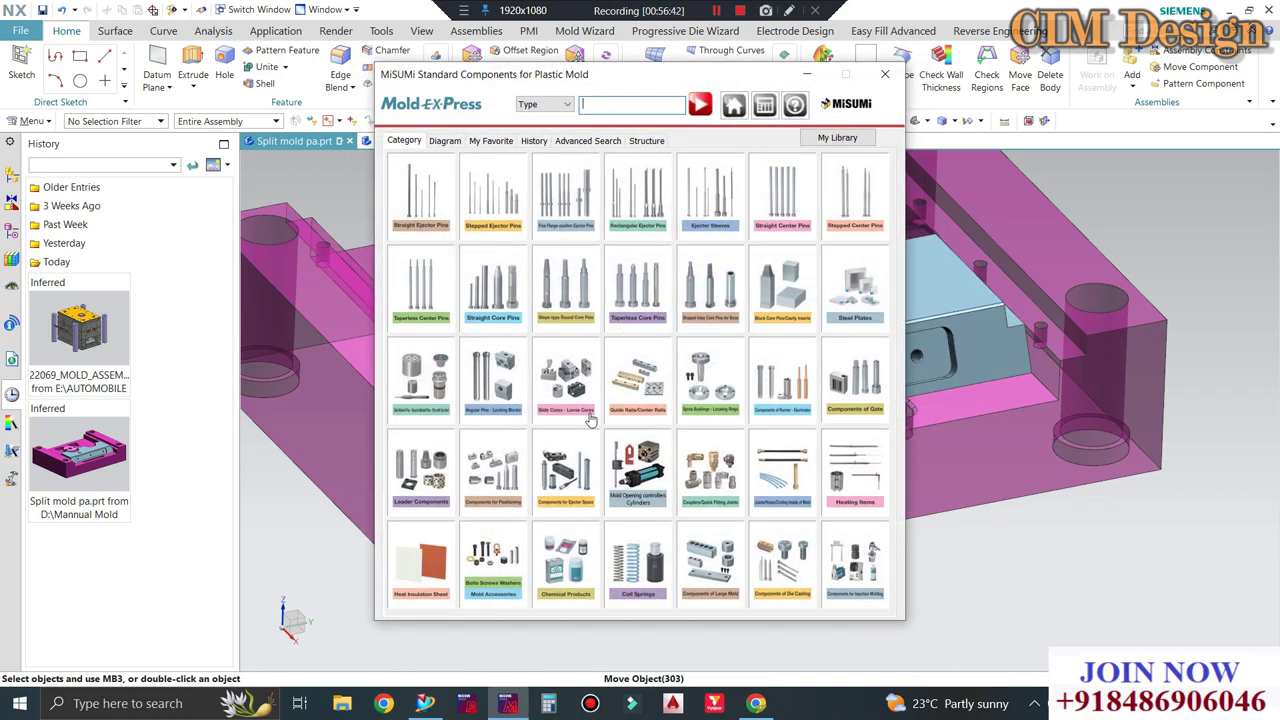
# Browse the Ejector Space and Leader Components categories, returning to the grid after each.
pyautogui.click(577, 478)
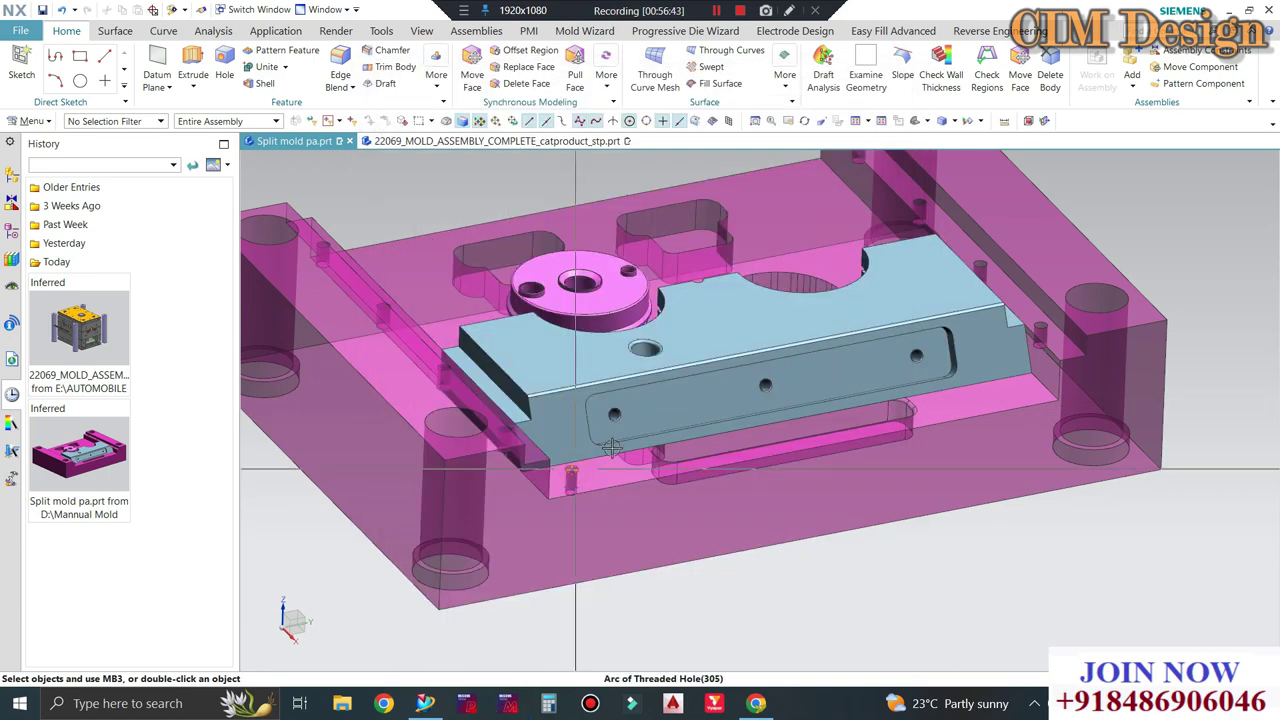
pyautogui.scroll(-2, 590, 290)
pyautogui.scroll(-2, 587, 289)
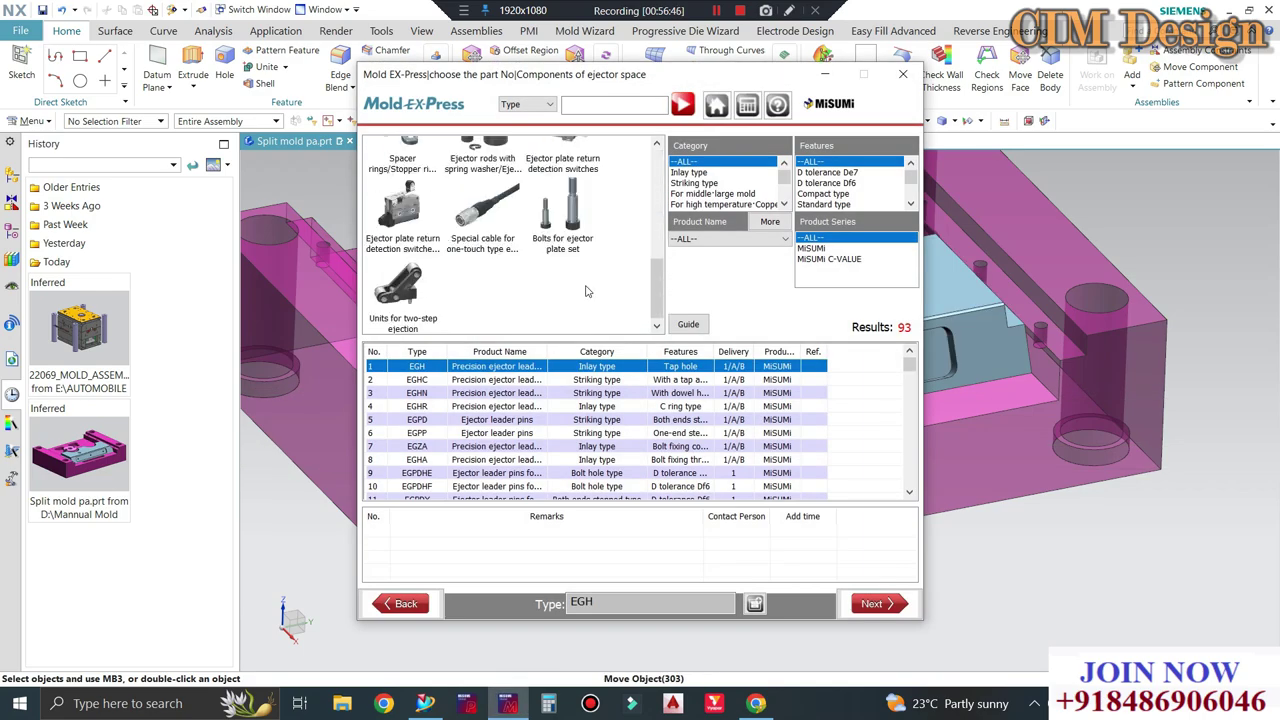
pyautogui.click(407, 603)
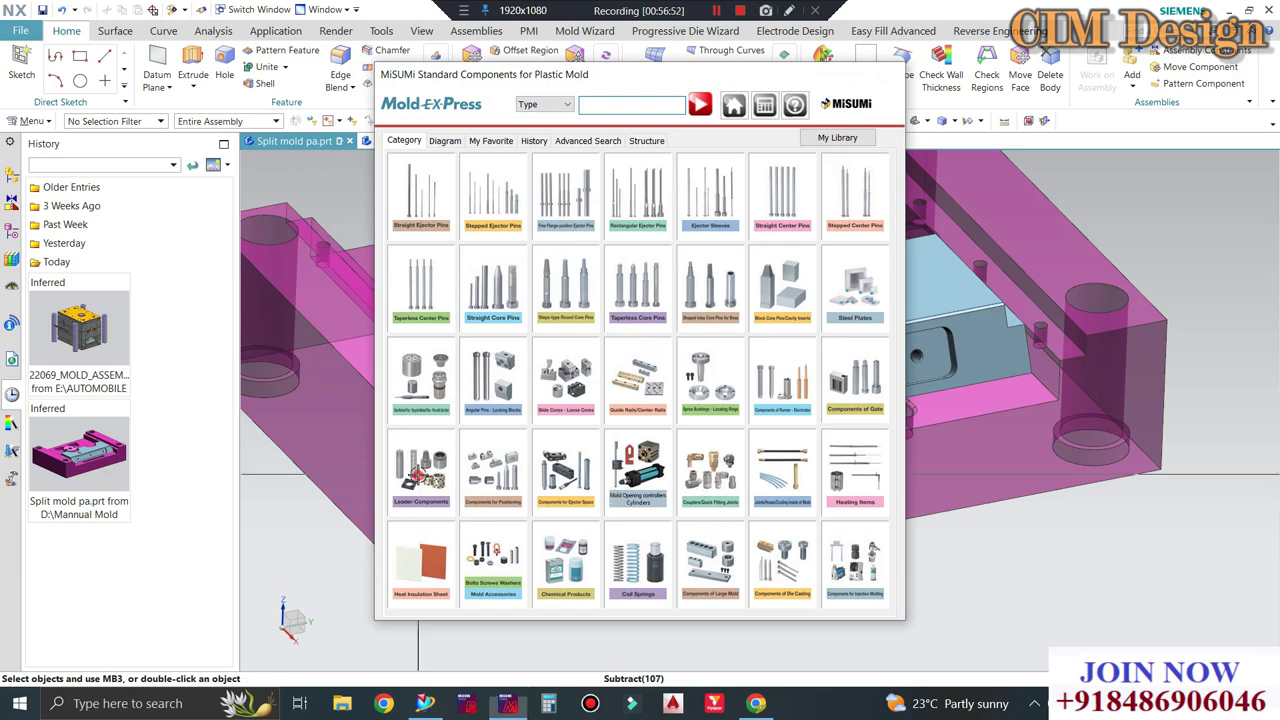
pyautogui.click(418, 472)
pyautogui.scroll(-3, 568, 290)
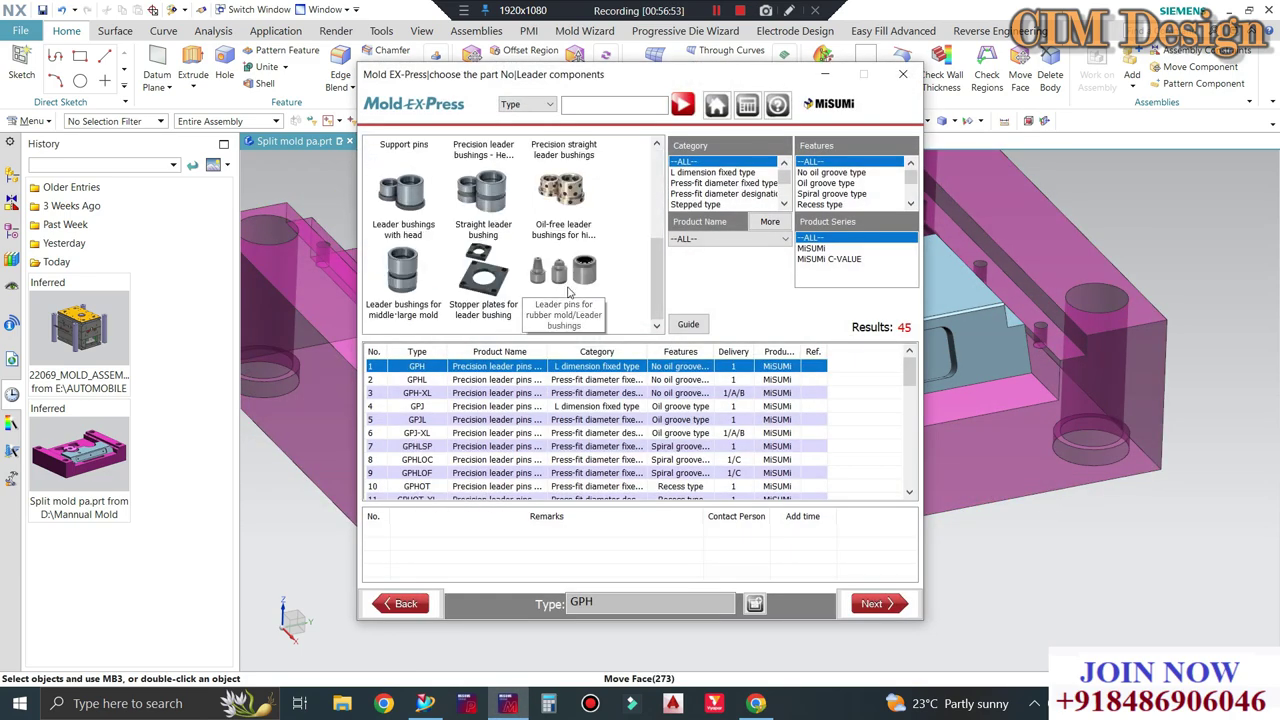
pyautogui.scroll(3, 569, 290)
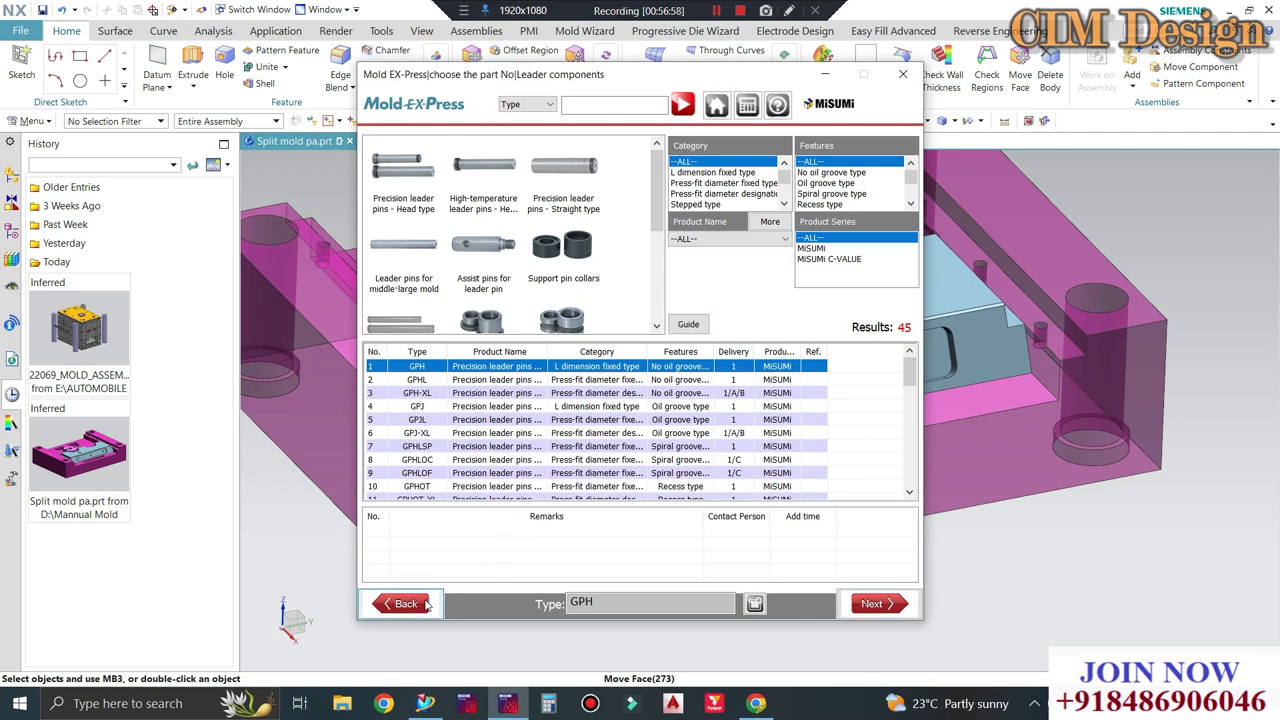
pyautogui.click(426, 604)
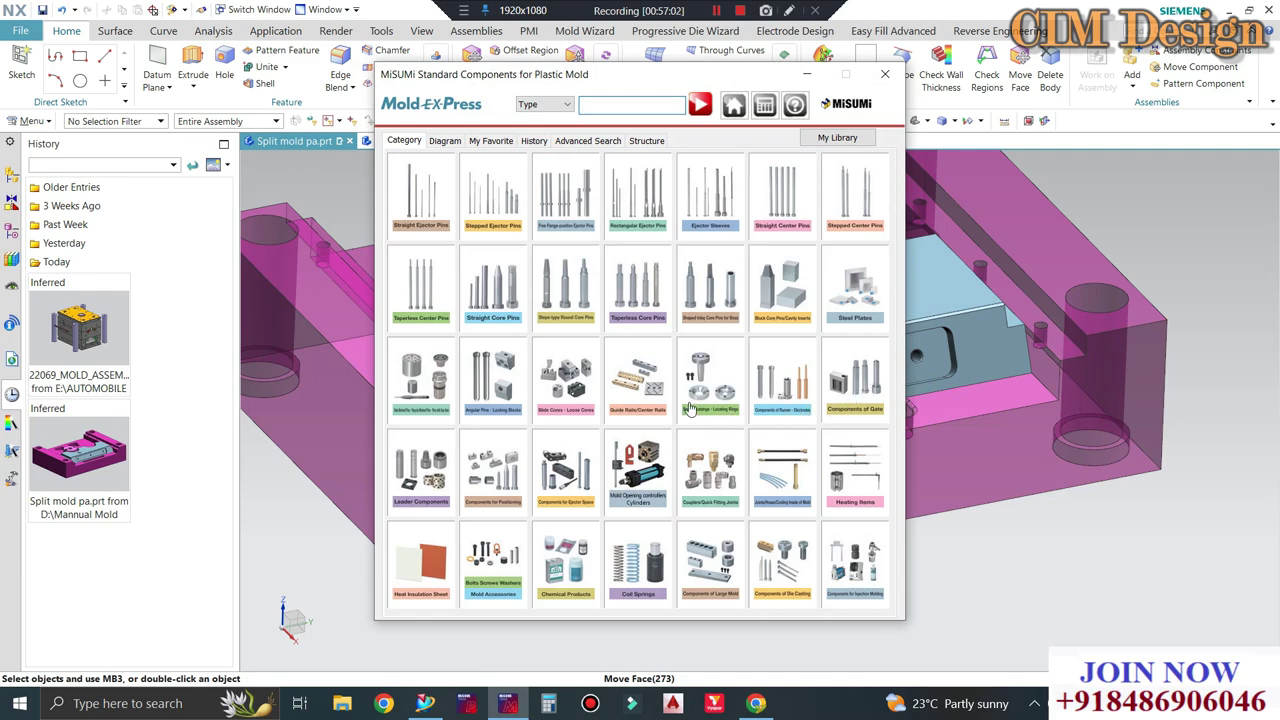
# Look through the Date-marked pins and Gas vents category and go back to the grid.
pyautogui.click(437, 388)
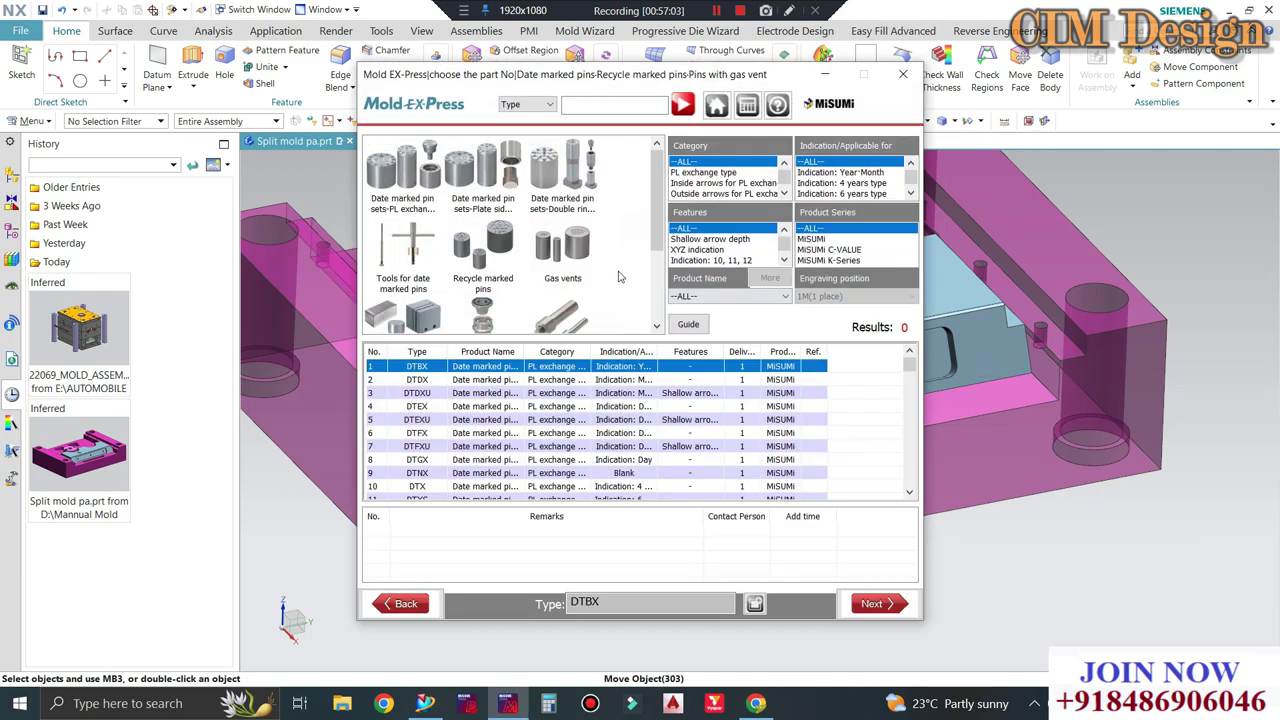
pyautogui.scroll(-1, 527, 256)
pyautogui.scroll(-1, 530, 258)
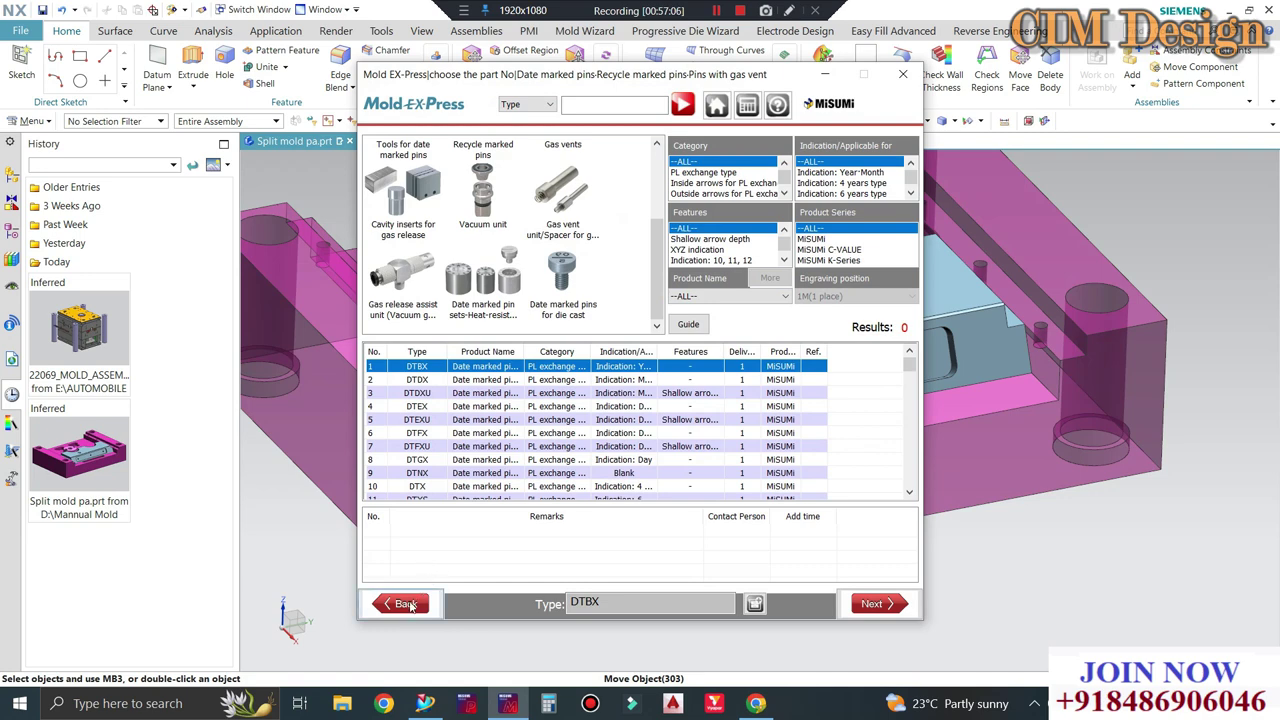
pyautogui.click(408, 604)
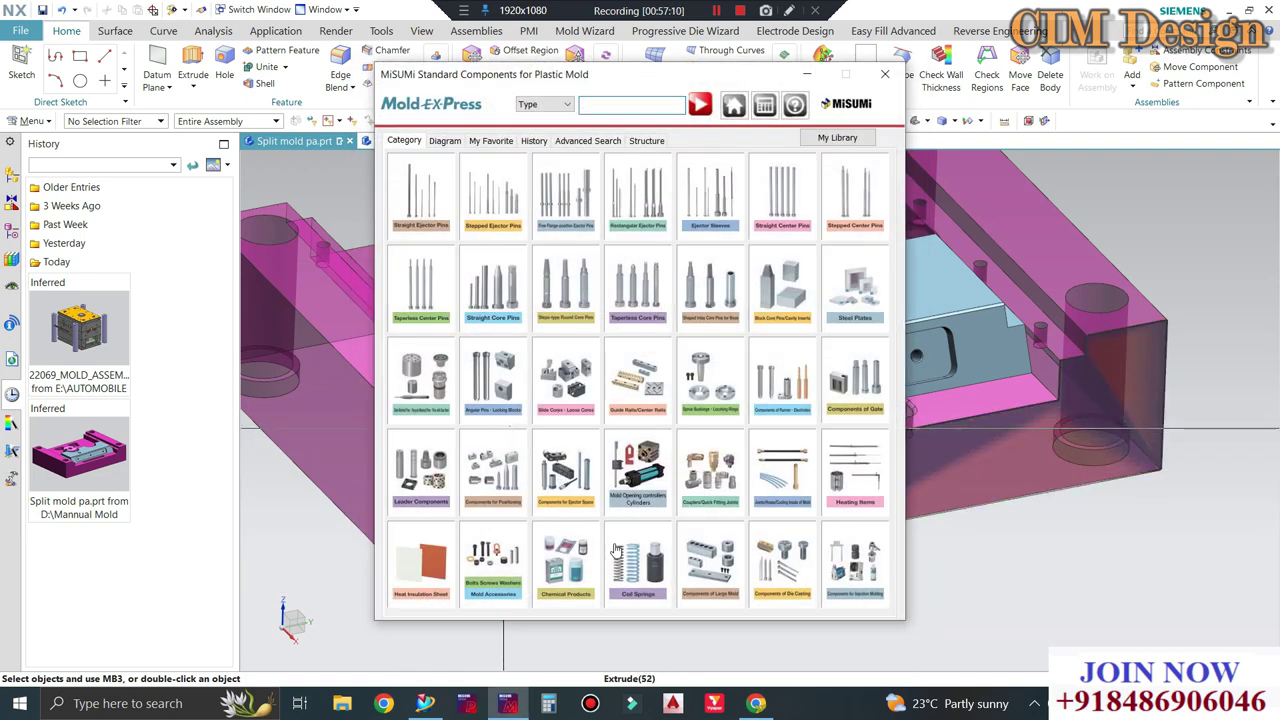
# Browse the Bolts/Screws and Components of Gate categories, returning to the grid each time.
pyautogui.click(502, 562)
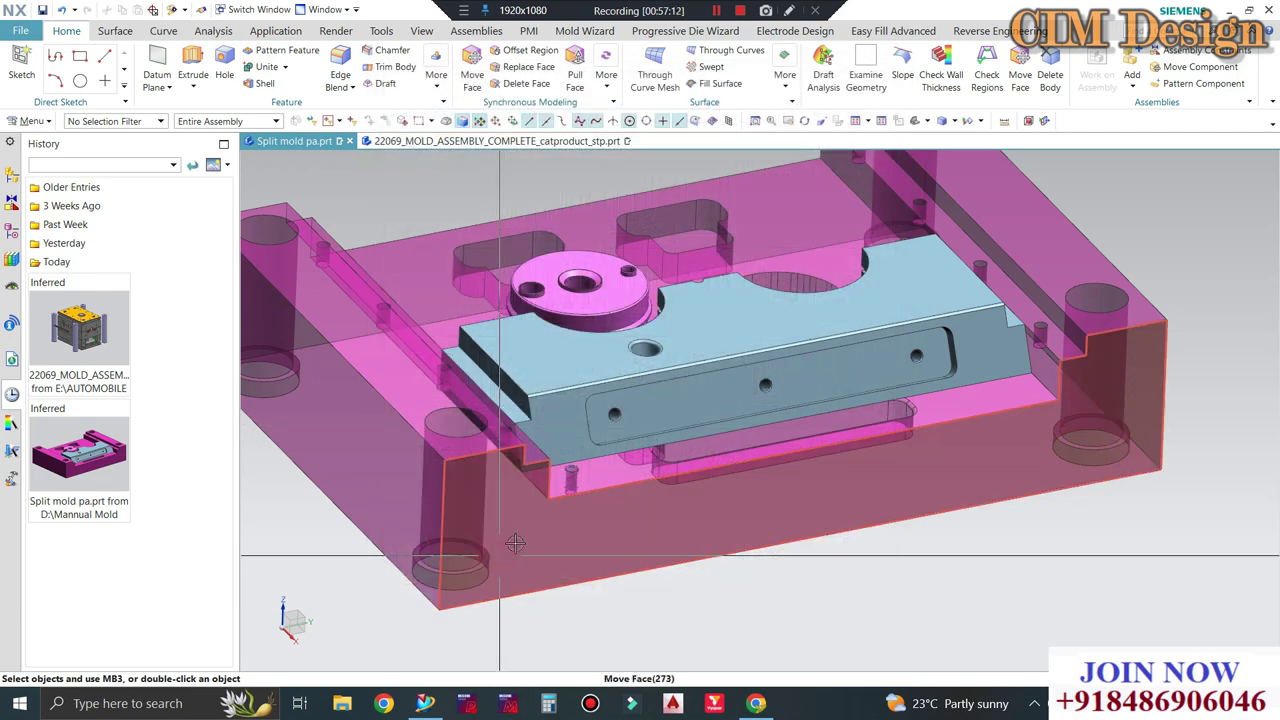
pyautogui.scroll(-1, 589, 276)
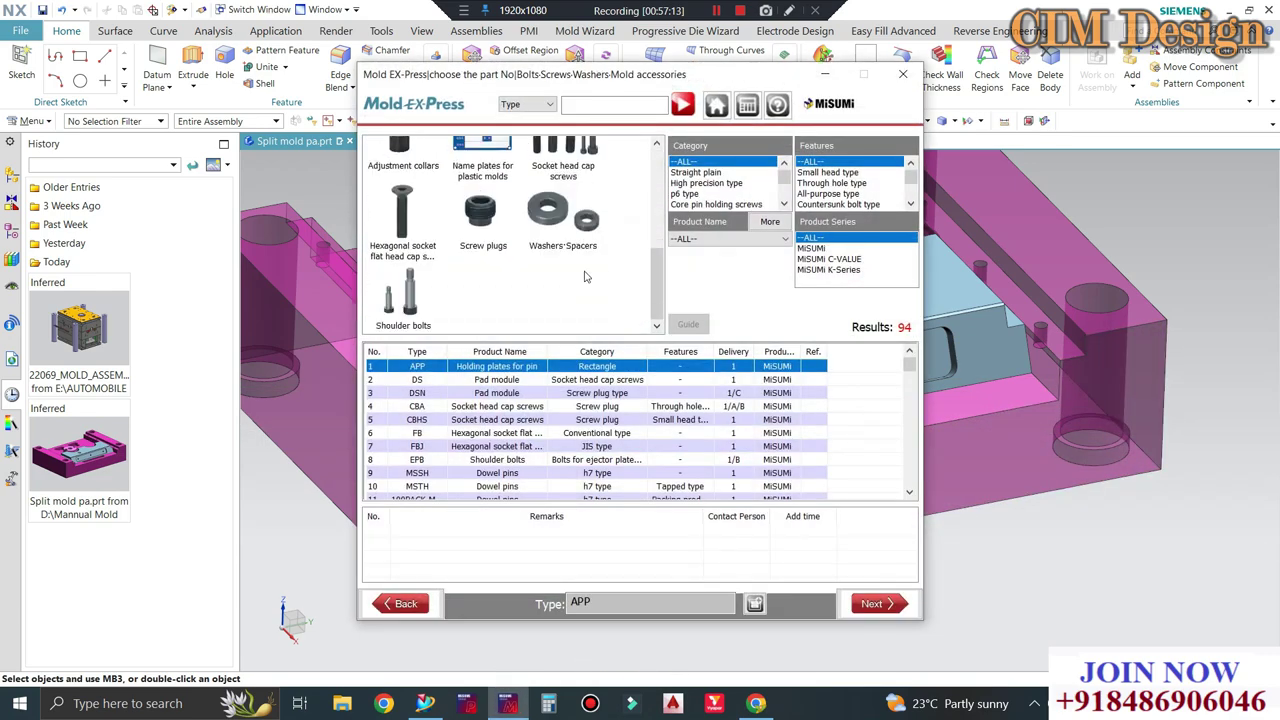
pyautogui.scroll(5, 503, 257)
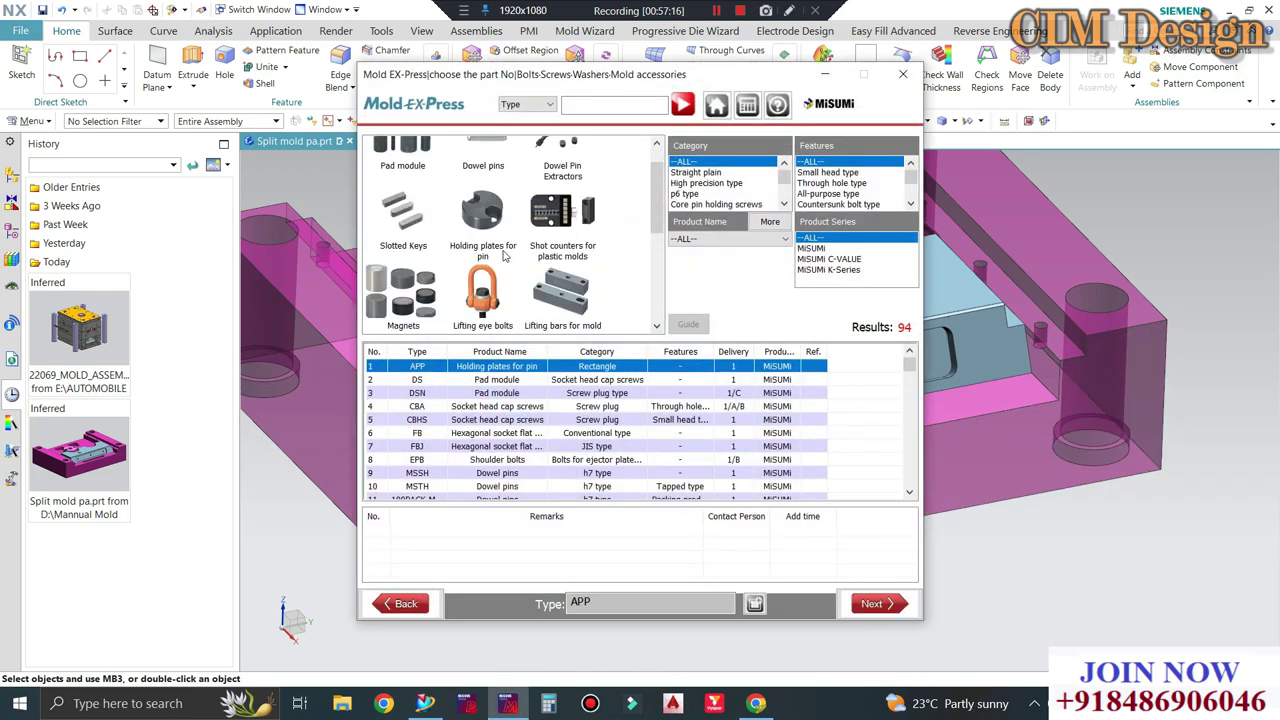
pyautogui.scroll(1, 505, 265)
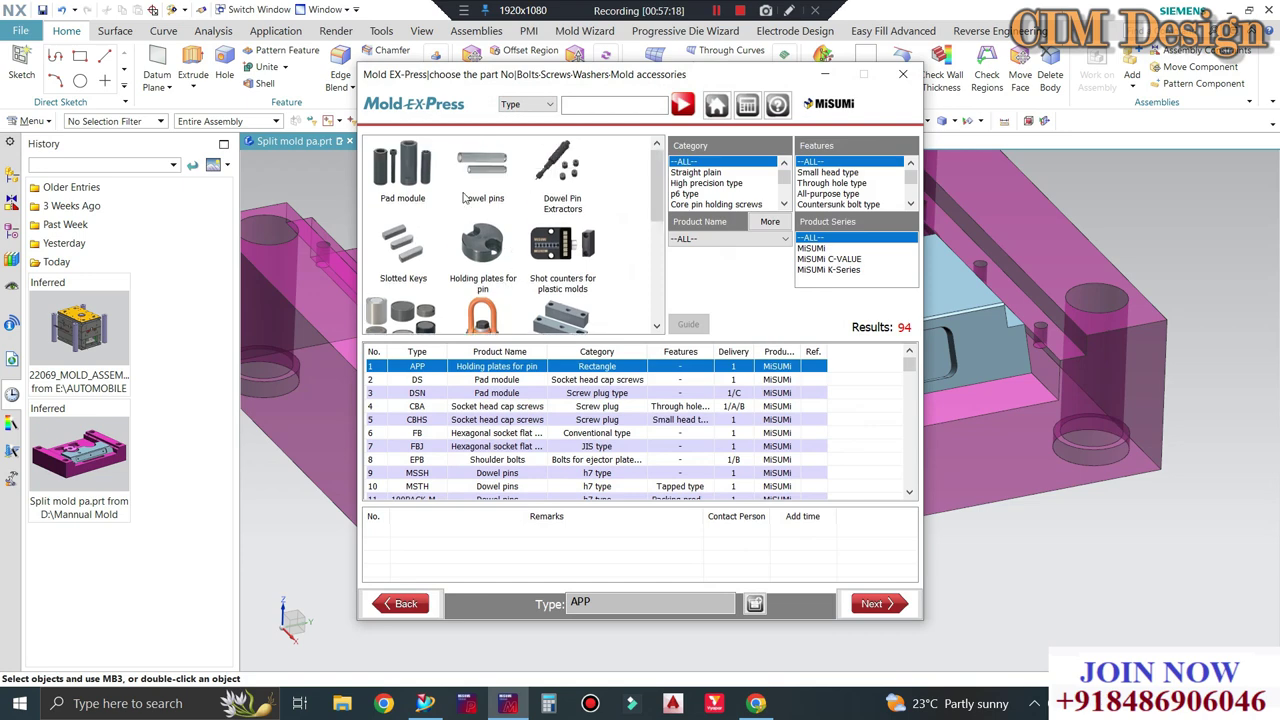
pyautogui.click(400, 603)
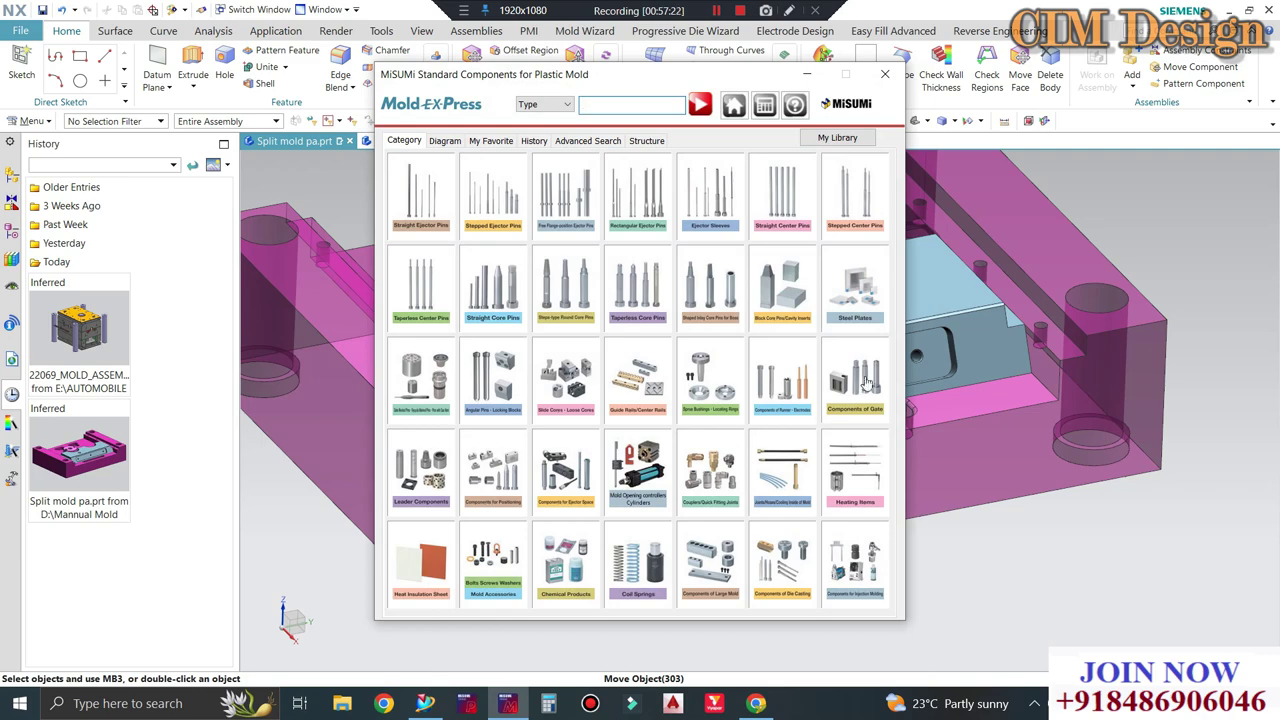
pyautogui.click(860, 379)
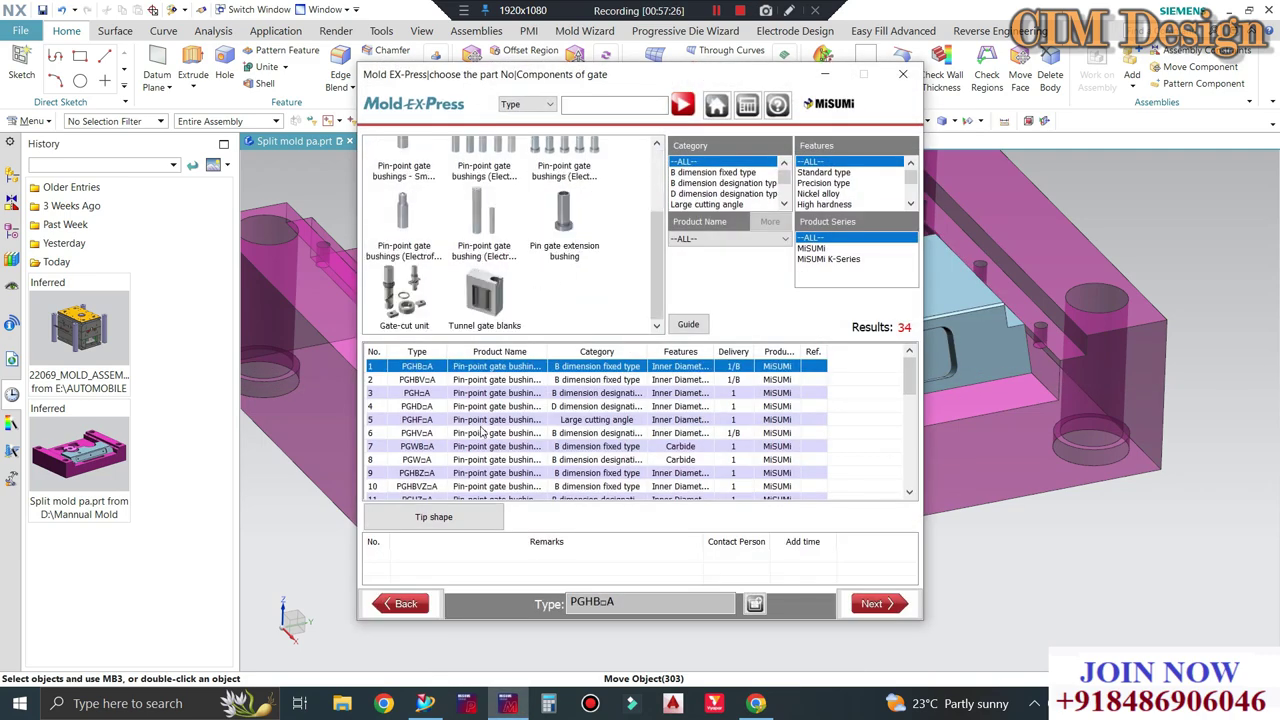
pyautogui.click(424, 603)
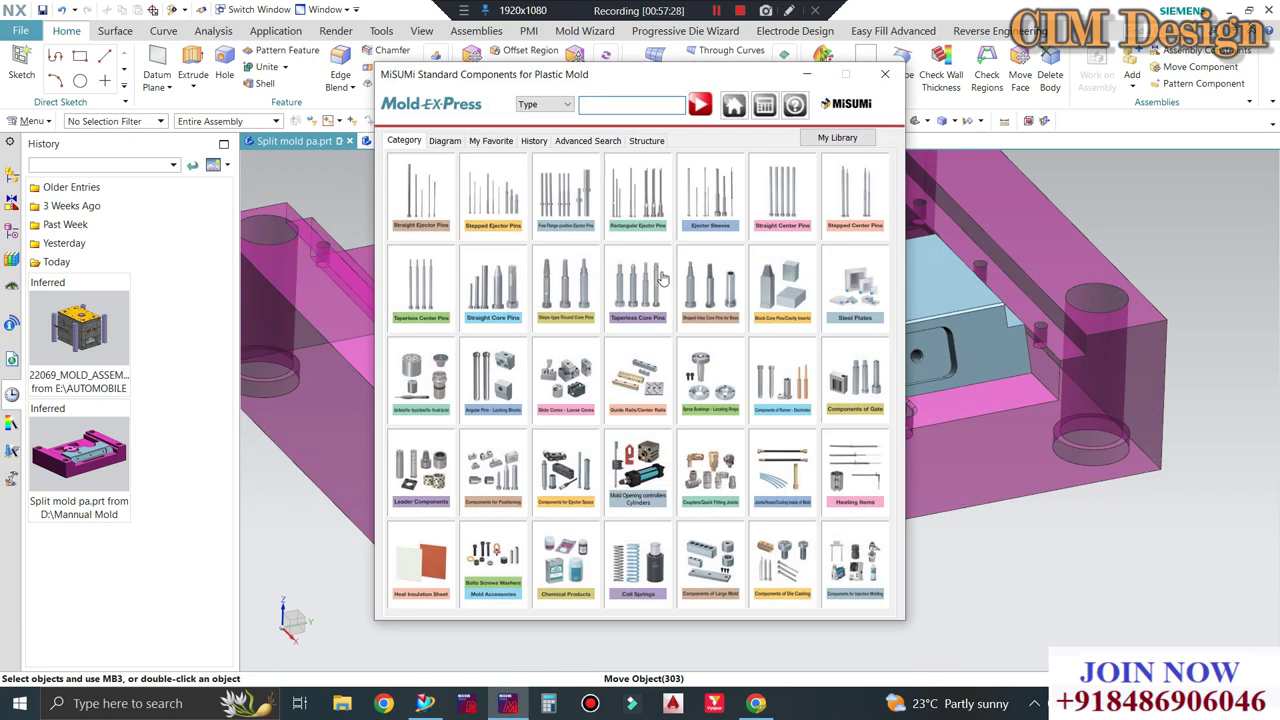
pyautogui.click(719, 10)
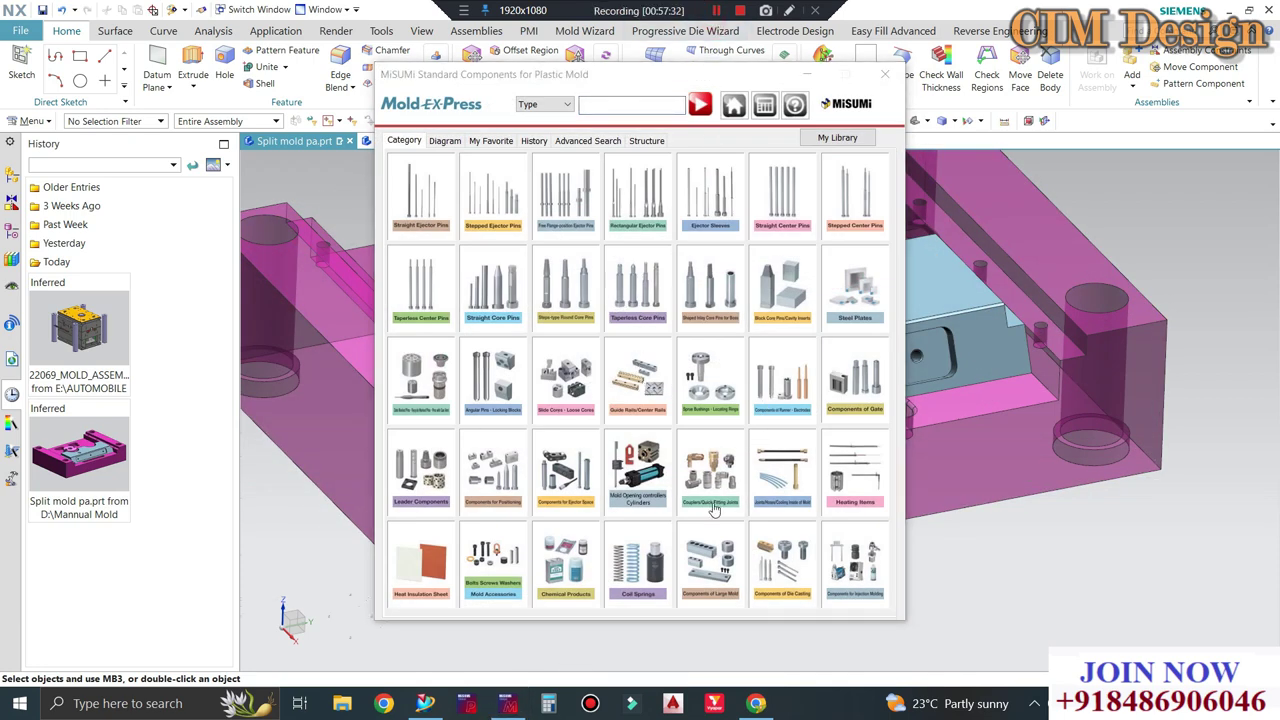
# Open the Slide Cores - Loose Cores category and scroll to the ball plungers.
pyautogui.click(575, 376)
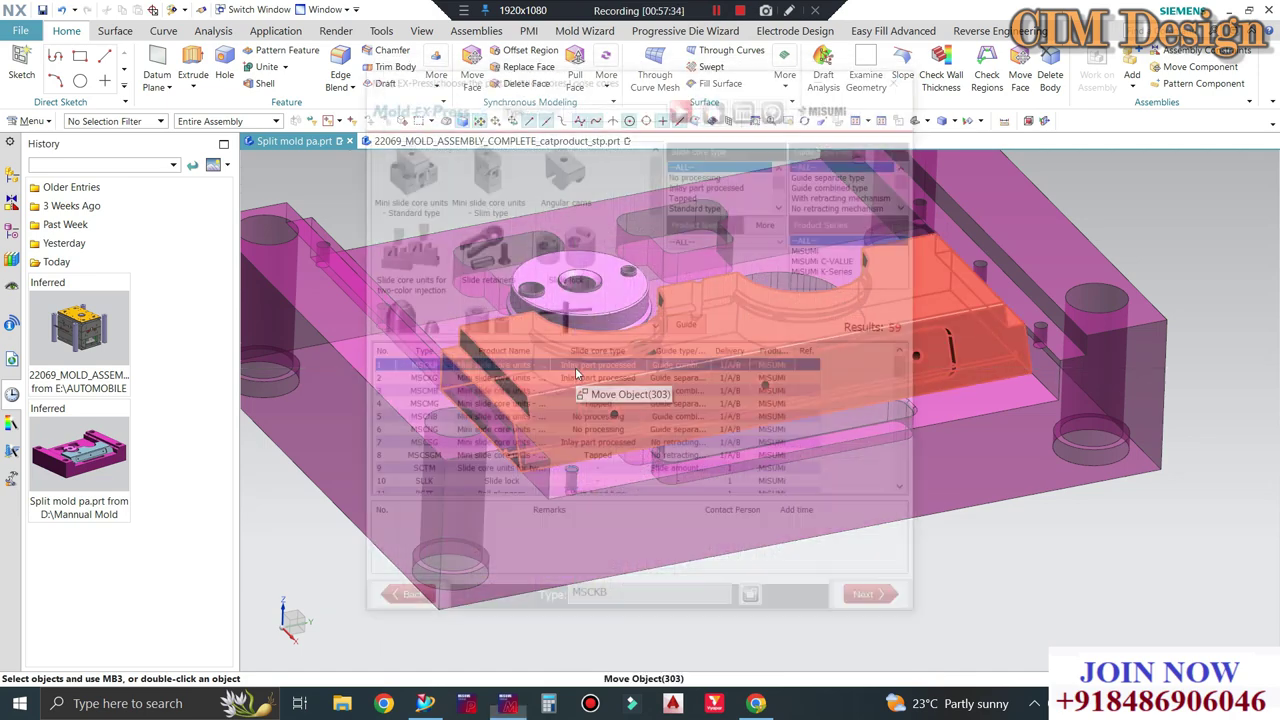
pyautogui.scroll(3, 540, 263)
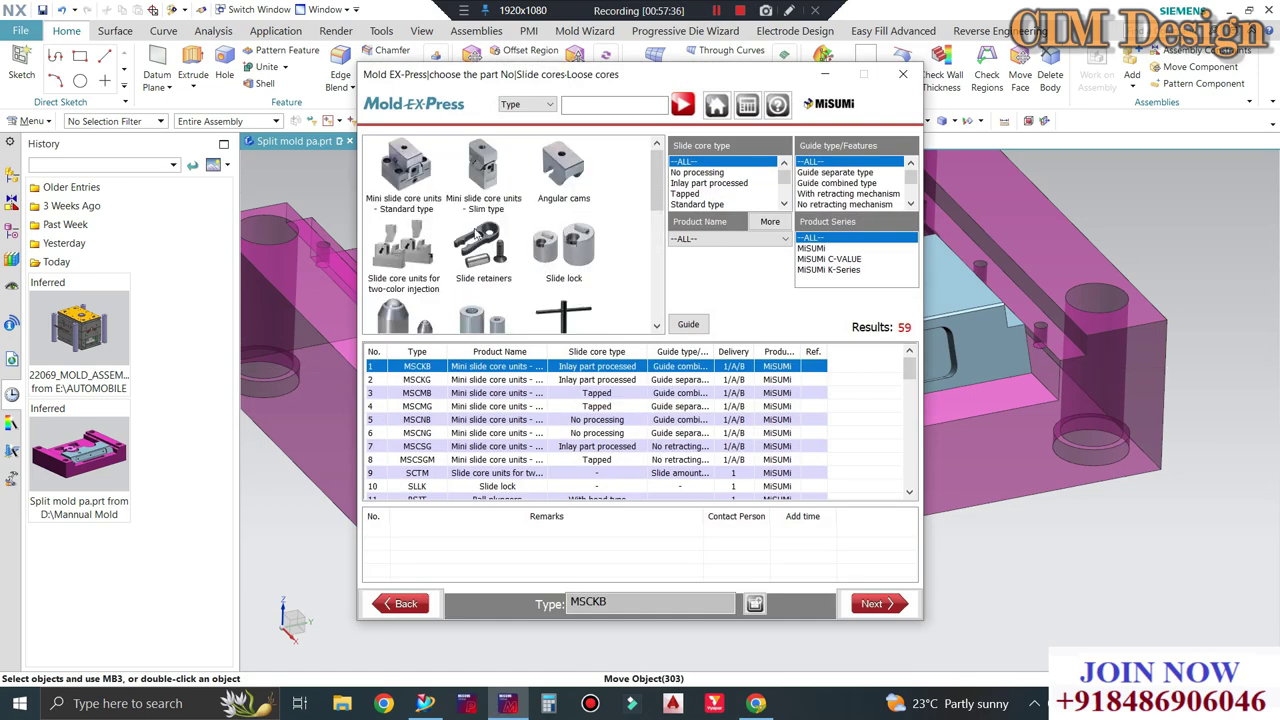
pyautogui.scroll(-3, 524, 270)
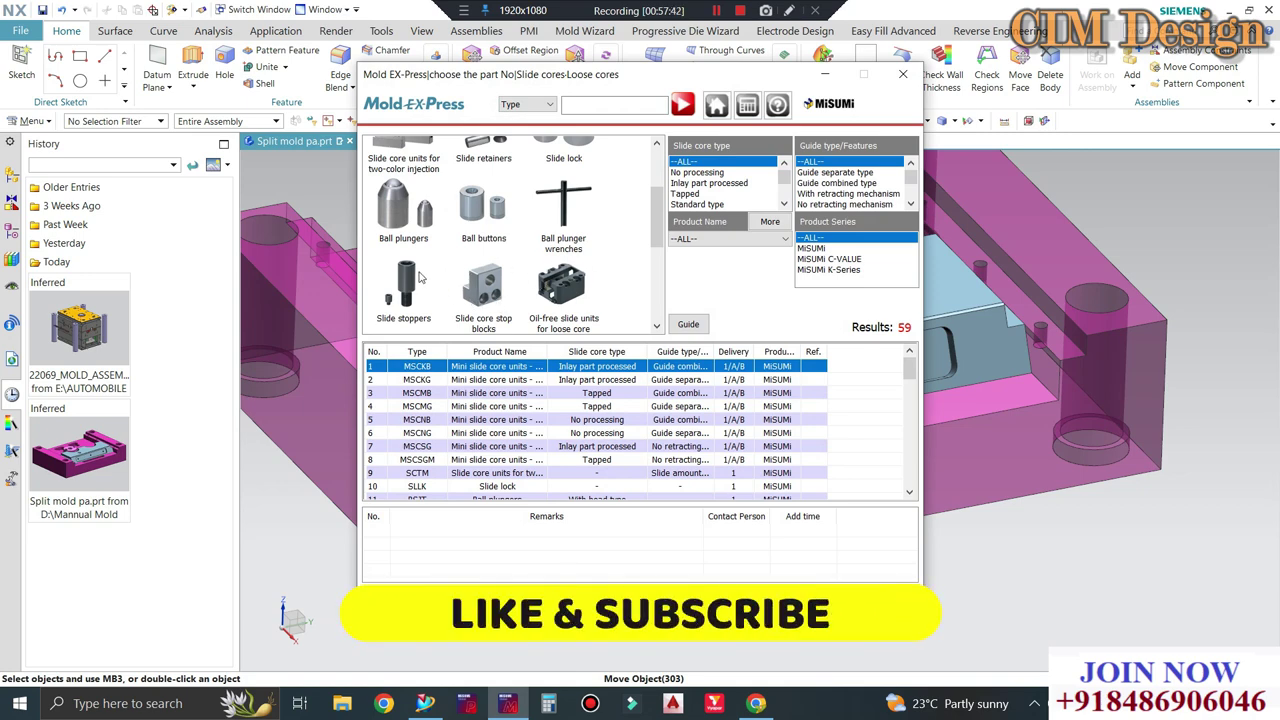
# Filter to Ball plungers, configure BSJT at size D=8 (BSJT8), and show Model Output.
pyautogui.click(408, 230)
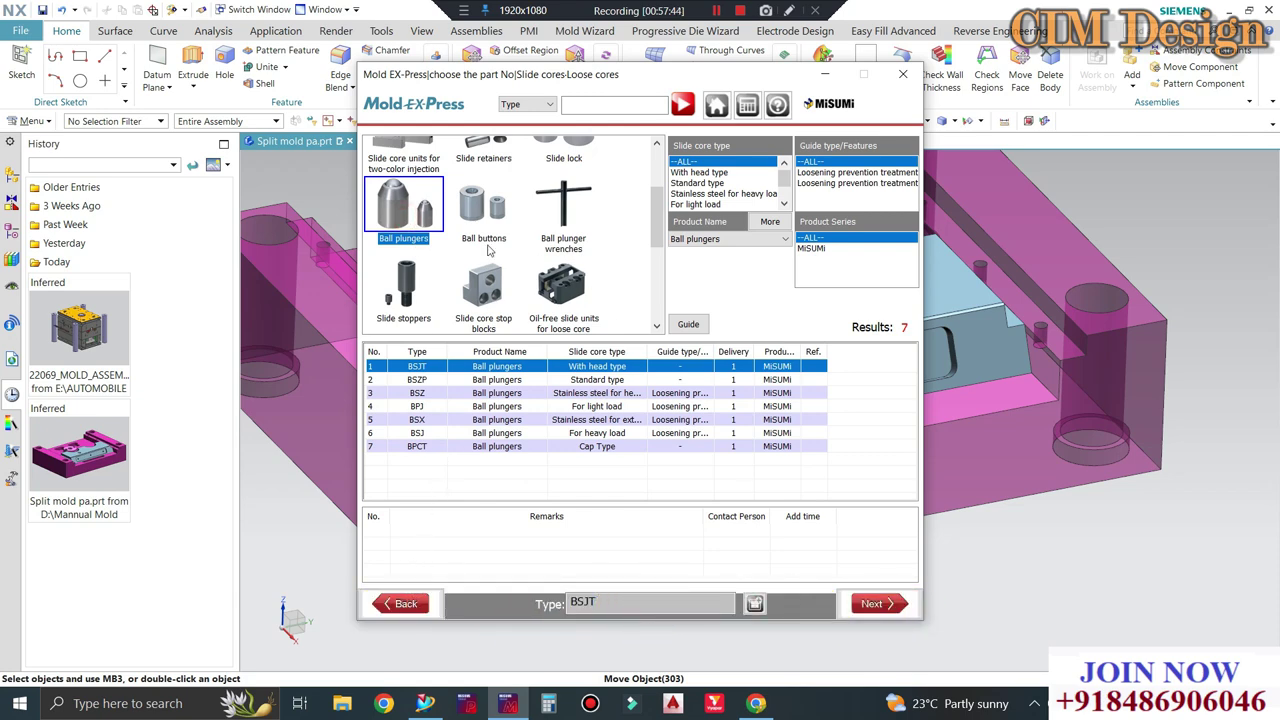
pyautogui.click(876, 604)
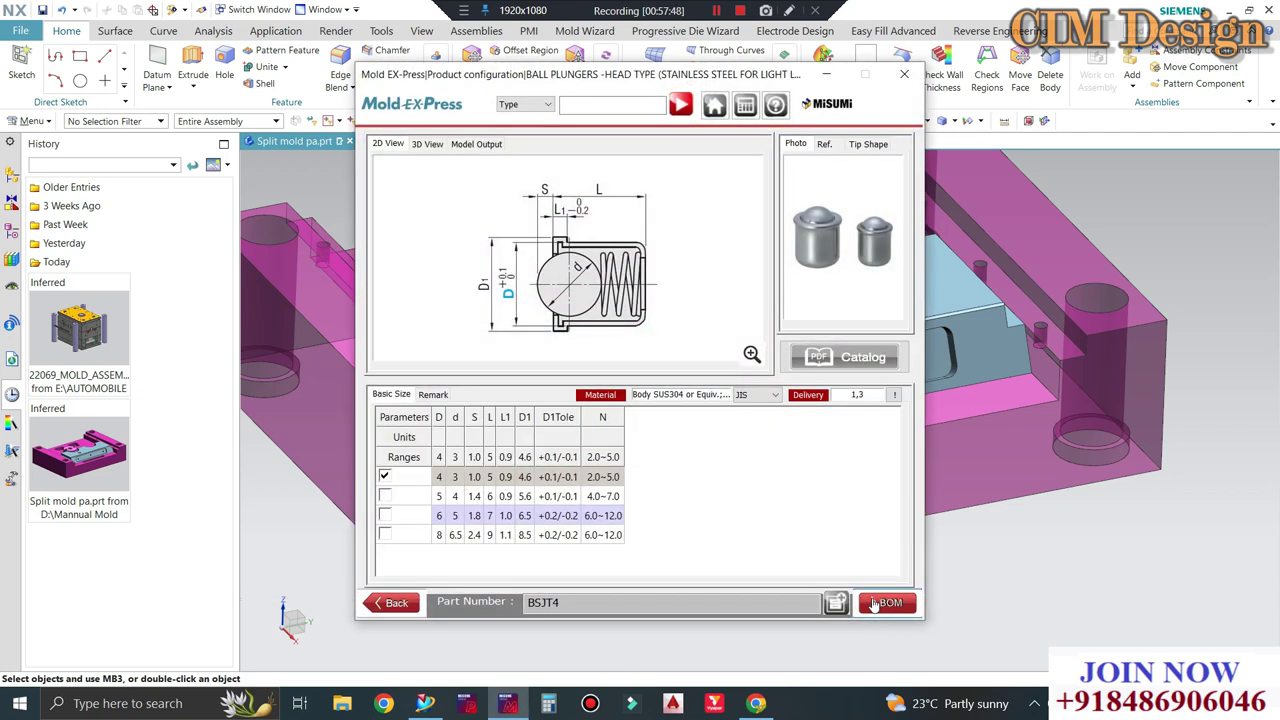
pyautogui.click(384, 515)
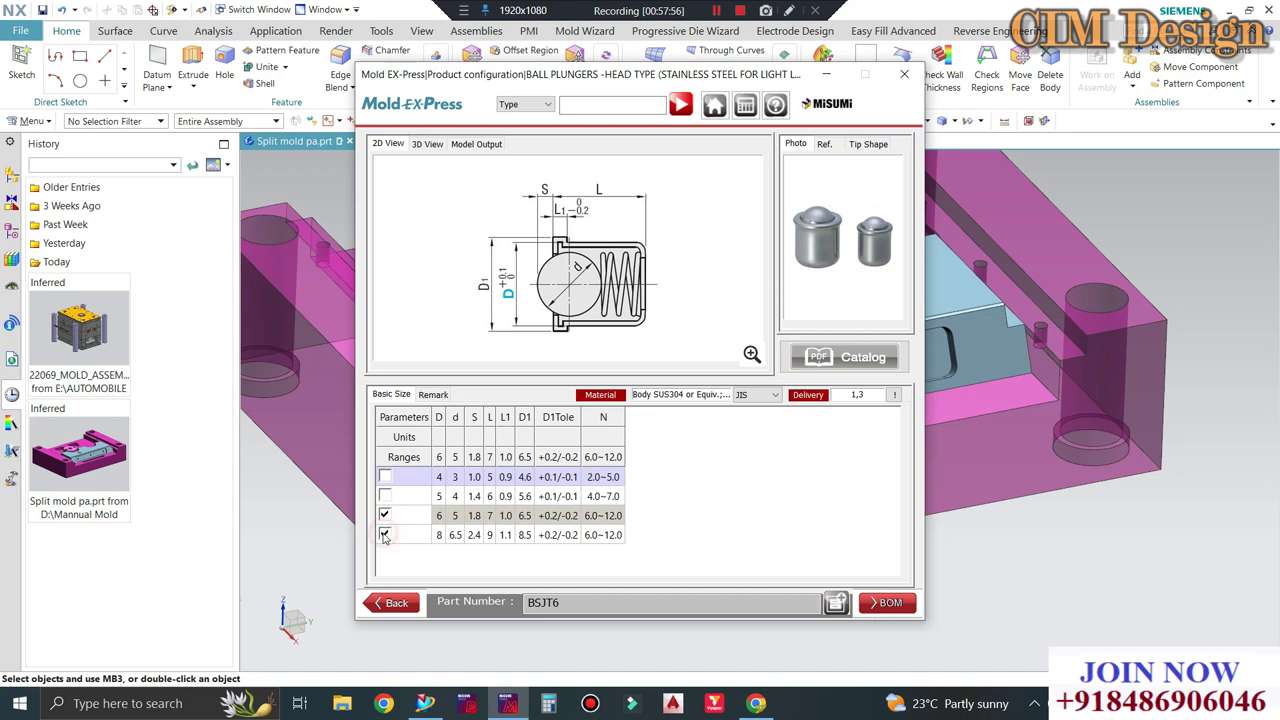
pyautogui.click(384, 535)
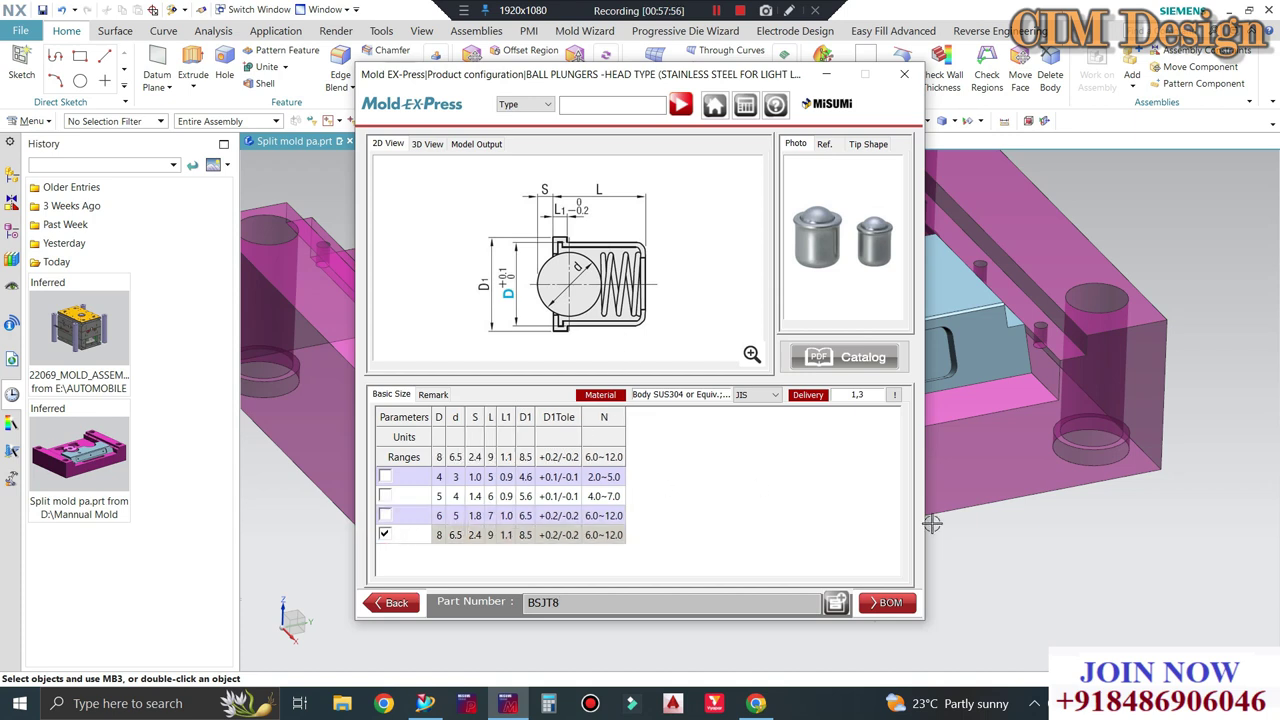
pyautogui.click(476, 145)
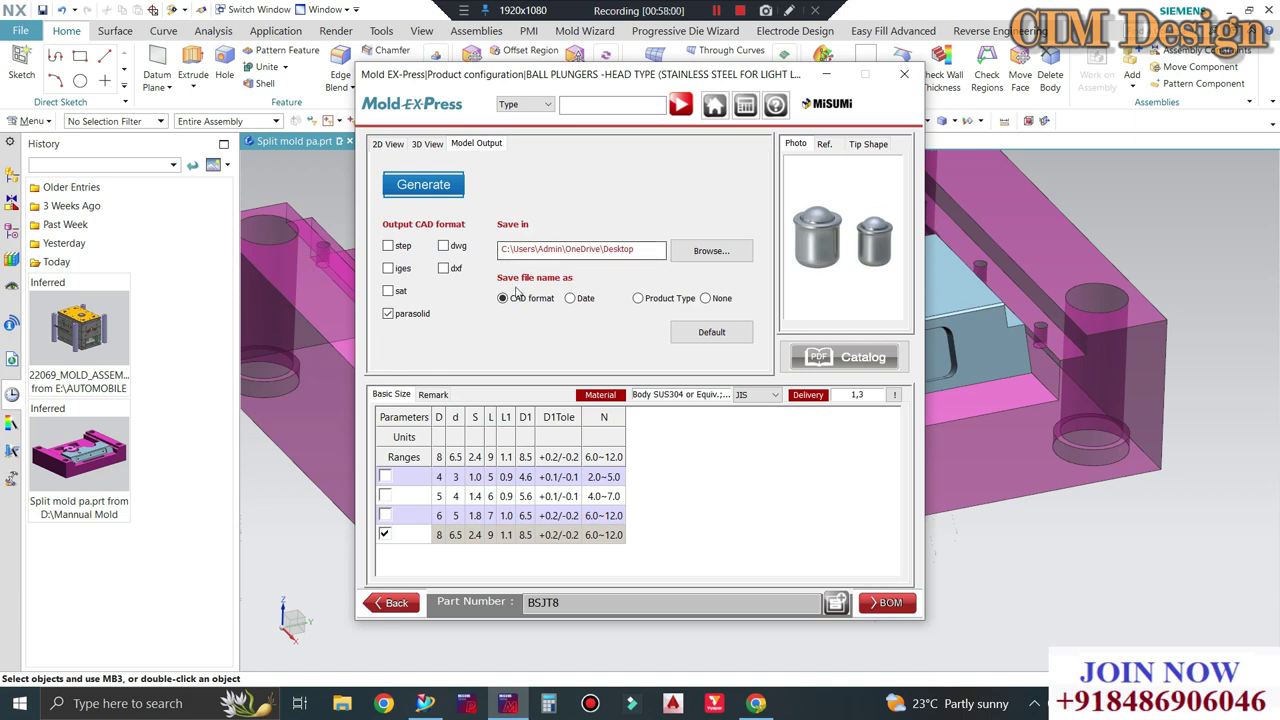
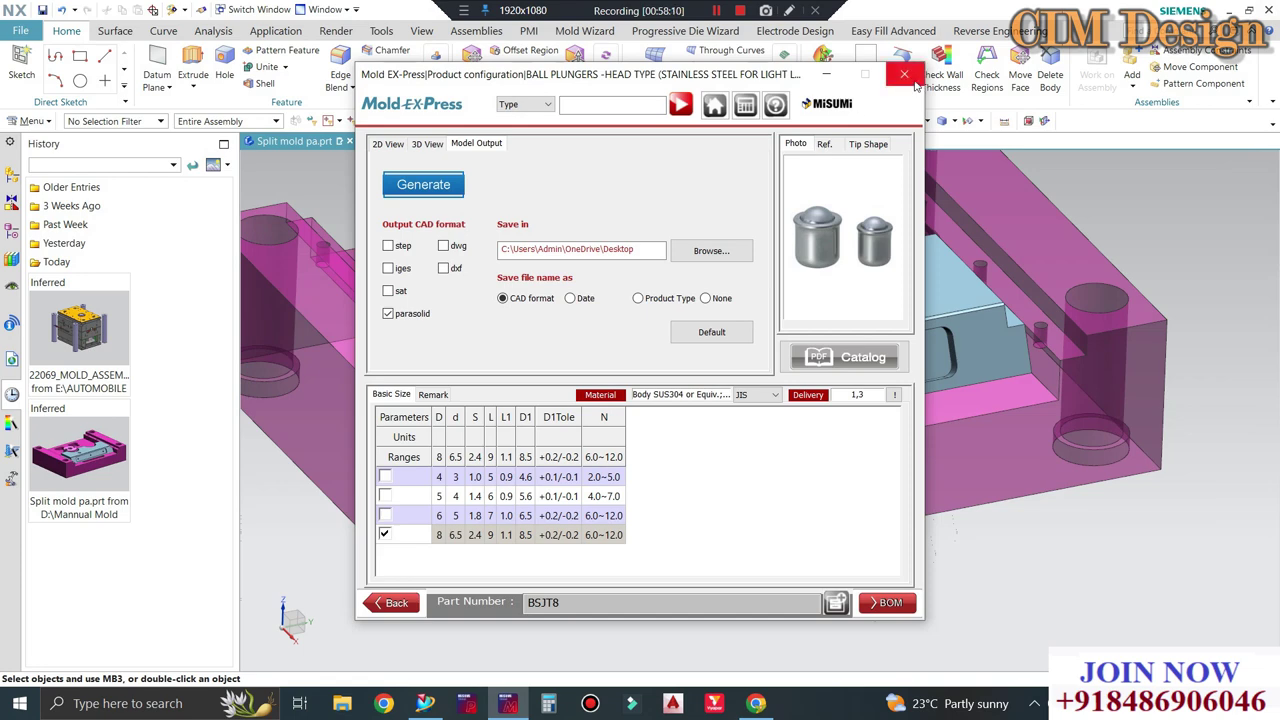
# Close Mold EX-Press and import the BSJT8 Parasolid from Desktop\parasolid.
pyautogui.click(904, 74)
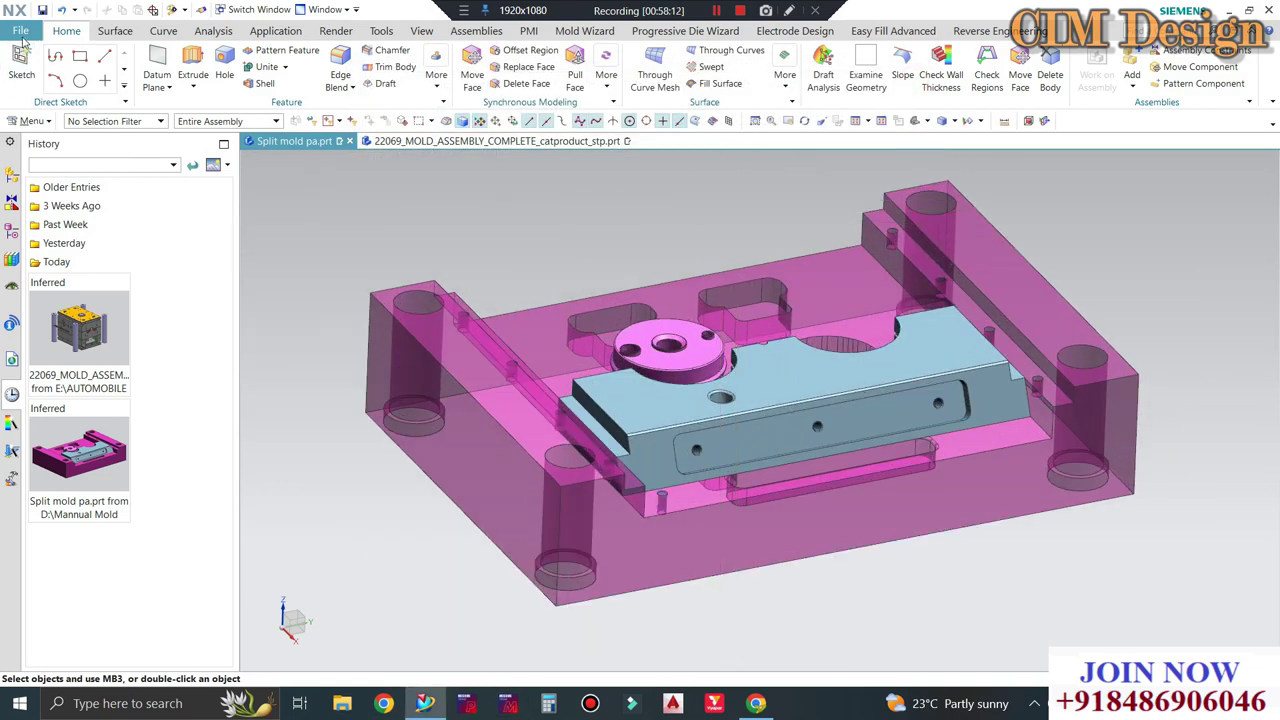
pyautogui.click(21, 31)
pyautogui.moveTo(39, 200)
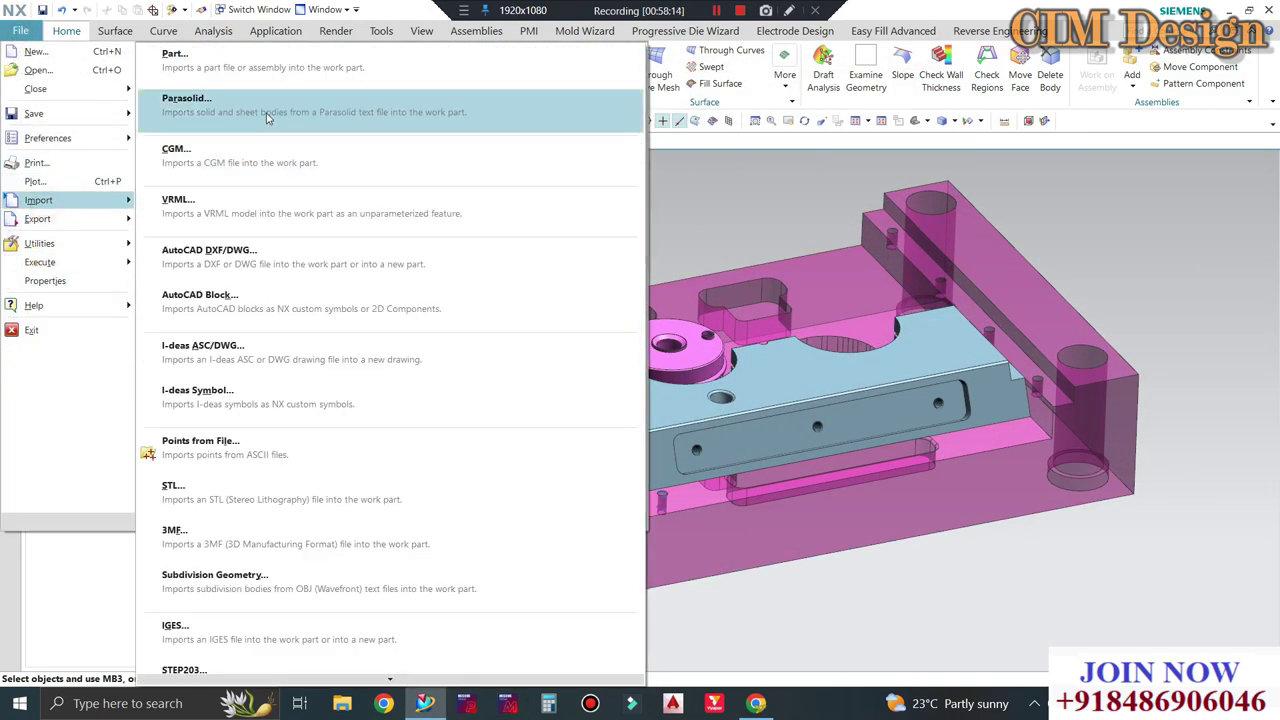
pyautogui.click(267, 110)
pyautogui.click(437, 290)
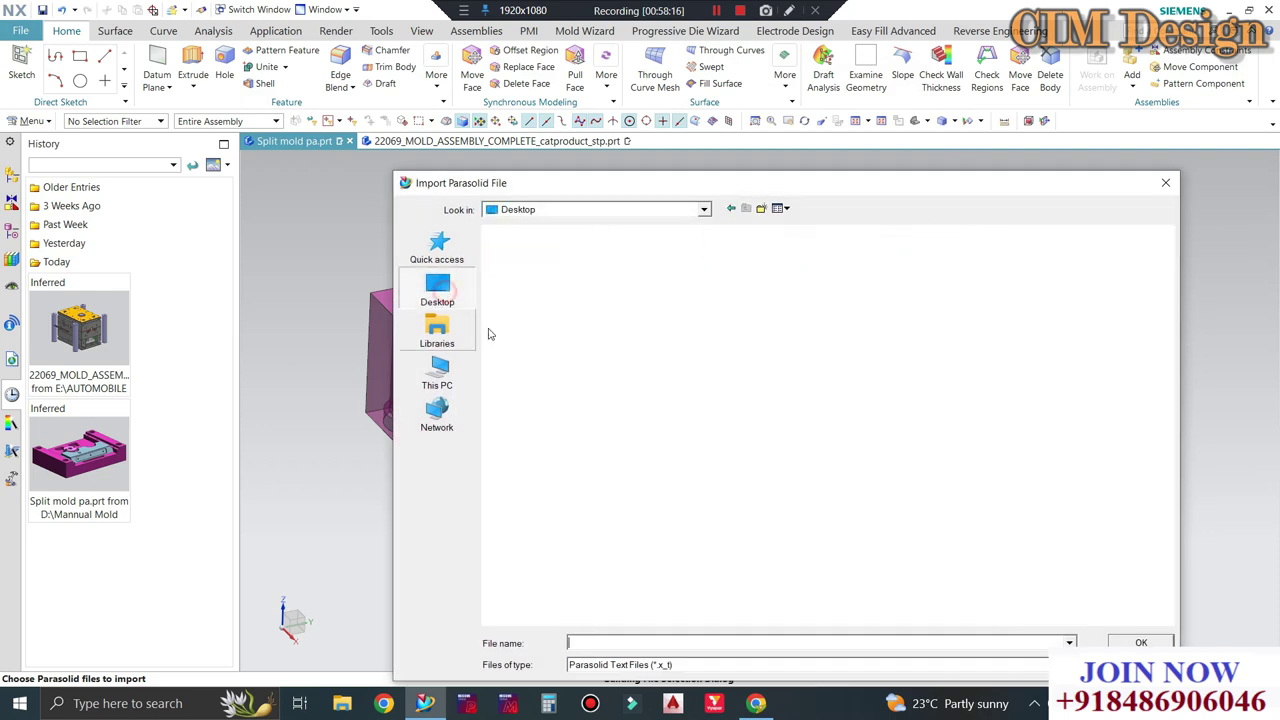
pyautogui.scroll(-5, 587, 510)
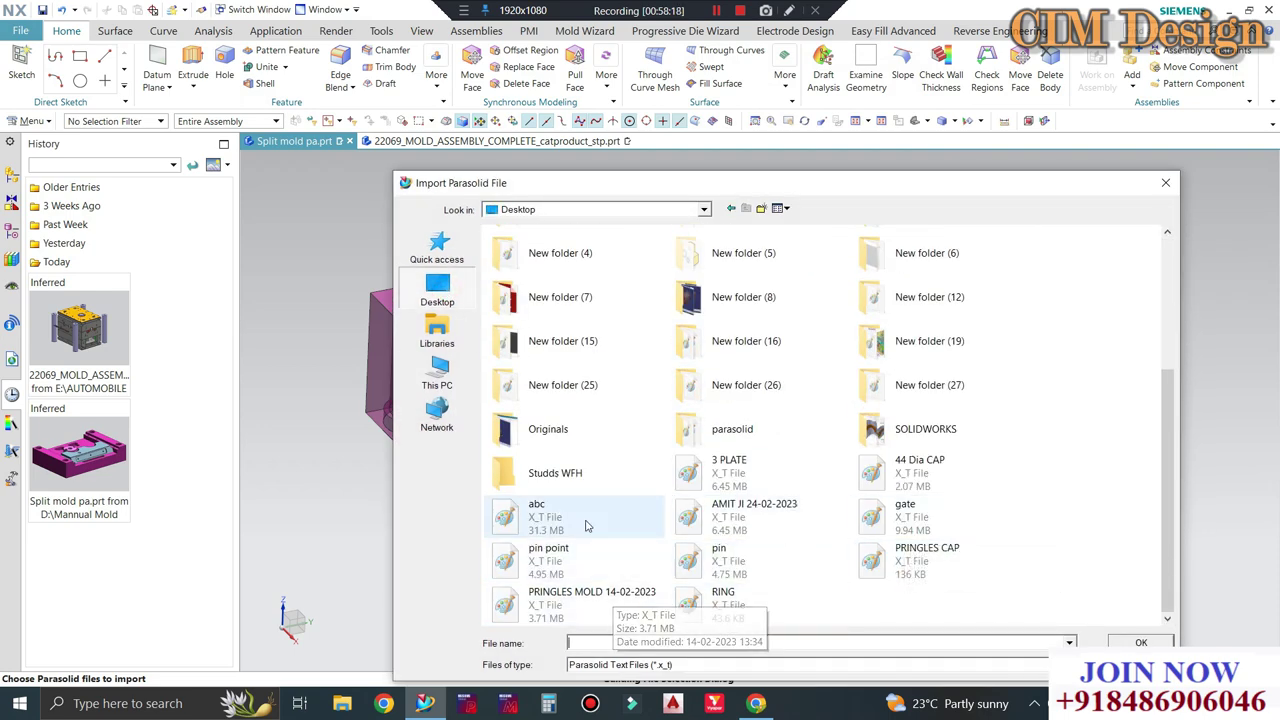
pyautogui.click(795, 344)
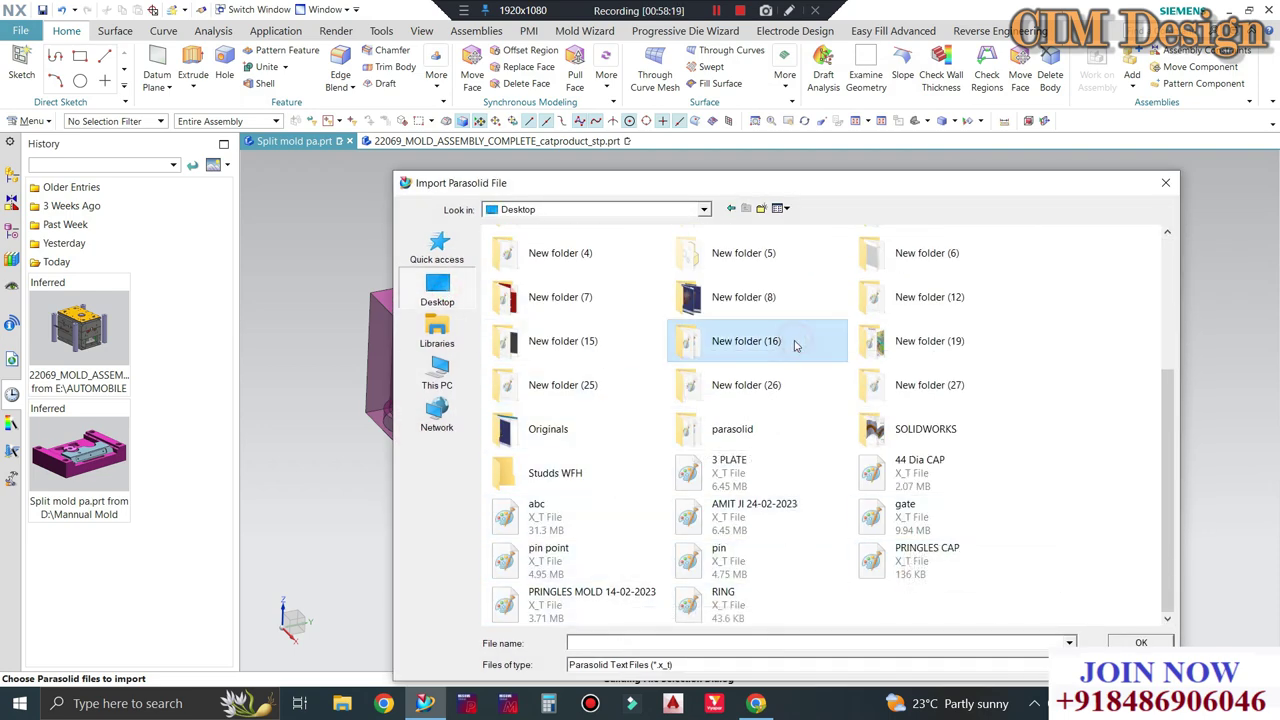
pyautogui.doubleClick(757, 433)
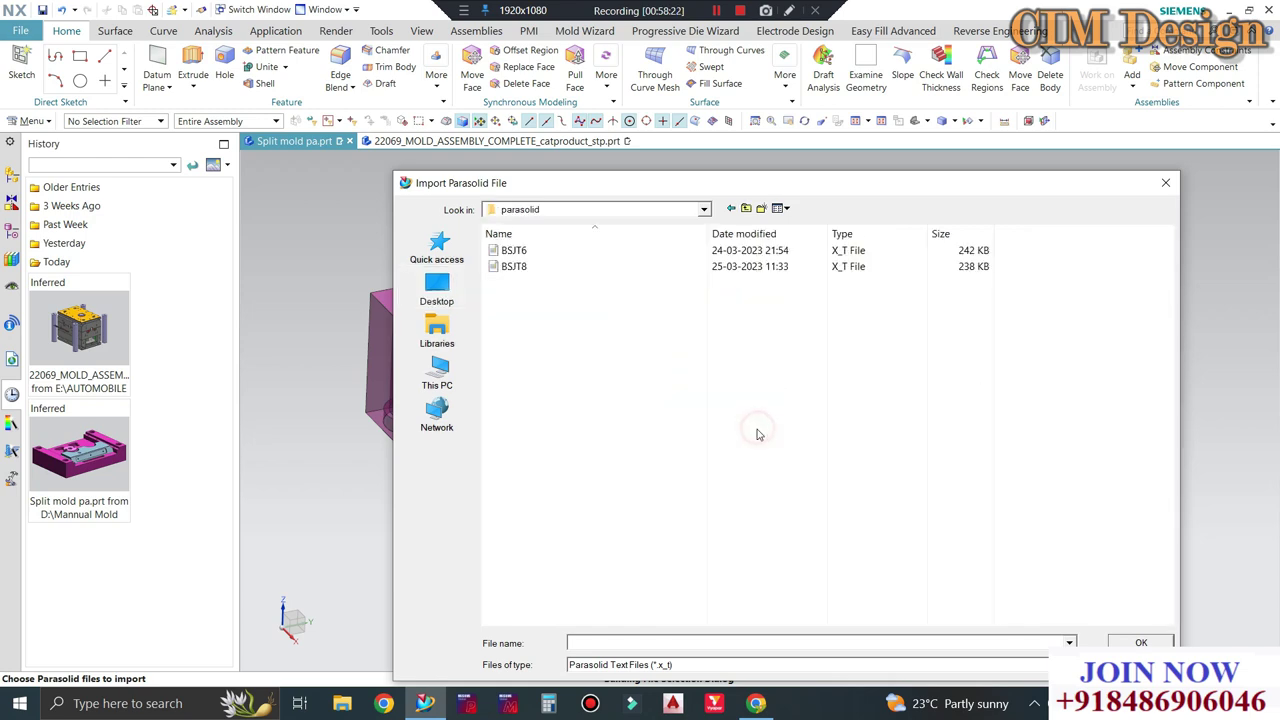
pyautogui.click(547, 268)
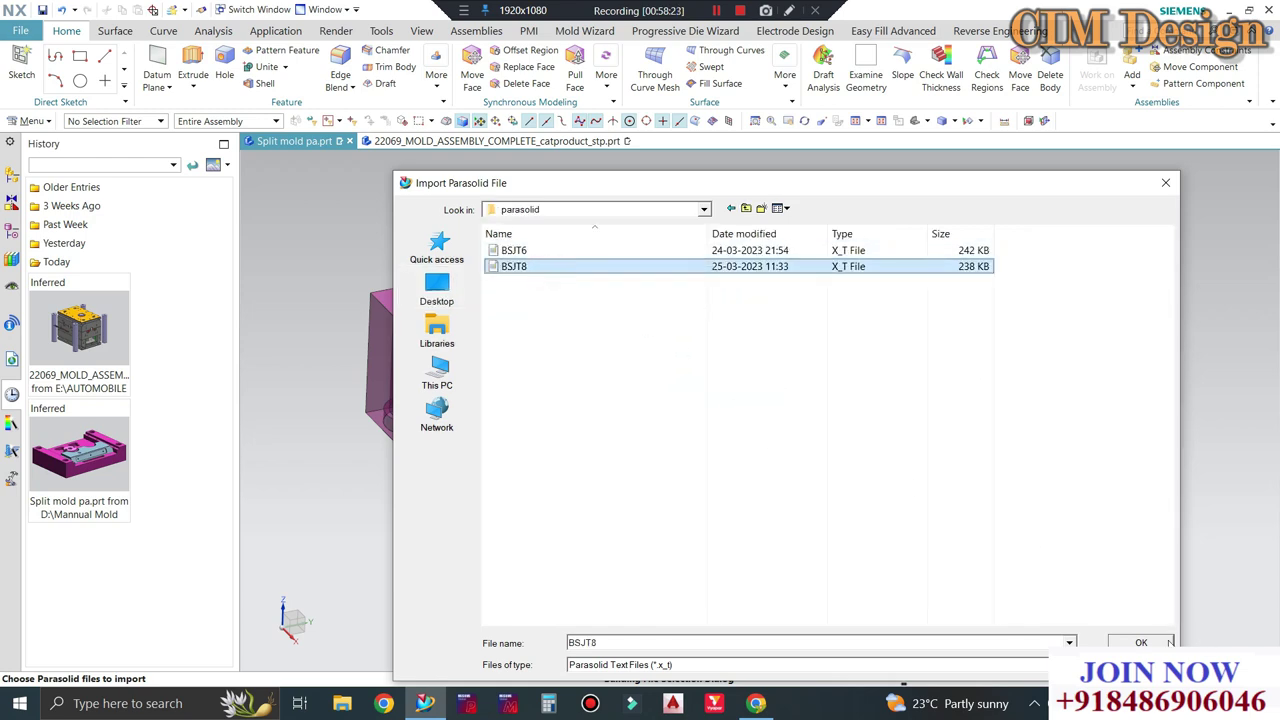
pyautogui.click(1140, 642)
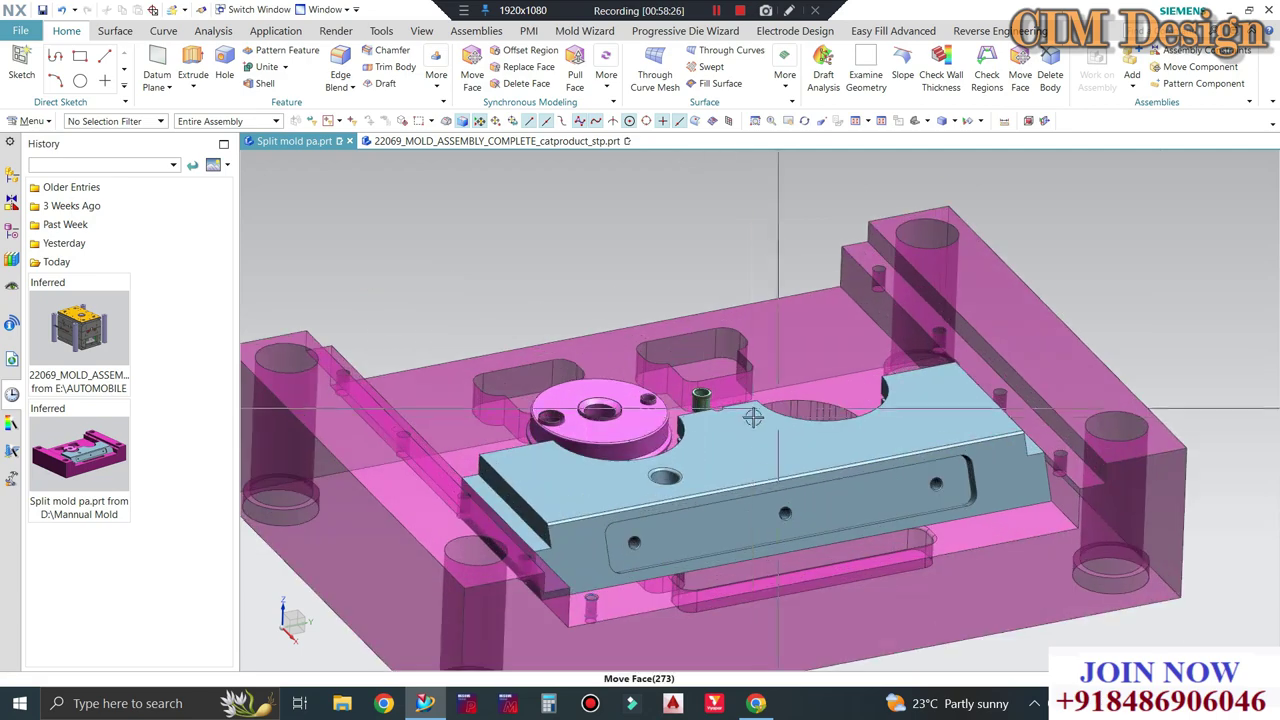
# Orient the model to a square-on, then edge-on, view of the mold plate.
pyautogui.scroll(3, 752, 417)
pyautogui.scroll(-5, 735, 414)
pyautogui.moveTo(735, 414); pyautogui.dragTo(697, 373, button='middle')
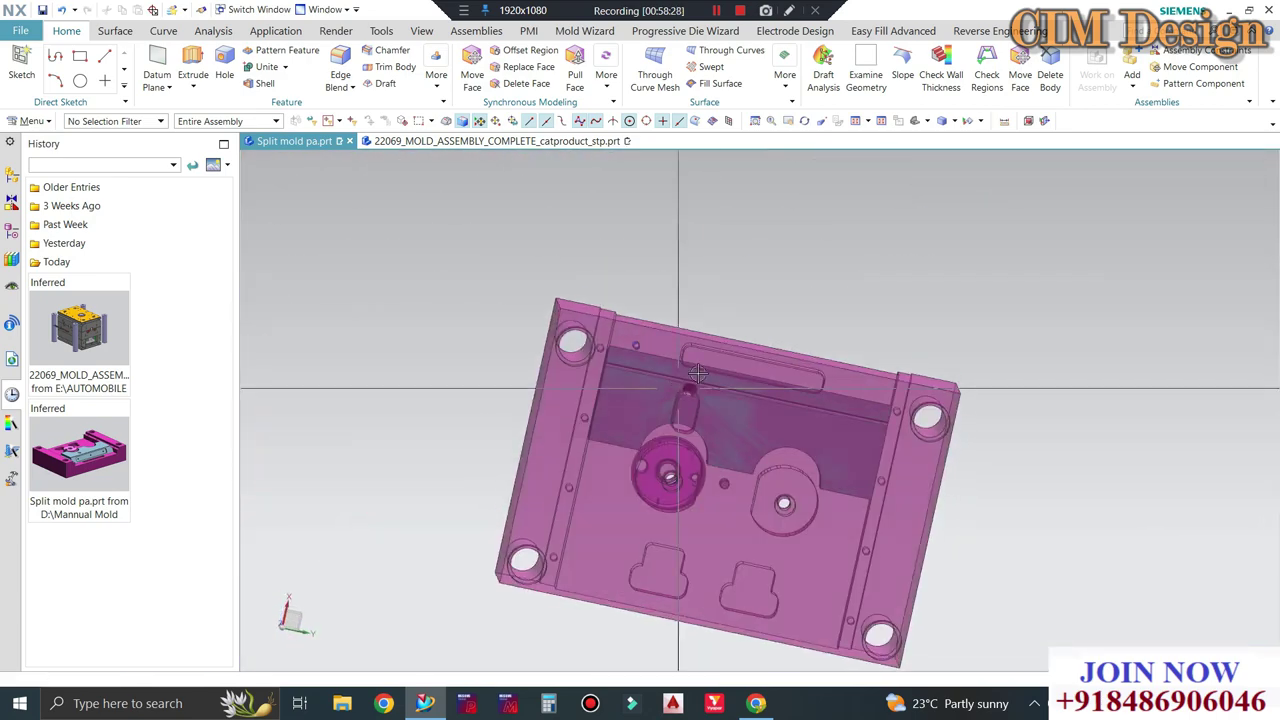
pyautogui.press('F8')
pyautogui.scroll(3, 660, 283)
pyautogui.scroll(3, 648, 369)
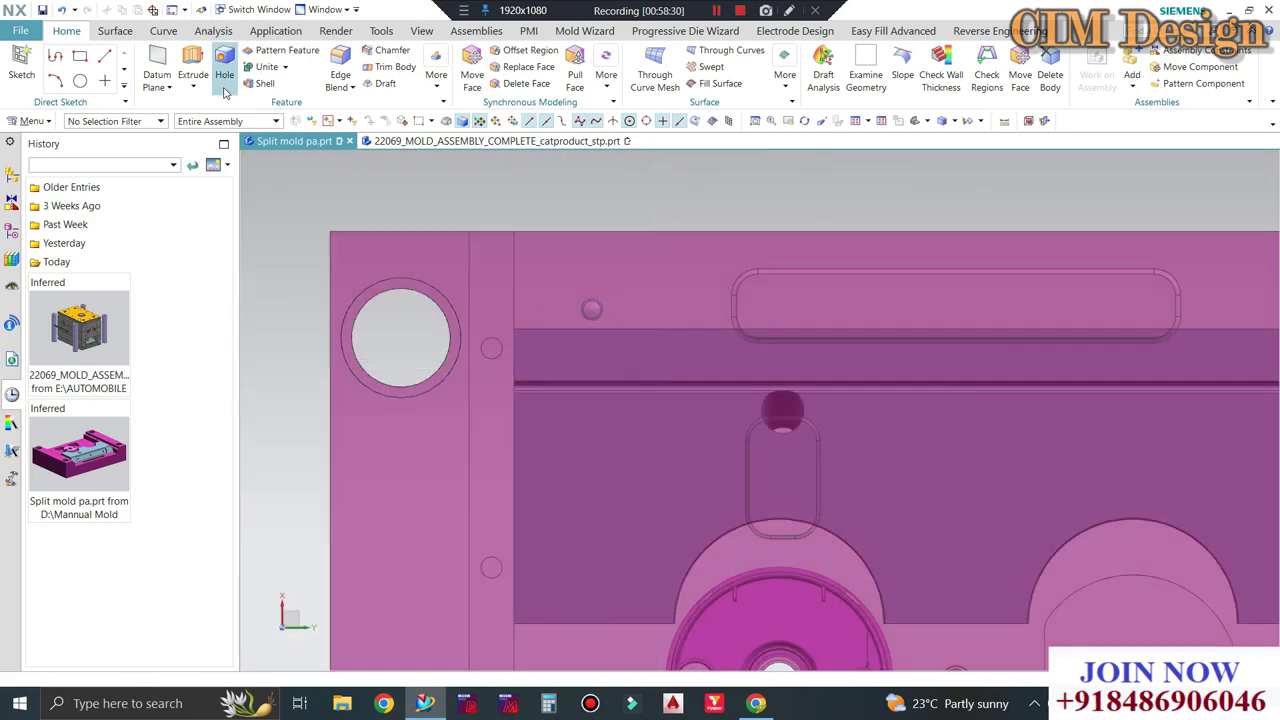
pyautogui.scroll(-3, 520, 290)
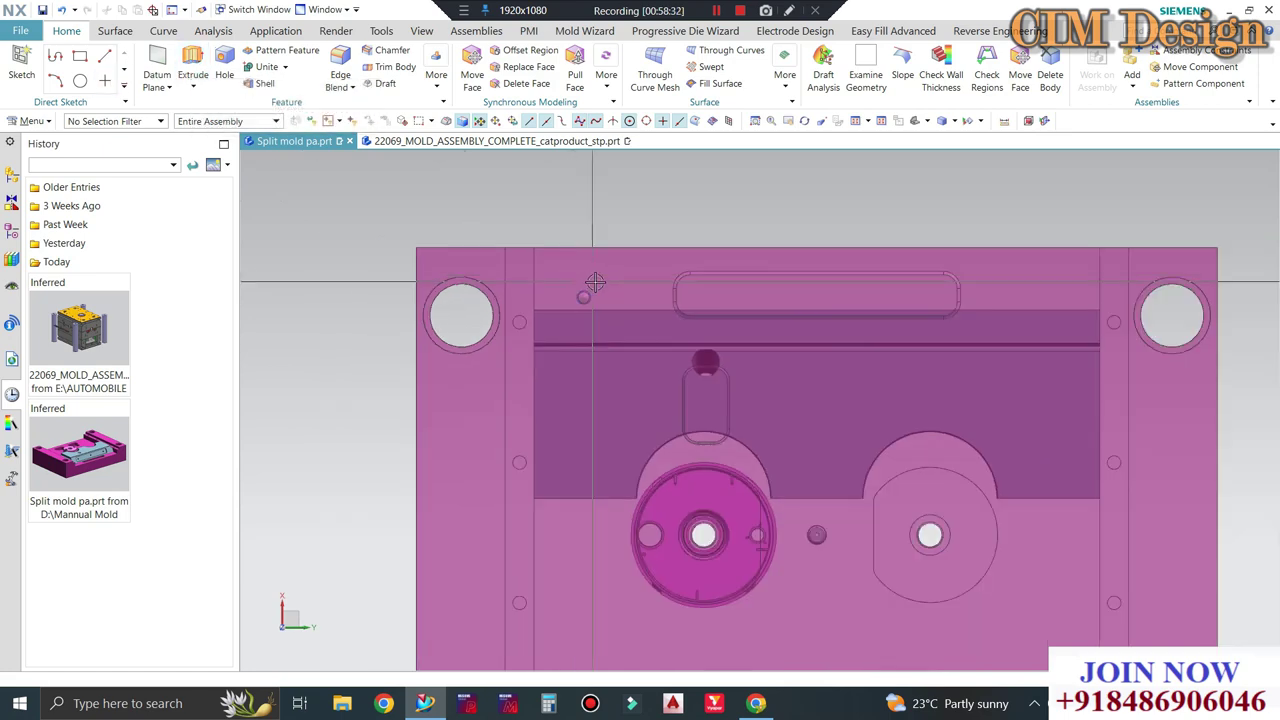
pyautogui.hotkey('ctrl', 'alt', 'f')
pyautogui.scroll(3, 594, 315)
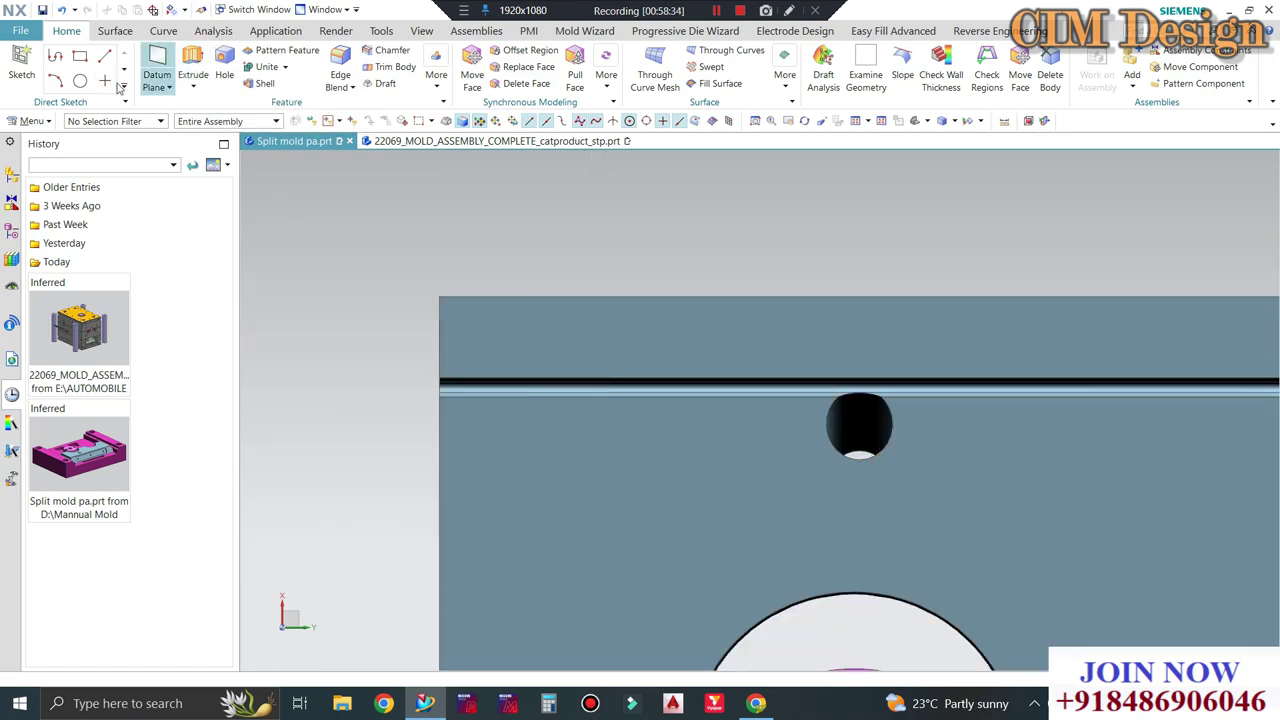
# Draw a roughly 3.4 mm reference line across the block's top edge, then view isometrically.
pyautogui.click(150, 32)
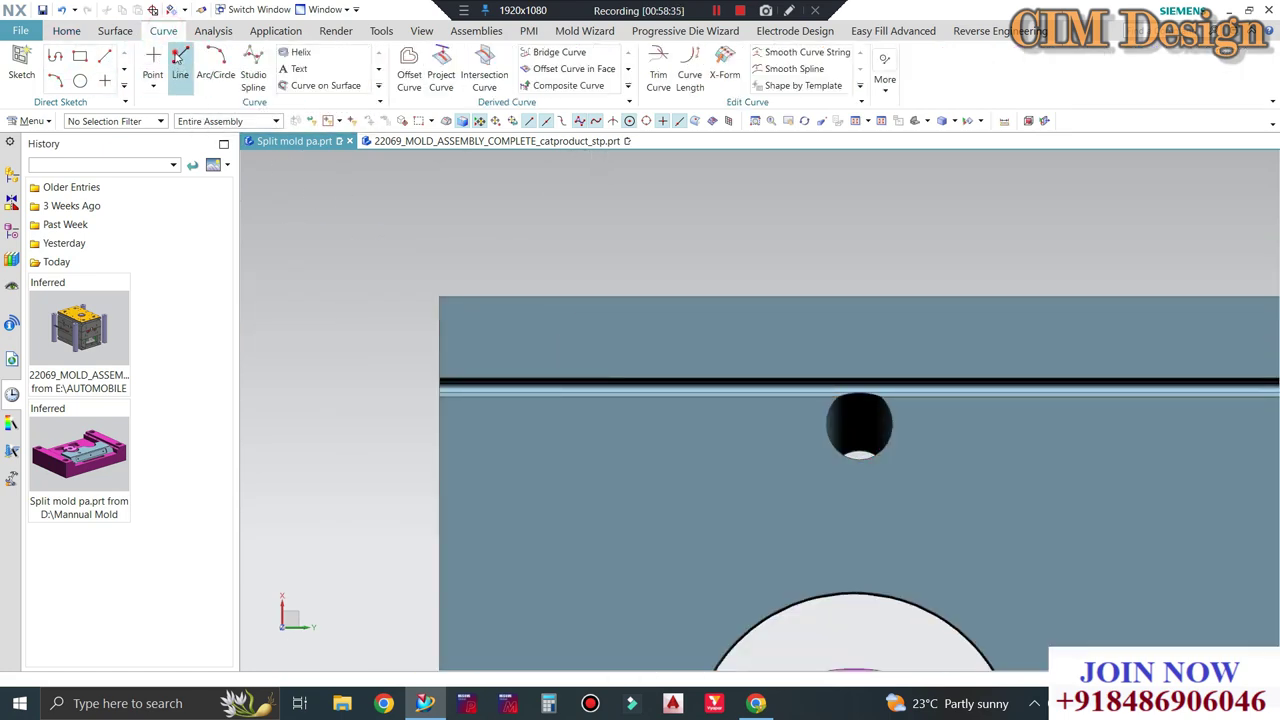
pyautogui.scroll(2, 600, 380)
pyautogui.scroll(3, 609, 371)
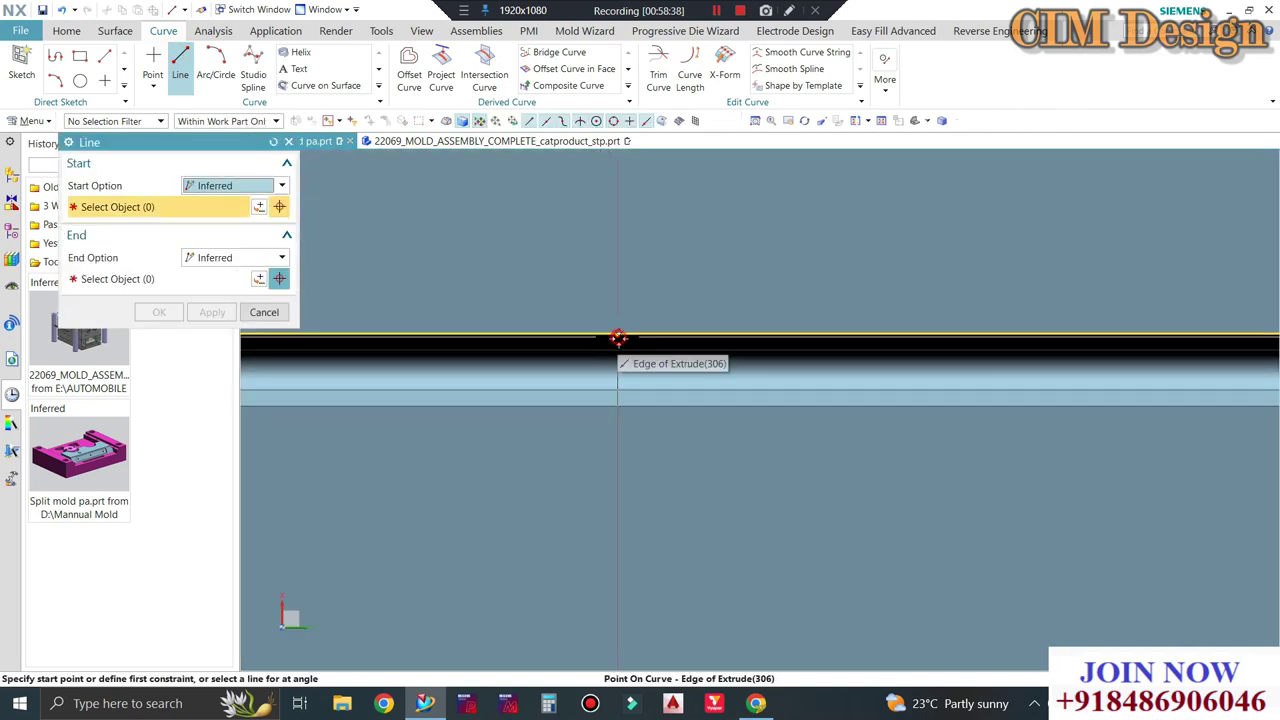
pyautogui.click(619, 341)
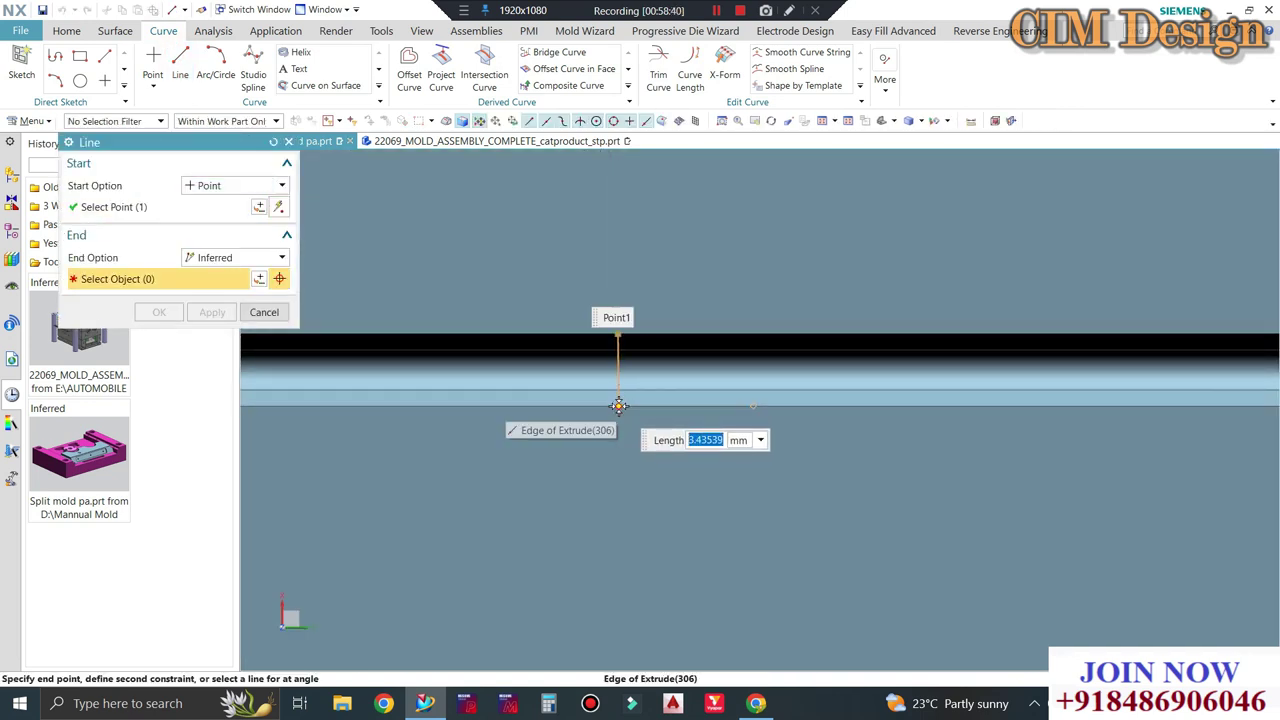
pyautogui.click(619, 405)
pyautogui.middleClick(694, 357)
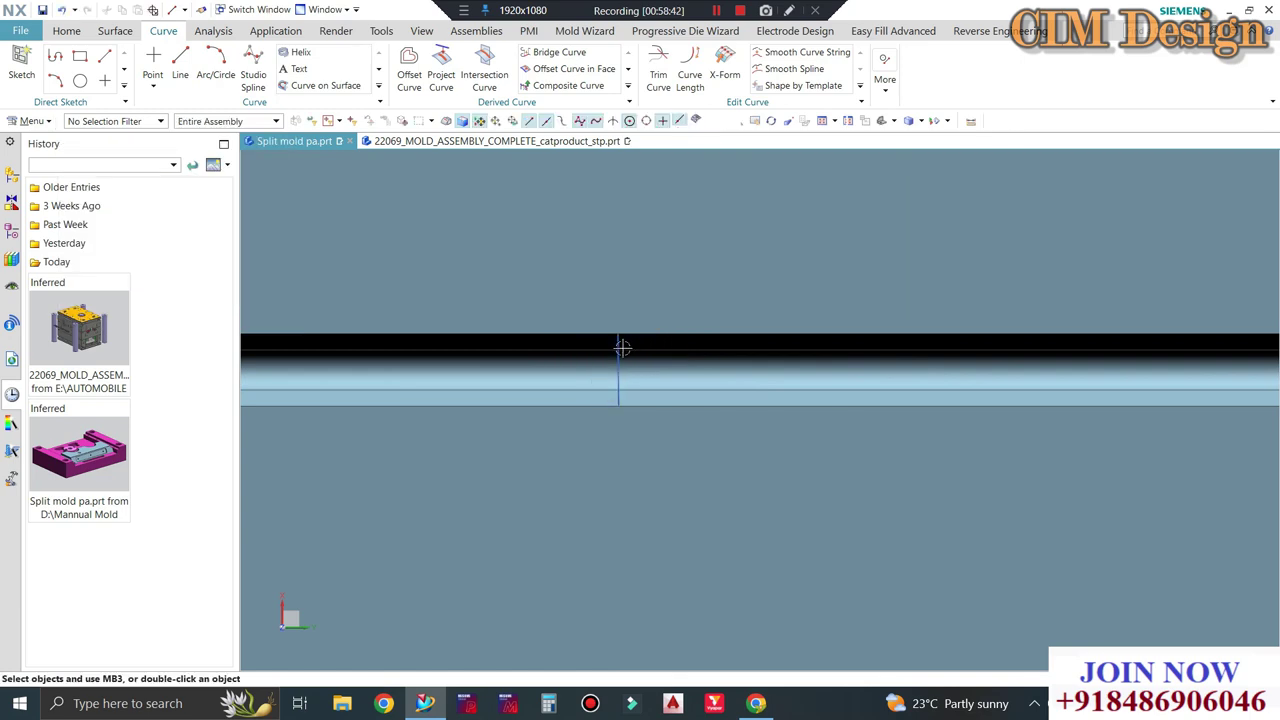
pyautogui.scroll(-3, 633, 327)
pyautogui.scroll(-5, 633, 327)
pyautogui.moveTo(694, 300); pyautogui.dragTo(828, 388, button='middle')
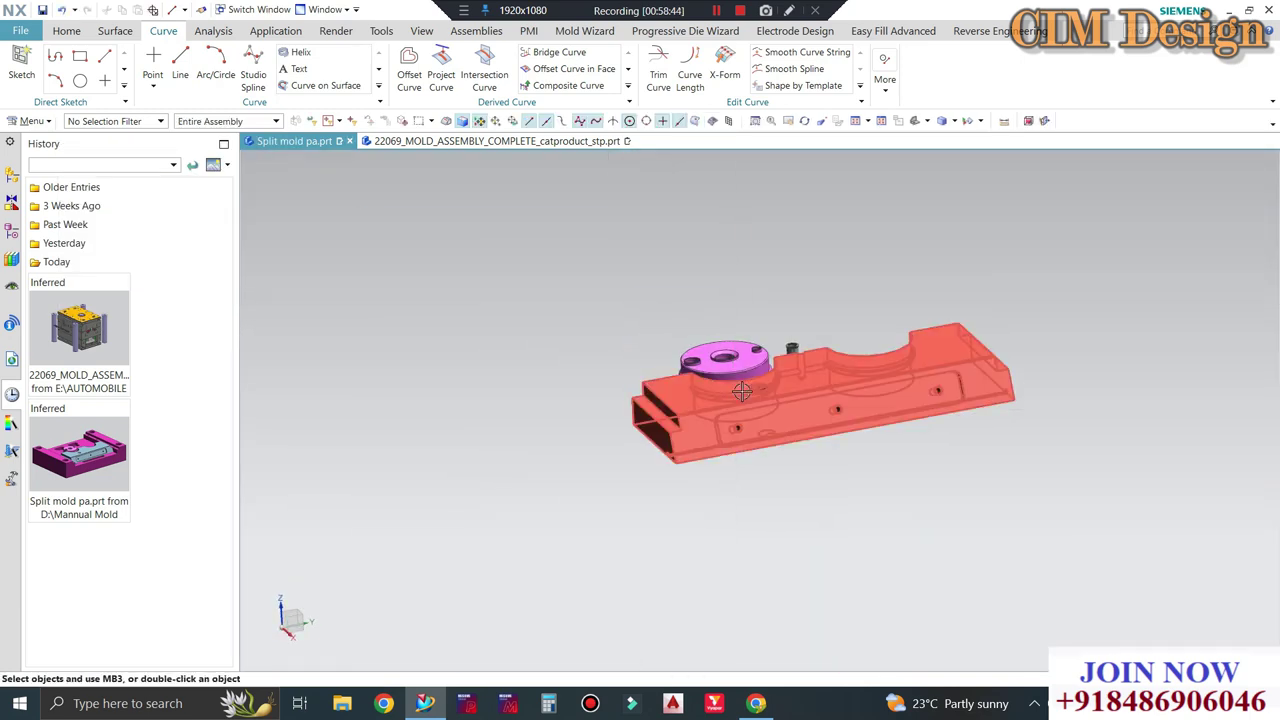
# Start a Point to Point move of the ball plunger from its top arc centre.
pyautogui.hotkey('ctrl', 't')
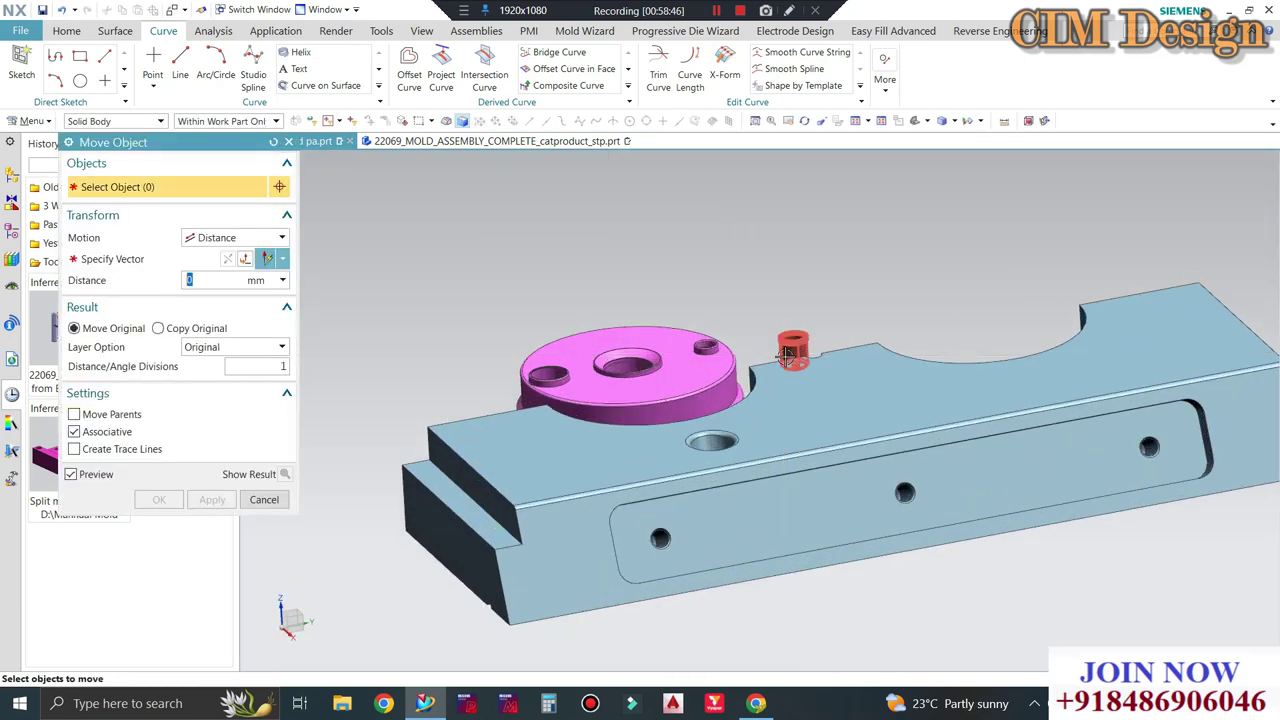
pyautogui.scroll(5, 802, 344)
pyautogui.click(798, 343)
pyautogui.click(216, 237)
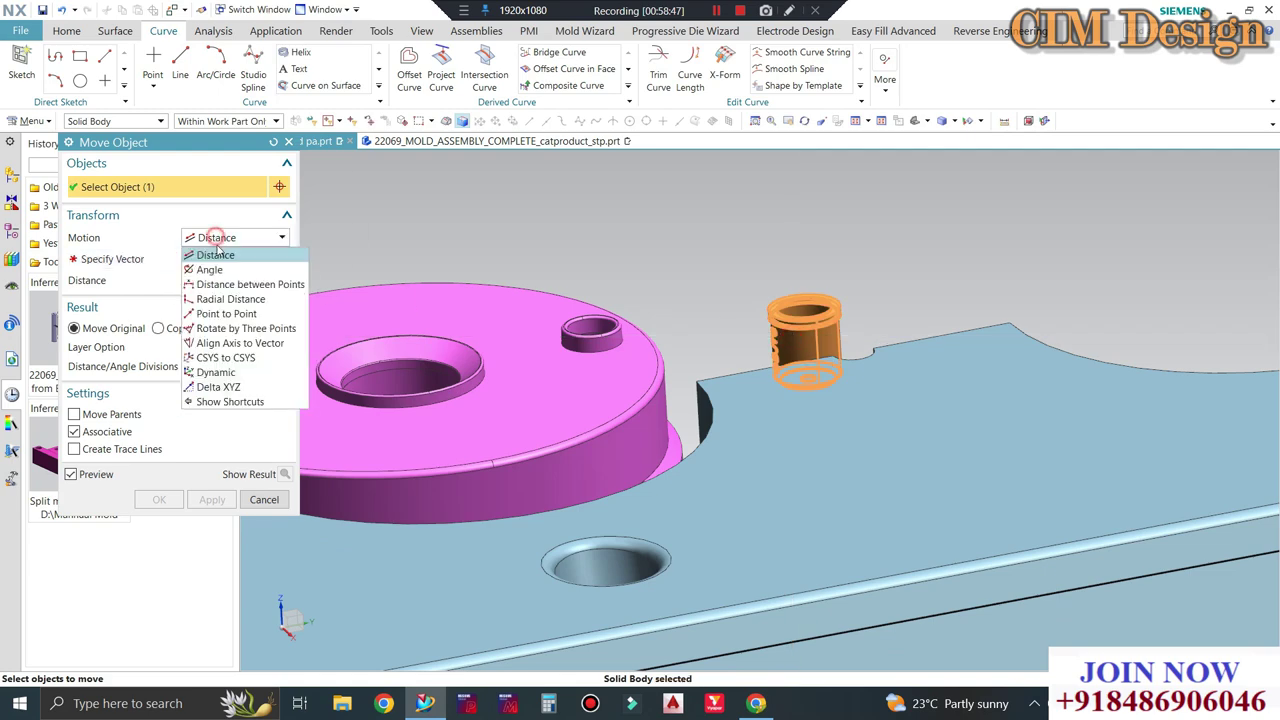
pyautogui.click(226, 313)
pyautogui.scroll(5, 776, 332)
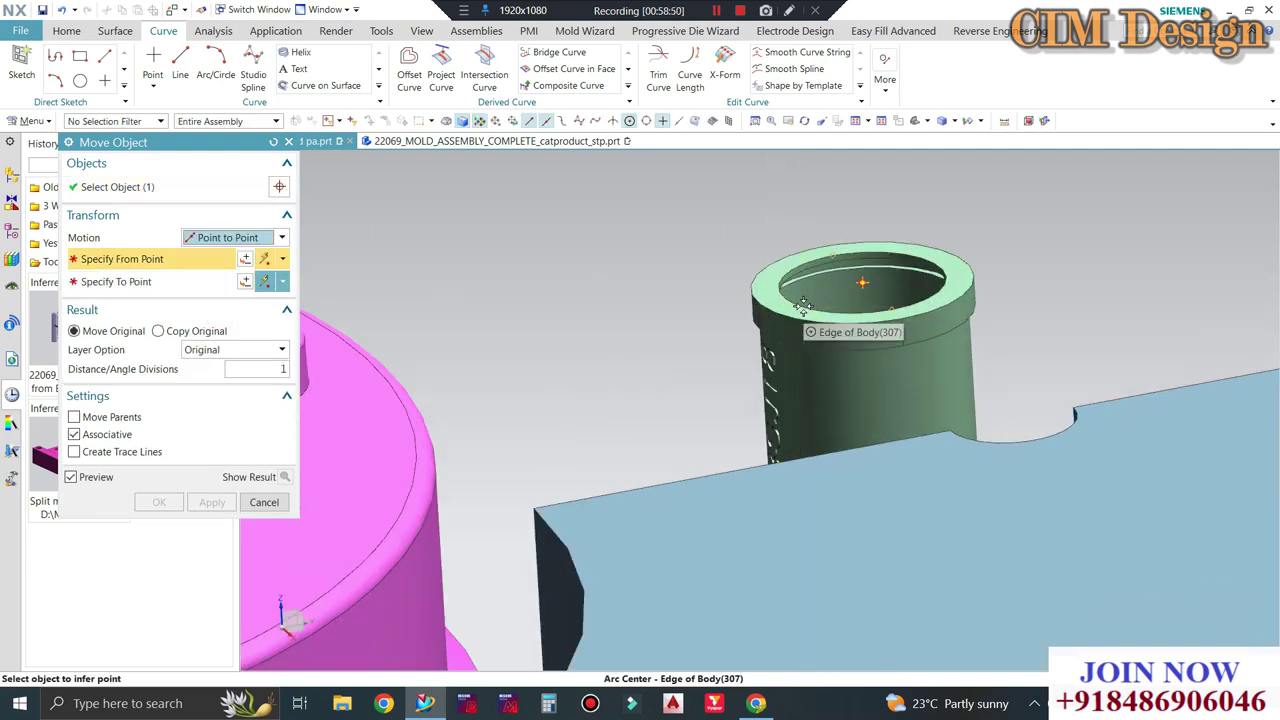
pyautogui.click(802, 299)
# Place the plunger on the reference line's midpoint and confirm the move.
pyautogui.scroll(-4, 804, 330)
pyautogui.scroll(-3, 806, 374)
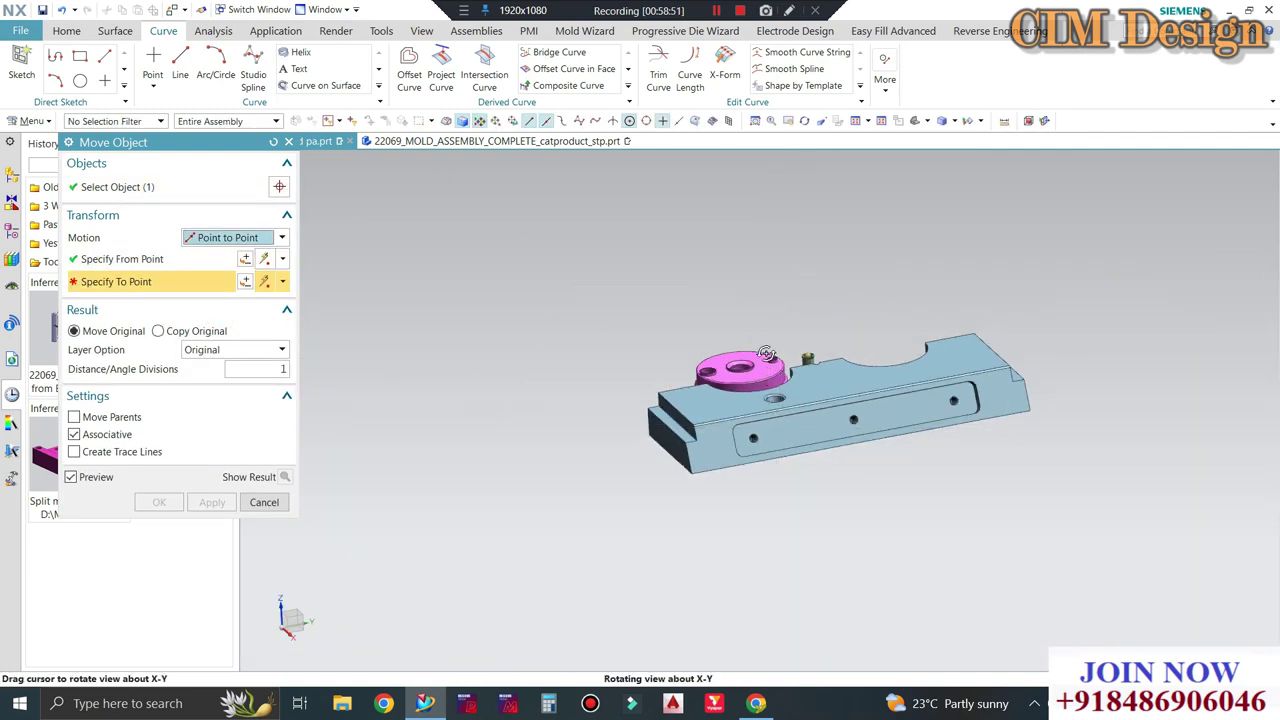
pyautogui.moveTo(806, 374); pyautogui.dragTo(738, 243, button='middle')
pyautogui.scroll(3, 738, 243)
pyautogui.scroll(3, 708, 320)
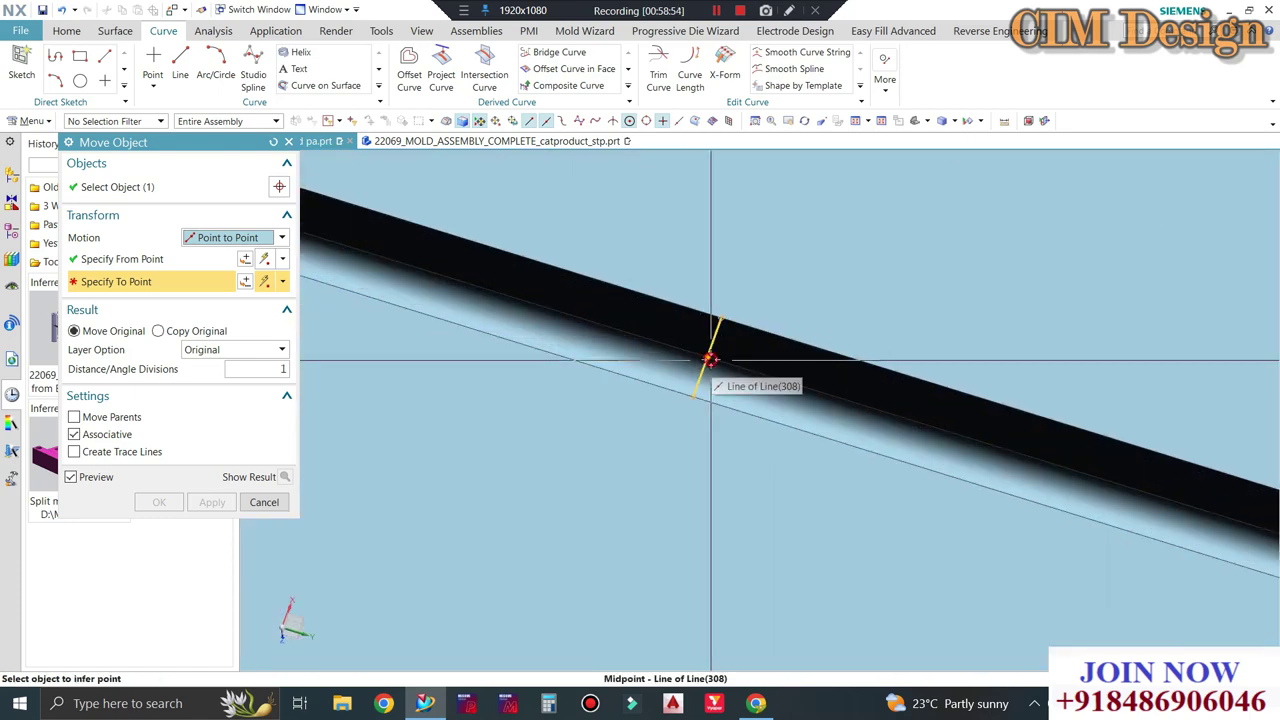
pyautogui.click(711, 380)
pyautogui.middleClick(744, 245)
pyautogui.scroll(-5, 740, 248)
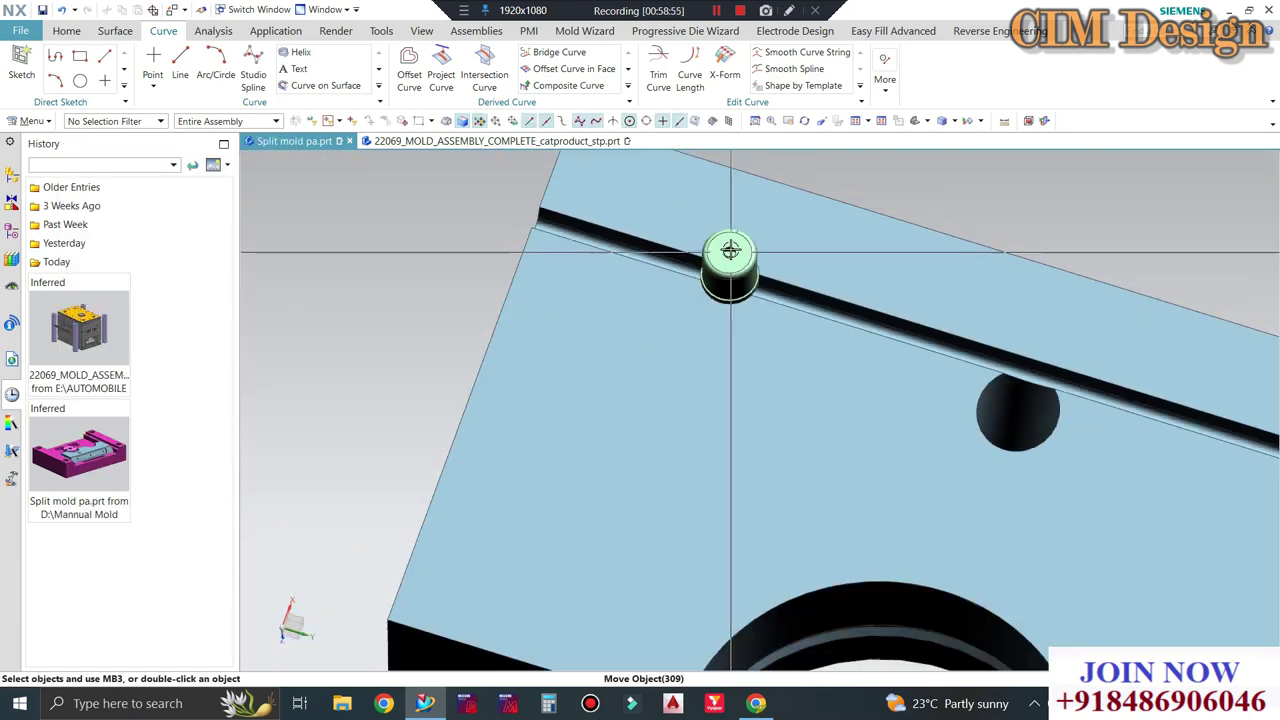
pyautogui.moveTo(729, 251)
pyautogui.mouseDown(button='middle')
pyautogui.moveTo(757, 329)
pyautogui.moveTo(714, 394)
pyautogui.moveTo(664, 424)
pyautogui.moveTo(669, 357)
pyautogui.moveTo(700, 375)
pyautogui.mouseUp(button='middle')
# Cancel showing hidden bodies and return to the main modelling tools.
pyautogui.hotkey('ctrl', 'shift', 'k')
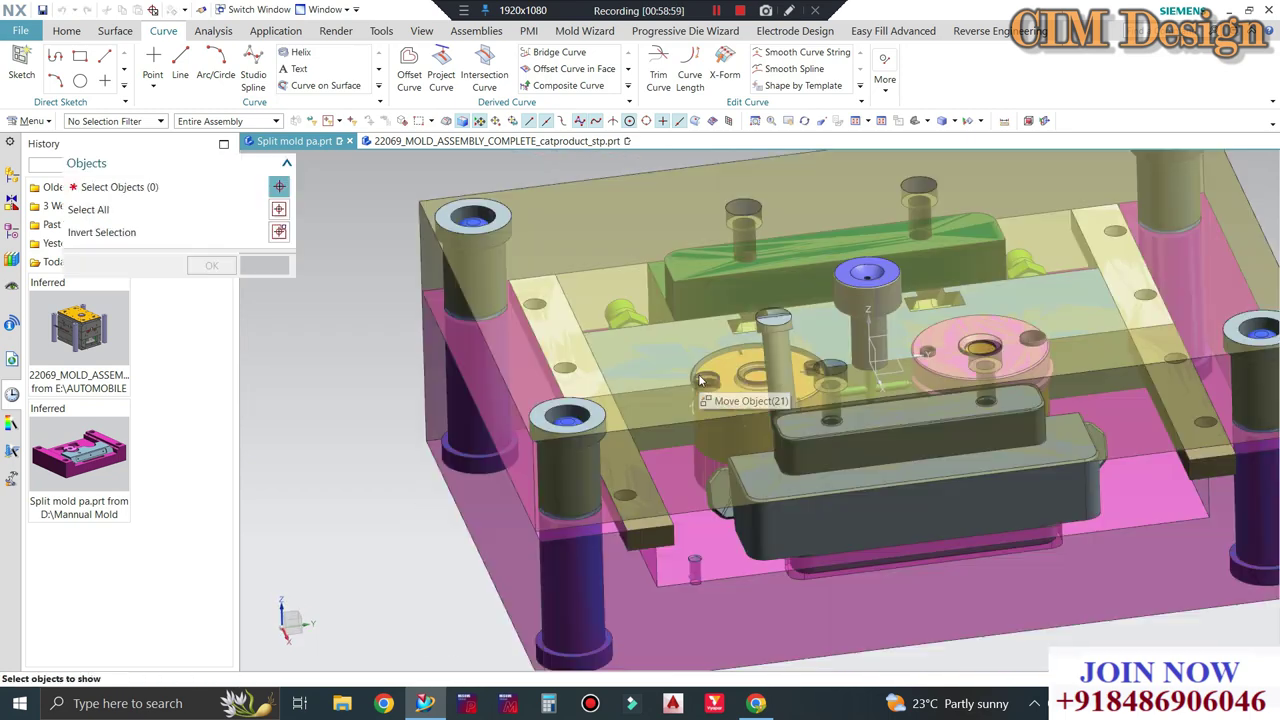
pyautogui.scroll(-2, 700, 400)
pyautogui.press('Escape')
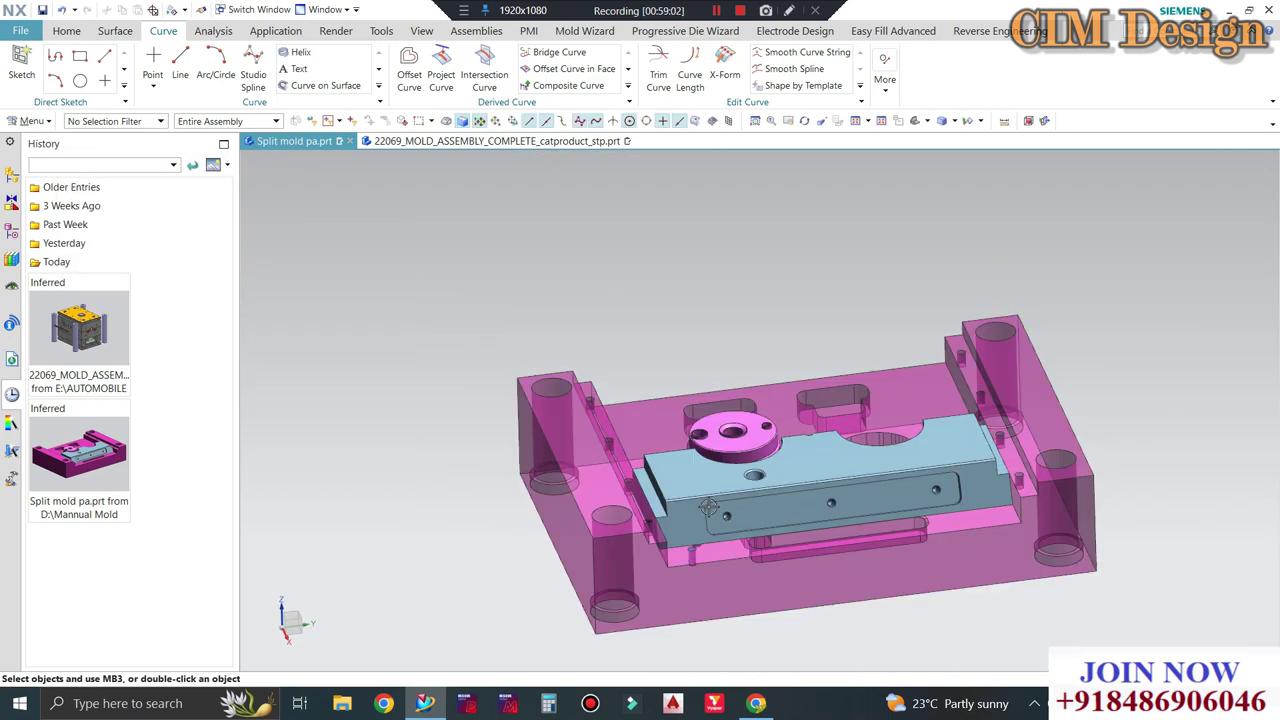
pyautogui.scroll(3, 660, 590)
pyautogui.scroll(-2, 660, 595)
pyautogui.scroll(1, 657, 604)
pyautogui.scroll(5, 657, 604)
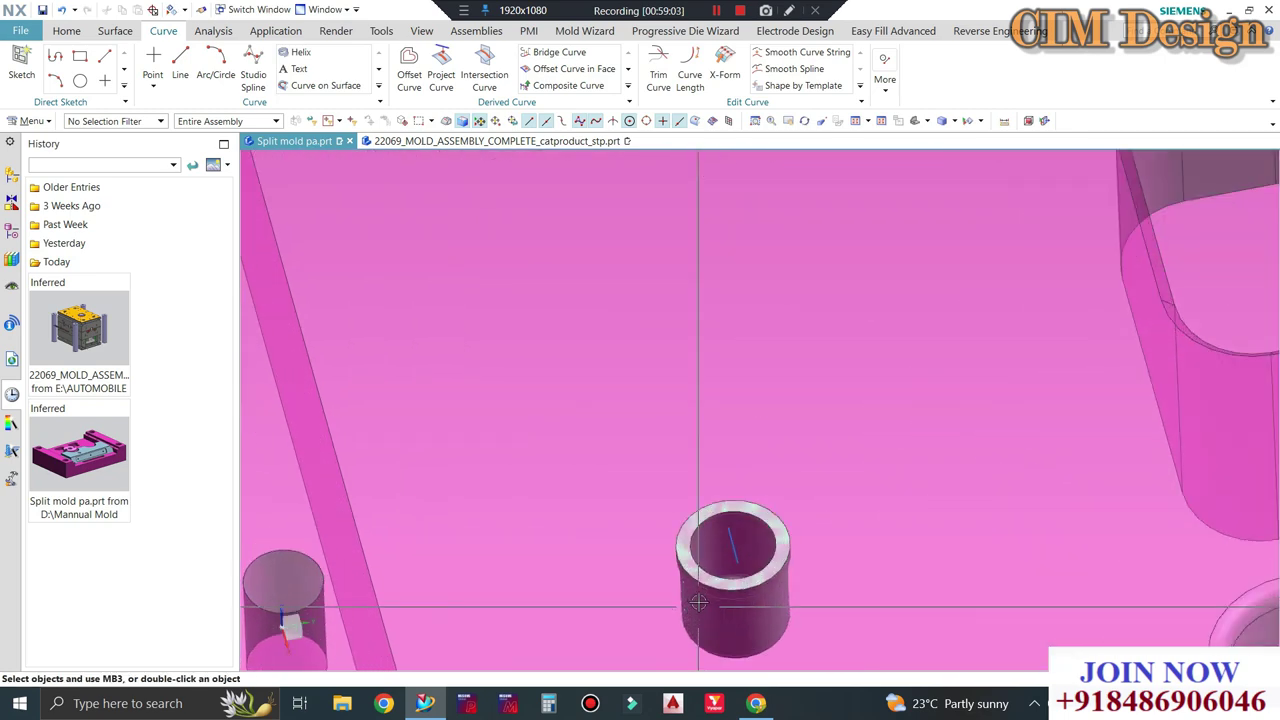
pyautogui.click(70, 29)
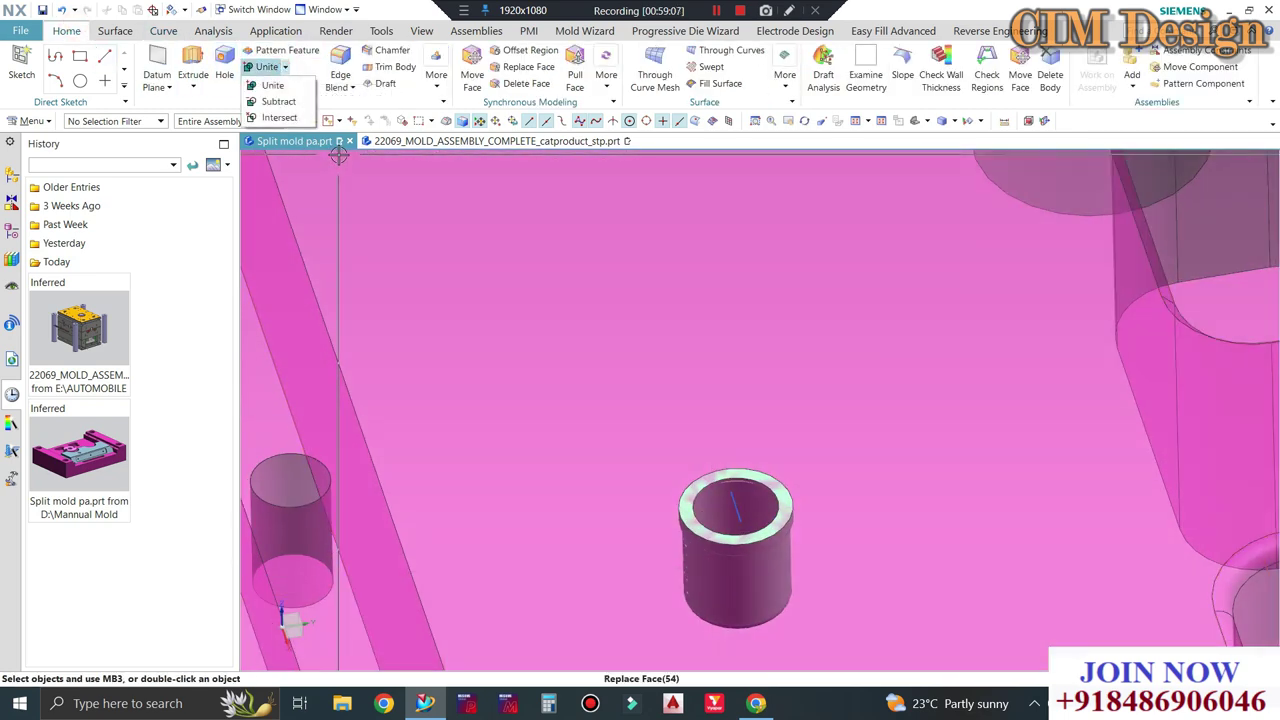
pyautogui.click(789, 10)
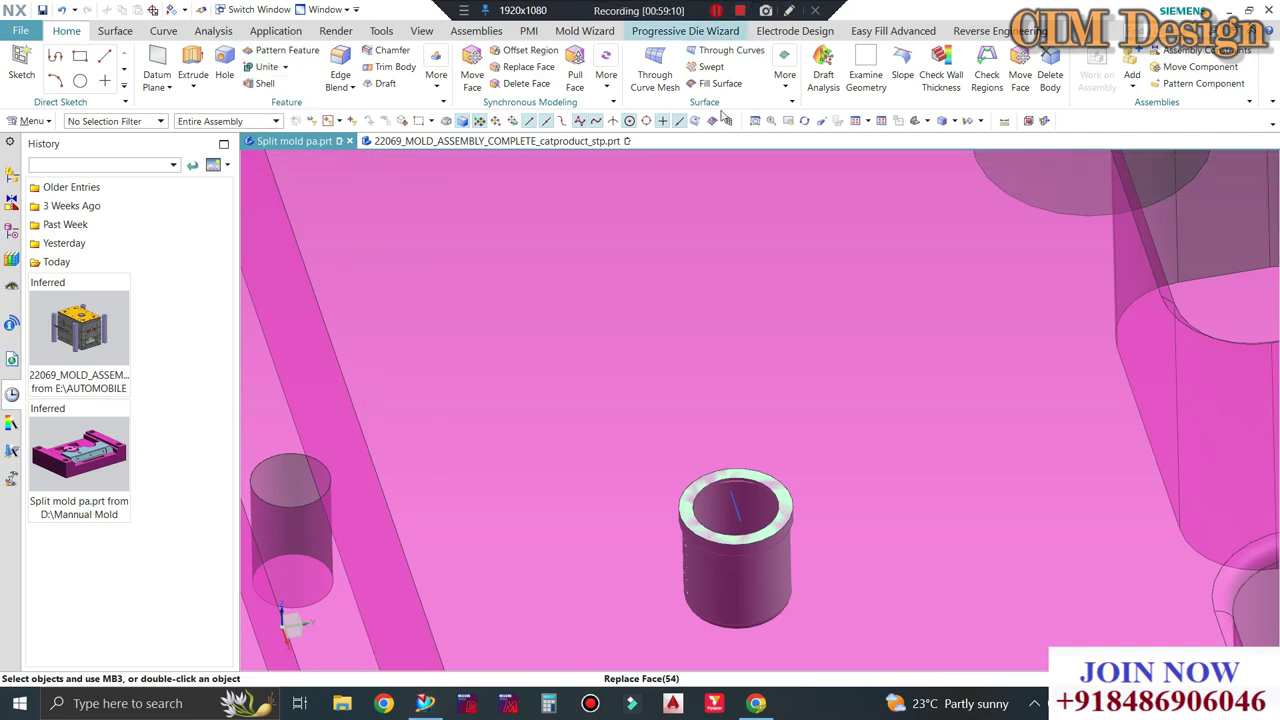
pyautogui.scroll(-1, 743, 249)
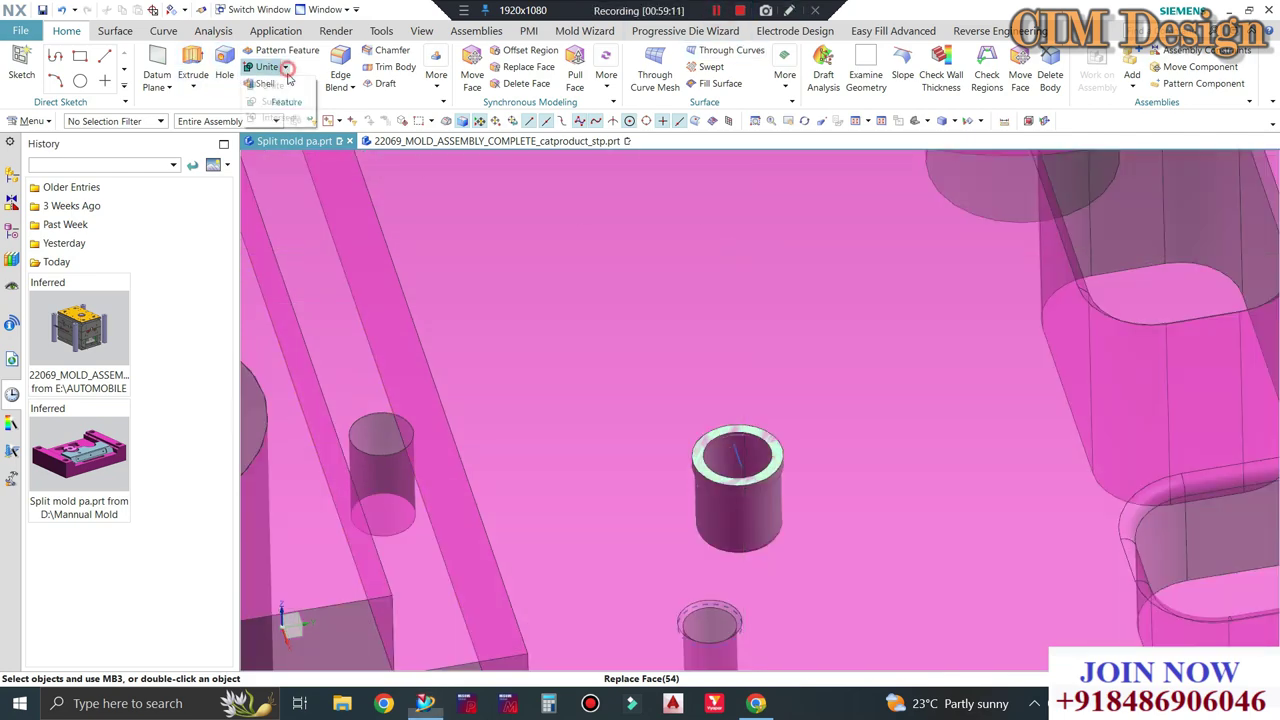
# Subtract the cylinder from the plate, keeping the cylinder as the tool body.
pyautogui.click(279, 103)
pyautogui.click(663, 366)
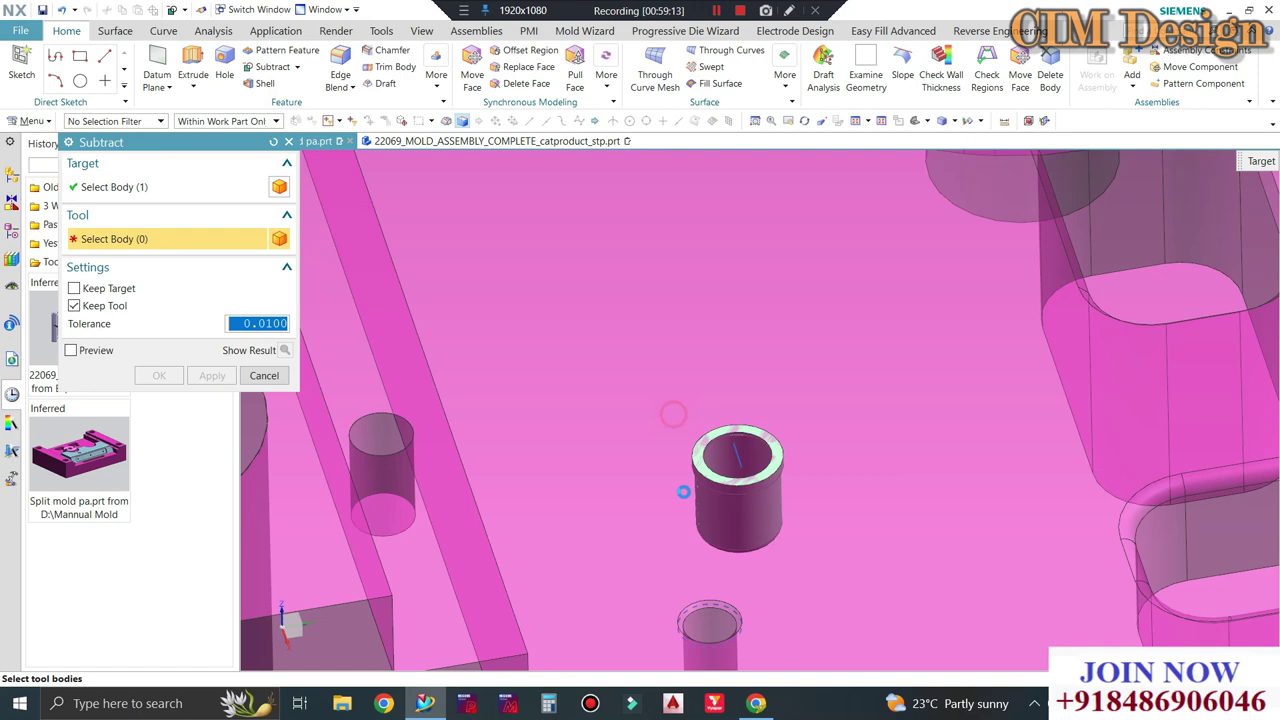
pyautogui.click(708, 445)
pyautogui.click(159, 375)
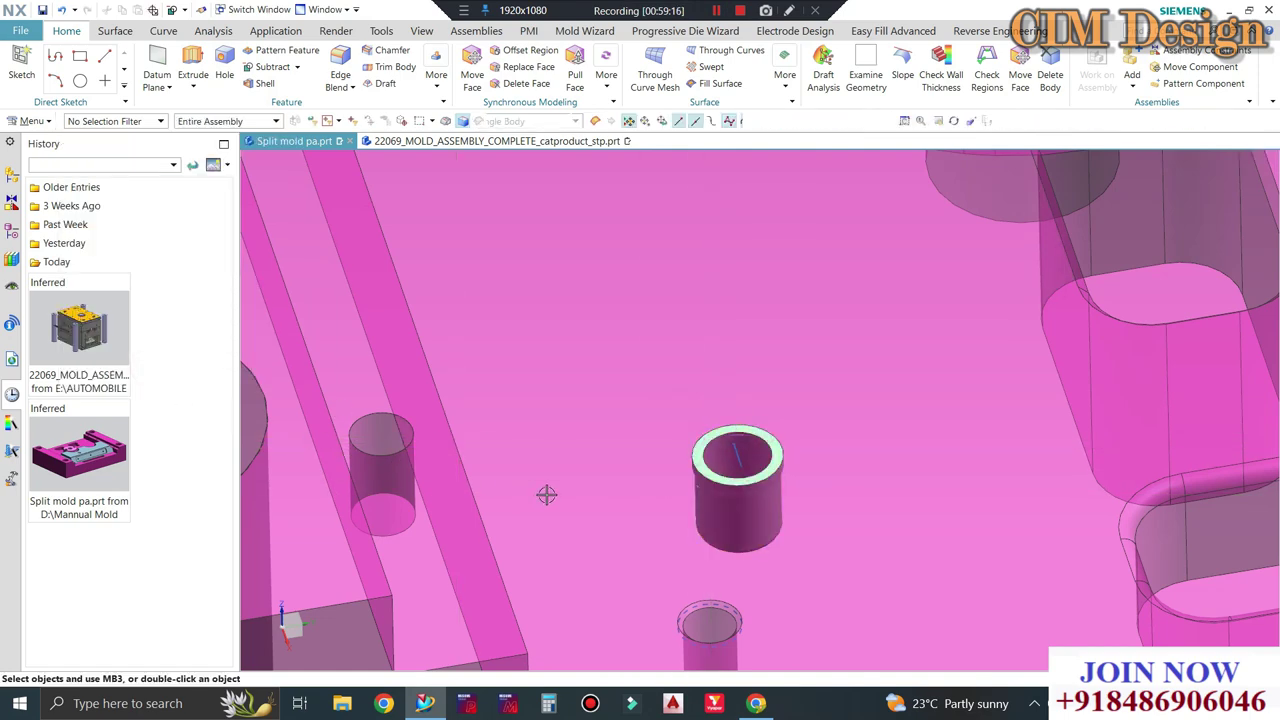
pyautogui.scroll(2, 717, 430)
pyautogui.scroll(1, 717, 408)
pyautogui.scroll(-2, 717, 408)
pyautogui.scroll(-2, 700, 400)
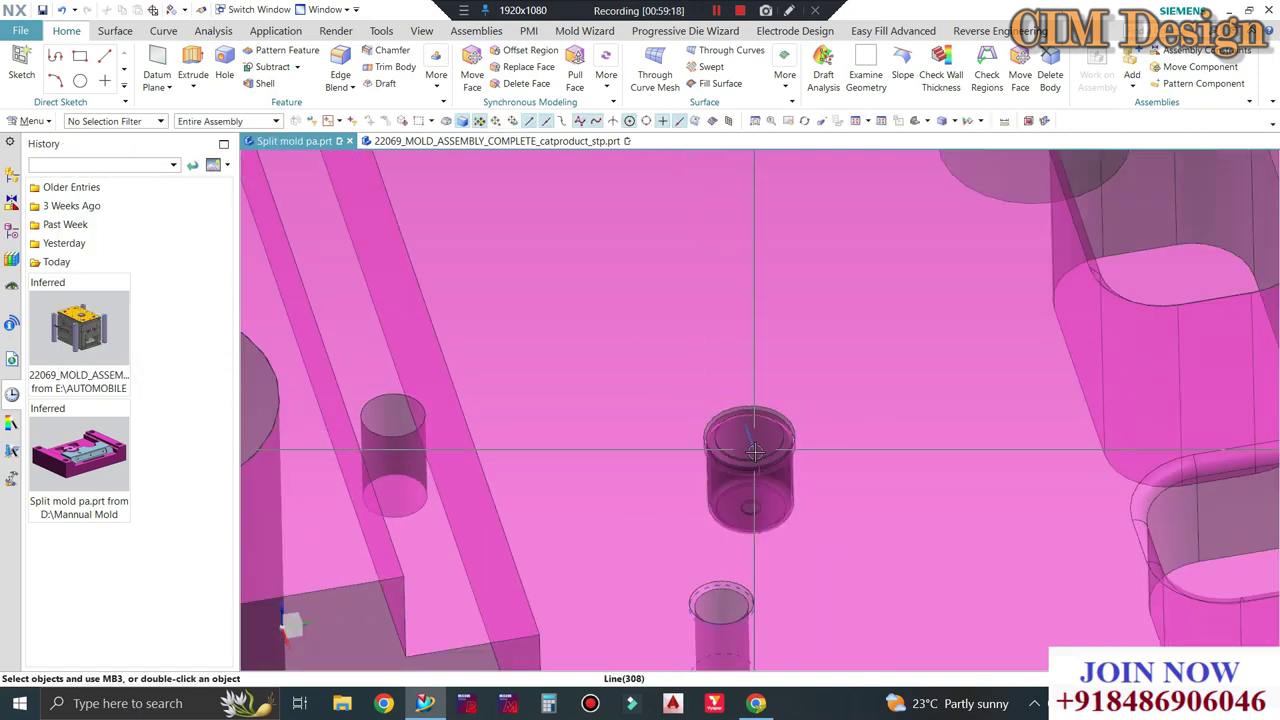
pyautogui.scroll(3, 690, 400)
pyautogui.scroll(2, 682, 397)
pyautogui.scroll(2, 682, 397)
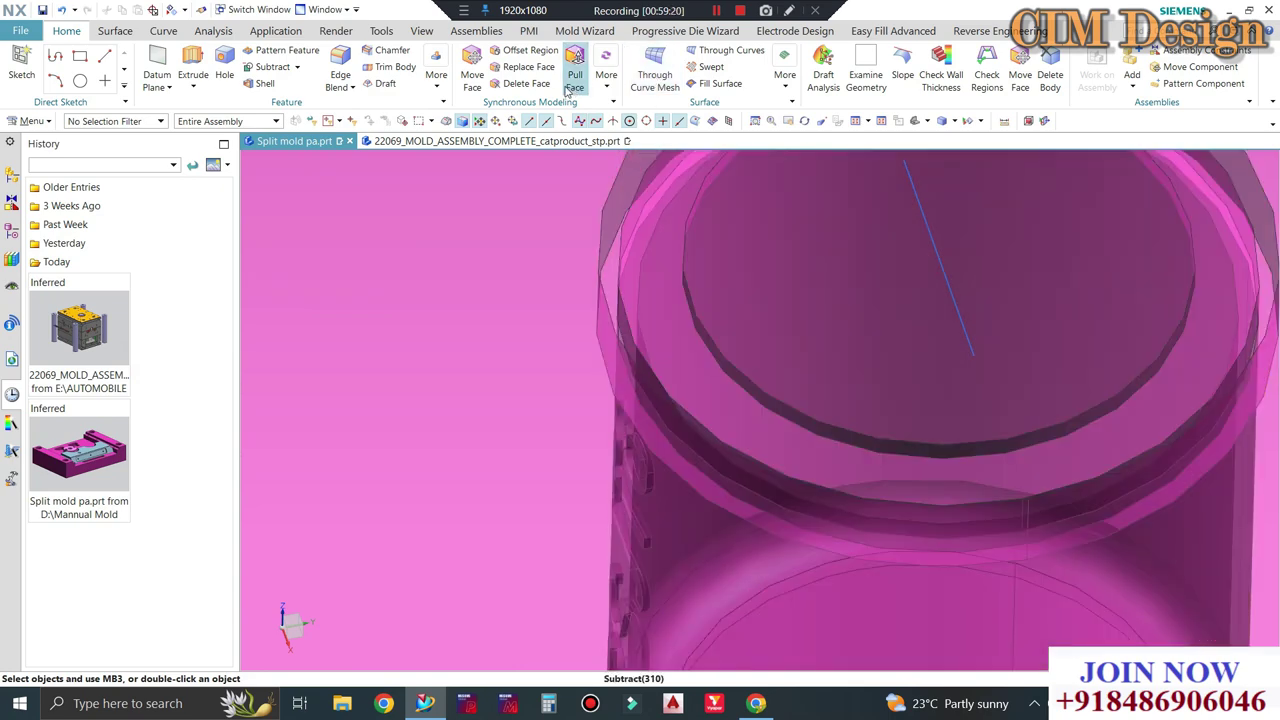
# Delete the small hole face in the cylinder's bottom.
pyautogui.click(528, 84)
pyautogui.scroll(-5, 830, 280)
pyautogui.scroll(3, 866, 380)
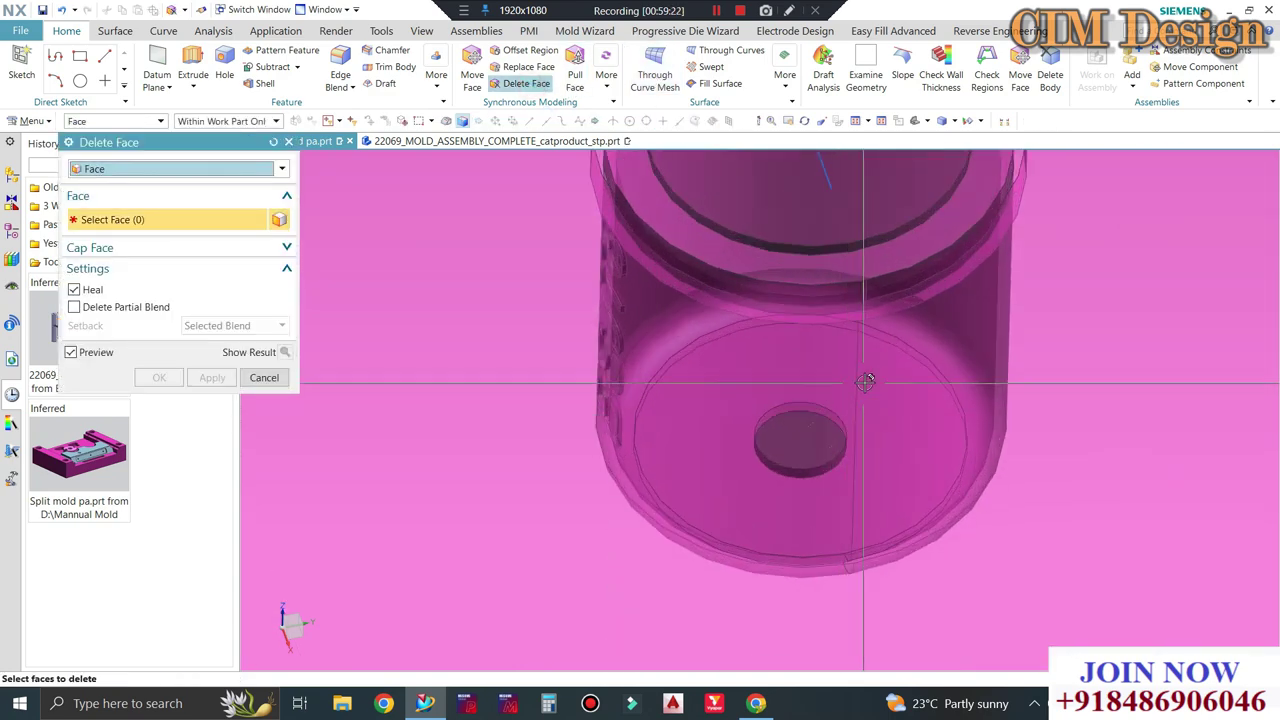
pyautogui.click(795, 455)
pyautogui.middleClick(729, 449)
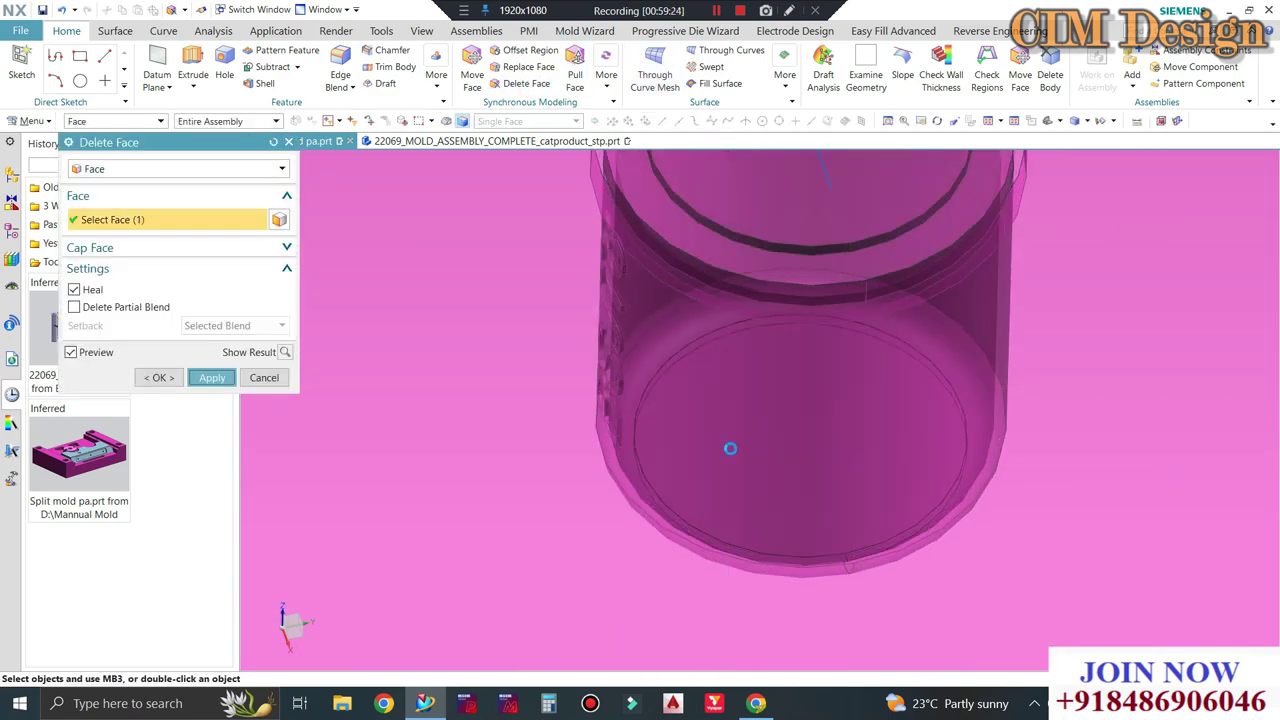
pyautogui.click(264, 377)
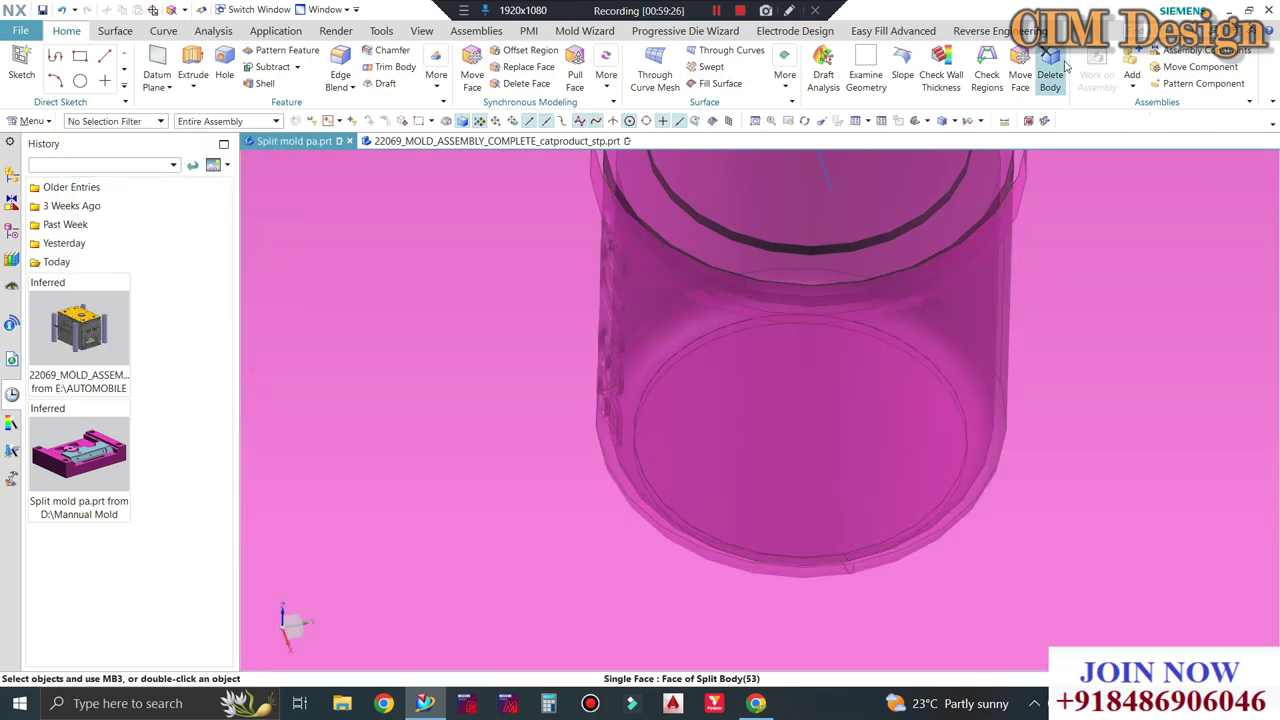
# Start a body deletion and cancel it without deleting anything.
pyautogui.click(1050, 75)
pyautogui.scroll(-1, 800, 250)
pyautogui.scroll(-2, 760, 280)
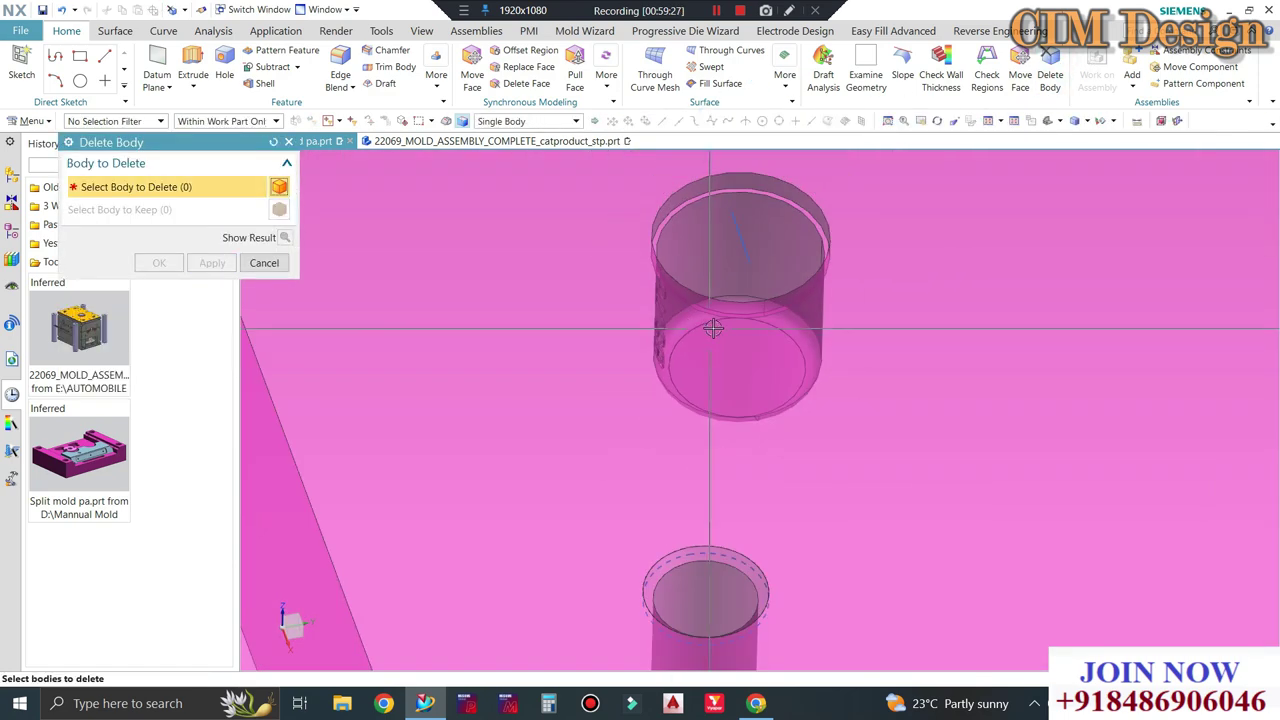
pyautogui.scroll(-2, 718, 312)
pyautogui.scroll(3, 718, 312)
pyautogui.press('Escape')
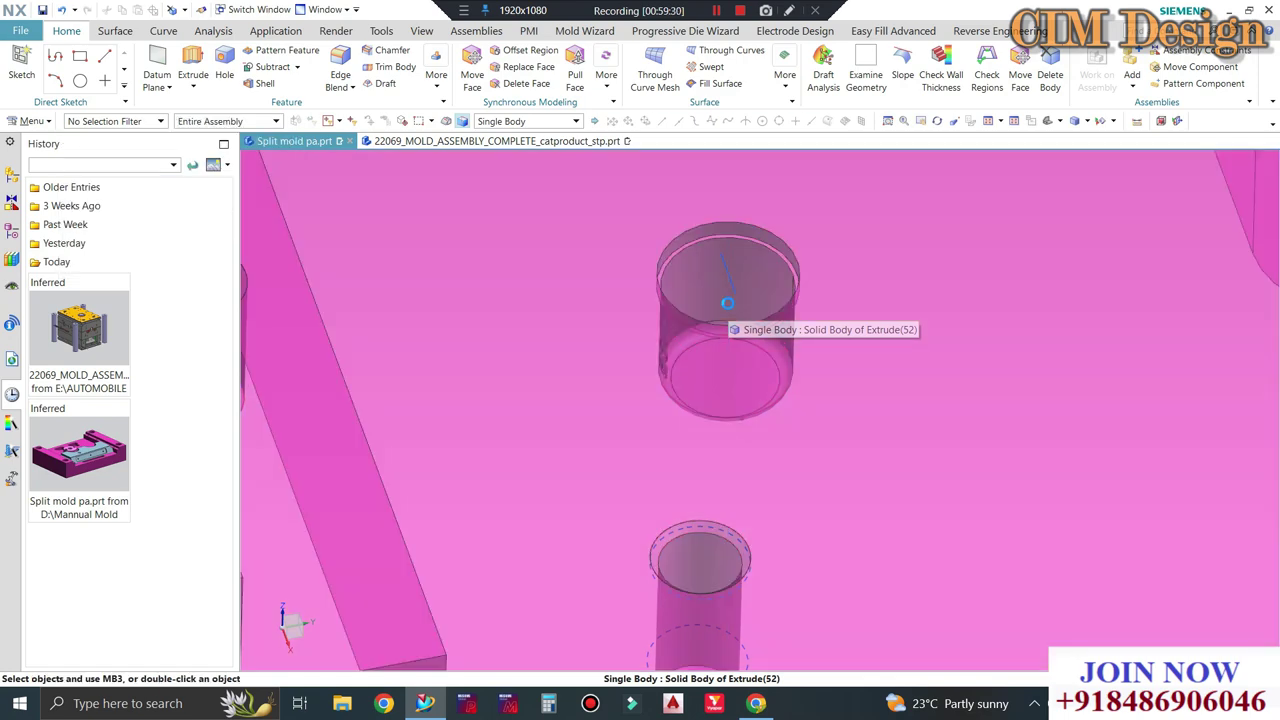
# Move the cylinder onto another layer with Ctrl+J.
pyautogui.hotkey('ctrl', 'j')
pyautogui.click(725, 268)
pyautogui.click(211, 265)
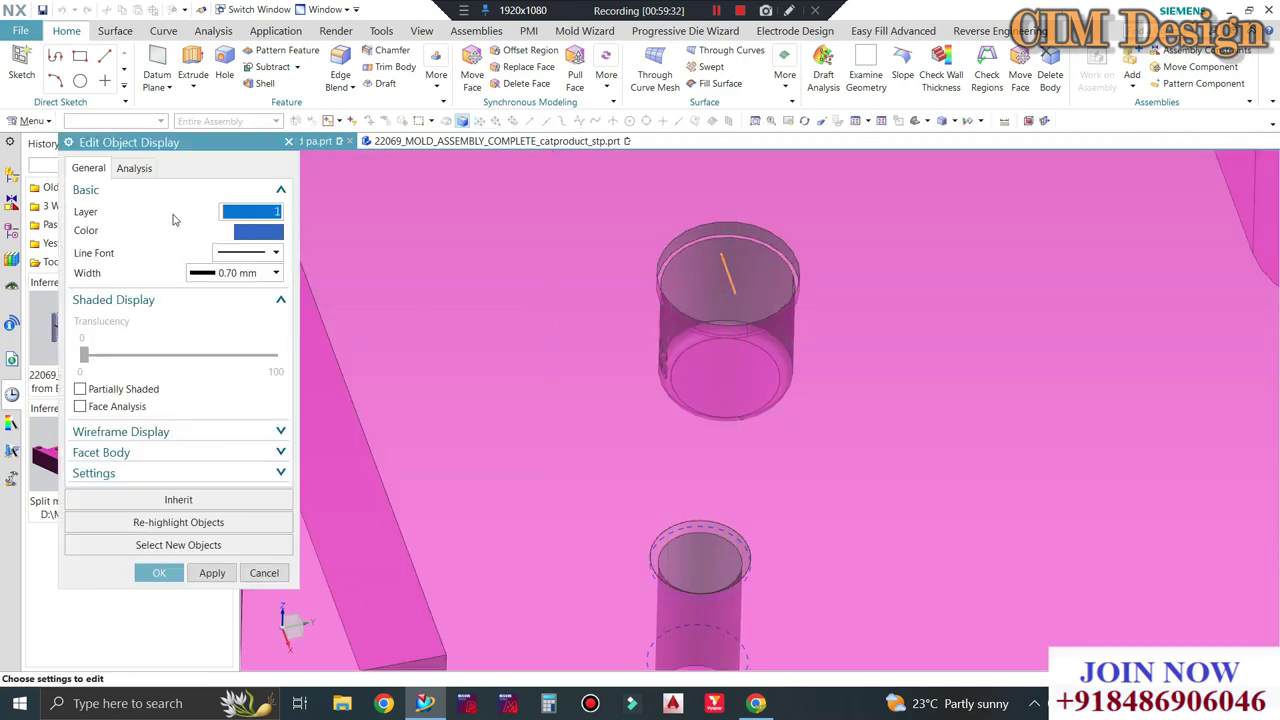
pyautogui.press('Return')
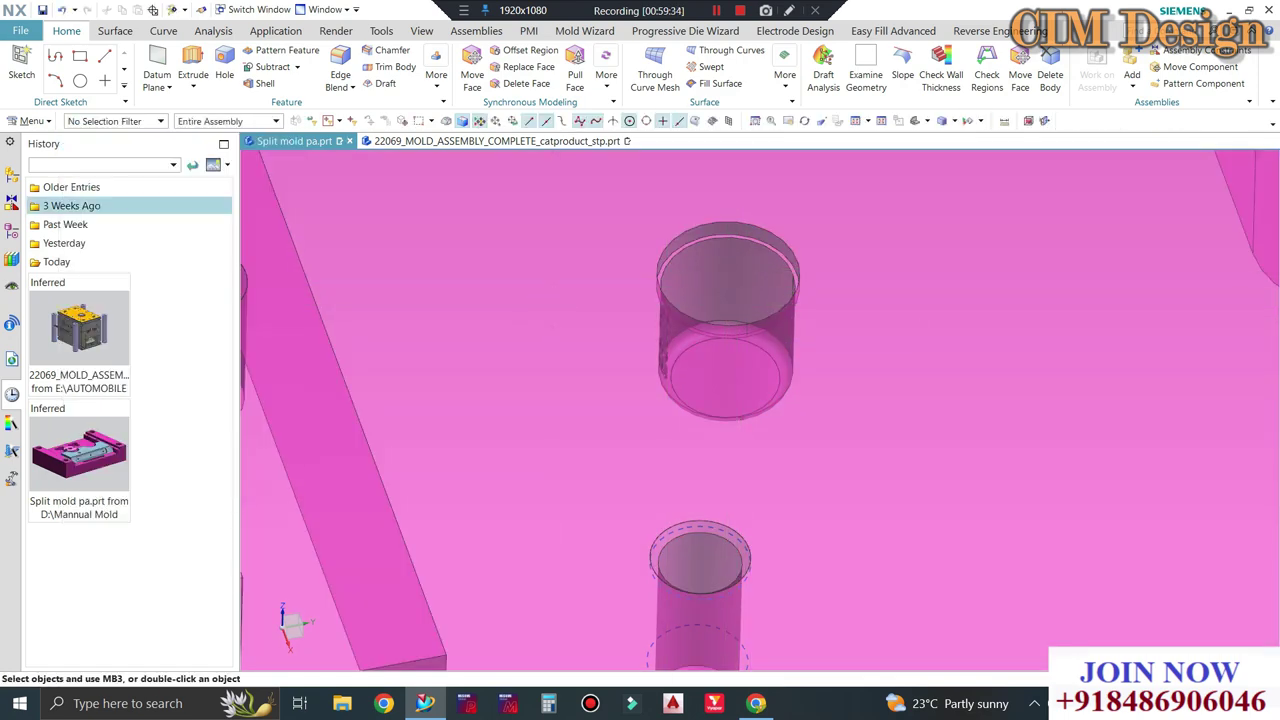
pyautogui.scroll(-3, 480, 340)
pyautogui.moveTo(480, 340)
pyautogui.mouseDown(button='middle')
pyautogui.moveTo(668, 251)
pyautogui.moveTo(666, 398)
pyautogui.moveTo(596, 210)
pyautogui.mouseUp(button='middle')
# Return to the Split mold pa.prt part and orbit around the boss.
pyautogui.hotkey('ctrl', 'shift', 'k')
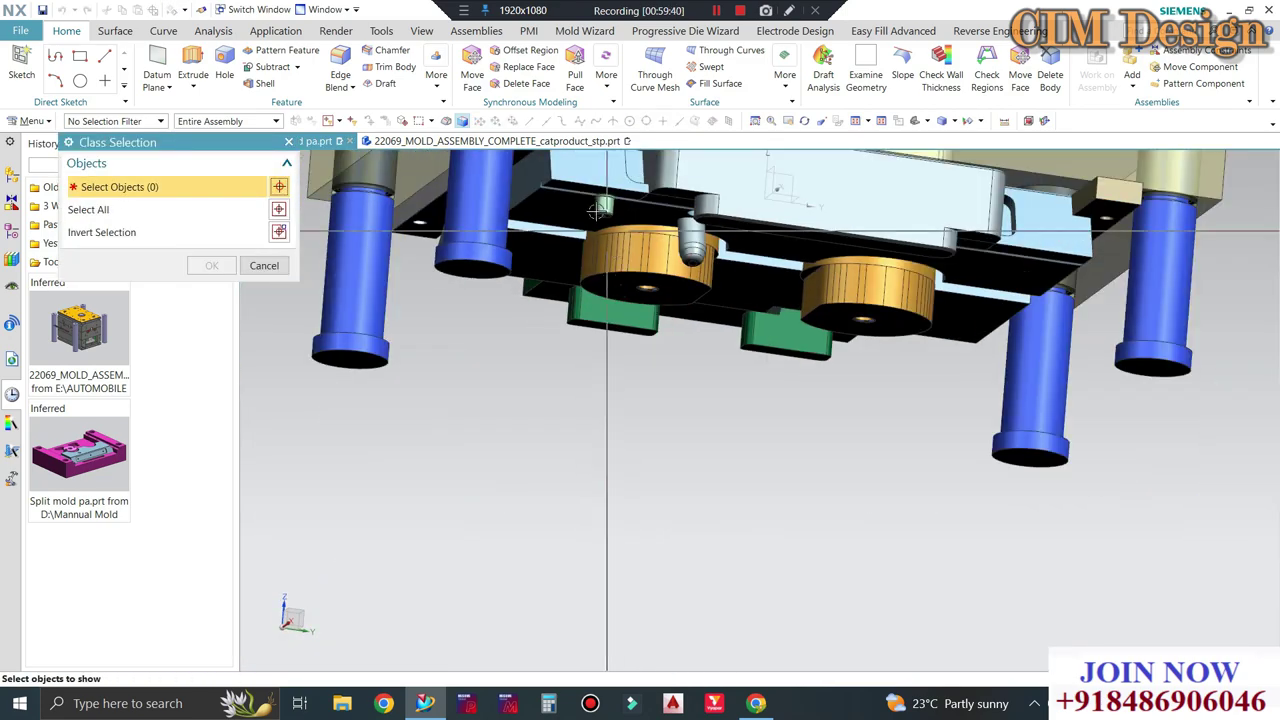
pyautogui.press('Escape')
pyautogui.click(293, 141)
pyautogui.moveTo(600, 300); pyautogui.dragTo(623, 372, button='middle')
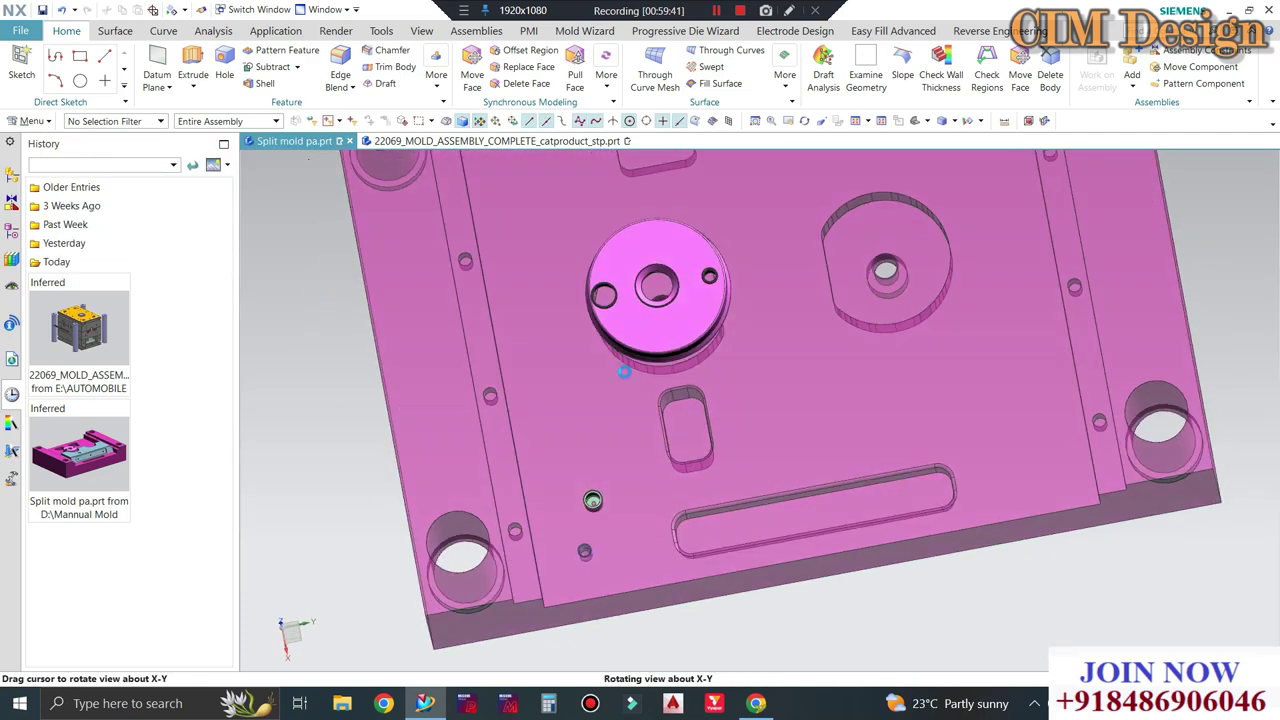
pyautogui.scroll(5, 600, 470)
pyautogui.scroll(5, 608, 491)
pyautogui.moveTo(608, 491)
pyautogui.mouseDown(button='middle')
pyautogui.moveTo(606, 455)
pyautogui.moveTo(624, 428)
pyautogui.moveTo(586, 389)
pyautogui.moveTo(632, 204)
pyautogui.moveTo(560, 240)
pyautogui.mouseUp(button='middle')
pyautogui.scroll(-5, 606, 455)
pyautogui.scroll(-5, 586, 389)
pyautogui.scroll(5, 545, 248)
pyautogui.scroll(3, 539, 250)
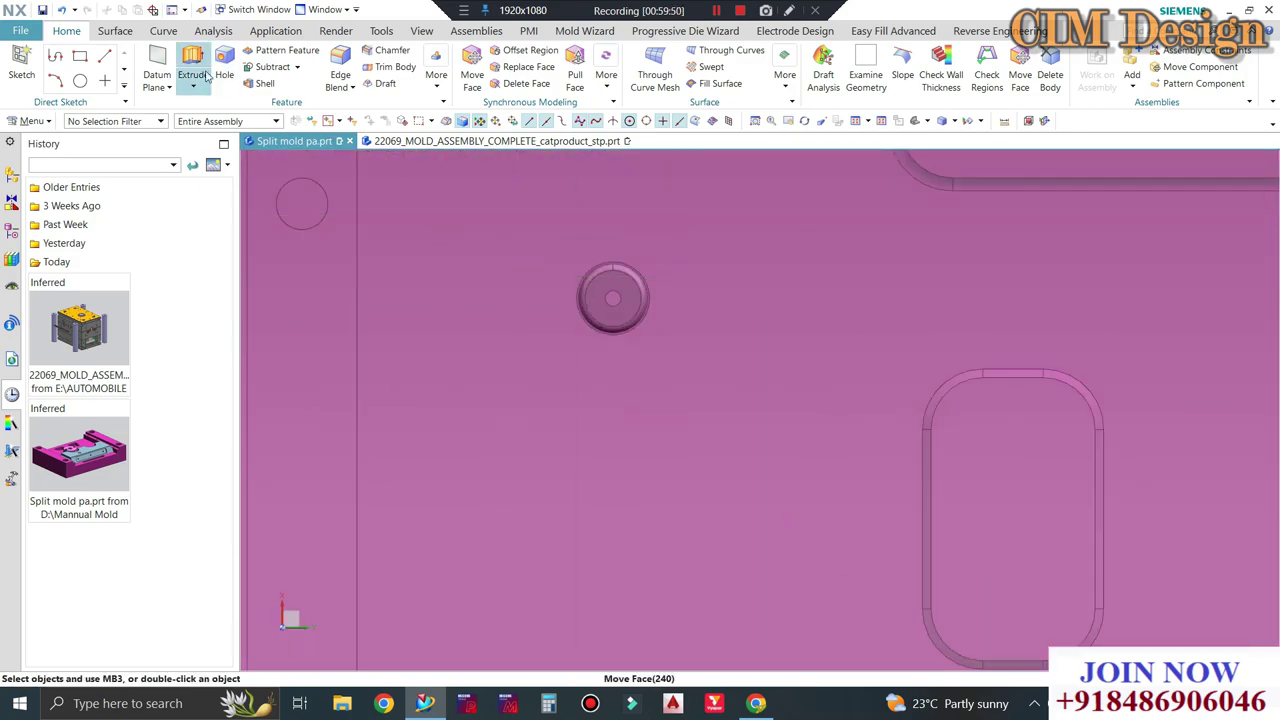
# Sketch a 5 mm diameter circle centred on the boss's arc centre.
pyautogui.press('x')
pyautogui.press('Escape')
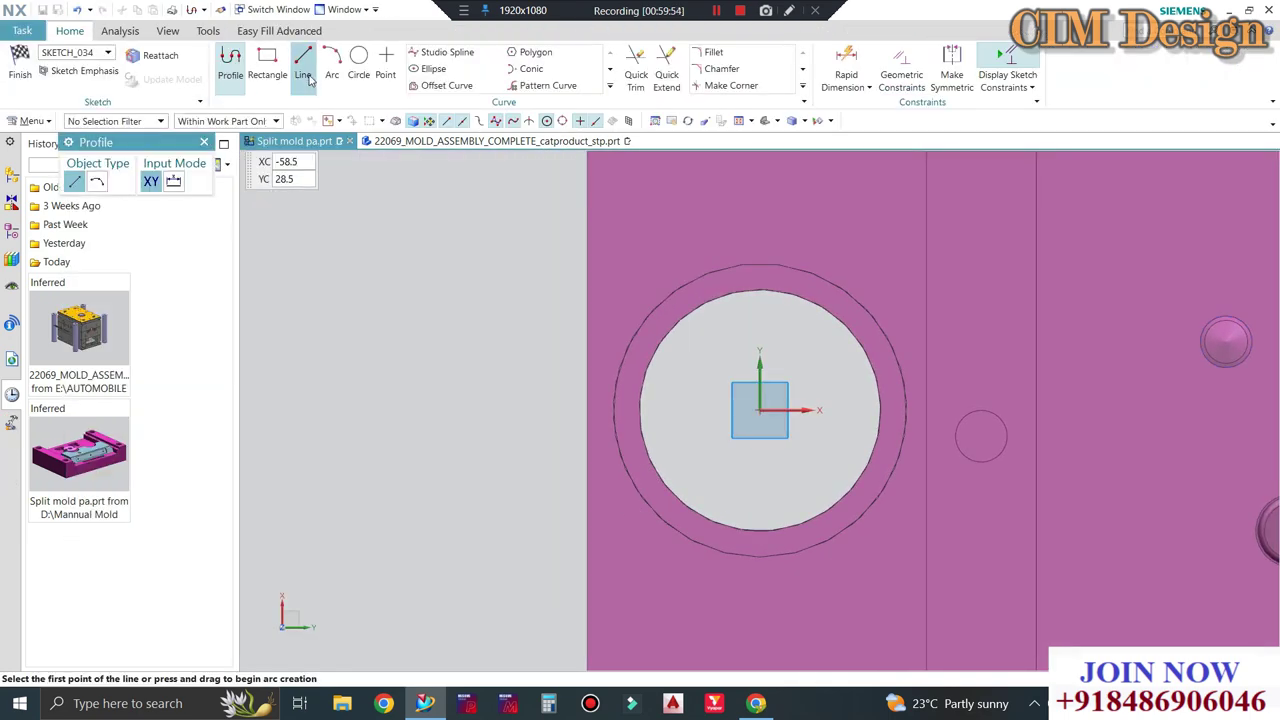
pyautogui.click(358, 60)
pyautogui.scroll(-3, 395, 285)
pyautogui.scroll(3, 737, 357)
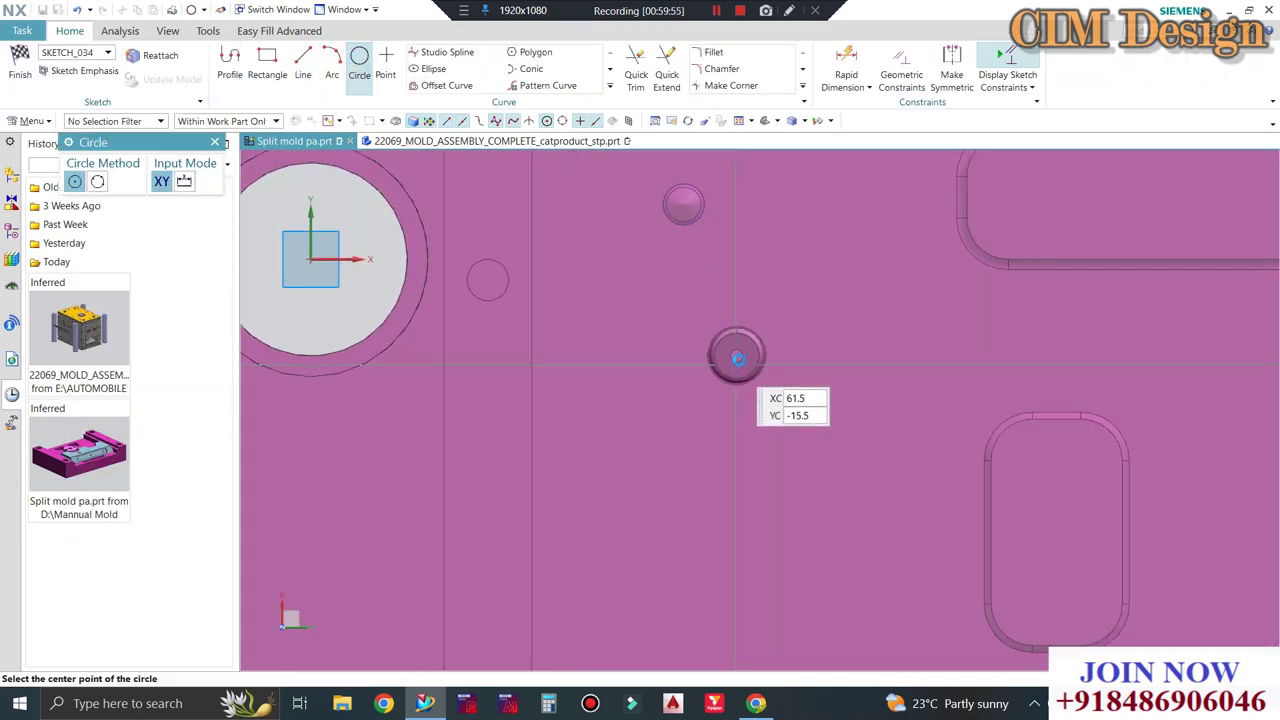
pyautogui.scroll(4, 731, 354)
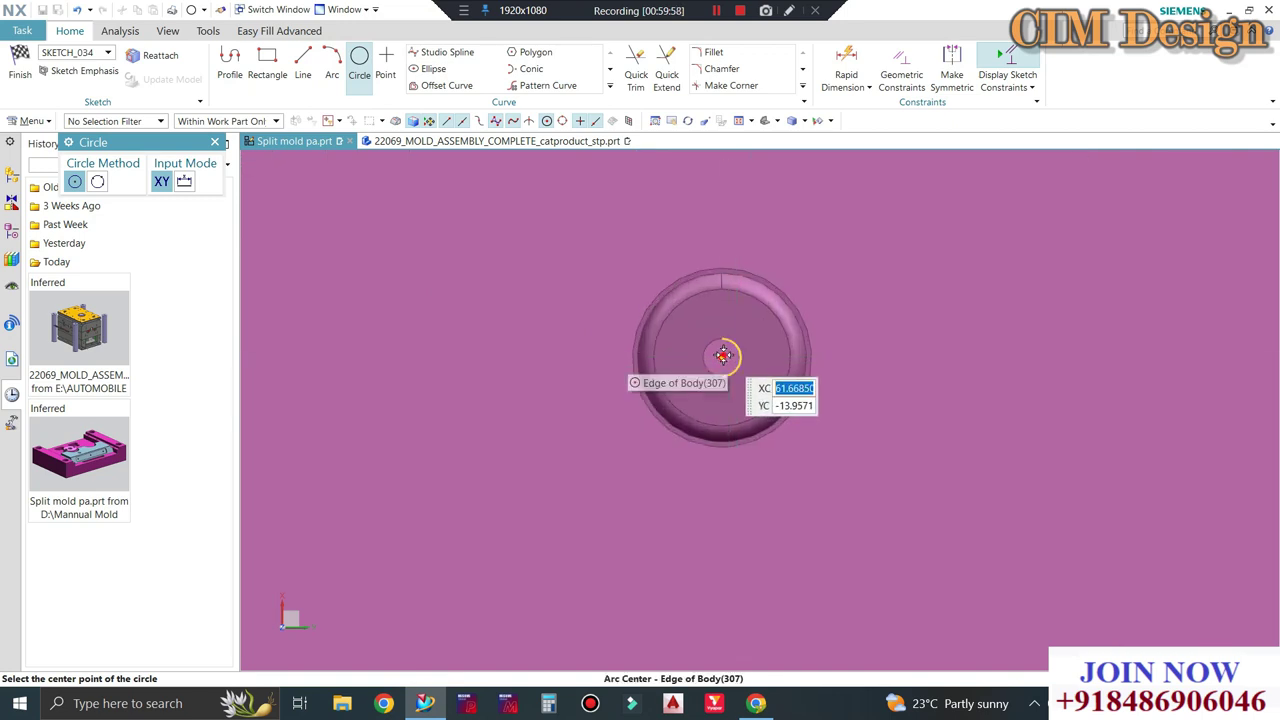
pyautogui.click(722, 357)
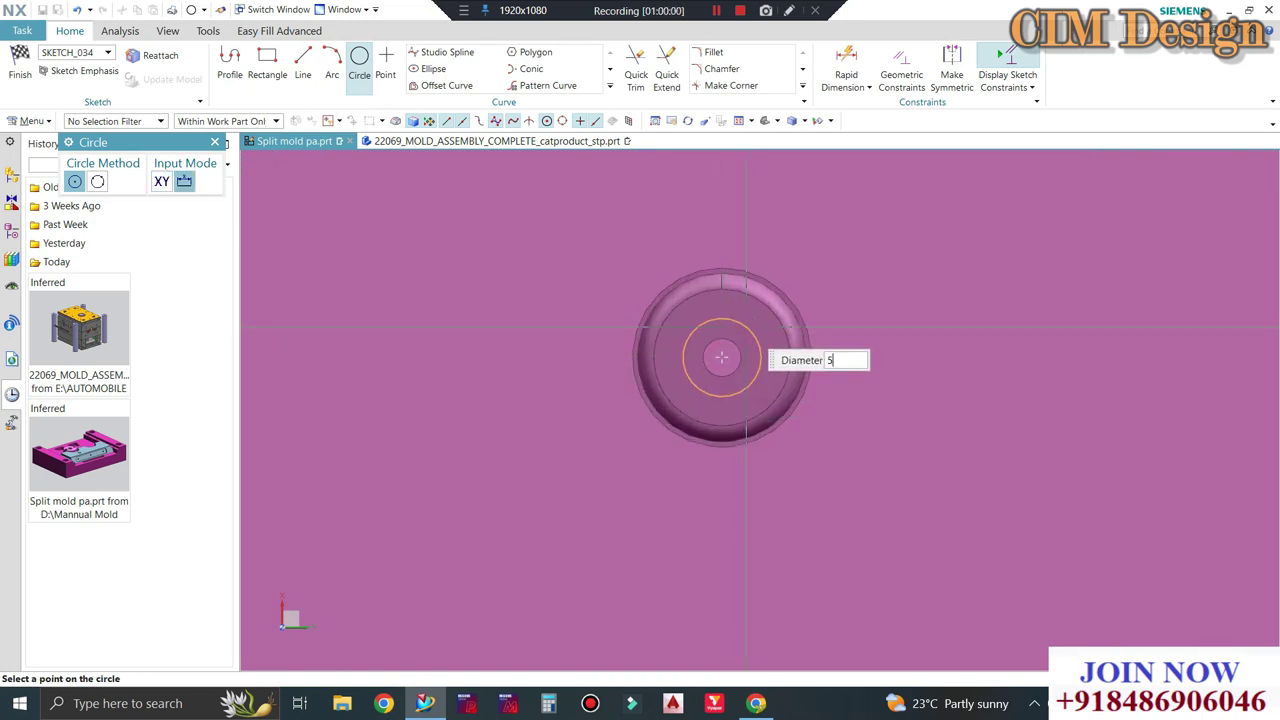
pyautogui.click(14, 58)
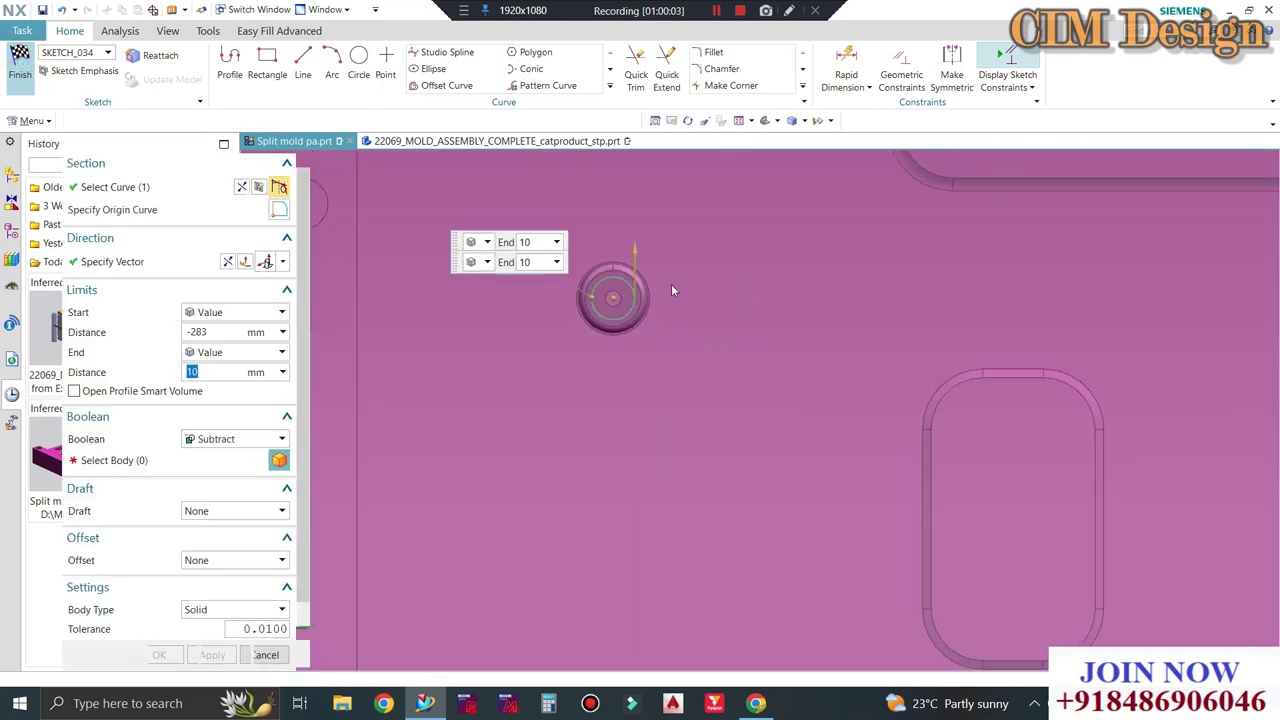
# Extrude the circle from -283 to 10 mm, subtracting it from the plate.
pyautogui.moveTo(716, 270); pyautogui.dragTo(681, 483, button='middle')
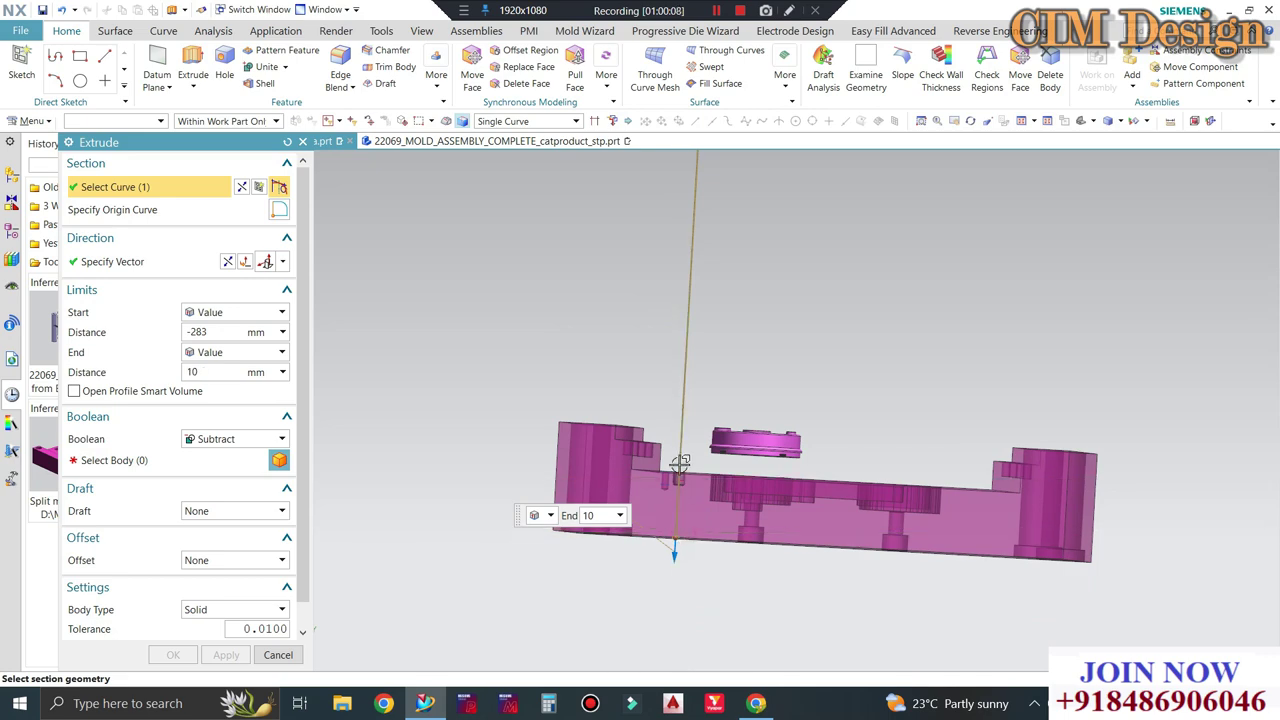
pyautogui.click(110, 460)
pyautogui.click(687, 494)
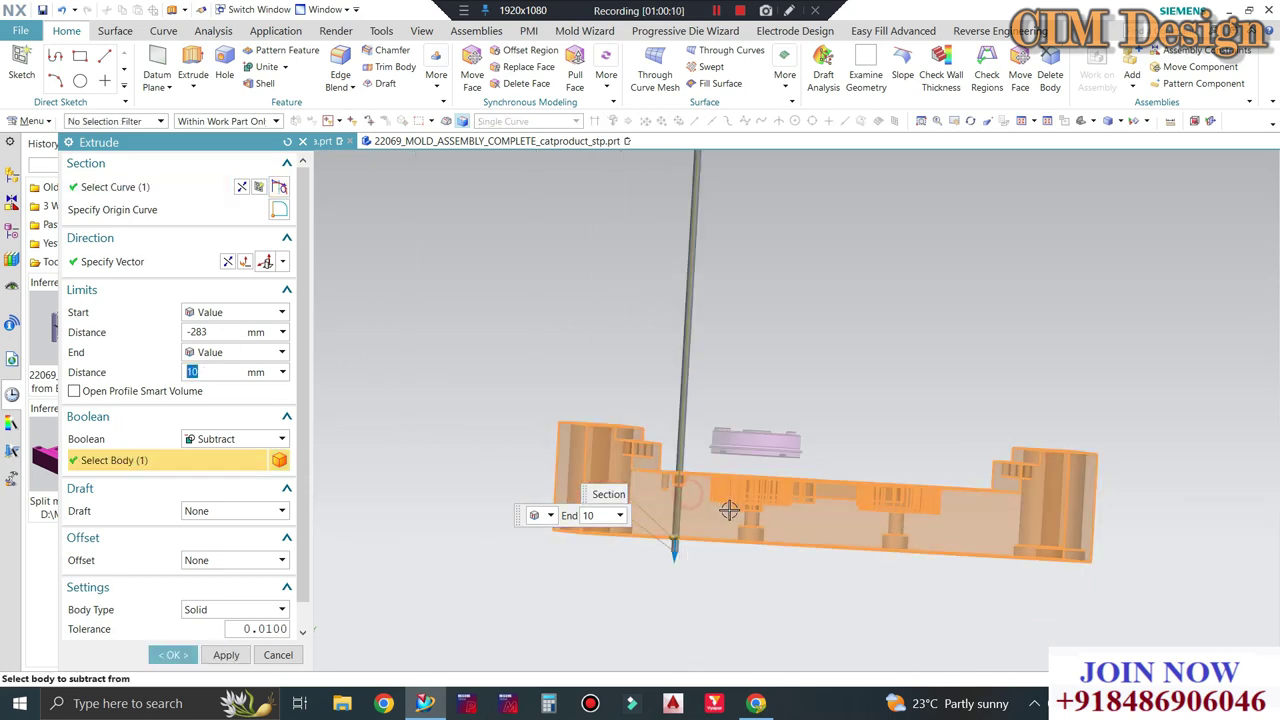
pyautogui.scroll(3, 700, 505)
pyautogui.middleClick(694, 496)
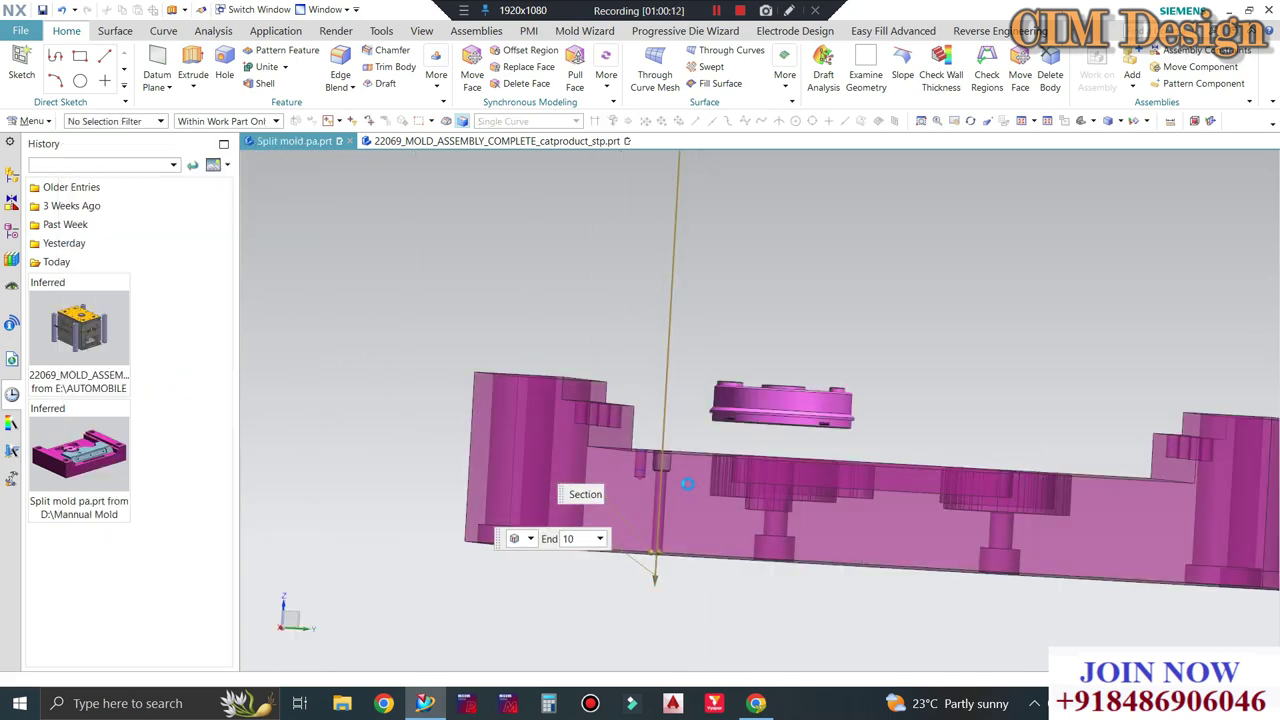
pyautogui.scroll(-3, 690, 492)
pyautogui.moveTo(690, 492)
pyautogui.mouseDown(button='middle')
pyautogui.moveTo(668, 500)
pyautogui.moveTo(679, 478)
pyautogui.moveTo(675, 505)
pyautogui.mouseUp(button='middle')
# Show the other mold components, fit the view, and save the part.
pyautogui.scroll(2, 668, 500)
pyautogui.scroll(-2, 668, 500)
pyautogui.scroll(2, 679, 478)
pyautogui.scroll(-2, 677, 490)
pyautogui.scroll(3, 675, 505)
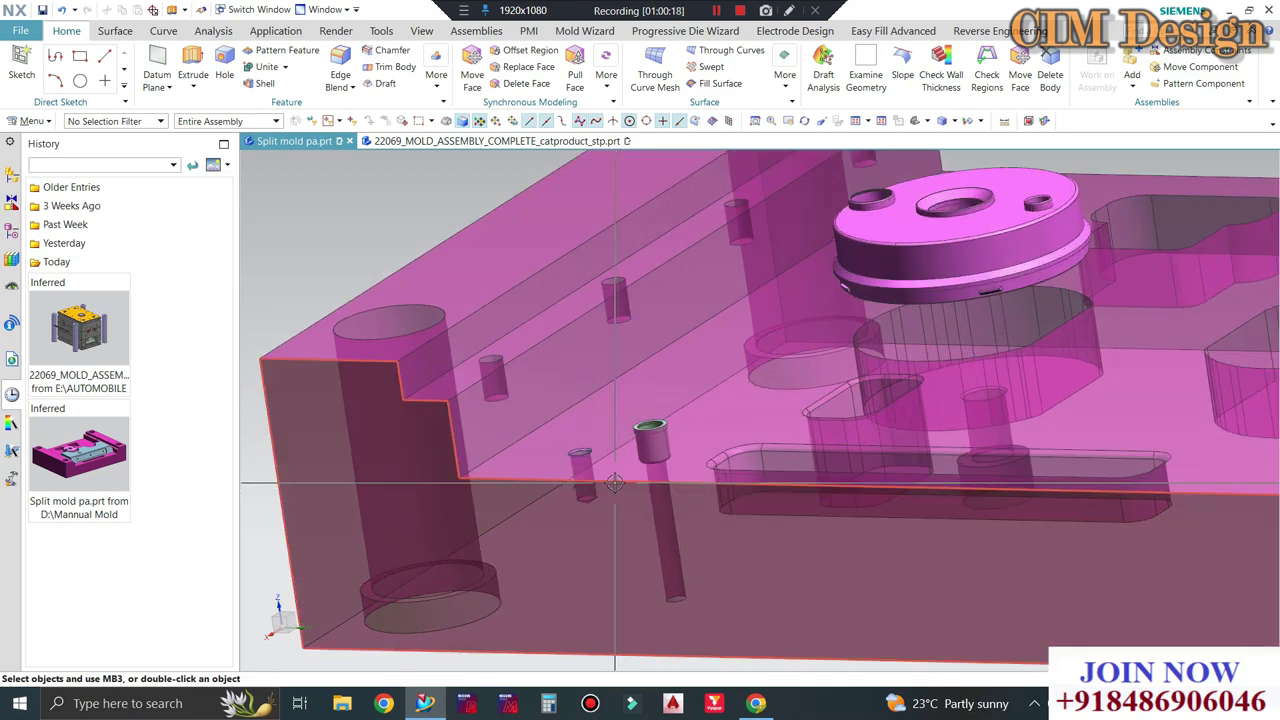
pyautogui.hotkey('ctrl', 'shift', 'u')
pyautogui.hotkey('ctrl', 'f')
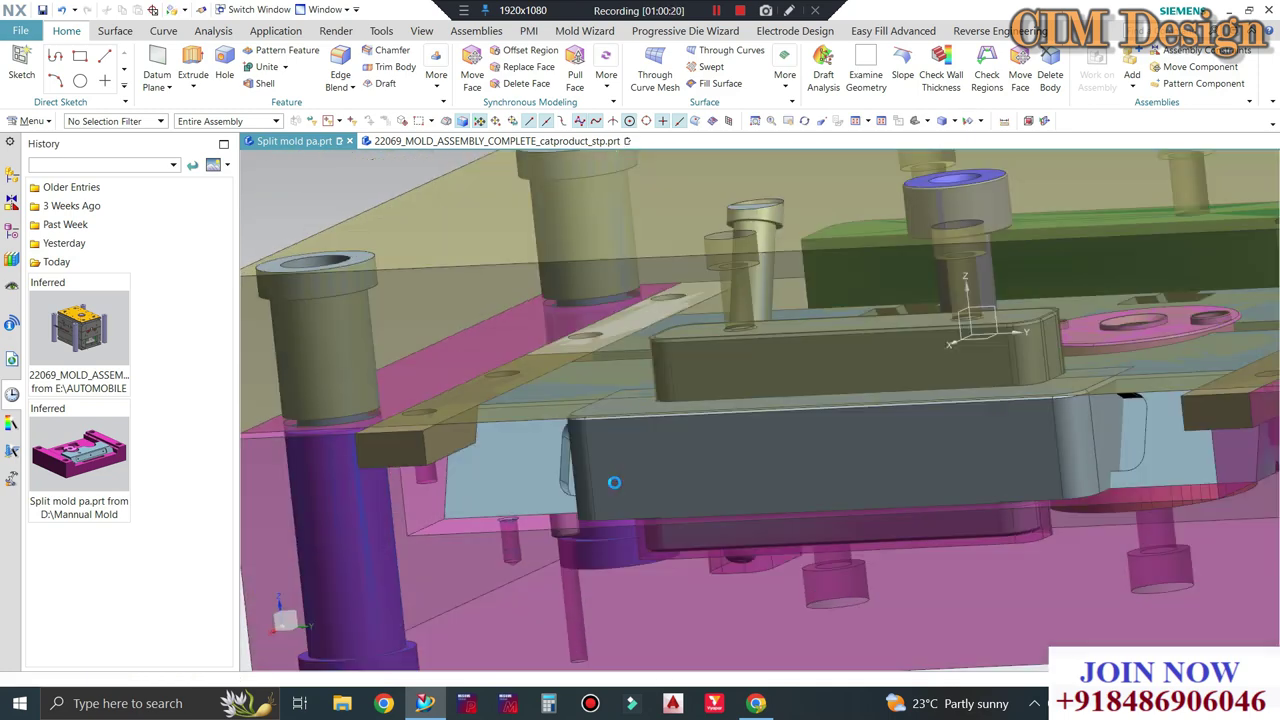
pyautogui.hotkey('ctrl', 's')
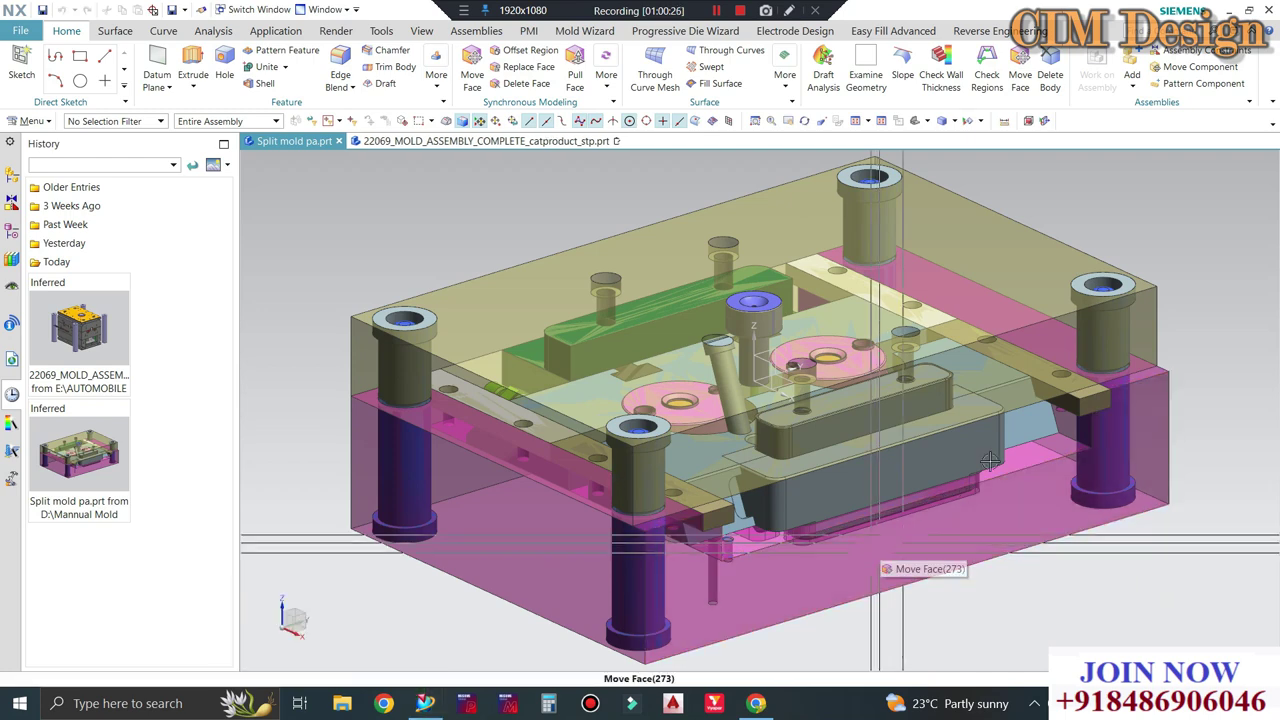
# Orbit the mold to view the long block from below.
pyautogui.scroll(3, 882, 545)
pyautogui.scroll(2, 960, 560)
pyautogui.scroll(-5, 849, 405)
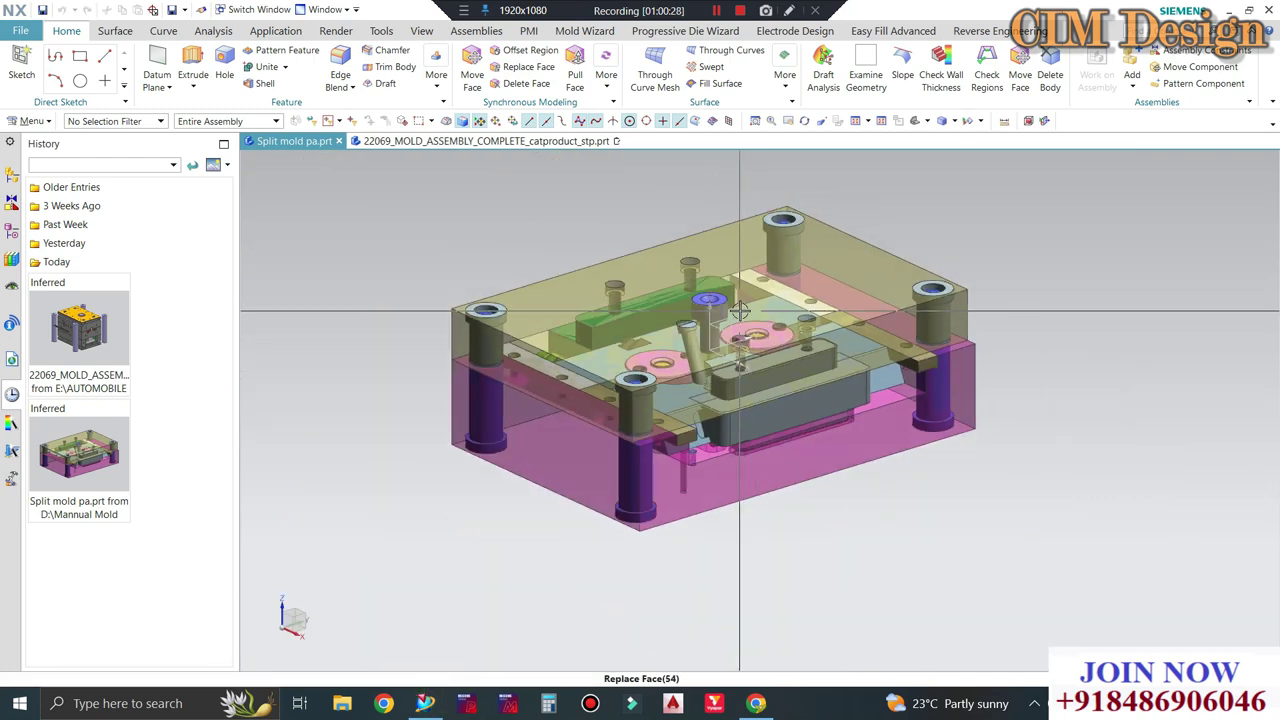
pyautogui.moveTo(849, 405)
pyautogui.mouseDown(button='middle')
pyautogui.moveTo(792, 327)
pyautogui.moveTo(1119, 258)
pyautogui.mouseUp(button='middle')
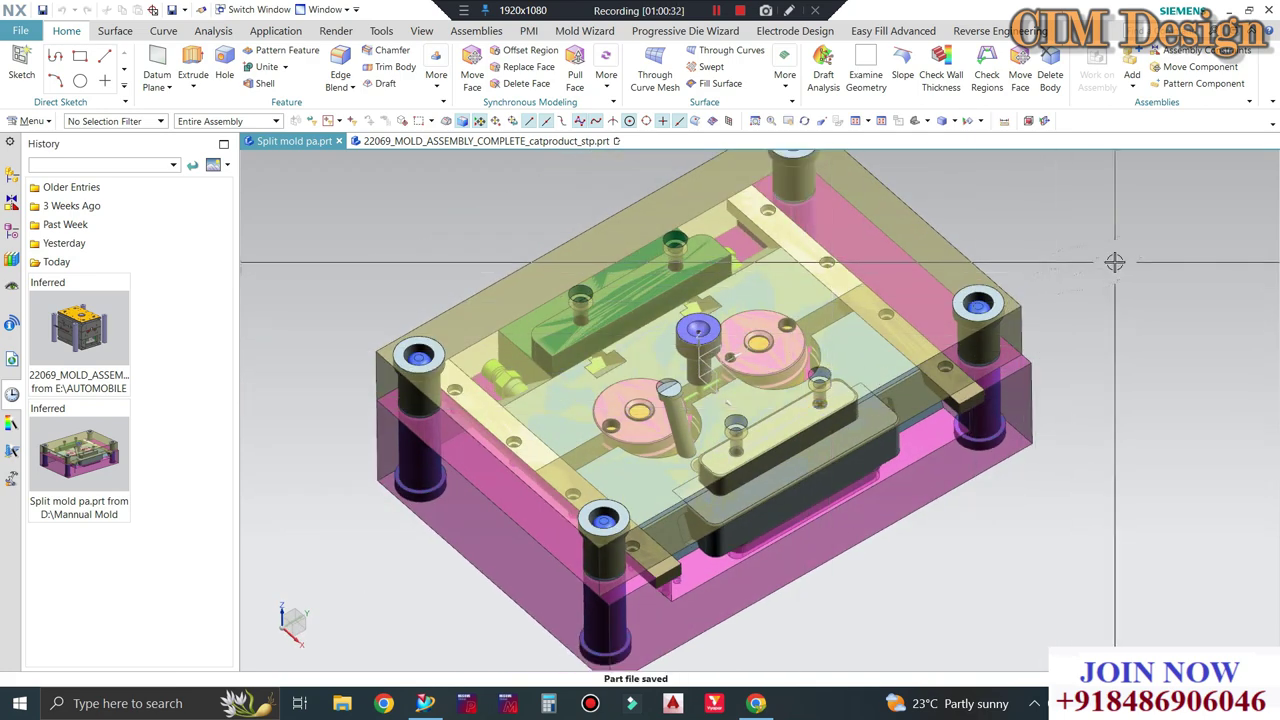
pyautogui.scroll(2, 645, 538)
pyautogui.moveTo(645, 538); pyautogui.dragTo(760, 420, button='middle')
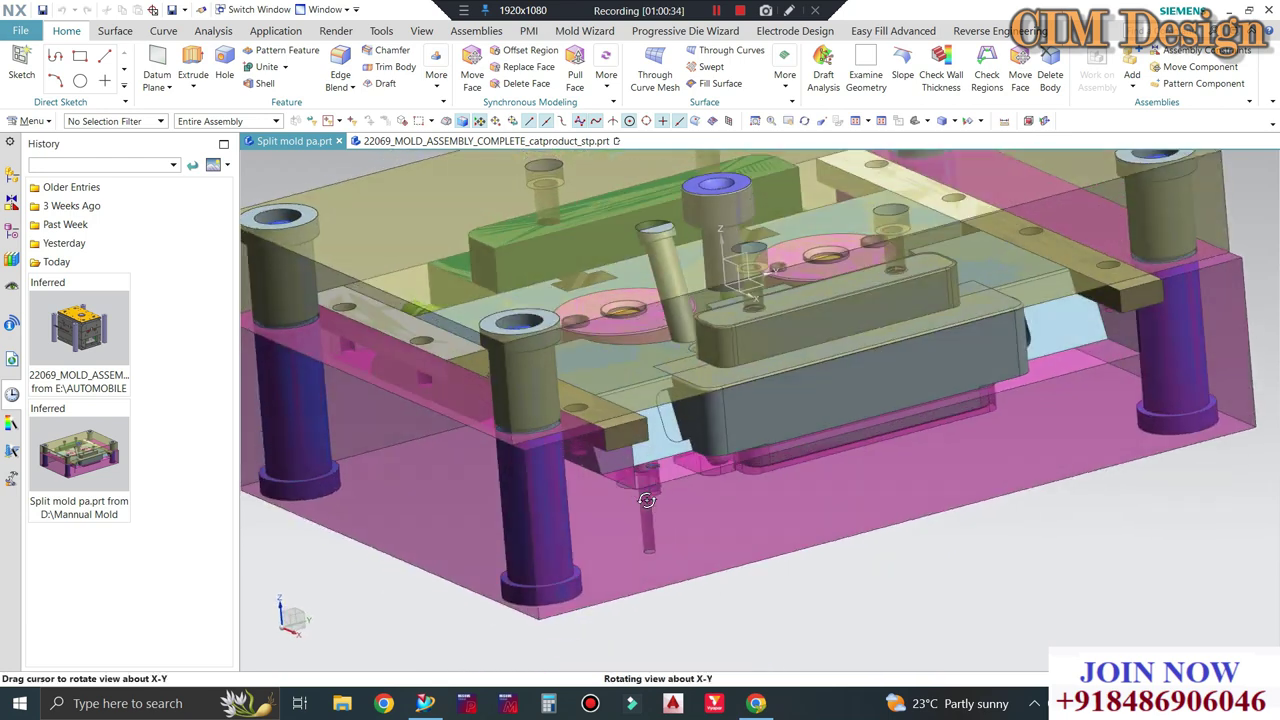
# Move the slide block 16.1 mm along the X axis using Move Object by Distance.
pyautogui.click(773, 407)
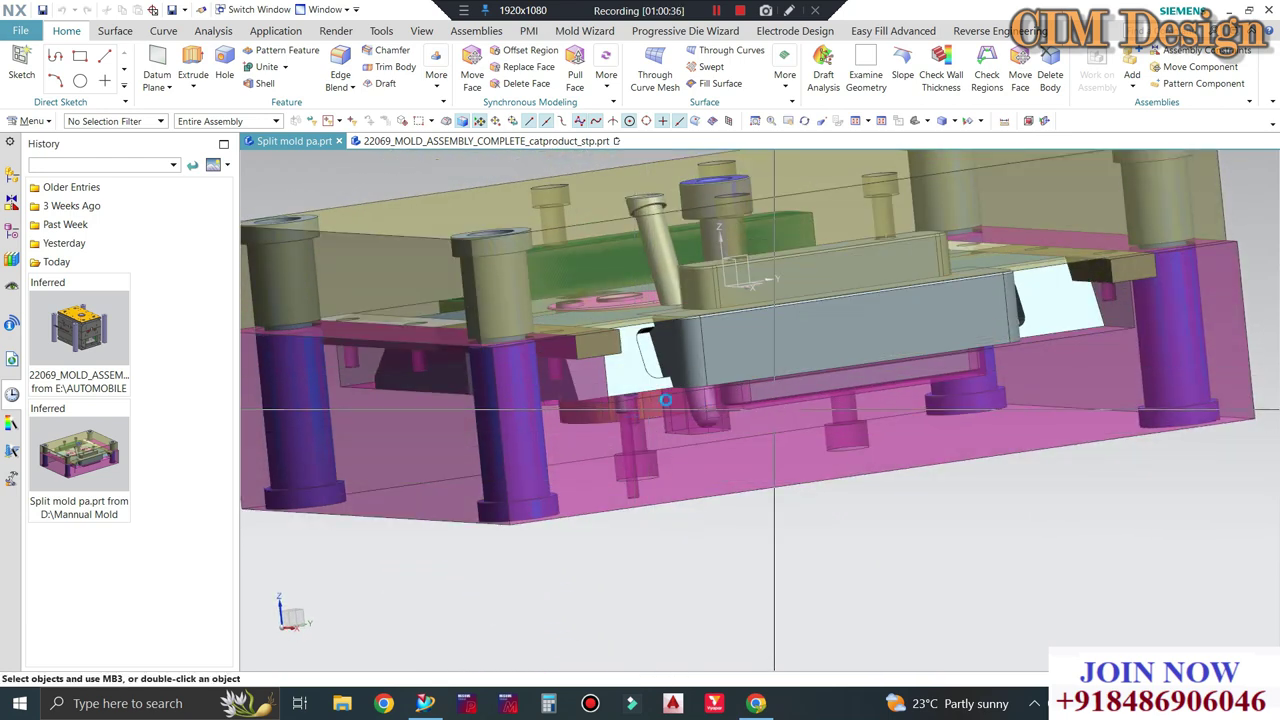
pyautogui.hotkey('ctrl', 't')
pyautogui.moveTo(615, 365); pyautogui.dragTo(537, 323, button='middle')
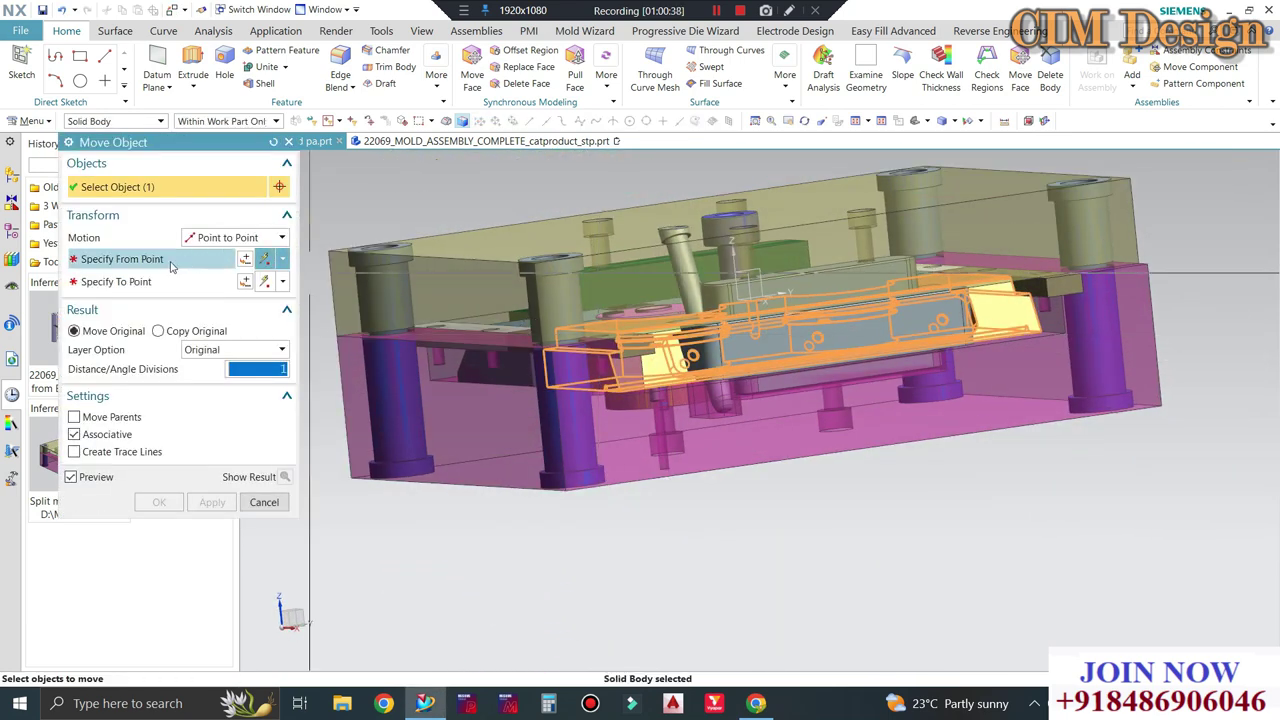
pyautogui.click(232, 237)
pyautogui.click(215, 255)
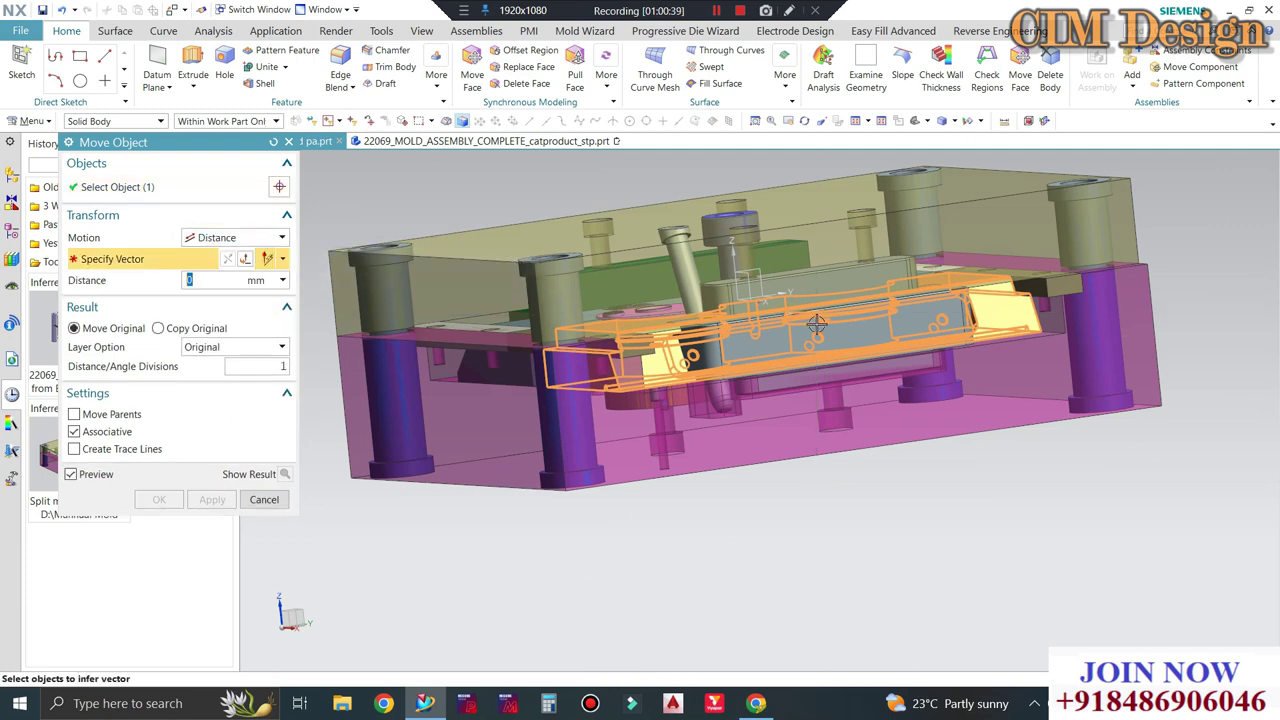
pyautogui.press('Home')
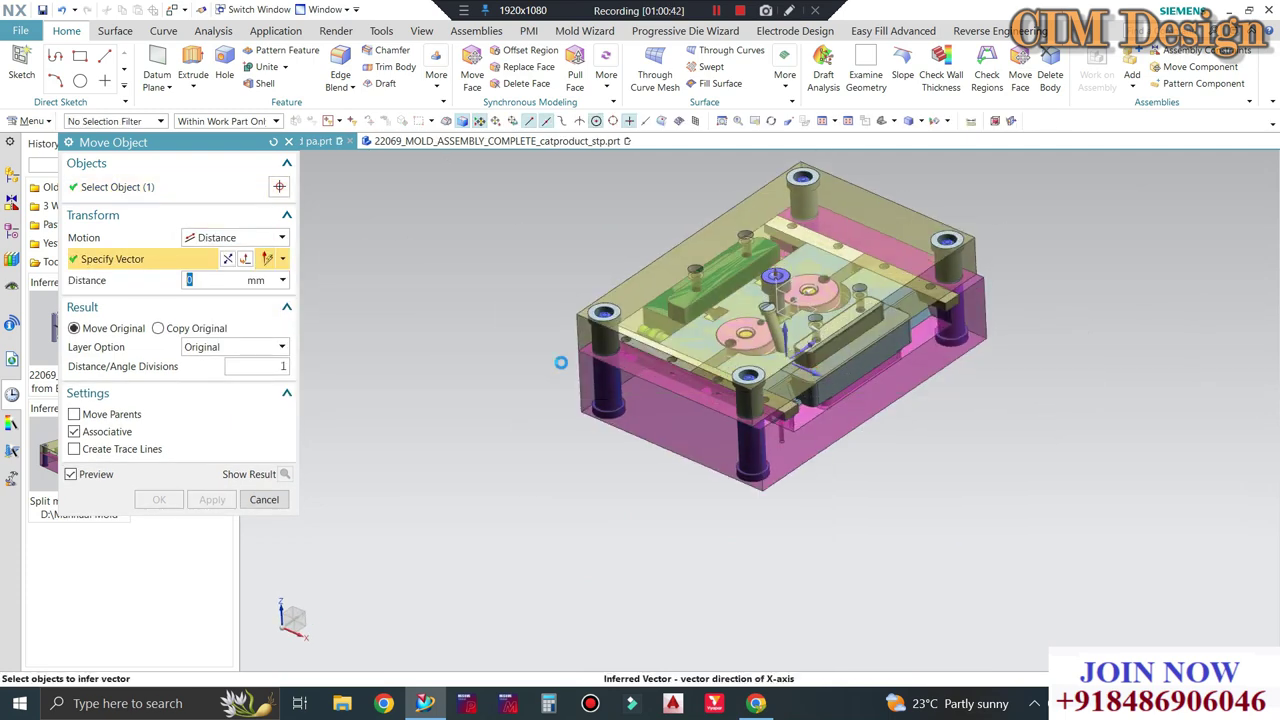
pyautogui.click(560, 360)
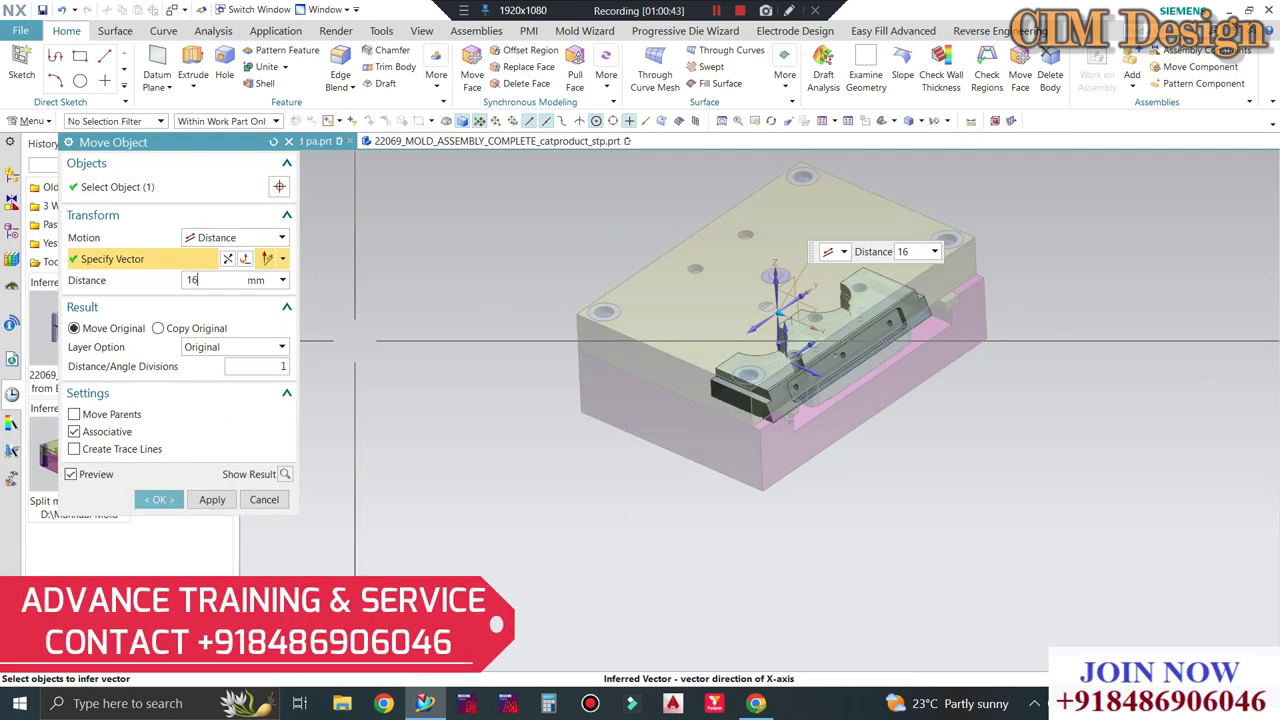
pyautogui.write('16.1')
pyautogui.press('Return')
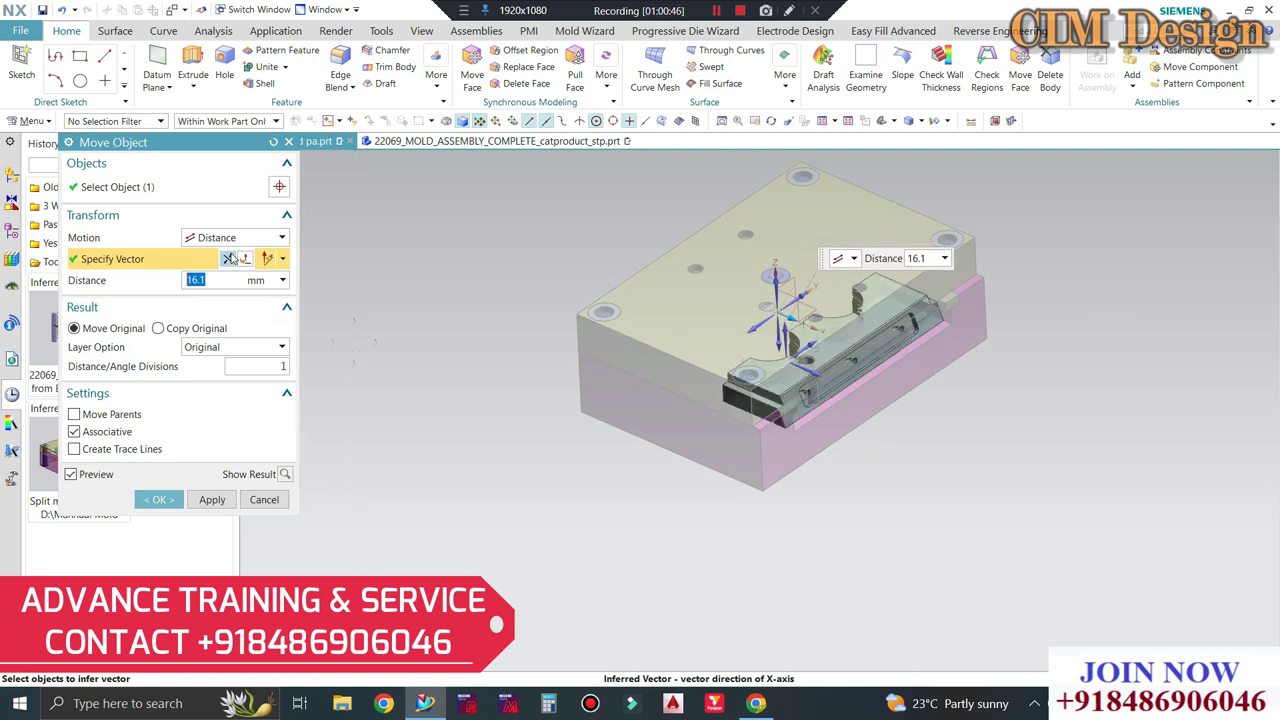
pyautogui.middleClick(485, 281)
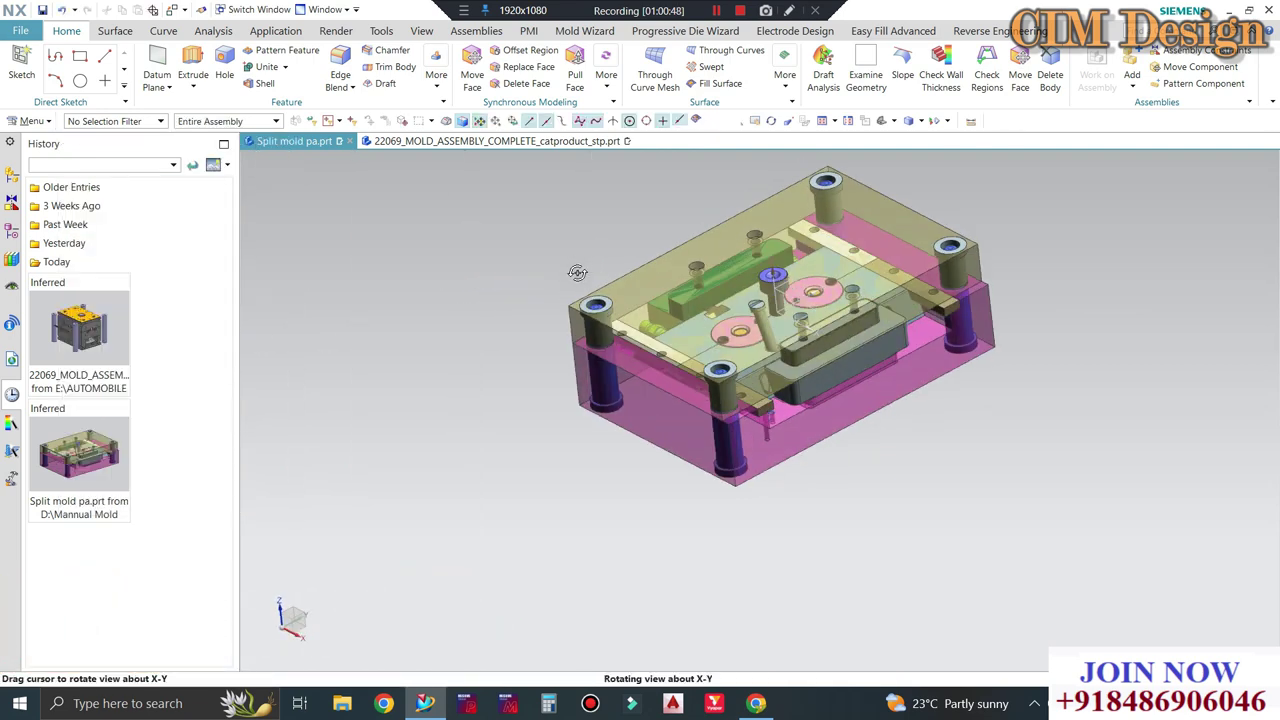
pyautogui.scroll(3, 594, 270)
pyautogui.moveTo(594, 270)
pyautogui.mouseDown(button='middle')
pyautogui.moveTo(749, 449)
pyautogui.moveTo(797, 311)
pyautogui.mouseUp(button='middle')
# Save the split mold part, orbit toward a top view, and save again.
pyautogui.scroll(-3, 749, 449)
pyautogui.scroll(3, 797, 311)
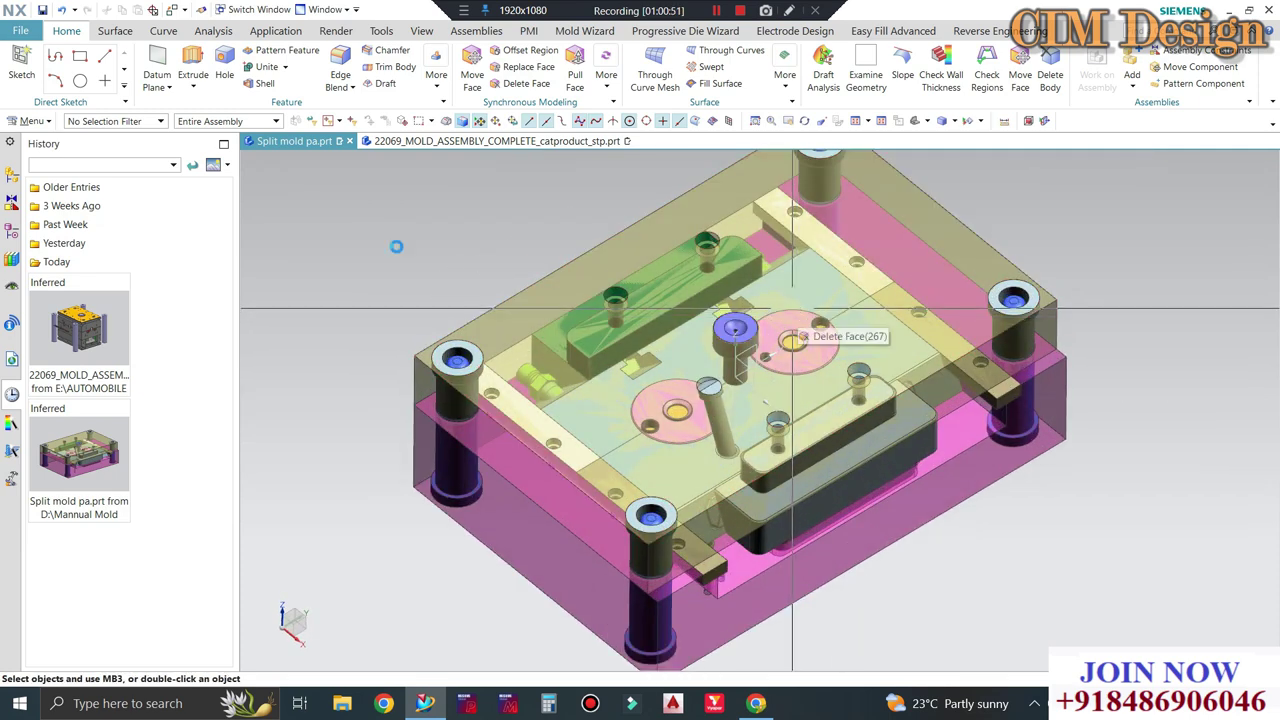
pyautogui.hotkey('ctrl', 's')
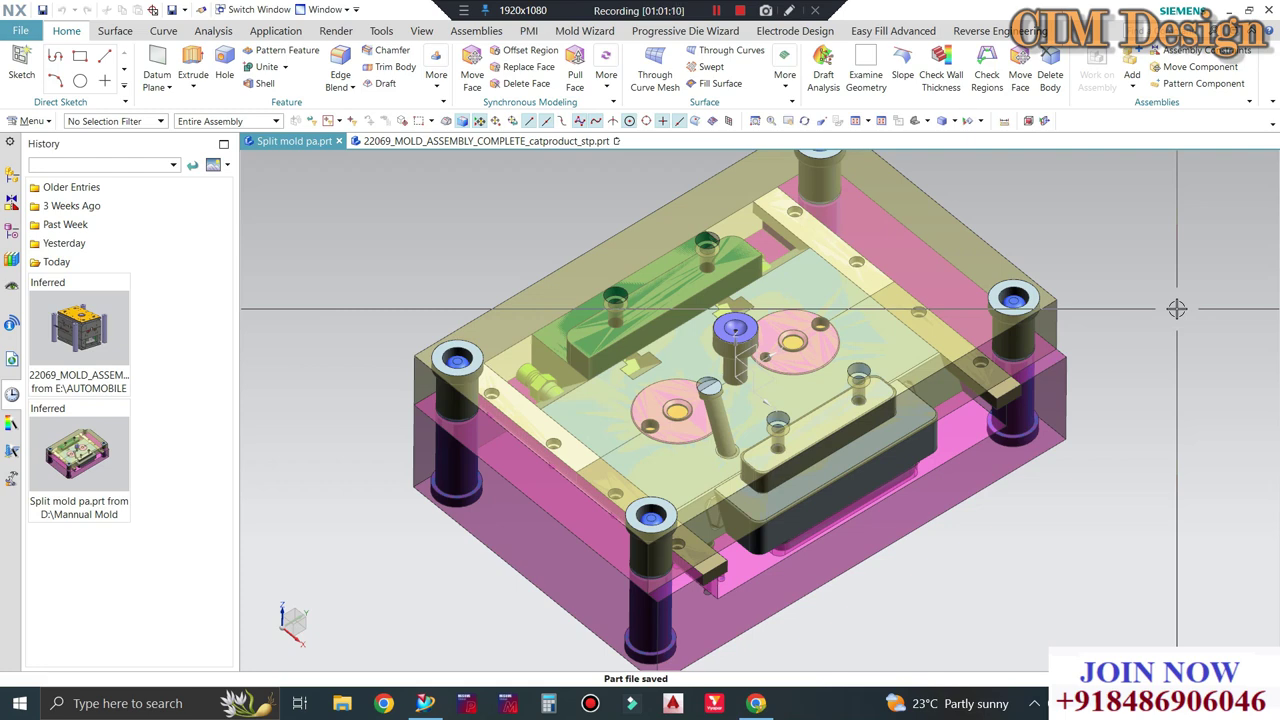
pyautogui.moveTo(1176, 309); pyautogui.dragTo(303, 204, button='middle')
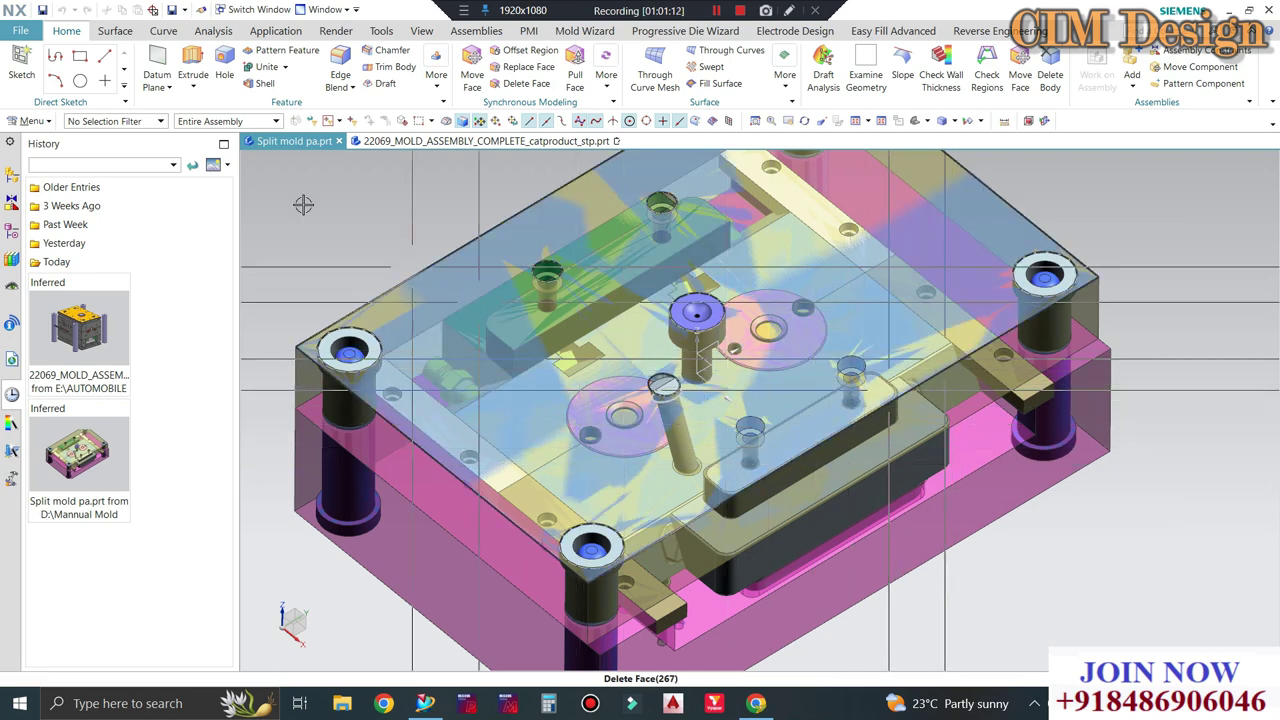
pyautogui.hotkey('ctrl', 's')
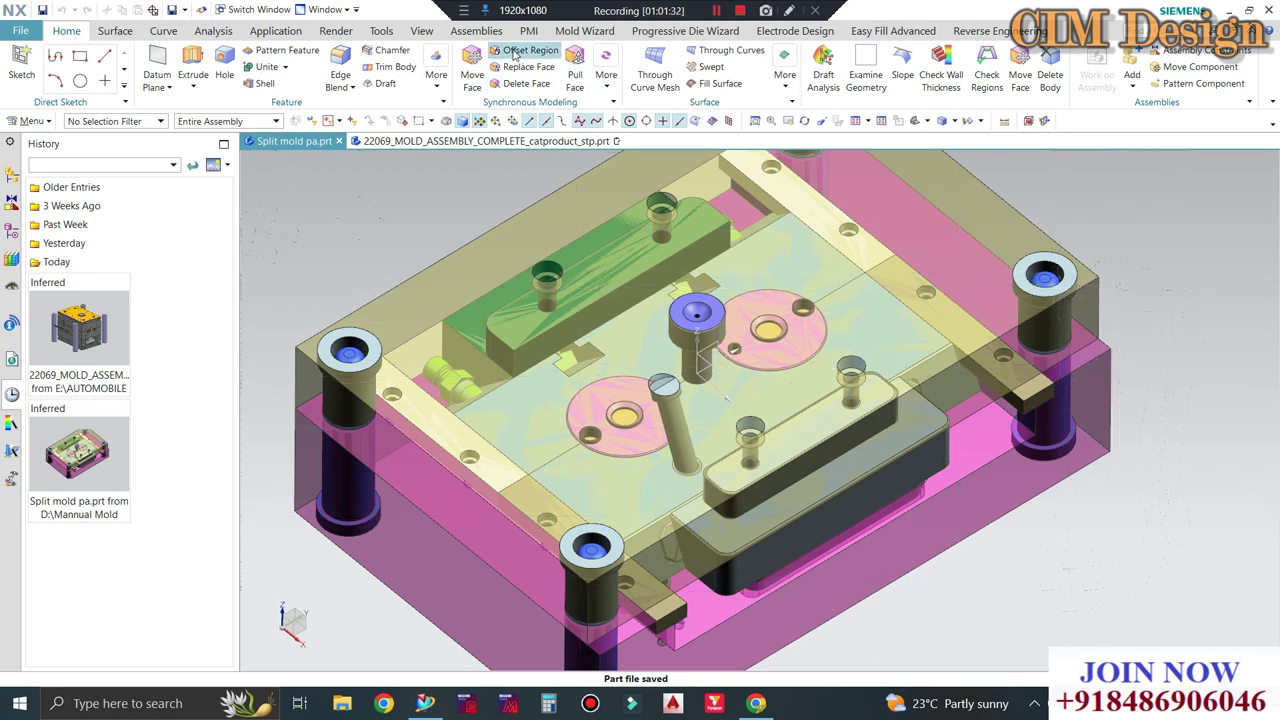
# Offset the top plate's side face by 10 mm with Offset Region.
pyautogui.click(528, 50)
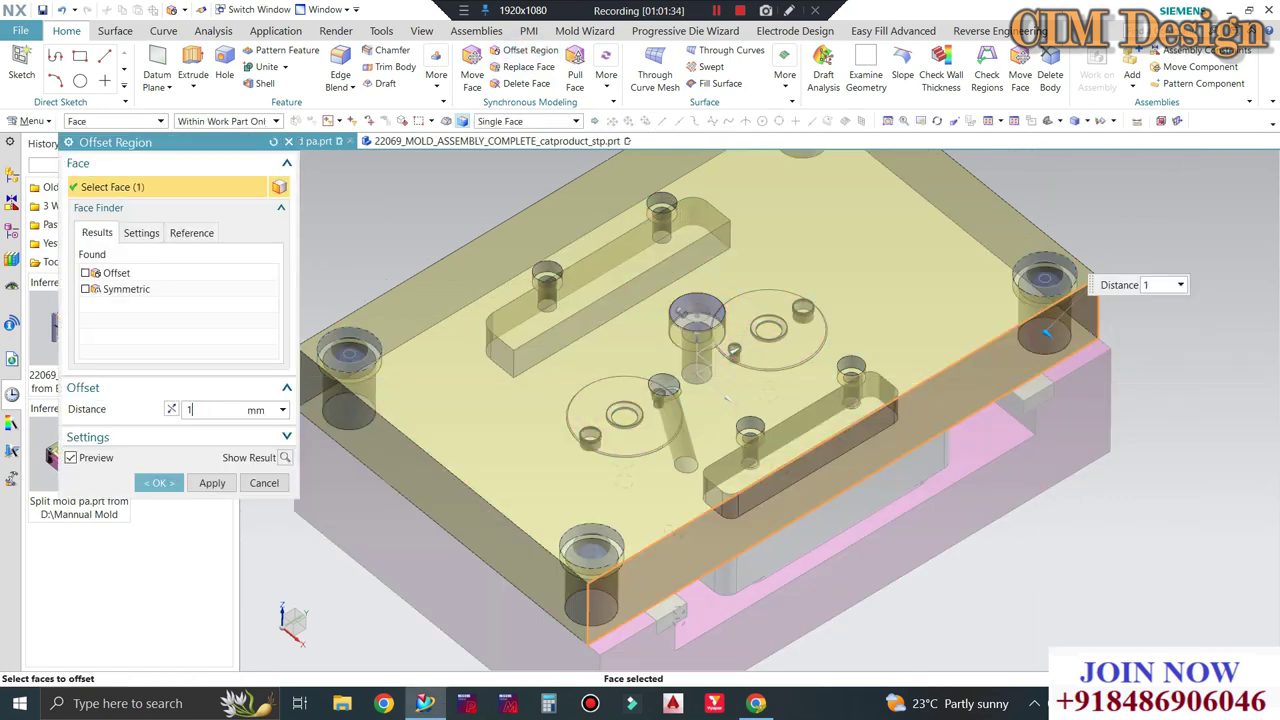
pyautogui.write('10')
pyautogui.press('Return')
pyautogui.middleClick(1186, 376)
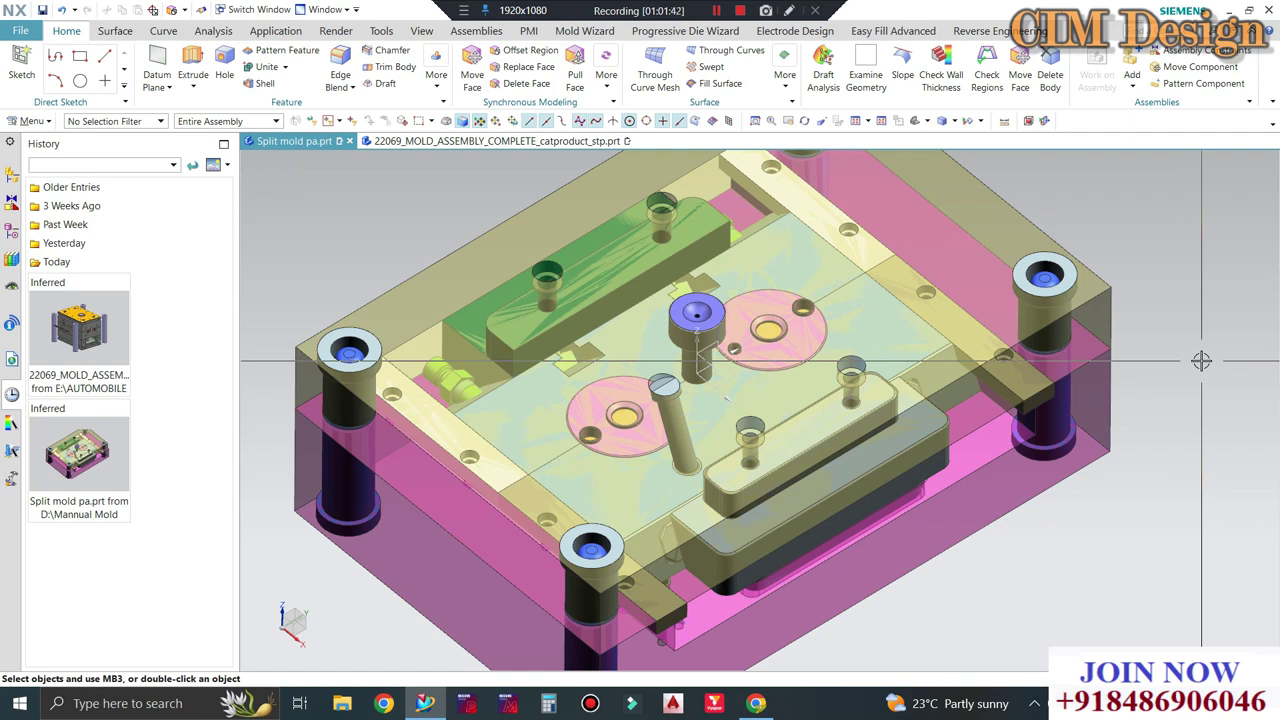
# Switch to the complete reference mold assembly and orbit it to look across the slides.
pyautogui.click(398, 141)
pyautogui.scroll(-2, 848, 445)
pyautogui.scroll(-2, 848, 445)
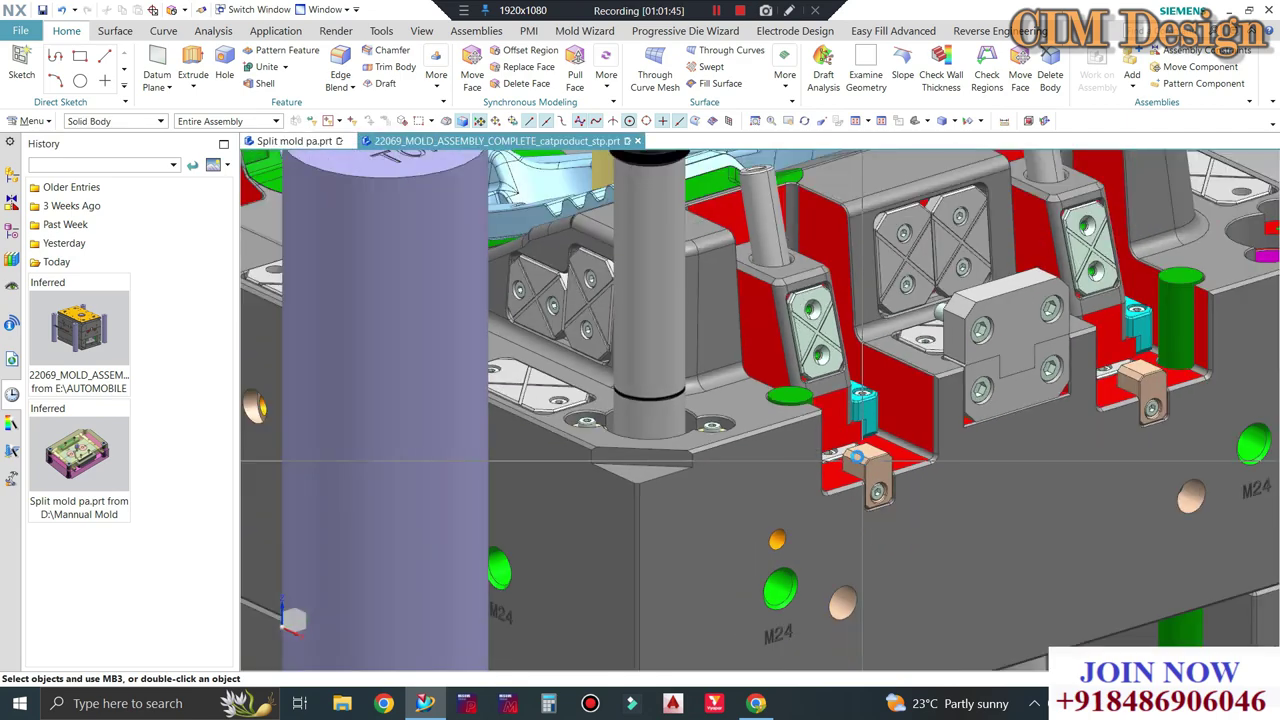
pyautogui.scroll(-2, 848, 445)
pyautogui.scroll(-2, 784, 248)
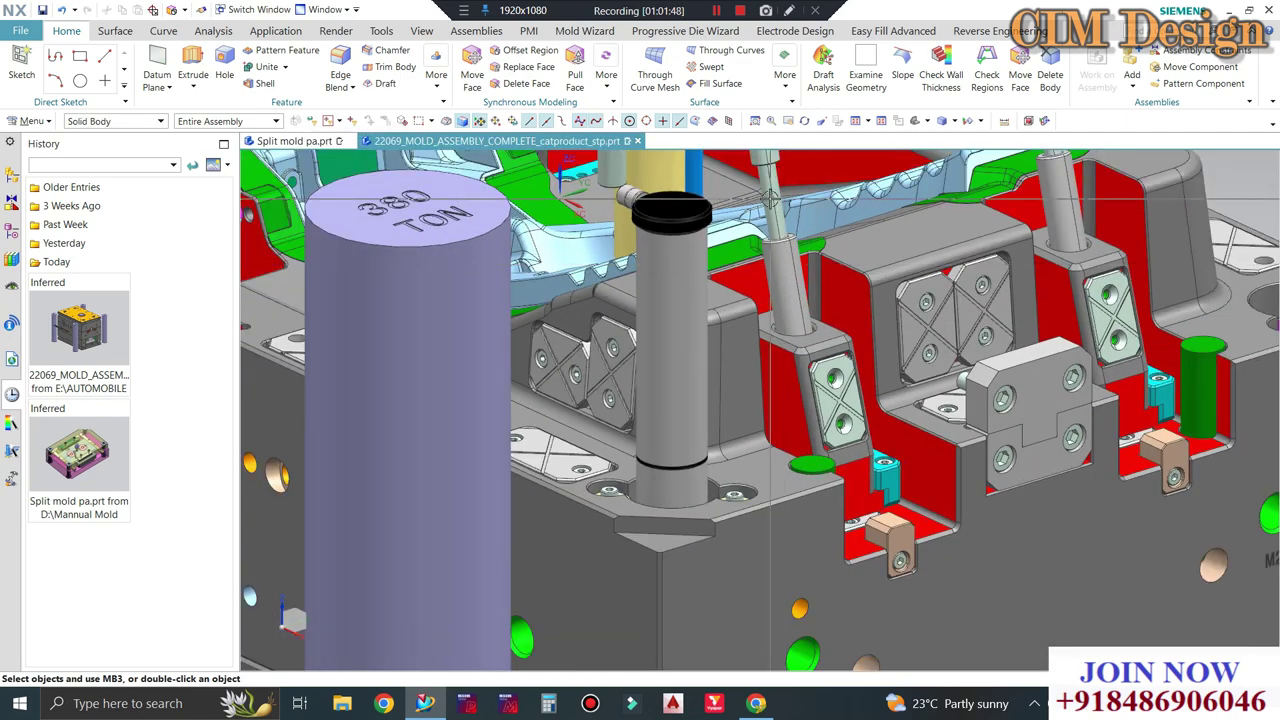
pyautogui.scroll(-2, 981, 371)
pyautogui.moveTo(890, 379)
pyautogui.mouseDown(button='middle')
pyautogui.moveTo(756, 286)
pyautogui.moveTo(815, 248)
pyautogui.mouseUp(button='middle')
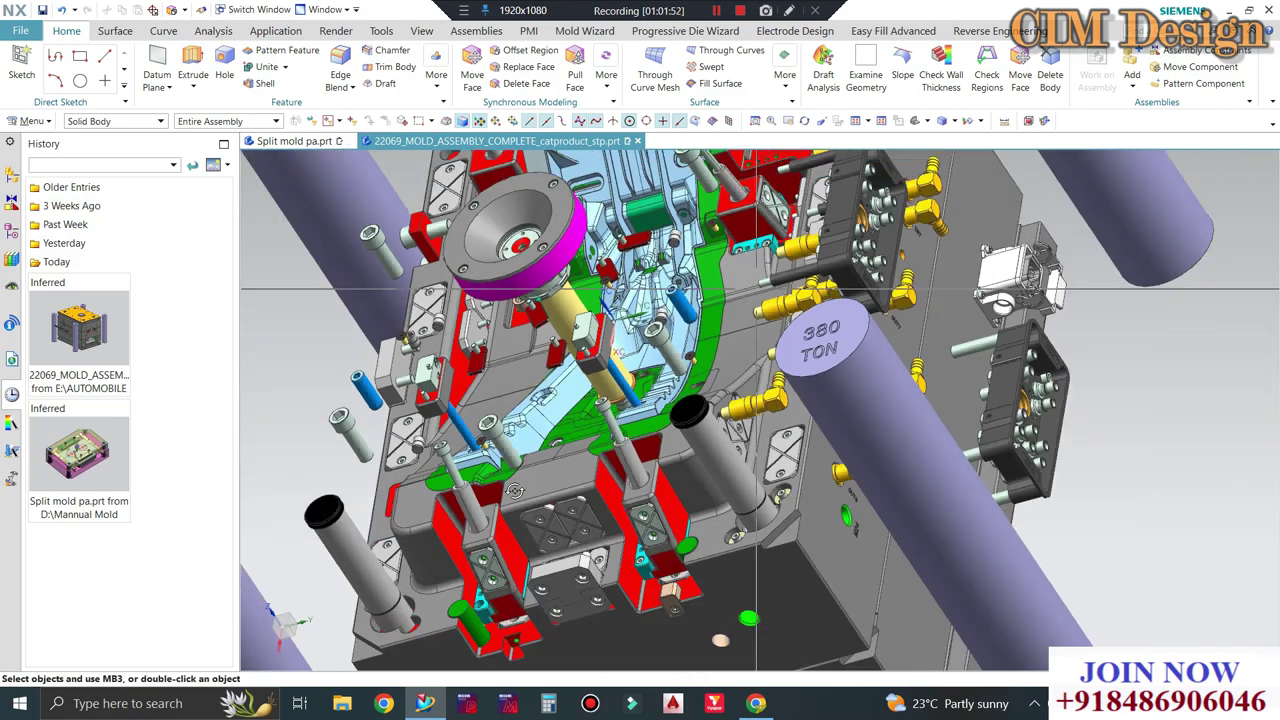
pyautogui.scroll(3, 815, 248)
pyautogui.scroll(2, 815, 248)
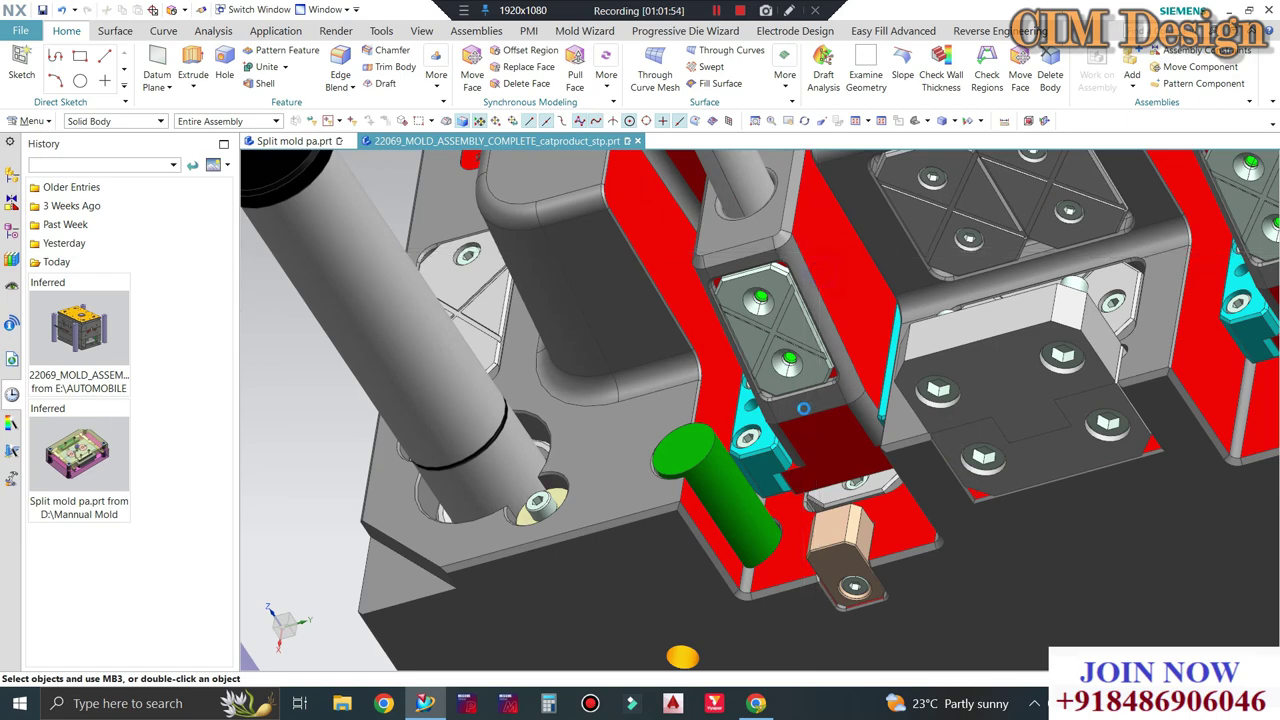
pyautogui.scroll(-3, 815, 248)
pyautogui.moveTo(815, 248)
pyautogui.mouseDown(button='middle')
pyautogui.moveTo(845, 403)
pyautogui.moveTo(905, 430)
pyautogui.mouseUp(button='middle')
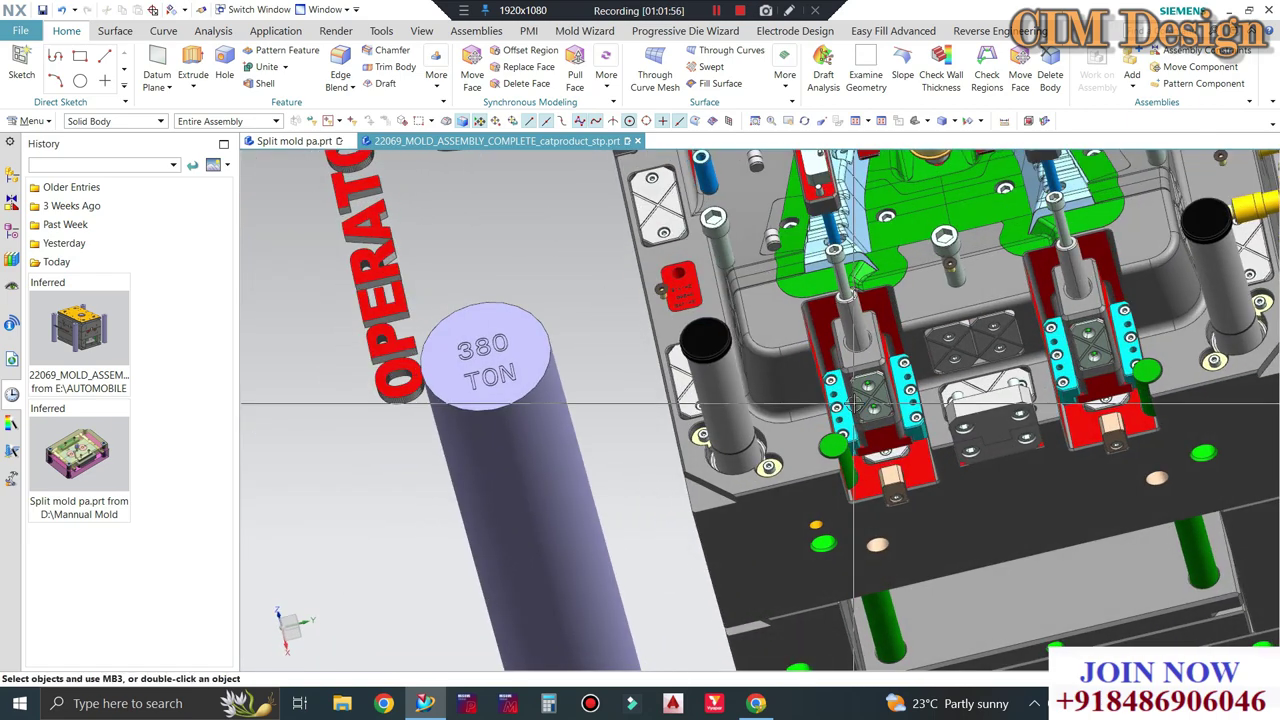
# Examine the slide beside the locating ring and the spring plunger, closing Immediate Hide unused.
pyautogui.hotkey('ctrl', 'shift', 'i')
pyautogui.scroll(2, 888, 358)
pyautogui.scroll(1, 885, 359)
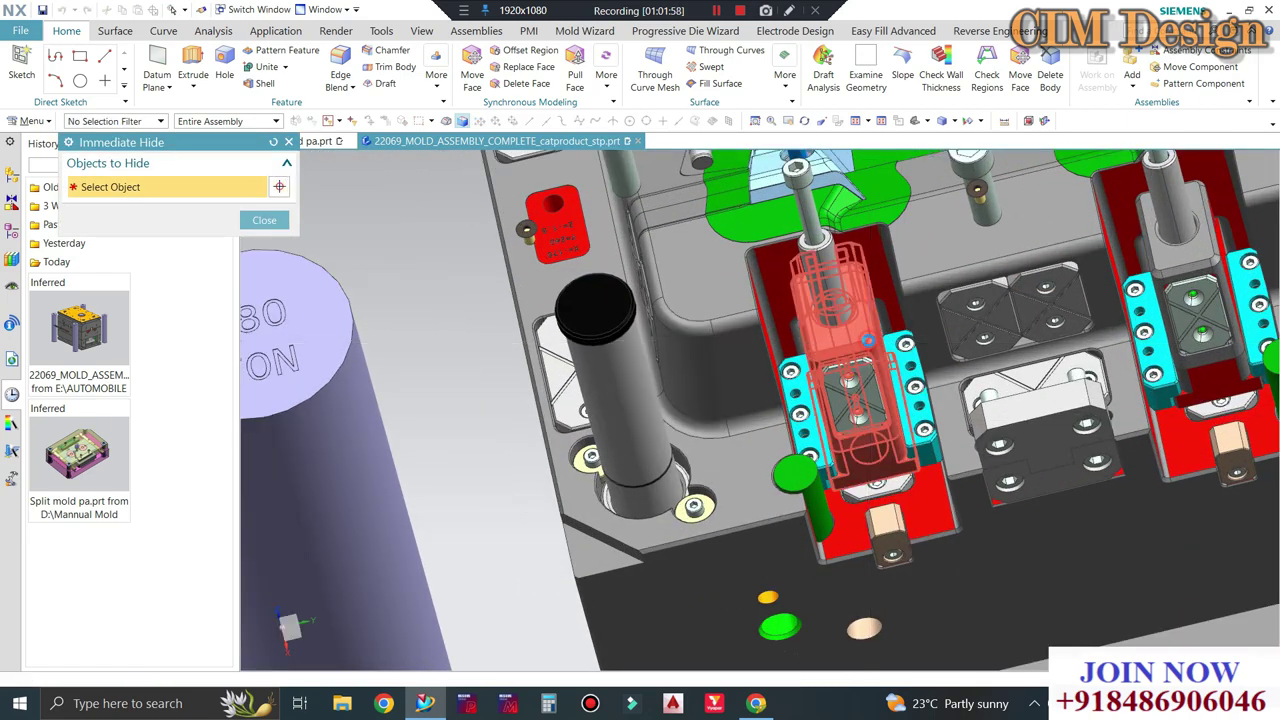
pyautogui.moveTo(828, 387); pyautogui.dragTo(778, 578, button='middle')
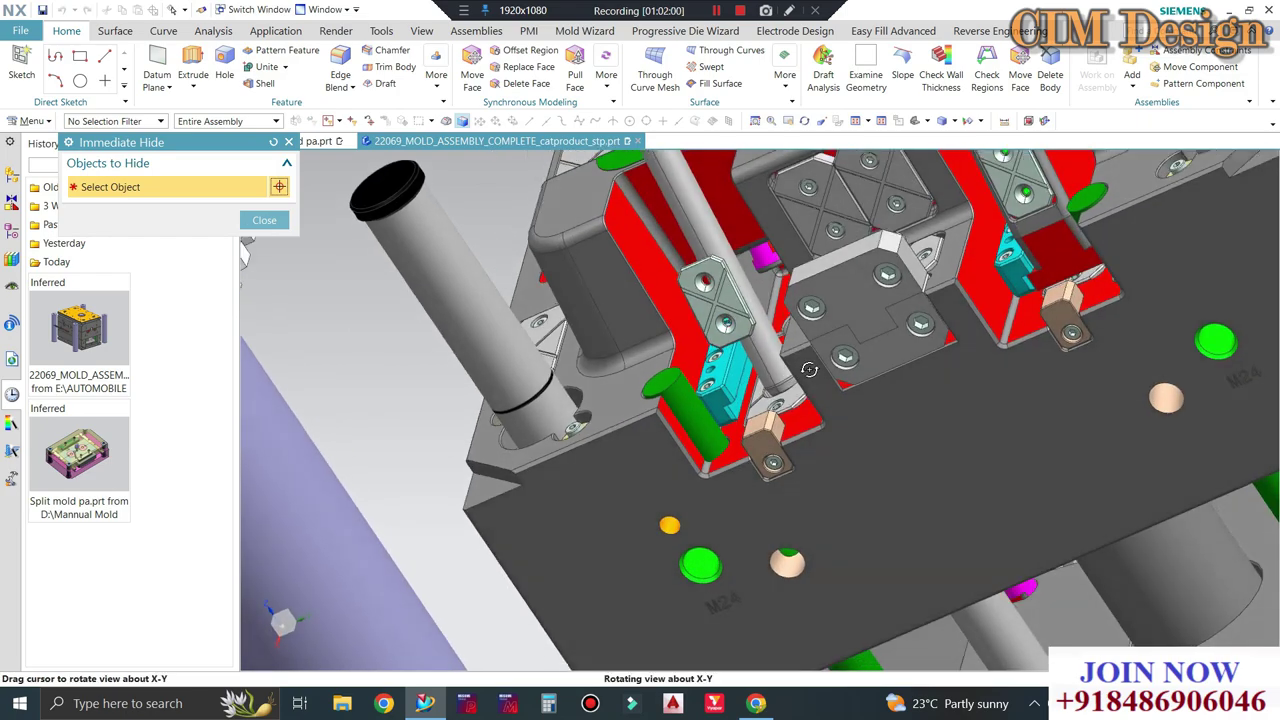
pyautogui.scroll(-4, 778, 578)
pyautogui.scroll(-1, 700, 420)
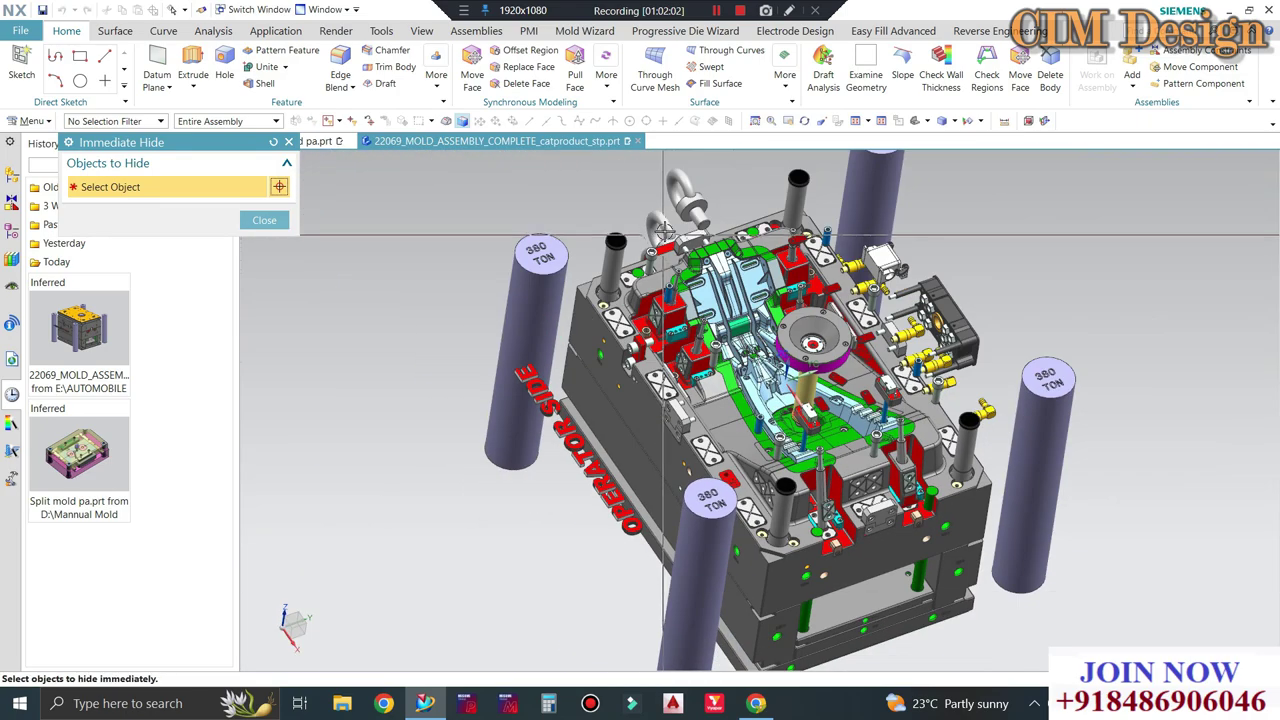
pyautogui.scroll(3, 660, 353)
pyautogui.scroll(3, 660, 353)
pyautogui.moveTo(660, 353); pyautogui.dragTo(608, 345, button='middle')
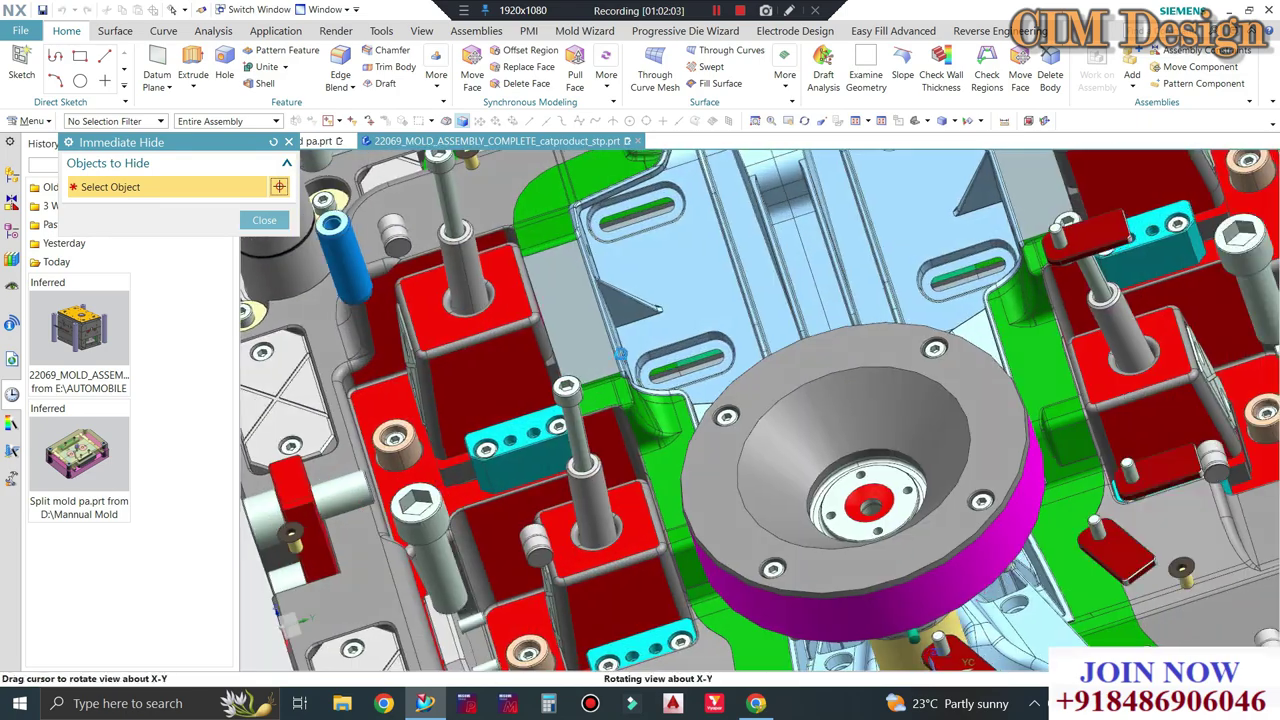
pyautogui.scroll(2, 608, 345)
pyautogui.scroll(2, 608, 345)
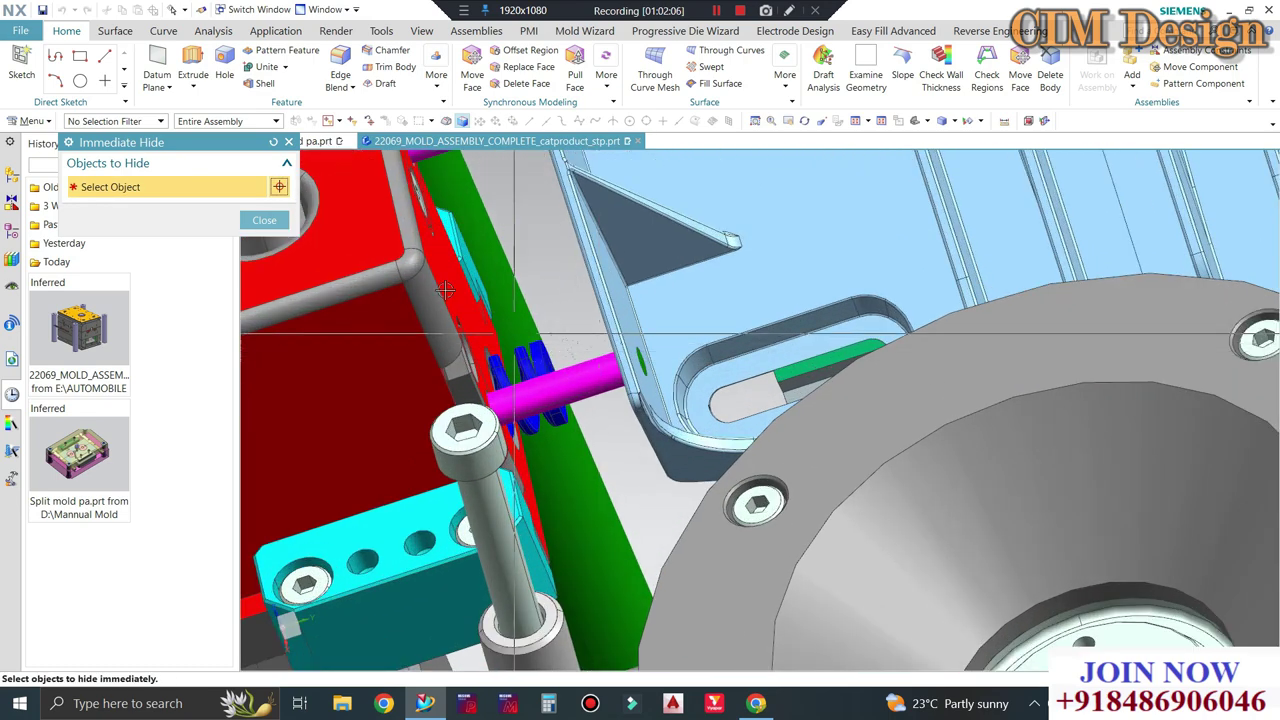
pyautogui.click(264, 221)
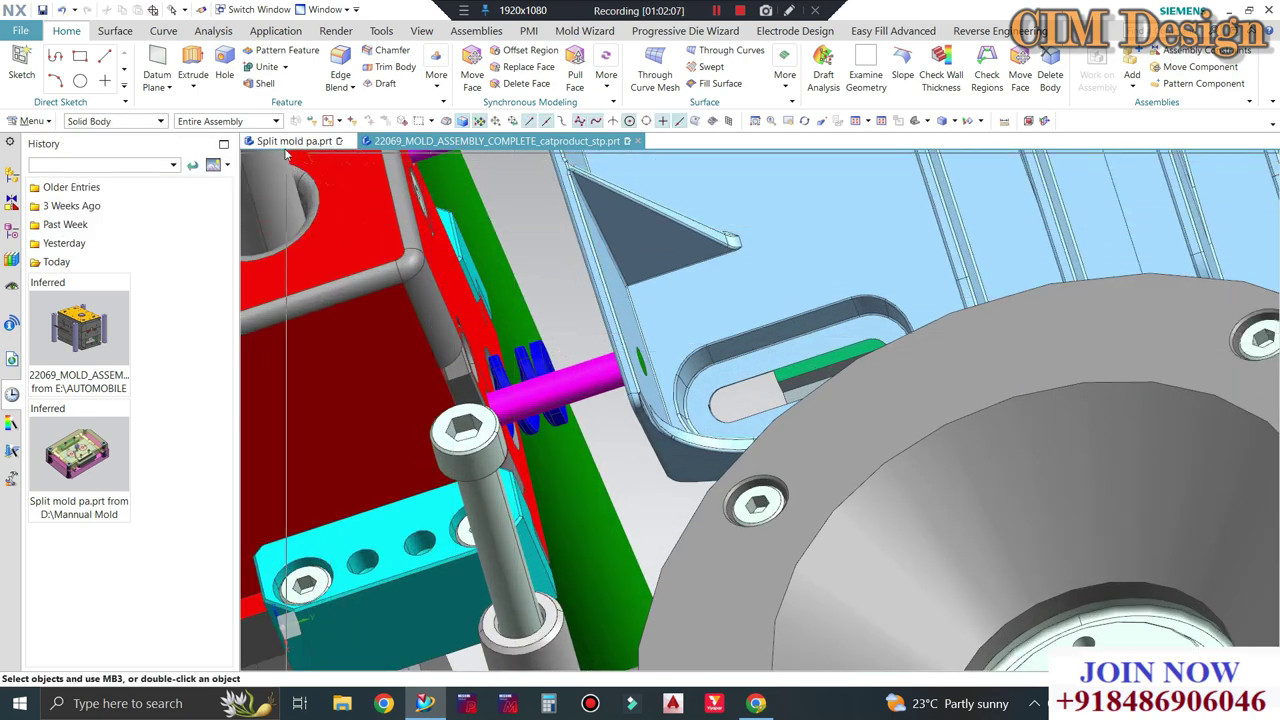
pyautogui.hotkey('ctrl', 'f')
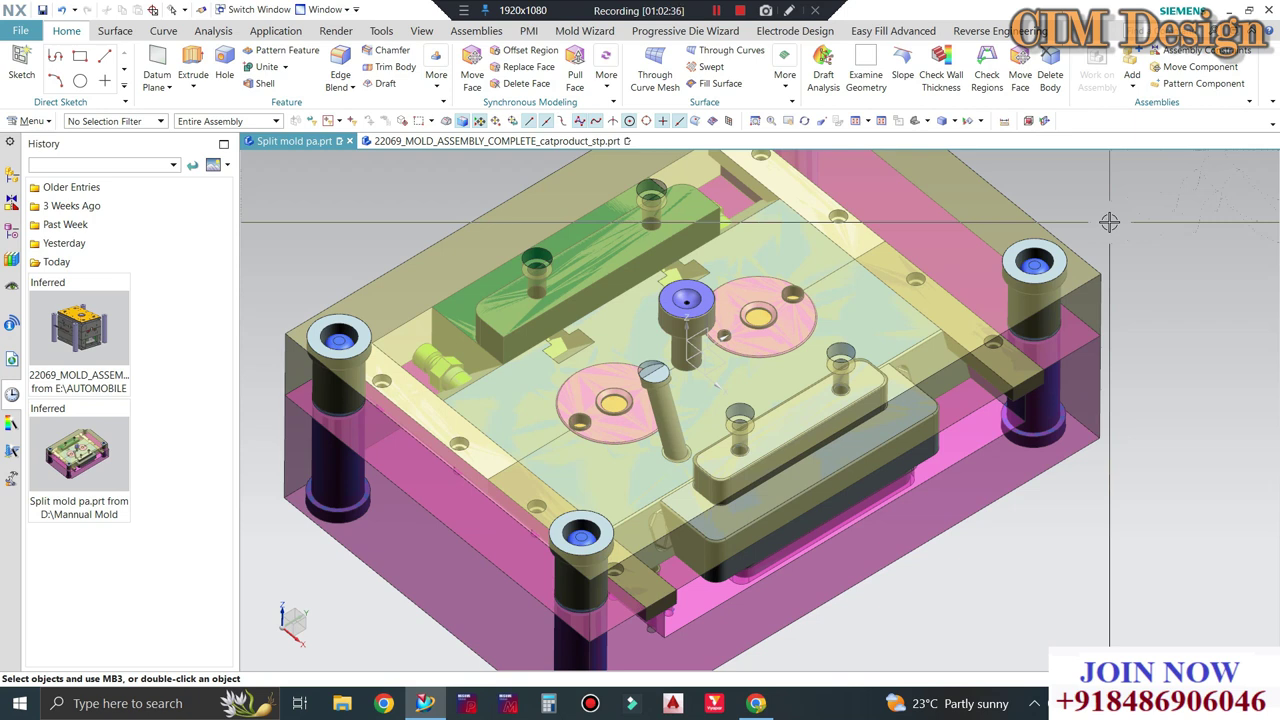
# Zoom on the split mold to review the offset top plate and repositioned slide block.
pyautogui.scroll(2, 829, 300)
pyautogui.scroll(-2, 900, 250)
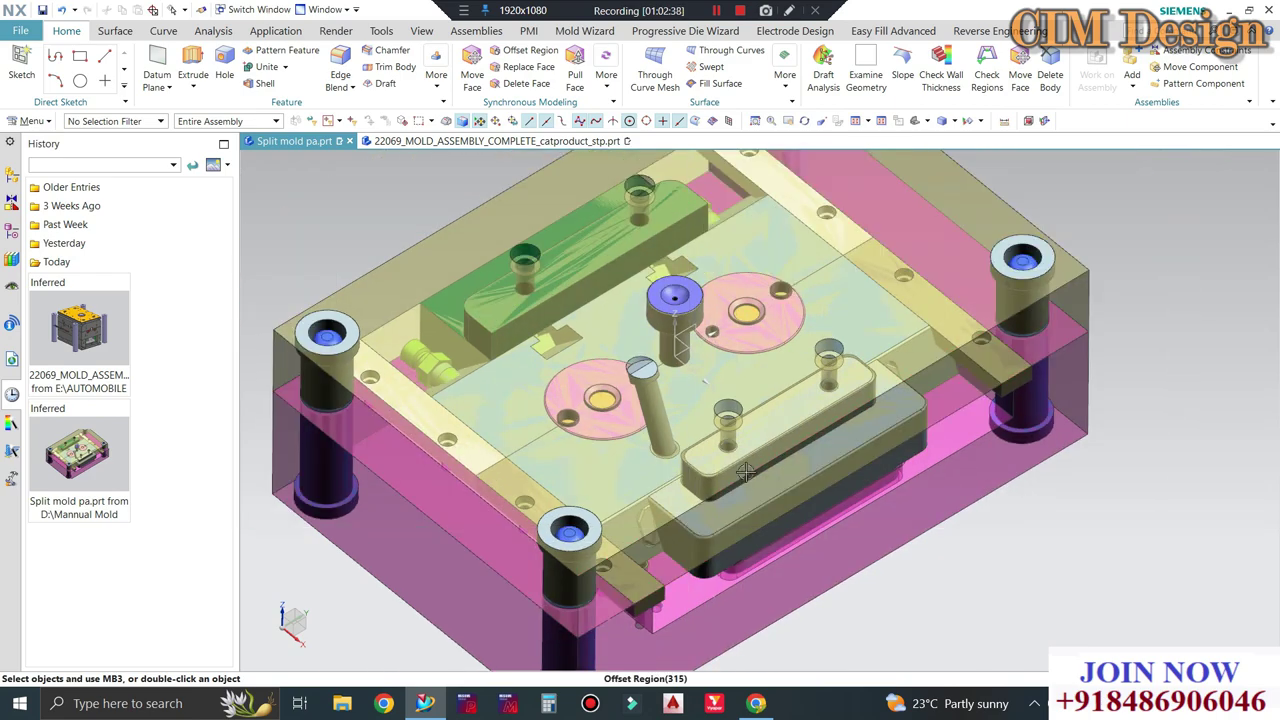